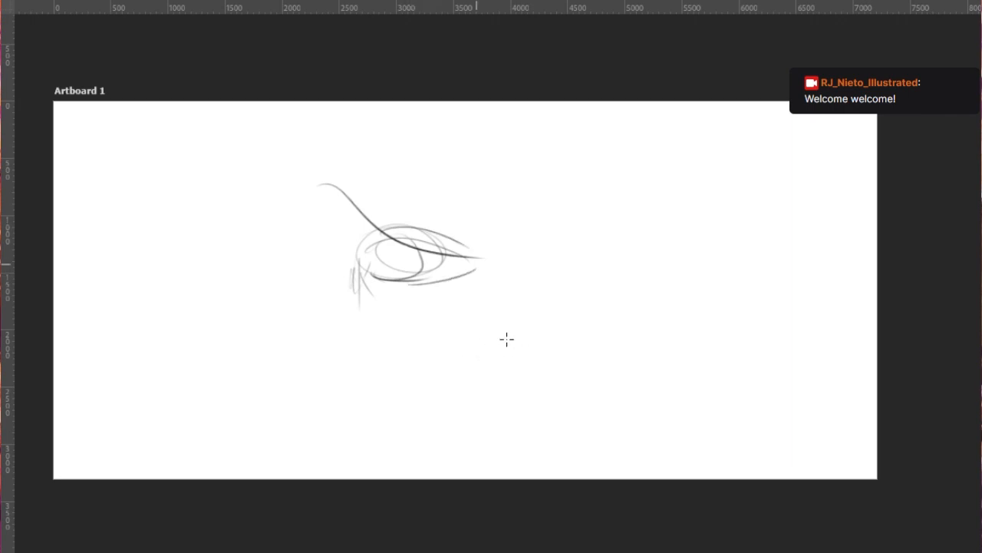
- Sketch the creature's two front legs with flat feet below the chest, reworking the strokes
drag(407, 271, 431, 285)
mouse_move(425, 243)
mouse_down()
mouse_move(439, 310)
mouse_move(422, 353)
mouse_up()
drag(437, 285, 431, 341)
drag(359, 268, 358, 346)
mouse_move(362, 296)
mouse_down()
mouse_move(352, 360)
mouse_move(365, 352)
mouse_move(367, 366)
mouse_move(344, 371)
mouse_up()
key(ctrl+z)
drag(422, 368, 438, 382)
drag(421, 374, 434, 372)
key(ctrl+z)
key(ctrl+z)
- Sketch the belly line along the body's underside and block in the upper hind leg at the rump
key(ctrl+z)
key(ctrl+z)
key(ctrl+z)
drag(420, 289, 429, 373)
drag(366, 277, 408, 298)
mouse_move(363, 279)
mouse_down()
mouse_move(433, 293)
mouse_move(467, 287)
mouse_up()
key(ctrl+z)
mouse_move(366, 281)
mouse_down()
mouse_move(469, 290)
mouse_move(491, 306)
mouse_move(493, 322)
mouse_up()
drag(495, 263, 503, 315)
drag(469, 253, 497, 264)
drag(495, 262, 501, 281)
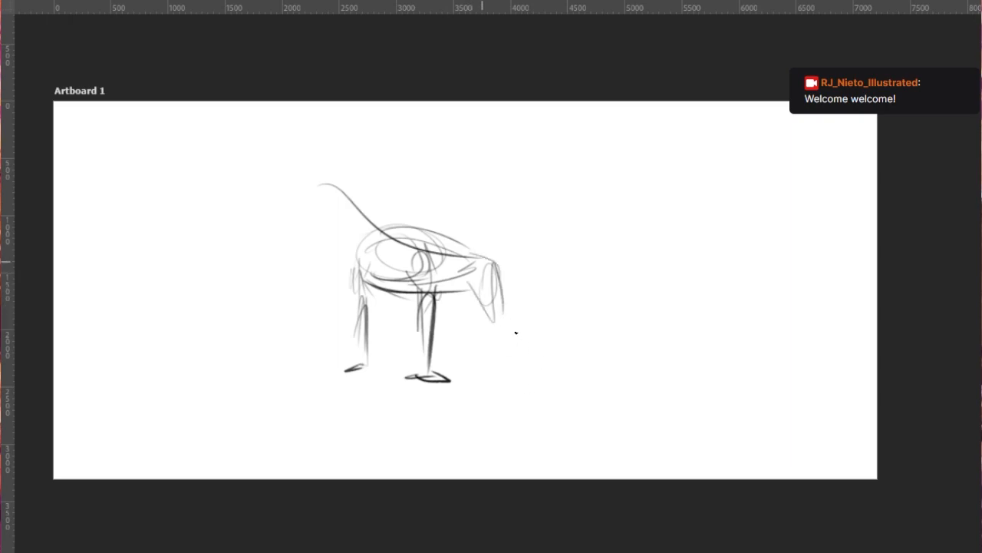
mouse_move(465, 244)
mouse_down()
mouse_move(505, 287)
mouse_move(518, 267)
mouse_up()
key(ctrl+z)
key(ctrl+z)
mouse_move(361, 283)
mouse_down()
mouse_move(467, 301)
mouse_move(470, 317)
mouse_up()
key(ctrl+z)
- Sketch the lower belly curve and the back line running down over the rump
key(ctrl+z)
- Sketch an upward-curving, pointed tail extending behind the rump
key(ctrl+z)
drag(364, 287, 477, 309)
drag(356, 305, 491, 321)
drag(372, 294, 478, 310)
mouse_move(408, 284)
mouse_down()
mouse_move(418, 310)
mouse_move(431, 287)
mouse_move(431, 333)
mouse_up()
mouse_move(412, 301)
mouse_down()
mouse_move(429, 331)
mouse_move(426, 375)
mouse_up()
key(ctrl+z)
key(ctrl+z)
key(ctrl+z)
key(ctrl+z)
key(ctrl+z)
key(ctrl+z)
key(ctrl+z)
drag(366, 299, 424, 314)
mouse_move(402, 237)
mouse_down()
mouse_move(498, 258)
mouse_move(506, 292)
mouse_up()
key(ctrl+z)
drag(474, 255, 511, 310)
mouse_move(493, 266)
mouse_down()
mouse_move(506, 335)
mouse_move(540, 289)
mouse_move(575, 275)
mouse_move(546, 254)
mouse_move(516, 290)
mouse_up()
key(ctrl+z)
mouse_move(565, 252)
mouse_down()
mouse_move(511, 296)
mouse_move(523, 292)
mouse_up()
drag(499, 257, 577, 231)
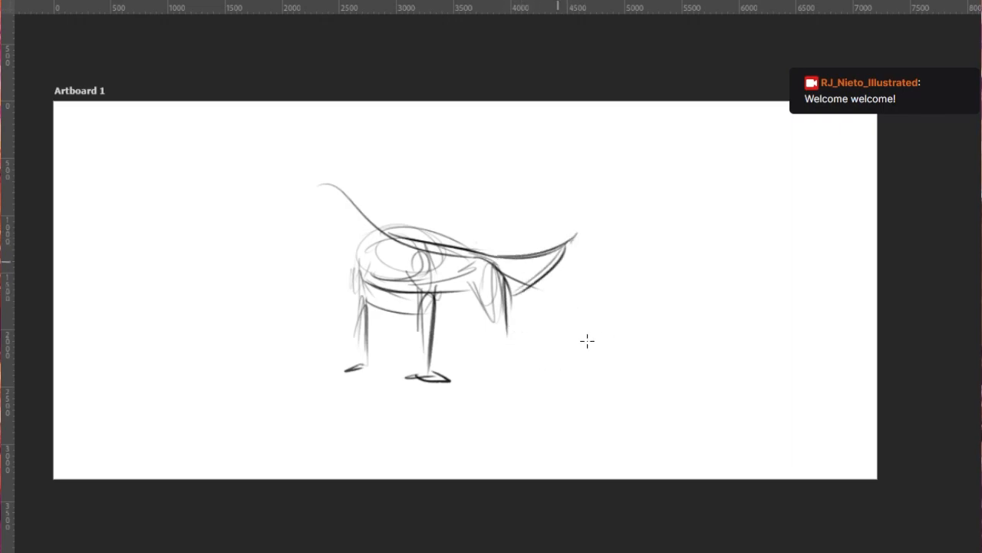
- Build up the chest and belly contours with curved strokes from the shoulder to the hind leg
drag(486, 295, 474, 324)
drag(479, 316, 431, 310)
drag(373, 238, 372, 315)
drag(368, 270, 439, 318)
mouse_move(358, 295)
mouse_down()
mouse_move(453, 320)
mouse_move(476, 312)
mouse_up()
- Sketch the near and far hind legs with flat feet beneath the rump
drag(482, 278, 480, 319)
drag(479, 257, 501, 300)
mouse_move(500, 259)
mouse_down()
mouse_move(505, 315)
mouse_move(483, 330)
mouse_move(491, 356)
mouse_up()
mouse_move(502, 306)
mouse_down()
mouse_move(506, 369)
mouse_move(480, 377)
mouse_move(517, 376)
mouse_up()
drag(445, 285, 450, 350)
drag(457, 264, 463, 336)
mouse_move(462, 331)
mouse_down()
mouse_move(458, 362)
mouse_move(439, 367)
mouse_up()
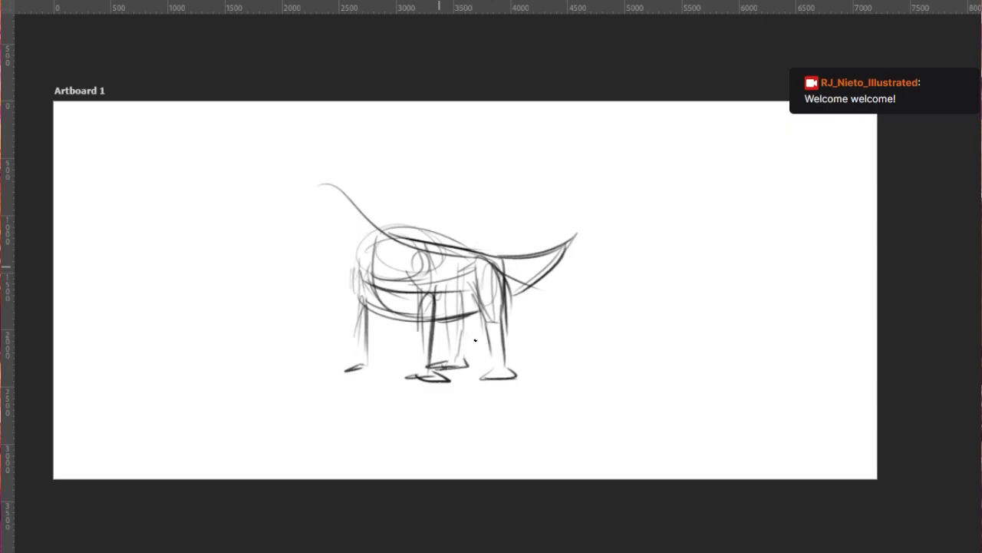
- Block in the top of the head and a boxy muzzle with a mouth line ahead of the neck
drag(363, 274, 363, 304)
drag(308, 211, 355, 206)
mouse_move(299, 220)
mouse_down()
mouse_move(275, 242)
mouse_move(296, 246)
mouse_move(273, 247)
mouse_move(315, 244)
mouse_move(350, 211)
mouse_move(337, 260)
mouse_up()
mouse_move(301, 216)
mouse_down()
mouse_move(277, 245)
mouse_move(300, 262)
mouse_move(285, 266)
mouse_up()
key(ctrl+z)
mouse_move(275, 245)
mouse_down()
mouse_move(316, 245)
mouse_move(319, 262)
mouse_up()
drag(284, 266, 319, 263)
- Add the cheek and jaw planes and the back of the head where it meets the neck
mouse_move(335, 219)
mouse_down()
mouse_move(319, 243)
mouse_move(335, 217)
mouse_up()
mouse_move(347, 208)
mouse_down()
mouse_move(359, 208)
mouse_move(368, 231)
mouse_up()
drag(320, 267, 338, 259)
mouse_move(341, 211)
mouse_down()
mouse_move(369, 231)
mouse_move(341, 259)
mouse_up()
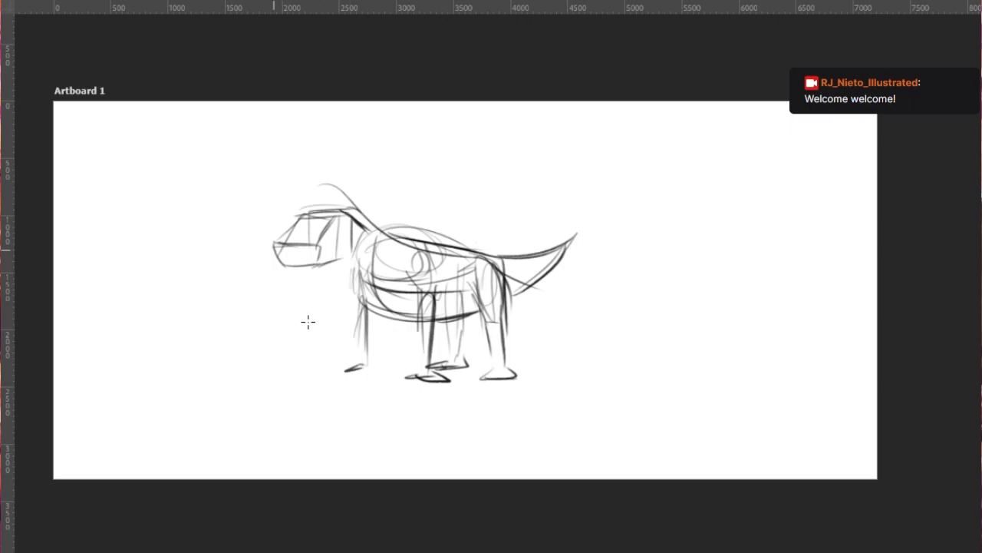
- Darken the muzzle planes, deepen the lower jaw and connect the head to the back with a neck line
mouse_move(274, 244)
mouse_down()
mouse_move(319, 243)
mouse_move(317, 265)
mouse_up()
drag(329, 222, 315, 250)
mouse_move(297, 225)
mouse_down()
mouse_move(280, 245)
mouse_move(296, 225)
mouse_up()
mouse_move(276, 247)
mouse_down()
mouse_move(280, 269)
mouse_move(299, 282)
mouse_move(338, 275)
mouse_move(358, 257)
mouse_move(316, 275)
mouse_move(287, 272)
mouse_up()
drag(293, 234, 279, 270)
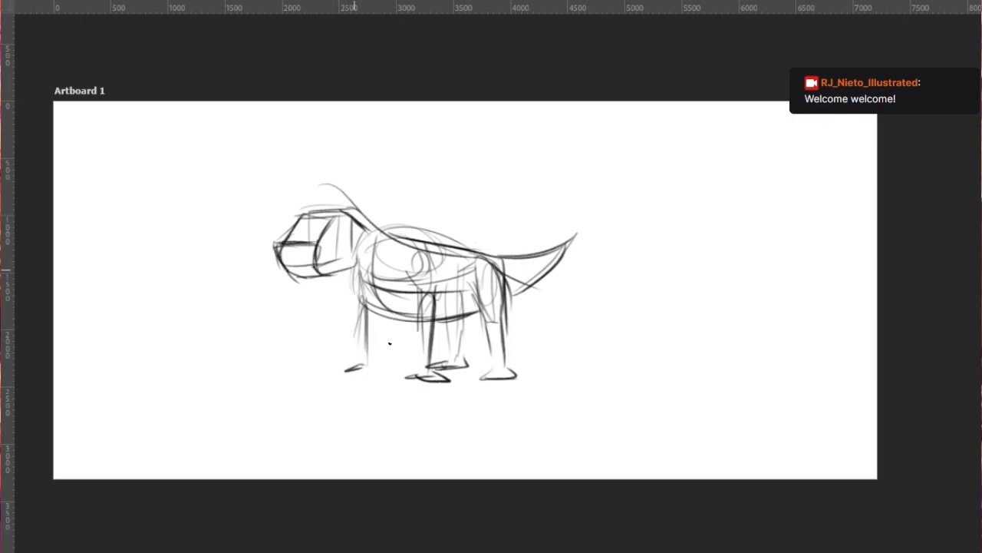
drag(335, 208, 392, 235)
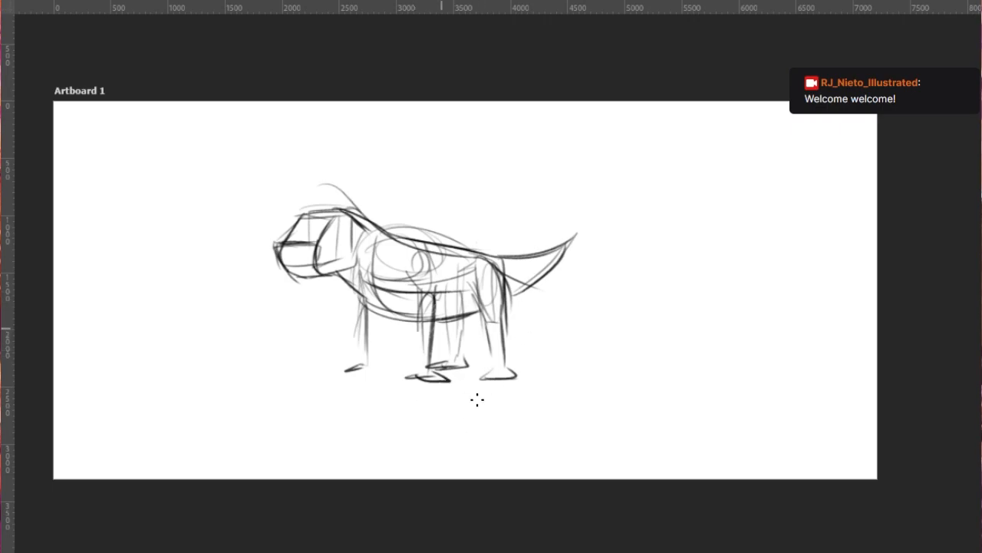
key(bracketright)
key(bracketright)
key(bracketright)
key(bracketright)
key(bracketright)
key(bracketright)
key(bracketright)
key(bracketright)
key(bracketright)
key(bracketright)
key(bracketright)
key(bracketright)
mouse_move(422, 326)
mouse_down()
mouse_move(484, 366)
mouse_move(462, 300)
mouse_up()
key(ctrl+z)
key(bracketleft)
key(bracketleft)
key(bracketleft)
key(bracketleft)
key(bracketleft)
- Fade the rough construction sketch to light grey as an underdrawing, ready for brush strokes
mouse_move(386, 407)
mouse_down()
mouse_move(351, 351)
mouse_move(330, 246)
mouse_move(432, 430)
mouse_move(570, 398)
mouse_move(518, 380)
mouse_move(406, 307)
mouse_move(425, 441)
mouse_up()
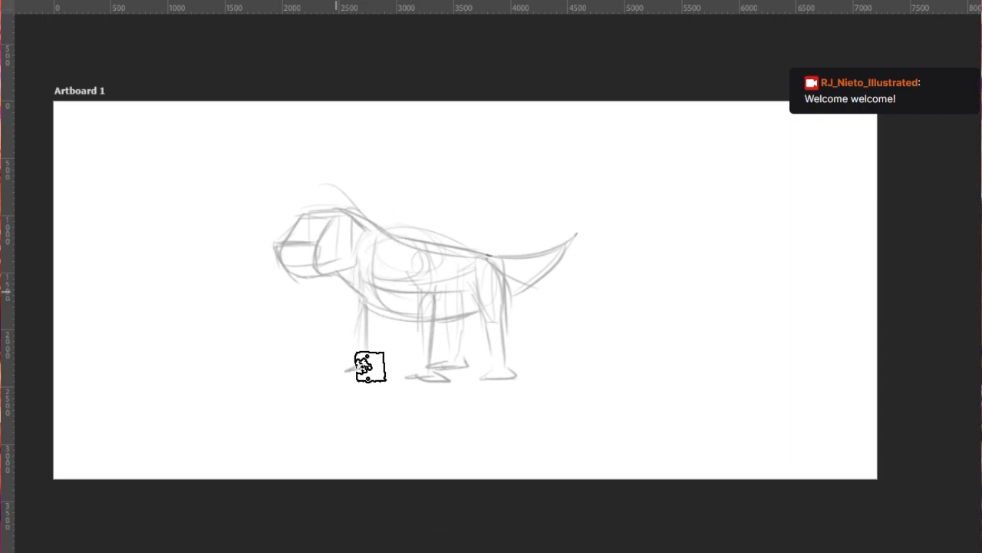
key(b)
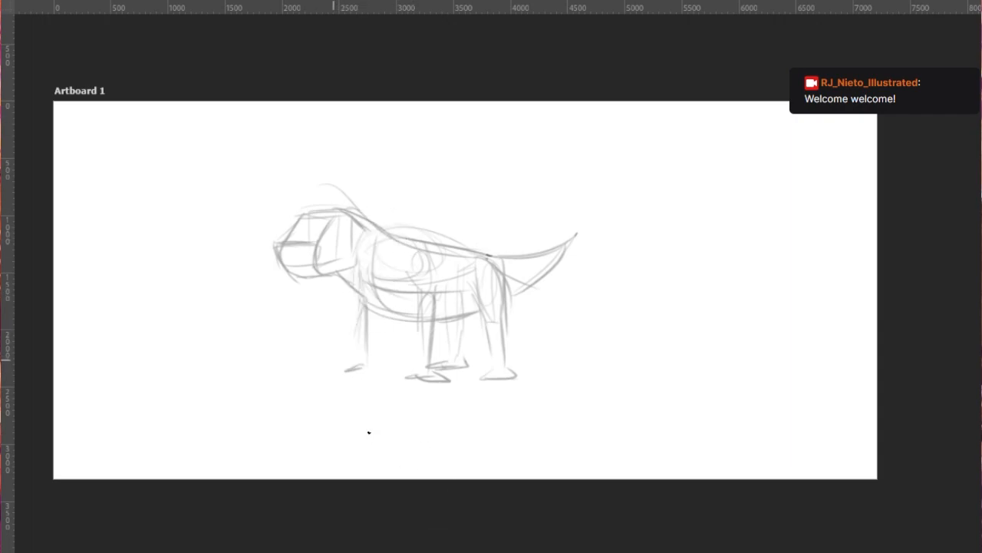
- Draw darker refined lines for the muzzle, eye and mouth over the faded head
mouse_move(330, 224)
mouse_down()
mouse_move(315, 251)
mouse_move(349, 215)
mouse_move(343, 231)
mouse_move(278, 254)
mouse_up()
key(ctrl+z)
key(ctrl+z)
mouse_move(289, 234)
mouse_down()
mouse_move(279, 251)
mouse_move(293, 267)
mouse_move(318, 267)
mouse_up()
- Draw the lower jaw below the mouth line and start the throat line
key(ctrl+z)
drag(317, 266, 346, 252)
drag(279, 269, 295, 277)
drag(280, 265, 300, 279)
mouse_move(276, 266)
mouse_down()
mouse_move(297, 279)
mouse_move(331, 275)
mouse_move(323, 274)
mouse_up()
key(ctrl+z)
mouse_move(297, 277)
mouse_down()
mouse_move(322, 275)
mouse_move(349, 299)
mouse_up()
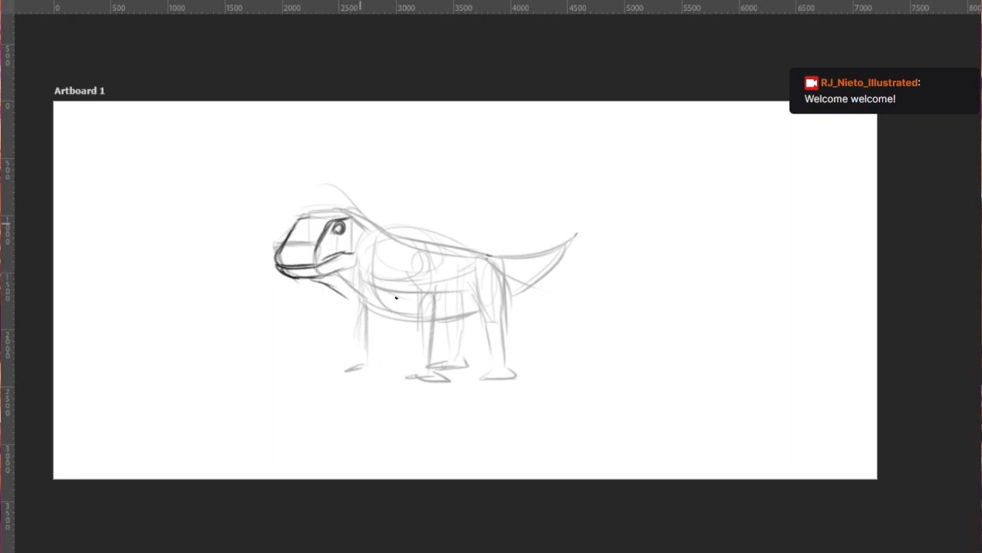
- Refine the top of the neck and the throat, blending them into the back and chest
drag(344, 217, 400, 240)
drag(316, 278, 374, 297)
drag(374, 230, 407, 242)
mouse_move(294, 225)
mouse_down()
mouse_move(365, 214)
mouse_move(353, 251)
mouse_up()
key(ctrl+z)
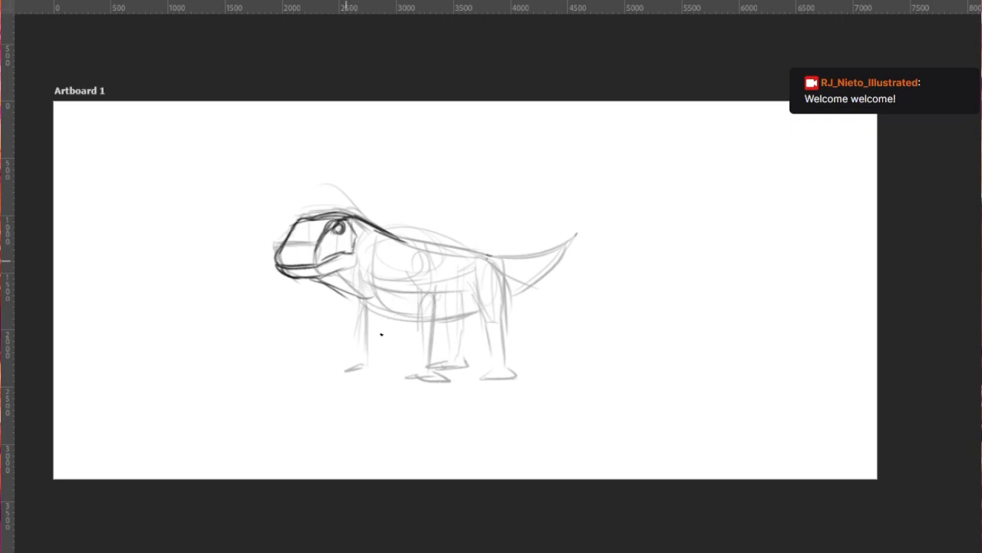
- Refine the chest curve and draw the near front leg with its bent elbow
mouse_move(356, 245)
mouse_down()
mouse_move(346, 272)
mouse_move(284, 261)
mouse_up()
key(ctrl+z)
drag(354, 297, 380, 315)
mouse_move(414, 273)
mouse_down()
mouse_move(403, 294)
mouse_move(417, 356)
mouse_up()
drag(433, 303, 432, 360)
drag(421, 279, 431, 304)
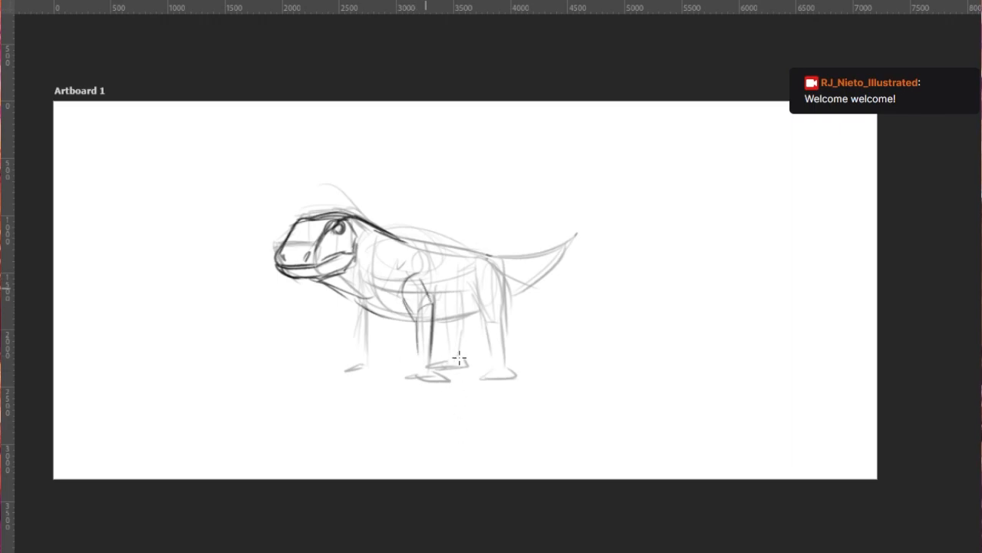
- Refine the far front leg and the belly and back lines, and redraw the near hind leg stretched backward
drag(358, 301, 363, 363)
drag(357, 314, 354, 367)
mouse_move(346, 298)
mouse_down()
mouse_move(385, 319)
mouse_move(469, 321)
mouse_up()
mouse_move(385, 237)
mouse_down()
mouse_move(499, 258)
mouse_move(497, 332)
mouse_up()
mouse_move(500, 263)
mouse_down()
mouse_move(505, 316)
mouse_move(505, 303)
mouse_up()
drag(486, 317, 525, 359)
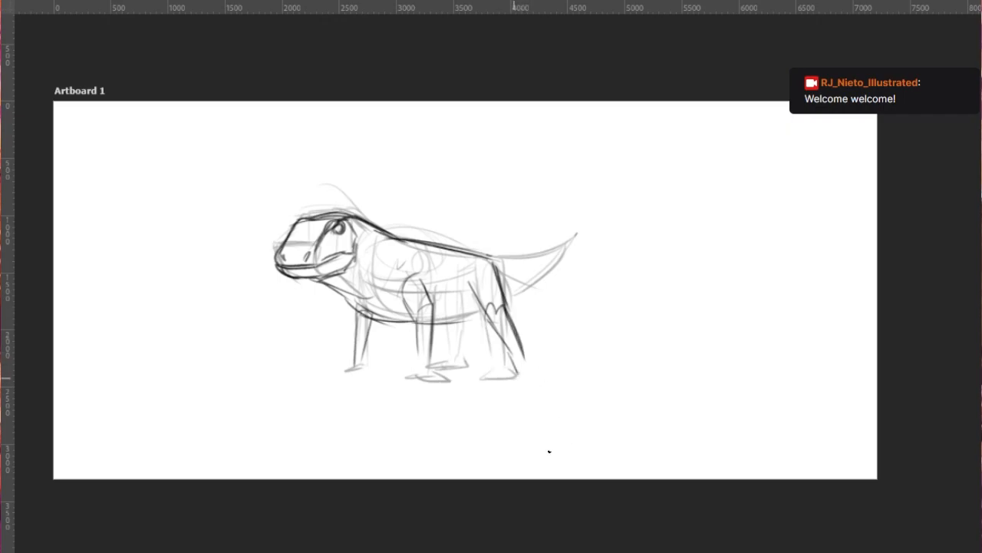
- Outline the tapering tail from the belly and rump up to its tip and add curved bands across it
mouse_move(453, 321)
mouse_down()
mouse_move(488, 316)
mouse_move(554, 273)
mouse_up()
drag(489, 266, 582, 266)
key(ctrl+z)
key(ctrl+z)
mouse_move(487, 261)
mouse_down()
mouse_move(572, 238)
mouse_move(574, 224)
mouse_up()
mouse_move(575, 226)
mouse_down()
mouse_move(539, 286)
mouse_move(518, 298)
mouse_up()
drag(522, 254, 533, 280)
mouse_move(542, 247)
mouse_down()
mouse_move(548, 273)
mouse_move(548, 260)
mouse_up()
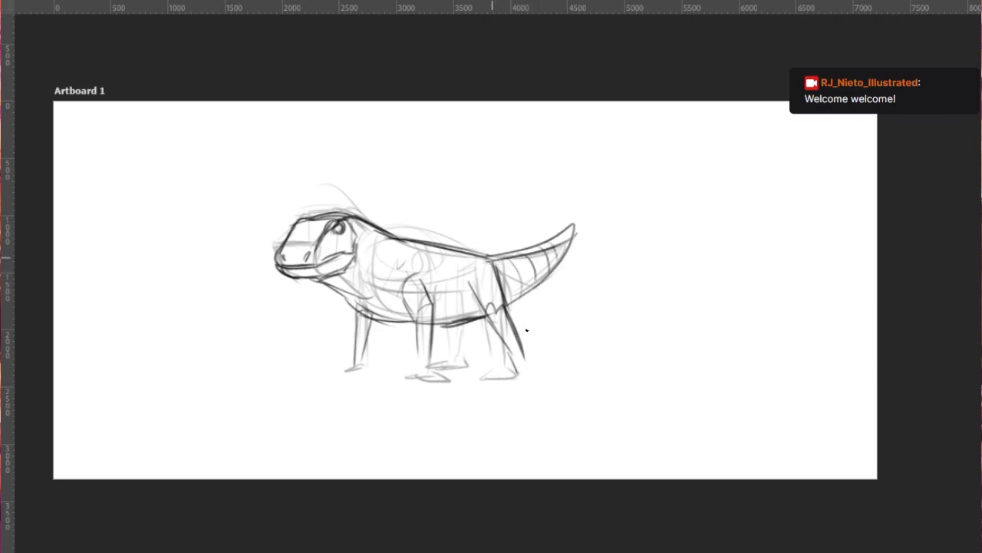
- Refine the far hind leg and draw darker feet on both front legs
drag(448, 320, 444, 363)
mouse_move(457, 326)
mouse_down()
mouse_move(456, 357)
mouse_move(409, 379)
mouse_move(445, 383)
mouse_up()
key(ctrl+z)
drag(433, 374, 446, 380)
drag(356, 370, 329, 373)
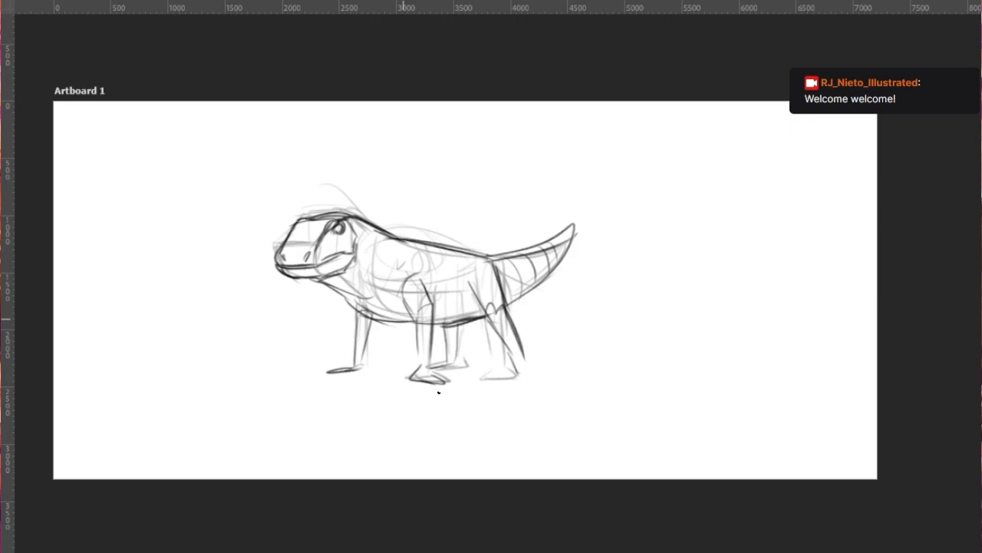
- Erase the rough near hind foot and redraw it farther back under the stretched leg
key(e)
mouse_move(484, 379)
mouse_down()
mouse_move(511, 370)
mouse_move(545, 382)
mouse_up()
key(b)
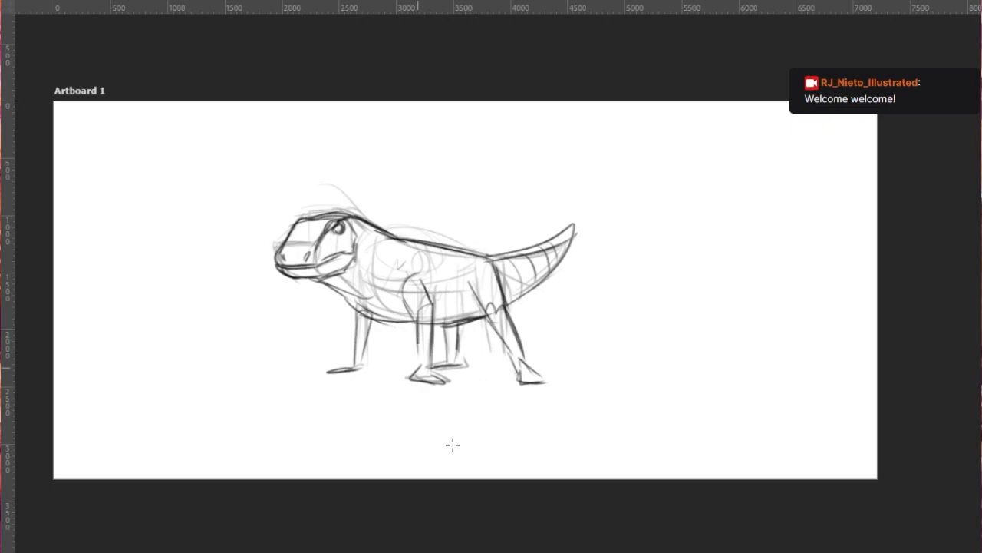
- Darken the throat, chest and belly contours and add a line along the flank
drag(415, 317, 415, 356)
drag(331, 281, 383, 322)
mouse_move(338, 289)
mouse_down()
mouse_move(371, 317)
mouse_move(429, 325)
mouse_up()
mouse_move(406, 283)
mouse_down()
mouse_move(412, 312)
mouse_move(408, 270)
mouse_move(479, 294)
mouse_up()
- Strengthen the near hind leg's rounded thigh and shin, and the far hind leg
mouse_move(470, 287)
mouse_down()
mouse_move(488, 260)
mouse_move(471, 281)
mouse_move(473, 299)
mouse_up()
drag(477, 266, 502, 322)
drag(501, 322, 526, 376)
drag(457, 300, 451, 357)
- Reinforce the near front leg and add a rounded shoulder form with curved chest strokes
drag(404, 278, 415, 290)
drag(421, 292, 427, 373)
mouse_move(358, 310)
mouse_down()
mouse_move(356, 288)
mouse_move(377, 252)
mouse_up()
mouse_move(373, 268)
mouse_down()
mouse_move(411, 273)
mouse_move(388, 318)
mouse_up()
mouse_move(363, 277)
mouse_down()
mouse_move(408, 253)
mouse_move(376, 315)
mouse_move(416, 327)
mouse_up()
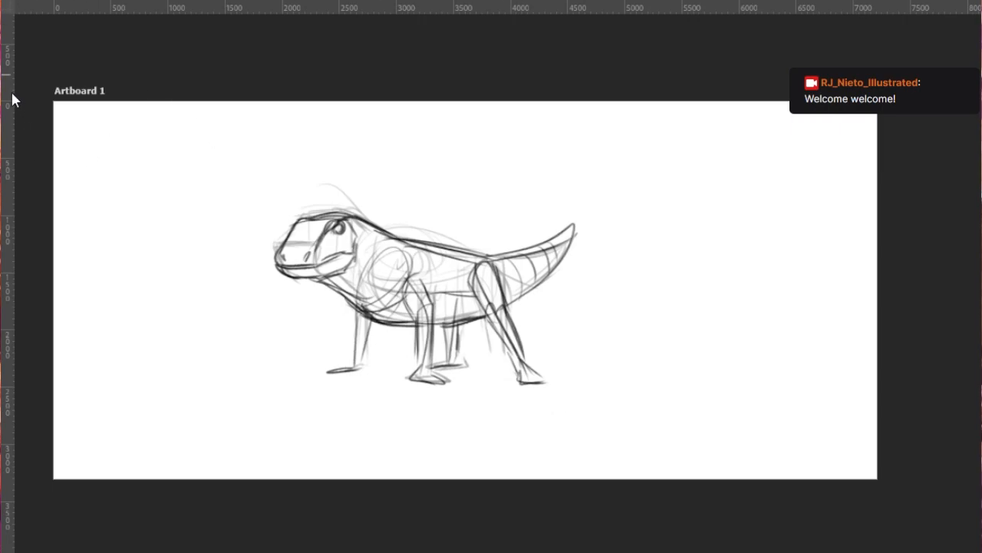
- Move the creature sketch to the artboard's upper-left corner and scale it down to about half its size
key(ctrl+t)
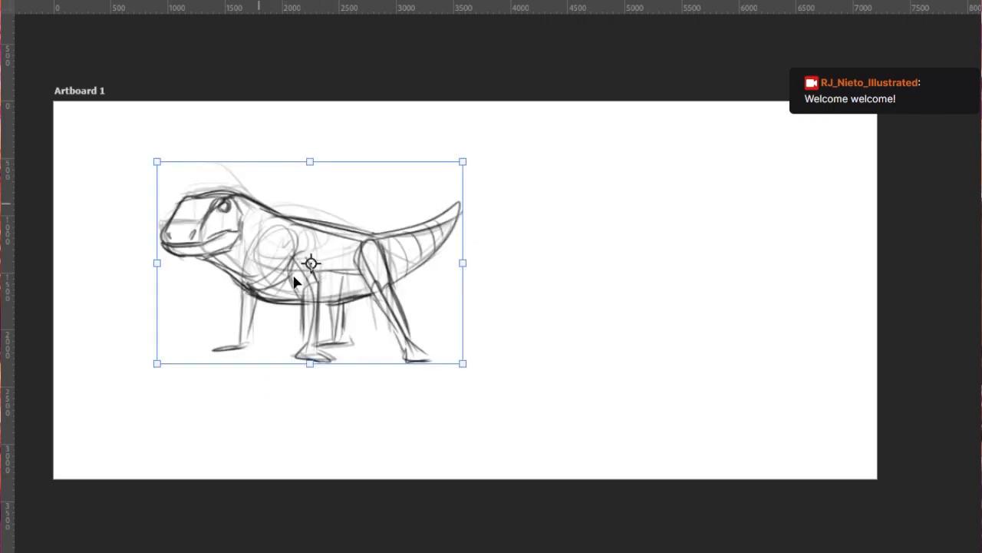
mouse_move(294, 277)
mouse_down()
mouse_move(248, 237)
mouse_move(205, 218)
mouse_up()
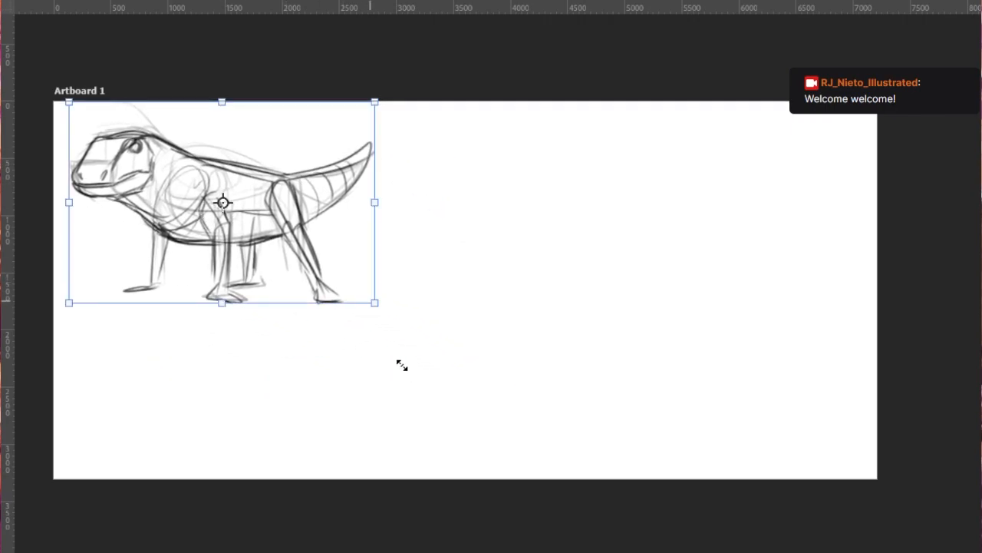
mouse_move(366, 321)
mouse_down()
mouse_move(290, 261)
mouse_move(303, 285)
mouse_move(244, 261)
mouse_up()
key(Return)
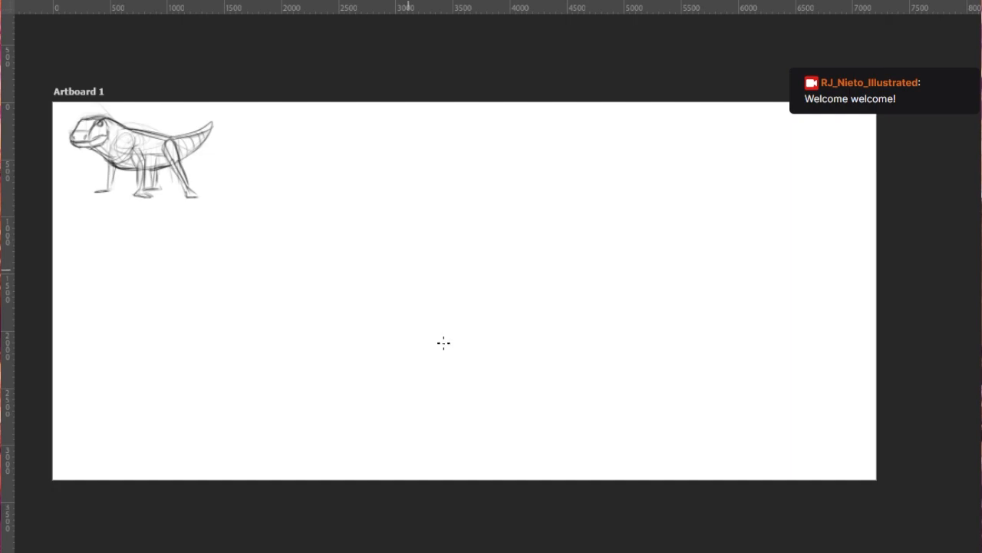
- Rough in the body of a second, long-necked dinosaur near the artboard's centre with sloping back and horizontal belly strokes
drag(317, 303, 404, 261)
mouse_move(301, 306)
mouse_down()
mouse_move(488, 227)
mouse_move(391, 306)
mouse_up()
key(ctrl+z)
drag(332, 298, 435, 293)
mouse_move(315, 314)
mouse_down()
mouse_move(448, 313)
mouse_move(506, 234)
mouse_move(476, 317)
mouse_up()
key(ctrl+z)
drag(330, 336, 471, 329)
- Draw a long neck rising from the body's front and end it with a small wedge-shaped head
drag(445, 243, 548, 175)
mouse_move(484, 230)
mouse_down()
mouse_move(614, 135)
mouse_move(649, 146)
mouse_up()
drag(553, 216, 488, 316)
drag(578, 191, 494, 306)
key(ctrl+z)
key(ctrl+z)
mouse_move(507, 233)
mouse_down()
mouse_move(535, 271)
mouse_move(587, 197)
mouse_up()
mouse_move(510, 281)
mouse_down()
mouse_move(604, 159)
mouse_move(634, 161)
mouse_move(611, 160)
mouse_up()
drag(607, 137, 660, 158)
key(ctrl+z)
drag(616, 165, 663, 159)
- Add chest construction strokes at the neck's base and round out the belly with a deep curve
drag(490, 259, 502, 290)
mouse_move(497, 255)
mouse_down()
mouse_move(505, 295)
mouse_move(465, 340)
mouse_move(492, 270)
mouse_up()
key(ctrl+z)
mouse_move(450, 266)
mouse_down()
mouse_move(471, 267)
mouse_move(495, 316)
mouse_up()
drag(489, 281, 492, 345)
drag(367, 347, 453, 336)
mouse_move(327, 318)
mouse_down()
mouse_move(338, 330)
mouse_move(494, 326)
mouse_up()
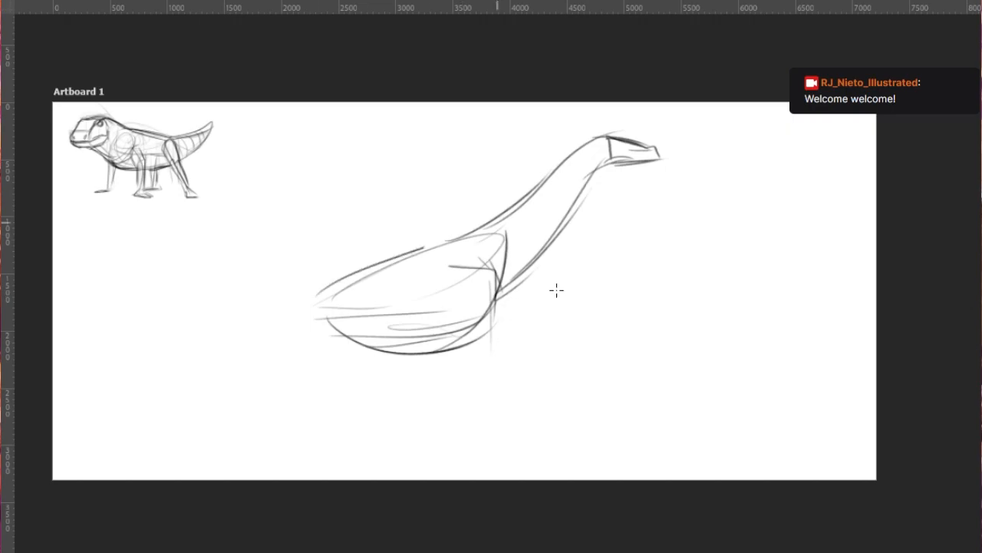
- Raise the back line from the rump to the neck's base and add a curved rump contour
mouse_move(299, 291)
mouse_down()
mouse_move(498, 234)
mouse_move(325, 271)
mouse_move(460, 235)
mouse_up()
key(ctrl+z)
drag(316, 260, 496, 228)
mouse_move(497, 227)
mouse_down()
mouse_move(326, 259)
mouse_move(306, 317)
mouse_up()
drag(317, 267, 316, 338)
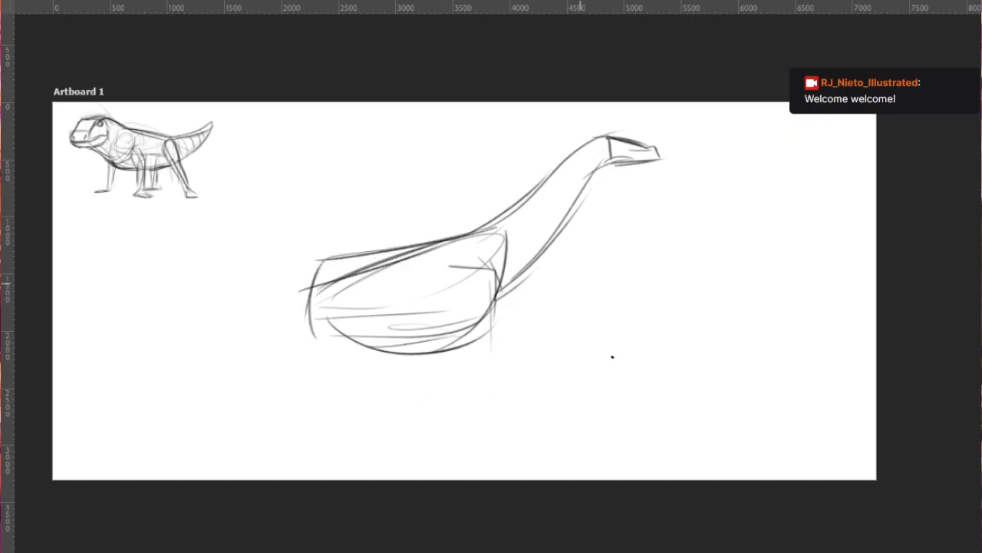
mouse_move(325, 261)
mouse_down()
mouse_move(129, 302)
mouse_move(294, 329)
mouse_up()
key(ctrl+z)
- Sketch the long upper line of the tail from the rump to near the artboard's edge
drag(70, 317, 217, 294)
key(ctrl+z)
key(ctrl+z)
mouse_move(66, 293)
mouse_down()
mouse_move(315, 265)
mouse_move(178, 313)
mouse_move(244, 320)
mouse_up()
- Curve the tail's tip downward and draw its underside back to the rump
key(ctrl+z)
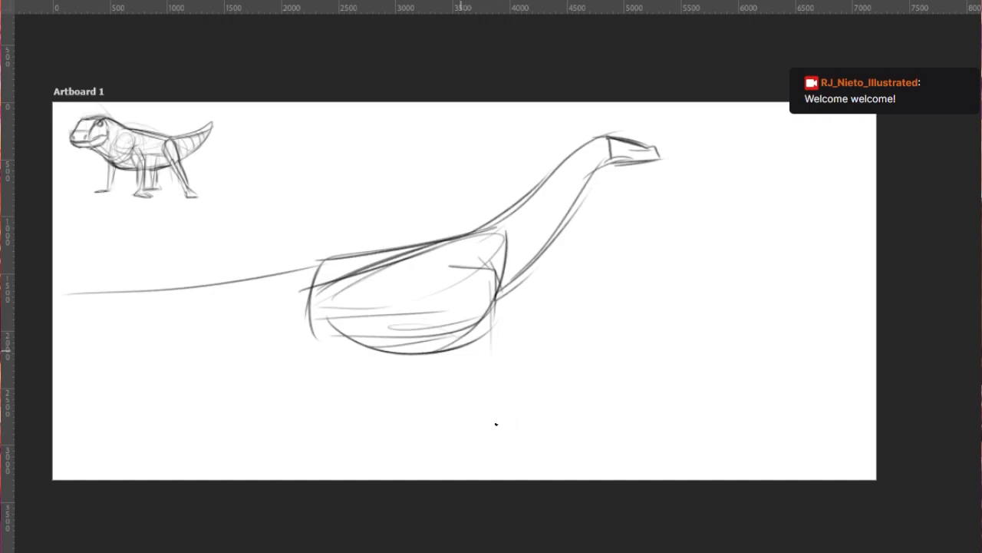
drag(53, 298, 175, 301)
key(ctrl+z)
mouse_move(52, 301)
mouse_down()
mouse_move(315, 265)
mouse_move(228, 317)
mouse_up()
drag(80, 302, 305, 305)
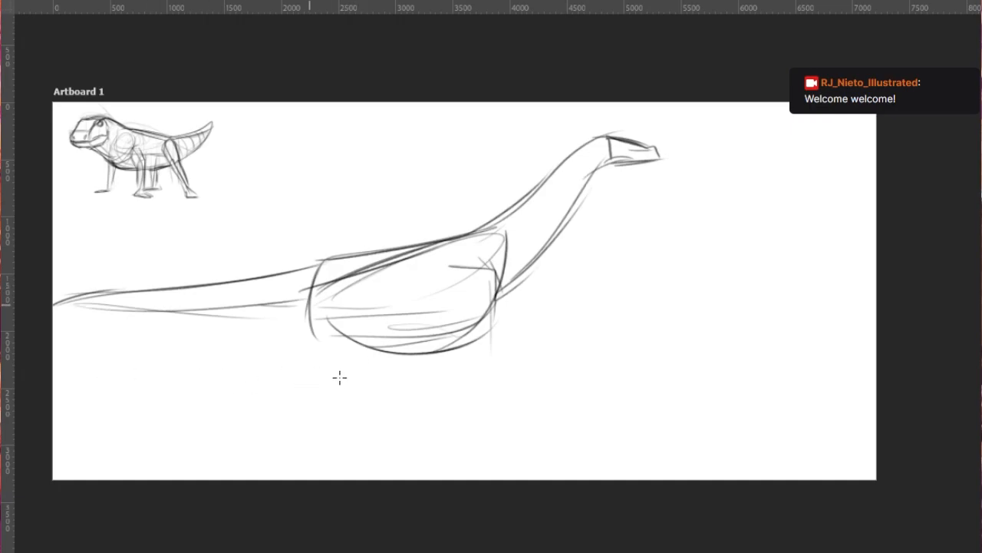
key(ctrl+z)
- Draw the near front leg straight down from the chest, with knee and ankle divisions and a small foot
key(ctrl+z)
drag(72, 305, 296, 315)
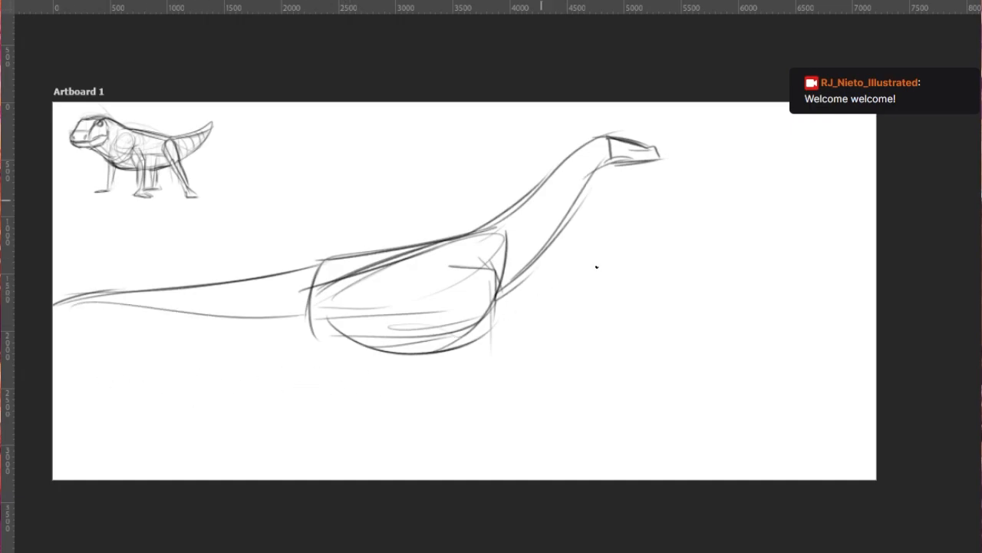
drag(496, 270, 485, 365)
mouse_move(466, 320)
mouse_down()
mouse_move(459, 368)
mouse_move(485, 368)
mouse_move(474, 446)
mouse_up()
drag(459, 367, 470, 426)
drag(488, 357, 483, 447)
drag(461, 382, 476, 475)
drag(476, 475, 488, 475)
drag(486, 441, 493, 475)
key(ctrl+z)
drag(484, 431, 489, 476)
key(ctrl+z)
drag(483, 428, 492, 475)
drag(473, 444, 482, 476)
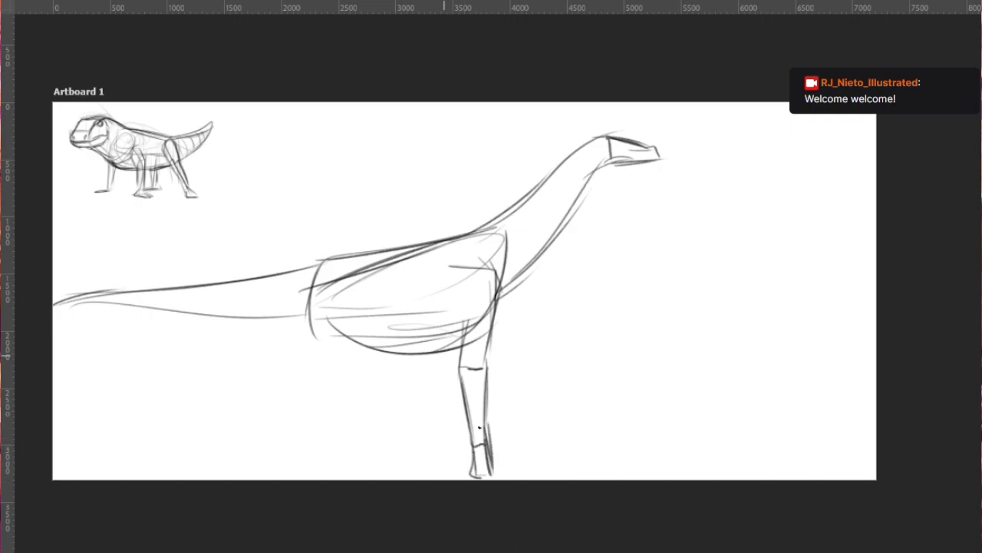
- Draw the far front leg angled backward behind the near one, ending in a small foot
drag(456, 335, 438, 397)
drag(448, 346, 435, 379)
key(ctrl+z)
drag(478, 288, 433, 365)
mouse_move(438, 361)
mouse_down()
mouse_move(451, 369)
mouse_move(426, 422)
mouse_up()
mouse_move(432, 363)
mouse_down()
mouse_move(417, 433)
mouse_move(391, 462)
mouse_up()
drag(395, 453, 408, 467)
drag(438, 411, 408, 463)
- Rough in the near hind leg's thigh, knee and lower leg below the rump
drag(310, 296, 293, 360)
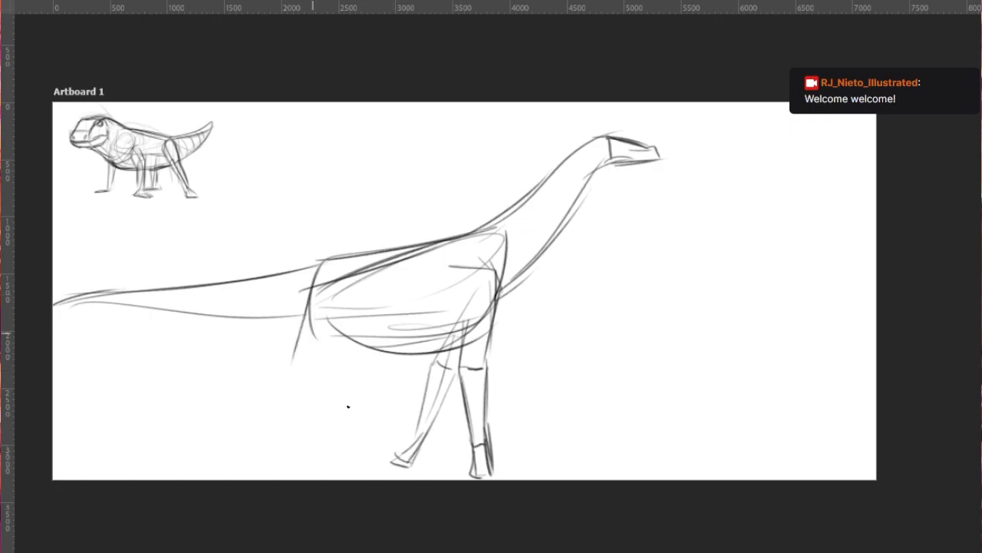
key(ctrl+z)
drag(333, 309, 371, 415)
drag(313, 334, 352, 407)
mouse_move(333, 295)
mouse_down()
mouse_move(369, 395)
mouse_move(348, 385)
mouse_up()
drag(365, 376, 384, 442)
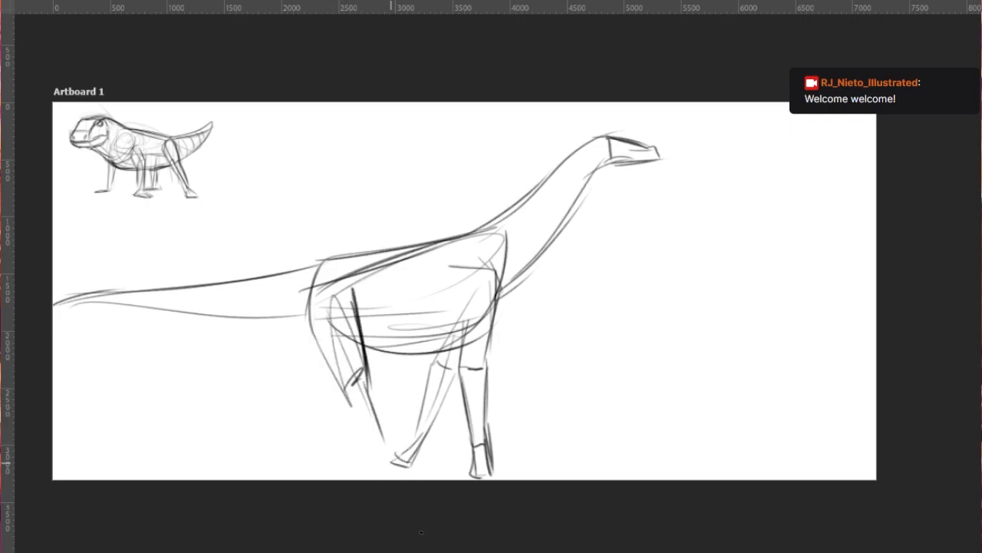
- Scale the long-necked dinosaur sketch down to about four-fifths of its size and shift it slightly upward
key(ctrl+t)
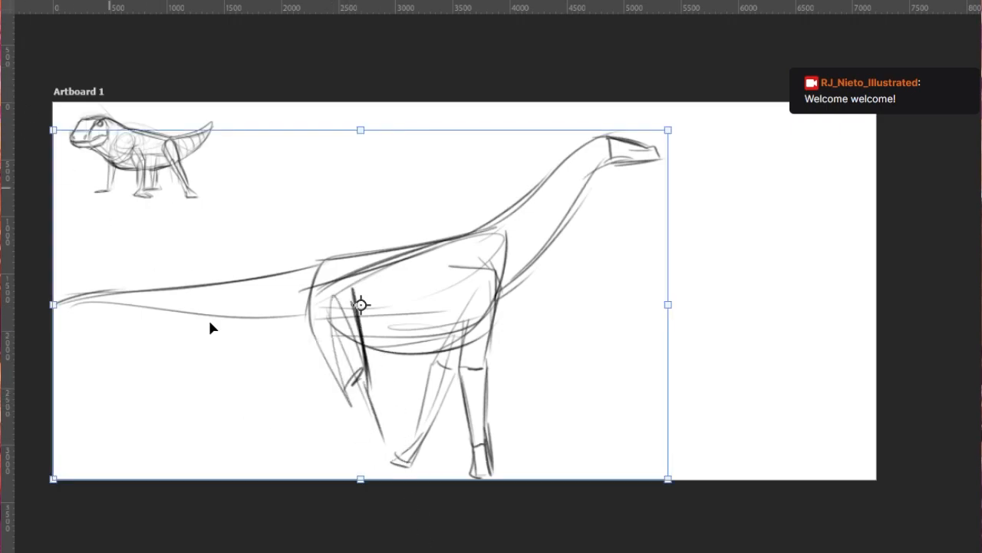
drag(53, 305, 168, 305)
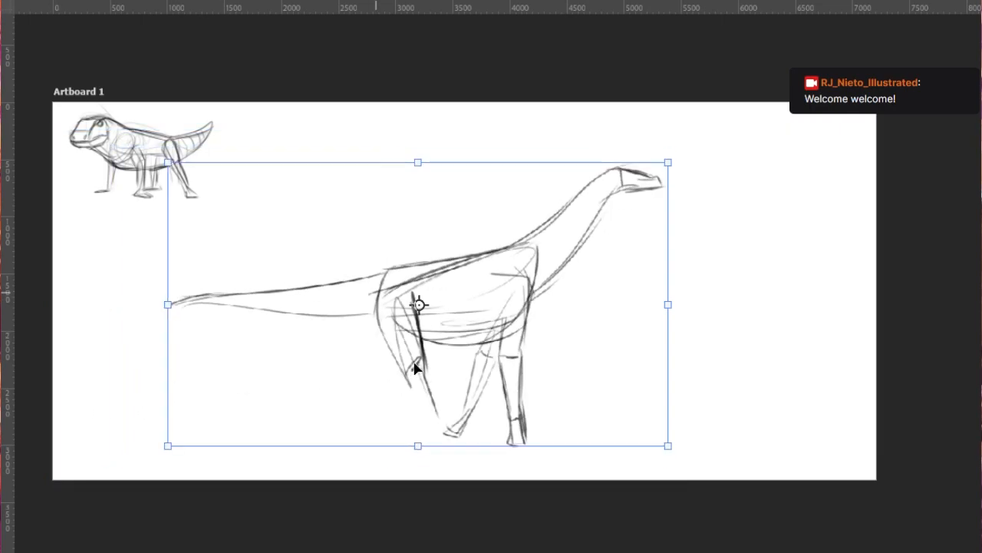
drag(414, 368, 430, 351)
click(835, 25)
scroll(549, 399, up, 2)
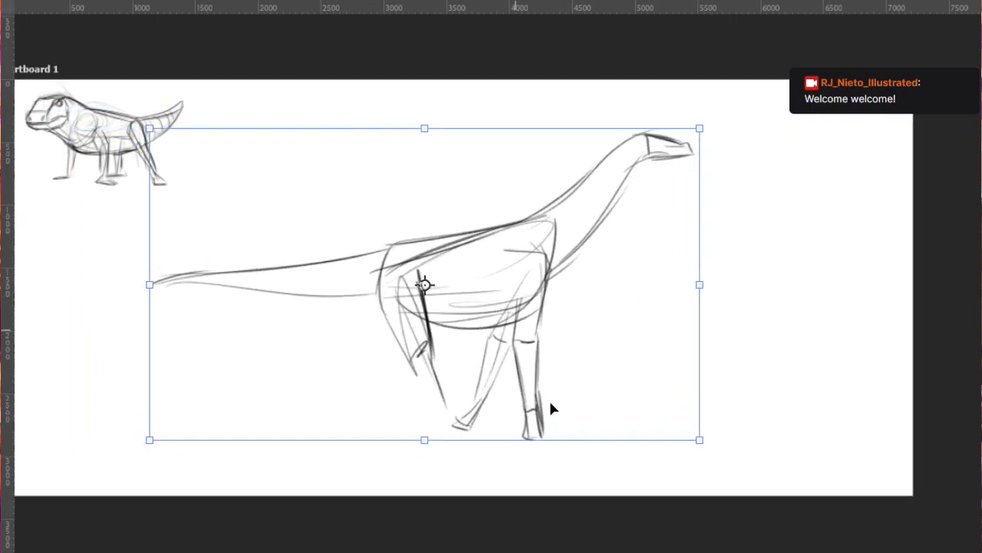
- Sketch the far hind leg's tapering thigh with the brush, behind the near hind leg
key(b)
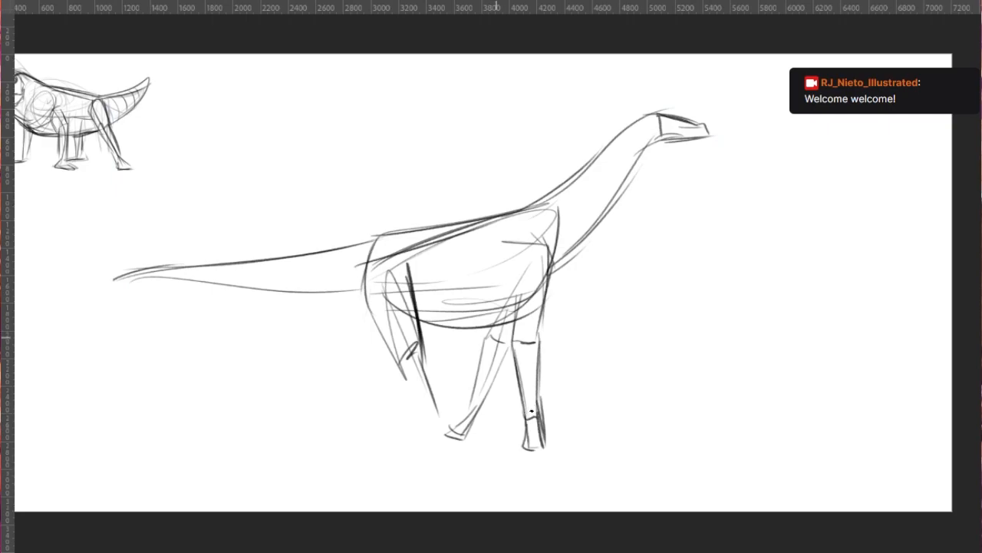
drag(376, 298, 366, 378)
drag(364, 300, 356, 391)
key(ctrl+z)
drag(368, 290, 380, 353)
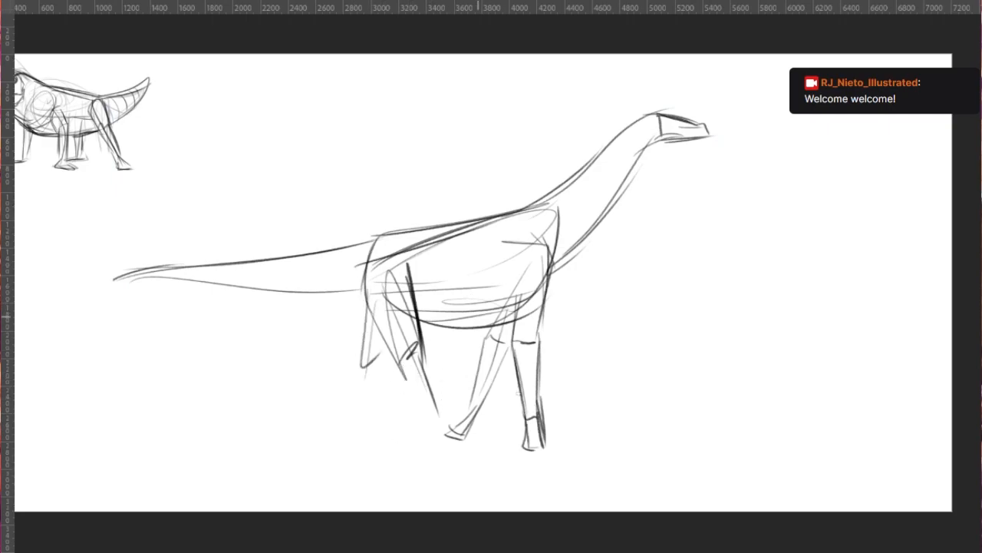
- Define the hip with strokes across the rump and down the front of the near thigh
drag(347, 290, 381, 327)
drag(354, 267, 413, 246)
mouse_move(350, 249)
mouse_down()
mouse_move(412, 238)
mouse_move(419, 319)
mouse_up()
- Lengthen the tail with a drooping tip and redraw its upper and lower contours up to the rump
mouse_move(40, 301)
mouse_down()
mouse_move(262, 249)
mouse_move(346, 249)
mouse_up()
key(ctrl+z)
key(ctrl+z)
drag(25, 316, 374, 243)
key(ctrl+z)
drag(23, 321, 352, 244)
drag(27, 326, 164, 283)
drag(78, 302, 332, 292)
drag(112, 289, 372, 310)
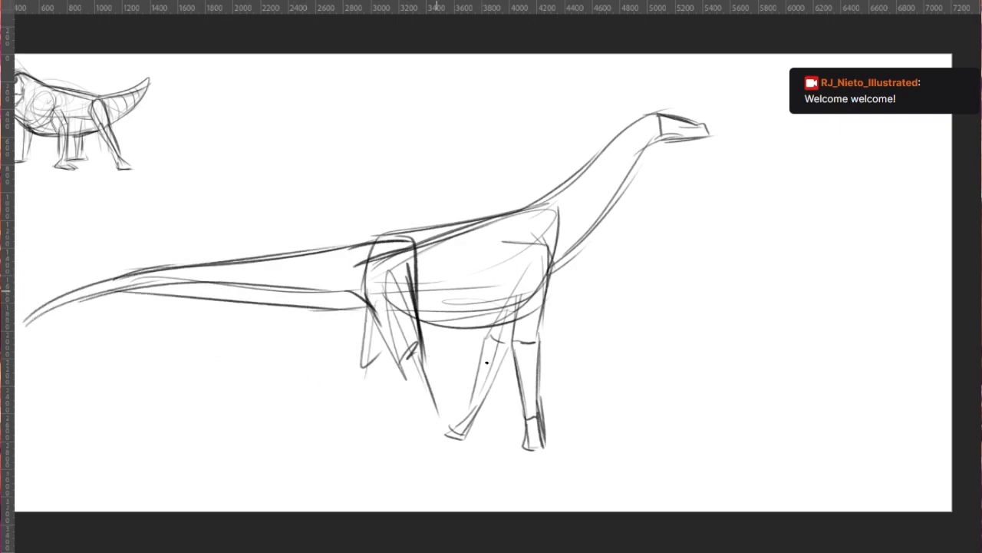
- Rework the tail's underside, darken the belly line and add strokes to the near front leg's upper part
key(ctrl+z)
key(ctrl+z)
key(ctrl+z)
mouse_move(119, 297)
mouse_down()
mouse_move(272, 298)
mouse_move(524, 322)
mouse_up()
drag(542, 279, 529, 312)
drag(508, 267, 515, 318)
drag(557, 248, 548, 304)
key(ctrl+z)
- Darken the contour along the back and the top of the neck, and add a dot for the eye
mouse_move(348, 251)
mouse_down()
mouse_move(530, 205)
mouse_move(546, 215)
mouse_up()
mouse_move(519, 209)
mouse_down()
mouse_move(571, 184)
mouse_move(657, 115)
mouse_up()
key(ctrl+z)
key(ctrl+z)
key(ctrl+z)
mouse_move(529, 208)
mouse_down()
mouse_move(671, 106)
mouse_move(630, 132)
mouse_move(659, 115)
mouse_move(661, 139)
mouse_move(700, 138)
mouse_up()
click(668, 123)
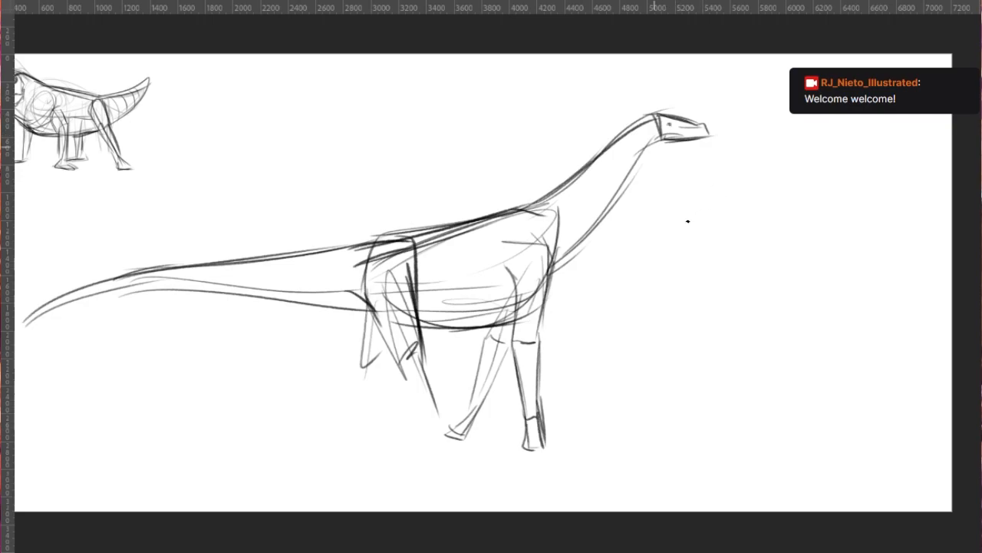
- Strengthen the near front leg's upper part and add angled shoulder strokes and a line along the neck
drag(522, 257, 511, 342)
drag(520, 281, 505, 349)
drag(554, 254, 547, 289)
drag(522, 216, 551, 263)
key(ctrl+z)
drag(499, 225, 546, 285)
drag(469, 236, 517, 266)
drag(484, 217, 542, 251)
mouse_move(546, 210)
mouse_down()
mouse_move(550, 270)
mouse_move(626, 191)
mouse_up()
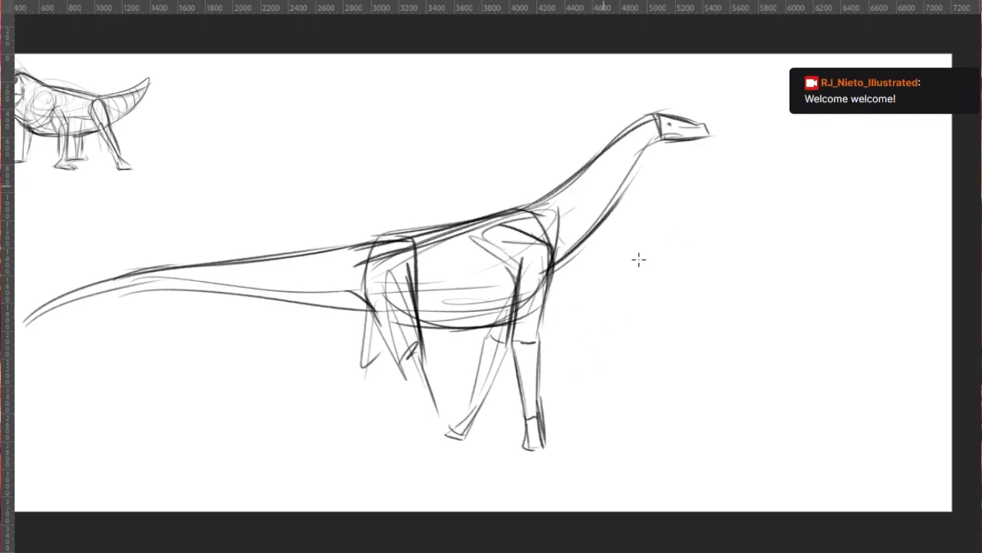
drag(574, 208, 637, 144)
- Redraw the near hind leg from thigh to shin and give it a broad foot
drag(384, 256, 408, 343)
drag(387, 248, 413, 371)
drag(403, 324, 436, 440)
mouse_move(406, 370)
mouse_down()
mouse_move(436, 441)
mouse_move(475, 424)
mouse_move(465, 438)
mouse_move(472, 430)
mouse_move(435, 440)
mouse_move(414, 416)
mouse_up()
key(ctrl+z)
key(ctrl+z)
mouse_move(394, 353)
mouse_down()
mouse_move(417, 428)
mouse_move(453, 433)
mouse_up()
key(ctrl+z)
drag(420, 362, 440, 416)
mouse_move(442, 424)
mouse_down()
mouse_move(468, 430)
mouse_move(434, 443)
mouse_up()
- Fade the overlapping foot lines with the eraser and reinforce the near hind leg's thigh and shin
key(ctrl+z)
key(ctrl+z)
drag(426, 442, 450, 438)
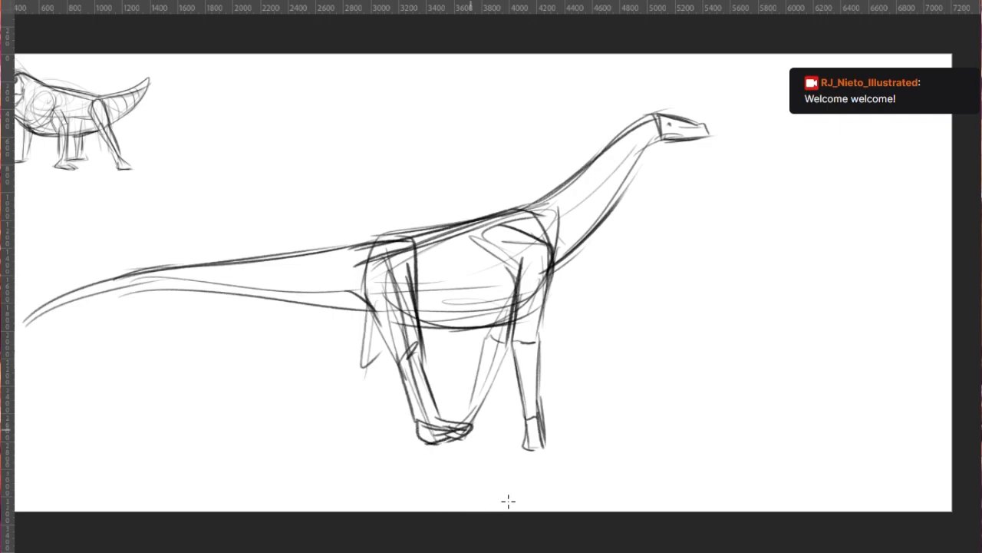
- Draw the far hind leg's lower part and foot, and darken the back of its thigh
mouse_move(363, 356)
mouse_down()
mouse_move(343, 422)
mouse_move(368, 441)
mouse_up()
drag(358, 438, 376, 378)
mouse_move(363, 419)
mouse_down()
mouse_move(387, 353)
mouse_move(376, 382)
mouse_up()
drag(336, 426, 362, 350)
drag(358, 361, 364, 325)
key(e)
mouse_move(472, 438)
mouse_down()
mouse_move(441, 438)
mouse_move(443, 428)
mouse_move(444, 442)
mouse_up()
key(b)
key(ctrl+z)
drag(427, 392, 442, 422)
drag(371, 299, 405, 382)
drag(395, 265, 422, 361)
key(ctrl+z)
drag(404, 268, 419, 358)
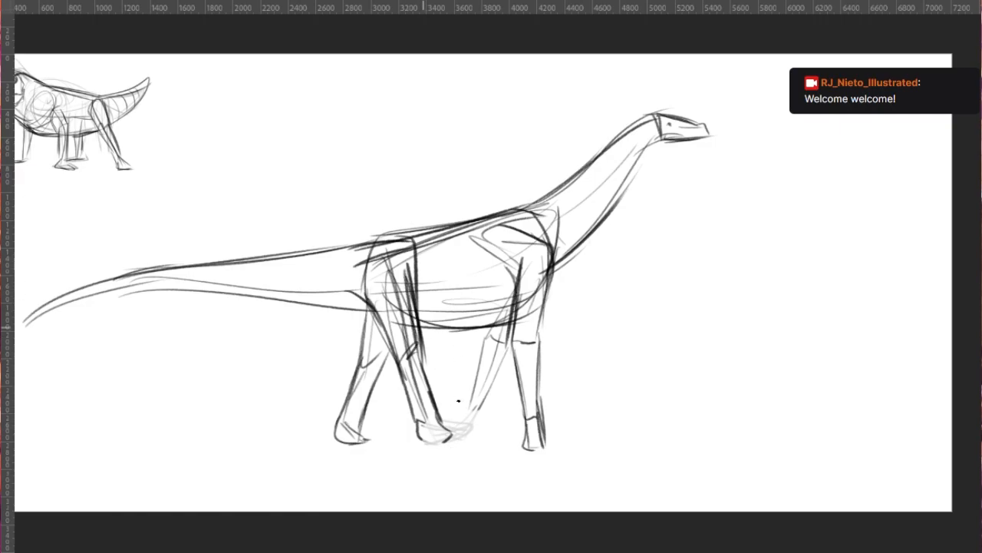
- Draw the long-necked dinosaur's far front leg from knee to ankle and try strokes for its bent foot
drag(488, 336, 470, 399)
drag(487, 336, 463, 414)
mouse_move(467, 409)
mouse_down()
mouse_move(482, 403)
mouse_move(474, 422)
mouse_up()
drag(466, 406, 448, 438)
mouse_move(451, 431)
mouse_down()
mouse_move(469, 437)
mouse_move(445, 435)
mouse_up()
drag(482, 405, 459, 442)
key(ctrl+z)
key(ctrl+z)
key(ctrl+z)
drag(471, 409, 465, 433)
- Remove the stray strokes beside the far front shin and keep a bent foot reaching towards the near hind foot
key(ctrl+z)
key(ctrl+z)
mouse_move(485, 344)
mouse_down()
mouse_move(451, 383)
mouse_move(460, 379)
mouse_up()
drag(488, 373, 450, 406)
drag(508, 343, 487, 373)
drag(459, 393, 435, 405)
key(ctrl+z)
key(ctrl+z)
key(ctrl+z)
key(ctrl+z)
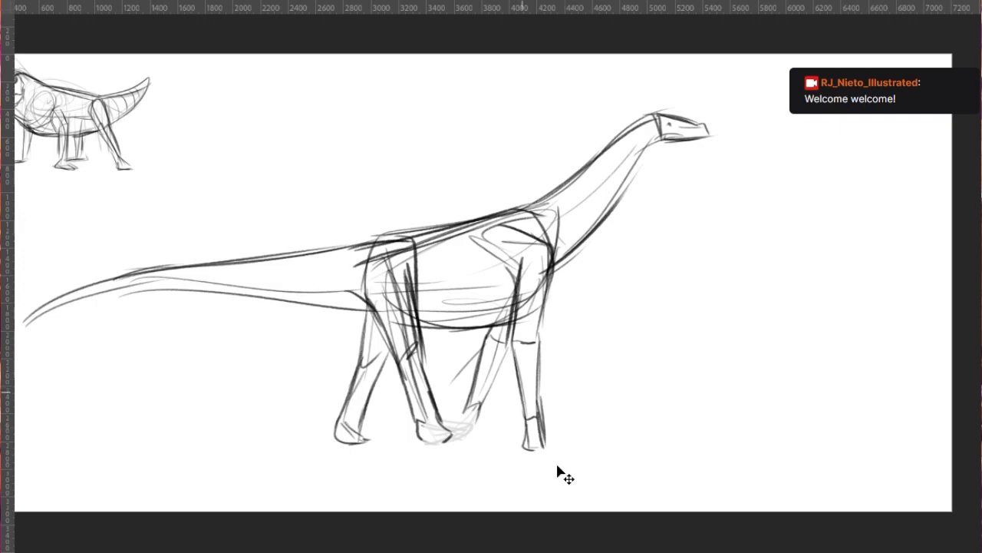
key(ctrl+shift+z)
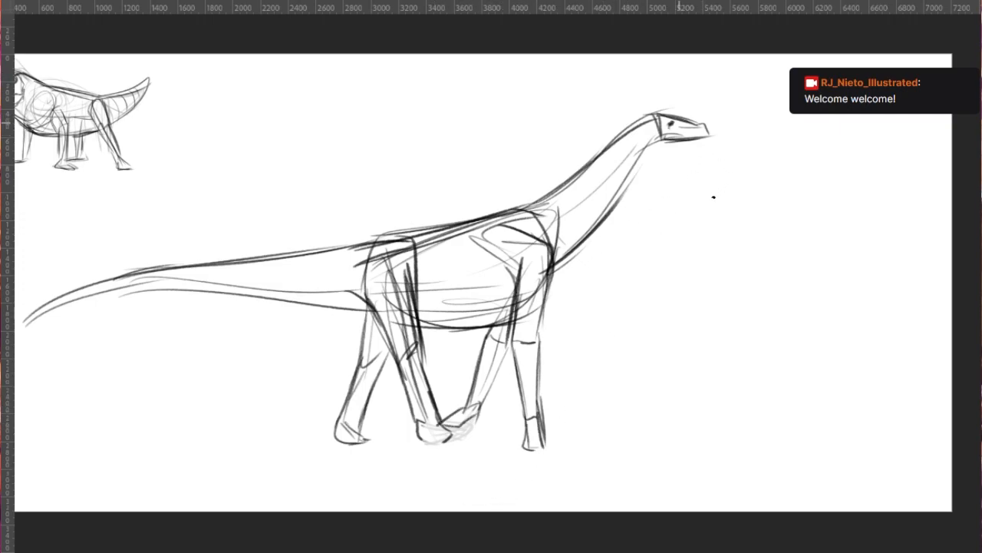
- Darken the tip of the long-necked dinosaur's snout and add a row of spikes along the back of its neck
drag(700, 125, 708, 135)
mouse_move(577, 131)
mouse_down()
mouse_move(662, 113)
mouse_move(548, 183)
mouse_up()
key(ctrl+z)
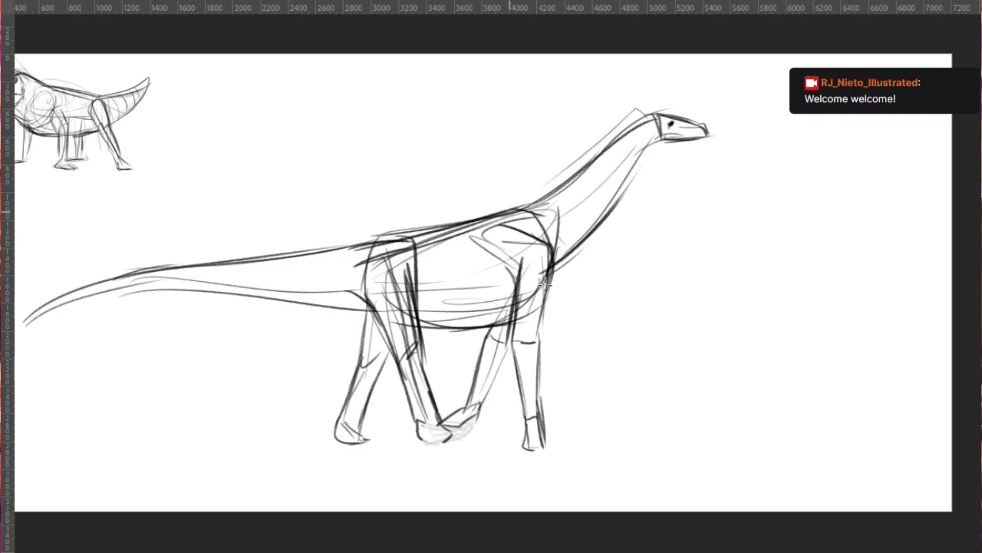
key(ctrl+z)
mouse_move(643, 118)
mouse_down()
mouse_move(613, 120)
mouse_move(569, 161)
mouse_up()
drag(583, 166, 559, 174)
drag(576, 178, 538, 193)
drag(558, 253, 626, 183)
key(ctrl+z)
scroll(588, 283, down, 2)
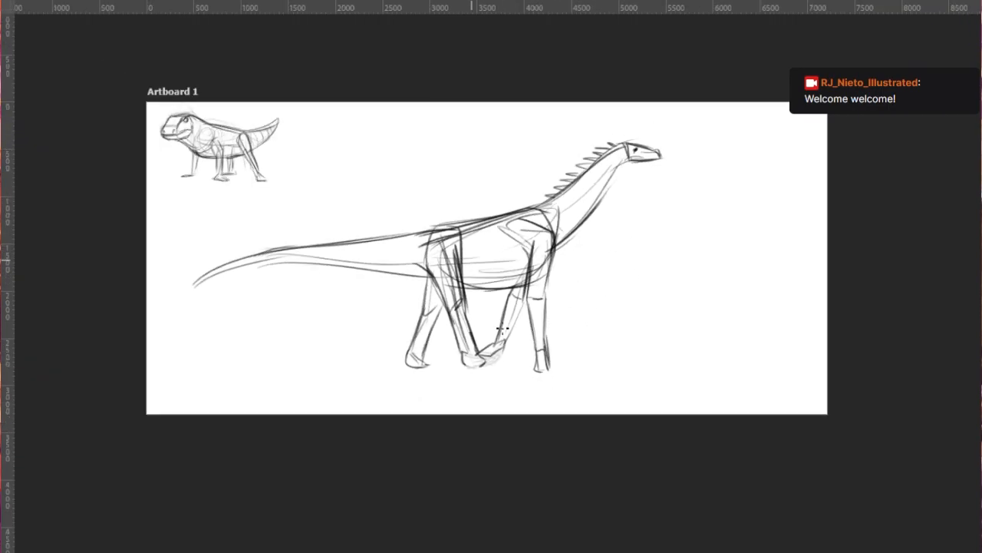
- Scale the long-necked dinosaur down to thumbnail size and place it just below the first creature on the artboard
scroll(393, 202, up, 2)
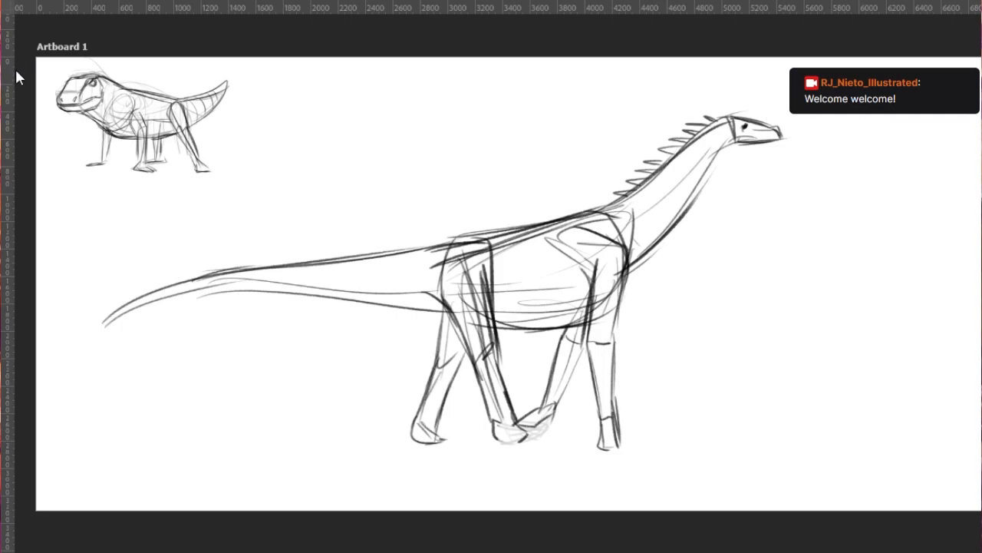
key(ctrl+t)
mouse_move(826, 525)
mouse_down()
mouse_move(675, 404)
mouse_move(560, 344)
mouse_up()
mouse_move(397, 266)
mouse_down()
mouse_move(480, 215)
mouse_move(365, 307)
mouse_move(359, 328)
mouse_up()
drag(576, 484, 432, 333)
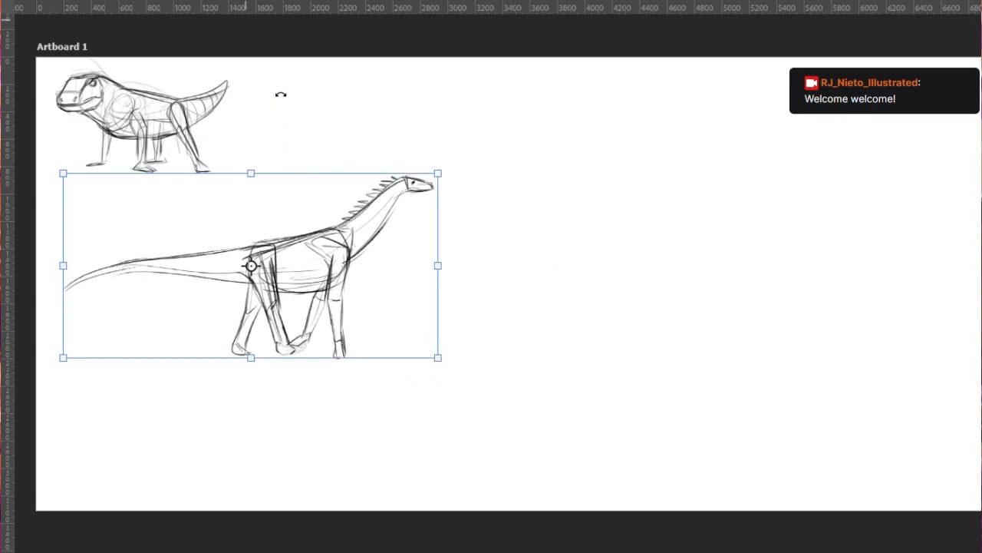
mouse_move(391, 266)
mouse_down()
mouse_move(372, 275)
mouse_move(375, 254)
mouse_up()
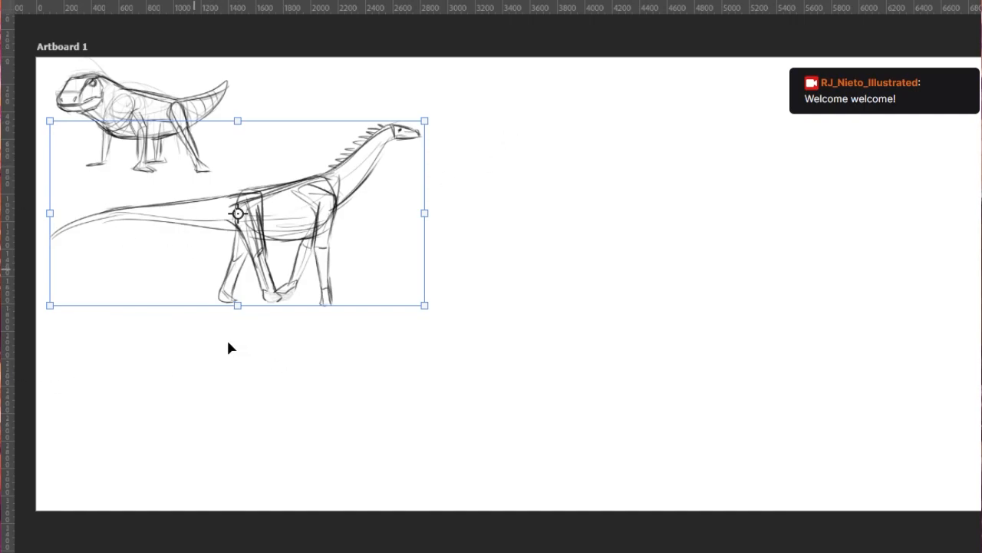
key(Return)
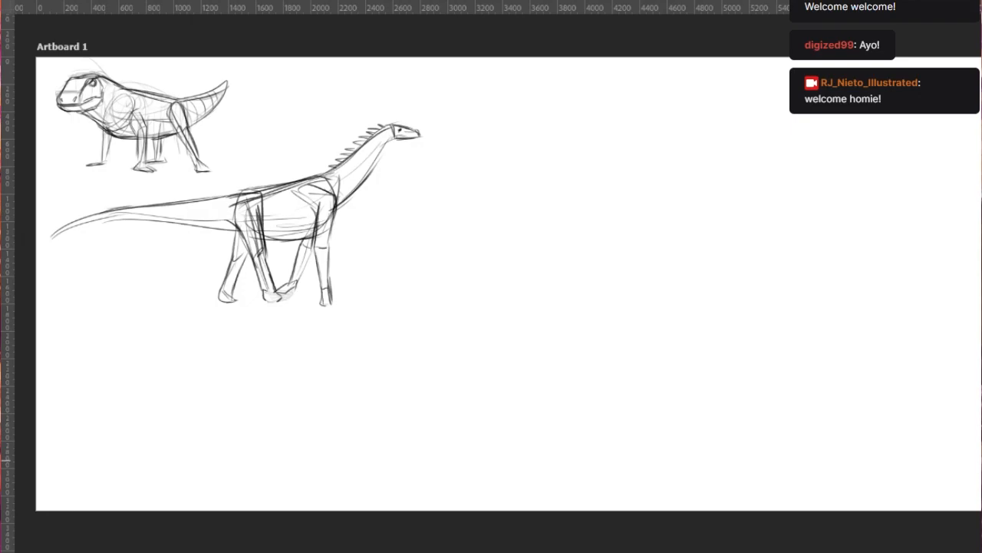
- Darken the near front leg's contour and foot, and reinforce the sole of the near hind foot
scroll(416, 322, up, 1)
scroll(416, 323, down, 2)
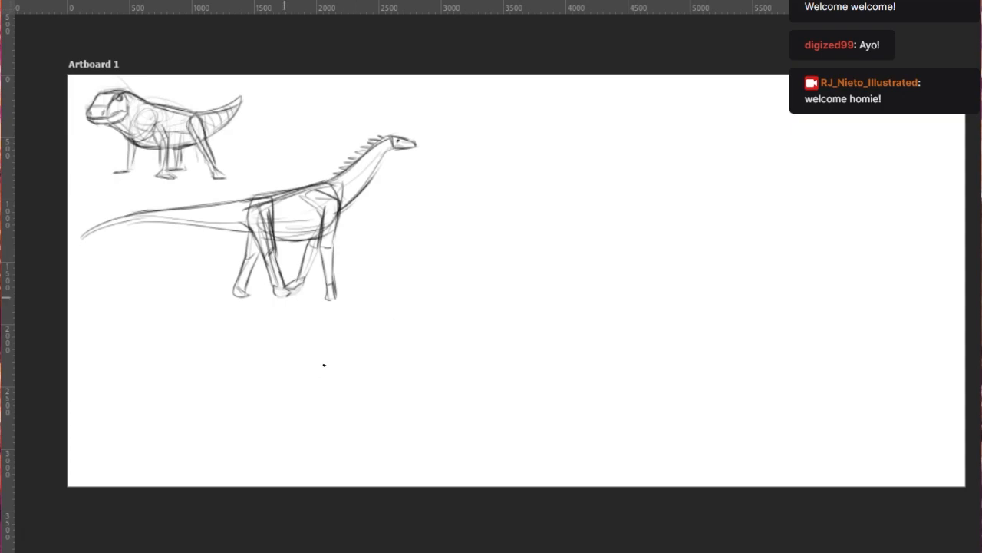
scroll(349, 187, up, 2)
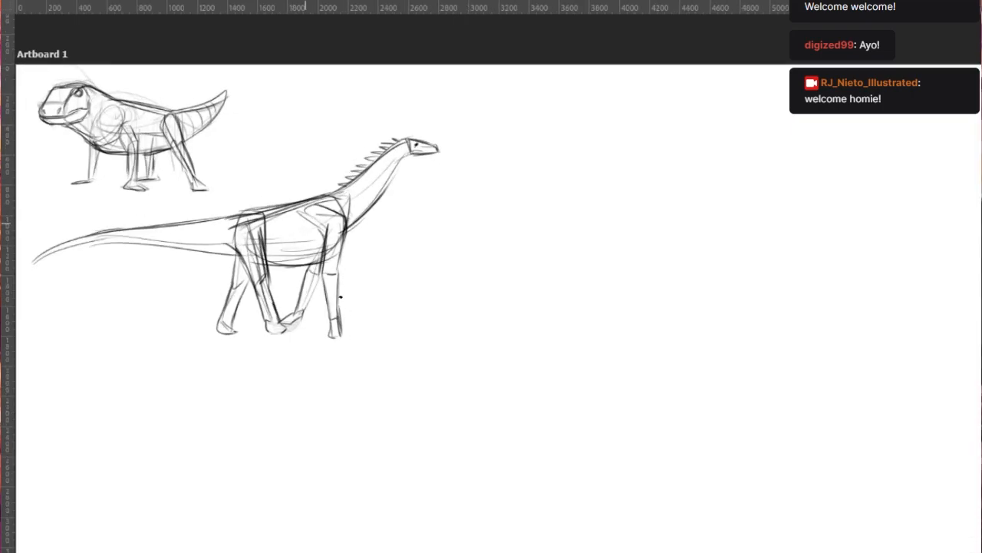
scroll(289, 209, up, 1)
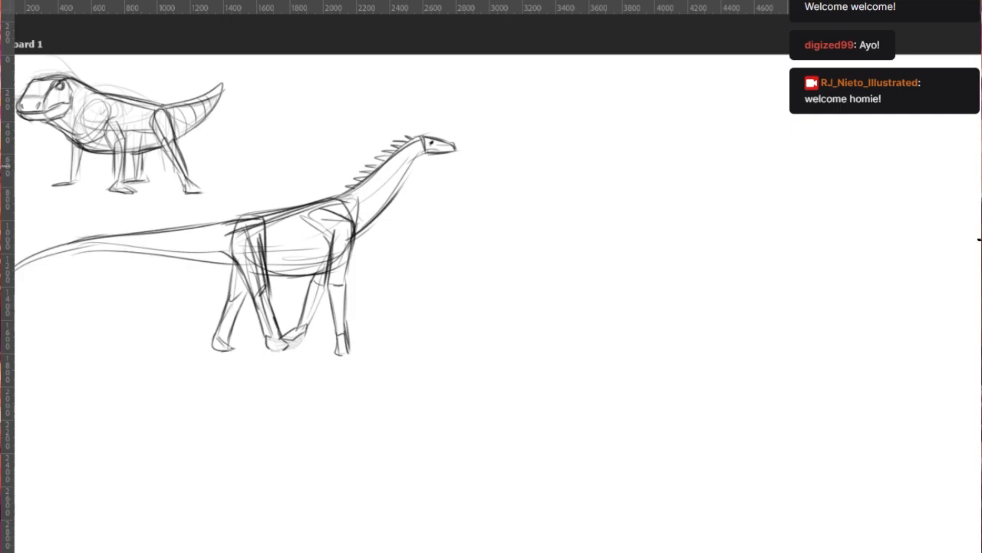
mouse_move(291, 379)
mouse_down()
mouse_move(302, 417)
mouse_move(327, 423)
mouse_move(315, 404)
mouse_up()
key(ctrl+z)
key(ctrl+z)
mouse_move(361, 355)
mouse_down()
mouse_move(368, 419)
mouse_move(385, 423)
mouse_up()
key(ctrl+z)
drag(385, 420, 380, 360)
drag(378, 394, 388, 308)
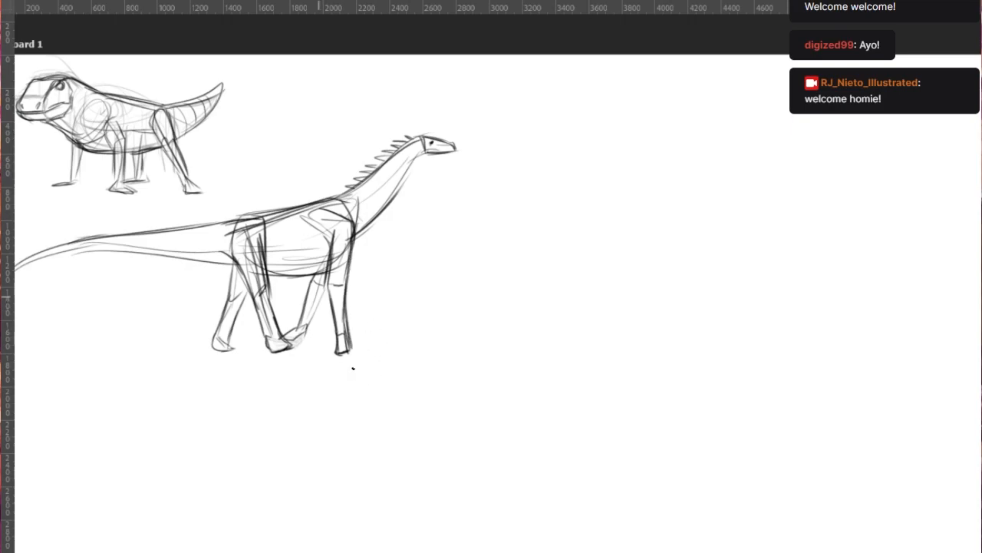
- Reinforce the lower contours of the far front leg and both hind legs
drag(259, 420, 285, 363)
key(ctrl+z)
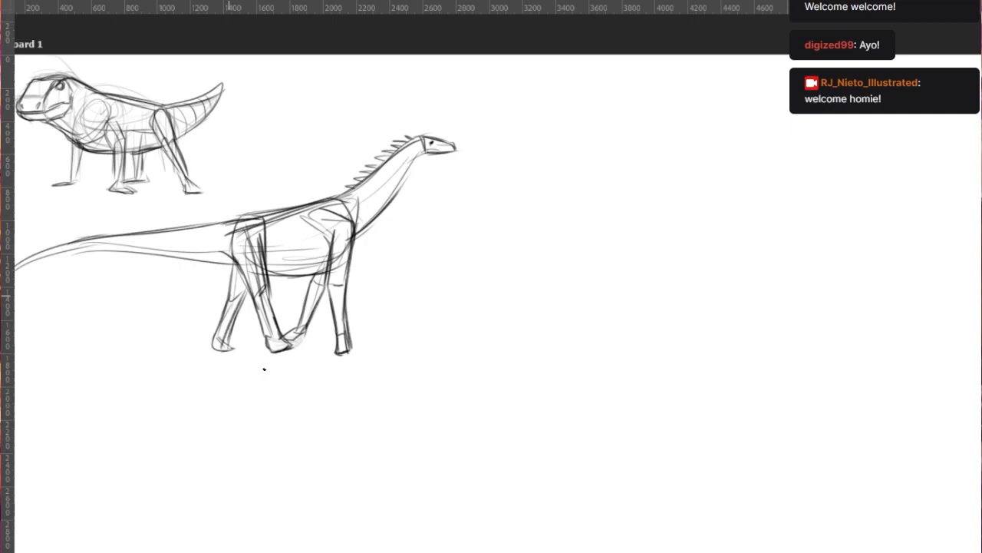
drag(255, 302, 272, 344)
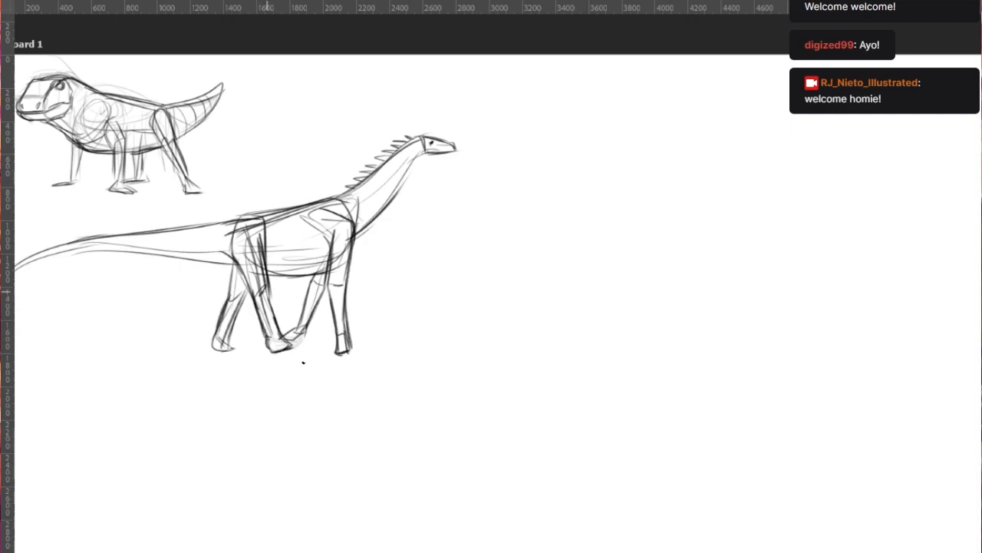
mouse_move(239, 266)
mouse_down()
mouse_move(228, 237)
mouse_move(254, 305)
mouse_up()
key(ctrl+z)
- Thicken the back line from the hip to the shoulder and up into the neck
drag(222, 237, 332, 199)
mouse_move(277, 214)
mouse_down()
mouse_move(341, 195)
mouse_move(407, 152)
mouse_up()
key(ctrl+z)
drag(338, 200, 416, 137)
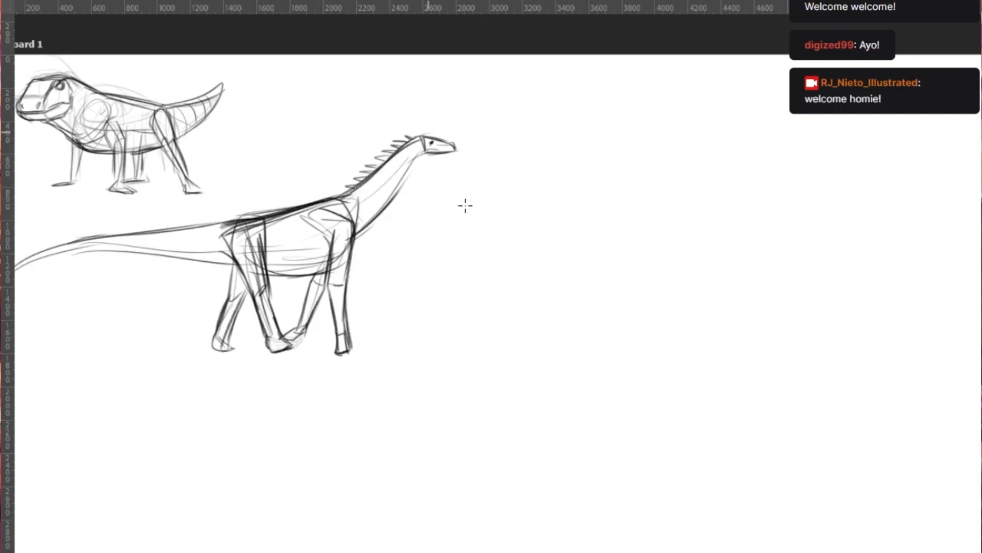
- Strengthen the underside of the neck and darken the belly line between the front and hind legs
drag(346, 259, 392, 195)
key(ctrl+z)
mouse_move(358, 228)
mouse_down()
mouse_move(345, 271)
mouse_move(414, 168)
mouse_up()
key(ctrl+z)
key(ctrl+z)
drag(354, 241, 427, 151)
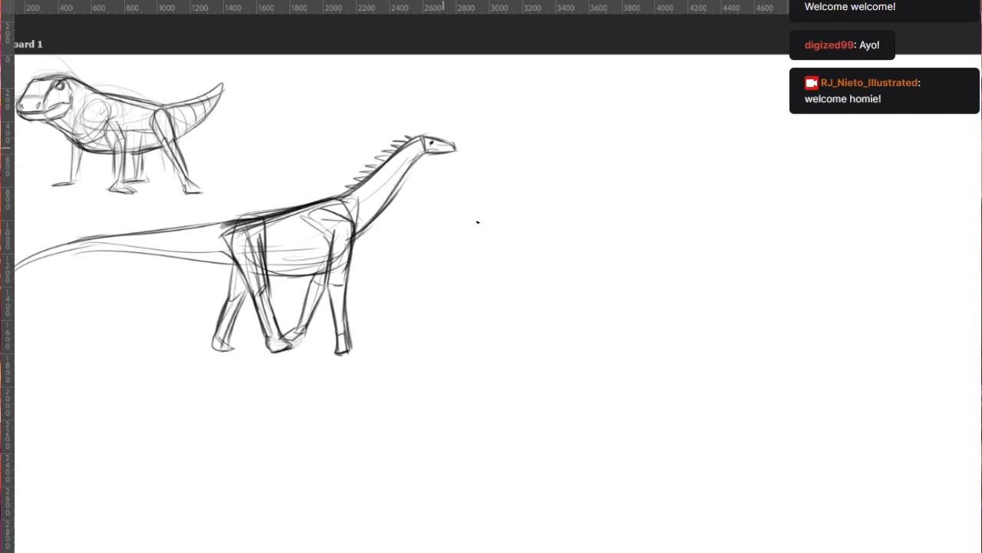
key(ctrl+z)
drag(250, 274, 327, 273)
- Look over both dinosaur thumbnails and the empty area of the artboard beside them
scroll(398, 343, down, 2)
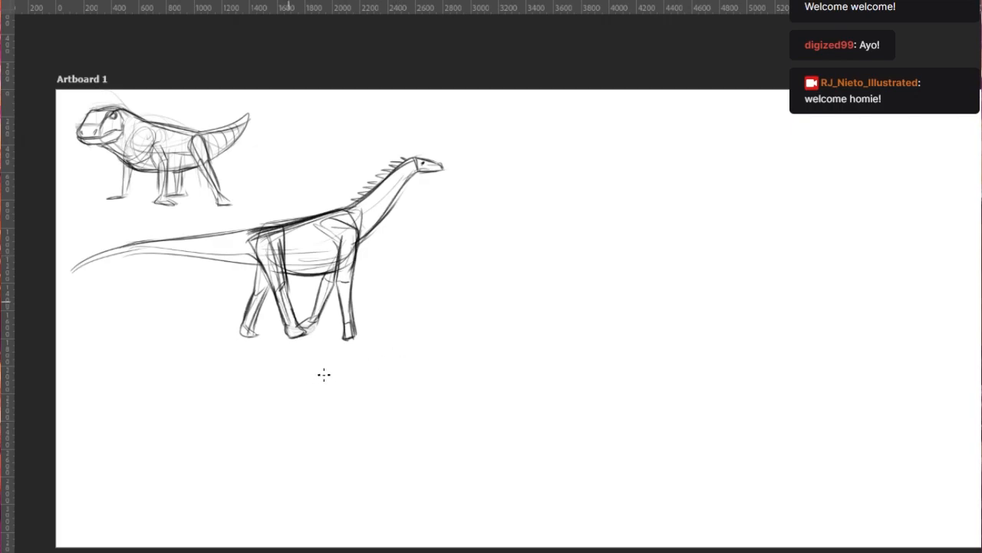
scroll(260, 284, up, 2)
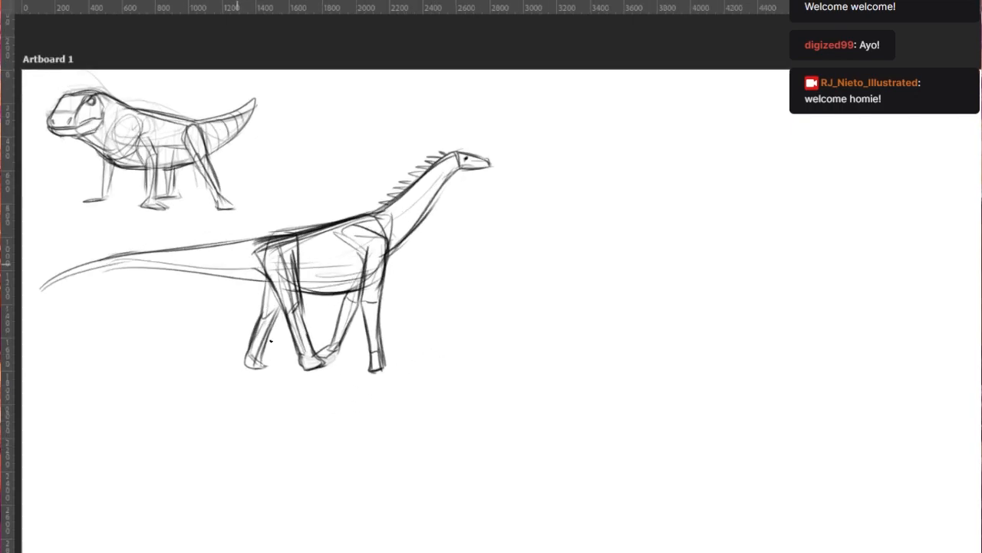
scroll(310, 412, down, 2)
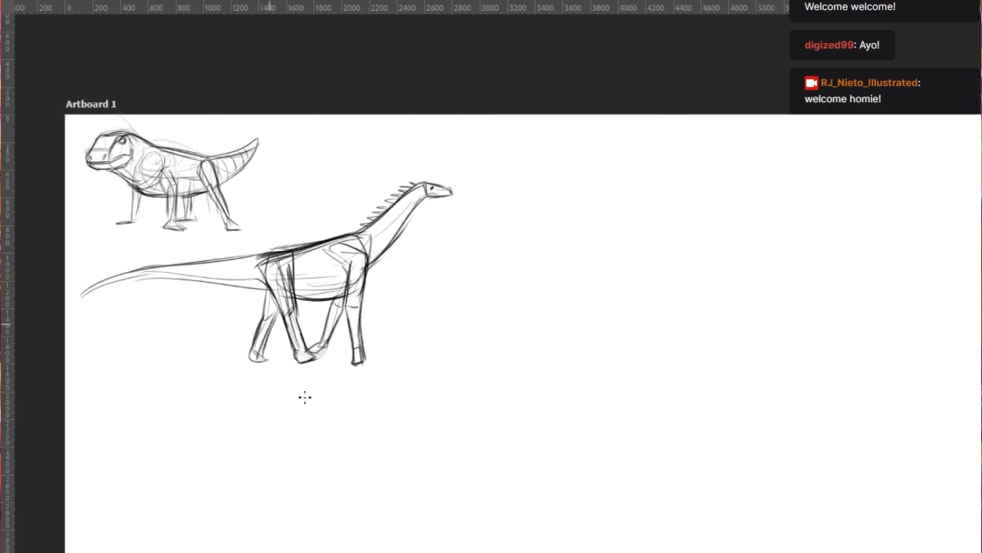
scroll(243, 369, up, 4)
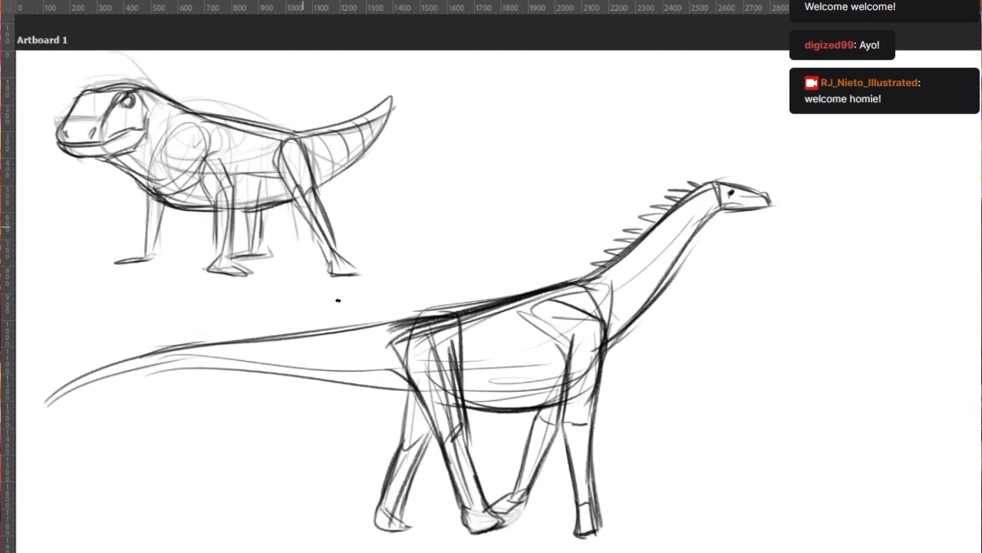
scroll(337, 300, down, 2)
scroll(527, 399, down, 2)
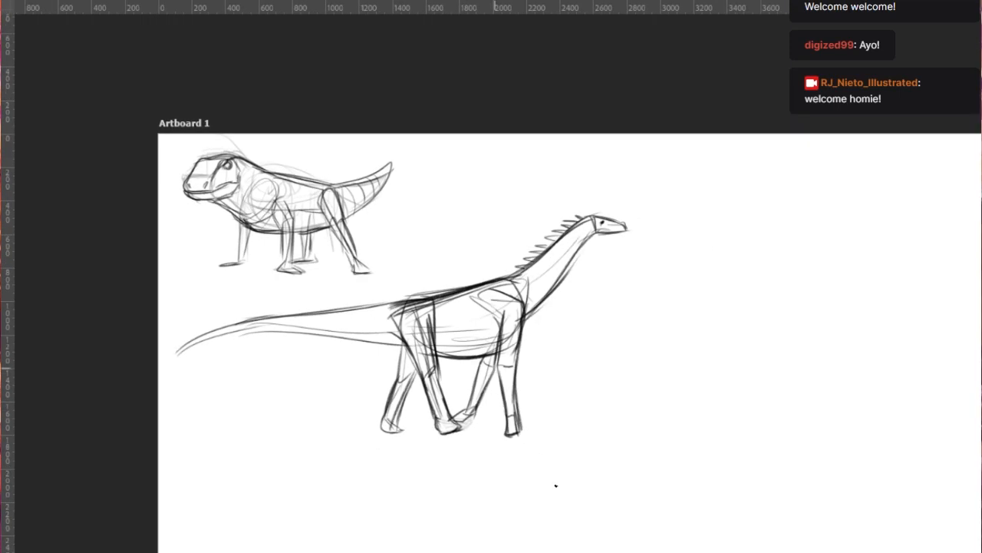
scroll(595, 361, right, 5)
scroll(500, 307, down, 4)
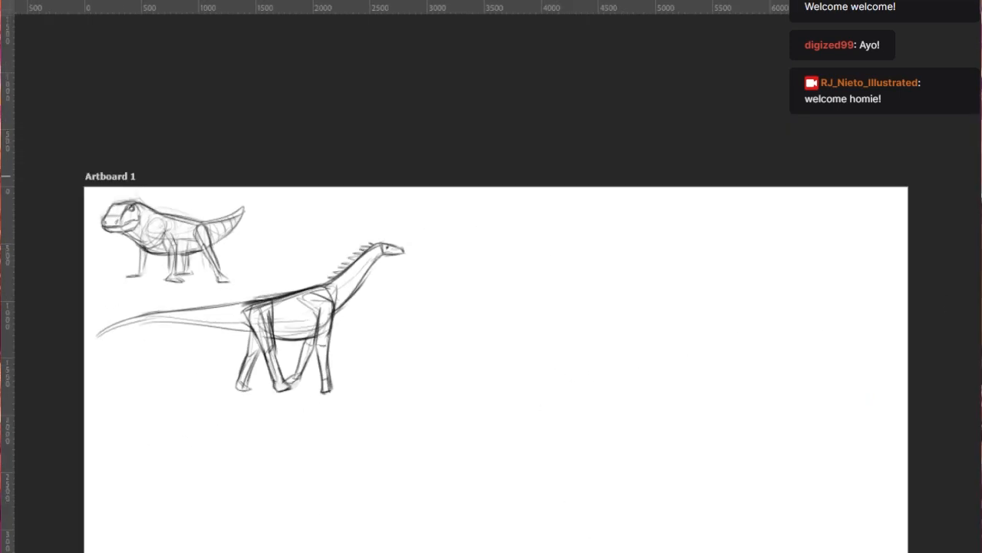
scroll(539, 270, down, 3)
scroll(539, 270, up, 2)
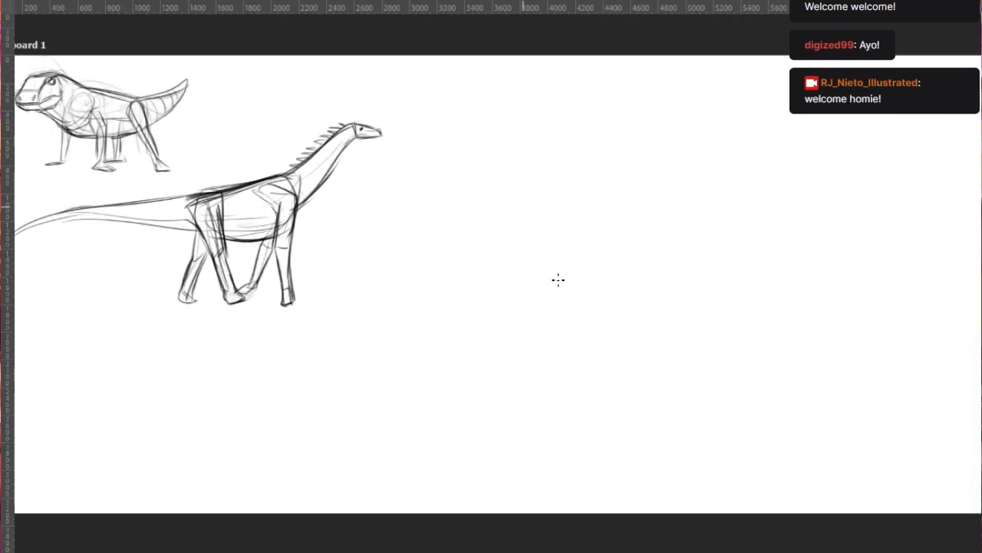
scroll(543, 345, down, 1)
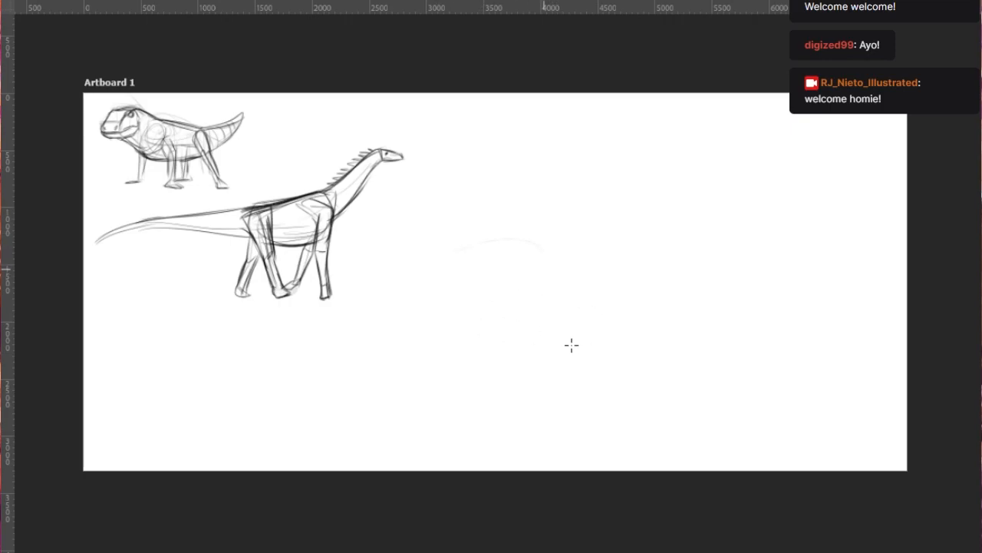
drag(431, 276, 532, 244)
key(ctrl+z)
key(ctrl+z)
mouse_move(425, 282)
mouse_down()
mouse_move(555, 242)
mouse_move(538, 243)
mouse_move(503, 284)
mouse_move(574, 279)
mouse_up()
drag(558, 246, 559, 257)
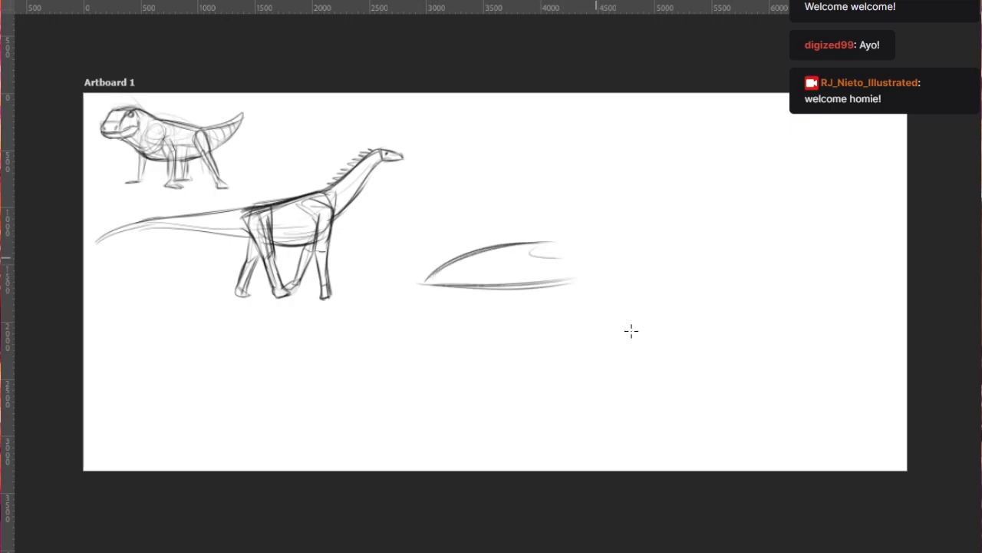
drag(468, 265, 548, 244)
drag(500, 250, 584, 245)
drag(525, 258, 581, 265)
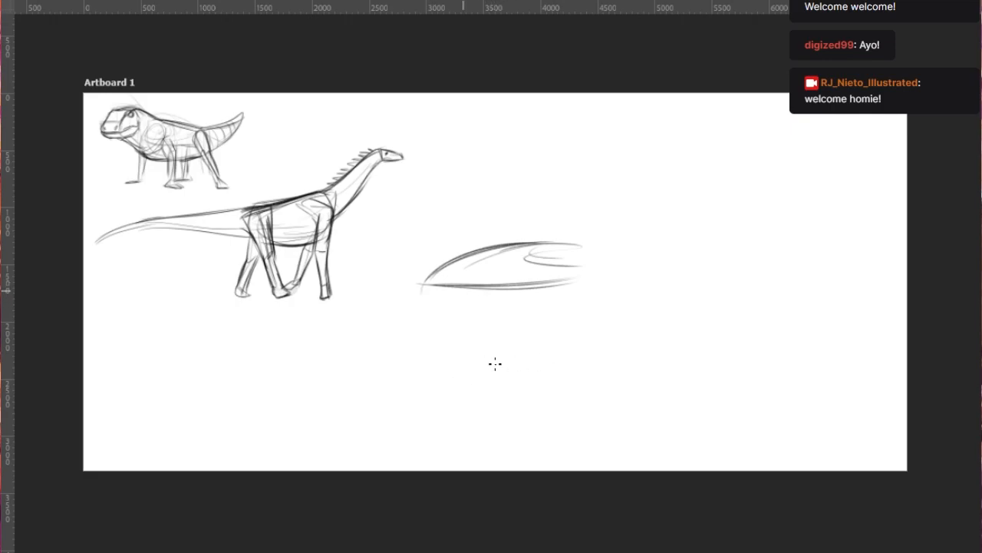
drag(517, 256, 686, 200)
key(ctrl+z)
key(ctrl+z)
key(ctrl+z)
key(ctrl+z)
key(ctrl+z)
key(ctrl+z)
key(ctrl+z)
- Rough out a third creature in the empty area with a long curving body line and a low, pointed head
key(ctrl+z)
key(ctrl+z)
key(ctrl+z)
key(ctrl+z)
key(ctrl+z)
drag(464, 283, 652, 209)
key(ctrl+z)
drag(452, 284, 629, 200)
mouse_move(420, 291)
mouse_down()
mouse_move(482, 302)
mouse_move(532, 266)
mouse_up()
drag(415, 313, 568, 297)
mouse_move(407, 310)
mouse_down()
mouse_move(587, 317)
mouse_move(577, 290)
mouse_up()
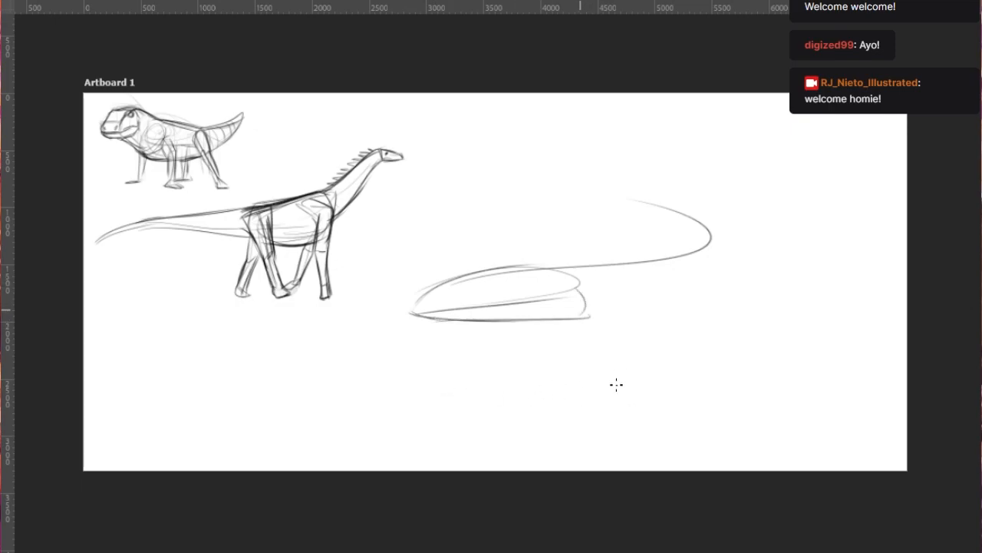
- Add a small dark eye to the third creature's head and draw the mouth line and lower jaw
drag(500, 311, 507, 310)
mouse_move(416, 314)
mouse_down()
mouse_move(427, 326)
mouse_move(419, 323)
mouse_move(588, 318)
mouse_up()
key(ctrl+z)
mouse_move(424, 325)
mouse_down()
mouse_move(553, 339)
mouse_move(600, 330)
mouse_move(592, 318)
mouse_up()
key(ctrl+z)
key(ctrl+z)
mouse_move(542, 338)
mouse_down()
mouse_move(586, 323)
mouse_move(577, 326)
mouse_up()
key(ctrl+z)
key(ctrl+z)
mouse_move(492, 335)
mouse_down()
mouse_move(590, 319)
mouse_move(563, 345)
mouse_move(608, 333)
mouse_up()
key(ctrl+z)
- Firm up the top contour of the head and extend the neck's upper line back from it
mouse_move(415, 315)
mouse_down()
mouse_move(473, 277)
mouse_move(548, 268)
mouse_move(584, 285)
mouse_move(619, 263)
mouse_up()
drag(537, 270, 634, 259)
key(ctrl+z)
drag(537, 263, 648, 253)
key(ctrl+z)
mouse_move(582, 321)
mouse_down()
mouse_move(595, 336)
mouse_move(673, 323)
mouse_up()
key(ctrl+z)
mouse_move(569, 268)
mouse_down()
mouse_move(614, 320)
mouse_move(606, 267)
mouse_move(635, 325)
mouse_move(641, 295)
mouse_up()
key(ctrl+z)
- Sketch the third creature's thick body, sweeping back from the jaw and bending around in a broad curve
drag(608, 335, 742, 291)
mouse_move(615, 263)
mouse_down()
mouse_move(690, 219)
mouse_move(650, 224)
mouse_move(748, 254)
mouse_up()
key(ctrl+z)
mouse_move(651, 239)
mouse_down()
mouse_move(730, 218)
mouse_move(747, 290)
mouse_up()
drag(726, 223, 692, 319)
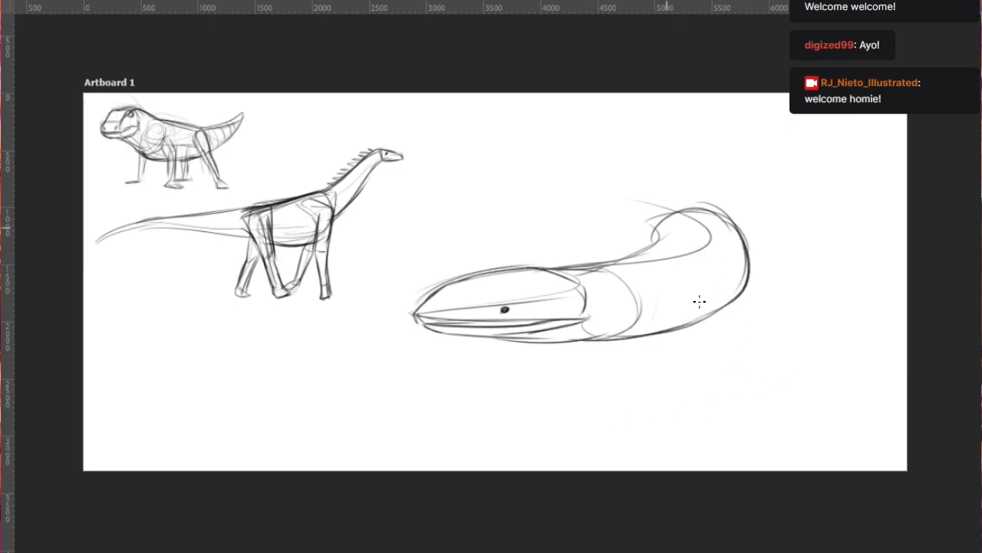
- Draw the tail curling away from the body's bend into a pointed hook above the head
drag(599, 211, 689, 202)
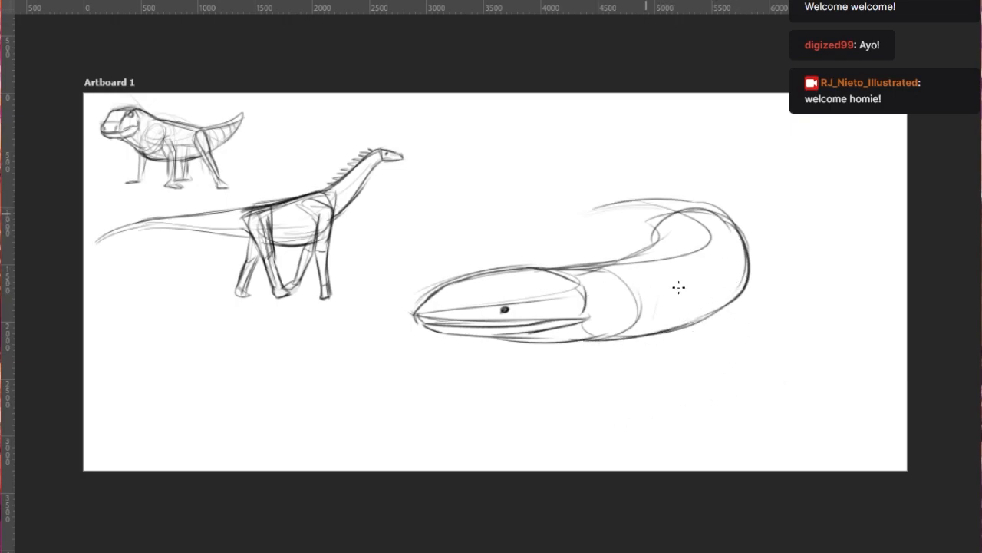
mouse_move(434, 234)
mouse_down()
mouse_move(623, 202)
mouse_move(635, 166)
mouse_up()
key(ctrl+z)
mouse_move(620, 199)
mouse_down()
mouse_move(622, 168)
mouse_move(583, 201)
mouse_move(618, 150)
mouse_move(678, 177)
mouse_move(634, 185)
mouse_move(676, 180)
mouse_move(625, 197)
mouse_up()
key(ctrl+z)
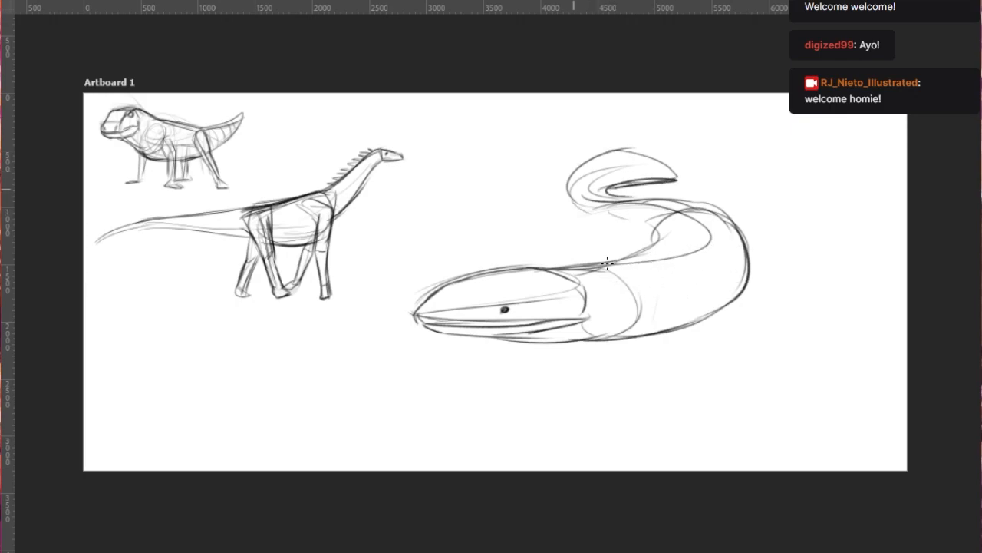
mouse_move(639, 315)
mouse_down()
mouse_move(647, 325)
mouse_move(636, 326)
mouse_up()
mouse_move(635, 329)
mouse_down()
mouse_move(671, 347)
mouse_move(654, 372)
mouse_move(663, 385)
mouse_move(632, 391)
mouse_move(671, 392)
mouse_up()
key(ctrl+z)
drag(657, 384, 683, 388)
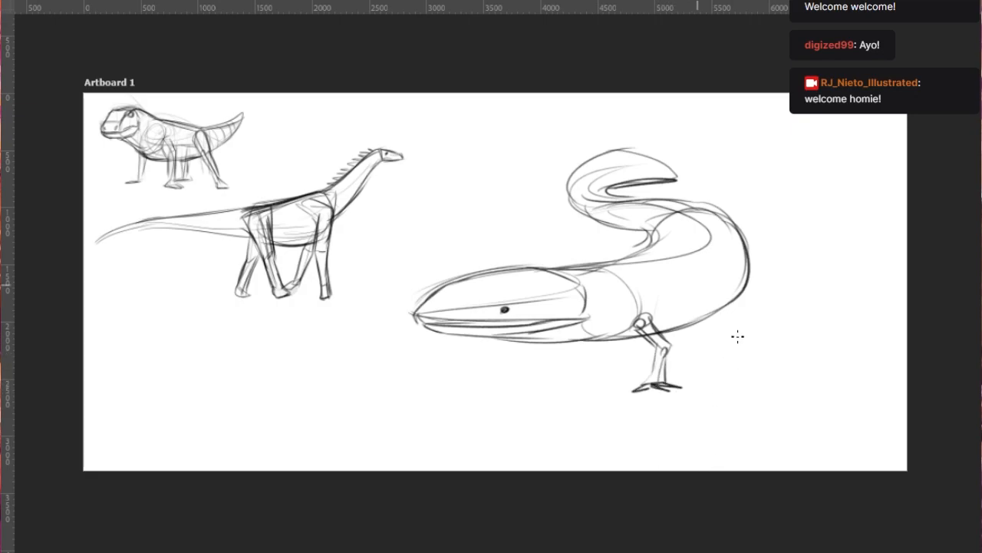
key(ctrl+z)
key(ctrl+z)
key(ctrl+z)
key(ctrl+z)
key(ctrl+z)
key(ctrl+z)
key(ctrl+z)
key(ctrl+z)
key(ctrl+z)
key(ctrl+z)
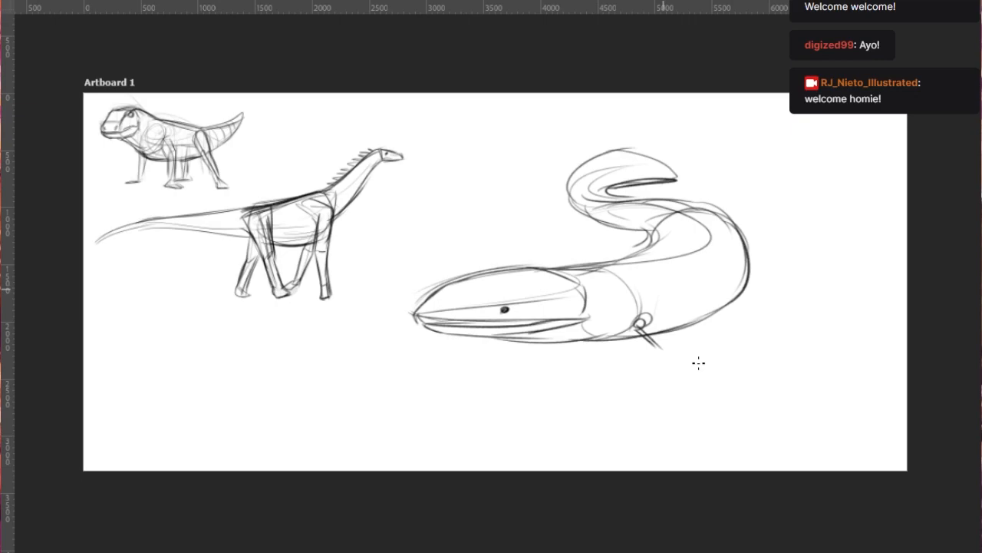
- Draw the near front leg with a raised elbow, an upright forearm and a splayed foot below the belly line
mouse_move(648, 326)
mouse_down()
mouse_move(672, 305)
mouse_move(671, 334)
mouse_up()
drag(673, 300, 663, 340)
mouse_move(670, 308)
mouse_down()
mouse_move(667, 339)
mouse_move(647, 349)
mouse_move(687, 352)
mouse_up()
drag(665, 348, 671, 355)
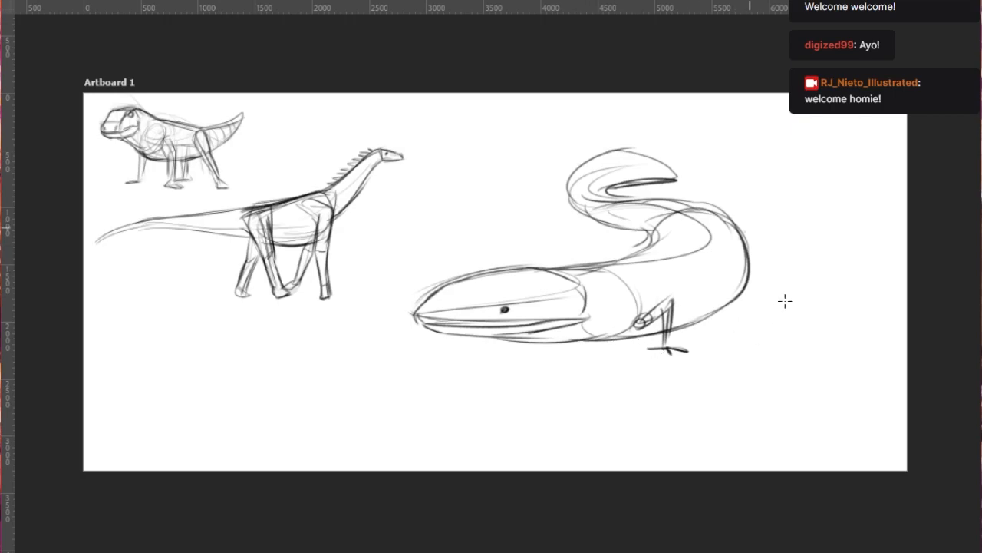
- Add small bent legs at the body's outer bend and near the tail base, and reinforce the back contour
drag(726, 218, 738, 206)
mouse_move(744, 209)
mouse_down()
mouse_move(750, 246)
mouse_move(763, 250)
mouse_up()
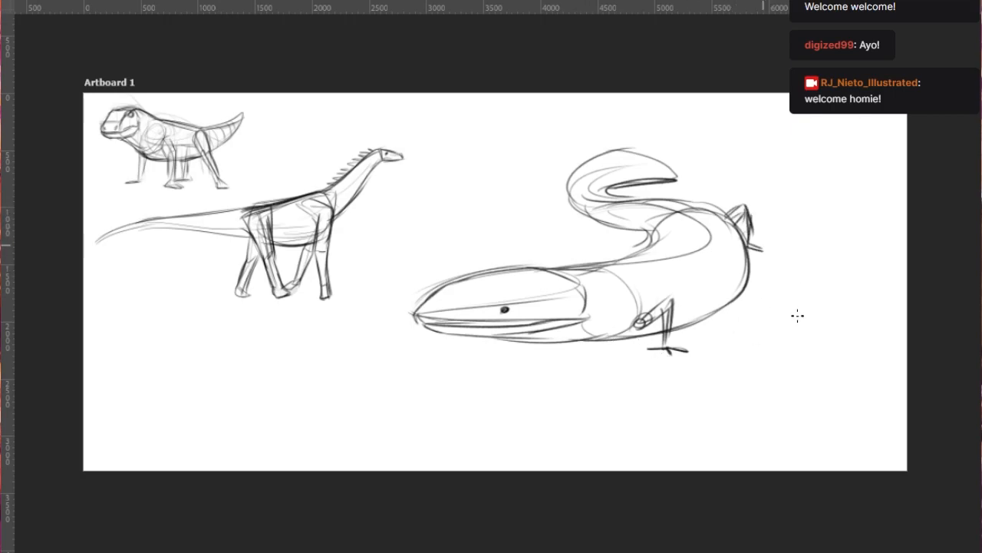
mouse_move(643, 215)
mouse_down()
mouse_move(649, 235)
mouse_move(645, 224)
mouse_move(620, 246)
mouse_move(661, 235)
mouse_move(692, 211)
mouse_move(730, 222)
mouse_move(666, 277)
mouse_move(706, 215)
mouse_move(702, 201)
mouse_move(732, 206)
mouse_move(747, 235)
mouse_up()
key(ctrl+z)
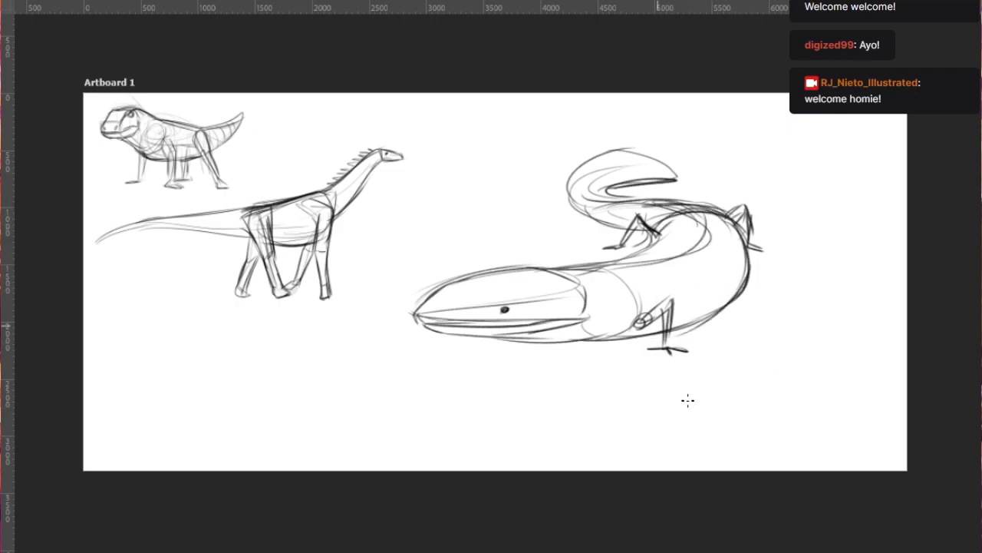
- Redraw the underside of the third creature's lower jaw as a smoother contour running back toward the throat
key(ctrl+z)
drag(425, 335, 570, 349)
key(ctrl+z)
drag(555, 349, 628, 332)
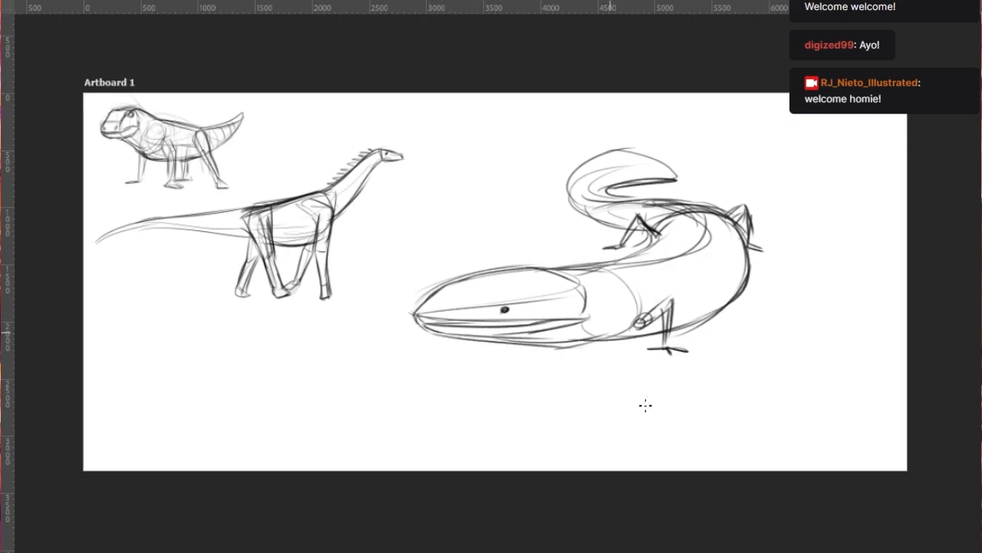
- Scale the third creature down to about half size and place it in the artboard's lower-left area below the long-necked dinosaur
scroll(567, 369, down, 1)
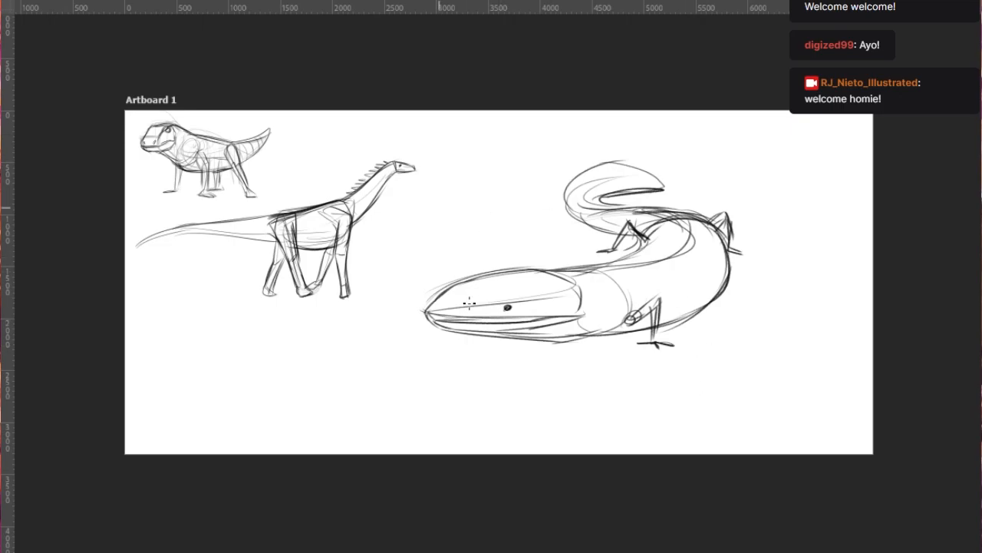
key(ctrl+t)
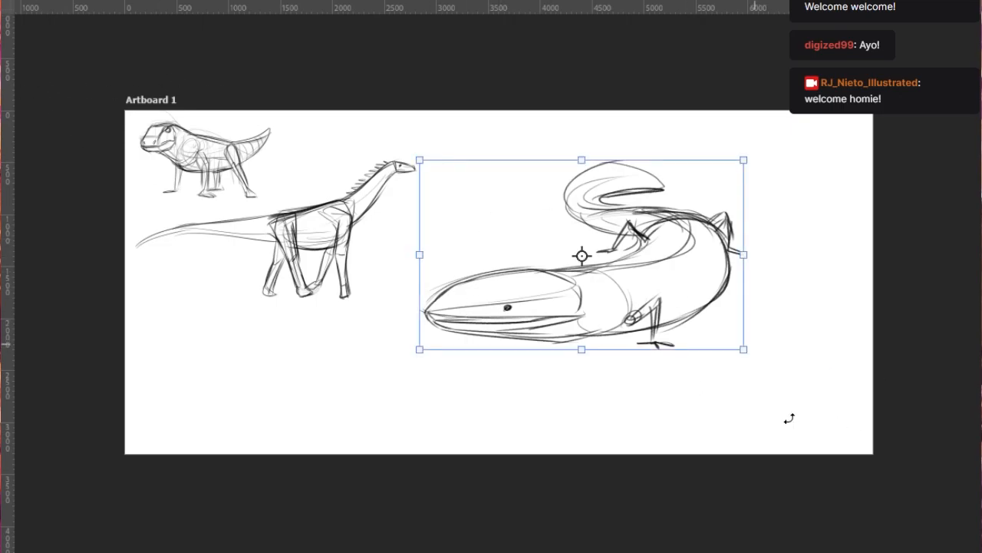
mouse_move(783, 417)
mouse_down()
mouse_move(752, 399)
mouse_move(678, 305)
mouse_up()
mouse_move(598, 265)
mouse_down()
mouse_move(363, 425)
mouse_move(333, 419)
mouse_move(599, 235)
mouse_move(591, 224)
mouse_up()
drag(647, 302, 620, 273)
drag(586, 226, 331, 419)
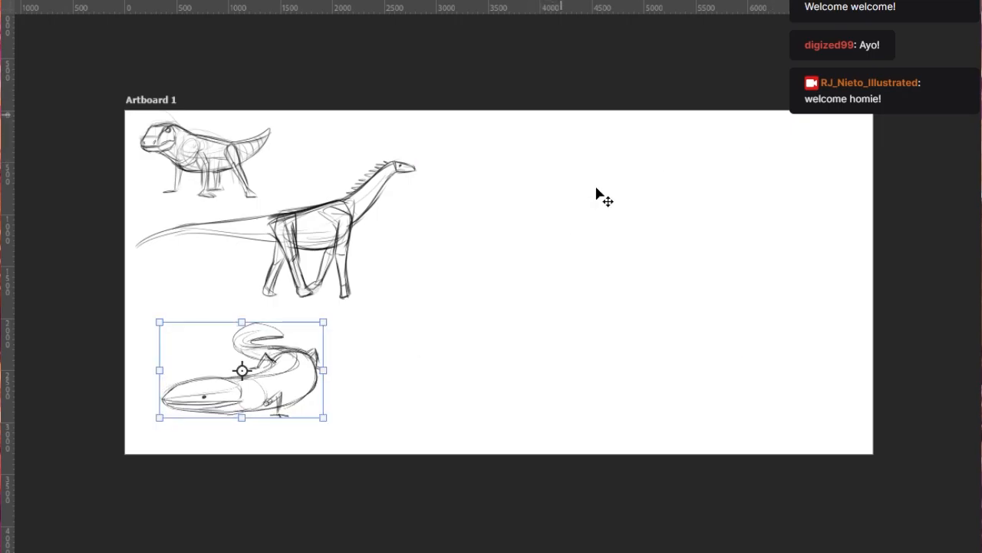
key(Return)
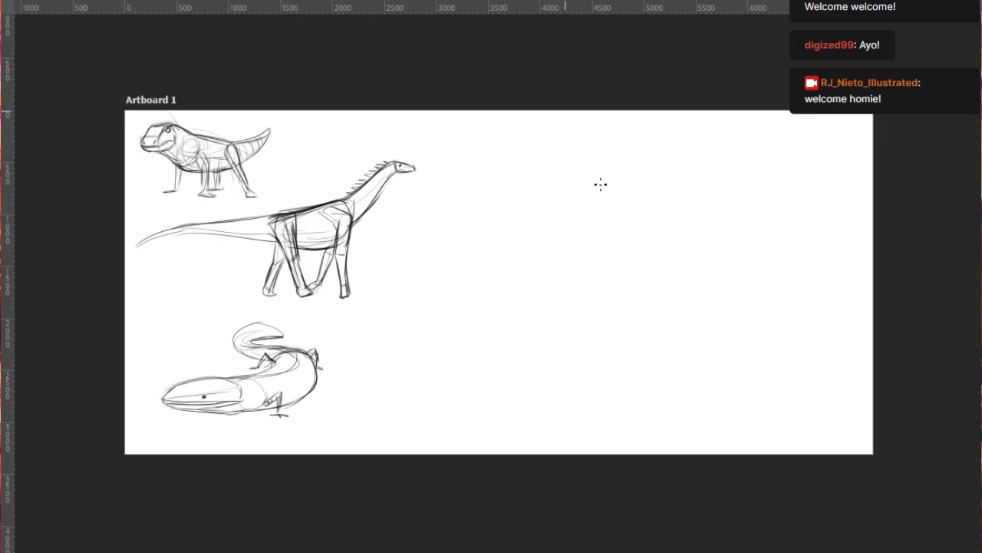
- Move the curled creature up and left, tucking it just beneath the long-necked dinosaur's tail and hind feet
scroll(539, 266, up, 2)
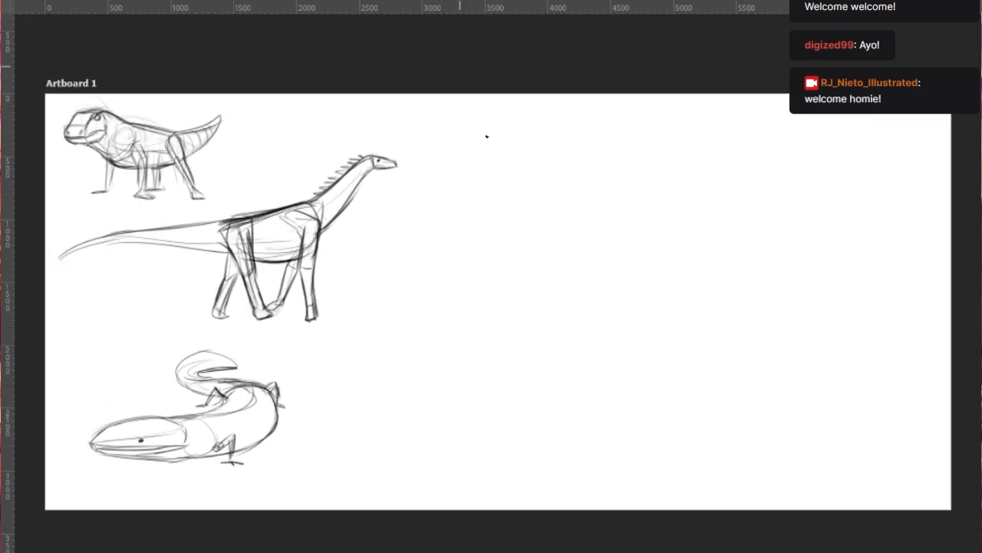
scroll(530, 231, down, 2)
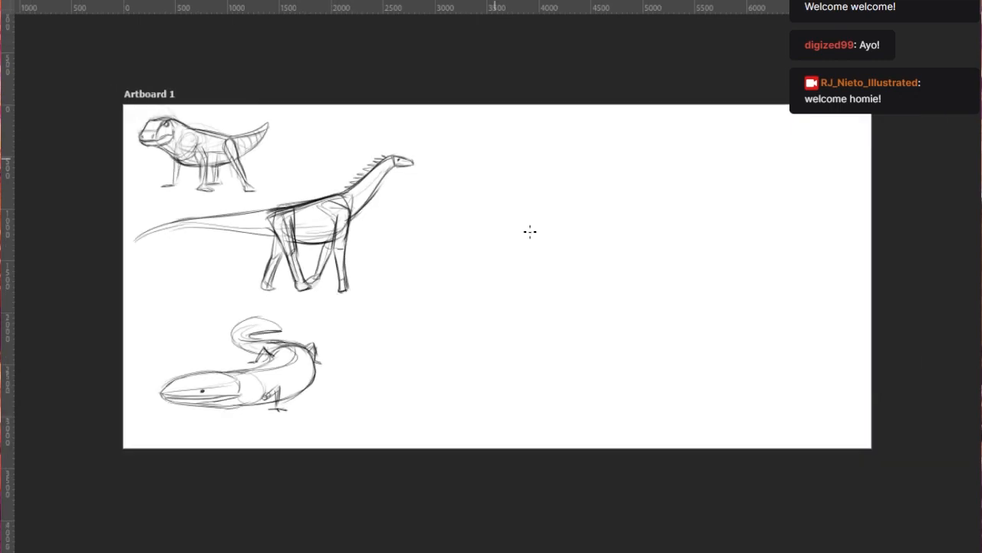
scroll(529, 231, up, 1)
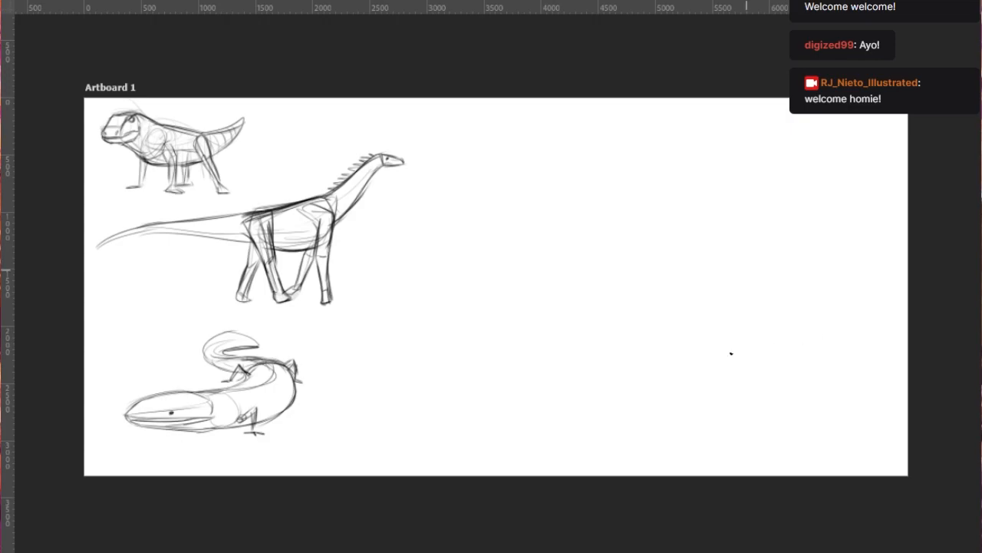
key(ctrl+t)
drag(336, 508, 341, 487)
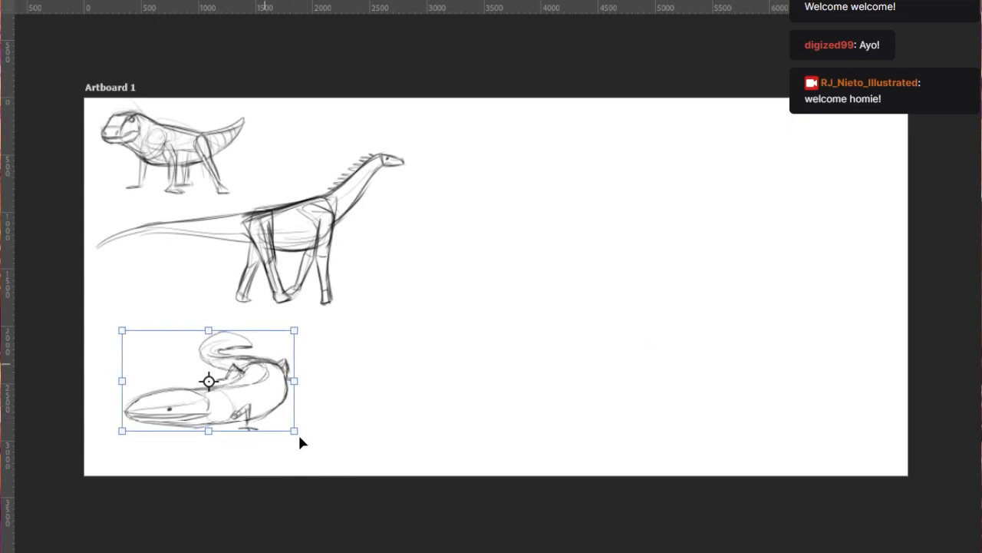
drag(300, 440, 274, 397)
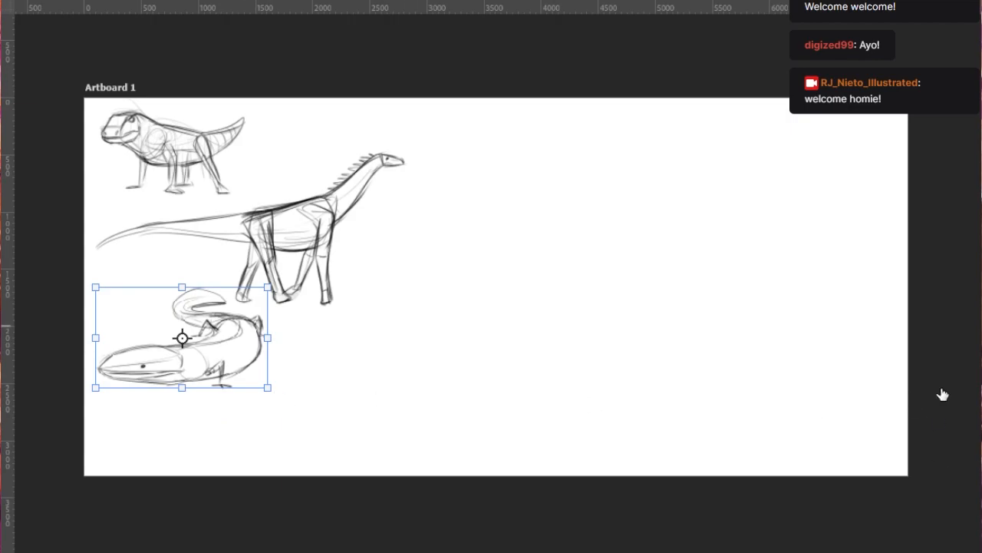
key(Return)
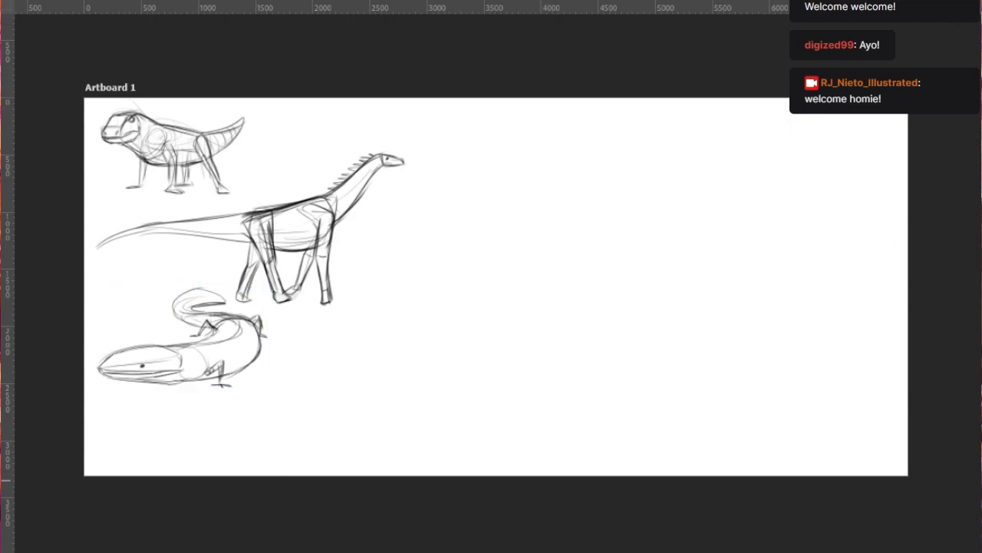
- Examine the annotated prehistoric map and the coloured spiny dinosaur reference sheet, ending back at the creature sketches
scroll(522, 269, down, 1)
key(b)
scroll(523, 321, up, 1)
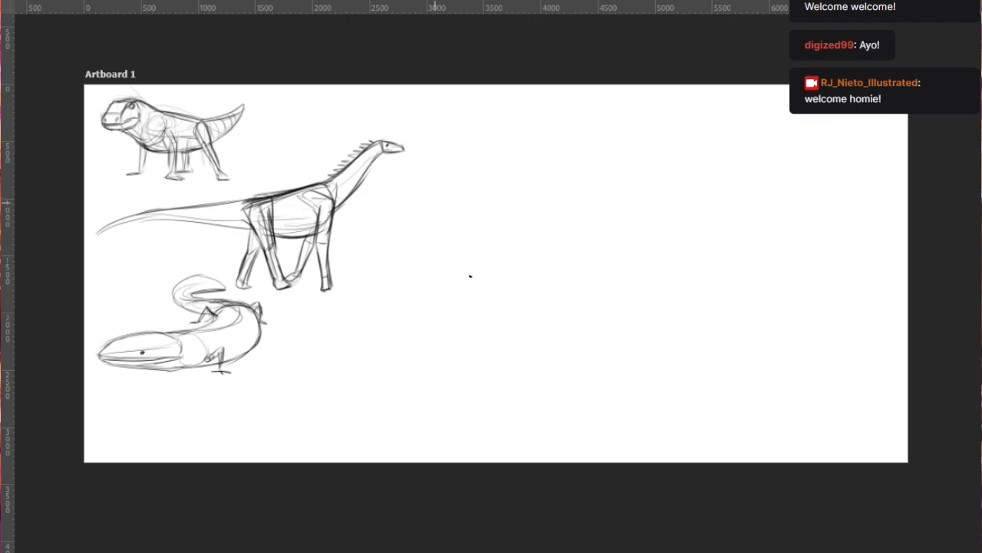
scroll(449, 288, down, 1)
scroll(437, 308, up, 2)
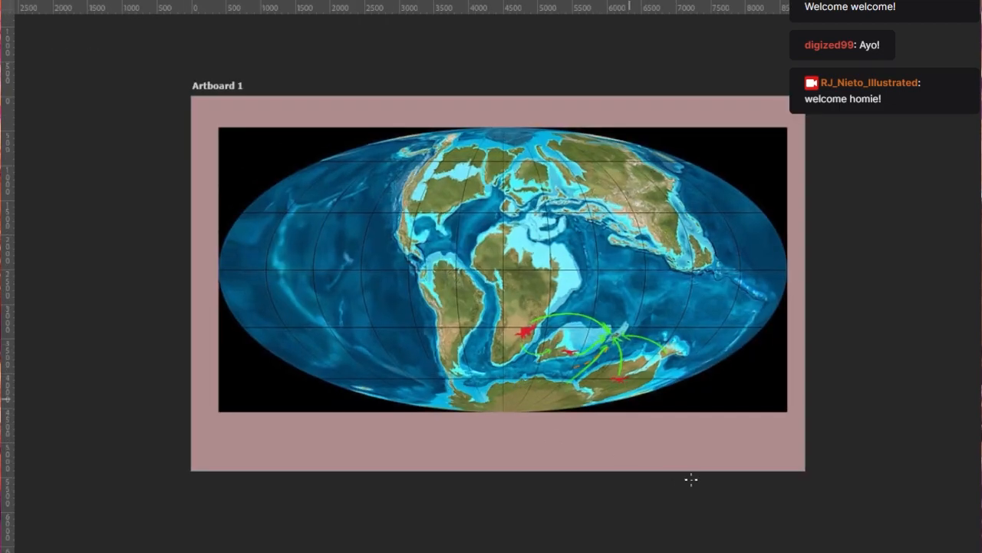
scroll(629, 423, up, 3)
scroll(618, 362, up, 2)
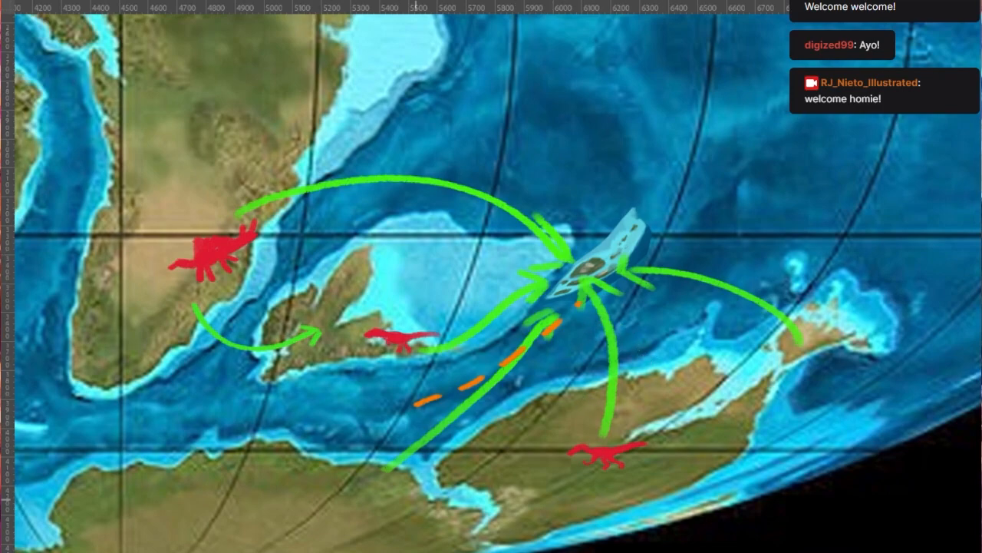
scroll(322, 415, down, 1)
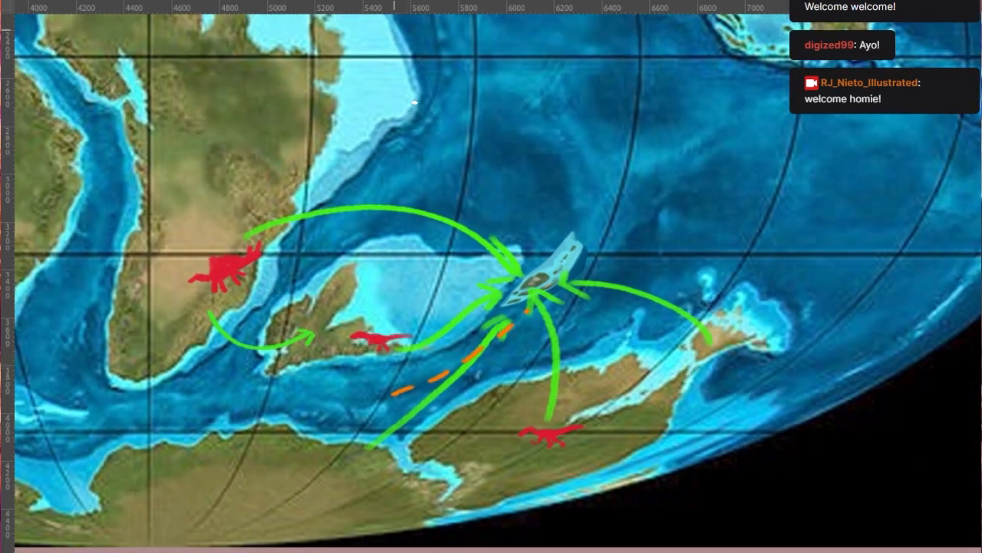
click(208, 60)
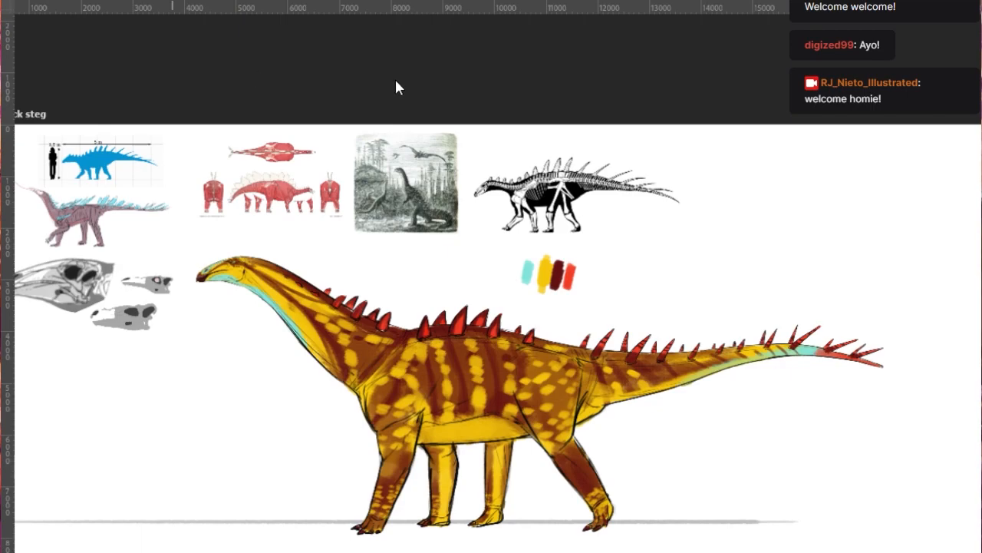
click(67, 62)
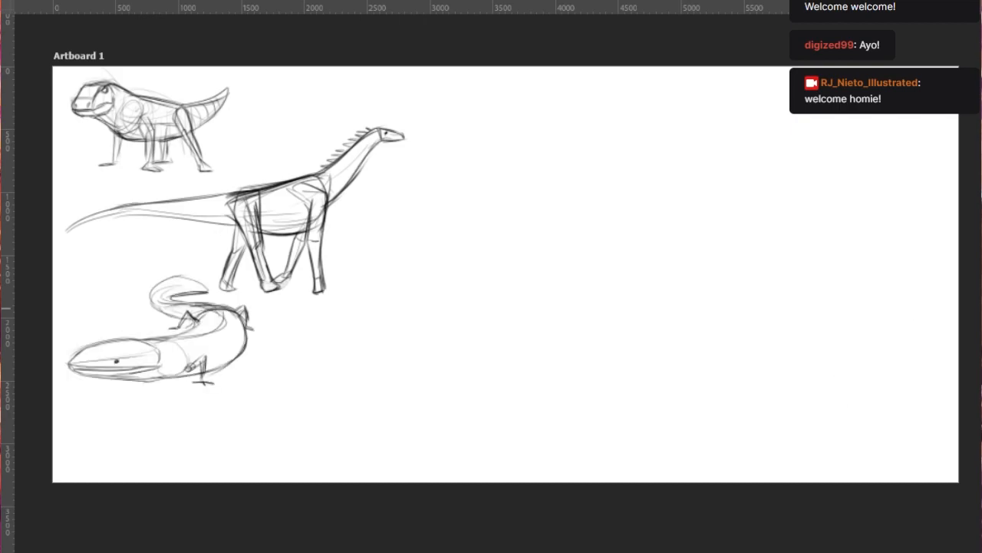
- Darken the curled creature's outer body bend and the inner contour running from its neck to the hind leg
scroll(159, 309, up, 1)
key(ctrl+z)
mouse_move(159, 400)
mouse_down()
mouse_move(205, 392)
mouse_move(191, 393)
mouse_move(265, 338)
mouse_up()
key(ctrl+z)
mouse_move(171, 356)
mouse_down()
mouse_move(232, 311)
mouse_move(230, 330)
mouse_move(211, 322)
mouse_up()
key(ctrl+z)
key(ctrl+z)
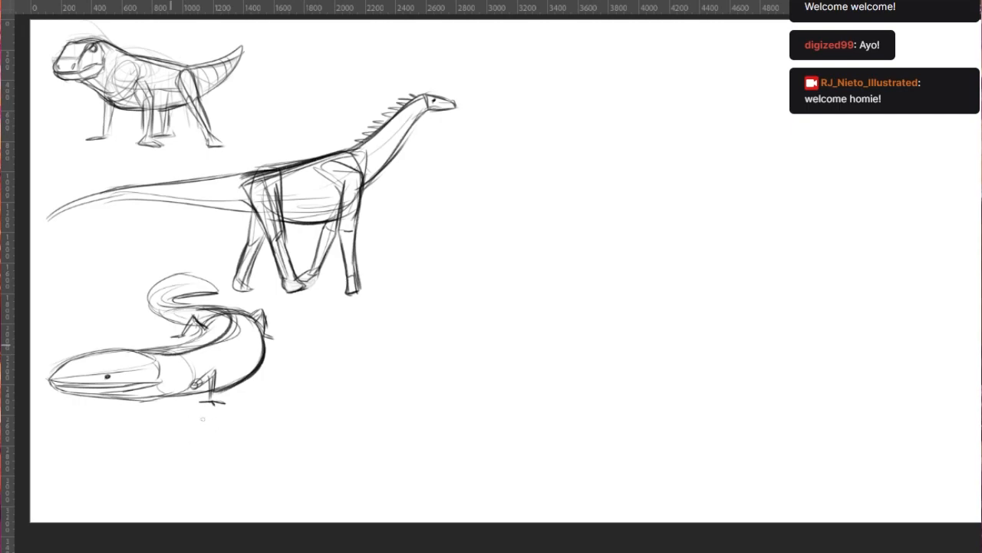
key(ctrl+z)
drag(164, 355, 205, 330)
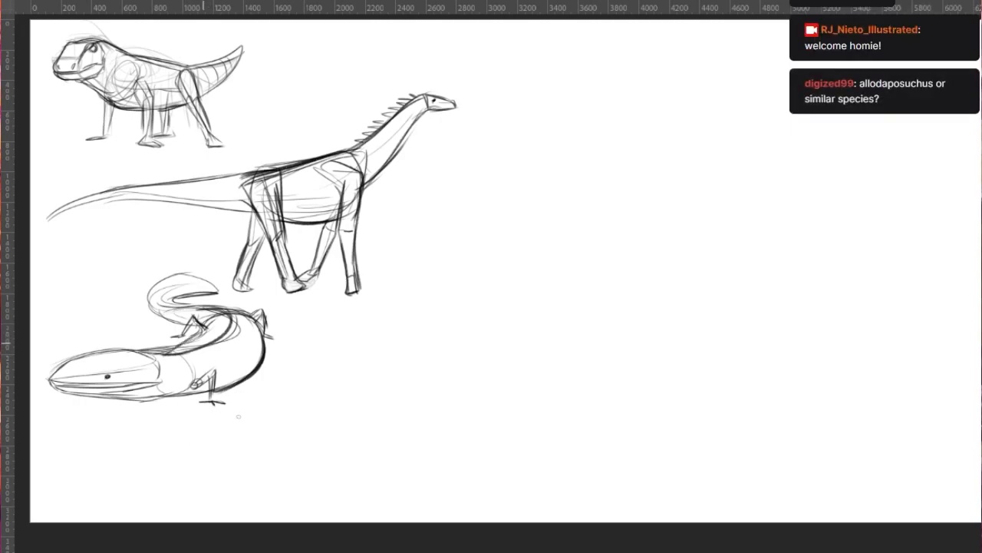
key(ctrl+z)
- Sketch a fourth creature's long upper jaw with a hooked snout tip in the empty area beside the existing sketches
scroll(400, 403, down, 5)
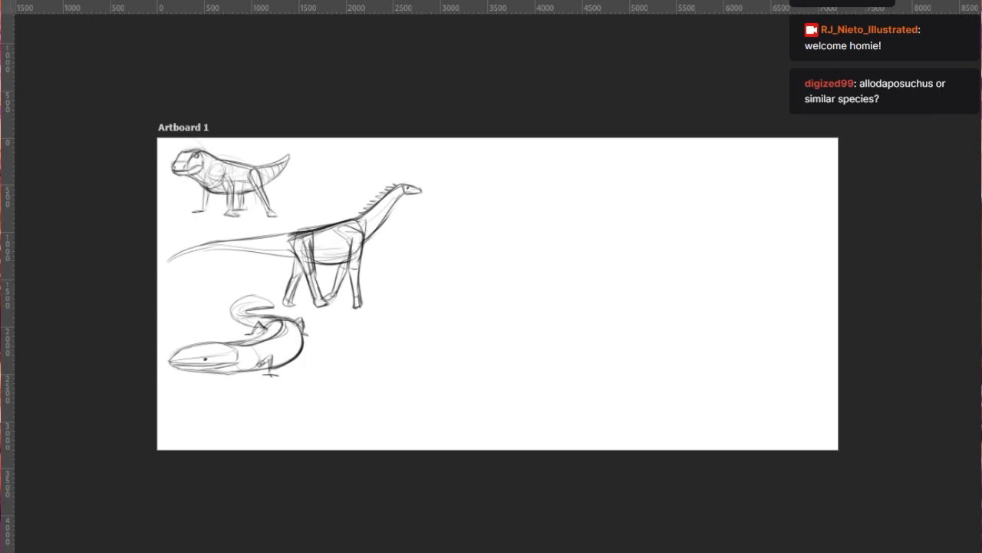
drag(458, 277, 530, 270)
mouse_move(461, 278)
mouse_down()
mouse_move(579, 272)
mouse_move(484, 290)
mouse_up()
drag(460, 284, 531, 291)
key(ctrl+z)
key(ctrl+z)
drag(469, 274, 455, 287)
mouse_move(454, 288)
mouse_down()
mouse_move(493, 278)
mouse_move(521, 290)
mouse_move(554, 270)
mouse_move(578, 275)
mouse_move(564, 278)
mouse_up()
mouse_move(491, 288)
mouse_down()
mouse_move(581, 300)
mouse_move(568, 278)
mouse_up()
key(ctrl+z)
drag(568, 277, 578, 292)
mouse_move(462, 288)
mouse_down()
mouse_move(498, 305)
mouse_move(555, 304)
mouse_move(459, 307)
mouse_up()
key(ctrl+z)
- Draw the fourth creature's open lower jaw, with a straight upper edge and an angled underside meeting the jaw hinge
mouse_move(462, 308)
mouse_down()
mouse_move(554, 320)
mouse_move(581, 301)
mouse_up()
key(ctrl+z)
drag(522, 321, 571, 307)
drag(546, 317, 573, 305)
key(ctrl+z)
key(ctrl+z)
drag(482, 317, 633, 300)
- Extend the neck behind the fourth creature's head with a curved nape line and a descending throat line
drag(548, 270, 627, 286)
key(ctrl+z)
drag(535, 321, 611, 336)
drag(620, 284, 681, 292)
drag(599, 338, 643, 356)
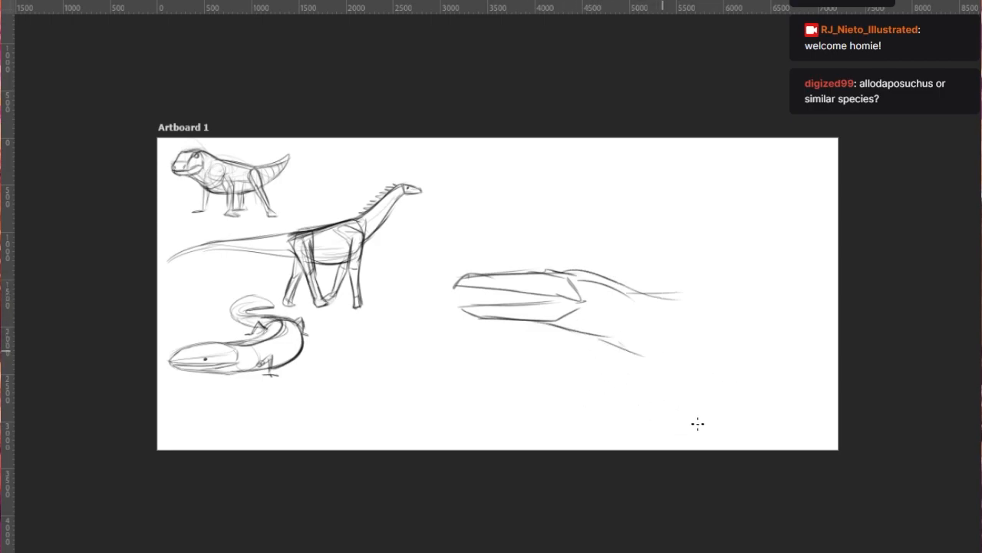
key(ctrl+t)
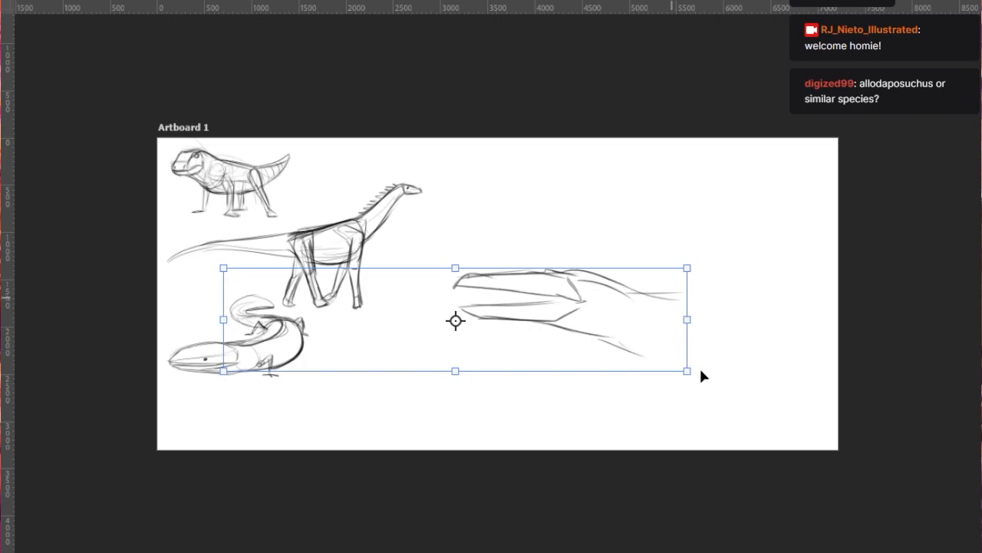
scroll(683, 368, up, 1)
drag(566, 344, 506, 356)
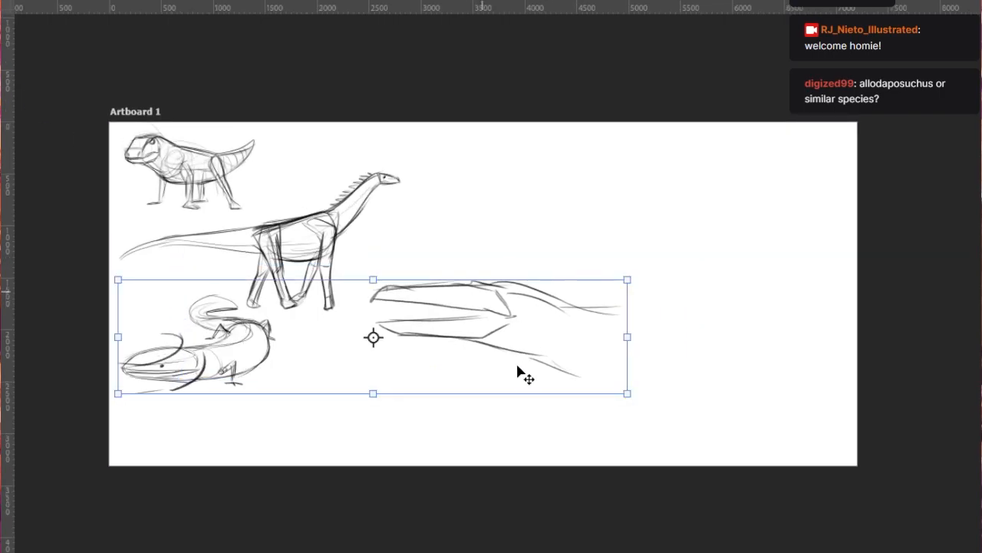
key(ctrl+z)
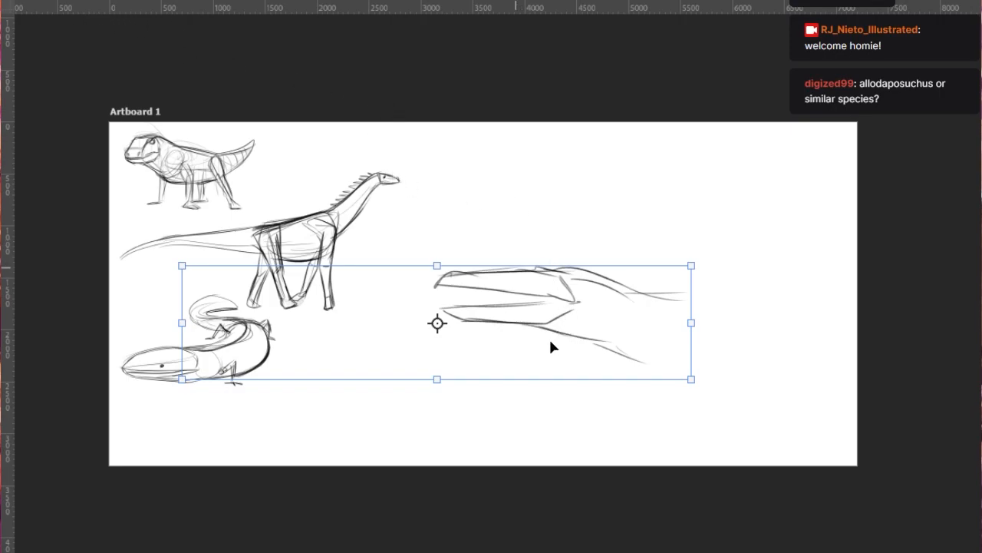
key(Escape)
- Lasso the new open-jawed head and neck and separate them from the curled creature's strokes
drag(721, 355, 626, 432)
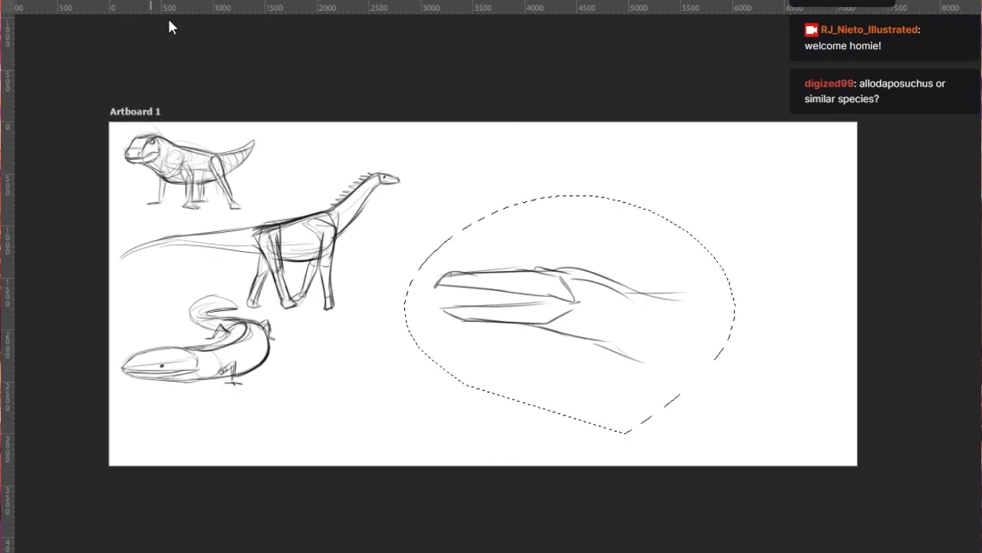
key(Delete)
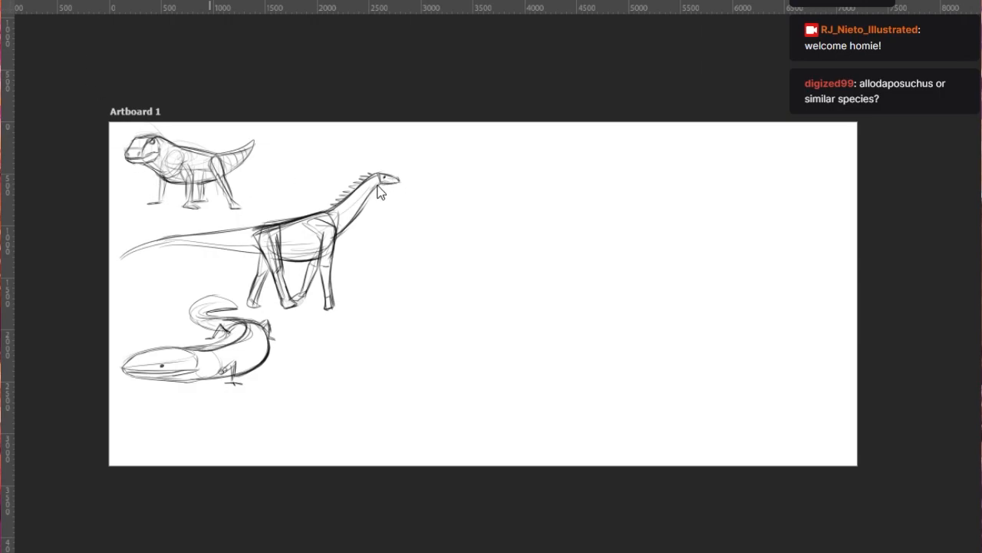
key(ctrl+z)
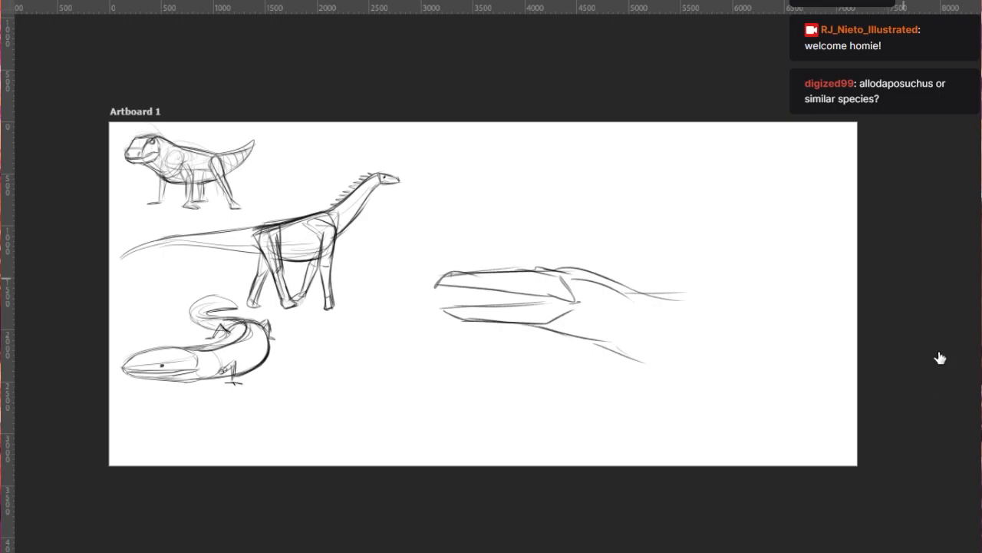
- Move the open-jawed head next to the long-necked dinosaur's chest and scale it down to roughly four fifths
scroll(385, 311, up, 2)
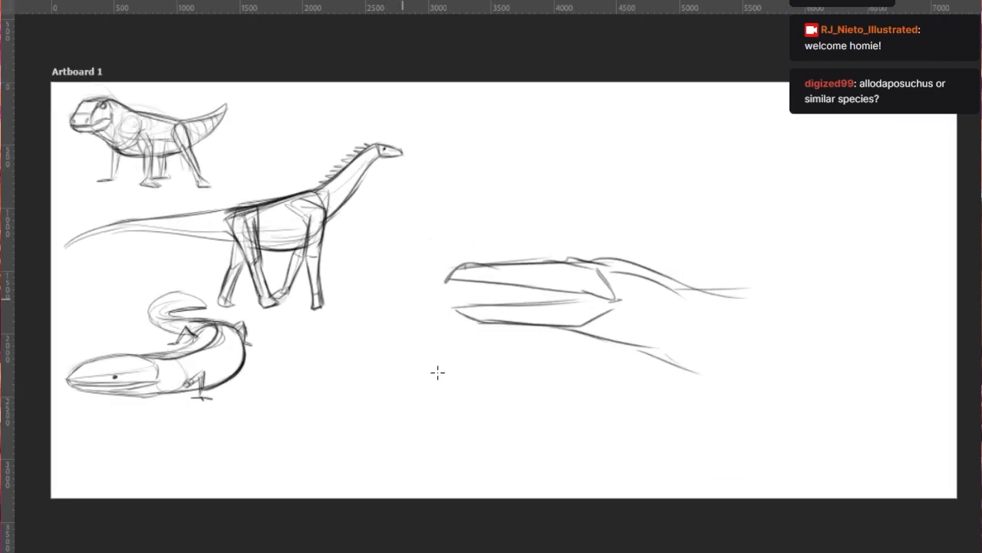
key(ctrl+t)
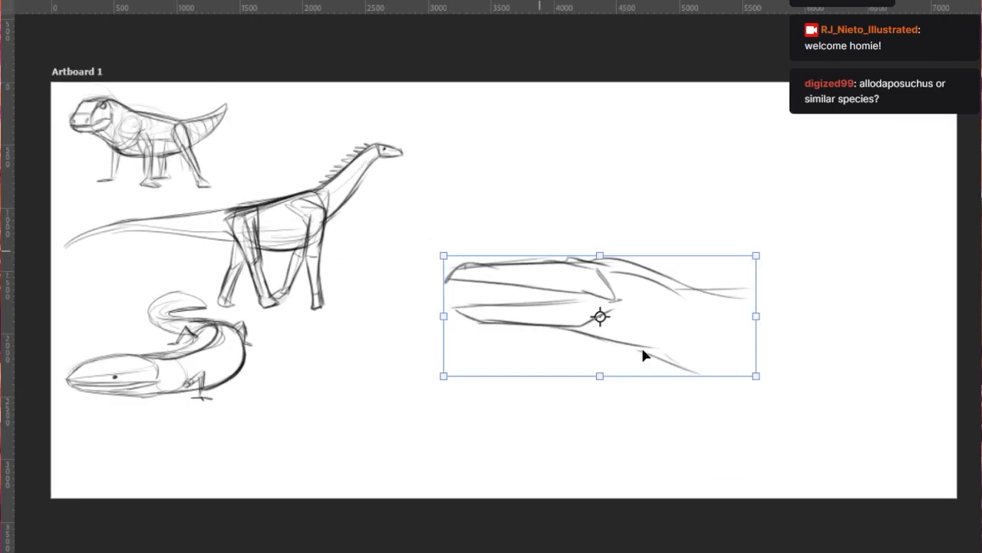
drag(622, 342, 533, 263)
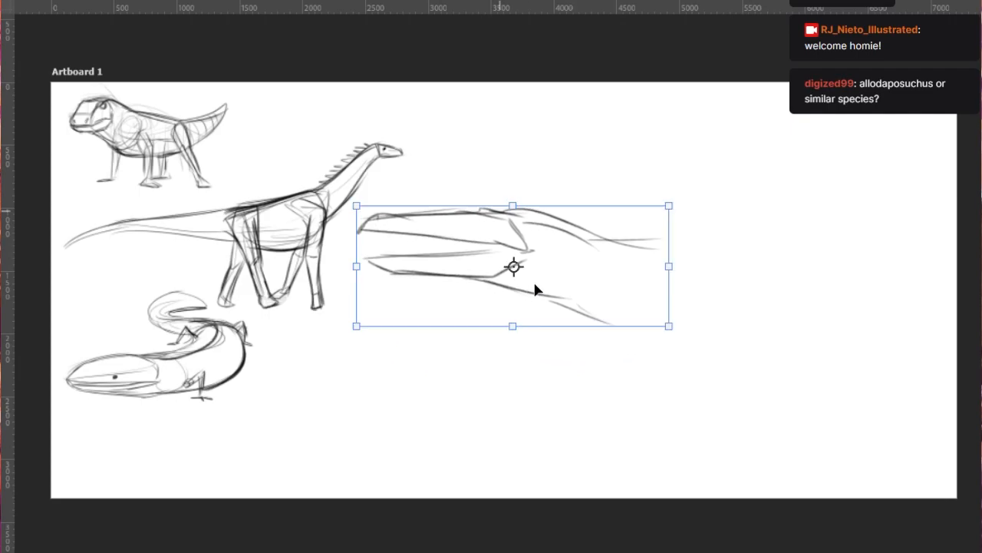
mouse_move(706, 390)
mouse_down()
mouse_move(634, 344)
mouse_move(642, 351)
mouse_up()
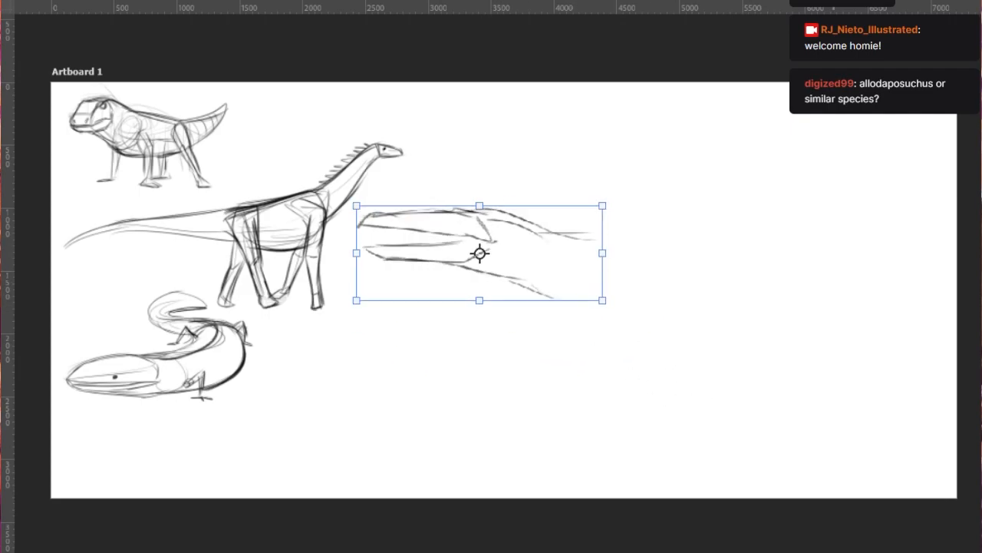
scroll(606, 253, down, 1)
key(Return)
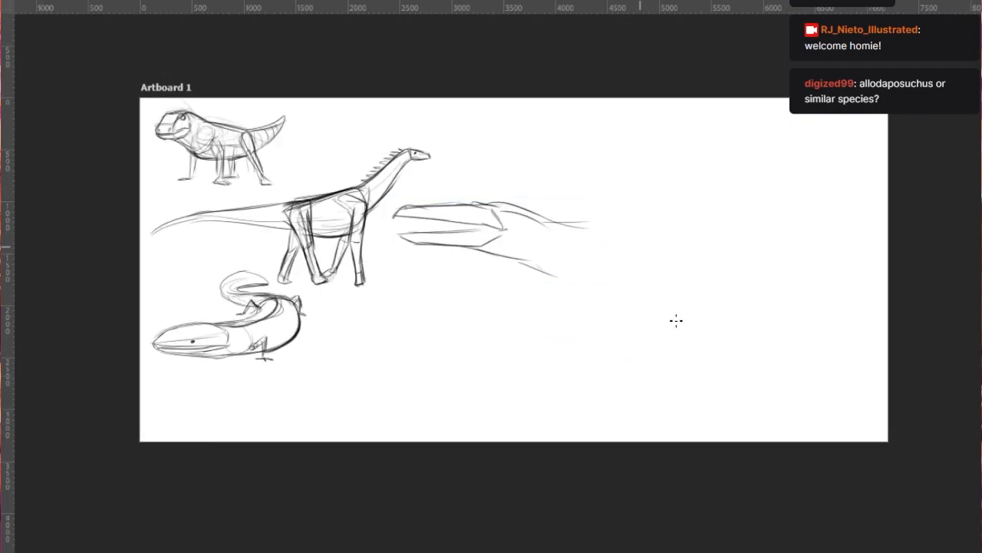
- Add a dark eye, pointed upper teeth, a lower front tooth and the inner mouth corner to the open-jawed head
scroll(674, 307, up, 1)
drag(407, 197, 408, 198)
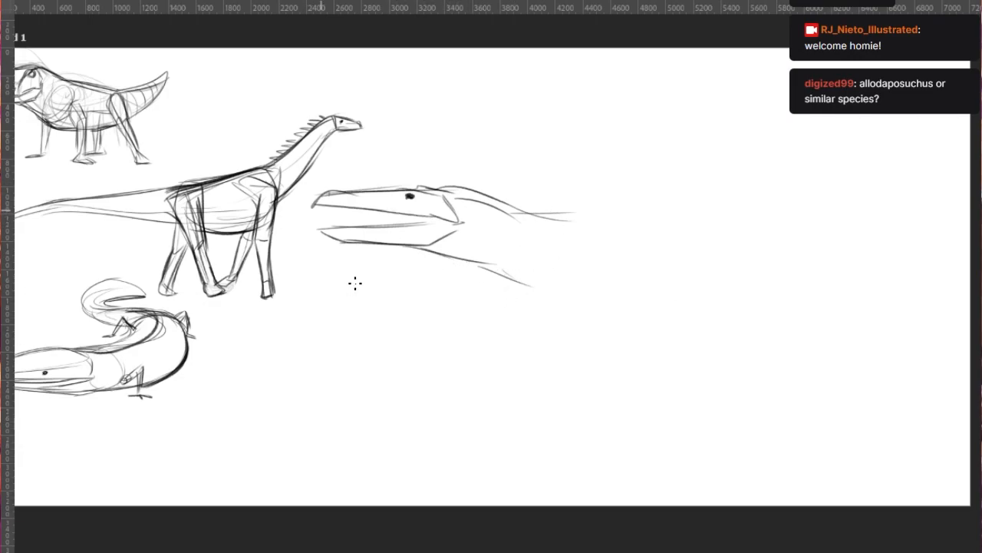
drag(320, 204, 335, 213)
drag(330, 229, 460, 222)
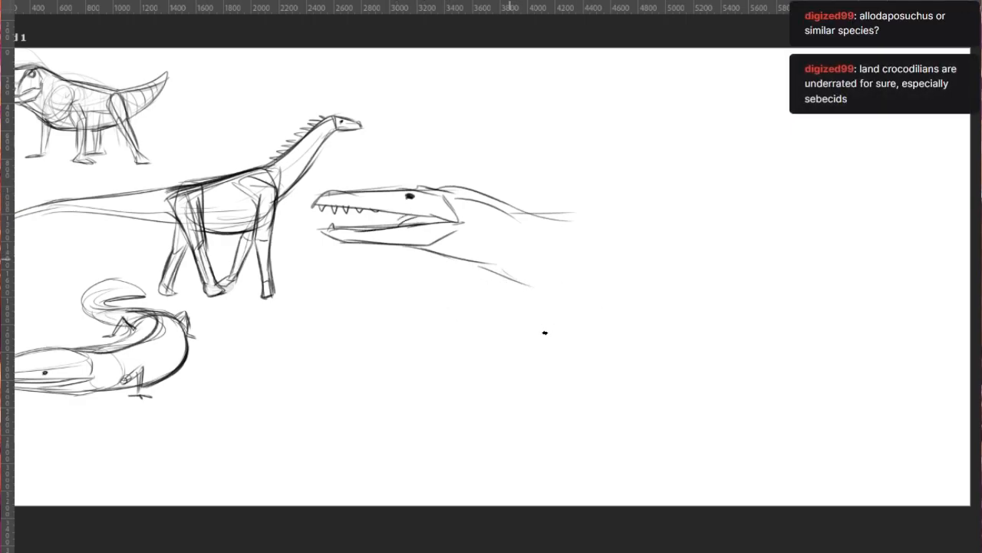
- Rough out the fourth creature's torso with a deeper throat, a long level back, a sagging belly and a hip shape
drag(388, 247, 572, 293)
drag(539, 213, 711, 215)
mouse_move(504, 283)
mouse_down()
mouse_move(610, 320)
mouse_move(708, 298)
mouse_up()
drag(593, 305, 734, 260)
drag(699, 219, 731, 245)
drag(660, 227, 767, 230)
- Draw the near front leg from the shoulder down, slanting back toward the head and ending in a flat foot
mouse_move(526, 278)
mouse_down()
mouse_move(563, 272)
mouse_move(536, 287)
mouse_move(529, 332)
mouse_up()
drag(535, 278, 520, 335)
key(ctrl+z)
drag(536, 277, 543, 345)
mouse_move(533, 332)
mouse_down()
mouse_move(519, 383)
mouse_move(504, 395)
mouse_up()
mouse_move(503, 396)
mouse_down()
mouse_move(531, 395)
mouse_move(489, 399)
mouse_up()
- Add the second front leg just behind the first, with an upright shin and a short foot
drag(563, 284, 548, 360)
mouse_move(563, 308)
mouse_down()
mouse_move(525, 396)
mouse_move(593, 382)
mouse_up()
key(ctrl+z)
drag(568, 278, 566, 379)
drag(569, 315, 561, 384)
mouse_move(551, 388)
mouse_down()
mouse_move(565, 388)
mouse_move(591, 323)
mouse_move(578, 372)
mouse_up()
- Draw the near hind leg with a rounded hip, a thigh down to a bent knee and a slanting lower leg
drag(683, 248, 707, 303)
mouse_move(700, 259)
mouse_down()
mouse_move(702, 286)
mouse_move(745, 235)
mouse_up()
drag(707, 254, 720, 328)
drag(708, 295, 711, 308)
drag(717, 315, 760, 348)
mouse_move(747, 251)
mouse_down()
mouse_move(760, 335)
mouse_move(755, 307)
mouse_move(780, 367)
mouse_move(731, 401)
mouse_up()
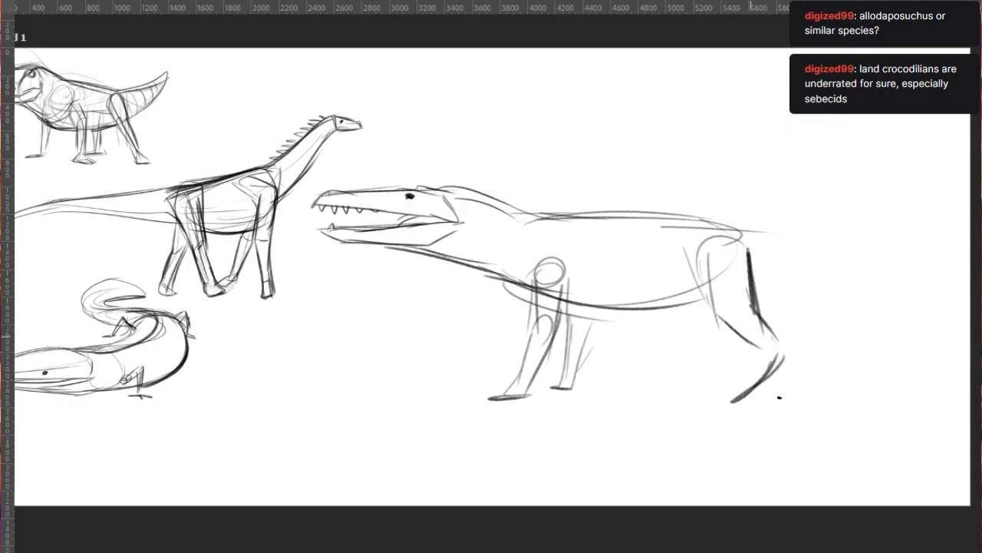
- Add the far hind leg just ahead of the near one with a flat foot, and darken the near hind foot
drag(681, 234, 659, 344)
mouse_move(659, 310)
mouse_down()
mouse_move(646, 391)
mouse_move(663, 392)
mouse_move(590, 398)
mouse_move(661, 392)
mouse_up()
key(ctrl+z)
drag(665, 392, 676, 361)
drag(681, 306, 669, 385)
mouse_move(765, 353)
mouse_down()
mouse_move(722, 400)
mouse_move(735, 397)
mouse_up()
- Sketch the base of the tail sweeping down behind the hips with an upper and a lower contour
drag(723, 222, 806, 241)
drag(728, 230, 914, 311)
drag(763, 298, 918, 327)
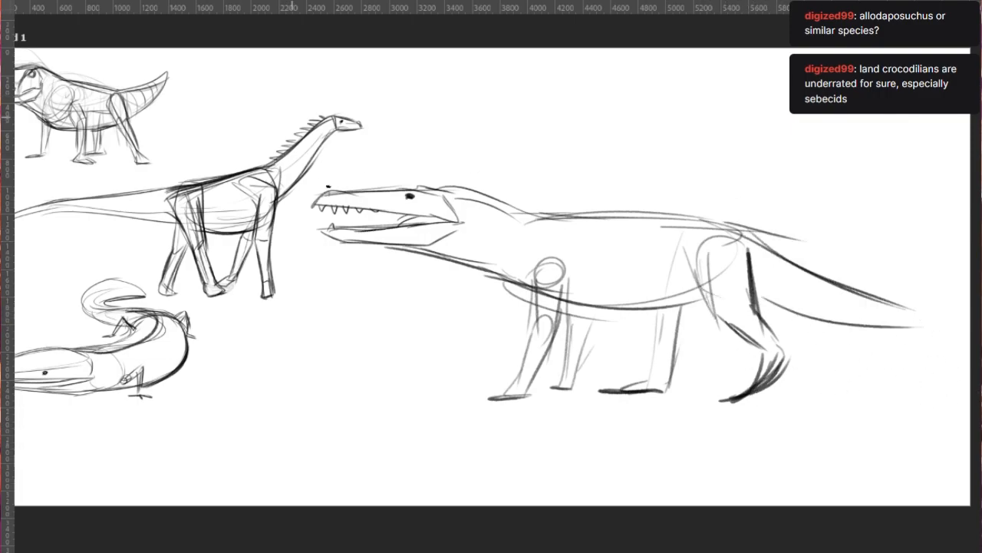
- Scale the land crocodile sketch down slightly to leave room for a longer tail, and apply the transform
scroll(329, 185, down, 2)
click(27, 85)
scroll(508, 264, up, 1)
drag(877, 238, 704, 299)
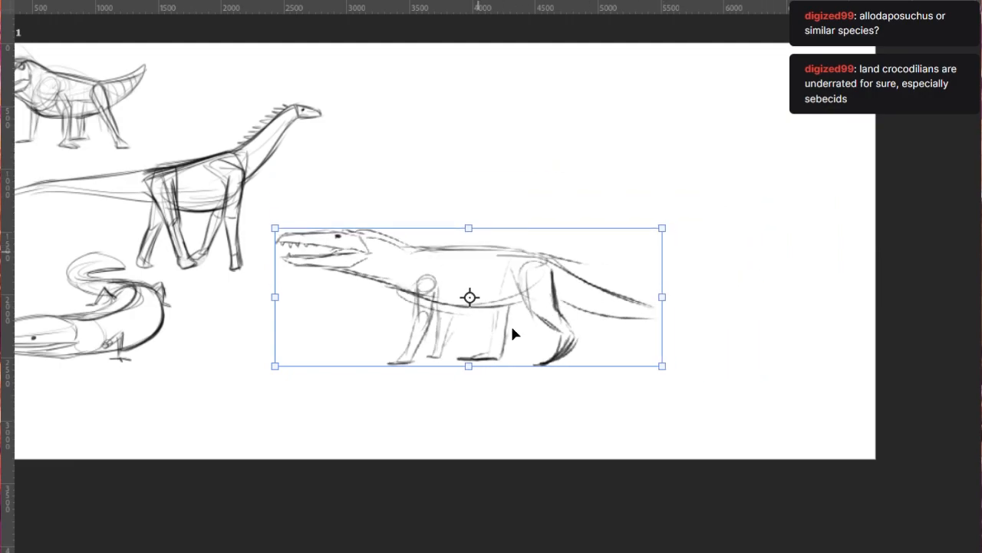
key(ctrl+equal)
drag(613, 355, 598, 330)
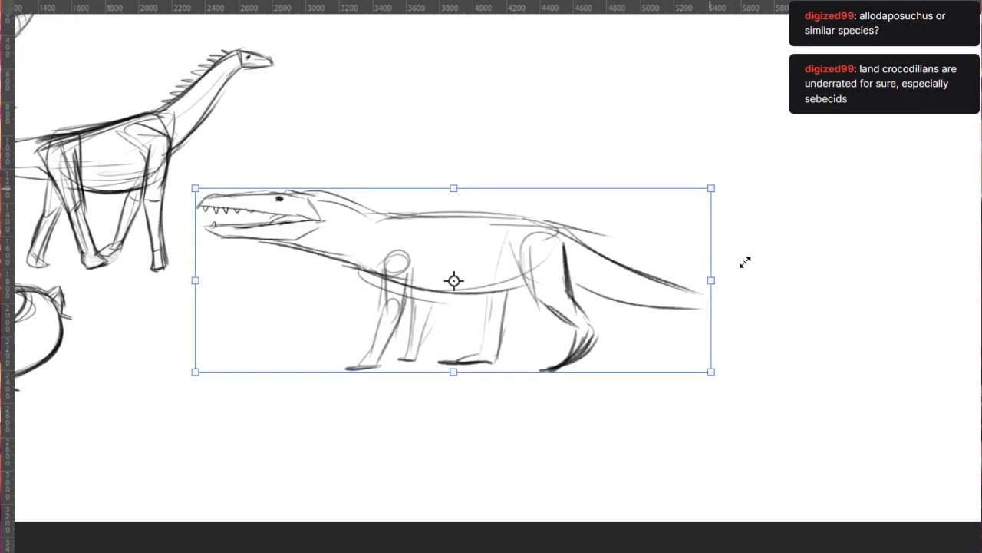
drag(745, 262, 649, 287)
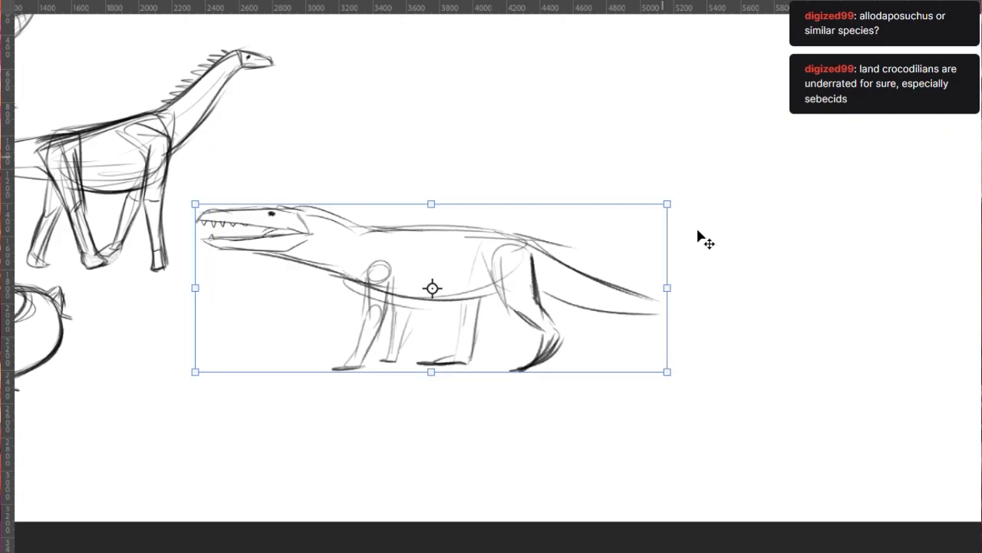
key(Return)
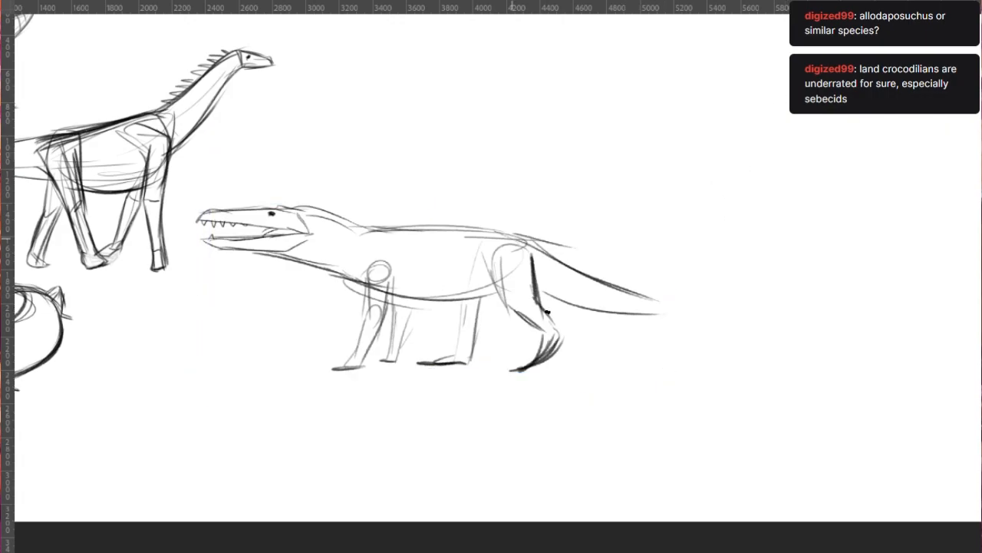
- Darken the contours of both hind legs, defining the far shin, the near thigh and the ankle
mouse_move(497, 244)
mouse_down()
mouse_move(515, 311)
mouse_move(467, 360)
mouse_up()
drag(482, 297, 473, 361)
mouse_move(461, 302)
mouse_down()
mouse_move(456, 344)
mouse_move(470, 354)
mouse_up()
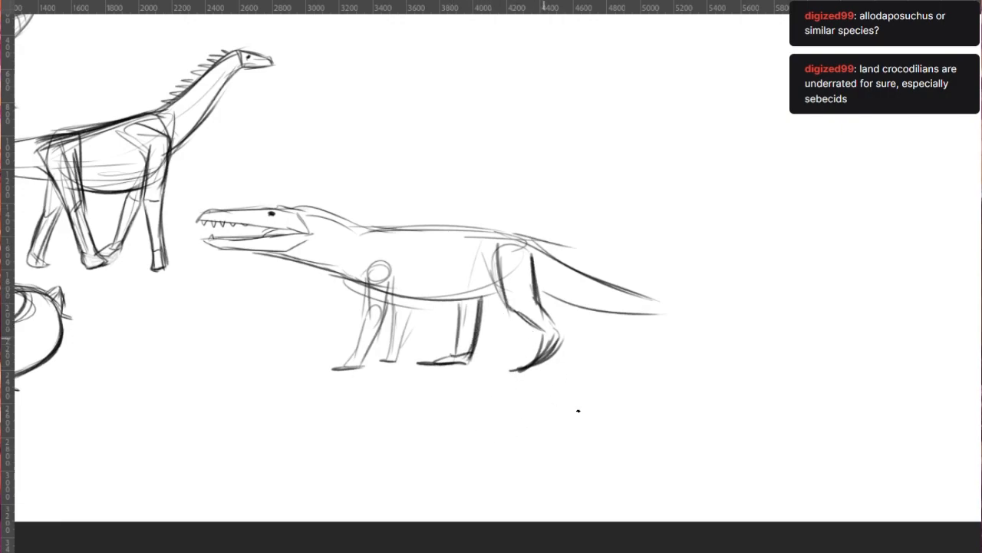
drag(554, 359, 517, 372)
drag(506, 305, 547, 346)
drag(548, 331, 559, 339)
- Firm up both front legs with elbow and shin lines and add toes to the near front foot
mouse_move(387, 323)
mouse_down()
mouse_move(359, 374)
mouse_move(378, 336)
mouse_up()
key(ctrl+z)
mouse_move(396, 271)
mouse_down()
mouse_move(382, 334)
mouse_move(371, 267)
mouse_move(387, 264)
mouse_up()
key(ctrl+z)
mouse_move(410, 302)
mouse_down()
mouse_move(393, 361)
mouse_move(324, 366)
mouse_move(340, 369)
mouse_up()
mouse_move(342, 369)
mouse_down()
mouse_move(326, 370)
mouse_move(334, 374)
mouse_up()
key(ctrl+z)
key(ctrl+z)
key(ctrl+z)
drag(334, 374, 343, 374)
drag(350, 375, 360, 369)
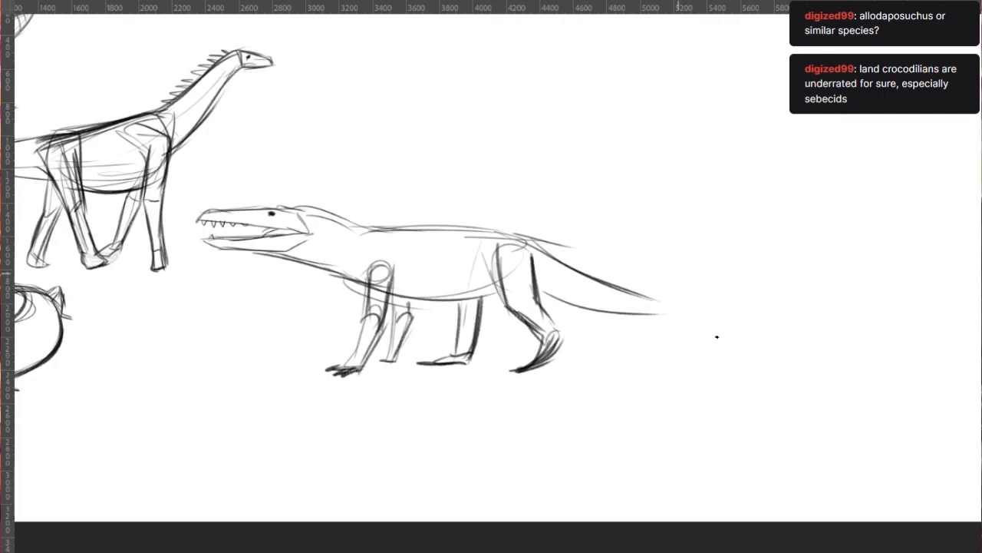
- Extend the tail backward with firmer upper and lower contours, a bumpy upper edge and a pointed tip
mouse_move(529, 287)
mouse_down()
mouse_move(565, 287)
mouse_move(640, 316)
mouse_up()
mouse_move(533, 247)
mouse_down()
mouse_move(640, 289)
mouse_move(702, 294)
mouse_up()
drag(577, 309, 653, 322)
key(ctrl+z)
key(ctrl+z)
drag(553, 295, 687, 334)
mouse_move(611, 286)
mouse_down()
mouse_move(707, 307)
mouse_move(735, 330)
mouse_up()
drag(660, 336, 789, 343)
drag(728, 324, 762, 338)
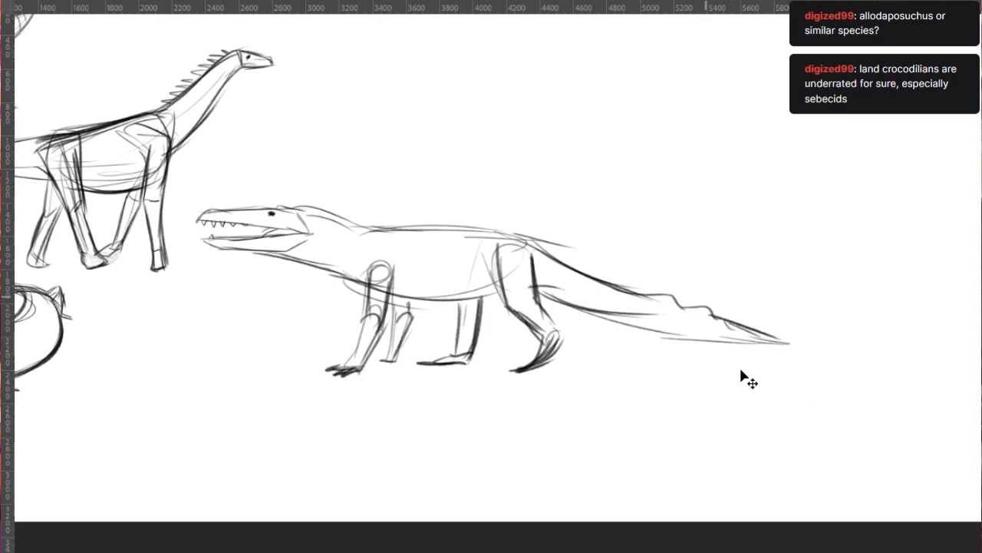
- Undo the last tail-end strokes and redraw a longer tapering tip with a stepped, ridged upper edge
key(ctrl+z)
key(ctrl+z)
key(ctrl+z)
key(ctrl+z)
key(ctrl+z)
mouse_move(651, 298)
mouse_down()
mouse_move(700, 317)
mouse_move(793, 325)
mouse_up()
drag(682, 336, 815, 340)
key(ctrl+z)
drag(666, 333, 821, 336)
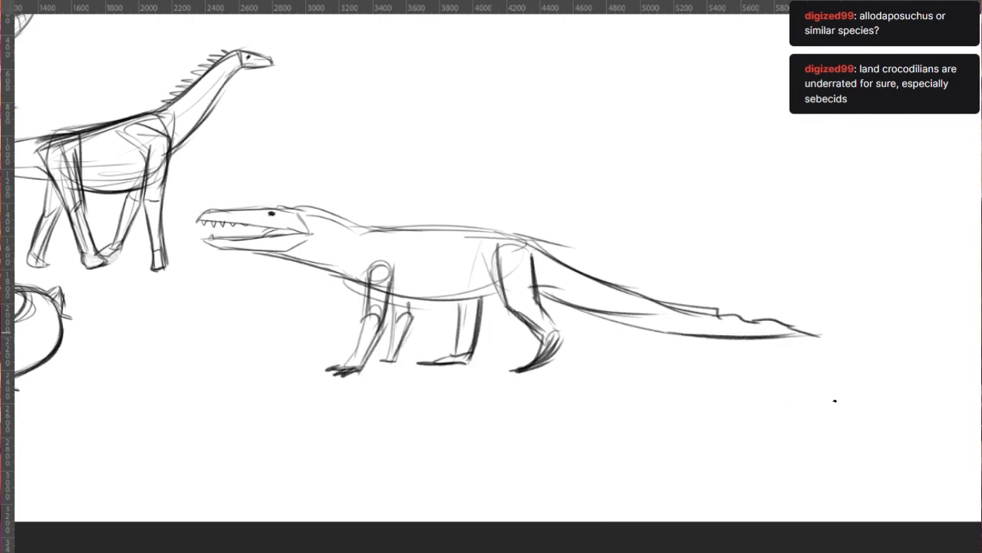
- Reinforce the neck's upper contour behind the head and deepen the throat line down to the chest
scroll(320, 232, up, 3)
mouse_move(307, 228)
mouse_down()
mouse_move(378, 275)
mouse_move(414, 236)
mouse_up()
key(ctrl+z)
key(ctrl+z)
drag(288, 215, 389, 235)
mouse_move(218, 257)
mouse_down()
mouse_move(346, 285)
mouse_move(383, 310)
mouse_up()
scroll(281, 284, down, 2)
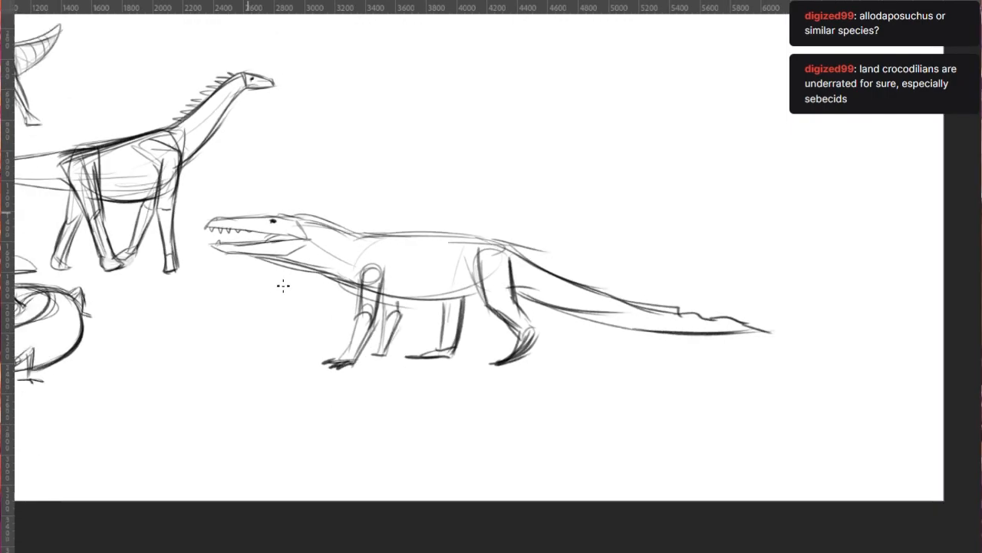
- Shrink the finished land crocodile to thumbnail size and place it near the artboard's top edge, beyond the sauropod's head
key(ctrl+t)
drag(764, 429, 601, 281)
scroll(343, 361, up, 1)
drag(435, 360, 434, 330)
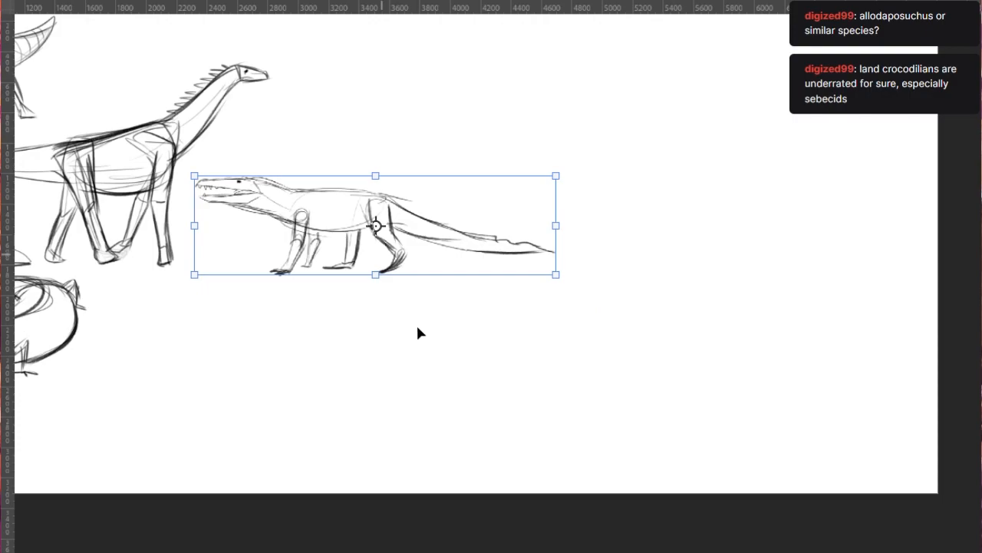
drag(592, 355, 530, 305)
scroll(345, 342, down, 1)
scroll(350, 341, down, 1)
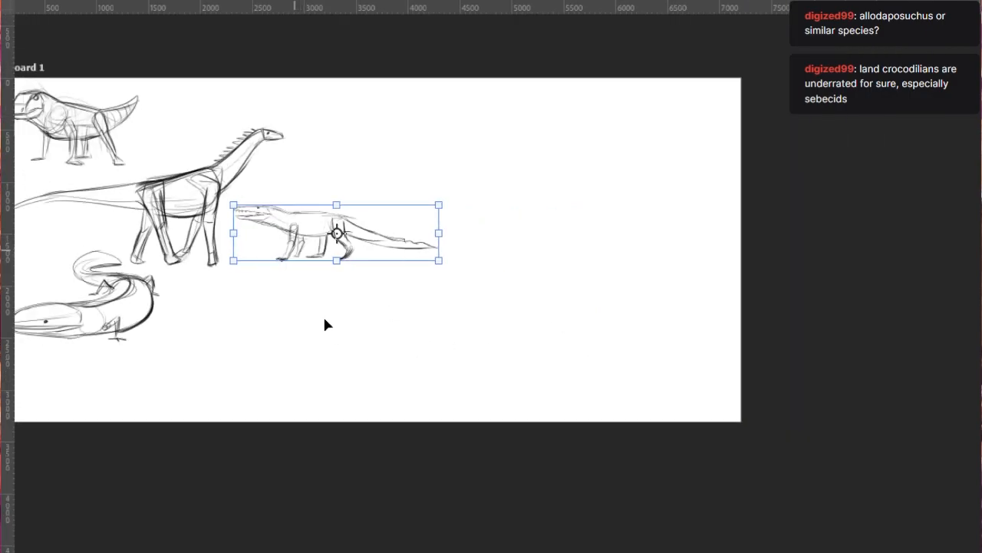
scroll(329, 328, up, 1)
drag(415, 329, 493, 206)
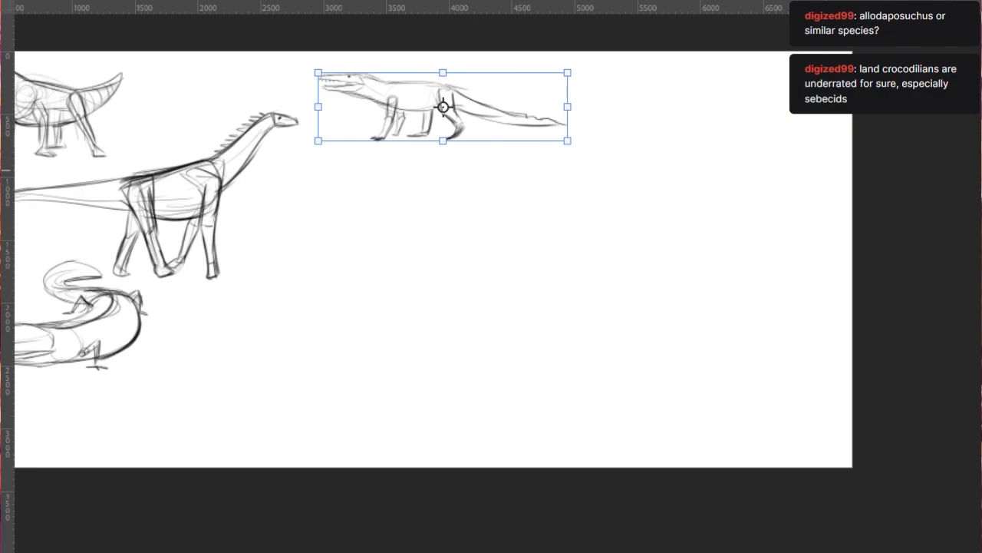
key(Return)
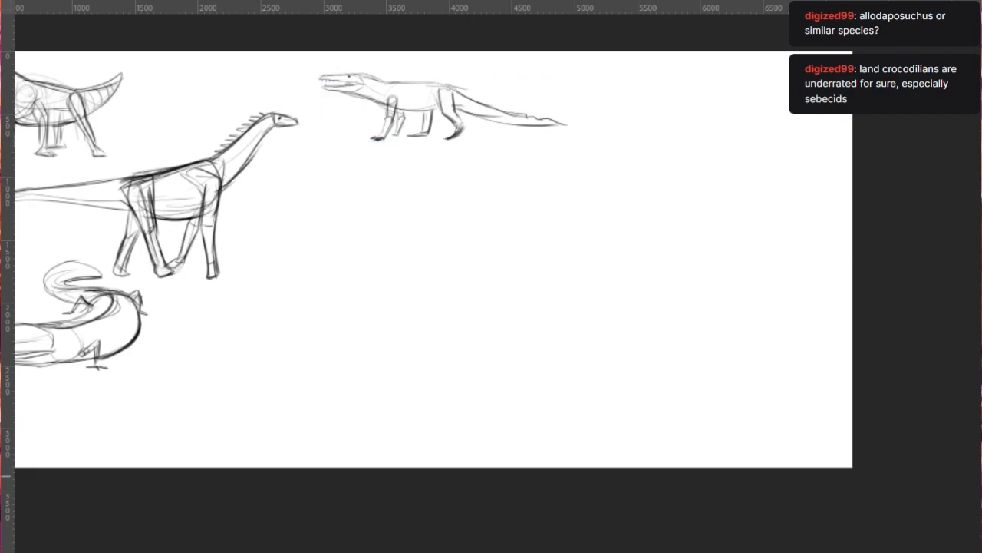
- Start a fifth creature below the land crocodile with a narrow oval head and a long downward-slanting beak line
scroll(584, 330, down, 1)
scroll(583, 330, down, 1)
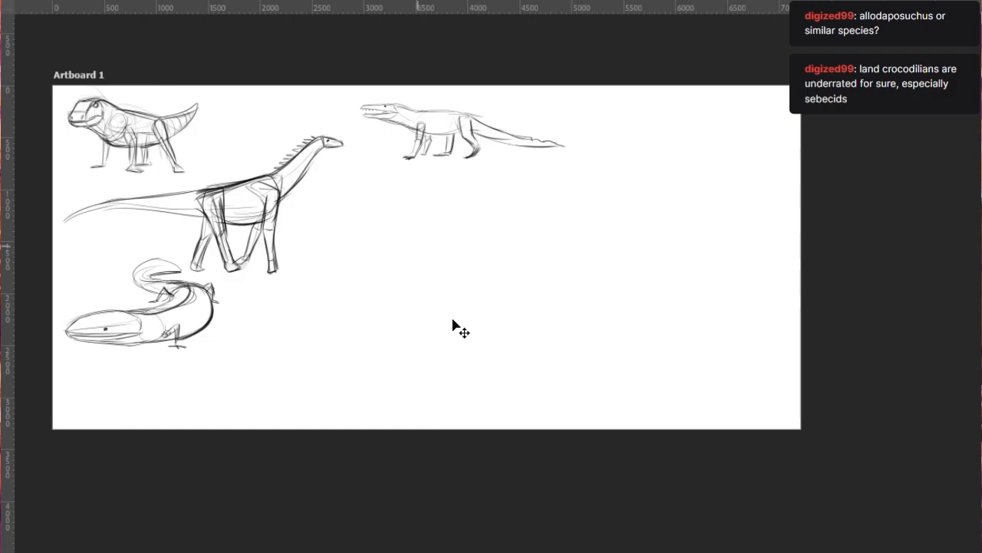
key(b)
scroll(464, 406, up, 2)
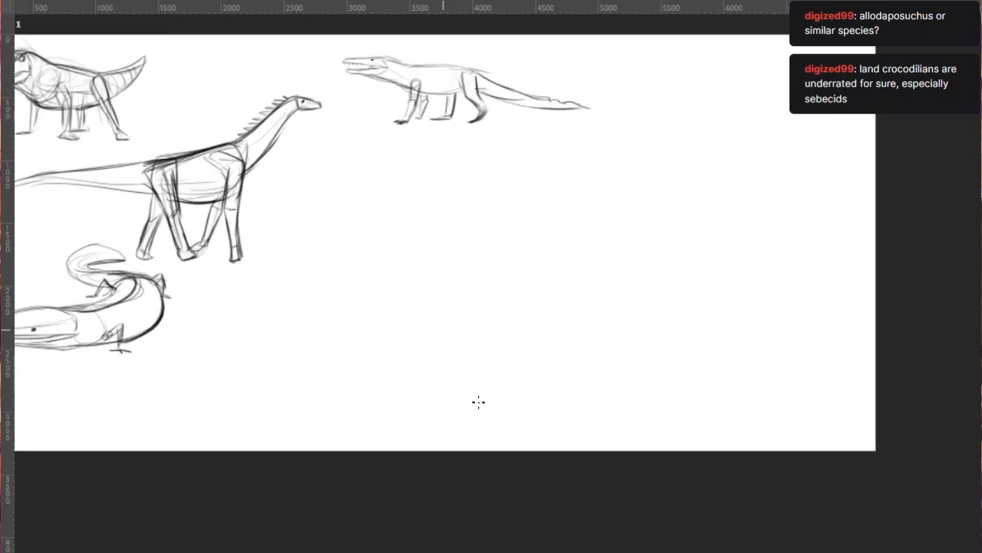
scroll(483, 269, up, 1)
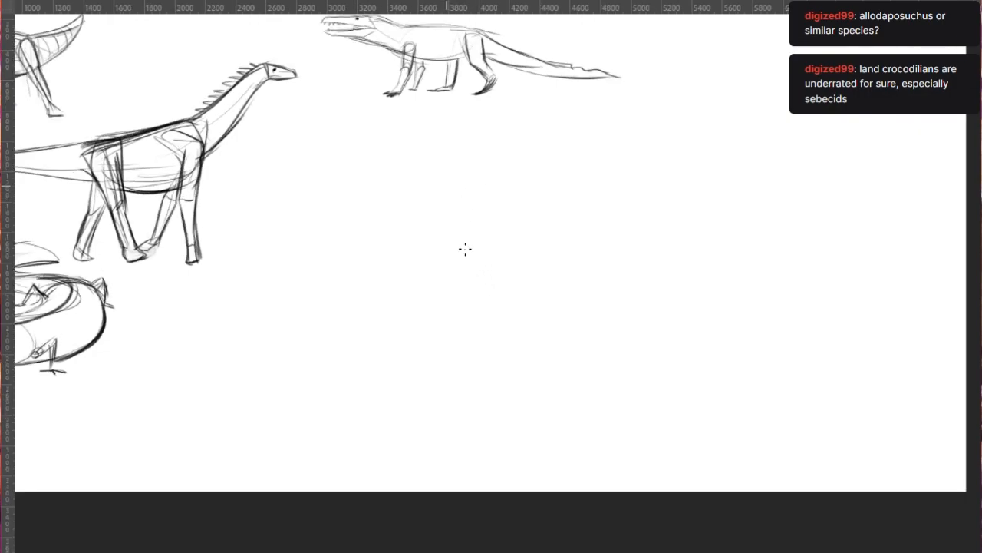
scroll(436, 321, down, 2)
scroll(434, 320, up, 2)
mouse_move(496, 184)
mouse_down()
mouse_move(399, 239)
mouse_move(417, 259)
mouse_move(511, 205)
mouse_up()
key(ctrl+z)
key(ctrl+z)
mouse_move(336, 275)
mouse_down()
mouse_move(556, 189)
mouse_move(547, 216)
mouse_up()
key(ctrl+z)
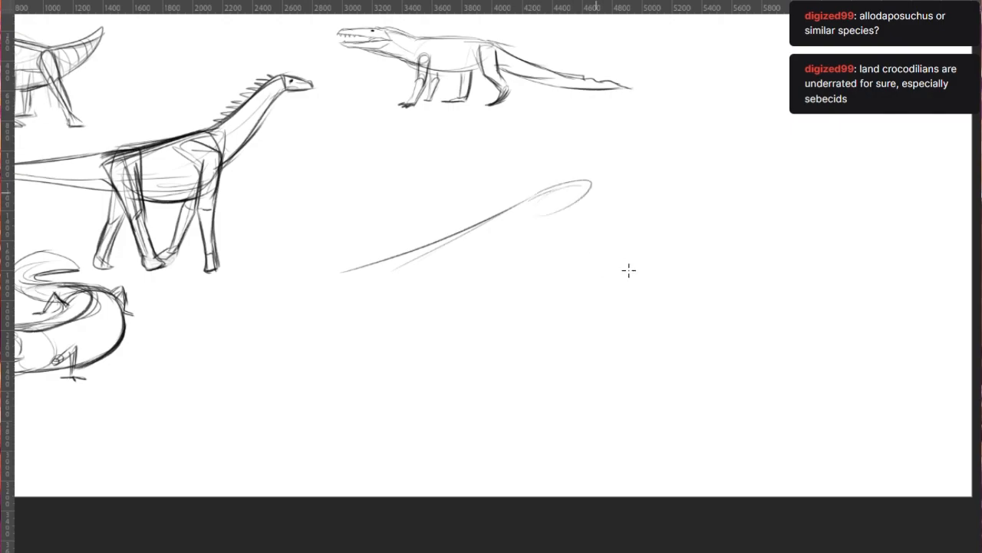
- Complete the long pointed beak with its lower jaw and draw the curved neck descending from the head
drag(350, 269, 510, 237)
mouse_move(381, 267)
mouse_down()
mouse_move(553, 220)
mouse_move(557, 197)
mouse_move(588, 199)
mouse_move(575, 274)
mouse_up()
drag(583, 229, 612, 332)
mouse_move(356, 274)
mouse_down()
mouse_move(433, 268)
mouse_move(561, 229)
mouse_move(558, 313)
mouse_up()
key(ctrl+z)
drag(535, 241, 595, 355)
mouse_move(595, 309)
mouse_down()
mouse_move(647, 355)
mouse_move(681, 353)
mouse_move(605, 357)
mouse_move(623, 377)
mouse_up()
key(ctrl+z)
- Rough out the long-beaked creature's small oval torso with a belly line and a first hind leg stroke
mouse_move(602, 333)
mouse_down()
mouse_move(711, 379)
mouse_move(681, 370)
mouse_up()
mouse_move(582, 355)
mouse_down()
mouse_move(628, 399)
mouse_move(693, 390)
mouse_up()
mouse_move(621, 395)
mouse_down()
mouse_move(708, 396)
mouse_move(698, 402)
mouse_up()
drag(696, 393, 716, 449)
- Scale the long-beaked creature down, move it up below the land crocodile's tail, and apply the transform
scroll(329, 191, down, 1)
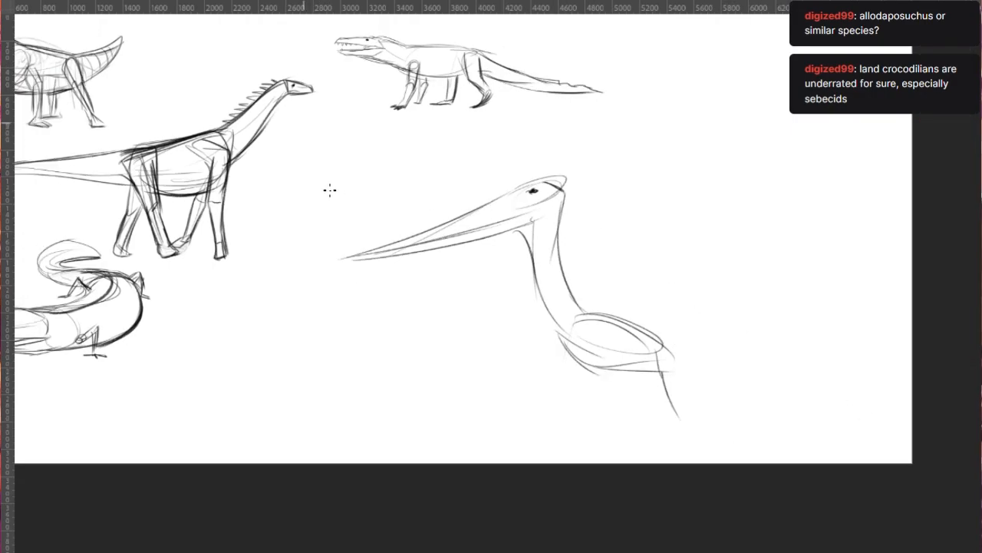
key(ctrl+t)
drag(388, 499, 643, 317)
drag(625, 268, 608, 243)
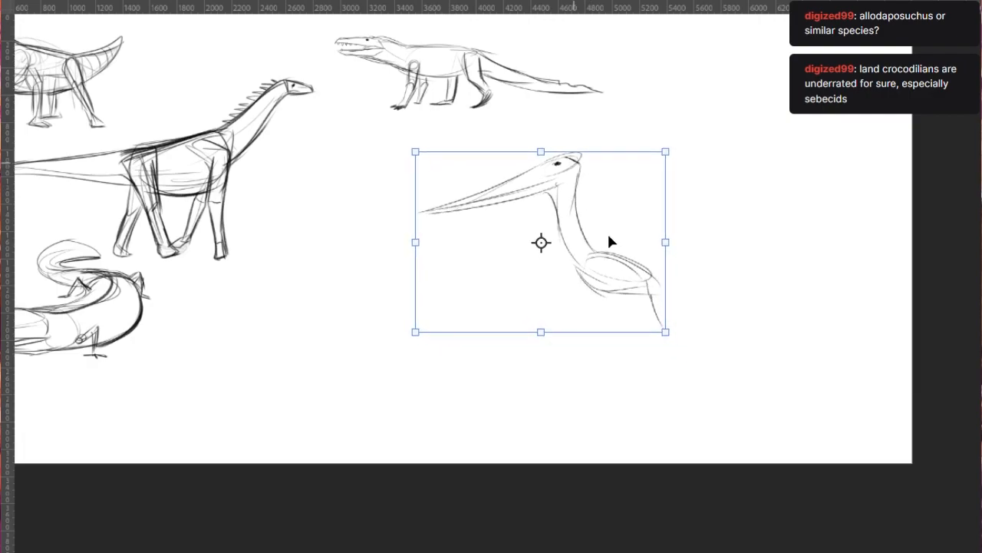
drag(457, 418, 471, 377)
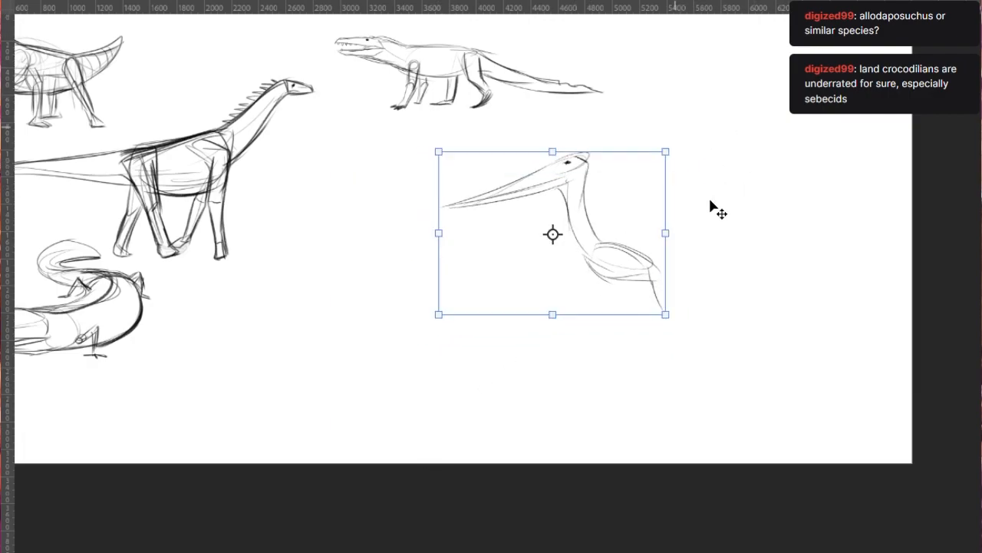
key(Return)
- Draw the near forelimb's short upper arm from the shoulder down to the bent elbow
scroll(715, 237, up, 1)
mouse_move(553, 287)
mouse_down()
mouse_move(548, 318)
mouse_move(561, 322)
mouse_up()
mouse_move(569, 273)
mouse_down()
mouse_move(561, 299)
mouse_move(571, 309)
mouse_up()
mouse_move(566, 266)
mouse_down()
mouse_move(608, 274)
mouse_move(569, 343)
mouse_up()
mouse_move(560, 291)
mouse_down()
mouse_move(560, 346)
mouse_move(569, 345)
mouse_up()
key(ctrl+z)
key(ctrl+z)
mouse_move(556, 285)
mouse_down()
mouse_move(543, 336)
mouse_move(575, 308)
mouse_move(550, 335)
mouse_up()
drag(580, 299, 505, 398)
mouse_move(552, 333)
mouse_down()
mouse_move(498, 401)
mouse_move(543, 341)
mouse_move(529, 350)
mouse_up()
- Draw the long slanting forearm ending in a small clawed hand, with the folded wing's trailing edge rising to the belly
key(ctrl+z)
drag(532, 347, 483, 443)
drag(525, 365, 448, 486)
mouse_move(571, 331)
mouse_down()
mouse_move(473, 472)
mouse_move(485, 441)
mouse_move(469, 480)
mouse_move(443, 492)
mouse_move(479, 495)
mouse_up()
key(ctrl+z)
key(ctrl+z)
drag(469, 484, 484, 489)
drag(520, 439, 468, 484)
drag(573, 389, 469, 485)
mouse_move(547, 420)
mouse_down()
mouse_move(480, 470)
mouse_move(602, 358)
mouse_move(554, 414)
mouse_up()
key(ctrl+z)
drag(614, 327, 576, 387)
- Add the belly arch and the near hind leg with a rounded hip joint, a thigh, a straight shin and a foot
mouse_move(573, 315)
mouse_down()
mouse_move(637, 325)
mouse_move(665, 403)
mouse_up()
drag(637, 321, 670, 413)
drag(645, 303, 665, 397)
drag(650, 337, 696, 470)
mouse_move(659, 395)
mouse_down()
mouse_move(697, 476)
mouse_move(667, 487)
mouse_up()
drag(651, 305, 654, 327)
mouse_move(651, 308)
mouse_down()
mouse_move(685, 318)
mouse_move(626, 370)
mouse_up()
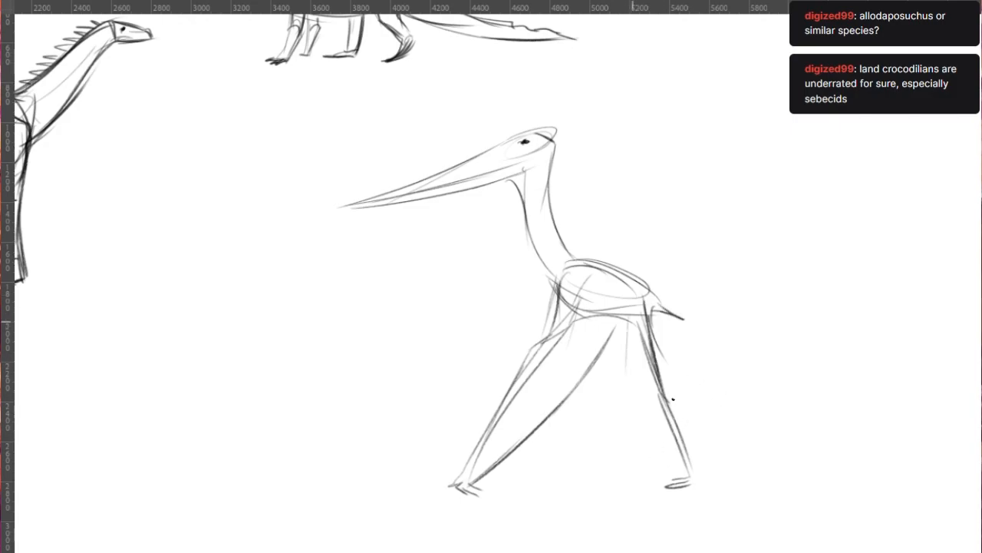
mouse_move(634, 290)
mouse_down()
mouse_move(651, 308)
mouse_move(658, 401)
mouse_up()
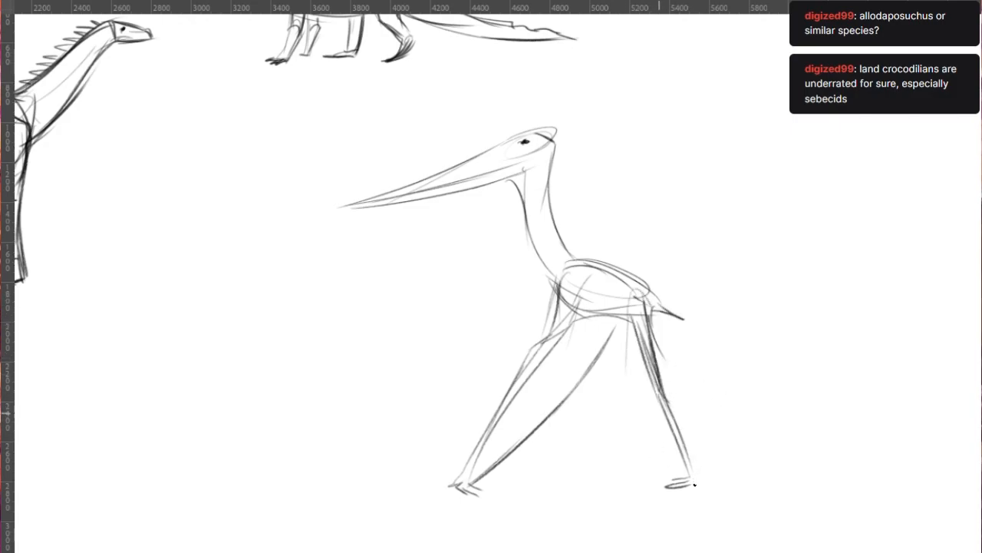
- Draw the wing membrane's inner folds along the near forelimb and a curved membrane arch from the forearm across to the hind leg
drag(636, 313, 628, 401)
drag(614, 330, 507, 436)
key(ctrl+z)
drag(611, 330, 506, 434)
drag(556, 362, 505, 436)
drag(614, 341, 513, 435)
drag(579, 352, 661, 411)
drag(623, 342, 616, 399)
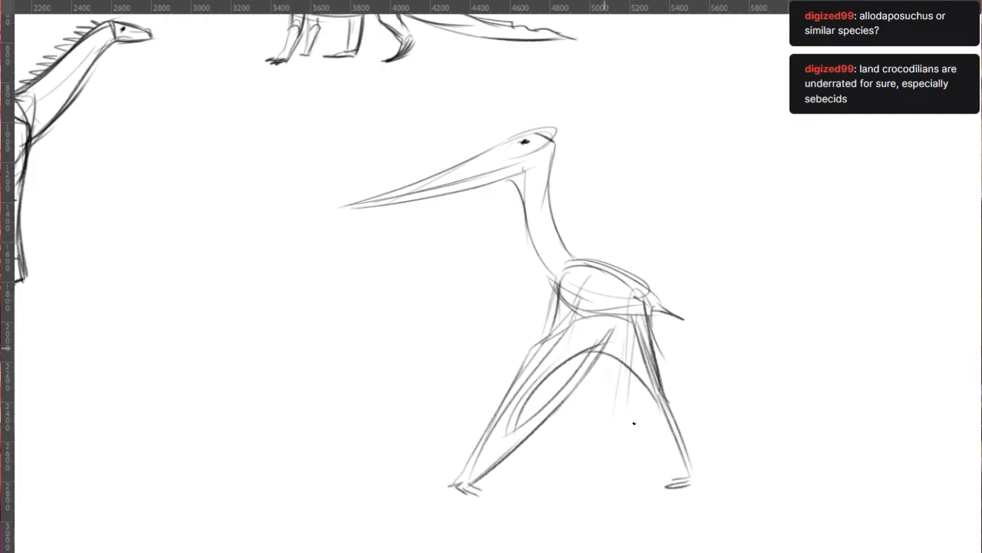
- Rough in the pterosaur's far limb beneath the belly with two long lines converging on a small foot
drag(567, 313, 584, 351)
drag(563, 370, 581, 428)
drag(567, 390, 587, 478)
drag(575, 372, 592, 489)
mouse_move(611, 350)
mouse_down()
mouse_move(597, 472)
mouse_move(603, 463)
mouse_up()
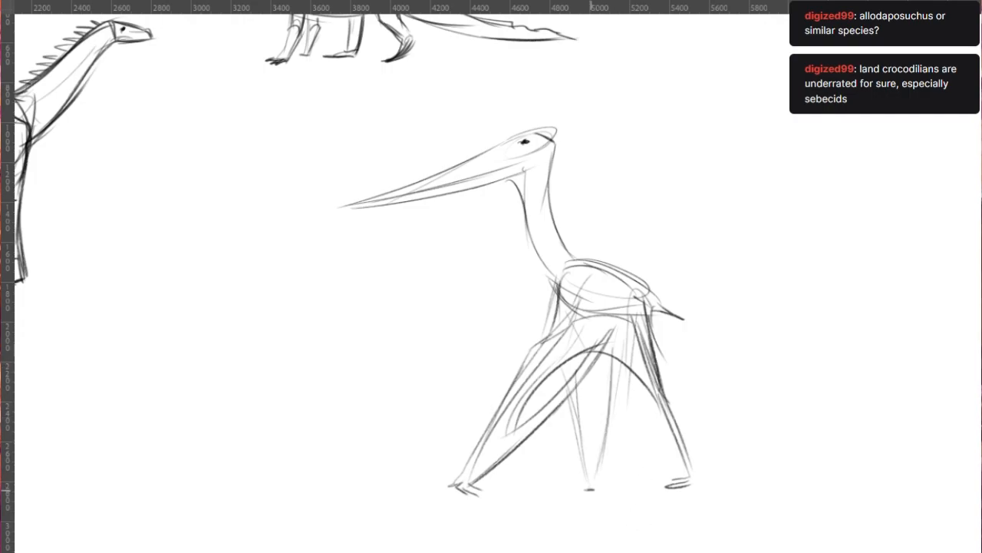
key(ctrl+z)
drag(594, 489, 610, 488)
drag(615, 370, 588, 487)
- Add a second far limb alongside it, with a narrow membrane arch between the two and a small foot
key(ctrl+z)
drag(630, 312, 598, 444)
mouse_move(614, 367)
mouse_down()
mouse_move(580, 491)
mouse_move(577, 420)
mouse_move(580, 462)
mouse_up()
drag(633, 367, 597, 427)
drag(577, 497, 562, 503)
key(ctrl+z)
key(ctrl+z)
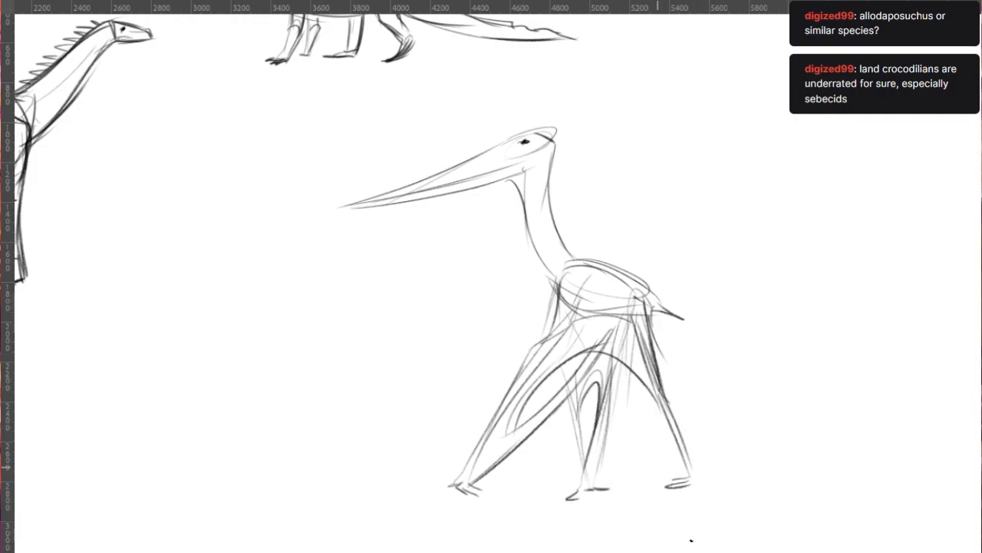
- Simplify the far limbs to a single flat foot and darken the far leg and the near hind leg down to its foot
drag(570, 484, 602, 479)
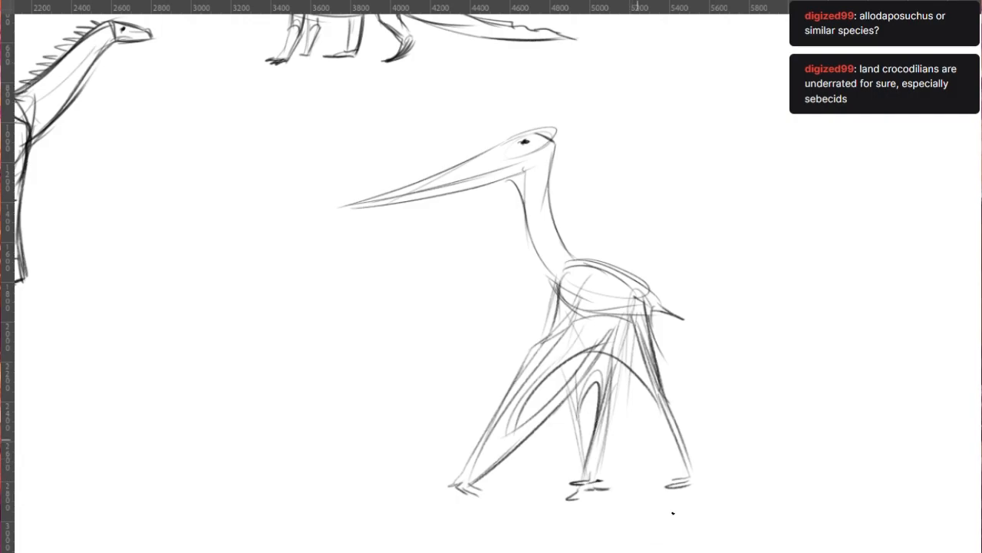
key(ctrl+z)
key(ctrl+z)
drag(600, 393, 589, 478)
drag(616, 370, 592, 460)
drag(613, 385, 595, 447)
mouse_move(628, 357)
mouse_down()
mouse_move(613, 384)
mouse_move(690, 477)
mouse_move(681, 483)
mouse_move(698, 489)
mouse_up()
drag(642, 305, 690, 466)
drag(637, 348, 649, 388)
- Reinforce the belly and back of the neck, extend the beak into a longer sharp point, and enlarge the dark eye
mouse_move(540, 261)
mouse_down()
mouse_move(558, 314)
mouse_move(615, 324)
mouse_up()
mouse_move(546, 135)
mouse_down()
mouse_move(564, 202)
mouse_move(558, 219)
mouse_move(658, 302)
mouse_up()
key(ctrl+z)
drag(519, 137, 307, 217)
key(ctrl+z)
mouse_move(519, 137)
mouse_down()
mouse_move(250, 226)
mouse_move(492, 174)
mouse_up()
key(ctrl+z)
mouse_move(267, 227)
mouse_down()
mouse_move(502, 171)
mouse_move(520, 192)
mouse_up()
key(ctrl+z)
mouse_move(525, 142)
mouse_down()
mouse_move(521, 150)
mouse_move(528, 145)
mouse_up()
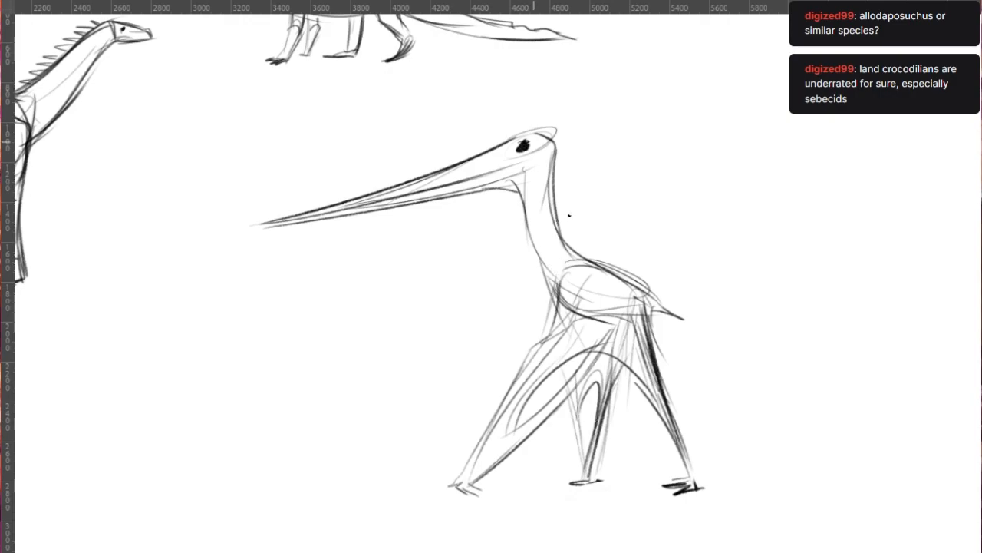
- Scale the pterosaur down, place it between the long-necked dinosaur and the land crocodile, and apply the transform
scroll(573, 220, down, 1)
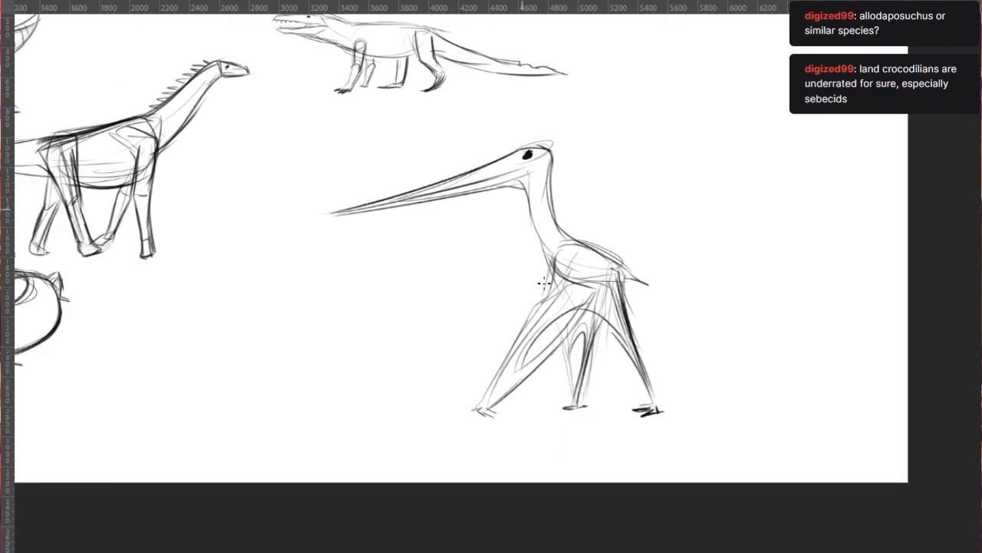
key(ctrl+t)
mouse_move(700, 496)
mouse_down()
mouse_move(564, 331)
mouse_move(549, 350)
mouse_move(509, 333)
mouse_up()
drag(492, 297, 374, 269)
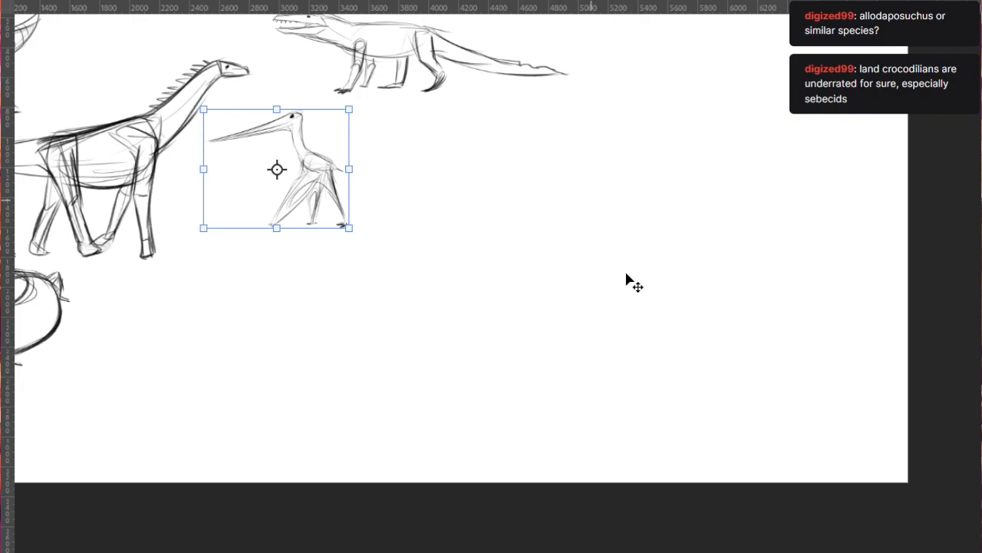
key(Return)
drag(458, 259, 560, 312)
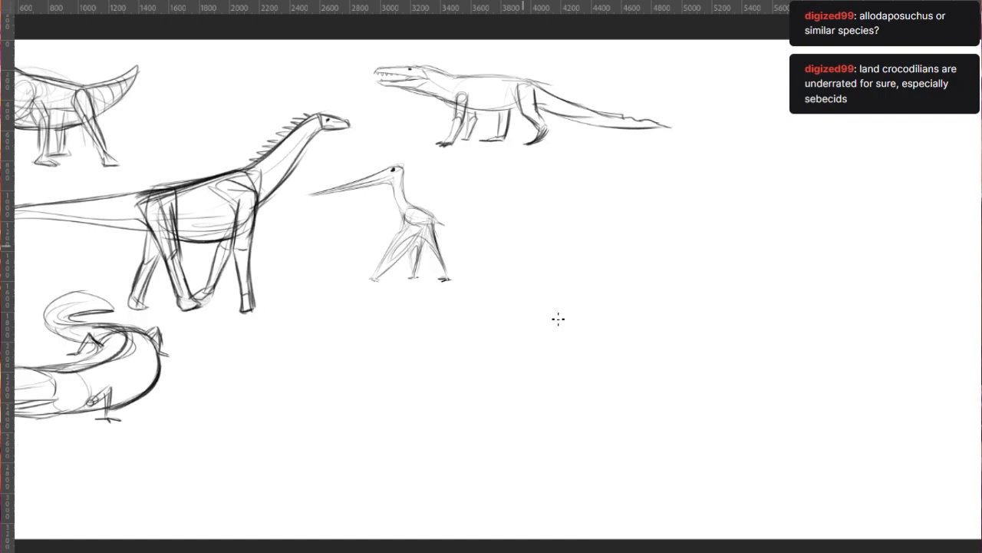
key(ctrl+0)
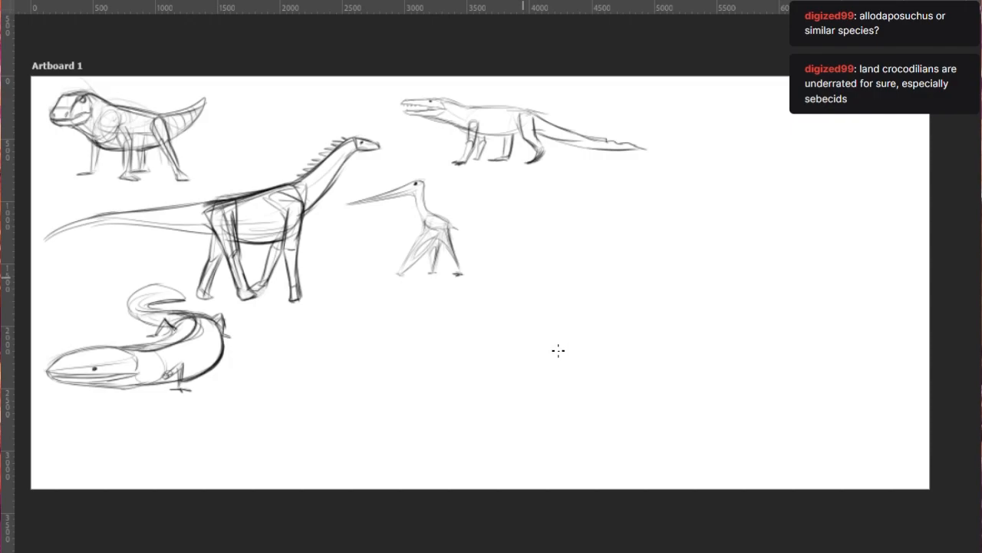
scroll(460, 222, up, 1)
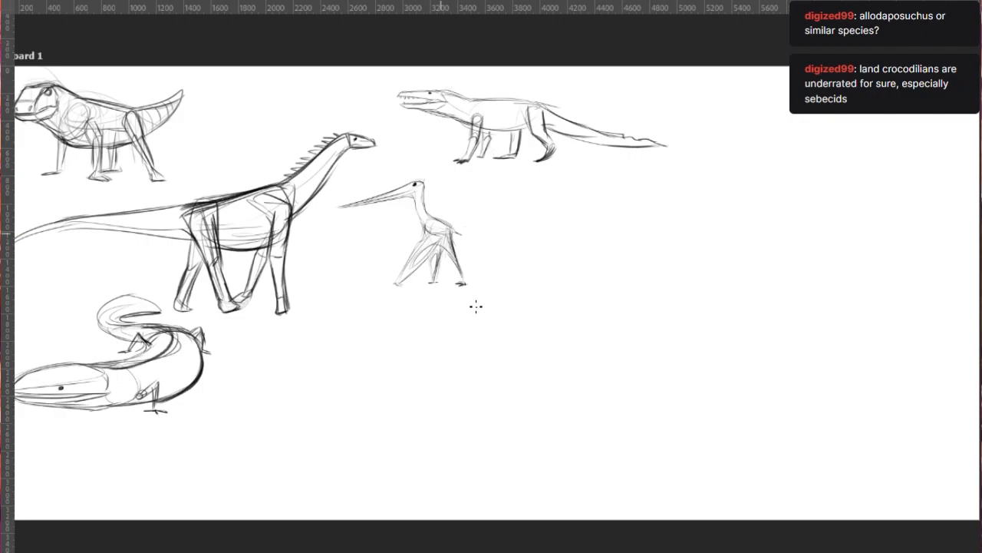
scroll(474, 305, down, 1)
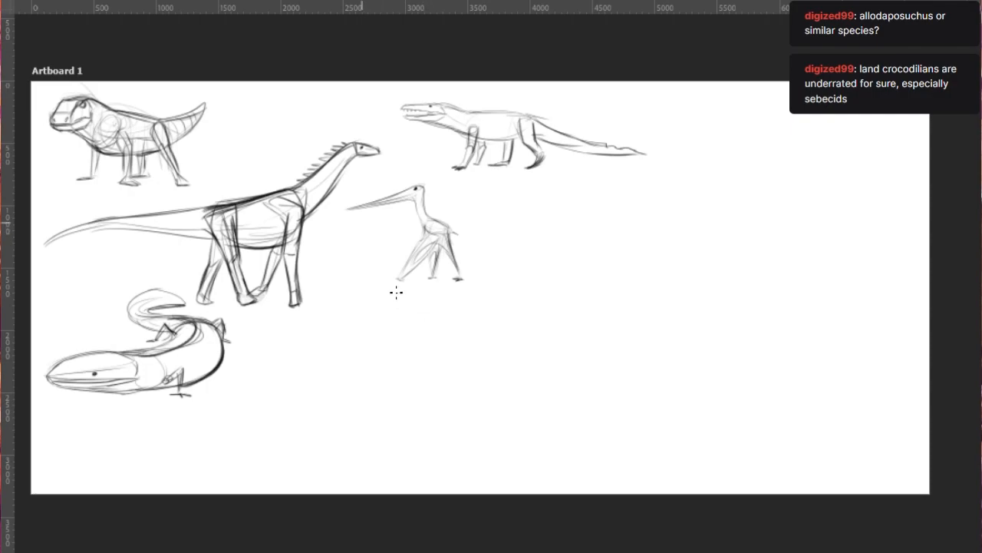
scroll(407, 303, up, 1)
scroll(460, 338, down, 1)
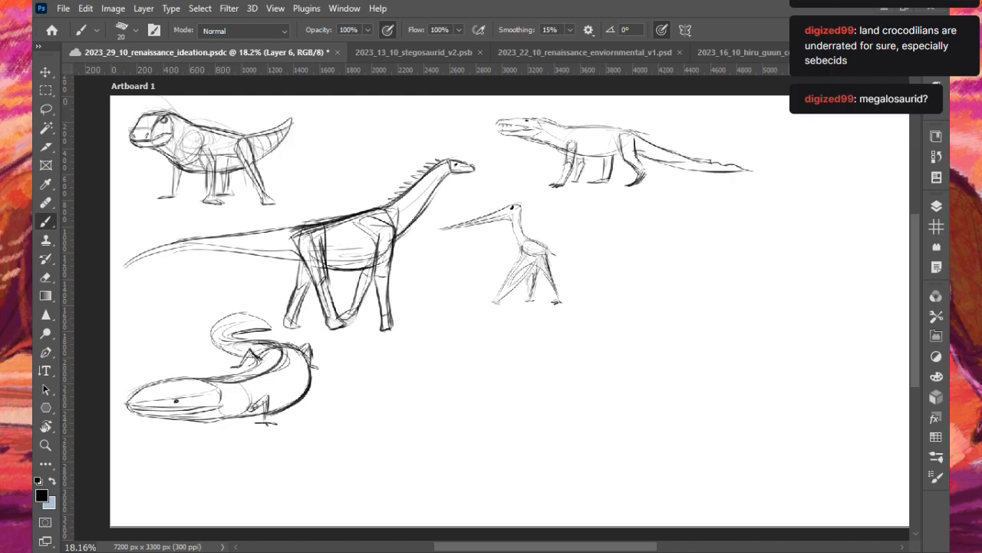
- Start a new creature in the empty area beyond the pterosaur, sketching a faint gesture curve, the throat curve and a raised upper jaw
mouse_move(623, 355)
mouse_down()
mouse_move(716, 345)
mouse_move(750, 357)
mouse_up()
key(ctrl+z)
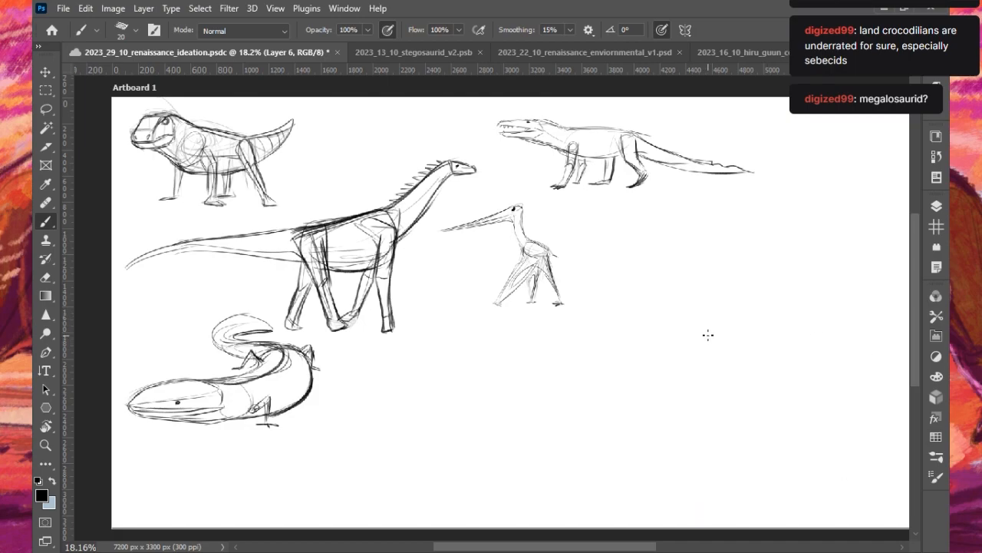
mouse_move(595, 379)
mouse_down()
mouse_move(584, 358)
mouse_move(663, 268)
mouse_up()
scroll(652, 238, down, 2)
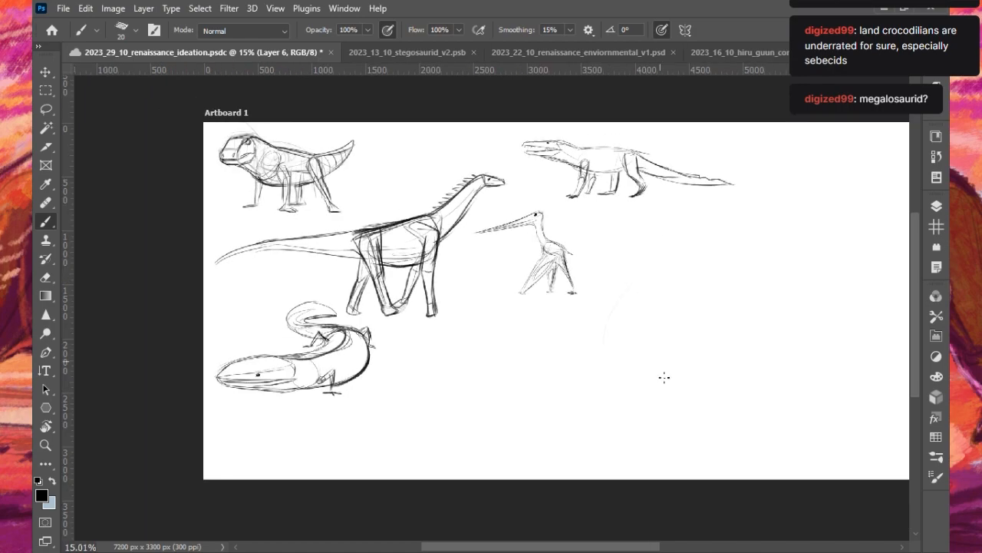
drag(645, 548, 692, 548)
drag(493, 261, 501, 326)
drag(519, 244, 512, 320)
mouse_move(491, 259)
mouse_down()
mouse_move(545, 218)
mouse_move(498, 254)
mouse_move(550, 222)
mouse_move(582, 223)
mouse_move(502, 270)
mouse_move(561, 235)
mouse_up()
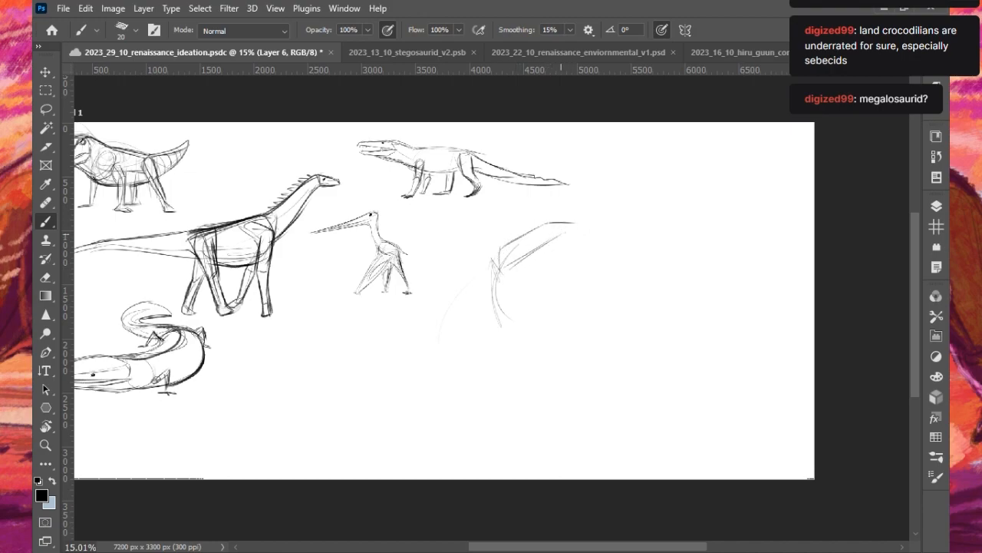
- Develop the head with a closed snout tip, an eye, a gaping lower jaw and a thick curved neck, using a size 25 brush
mouse_move(564, 225)
mouse_down()
mouse_move(567, 235)
mouse_move(529, 269)
mouse_move(545, 243)
mouse_up()
key(ctrl+z)
mouse_move(502, 271)
mouse_down()
mouse_move(569, 225)
mouse_move(526, 272)
mouse_move(508, 245)
mouse_move(534, 233)
mouse_move(505, 252)
mouse_move(515, 239)
mouse_move(561, 226)
mouse_move(567, 235)
mouse_move(568, 227)
mouse_move(531, 270)
mouse_move(511, 272)
mouse_move(536, 279)
mouse_move(533, 267)
mouse_move(563, 280)
mouse_move(544, 280)
mouse_move(578, 287)
mouse_up()
key(ctrl+z)
key(bracketright)
mouse_move(505, 247)
mouse_down()
mouse_move(504, 261)
mouse_move(527, 233)
mouse_move(484, 288)
mouse_move(495, 319)
mouse_up()
key(ctrl+z)
mouse_move(508, 274)
mouse_down()
mouse_move(525, 309)
mouse_move(512, 321)
mouse_up()
key(ctrl+z)
- Sketch the rounded chest below the neck and extend the back and belly lines away from it
mouse_move(521, 293)
mouse_down()
mouse_move(531, 307)
mouse_move(519, 351)
mouse_up()
mouse_move(525, 303)
mouse_down()
mouse_move(554, 324)
mouse_move(551, 313)
mouse_move(573, 312)
mouse_up()
drag(492, 315, 542, 361)
drag(538, 310, 595, 314)
drag(530, 309, 603, 314)
mouse_move(539, 311)
mouse_down()
mouse_move(613, 314)
mouse_move(532, 357)
mouse_move(541, 362)
mouse_move(516, 360)
mouse_move(629, 362)
mouse_move(657, 323)
mouse_up()
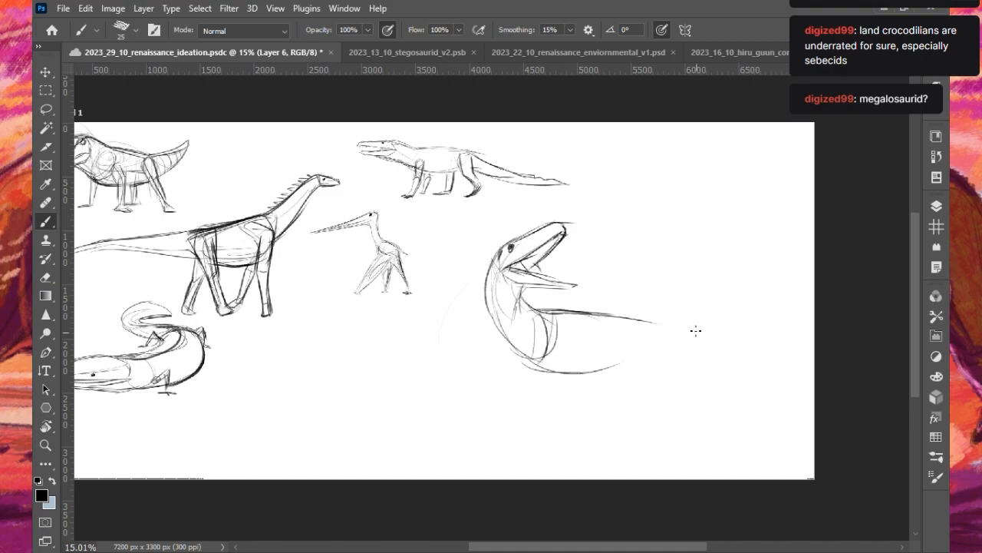
mouse_move(569, 374)
mouse_down()
mouse_move(673, 377)
mouse_move(579, 374)
mouse_move(642, 377)
mouse_up()
- Add teeth along the open upper jaw and detail the inside of the mouth and lower jaw
drag(517, 262, 542, 272)
mouse_move(541, 264)
mouse_down()
mouse_move(547, 274)
mouse_move(534, 259)
mouse_move(552, 246)
mouse_move(544, 275)
mouse_up()
mouse_move(517, 305)
mouse_down()
mouse_move(536, 288)
mouse_move(571, 282)
mouse_move(556, 288)
mouse_up()
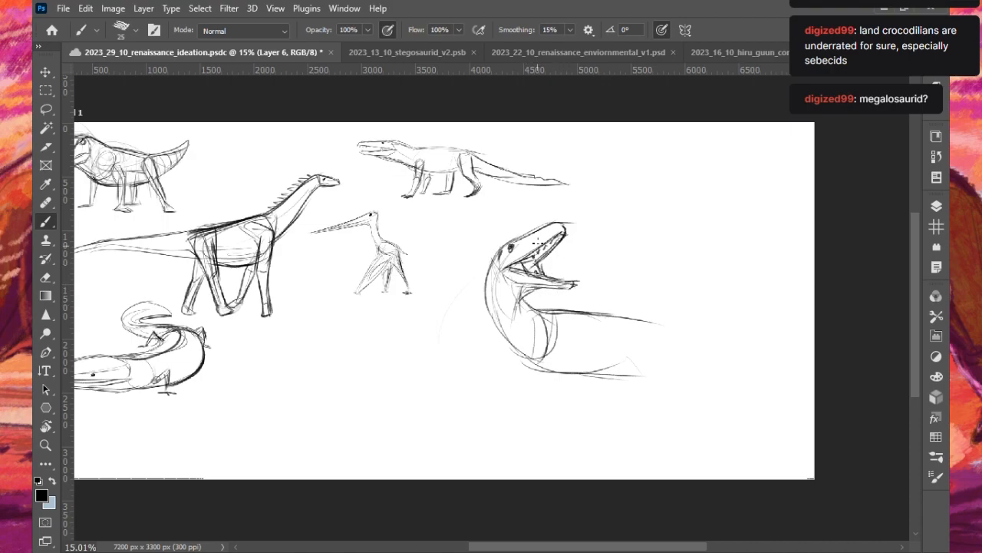
mouse_move(495, 258)
mouse_down()
mouse_move(487, 273)
mouse_move(515, 354)
mouse_up()
key(ctrl+z)
- Enlarge the brush to 40 and darken the creature's back line, lower chest and belly with heavier strokes
key(ctrl+z)
mouse_move(528, 287)
mouse_down()
mouse_move(528, 351)
mouse_move(548, 372)
mouse_move(654, 379)
mouse_up()
key(bracketright)
key(bracketright)
drag(536, 308, 660, 321)
drag(504, 328, 542, 367)
drag(528, 309, 631, 315)
key(ctrl+z)
drag(523, 295, 610, 314)
drag(542, 309, 654, 322)
mouse_move(511, 340)
mouse_down()
mouse_move(529, 369)
mouse_move(566, 373)
mouse_up()
- Draw the shoulder joint and two bent forelimbs hanging down from the chest
mouse_move(550, 319)
mouse_down()
mouse_move(542, 357)
mouse_move(507, 383)
mouse_up()
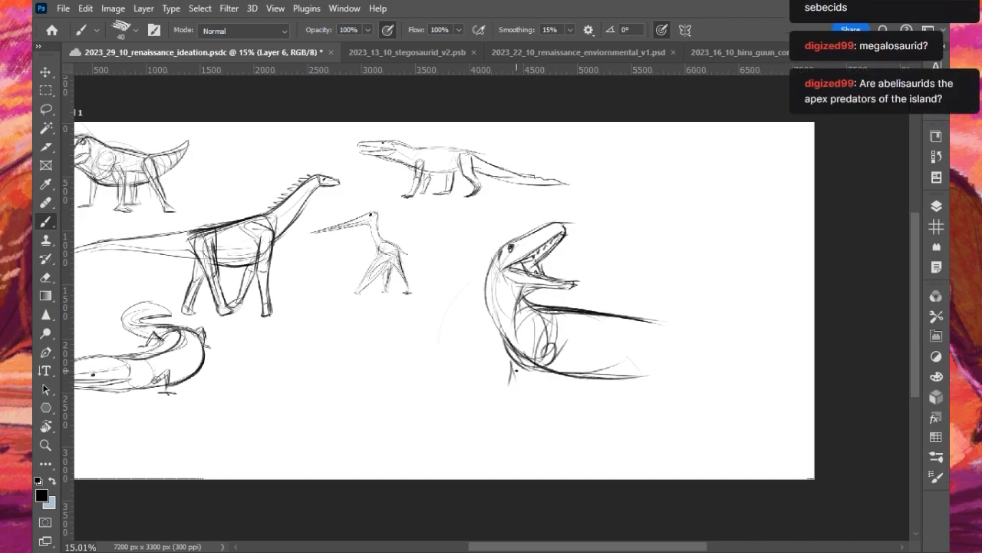
mouse_move(514, 366)
mouse_down()
mouse_move(502, 397)
mouse_move(508, 419)
mouse_up()
mouse_move(546, 363)
mouse_down()
mouse_move(547, 402)
mouse_move(554, 394)
mouse_move(538, 400)
mouse_move(552, 400)
mouse_move(524, 425)
mouse_up()
key(ctrl+z)
key(ctrl+z)
mouse_move(544, 389)
mouse_down()
mouse_move(550, 414)
mouse_move(532, 426)
mouse_move(546, 419)
mouse_up()
drag(504, 388, 512, 403)
- Finish both forelimbs with curved-clawed hands and refine the wrist of the nearer hand
mouse_move(500, 392)
mouse_down()
mouse_move(505, 435)
mouse_move(507, 422)
mouse_move(495, 436)
mouse_move(503, 435)
mouse_up()
key(ctrl+z)
mouse_move(504, 421)
mouse_down()
mouse_move(546, 420)
mouse_move(541, 415)
mouse_move(520, 436)
mouse_move(531, 418)
mouse_move(520, 438)
mouse_up()
key(ctrl+z)
key(ctrl+z)
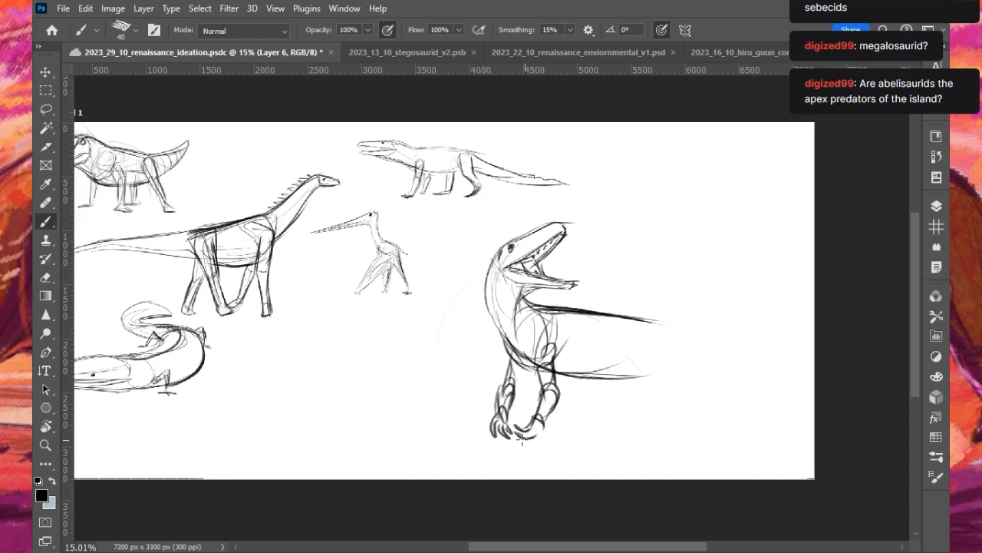
drag(545, 421, 537, 440)
mouse_move(511, 407)
mouse_down()
mouse_move(523, 369)
mouse_move(501, 380)
mouse_move(522, 370)
mouse_move(508, 358)
mouse_move(497, 418)
mouse_up()
key(ctrl+z)
key(ctrl+z)
key(ctrl+z)
mouse_move(533, 354)
mouse_down()
mouse_move(514, 373)
mouse_move(553, 367)
mouse_up()
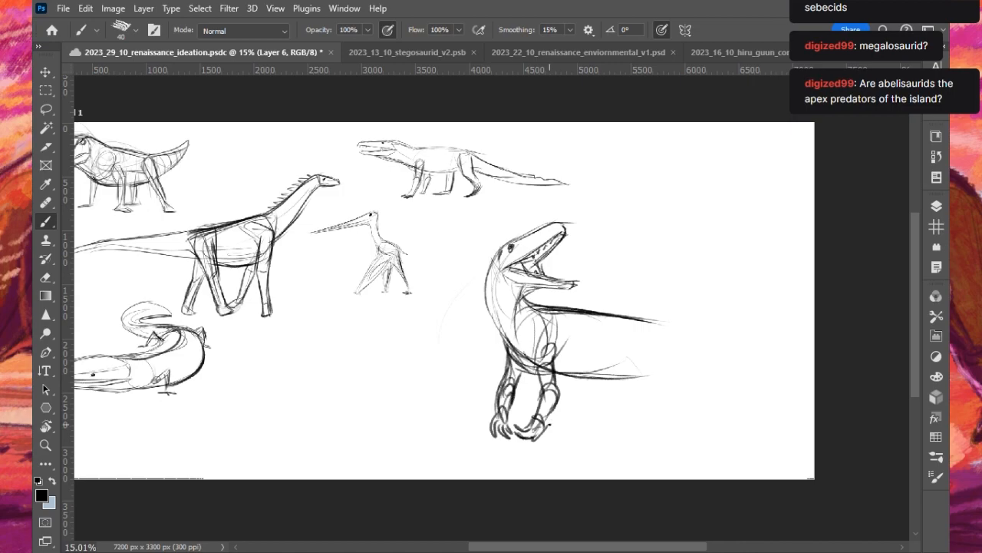
- Scale the open-mouthed creature proportionally to 79.17% and apply the transform
scroll(510, 296, down, 2)
key(v)
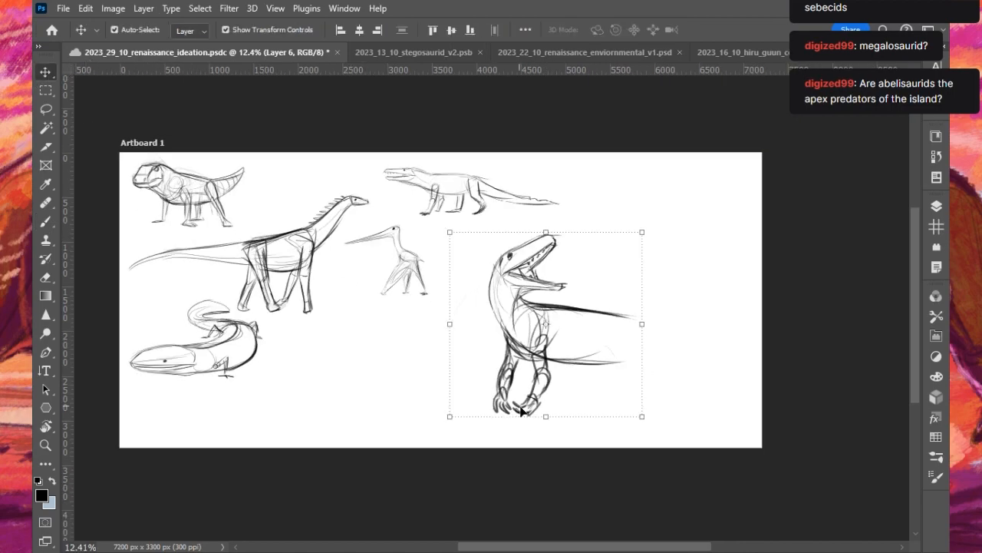
scroll(490, 405, up, 1)
drag(442, 418, 488, 374)
scroll(663, 149, up, 1)
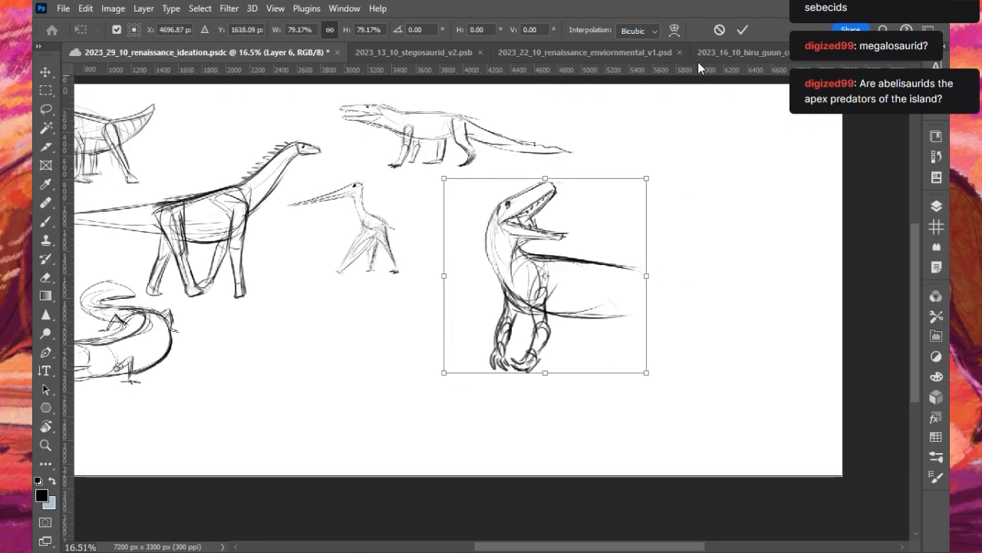
click(744, 29)
scroll(622, 292, up, 1)
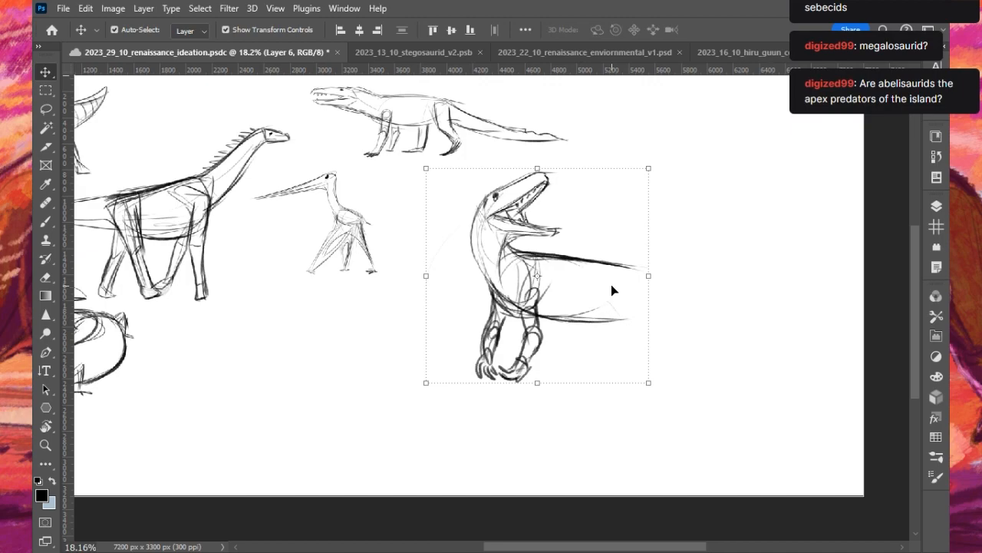
- Sketch the hip and thigh as a tapering wedge between the back and belly lines at the rear of the body
key(b)
drag(610, 275, 611, 317)
mouse_move(630, 321)
mouse_down()
mouse_move(648, 271)
mouse_move(614, 318)
mouse_move(657, 269)
mouse_up()
key(ctrl+z)
key(ctrl+z)
key(ctrl+z)
drag(656, 269, 633, 314)
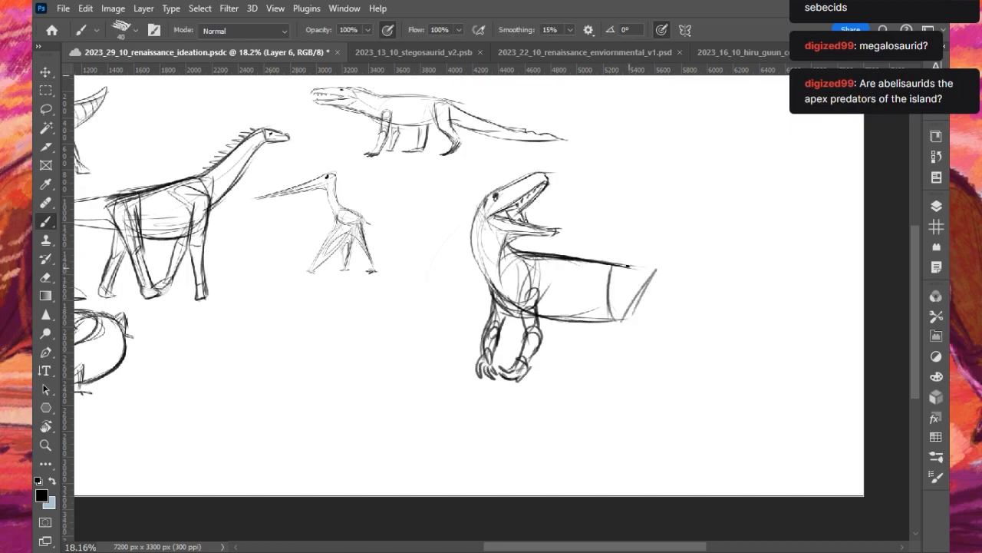
drag(610, 268, 631, 322)
mouse_move(631, 322)
mouse_down()
mouse_move(648, 271)
mouse_move(631, 279)
mouse_move(617, 322)
mouse_up()
- Rough in the near hind leg with a thigh line and a shin slanting backward from the knee
mouse_move(626, 267)
mouse_down()
mouse_move(619, 321)
mouse_move(647, 355)
mouse_up()
mouse_move(656, 274)
mouse_down()
mouse_move(637, 330)
mouse_move(637, 320)
mouse_move(649, 330)
mouse_move(652, 363)
mouse_up()
key(ctrl+z)
drag(614, 321, 658, 380)
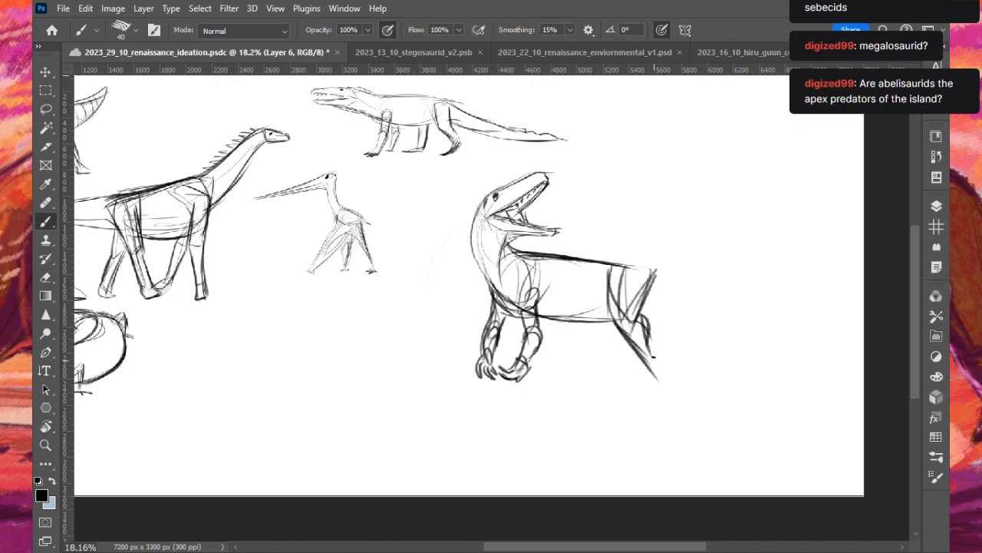
mouse_move(601, 267)
mouse_down()
mouse_move(570, 312)
mouse_move(577, 330)
mouse_move(663, 310)
mouse_up()
key(ctrl+z)
- Draw the long, nearly straight upper tail line running back from the hips and reinforce the rump
key(ctrl+z)
drag(634, 265, 682, 275)
drag(621, 266, 723, 277)
drag(606, 267, 821, 277)
- Fade the rough hip and hind-leg lines, reduce the brush to 20, and redraw the near thigh over them
key(ctrl+z)
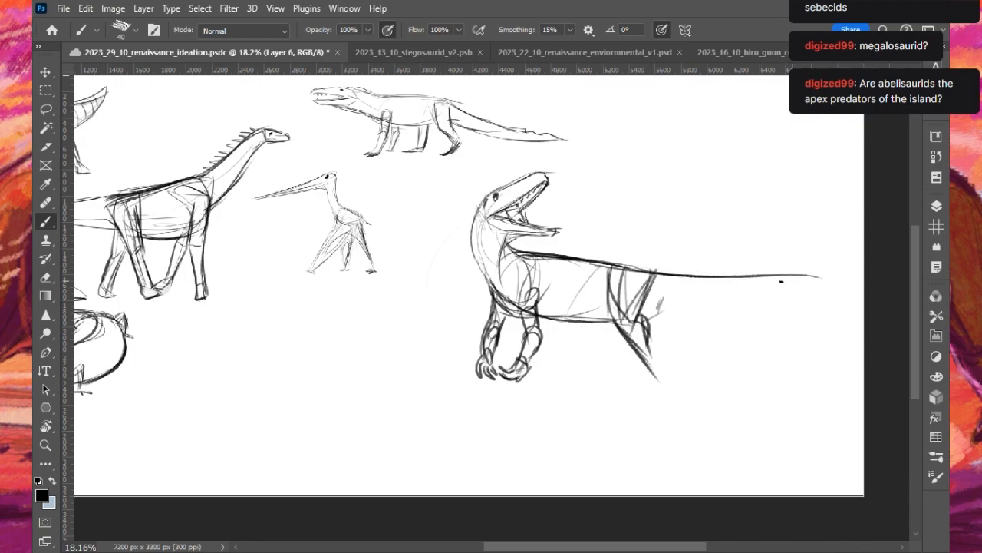
drag(604, 266, 652, 274)
drag(595, 297, 609, 297)
mouse_move(611, 277)
mouse_down()
mouse_move(628, 341)
mouse_move(618, 330)
mouse_move(641, 343)
mouse_up()
key(ctrl+z)
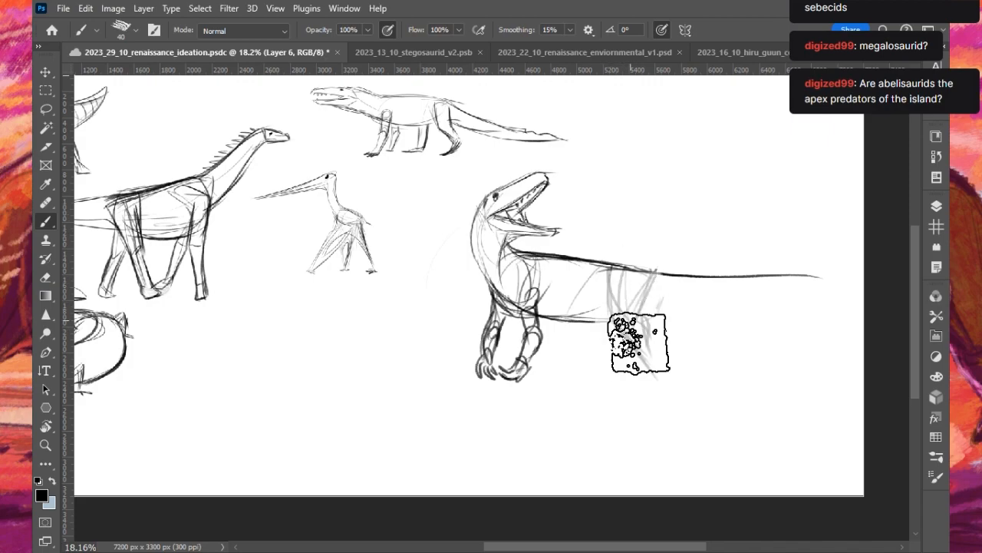
key(bracketleft)
key(bracketleft)
key(bracketleft)
mouse_move(605, 278)
mouse_down()
mouse_move(612, 314)
mouse_move(605, 280)
mouse_move(635, 336)
mouse_up()
mouse_move(655, 274)
mouse_down()
mouse_move(634, 335)
mouse_move(650, 348)
mouse_move(645, 370)
mouse_up()
- Draw the near hind leg's shin, narrow ankle and splayed three-toed foot
drag(622, 339, 656, 404)
drag(651, 359, 660, 402)
key(ctrl+z)
mouse_move(643, 325)
mouse_down()
mouse_move(662, 380)
mouse_move(657, 416)
mouse_up()
mouse_move(657, 418)
mouse_down()
mouse_move(634, 423)
mouse_move(661, 410)
mouse_move(642, 425)
mouse_move(661, 427)
mouse_move(654, 421)
mouse_move(631, 441)
mouse_move(672, 430)
mouse_up()
mouse_move(643, 376)
mouse_down()
mouse_move(657, 418)
mouse_move(646, 406)
mouse_move(658, 408)
mouse_up()
- Draw the theropod's raised far hind leg with a bent thigh and shin, and add the tail's long underside line
mouse_move(567, 324)
mouse_down()
mouse_move(601, 347)
mouse_move(561, 368)
mouse_move(563, 395)
mouse_move(575, 363)
mouse_move(581, 388)
mouse_up()
key(ctrl+z)
mouse_move(598, 350)
mouse_down()
mouse_move(577, 366)
mouse_move(582, 384)
mouse_move(603, 346)
mouse_move(573, 365)
mouse_up()
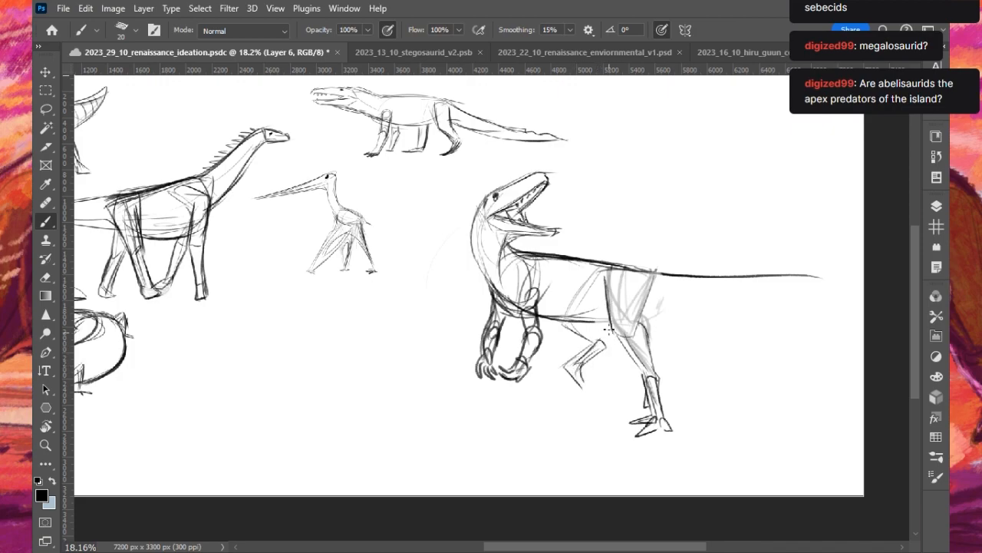
mouse_move(594, 317)
mouse_down()
mouse_move(607, 340)
mouse_move(624, 325)
mouse_up()
drag(658, 319, 832, 285)
- Scale the theropod sketch to 77.85% and place it just beside the long-beaked creature
click(46, 71)
drag(858, 168, 764, 200)
drag(582, 301, 546, 300)
drag(743, 215, 727, 226)
drag(491, 297, 459, 261)
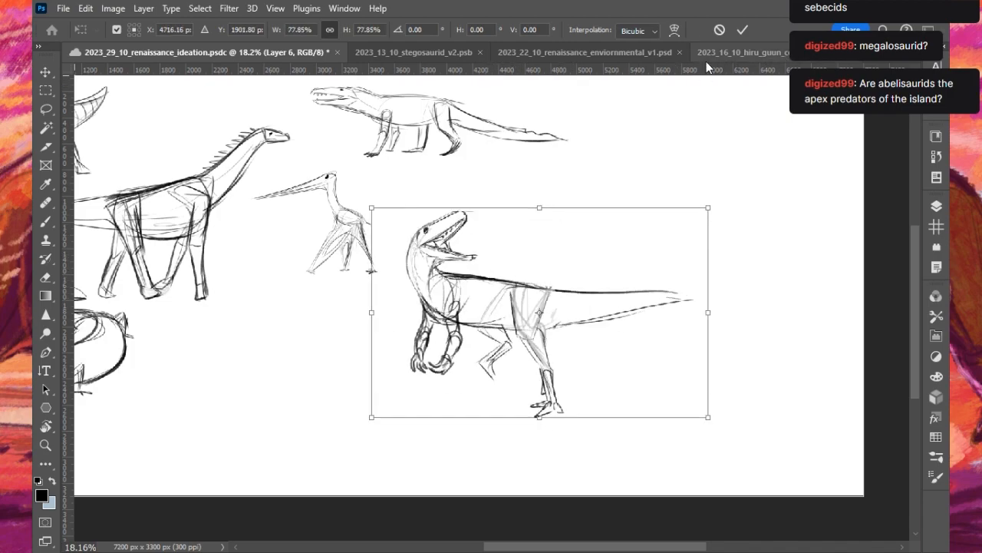
key(Return)
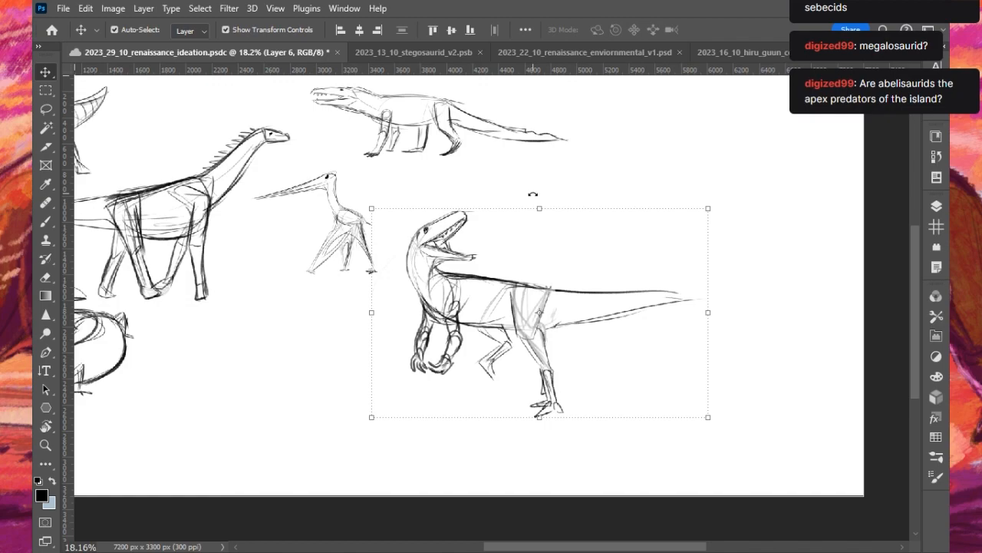
- Reduce the brush to 15 and restate the slanting flank line in front of the theropod's hip
key(b)
scroll(467, 366, up, 3)
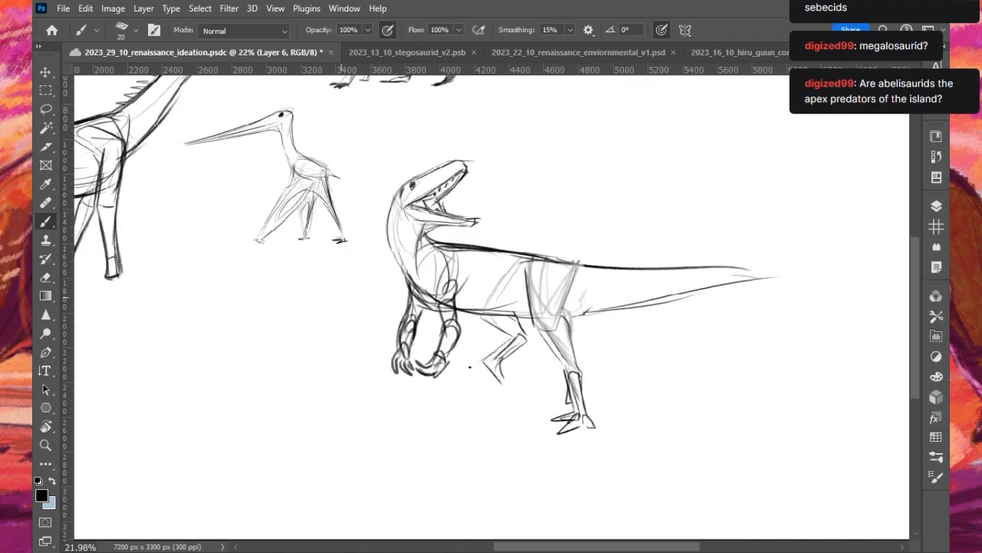
key([)
mouse_move(517, 270)
mouse_down()
mouse_move(483, 318)
mouse_move(487, 310)
mouse_up()
key(ctrl+z)
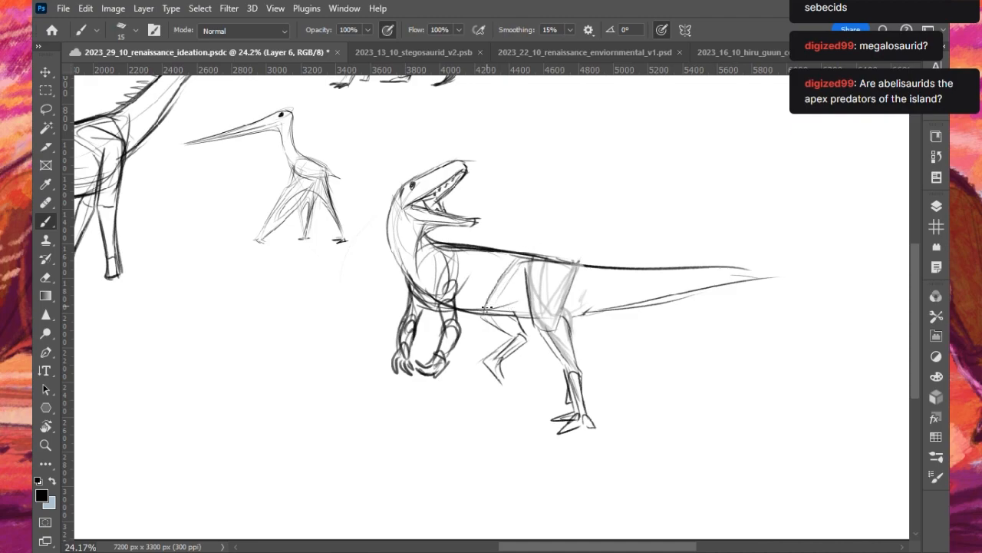
key(ctrl+z)
- Draw the raised far hind leg's ankle and dangling clawed foot
mouse_move(535, 284)
mouse_down()
mouse_move(500, 368)
mouse_move(531, 345)
mouse_move(492, 389)
mouse_move(490, 367)
mouse_move(496, 401)
mouse_move(490, 363)
mouse_move(501, 405)
mouse_up()
key(ctrl+z)
key(ctrl+z)
mouse_move(504, 364)
mouse_down()
mouse_move(497, 382)
mouse_move(507, 407)
mouse_up()
key(ctrl+z)
drag(507, 366, 499, 383)
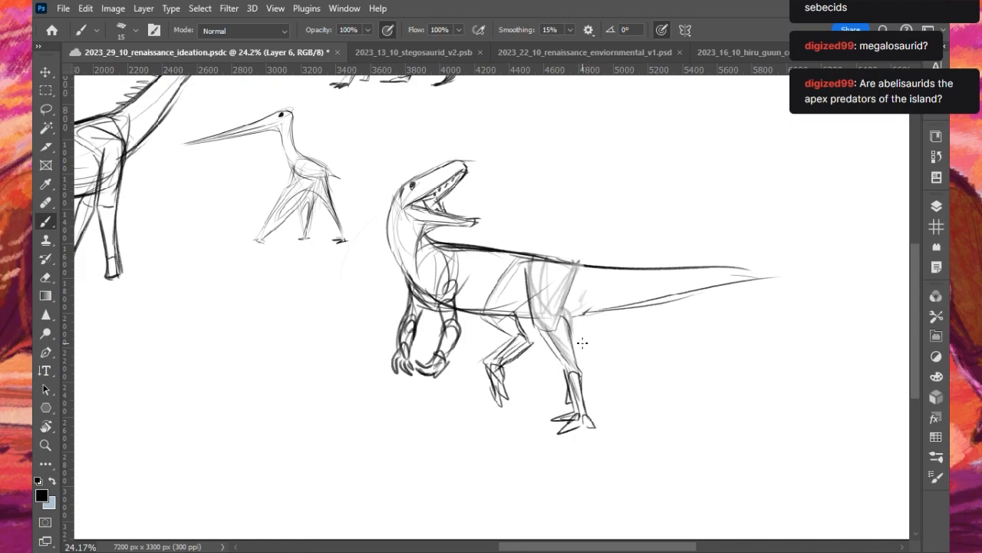
- Darken the near thigh's front and rear edges, carrying the rear line down into the shin
mouse_move(494, 316)
mouse_down()
mouse_move(561, 423)
mouse_move(716, 282)
mouse_move(501, 214)
mouse_move(415, 340)
mouse_up()
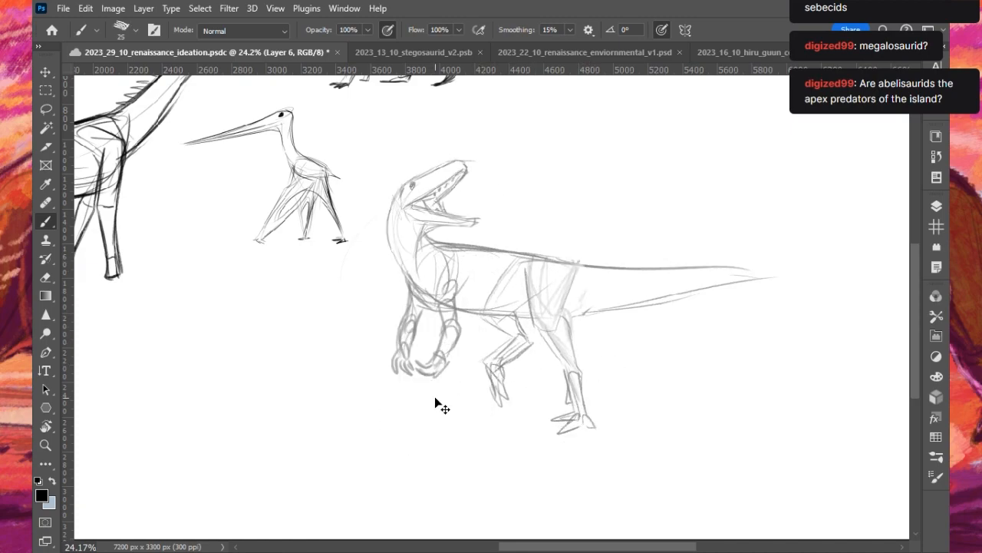
key(ctrl+z)
key(bracketleft)
key(bracketleft)
key(bracketleft)
drag(528, 269, 544, 334)
key(bracketright)
key(bracketright)
key(bracketright)
mouse_move(573, 269)
mouse_down()
mouse_move(568, 332)
mouse_move(578, 361)
mouse_up()
key(ctrl+z)
mouse_move(570, 324)
mouse_down()
mouse_move(581, 389)
mouse_move(561, 357)
mouse_move(573, 381)
mouse_up()
- Reinforce the near thigh's outline with heavier contour strokes and mark where it meets the belly
drag(566, 312, 571, 338)
key(ctrl+z)
drag(571, 289, 562, 319)
mouse_move(525, 270)
mouse_down()
mouse_move(528, 298)
mouse_move(554, 342)
mouse_up()
mouse_move(573, 274)
mouse_down()
mouse_move(558, 331)
mouse_move(573, 337)
mouse_up()
drag(570, 304, 569, 322)
drag(519, 305, 538, 324)
- Extend the theropod's tail with upper and lower lines curving down to a pointed tip
mouse_move(677, 292)
mouse_down()
mouse_move(749, 278)
mouse_move(842, 292)
mouse_up()
drag(722, 270, 853, 299)
key(ctrl+z)
drag(750, 275, 858, 297)
key(ctrl+z)
key(ctrl+z)
mouse_move(735, 279)
mouse_down()
mouse_move(858, 296)
mouse_move(861, 307)
mouse_up()
key(ctrl+z)
- Reinforce the belly line and clear away the old forearms and hands below the elbows
drag(456, 310, 530, 317)
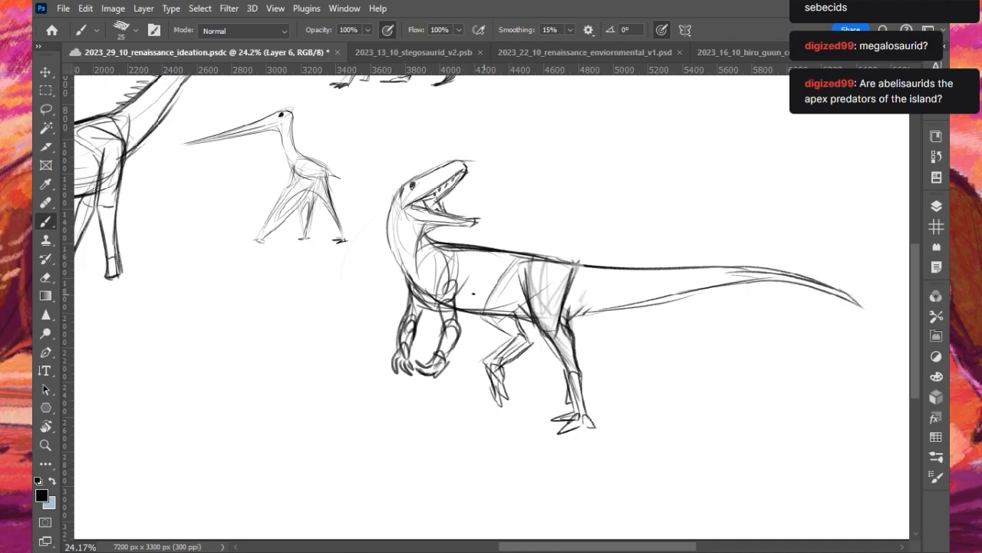
mouse_move(448, 270)
mouse_down()
mouse_move(437, 296)
mouse_move(450, 296)
mouse_up()
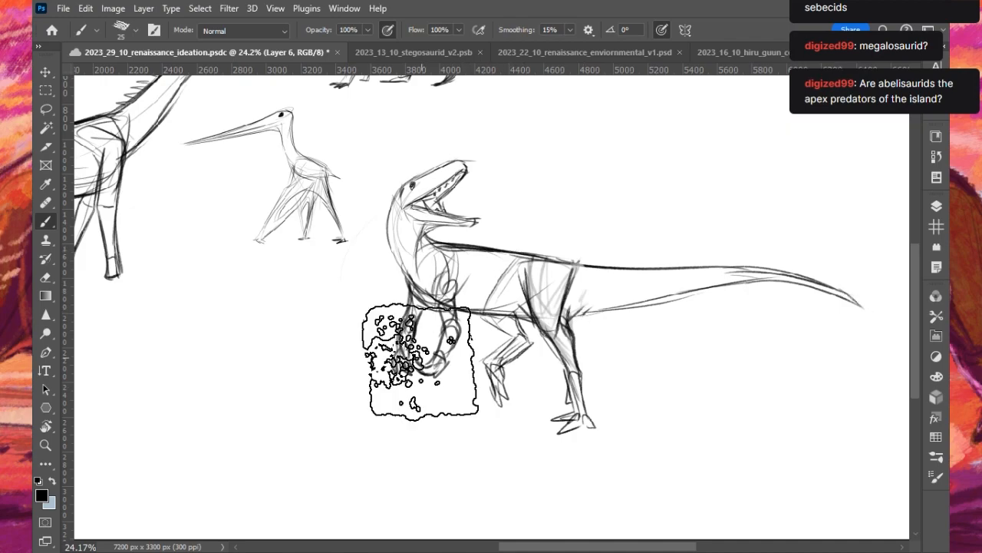
key(ctrl+z)
key(ctrl+z)
key(ctrl+z)
key(ctrl+z)
key(ctrl+z)
key(ctrl+z)
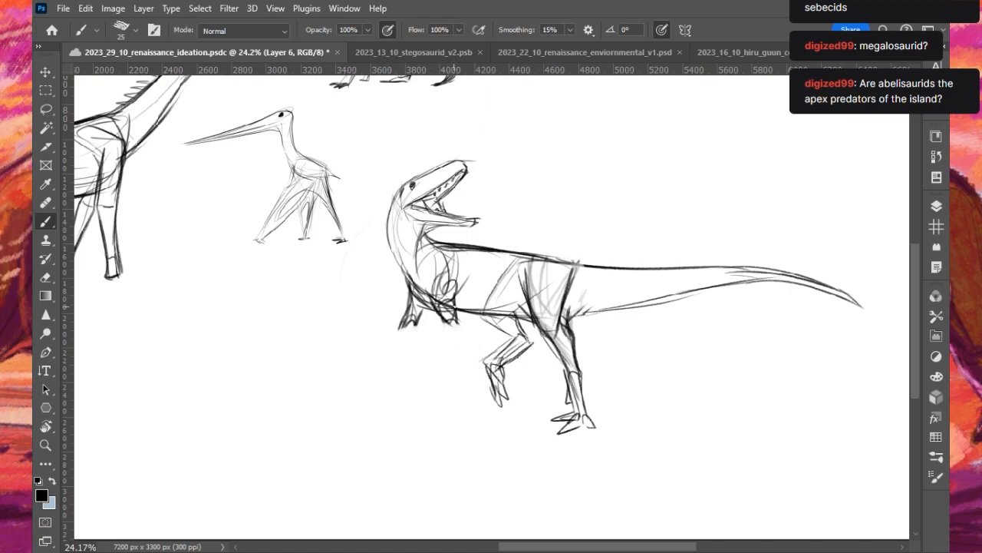
- Redraw both forearms hanging down from the elbows and finish them with short clawed hands
mouse_move(451, 317)
mouse_down()
mouse_move(454, 338)
mouse_move(443, 350)
mouse_move(454, 350)
mouse_move(422, 364)
mouse_move(448, 365)
mouse_up()
mouse_move(408, 319)
mouse_down()
mouse_move(406, 353)
mouse_move(391, 362)
mouse_move(400, 369)
mouse_up()
key(ctrl+z)
mouse_move(395, 358)
mouse_down()
mouse_move(401, 367)
mouse_move(392, 363)
mouse_up()
key(ctrl+z)
key(ctrl+z)
drag(393, 363, 419, 364)
drag(416, 326, 407, 354)
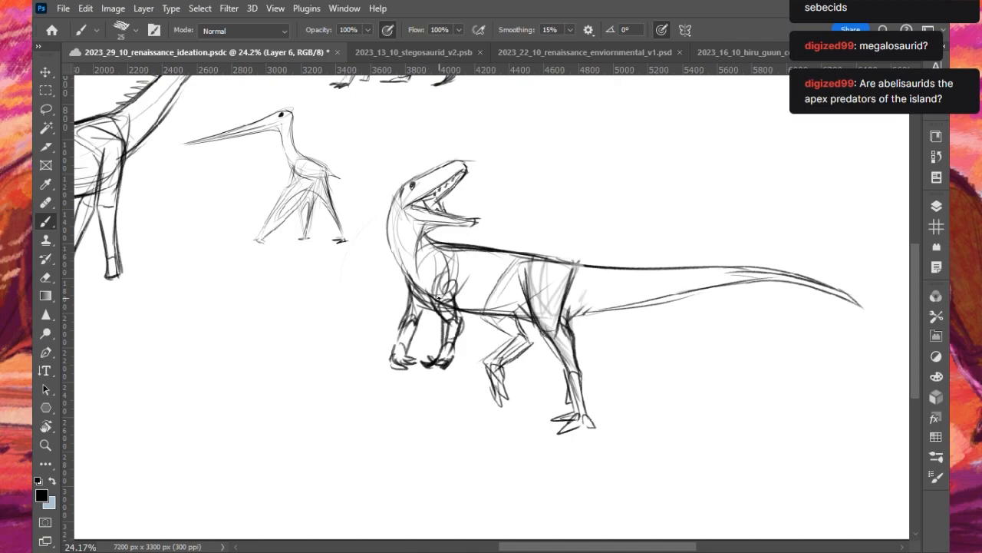
- Scale the theropod sketch to 88.68%, place it below and beside the crocodile-like creature, and deselect it
scroll(439, 298, down, 4)
scroll(224, 129, up, 2)
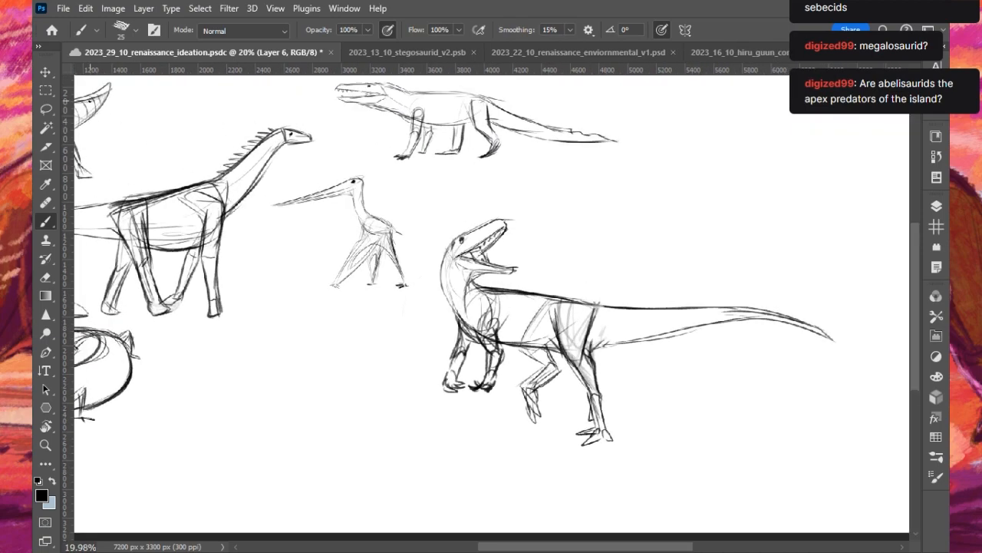
click(46, 72)
scroll(495, 290, down, 2)
drag(502, 298, 500, 319)
drag(416, 251, 457, 270)
drag(486, 324, 485, 240)
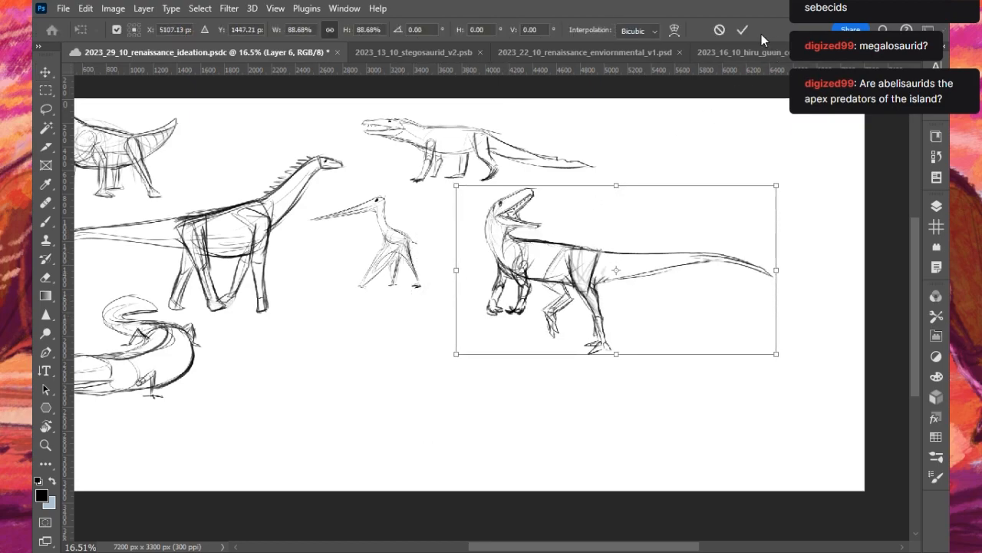
click(742, 30)
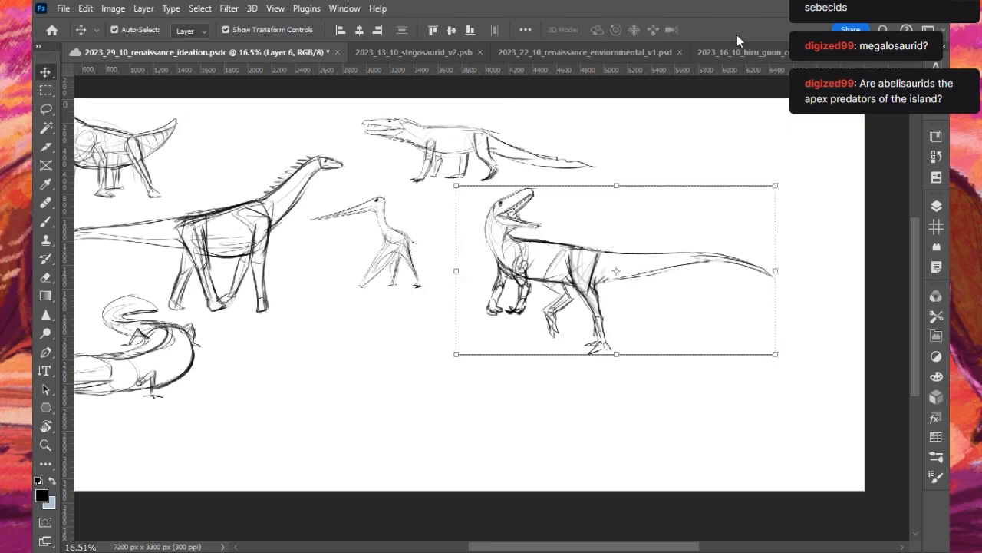
click(518, 392)
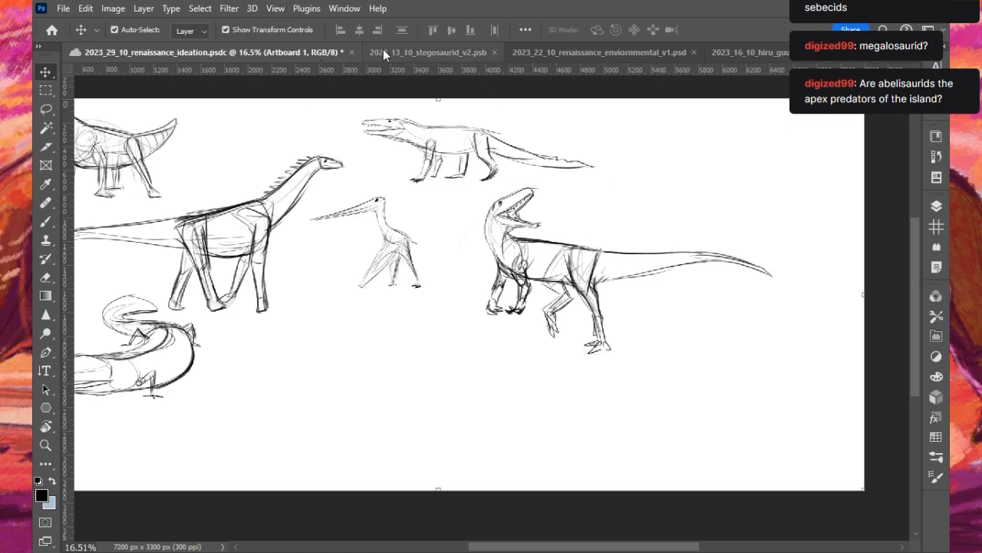
- Switch to the partly coloured theropod painting and examine its head, skull studies, body sketch and human scale figure
click(52, 29)
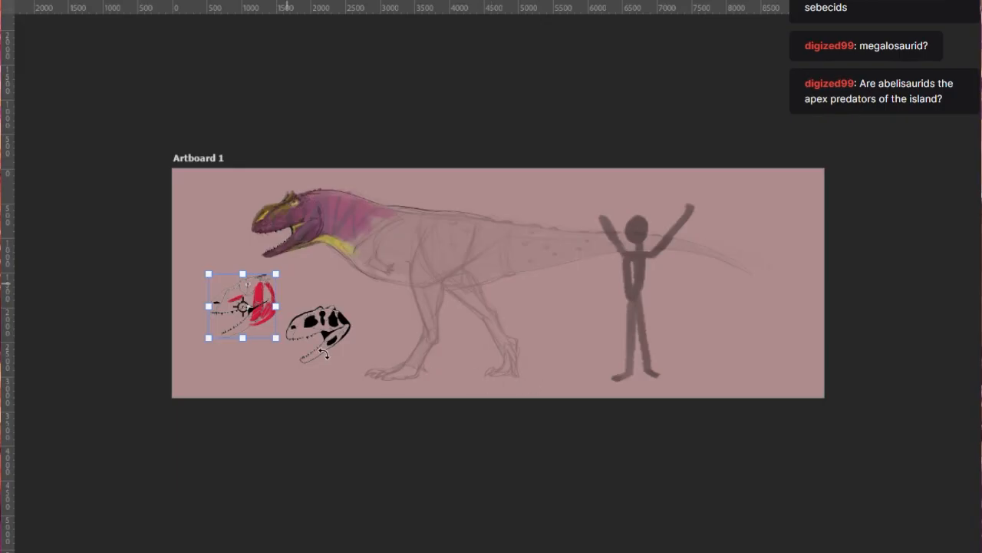
scroll(324, 354, up, 5)
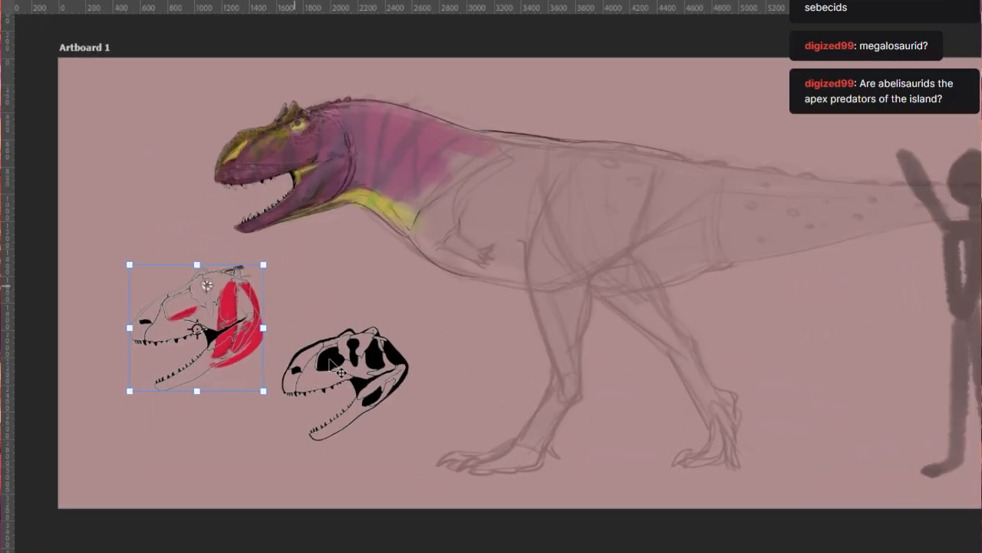
key(b)
scroll(346, 235, up, 5)
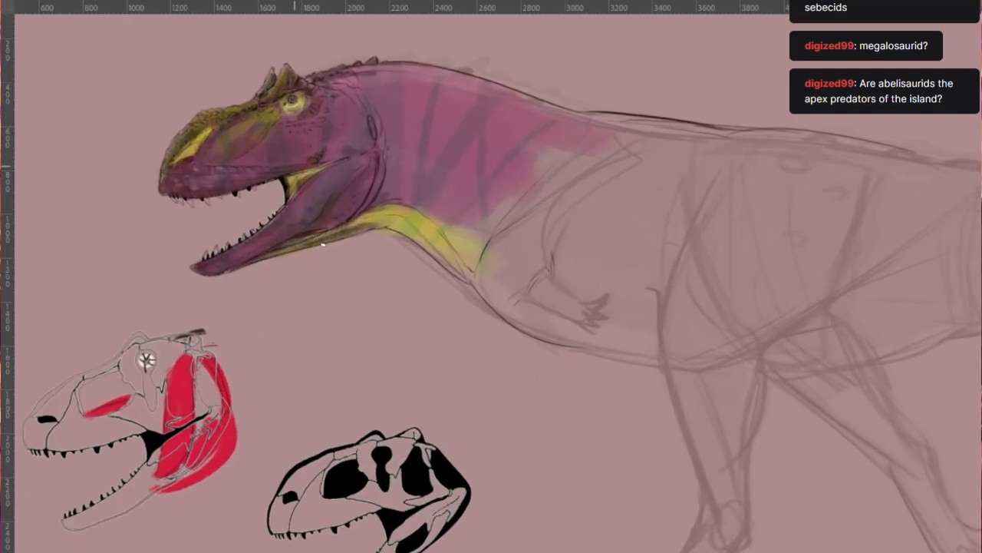
scroll(309, 262, down, 1)
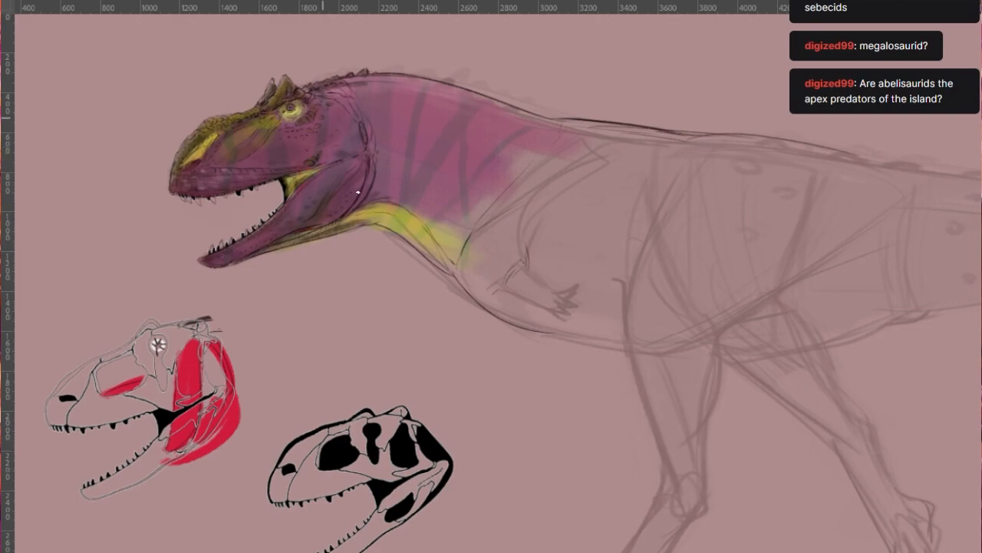
scroll(344, 322, down, 3)
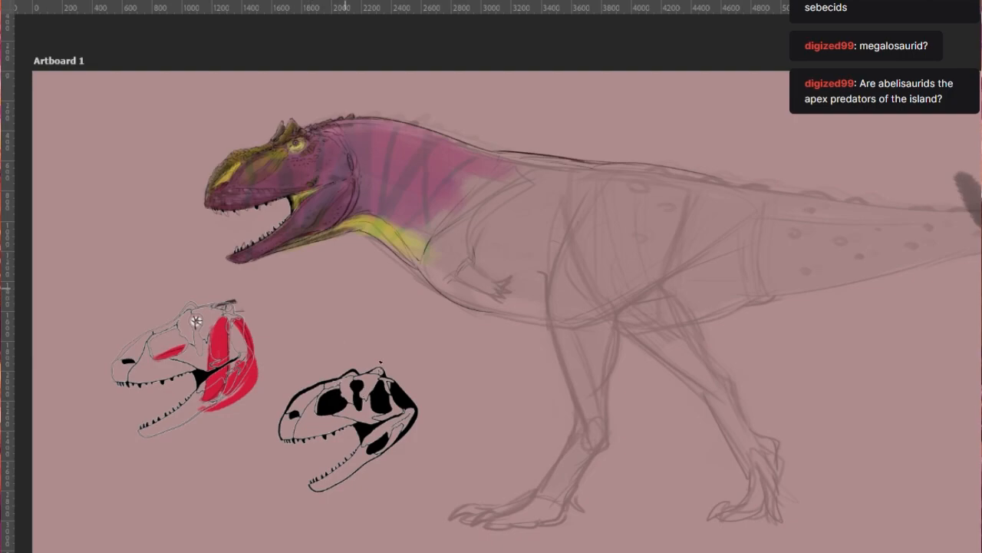
scroll(435, 249, down, 1)
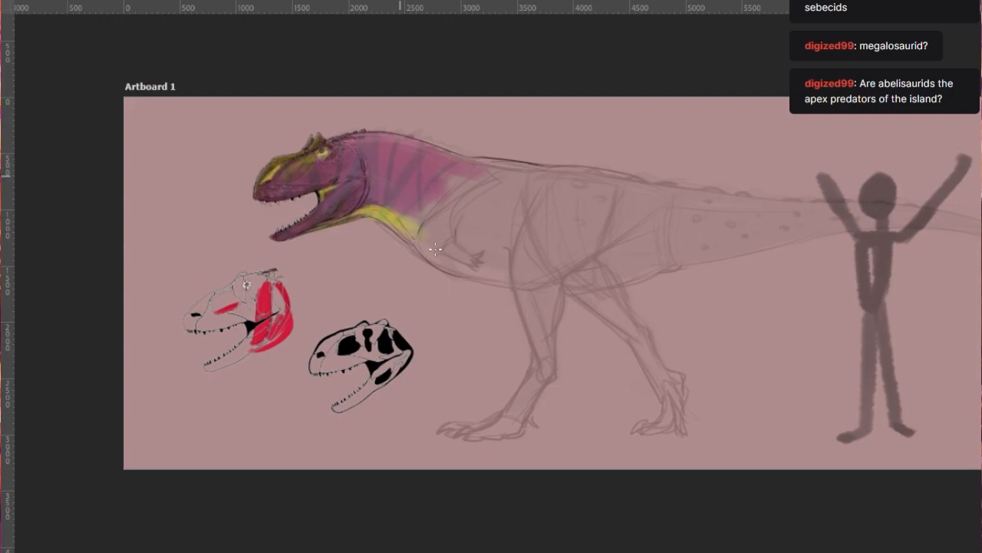
scroll(799, 342, up, 1)
mouse_move(640, 552)
mouse_down()
mouse_move(687, 552)
mouse_move(647, 552)
mouse_up()
scroll(524, 86, up, 2)
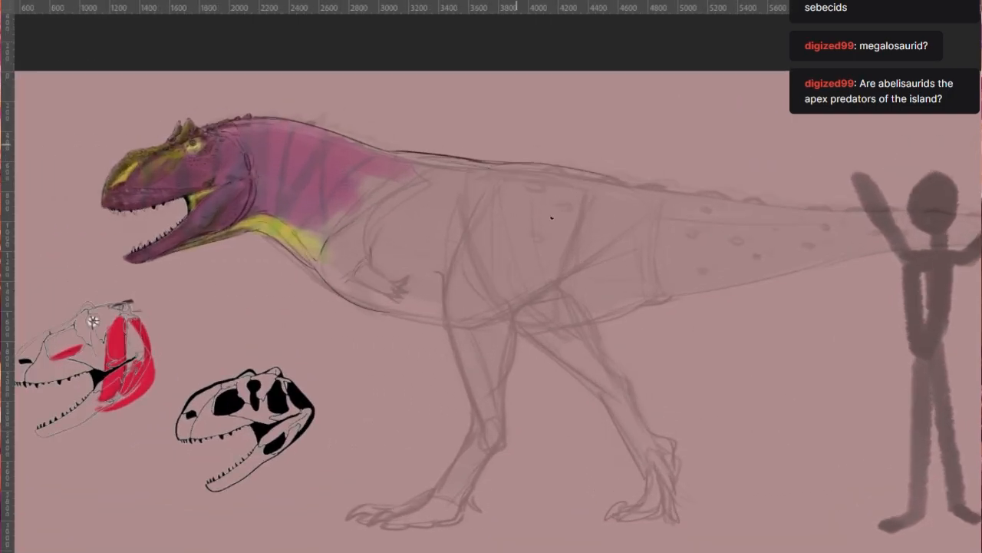
scroll(587, 181, down, 1)
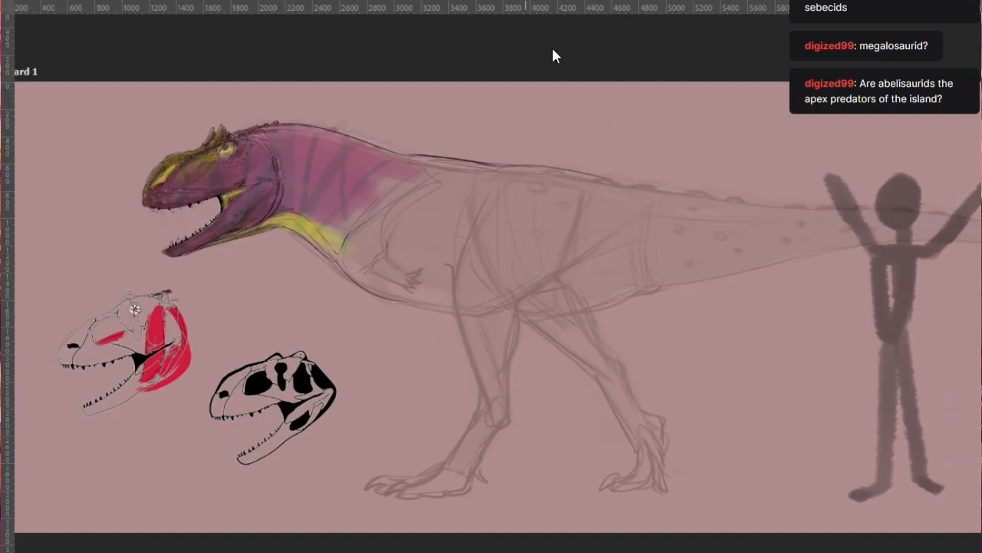
drag(634, 552, 532, 540)
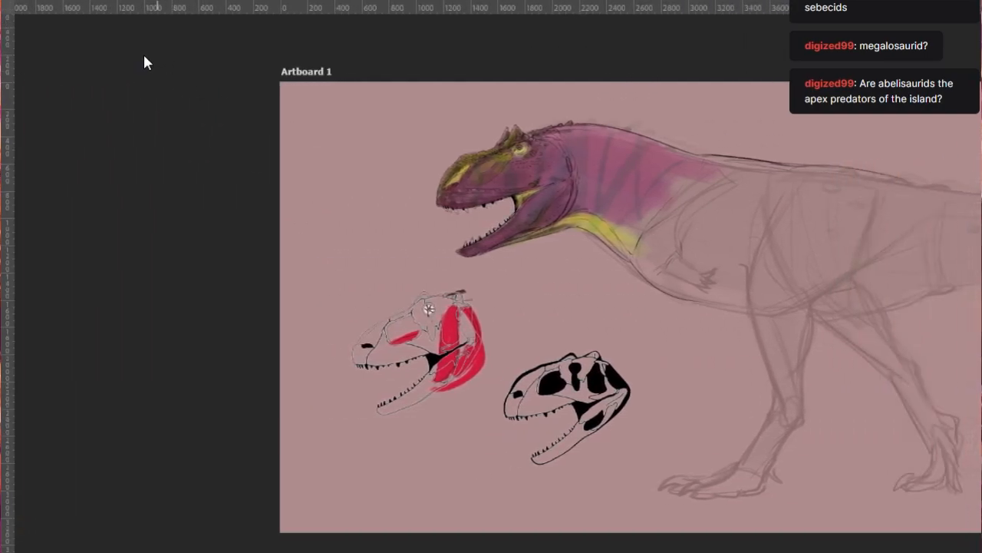
- Switch to the painting of the yellow-and-brown, long-necked stegosaur with its anatomy references
click(143, 1)
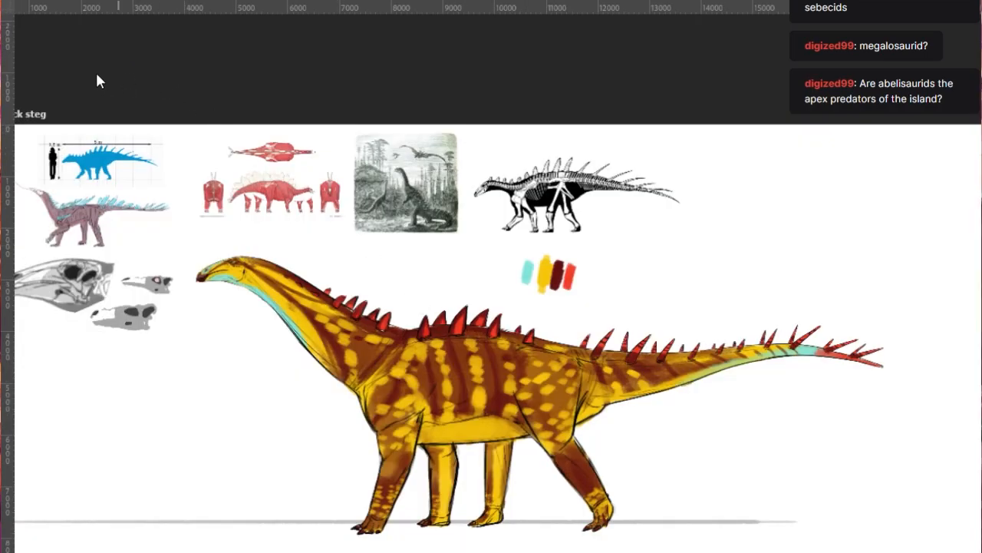
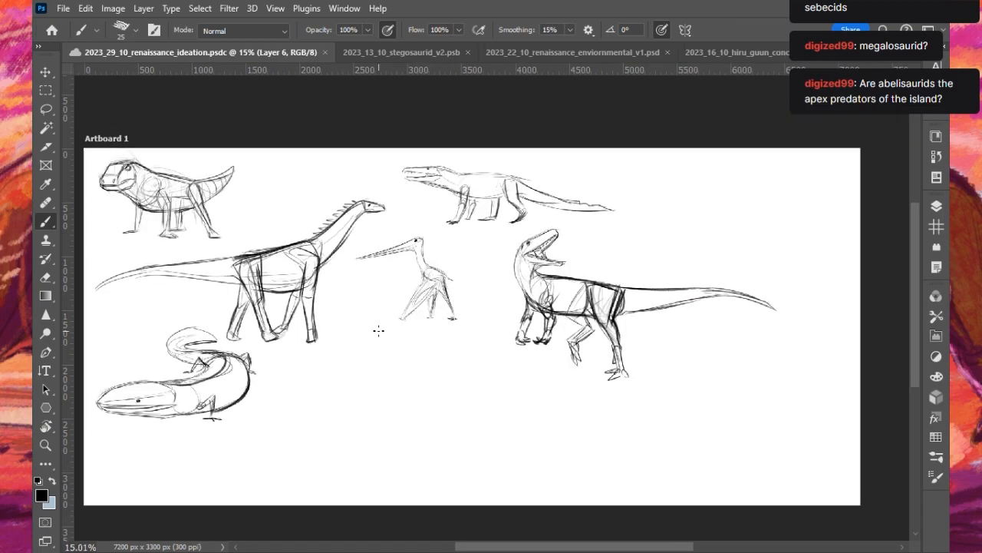
- Switch to the reddish-brown beaked dinosaur study and examine its body sketch, skull and two skeleton references
click(806, 55)
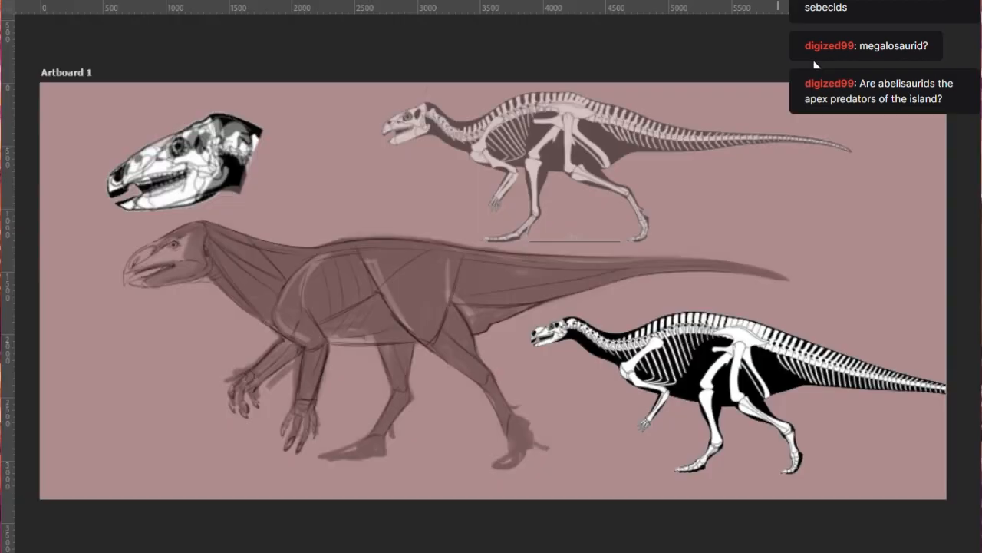
scroll(509, 299, up, 3)
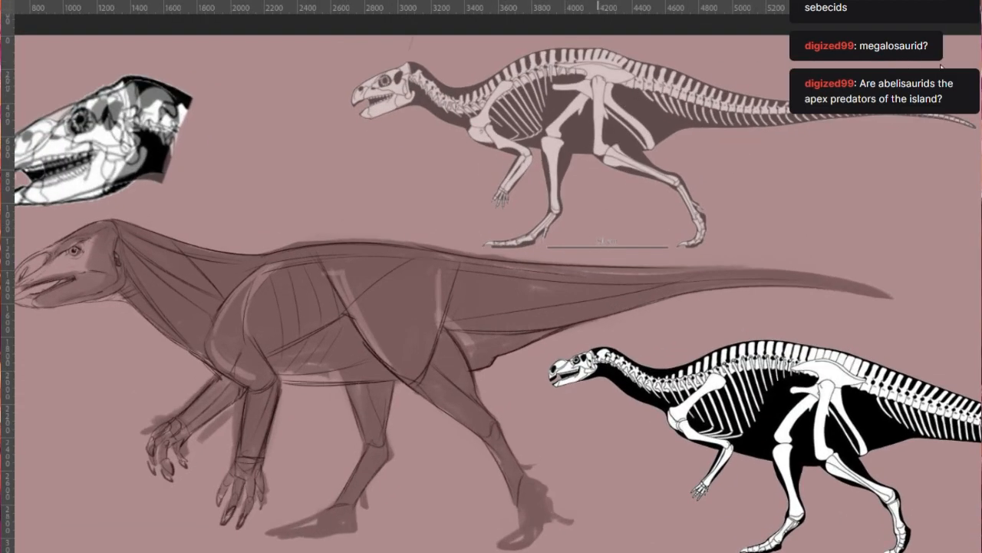
click(815, 57)
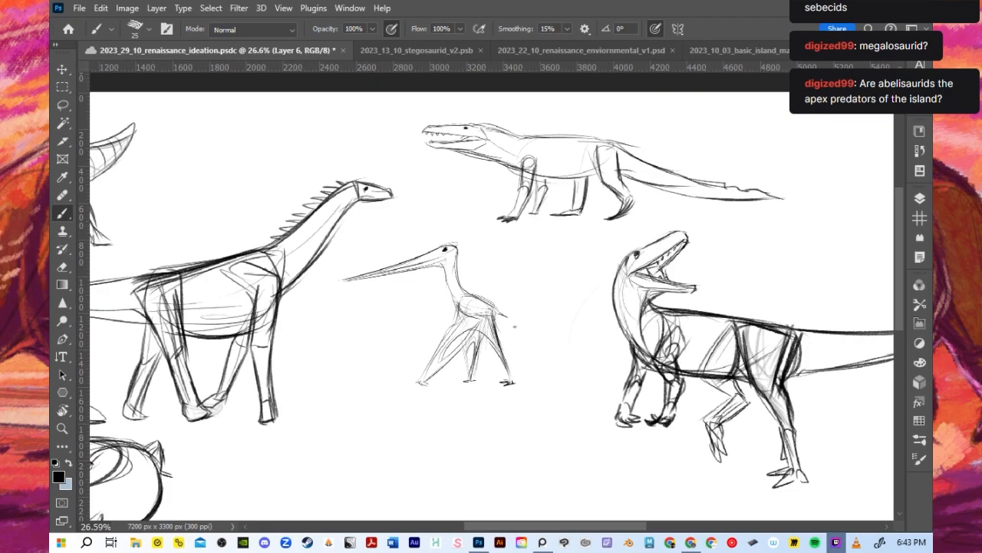
- Examine the six creature sketches together on the renaissance ideation artboard
scroll(480, 376, down, 4)
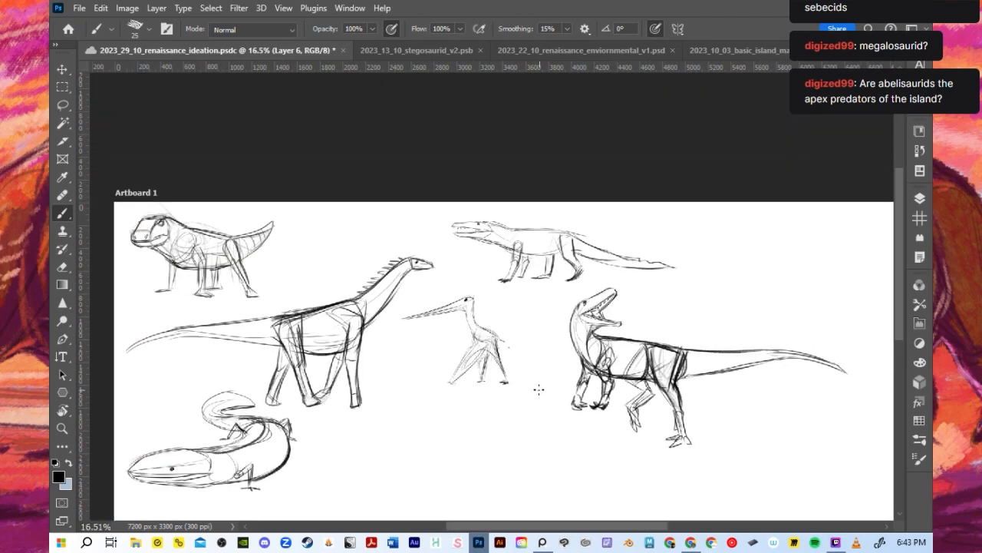
scroll(433, 427, up, 1)
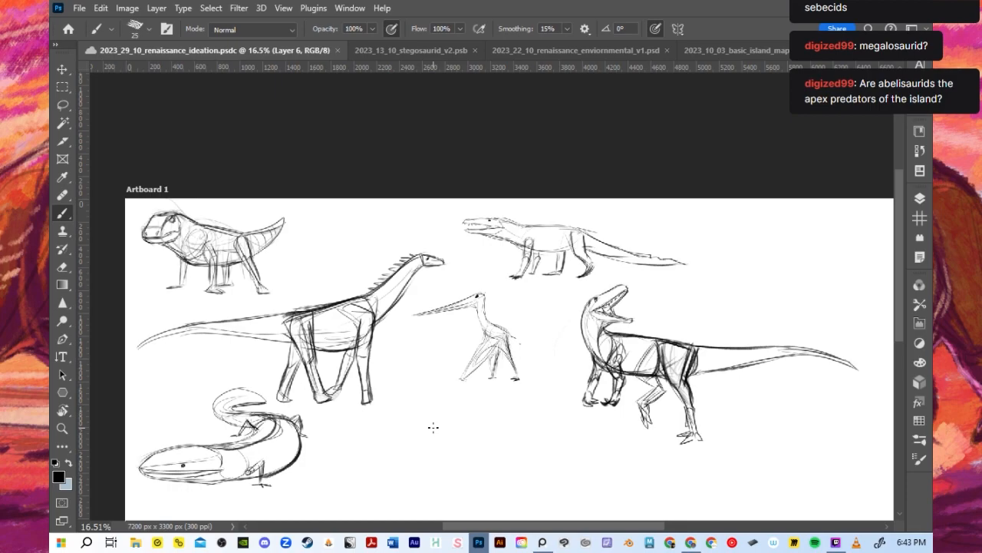
scroll(433, 428, up, 1)
scroll(485, 394, up, 2)
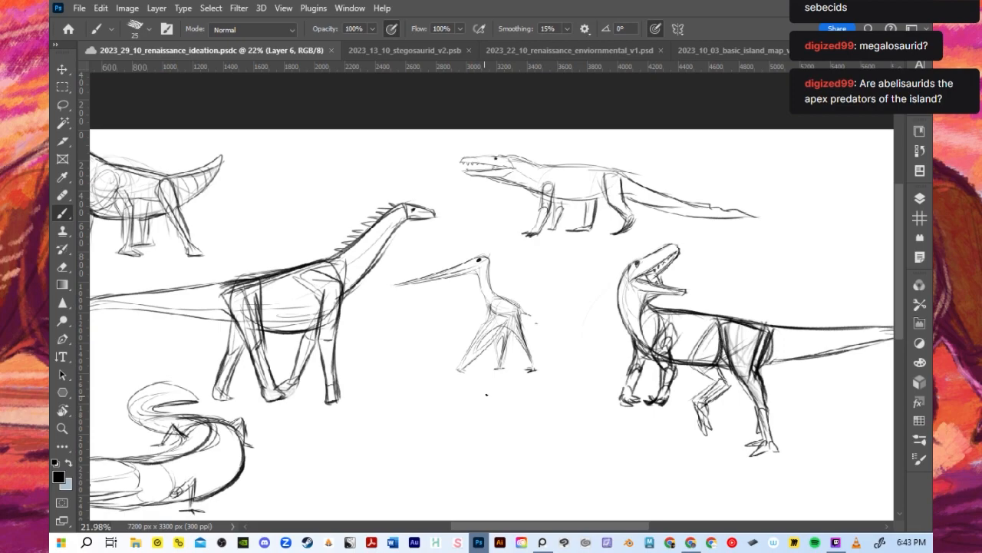
scroll(486, 289, down, 3)
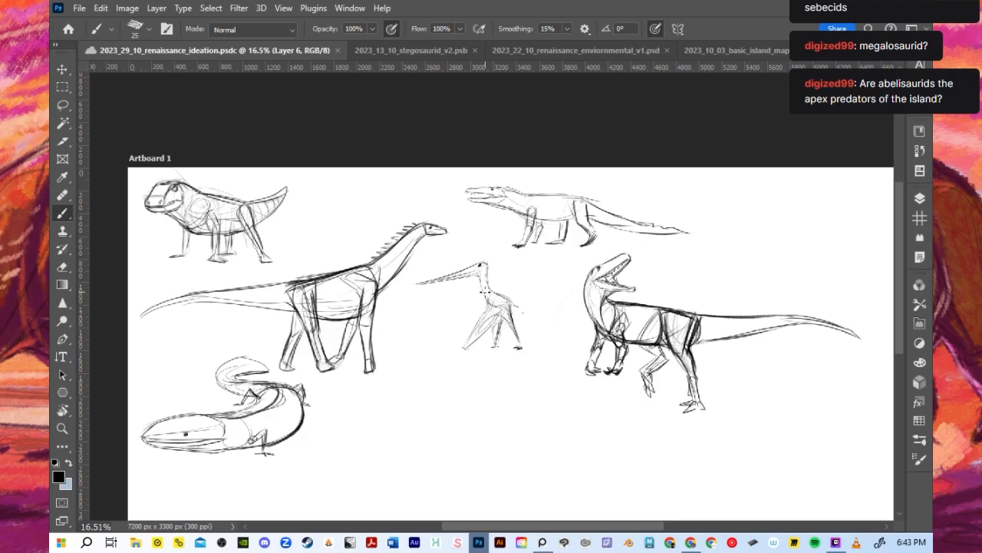
scroll(482, 292, down, 1)
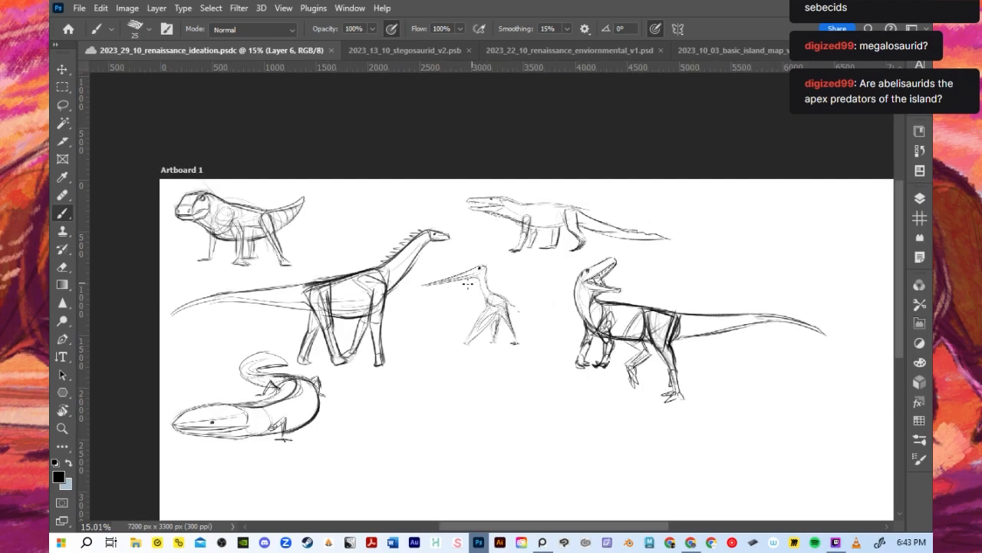
scroll(464, 284, up, 1)
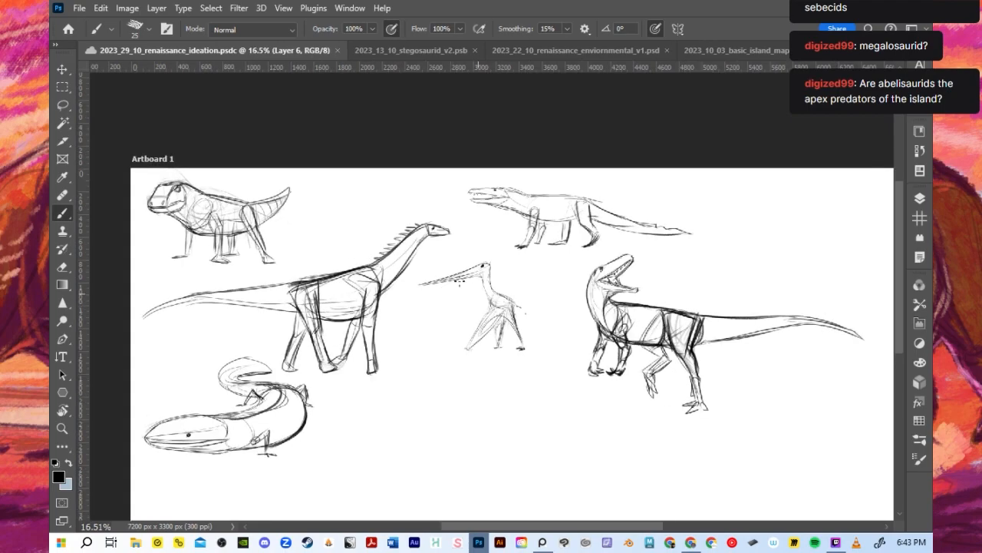
scroll(461, 284, up, 1)
scroll(472, 292, down, 2)
- Hide Layers 6, 5 and 4 one after another to check which creature sketch each one holds
click(919, 202)
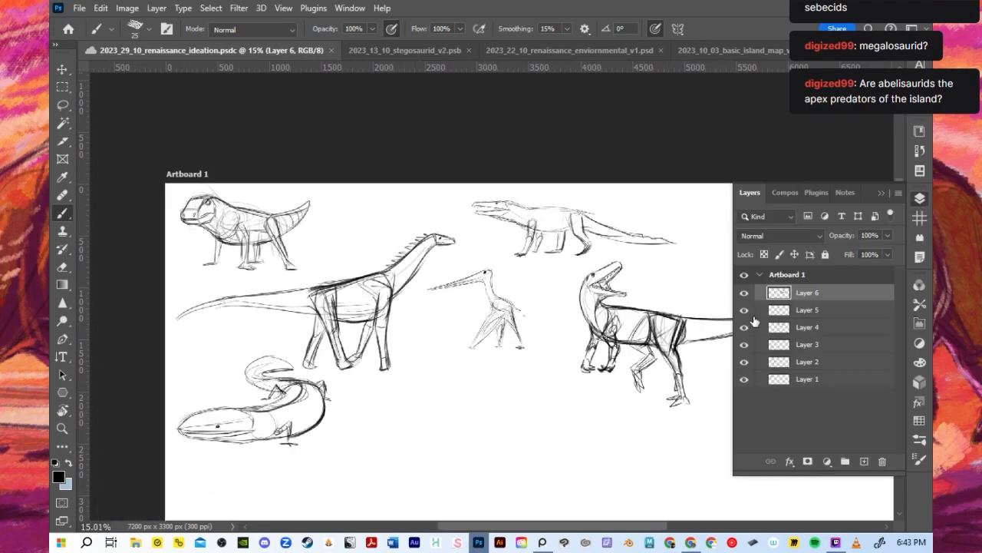
click(744, 294)
click(744, 293)
click(744, 295)
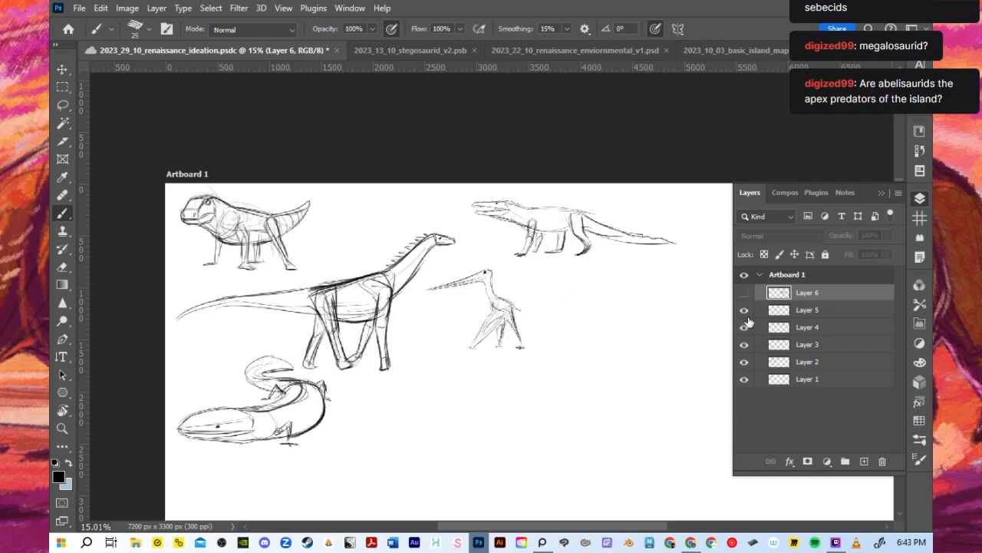
click(749, 316)
click(745, 314)
click(742, 325)
click(744, 344)
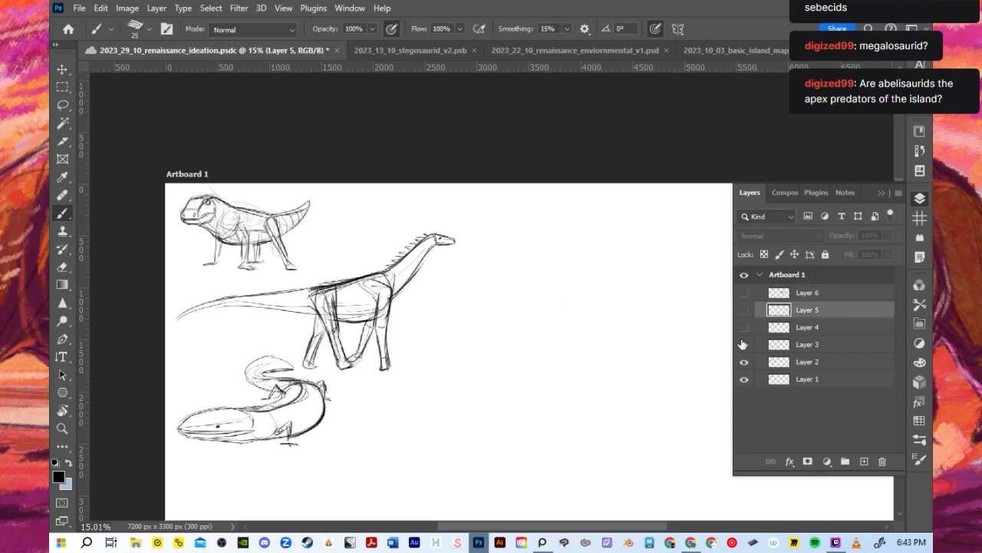
- Toggle Layers 3, 2 and 1 off and show only Layer 4 to isolate the crocodile-like creature
click(744, 361)
click(744, 344)
click(744, 361)
click(744, 379)
click(744, 361)
click(743, 343)
click(744, 327)
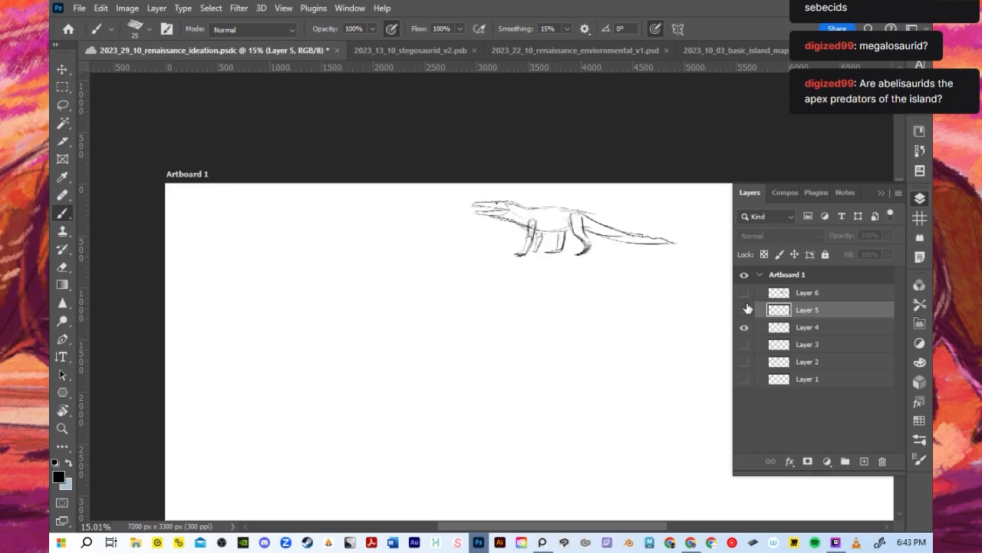
- Show Layers 5, 6, 3, 2 and 1 again alongside Layer 4
click(743, 309)
click(743, 292)
click(744, 344)
click(744, 362)
click(743, 379)
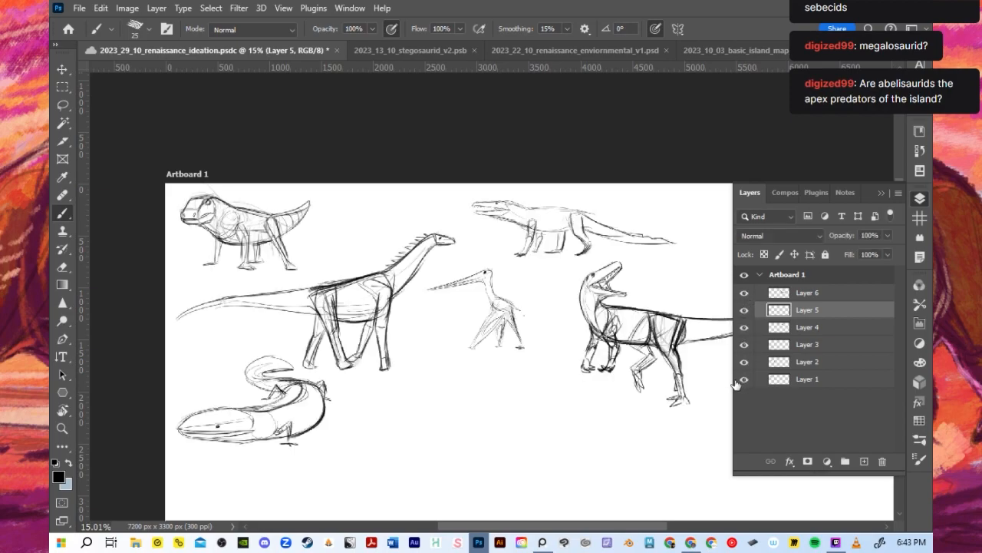
- Compare the six creature sketches, including a closer look at the pterosaur and the open-mouthed theropod
scroll(489, 322, down, 2)
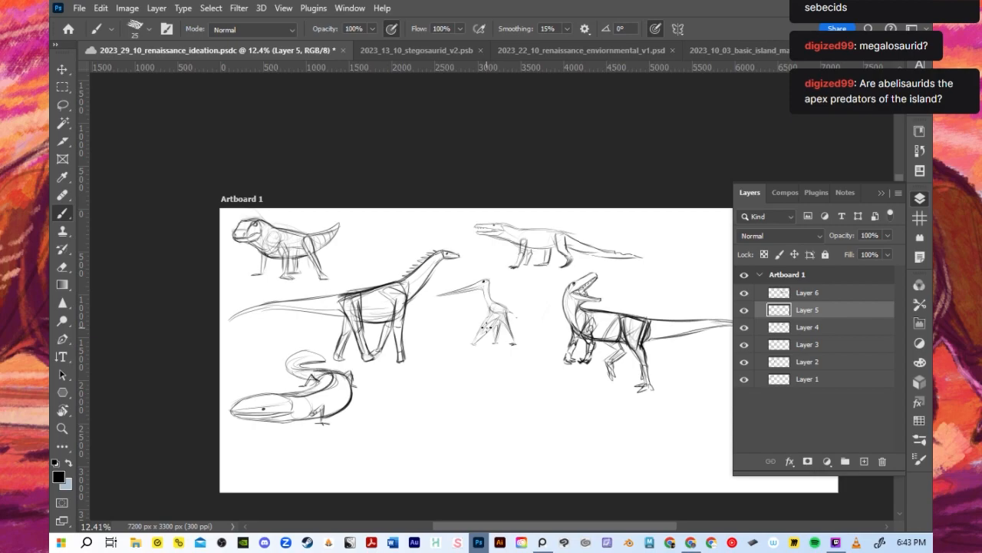
scroll(485, 326, up, 1)
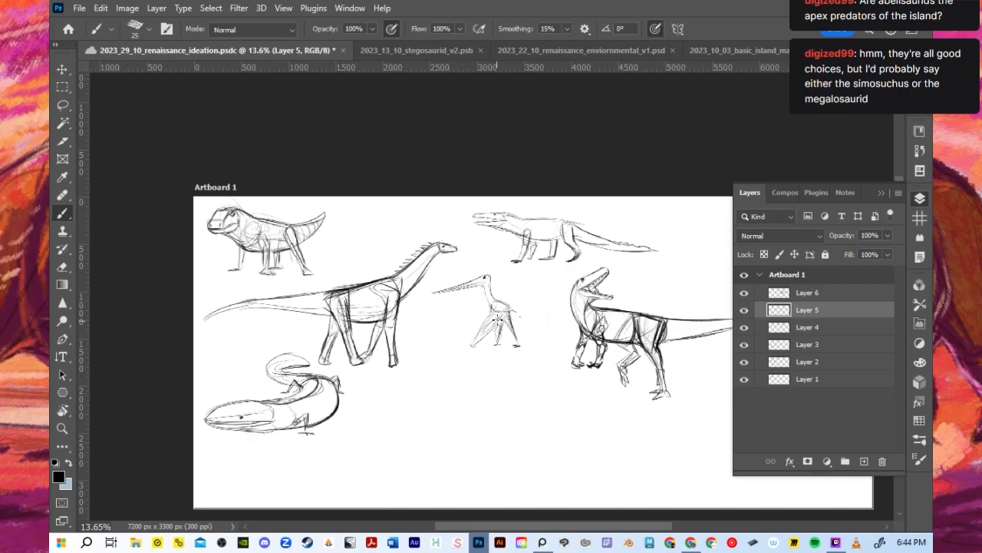
scroll(495, 317, up, 2)
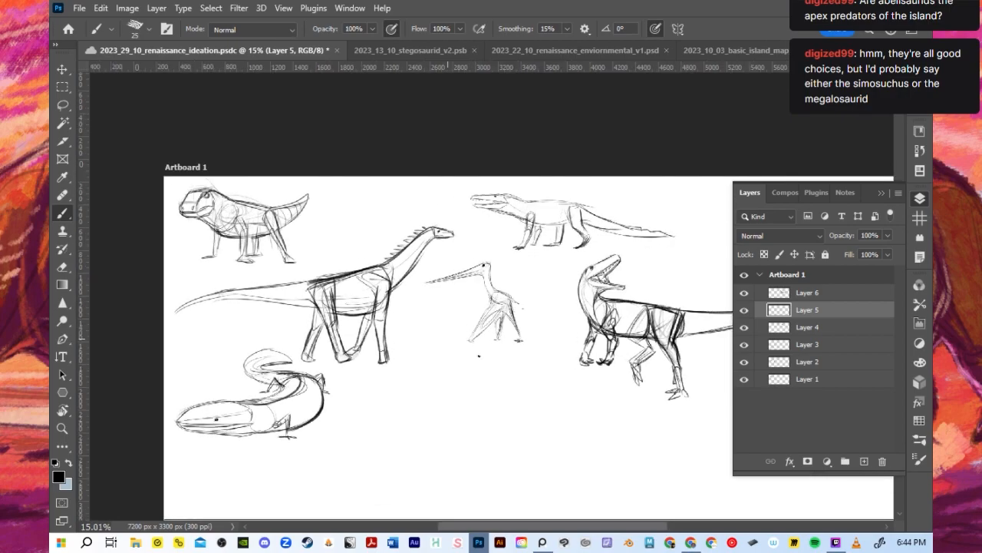
scroll(479, 355, up, 1)
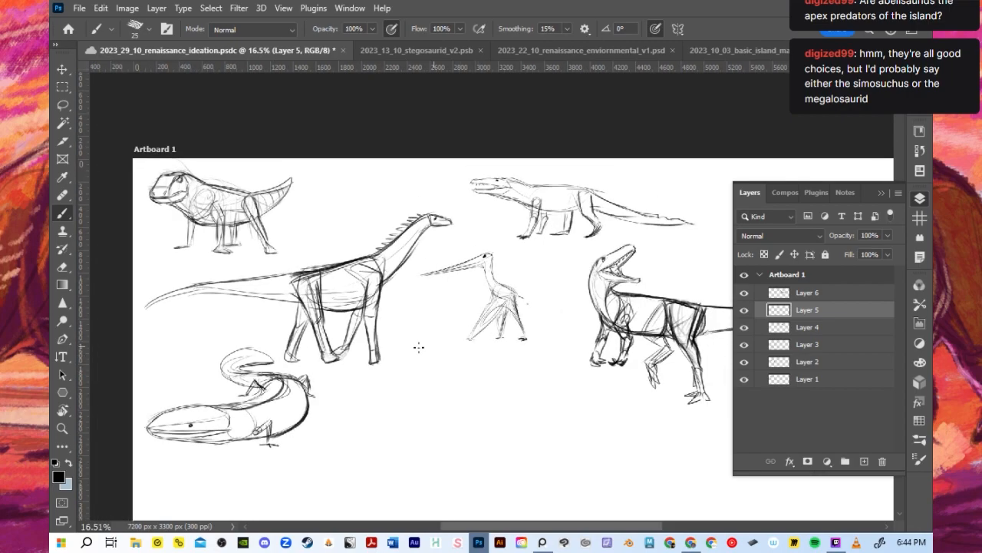
scroll(412, 376, down, 2)
scroll(688, 396, up, 4)
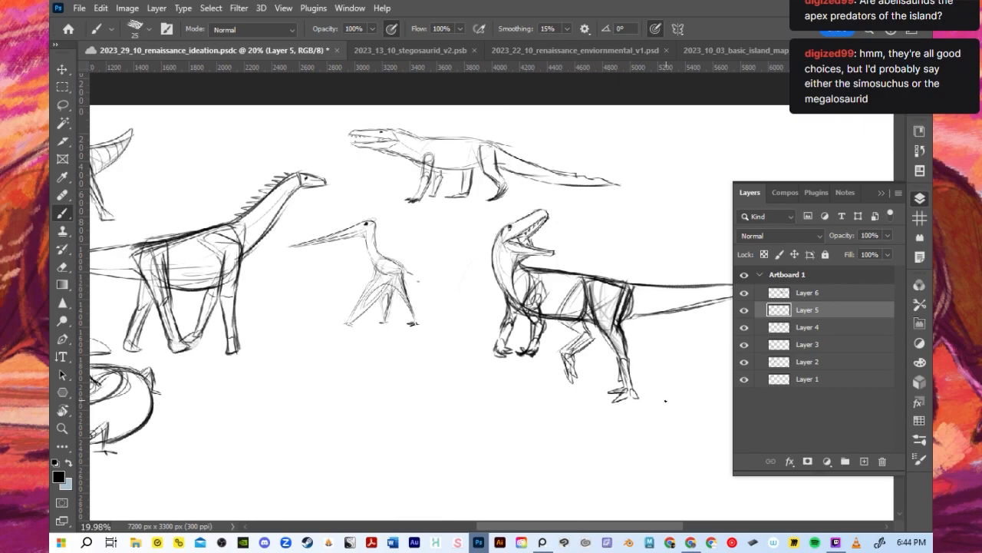
scroll(643, 399, down, 2)
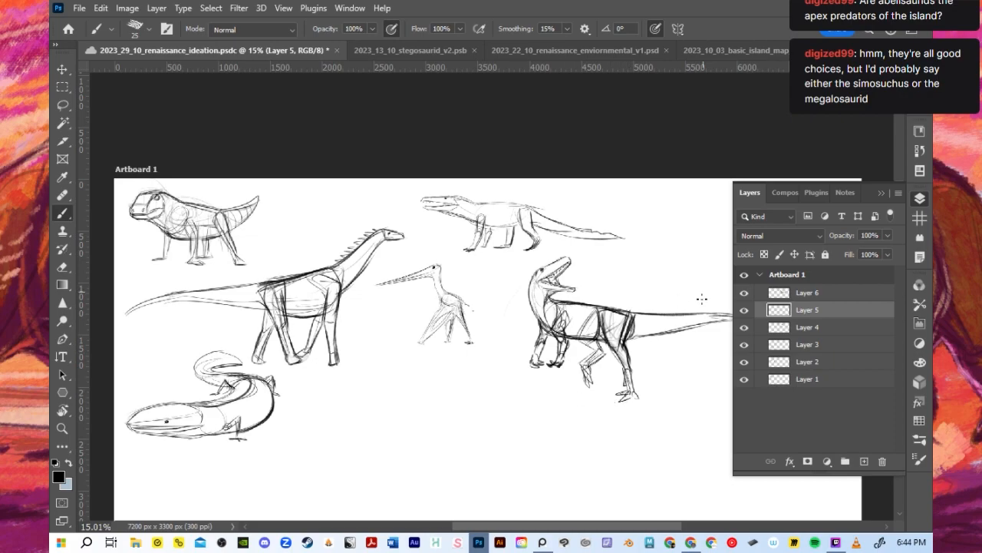
- Hide Layers 2, 3, 4 and 5, keeping only the stocky quadruped and the open-mouthed theropod shown
click(744, 294)
click(744, 292)
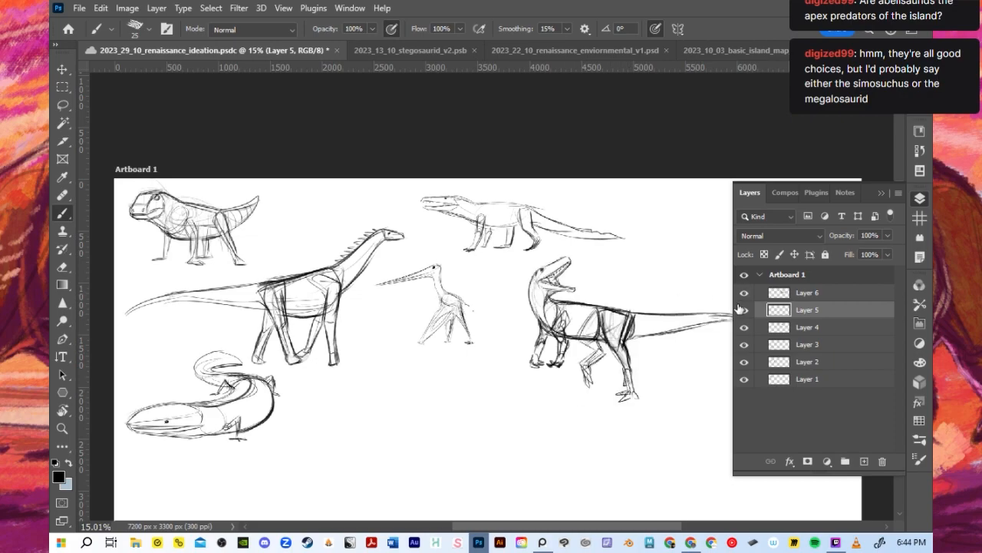
click(743, 362)
click(744, 345)
click(743, 327)
click(744, 327)
click(743, 310)
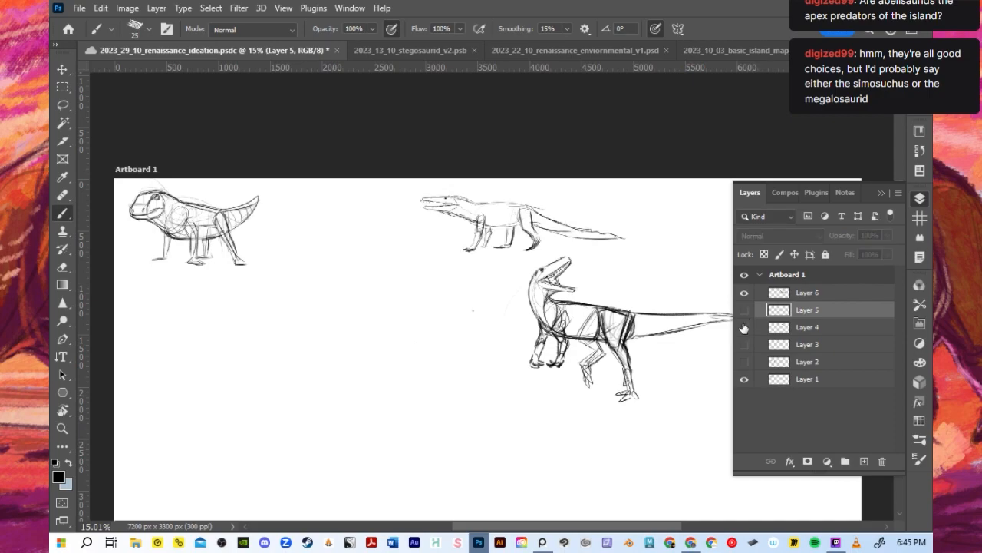
click(744, 327)
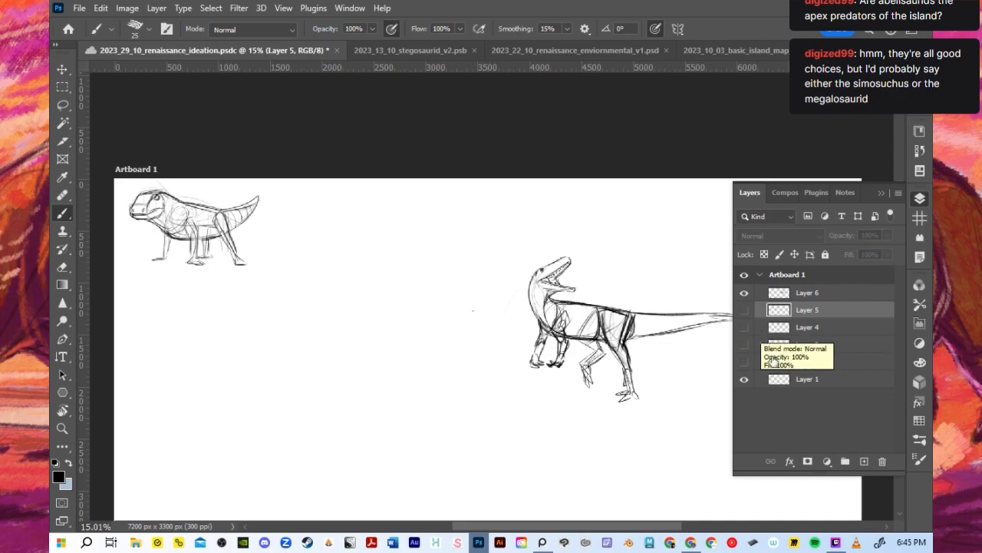
- Reorder Layer 1 to sit directly below Layer 6 and duplicate Artboard 1 with its layers
drag(784, 382, 788, 311)
drag(562, 526, 576, 527)
drag(822, 284, 858, 456)
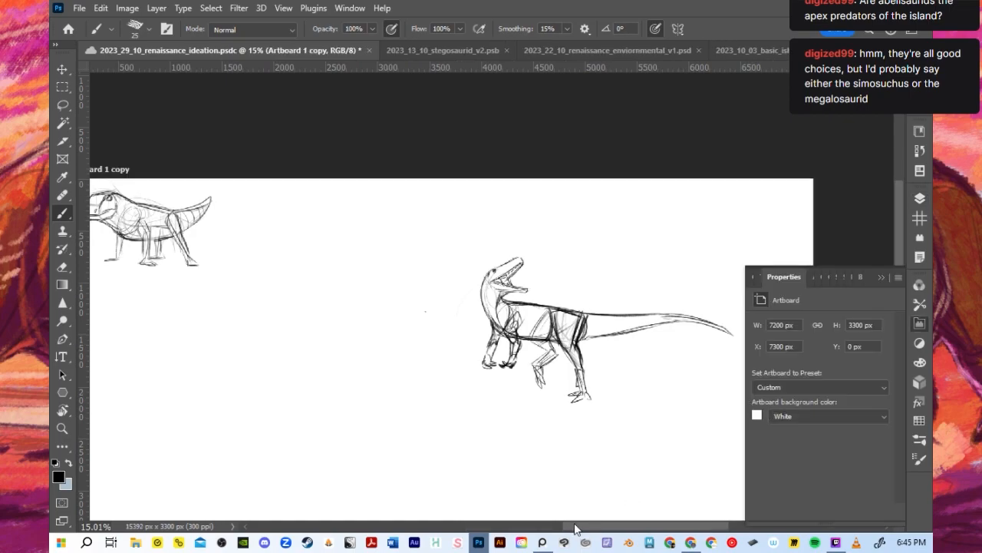
mouse_move(581, 528)
mouse_down()
mouse_move(525, 528)
mouse_move(587, 527)
mouse_up()
- In the copied artboard, check what Layers 6 and 1 contain, select Layer 1, and hide Layer 6
click(918, 198)
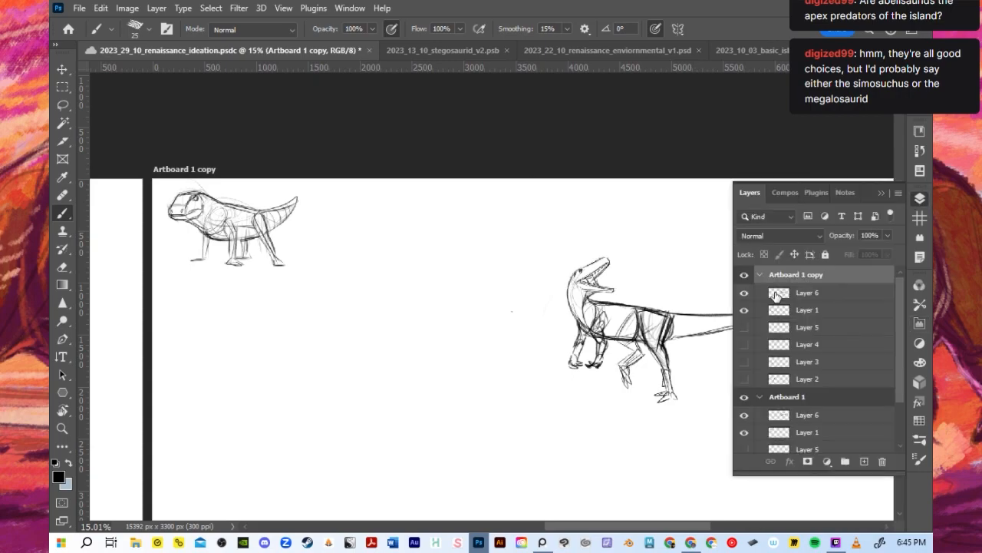
click(791, 310)
click(744, 293)
click(744, 294)
click(744, 310)
click(746, 312)
click(744, 292)
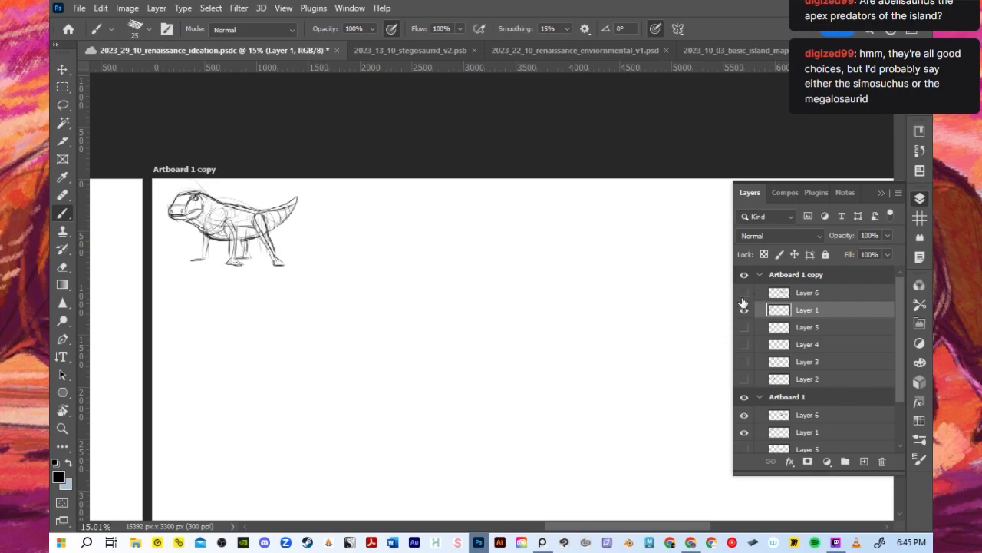
- Place Layer 6 below Layer 1 in the copied artboard and delete its hidden Layers 6, 5, 4, 3 and 2
drag(798, 293, 800, 318)
shift+click(800, 380)
click(882, 462)
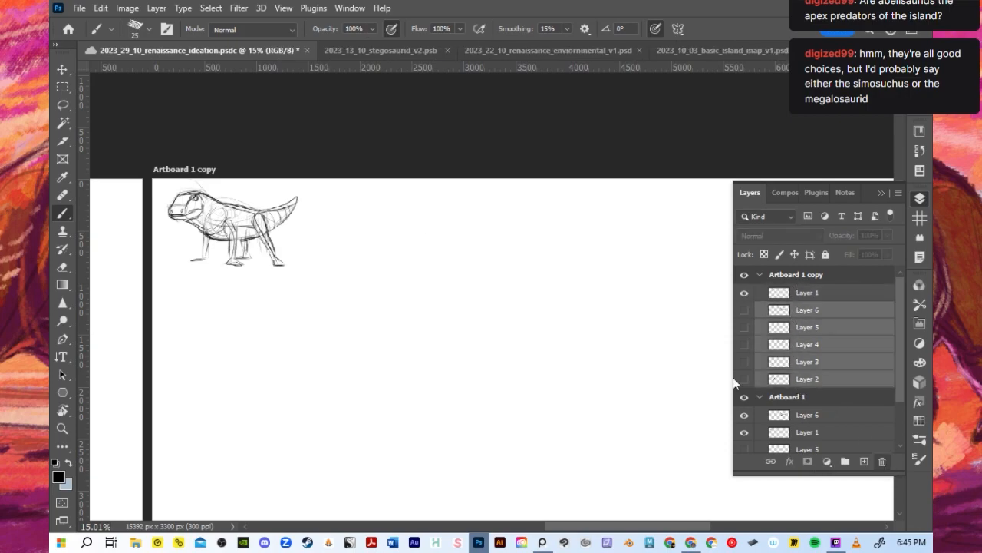
click(426, 210)
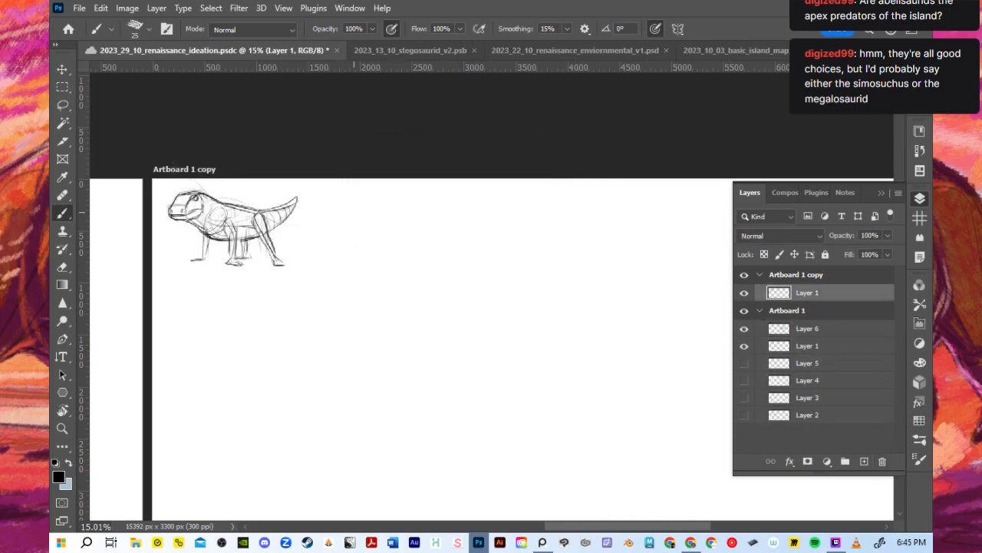
- Enlarge the stocky quadruped sketch proportionally, shift it slightly inward from the copied artboard's corner, and return to the Brush tool
click(63, 69)
drag(299, 266, 407, 338)
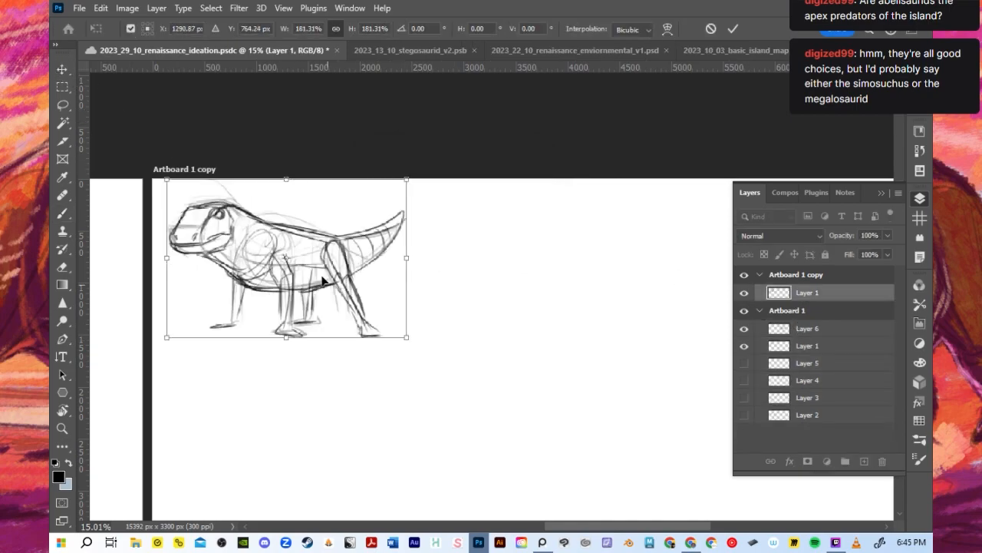
drag(348, 277, 377, 315)
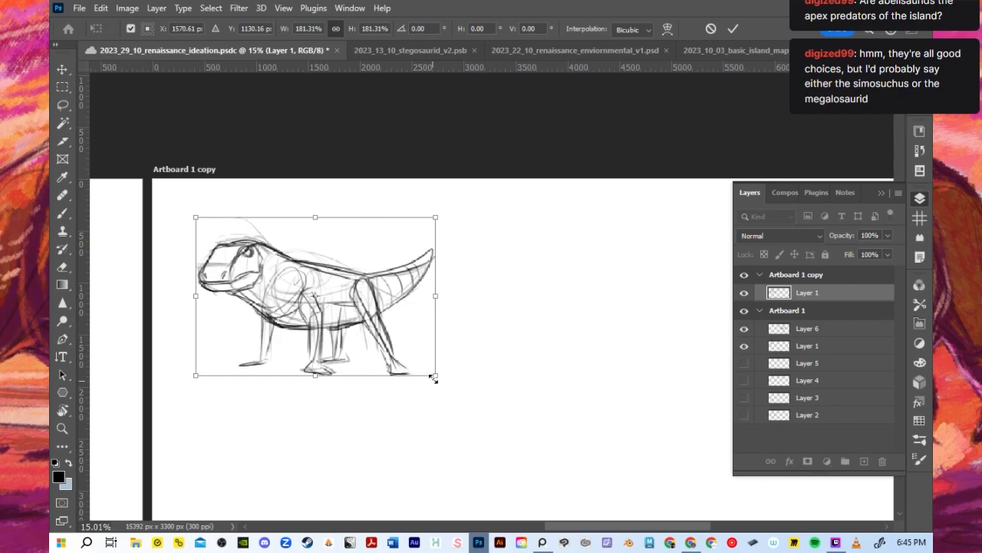
drag(433, 379, 412, 359)
click(733, 28)
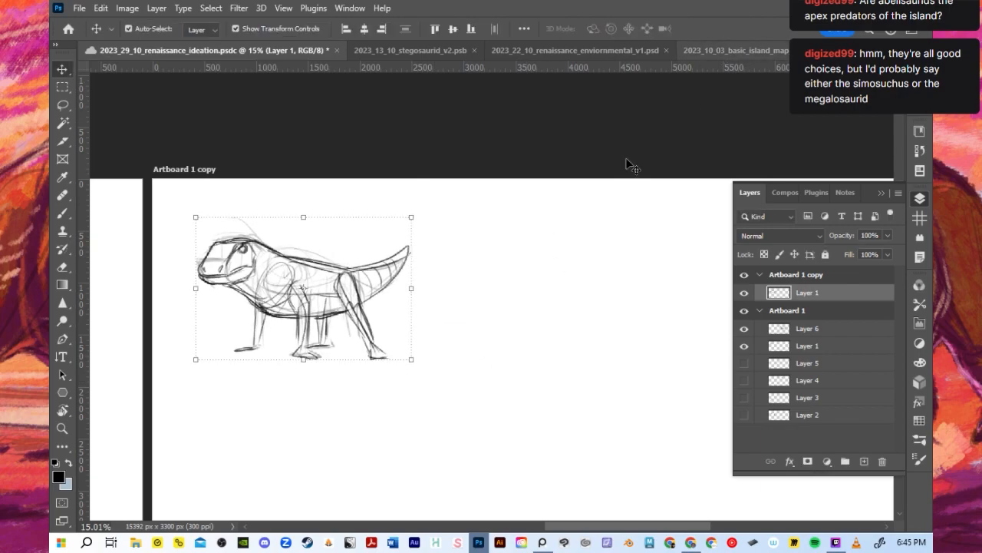
key(b)
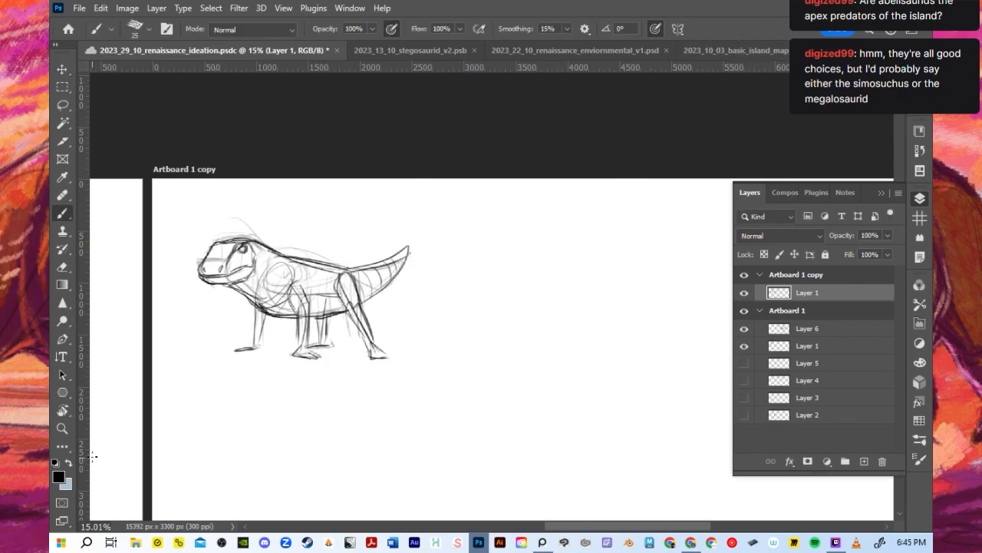
- Collapse the layer list, move the quadruped sketch closer to the copied artboard's upper-left corner, and switch back to the Brush tool
scroll(110, 484, down, 2)
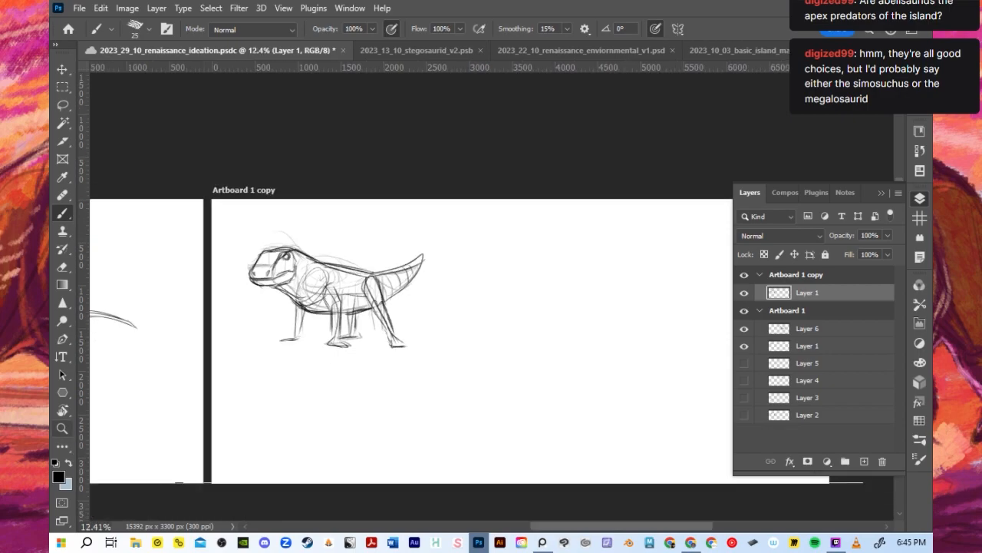
click(881, 192)
scroll(355, 321, up, 2)
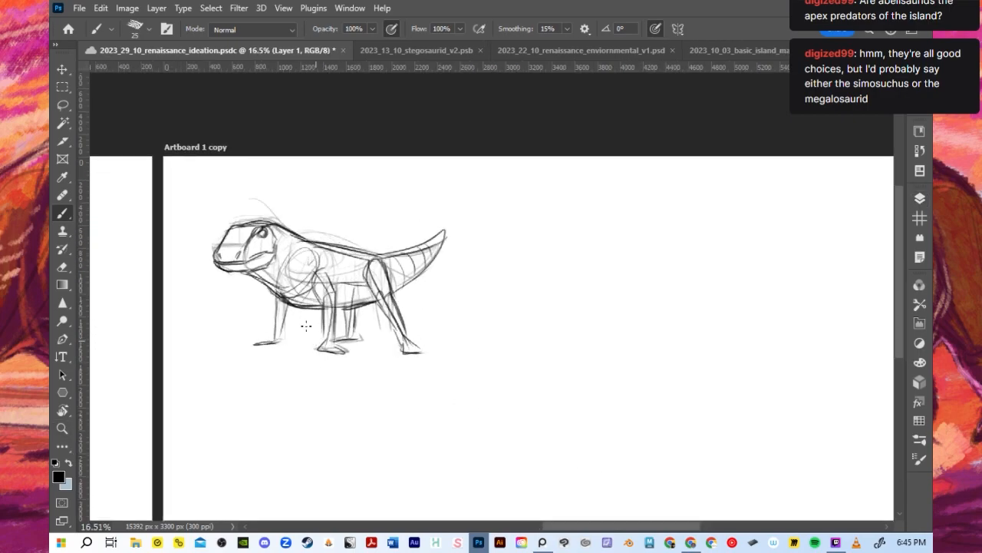
click(63, 69)
scroll(274, 232, up, 3)
drag(265, 203, 220, 153)
scroll(275, 232, down, 2)
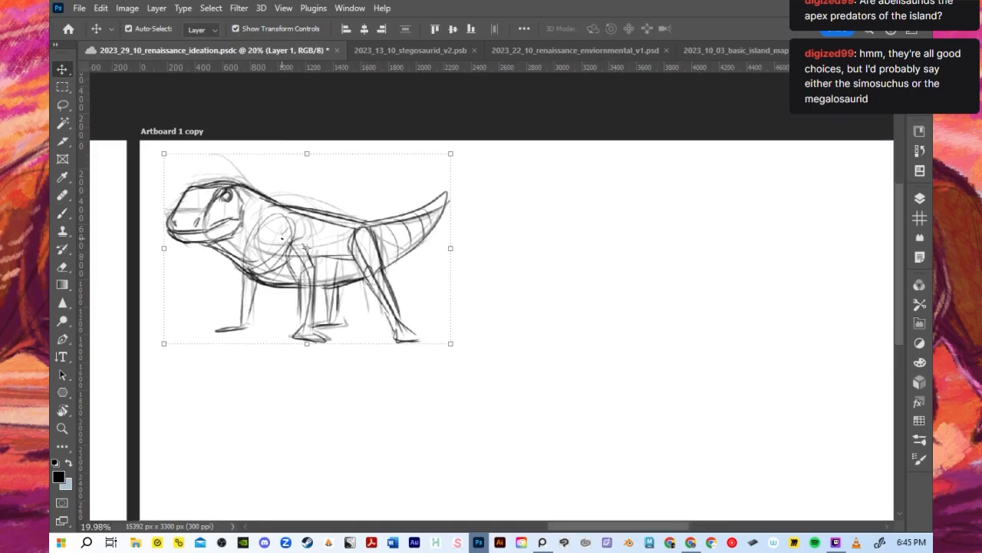
key(b)
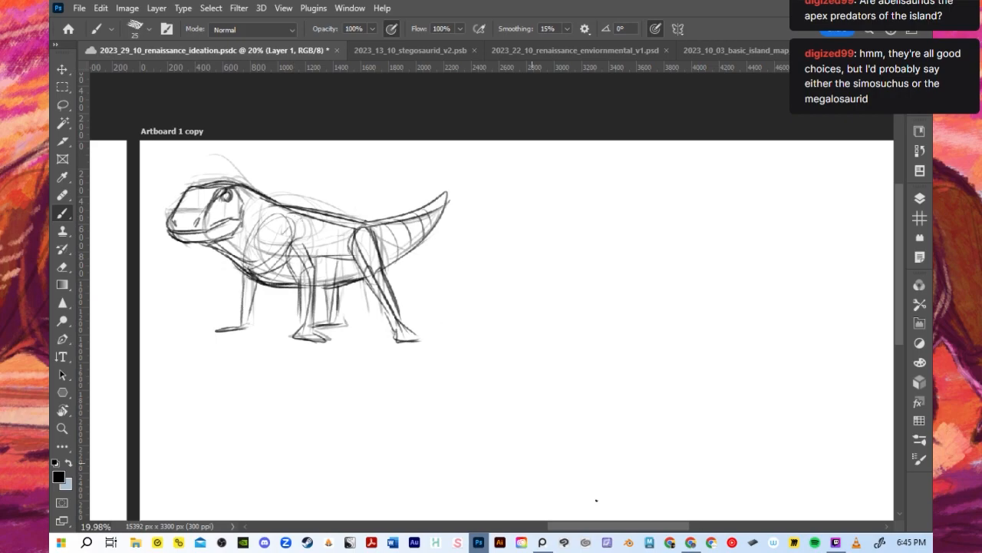
click(691, 542)
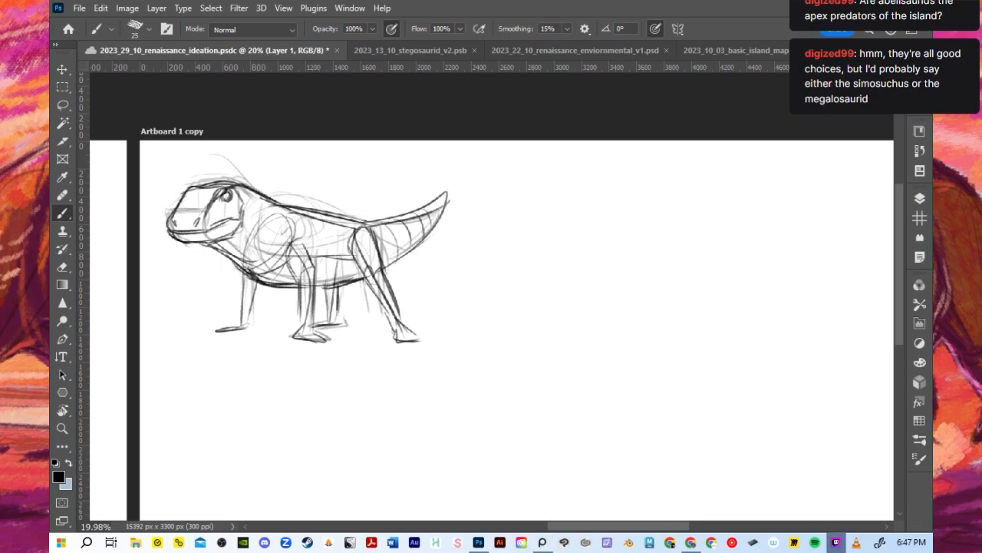
- Try test strokes in the blank area beside the quadruped sketch, undo them, and set the brush size to 45
drag(508, 398, 596, 373)
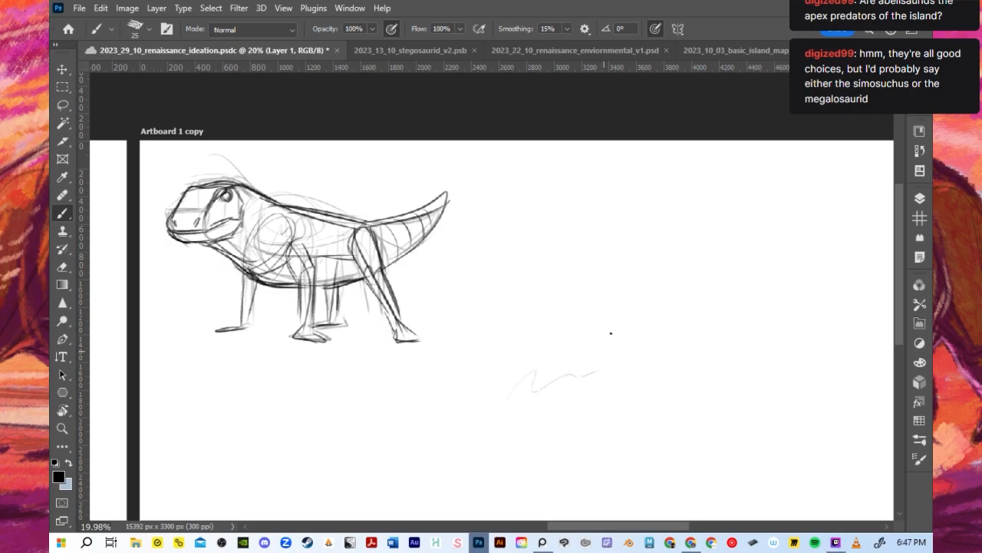
key(ctrl+z)
key(bracketright)
key(bracketright)
key(bracketright)
key(bracketright)
key(bracketright)
key(bracketright)
key(bracketright)
key(bracketright)
drag(537, 375, 622, 345)
key(ctrl+z)
key(bracketleft)
key(bracketleft)
key(bracketleft)
key(bracketleft)
- Check Layer 1 by toggling its visibility, add a new layer above it in the copied artboard, and save the document
click(920, 199)
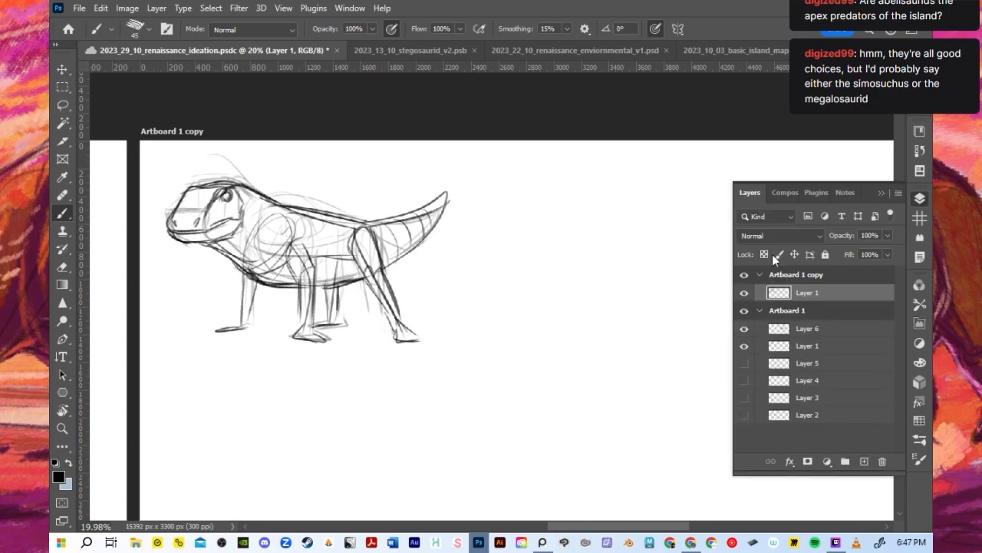
click(743, 293)
click(744, 294)
click(864, 461)
click(883, 192)
scroll(649, 272, down, 1)
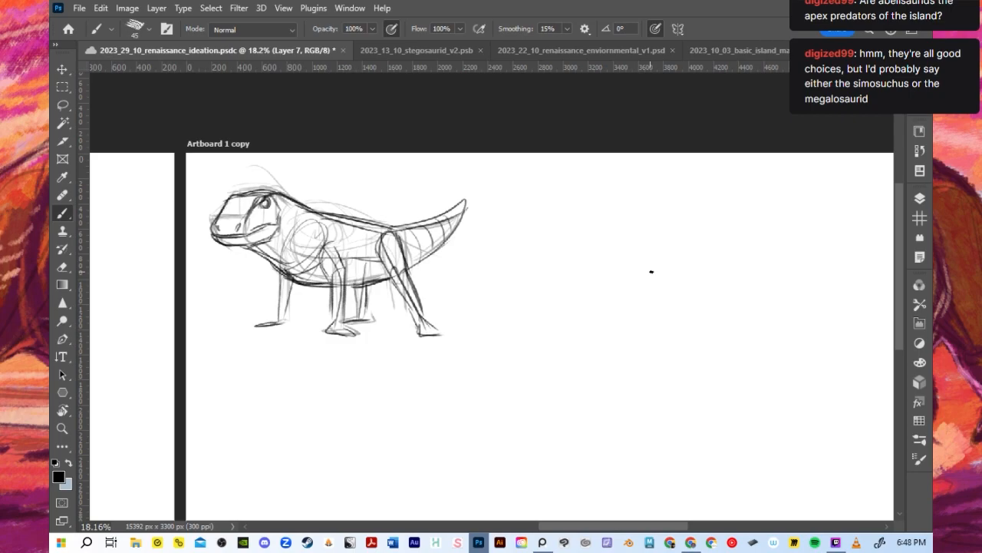
key(ctrl+s)
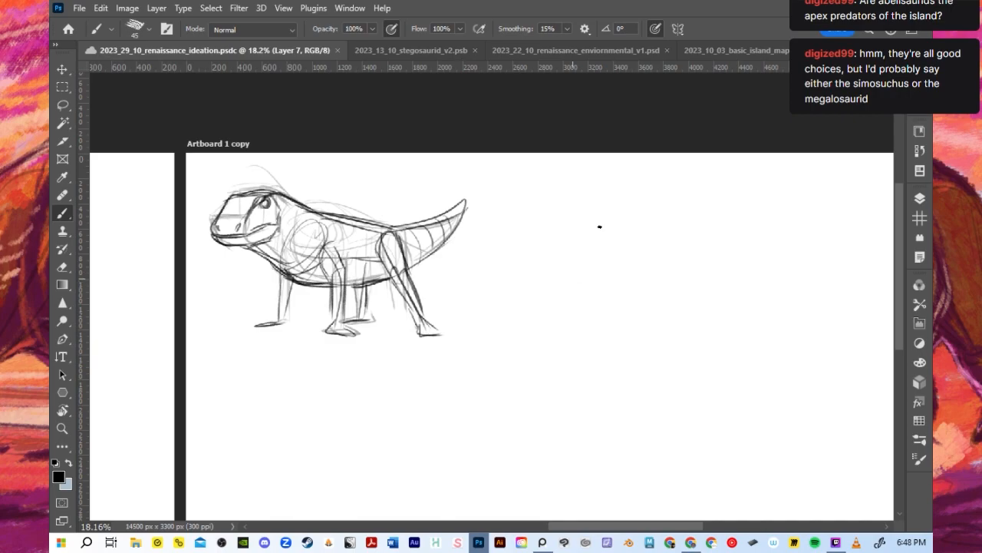
mouse_move(533, 300)
mouse_down()
mouse_move(585, 289)
mouse_move(575, 322)
mouse_up()
key(ctrl+z)
drag(532, 294, 636, 263)
key(ctrl+z)
drag(527, 330, 598, 244)
drag(527, 287, 594, 254)
mouse_move(589, 258)
mouse_down()
mouse_move(620, 250)
mouse_move(637, 289)
mouse_up()
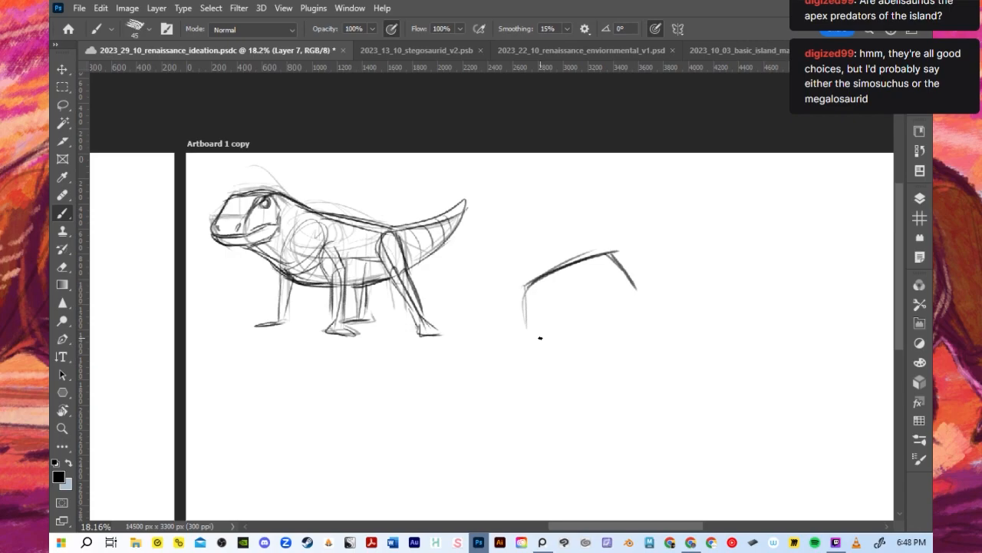
key(ctrl+z)
key(ctrl+z)
key(ctrl+z)
key(ctrl+z)
key(ctrl+z)
key(ctrl+z)
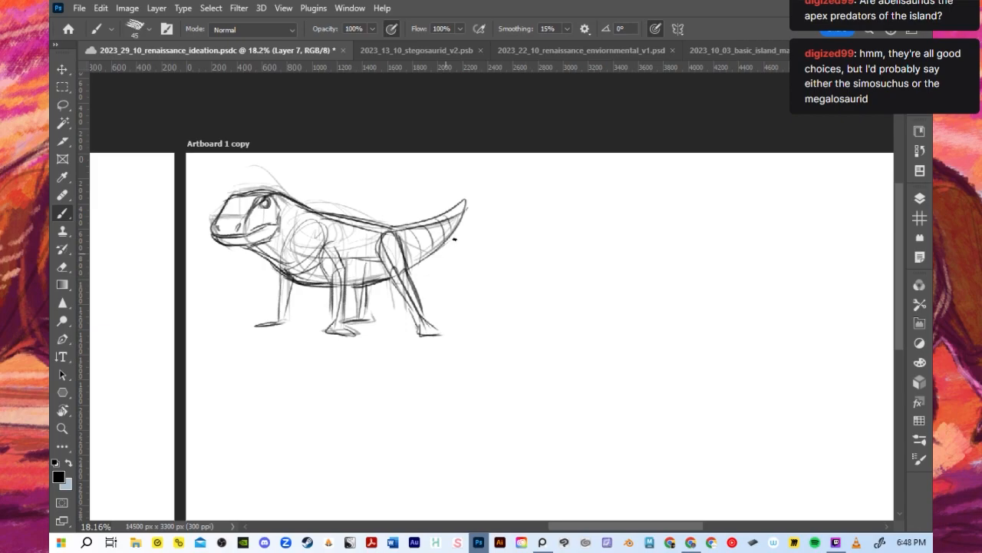
- Sketch the upper skull of a new creature beside the quadruped, with a blunt snout, an angular eye socket and the upper jaw line
scroll(455, 239, down, 5)
scroll(767, 318, up, 3)
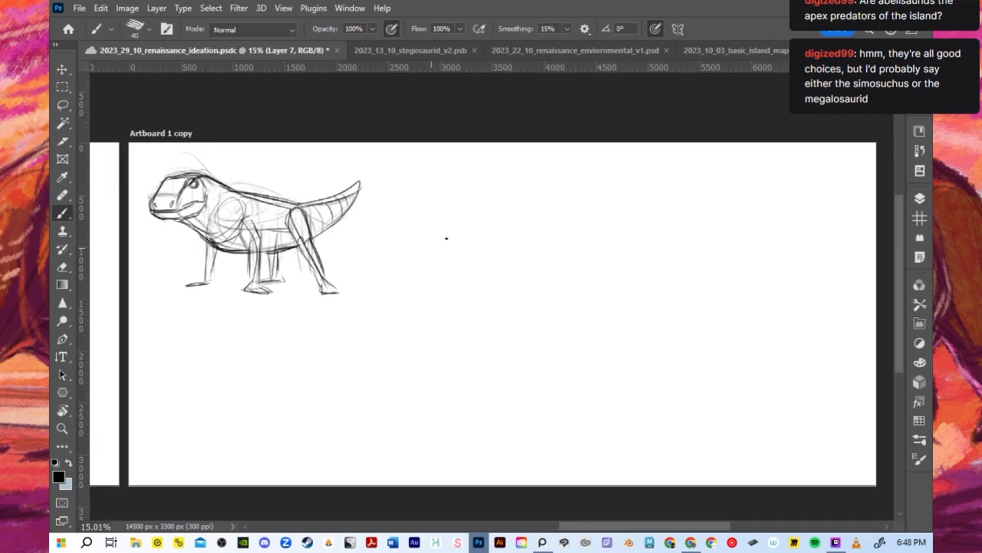
mouse_move(422, 260)
mouse_down()
mouse_move(540, 241)
mouse_move(532, 234)
mouse_up()
key(ctrl+z)
key(ctrl+z)
mouse_move(424, 278)
mouse_down()
mouse_move(484, 238)
mouse_move(534, 237)
mouse_move(549, 255)
mouse_move(417, 293)
mouse_move(472, 302)
mouse_move(518, 292)
mouse_move(546, 307)
mouse_up()
key(ctrl+z)
mouse_move(472, 263)
mouse_down()
mouse_move(503, 257)
mouse_move(482, 288)
mouse_move(460, 254)
mouse_move(516, 243)
mouse_up()
drag(474, 284, 531, 298)
mouse_move(419, 295)
mouse_down()
mouse_move(419, 275)
mouse_move(442, 262)
mouse_up()
mouse_move(419, 301)
mouse_down()
mouse_move(428, 314)
mouse_move(466, 305)
mouse_up()
key(ctrl+z)
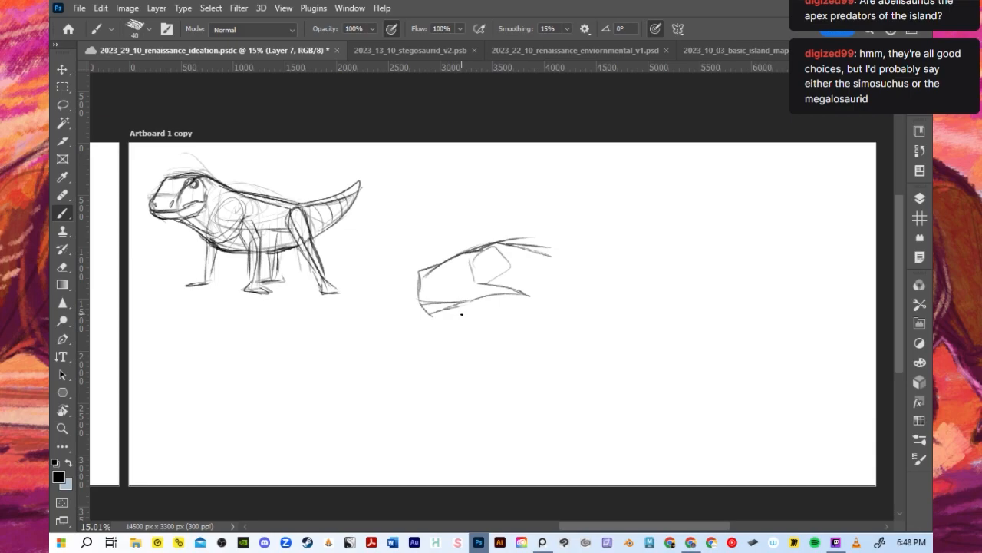
- Add the lower jaw, cheek lines and the hooked back edge of the skull to the new head sketch
drag(433, 323, 535, 300)
mouse_move(431, 328)
mouse_down()
mouse_move(568, 315)
mouse_move(518, 327)
mouse_move(546, 308)
mouse_up()
drag(506, 252, 527, 291)
mouse_move(521, 261)
mouse_down()
mouse_move(570, 270)
mouse_move(539, 277)
mouse_move(536, 304)
mouse_up()
scroll(466, 258, down, 2)
scroll(493, 256, up, 2)
key(bracketright)
key(bracketright)
key(bracketright)
key(bracketright)
key(bracketright)
drag(537, 274, 578, 302)
key(ctrl+z)
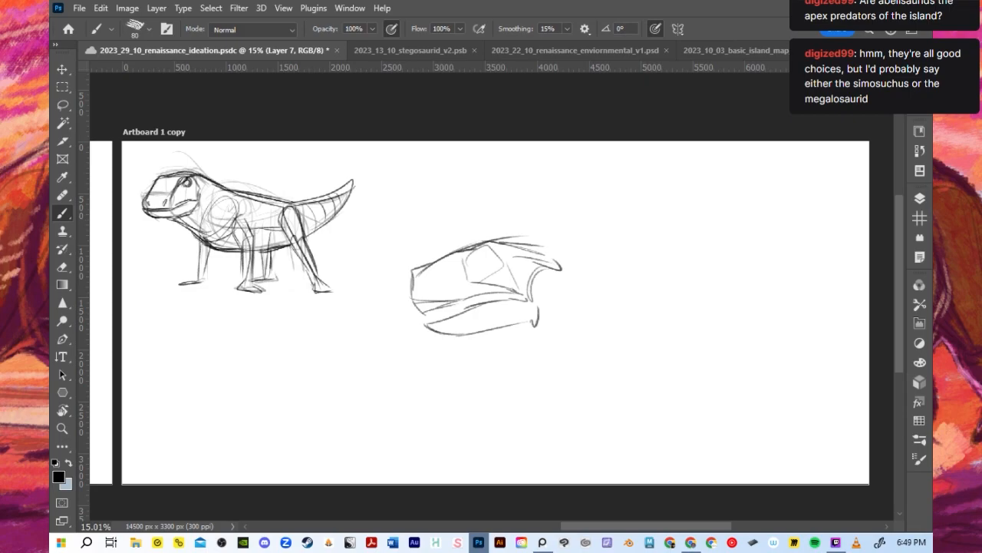
- Scale the head sketch to 58.25% and position it just beyond the quadruped's tail tip near the artboard's upper edge
key(v)
mouse_move(560, 335)
mouse_down()
mouse_move(527, 300)
mouse_move(488, 285)
mouse_move(439, 201)
mouse_up()
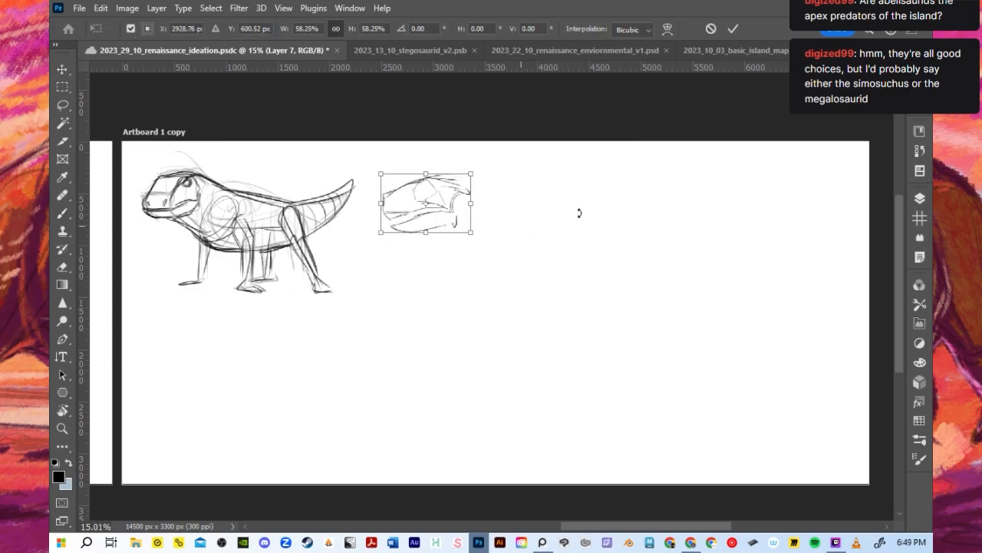
click(734, 28)
scroll(448, 206, up, 1)
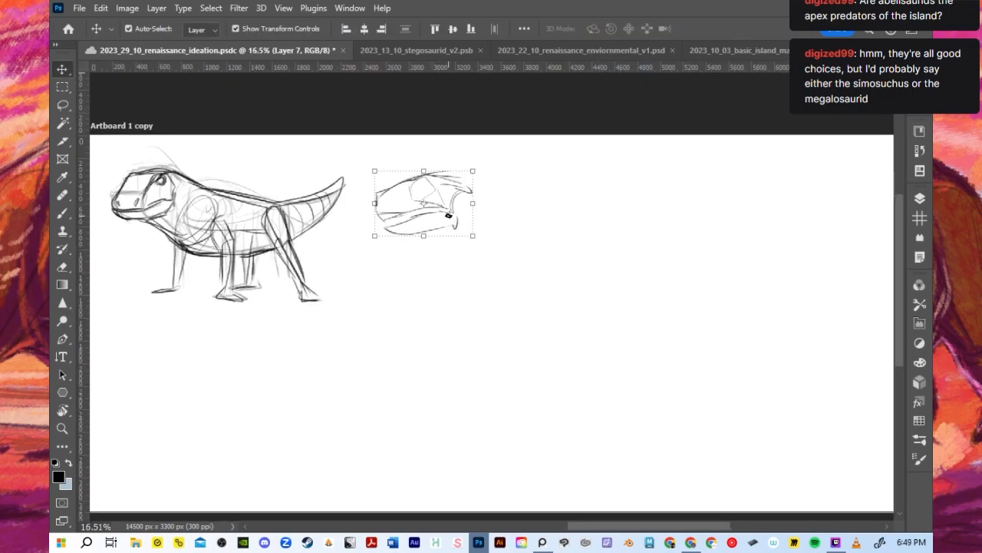
- Return to the Brush tool and sketch the top of the neck sloping down from the back of the skull
key(b)
scroll(448, 215, up, 2)
mouse_move(434, 163)
mouse_down()
mouse_move(499, 181)
mouse_move(530, 204)
mouse_up()
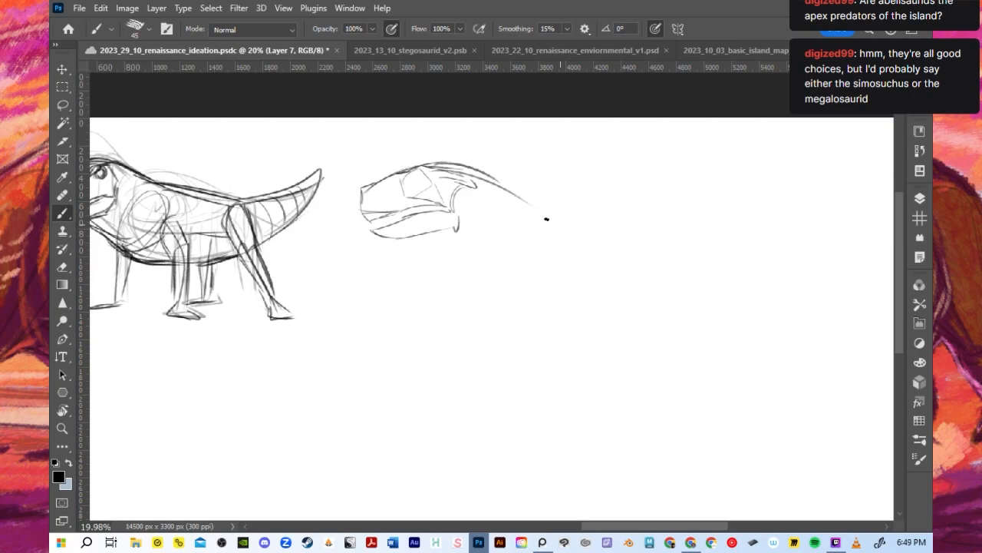
drag(471, 177, 540, 199)
key(ctrl+z)
key(ctrl+z)
mouse_move(464, 197)
mouse_down()
mouse_move(484, 210)
mouse_move(479, 200)
mouse_move(533, 226)
mouse_up()
drag(470, 176, 546, 208)
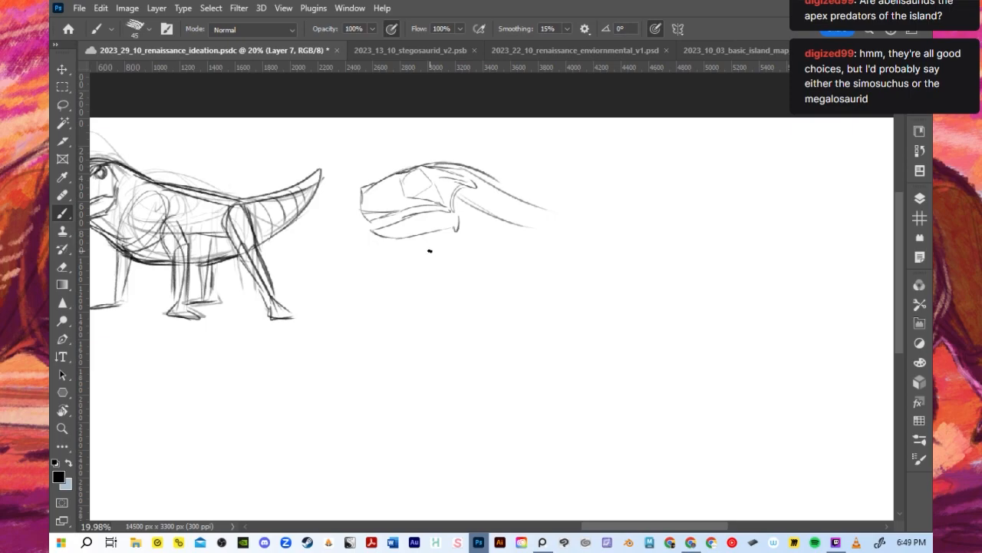
- Sketch the throat line running from the lower jaw down toward the chest
drag(420, 240, 493, 274)
key(ctrl+z)
mouse_move(409, 234)
mouse_down()
mouse_move(487, 277)
mouse_move(397, 236)
mouse_move(492, 273)
mouse_move(395, 238)
mouse_move(504, 295)
mouse_up()
key(ctrl+z)
- Sketch the torso as a large rounded form with a nearly flat back, curved chest and belly, and steep rear edge
key(ctrl+z)
drag(529, 205, 585, 212)
key(ctrl+z)
drag(531, 206, 628, 209)
drag(489, 294, 630, 309)
key(ctrl+z)
drag(482, 273, 641, 345)
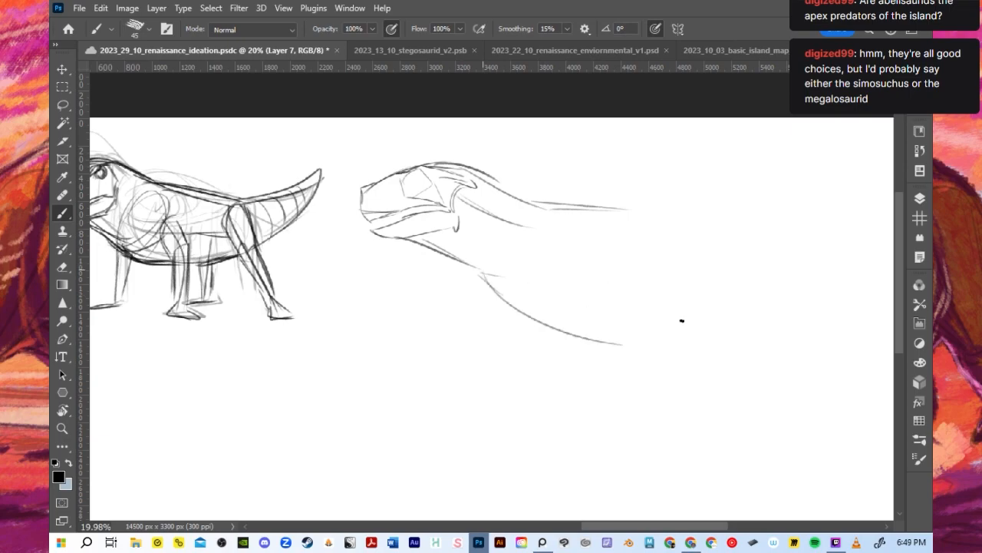
drag(504, 269, 628, 208)
mouse_move(530, 228)
mouse_down()
mouse_move(507, 274)
mouse_move(732, 323)
mouse_move(667, 232)
mouse_move(748, 229)
mouse_up()
mouse_move(590, 207)
mouse_down()
mouse_move(748, 217)
mouse_move(672, 343)
mouse_move(721, 227)
mouse_move(741, 290)
mouse_up()
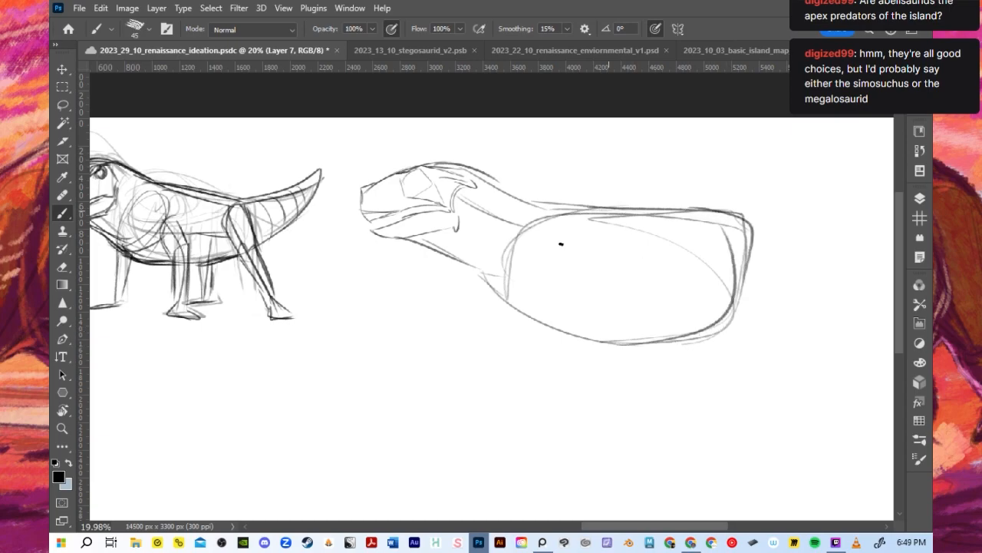
- Sketch a round shoulder joint low on the chest and a slanted shoulder blade above it
drag(513, 290, 515, 286)
mouse_move(574, 221)
mouse_down()
mouse_move(549, 282)
mouse_move(568, 215)
mouse_up()
drag(581, 216, 569, 253)
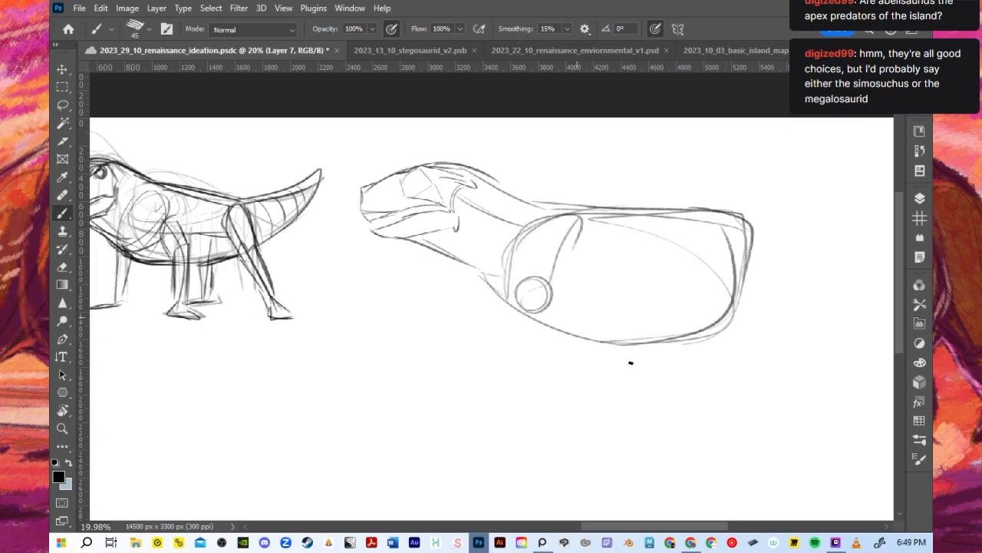
drag(516, 301, 531, 370)
mouse_move(556, 308)
mouse_down()
mouse_move(530, 361)
mouse_move(558, 360)
mouse_move(534, 372)
mouse_up()
key(ctrl+z)
key(ctrl+z)
key(ctrl+z)
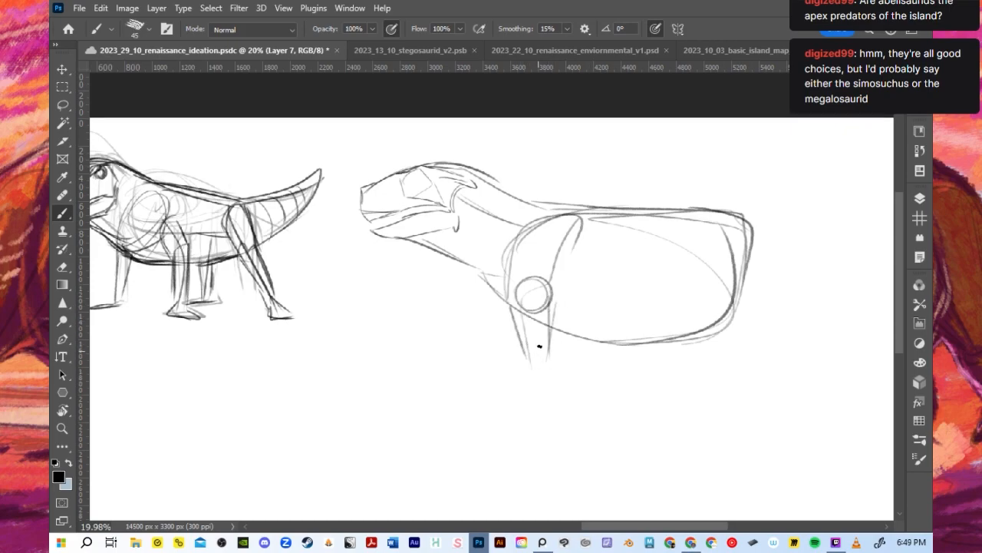
drag(512, 309, 560, 361)
drag(521, 315, 569, 360)
key(ctrl+z)
key(ctrl+z)
key(ctrl+z)
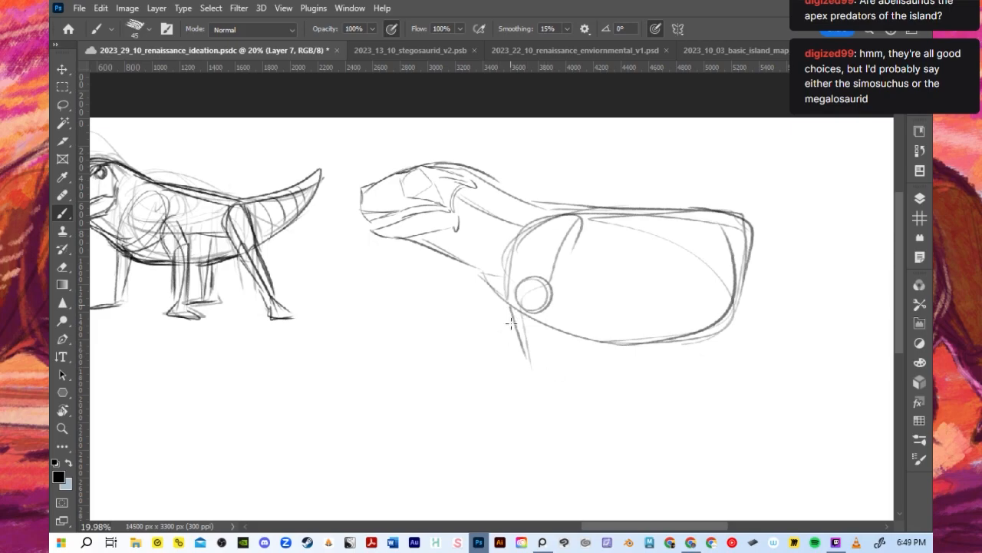
drag(517, 310, 502, 374)
drag(550, 302, 524, 373)
- Sketch the near foreleg below the shoulder joint with an upper arm, oval elbow, forward-slanting lower leg and flat foot
key(ctrl+z)
key(ctrl+z)
drag(518, 307, 530, 380)
drag(552, 307, 550, 361)
mouse_move(550, 315)
mouse_down()
mouse_move(559, 346)
mouse_move(529, 352)
mouse_move(525, 390)
mouse_move(531, 382)
mouse_move(493, 444)
mouse_up()
key(ctrl+z)
drag(527, 379, 488, 452)
mouse_move(477, 450)
mouse_down()
mouse_move(502, 453)
mouse_move(541, 415)
mouse_up()
key(ctrl+z)
key(ctrl+z)
key(ctrl+z)
drag(507, 461, 559, 370)
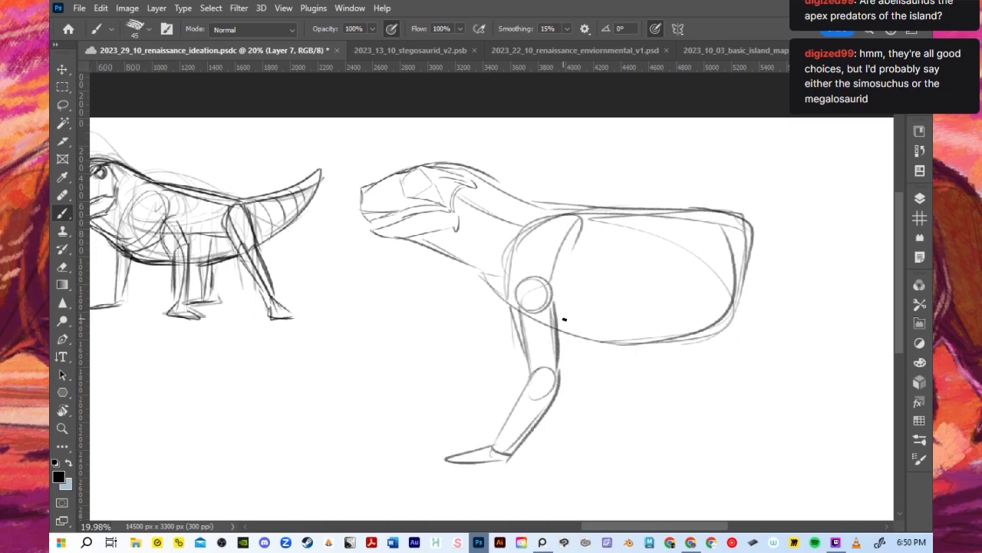
- Sketch the far foreleg behind the near one with an oval elbow, straight lower leg and short foot line
drag(553, 305, 558, 359)
drag(559, 338, 582, 384)
drag(554, 294, 582, 339)
drag(589, 383, 611, 443)
drag(587, 448, 612, 444)
key(ctrl+z)
key(ctrl+z)
drag(591, 355, 607, 443)
mouse_move(577, 389)
mouse_down()
mouse_move(596, 450)
mouse_move(569, 453)
mouse_move(614, 446)
mouse_up()
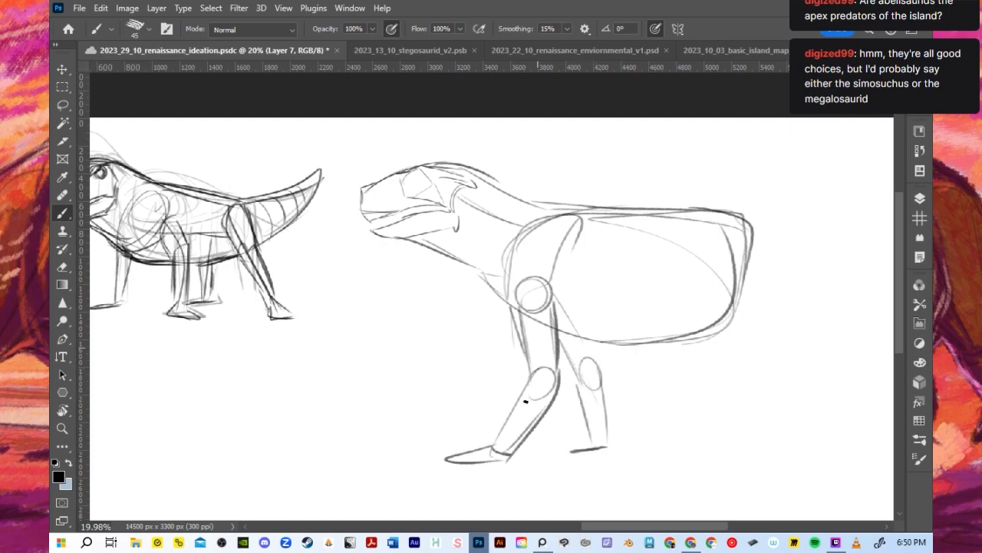
- Darken the contours of the near upper foreleg, the throat and the neck's transition into the back
drag(514, 310, 530, 383)
drag(422, 244, 506, 303)
drag(476, 183, 599, 208)
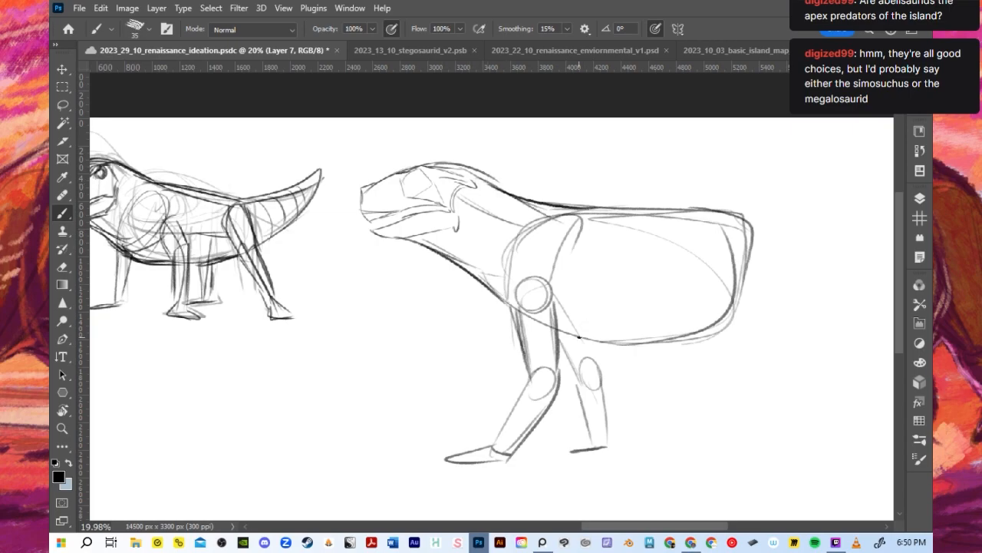
- Strengthen the near foreleg with heavier strokes and darken the belly line toward the rear of the torso
mouse_move(511, 296)
mouse_down()
mouse_move(553, 324)
mouse_move(547, 363)
mouse_up()
mouse_move(543, 307)
mouse_down()
mouse_move(556, 359)
mouse_move(522, 331)
mouse_move(532, 379)
mouse_move(571, 383)
mouse_move(549, 412)
mouse_up()
key(ctrl+z)
key(ctrl+z)
key(ctrl+z)
mouse_move(569, 361)
mouse_down()
mouse_move(548, 417)
mouse_move(548, 390)
mouse_move(524, 373)
mouse_move(523, 332)
mouse_move(492, 444)
mouse_move(528, 368)
mouse_move(568, 366)
mouse_up()
drag(501, 421, 481, 453)
mouse_move(571, 355)
mouse_down()
mouse_move(601, 349)
mouse_move(649, 327)
mouse_move(734, 335)
mouse_up()
- Sketch the near hind leg at the rear of the torso with a hip joint, thigh, backward-slanting lower leg and long foot
scroll(713, 205, down, 4)
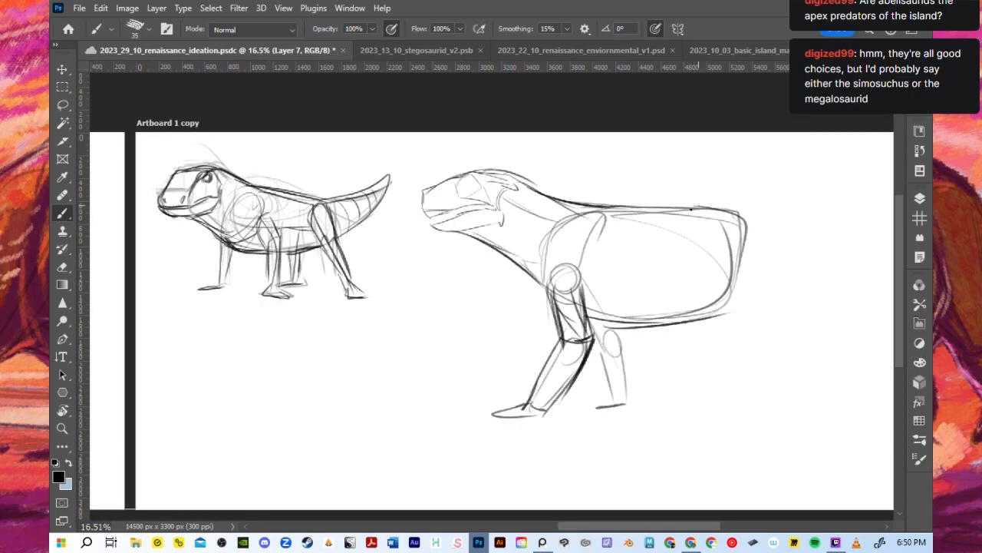
scroll(476, 200, up, 2)
scroll(583, 237, down, 2)
drag(641, 528, 667, 527)
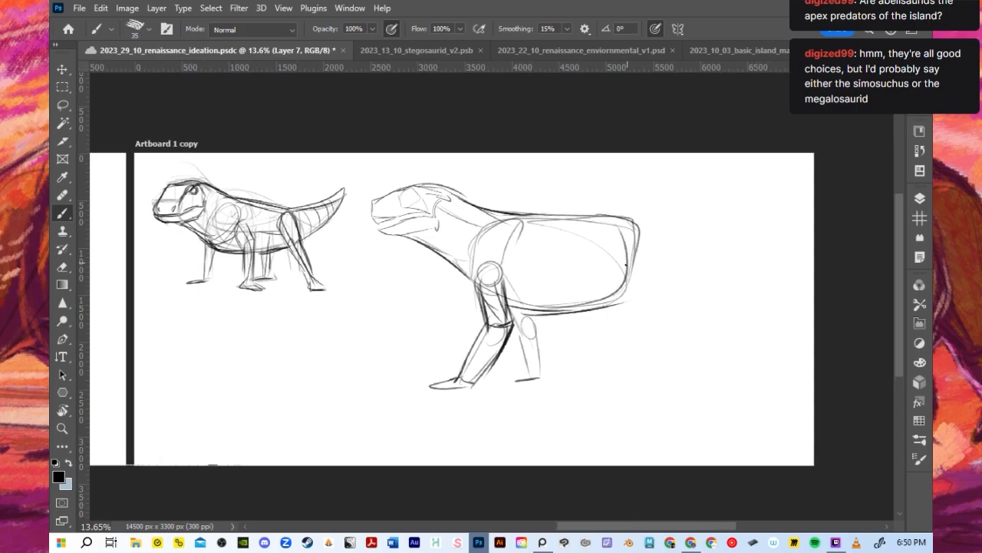
mouse_move(617, 221)
mouse_down()
mouse_move(656, 259)
mouse_move(593, 286)
mouse_move(625, 248)
mouse_move(603, 281)
mouse_up()
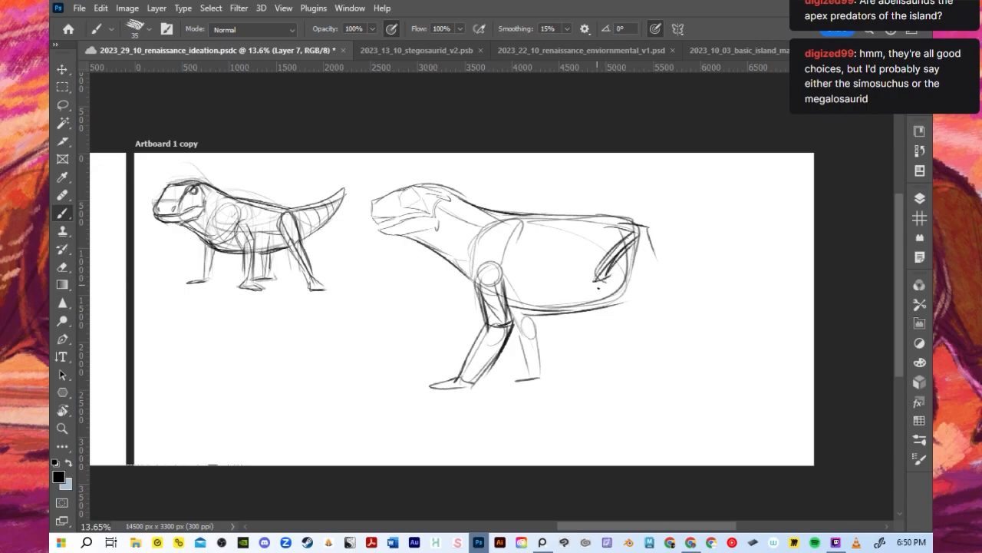
key(ctrl+z)
key(ctrl+z)
key(ctrl+z)
key(ctrl+z)
key(ctrl+z)
drag(633, 230, 628, 255)
mouse_move(627, 229)
mouse_down()
mouse_move(625, 294)
mouse_move(650, 307)
mouse_move(659, 299)
mouse_move(688, 344)
mouse_up()
mouse_move(652, 297)
mouse_down()
mouse_move(711, 356)
mouse_move(710, 367)
mouse_up()
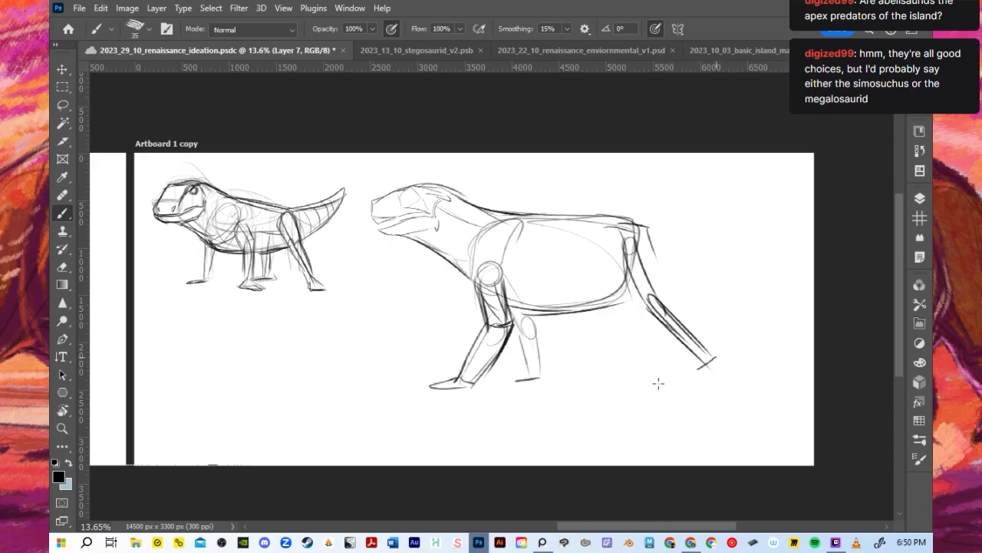
mouse_move(643, 387)
mouse_down()
mouse_move(706, 358)
mouse_move(701, 371)
mouse_move(640, 386)
mouse_up()
- Sketch the underside of the tail base and a long tapering tail that extends the back line to a point
drag(623, 289, 673, 273)
drag(625, 300, 688, 269)
drag(614, 222, 772, 244)
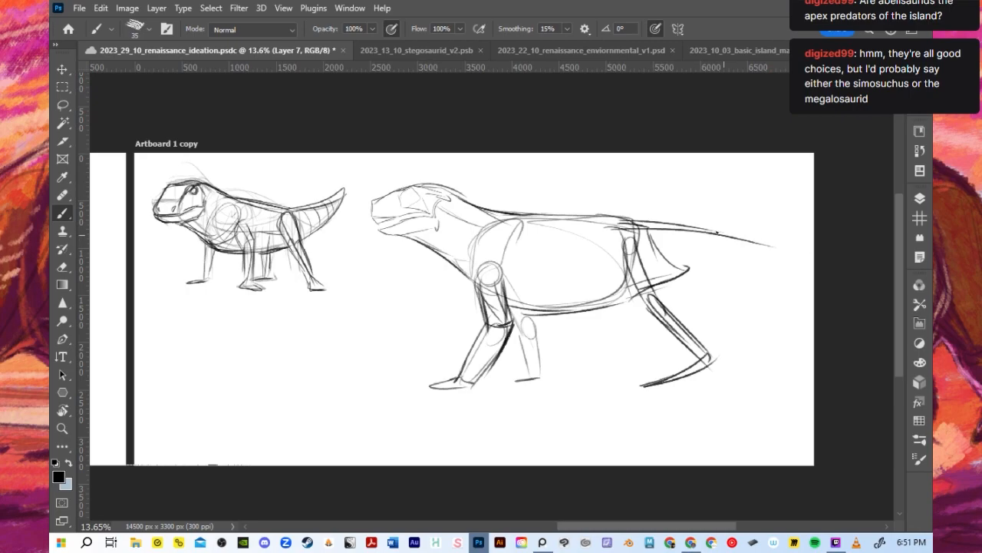
key(ctrl+z)
drag(617, 223, 768, 241)
drag(685, 271, 776, 247)
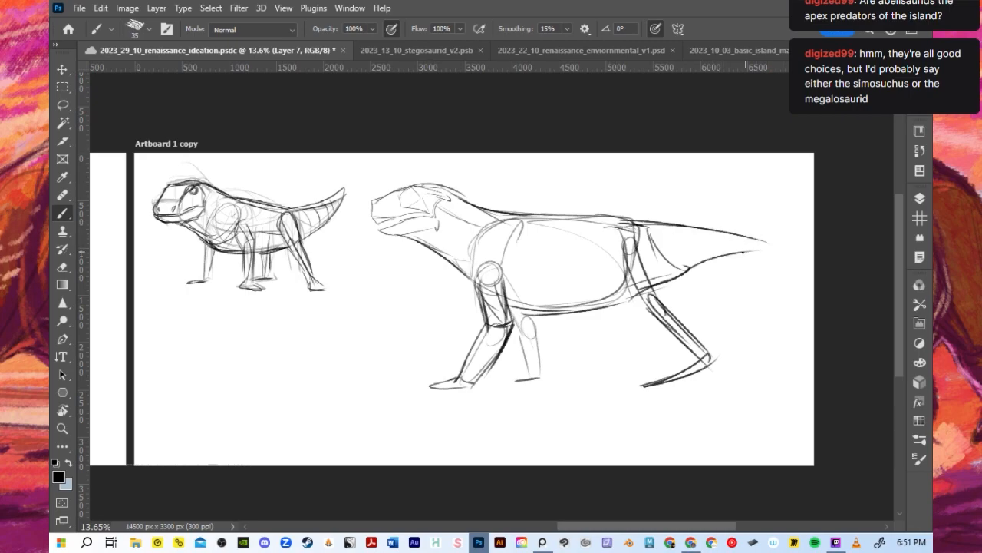
key(ctrl+z)
drag(684, 272, 791, 252)
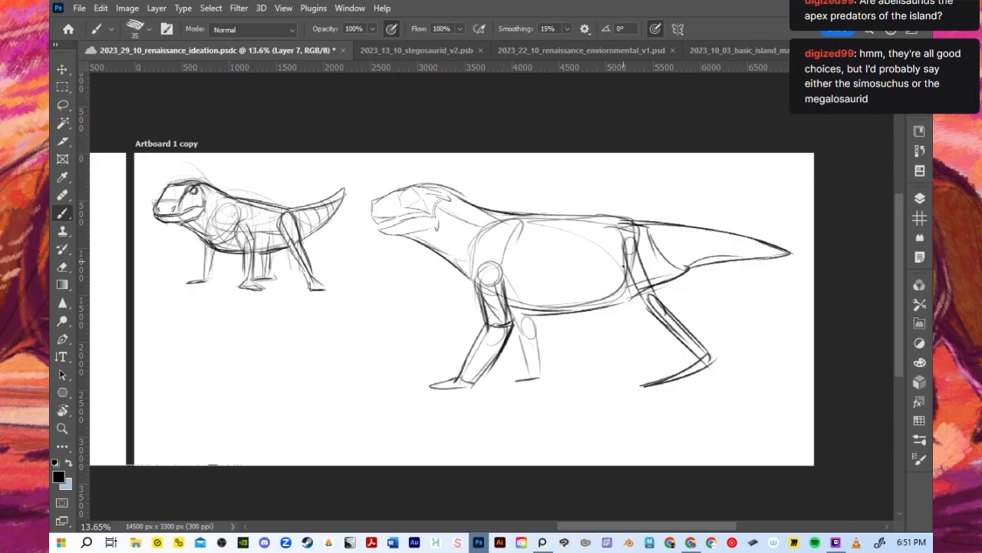
drag(607, 264, 649, 310)
mouse_move(653, 228)
mouse_down()
mouse_move(657, 298)
mouse_move(695, 321)
mouse_up()
mouse_move(652, 289)
mouse_down()
mouse_move(706, 347)
mouse_move(681, 348)
mouse_up()
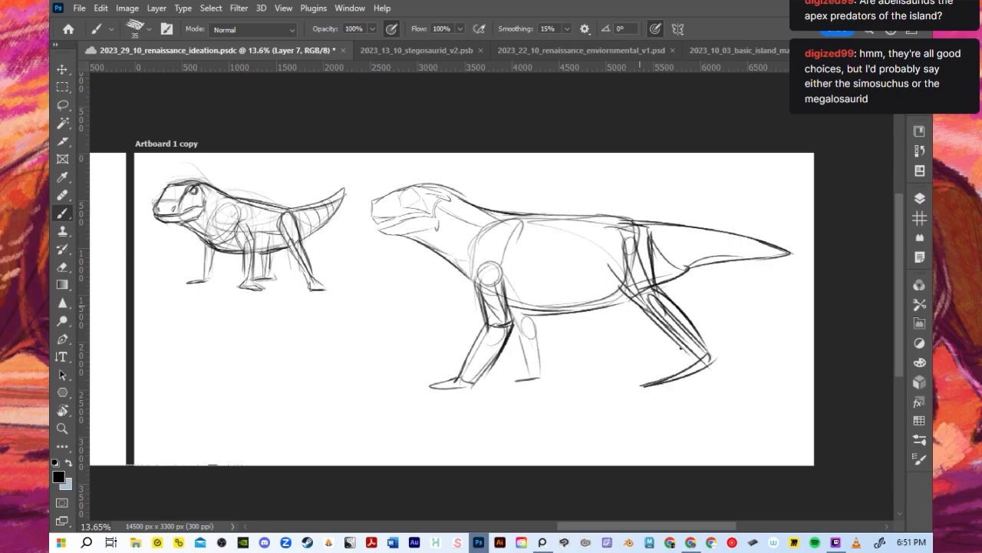
drag(649, 313, 698, 368)
key(ctrl+z)
key(ctrl+z)
key(ctrl+z)
key(ctrl+z)
key(ctrl+z)
key(ctrl+z)
- Sketch the far hind leg below the rear belly with a straight lower leg and flat foot
key(ctrl+z)
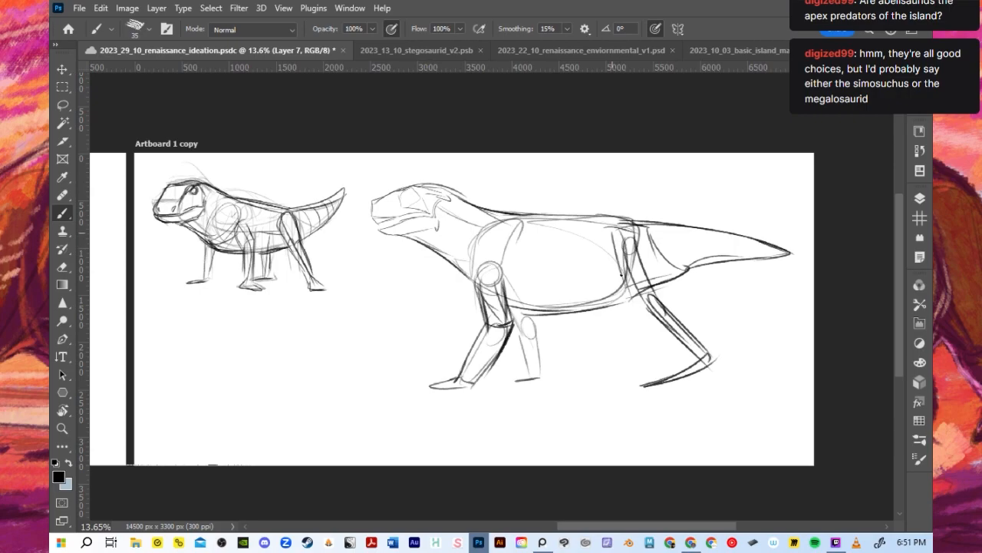
- Bulk out the near hind leg with curved thigh and calf muscle contours down to the ankle
drag(607, 238, 640, 302)
mouse_move(641, 221)
mouse_down()
mouse_move(656, 293)
mouse_move(700, 332)
mouse_up()
drag(642, 305, 704, 373)
mouse_move(654, 321)
mouse_down()
mouse_move(686, 339)
mouse_move(681, 370)
mouse_up()
drag(607, 247, 598, 338)
mouse_move(611, 291)
mouse_down()
mouse_move(598, 319)
mouse_move(611, 327)
mouse_up()
mouse_move(599, 308)
mouse_down()
mouse_move(591, 342)
mouse_move(606, 299)
mouse_move(609, 377)
mouse_move(585, 373)
mouse_move(601, 375)
mouse_move(615, 318)
mouse_up()
key(ctrl+z)
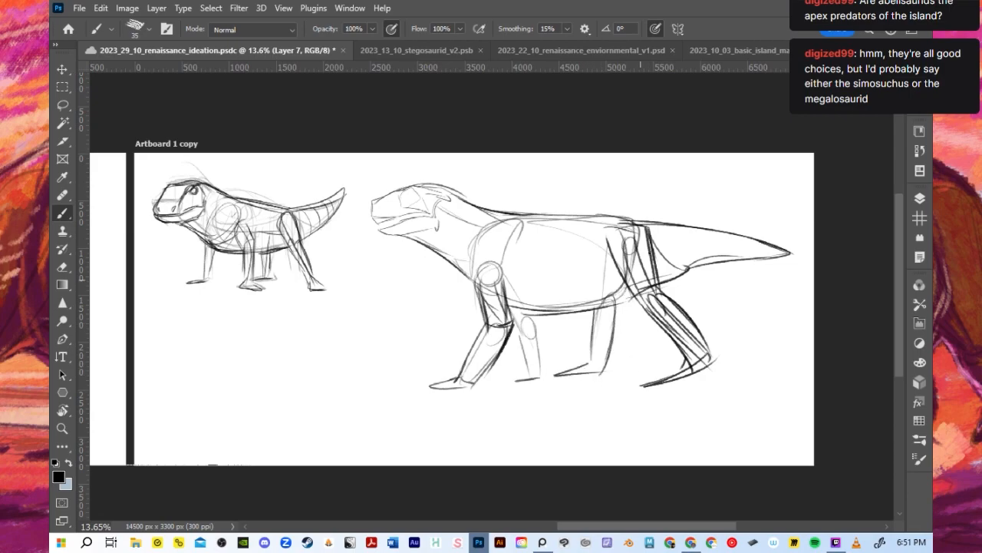
- Refine the larger creature's head with an eye, nostril and firmer mouth line, and strengthen the neck contour into the back
mouse_move(542, 373)
mouse_down()
mouse_move(531, 316)
mouse_move(544, 327)
mouse_up()
drag(451, 210, 439, 222)
mouse_move(371, 201)
mouse_down()
mouse_move(370, 222)
mouse_move(433, 214)
mouse_up()
mouse_move(372, 225)
mouse_down()
mouse_move(383, 237)
mouse_move(433, 216)
mouse_move(389, 238)
mouse_up()
drag(403, 197, 522, 215)
key(ctrl+z)
key(ctrl+z)
drag(438, 182, 504, 220)
key(ctrl+z)
mouse_move(440, 184)
mouse_down()
mouse_move(498, 223)
mouse_move(522, 215)
mouse_up()
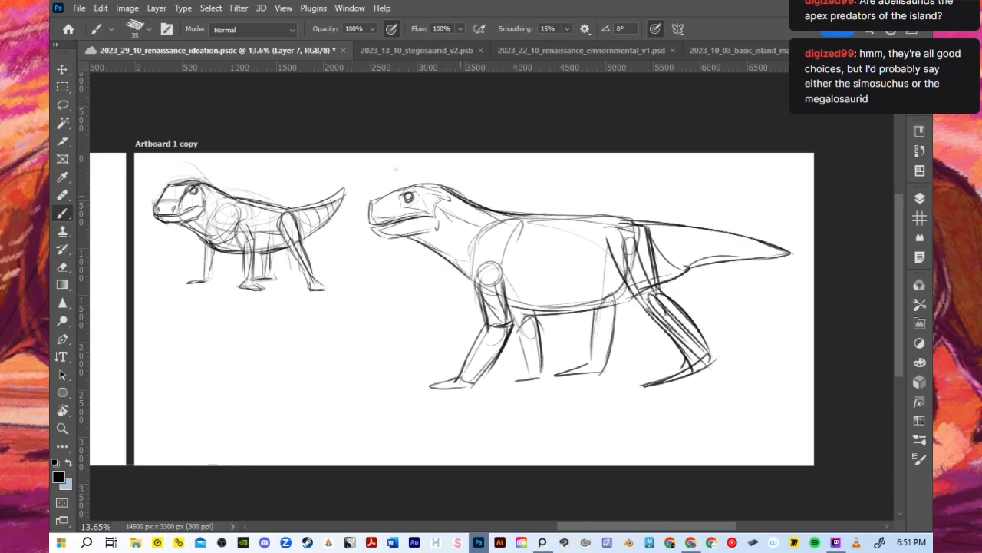
- Darken the larger creature's throat line down to the chest and its back line over the hips
drag(394, 237, 479, 283)
key(ctrl+z)
drag(393, 237, 479, 283)
mouse_move(408, 242)
mouse_down()
mouse_move(382, 233)
mouse_move(378, 197)
mouse_move(421, 187)
mouse_up()
key(ctrl+z)
key(ctrl+z)
mouse_move(614, 215)
mouse_down()
mouse_move(497, 212)
mouse_move(640, 222)
mouse_up()
drag(582, 215, 665, 227)
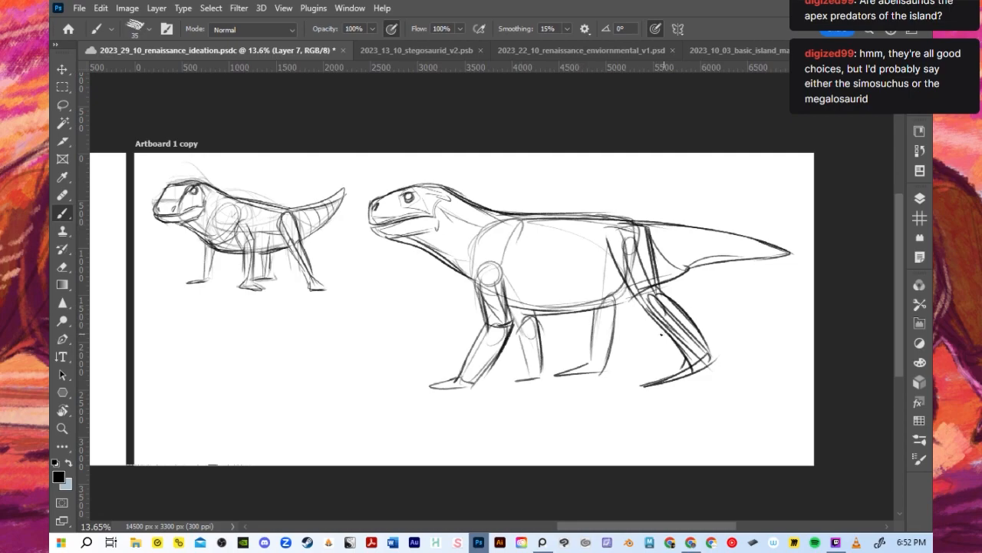
- Sketch the shoulder blade contours and define the far foreleg with an elbow joint and heavier sides
drag(506, 306, 543, 308)
key(ctrl+z)
mouse_move(479, 235)
mouse_down()
mouse_move(476, 276)
mouse_move(501, 279)
mouse_up()
mouse_move(523, 240)
mouse_down()
mouse_move(506, 273)
mouse_move(512, 229)
mouse_up()
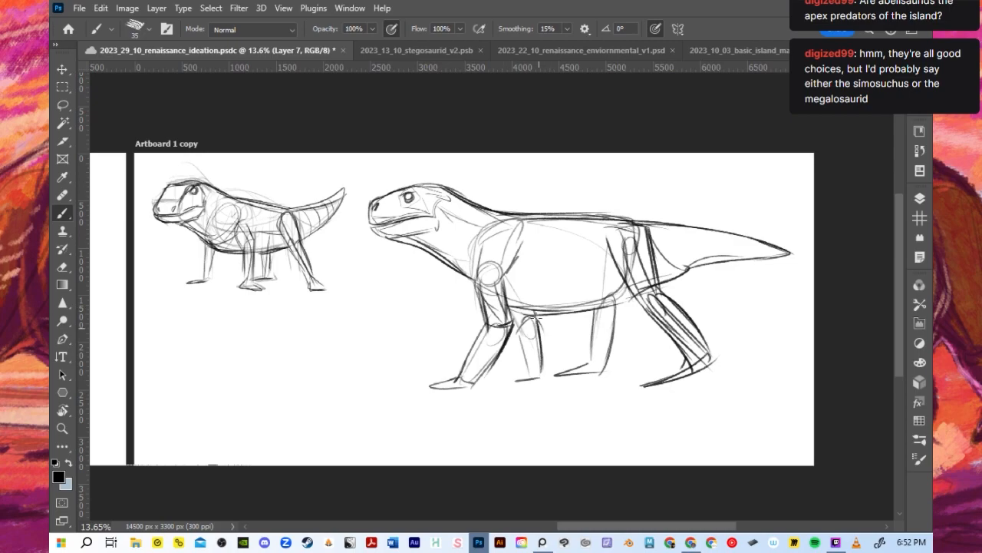
drag(538, 313, 539, 372)
drag(521, 330, 540, 324)
mouse_move(524, 331)
mouse_down()
mouse_move(528, 374)
mouse_move(538, 377)
mouse_up()
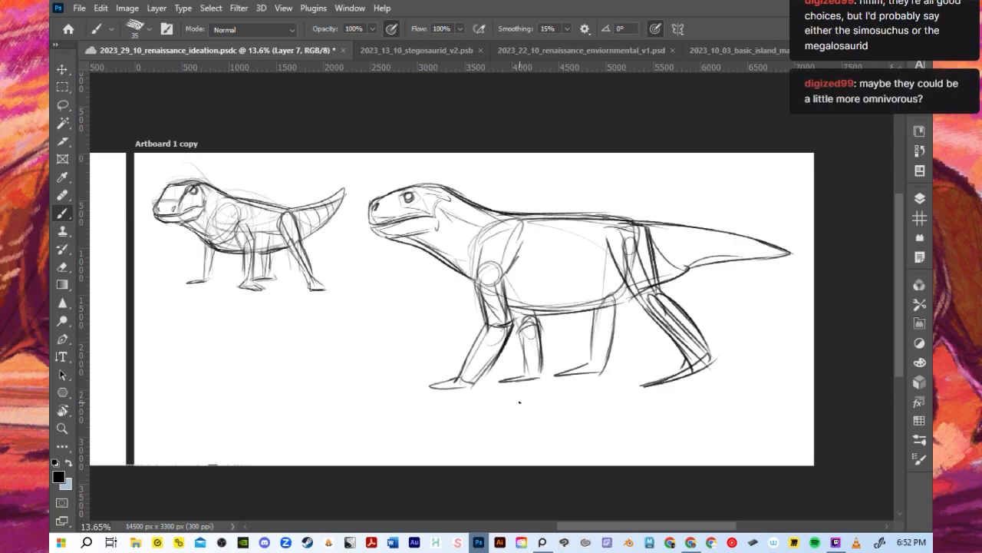
- Define the far forefoot, thicken the far hind leg and rework the near hind leg's thigh and shin contours
drag(503, 377, 522, 374)
drag(588, 309, 595, 316)
mouse_move(619, 313)
mouse_down()
mouse_move(631, 326)
mouse_move(630, 304)
mouse_up()
drag(614, 332, 605, 374)
mouse_move(637, 250)
mouse_down()
mouse_move(639, 269)
mouse_move(631, 247)
mouse_up()
drag(652, 303, 697, 353)
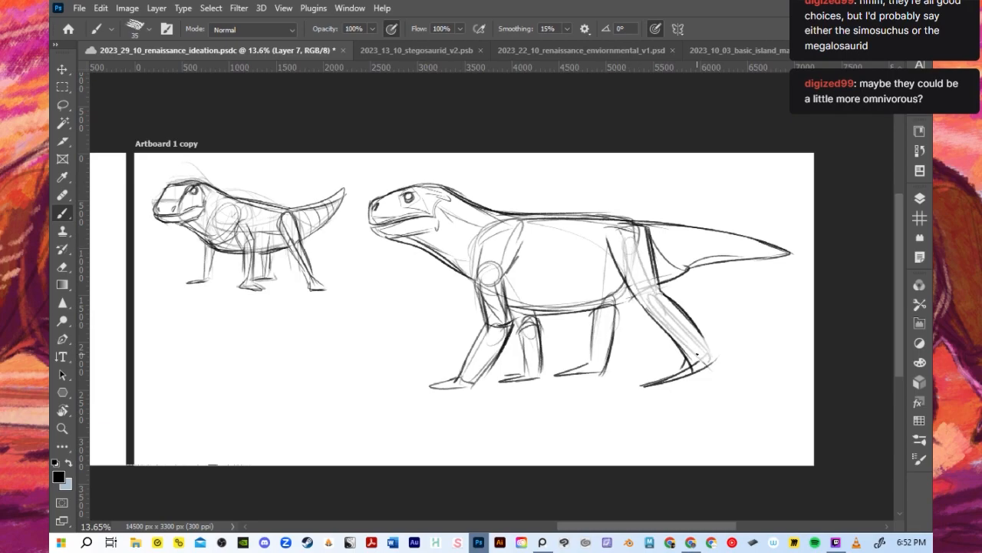
- Reinforce the outlines of the near hind thigh and shin, near upper foreleg, chin and far hind foot
drag(607, 245, 614, 231)
drag(504, 276, 509, 323)
mouse_move(477, 281)
mouse_down()
mouse_move(474, 253)
mouse_move(479, 269)
mouse_up()
drag(372, 228, 388, 239)
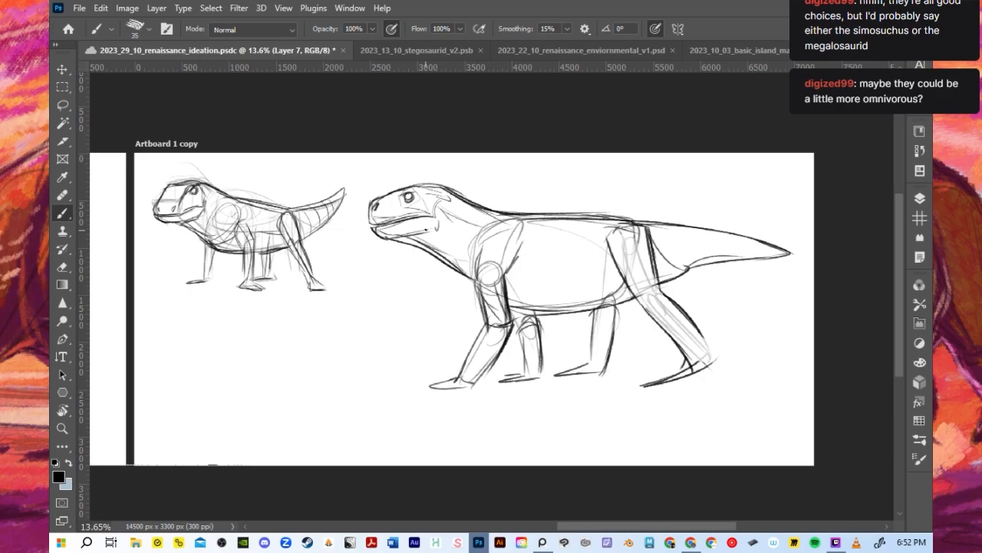
mouse_move(643, 295)
mouse_down()
mouse_move(661, 290)
mouse_move(700, 344)
mouse_up()
drag(557, 373, 606, 372)
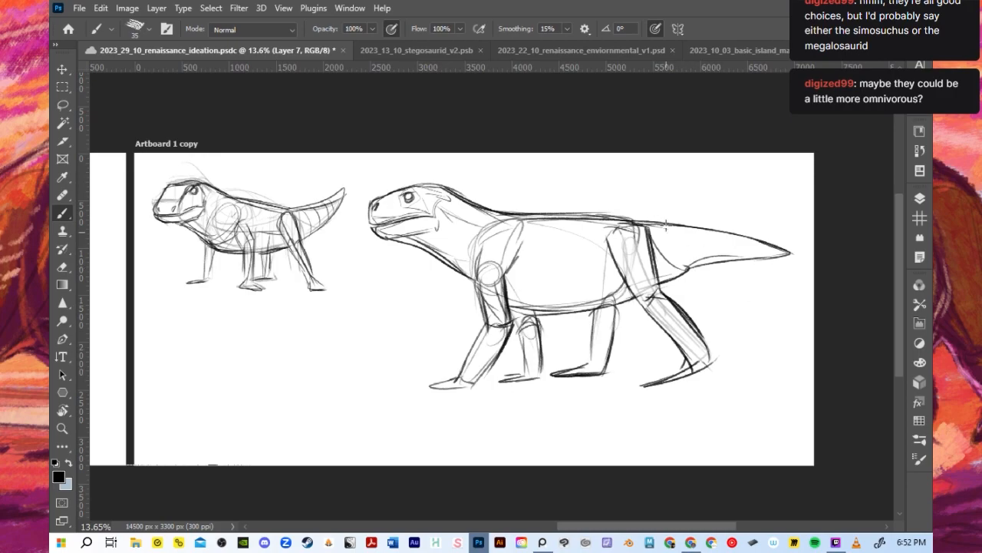
- Draw curved cross-contour lines along the larger creature's tail from base to tip
drag(666, 224, 672, 261)
mouse_move(680, 225)
mouse_down()
mouse_move(688, 261)
mouse_move(729, 261)
mouse_up()
drag(736, 238, 745, 256)
drag(671, 237, 685, 262)
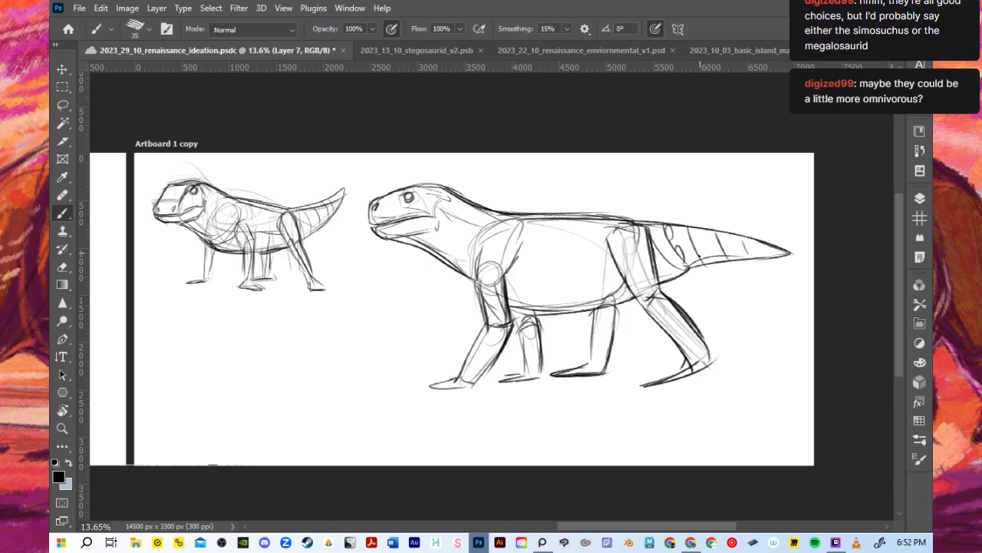
- Scale the larger creature sketch down to about half size beside the original and save the document
scroll(627, 330, down, 2)
scroll(634, 313, up, 1)
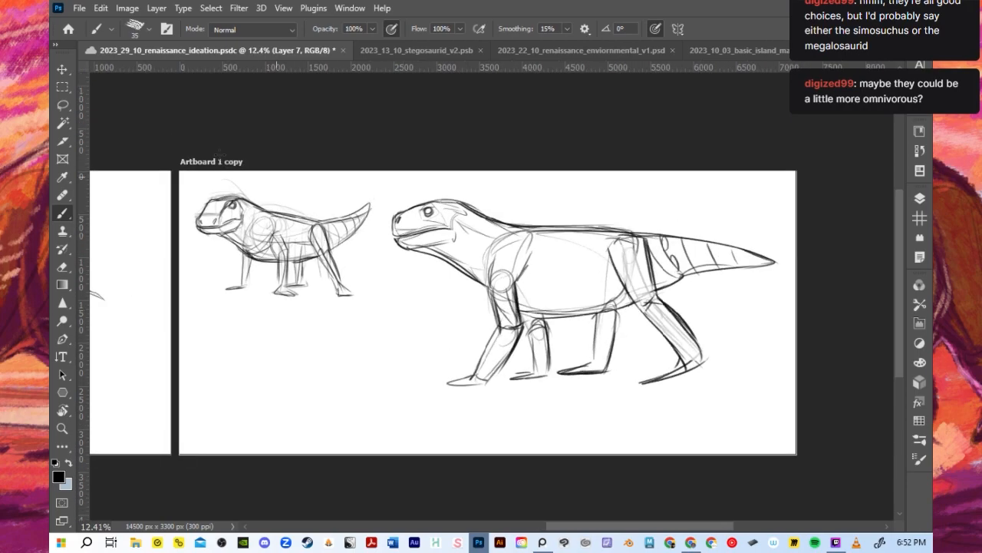
key(ctrl+t)
drag(781, 385, 568, 284)
click(734, 27)
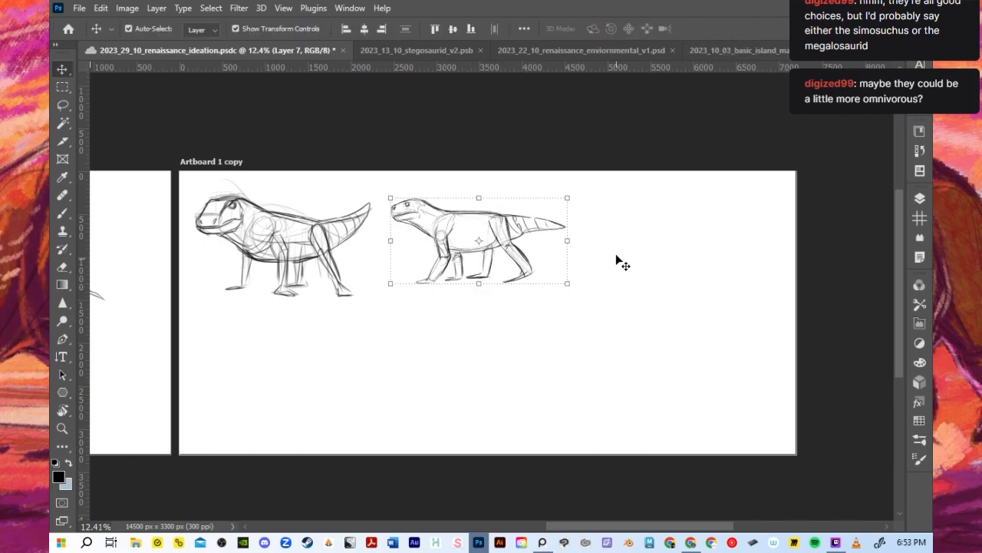
key(b)
scroll(614, 329, up, 1)
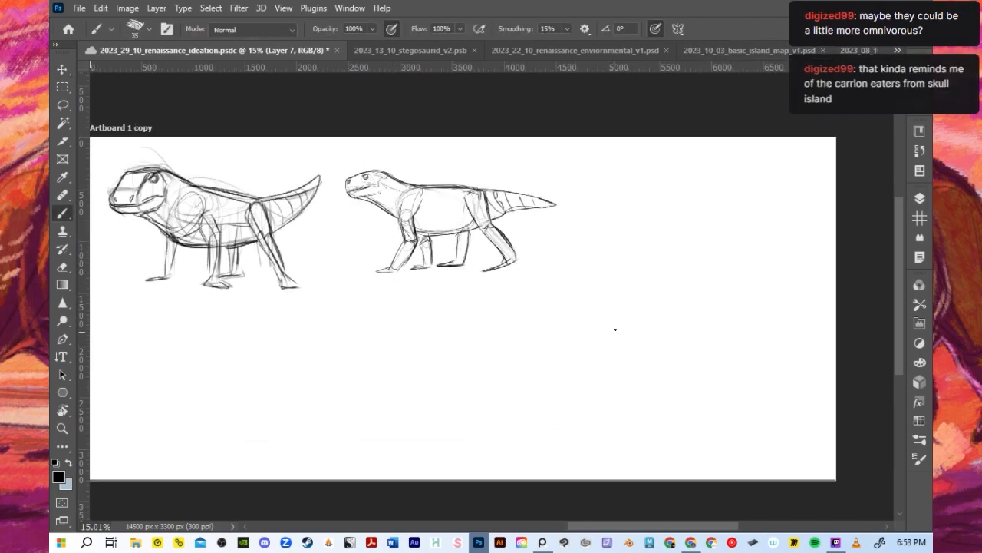
key(ctrl+s)
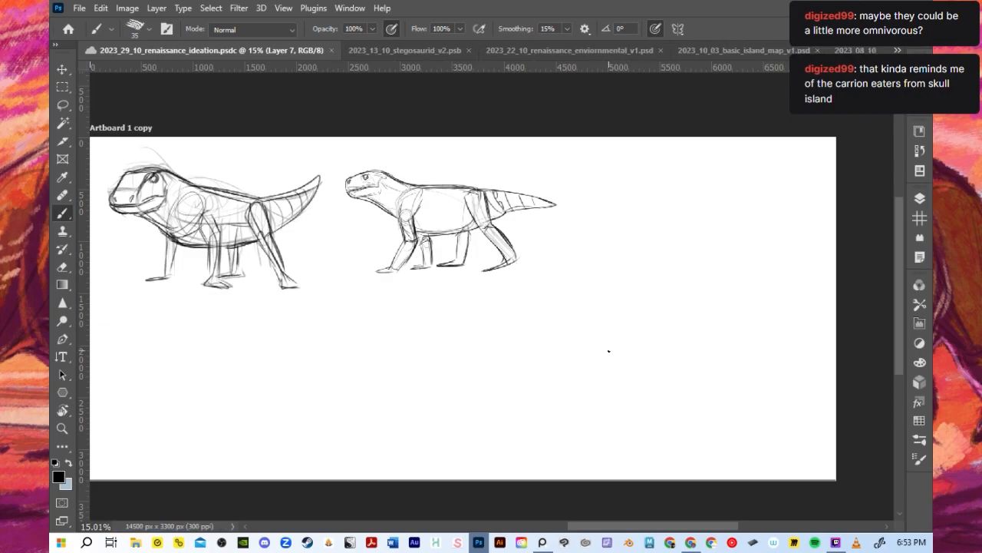
- Start a three-quarter head study in the empty lower area with the flat crown, brow, eye and snout sides
scroll(608, 351, down, 1)
scroll(689, 330, up, 1)
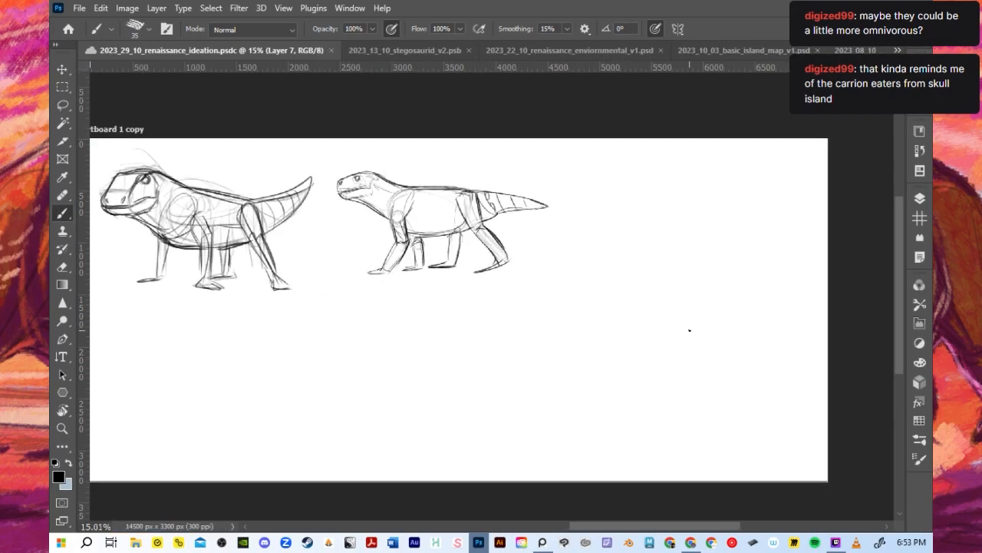
mouse_move(572, 300)
mouse_down()
mouse_move(582, 274)
mouse_move(599, 291)
mouse_move(582, 297)
mouse_move(654, 277)
mouse_up()
key(ctrl+z)
mouse_move(582, 270)
mouse_down()
mouse_move(650, 278)
mouse_move(662, 270)
mouse_move(639, 296)
mouse_move(624, 302)
mouse_move(649, 286)
mouse_move(577, 305)
mouse_move(573, 342)
mouse_up()
key(ctrl+z)
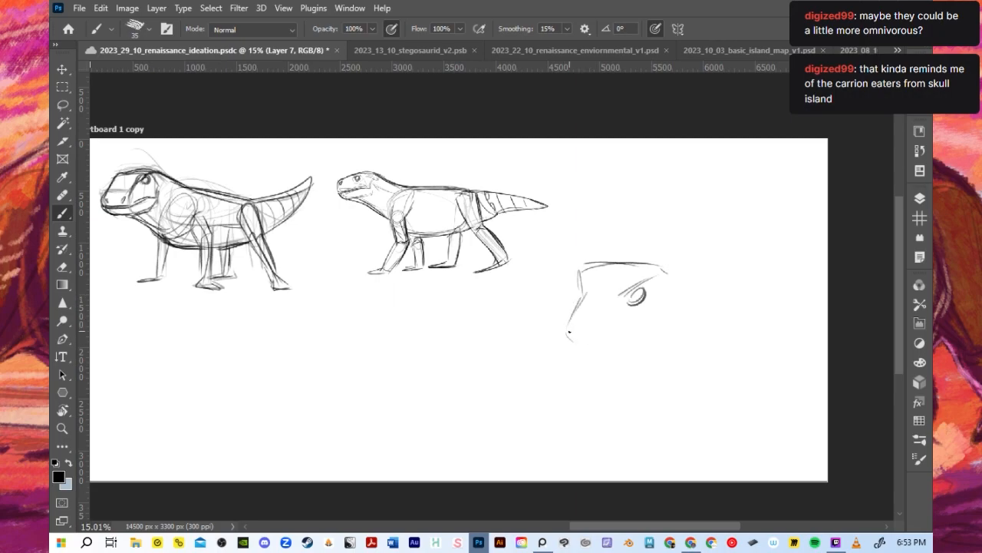
mouse_move(621, 292)
mouse_down()
mouse_move(597, 332)
mouse_move(580, 289)
mouse_move(587, 268)
mouse_up()
drag(562, 339, 580, 296)
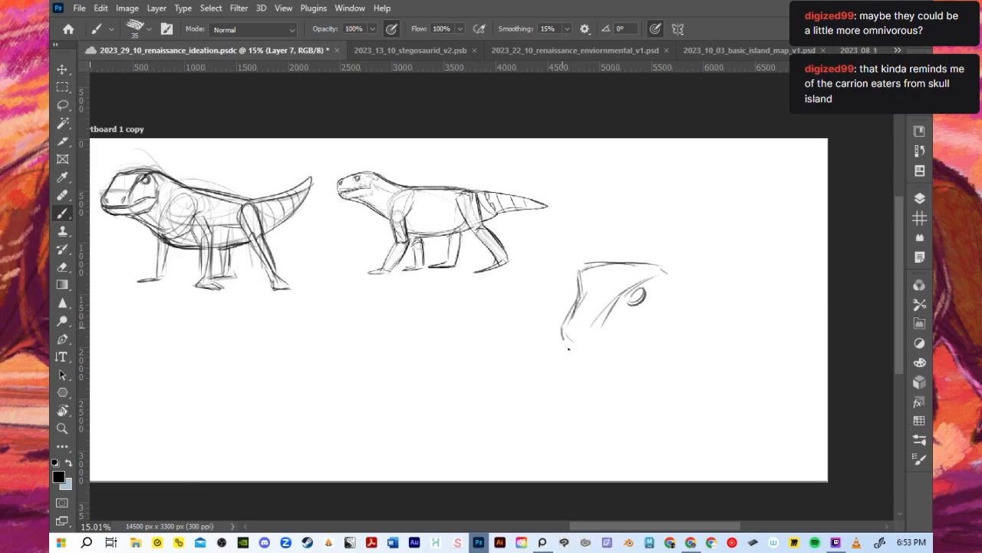
- Sketch the head study's blunt muzzle with nostrils, upper lip, mouth corner and the back of the cheek
mouse_move(560, 331)
mouse_down()
mouse_move(566, 347)
mouse_move(586, 345)
mouse_up()
mouse_move(593, 330)
mouse_down()
mouse_move(617, 302)
mouse_move(551, 334)
mouse_move(551, 370)
mouse_up()
mouse_move(551, 333)
mouse_down()
mouse_move(546, 363)
mouse_move(617, 373)
mouse_up()
mouse_move(550, 369)
mouse_down()
mouse_move(600, 371)
mouse_move(656, 335)
mouse_up()
key(ctrl+z)
drag(628, 369, 674, 327)
drag(667, 270, 688, 316)
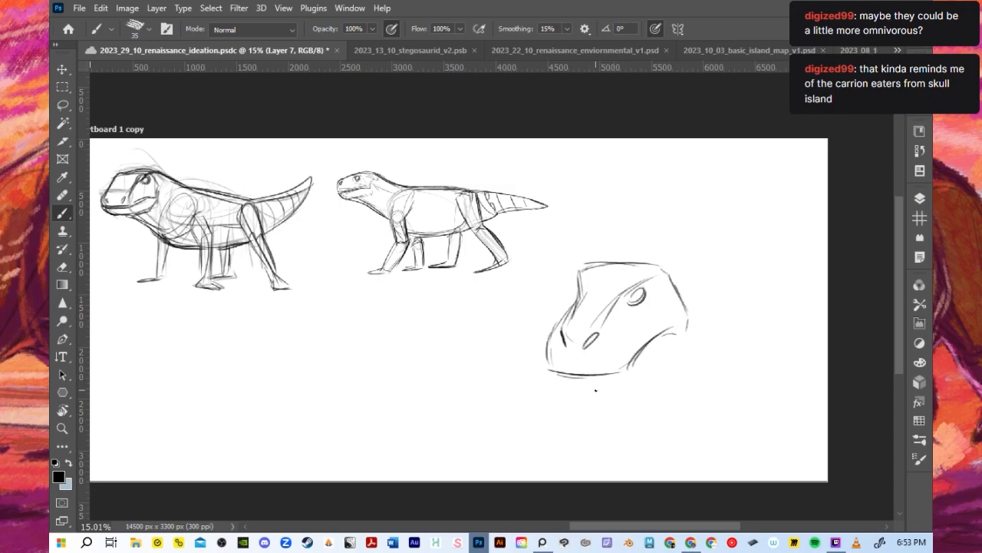
- Add rounded muzzle and cheek contours to the head study and draw bumpy brow ridges over both eyes
drag(556, 337, 612, 364)
drag(597, 330, 630, 368)
drag(559, 374, 634, 367)
drag(627, 296, 627, 362)
drag(659, 276, 619, 328)
mouse_move(646, 295)
mouse_down()
mouse_move(630, 300)
mouse_move(661, 274)
mouse_up()
drag(580, 303, 586, 267)
drag(625, 297, 666, 272)
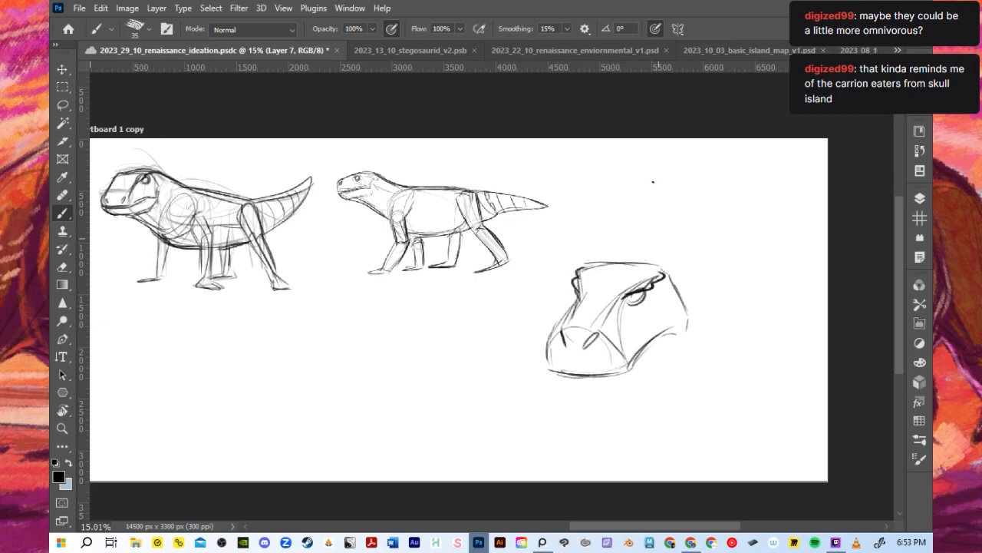
- Strengthen the head study's upper lip and mouth corner, and rough in the sides of an open lower jaw
mouse_move(550, 347)
mouse_down()
mouse_move(577, 297)
mouse_move(586, 305)
mouse_move(573, 340)
mouse_move(559, 344)
mouse_move(601, 337)
mouse_move(551, 380)
mouse_up()
key(ctrl+z)
key(ctrl+z)
drag(642, 360, 675, 334)
mouse_move(675, 336)
mouse_down()
mouse_move(651, 386)
mouse_move(654, 364)
mouse_move(655, 382)
mouse_move(683, 335)
mouse_move(654, 398)
mouse_up()
mouse_move(576, 386)
mouse_down()
mouse_move(561, 410)
mouse_move(611, 415)
mouse_move(574, 406)
mouse_up()
mouse_move(586, 364)
mouse_down()
mouse_move(620, 328)
mouse_move(670, 330)
mouse_move(645, 324)
mouse_up()
drag(556, 373, 632, 370)
- Sketch the open lower jaw's rounded front, inner edge and chin, with a curved jaw hinge behind the mouth
key(ctrl+z)
mouse_move(551, 344)
mouse_down()
mouse_move(548, 376)
mouse_move(641, 368)
mouse_move(675, 334)
mouse_move(672, 323)
mouse_move(656, 372)
mouse_up()
mouse_move(567, 415)
mouse_down()
mouse_move(579, 380)
mouse_move(570, 407)
mouse_up()
drag(580, 377, 569, 408)
mouse_move(565, 416)
mouse_down()
mouse_move(608, 423)
mouse_move(569, 417)
mouse_move(656, 395)
mouse_up()
key(ctrl+z)
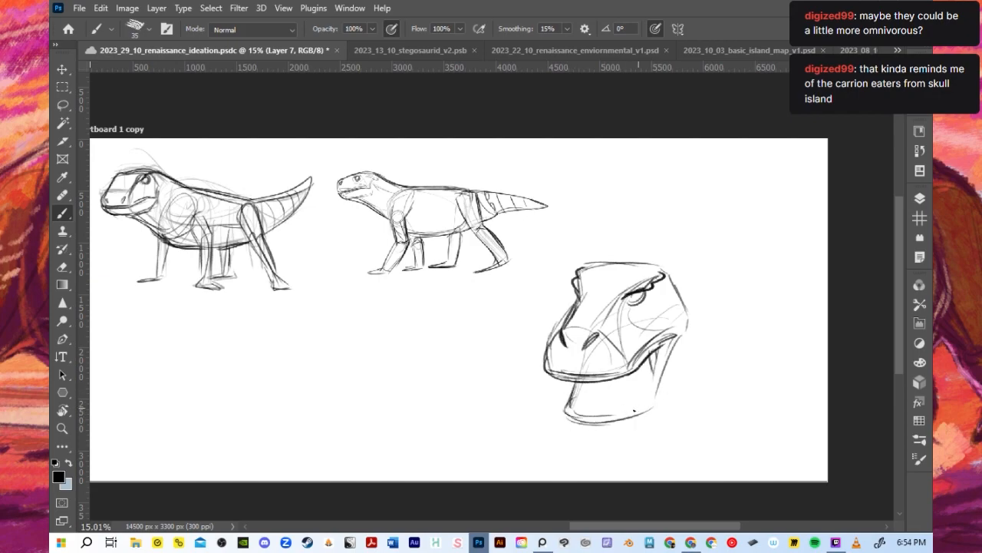
mouse_move(634, 407)
mouse_down()
mouse_move(666, 345)
mouse_move(662, 357)
mouse_move(682, 342)
mouse_move(690, 347)
mouse_move(657, 410)
mouse_up()
key(ctrl+z)
drag(686, 335, 658, 405)
mouse_move(689, 309)
mouse_down()
mouse_move(696, 369)
mouse_move(677, 400)
mouse_move(615, 421)
mouse_move(666, 379)
mouse_move(629, 419)
mouse_move(663, 352)
mouse_up()
key(ctrl+z)
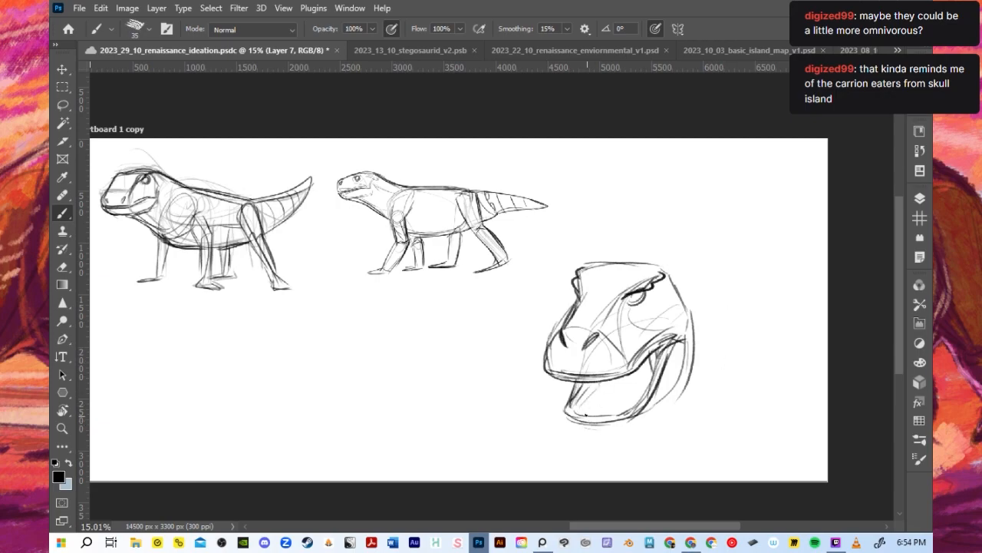
drag(589, 415, 611, 377)
drag(577, 424, 627, 438)
- Firm up the head study's crown line and extend it backward into a curving neck line
mouse_move(667, 255)
mouse_down()
mouse_move(611, 265)
mouse_move(712, 280)
mouse_up()
key(ctrl+z)
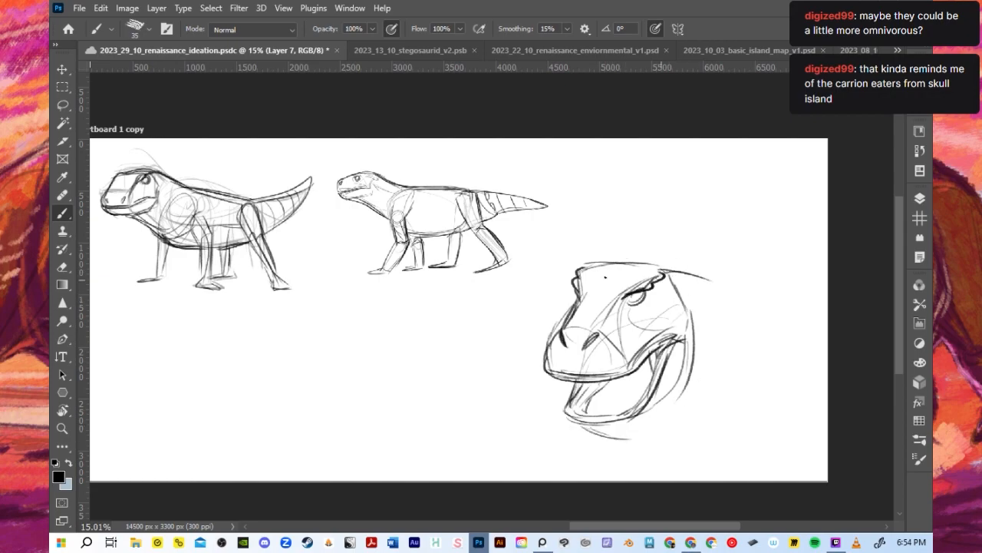
drag(592, 271, 631, 265)
drag(604, 269, 657, 267)
drag(586, 267, 707, 264)
key(ctrl+z)
key(ctrl+z)
mouse_move(597, 265)
mouse_down()
mouse_move(690, 266)
mouse_move(727, 279)
mouse_up()
drag(663, 262, 753, 305)
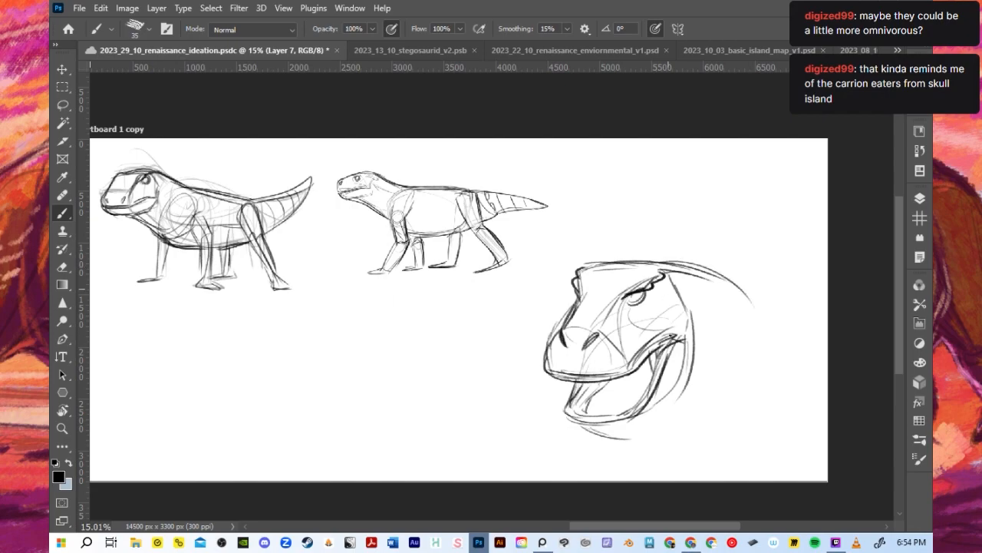
- Define the underside of the head study's lower jaw and connect it to the throat and jaw hinge
drag(613, 430, 636, 433)
drag(643, 407, 697, 387)
drag(649, 434, 605, 436)
drag(566, 415, 607, 431)
key(ctrl+z)
mouse_move(567, 415)
mouse_down()
mouse_move(584, 427)
mouse_move(637, 419)
mouse_move(672, 395)
mouse_up()
key(ctrl+z)
mouse_move(612, 428)
mouse_down()
mouse_move(660, 403)
mouse_move(692, 357)
mouse_up()
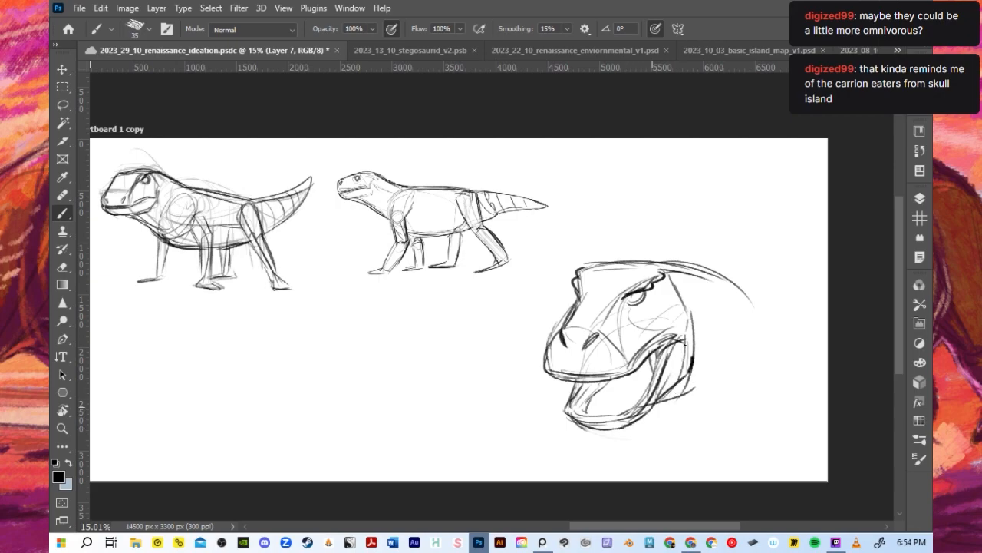
- Add light throat and neck lines behind the head study and refine its eye
mouse_move(648, 410)
mouse_down()
mouse_move(694, 393)
mouse_move(689, 424)
mouse_up()
key(ctrl+z)
drag(706, 270, 753, 284)
drag(643, 304, 634, 299)
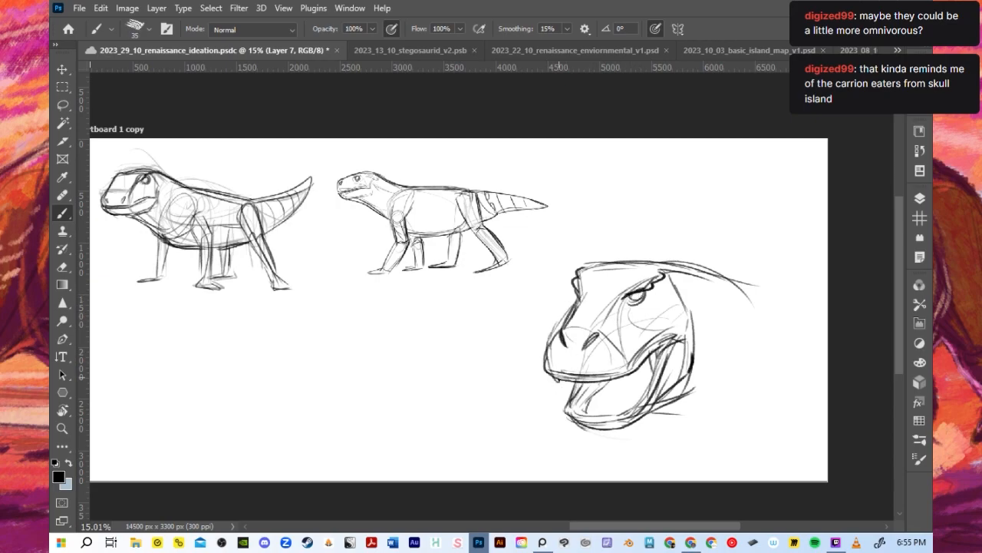
- Draw rows of pointed teeth along the upper and lower jaws of the head study's open mouth
drag(568, 375, 579, 385)
key(ctrl+z)
mouse_move(559, 378)
mouse_down()
mouse_move(574, 390)
mouse_move(565, 378)
mouse_move(574, 379)
mouse_up()
key(ctrl+z)
key(ctrl+z)
key(ctrl+z)
drag(577, 380, 624, 377)
key(ctrl+z)
mouse_move(573, 398)
mouse_down()
mouse_move(584, 415)
mouse_move(627, 409)
mouse_move(650, 381)
mouse_up()
key(ctrl+z)
key(ctrl+z)
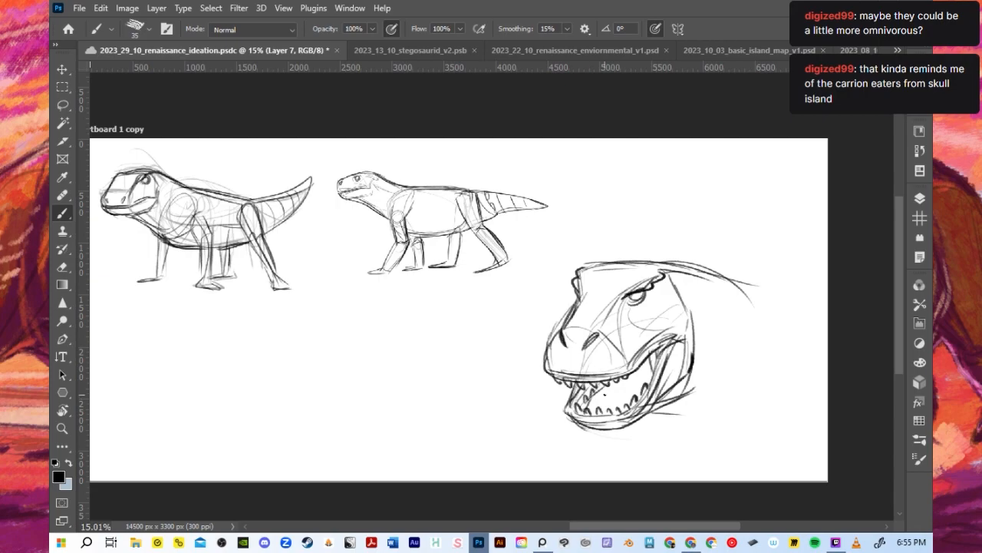
scroll(675, 359, down, 2)
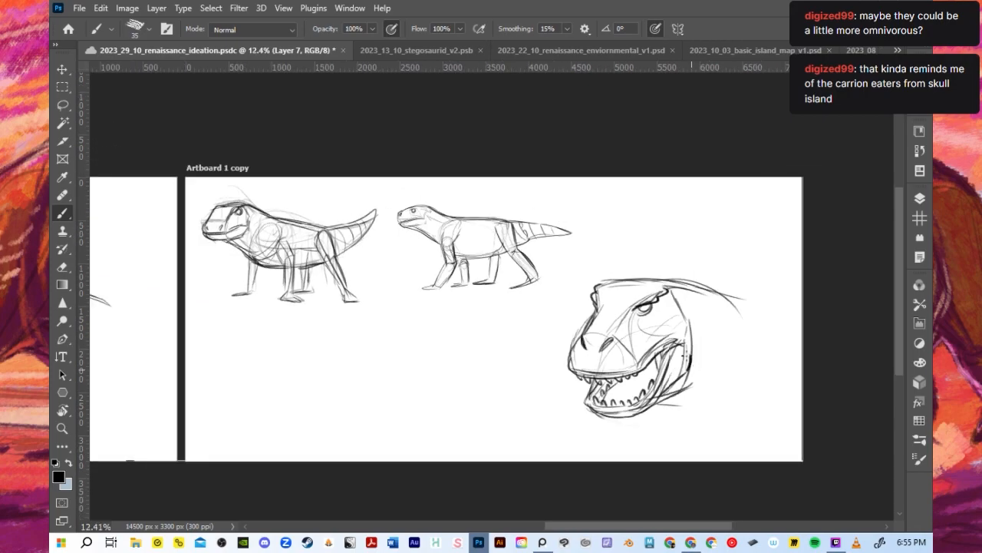
scroll(693, 369, up, 2)
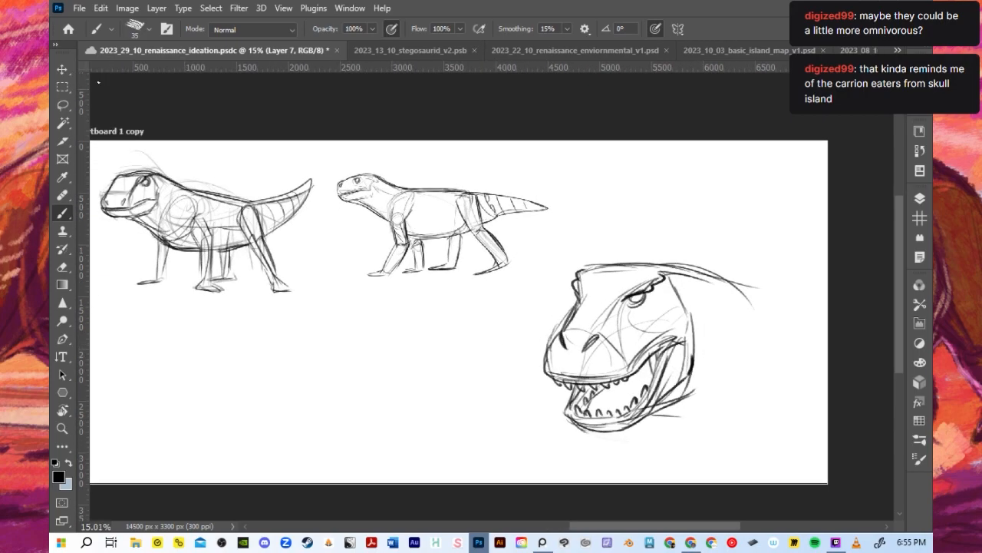
click(64, 67)
scroll(596, 253, up, 1)
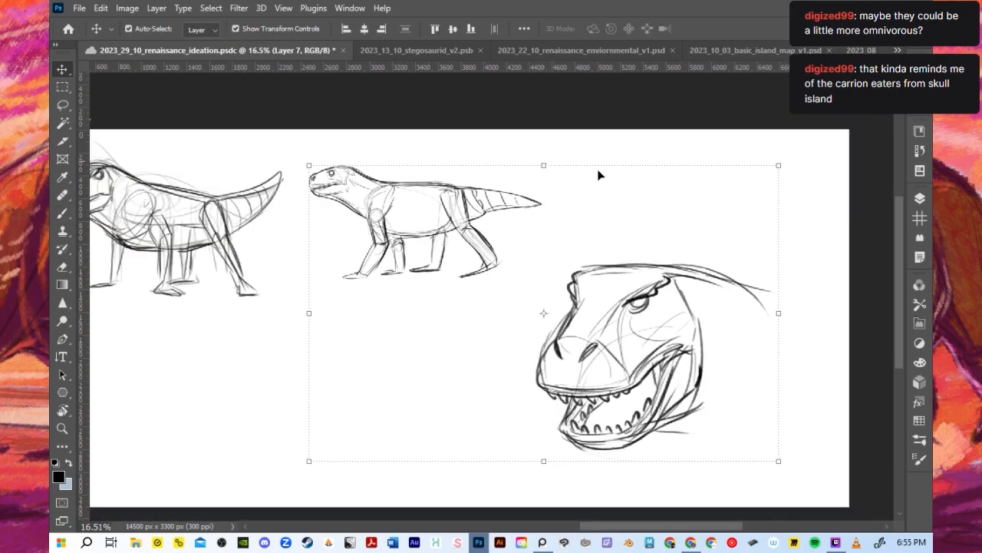
scroll(599, 171, down, 2)
key(b)
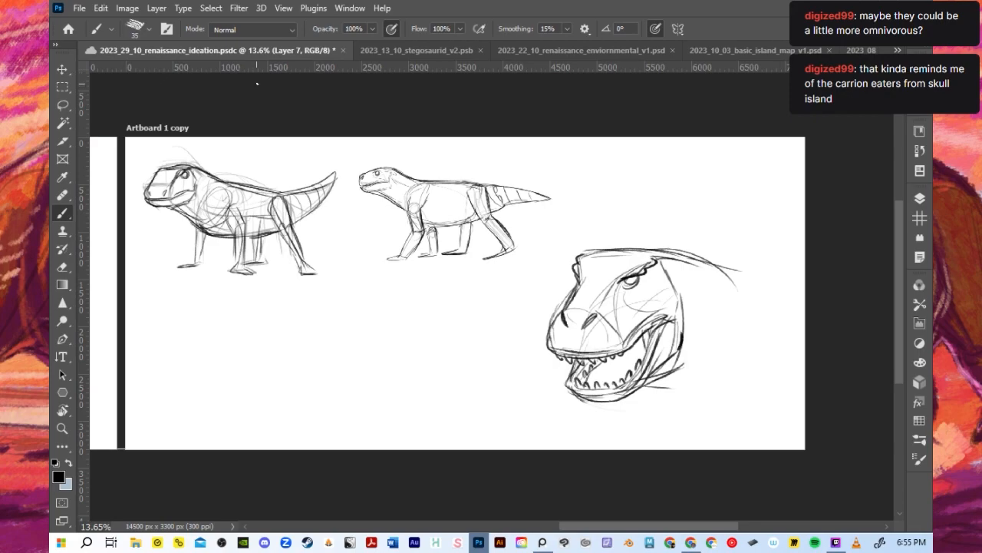
- Lasso the head study, cut it from its layer and paste it in place on a separate layer
click(64, 105)
mouse_move(730, 398)
mouse_down()
mouse_move(742, 208)
mouse_move(507, 390)
mouse_move(637, 430)
mouse_up()
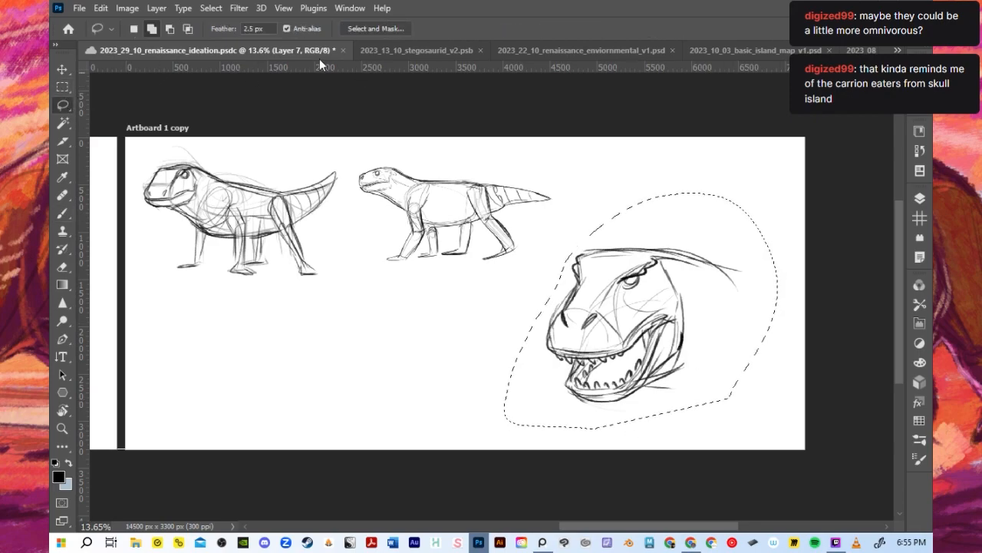
click(100, 8)
click(207, 88)
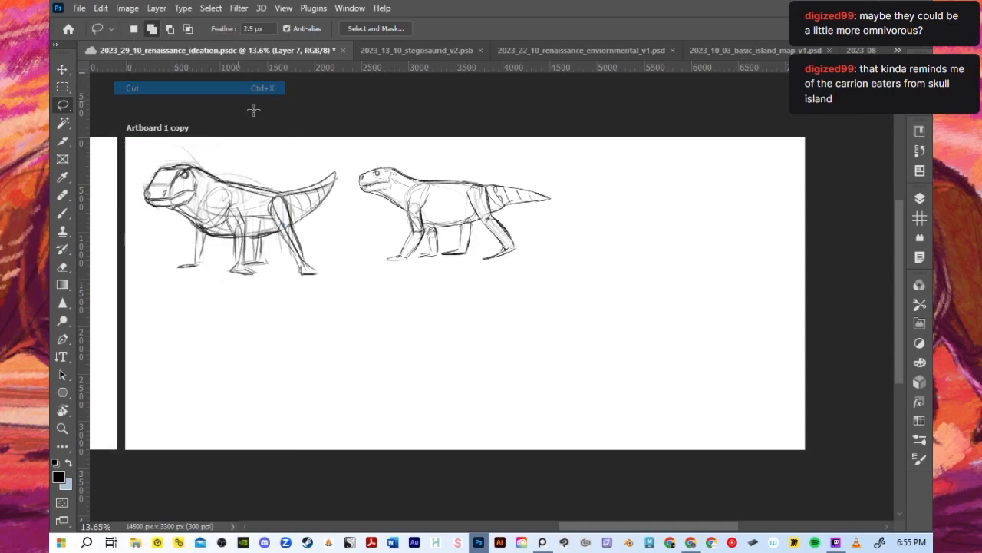
click(100, 7)
mouse_move(185, 146)
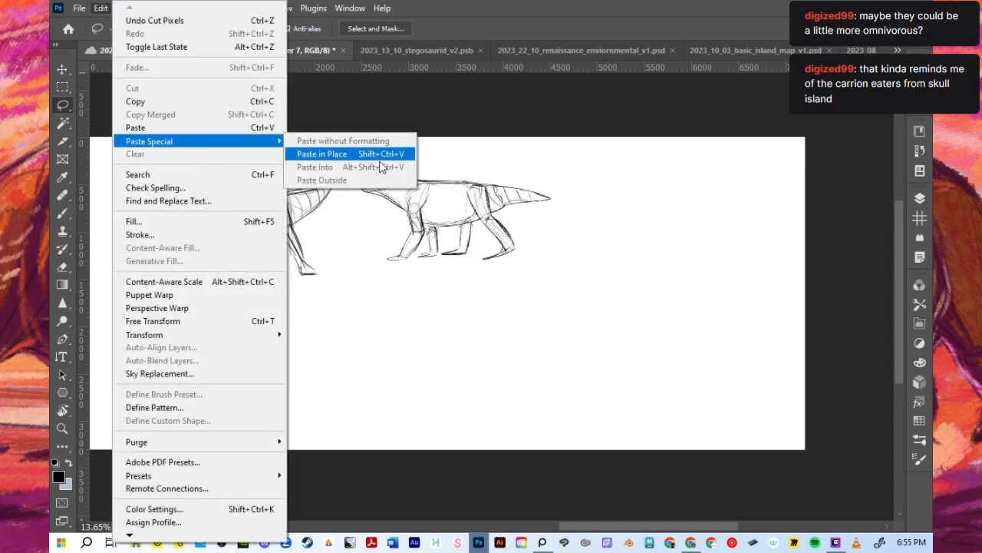
click(384, 160)
- Scale the head study to about 71% and move it up beside the walking creature's tail
click(63, 69)
scroll(602, 308, up, 1)
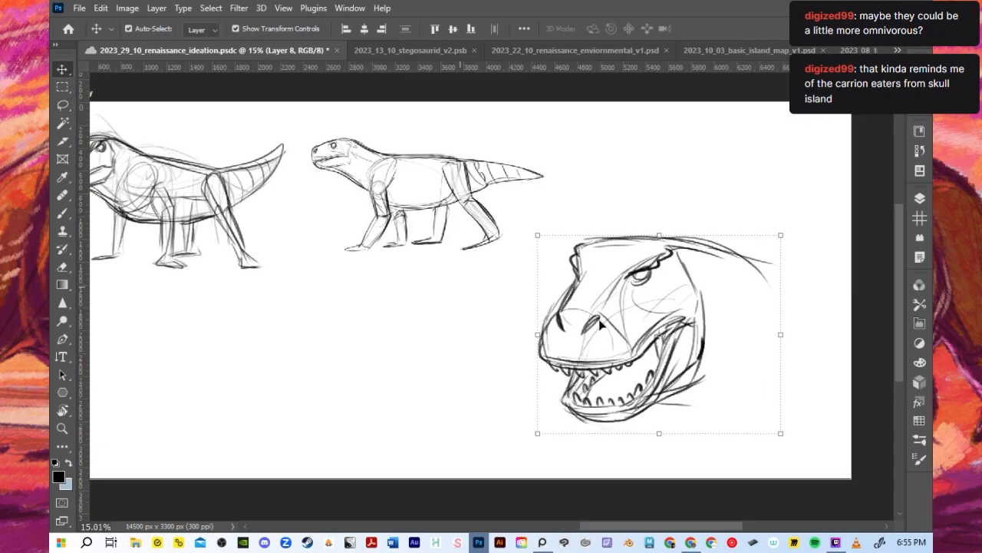
drag(542, 429, 602, 401)
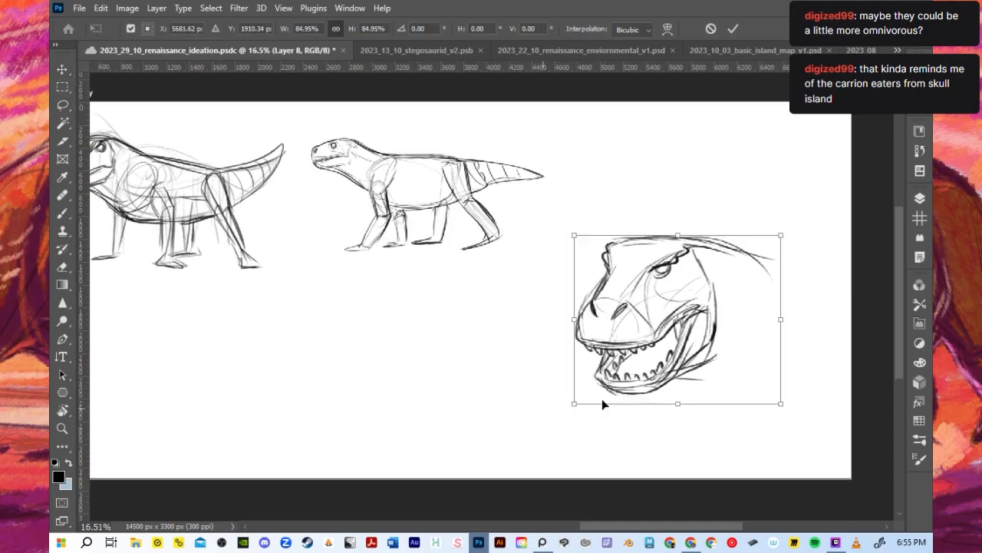
drag(714, 349, 701, 229)
drag(564, 340, 598, 290)
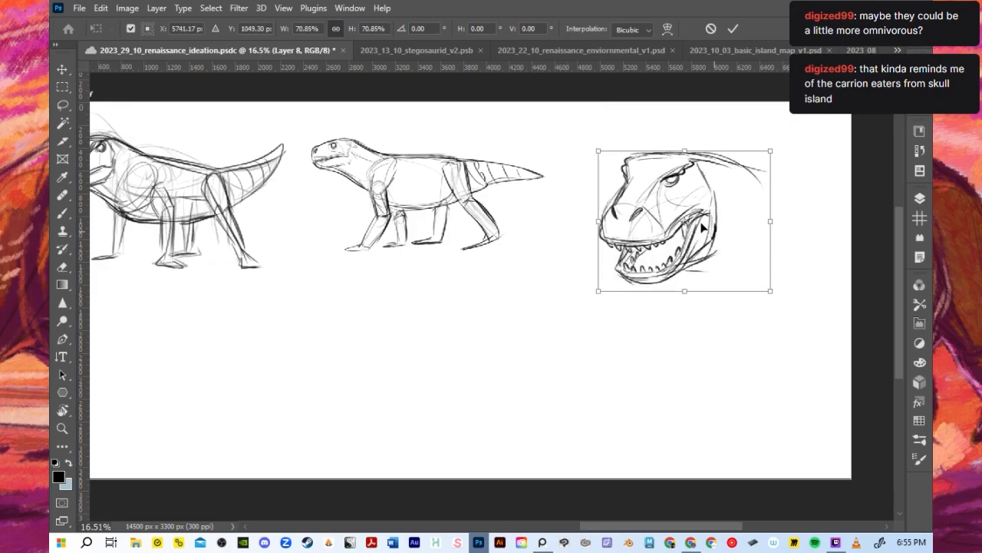
drag(717, 233, 694, 222)
key(Return)
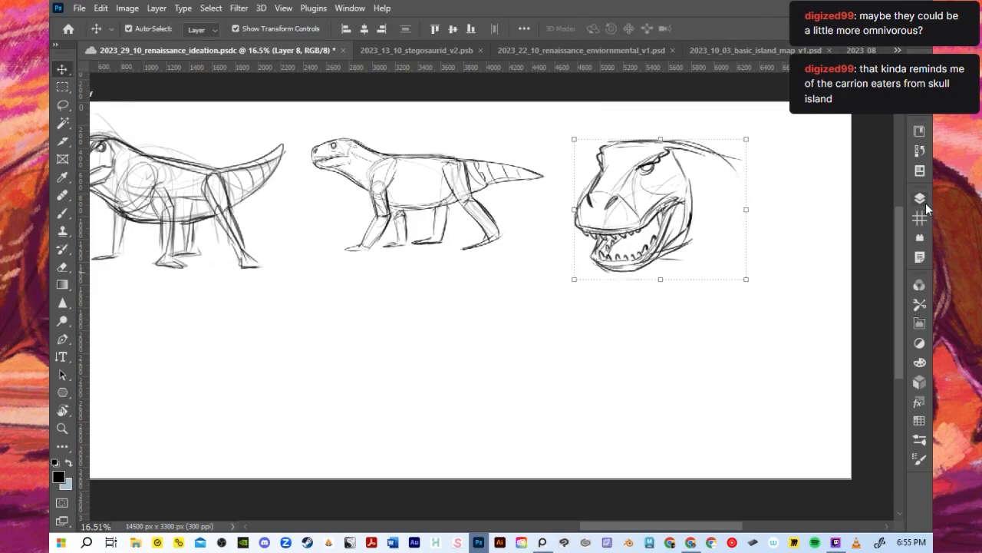
- Add a new empty layer above the head study's layer for the next sketch
click(920, 199)
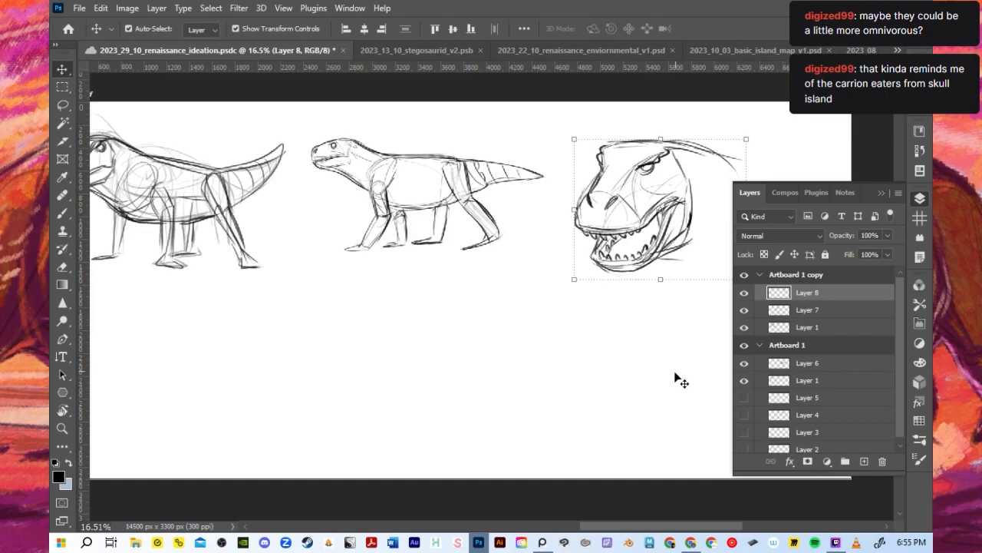
scroll(610, 364, down, 1)
click(744, 293)
click(745, 293)
click(864, 461)
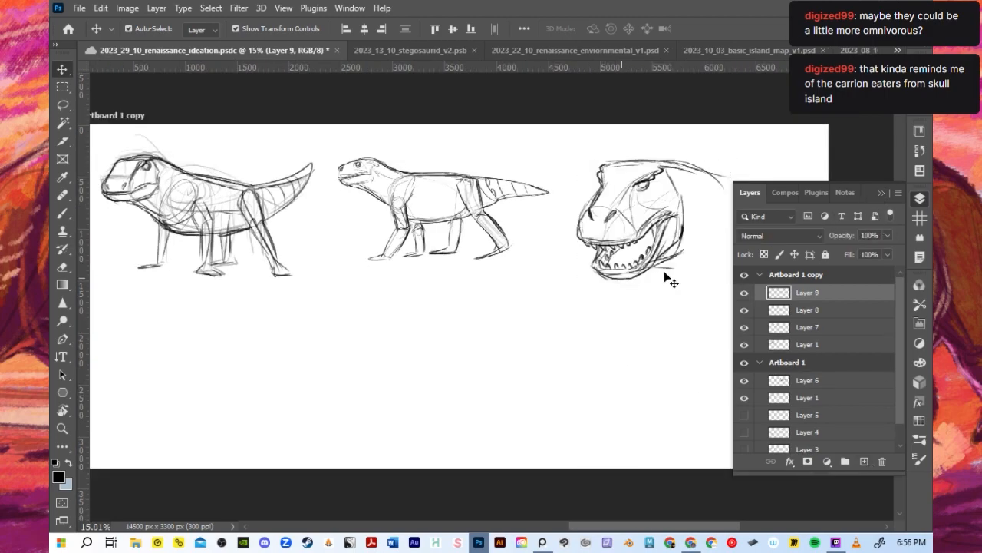
click(882, 194)
scroll(614, 288, down, 1)
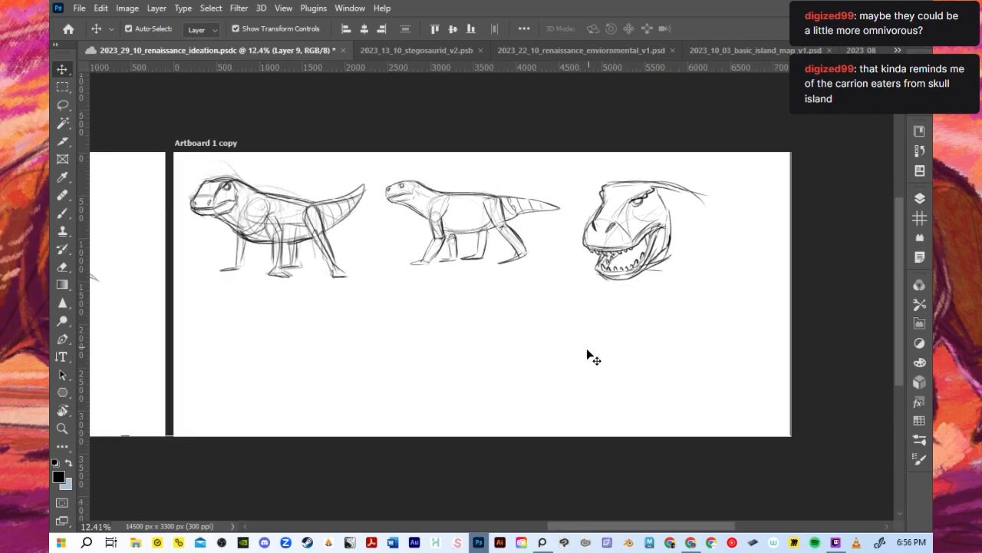
- Brush the skull top and blunt snout front of a new profile head in the empty space below the walking creature
key(b)
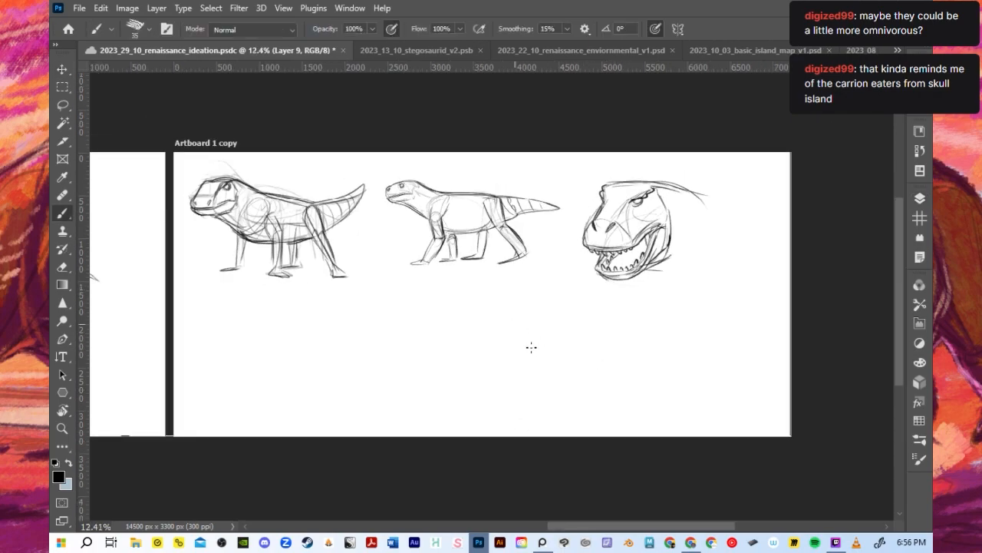
scroll(512, 298, up, 2)
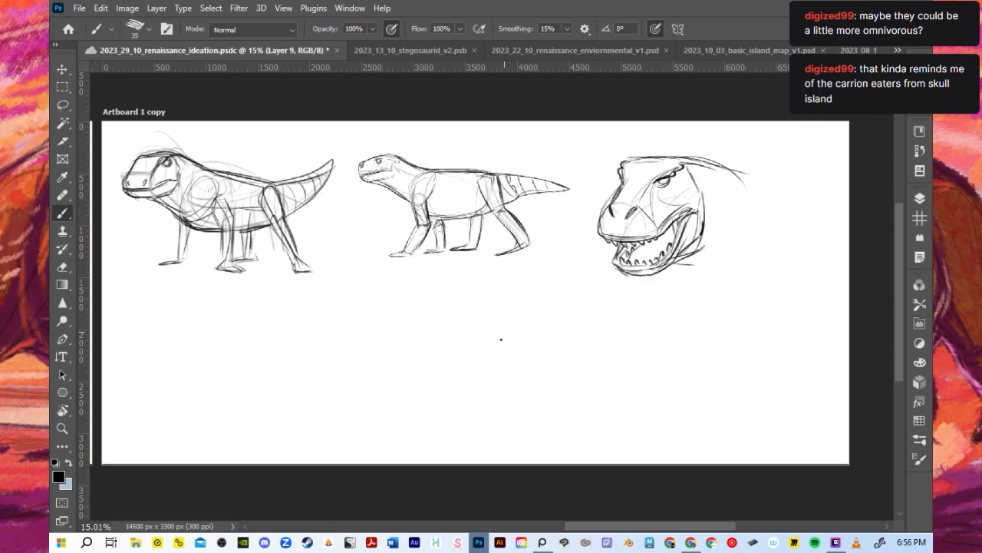
scroll(502, 336, up, 1)
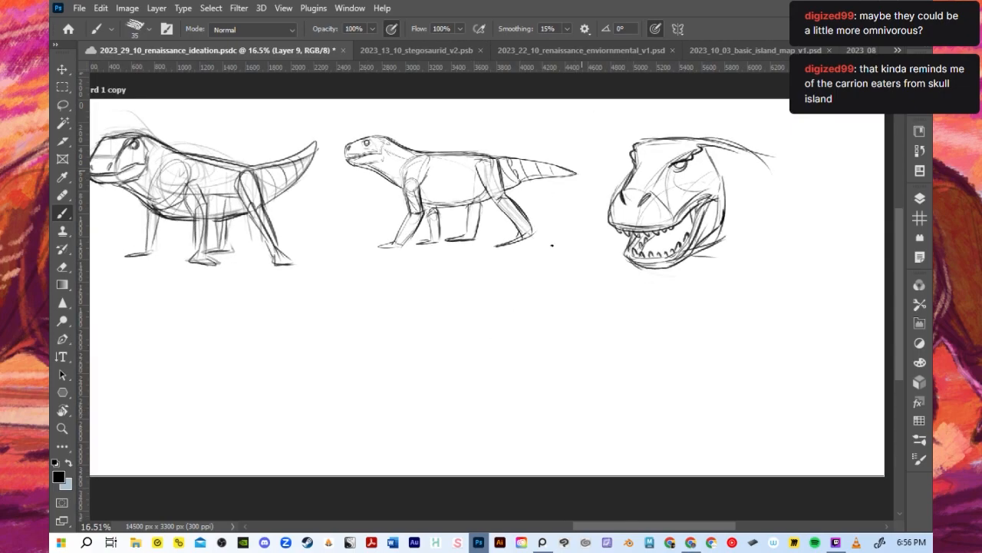
scroll(537, 291, down, 1)
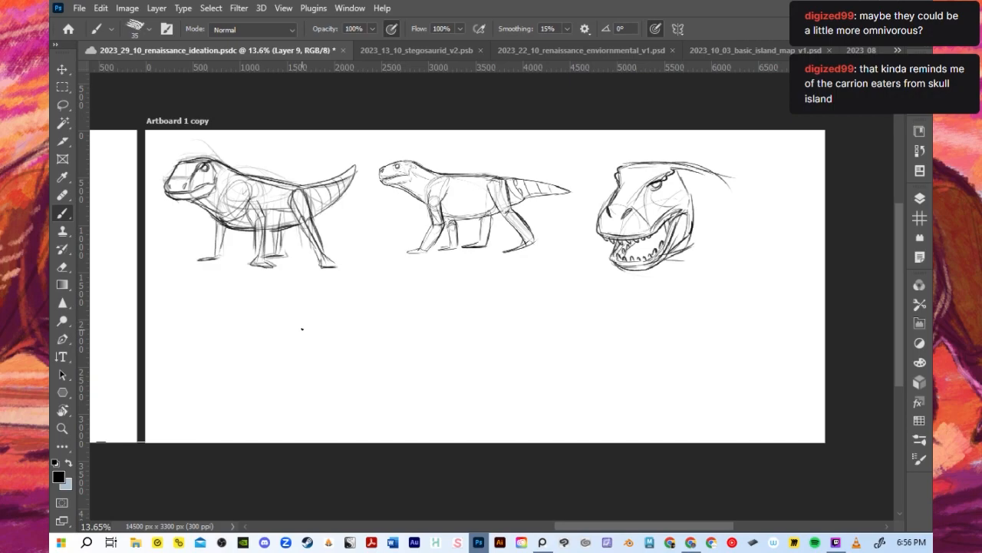
scroll(301, 329, up, 1)
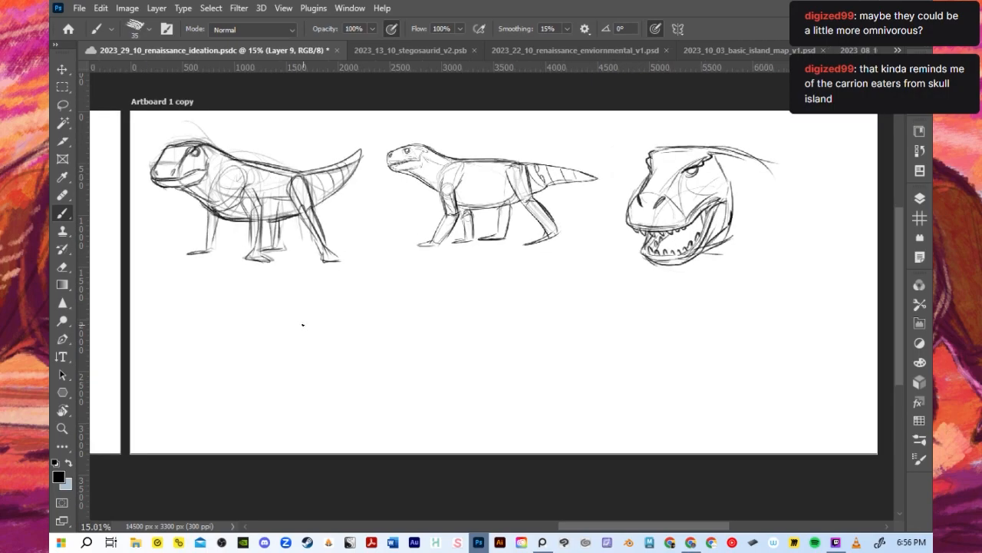
scroll(302, 324, down, 1)
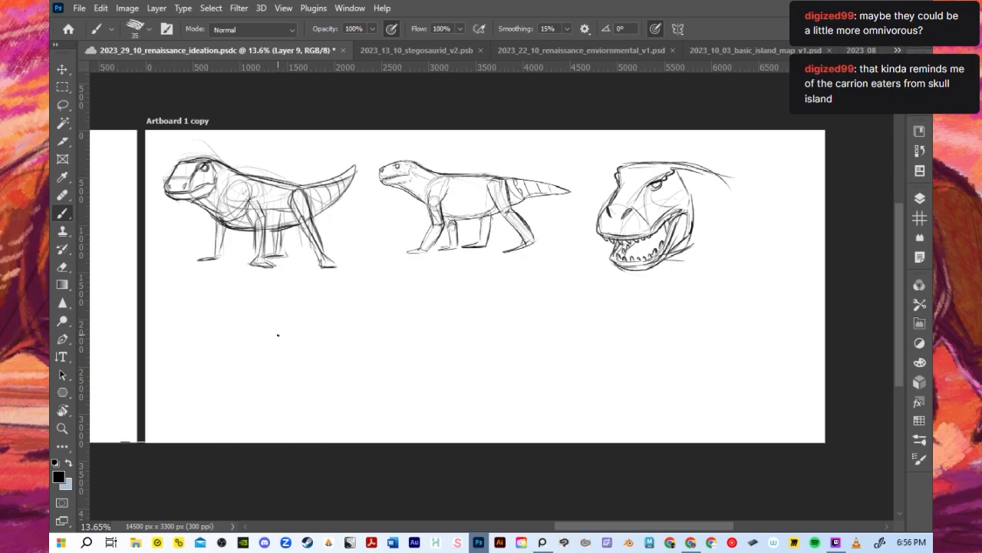
scroll(307, 313, up, 3)
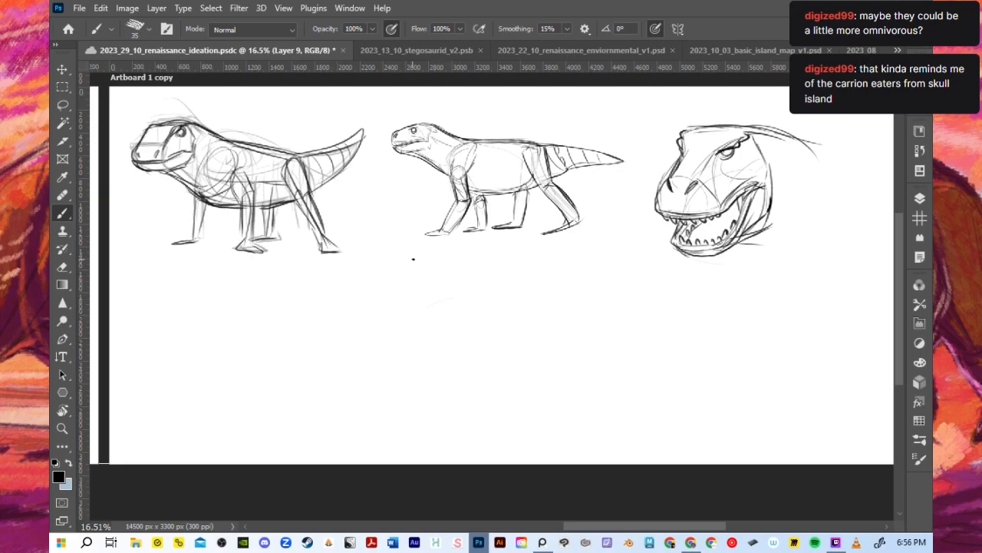
drag(387, 326, 461, 302)
key(ctrl+z)
drag(382, 325, 463, 297)
drag(377, 325, 433, 308)
key(ctrl+z)
mouse_move(379, 325)
mouse_down()
mouse_move(445, 293)
mouse_move(409, 308)
mouse_move(437, 304)
mouse_up()
drag(375, 328, 369, 349)
drag(370, 323, 406, 311)
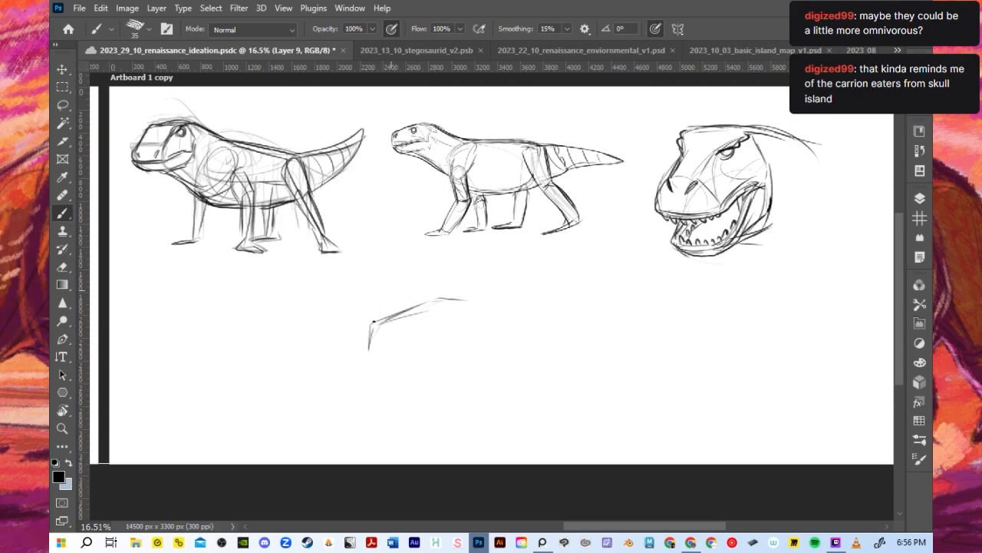
- Draw the mouth line and the back of the skull on the profile head, and strengthen its snout and crown contours
drag(369, 355, 479, 341)
drag(440, 304, 478, 308)
mouse_move(475, 309)
mouse_down()
mouse_move(484, 332)
mouse_move(494, 304)
mouse_move(526, 322)
mouse_up()
drag(370, 356, 446, 338)
mouse_move(364, 325)
mouse_down()
mouse_move(357, 353)
mouse_move(377, 354)
mouse_up()
key(ctrl+z)
drag(371, 325, 452, 299)
- Add the lower jaw, throat line and long sweeping neck lines behind the profile head
mouse_move(367, 356)
mouse_down()
mouse_move(380, 372)
mouse_move(437, 374)
mouse_move(487, 353)
mouse_move(448, 359)
mouse_up()
mouse_move(487, 353)
mouse_down()
mouse_move(523, 322)
mouse_move(512, 337)
mouse_move(534, 359)
mouse_up()
drag(429, 373, 504, 395)
mouse_move(507, 313)
mouse_down()
mouse_move(574, 343)
mouse_move(604, 340)
mouse_up()
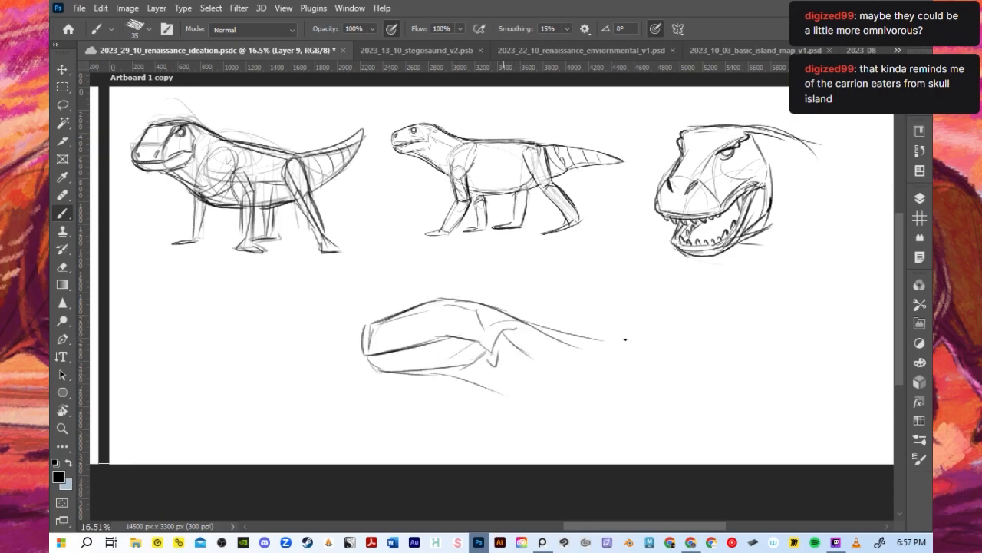
drag(493, 350, 645, 373)
- Scale the profile head and neck down to about three quarters of their size and place them closer beneath the upper sketches
key(v)
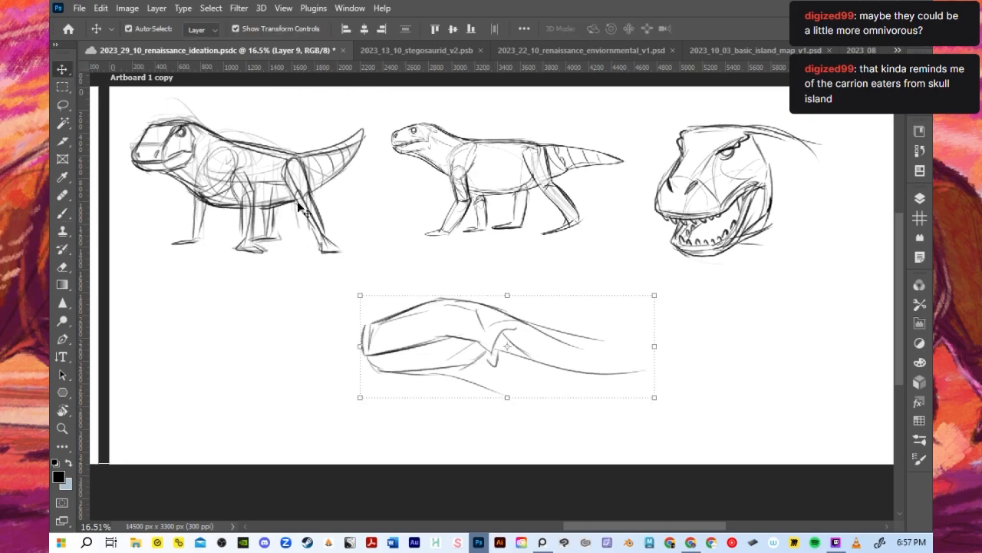
mouse_move(654, 398)
mouse_down()
mouse_move(578, 370)
mouse_move(505, 327)
mouse_up()
click(734, 30)
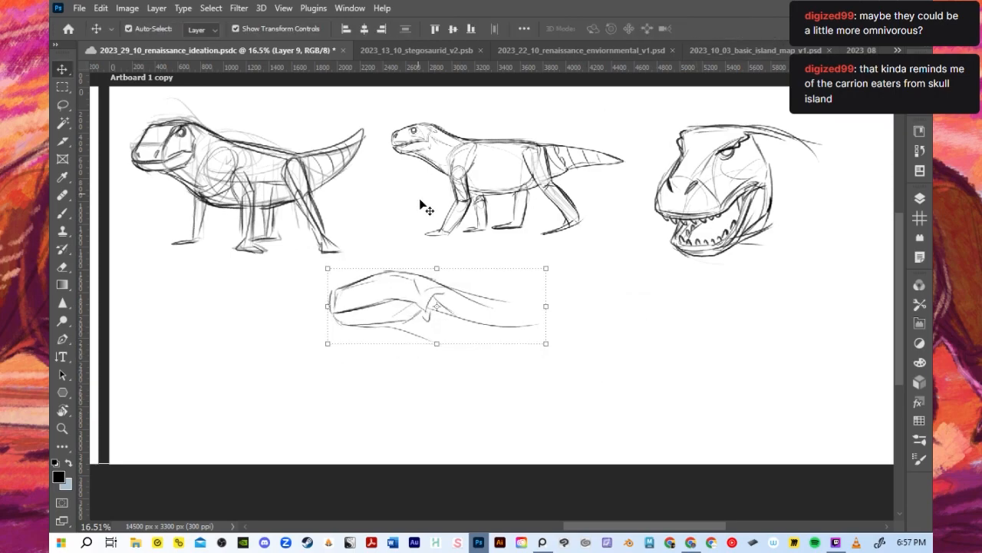
- Extend the throat down to the chest, then draw the shoulder line and the long back and belly lines of the body
scroll(419, 198, up, 1)
key(b)
scroll(470, 331, down, 1)
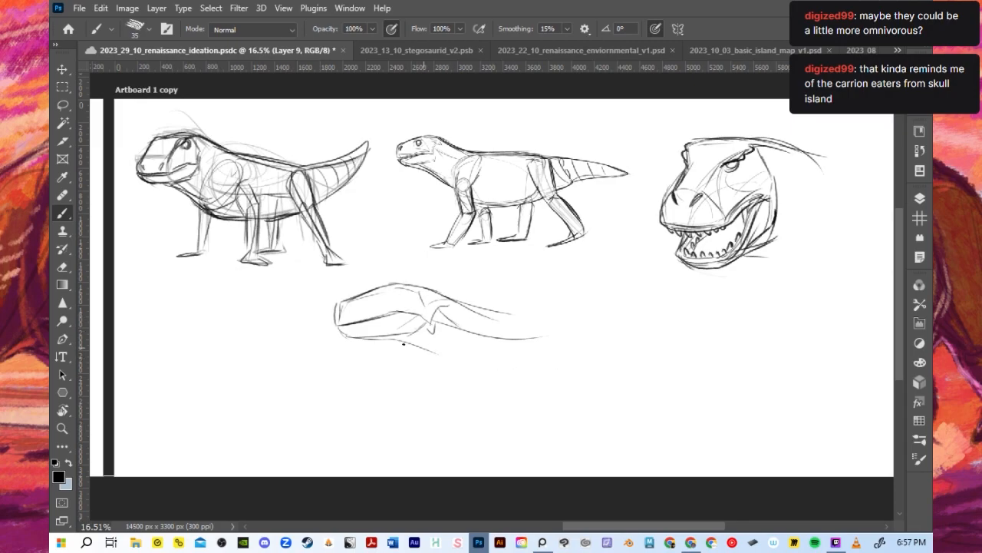
mouse_move(418, 341)
mouse_down()
mouse_move(515, 376)
mouse_move(509, 308)
mouse_move(514, 374)
mouse_up()
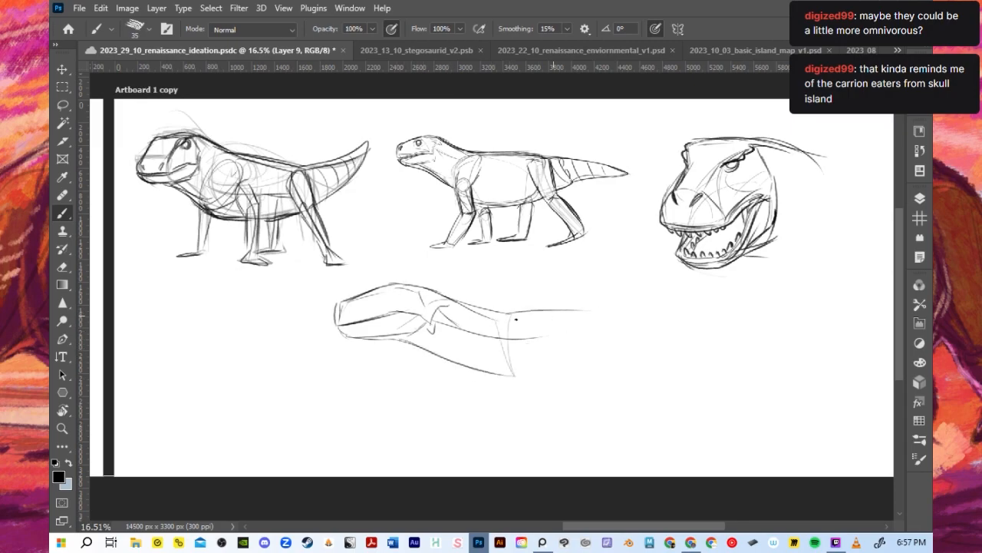
drag(494, 312, 646, 307)
mouse_move(502, 365)
mouse_down()
mouse_move(675, 378)
mouse_move(604, 394)
mouse_move(632, 371)
mouse_move(761, 350)
mouse_move(709, 363)
mouse_move(722, 389)
mouse_up()
key(ctrl+z)
key(ctrl+z)
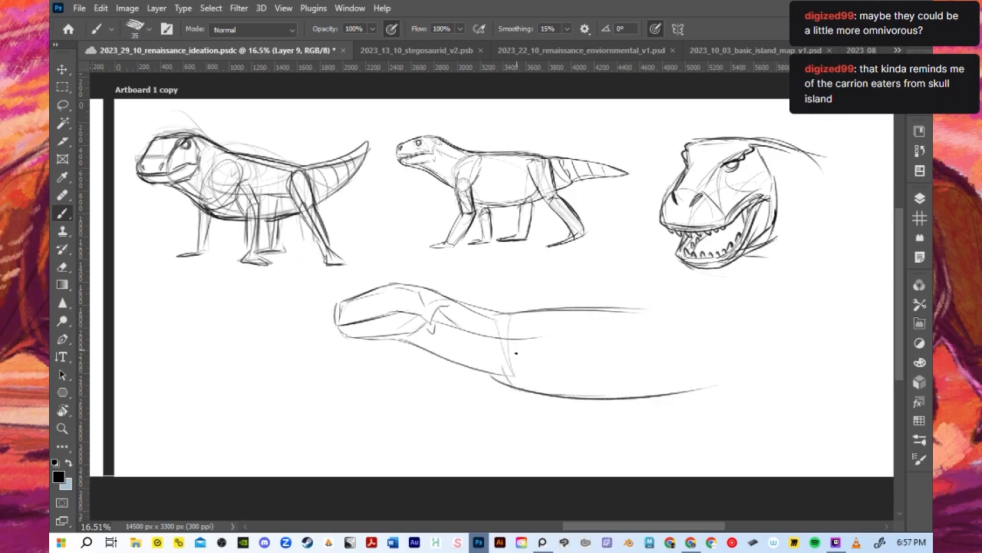
- Mark the shoulder joint and upper foreleg, extend the back line, and add the hip circle with the front thigh line
drag(522, 365, 513, 384)
drag(506, 381, 519, 423)
drag(526, 376, 545, 436)
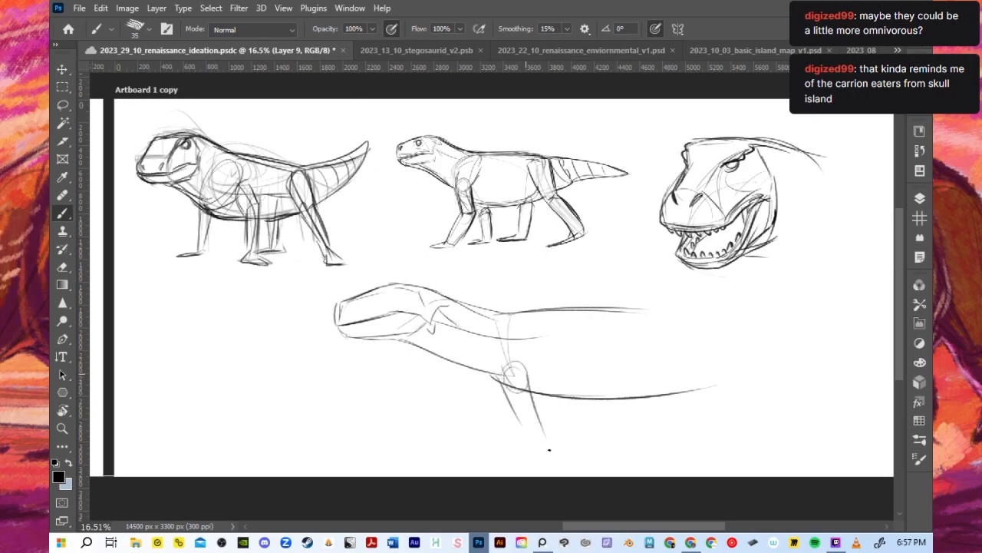
mouse_move(506, 317)
mouse_down()
mouse_move(594, 307)
mouse_move(705, 313)
mouse_up()
key(ctrl+z)
mouse_move(519, 315)
mouse_down()
mouse_move(727, 324)
mouse_move(686, 357)
mouse_move(696, 423)
mouse_up()
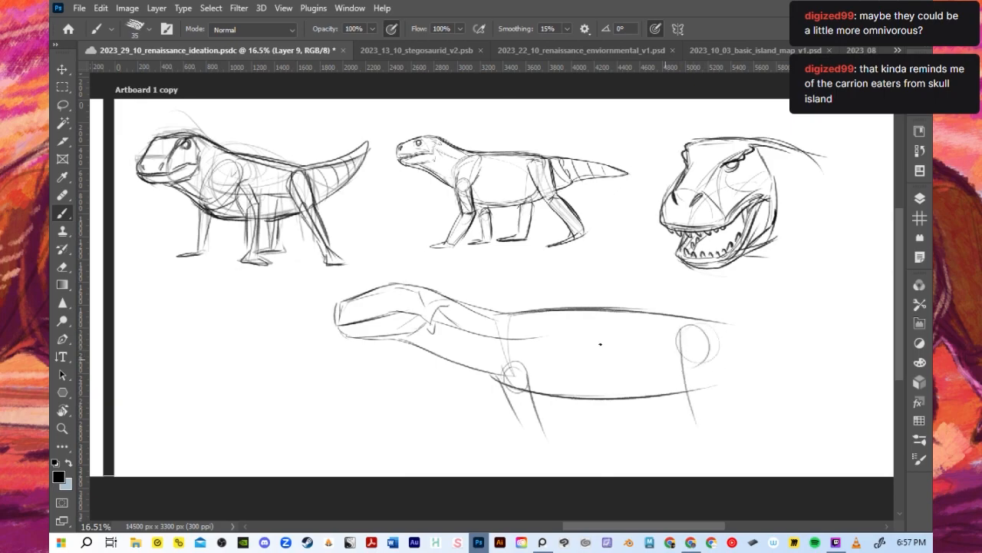
- Scale the whole new body sketch down to about three quarters, leaving room beneath it for the legs
key(ctrl+t)
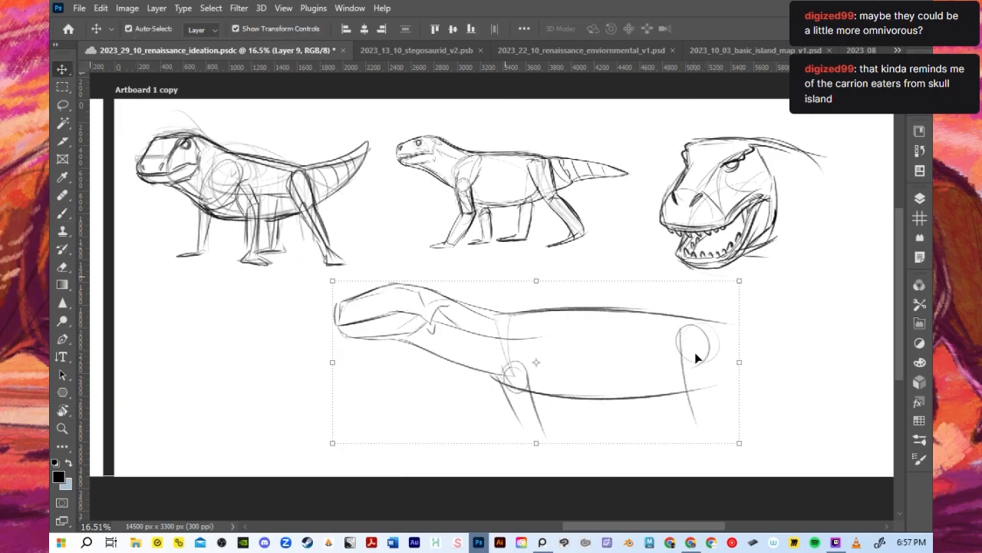
drag(739, 444, 633, 383)
click(733, 29)
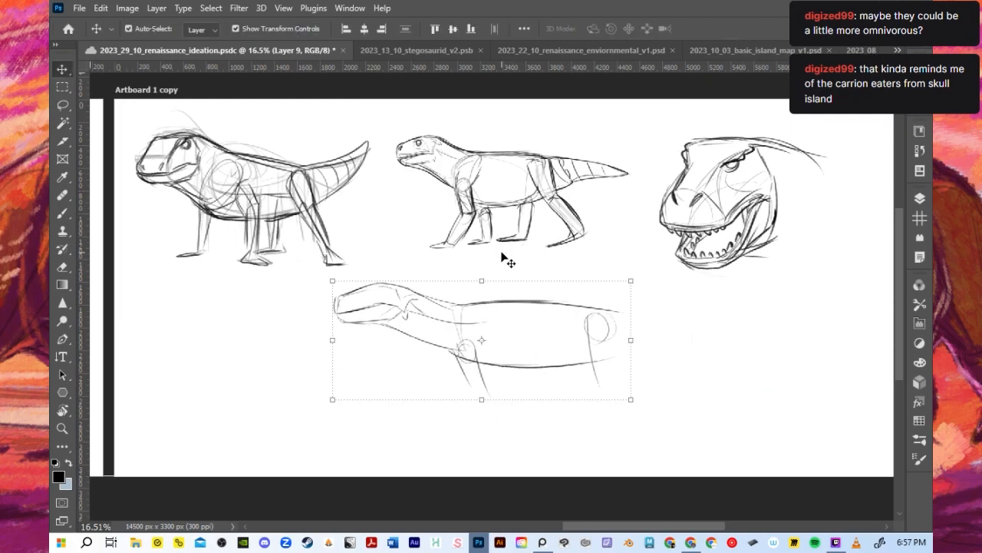
- Draw the near and far front legs with bent elbows and flat feet, and save the document
key(b)
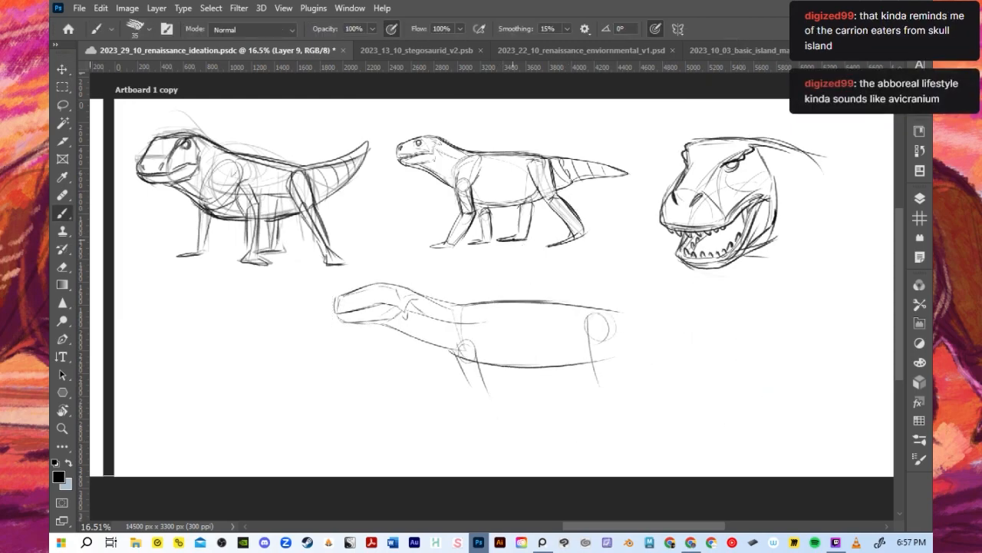
mouse_move(459, 356)
mouse_down()
mouse_move(470, 355)
mouse_move(459, 358)
mouse_move(473, 389)
mouse_move(460, 423)
mouse_up()
mouse_move(484, 389)
mouse_down()
mouse_move(440, 446)
mouse_move(412, 453)
mouse_move(475, 420)
mouse_move(453, 449)
mouse_up()
key(ctrl+s)
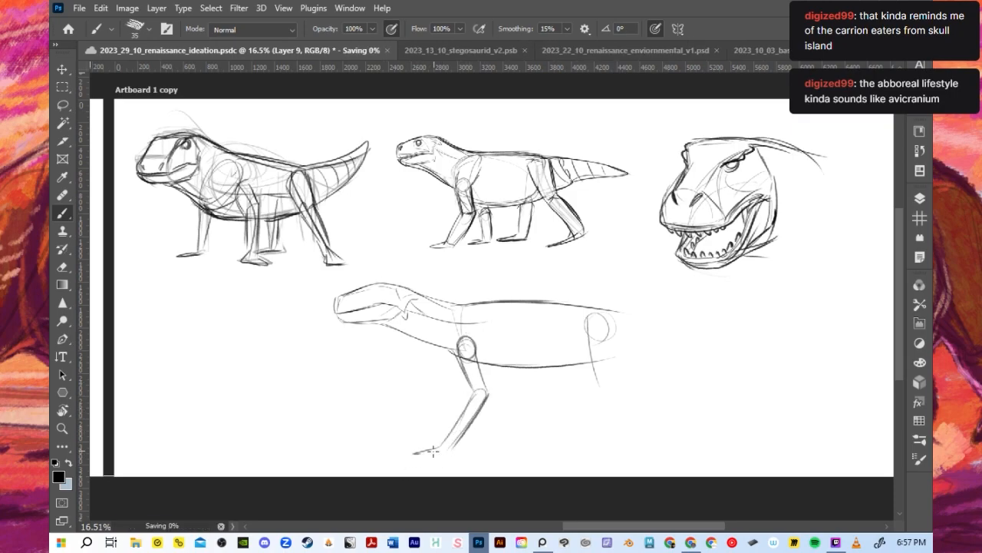
mouse_move(434, 450)
mouse_down()
mouse_move(403, 456)
mouse_move(425, 455)
mouse_up()
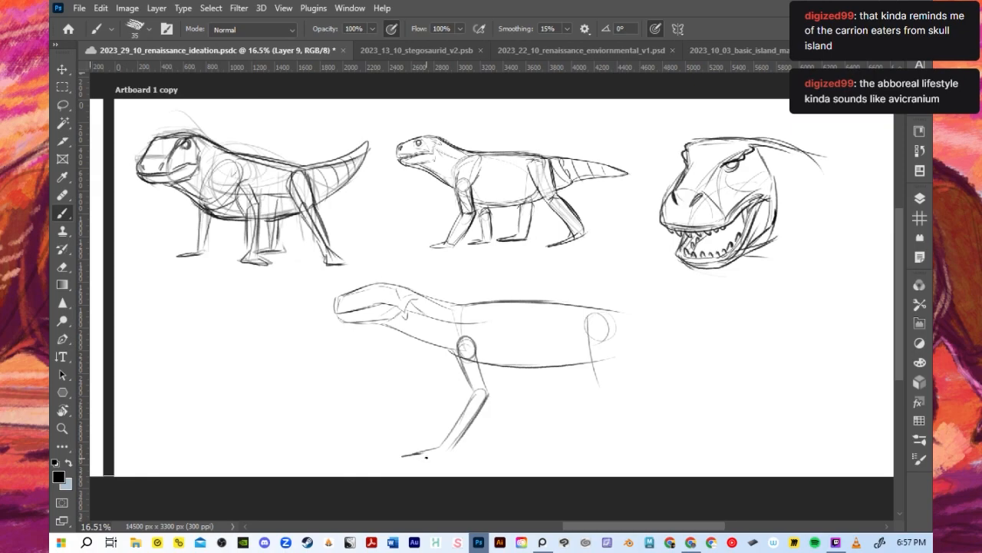
drag(407, 457, 436, 451)
mouse_move(485, 360)
mouse_down()
mouse_move(505, 395)
mouse_move(512, 375)
mouse_move(514, 397)
mouse_move(500, 415)
mouse_move(502, 401)
mouse_move(468, 454)
mouse_up()
key(ctrl+z)
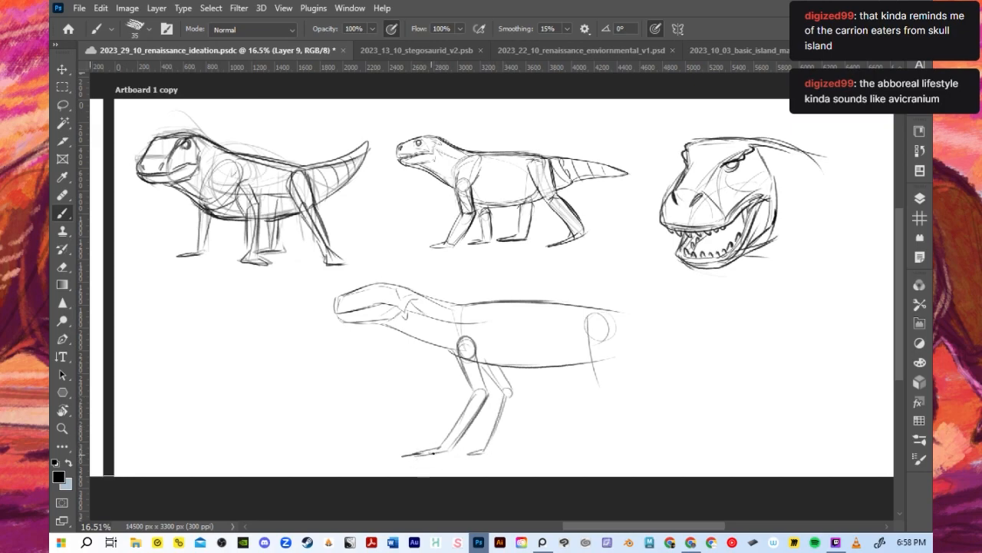
- Draw a ground line beneath the front feet that runs flat and then slopes upward behind the creature
drag(305, 462, 376, 456)
mouse_move(472, 456)
mouse_down()
mouse_move(619, 445)
mouse_move(697, 433)
mouse_up()
key(ctrl+z)
drag(320, 456, 801, 391)
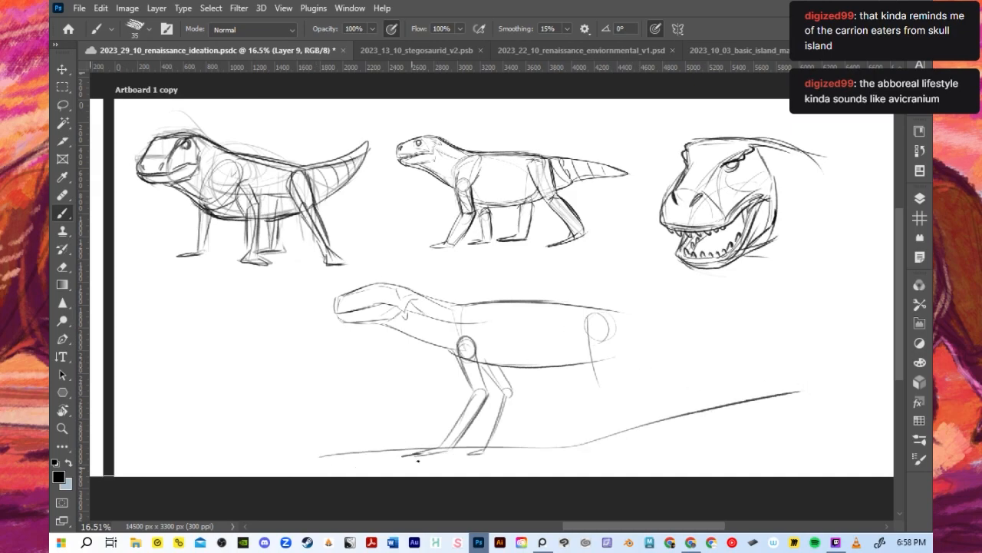
mouse_move(437, 446)
mouse_down()
mouse_move(430, 463)
mouse_move(424, 453)
mouse_up()
key(ctrl+z)
key(ctrl+z)
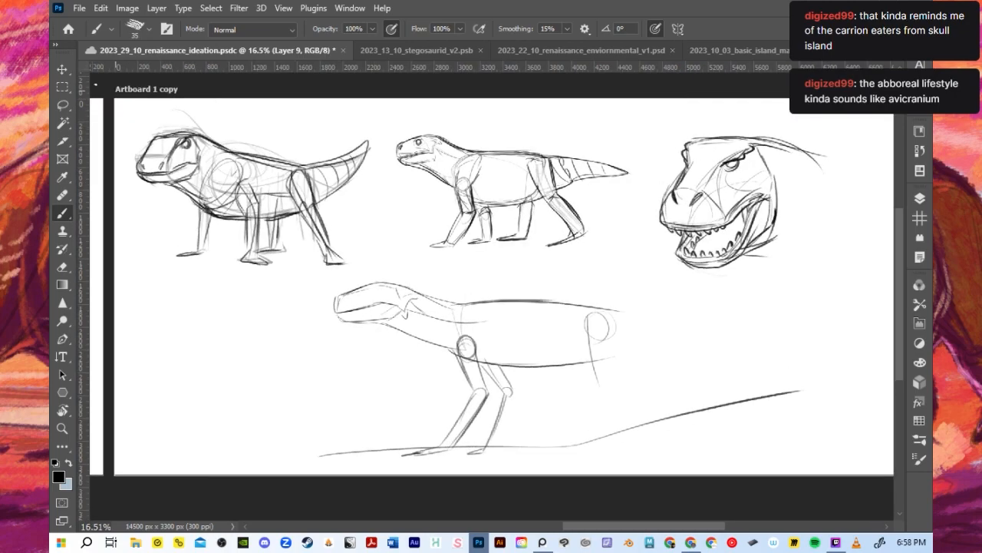
- Scale the creature and its ground line down to about 85%
key(v)
drag(790, 456, 731, 430)
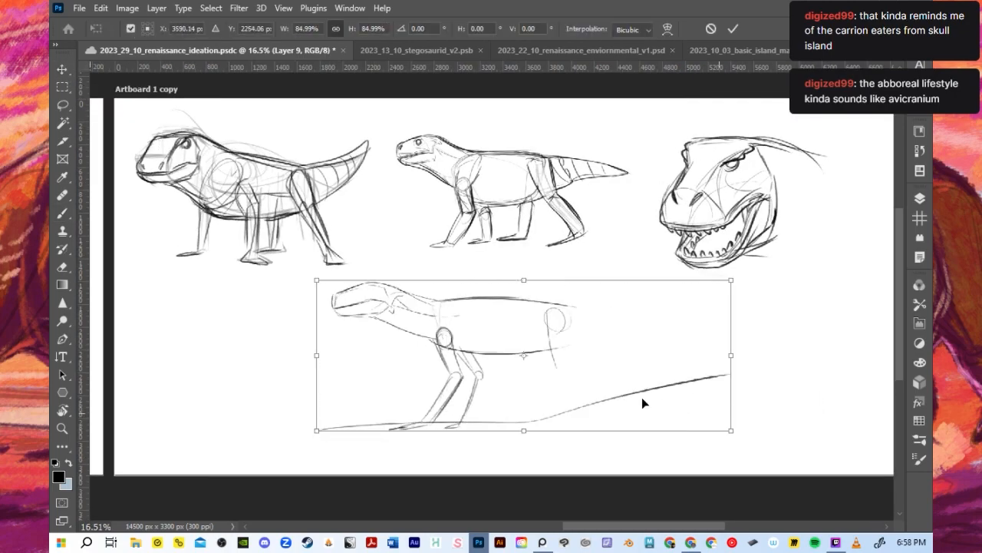
scroll(643, 403, up, 1)
click(733, 28)
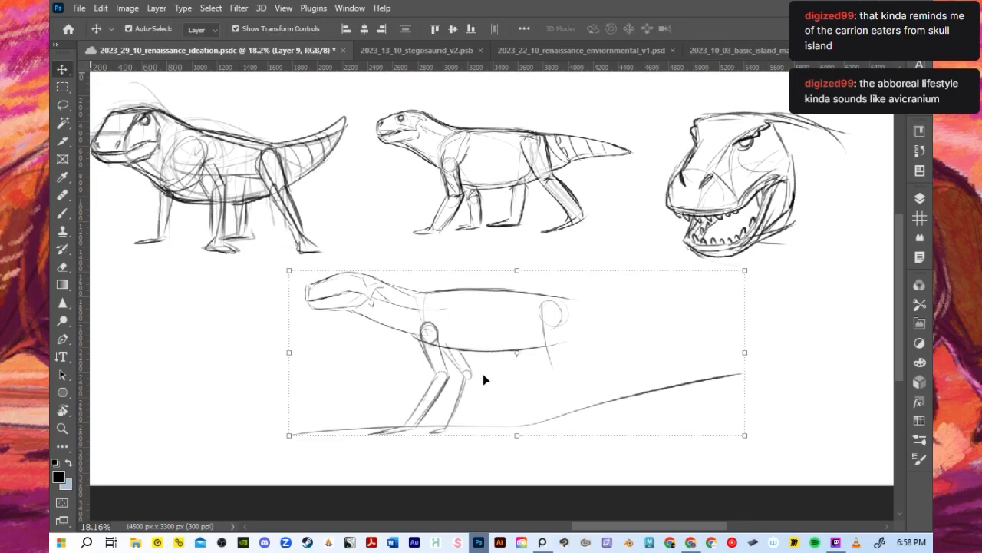
- Darken the near front leg and add curved claws gripping over the ground line on the front feet
key(b)
mouse_move(405, 427)
mouse_down()
mouse_move(415, 426)
mouse_move(400, 426)
mouse_move(402, 450)
mouse_move(414, 451)
mouse_move(376, 435)
mouse_move(405, 423)
mouse_move(404, 437)
mouse_move(437, 395)
mouse_move(438, 436)
mouse_move(467, 401)
mouse_move(474, 417)
mouse_move(473, 374)
mouse_move(422, 419)
mouse_move(448, 375)
mouse_move(434, 374)
mouse_move(446, 367)
mouse_move(437, 328)
mouse_up()
key(ctrl+z)
drag(429, 362, 419, 324)
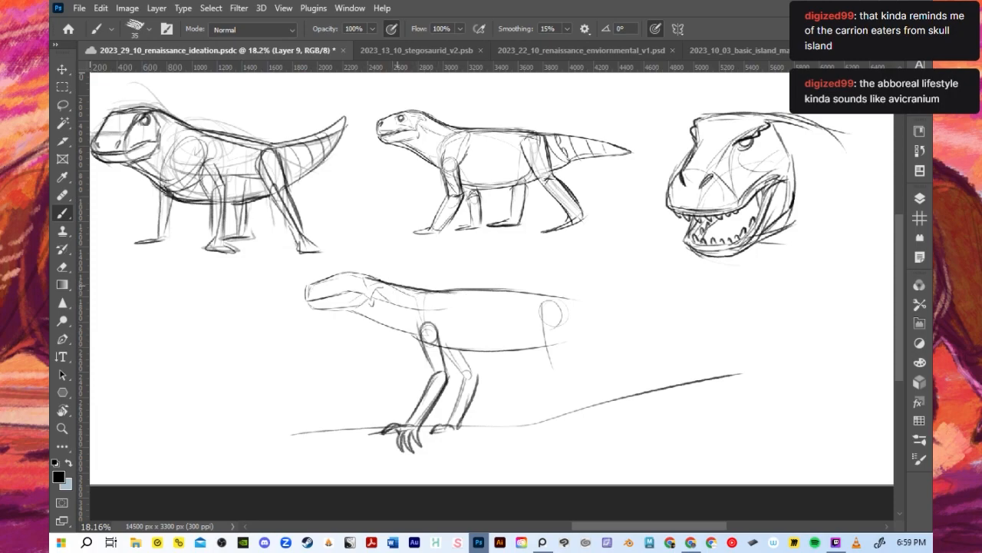
- Reinforce the neck, throat, belly and far front leg contours, and lengthen the snout slightly forward
drag(382, 283, 459, 292)
mouse_move(352, 311)
mouse_down()
mouse_move(454, 351)
mouse_move(526, 355)
mouse_up()
mouse_move(462, 352)
mouse_down()
mouse_move(479, 376)
mouse_move(471, 400)
mouse_up()
mouse_move(444, 345)
mouse_down()
mouse_move(447, 379)
mouse_move(431, 391)
mouse_up()
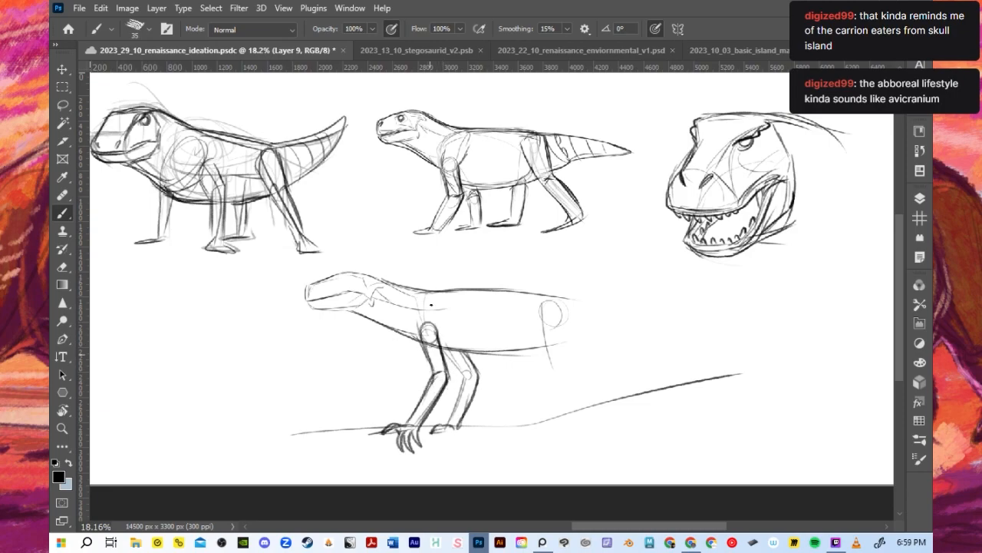
mouse_move(296, 304)
mouse_down()
mouse_move(337, 298)
mouse_move(332, 273)
mouse_move(315, 312)
mouse_move(366, 309)
mouse_move(350, 308)
mouse_up()
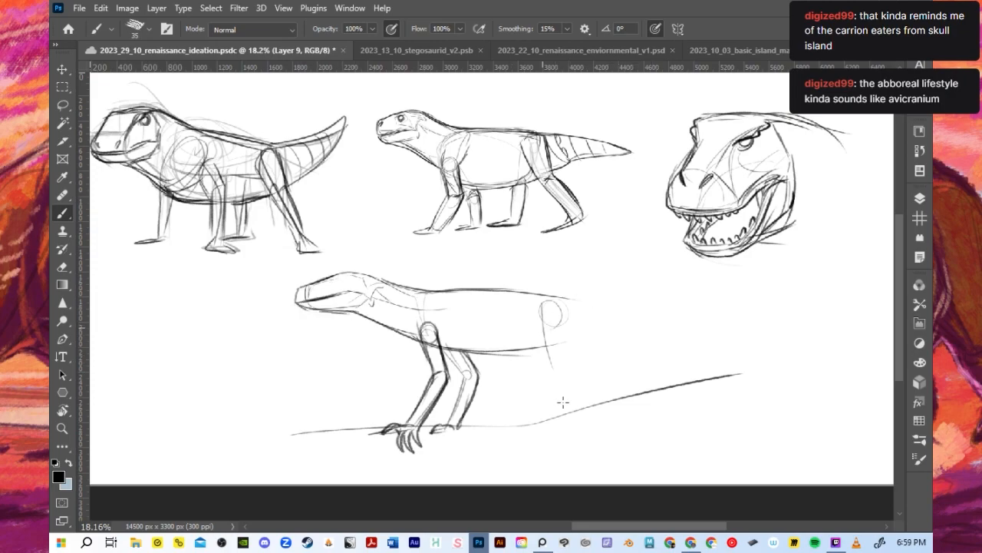
- Draw the near hind leg from the hip circle through the thigh and shin to the heel at the sloping ground
drag(547, 350, 590, 392)
drag(558, 325, 568, 348)
mouse_move(565, 308)
mouse_down()
mouse_move(566, 356)
mouse_move(603, 386)
mouse_up()
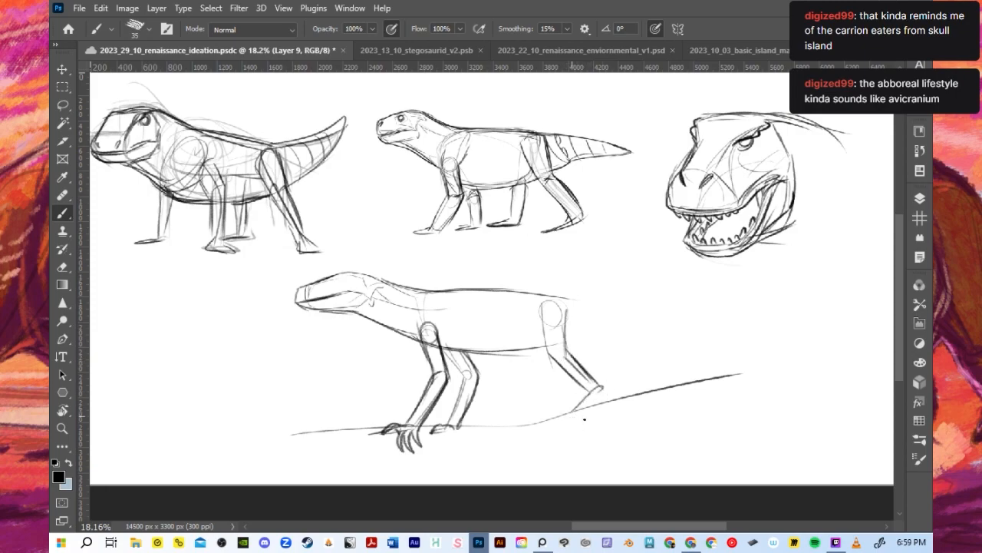
- Draw the near hind foot with long claws hanging over the ground line, undoing the stray strokes
mouse_move(585, 419)
mouse_down()
mouse_move(603, 395)
mouse_move(589, 434)
mouse_move(576, 422)
mouse_move(596, 437)
mouse_up()
mouse_move(603, 388)
mouse_down()
mouse_move(582, 421)
mouse_move(596, 420)
mouse_move(599, 394)
mouse_move(588, 428)
mouse_move(575, 424)
mouse_move(598, 442)
mouse_up()
key(ctrl+z)
key(ctrl+z)
key(ctrl+z)
mouse_move(592, 394)
mouse_down()
mouse_move(573, 423)
mouse_move(575, 436)
mouse_move(593, 445)
mouse_move(575, 424)
mouse_move(607, 439)
mouse_up()
key(ctrl+z)
key(ctrl+z)
key(ctrl+z)
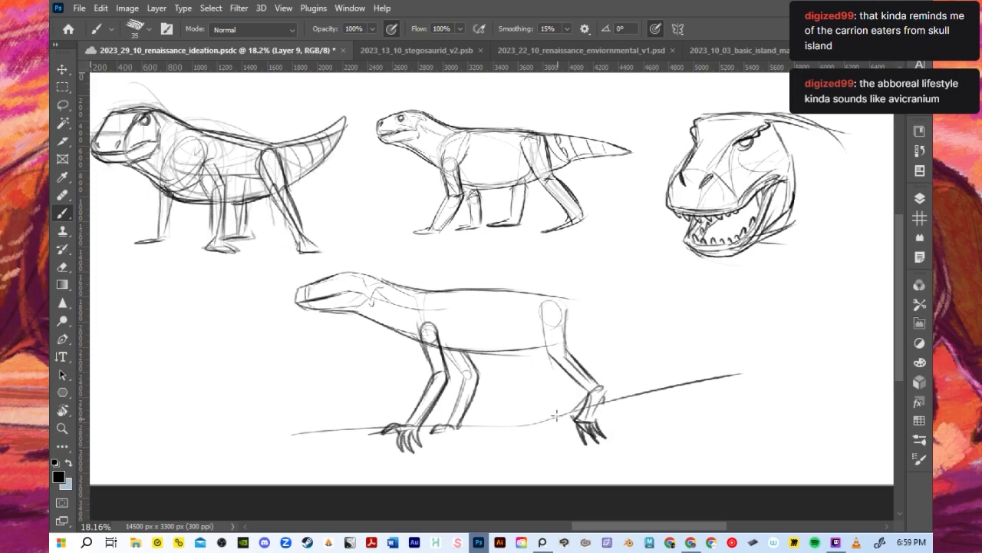
- Draw the far hind leg from the belly to a foot on the ground line and darken the near hind shin and foot
mouse_move(544, 301)
mouse_down()
mouse_move(533, 346)
mouse_move(559, 390)
mouse_move(531, 423)
mouse_move(548, 419)
mouse_up()
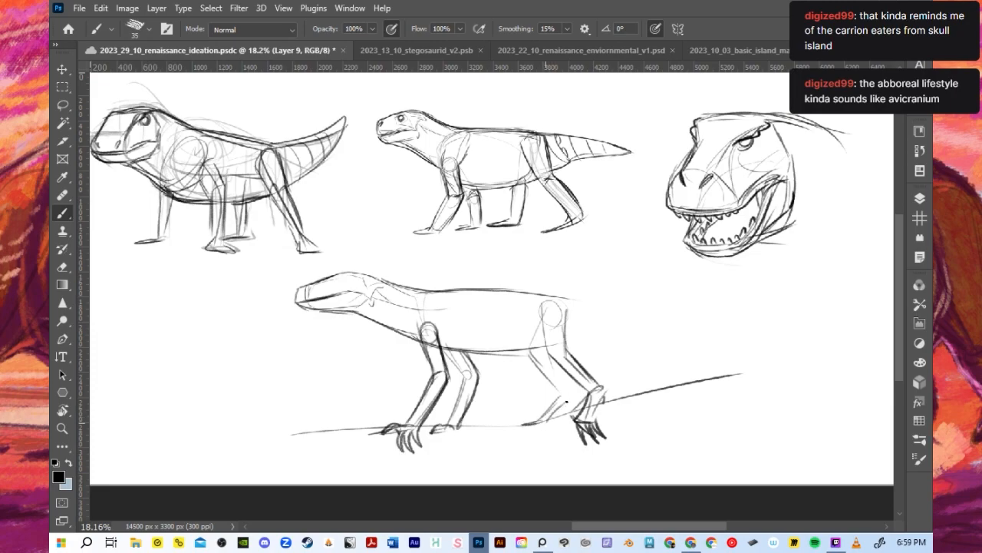
drag(568, 405, 551, 420)
drag(604, 397, 597, 415)
mouse_move(571, 357)
mouse_down()
mouse_move(605, 393)
mouse_move(598, 410)
mouse_up()
mouse_move(556, 363)
mouse_down()
mouse_move(587, 398)
mouse_move(578, 418)
mouse_up()
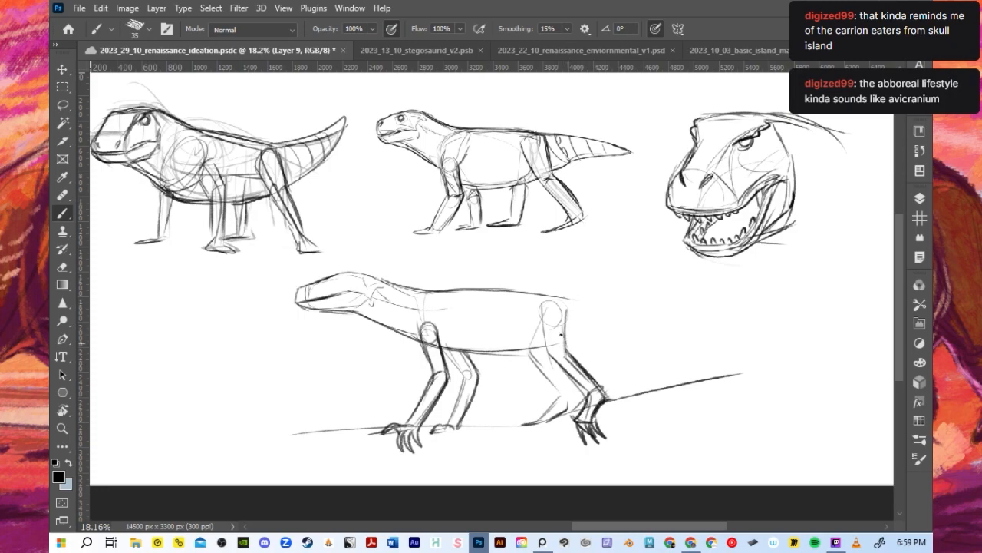
drag(548, 354, 569, 374)
drag(539, 424, 578, 403)
mouse_move(550, 356)
mouse_down()
mouse_move(569, 404)
mouse_move(556, 411)
mouse_up()
mouse_move(540, 370)
mouse_down()
mouse_move(550, 402)
mouse_move(539, 424)
mouse_up()
mouse_move(571, 340)
mouse_down()
mouse_move(566, 310)
mouse_move(570, 340)
mouse_up()
- Draw a long tapering tail extending back from the hips, undoing the strokes that miss the intended contour
mouse_move(573, 302)
mouse_down()
mouse_move(577, 340)
mouse_move(641, 309)
mouse_move(666, 312)
mouse_up()
drag(580, 336, 702, 323)
key(ctrl+z)
drag(568, 300, 726, 326)
key(ctrl+z)
key(ctrl+z)
key(ctrl+z)
drag(573, 300, 702, 311)
key(ctrl+z)
mouse_move(577, 341)
mouse_down()
mouse_move(701, 319)
mouse_move(598, 340)
mouse_move(711, 307)
mouse_up()
drag(597, 304, 717, 304)
key(ctrl+z)
drag(604, 305, 721, 303)
key(ctrl+z)
drag(632, 308, 735, 303)
key(ctrl+z)
drag(667, 319, 738, 307)
- Add raised scutes along the top of the tail base and small curved scale marks on its side
mouse_move(566, 300)
mouse_down()
mouse_move(634, 305)
mouse_move(588, 322)
mouse_move(617, 321)
mouse_up()
drag(629, 316, 627, 320)
drag(638, 315, 637, 319)
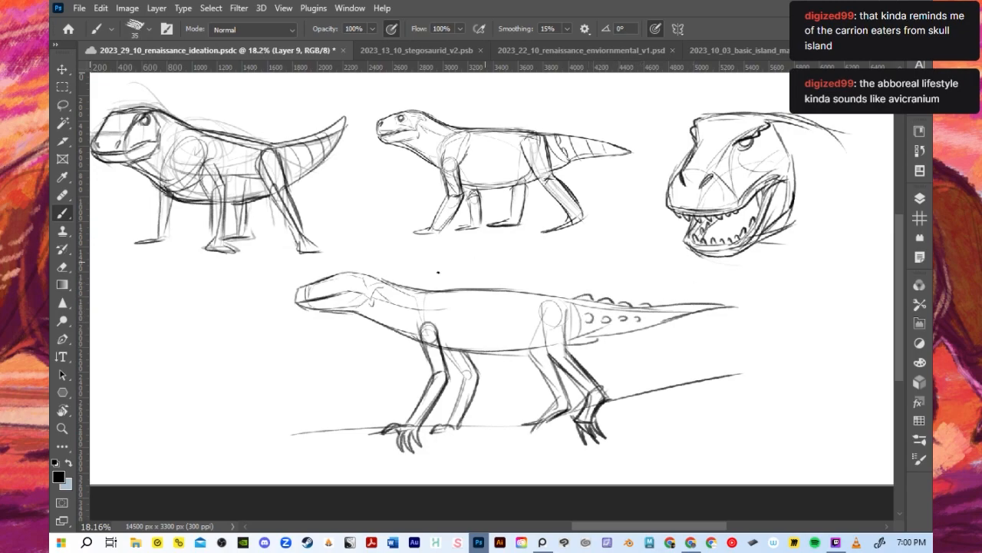
- Add the eye and nostril and reinforce the crown, neck and upper back contours of the clawed pose
mouse_move(304, 296)
mouse_down()
mouse_move(369, 276)
mouse_move(348, 271)
mouse_move(439, 291)
mouse_up()
key(ctrl+z)
key(ctrl+z)
drag(376, 279, 494, 284)
- Darken the throat, chest and belly contours between the front and hind legs, undoing the stray strokes
key(ctrl+z)
key(ctrl+z)
drag(355, 272, 478, 290)
mouse_move(348, 312)
mouse_down()
mouse_move(421, 344)
mouse_move(560, 350)
mouse_up()
key(ctrl+z)
mouse_move(435, 354)
mouse_down()
mouse_move(578, 356)
mouse_move(532, 357)
mouse_move(550, 354)
mouse_up()
key(ctrl+z)
- Darken the near thigh down the hind leg and sketch the shoulder line rising above the front leg
key(ctrl+z)
mouse_move(425, 293)
mouse_down()
mouse_move(581, 300)
mouse_move(546, 347)
mouse_up()
key(ctrl+z)
mouse_move(539, 308)
mouse_down()
mouse_move(548, 355)
mouse_move(567, 346)
mouse_up()
drag(533, 308, 550, 365)
mouse_move(568, 306)
mouse_down()
mouse_move(554, 354)
mouse_move(588, 395)
mouse_up()
drag(442, 342, 467, 300)
key(ctrl+z)
key(ctrl+z)
drag(419, 329, 444, 296)
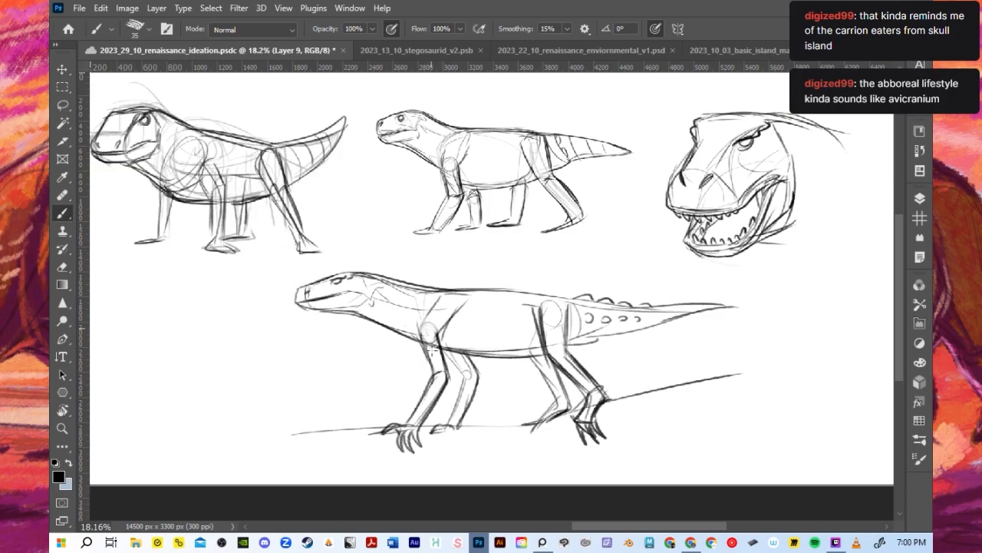
- Reinforce the upper front leg and the far front leg contours, undoing the strokes that miss
drag(437, 334, 446, 374)
key(ctrl+z)
mouse_move(441, 329)
mouse_down()
mouse_move(445, 375)
mouse_move(476, 373)
mouse_move(470, 401)
mouse_move(445, 375)
mouse_up()
key(ctrl+z)
key(ctrl+z)
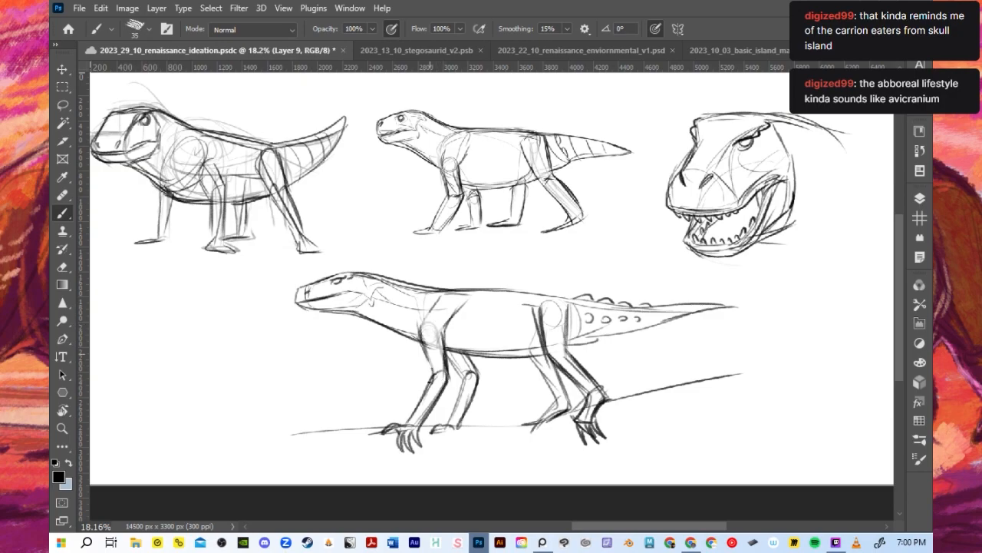
- Reduce the brush size to 25 and add jaw-hinge lines and scute marks along the neck
key(bracketleft)
mouse_move(376, 284)
mouse_down()
mouse_move(368, 294)
mouse_move(385, 295)
mouse_up()
mouse_move(385, 286)
mouse_down()
mouse_move(375, 302)
mouse_move(399, 277)
mouse_move(443, 285)
mouse_up()
drag(382, 285, 441, 302)
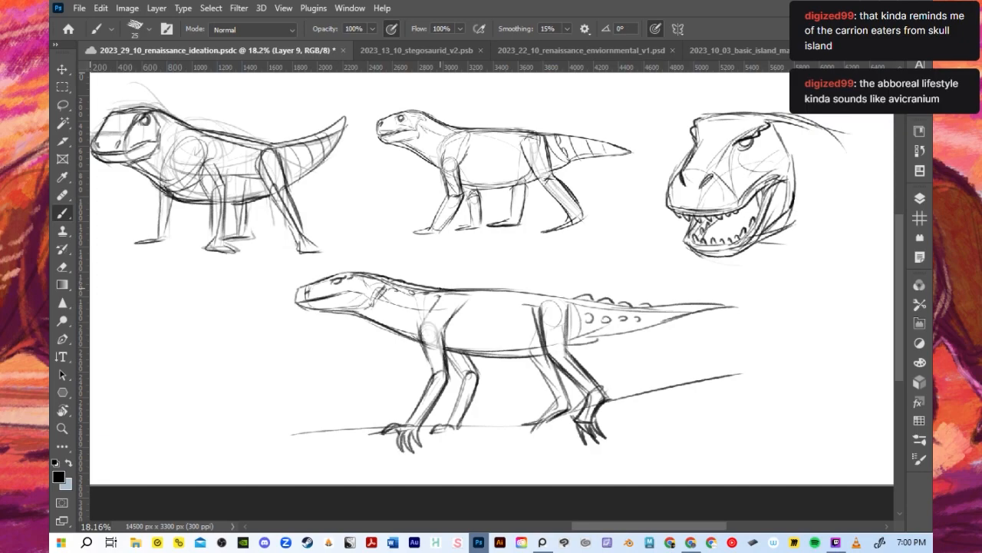
key(ctrl+z)
- Add low scutes and curved scale marks along the back, and darken the underside of the tail
drag(469, 303, 510, 300)
key(ctrl+z)
key(ctrl+z)
drag(514, 300, 525, 301)
drag(458, 291, 554, 295)
key(ctrl+z)
key(ctrl+z)
key(ctrl+z)
drag(573, 346, 745, 310)
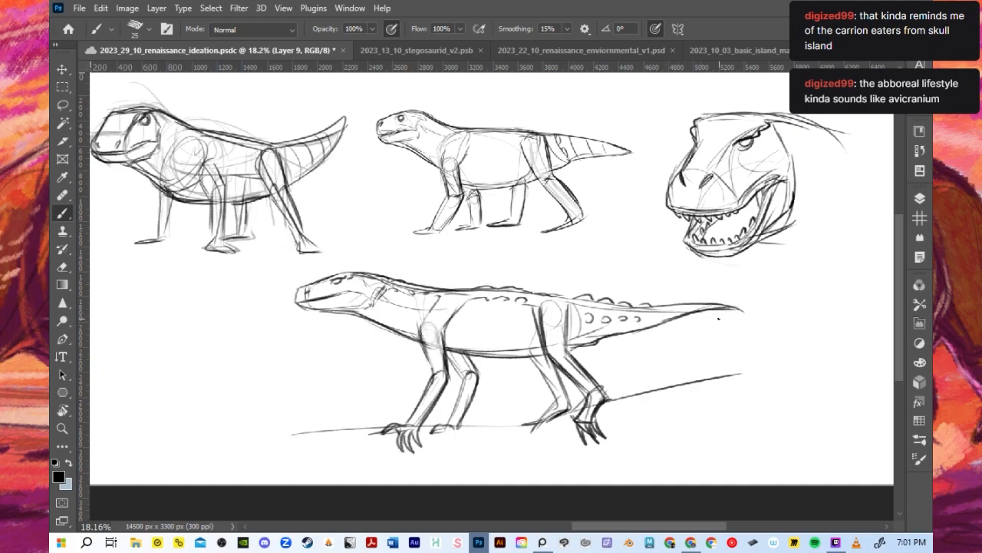
- Check the feathered creature artboard in 2023_22_10_renaissance_enviornmental_v1.psd and return to the 2023_29_10_renaissance_ideation document
scroll(575, 239, down, 1)
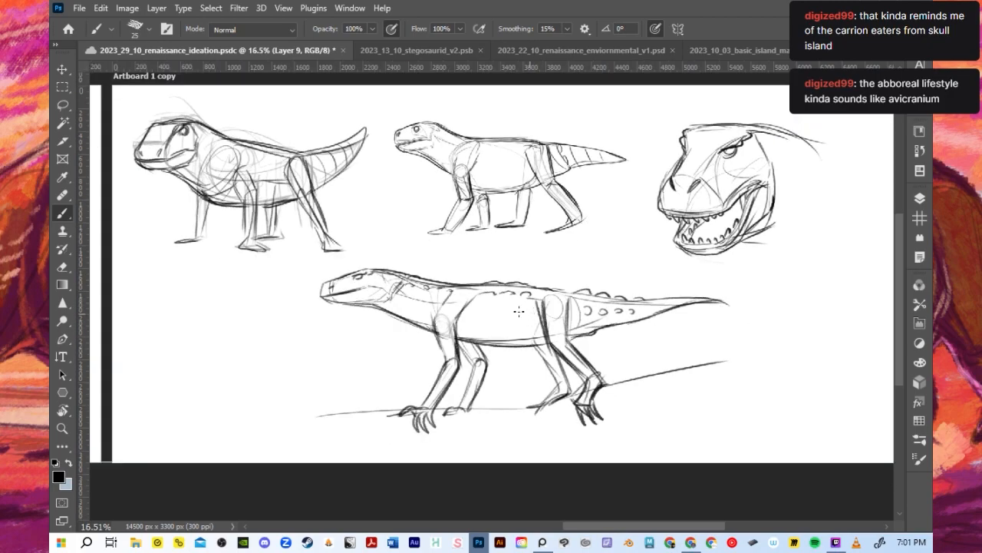
scroll(491, 315, down, 1)
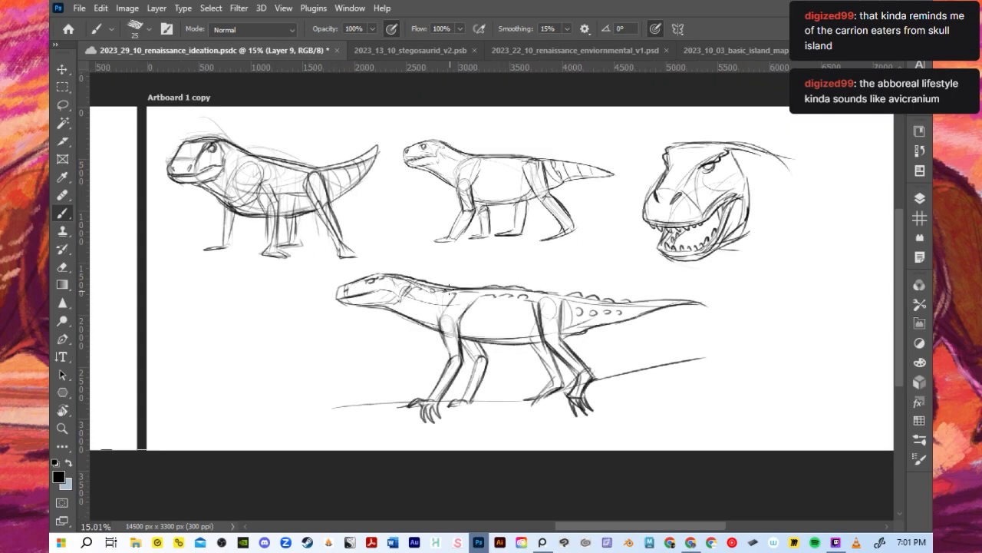
scroll(409, 371, up, 3)
scroll(412, 368, down, 3)
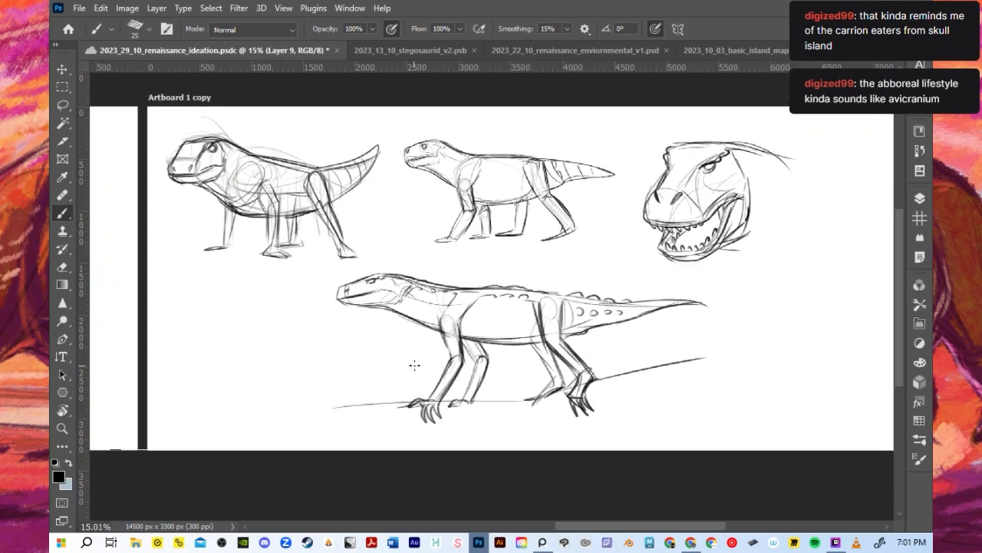
scroll(393, 355, up, 1)
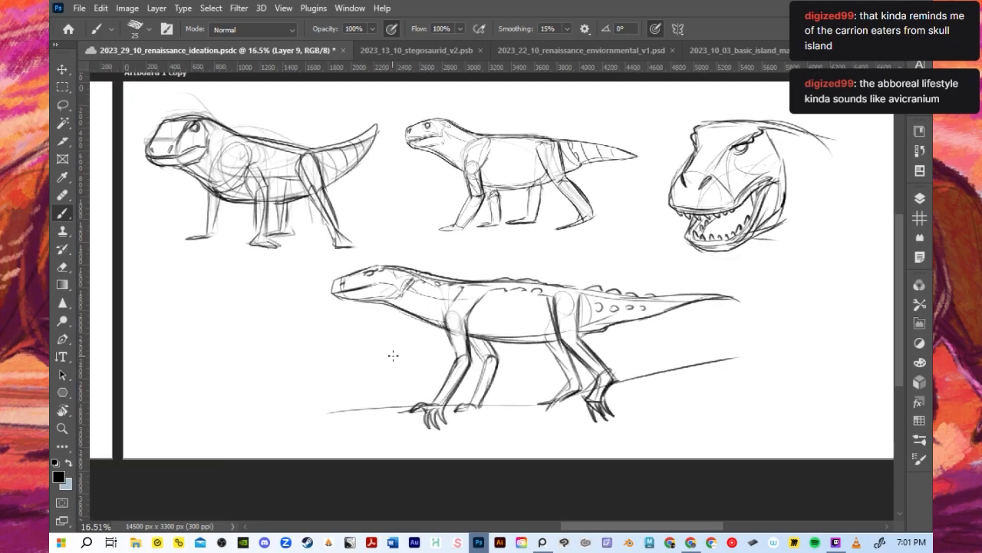
click(545, 50)
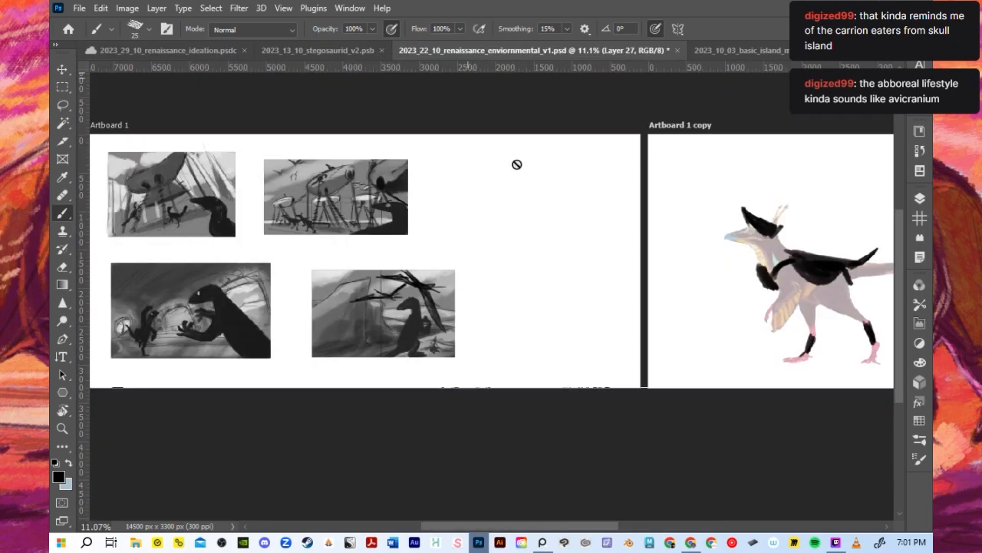
drag(585, 529, 627, 529)
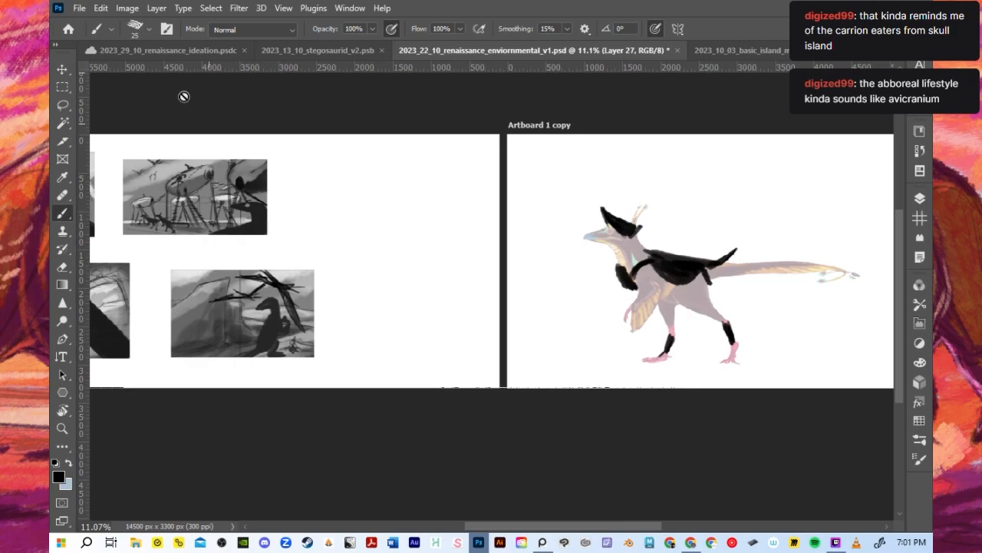
click(164, 50)
- Darken the nostril and refine the snout and mouth line of the clawed pose
scroll(525, 338, up, 2)
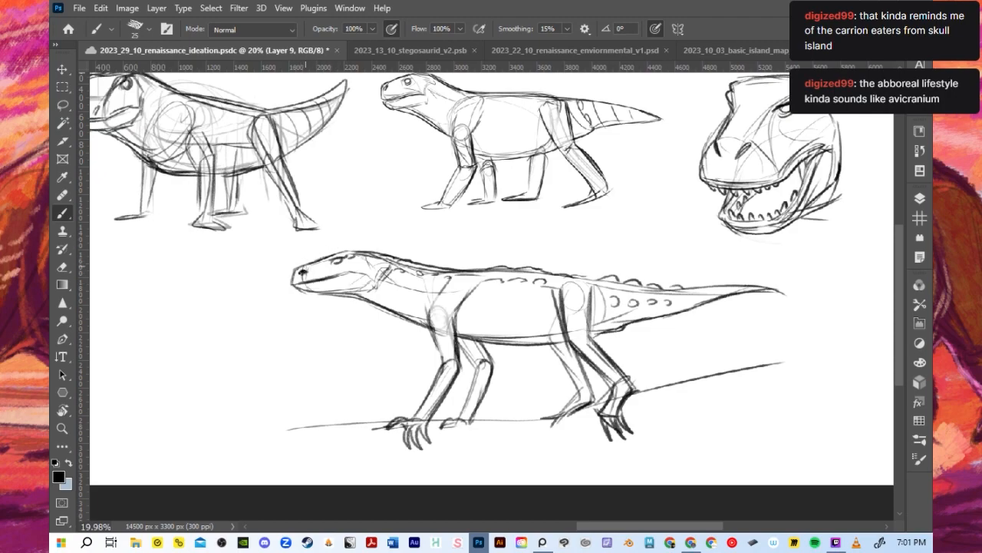
drag(321, 275, 358, 270)
scroll(385, 323, down, 2)
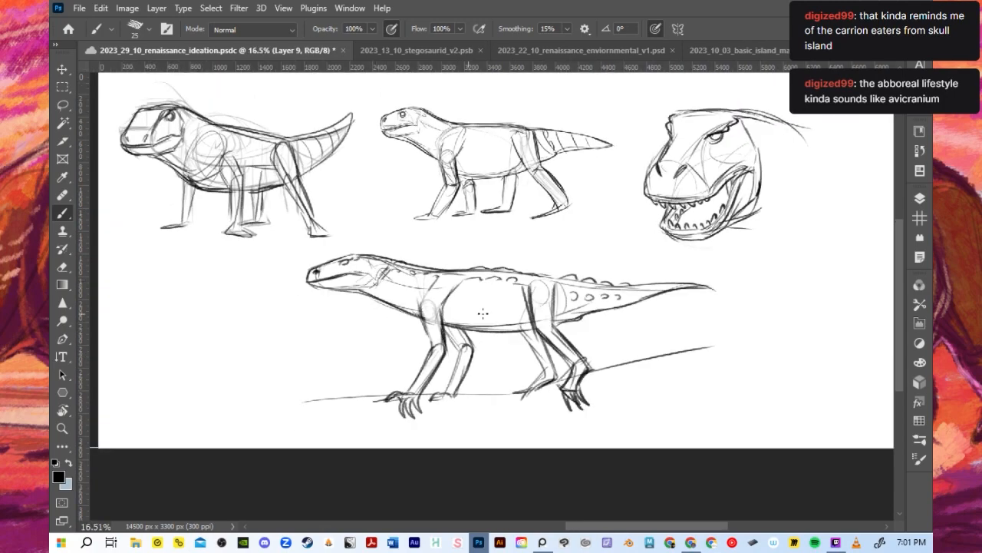
- Scale the clawed pose sketch to 75.83% and move it beneath the first quadruped sketch
click(62, 69)
drag(712, 415, 615, 379)
drag(462, 305, 327, 308)
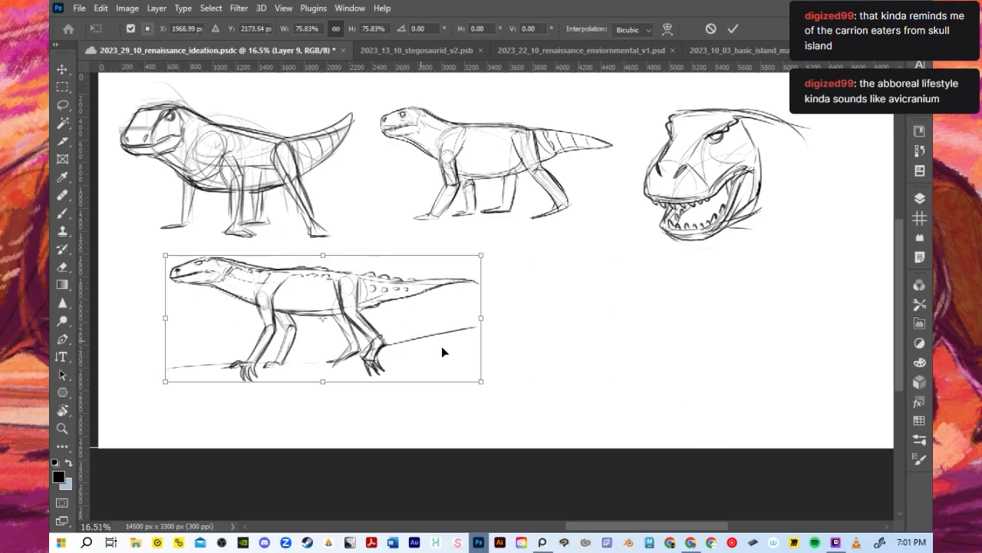
- Flip the clawed pose horizontally, scale it to 65.87%, place it under the first quadruped and apply the transform
click(101, 7)
mouse_move(207, 335)
click(360, 320)
drag(479, 382, 435, 363)
drag(336, 310, 301, 309)
click(734, 29)
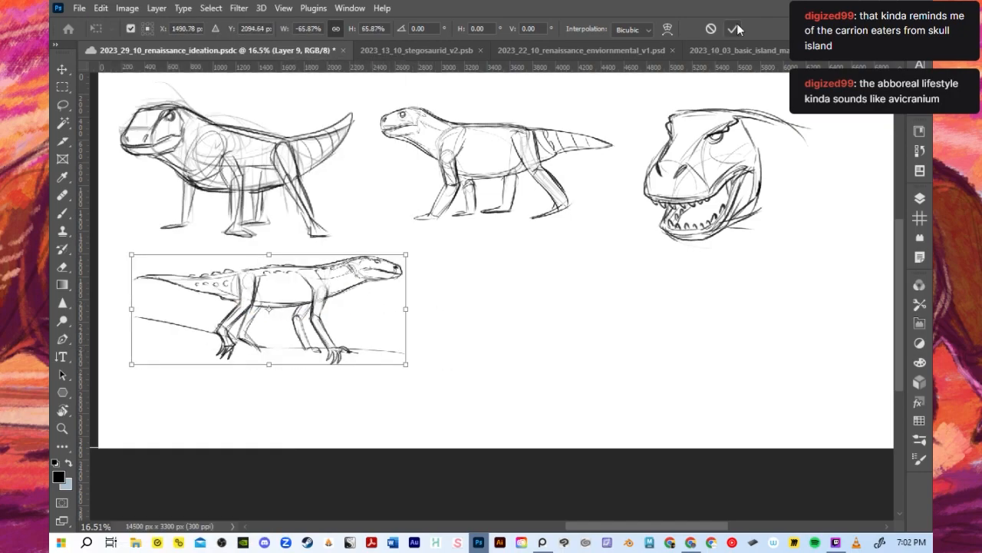
- Strengthen the ground line under the flipped creature's feet, and refine its back contour with the brush reduced to size 10
key(b)
scroll(246, 295, up, 5)
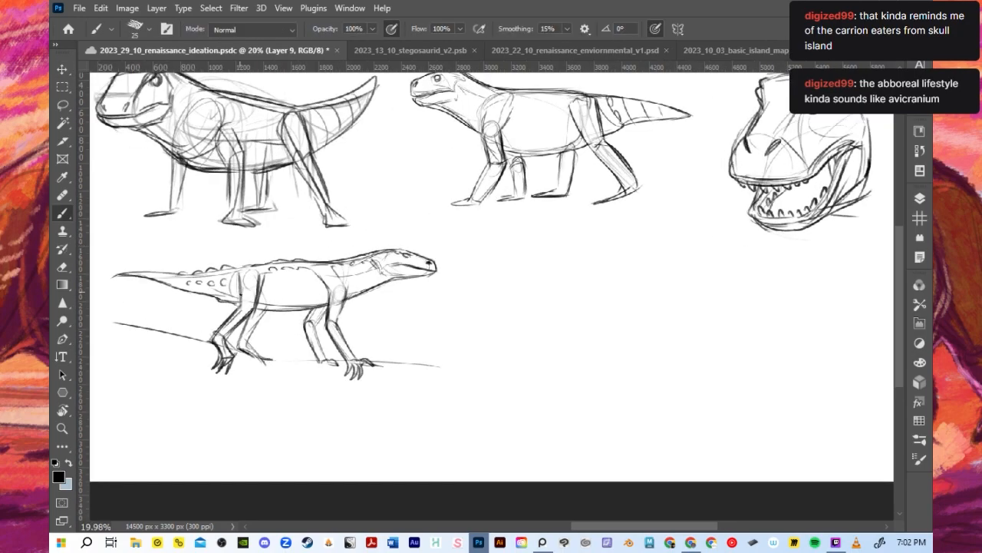
mouse_move(235, 361)
mouse_down()
mouse_move(313, 382)
mouse_move(424, 373)
mouse_move(512, 388)
mouse_up()
key(ctrl+z)
key(bracketleft)
key(bracketleft)
drag(361, 254, 340, 263)
drag(236, 253, 261, 264)
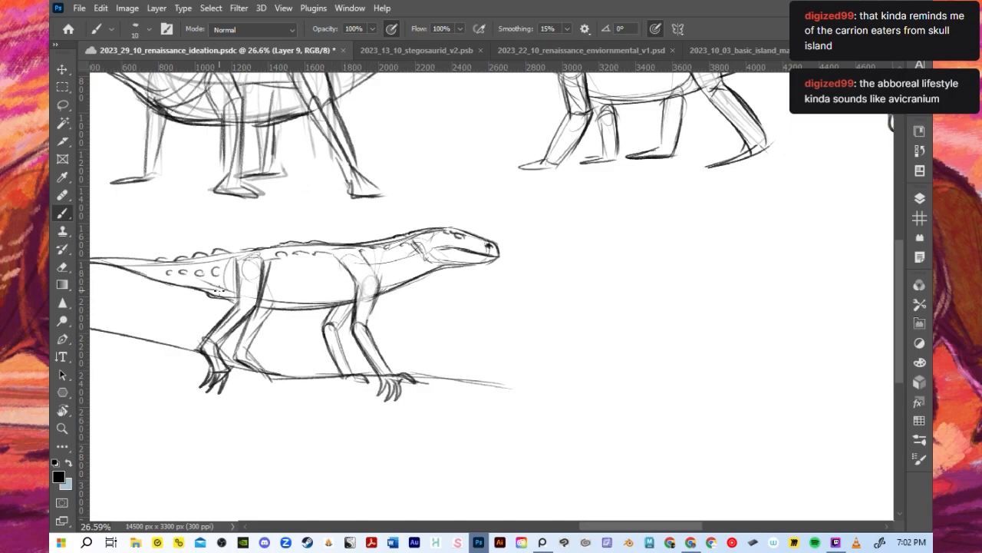
- Refine the near shoulder and lower neck of the flipped creature with the brush at size 15
scroll(218, 291, down, 1)
key(bracketright)
key(bracketright)
key(ctrl+z)
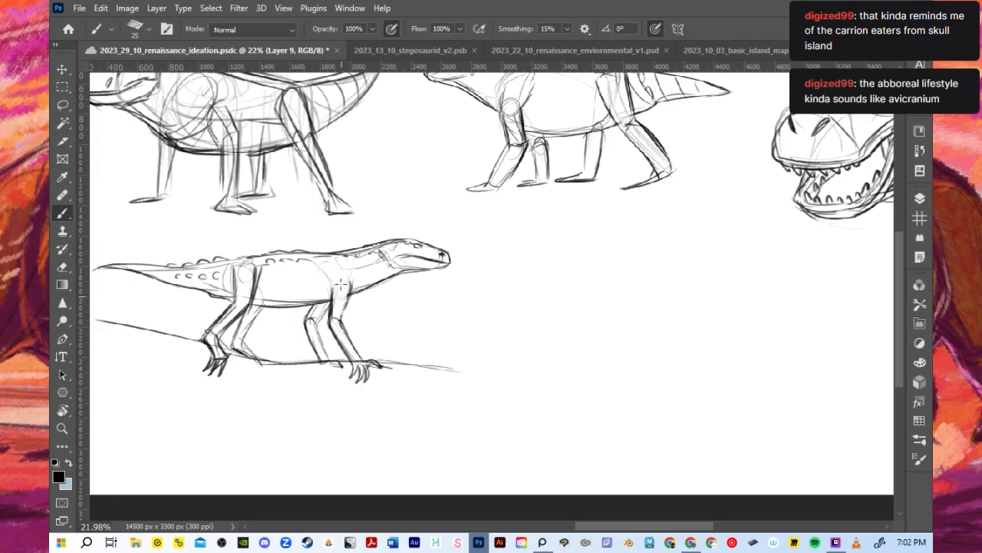
key(bracketleft)
key(bracketleft)
mouse_move(333, 290)
mouse_down()
mouse_move(349, 285)
mouse_move(351, 295)
mouse_move(389, 265)
mouse_up()
- Save the ideation document and switch back to Photoshop
scroll(418, 240, down, 3)
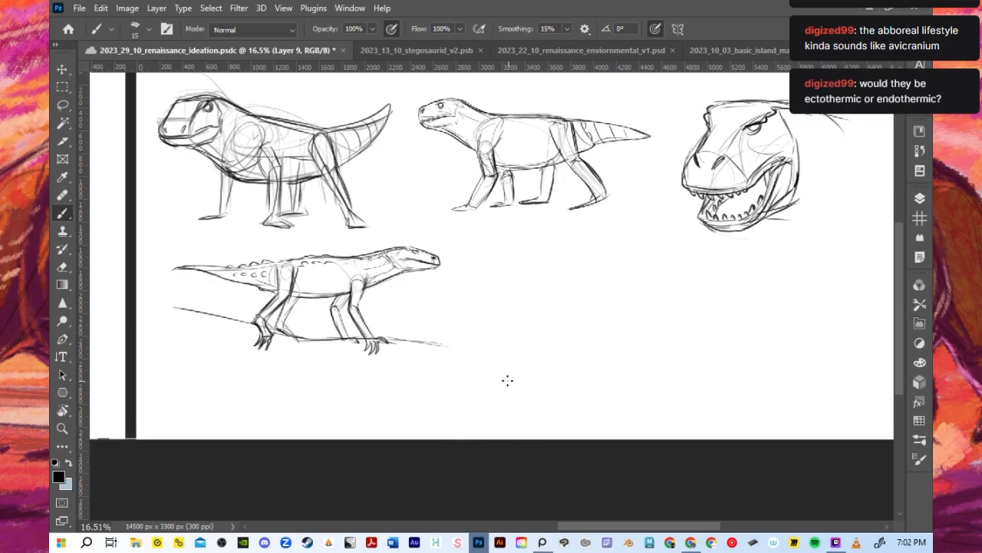
scroll(507, 380, up, 1)
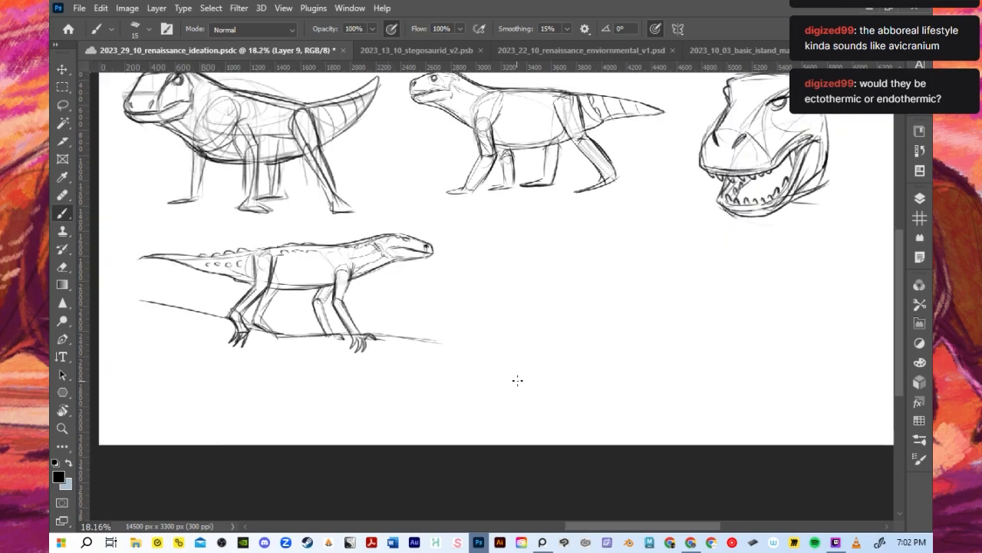
scroll(572, 299, down, 1)
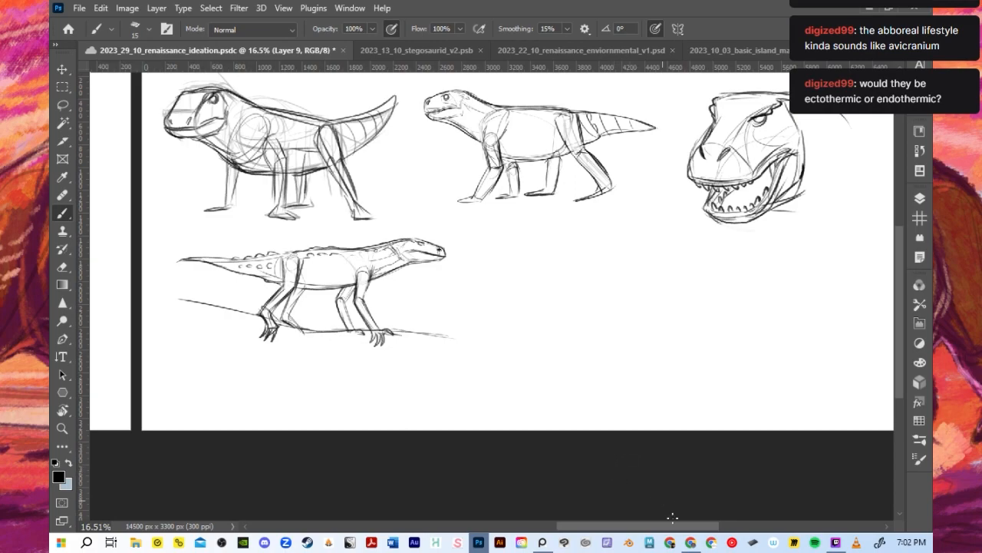
key(ctrl+s)
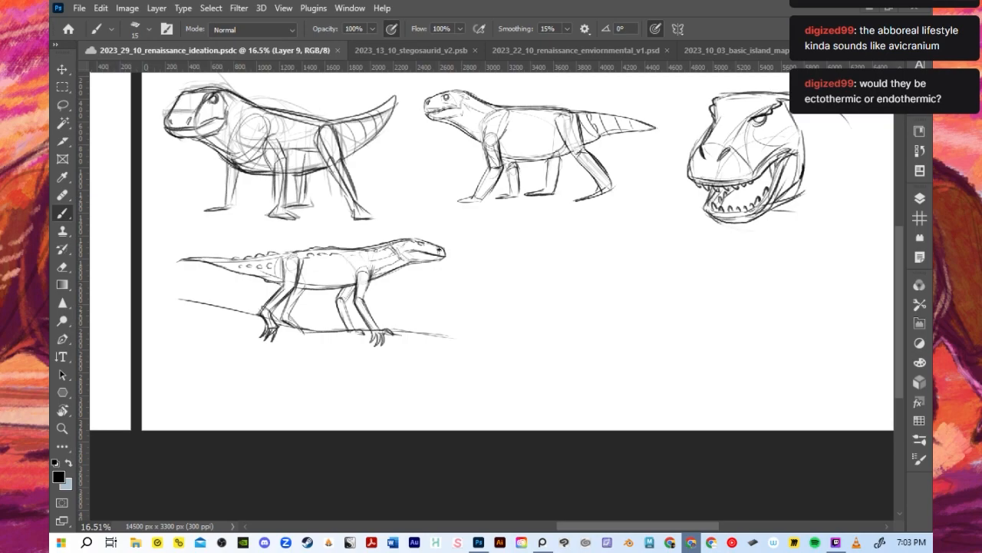
key(alt+Tab)
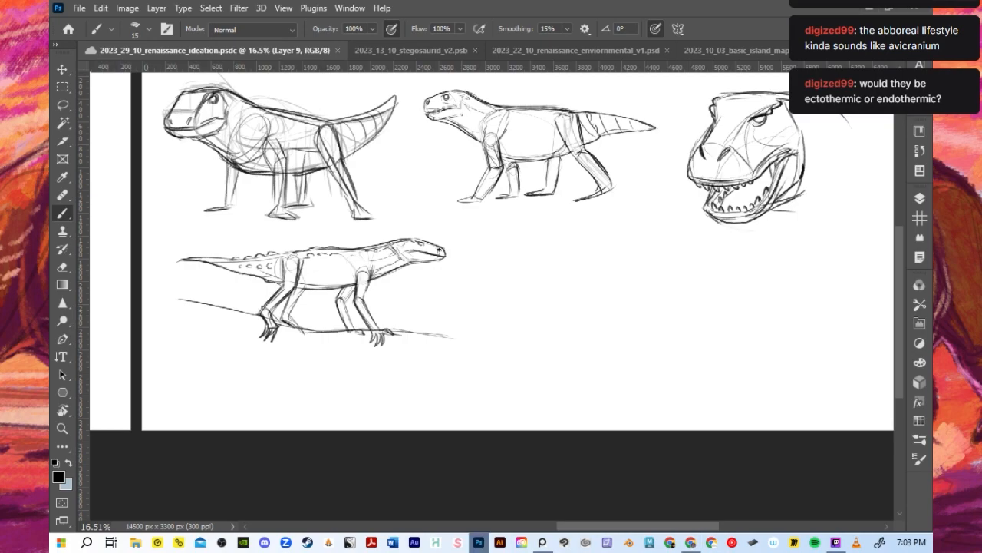
- Reinforce the flipped creature's leg contours with the size 15 brush, undo the last stroke and switch to the Chrome window
scroll(424, 309, up, 1)
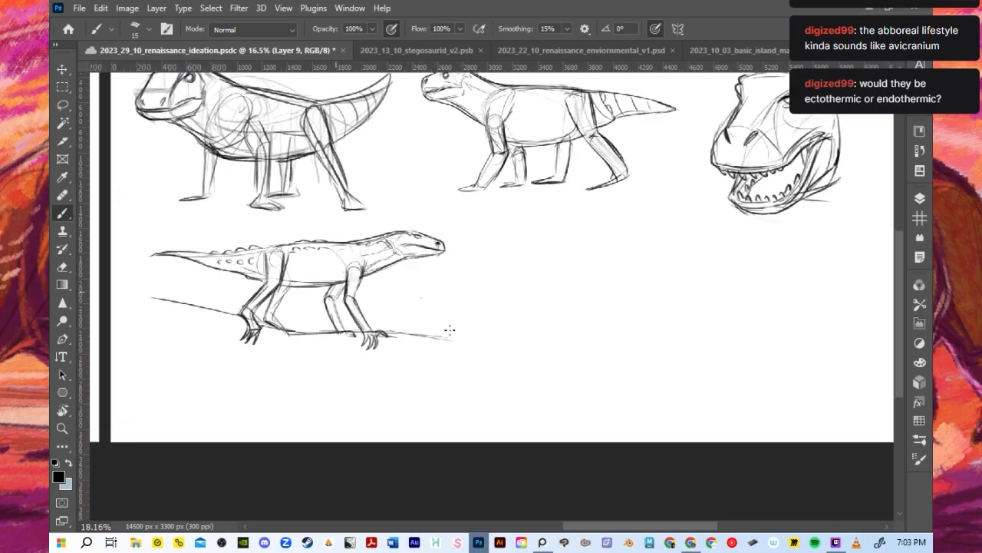
scroll(428, 316, up, 1)
key(bracketright)
key(bracketright)
key(bracketleft)
key(bracketleft)
mouse_move(326, 275)
mouse_down()
mouse_move(309, 324)
mouse_move(324, 330)
mouse_up()
mouse_move(238, 315)
mouse_down()
mouse_move(254, 244)
mouse_move(258, 266)
mouse_up()
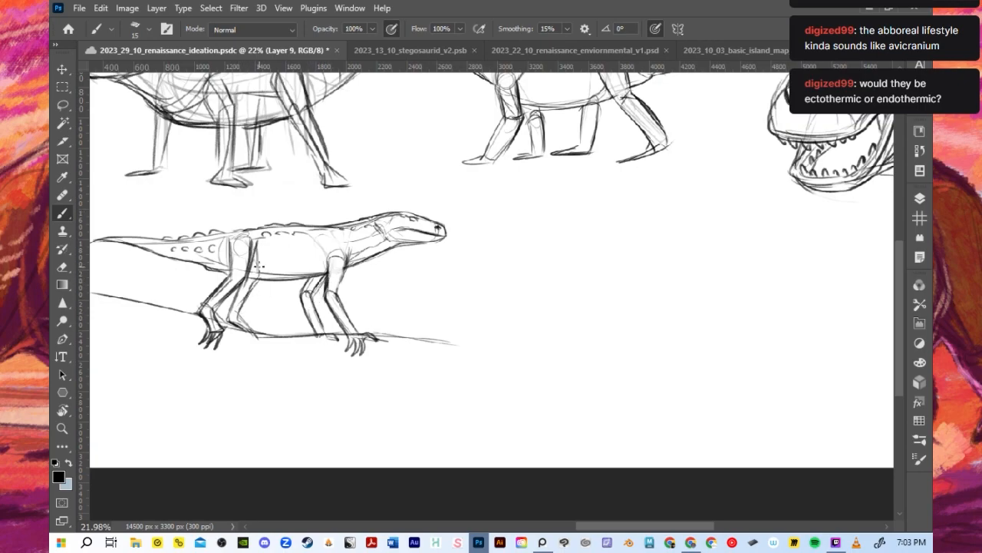
key(ctrl+z)
key(alt+Tab)
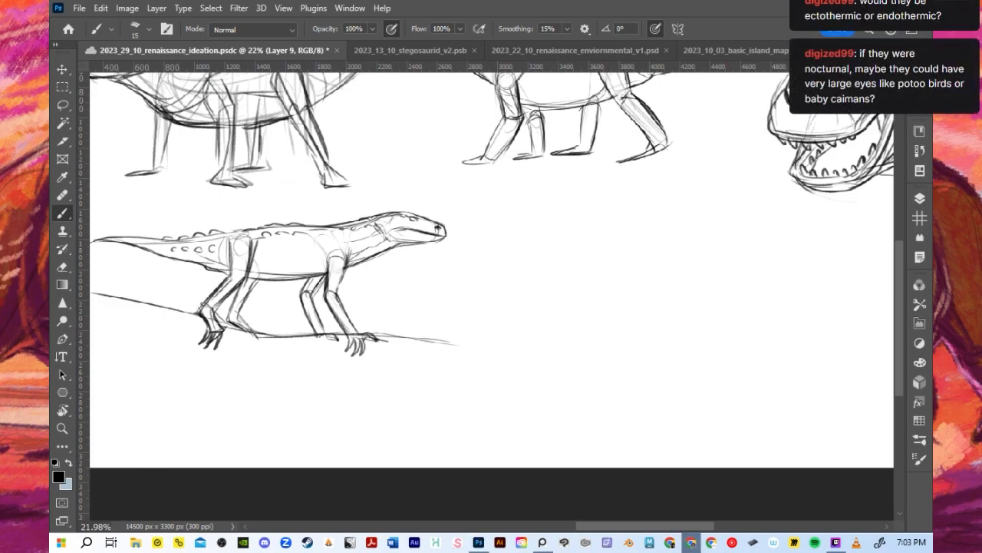
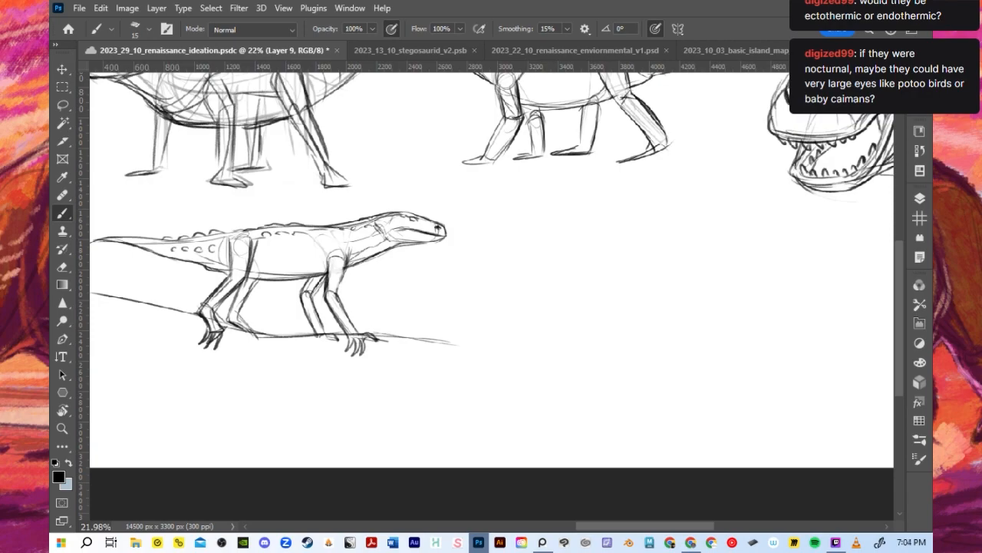
- Rough in an oval torso for a new creature in the empty area beside the clawed pose, using a larger brush
scroll(497, 360, down, 4)
scroll(555, 271, up, 2)
scroll(556, 277, down, 1)
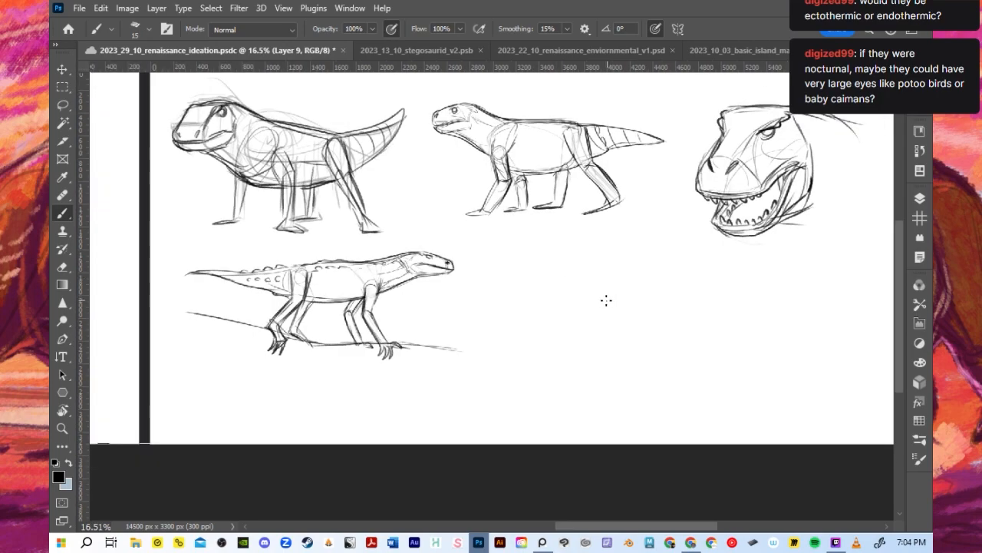
scroll(778, 246, up, 1)
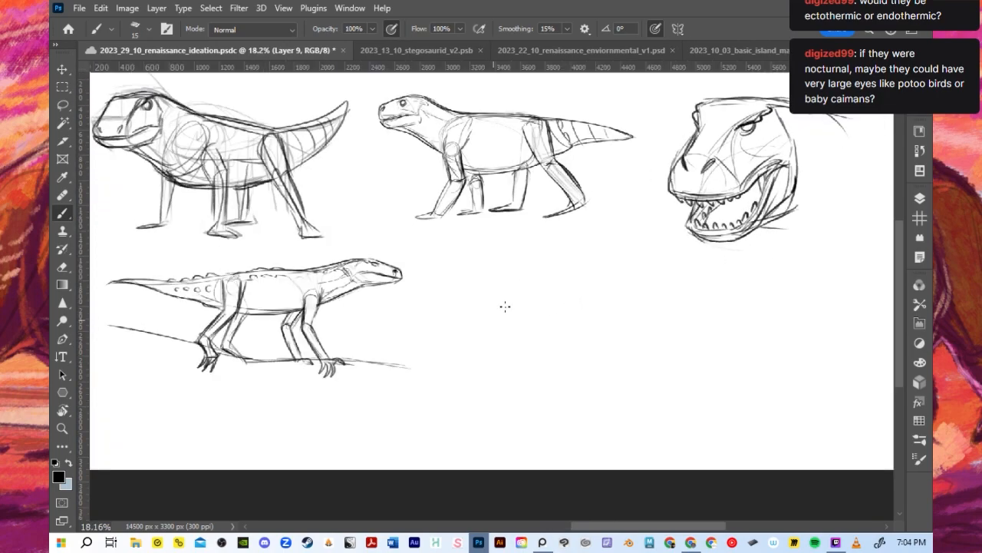
drag(470, 330, 554, 293)
key(ctrl+z)
key(bracketright)
key(bracketright)
key(bracketright)
key(bracketright)
key(bracketright)
mouse_move(436, 331)
mouse_down()
mouse_move(581, 296)
mouse_move(615, 274)
mouse_up()
key(ctrl+z)
- Sketch the near hind leg with its flat foot, a faint far hind leg and a tail line behind the oval torso
key(ctrl+z)
mouse_move(441, 310)
mouse_down()
mouse_move(626, 284)
mouse_move(594, 340)
mouse_move(630, 289)
mouse_up()
drag(478, 341, 477, 357)
drag(490, 315, 492, 345)
mouse_move(508, 296)
mouse_down()
mouse_move(484, 362)
mouse_move(476, 347)
mouse_move(446, 398)
mouse_up()
mouse_move(468, 359)
mouse_down()
mouse_move(447, 398)
mouse_move(482, 401)
mouse_up()
drag(495, 348, 457, 402)
drag(507, 323, 525, 342)
mouse_move(535, 344)
mouse_down()
mouse_move(530, 372)
mouse_move(536, 350)
mouse_move(528, 382)
mouse_move(469, 388)
mouse_move(502, 396)
mouse_move(455, 399)
mouse_move(432, 413)
mouse_move(469, 403)
mouse_up()
key(ctrl+z)
key(ctrl+z)
drag(491, 357, 454, 399)
mouse_move(464, 390)
mouse_down()
mouse_move(505, 323)
mouse_move(400, 316)
mouse_up()
- Lasso the new creature sketch on Layer 9, cut it and paste it in place on its own layer
click(920, 198)
click(743, 292)
click(744, 292)
click(66, 105)
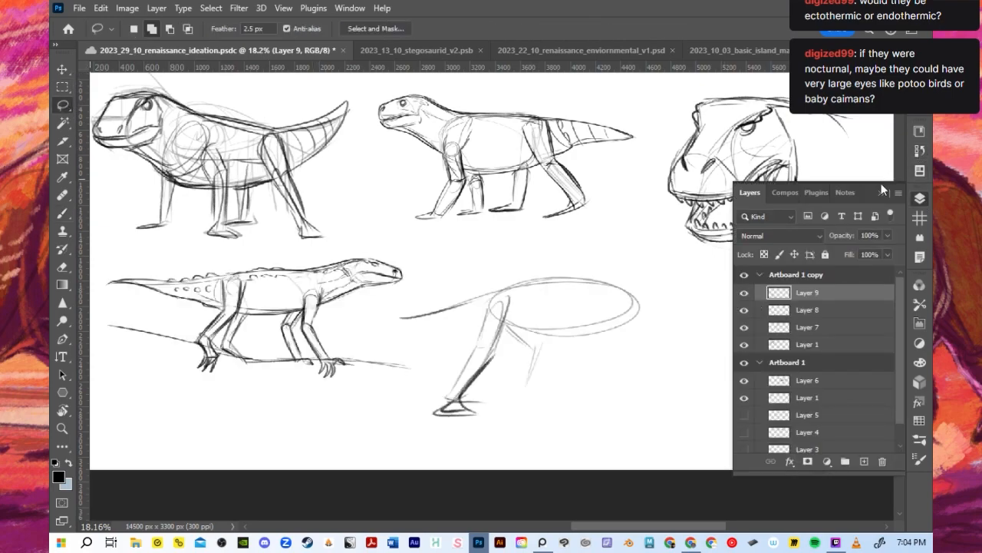
click(882, 194)
mouse_move(415, 426)
mouse_down()
mouse_move(495, 274)
mouse_move(504, 436)
mouse_move(414, 427)
mouse_up()
click(100, 8)
click(132, 87)
click(101, 7)
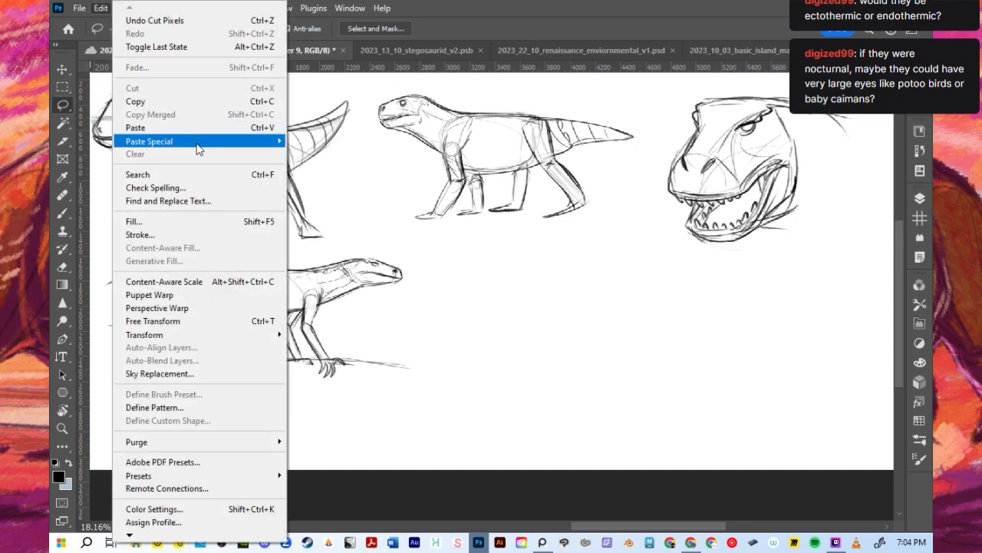
mouse_move(200, 141)
click(391, 154)
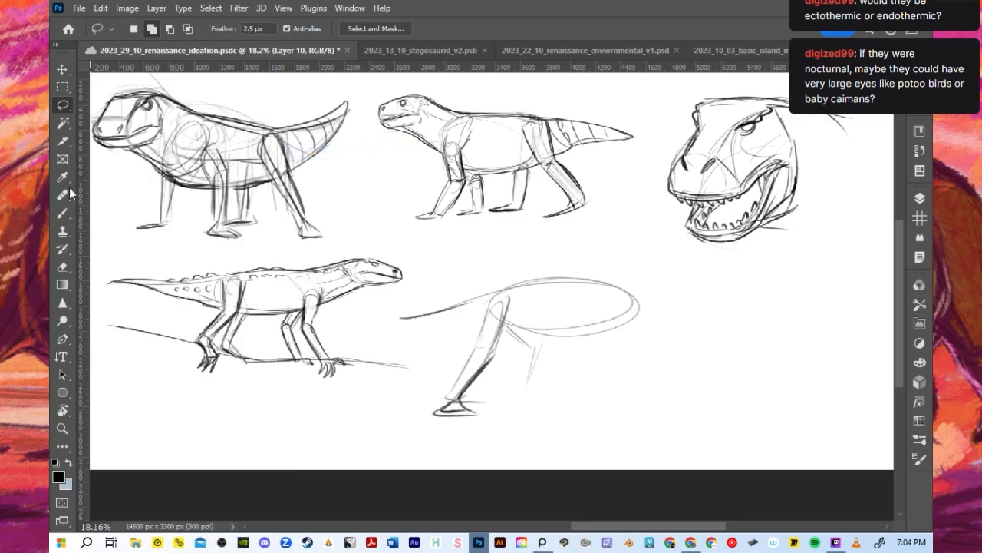
- Move the new creature sketch slightly away from the clawed pose and return to the Brush tool
click(66, 215)
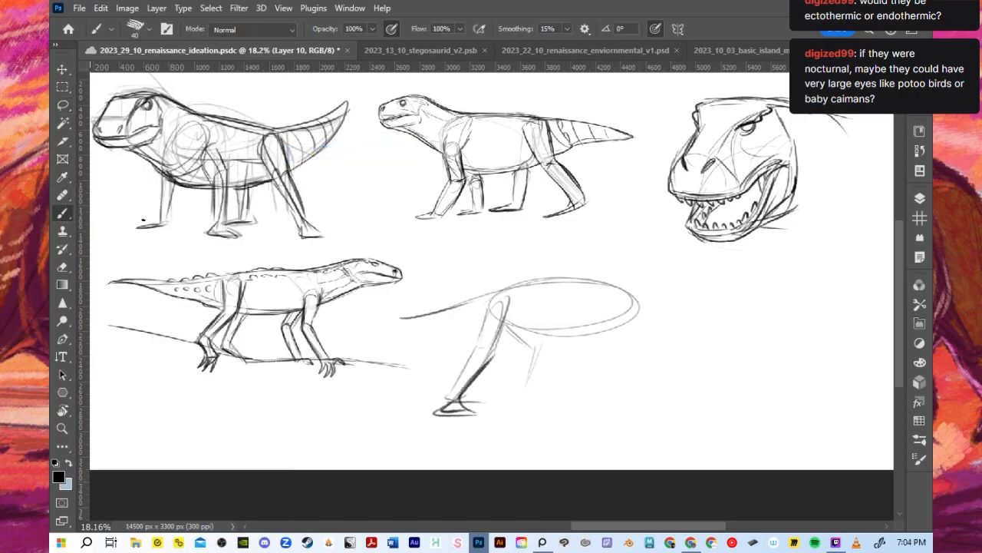
click(919, 203)
click(63, 70)
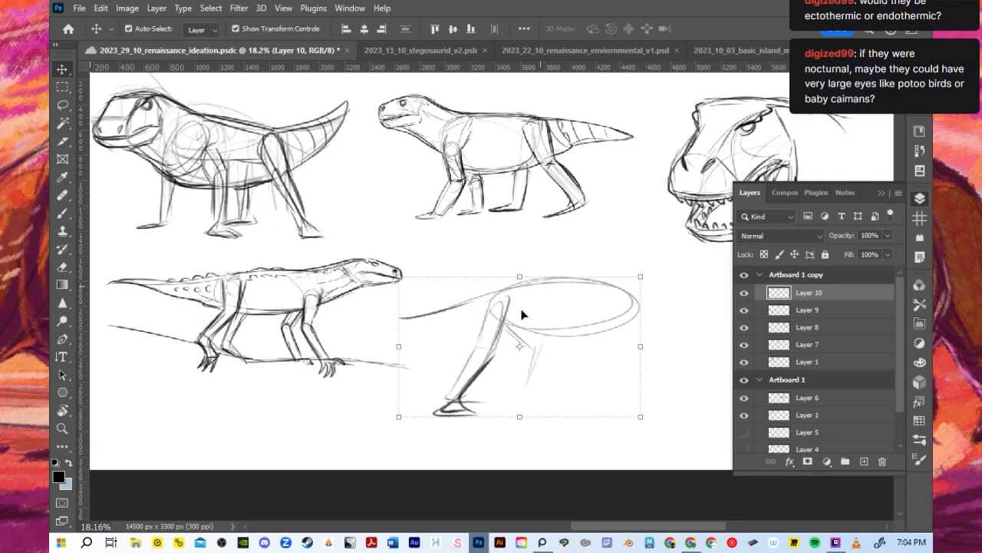
drag(489, 368, 543, 356)
key(b)
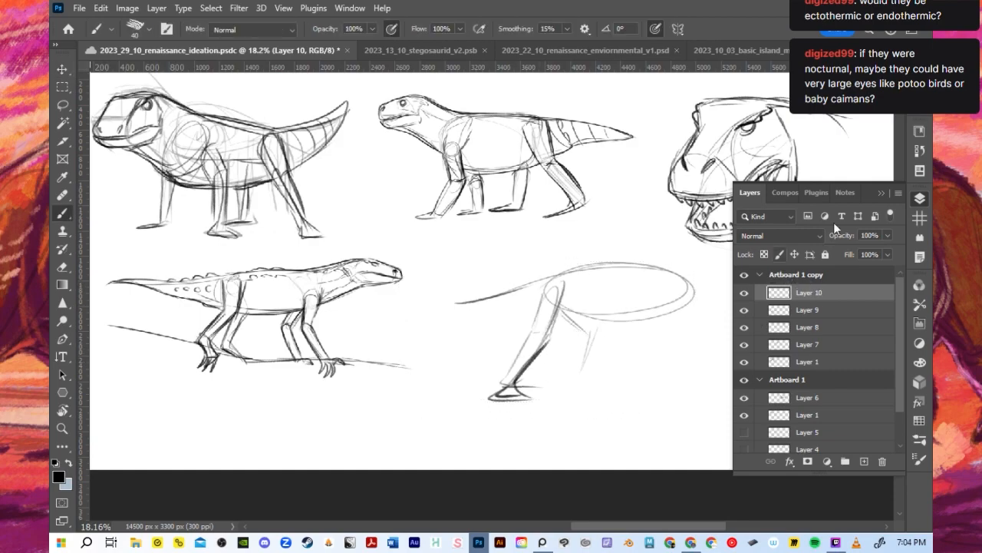
click(882, 195)
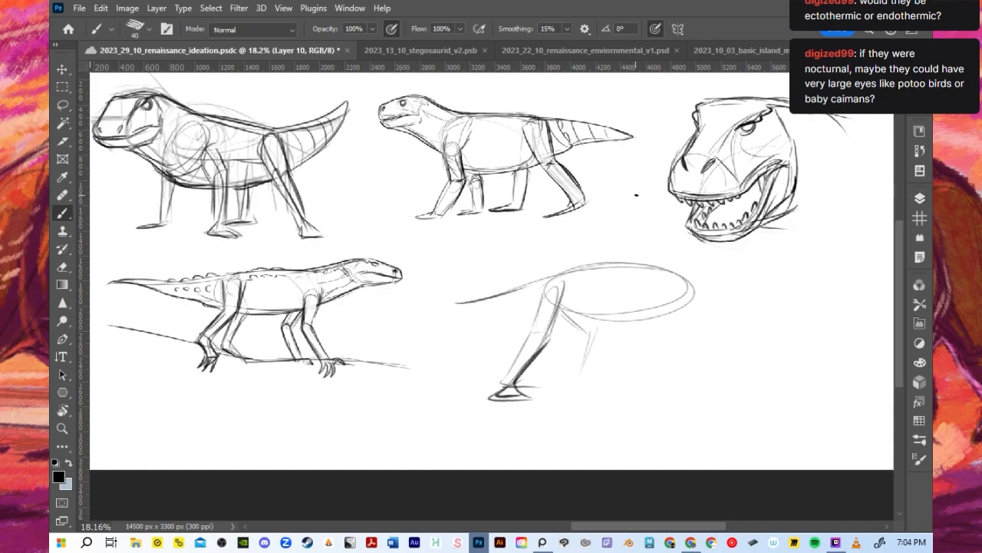
- Firm up the near hind leg's thigh and shin contours with a smaller brush, undoing the last stroke
key(bracketleft)
key(bracketleft)
mouse_move(548, 339)
mouse_down()
mouse_move(566, 288)
mouse_move(538, 340)
mouse_up()
key(ctrl+z)
key(ctrl+z)
- Draw the new creature's belly line and the far hind leg with its flat foot
key(ctrl+z)
mouse_move(547, 292)
mouse_down()
mouse_move(533, 333)
mouse_move(549, 338)
mouse_move(508, 380)
mouse_up()
drag(536, 334, 506, 382)
- Extend the new creature's tail to a longer curved tip with the brush enlarged to size 45
key(ctrl+z)
mouse_move(563, 321)
mouse_down()
mouse_move(626, 328)
mouse_move(689, 315)
mouse_up()
mouse_move(575, 330)
mouse_down()
mouse_move(569, 394)
mouse_move(589, 350)
mouse_move(578, 371)
mouse_move(582, 338)
mouse_move(574, 383)
mouse_up()
key(ctrl+z)
key(ctrl+z)
drag(594, 344, 581, 380)
drag(577, 384, 621, 382)
key(])
key(])
key(])
key(])
key(])
drag(424, 295, 484, 302)
key(ctrl+z)
drag(424, 298, 541, 279)
- Draw the underside of the tail and strengthen the back contour from the hip over the torso
key(ctrl+z)
drag(423, 298, 544, 277)
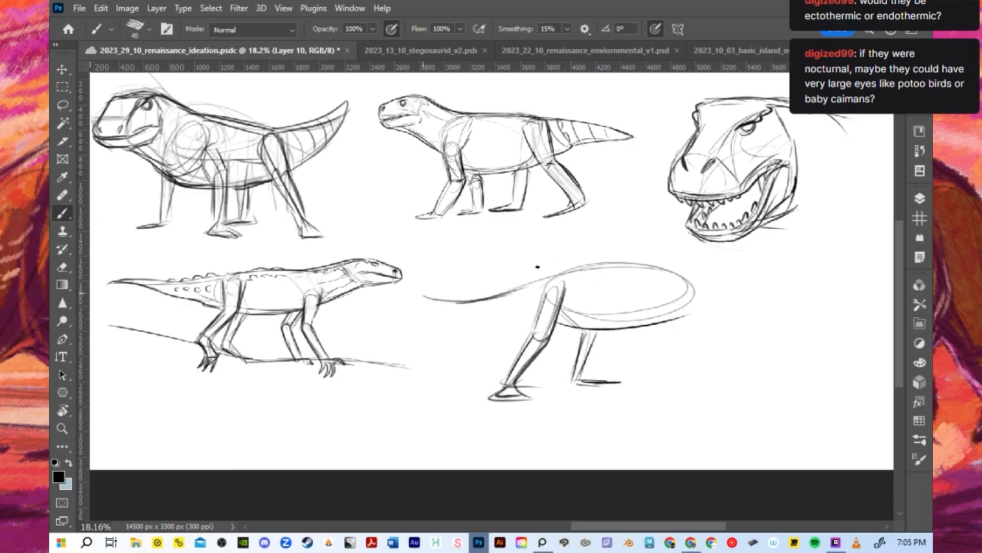
drag(430, 297, 592, 261)
key(ctrl+z)
drag(528, 283, 675, 269)
drag(423, 300, 588, 328)
key(ctrl+z)
key(ctrl+z)
key(ctrl+z)
drag(431, 300, 539, 317)
drag(477, 304, 634, 264)
key(ctrl+z)
drag(531, 285, 640, 270)
drag(566, 288, 550, 302)
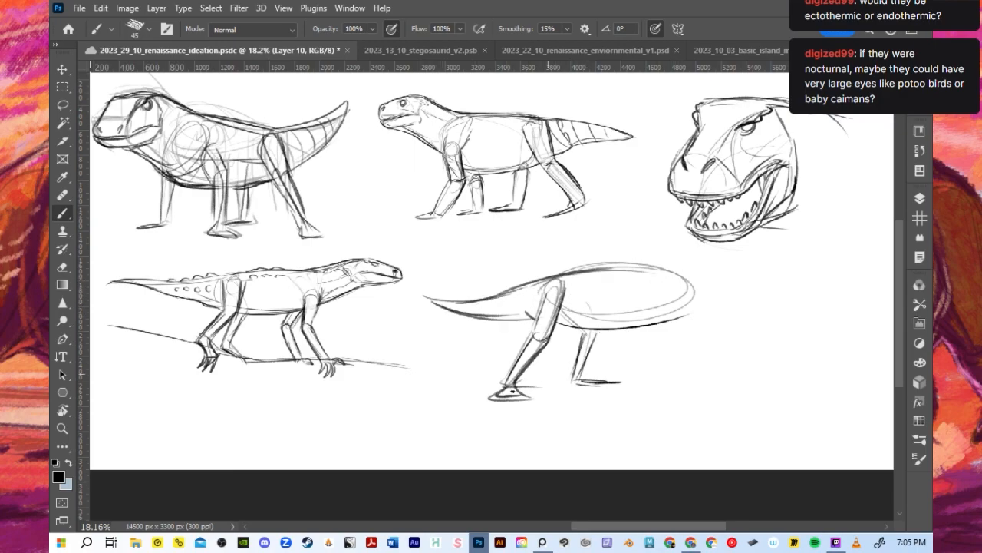
- Thicken the lower contours of both hind legs and reinforce the belly line
drag(531, 331, 503, 387)
drag(536, 330, 501, 393)
drag(539, 352, 525, 377)
drag(582, 331, 568, 379)
mouse_move(601, 330)
mouse_down()
mouse_move(580, 376)
mouse_move(586, 360)
mouse_up()
drag(549, 331, 642, 321)
- Sketch the bent near foreleg with its foot, and start the neck line and far foreleg with the size 35 brush
mouse_move(663, 287)
mouse_down()
mouse_move(636, 337)
mouse_move(650, 325)
mouse_up()
mouse_move(668, 301)
mouse_down()
mouse_move(627, 342)
mouse_move(643, 387)
mouse_up()
mouse_move(648, 337)
mouse_down()
mouse_move(639, 396)
mouse_move(649, 396)
mouse_move(641, 351)
mouse_move(632, 353)
mouse_move(669, 400)
mouse_up()
key(ctrl+z)
key(ctrl+z)
drag(643, 334, 648, 391)
mouse_move(633, 351)
mouse_down()
mouse_move(647, 401)
mouse_move(625, 407)
mouse_up()
drag(659, 315, 643, 359)
drag(635, 340, 624, 354)
drag(652, 304, 626, 345)
mouse_move(654, 293)
mouse_down()
mouse_move(645, 337)
mouse_move(701, 290)
mouse_move(714, 293)
mouse_up()
drag(677, 319, 667, 352)
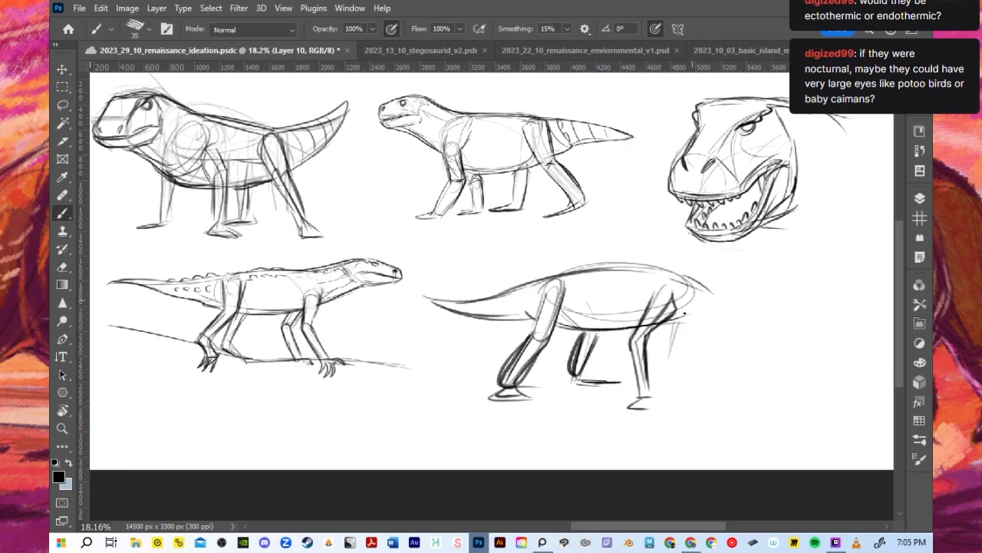
- Rework the near hind leg's lower section and darken the near foreleg's contours
drag(533, 334, 548, 291)
drag(532, 362, 507, 379)
mouse_move(582, 342)
mouse_down()
mouse_move(579, 354)
mouse_move(632, 363)
mouse_move(646, 408)
mouse_up()
drag(649, 341, 661, 404)
mouse_move(669, 317)
mouse_down()
mouse_move(648, 353)
mouse_move(679, 310)
mouse_up()
key(ctrl+z)
- Sketch the upper and lower contours of a neck reaching forward and downward from the shoulders
mouse_move(585, 335)
mouse_down()
mouse_move(734, 310)
mouse_move(737, 340)
mouse_up()
mouse_move(697, 286)
mouse_down()
mouse_move(732, 337)
mouse_move(735, 319)
mouse_up()
key(ctrl+z)
key(ctrl+z)
drag(700, 285, 747, 312)
key(ctrl+z)
drag(676, 326, 732, 339)
drag(697, 286, 735, 305)
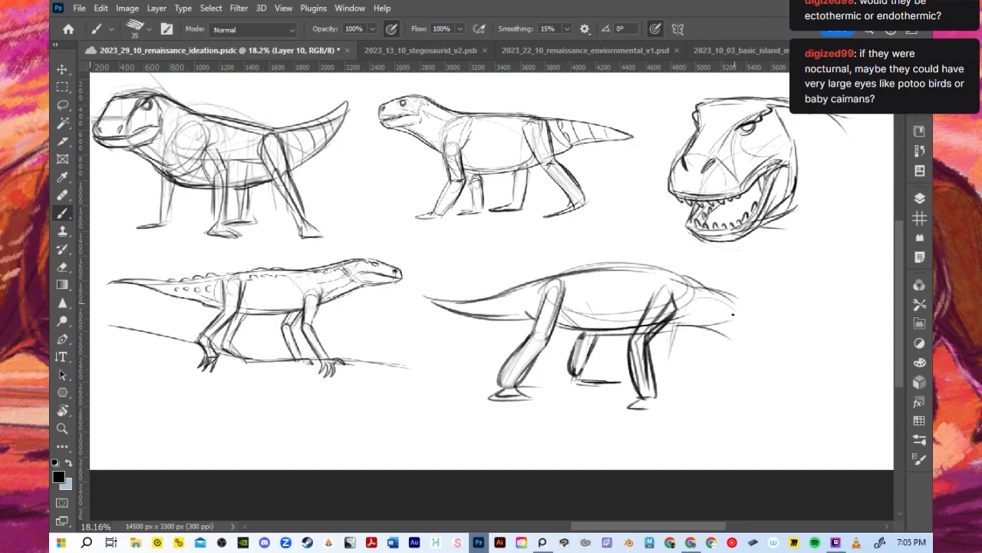
- Draw the far foreleg stepping forward with a flat foot, and extend the near forefoot
drag(685, 322, 682, 364)
drag(640, 399, 677, 408)
drag(682, 332, 687, 365)
drag(673, 327, 683, 356)
drag(680, 338, 700, 387)
drag(664, 327, 677, 338)
drag(683, 288, 690, 350)
mouse_move(685, 315)
mouse_down()
mouse_move(690, 350)
mouse_move(678, 363)
mouse_move(690, 393)
mouse_up()
drag(683, 343, 699, 374)
mouse_move(697, 373)
mouse_down()
mouse_move(716, 399)
mouse_move(726, 397)
mouse_up()
- Strengthen the throat line and the upper neck contour where it joins the back
mouse_move(659, 328)
mouse_down()
mouse_move(703, 335)
mouse_move(695, 330)
mouse_up()
drag(694, 327, 729, 342)
drag(680, 278, 748, 310)
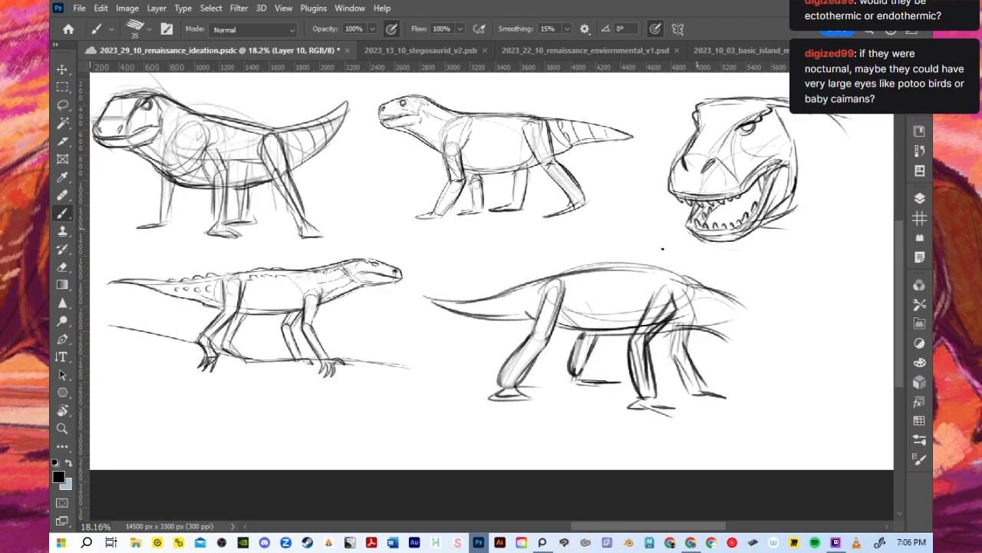
drag(642, 268, 739, 299)
- Redraw the belly as a lower curve between the legs and clear the old belly line above it
drag(545, 332, 639, 346)
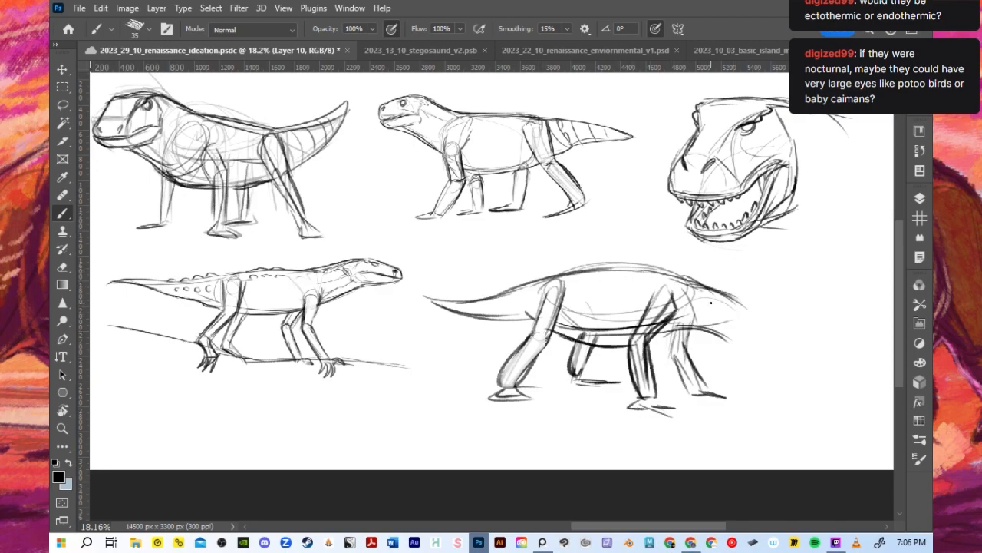
mouse_move(572, 327)
mouse_down()
mouse_move(613, 326)
mouse_move(617, 338)
mouse_move(635, 311)
mouse_up()
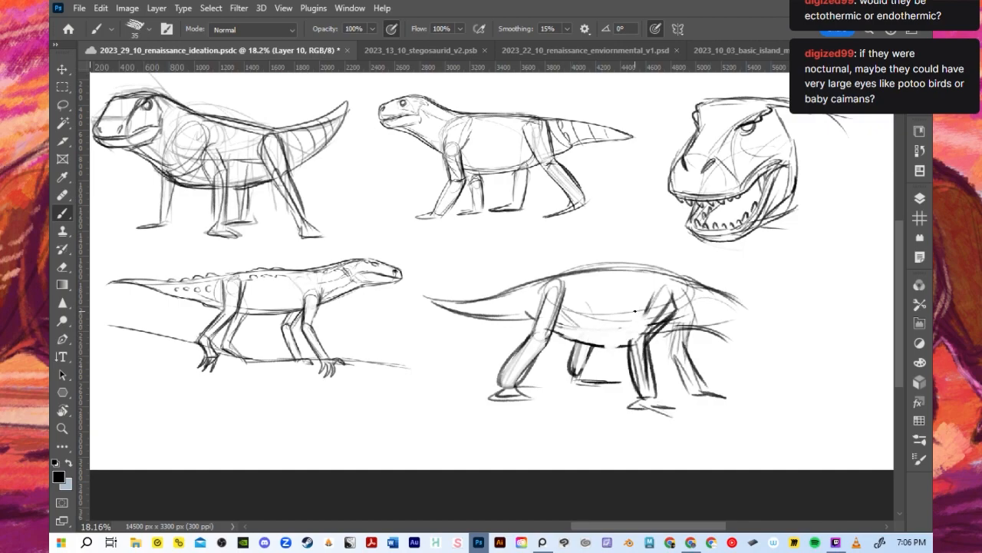
mouse_move(577, 340)
mouse_down()
mouse_move(687, 328)
mouse_move(678, 334)
mouse_move(749, 274)
mouse_move(723, 349)
mouse_move(745, 302)
mouse_up()
- Block in the lowered head with a round eye, brow and snout front
mouse_move(726, 338)
mouse_down()
mouse_move(760, 307)
mouse_move(750, 341)
mouse_move(776, 332)
mouse_move(781, 342)
mouse_up()
drag(751, 307, 766, 324)
drag(764, 330, 768, 340)
drag(738, 307, 757, 328)
mouse_move(752, 328)
mouse_down()
mouse_move(780, 355)
mouse_move(734, 328)
mouse_move(742, 352)
mouse_up()
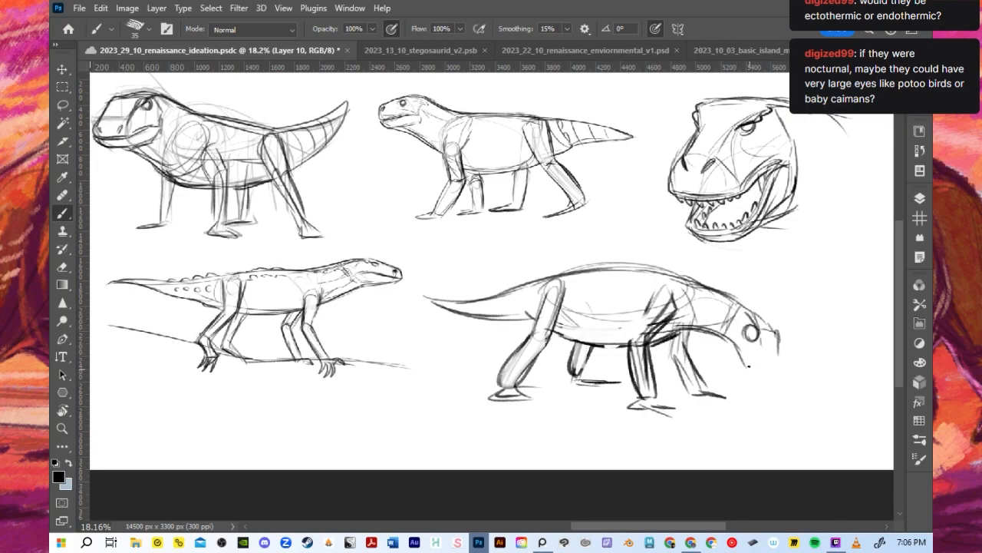
- Complete the lowered head with the skull top, snout, nostril and jaw, and darken the neck contours leading to it
drag(718, 339, 722, 353)
mouse_move(666, 342)
mouse_down()
mouse_move(723, 350)
mouse_move(746, 374)
mouse_move(773, 380)
mouse_move(778, 345)
mouse_move(747, 330)
mouse_move(751, 338)
mouse_move(739, 307)
mouse_move(758, 315)
mouse_move(713, 329)
mouse_move(728, 359)
mouse_move(697, 301)
mouse_up()
click(772, 369)
key(ctrl+z)
mouse_move(698, 336)
mouse_down()
mouse_move(679, 290)
mouse_move(700, 293)
mouse_up()
mouse_move(689, 292)
mouse_down()
mouse_move(775, 352)
mouse_move(743, 281)
mouse_move(731, 293)
mouse_move(773, 322)
mouse_up()
mouse_move(770, 319)
mouse_down()
mouse_move(771, 339)
mouse_move(751, 331)
mouse_move(766, 370)
mouse_move(780, 378)
mouse_up()
key(ctrl+z)
drag(715, 338, 760, 380)
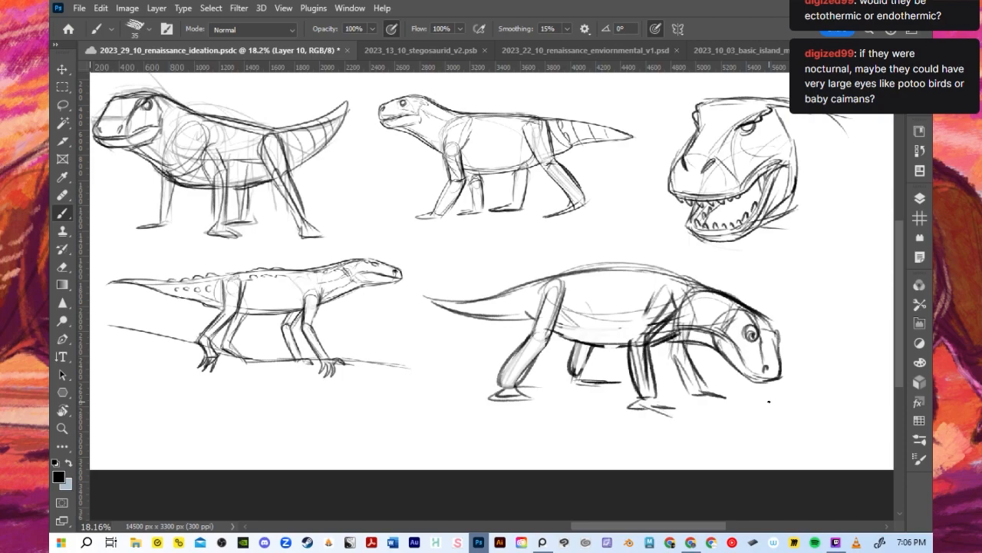
- Refine the shoulder and tail-base contours along the back, and darken the near foreleg's upper arm
drag(637, 265, 702, 283)
drag(473, 298, 554, 277)
mouse_move(432, 299)
mouse_down()
mouse_move(524, 288)
mouse_move(514, 293)
mouse_move(554, 275)
mouse_up()
key(ctrl+z)
drag(634, 338, 669, 290)
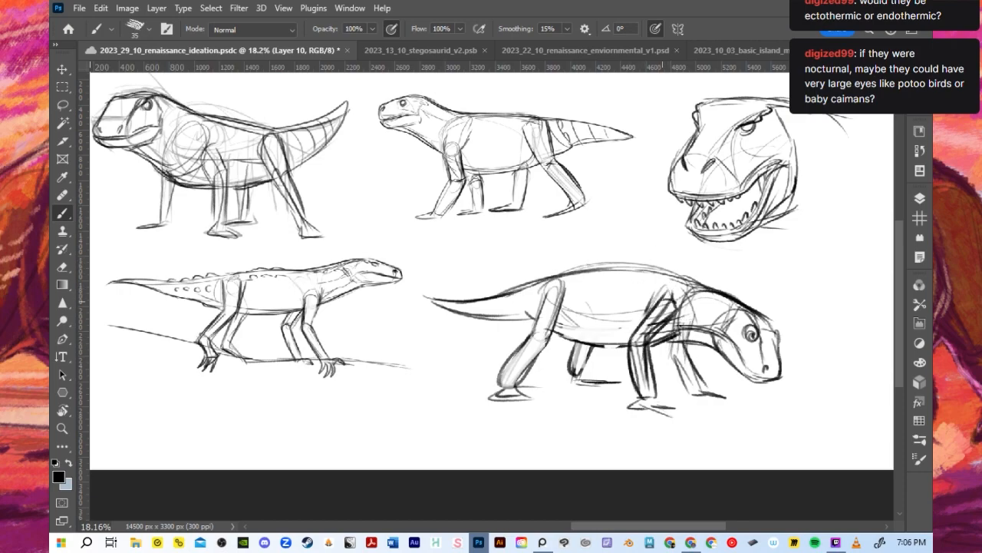
- Draw curved claws on the walking pose's near forefoot, far forefoot and near hind foot
mouse_move(651, 397)
mouse_down()
mouse_move(689, 408)
mouse_move(677, 411)
mouse_up()
key(ctrl+z)
mouse_move(667, 409)
mouse_down()
mouse_move(680, 415)
mouse_move(669, 423)
mouse_up()
mouse_move(717, 393)
mouse_down()
mouse_move(734, 406)
mouse_move(721, 401)
mouse_up()
key(ctrl+z)
mouse_move(643, 405)
mouse_down()
mouse_move(639, 417)
mouse_move(682, 426)
mouse_up()
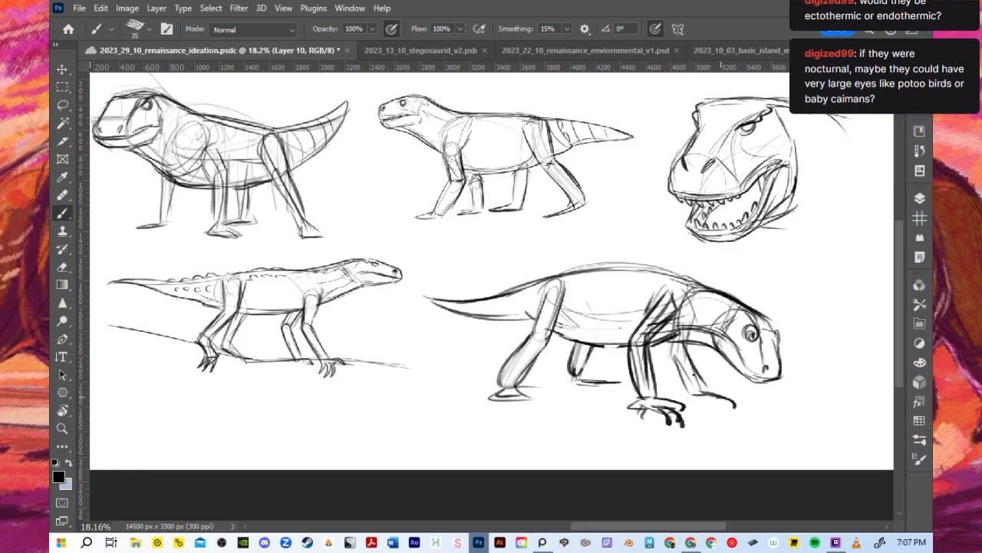
drag(501, 389, 495, 398)
mouse_move(503, 396)
mouse_down()
mouse_move(485, 405)
mouse_move(498, 405)
mouse_up()
- Darken the walking pose's near foreleg with heavier contours along the upper arm, elbow and lower leg
drag(620, 349, 639, 400)
drag(622, 355, 640, 401)
mouse_move(644, 321)
mouse_down()
mouse_move(622, 362)
mouse_move(640, 383)
mouse_move(669, 301)
mouse_move(662, 339)
mouse_move(645, 356)
mouse_up()
mouse_move(673, 327)
mouse_down()
mouse_move(644, 357)
mouse_move(680, 304)
mouse_up()
drag(645, 331, 652, 310)
drag(623, 345, 635, 389)
mouse_move(651, 348)
mouse_down()
mouse_move(662, 402)
mouse_move(684, 386)
mouse_move(694, 394)
mouse_up()
key(ctrl+z)
drag(552, 336, 637, 351)
key(ctrl+z)
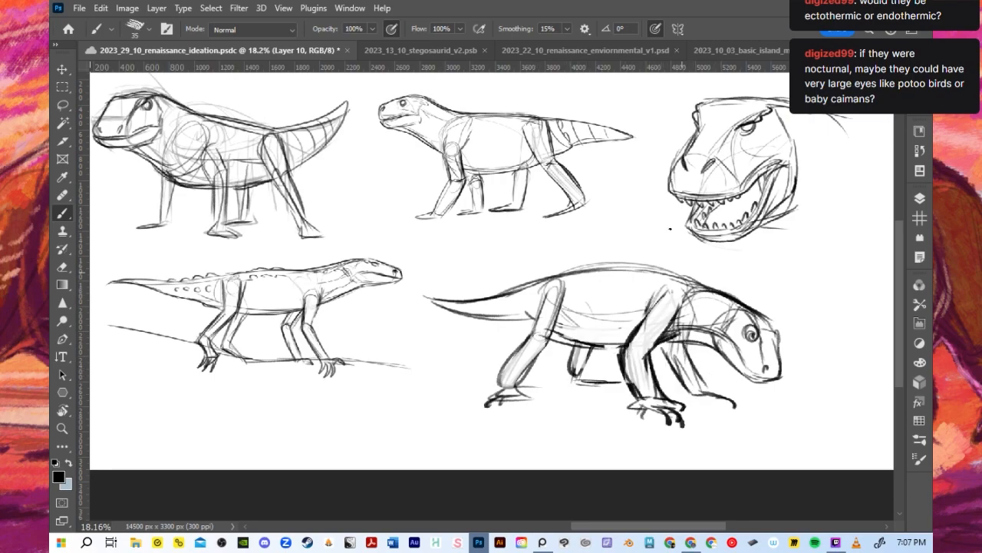
- Darken the throat line and the back contour of the head-lowered walking pose, and save the document
mouse_move(678, 332)
mouse_down()
mouse_move(680, 318)
mouse_move(693, 327)
mouse_move(652, 352)
mouse_move(726, 352)
mouse_up()
drag(585, 272, 718, 291)
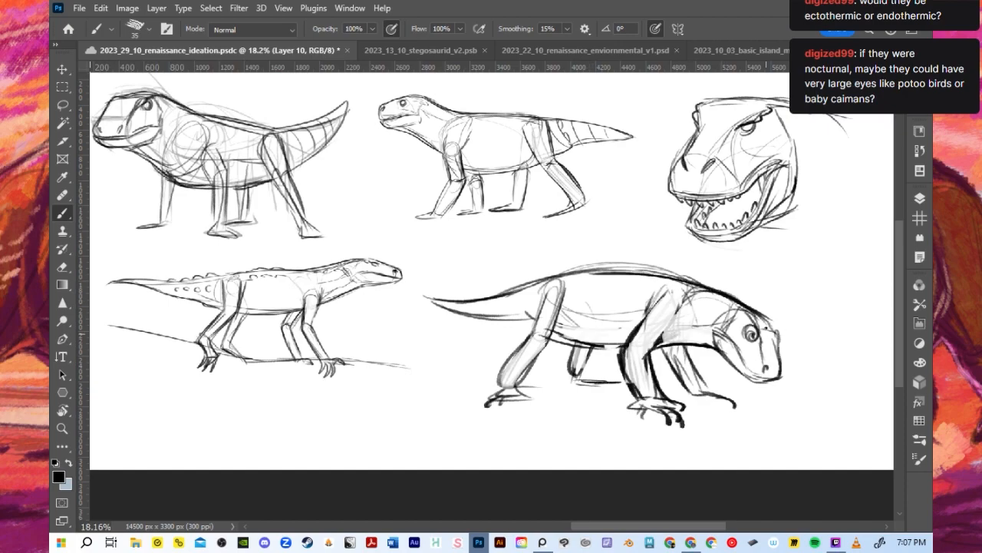
drag(544, 269, 717, 290)
key(ctrl+s)
- Draw a lengthwise line along the walking pose's flank with curved vertical bands across the upper back
drag(567, 305, 607, 304)
mouse_move(573, 268)
mouse_down()
mouse_move(581, 298)
mouse_move(610, 309)
mouse_up()
mouse_move(633, 272)
mouse_down()
mouse_move(642, 310)
mouse_move(685, 305)
mouse_up()
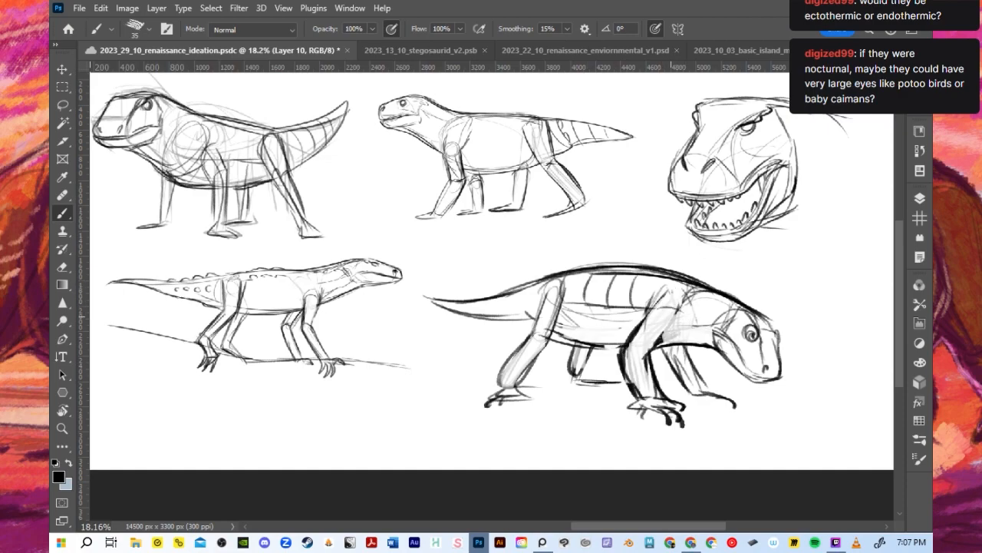
- Define the walking pose's shoulder with contour lines down to the upper arm, and add a band line beside the hip
drag(630, 360, 646, 357)
mouse_move(652, 356)
mouse_down()
mouse_move(677, 321)
mouse_move(652, 355)
mouse_up()
key(ctrl+z)
mouse_move(687, 300)
mouse_down()
mouse_move(672, 336)
mouse_move(692, 328)
mouse_move(663, 334)
mouse_move(681, 342)
mouse_up()
key(ctrl+z)
key(ctrl+z)
mouse_move(686, 289)
mouse_down()
mouse_move(665, 335)
mouse_move(668, 323)
mouse_up()
drag(649, 286, 643, 326)
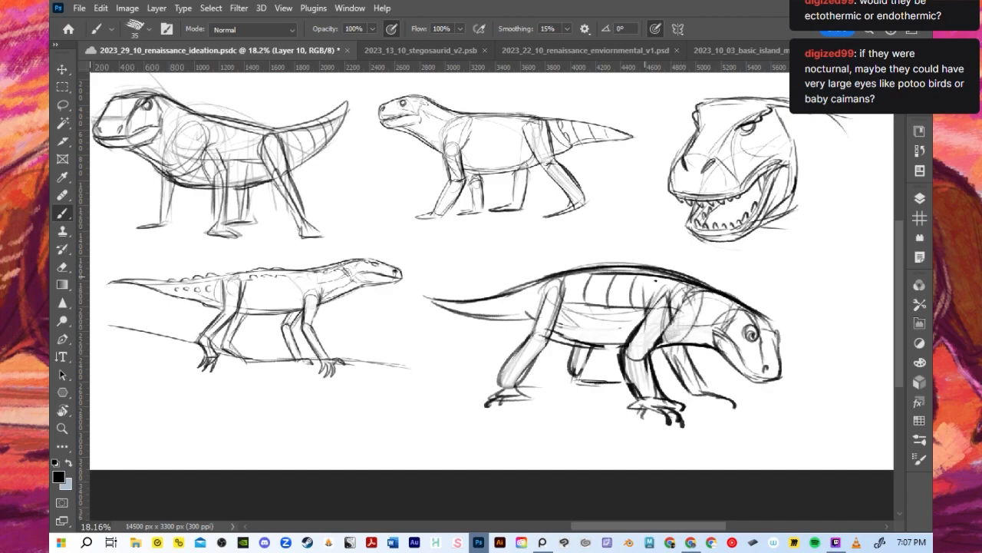
drag(686, 286, 668, 338)
drag(579, 271, 558, 326)
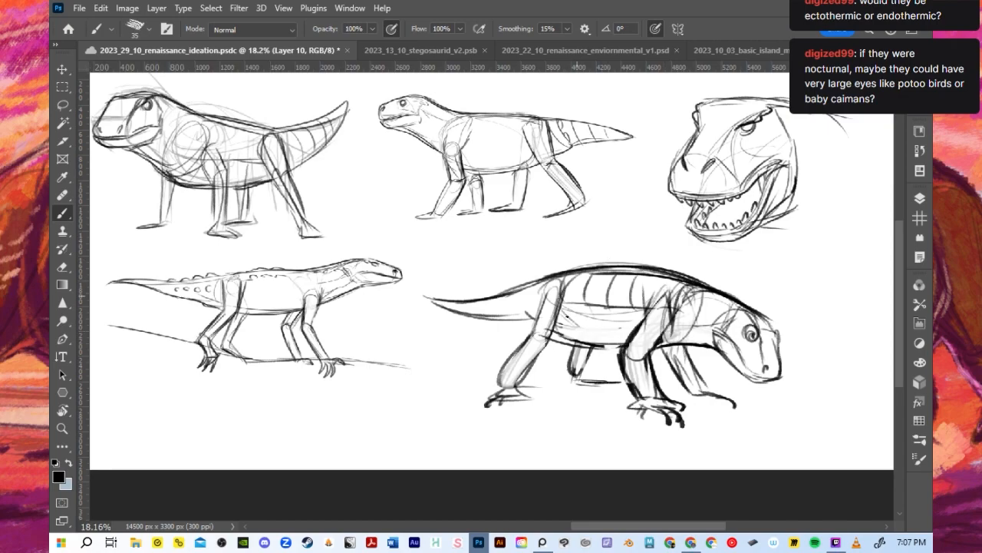
- Nudge the head-lowered walking sketch and flip it horizontally so the head faces the other way, and save the document
scroll(576, 298, down, 4)
scroll(237, 178, up, 1)
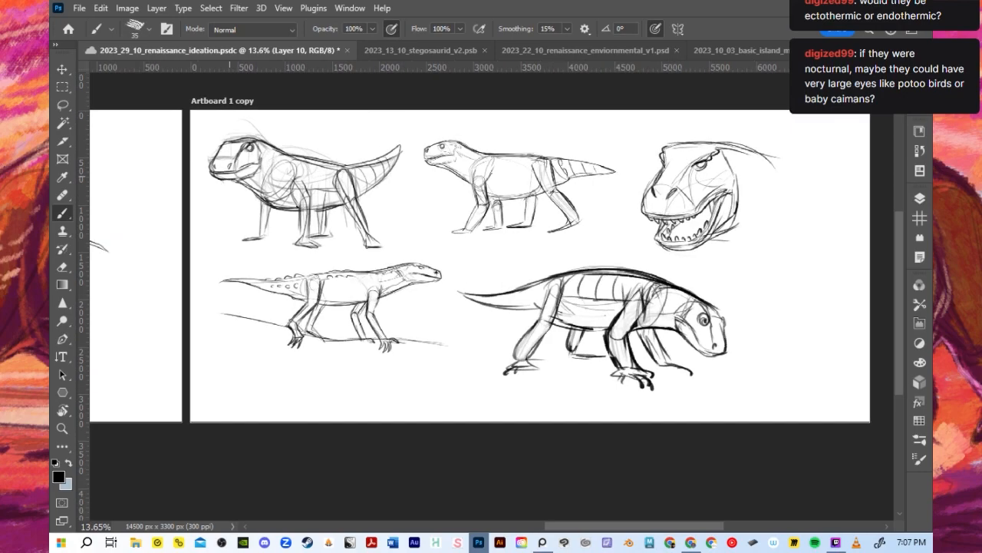
click(62, 69)
scroll(652, 283, up, 2)
mouse_move(643, 271)
mouse_down()
mouse_move(625, 256)
mouse_move(645, 263)
mouse_up()
click(100, 7)
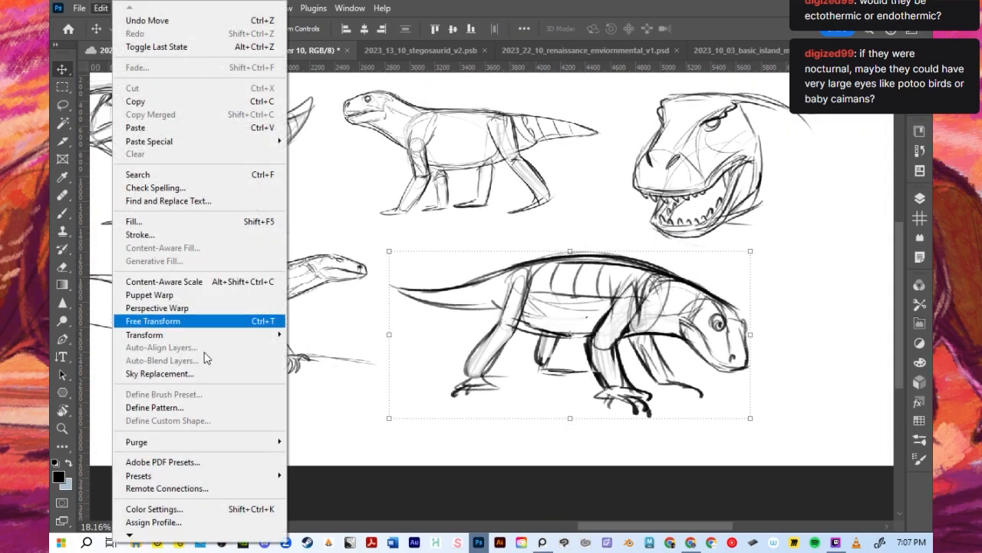
mouse_move(192, 335)
click(323, 317)
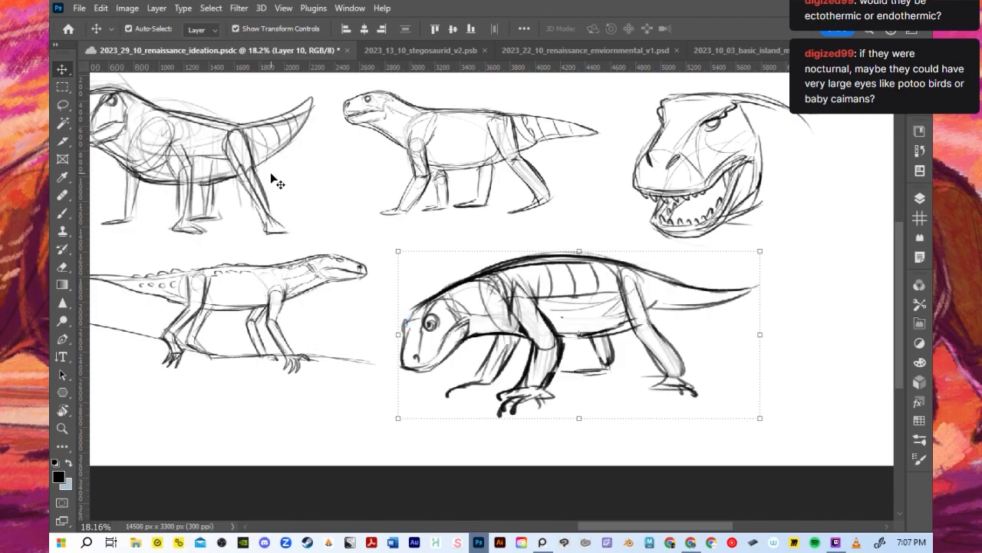
key(b)
key(ctrl+s)
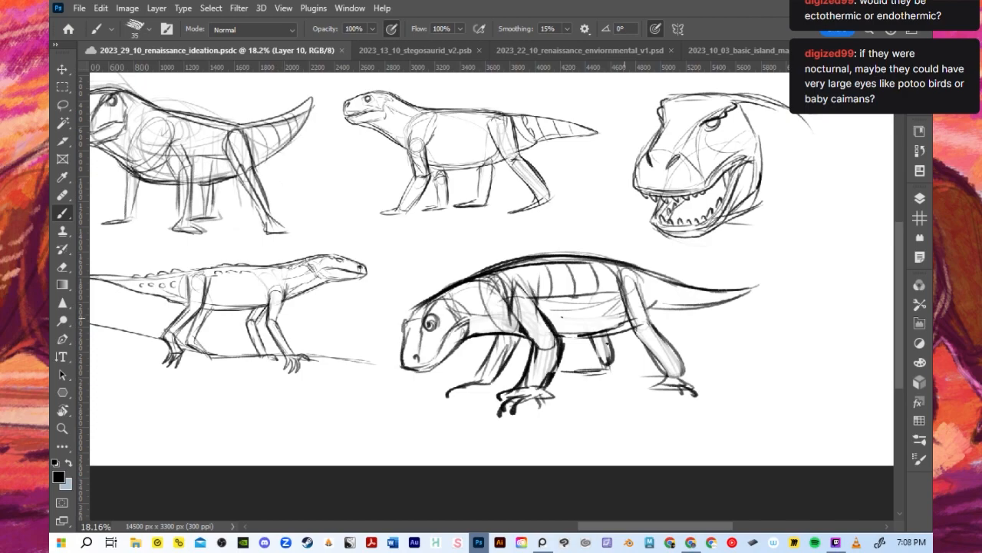
- Add the far hind foot to the walking sketch, and scale the sketch proportionally to 76.20%
mouse_move(601, 365)
mouse_down()
mouse_move(581, 371)
mouse_move(612, 368)
mouse_up()
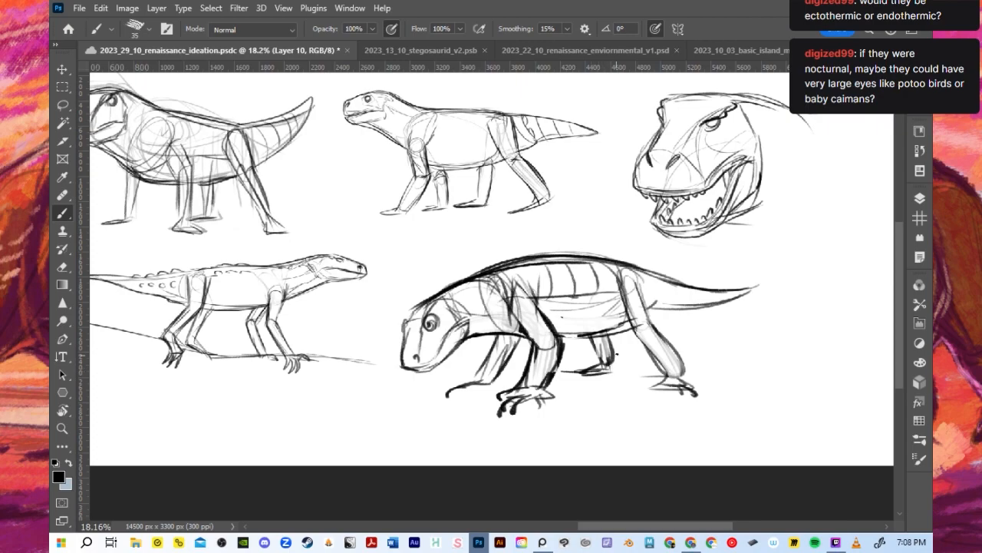
scroll(614, 353, down, 2)
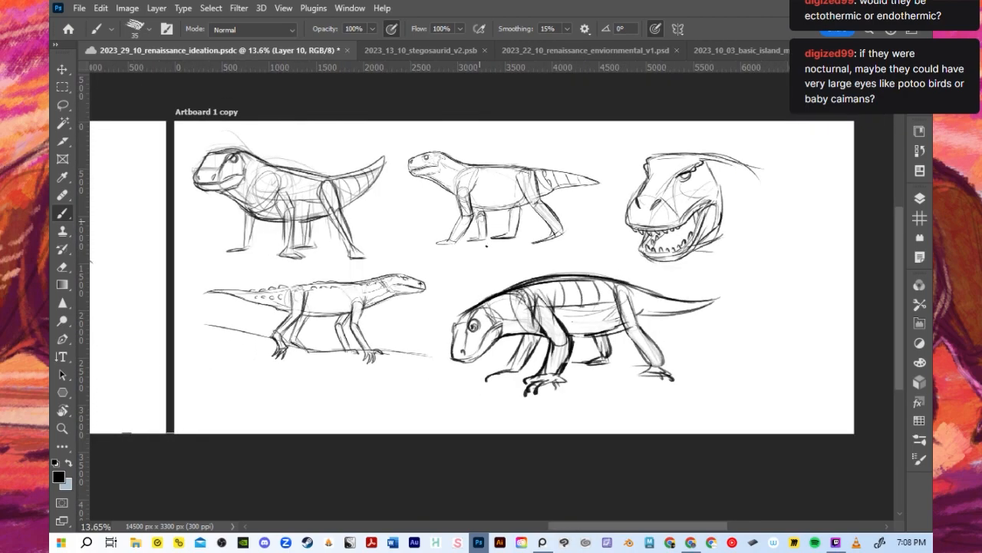
scroll(485, 244, up, 1)
click(61, 63)
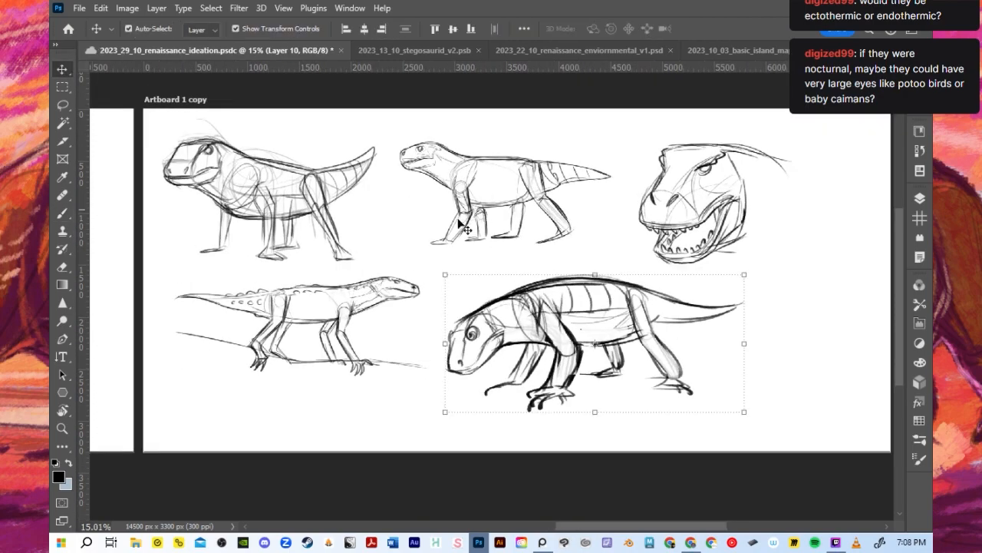
scroll(495, 272, up, 1)
drag(794, 443, 731, 414)
scroll(752, 431, up, 1)
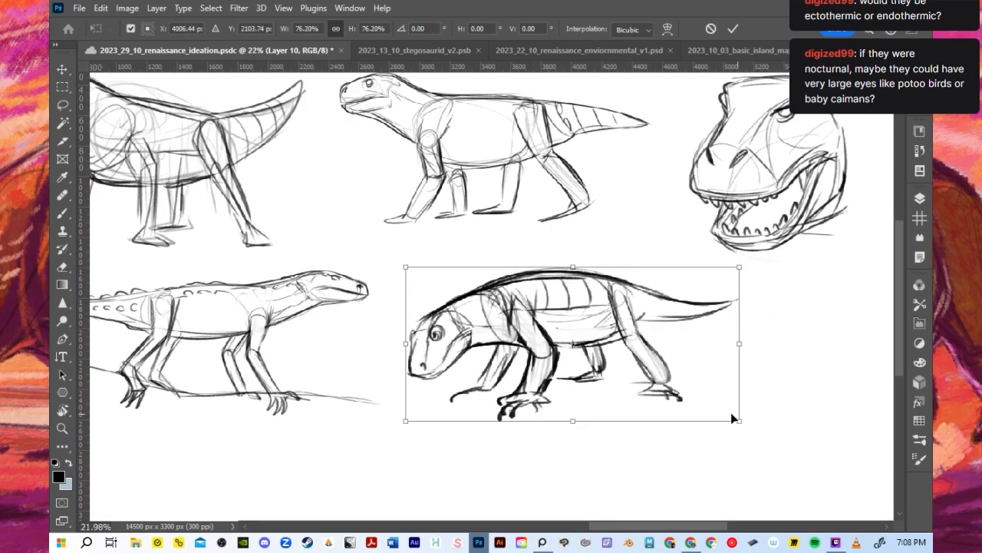
scroll(603, 353, down, 1)
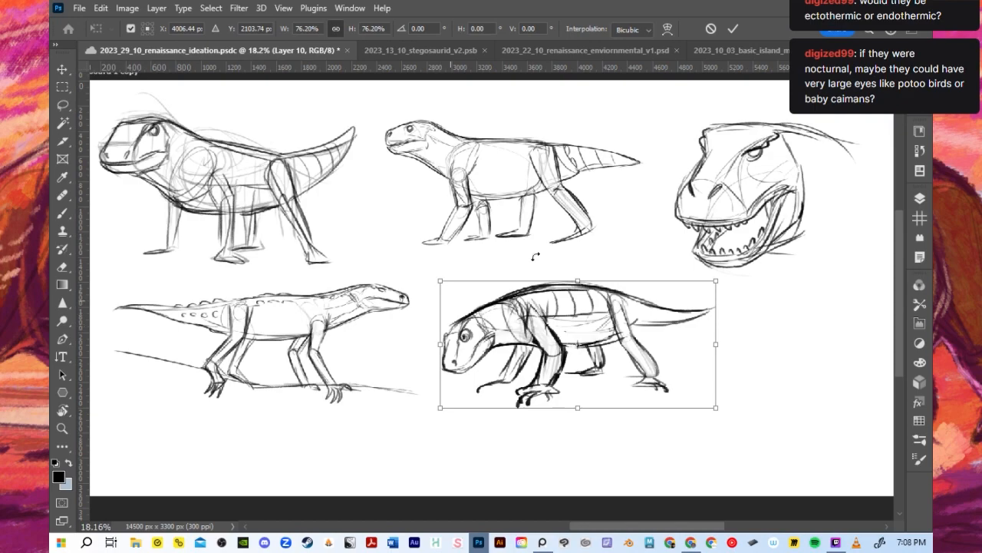
click(733, 29)
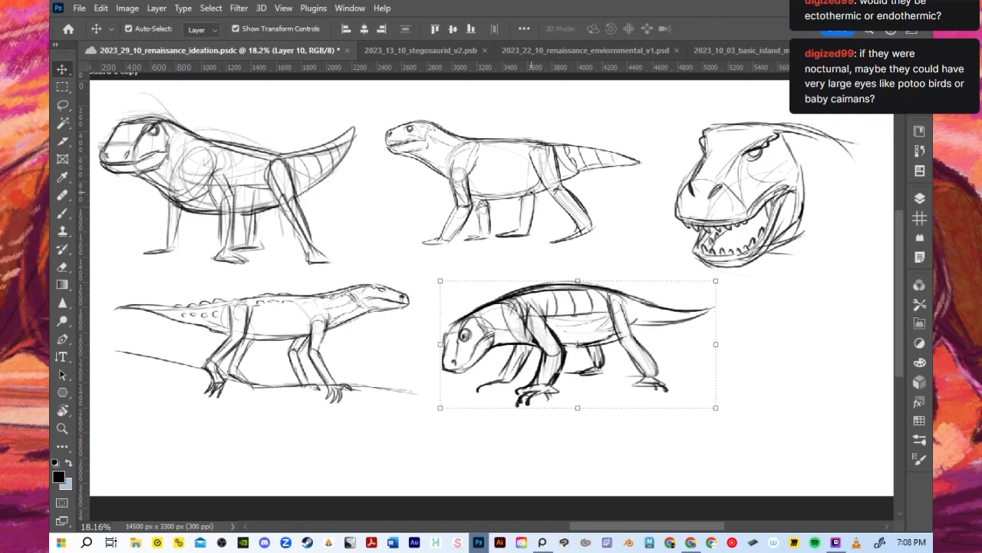
- Draw a small check mark above the back of the middle side view in the upper row
key(b)
scroll(485, 155, up, 1)
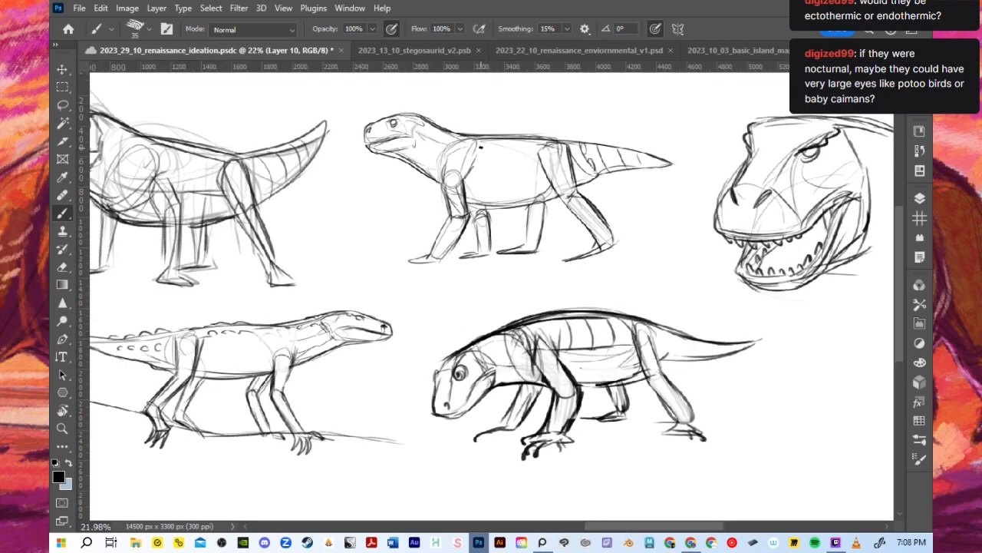
drag(472, 121, 490, 110)
scroll(619, 213, down, 2)
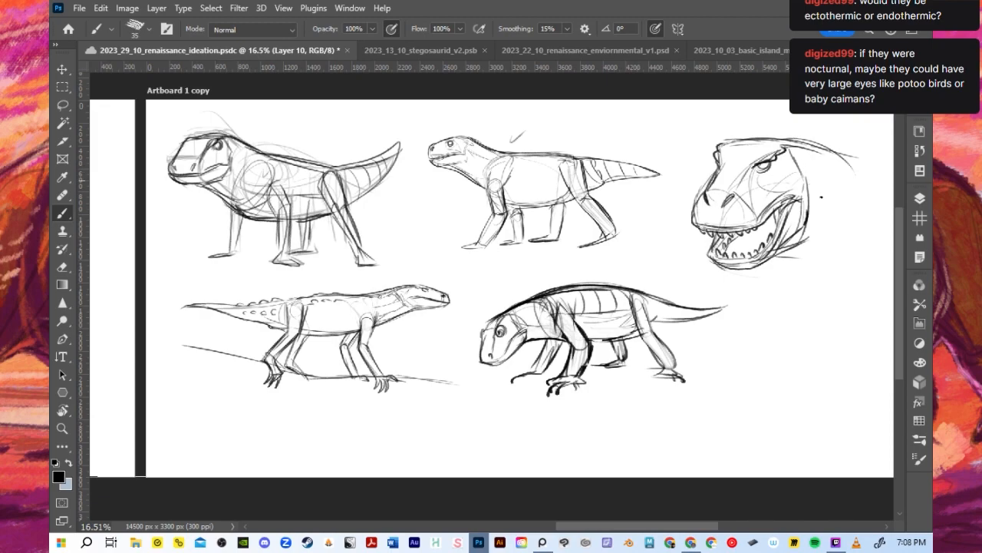
- Reduce the brush size to 15 and draw small teeth strokes along the head study's upper jaw
scroll(822, 197, up, 2)
drag(741, 210, 779, 190)
key(bracketleft)
key(bracketleft)
key(bracketleft)
key(bracketleft)
drag(697, 252, 723, 248)
key(ctrl+z)
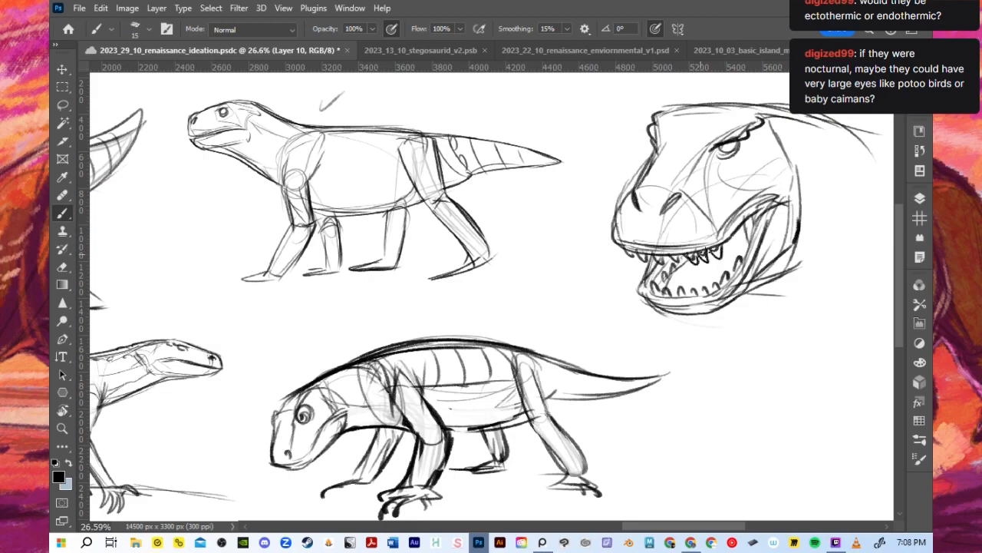
- Hide and show Layer 10 to check which sketch it holds
click(919, 198)
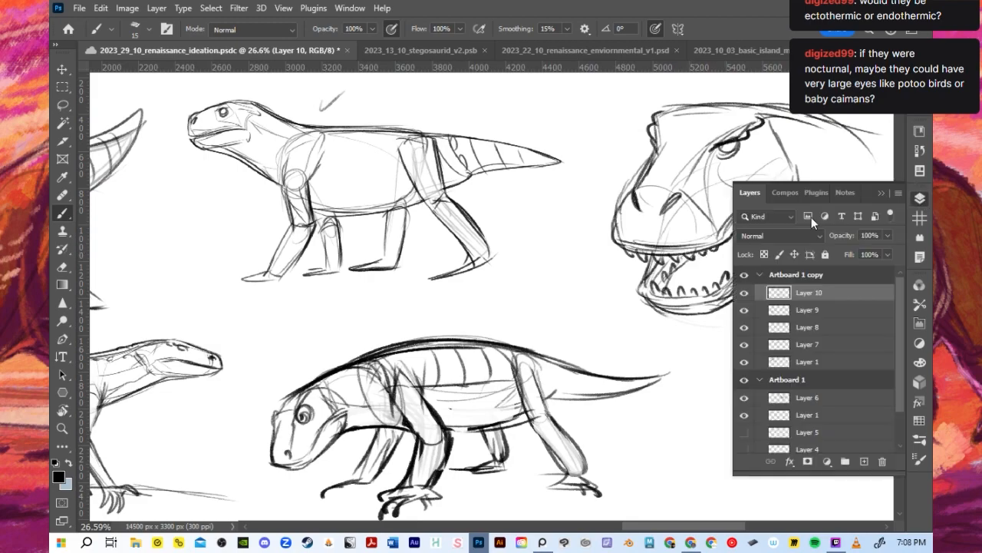
click(744, 292)
click(744, 292)
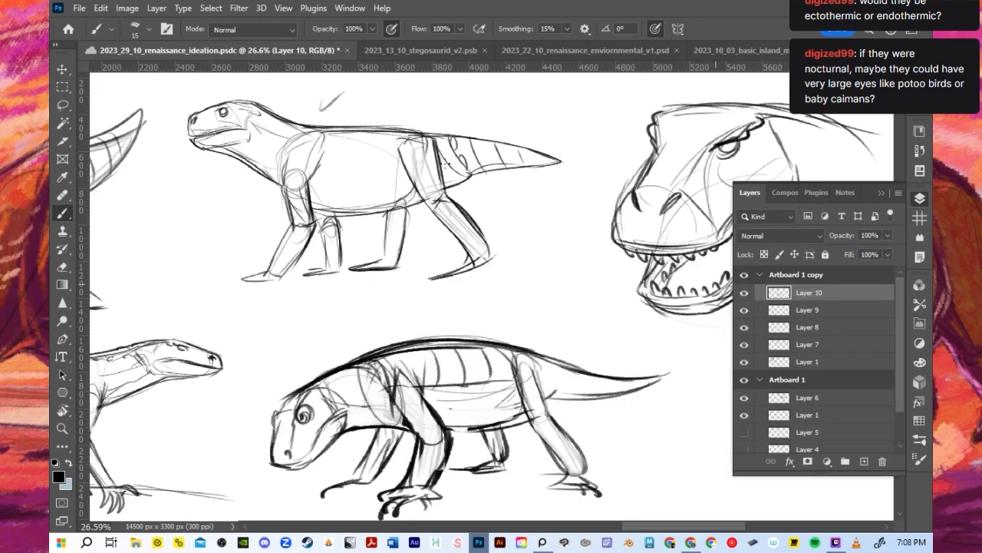
click(881, 192)
scroll(550, 264, down, 3)
scroll(550, 264, down, 3)
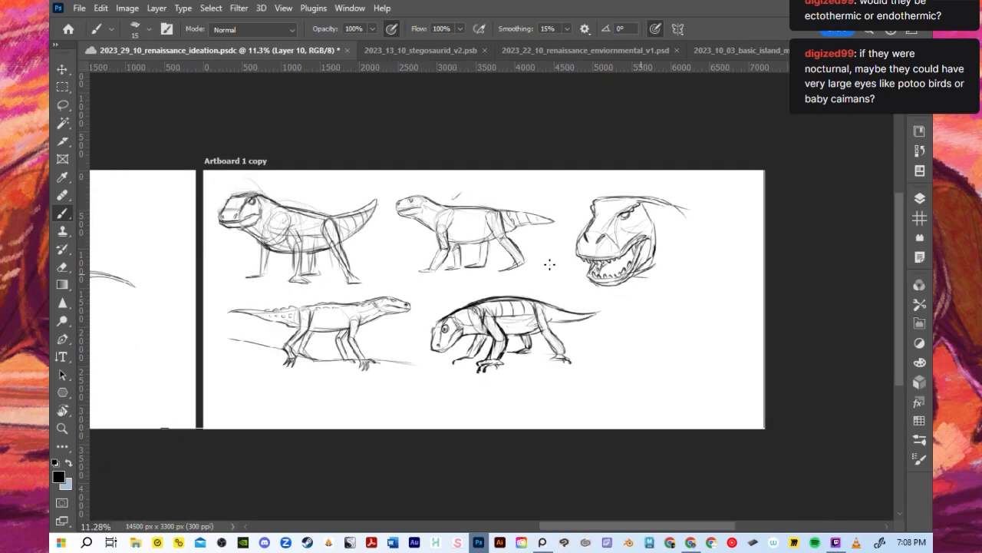
- Draw small curved scutes inside the walking pose's back bands and rows of them along its tail
scroll(543, 316, up, 3)
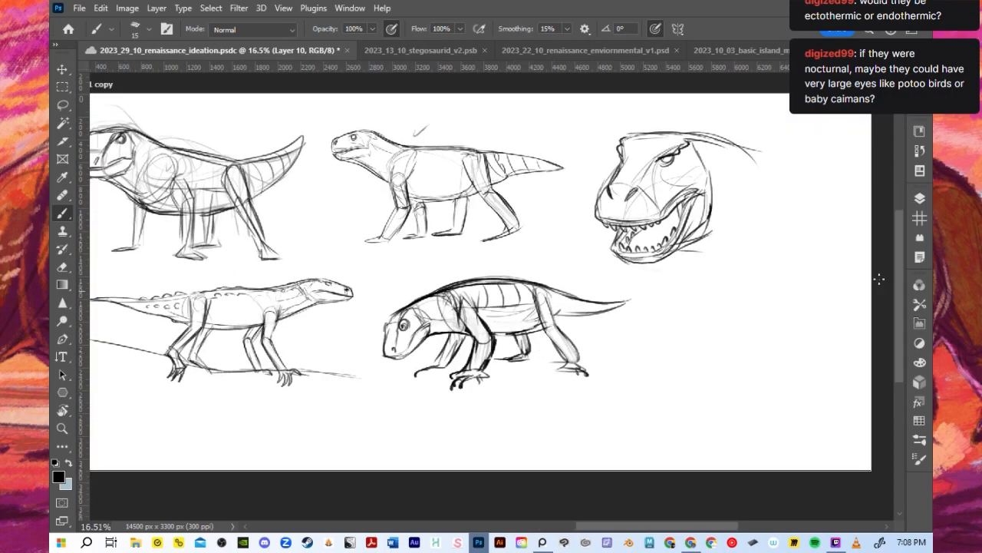
scroll(468, 331, up, 2)
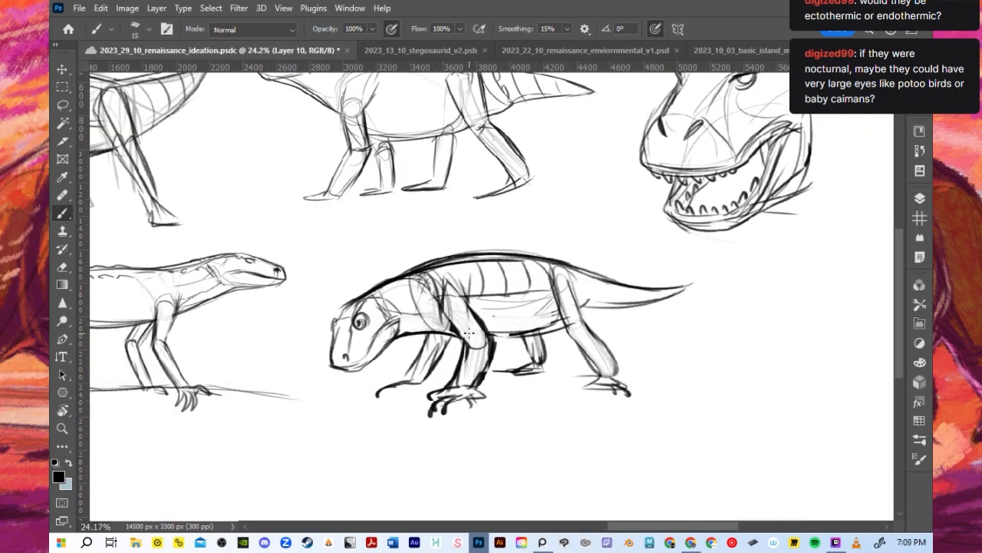
mouse_move(455, 274)
mouse_down()
mouse_move(588, 301)
mouse_move(590, 288)
mouse_move(590, 300)
mouse_move(606, 303)
mouse_move(614, 283)
mouse_move(603, 307)
mouse_move(618, 310)
mouse_move(631, 291)
mouse_move(638, 301)
mouse_move(620, 307)
mouse_up()
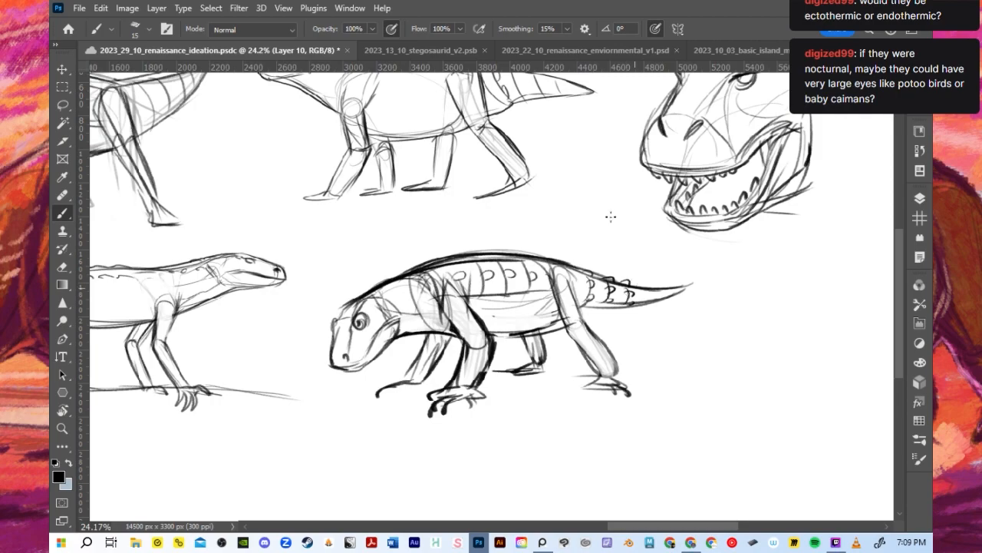
- Examine the whole artboard and toggle Layer 10's visibility to check the walking sketch against the other studies
scroll(610, 217, down, 4)
scroll(854, 197, down, 1)
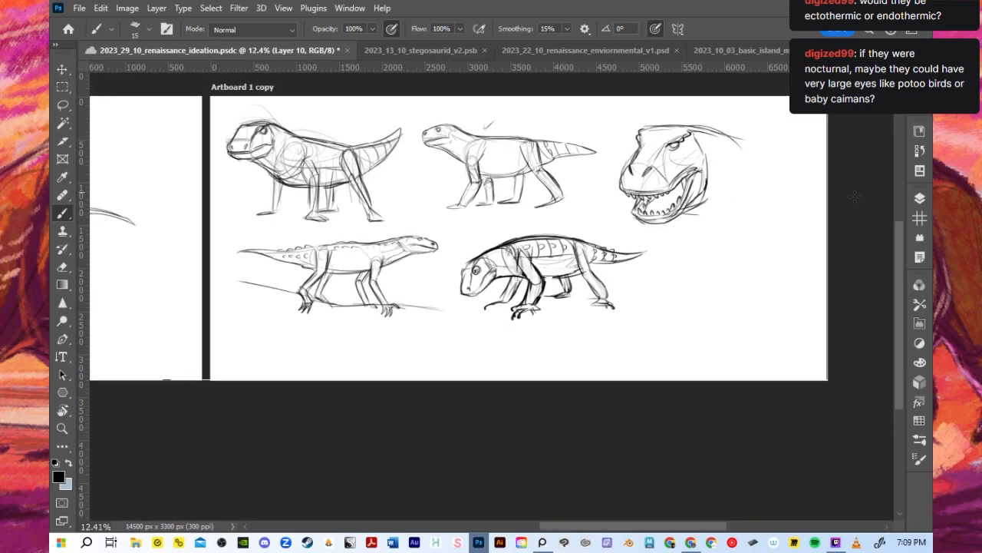
click(920, 198)
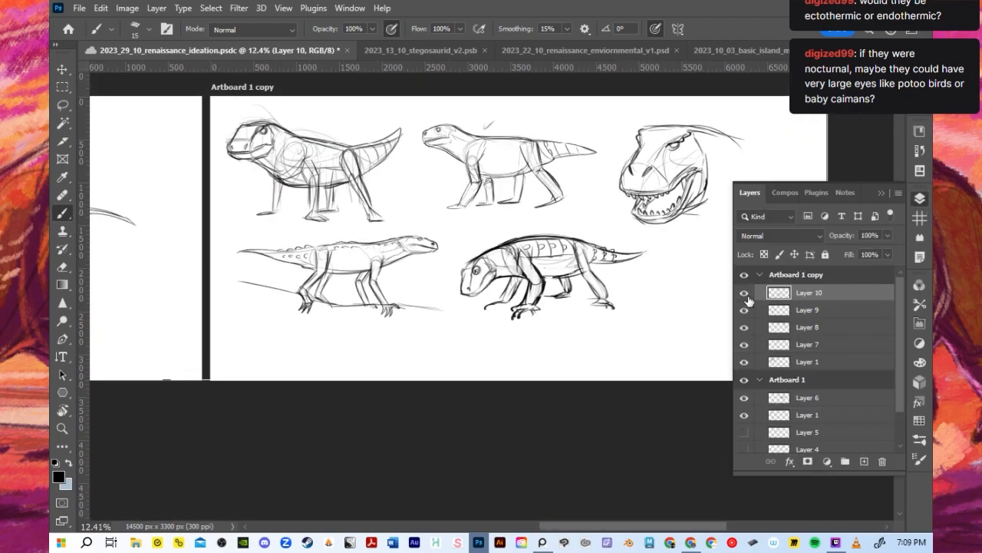
click(883, 193)
scroll(649, 188, up, 1)
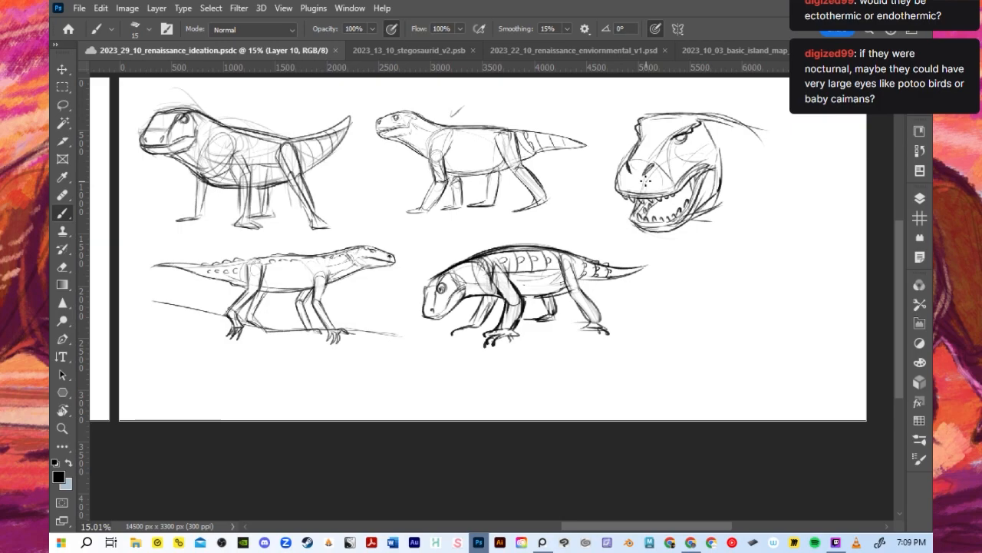
click(918, 198)
click(745, 292)
click(744, 293)
- Refine both forefeet of the walking pose with extra toes and longer, curved claws
scroll(533, 335, up, 2)
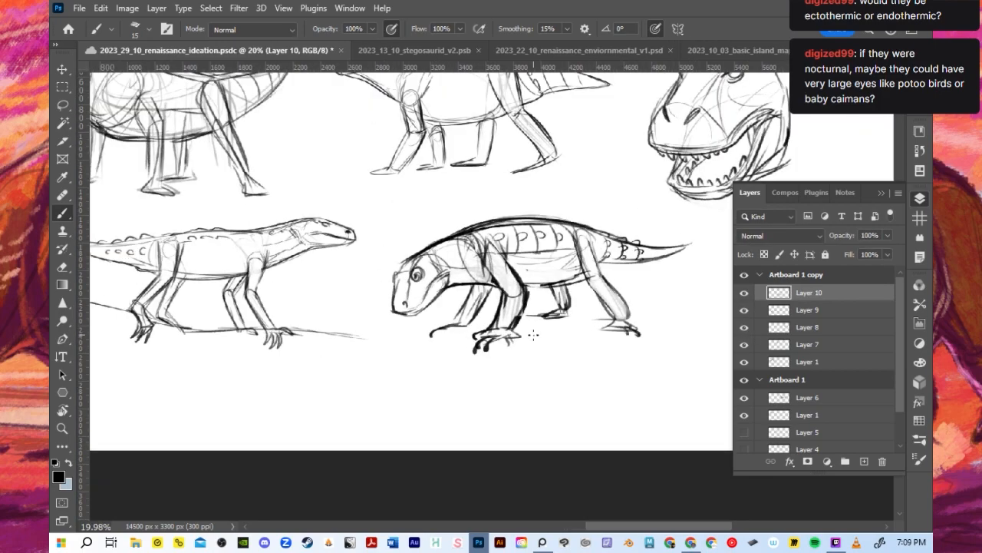
scroll(553, 306, up, 1)
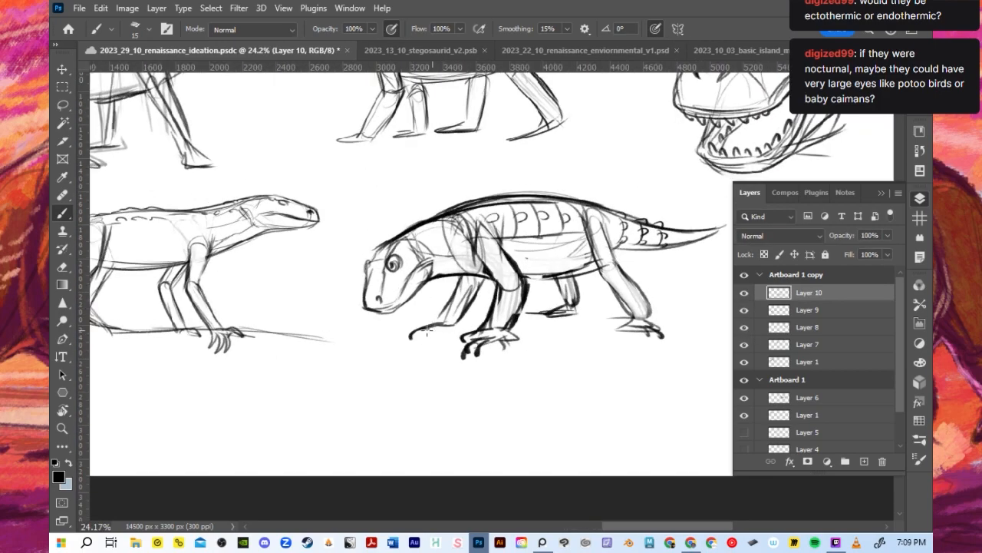
mouse_move(426, 334)
mouse_down()
mouse_move(452, 329)
mouse_move(425, 331)
mouse_move(469, 347)
mouse_move(464, 362)
mouse_move(481, 363)
mouse_up()
key(ctrl+z)
key(ctrl+z)
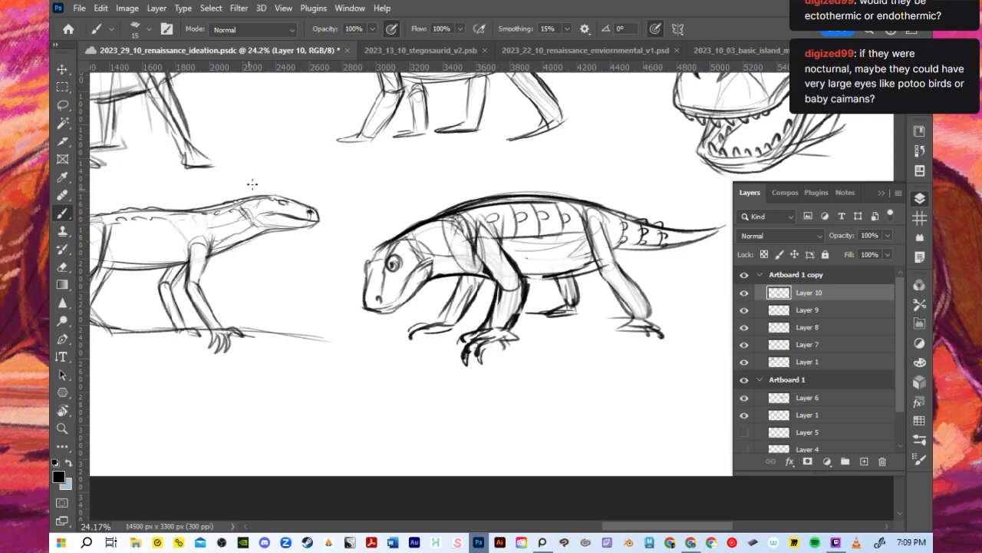
- Add a new empty layer above Layer 10 in the copied artboard
scroll(342, 240, down, 3)
scroll(343, 240, down, 2)
scroll(548, 326, up, 3)
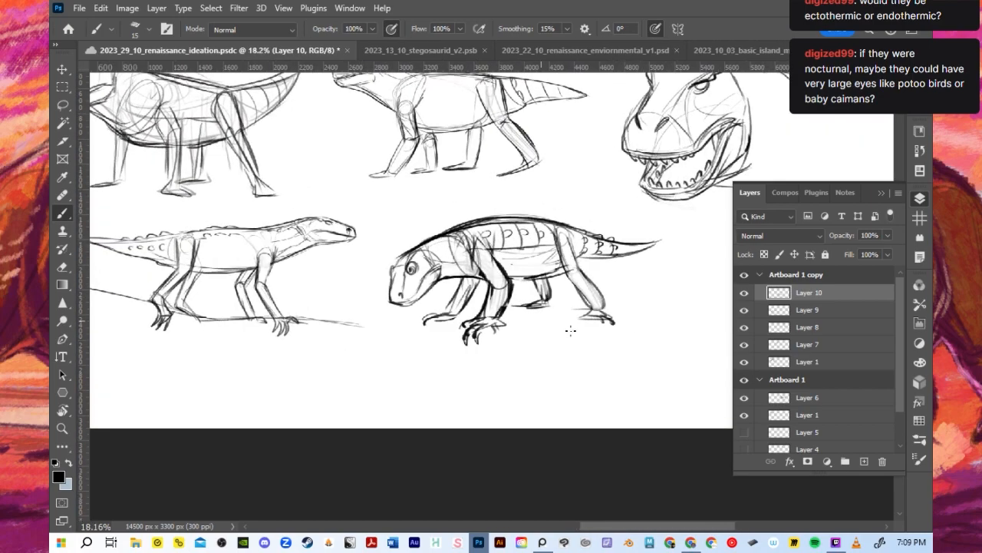
click(864, 461)
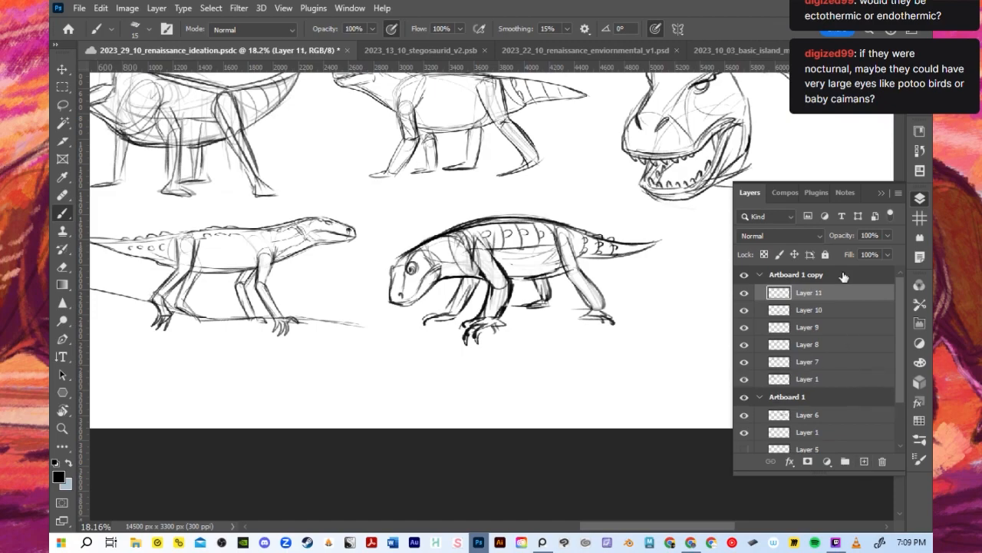
click(880, 193)
scroll(702, 215, down, 3)
scroll(532, 217, up, 1)
scroll(677, 247, up, 3)
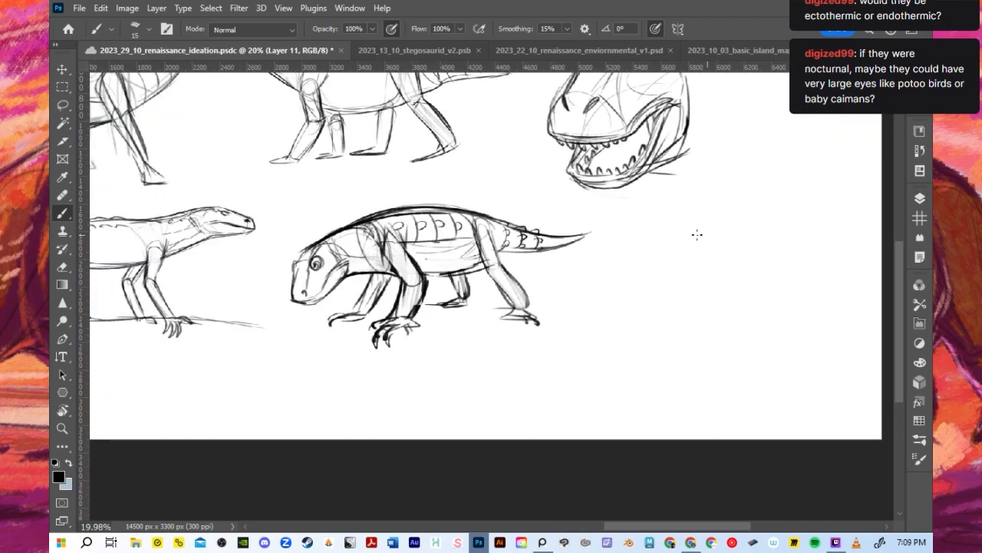
scroll(677, 248, down, 3)
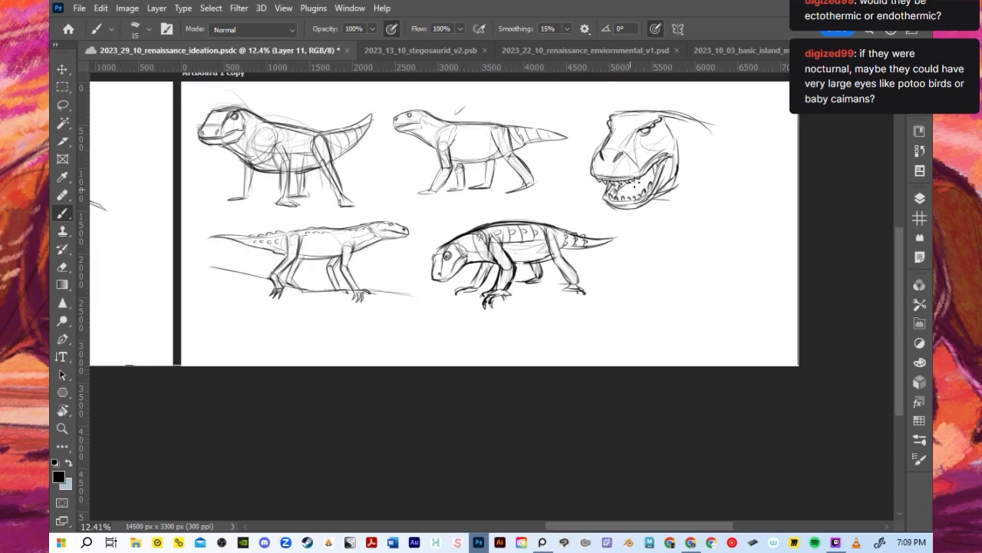
scroll(634, 184, up, 2)
scroll(681, 225, down, 1)
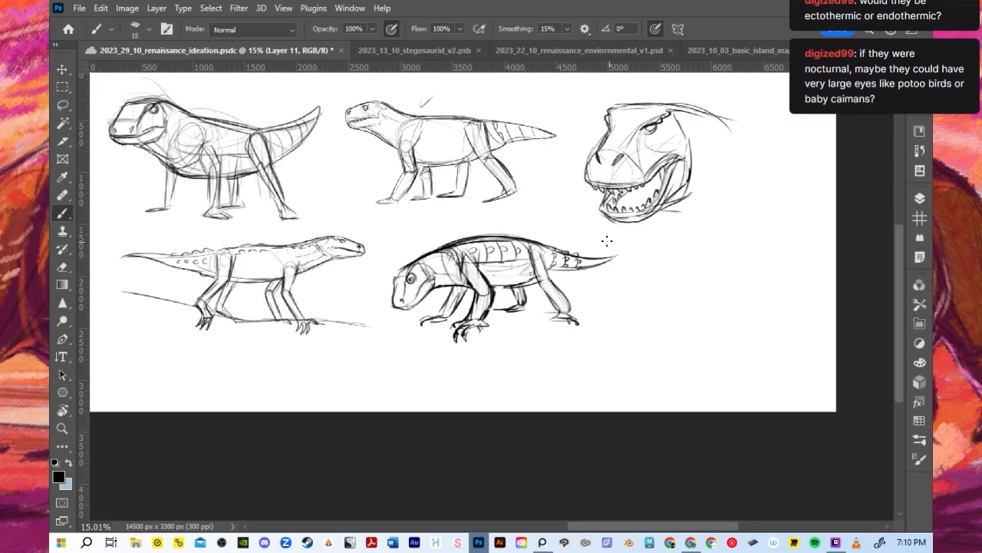
scroll(722, 250, up, 3)
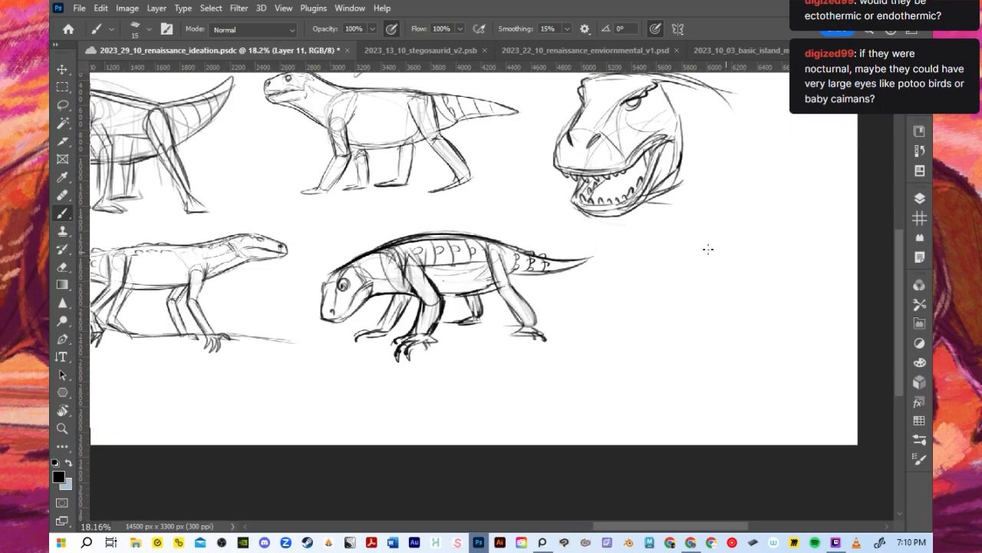
scroll(687, 244, down, 3)
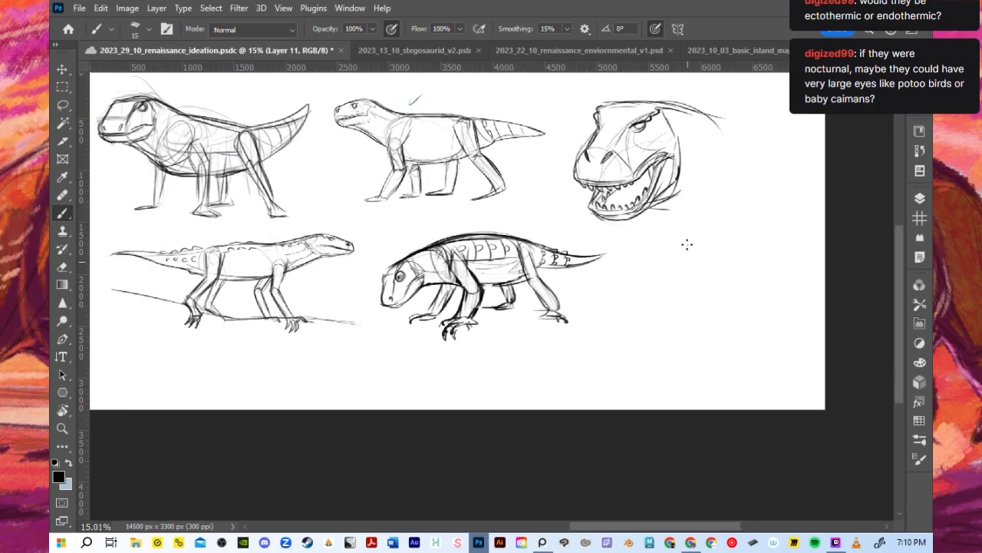
scroll(687, 244, up, 1)
scroll(687, 244, down, 2)
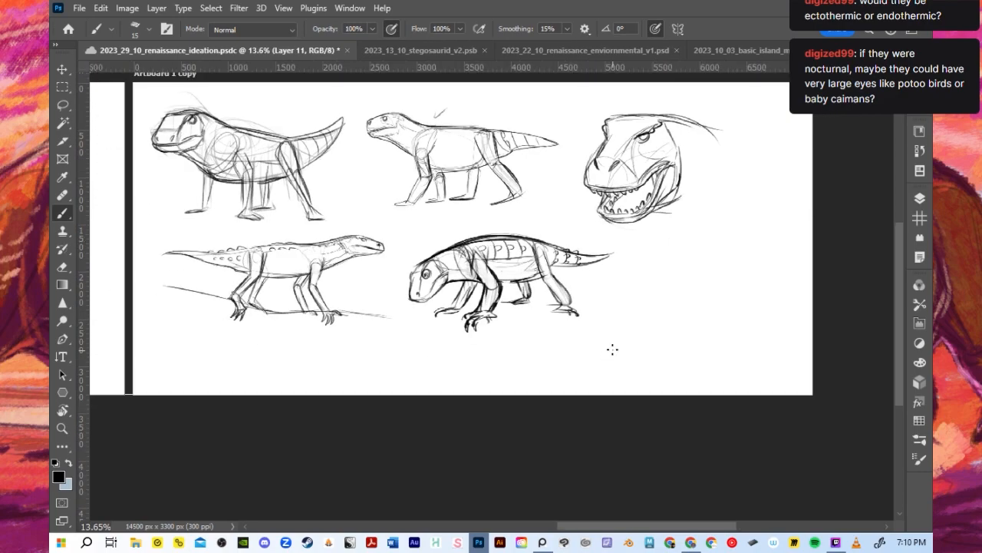
- Examine the island cluster and surrounding green arrows in 2023_10_03_basic_island_map_v1.psd and return to the renaissance ideation document
click(413, 52)
click(555, 46)
click(718, 54)
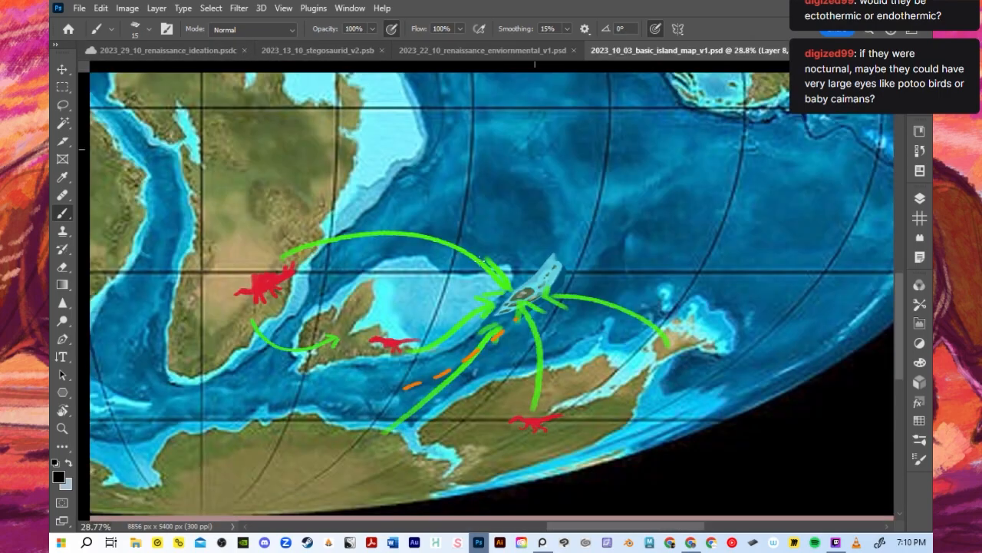
scroll(480, 259, down, 2)
scroll(543, 308, up, 3)
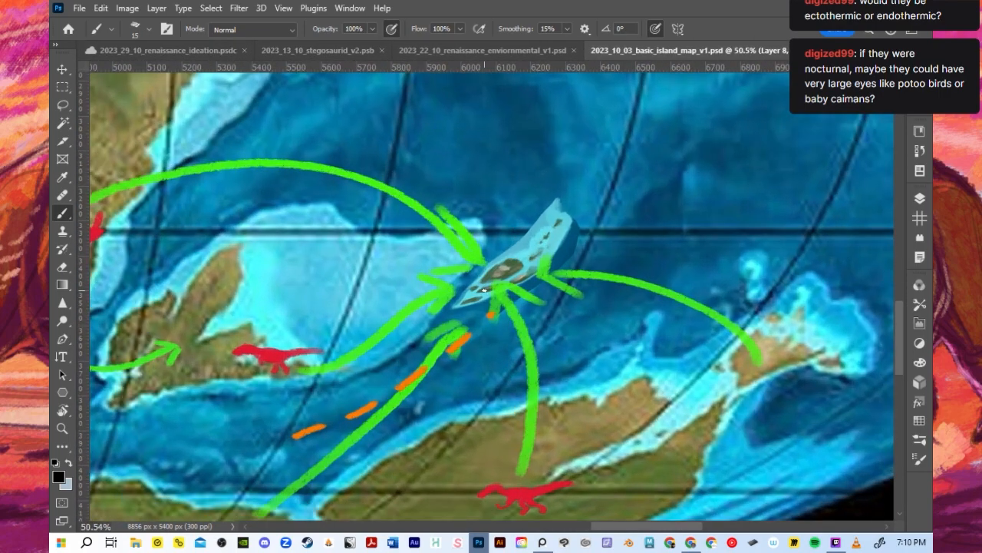
scroll(483, 288, up, 1)
scroll(504, 297, up, 1)
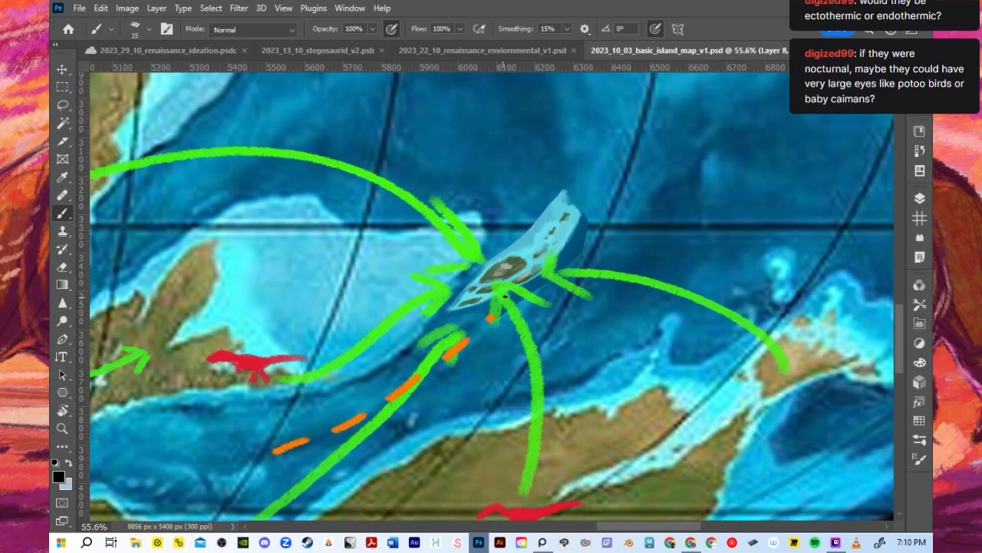
click(166, 47)
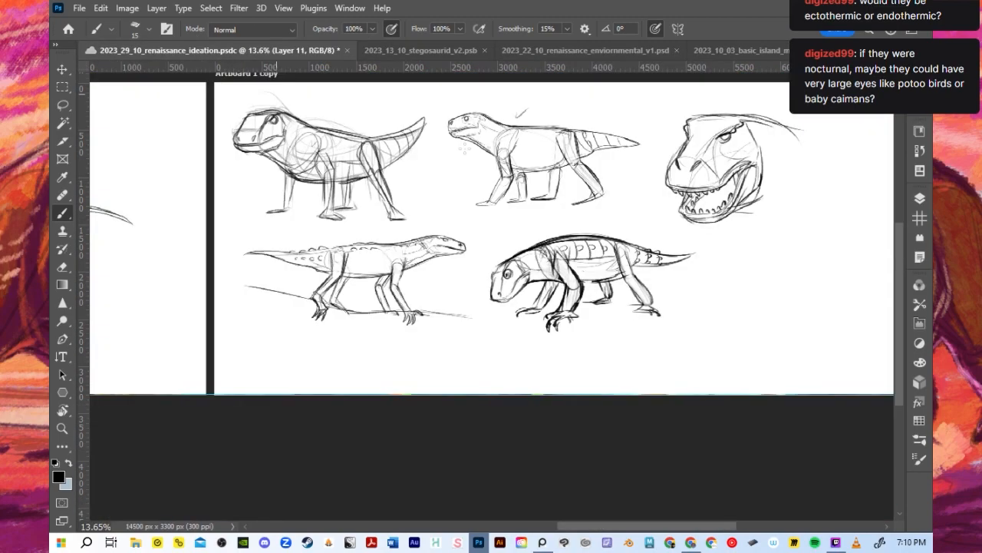
drag(568, 269, 574, 278)
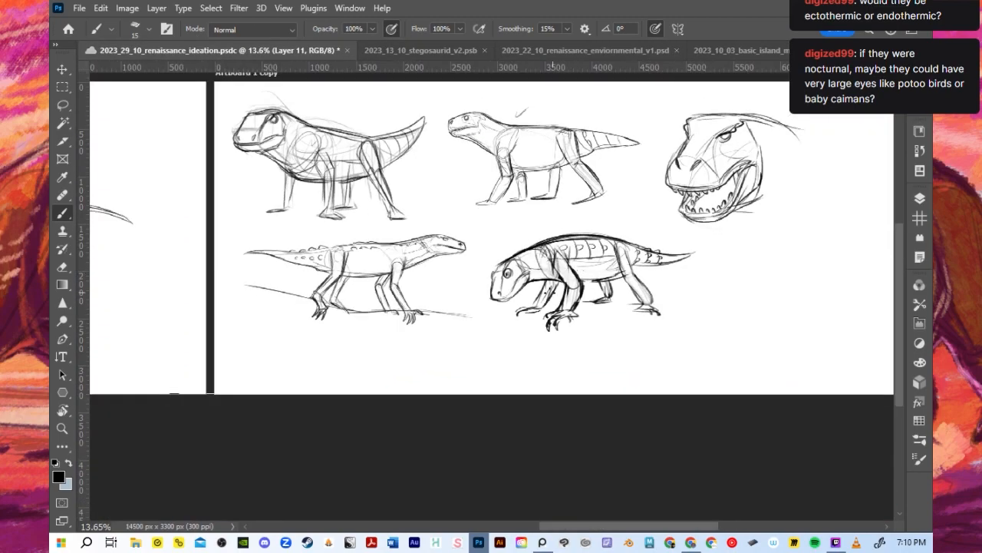
scroll(575, 228, up, 3)
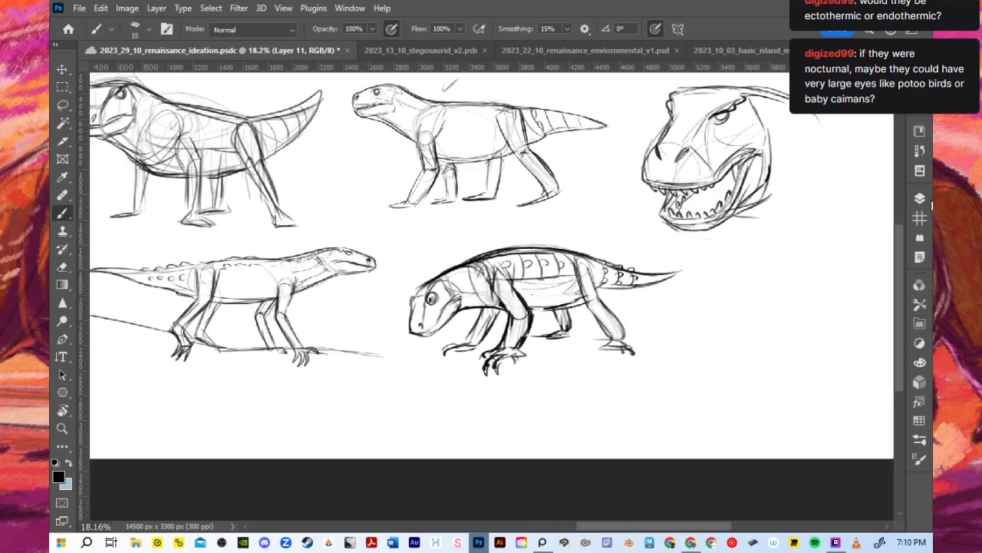
click(920, 199)
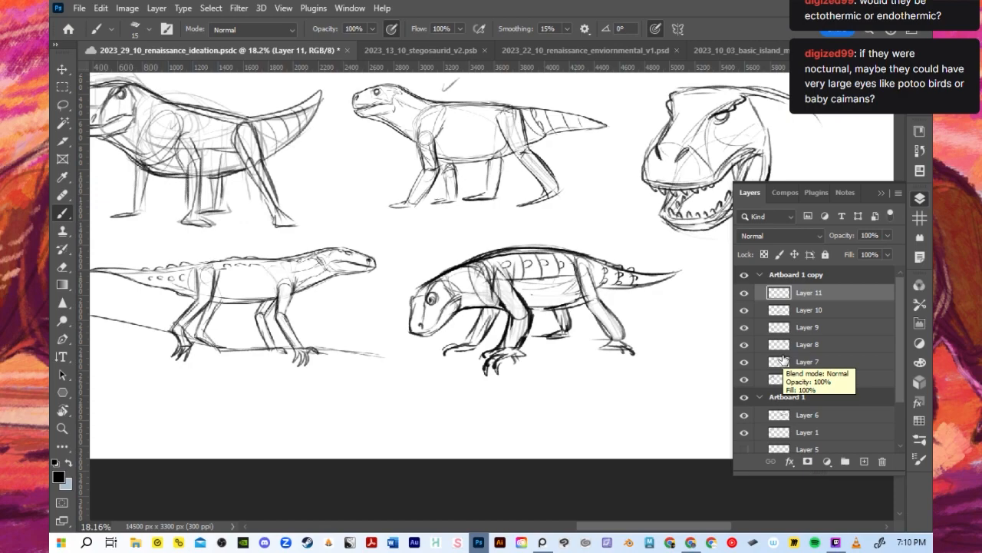
click(881, 193)
scroll(650, 341, down, 1)
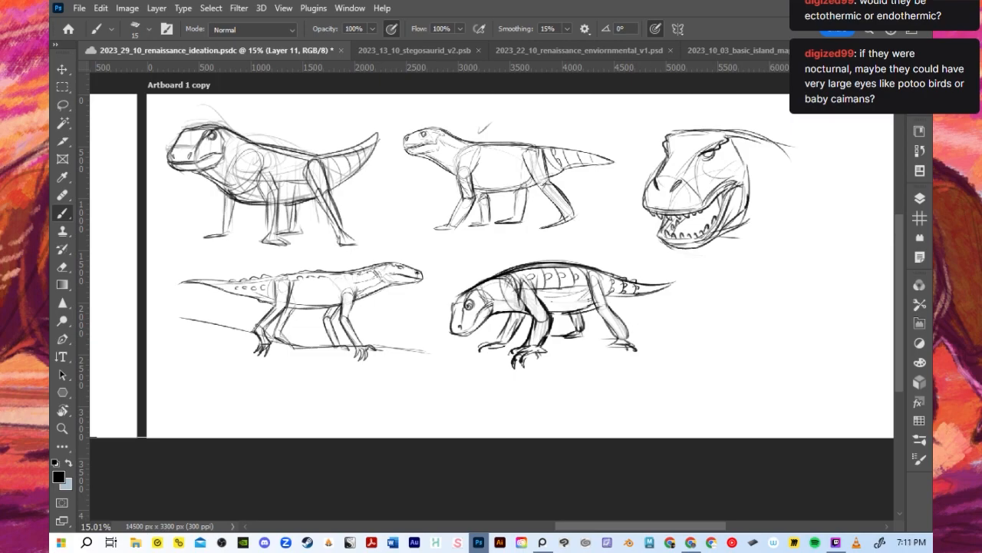
key(alt+Tab)
scroll(390, 394, down, 2)
scroll(782, 366, up, 3)
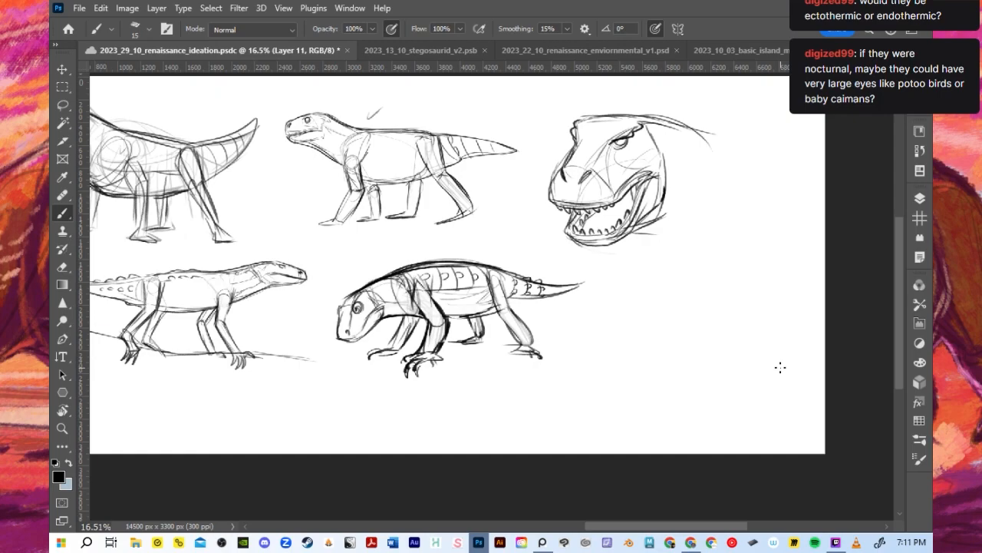
- Toggle the visibility of Layers 10, 1 and 7 to check which sketch each holds, and save the document
key(bracketright)
key(bracketright)
key(bracketright)
key(bracketright)
key(bracketright)
click(921, 199)
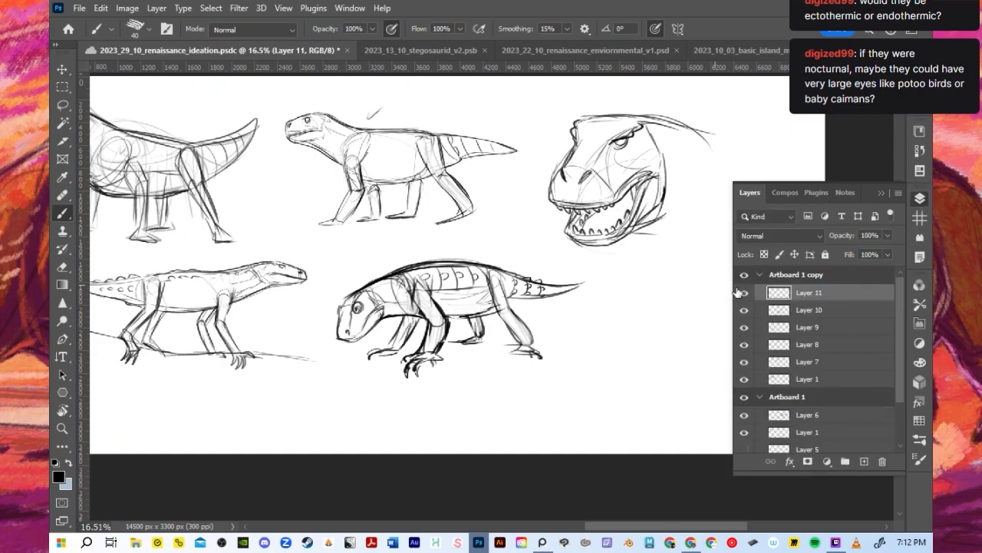
click(744, 310)
click(744, 309)
click(881, 193)
click(920, 200)
click(745, 380)
click(746, 380)
click(744, 362)
click(743, 362)
click(881, 193)
key(ctrl+0)
key(ctrl+s)
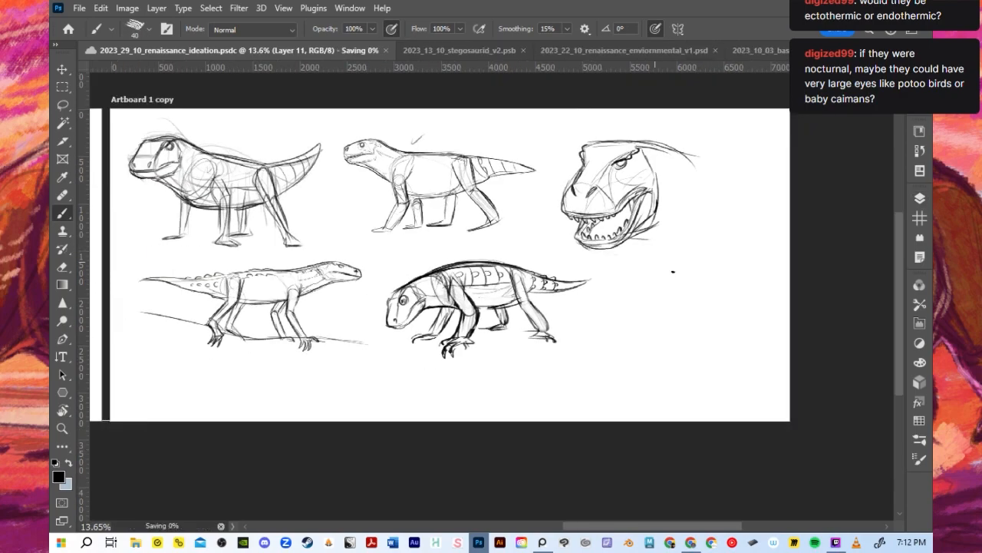
scroll(673, 271, up, 2)
mouse_move(671, 292)
mouse_down()
mouse_move(625, 318)
mouse_move(649, 273)
mouse_up()
key(ctrl+z)
drag(597, 307, 642, 281)
scroll(637, 265, down, 2)
key(ctrl+z)
key(ctrl+z)
- Check what Layer 10 contains by toggling its visibility and viewing its bounds around the head-lowered walking pose
click(919, 198)
click(744, 309)
click(744, 309)
click(62, 69)
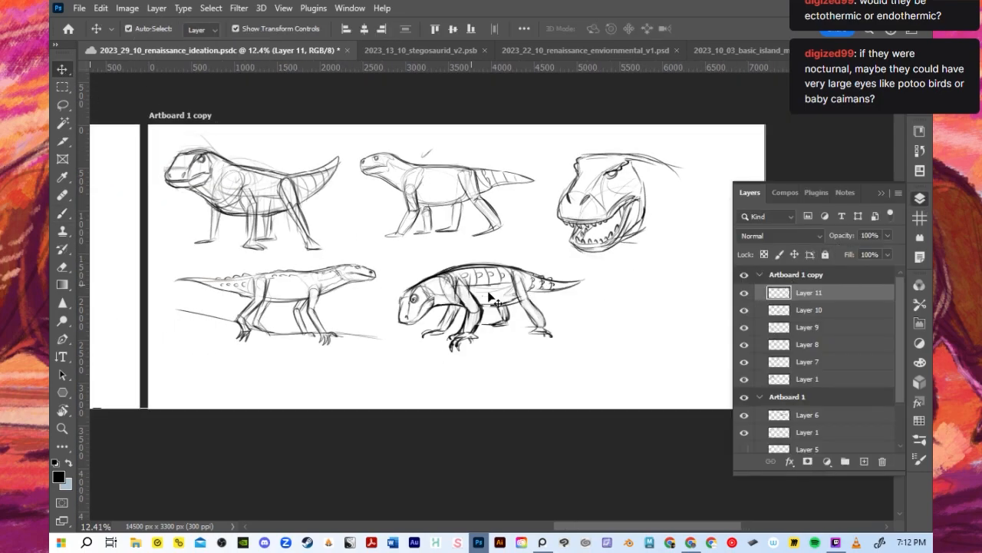
click(791, 309)
scroll(516, 321, up, 1)
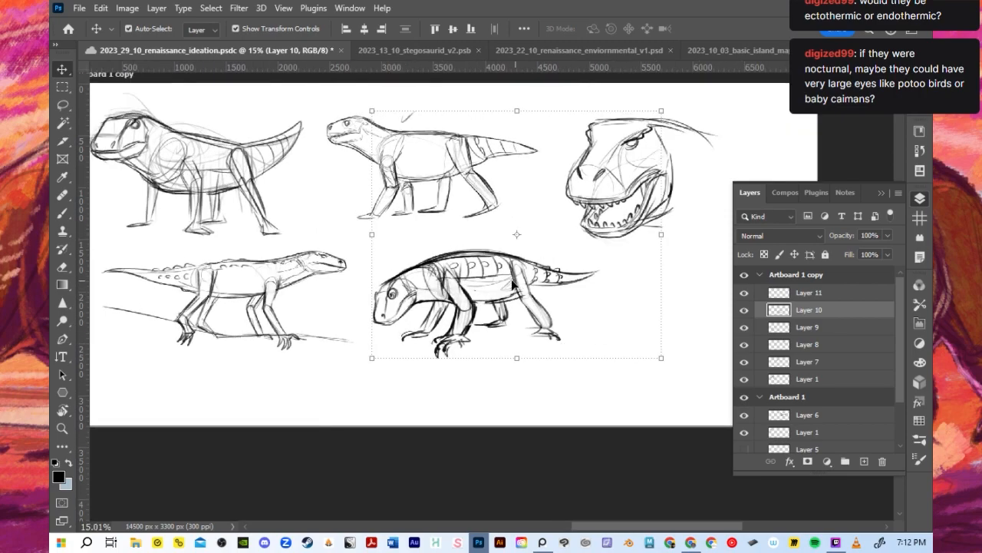
key(b)
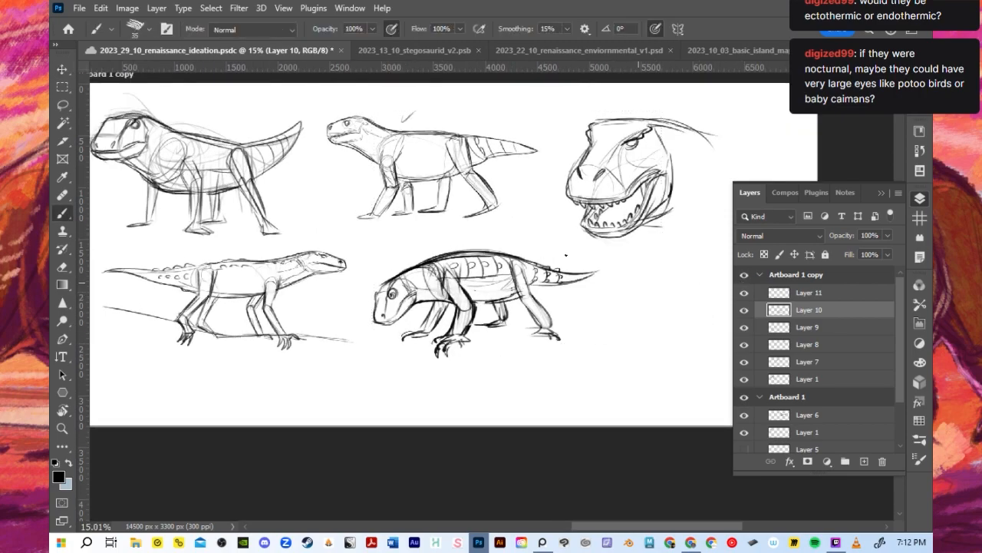
key(ctrl+z)
click(743, 309)
click(744, 309)
- Hide every sketch layer in the copied artboard except Layer 7 and make Layer 11 the active layer
drag(744, 379, 750, 311)
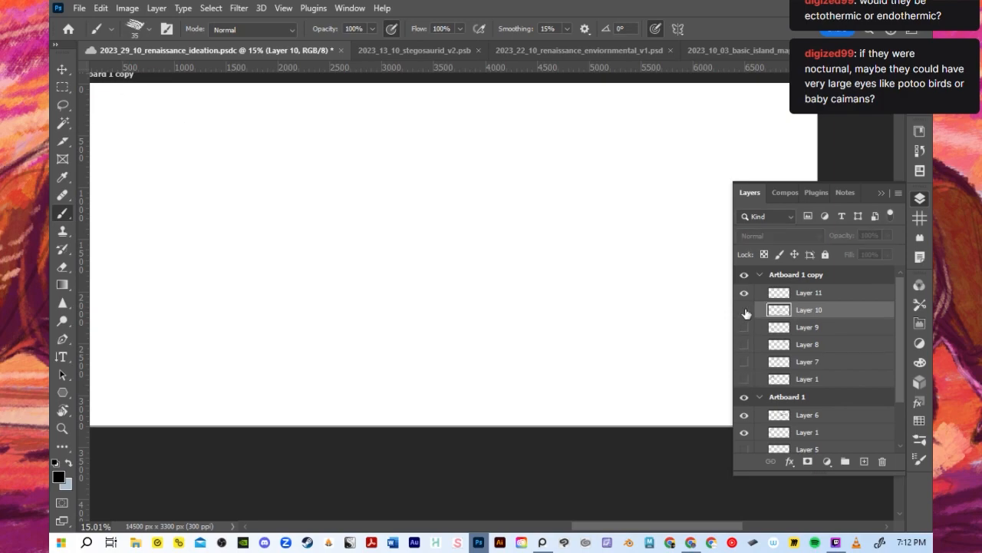
click(743, 362)
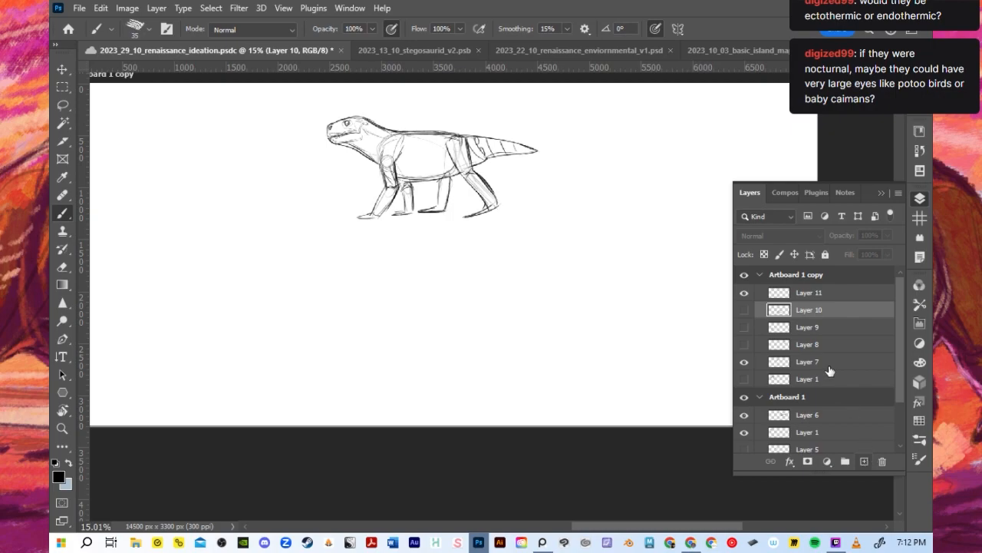
click(810, 296)
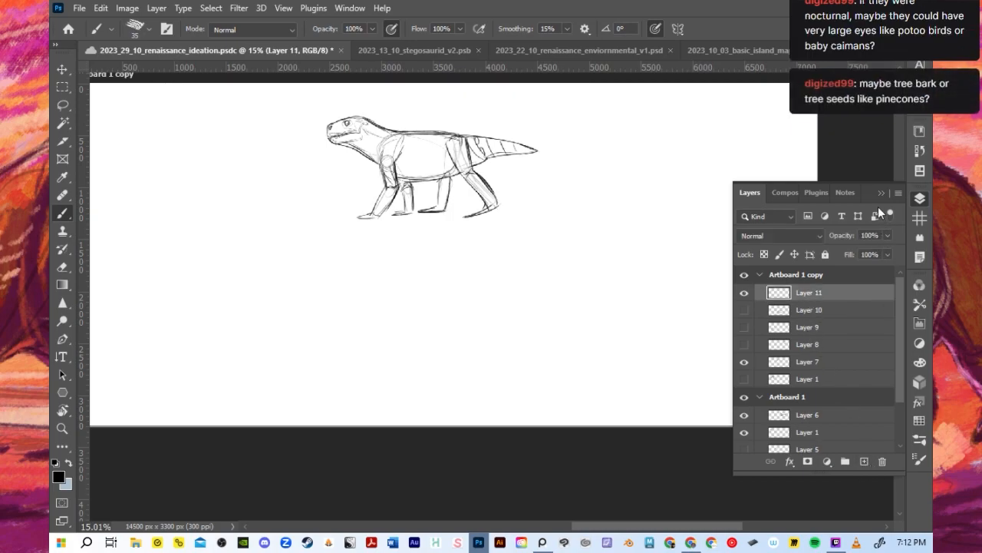
click(829, 217)
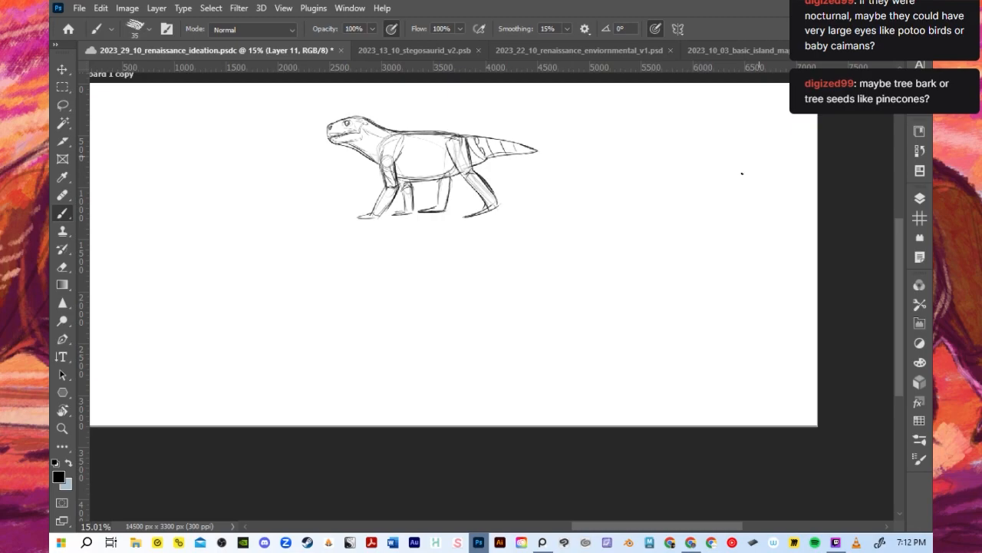
scroll(569, 248, down, 1)
scroll(528, 251, up, 1)
key(bracketleft)
key(bracketleft)
key(bracketleft)
key(bracketleft)
key(bracketleft)
key(bracketleft)
key(bracketleft)
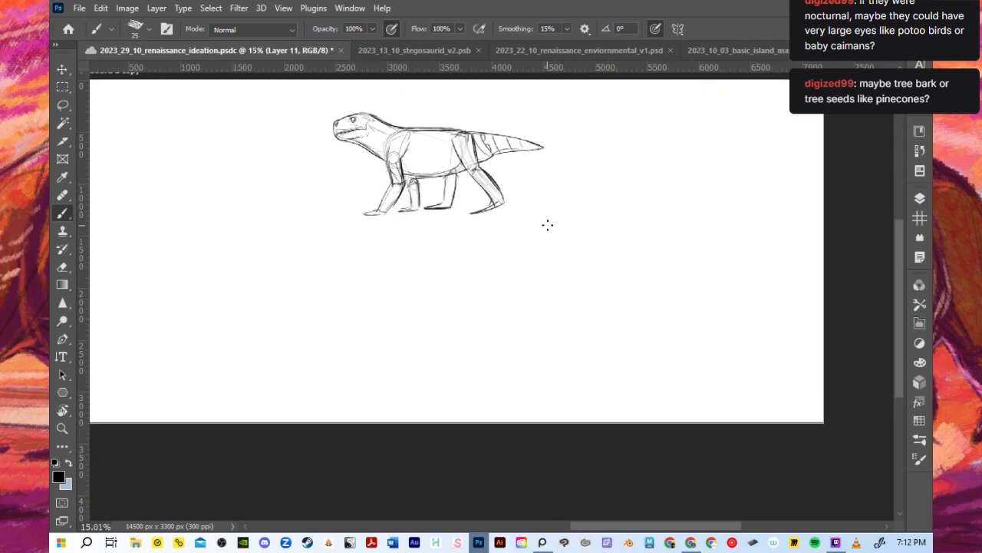
drag(372, 280, 503, 235)
key(ctrl+z)
key(bracketright)
key(bracketright)
key(bracketright)
key(bracketright)
key(bracketright)
drag(405, 276, 460, 255)
key(ctrl+z)
mouse_move(369, 280)
mouse_down()
mouse_move(439, 262)
mouse_move(544, 265)
mouse_up()
key(ctrl+z)
drag(367, 274, 497, 242)
key(ctrl+z)
- Sketch a closed-mouth head profile facing left beneath the side view, with domed skull, nostril, mouth line and lower jaw
drag(412, 249, 466, 253)
mouse_move(379, 273)
mouse_down()
mouse_move(387, 310)
mouse_move(454, 296)
mouse_move(379, 299)
mouse_up()
mouse_move(378, 299)
mouse_down()
mouse_move(501, 284)
mouse_move(490, 305)
mouse_move(386, 298)
mouse_move(469, 281)
mouse_up()
key(ctrl+z)
drag(376, 298, 461, 286)
drag(374, 303, 458, 307)
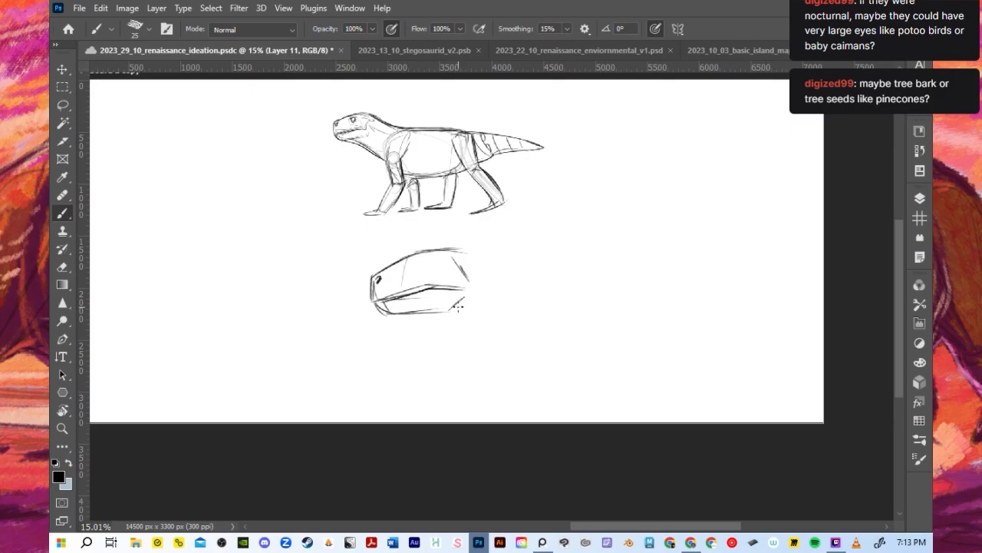
- Undo the trial neck strokes and the closed lower jaw of the new head study
key(bracketright)
key(bracketright)
drag(407, 313, 475, 324)
drag(457, 252, 541, 262)
key(ctrl+z)
key(ctrl+z)
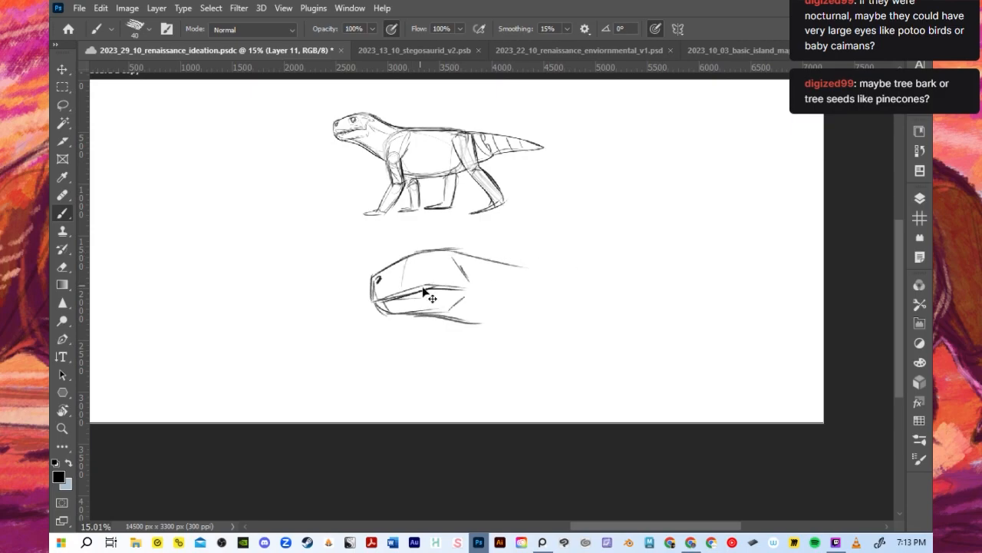
key(ctrl+z)
key(ctrl+z)
key(ctrl+z)
key(ctrl+z)
key(ctrl+z)
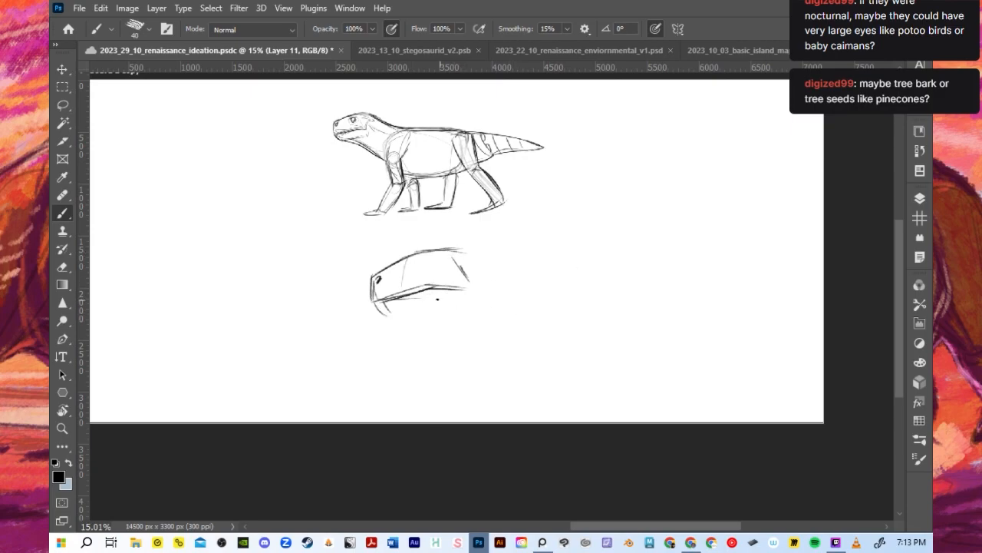
key(ctrl+z)
- Redraw the upper skull with a heavier outline, pointed snout, bolder mouth edge and marks at the back of the head
mouse_move(374, 272)
mouse_down()
mouse_move(362, 301)
mouse_move(386, 300)
mouse_move(367, 289)
mouse_move(443, 287)
mouse_move(421, 248)
mouse_move(446, 243)
mouse_move(465, 254)
mouse_move(475, 280)
mouse_up()
key(ctrl+z)
key(ctrl+z)
key(ctrl+z)
mouse_move(456, 263)
mouse_down()
mouse_move(453, 280)
mouse_move(485, 266)
mouse_move(478, 288)
mouse_up()
drag(440, 291, 471, 294)
key(bracketleft)
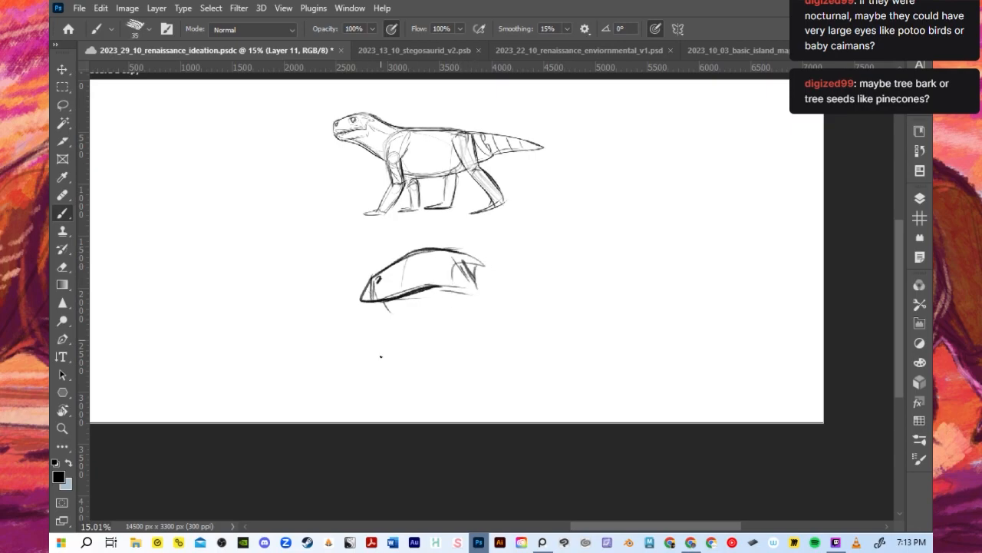
- Draw a wide-open lower jaw with cheek lines beneath the skull and add a small eye under the brow
mouse_move(374, 287)
mouse_down()
mouse_move(419, 291)
mouse_move(398, 304)
mouse_move(365, 301)
mouse_move(373, 308)
mouse_move(429, 288)
mouse_move(466, 296)
mouse_move(413, 301)
mouse_move(431, 328)
mouse_move(462, 295)
mouse_move(434, 306)
mouse_up()
mouse_move(437, 305)
mouse_down()
mouse_move(478, 293)
mouse_move(378, 339)
mouse_up()
mouse_move(379, 338)
mouse_down()
mouse_move(406, 349)
mouse_move(479, 327)
mouse_up()
drag(482, 309, 477, 327)
drag(415, 262, 427, 258)
drag(406, 266, 430, 257)
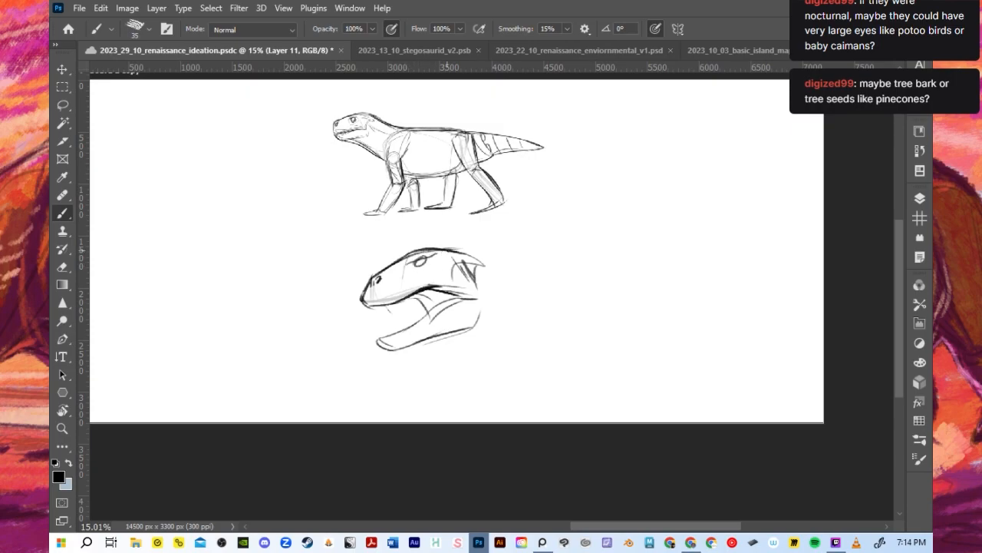
- Extend the snout tip farther forward and fade the old edges of the upper and lower jaws
mouse_move(370, 279)
mouse_down()
mouse_move(349, 303)
mouse_move(382, 308)
mouse_move(374, 315)
mouse_move(389, 307)
mouse_move(376, 306)
mouse_up()
key(ctrl+z)
key(ctrl+z)
key(ctrl+z)
key(ctrl+z)
key(ctrl+z)
key(ctrl+z)
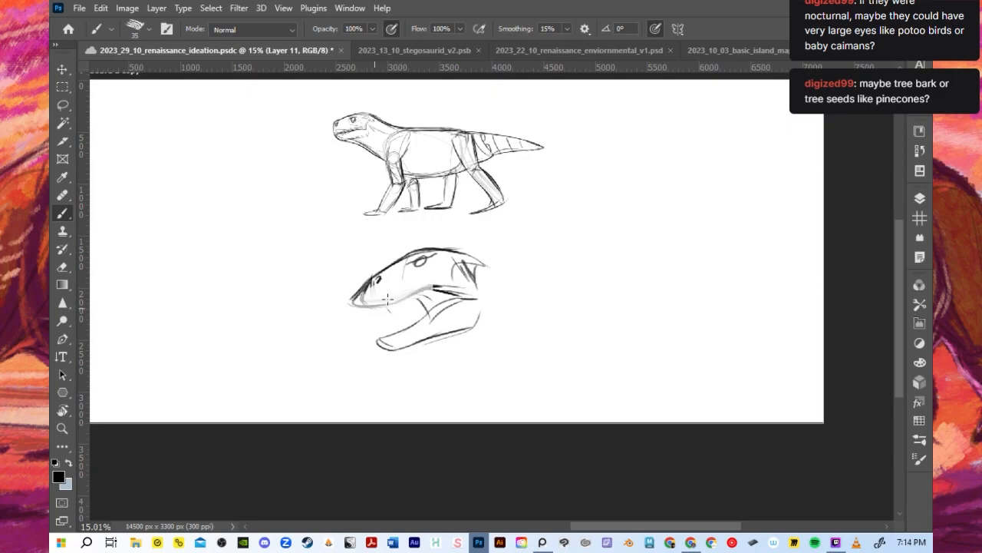
key(ctrl+z)
key(ctrl+z)
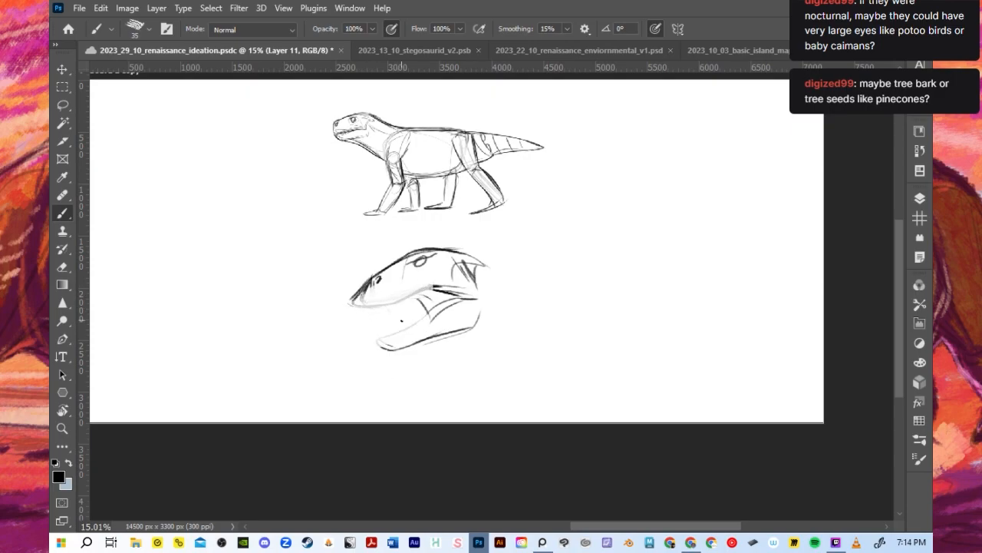
- Redraw the upper mouth edge and a longer lower jaw in thin lines with a 20-pixel brush
key(bracketleft)
key(bracketleft)
key(bracketleft)
key(bracketleft)
mouse_move(353, 294)
mouse_down()
mouse_move(367, 317)
mouse_move(354, 298)
mouse_move(360, 313)
mouse_move(436, 284)
mouse_move(409, 298)
mouse_move(443, 290)
mouse_up()
key(ctrl+z)
drag(408, 330, 459, 300)
key(ctrl+z)
key(ctrl+z)
drag(413, 329, 463, 299)
mouse_move(376, 345)
mouse_down()
mouse_move(413, 328)
mouse_move(362, 345)
mouse_move(373, 342)
mouse_move(379, 355)
mouse_move(437, 332)
mouse_move(389, 357)
mouse_move(473, 315)
mouse_move(424, 347)
mouse_move(480, 317)
mouse_up()
key(])
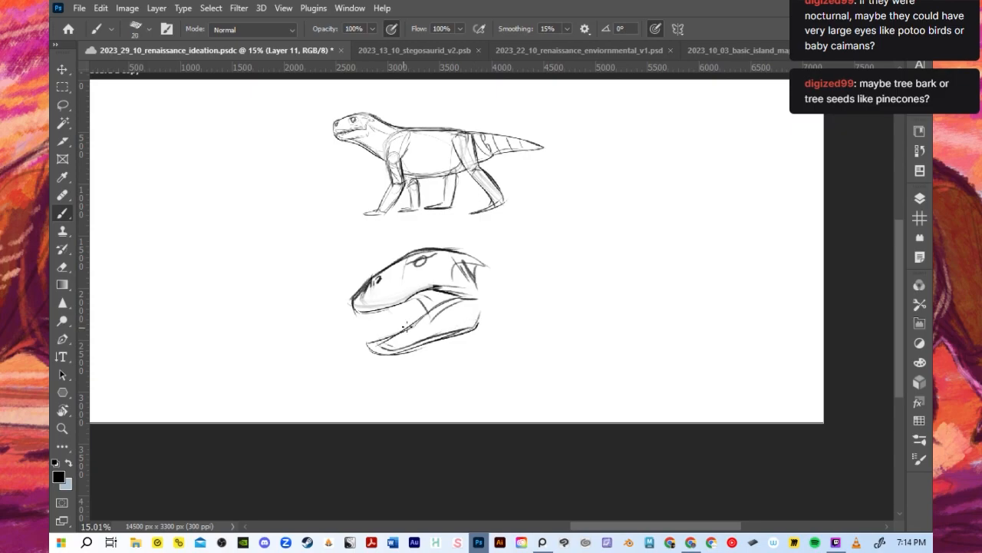
- Add small teeth along the lower jaw and darken a lip along the upper jaw with a 25-pixel brush
drag(406, 330, 417, 321)
mouse_move(398, 306)
mouse_down()
mouse_move(412, 302)
mouse_move(364, 317)
mouse_move(393, 307)
mouse_up()
key(ctrl+z)
drag(370, 343, 405, 331)
drag(412, 297, 420, 310)
mouse_move(355, 313)
mouse_down()
mouse_move(378, 316)
mouse_move(460, 289)
mouse_up()
drag(356, 313, 417, 288)
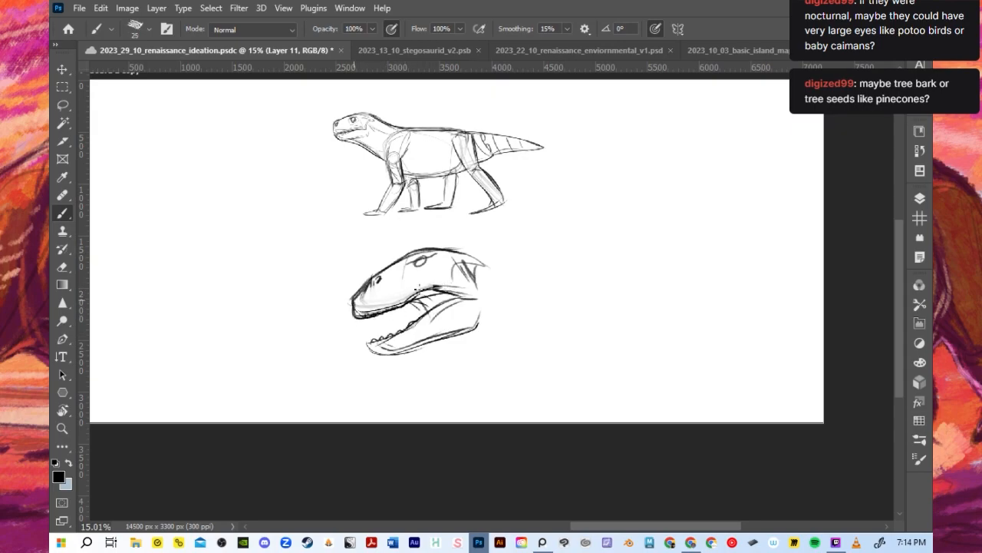
- Draw a dark lip line over the lower teeth up to the mouth corner and soften the upper cheek edge
drag(368, 345, 416, 323)
key(ctrl+z)
drag(369, 344, 466, 297)
mouse_move(412, 323)
mouse_down()
mouse_move(461, 298)
mouse_move(451, 296)
mouse_up()
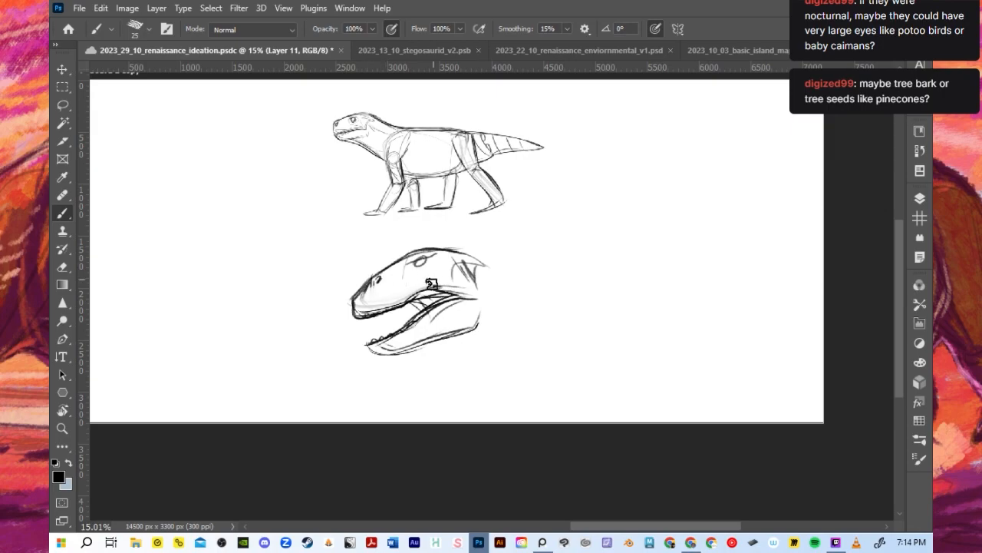
key(ctrl+z)
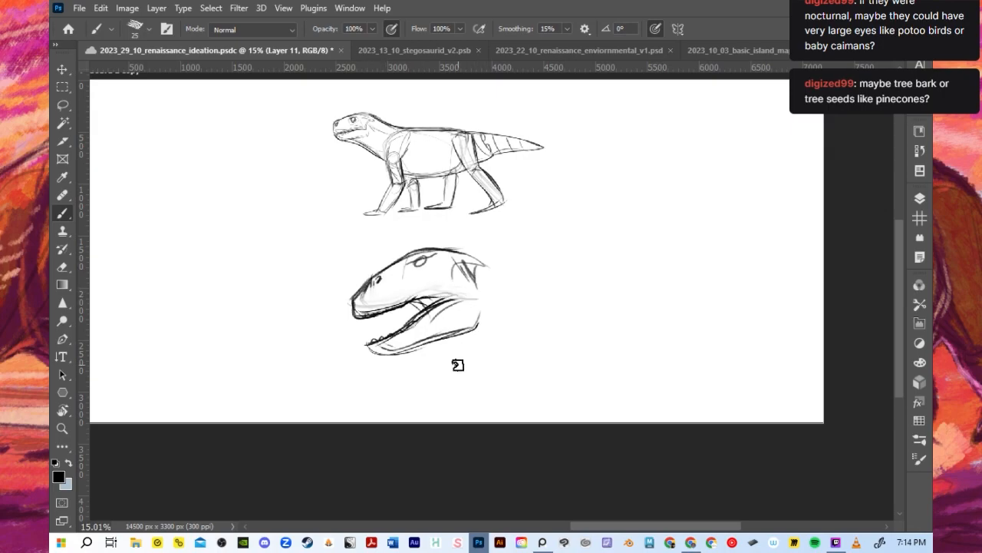
key(bracketright)
key(bracketright)
key(bracketright)
drag(424, 250, 524, 259)
key(ctrl+z)
mouse_move(416, 251)
mouse_down()
mouse_move(519, 256)
mouse_move(577, 278)
mouse_up()
drag(485, 248, 616, 313)
key(ctrl+z)
key(ctrl+z)
key(ctrl+z)
key(ctrl+z)
- Draw long curved neck contours sweeping back from the head's crown, cheek and jaw with a 40-pixel brush
drag(473, 278, 612, 321)
drag(448, 250, 580, 287)
mouse_move(459, 340)
mouse_down()
mouse_move(502, 372)
mouse_move(484, 361)
mouse_move(536, 369)
mouse_up()
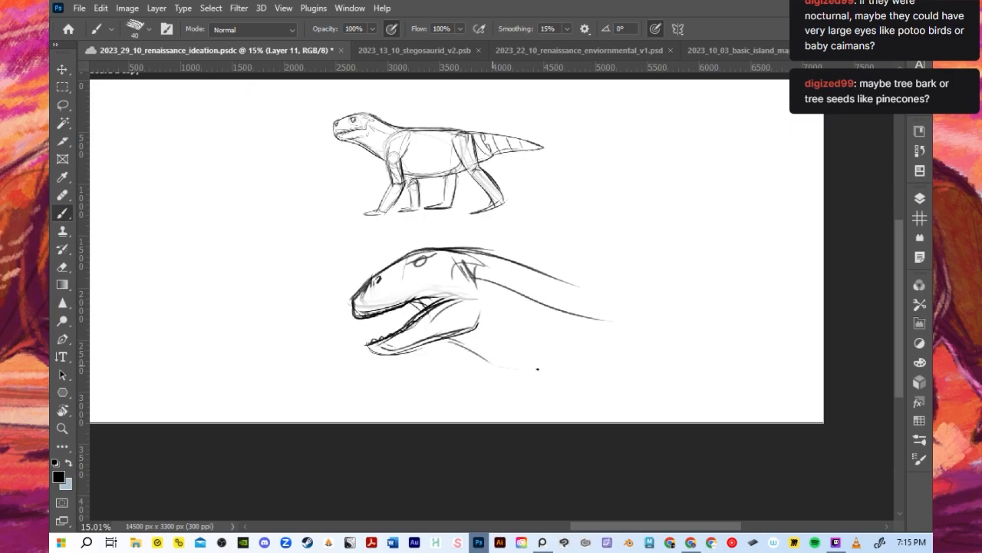
- Scale the head and neck sketch to 59.18% and move it to the lower left of the quadruped side view
click(62, 70)
drag(611, 369, 507, 317)
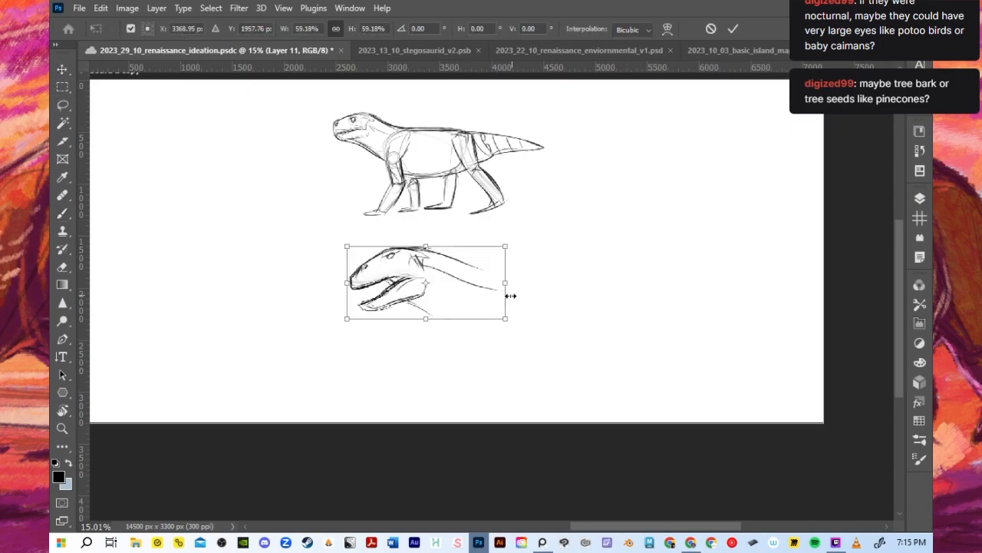
drag(433, 262, 248, 222)
click(733, 29)
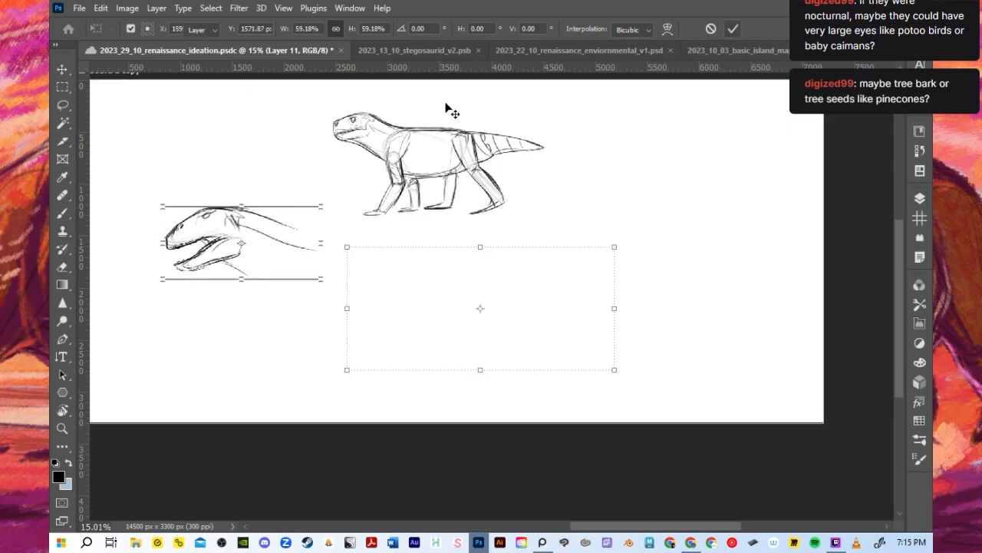
key(b)
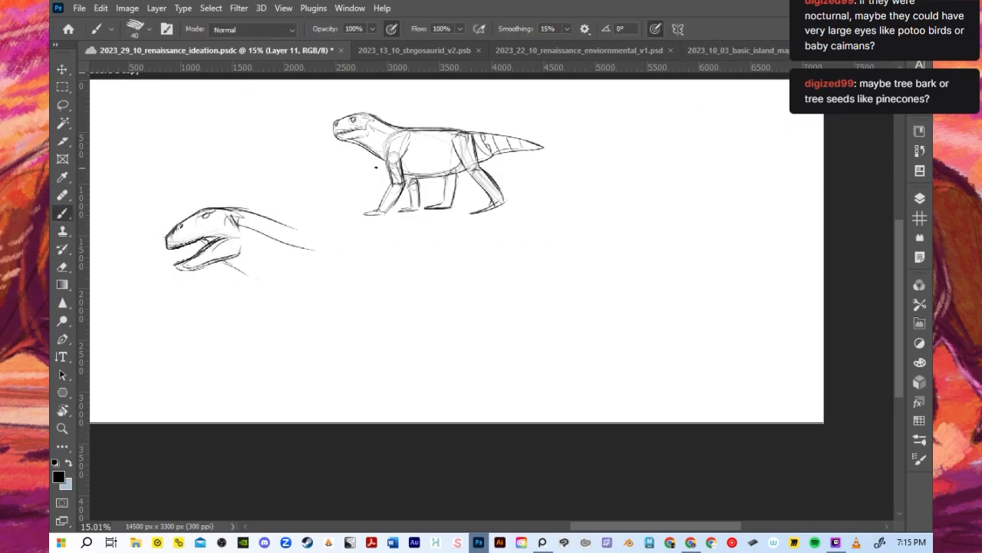
drag(209, 266, 261, 278)
key(ctrl+z)
mouse_move(242, 215)
mouse_down()
mouse_move(319, 232)
mouse_move(309, 231)
mouse_move(328, 248)
mouse_move(346, 241)
mouse_up()
key(ctrl+z)
key(ctrl+z)
- Draw the throat line down to the chest, a rounded shoulder curve and a long back contour behind the neck
mouse_move(230, 266)
mouse_down()
mouse_move(298, 291)
mouse_move(313, 312)
mouse_up()
mouse_move(311, 311)
mouse_down()
mouse_move(322, 243)
mouse_move(427, 246)
mouse_up()
drag(311, 249, 442, 251)
drag(306, 309, 316, 314)
drag(219, 261, 312, 313)
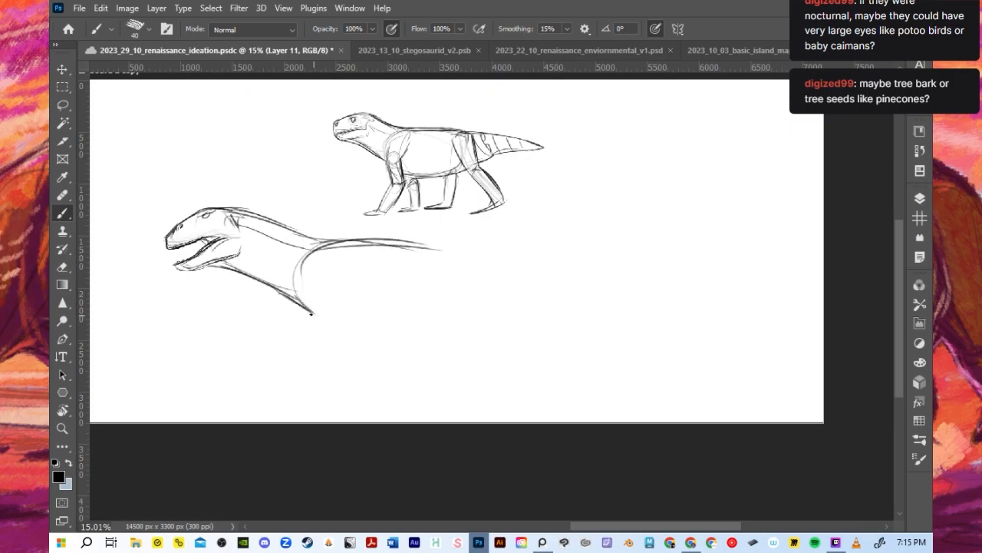
- Darken the nape where it joins the back and strengthen the chest curve and inner neck line
mouse_move(188, 271)
mouse_down()
mouse_move(232, 268)
mouse_move(311, 316)
mouse_up()
key(ctrl+z)
drag(227, 213, 345, 249)
key(ctrl+z)
drag(241, 216, 356, 242)
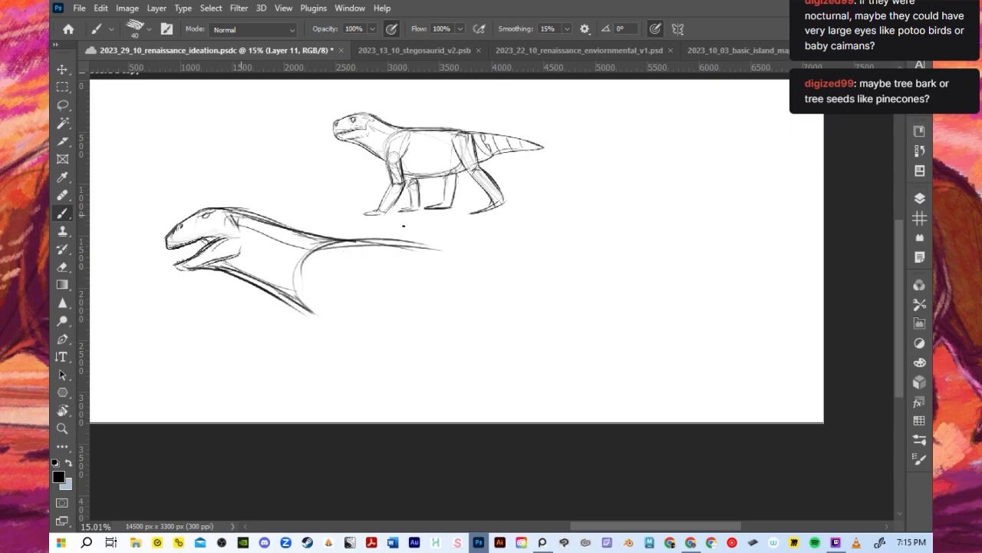
drag(295, 301, 324, 248)
drag(234, 237, 301, 259)
- Darken the eye and the mouth edge of the upper jaw
drag(201, 217, 209, 214)
key(ctrl+z)
drag(167, 245, 229, 235)
- Sketch the belly and rounded rump of the torso and simple front legs with feet beneath the chest
mouse_move(299, 301)
mouse_down()
mouse_move(309, 338)
mouse_move(305, 322)
mouse_move(334, 317)
mouse_move(358, 328)
mouse_move(444, 322)
mouse_up()
mouse_move(453, 253)
mouse_down()
mouse_move(449, 316)
mouse_move(422, 252)
mouse_up()
mouse_move(335, 309)
mouse_down()
mouse_move(328, 351)
mouse_move(310, 346)
mouse_move(329, 350)
mouse_up()
mouse_move(308, 348)
mouse_down()
mouse_move(297, 400)
mouse_move(309, 400)
mouse_move(291, 407)
mouse_up()
drag(337, 330, 350, 381)
key(ctrl+z)
drag(336, 329, 349, 358)
mouse_move(347, 342)
mouse_down()
mouse_move(364, 374)
mouse_move(359, 397)
mouse_move(311, 397)
mouse_move(333, 305)
mouse_move(305, 291)
mouse_move(436, 324)
mouse_up()
key(ctrl+z)
mouse_move(445, 277)
mouse_down()
mouse_move(456, 324)
mouse_move(436, 352)
mouse_up()
key(ctrl+z)
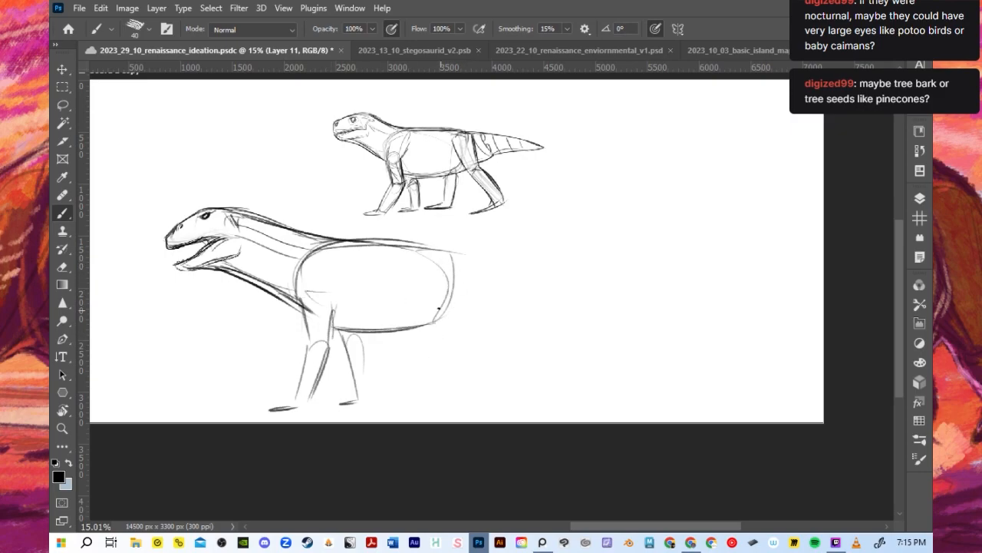
drag(426, 269, 411, 347)
key(ctrl+z)
- Draw the near hind leg with a broad thigh, a bent lower leg and a flat foot
drag(429, 265, 432, 313)
drag(426, 284, 443, 336)
drag(459, 255, 473, 316)
mouse_move(463, 271)
mouse_down()
mouse_move(468, 344)
mouse_move(484, 330)
mouse_up()
mouse_move(448, 338)
mouse_down()
mouse_move(471, 385)
mouse_move(472, 326)
mouse_up()
mouse_move(492, 396)
mouse_down()
mouse_move(444, 407)
mouse_move(495, 398)
mouse_move(456, 411)
mouse_move(477, 403)
mouse_up()
- Draw the far hind leg as a narrow column with a flat foot beneath the rear belly
drag(409, 341, 407, 372)
mouse_move(410, 332)
mouse_down()
mouse_move(396, 397)
mouse_move(407, 403)
mouse_up()
key(ctrl+z)
key(ctrl+z)
mouse_move(412, 332)
mouse_down()
mouse_move(421, 378)
mouse_move(395, 393)
mouse_move(418, 396)
mouse_move(364, 400)
mouse_move(396, 397)
mouse_up()
drag(415, 388, 423, 353)
- Define the near front leg with a straight upper arm, rounded elbow, tapering forearm and forward-pointing foot
drag(328, 333, 310, 399)
key(ctrl+z)
mouse_move(330, 352)
mouse_down()
mouse_move(333, 300)
mouse_move(301, 292)
mouse_move(312, 255)
mouse_up()
drag(300, 307, 301, 361)
drag(301, 352, 328, 347)
mouse_move(286, 392)
mouse_down()
mouse_move(304, 345)
mouse_move(288, 398)
mouse_move(307, 401)
mouse_move(254, 411)
mouse_up()
key(ctrl+z)
drag(254, 412, 295, 408)
- Outline the far front leg with a rounded top and foot, and strengthen the belly line behind it
drag(336, 350, 362, 340)
drag(361, 336, 370, 397)
drag(336, 347, 344, 400)
drag(341, 400, 355, 397)
drag(357, 331, 438, 328)
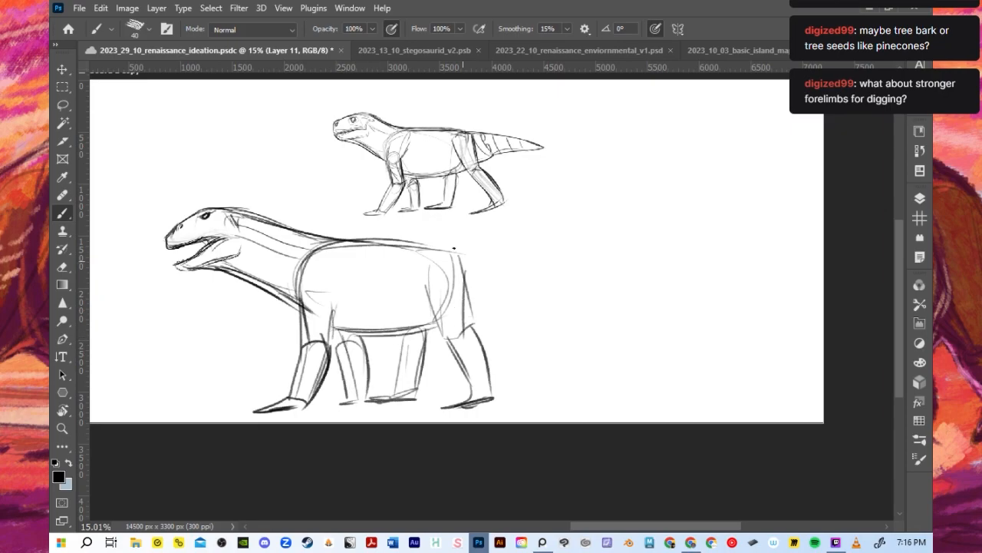
- Select the head with the Lasso, stretch it to 113.47% width, shift it back onto the neck and deselect
drag(241, 225, 316, 236)
key(ctrl+z)
key(l)
mouse_move(231, 184)
mouse_down()
mouse_move(202, 298)
mouse_move(182, 303)
mouse_up()
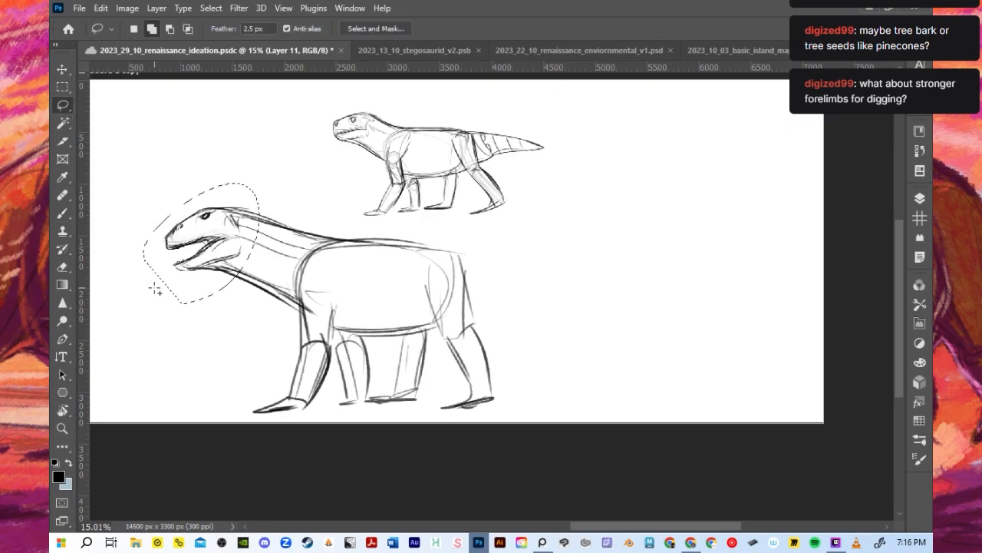
click(64, 71)
drag(141, 245, 126, 244)
key(Return)
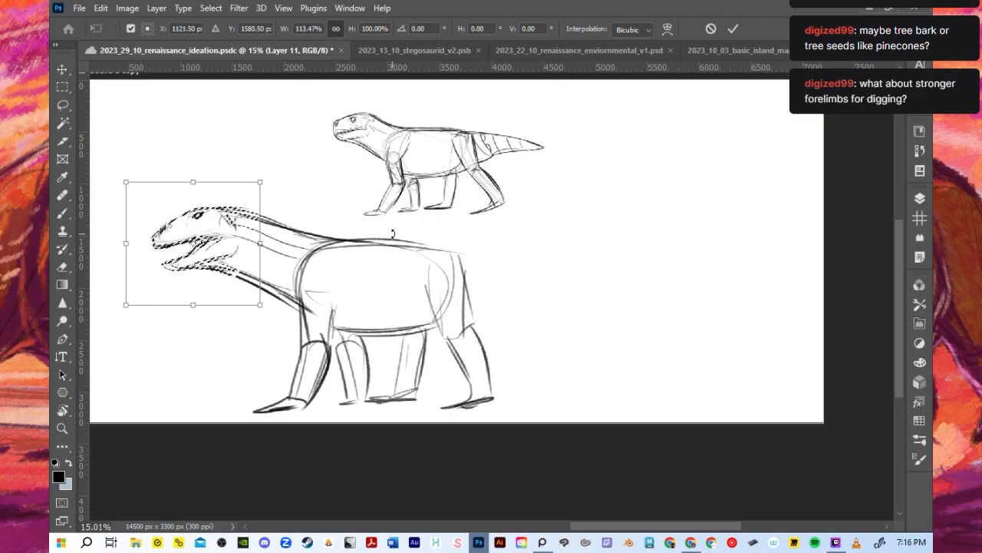
drag(238, 242, 264, 249)
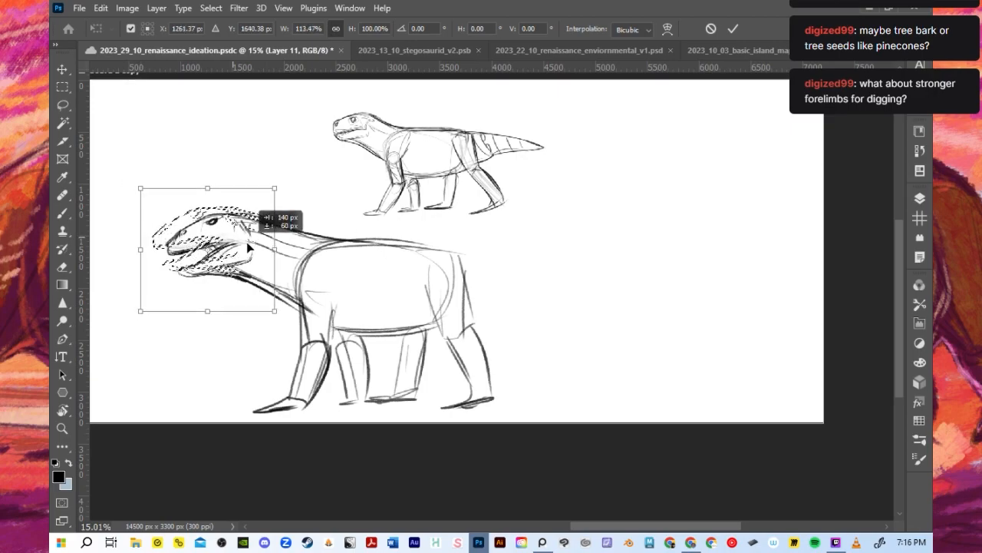
key(Return)
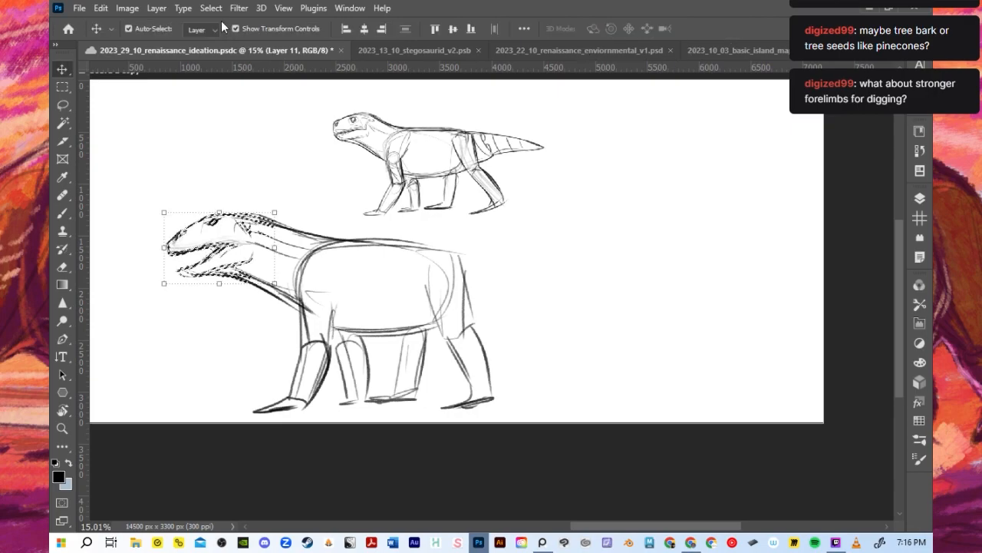
key(b)
click(211, 8)
click(225, 35)
- Draw a thick tapering tail from the rump, with a sloping upper contour and a flatter lower edge
drag(459, 256, 585, 254)
key(ctrl+z)
drag(471, 255, 561, 277)
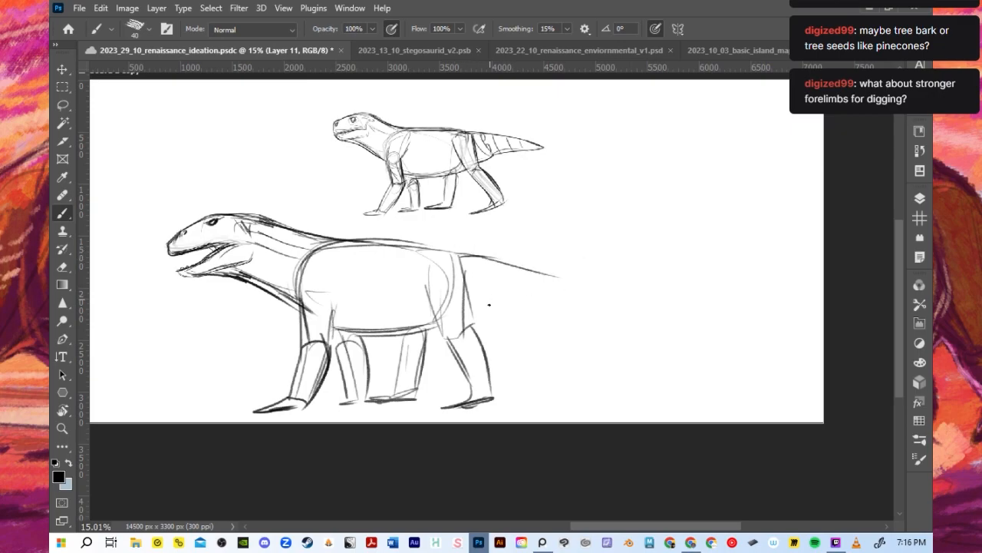
drag(471, 314, 505, 298)
key(ctrl+z)
drag(467, 324, 495, 298)
drag(462, 254, 607, 286)
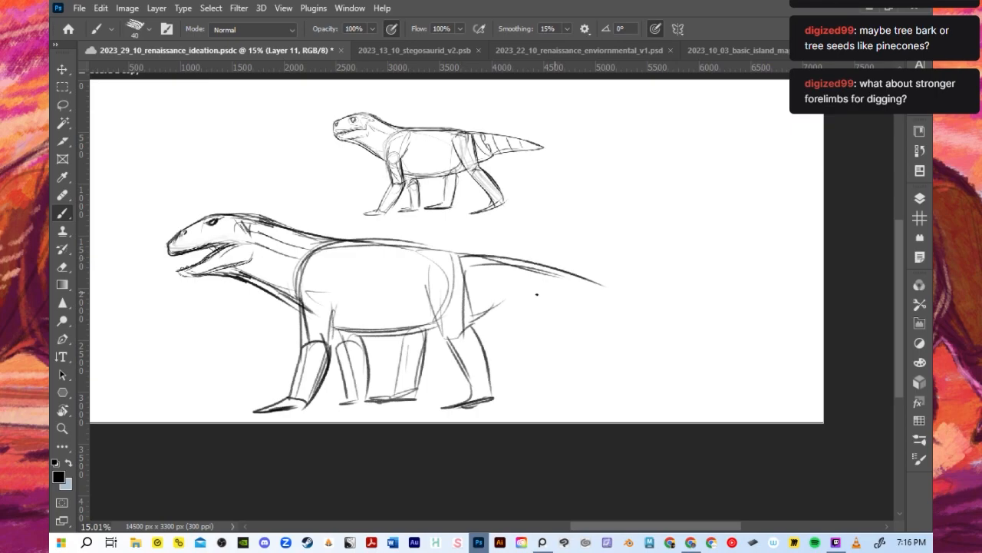
drag(507, 305, 614, 293)
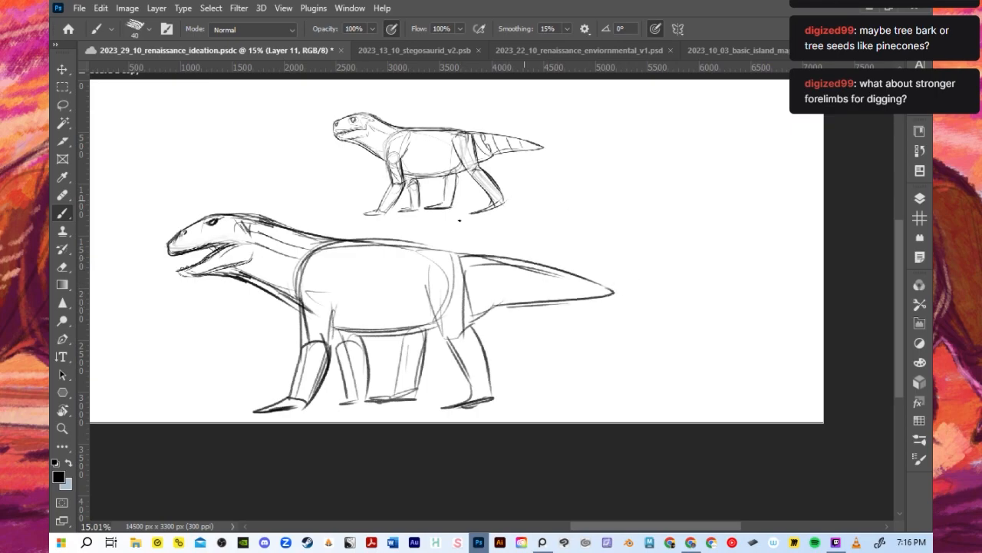
- Darken the near thigh's outlines and reinforce the far front foot and belly line
drag(424, 264, 444, 342)
drag(463, 261, 464, 330)
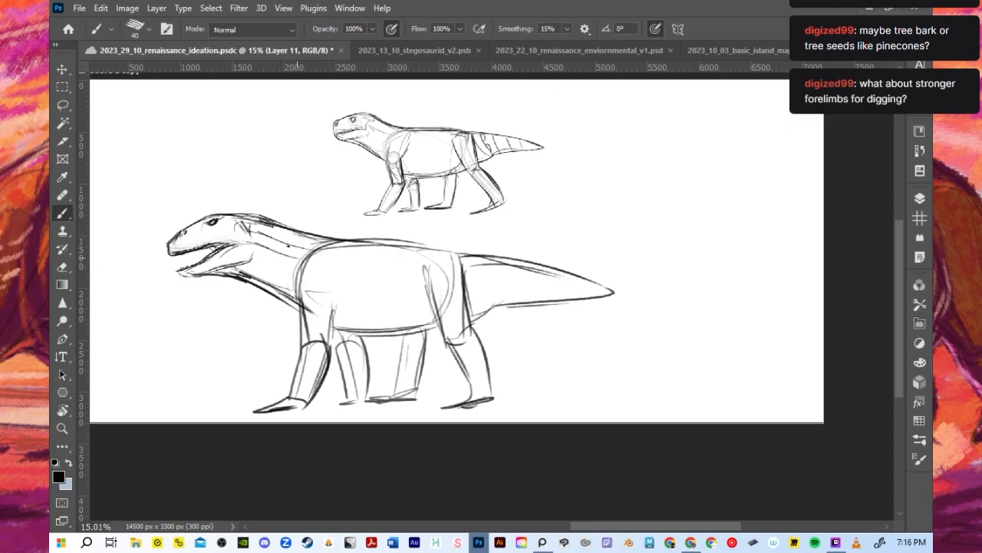
scroll(389, 242, down, 2)
scroll(342, 335, up, 3)
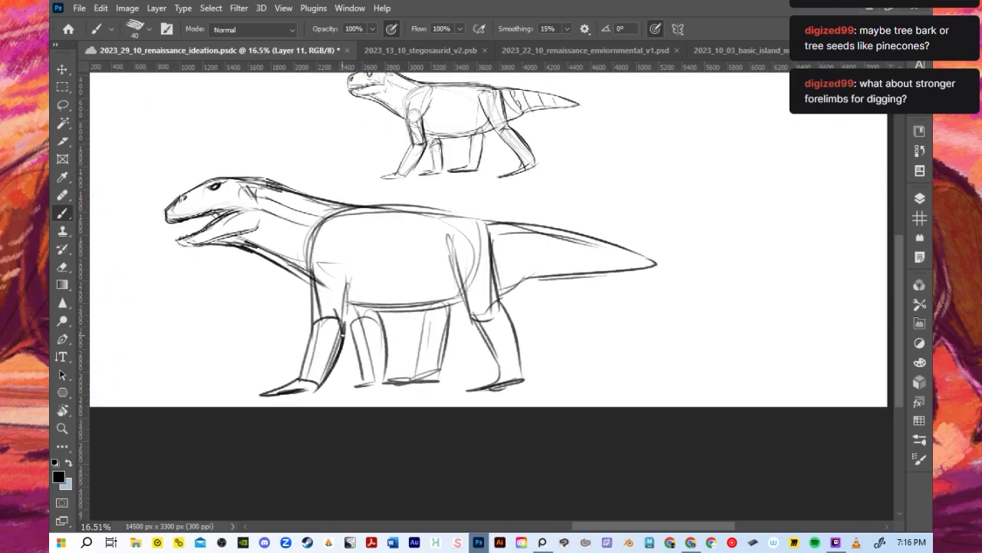
drag(342, 386, 376, 384)
drag(330, 307, 463, 310)
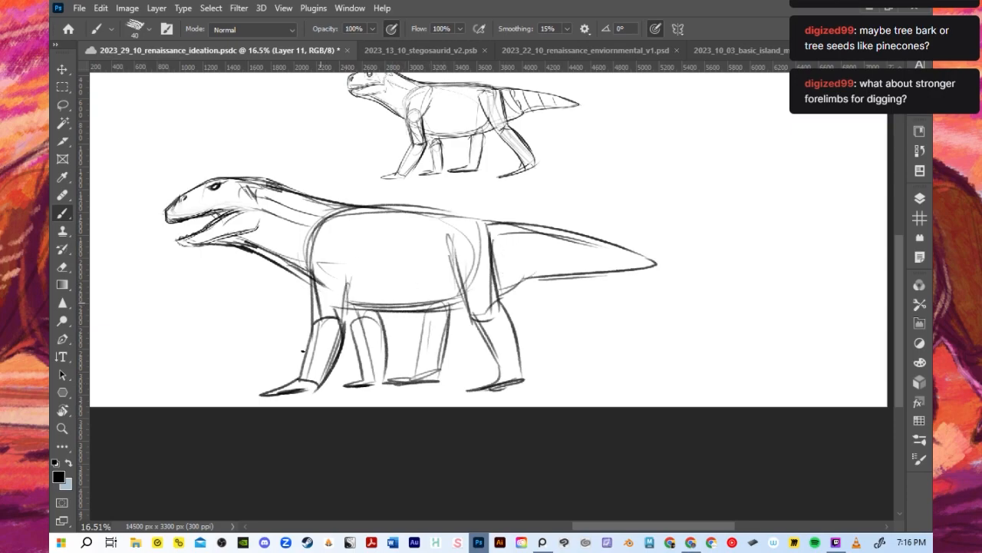
- Add small dark spikes along the back of the near forearm and a spur on the far front leg
mouse_move(330, 373)
mouse_down()
mouse_move(346, 344)
mouse_move(343, 324)
mouse_move(379, 325)
mouse_up()
drag(262, 389, 253, 391)
mouse_move(312, 305)
mouse_down()
mouse_move(314, 258)
mouse_move(339, 233)
mouse_up()
drag(400, 211, 328, 222)
- Soften the crown, jaw and throat lines and redraw the nape as one dark contour
drag(260, 191, 297, 192)
key(e)
key(b)
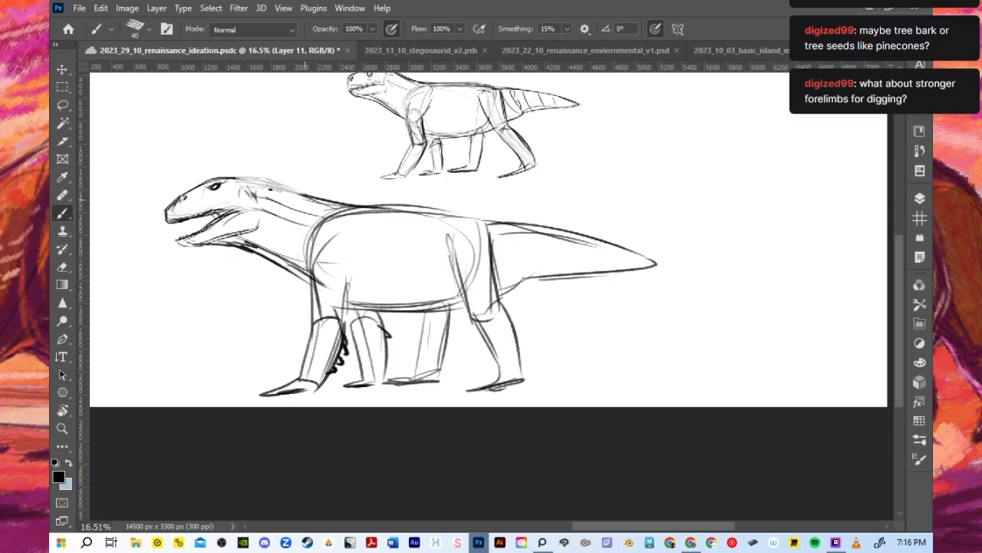
drag(230, 175, 360, 201)
mouse_move(197, 228)
mouse_down()
mouse_move(233, 208)
mouse_move(203, 219)
mouse_move(198, 243)
mouse_move(245, 252)
mouse_up()
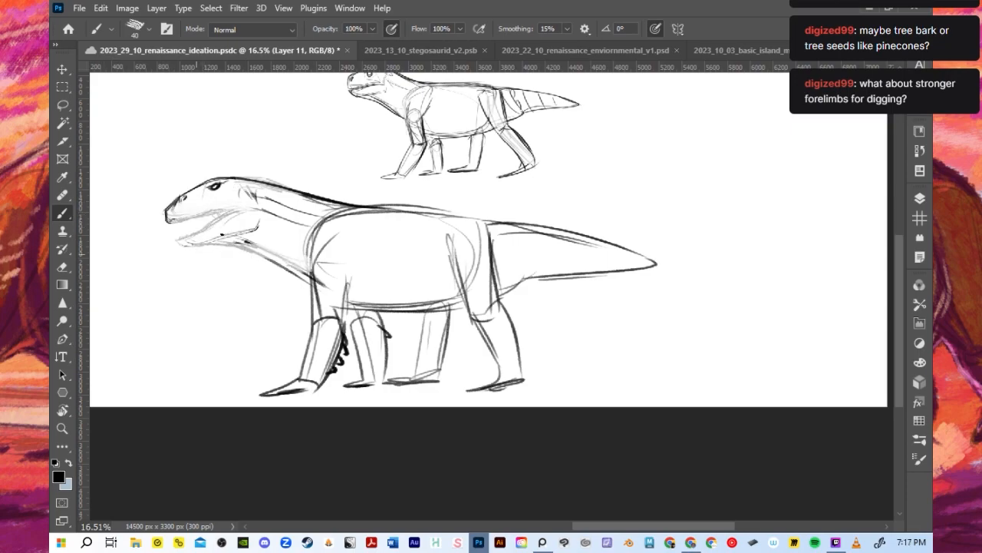
- Save the document and redraw the snout and nostril with cleaner lines using a 25-pixel brush
scroll(188, 218, up, 4)
key(ctrl+s)
mouse_move(183, 191)
mouse_down()
mouse_move(165, 210)
mouse_move(178, 231)
mouse_up()
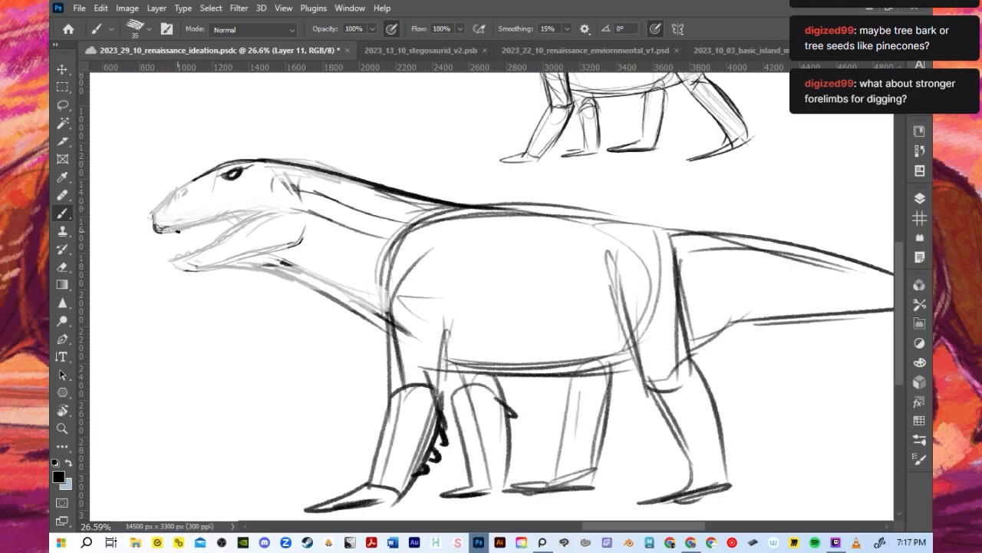
key(bracketleft)
drag(167, 192, 154, 218)
click(203, 177)
mouse_move(178, 187)
mouse_down()
mouse_move(154, 206)
mouse_move(233, 221)
mouse_up()
key(ctrl+z)
- Redraw the open mouth's edges and the lower jaw contour back to the cheek
mouse_move(159, 232)
mouse_down()
mouse_move(262, 214)
mouse_move(182, 229)
mouse_move(249, 216)
mouse_move(165, 265)
mouse_move(199, 272)
mouse_move(284, 261)
mouse_up()
key(ctrl+z)
key(ctrl+z)
key(ctrl+z)
drag(209, 270, 304, 243)
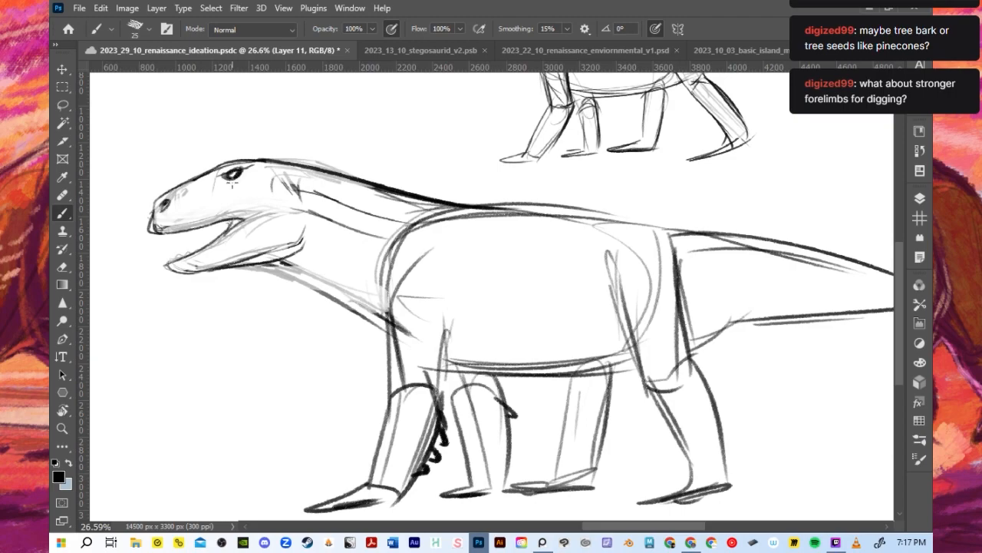
- Redraw the eye as a lighter outlined shape with a small bumpy ridge behind it on the crown
key(ctrl+z)
key(ctrl+z)
mouse_move(212, 175)
mouse_down()
mouse_move(249, 163)
mouse_move(184, 192)
mouse_move(268, 165)
mouse_move(298, 198)
mouse_up()
key(ctrl+z)
drag(243, 175, 225, 178)
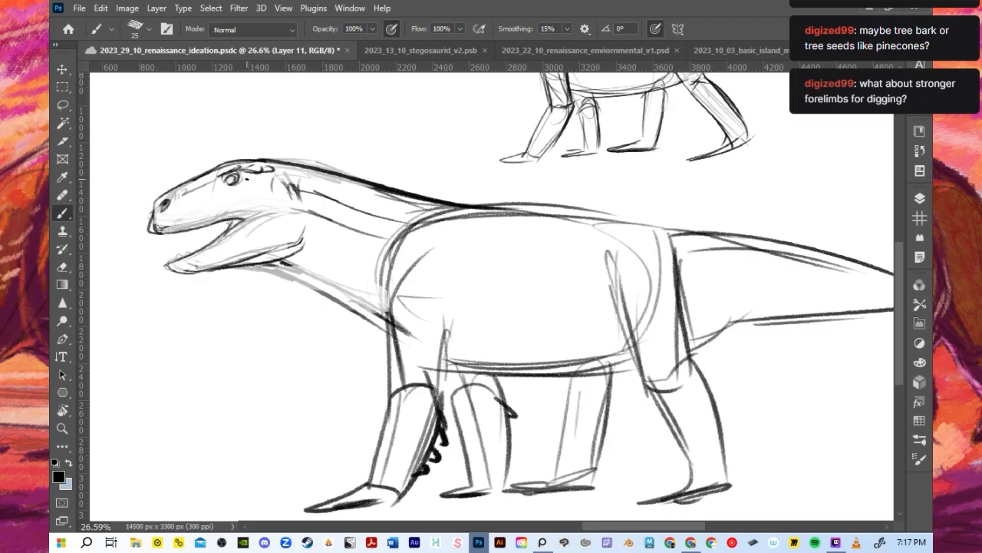
- Strengthen the throat line down to the chest and draw curved vertical bands across the tail
scroll(269, 188, down, 2)
drag(253, 236, 368, 290)
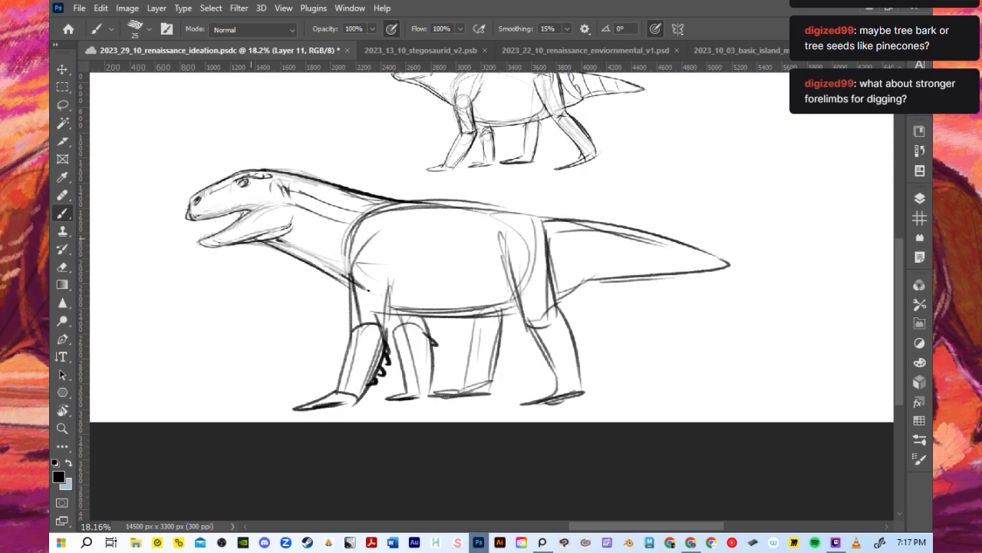
scroll(356, 312, down, 1)
mouse_move(539, 241)
mouse_down()
mouse_move(537, 289)
mouse_move(555, 292)
mouse_up()
drag(578, 247, 577, 282)
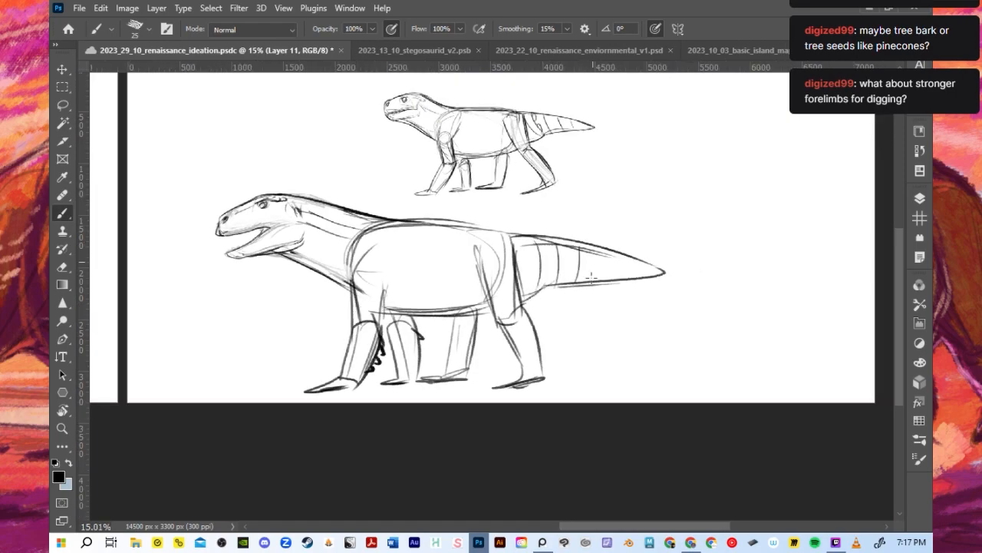
- Scale the Layer 11 creature down to about the size of the original side view and place it to its left
click(63, 67)
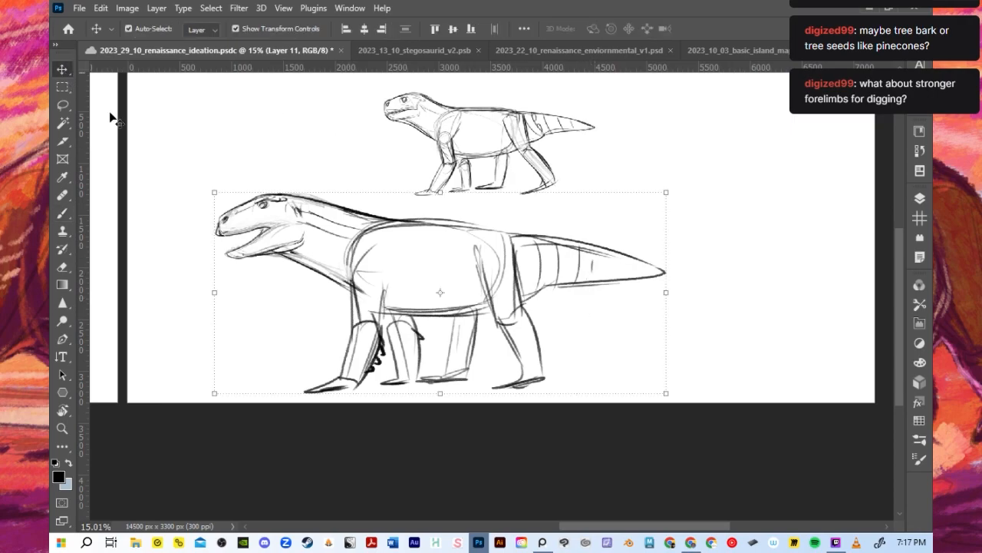
drag(219, 192, 333, 228)
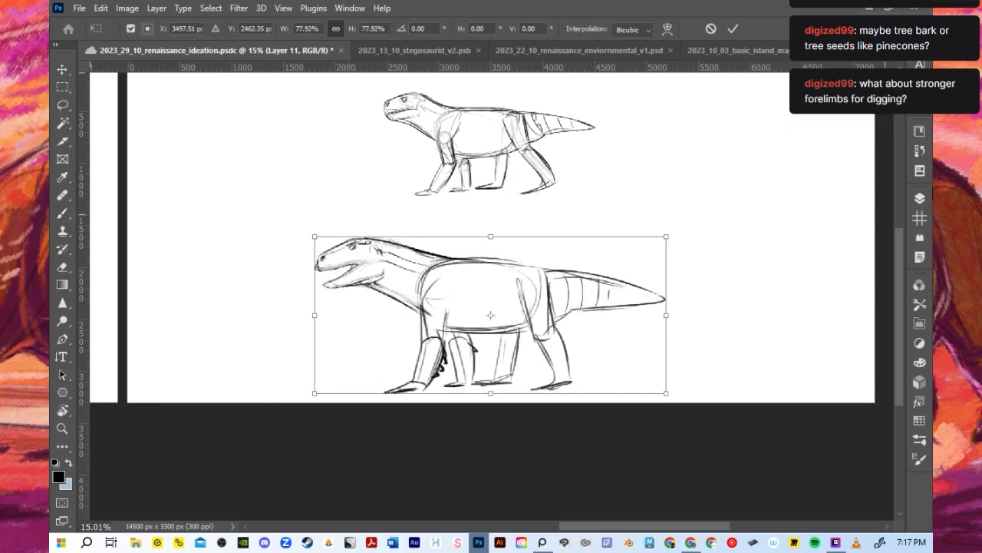
drag(461, 262, 328, 143)
drag(531, 276, 460, 210)
drag(359, 163, 324, 141)
drag(427, 222, 378, 199)
drag(317, 147, 323, 139)
click(734, 29)
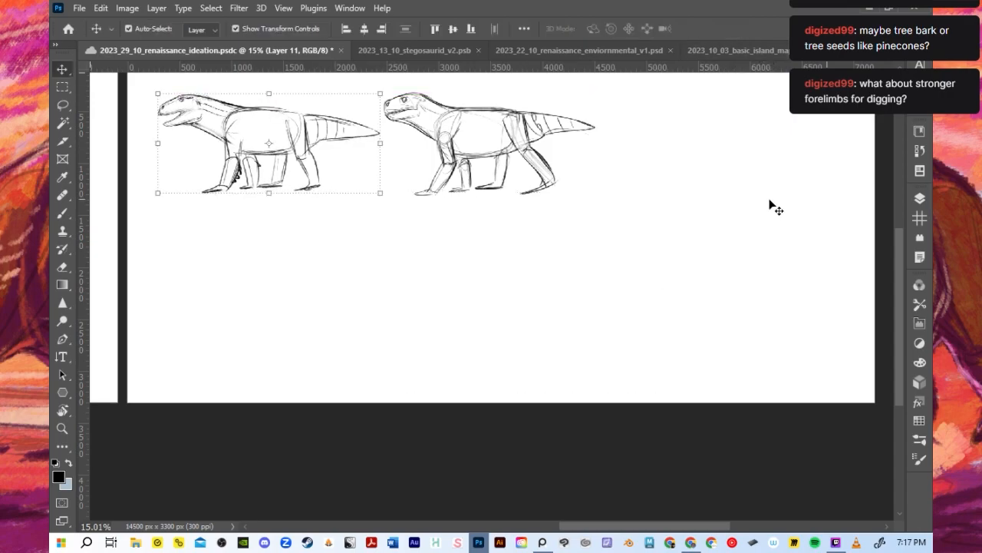
- Show Layer 10 and Layer 9 on the duplicate artboard
click(918, 198)
click(744, 310)
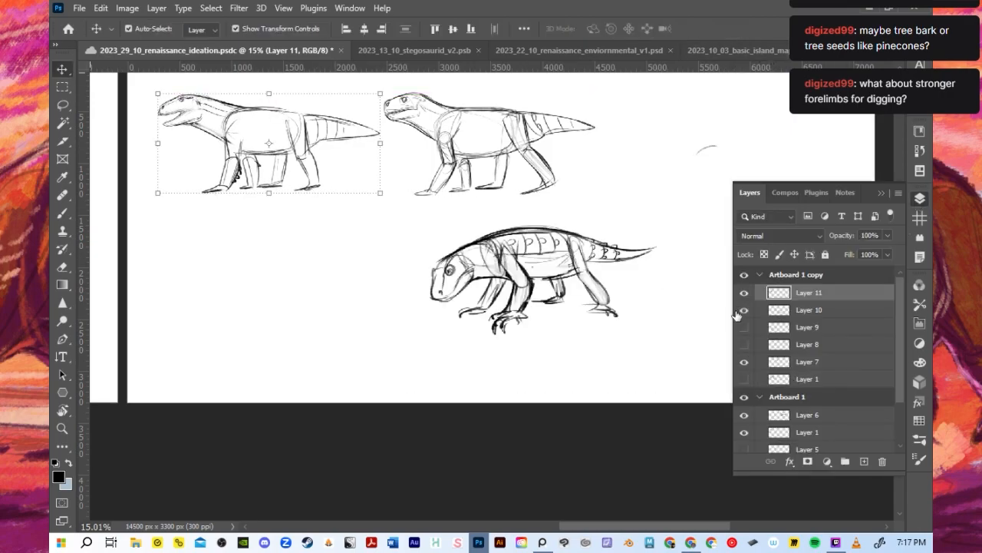
click(744, 327)
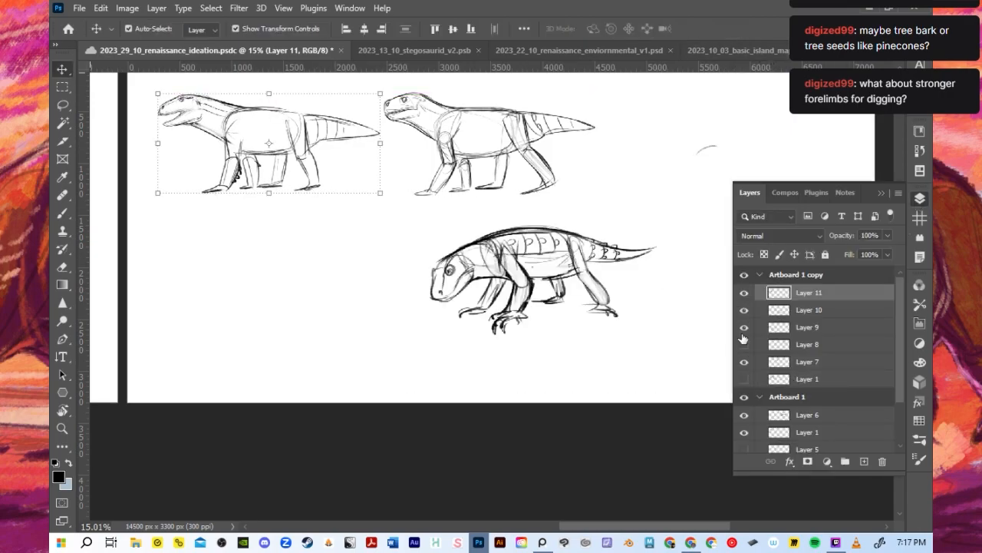
- Scale the Layer 10 creature to 85.45% width and 86.90% height and place it at the right end of the top row
click(789, 325)
shift+click(791, 311)
click(796, 316)
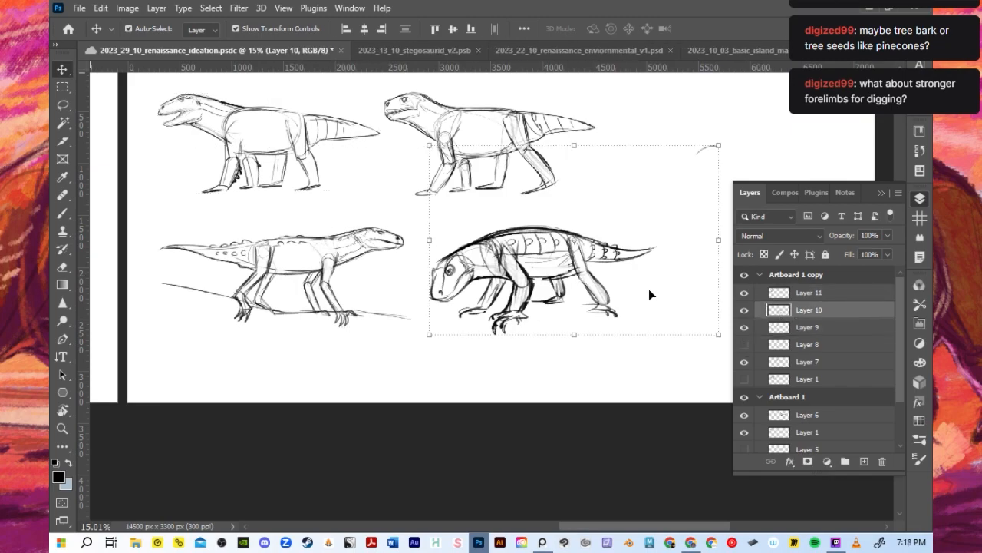
drag(718, 145, 649, 189)
drag(524, 270, 710, 170)
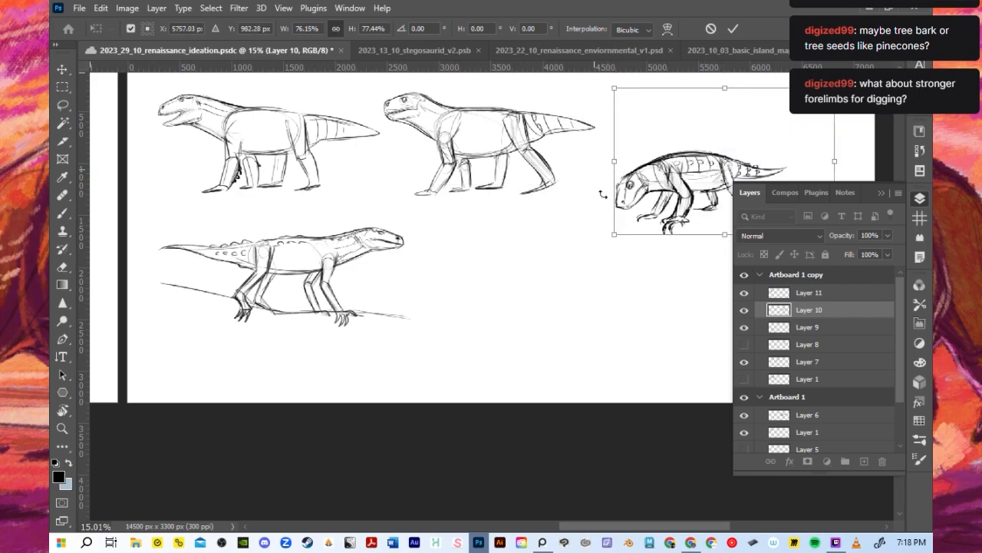
drag(614, 233, 588, 252)
drag(658, 190, 675, 144)
scroll(615, 225, down, 2)
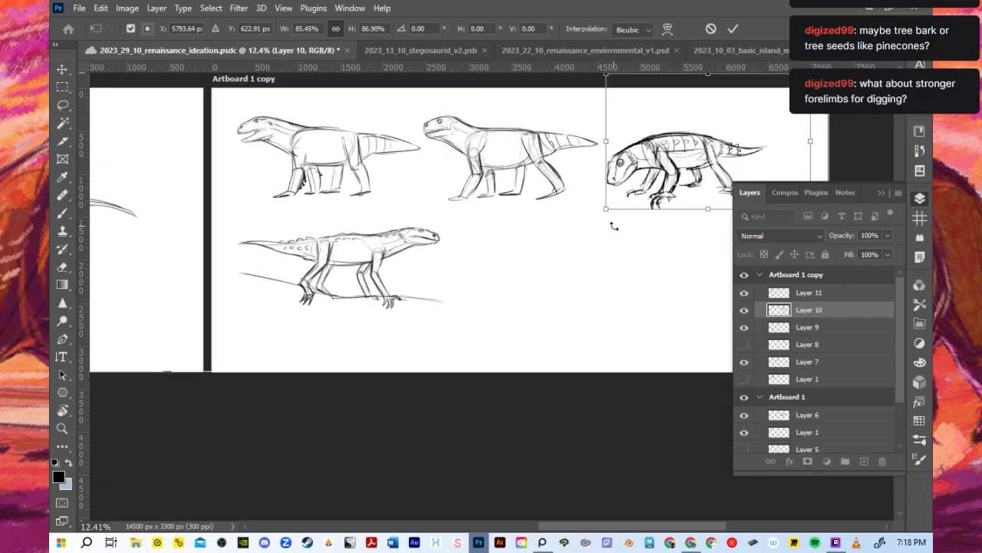
- Move the Layer 9 creature slightly to the right beneath the two side views
click(787, 327)
mouse_move(377, 265)
mouse_down()
mouse_move(412, 254)
mouse_move(392, 257)
mouse_up()
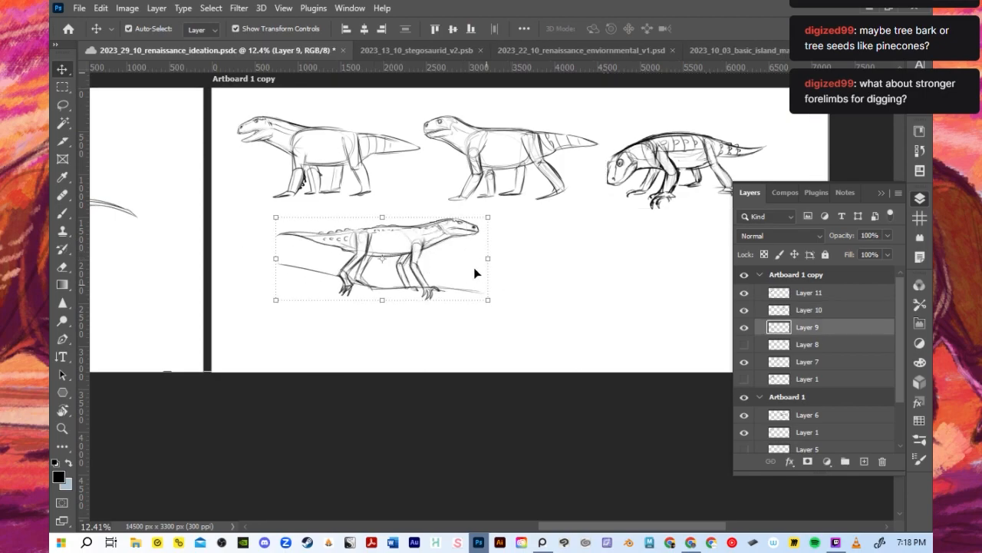
scroll(476, 265, up, 1)
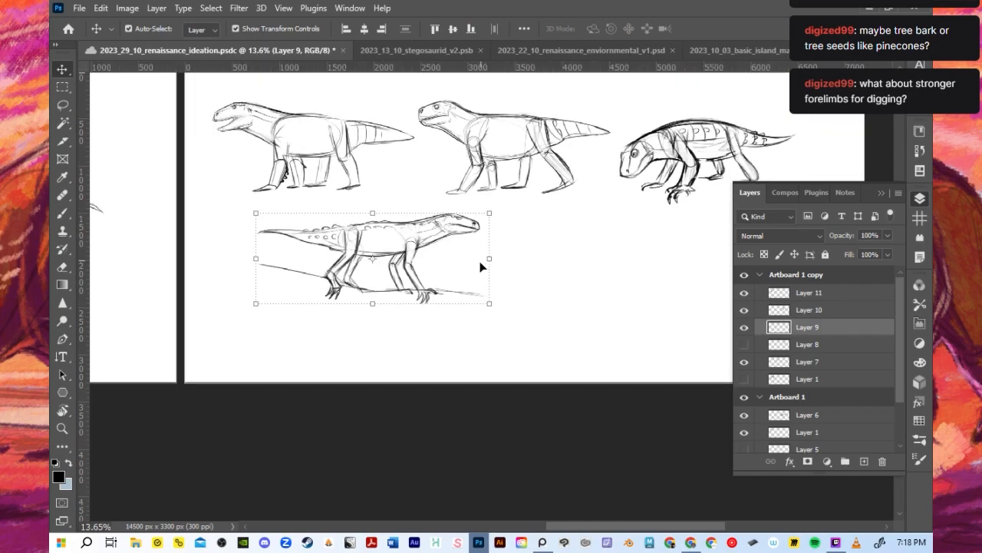
- Show Layer 8 on the duplicate artboard and try to move its open-mouthed head off the upper-row creature
click(743, 347)
click(796, 348)
drag(718, 105, 666, 163)
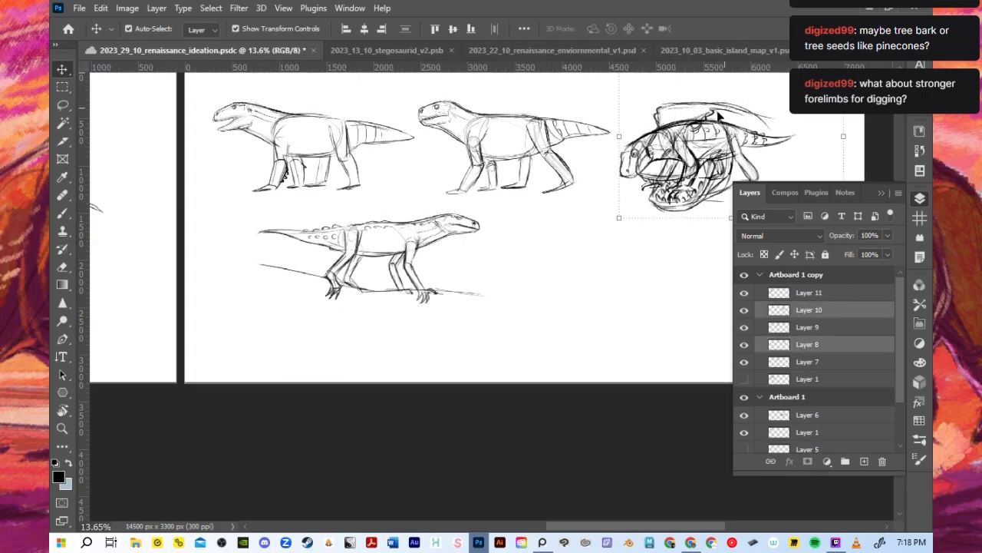
drag(713, 114, 654, 135)
key(ctrl+z)
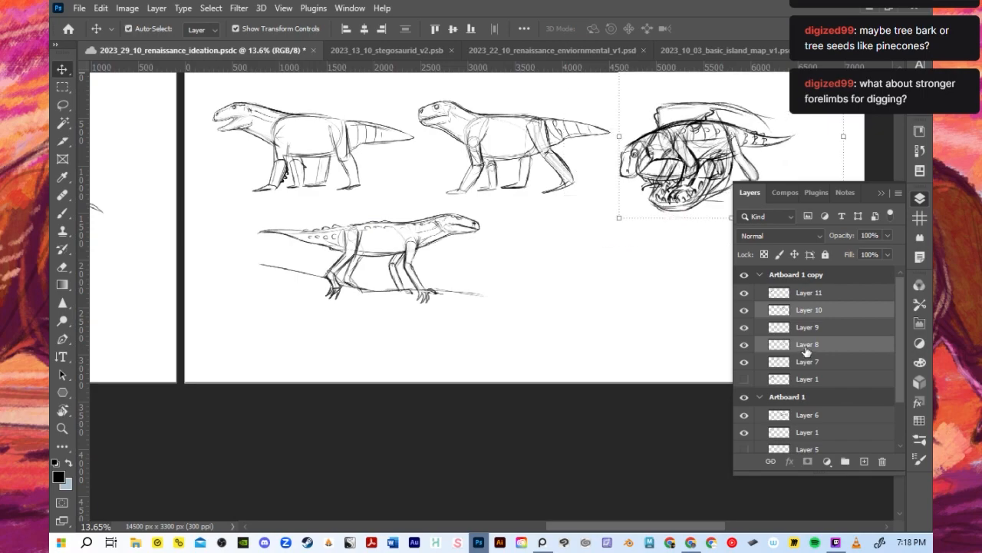
- Scale the Layer 8 open-mouthed head to 60.43% and place it beside the Layer 9 creature in the second row
click(806, 350)
drag(712, 114, 593, 231)
mouse_move(517, 219)
mouse_down()
mouse_move(592, 267)
mouse_move(552, 239)
mouse_up()
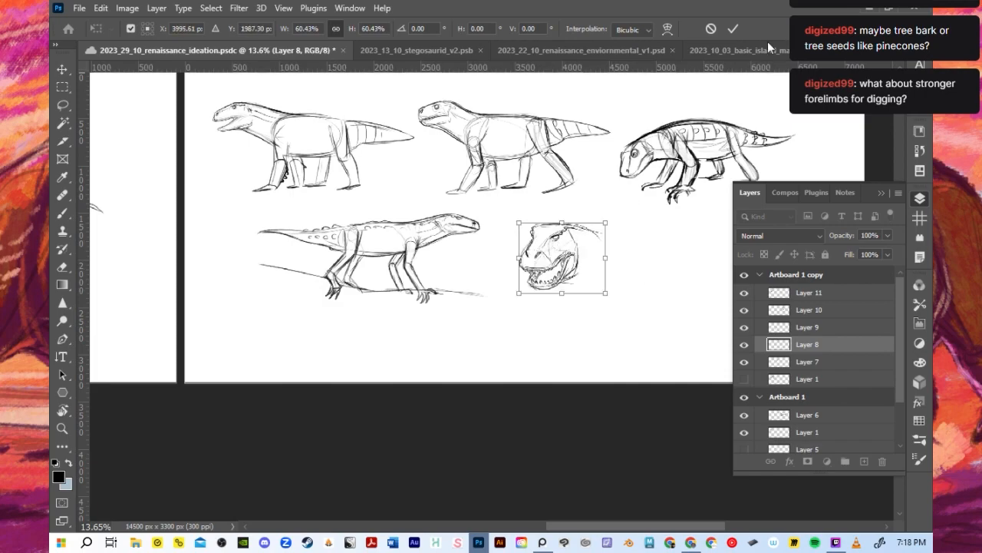
click(733, 28)
- Sketch a back line and large overlapping ovals for a foreshortened torso behind the Layer 8 head with the Brush
key(b)
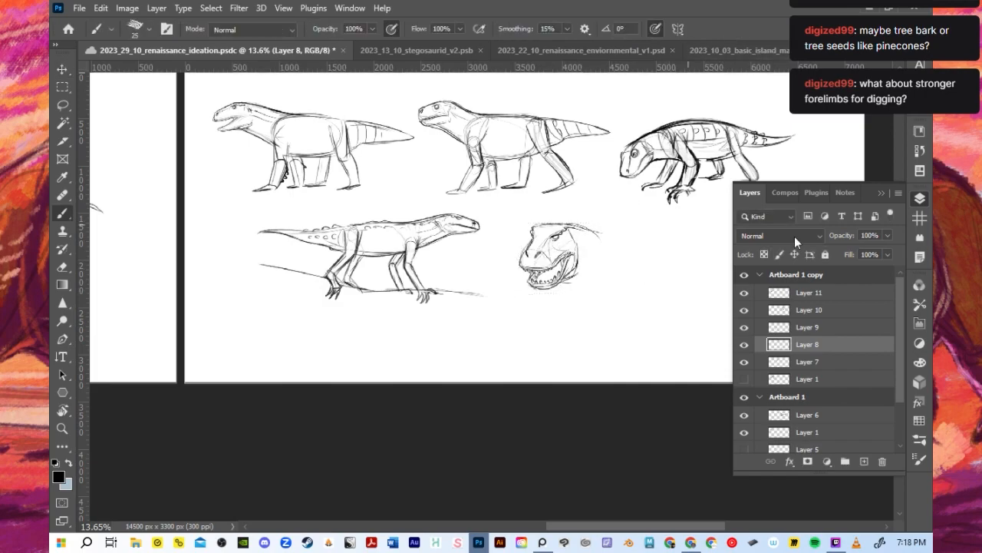
click(884, 193)
scroll(673, 251, up, 3)
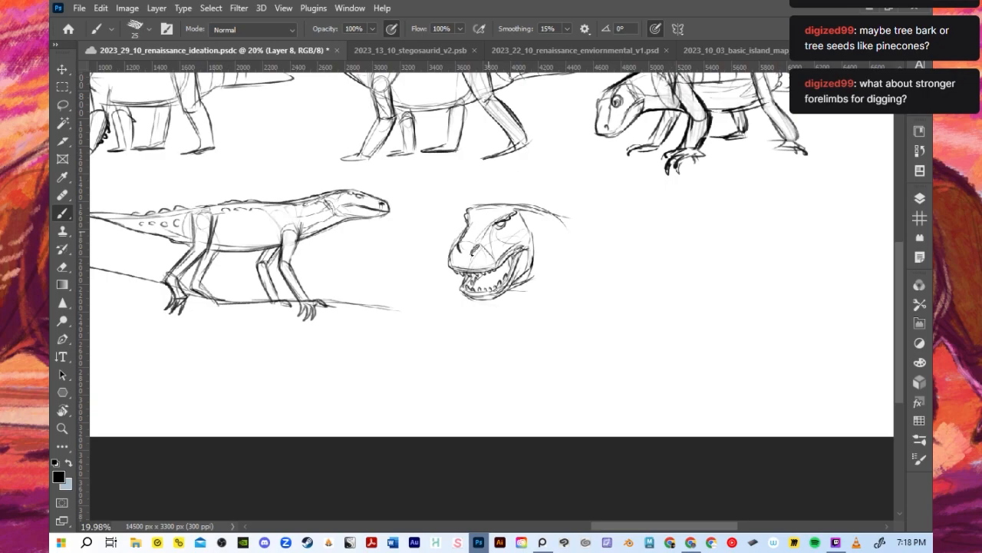
drag(499, 205, 611, 235)
mouse_move(542, 309)
mouse_down()
mouse_move(657, 305)
mouse_move(568, 314)
mouse_move(656, 273)
mouse_move(734, 302)
mouse_move(724, 252)
mouse_up()
key(ctrl+z)
mouse_move(562, 228)
mouse_down()
mouse_move(733, 292)
mouse_move(675, 312)
mouse_move(553, 319)
mouse_up()
key(ctrl+z)
key(ctrl+z)
drag(614, 223, 734, 230)
mouse_move(511, 291)
mouse_down()
mouse_move(556, 312)
mouse_move(505, 301)
mouse_move(517, 338)
mouse_move(541, 311)
mouse_up()
key(ctrl+z)
key(ctrl+z)
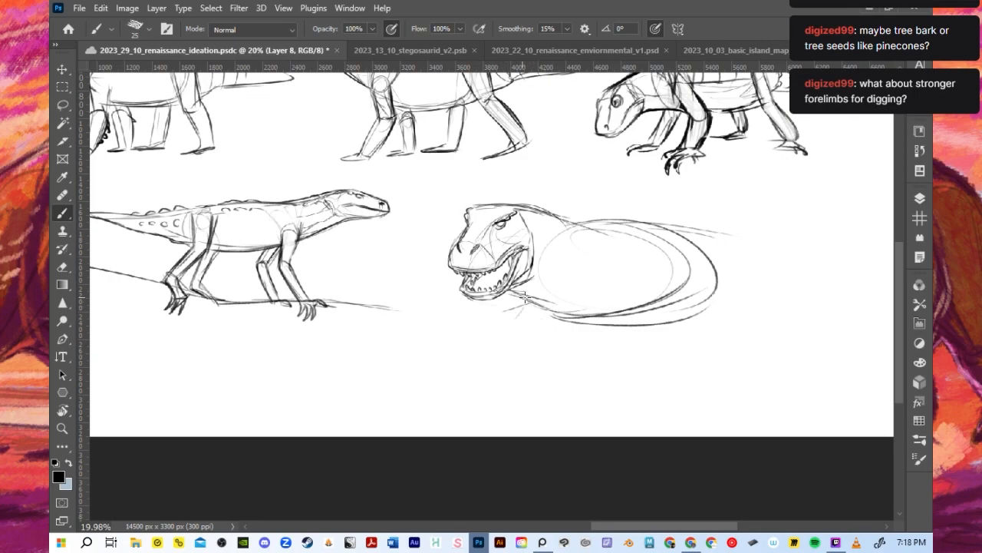
- Add curved cross-contours around the torso and strengthen the belly and neck-to-back lines
mouse_move(550, 222)
mouse_down()
mouse_move(558, 302)
mouse_move(568, 303)
mouse_up()
drag(584, 229, 574, 297)
mouse_move(607, 224)
mouse_down()
mouse_move(635, 250)
mouse_move(621, 308)
mouse_up()
mouse_move(617, 232)
mouse_down()
mouse_move(628, 288)
mouse_move(590, 321)
mouse_up()
mouse_move(537, 310)
mouse_down()
mouse_move(568, 323)
mouse_move(630, 323)
mouse_move(612, 323)
mouse_up()
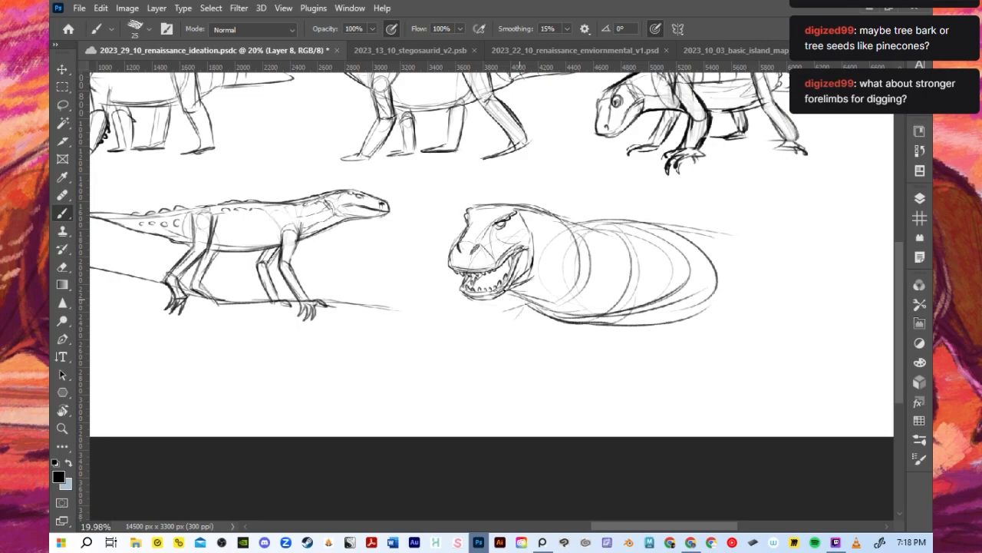
drag(506, 291, 542, 311)
key(ctrl+z)
mouse_move(478, 208)
mouse_down()
mouse_move(522, 204)
mouse_move(512, 206)
mouse_move(560, 221)
mouse_move(574, 243)
mouse_move(602, 224)
mouse_up()
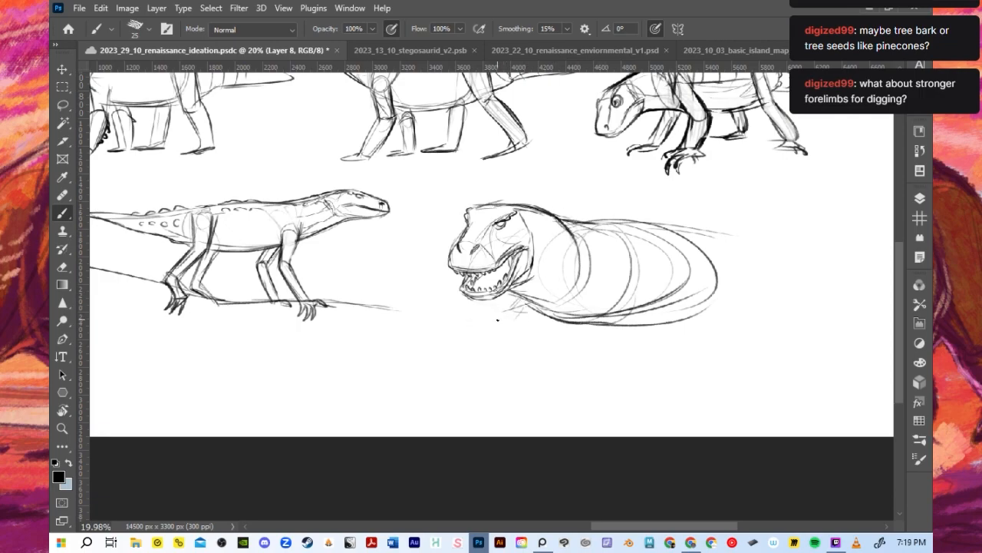
- Rough in the rounded far forelimb beneath the creature's jaw
drag(513, 303, 499, 326)
mouse_move(504, 328)
mouse_down()
mouse_move(530, 349)
mouse_move(537, 336)
mouse_move(528, 339)
mouse_up()
key(ctrl+z)
mouse_move(519, 300)
mouse_down()
mouse_move(564, 321)
mouse_move(607, 291)
mouse_move(620, 324)
mouse_move(643, 309)
mouse_move(611, 338)
mouse_move(557, 343)
mouse_up()
- Sketch the near forelimb bent forward along the ground, with a shoulder oval, elbow and clawed foot
mouse_move(629, 338)
mouse_down()
mouse_move(563, 340)
mouse_move(614, 330)
mouse_move(530, 356)
mouse_move(588, 349)
mouse_up()
key(ctrl+z)
mouse_move(601, 349)
mouse_down()
mouse_move(559, 357)
mouse_move(623, 343)
mouse_move(588, 345)
mouse_up()
mouse_move(573, 335)
mouse_down()
mouse_move(588, 348)
mouse_move(527, 355)
mouse_move(546, 350)
mouse_move(541, 358)
mouse_move(576, 363)
mouse_move(634, 342)
mouse_move(619, 323)
mouse_up()
key(ctrl+z)
key(ctrl+z)
key(ctrl+z)
key(ctrl+z)
key(ctrl+z)
drag(619, 316, 644, 327)
drag(579, 335, 614, 322)
mouse_move(643, 323)
mouse_down()
mouse_move(626, 344)
mouse_move(588, 349)
mouse_move(648, 336)
mouse_move(636, 320)
mouse_up()
key(ctrl+z)
drag(614, 300, 642, 320)
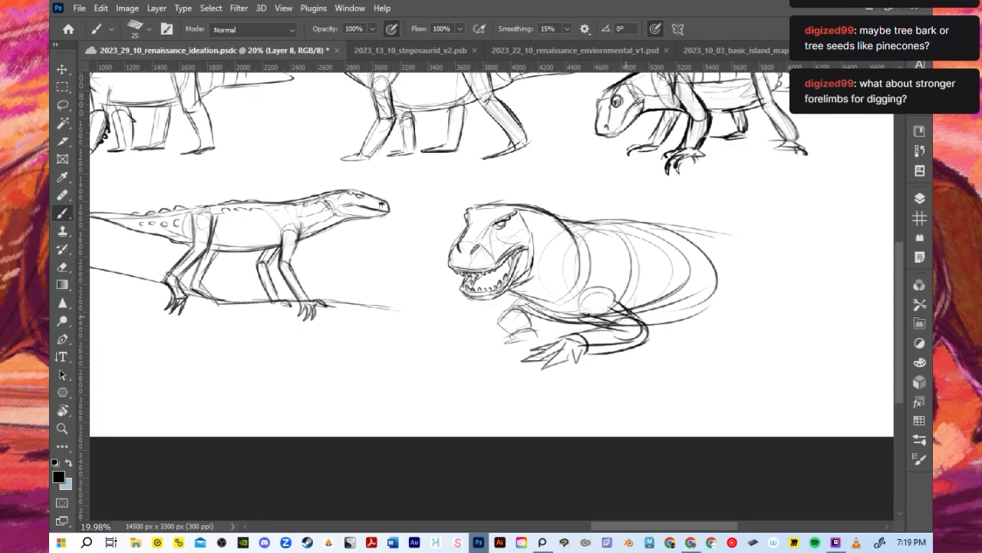
- Add a slanted guide stroke for the far forefoot
drag(528, 335, 495, 364)
drag(528, 324, 582, 328)
key(ctrl+z)
- Reinforce the back curve down over the rump and try out the first lines of the hind leg
mouse_move(687, 228)
mouse_down()
mouse_move(729, 274)
mouse_move(715, 302)
mouse_move(729, 301)
mouse_up()
key(ctrl+z)
key(ctrl+z)
key(ctrl+z)
mouse_move(693, 266)
mouse_down()
mouse_move(697, 248)
mouse_move(721, 281)
mouse_up()
mouse_move(582, 222)
mouse_down()
mouse_move(700, 260)
mouse_move(710, 307)
mouse_up()
mouse_move(726, 266)
mouse_down()
mouse_move(721, 308)
mouse_move(734, 306)
mouse_up()
- Sketch the hind leg as an elongated upright form with a clawed foot at the rear of the torso
key(ctrl+z)
mouse_move(699, 243)
mouse_down()
mouse_move(710, 278)
mouse_move(708, 304)
mouse_up()
drag(701, 264, 723, 306)
mouse_move(726, 265)
mouse_down()
mouse_move(730, 314)
mouse_move(709, 311)
mouse_up()
mouse_move(707, 314)
mouse_down()
mouse_move(696, 325)
mouse_move(737, 325)
mouse_move(688, 329)
mouse_move(708, 319)
mouse_up()
key(ctrl+z)
key(ctrl+z)
mouse_move(708, 320)
mouse_down()
mouse_move(702, 332)
mouse_move(733, 323)
mouse_up()
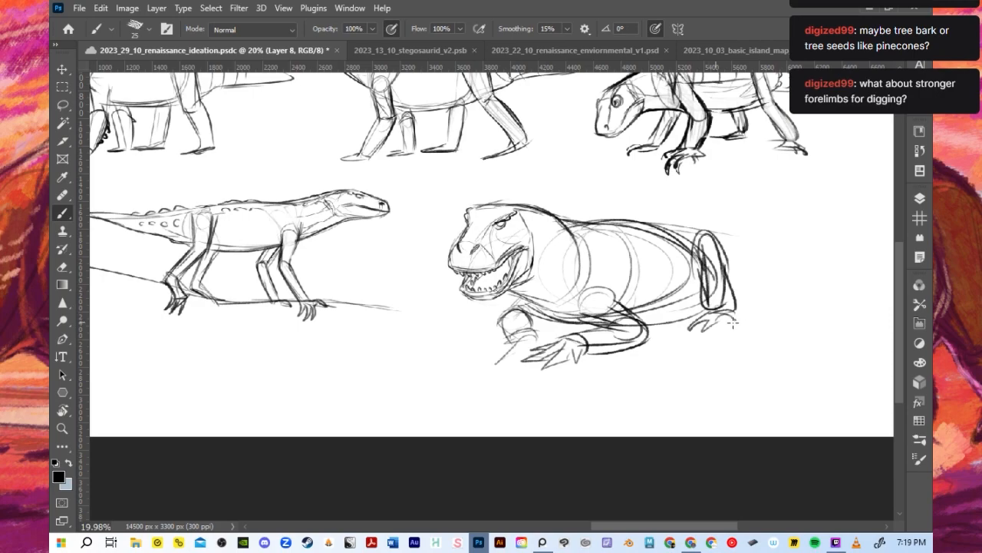
- Lighten the construction curves inside the torso and sketch a long tapering tail behind the hind leg
mouse_move(577, 249)
mouse_down()
mouse_move(571, 231)
mouse_move(628, 252)
mouse_move(587, 287)
mouse_up()
mouse_move(634, 257)
mouse_down()
mouse_move(624, 302)
mouse_move(605, 312)
mouse_move(625, 330)
mouse_move(588, 344)
mouse_up()
mouse_move(708, 247)
mouse_down()
mouse_move(770, 275)
mouse_move(837, 278)
mouse_up()
drag(746, 269, 849, 283)
drag(728, 303, 858, 290)
key(ctrl+z)
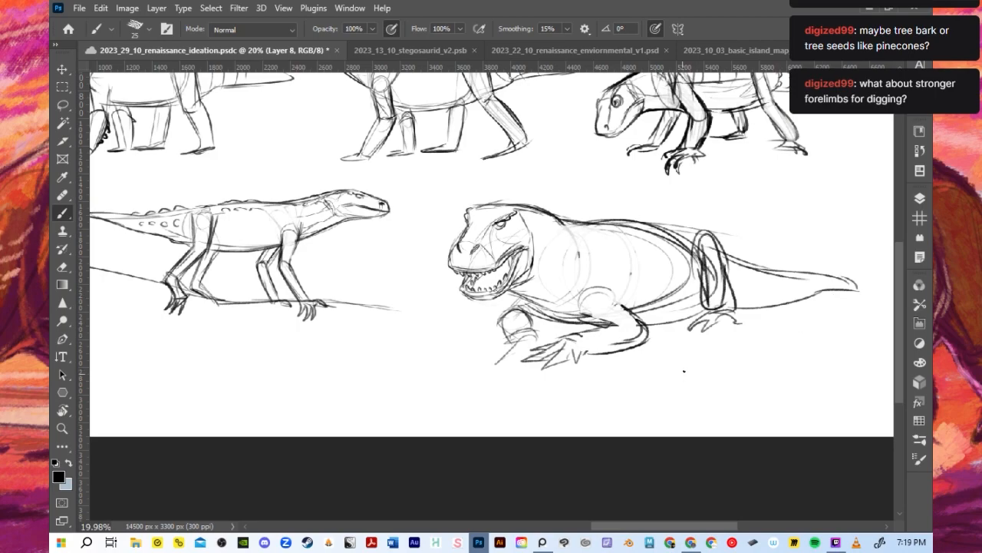
- Draw a small spike behind the creature's eye and reduce the brush size to 20
scroll(515, 272, up, 3)
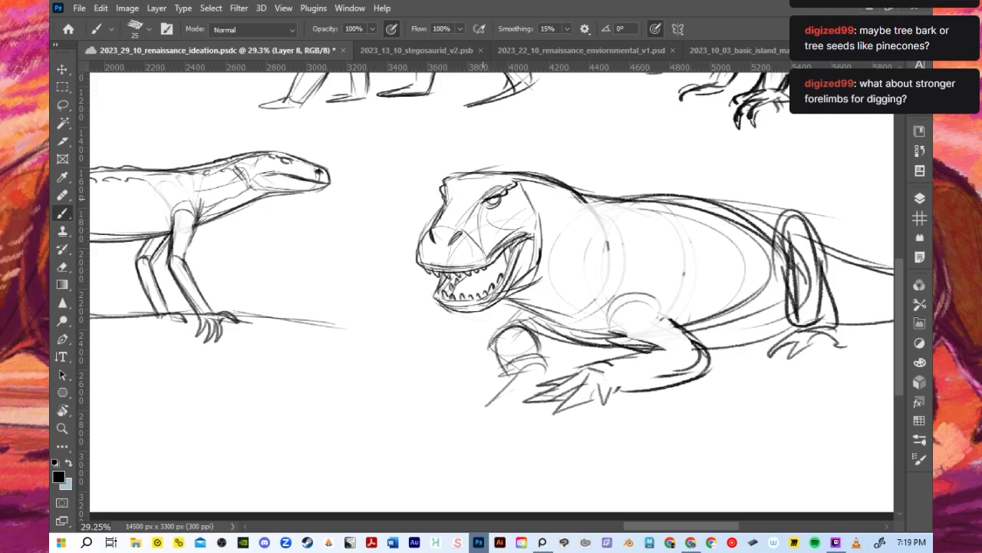
mouse_move(522, 183)
mouse_down()
mouse_move(539, 188)
mouse_move(541, 220)
mouse_up()
drag(500, 244, 550, 223)
key(ctrl+z)
key(bracketleft)
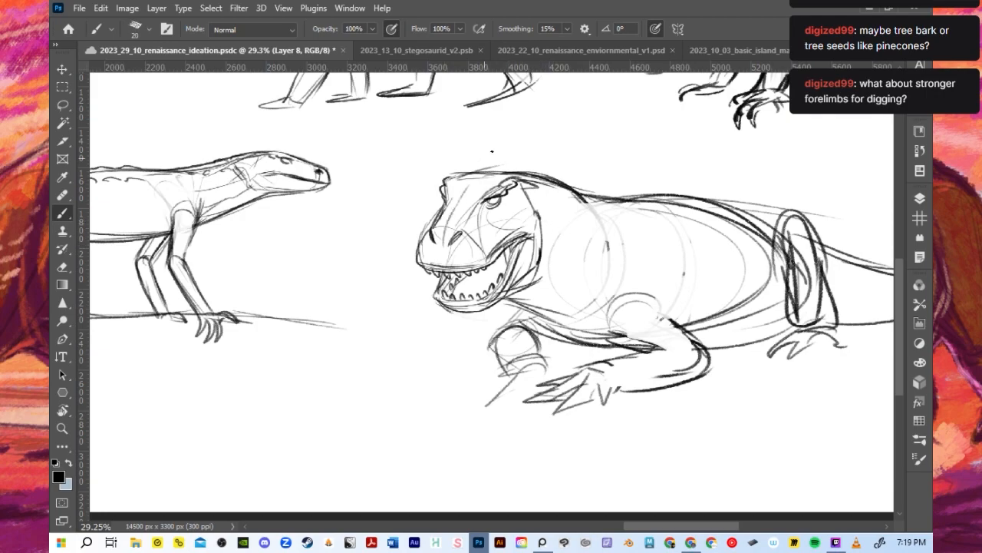
- Draw a small pointed horn above each brow of the open-mouthed head
mouse_move(435, 233)
mouse_down()
mouse_move(468, 192)
mouse_move(460, 203)
mouse_move(483, 202)
mouse_move(456, 174)
mouse_move(487, 169)
mouse_up()
key(ctrl+z)
key(ctrl+z)
click(466, 205)
key(ctrl+z)
mouse_move(444, 201)
mouse_down()
mouse_move(467, 173)
mouse_move(530, 179)
mouse_up()
key(ctrl+z)
key(ctrl+z)
key(ctrl+z)
mouse_move(444, 199)
mouse_down()
mouse_move(443, 170)
mouse_move(528, 172)
mouse_move(539, 190)
mouse_move(528, 169)
mouse_move(524, 181)
mouse_up()
key(ctrl+z)
key(ctrl+z)
key(ctrl+z)
key(ctrl+z)
key(ctrl+z)
key(ctrl+z)
key(ctrl+z)
mouse_move(449, 167)
mouse_down()
mouse_move(465, 178)
mouse_move(530, 164)
mouse_move(534, 197)
mouse_up()
key(ctrl+z)
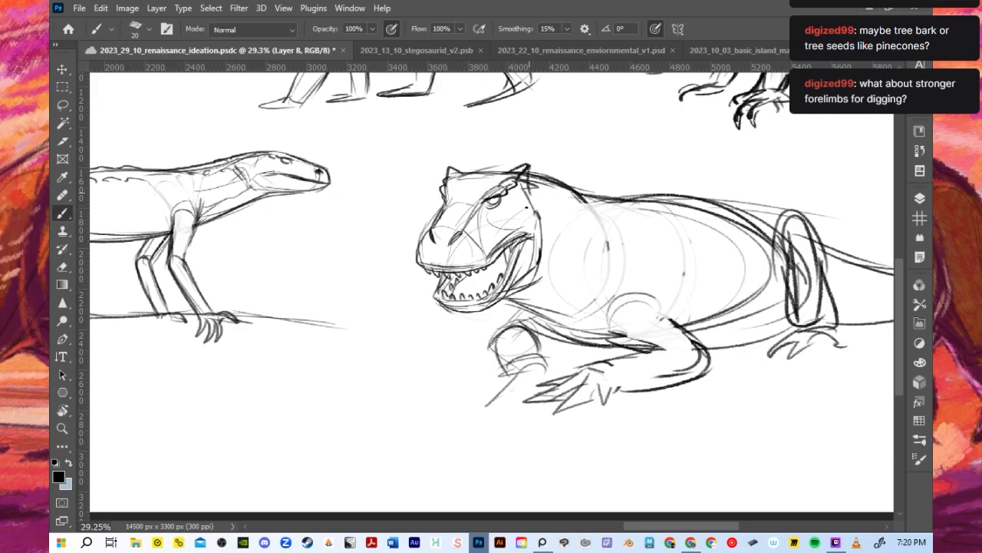
- Darken the upper lip line, erase the old teeth and redraw larger pointed teeth in the open mouth
mouse_move(430, 254)
mouse_down()
mouse_move(473, 272)
mouse_move(534, 233)
mouse_up()
mouse_move(494, 259)
mouse_down()
mouse_move(533, 238)
mouse_move(495, 249)
mouse_move(520, 241)
mouse_up()
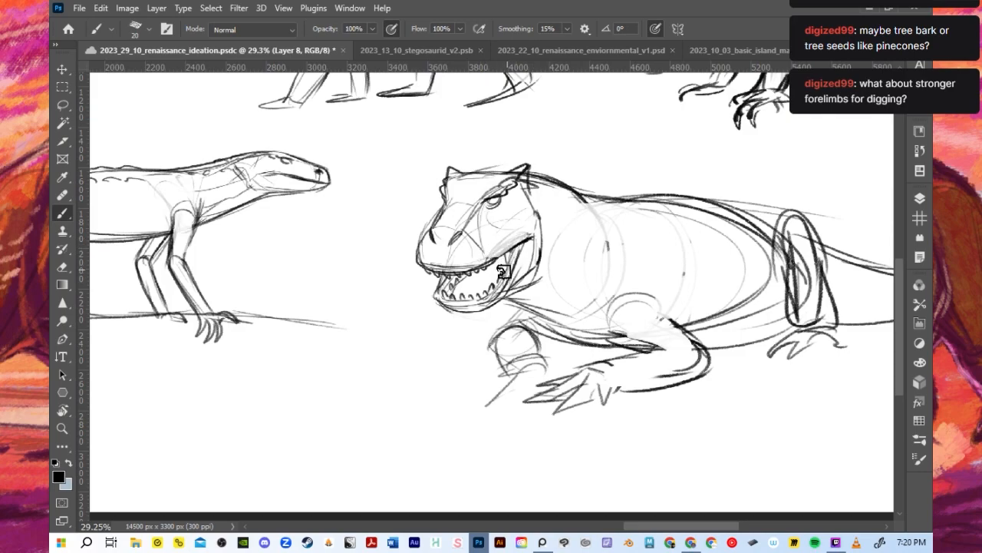
mouse_move(479, 280)
mouse_down()
mouse_move(438, 283)
mouse_move(476, 284)
mouse_up()
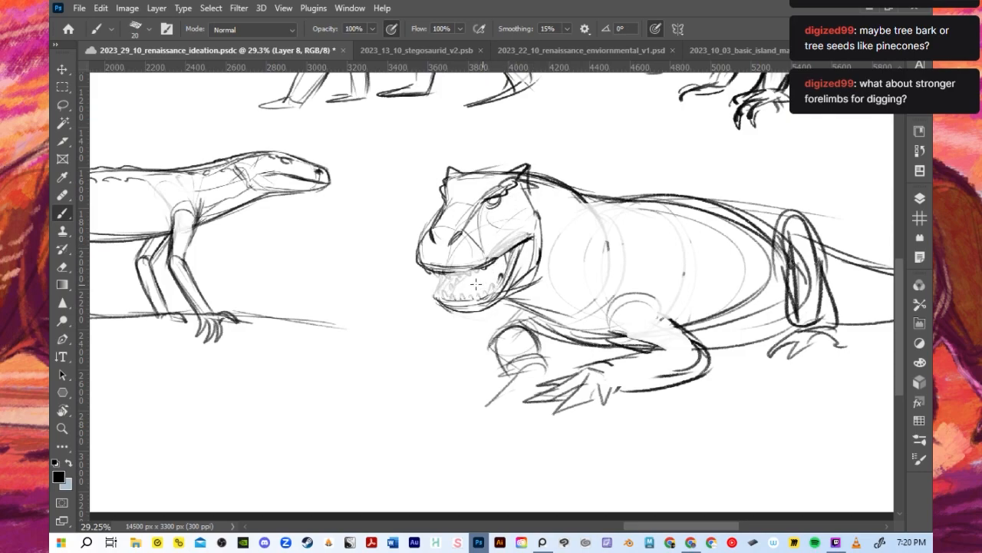
drag(428, 270, 471, 281)
mouse_move(476, 265)
mouse_down()
mouse_move(489, 275)
mouse_move(492, 267)
mouse_up()
mouse_move(443, 294)
mouse_down()
mouse_move(445, 304)
mouse_move(486, 297)
mouse_move(451, 294)
mouse_move(442, 305)
mouse_up()
key(ctrl+z)
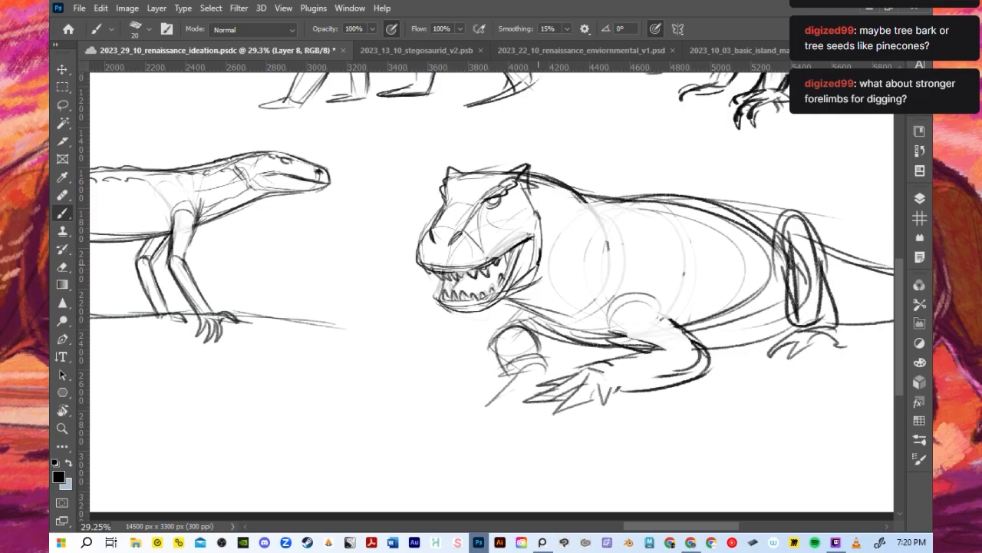
- Strengthen the outlines of the brow horns, neck, back and belly
mouse_move(505, 179)
mouse_down()
mouse_move(538, 167)
mouse_move(516, 180)
mouse_move(533, 165)
mouse_move(521, 187)
mouse_move(526, 214)
mouse_up()
mouse_move(452, 162)
mouse_down()
mouse_move(447, 176)
mouse_move(504, 167)
mouse_move(629, 208)
mouse_up()
mouse_move(700, 342)
mouse_down()
mouse_move(785, 310)
mouse_move(776, 292)
mouse_up()
- Erase the stray lines inside the hind leg and darken its outline and foot claws
drag(806, 232, 801, 306)
drag(802, 250, 819, 295)
drag(796, 247, 800, 335)
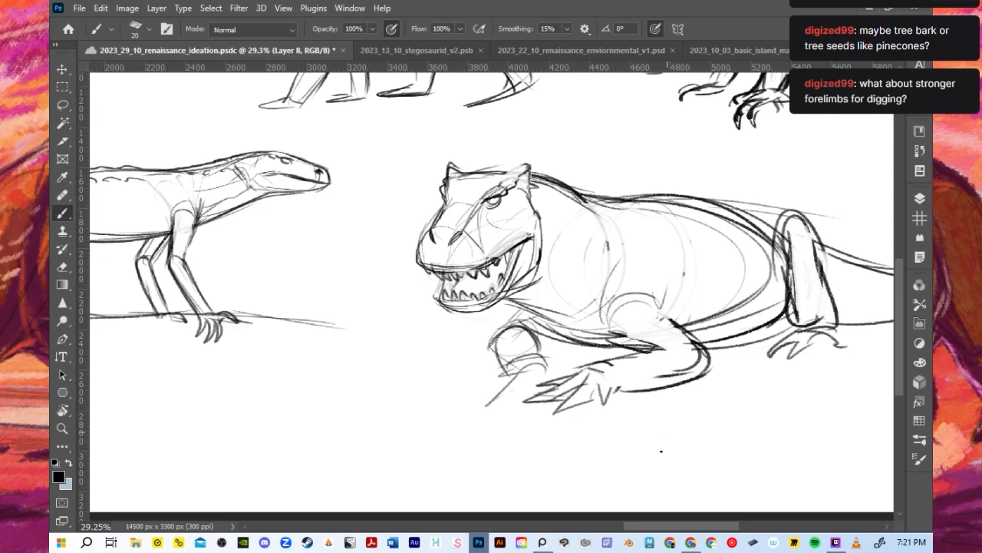
drag(674, 527, 702, 526)
mouse_move(606, 321)
mouse_down()
mouse_move(645, 314)
mouse_move(639, 343)
mouse_move(648, 356)
mouse_move(671, 350)
mouse_up()
drag(625, 238, 646, 314)
mouse_move(600, 231)
mouse_down()
mouse_move(619, 230)
mouse_move(644, 313)
mouse_up()
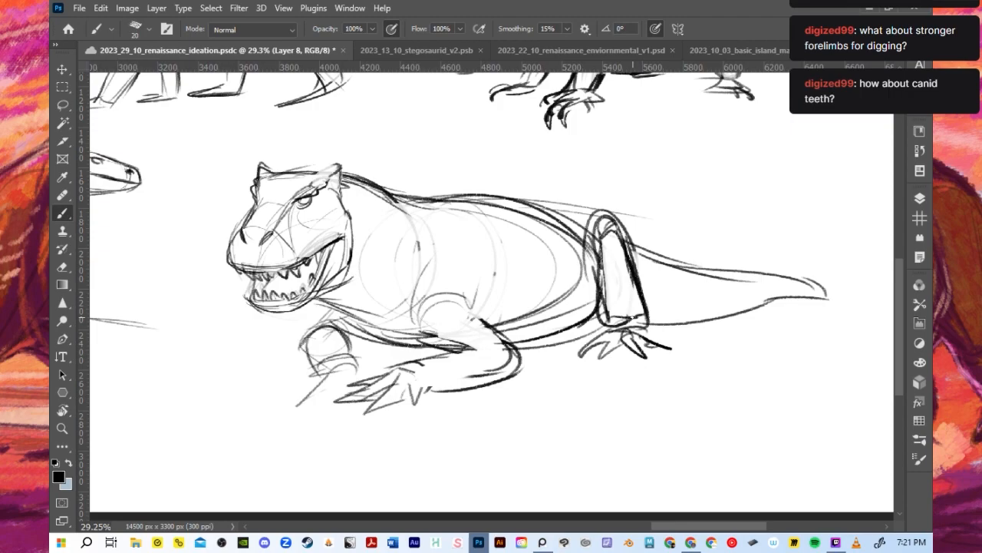
- Draw three curved cross-contours along the tail
mouse_move(653, 257)
mouse_down()
mouse_move(654, 308)
mouse_move(661, 273)
mouse_move(676, 324)
mouse_up()
drag(700, 268, 703, 320)
drag(738, 269, 741, 310)
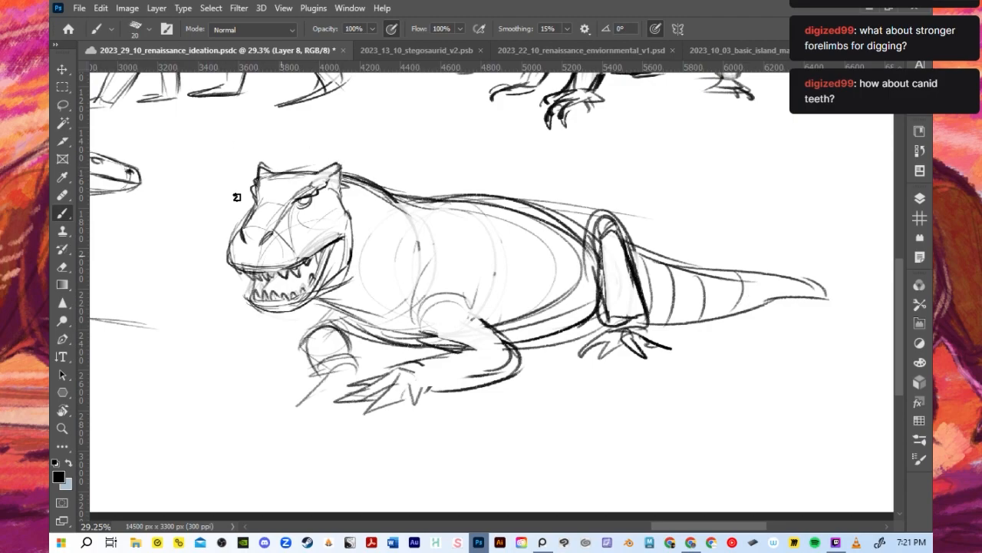
- Add a light muscle curve at the shoulder and erase the teeth in the open mouth
mouse_move(257, 179)
mouse_down()
mouse_move(266, 168)
mouse_move(281, 172)
mouse_move(270, 164)
mouse_move(275, 173)
mouse_move(262, 176)
mouse_move(282, 173)
mouse_up()
key(ctrl+z)
mouse_move(354, 236)
mouse_down()
mouse_move(411, 282)
mouse_move(408, 295)
mouse_up()
drag(247, 274, 307, 265)
mouse_move(262, 289)
mouse_down()
mouse_move(294, 292)
mouse_move(306, 275)
mouse_up()
drag(240, 274, 275, 273)
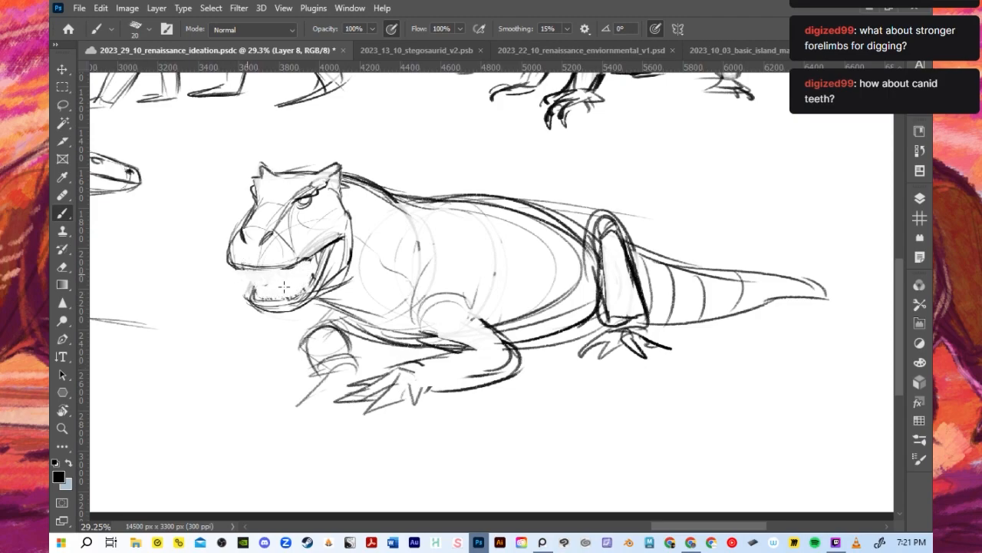
- Refine the cheek edge, muzzle and upper lip line of the open-mouthed head
drag(338, 235, 296, 264)
mouse_move(339, 198)
mouse_down()
mouse_move(353, 245)
mouse_move(355, 223)
mouse_up()
drag(270, 228, 295, 202)
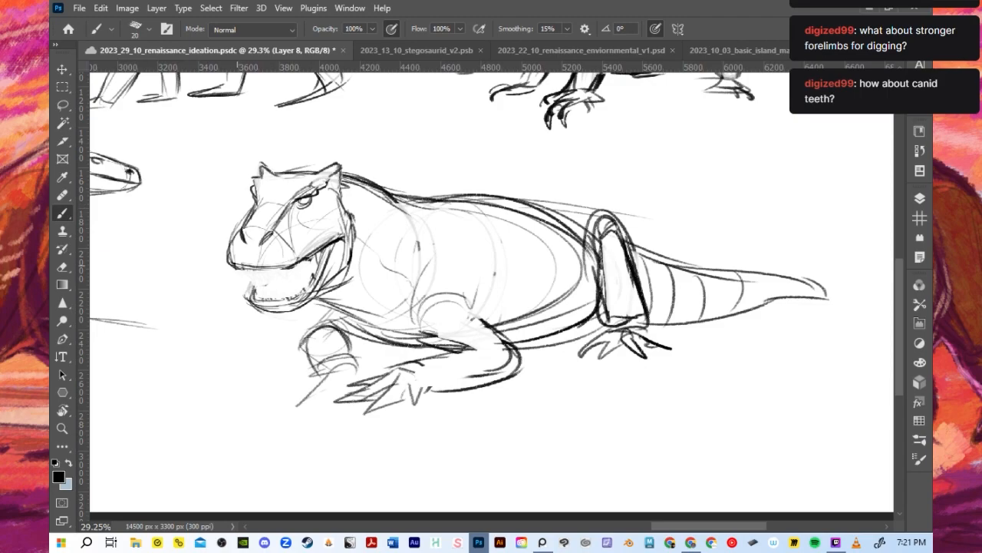
mouse_move(248, 242)
mouse_down()
mouse_move(245, 263)
mouse_move(259, 266)
mouse_up()
mouse_move(289, 258)
mouse_down()
mouse_move(284, 252)
mouse_move(274, 268)
mouse_move(326, 245)
mouse_up()
- Redraw a row of pointed teeth along both the upper and lower jaws
mouse_move(256, 289)
mouse_down()
mouse_move(257, 297)
mouse_move(261, 282)
mouse_move(269, 299)
mouse_move(279, 296)
mouse_move(266, 300)
mouse_move(289, 302)
mouse_move(310, 287)
mouse_up()
key(ctrl+z)
key(ctrl+z)
drag(238, 268, 281, 280)
drag(285, 279, 309, 262)
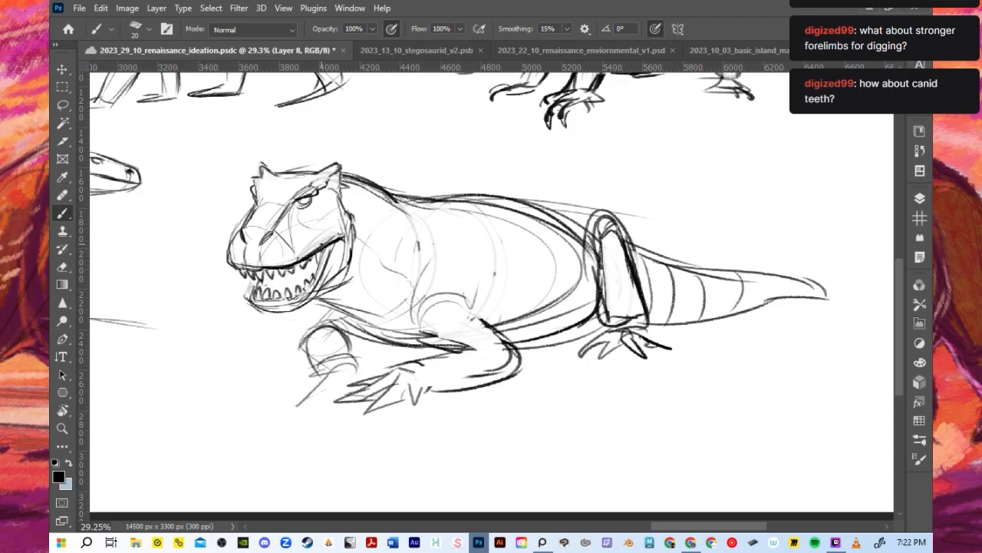
- Add rounded armour bumps along the creature's back and flank and down its tail
drag(438, 223, 489, 221)
mouse_move(640, 246)
mouse_down()
mouse_move(710, 275)
mouse_move(650, 284)
mouse_move(703, 295)
mouse_up()
drag(493, 221, 523, 223)
drag(414, 198, 485, 192)
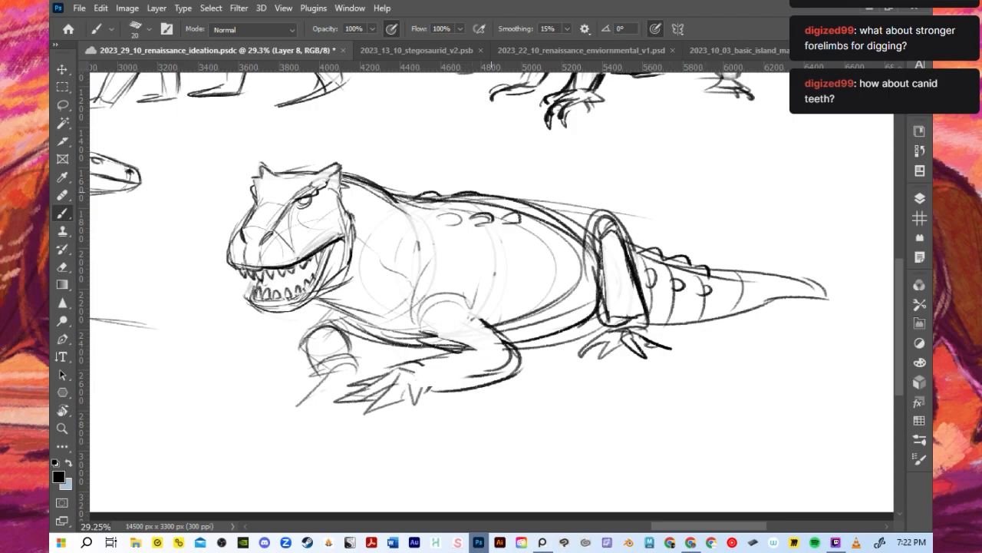
- Darken the near forefoot's claws and the outlines of the far and near forelimbs
mouse_move(343, 396)
mouse_down()
mouse_move(326, 406)
mouse_move(409, 404)
mouse_up()
mouse_move(342, 367)
mouse_down()
mouse_move(313, 391)
mouse_move(333, 368)
mouse_move(318, 373)
mouse_up()
mouse_move(310, 339)
mouse_down()
mouse_move(304, 367)
mouse_move(322, 376)
mouse_move(344, 347)
mouse_up()
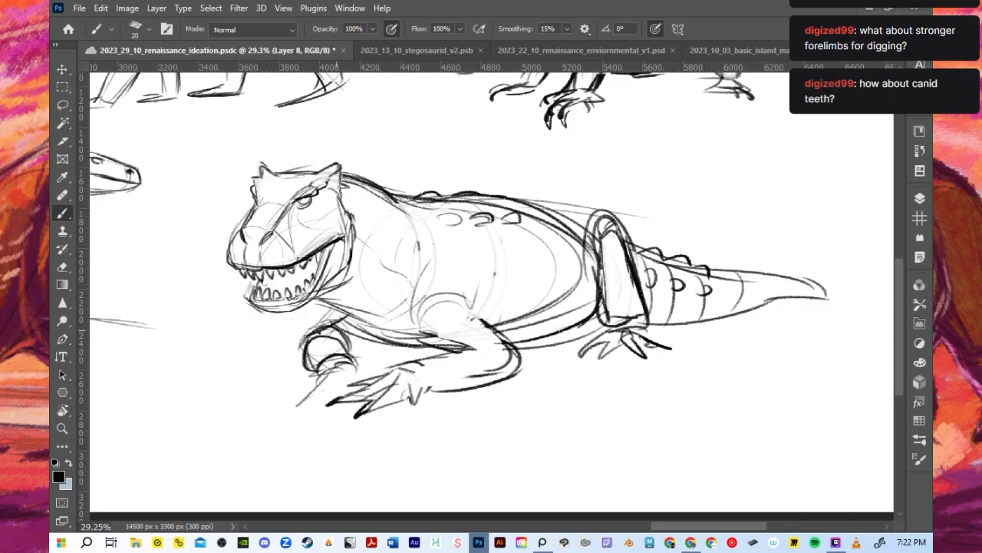
drag(423, 331, 469, 353)
drag(411, 370, 478, 347)
drag(479, 346, 510, 367)
mouse_move(482, 316)
mouse_down()
mouse_move(512, 369)
mouse_move(489, 382)
mouse_up()
- Draw splayed claws on the far forefoot behind the near one
drag(307, 395, 297, 407)
mouse_move(316, 375)
mouse_down()
mouse_move(300, 406)
mouse_move(303, 388)
mouse_move(318, 396)
mouse_up()
key(ctrl+z)
key(ctrl+z)
mouse_move(365, 361)
mouse_down()
mouse_move(341, 379)
mouse_move(350, 372)
mouse_up()
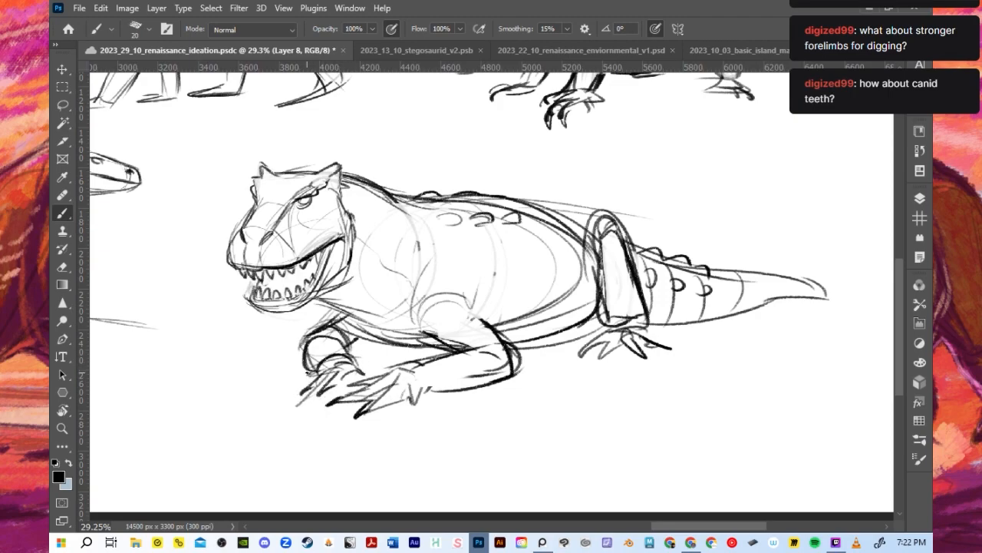
- Scale the finished Layer 8 creature to 93.29% and nudge it slightly up and left in the second row
scroll(351, 351, down, 11)
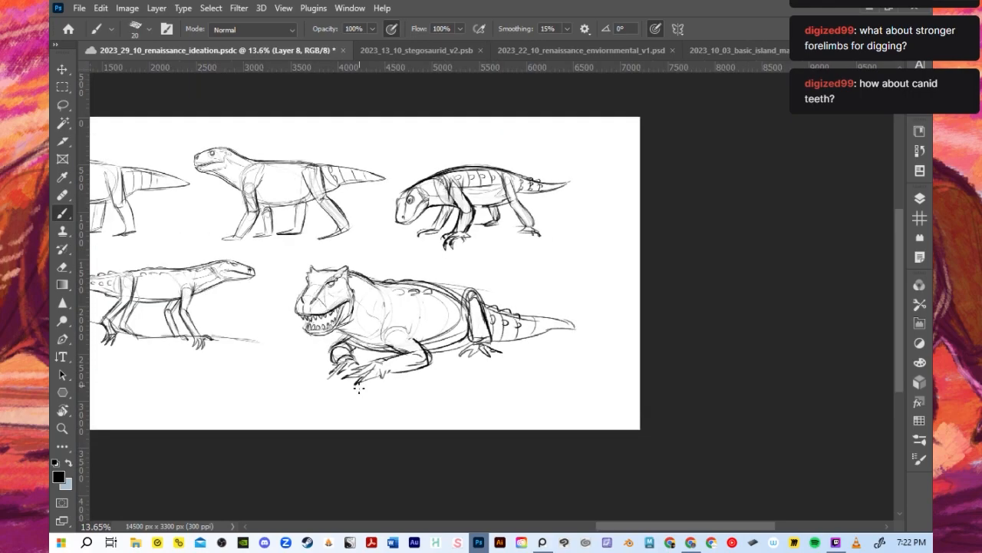
drag(620, 527, 576, 526)
scroll(582, 393, up, 3)
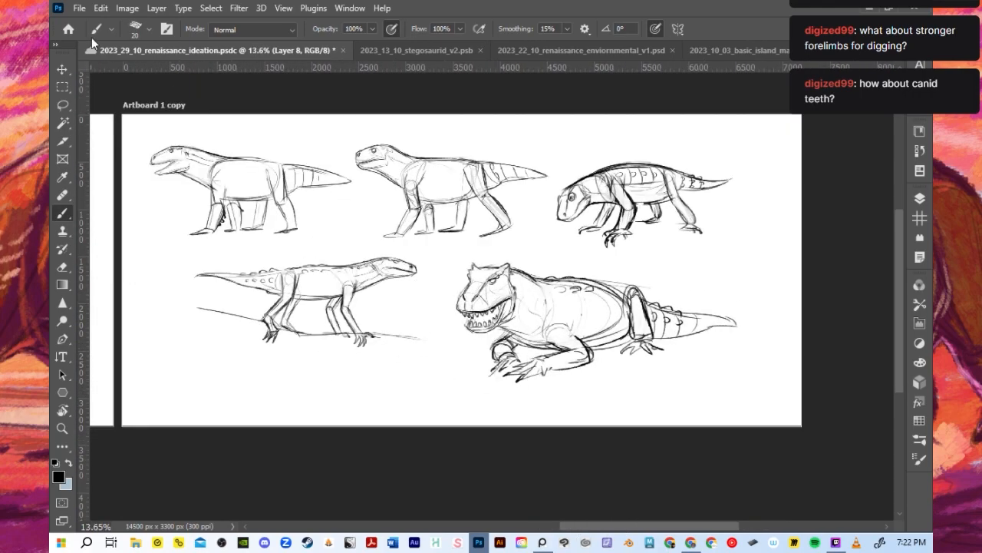
click(65, 70)
drag(458, 263, 473, 267)
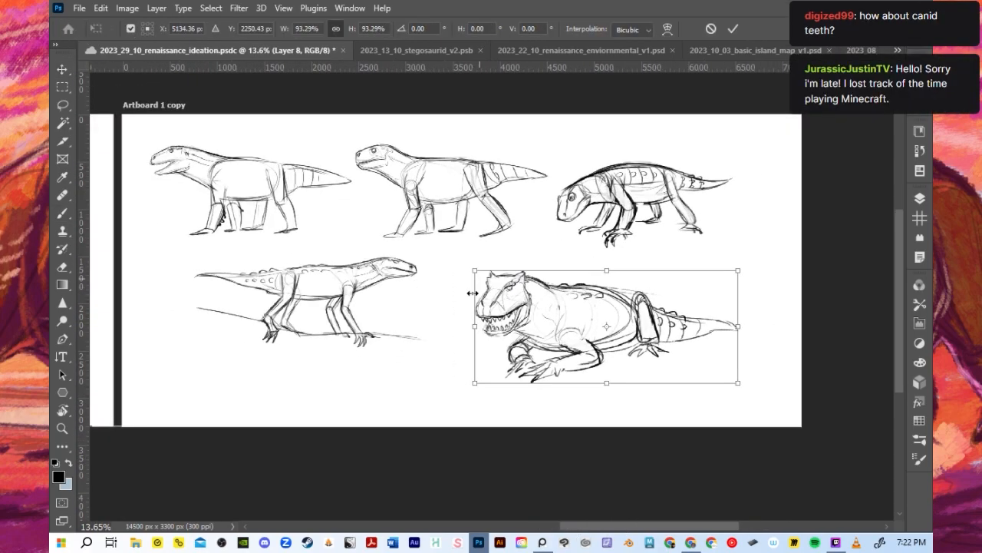
scroll(480, 284, up, 3)
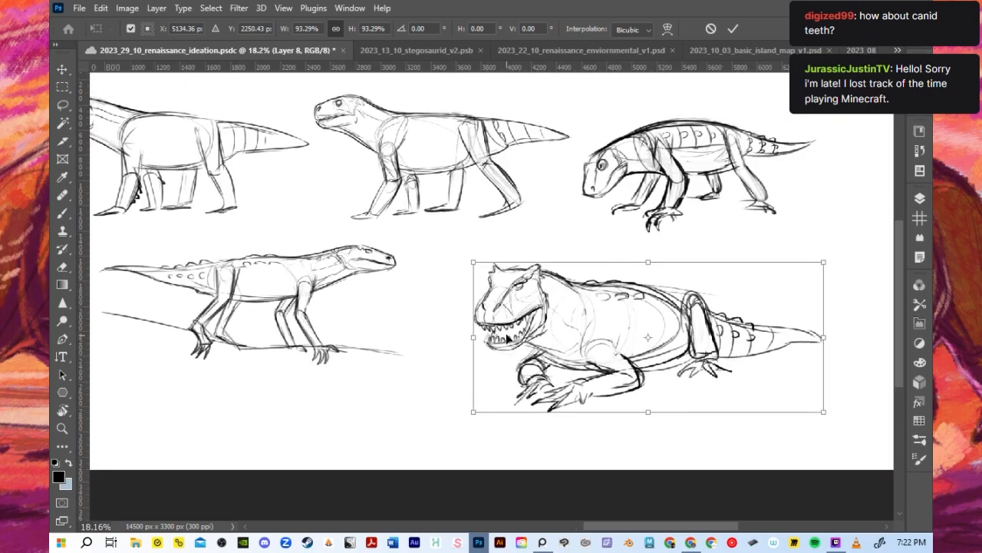
scroll(506, 338, up, 1)
scroll(629, 375, up, 2)
drag(652, 389, 647, 379)
scroll(609, 368, down, 3)
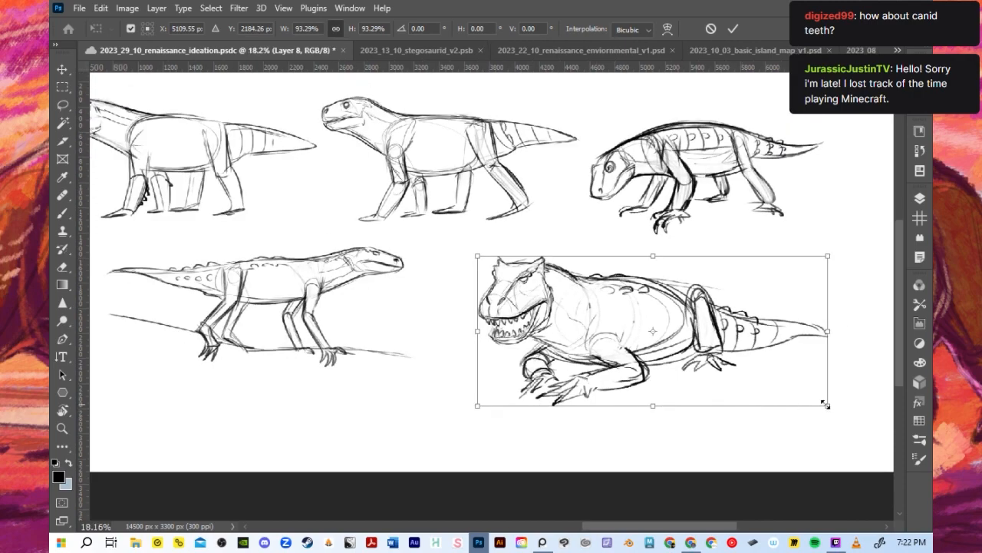
- Reduce the Layer 8 creature further to 85.07% and apply the transformation
drag(827, 404, 797, 391)
scroll(668, 347, up, 2)
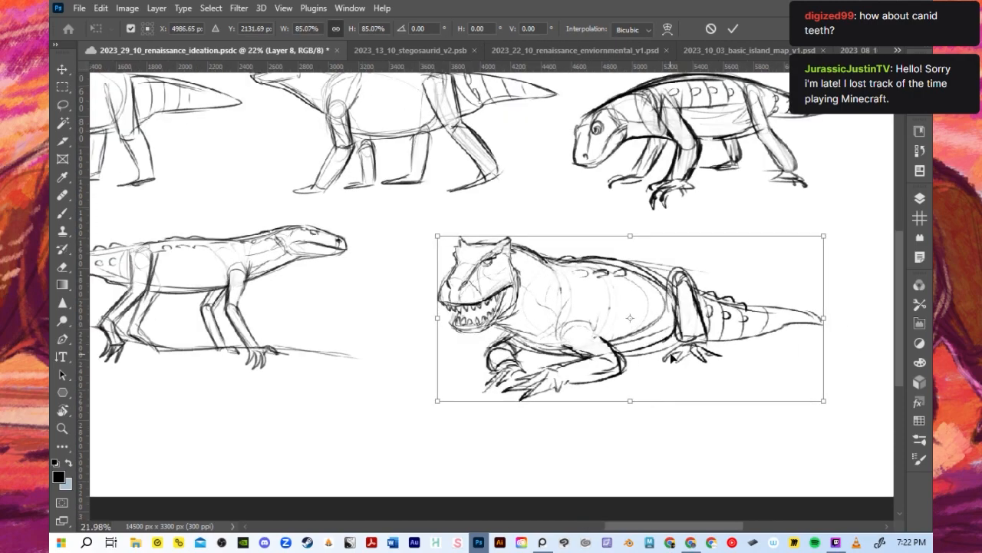
click(733, 29)
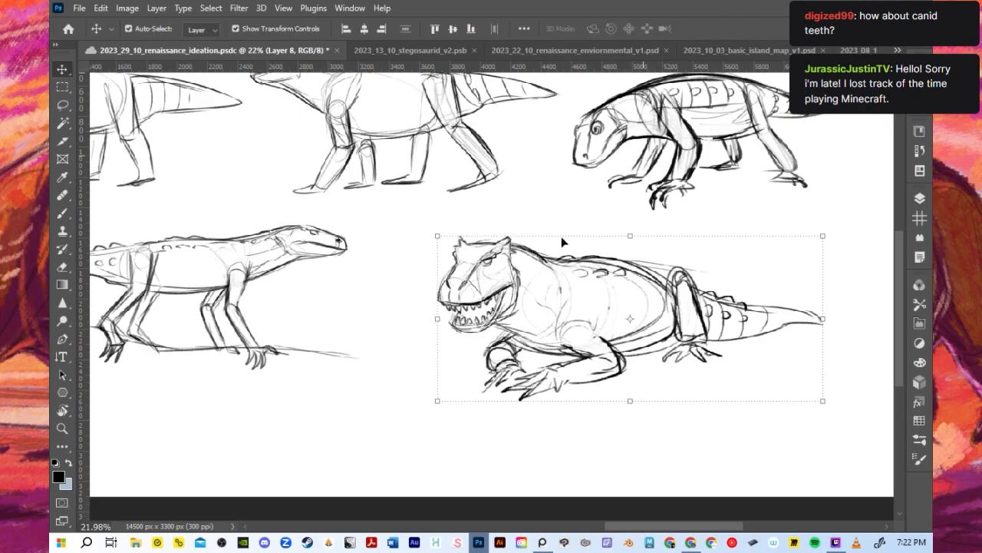
- Save the ideation document with the resized reclining creature in place
key(ctrl+s)
scroll(523, 290, down, 3)
scroll(408, 186, up, 2)
scroll(401, 270, down, 1)
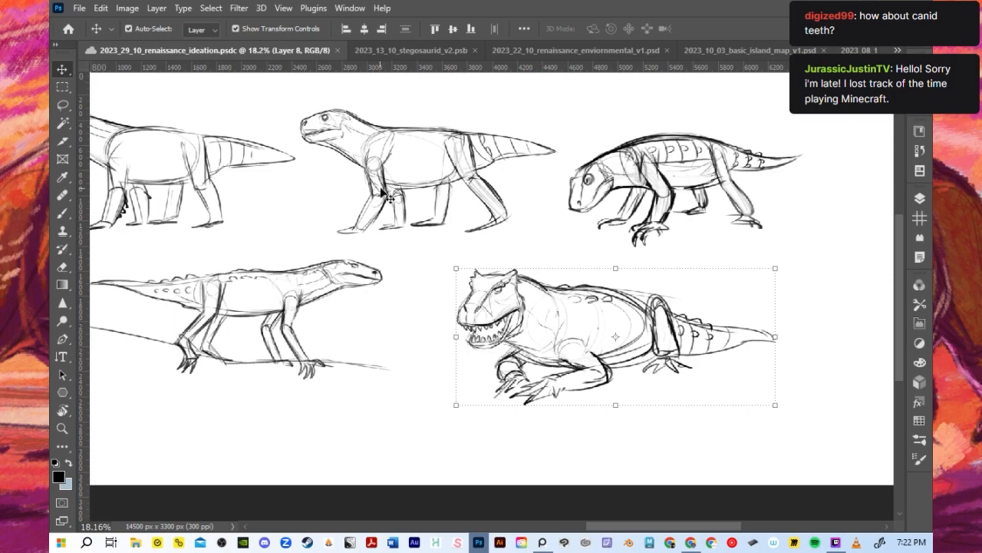
- Draw a small check mark on Layer 7 above the back of the middle quadruped in the upper row
key(b)
click(920, 198)
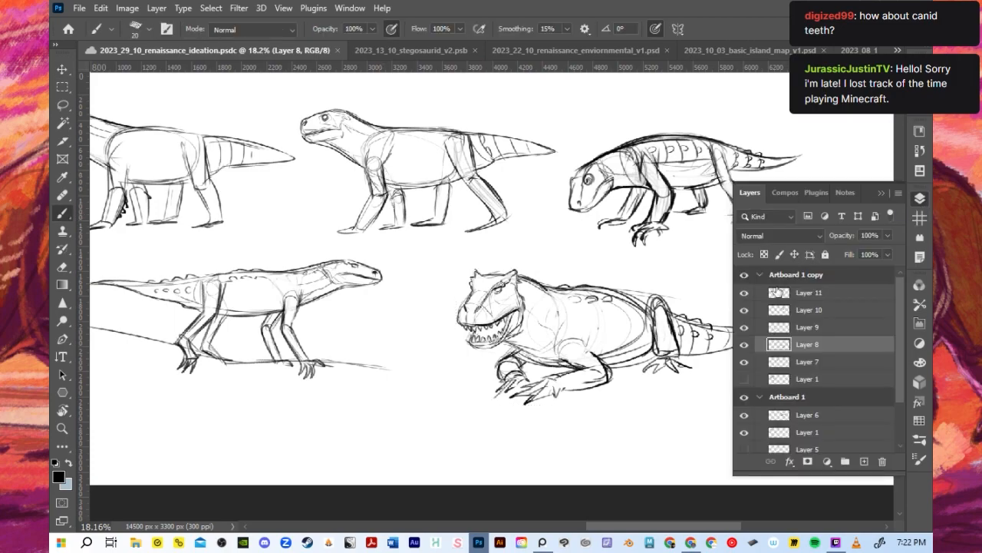
scroll(756, 376, up, 1)
click(744, 361)
click(744, 361)
click(760, 355)
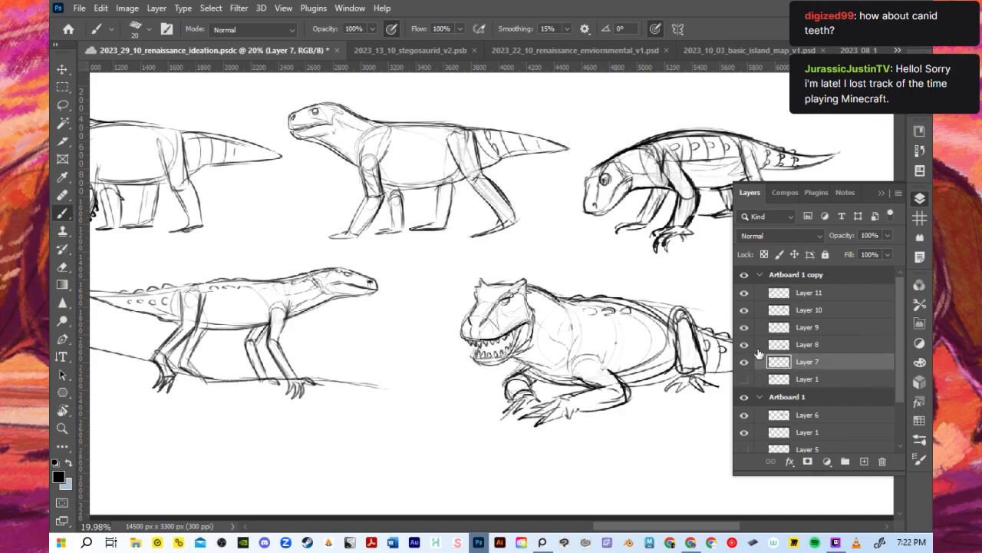
drag(424, 105, 447, 88)
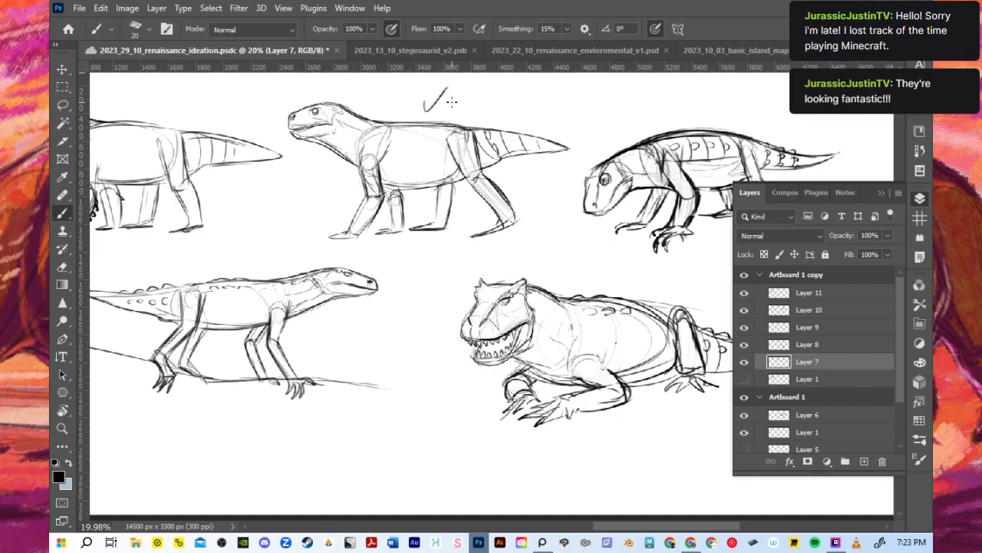
click(882, 194)
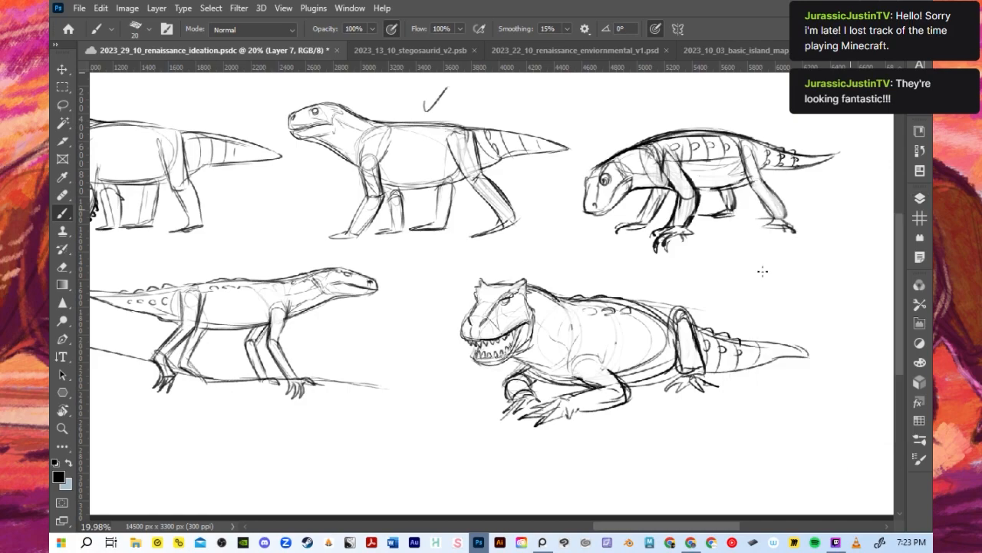
scroll(762, 271, down, 2)
scroll(578, 262, up, 2)
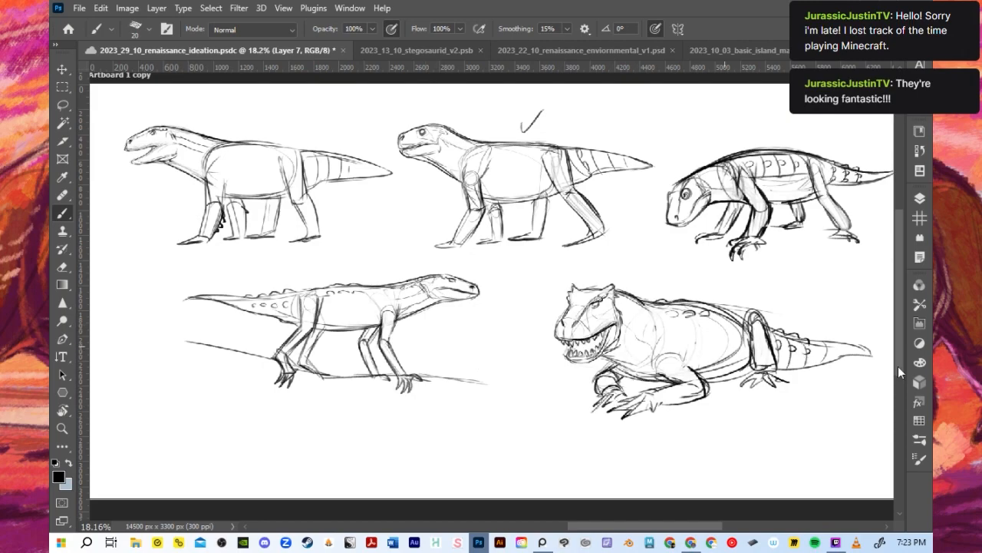
scroll(730, 359, up, 3)
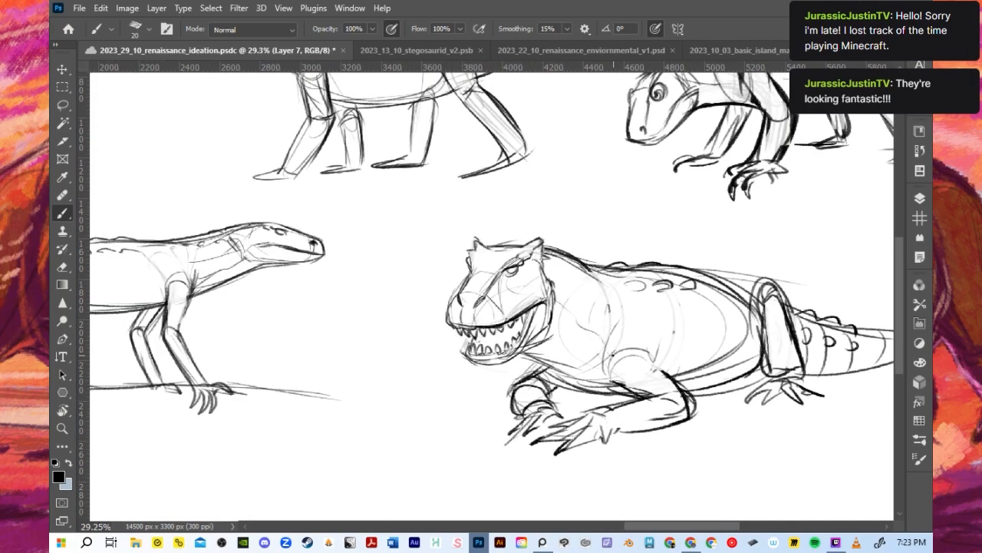
scroll(629, 376, down, 1)
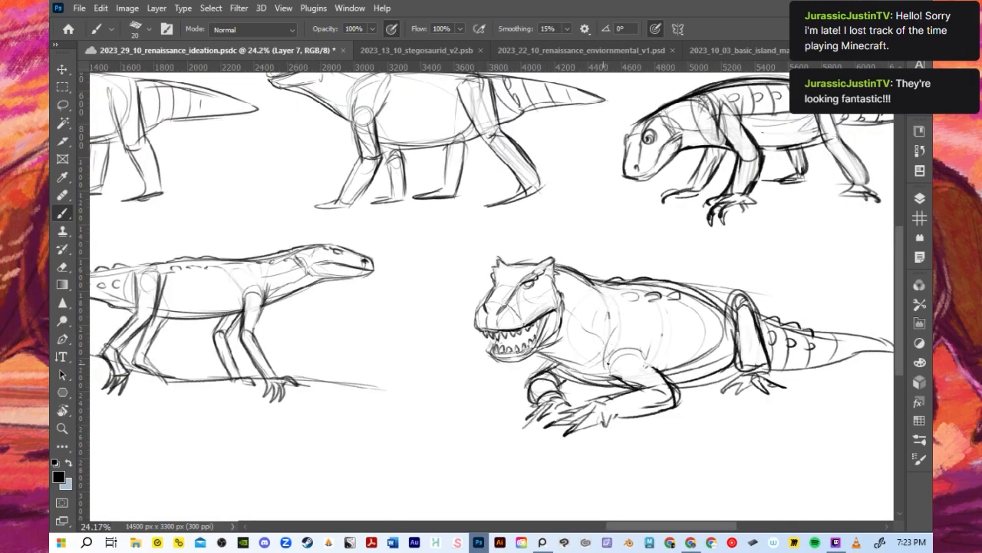
scroll(613, 407, down, 1)
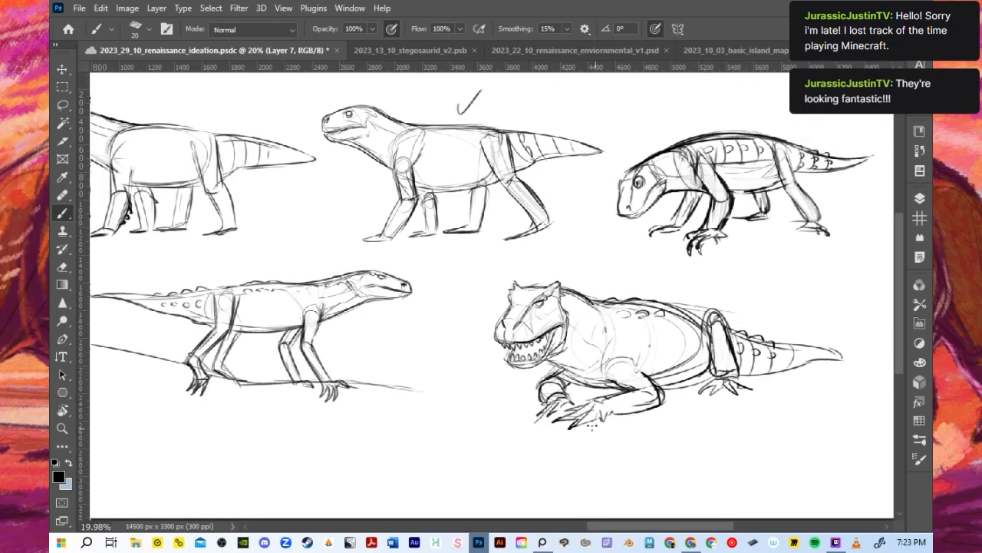
scroll(598, 415, down, 1)
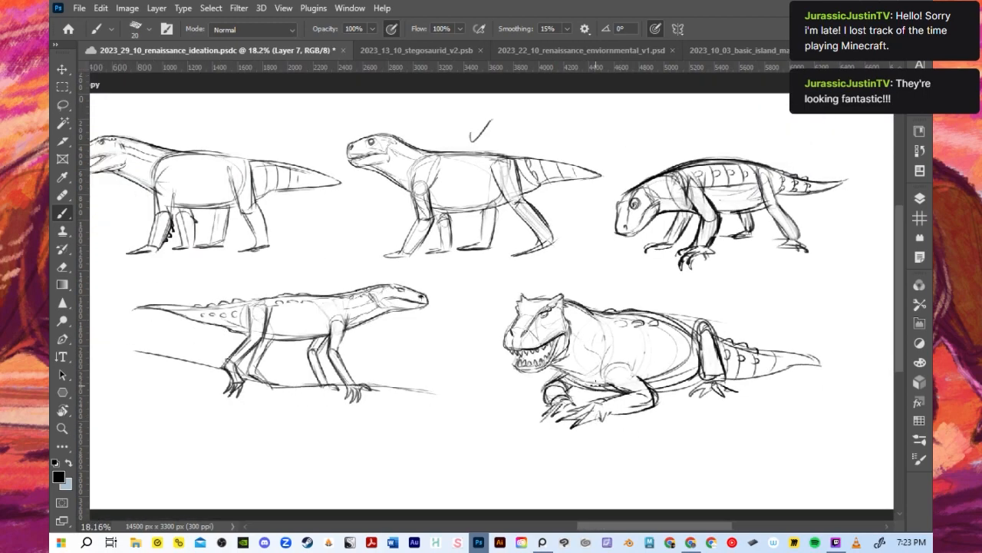
- Collapse the Artboard 1 copy group and show the hidden Layers 5, 4, 3 and 2 in Artboard 1
click(918, 199)
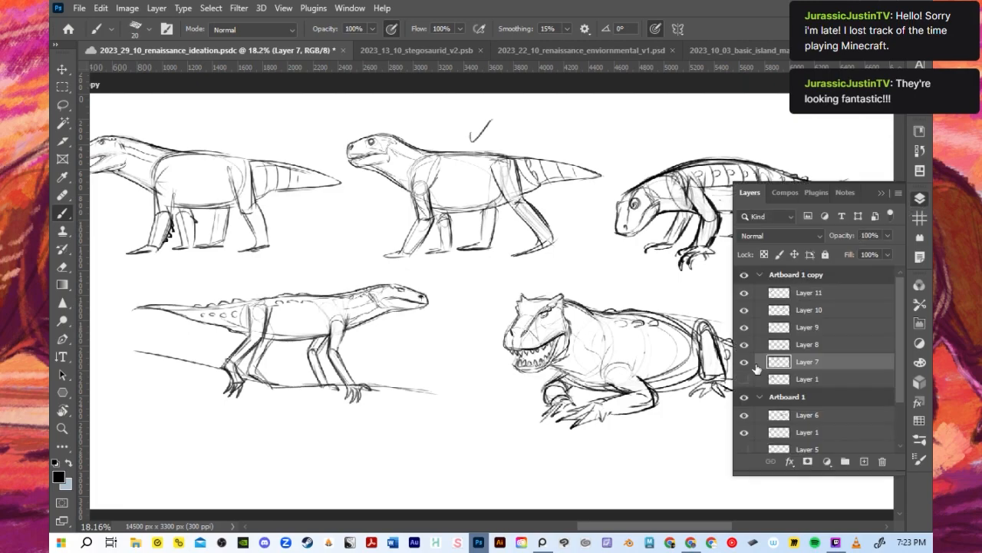
click(759, 275)
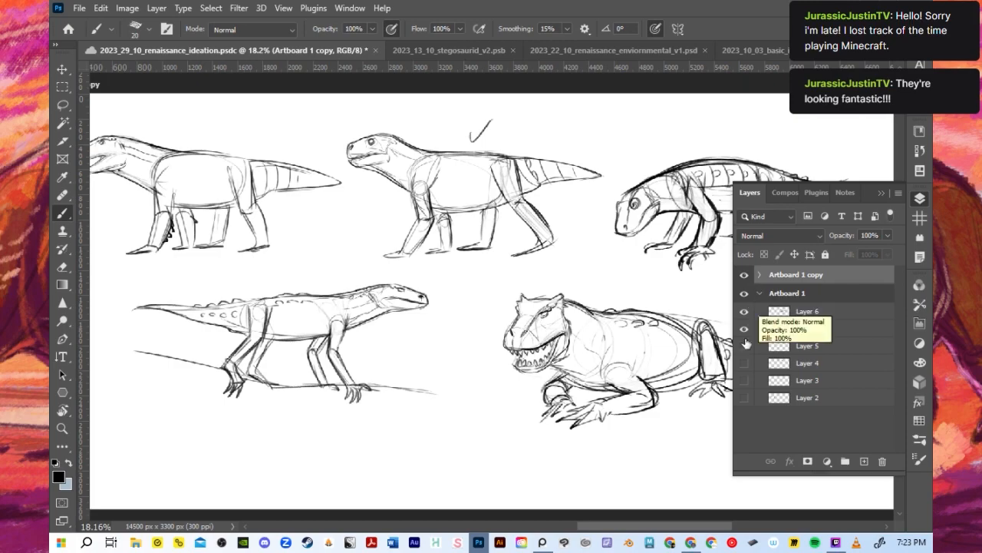
scroll(652, 303, down, 5)
scroll(659, 305, up, 1)
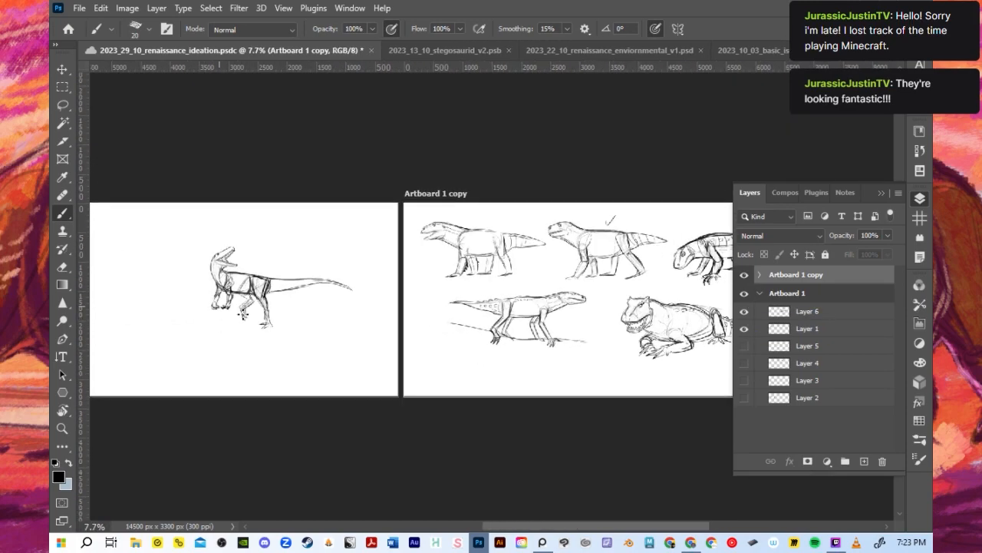
click(744, 346)
drag(744, 363, 744, 398)
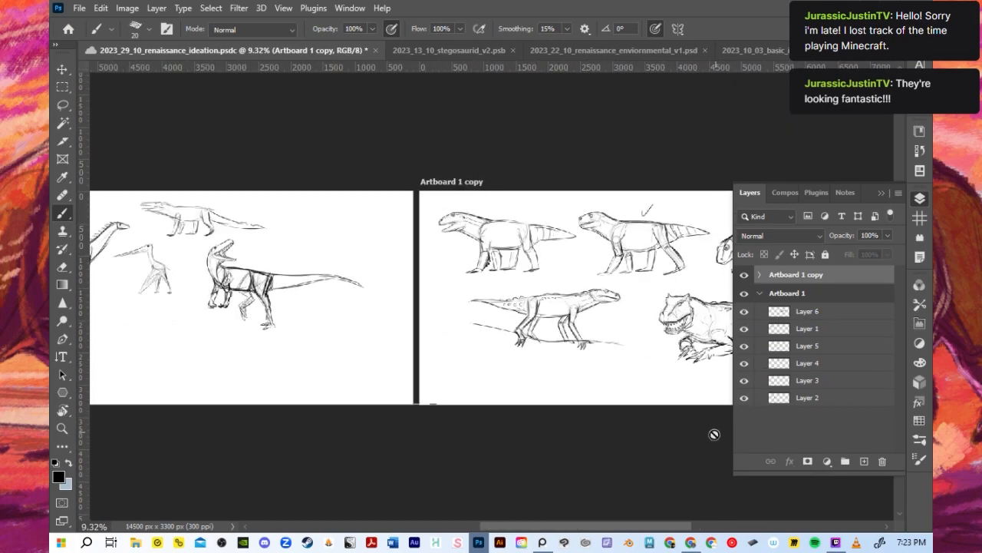
- Select all six layers of Artboard 1 and scale their sketches together to 111.02% to fill the artboard's width
drag(640, 527, 581, 530)
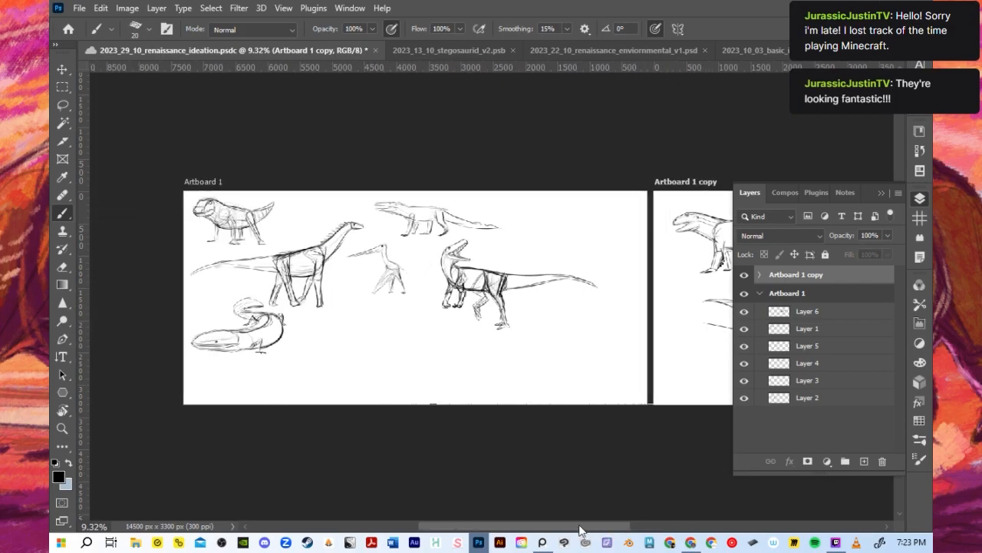
click(794, 398)
ctrl+click(809, 314)
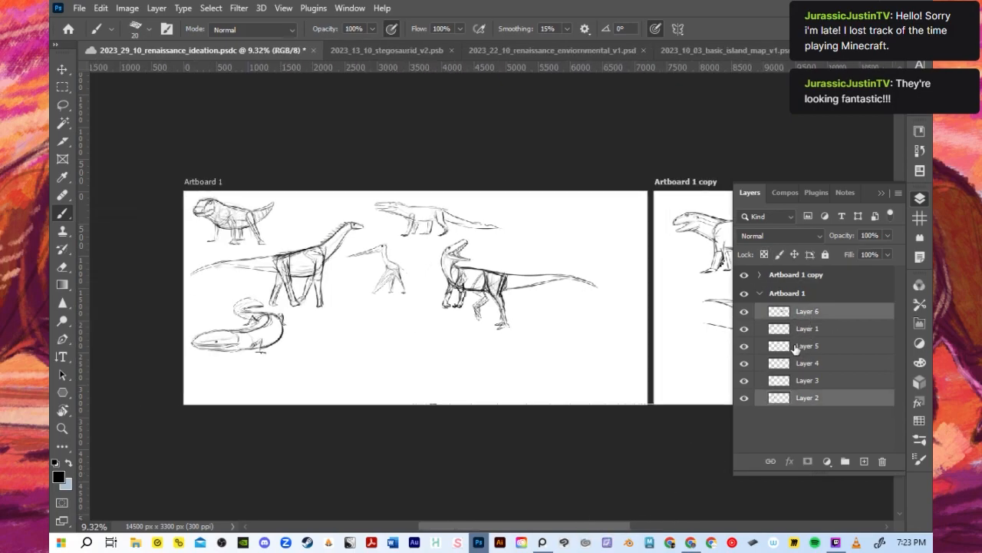
shift+click(797, 381)
click(800, 399)
shift+click(806, 316)
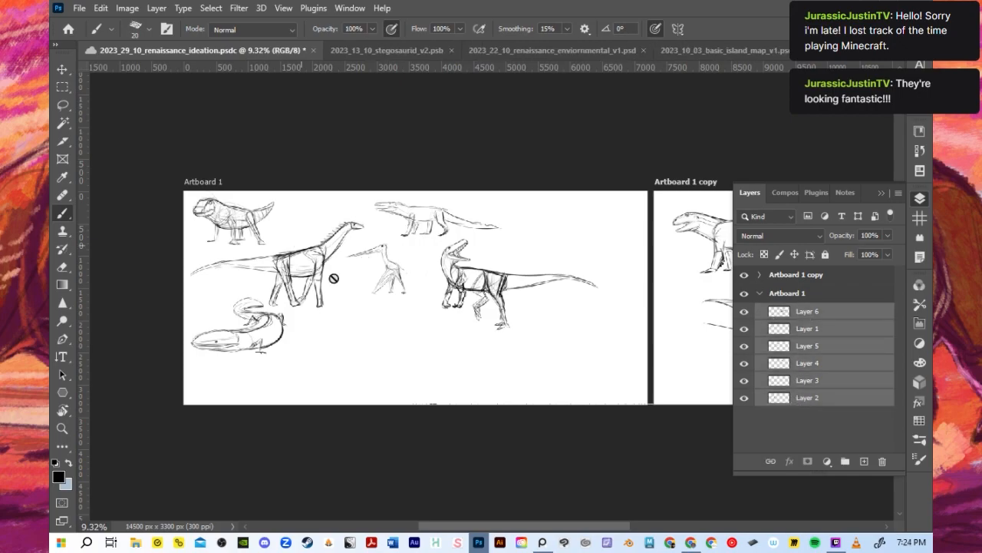
click(62, 70)
drag(599, 353, 625, 392)
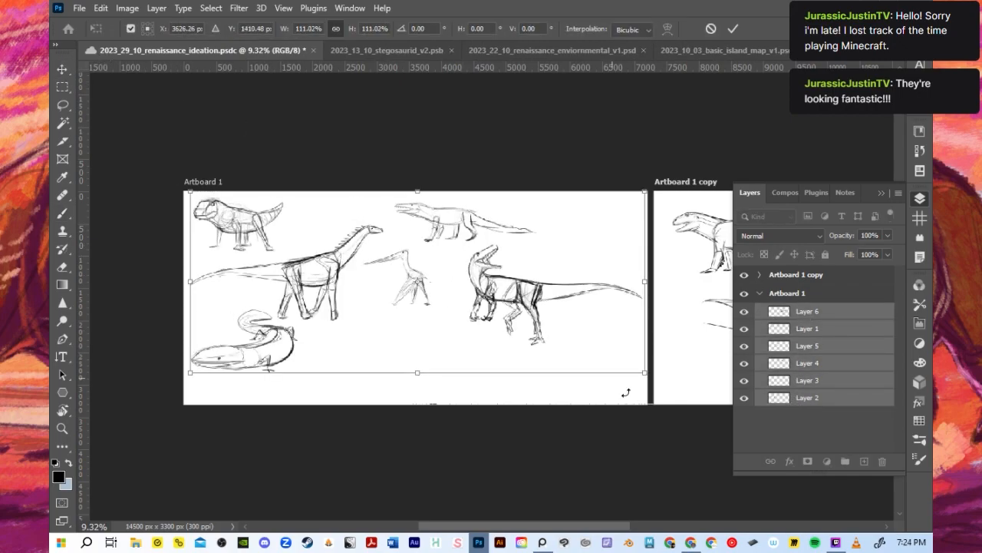
click(760, 296)
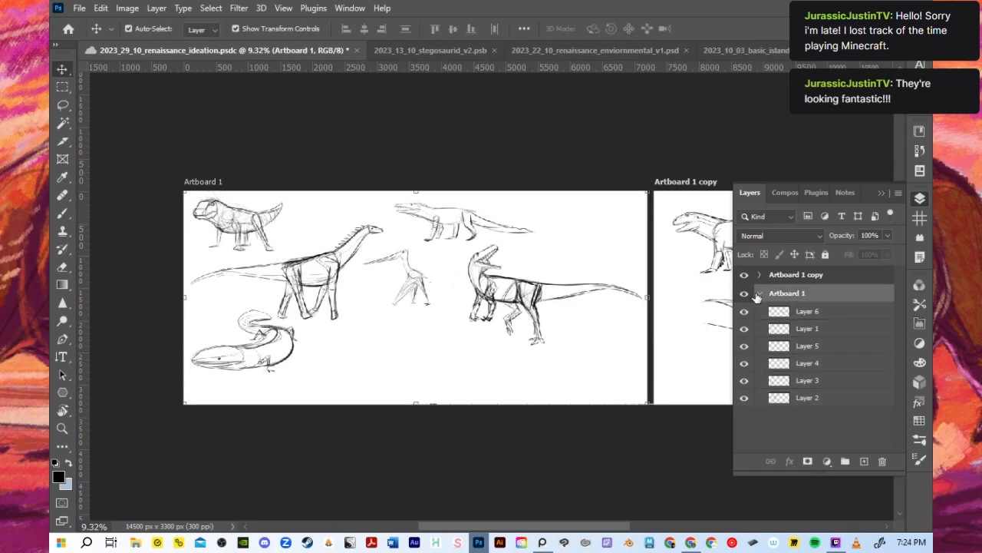
- Collapse the Artboard 1 group and duplicate Artboard 1 copy with all its sketches as a third artboard
click(758, 294)
drag(568, 528, 704, 527)
click(816, 276)
drag(831, 275, 864, 461)
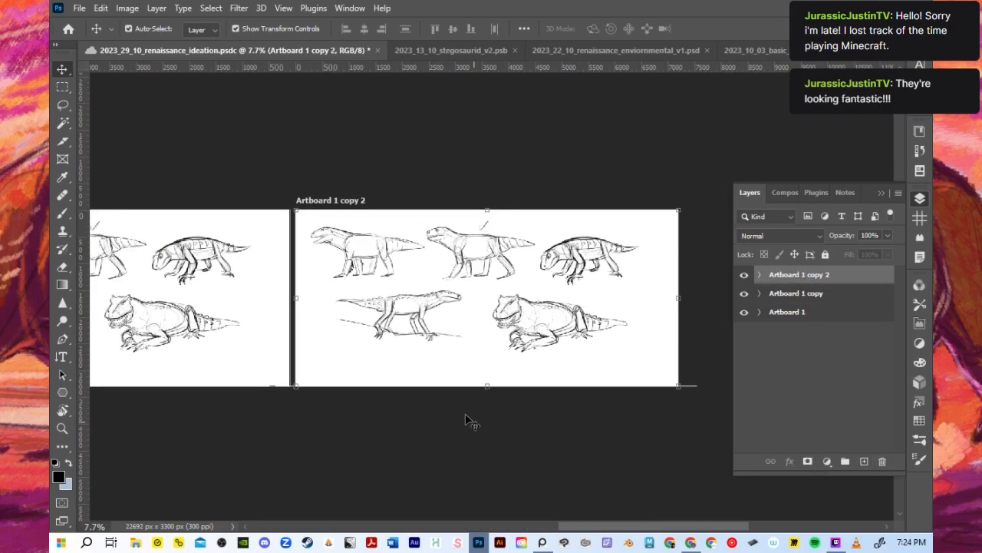
- Delete all the layers inside Artboard 1 copy 2 while keeping the blank artboard itself
scroll(465, 414, down, 4)
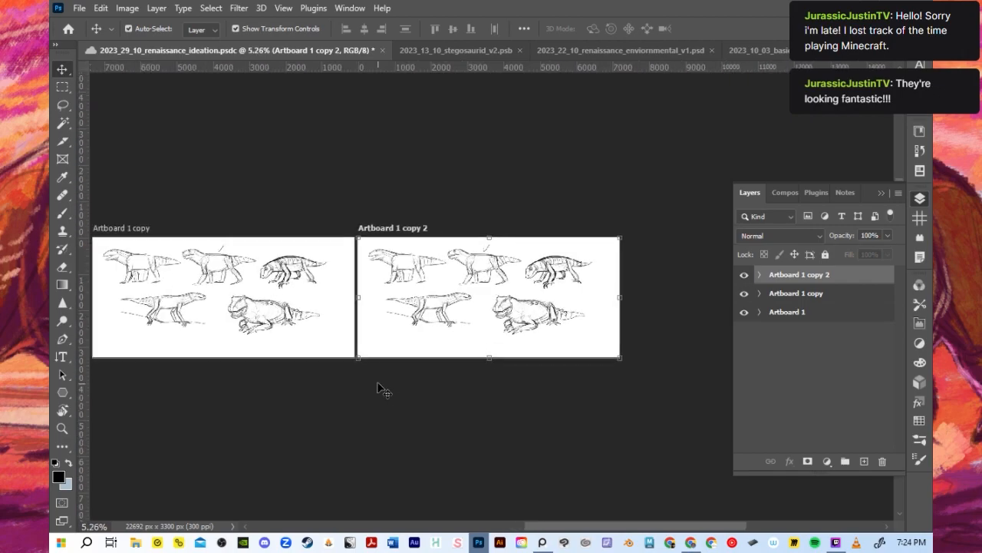
scroll(383, 389, up, 1)
click(759, 275)
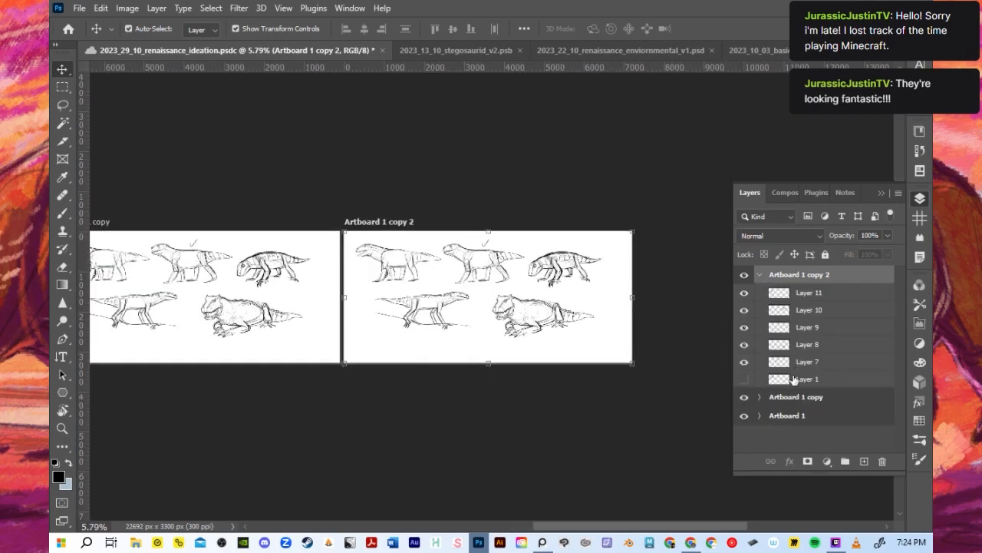
shift+click(797, 377)
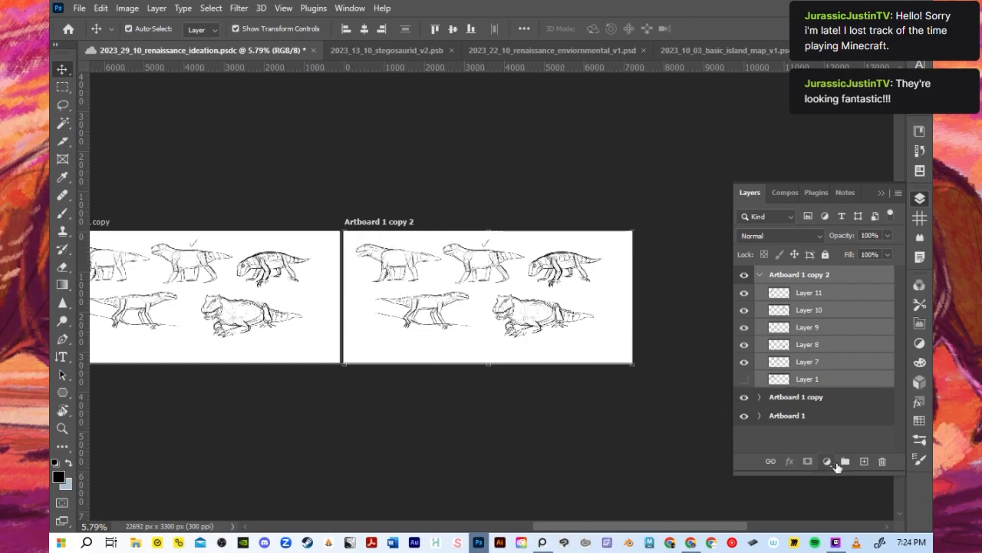
click(882, 461)
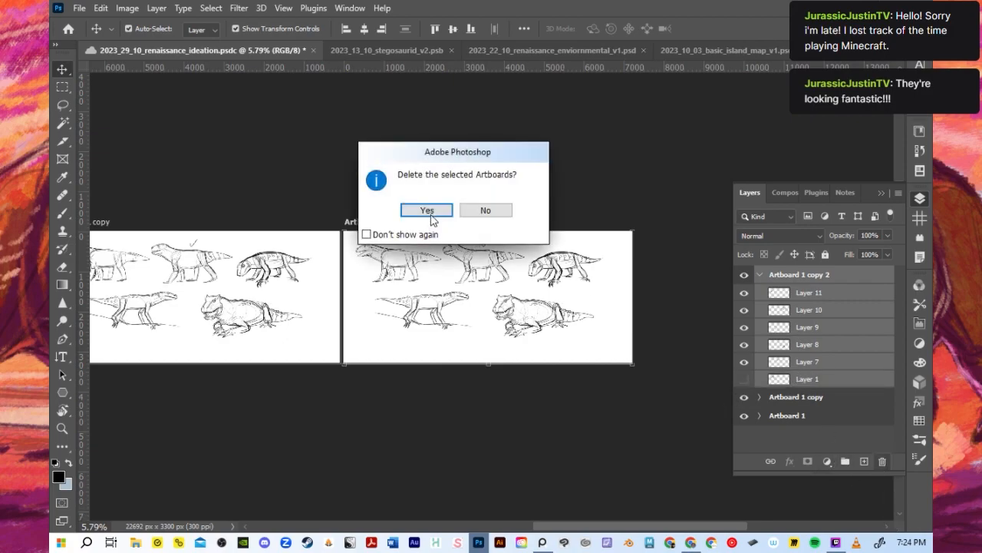
click(428, 212)
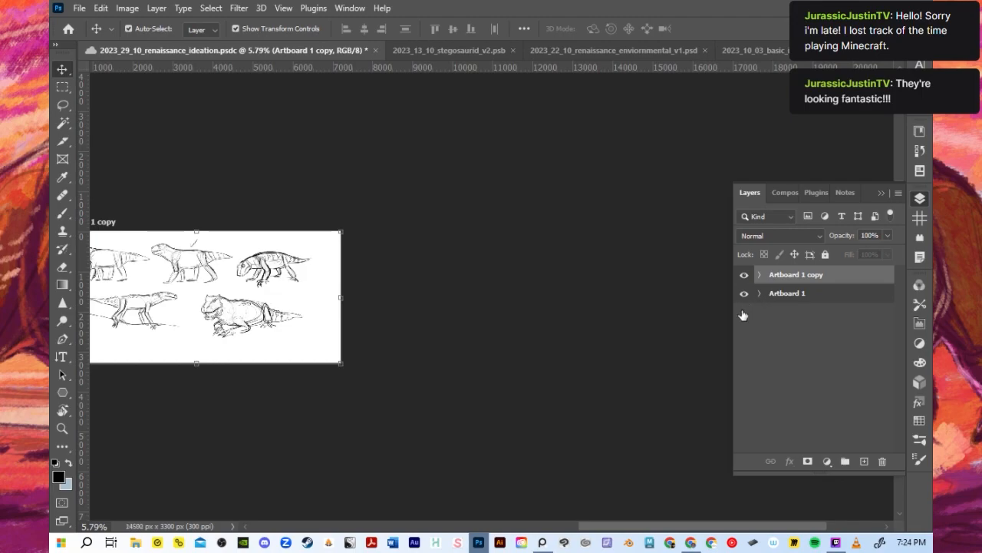
key(ctrl+z)
click(882, 460)
click(429, 209)
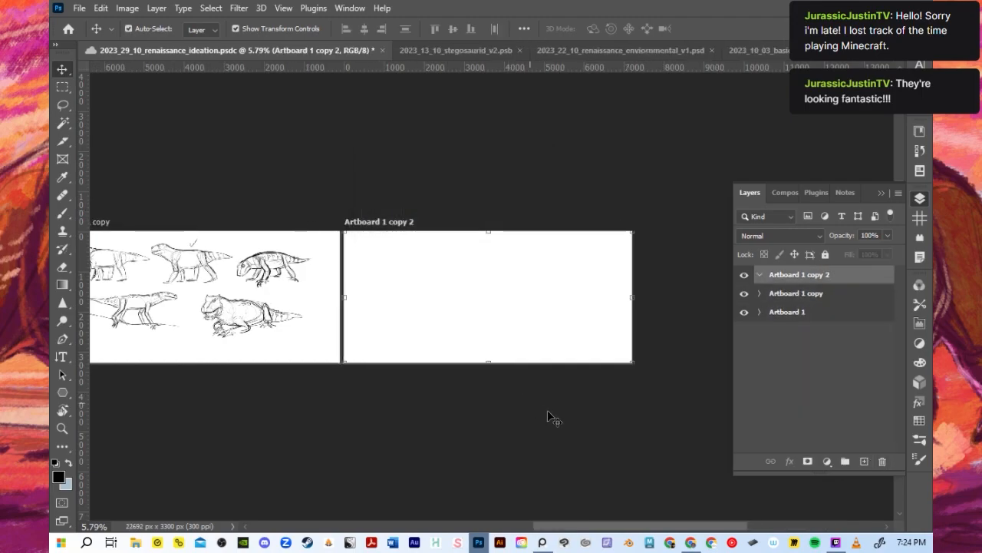
- Copy the open-mouthed two-legged dinosaur on Layer 6 of Artboard 1
click(793, 311)
click(759, 313)
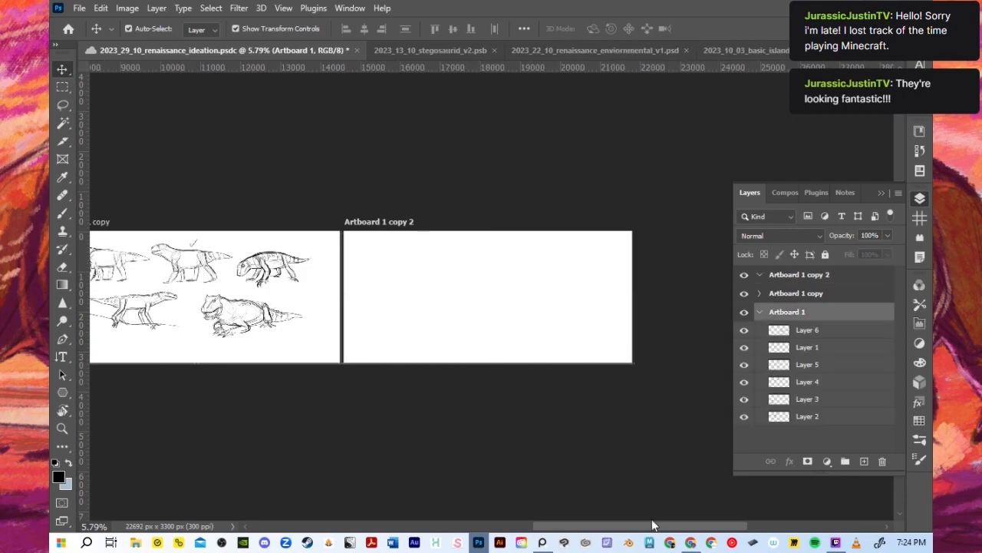
drag(653, 526, 536, 526)
click(792, 336)
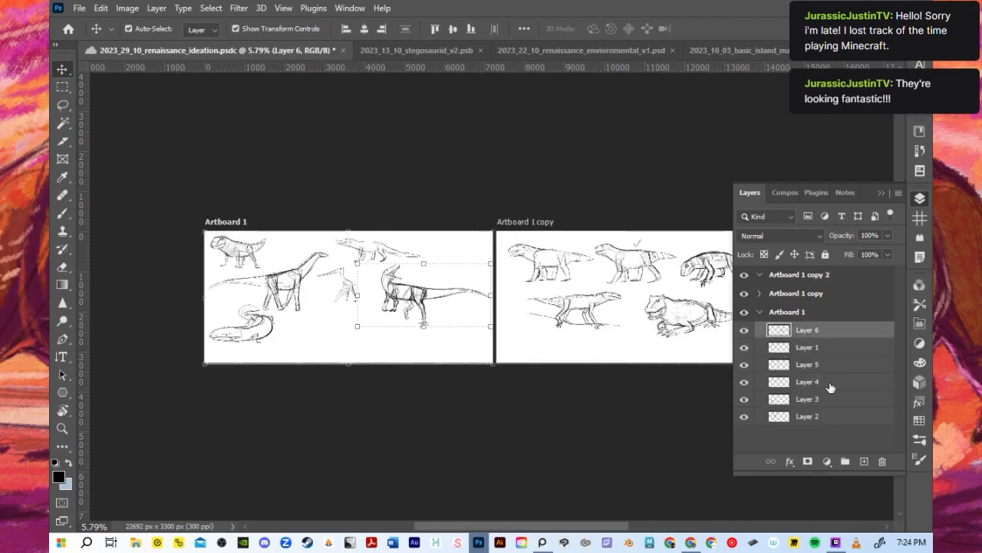
click(111, 9)
click(132, 99)
- Create a new layer in Artboard 1 copy 2 and paste the copied dinosaur sketch into that artboard
click(759, 311)
click(776, 278)
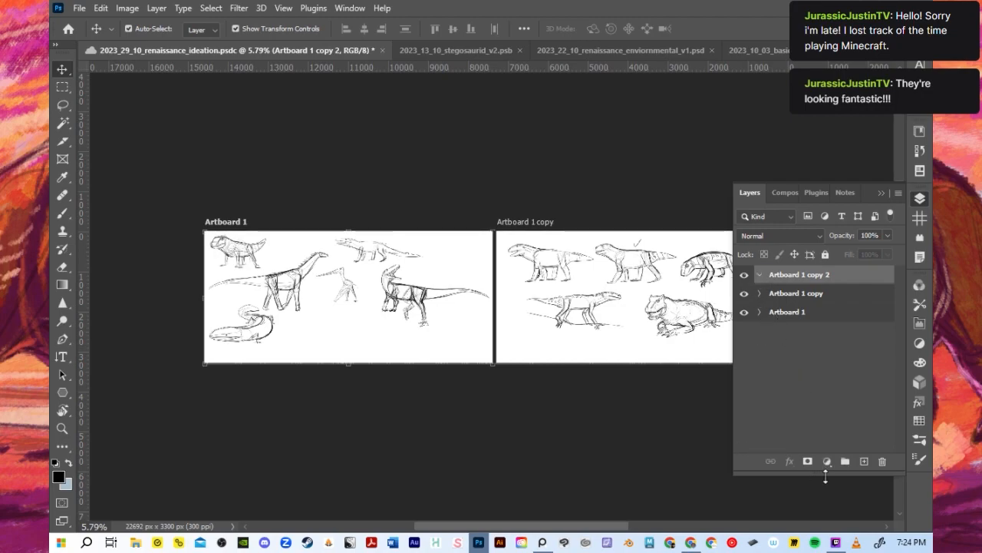
click(864, 460)
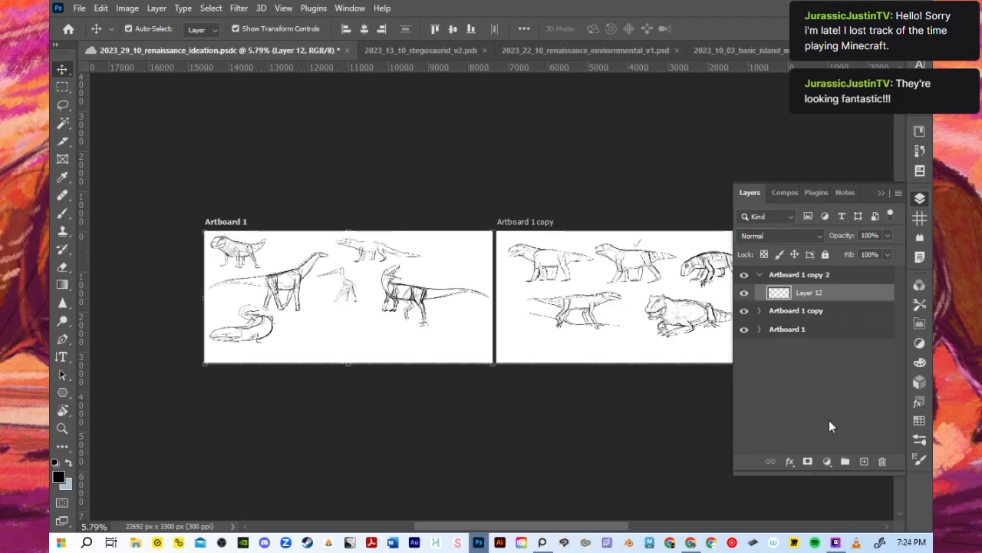
key(ctrl+v)
- Move the pasted dinosaur sketch fully inside Artboard 1 copy 2, centring it at about X 2686 px, Y 1614 px
drag(585, 528, 657, 530)
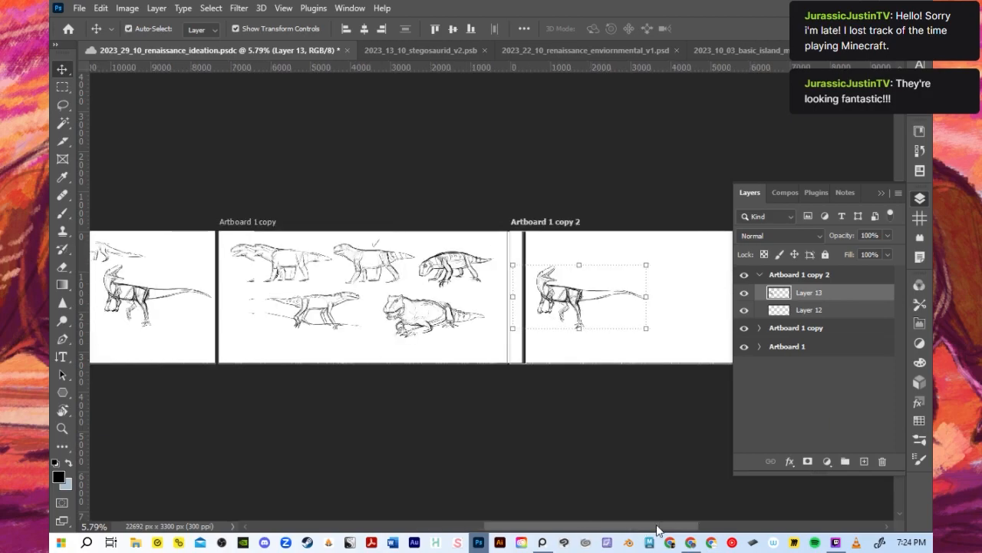
scroll(496, 351, up, 5)
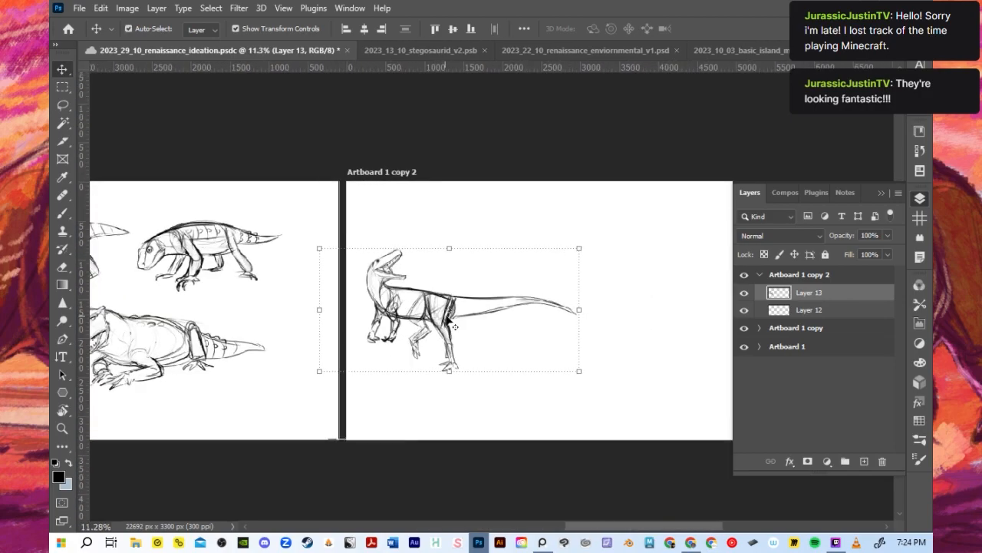
key(ctrl+t)
scroll(530, 353, up, 1)
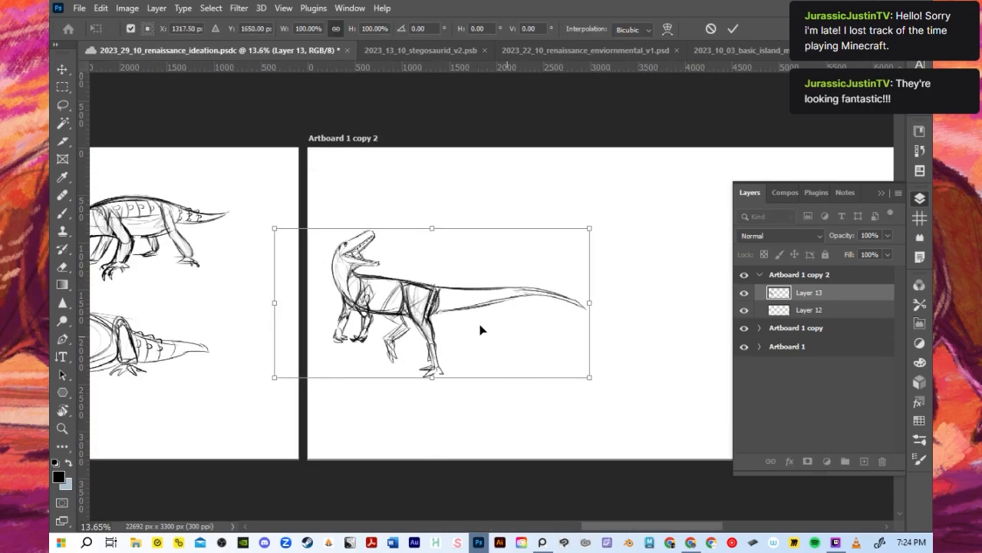
scroll(445, 311, up, 1)
drag(445, 311, 599, 307)
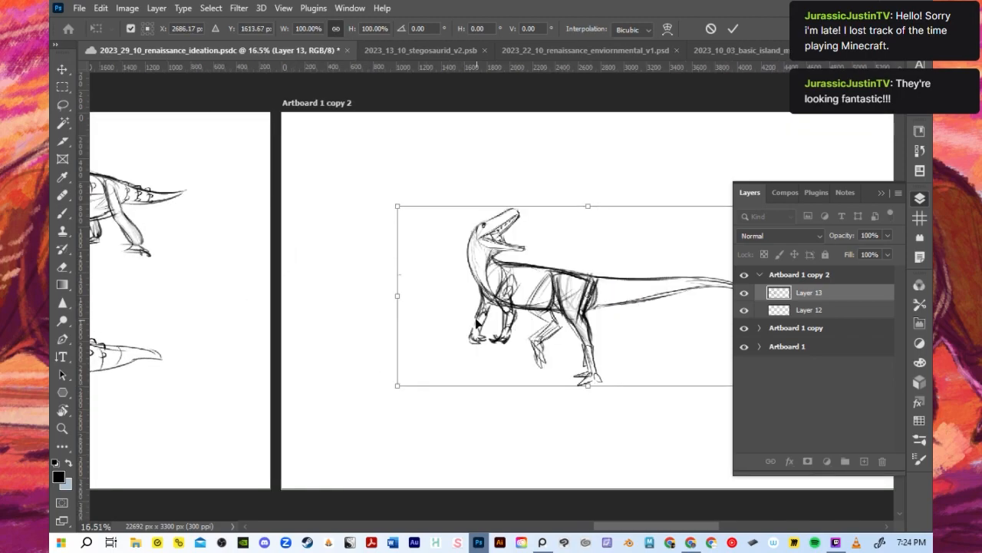
scroll(459, 323, down, 1)
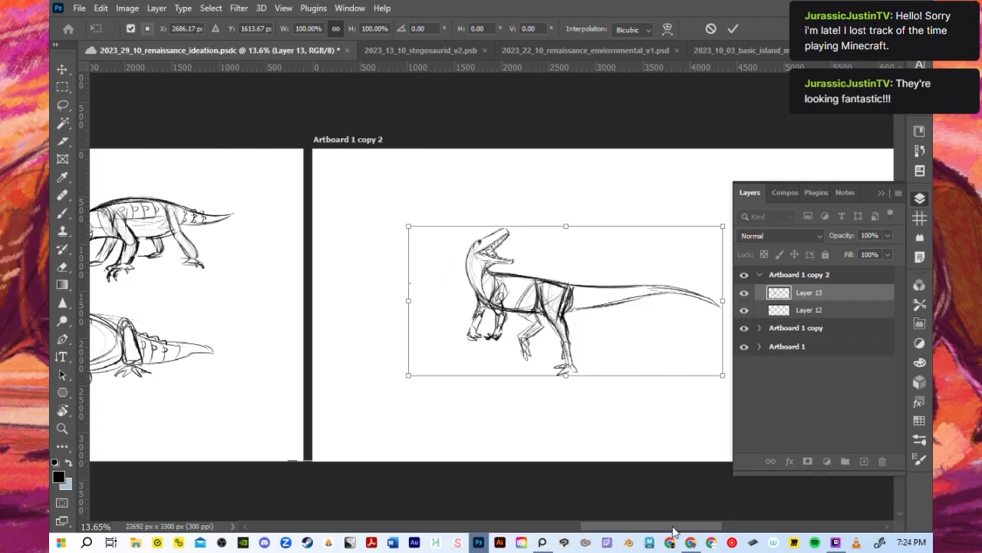
scroll(685, 508, right, 3)
scroll(269, 315, up, 3)
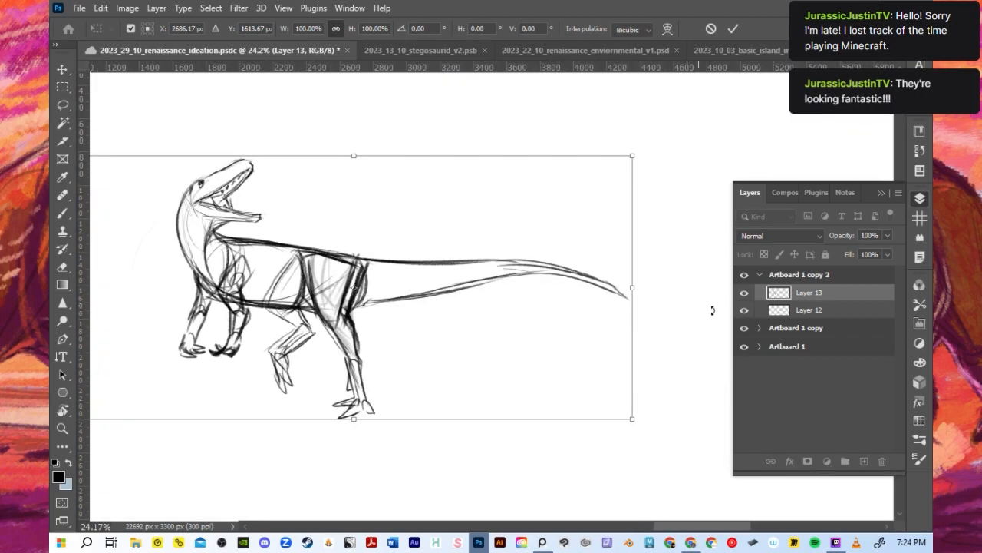
- Delete the empty Layer 12 from Artboard 1 copy 2 and keep the dinosaur sketch's layer selected
click(780, 315)
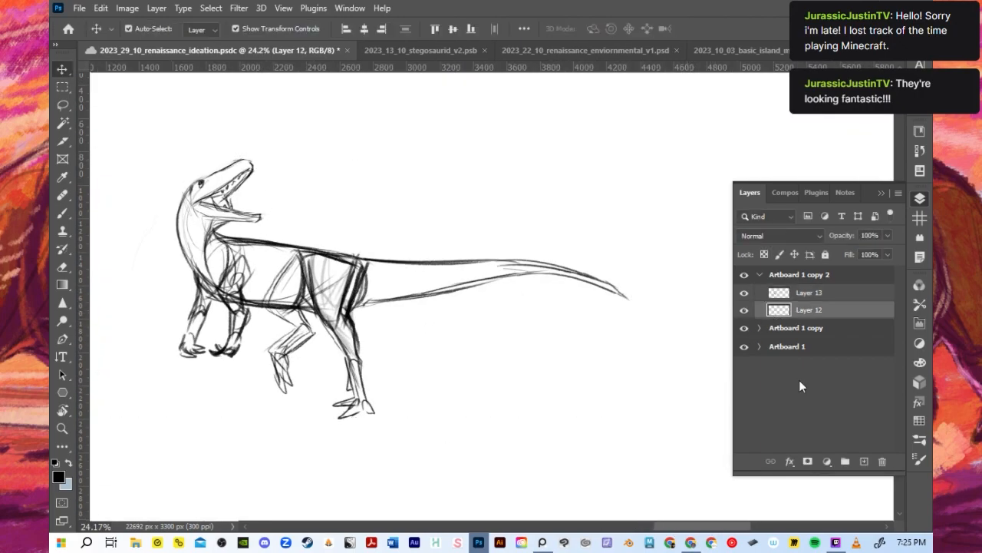
click(882, 462)
click(417, 212)
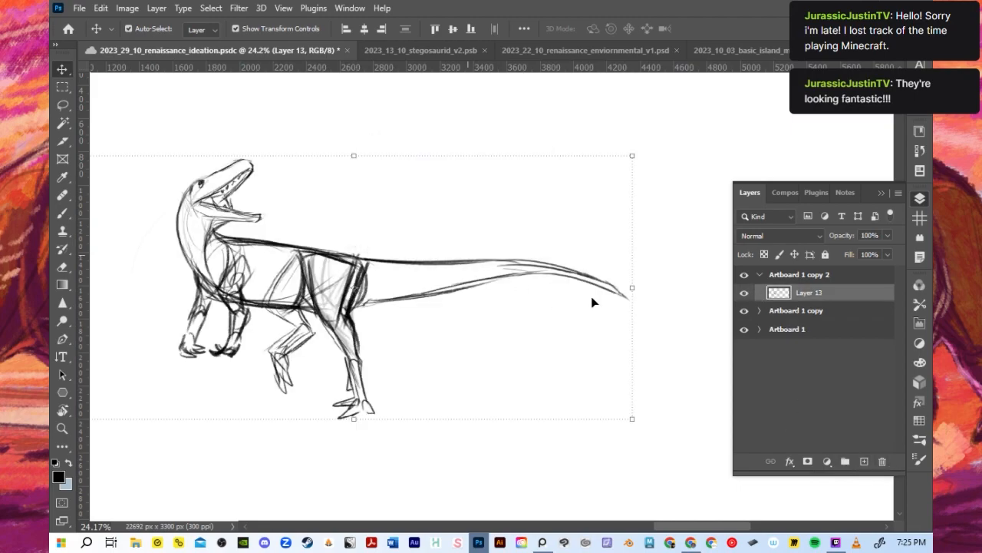
scroll(592, 301, down, 1)
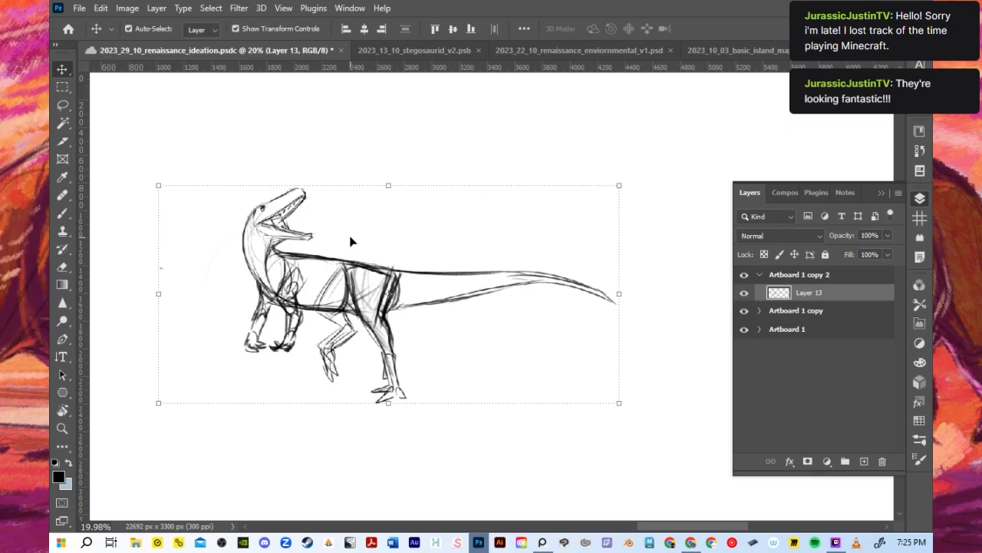
- Move the dinosaur sketch to the artboard's upper-left area, at about X 1808 px, Y 1075 px, and save the document
key(b)
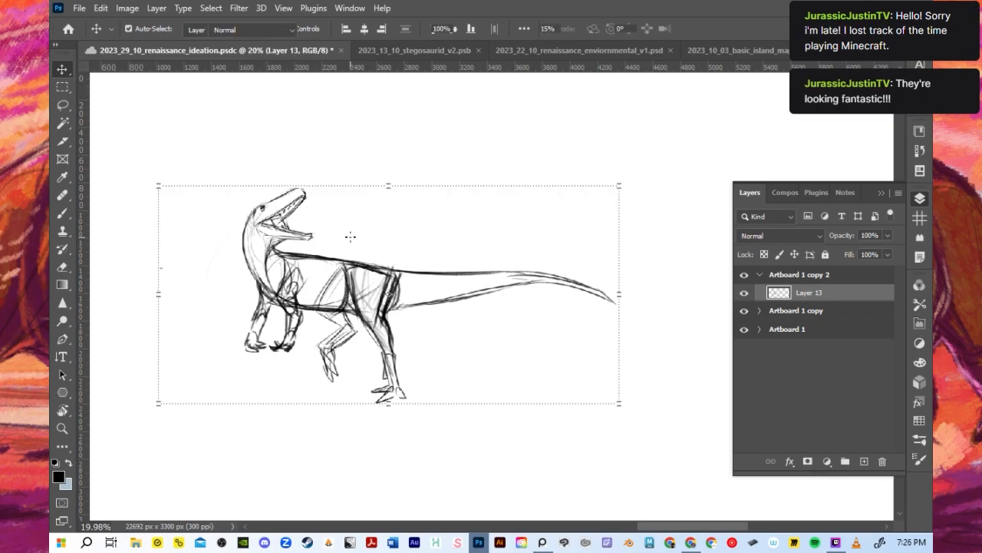
scroll(350, 236, down, 5)
scroll(153, 208, up, 6)
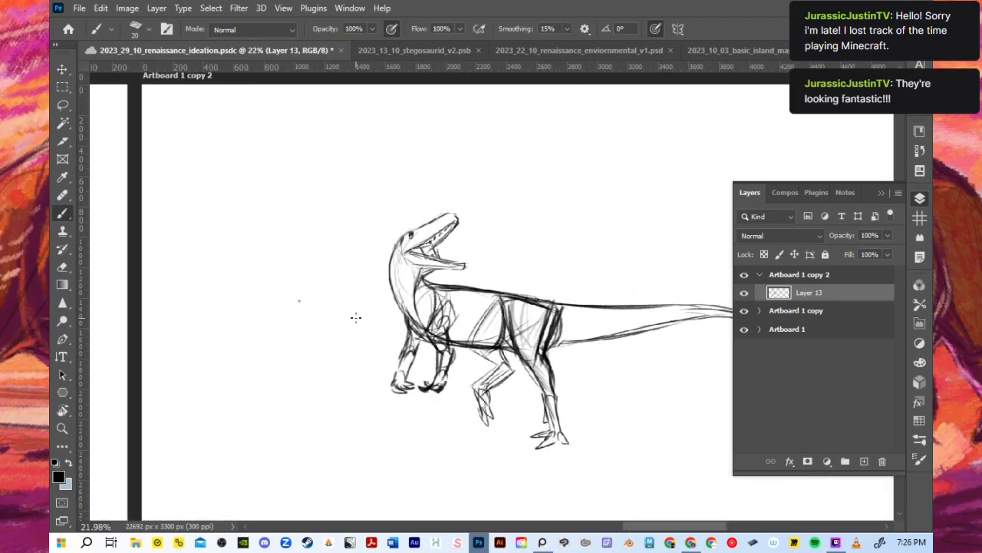
key(v)
scroll(353, 263, down, 2)
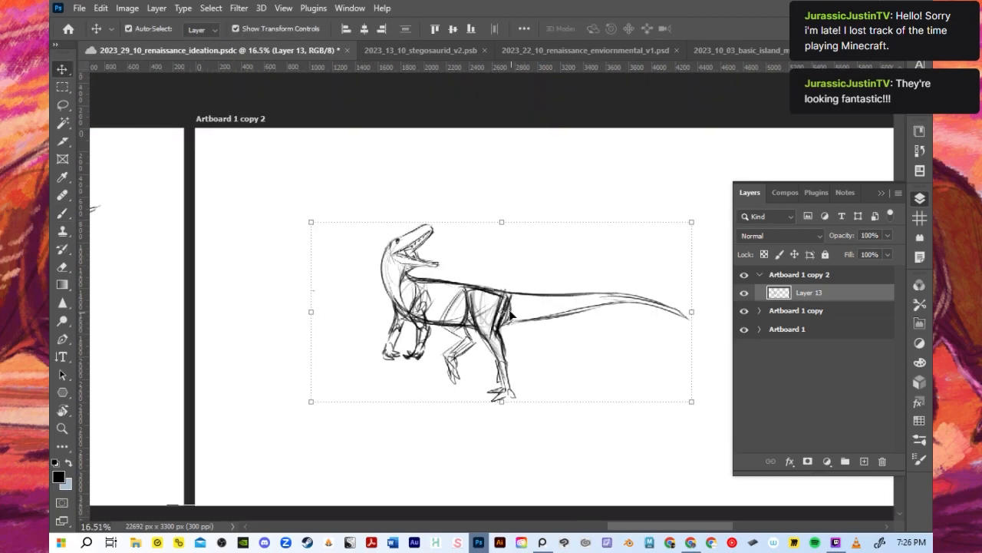
key(ctrl+t)
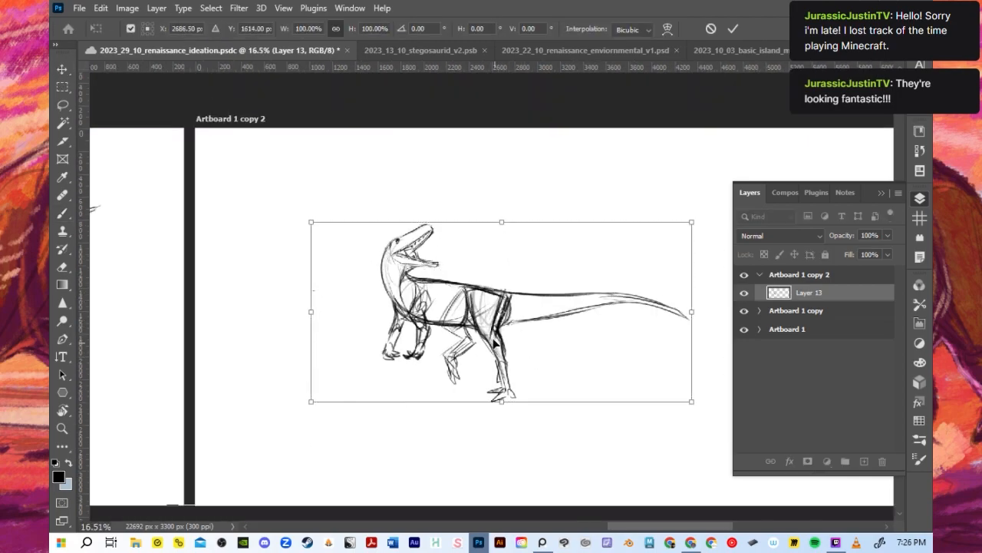
mouse_move(485, 326)
mouse_down()
mouse_move(376, 252)
mouse_move(385, 265)
mouse_up()
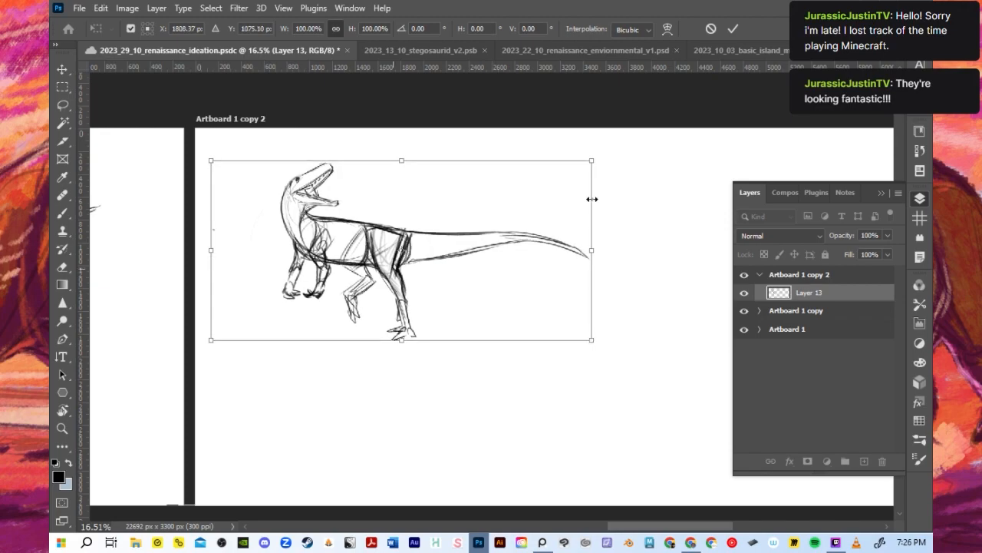
click(734, 29)
scroll(491, 287, down, 1)
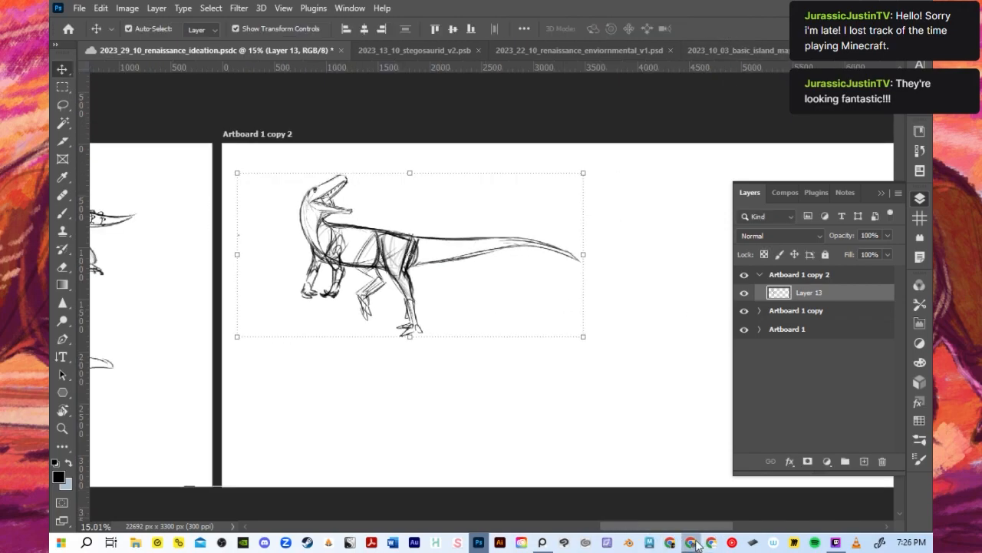
click(692, 542)
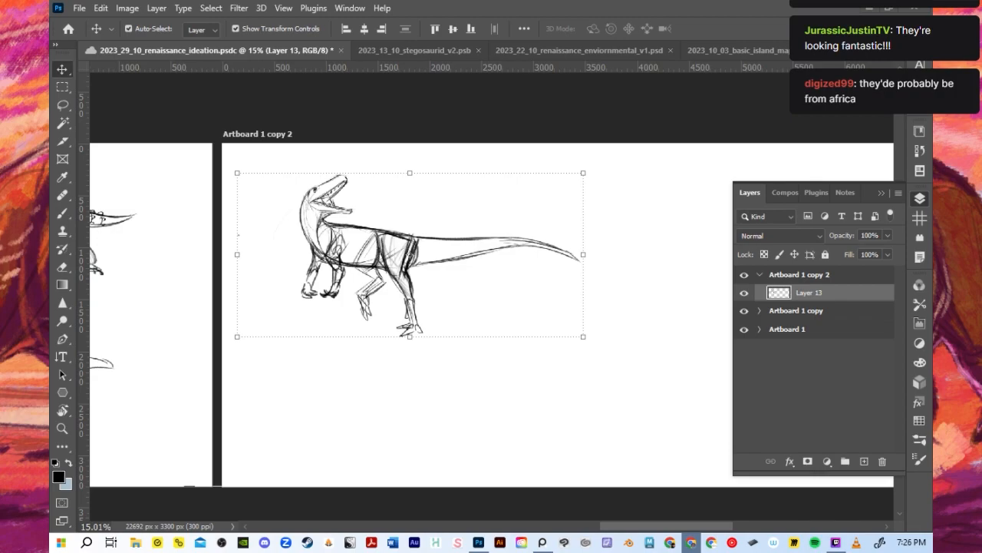
key(ctrl+s)
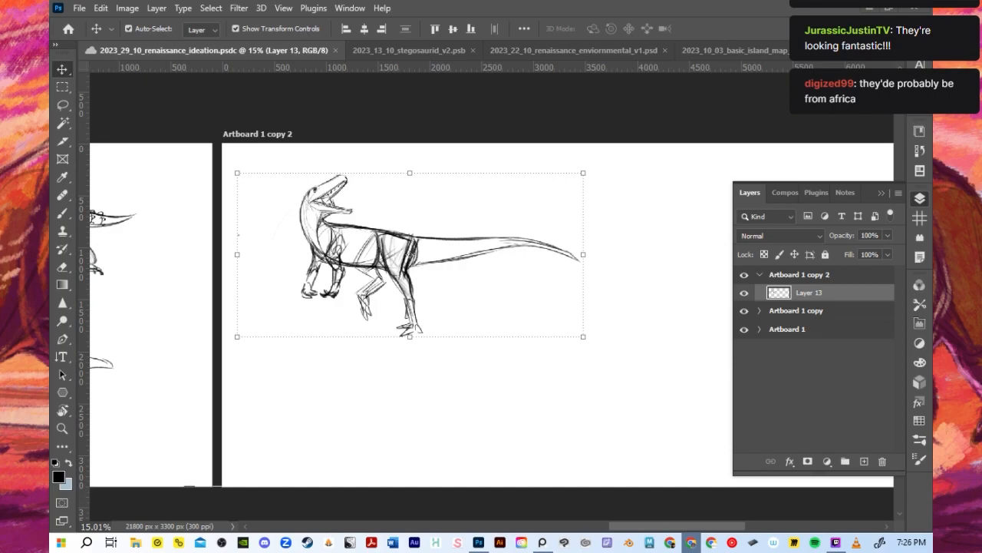
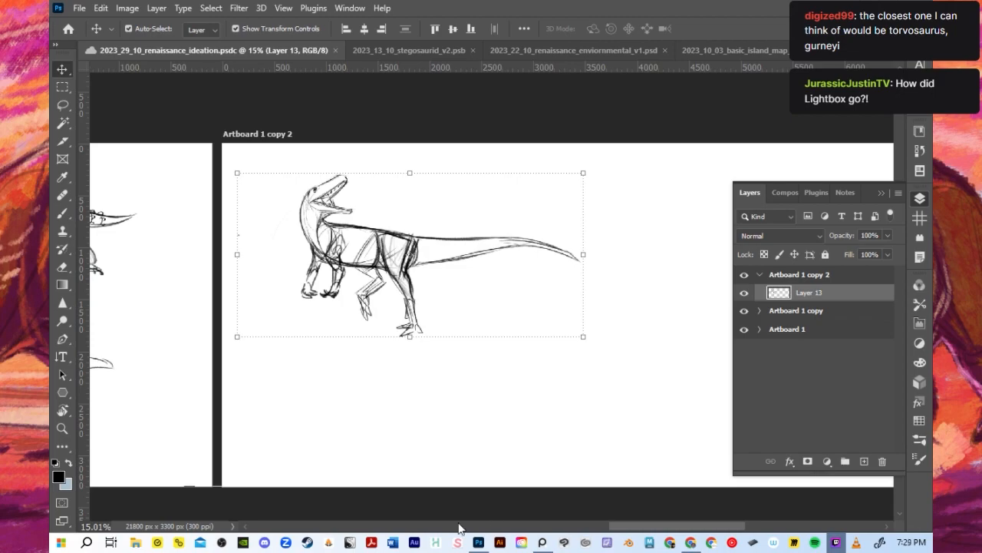
- Create a new empty layer above the dinosaur sketch's Layer 13 in Artboard 1 copy 2
scroll(436, 384, down, 1)
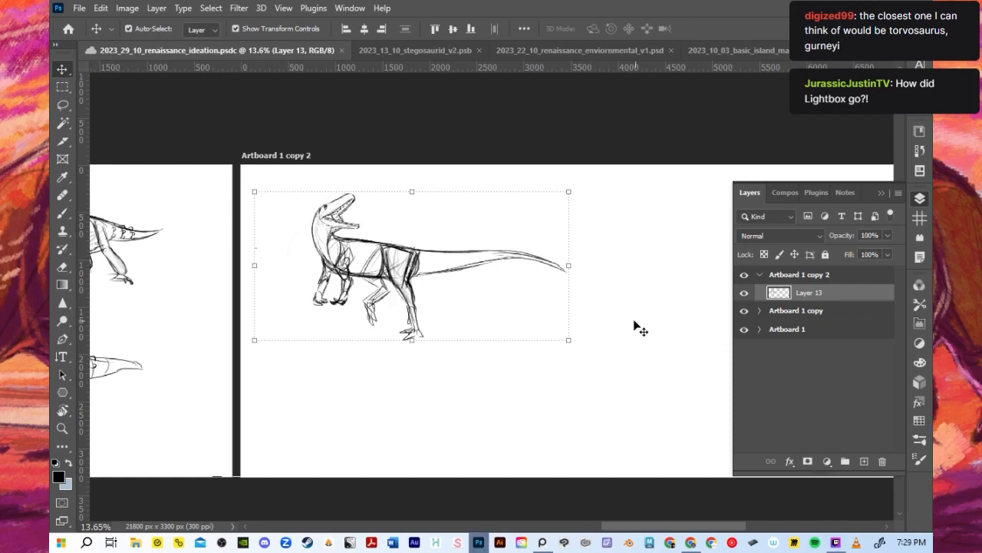
key(b)
scroll(620, 321, up, 1)
scroll(606, 360, down, 3)
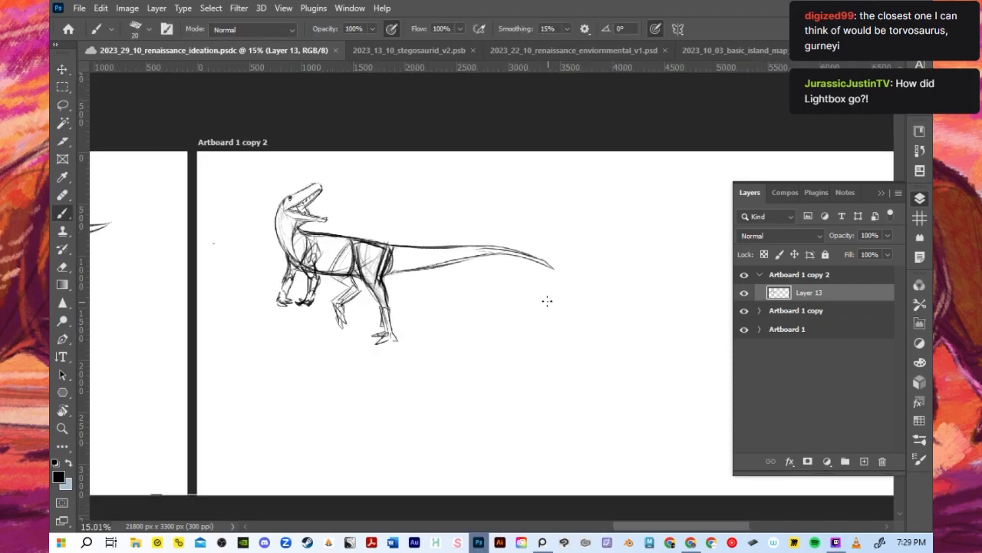
scroll(731, 238, up, 1)
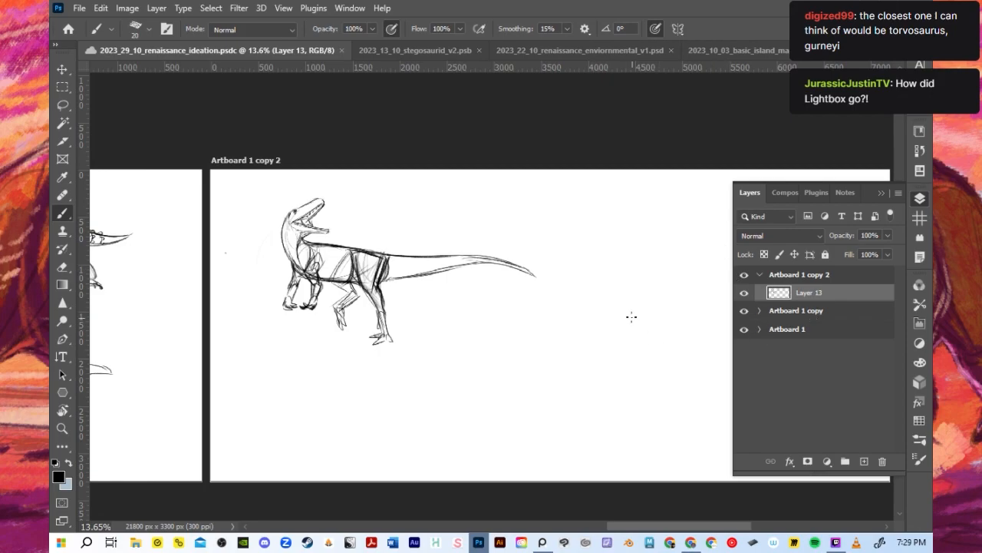
scroll(631, 316, up, 1)
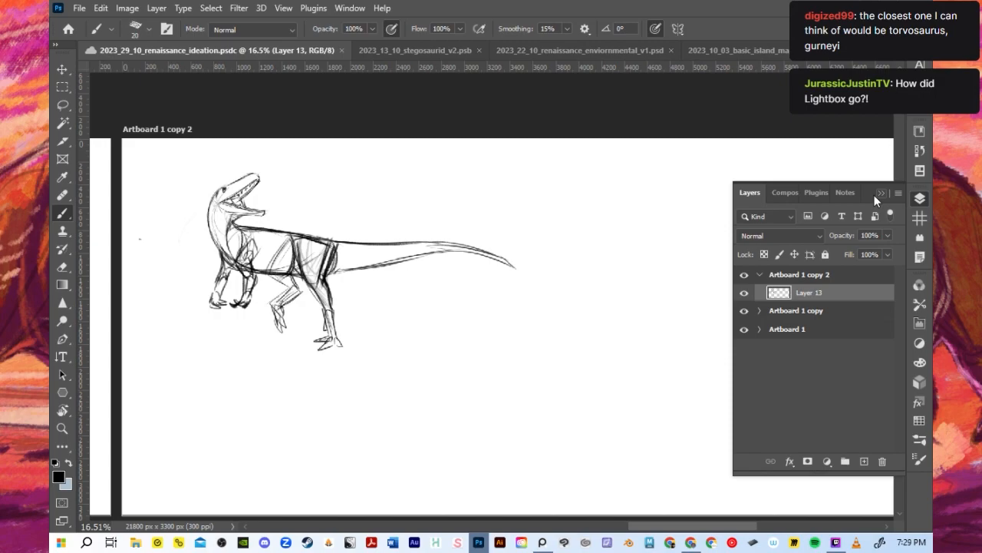
scroll(709, 292, down, 1)
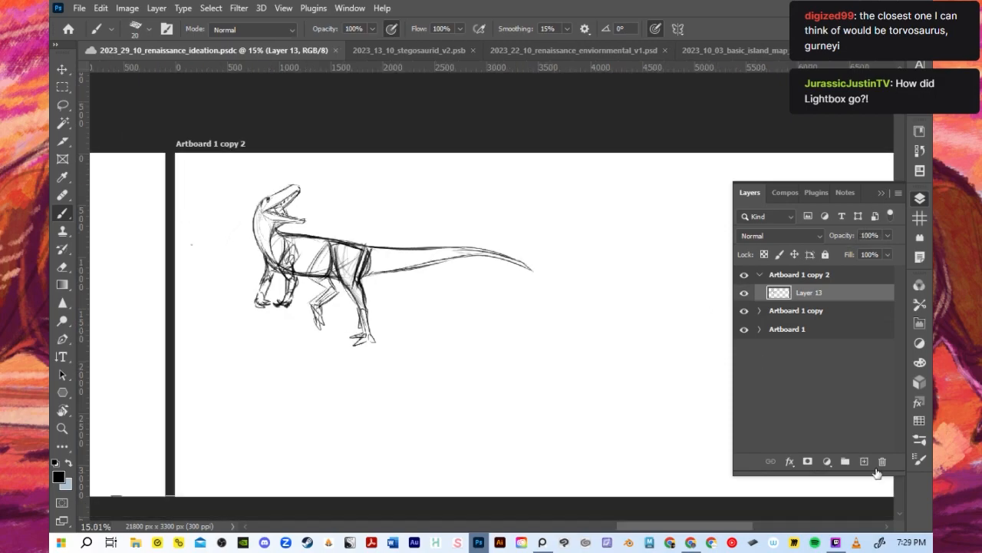
click(864, 461)
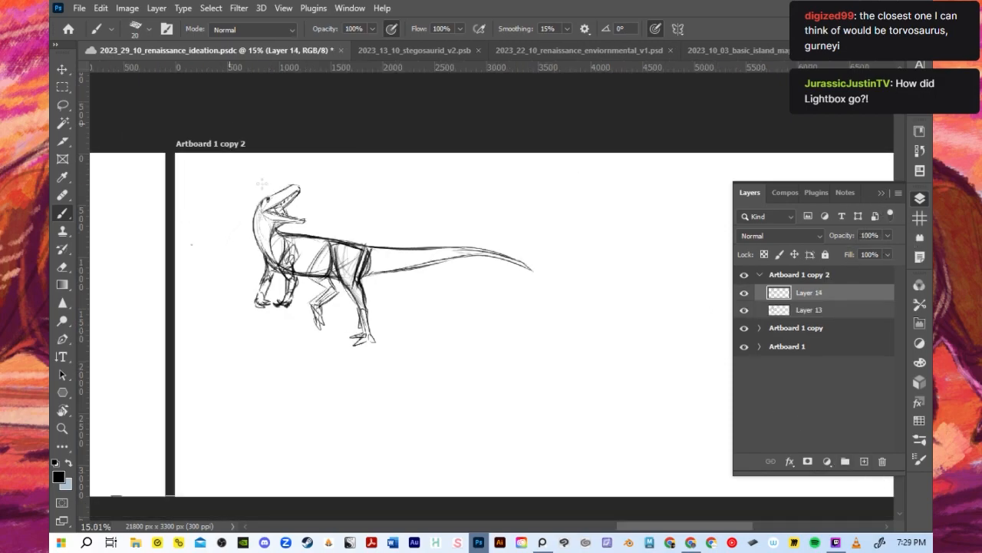
- Scale the dinosaur sketch on Layer 13 to 85.8% and move it closer to the artboard's upper-left corner
click(795, 328)
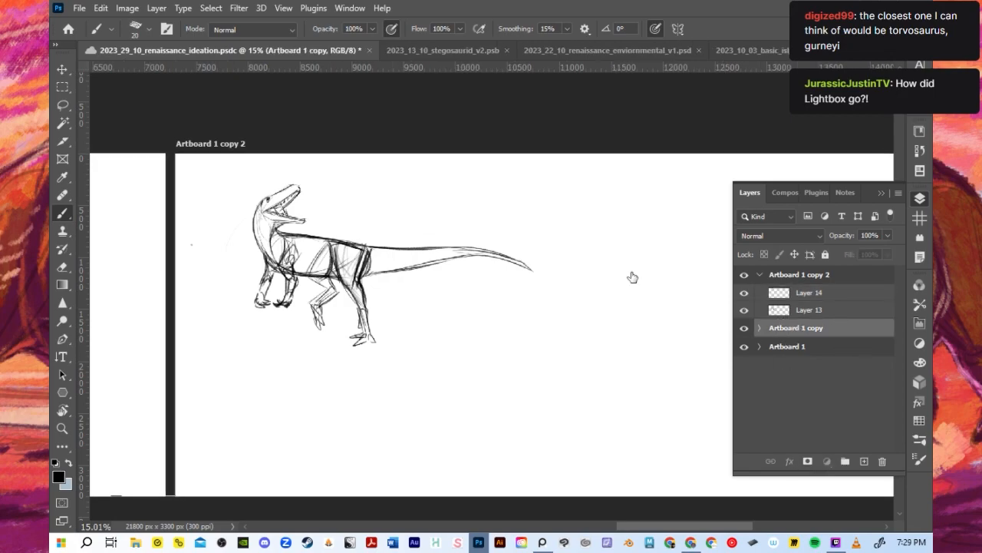
click(814, 309)
key(v)
scroll(303, 303, up, 2)
mouse_move(578, 353)
mouse_down()
mouse_move(522, 314)
mouse_move(523, 327)
mouse_up()
alt+click(335, 221)
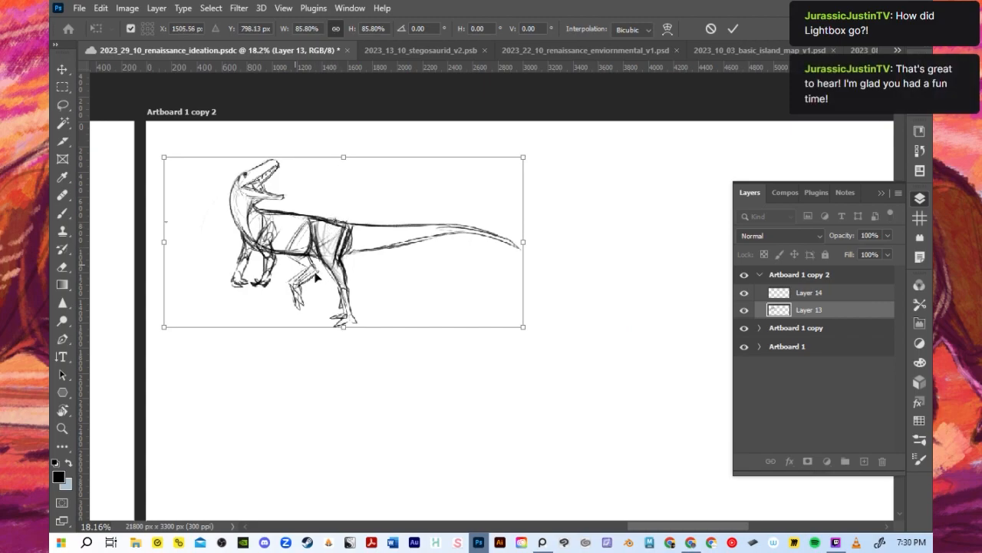
mouse_move(350, 250)
mouse_down()
mouse_move(335, 244)
mouse_move(343, 227)
mouse_up()
click(734, 28)
- Make Layer 14 active with the Layers panel collapsed, and set the Brush to size 50
click(809, 293)
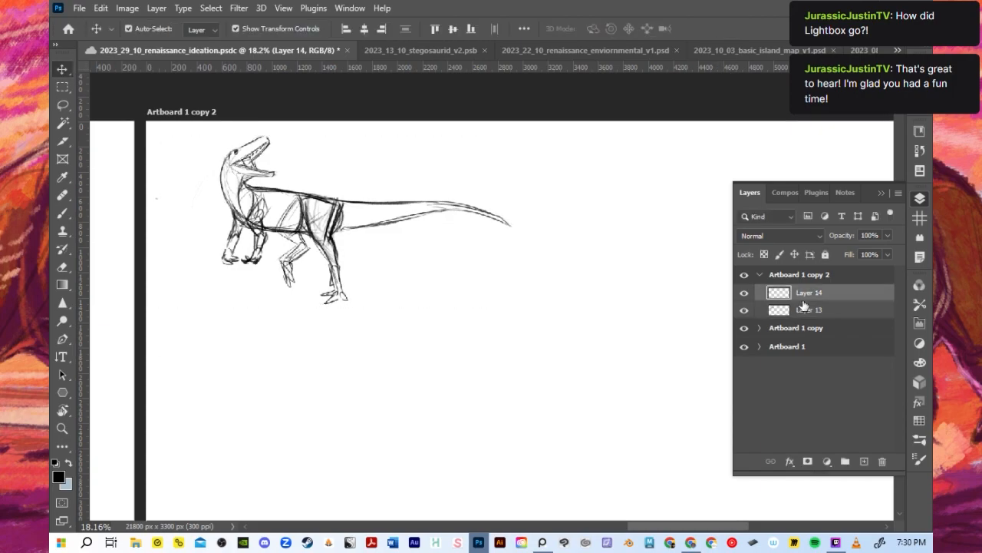
click(882, 193)
scroll(760, 248, down, 2)
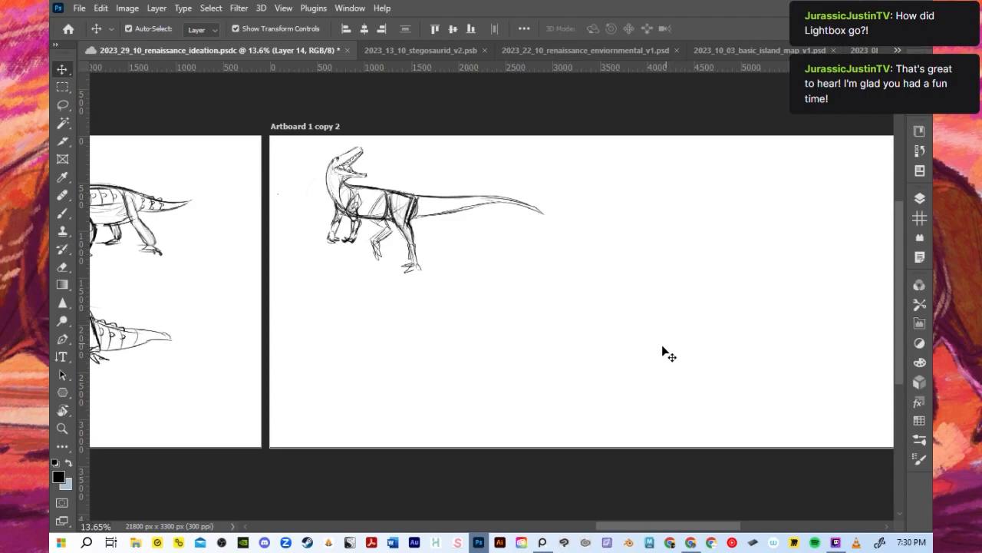
key(b)
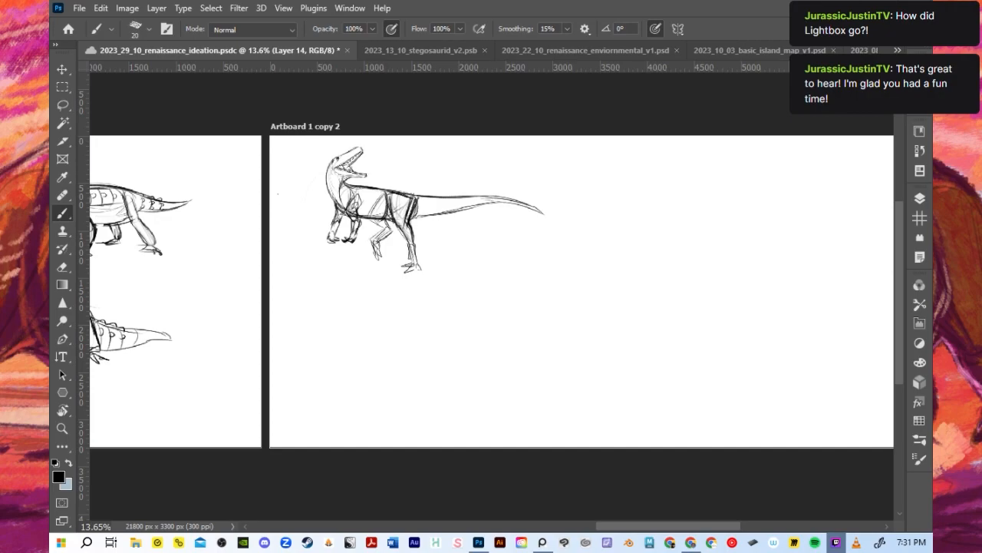
drag(547, 311, 654, 286)
key(ctrl+z)
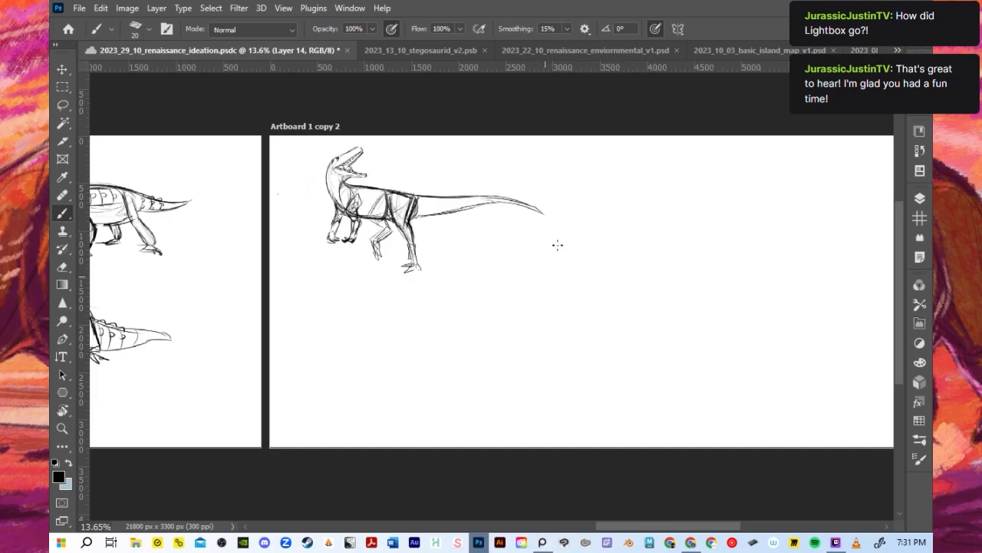
key(bracketright)
key(bracketright)
key(bracketright)
- Sketch the wedge-shaped outline of a left-facing dinosaur skull below and beyond the first dinosaur's tail
drag(502, 280, 575, 242)
key(ctrl+z)
drag(491, 267, 599, 249)
drag(494, 268, 473, 290)
drag(481, 290, 558, 275)
drag(479, 292, 587, 278)
key(ctrl+z)
key(ctrl+z)
key(ctrl+z)
key(ctrl+z)
key(ctrl+s)
drag(487, 270, 469, 295)
drag(475, 300, 572, 287)
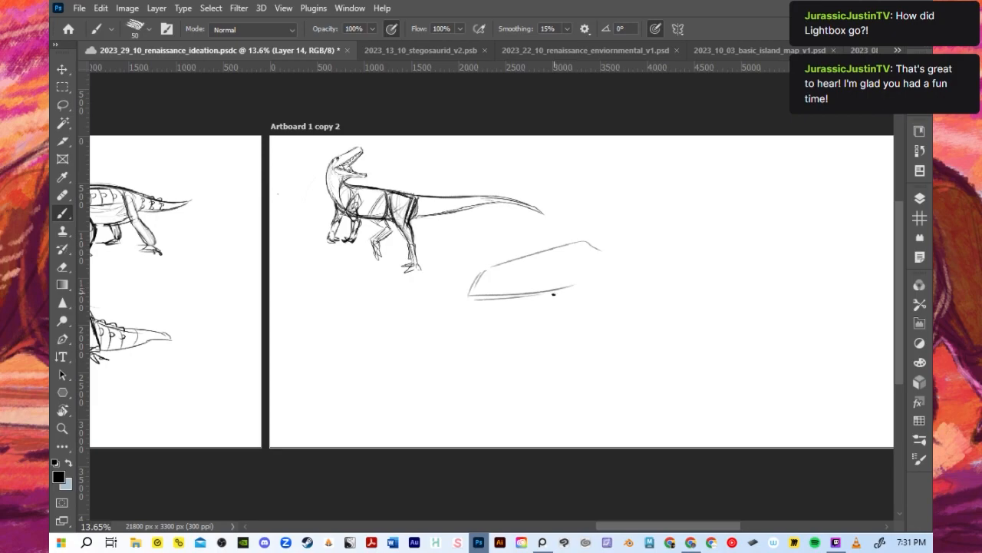
drag(482, 297, 597, 282)
drag(483, 261, 466, 299)
mouse_move(482, 267)
mouse_down()
mouse_move(585, 245)
mouse_move(553, 249)
mouse_move(608, 249)
mouse_move(599, 250)
mouse_move(610, 284)
mouse_up()
- Draw the eye socket, the skull openings around it and the nostril inside the skull outline
mouse_move(560, 266)
mouse_down()
mouse_move(574, 267)
mouse_move(566, 278)
mouse_up()
mouse_move(578, 253)
mouse_down()
mouse_move(589, 277)
mouse_move(605, 261)
mouse_move(606, 276)
mouse_move(539, 259)
mouse_up()
key(ctrl+z)
mouse_move(529, 261)
mouse_down()
mouse_move(548, 259)
mouse_move(554, 274)
mouse_move(555, 260)
mouse_move(554, 273)
mouse_up()
key(ctrl+z)
key(ctrl+z)
click(534, 265)
drag(491, 273, 504, 270)
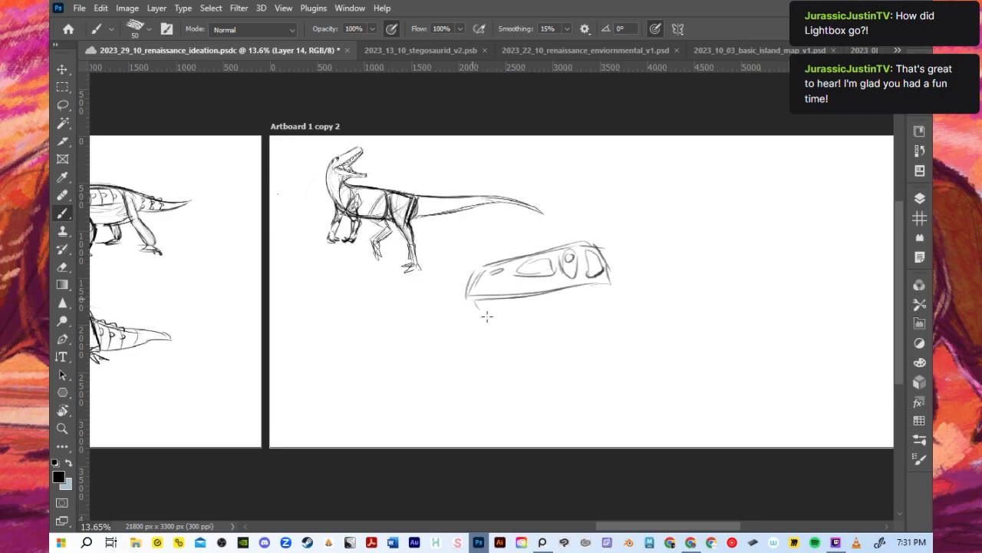
- Sketch the lower jaw beneath the skull and rough in the neck's upper line and throat line
drag(467, 298, 483, 311)
mouse_move(537, 295)
mouse_down()
mouse_move(611, 289)
mouse_move(611, 277)
mouse_move(618, 286)
mouse_up()
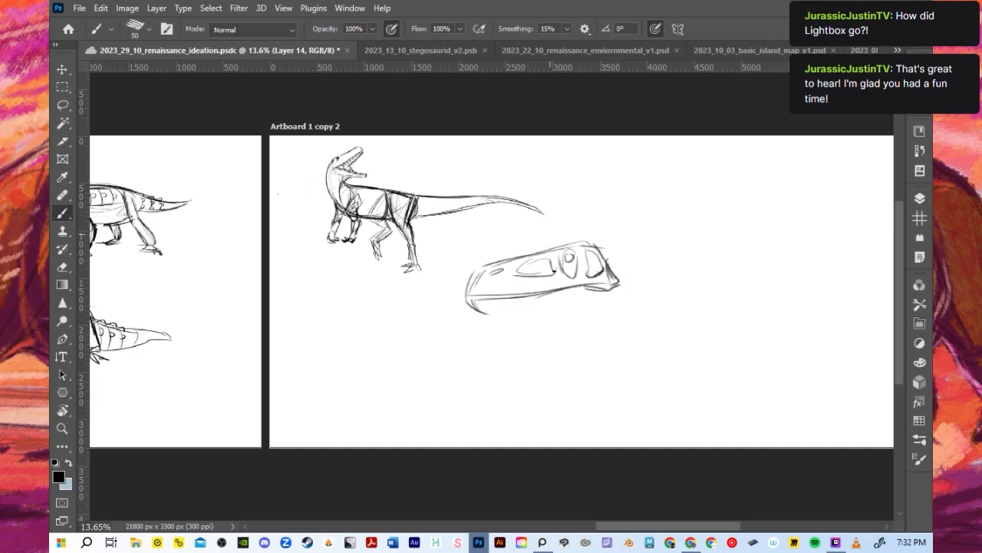
mouse_move(487, 314)
mouse_down()
mouse_move(554, 315)
mouse_move(611, 296)
mouse_up()
key(ctrl+z)
drag(465, 301, 602, 284)
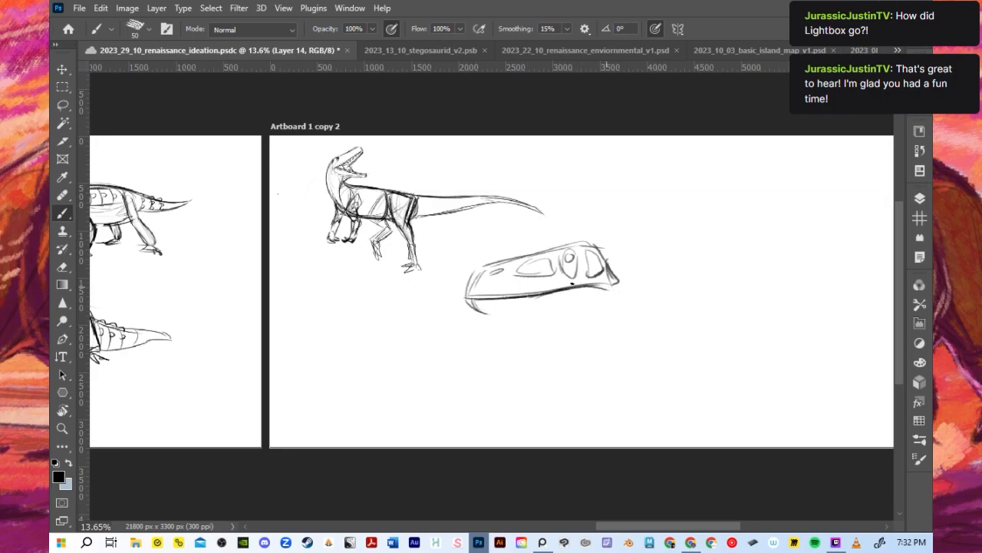
drag(468, 296, 491, 269)
drag(474, 277, 537, 258)
mouse_move(473, 297)
mouse_down()
mouse_move(588, 297)
mouse_move(492, 310)
mouse_move(550, 308)
mouse_up()
drag(490, 314, 591, 301)
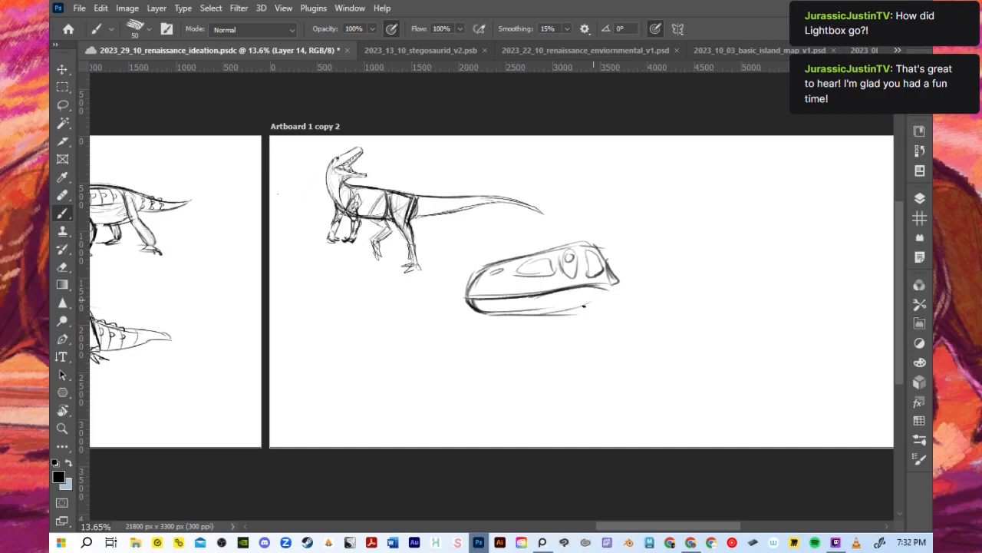
mouse_move(488, 316)
mouse_down()
mouse_move(595, 313)
mouse_move(570, 318)
mouse_move(626, 284)
mouse_up()
drag(575, 319, 621, 330)
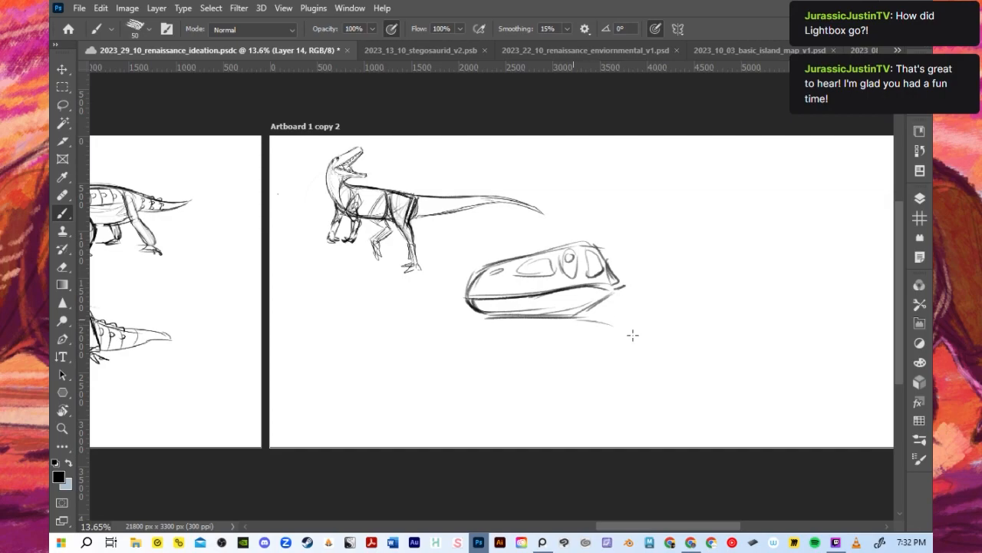
drag(587, 244, 729, 292)
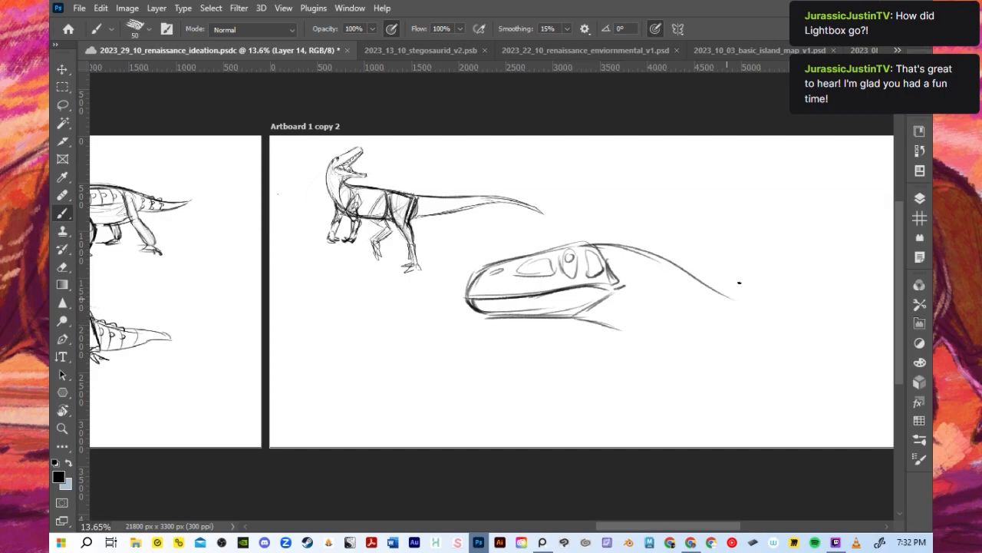
- Scale the head-and-neck sketch down so it sits just below the first dinosaur's tail
scroll(739, 283, down, 2)
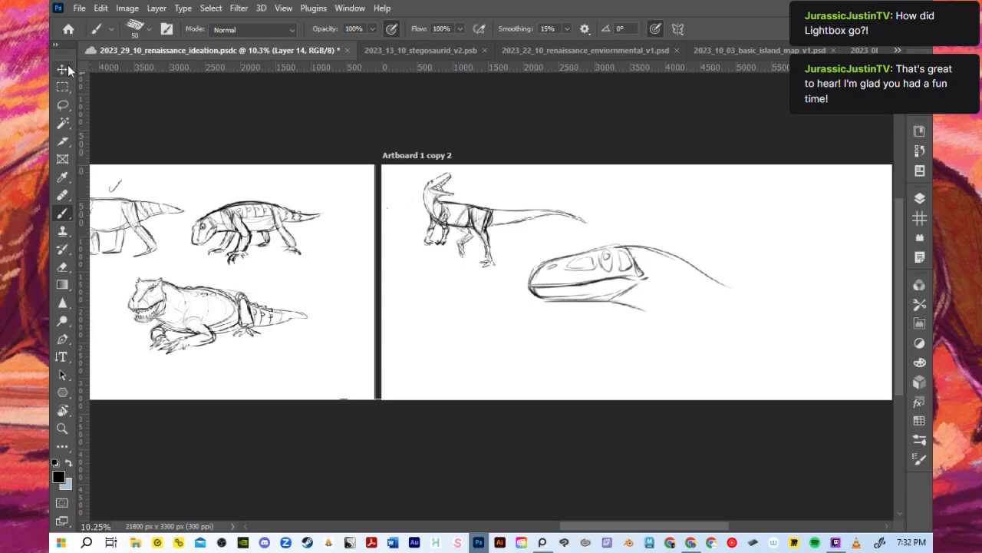
click(66, 68)
scroll(600, 253, up, 2)
mouse_move(713, 297)
mouse_down()
mouse_move(686, 281)
mouse_move(682, 299)
mouse_move(645, 314)
mouse_move(657, 315)
mouse_up()
click(734, 31)
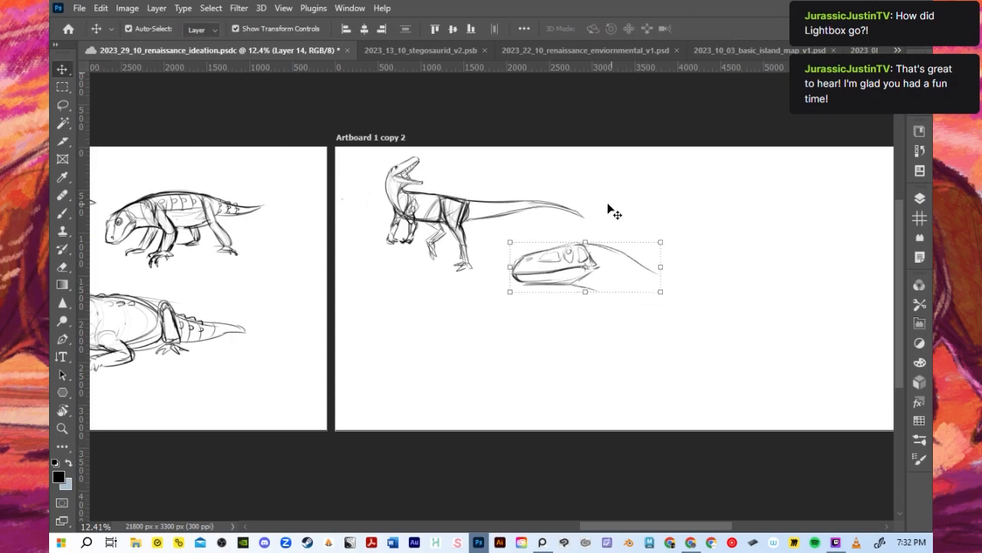
- Refine the rear of the skull, the nostril, the eye area and the skull roof with the Brush at size 20
scroll(706, 291, down, 1)
scroll(693, 265, up, 4)
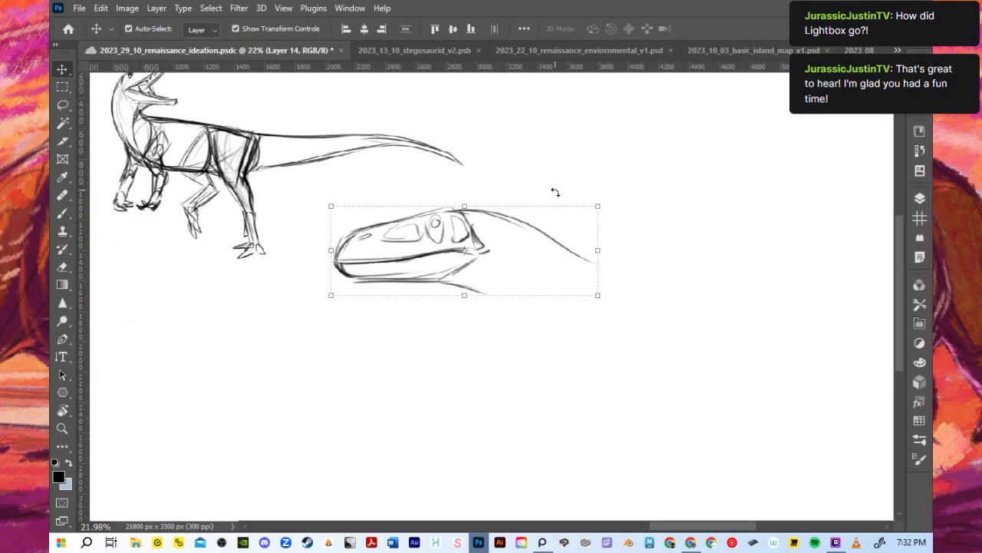
key(b)
scroll(529, 197, up, 1)
scroll(530, 198, up, 1)
key([)
key([)
key([)
drag(449, 217, 477, 258)
mouse_move(295, 273)
mouse_down()
mouse_move(316, 237)
mouse_move(350, 228)
mouse_up()
mouse_move(318, 248)
mouse_down()
mouse_move(393, 223)
mouse_move(403, 247)
mouse_move(393, 225)
mouse_move(399, 246)
mouse_move(392, 234)
mouse_move(353, 238)
mouse_move(398, 228)
mouse_move(348, 253)
mouse_move(412, 241)
mouse_up()
key(ctrl+z)
key(ctrl+z)
key(ctrl+z)
drag(422, 217, 422, 235)
drag(397, 219, 478, 210)
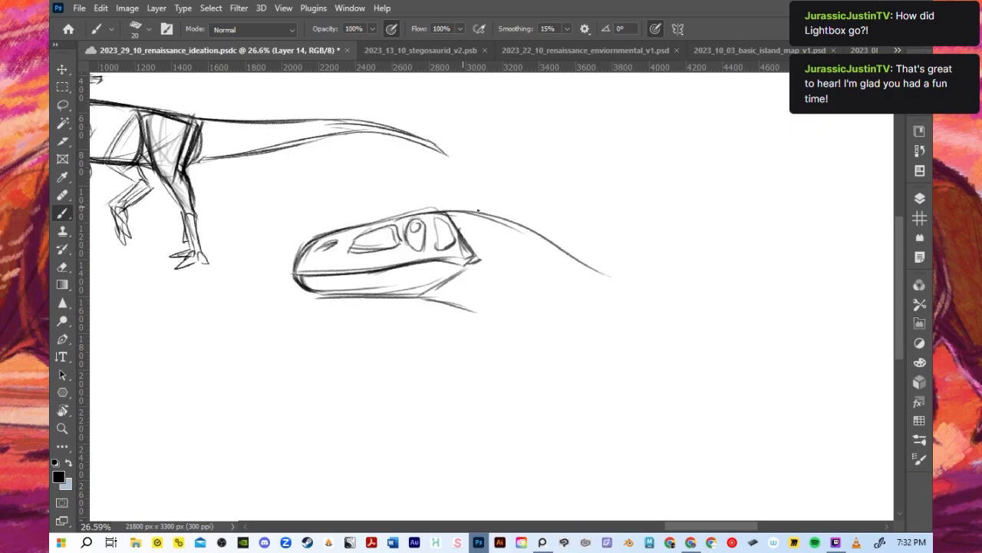
- Try a new brow line along the skull, and add a short neck line behind the jaw with the Brush at size 25
drag(355, 224, 428, 207)
key(ctrl+z)
drag(357, 228, 410, 216)
key(ctrl+z)
key(bracketright)
drag(463, 264, 512, 283)
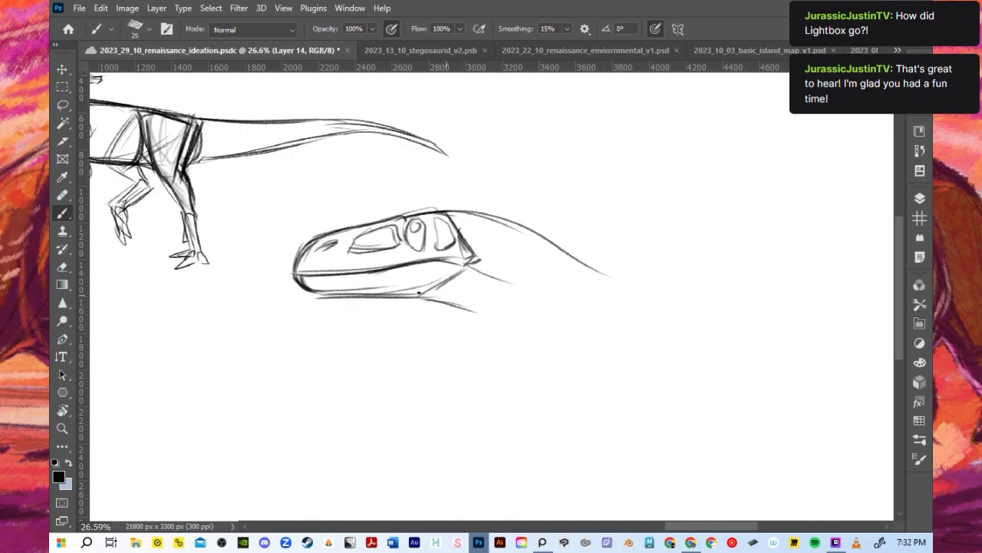
- Fade the whole head-and-neck sketch to a light underdrawing with a soft erasing pass
drag(304, 290, 370, 281)
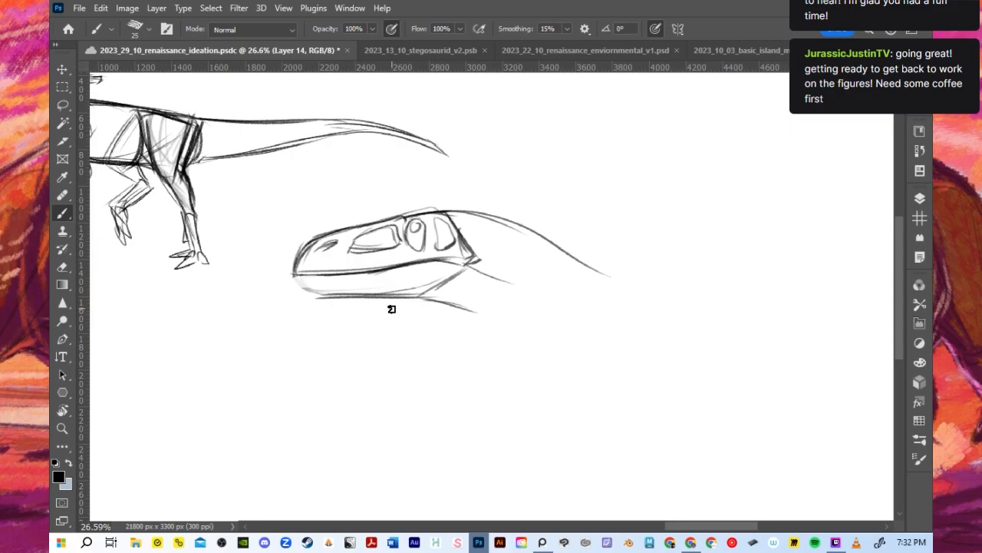
key(ctrl+z)
mouse_move(332, 291)
mouse_down()
mouse_move(294, 281)
mouse_move(340, 225)
mouse_move(480, 201)
mouse_move(492, 227)
mouse_move(388, 314)
mouse_move(471, 292)
mouse_move(526, 263)
mouse_move(595, 269)
mouse_up()
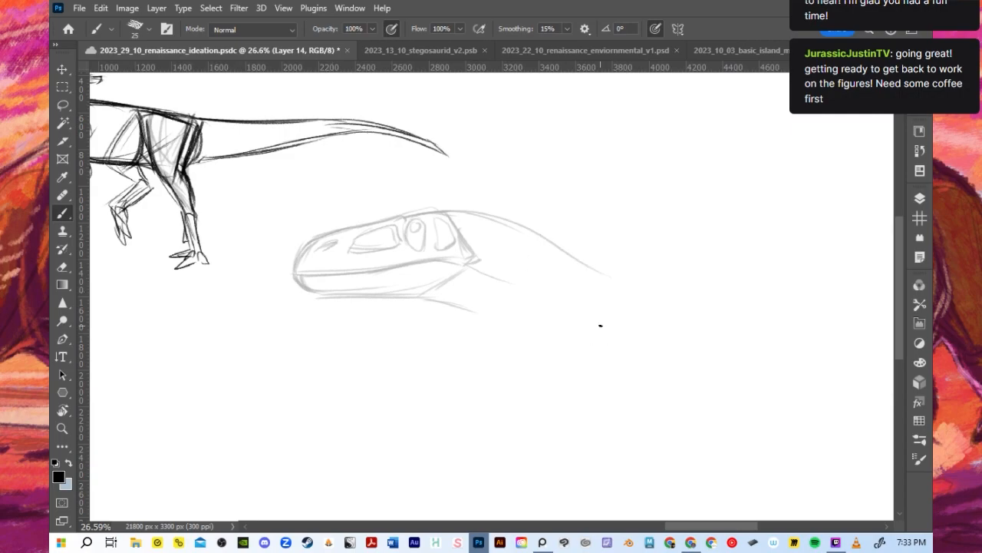
- Redraw the snout contour, brow bump and skull roof over the faded sketch with the Brush at size 20
key(bracketleft)
mouse_move(291, 274)
mouse_down()
mouse_move(329, 239)
mouse_move(305, 246)
mouse_move(409, 209)
mouse_move(328, 239)
mouse_move(403, 218)
mouse_up()
key(ctrl+z)
drag(318, 241, 410, 216)
key(ctrl+z)
key(ctrl+z)
key(bracketright)
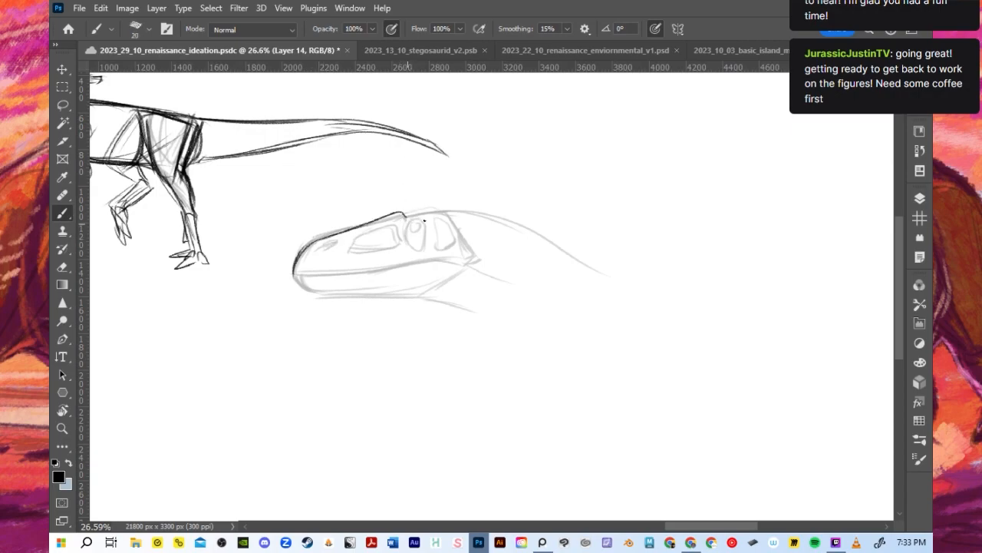
drag(443, 212, 410, 215)
- Redraw the mouth line and lower jaw contour, and darken the mouth and snout lines
drag(299, 274, 294, 266)
mouse_move(388, 269)
mouse_down()
mouse_move(304, 275)
mouse_move(465, 261)
mouse_up()
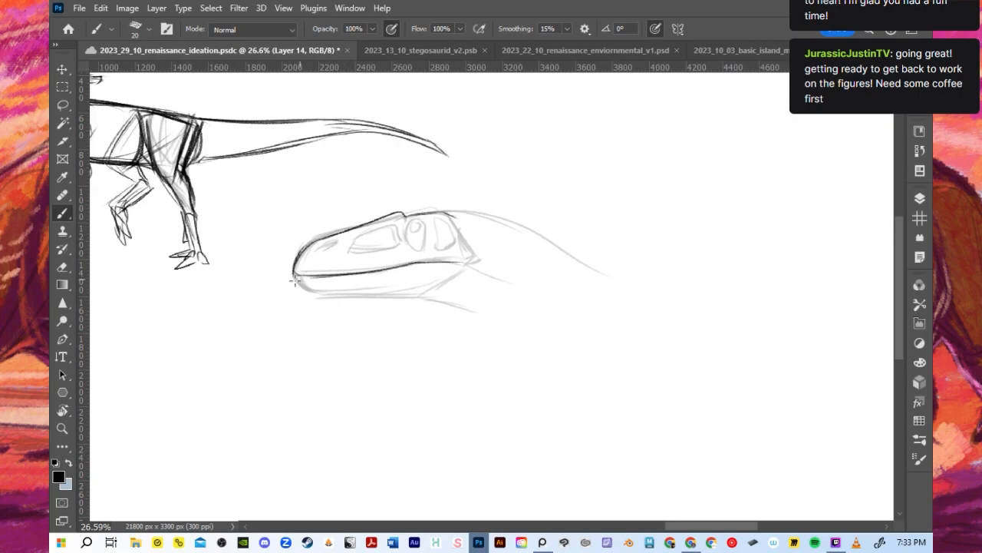
mouse_move(297, 276)
mouse_down()
mouse_move(415, 294)
mouse_move(470, 261)
mouse_up()
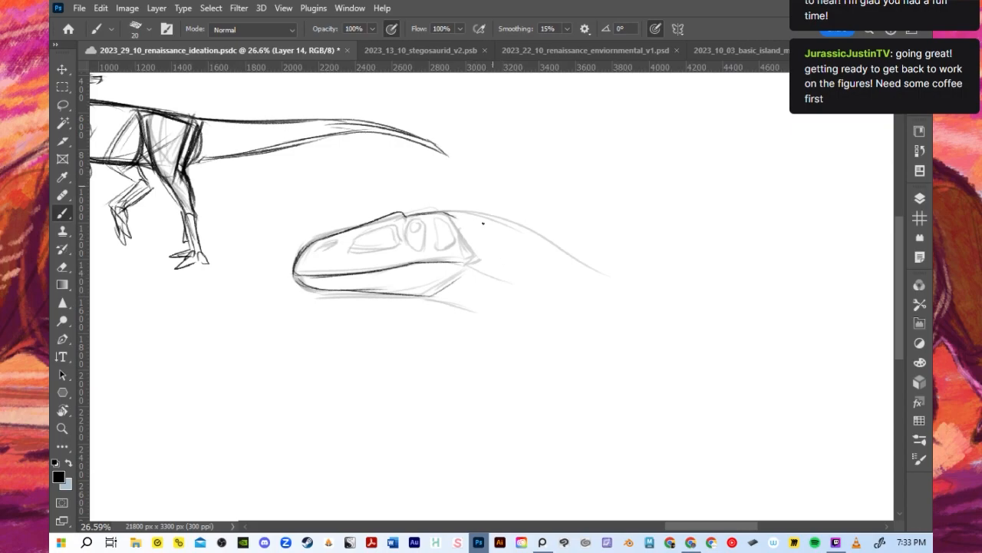
drag(413, 265, 288, 273)
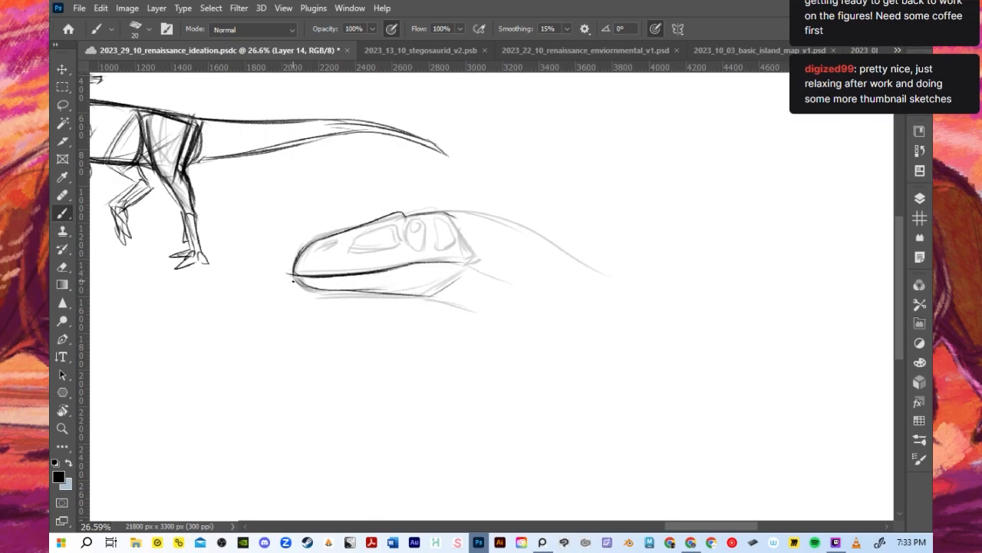
mouse_move(299, 265)
mouse_down()
mouse_move(314, 231)
mouse_move(303, 252)
mouse_move(326, 230)
mouse_move(396, 208)
mouse_up()
- Draw the neck's arched upper contour and descending throat line, and rework the rear edge of the jaw
mouse_move(313, 241)
mouse_down()
mouse_move(469, 200)
mouse_move(560, 222)
mouse_up()
key(ctrl+z)
drag(427, 212, 622, 267)
mouse_move(401, 293)
mouse_down()
mouse_move(464, 289)
mouse_move(461, 281)
mouse_up()
drag(454, 286, 476, 269)
mouse_move(419, 300)
mouse_down()
mouse_move(461, 307)
mouse_move(527, 353)
mouse_up()
key(ctrl+z)
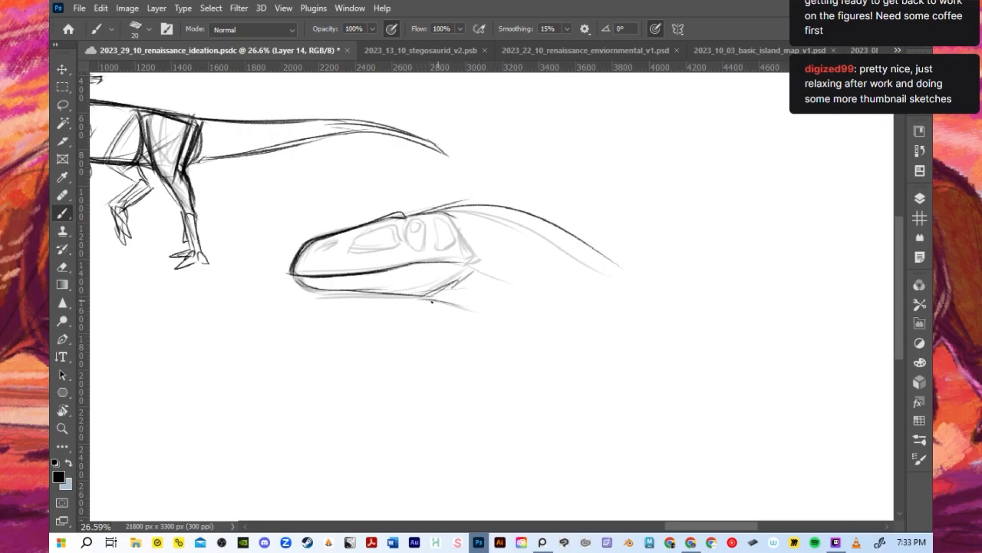
mouse_move(422, 299)
mouse_down()
mouse_move(455, 301)
mouse_move(582, 350)
mouse_move(500, 314)
mouse_move(566, 357)
mouse_up()
- Rough in the base of the neck, the start of the back and the curved chest and shoulder lines
drag(633, 255, 587, 318)
drag(615, 277, 655, 277)
scroll(498, 183, down, 4)
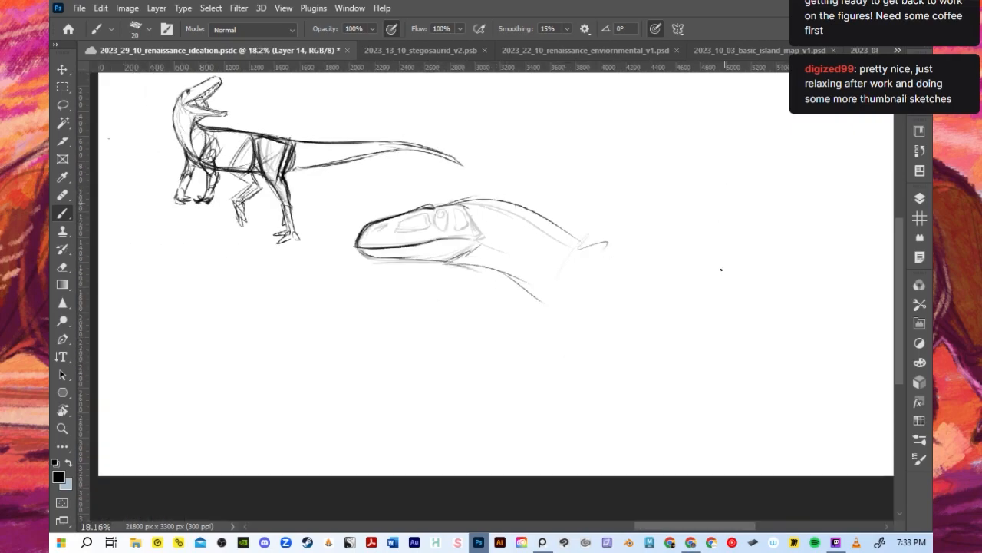
scroll(722, 269, up, 4)
scroll(612, 414, down, 2)
drag(532, 274, 648, 275)
mouse_move(488, 345)
mouse_down()
mouse_move(505, 370)
mouse_move(584, 400)
mouse_up()
drag(489, 350, 546, 391)
drag(528, 287, 563, 400)
- Block in the torso with a long back line, a belly line and a slanted line at the hips
drag(580, 273, 654, 271)
drag(538, 283, 786, 265)
drag(583, 415, 755, 402)
drag(551, 397, 792, 376)
drag(802, 304, 689, 396)
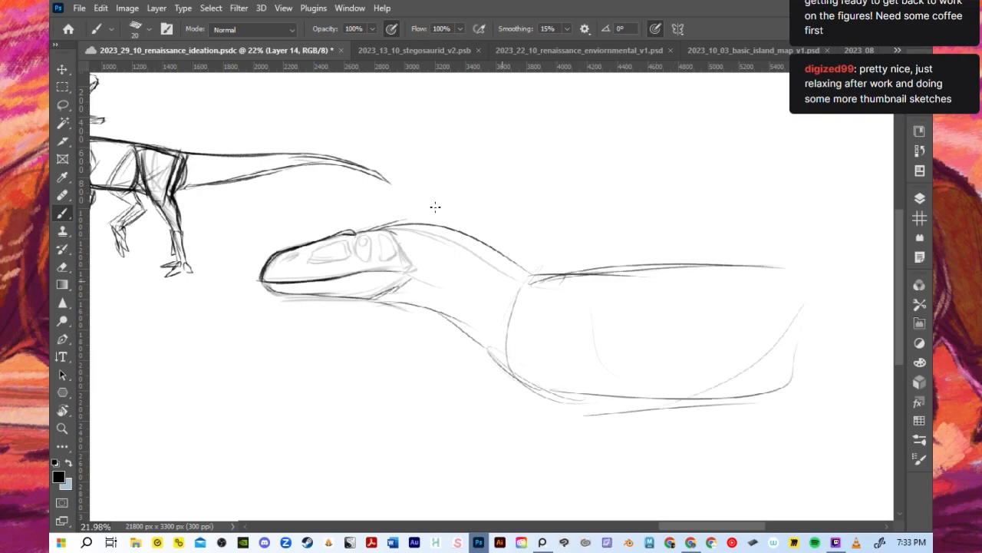
scroll(394, 165, down, 4)
scroll(739, 277, up, 3)
key(ctrl+z)
key(ctrl+z)
drag(638, 233, 565, 353)
- Sketch the shoulder circle and bent foreleg with a clawed hand at brush size 35, and strengthen the belly line
key(bracketright)
key(bracketright)
mouse_move(415, 331)
mouse_down()
mouse_move(437, 296)
mouse_move(415, 336)
mouse_up()
mouse_move(426, 265)
mouse_down()
mouse_move(402, 294)
mouse_move(430, 228)
mouse_move(429, 302)
mouse_up()
drag(420, 239, 435, 356)
drag(411, 326, 438, 359)
mouse_move(431, 319)
mouse_down()
mouse_move(456, 355)
mouse_move(448, 359)
mouse_move(452, 346)
mouse_move(429, 399)
mouse_up()
mouse_move(433, 354)
mouse_down()
mouse_move(426, 404)
mouse_move(450, 403)
mouse_up()
mouse_move(455, 369)
mouse_down()
mouse_move(420, 429)
mouse_move(428, 401)
mouse_move(414, 418)
mouse_move(412, 456)
mouse_move(424, 455)
mouse_move(439, 420)
mouse_up()
mouse_move(455, 389)
mouse_down()
mouse_move(439, 436)
mouse_move(459, 367)
mouse_move(619, 345)
mouse_up()
drag(466, 356, 597, 344)
- Scale the unfinished dinosaur sketch down to about 64% of its size, keeping the snout end in place
scroll(428, 132, down, 1)
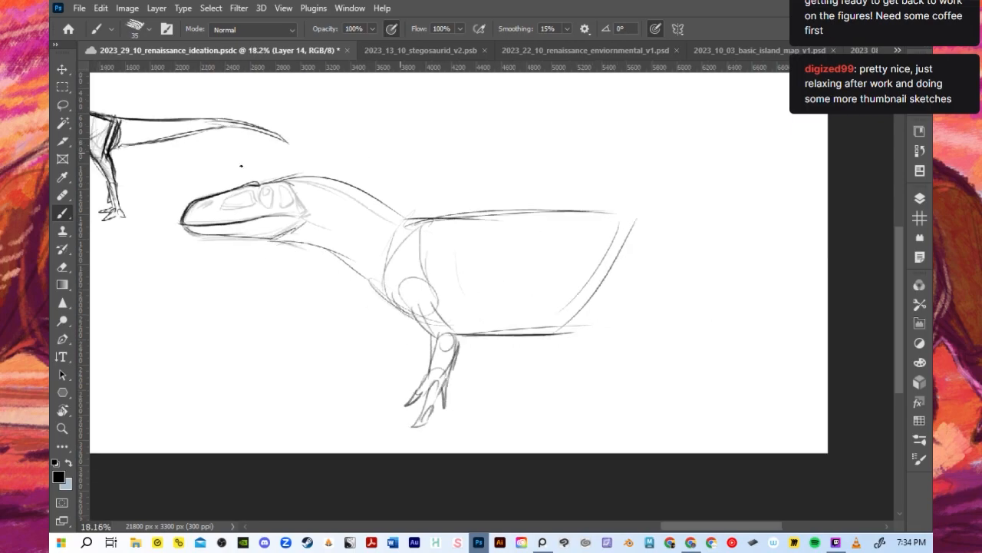
key(ctrl+t)
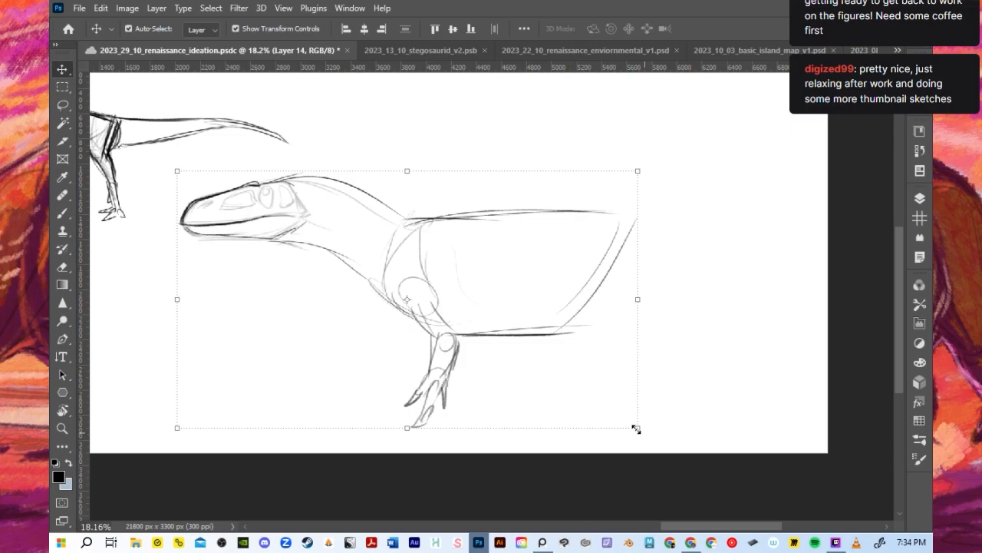
drag(637, 426, 452, 315)
click(733, 29)
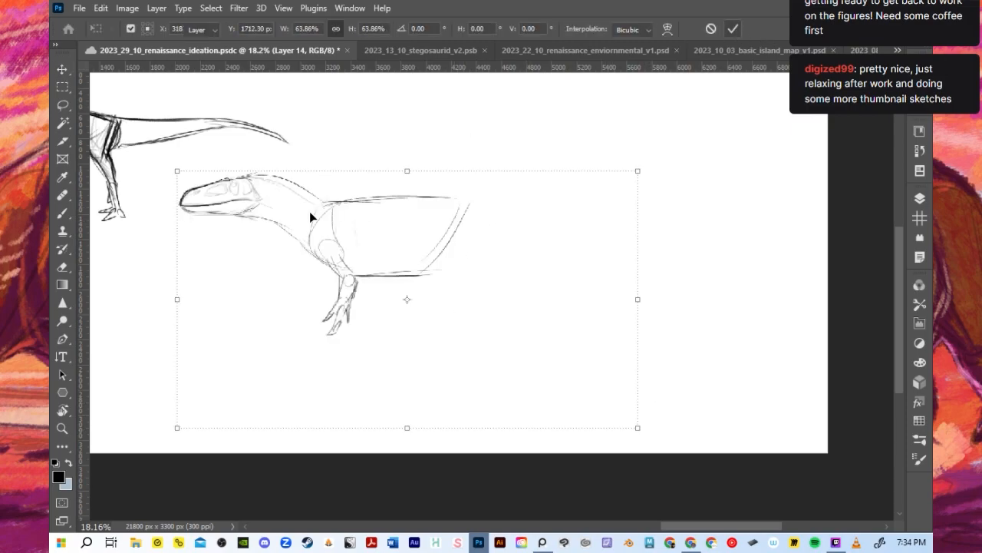
- Strengthen the back and hip lines at the rear of the torso and sketch the far foreleg beside the near one
scroll(342, 226, up, 1)
key(b)
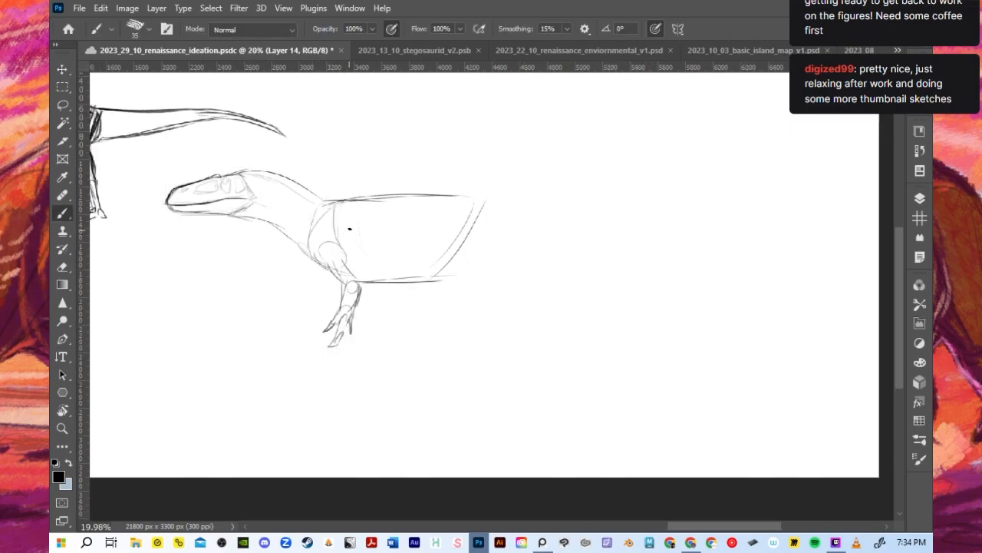
mouse_move(339, 203)
mouse_down()
mouse_move(501, 200)
mouse_move(388, 208)
mouse_move(493, 195)
mouse_move(425, 201)
mouse_move(435, 252)
mouse_up()
drag(430, 208, 437, 278)
drag(484, 208, 444, 278)
mouse_move(431, 222)
mouse_down()
mouse_move(464, 298)
mouse_move(456, 257)
mouse_move(463, 293)
mouse_move(478, 218)
mouse_up()
key(ctrl+z)
key(ctrl+z)
key(ctrl+z)
mouse_move(327, 265)
mouse_down()
mouse_move(333, 285)
mouse_move(317, 314)
mouse_up()
- Sketch the near thigh's front line, a knee circle and the start of the lower hind leg
mouse_move(427, 230)
mouse_down()
mouse_move(461, 301)
mouse_move(484, 213)
mouse_move(476, 284)
mouse_move(492, 318)
mouse_up()
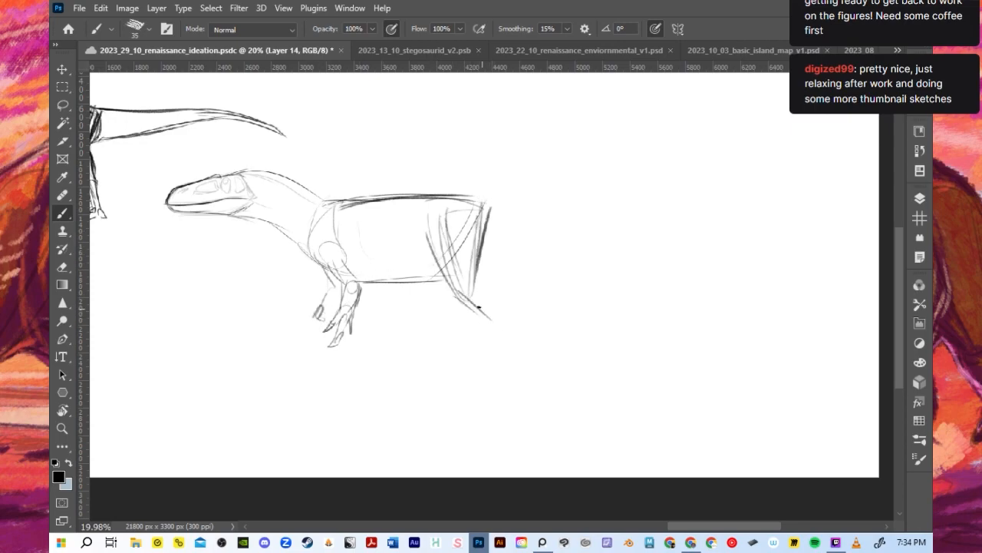
key(ctrl+z)
drag(435, 273, 459, 297)
mouse_move(476, 280)
mouse_down()
mouse_move(455, 296)
mouse_move(480, 281)
mouse_up()
mouse_move(460, 294)
mouse_down()
mouse_move(500, 326)
mouse_move(479, 275)
mouse_move(503, 336)
mouse_up()
key(ctrl+z)
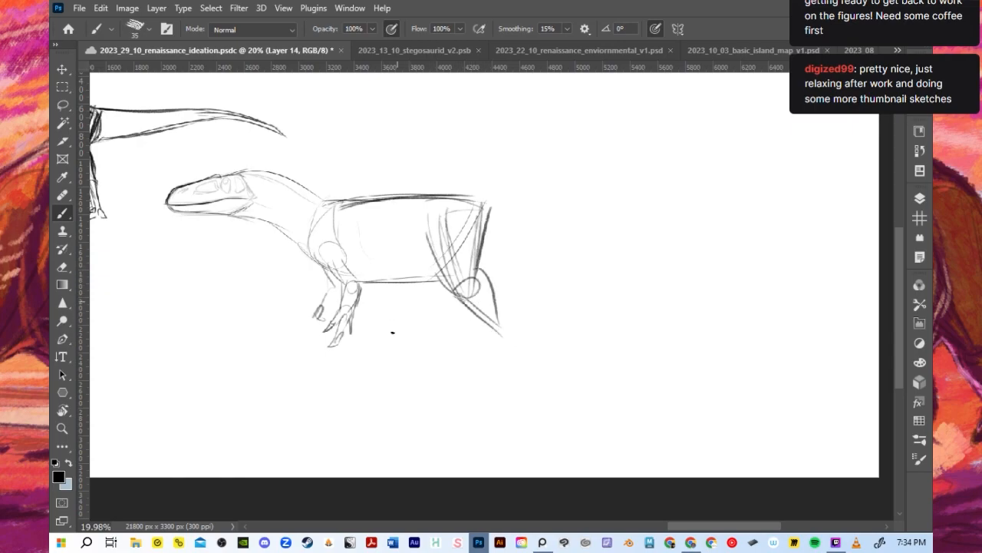
- Extend the near lower hind leg to the ankle and rough in the bent far hind leg beneath the belly
drag(460, 295, 508, 354)
drag(451, 204, 467, 265)
drag(498, 322, 539, 386)
mouse_move(429, 222)
mouse_down()
mouse_move(444, 276)
mouse_move(430, 323)
mouse_up()
mouse_move(415, 284)
mouse_down()
mouse_move(441, 340)
mouse_move(399, 377)
mouse_move(421, 301)
mouse_up()
drag(441, 247, 539, 387)
- Start the tail's upper line from the hips and draw the pointed pelvic shape under the tail base
drag(435, 201, 582, 209)
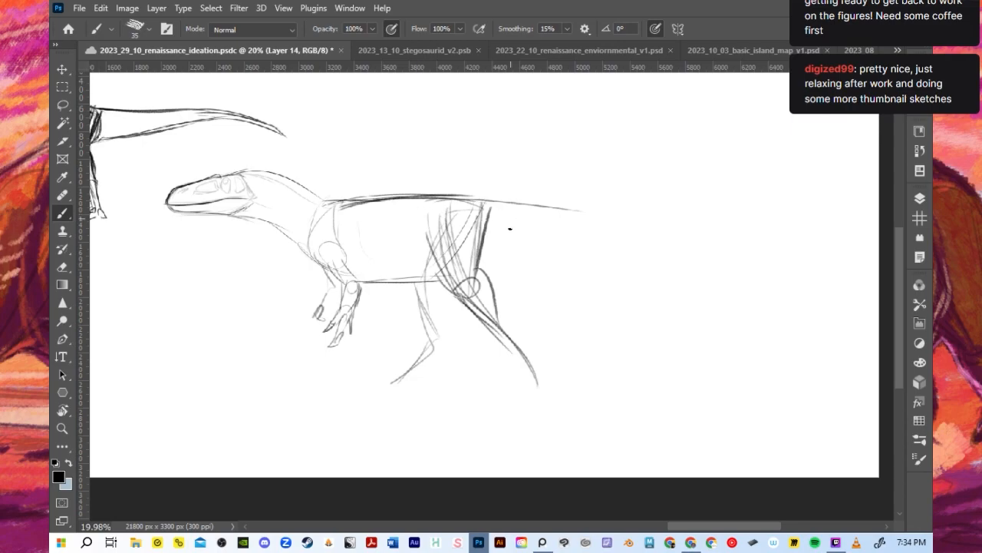
drag(485, 271, 499, 261)
key(ctrl+z)
mouse_move(489, 225)
mouse_down()
mouse_move(525, 250)
mouse_move(513, 251)
mouse_move(530, 252)
mouse_up()
key(ctrl+z)
- Extend the back line into a long, nearly horizontal upper contour for the tail
key(ctrl+z)
drag(476, 273, 523, 250)
drag(467, 216, 522, 247)
drag(393, 198, 545, 206)
drag(441, 197, 692, 208)
key(ctrl+z)
mouse_move(426, 198)
mouse_down()
mouse_move(769, 193)
mouse_move(734, 223)
mouse_move(769, 229)
mouse_move(772, 200)
mouse_up()
key(ctrl+z)
- Draw the tail's underside from the pelvic point to a narrow tip and strengthen its upper contour
key(ctrl+z)
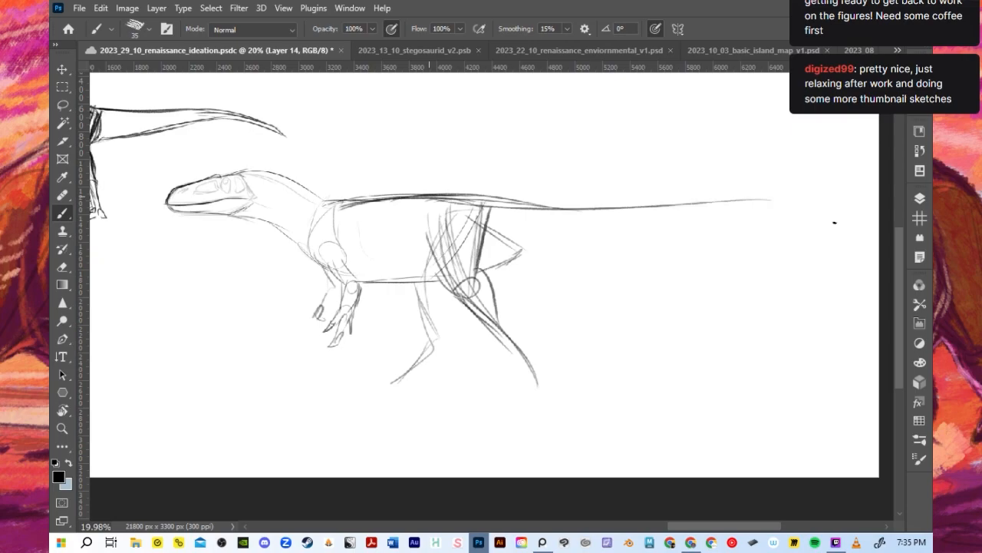
drag(517, 256, 695, 213)
drag(522, 254, 798, 212)
drag(659, 231, 803, 207)
key(ctrl+z)
key(ctrl+z)
key(ctrl+z)
drag(519, 253, 797, 207)
key(ctrl+z)
drag(522, 250, 817, 212)
drag(676, 219, 801, 206)
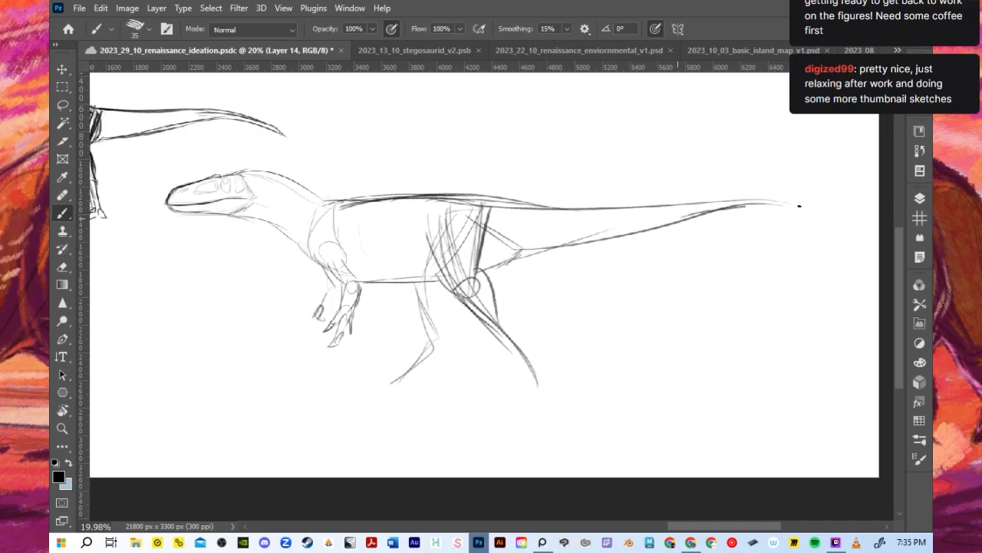
drag(528, 204, 733, 202)
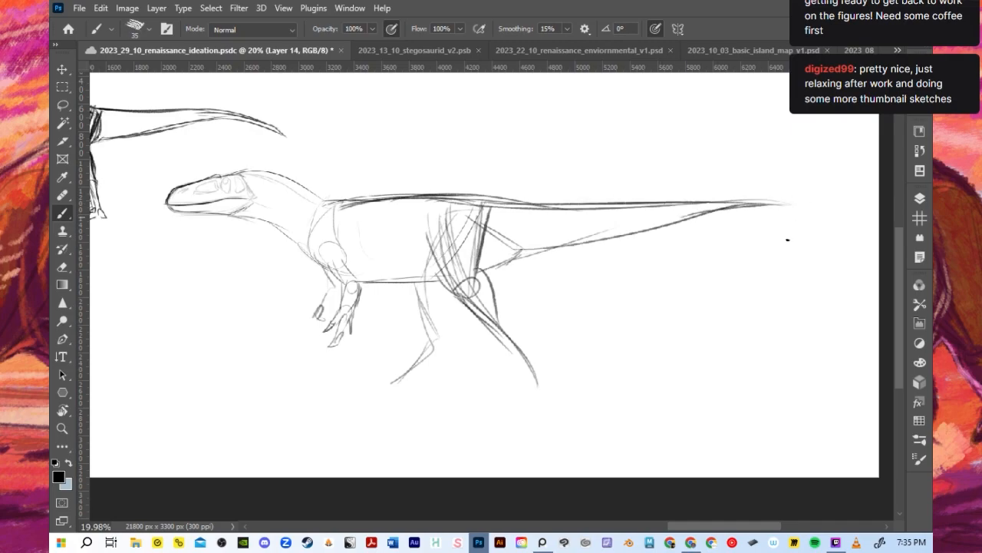
- Darken the near thigh contours and sketch the calf, ankle and foot of the near hind leg
mouse_move(544, 201)
mouse_down()
mouse_move(440, 194)
mouse_move(429, 239)
mouse_move(447, 287)
mouse_up()
mouse_move(431, 248)
mouse_down()
mouse_move(463, 294)
mouse_move(475, 292)
mouse_move(468, 298)
mouse_up()
key(ctrl+z)
drag(469, 297, 476, 252)
drag(444, 283, 496, 330)
drag(476, 271, 524, 358)
mouse_move(501, 319)
mouse_down()
mouse_move(510, 341)
mouse_move(523, 341)
mouse_move(536, 383)
mouse_move(497, 389)
mouse_up()
key(ctrl+z)
- Define the far hind leg's thigh, ankle joint and lower leg, ending in a flat foot
drag(405, 284, 433, 338)
mouse_move(432, 283)
mouse_down()
mouse_move(442, 320)
mouse_move(435, 301)
mouse_up()
mouse_move(435, 299)
mouse_down()
mouse_move(435, 341)
mouse_move(402, 375)
mouse_up()
mouse_move(428, 338)
mouse_down()
mouse_move(409, 368)
mouse_move(379, 383)
mouse_up()
mouse_move(382, 382)
mouse_down()
mouse_move(442, 339)
mouse_move(372, 380)
mouse_move(397, 378)
mouse_up()
key(ctrl+z)
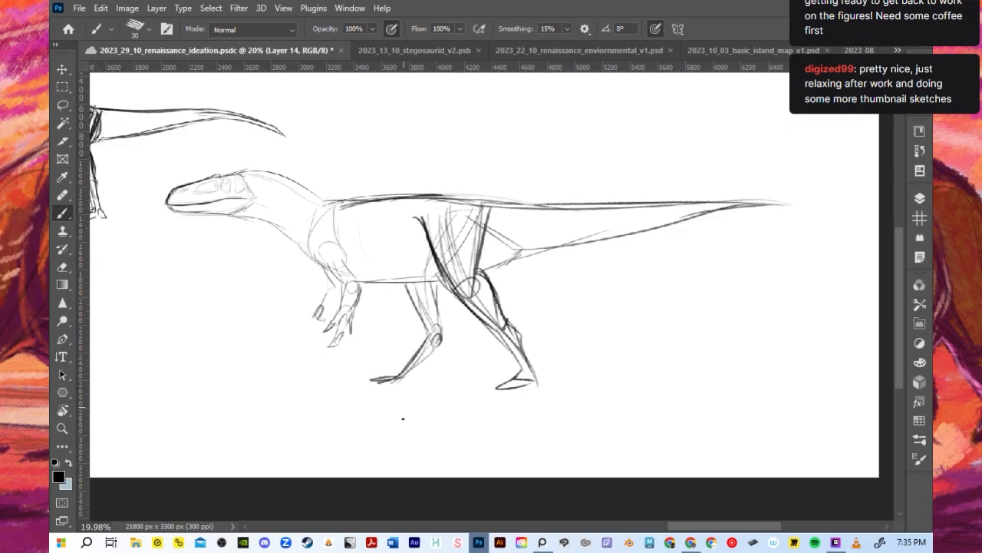
- Set the brush size to 25 and try new contour lines along the front and rear of the near thigh
mouse_move(465, 280)
mouse_down()
mouse_move(448, 231)
mouse_move(439, 264)
mouse_move(464, 226)
mouse_move(473, 283)
mouse_up()
key([)
key(ctrl+z)
mouse_move(427, 228)
mouse_down()
mouse_move(455, 300)
mouse_move(463, 300)
mouse_up()
drag(492, 225, 469, 287)
key(ctrl+z)
key(ctrl+z)
- Clean up the near thigh into a clear tapered shape and darken the rear contour below the hip
drag(425, 236, 458, 293)
drag(476, 253, 457, 290)
mouse_move(491, 208)
mouse_down()
mouse_move(463, 282)
mouse_move(496, 296)
mouse_up()
key(ctrl+z)
drag(469, 266, 497, 300)
drag(450, 291, 502, 336)
key(ctrl+z)
key(ctrl+z)
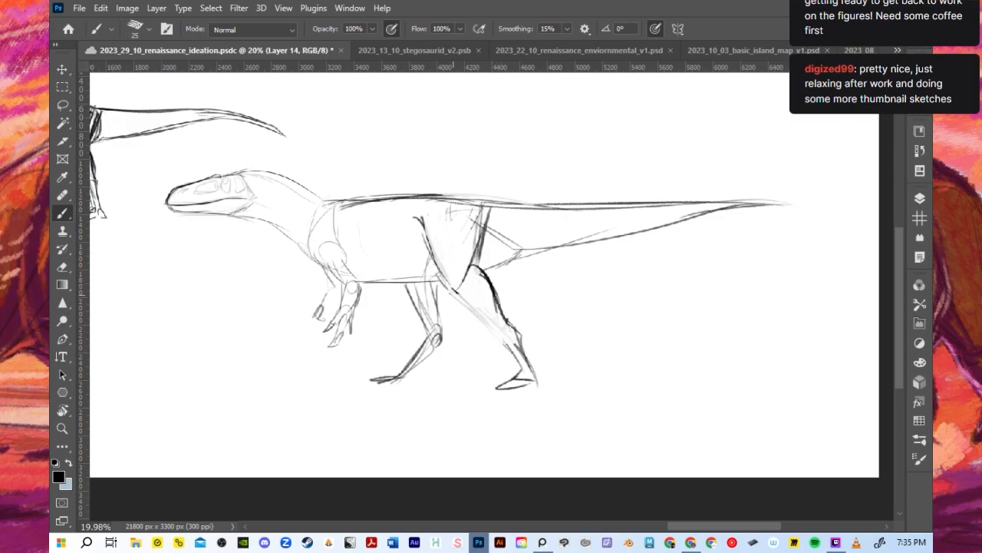
- Redraw the near hind leg's lower front edge, ankle and foot with darker lines
drag(453, 290, 503, 336)
mouse_move(496, 310)
mouse_down()
mouse_move(518, 331)
mouse_move(511, 373)
mouse_up()
key(ctrl+z)
mouse_move(510, 325)
mouse_down()
mouse_move(534, 373)
mouse_move(512, 375)
mouse_move(531, 382)
mouse_up()
drag(523, 345, 528, 378)
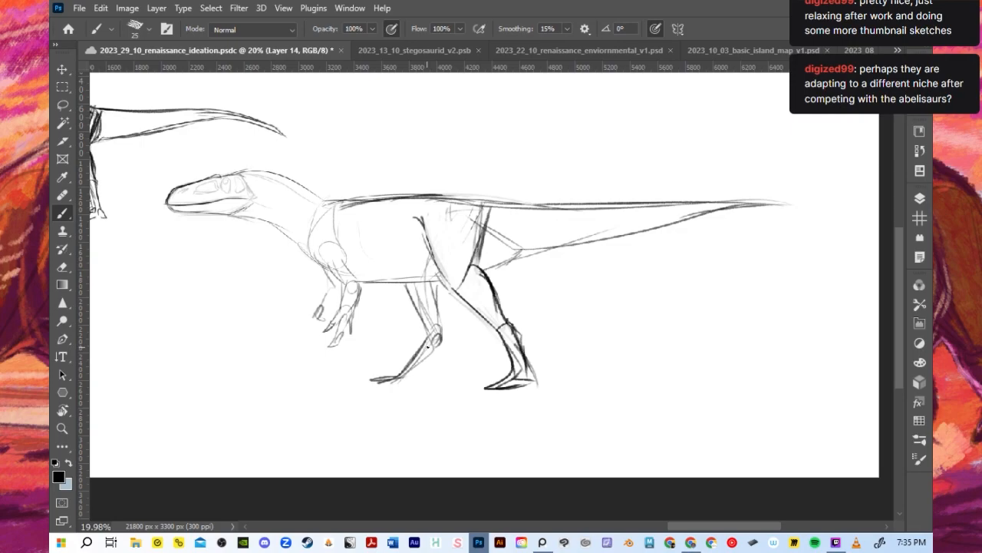
- Set the brush size to 30 and darken the far hind leg's thigh, ankle and foot lines
key(])
drag(376, 379, 412, 367)
drag(413, 278, 426, 310)
drag(419, 299, 430, 324)
drag(427, 276, 438, 311)
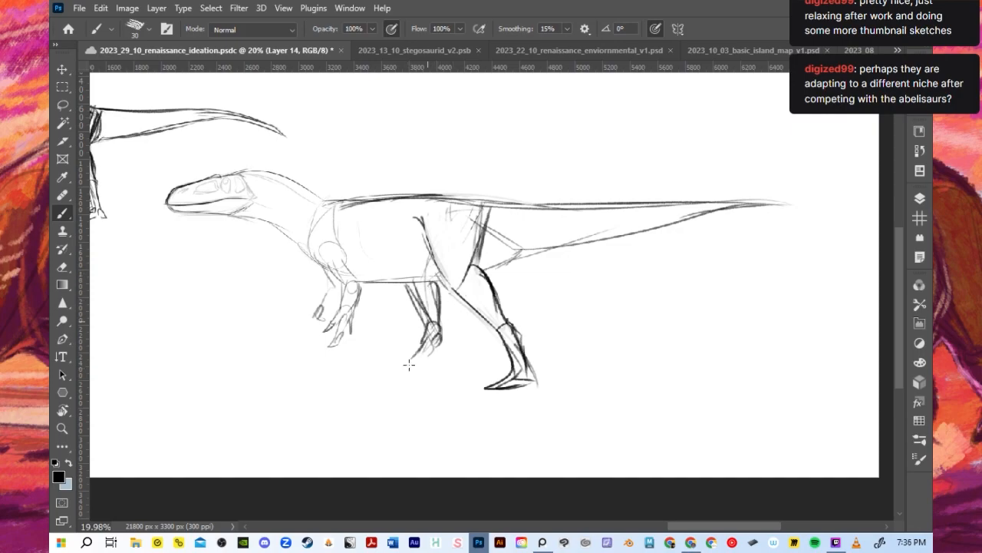
mouse_move(429, 332)
mouse_down()
mouse_move(409, 371)
mouse_move(384, 376)
mouse_move(405, 378)
mouse_up()
drag(438, 342, 415, 375)
- Darken the chest, throat and upper neck contours, and save the document
mouse_move(344, 251)
mouse_down()
mouse_move(359, 283)
mouse_move(344, 292)
mouse_up()
drag(275, 225, 340, 282)
drag(235, 215, 306, 254)
mouse_move(241, 175)
mouse_down()
mouse_move(337, 218)
mouse_move(242, 175)
mouse_move(321, 205)
mouse_up()
scroll(324, 177, down, 2)
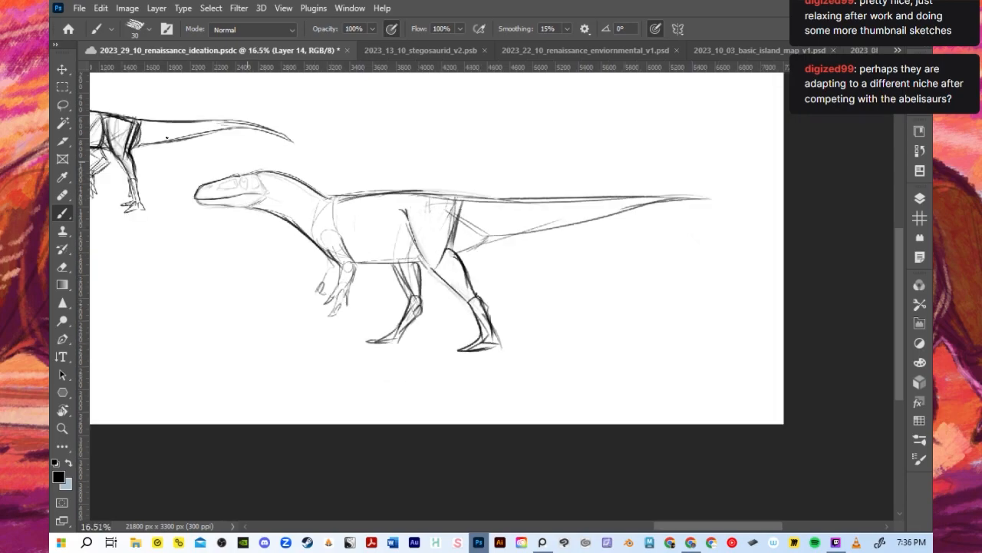
scroll(130, 156, up, 2)
key(ctrl+s)
- Thicken and lengthen the toes of both hind feet with dark strokes
scroll(442, 326, up, 1)
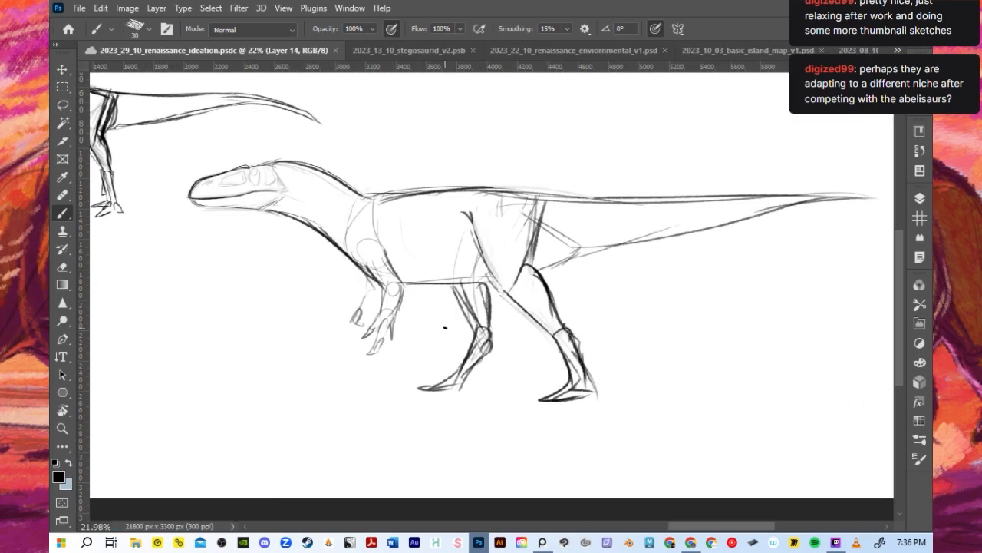
drag(428, 388, 416, 390)
mouse_move(551, 393)
mouse_down()
mouse_move(528, 403)
mouse_move(585, 397)
mouse_up()
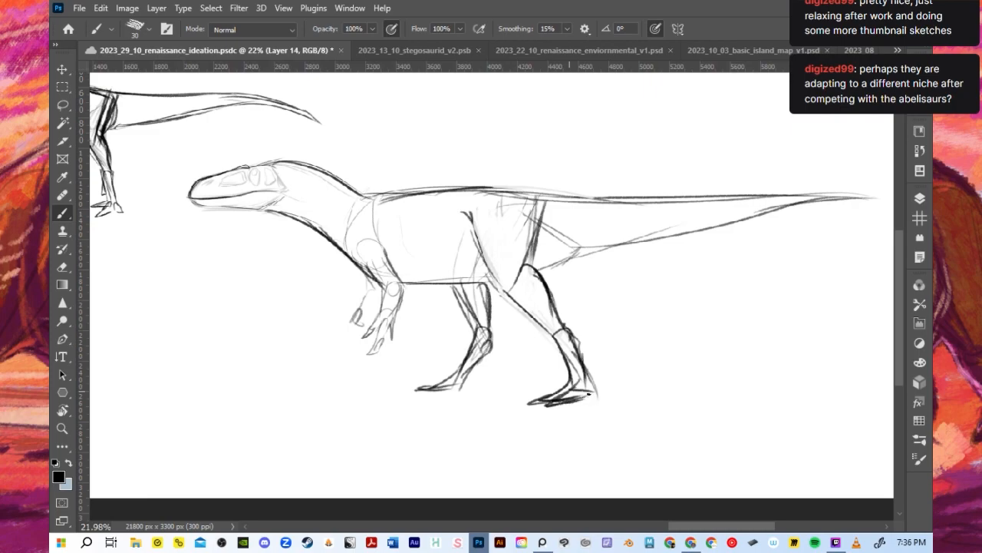
mouse_move(431, 386)
mouse_down()
mouse_move(411, 392)
mouse_move(462, 377)
mouse_up()
- Darken the near foreleg and draw curved claws on both hands
drag(388, 304, 376, 318)
mouse_move(390, 281)
mouse_down()
mouse_move(376, 316)
mouse_move(408, 279)
mouse_up()
drag(385, 312, 360, 337)
mouse_move(366, 332)
mouse_down()
mouse_move(351, 343)
mouse_move(357, 358)
mouse_up()
mouse_move(360, 313)
mouse_down()
mouse_move(345, 332)
mouse_move(350, 347)
mouse_up()
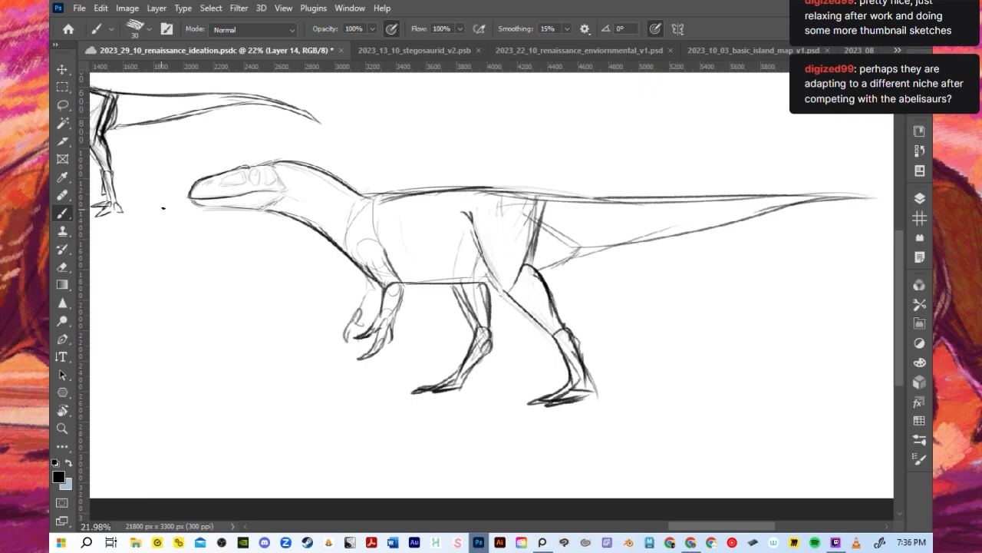
- Darken the snout and lower jaw outlines, fill in the eye and reinforce the back of the head
mouse_move(194, 181)
mouse_down()
mouse_move(185, 198)
mouse_move(236, 195)
mouse_move(210, 208)
mouse_move(251, 208)
mouse_up()
drag(186, 202, 228, 209)
key(ctrl+z)
drag(187, 200, 258, 209)
click(253, 177)
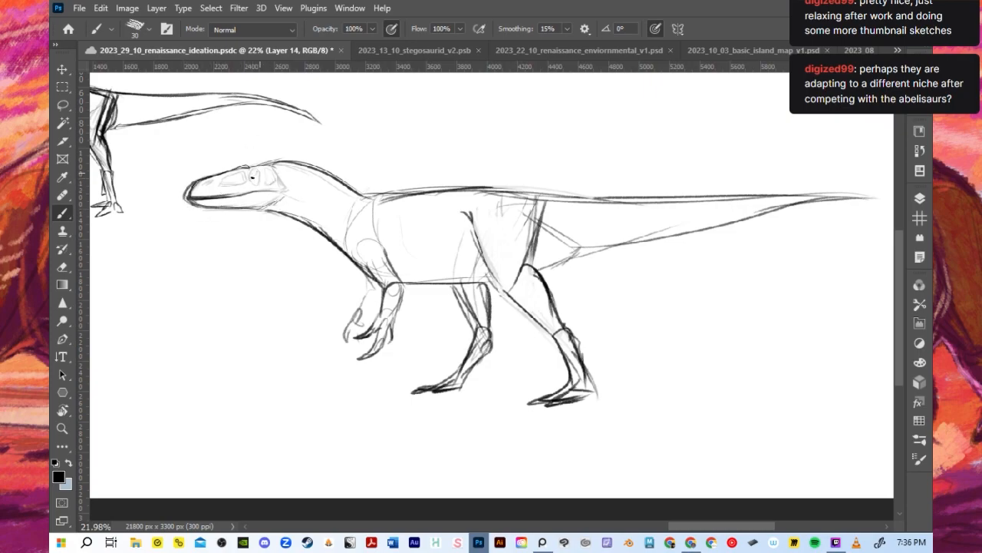
mouse_move(256, 174)
mouse_down()
mouse_move(280, 166)
mouse_move(248, 164)
mouse_move(286, 184)
mouse_move(301, 163)
mouse_up()
- Strengthen the belly and tail base lines and extend the tail into a gently drooping tip
scroll(307, 165, down, 2)
scroll(300, 184, up, 1)
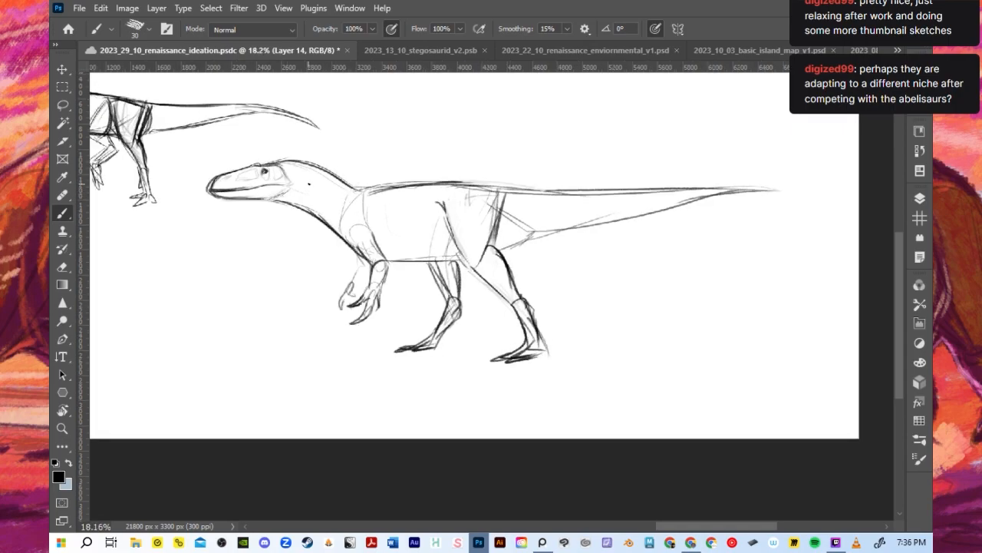
mouse_move(389, 261)
mouse_down()
mouse_move(475, 256)
mouse_move(540, 229)
mouse_up()
drag(471, 189, 561, 186)
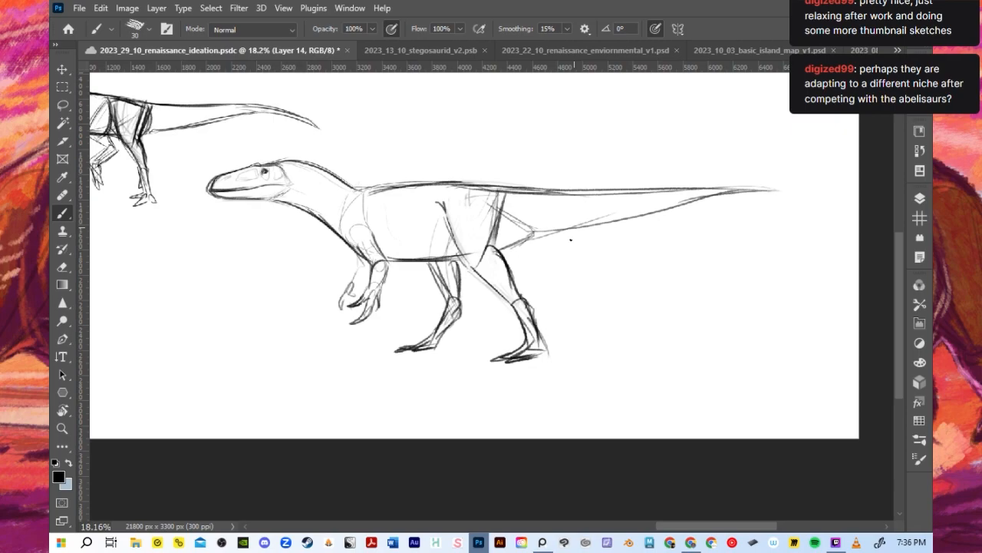
drag(686, 205, 798, 194)
mouse_move(721, 201)
mouse_down()
mouse_move(820, 208)
mouse_move(803, 190)
mouse_move(824, 206)
mouse_up()
scroll(623, 180, down, 3)
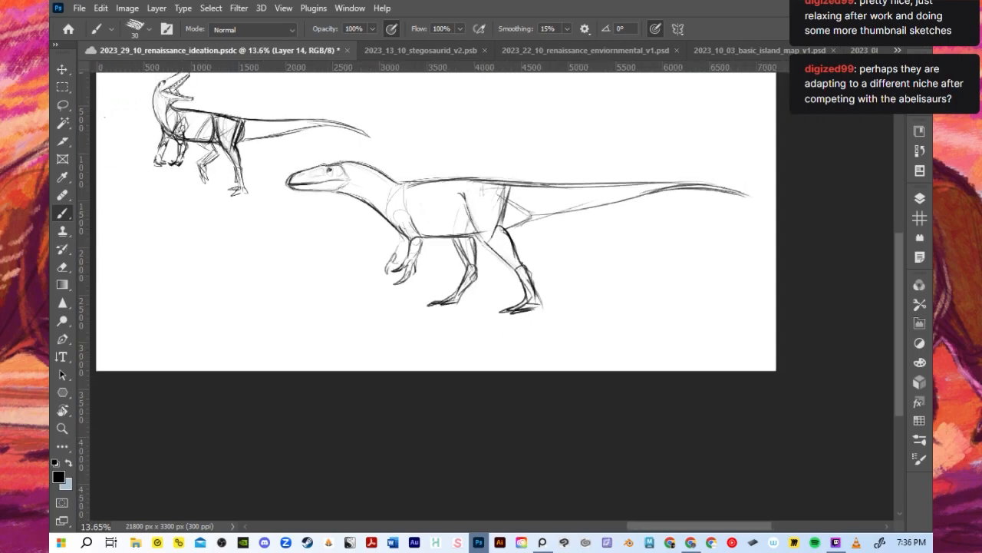
- Lasso the dinosaur's head and enlarge it to about 131% width and 117% height
scroll(390, 171, up, 1)
key(l)
scroll(419, 179, up, 4)
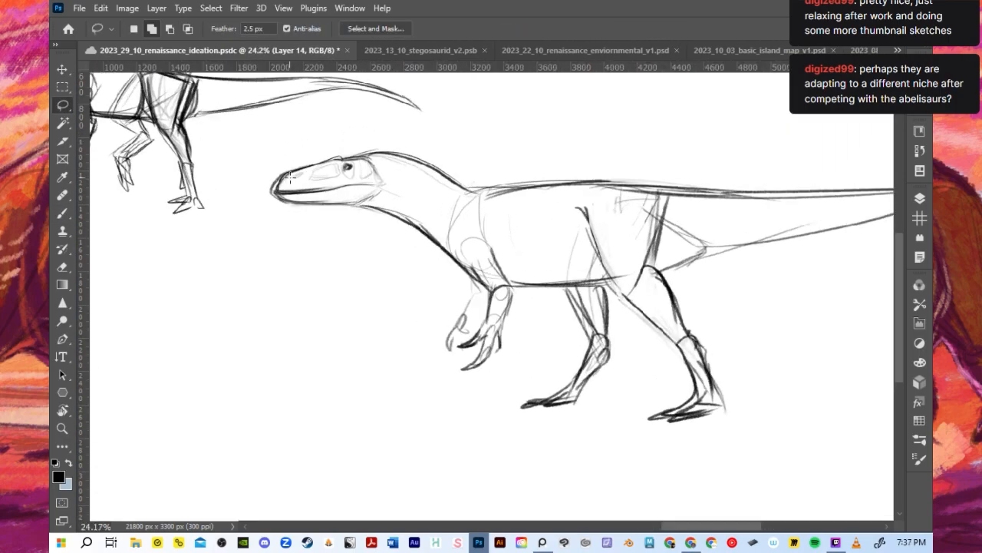
drag(371, 215, 267, 224)
key(v)
drag(260, 226, 239, 241)
drag(239, 192, 217, 191)
drag(303, 204, 323, 200)
scroll(265, 260, down, 1)
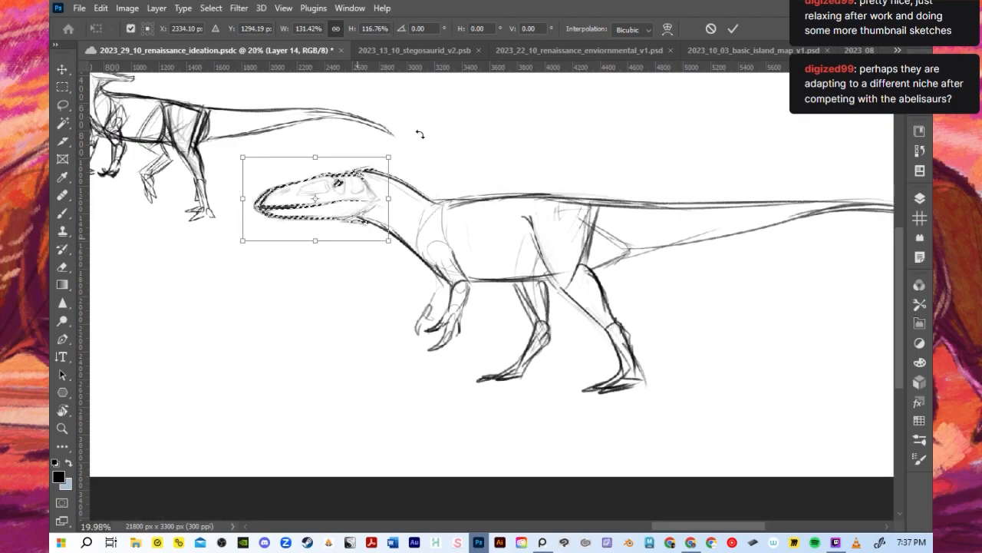
- Adjust the head's scale to about 128% width and 114% height, fit it against the neck, and deselect it
drag(384, 162, 380, 164)
drag(348, 198, 360, 199)
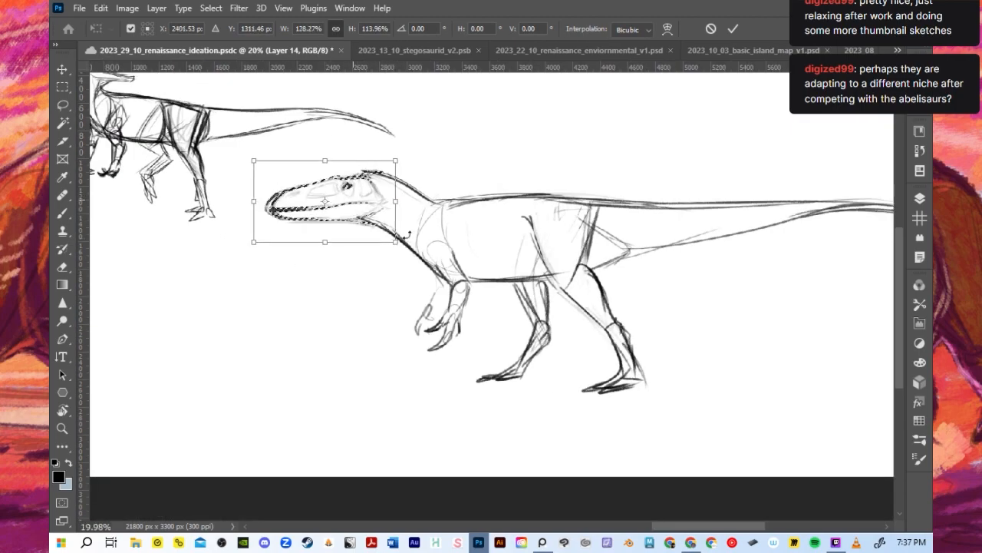
drag(358, 193, 362, 191)
click(733, 30)
click(211, 8)
click(220, 35)
- Blend the enlarged head into the body with darker brush lines along the nape, throat and front of the back
key(b)
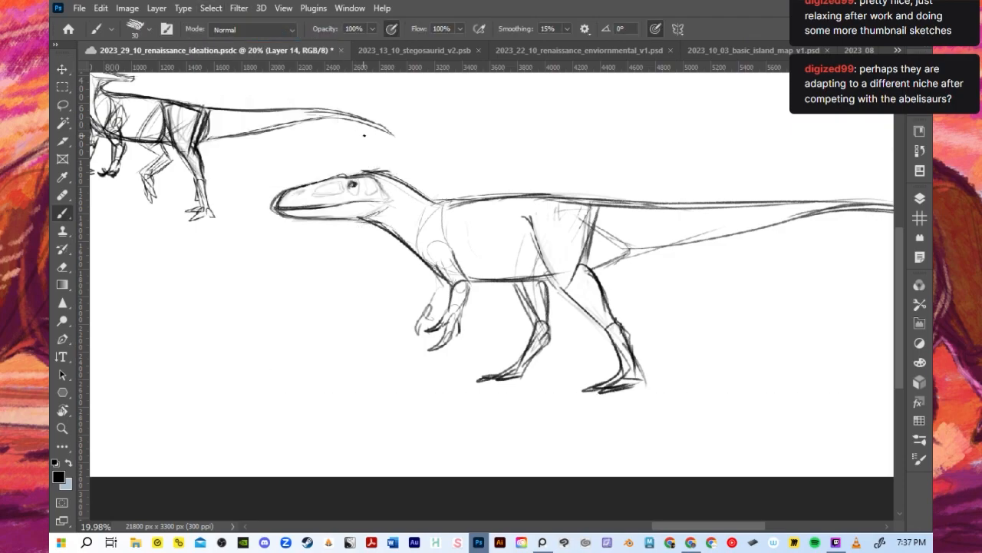
drag(360, 169, 443, 206)
drag(344, 215, 422, 259)
key(ctrl+z)
mouse_move(424, 201)
mouse_down()
mouse_move(626, 193)
mouse_move(457, 205)
mouse_move(631, 203)
mouse_up()
key(ctrl+z)
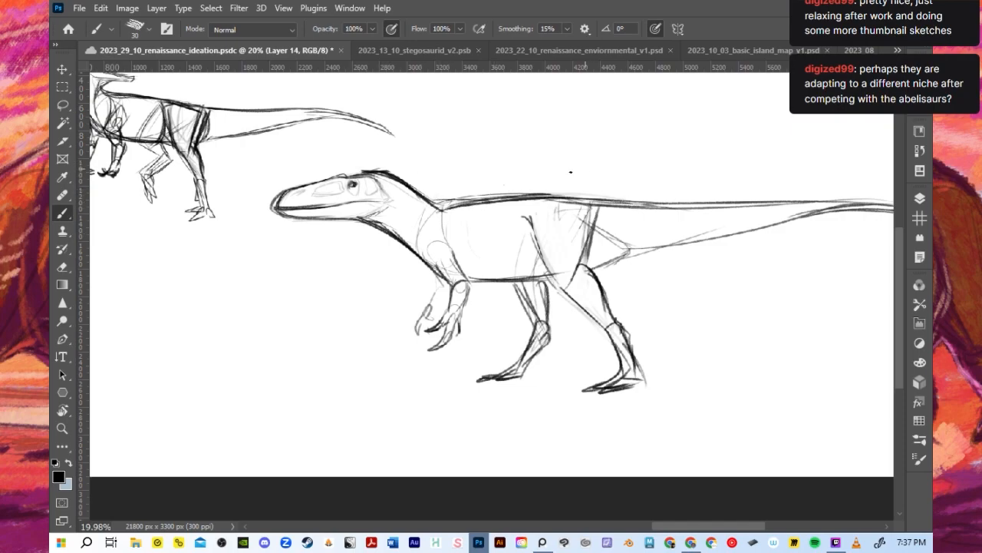
scroll(555, 172, down, 4)
scroll(449, 195, up, 4)
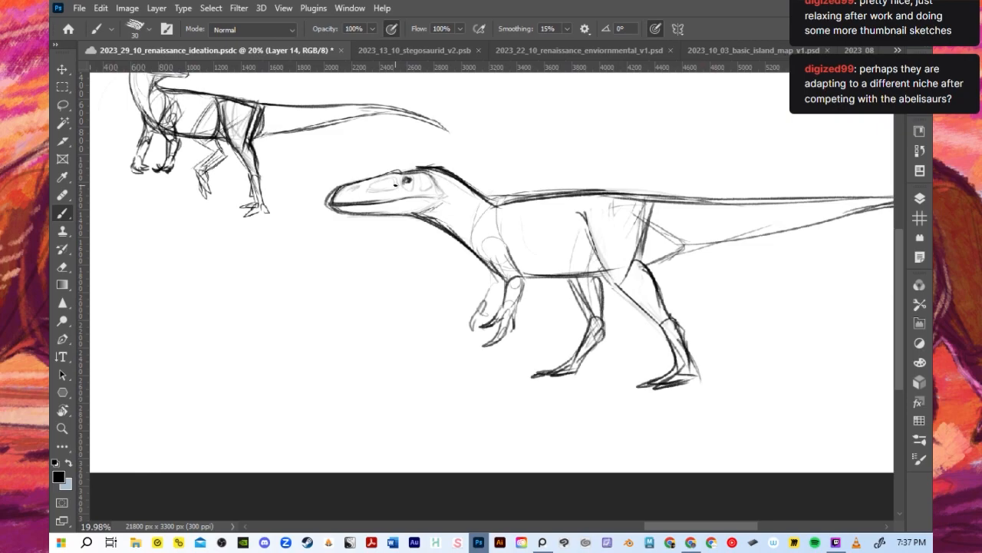
- Define the dinosaur's jaw corner and cheek and darken the back of the skull with brush strokes at size 20
scroll(396, 184, up, 4)
key(bracketleft)
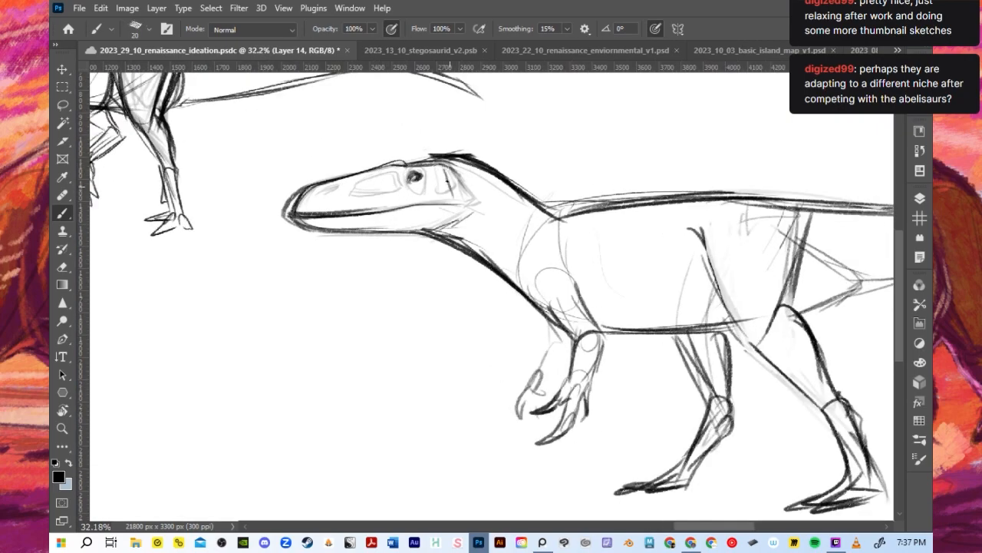
drag(402, 207, 453, 205)
mouse_move(449, 175)
mouse_down()
mouse_move(452, 204)
mouse_move(424, 232)
mouse_up()
drag(461, 204, 444, 221)
drag(415, 155, 476, 152)
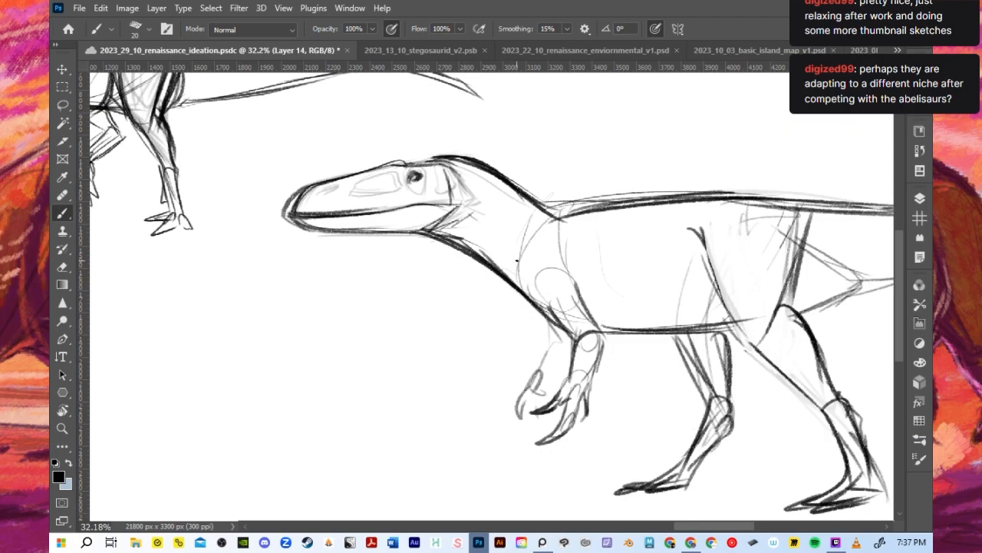
scroll(491, 247, down, 5)
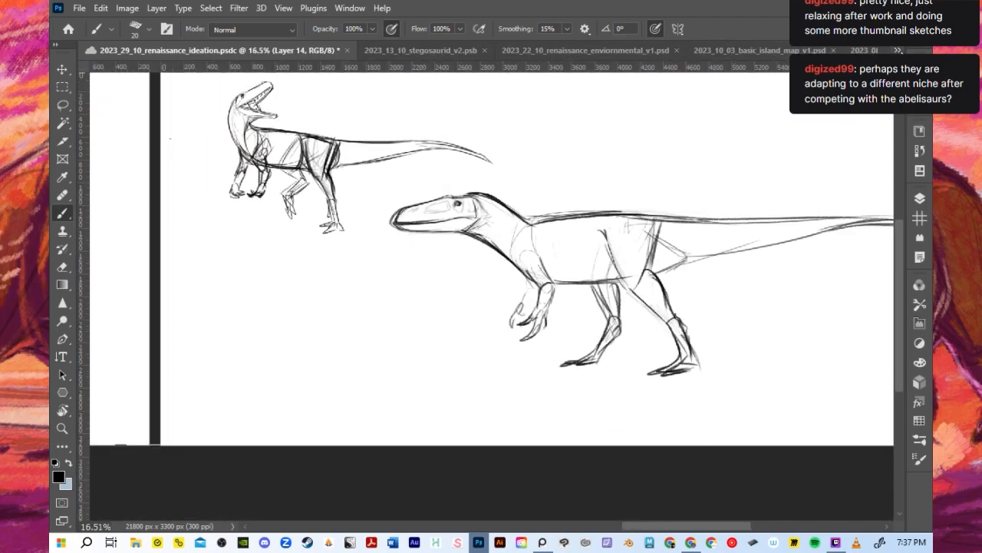
- Close 2023_13_10_stegosaurid_v2.psb and place 2023_08_10_abelisaurid_concept_v1.psd directly after the renaissance ideation document
click(898, 50)
click(761, 57)
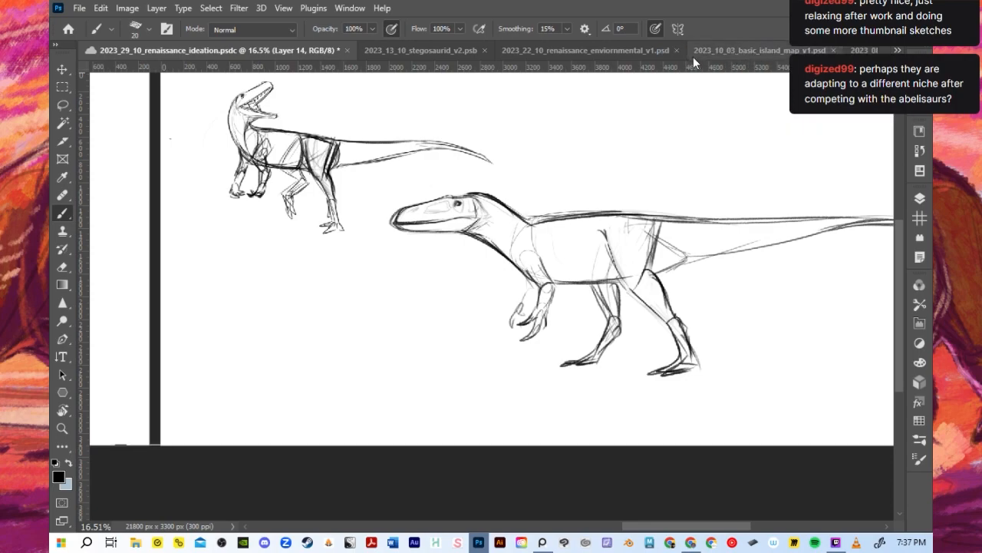
click(453, 51)
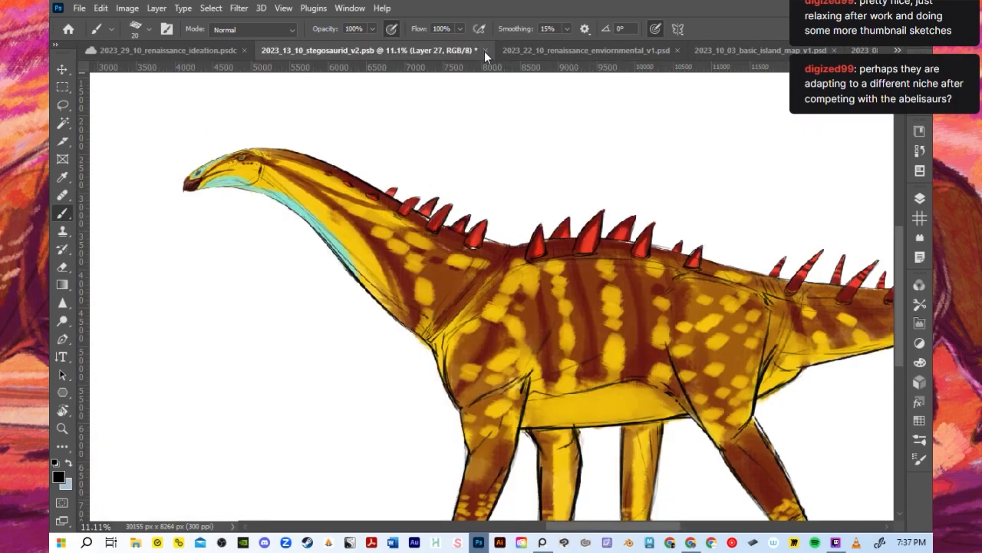
click(484, 51)
key(Return)
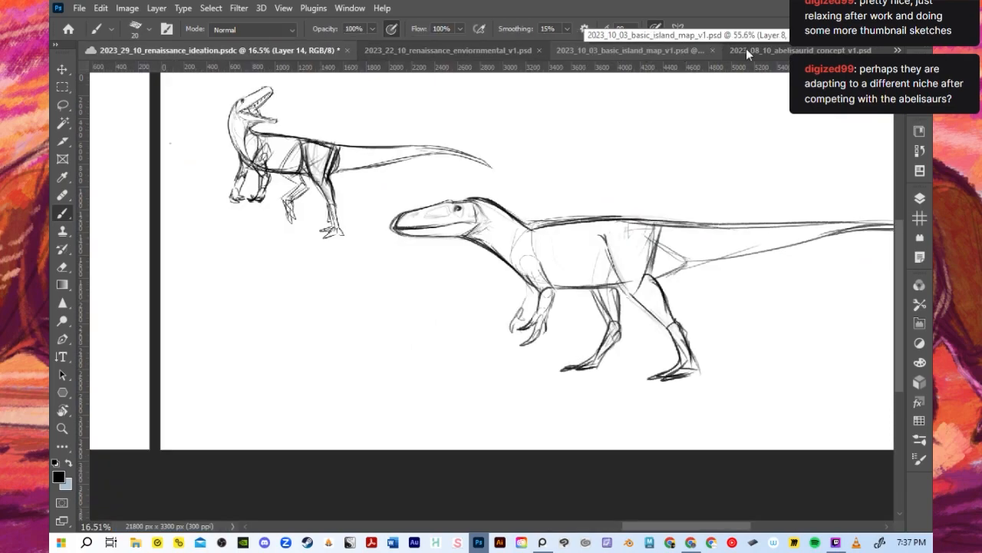
click(726, 49)
drag(724, 48, 402, 57)
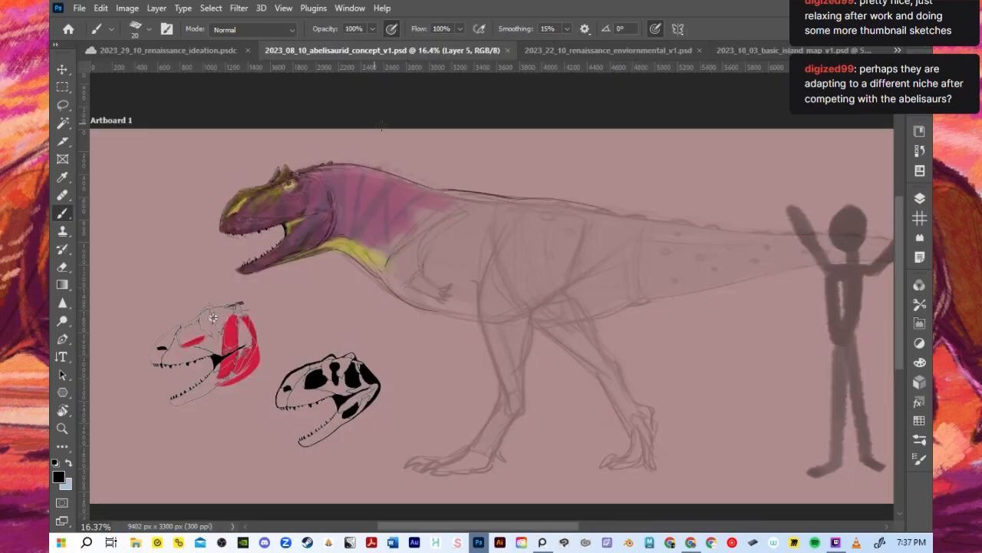
- Arrange the open documents in a two-up layout with one window above the other
click(283, 8)
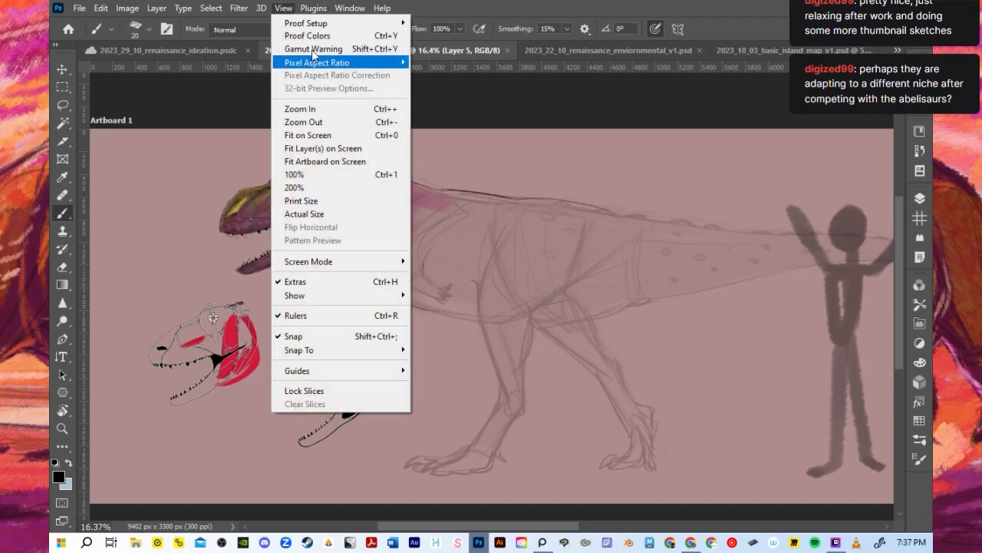
mouse_move(349, 8)
mouse_move(397, 21)
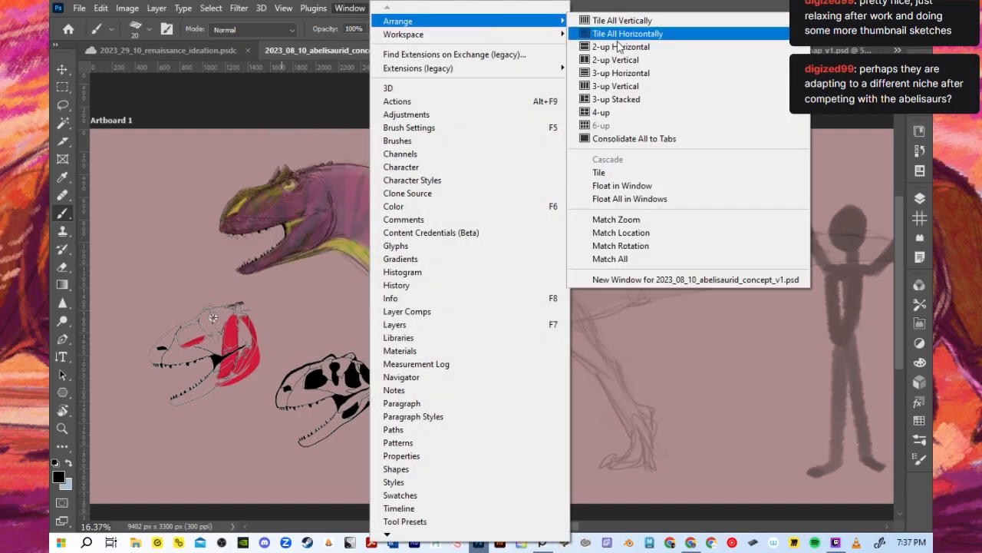
click(604, 60)
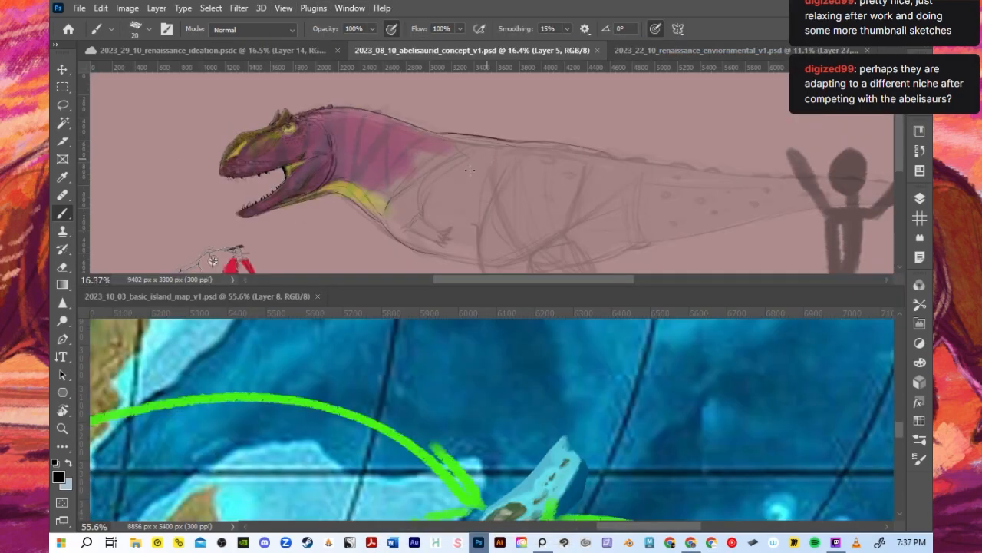
- Compare the ideation sketch with the abelisaurid concept, examining the abelisaurid's head, neck and torso
click(273, 52)
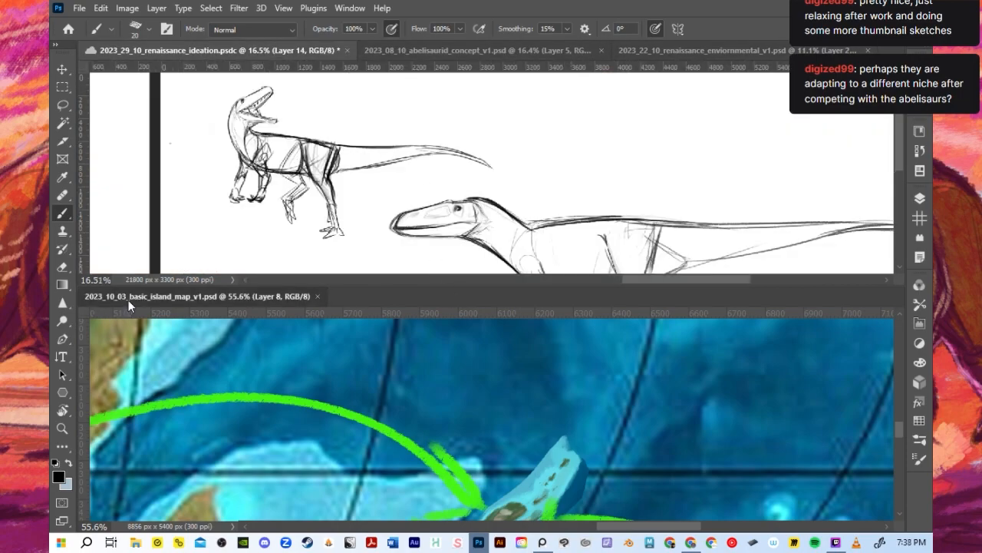
click(419, 50)
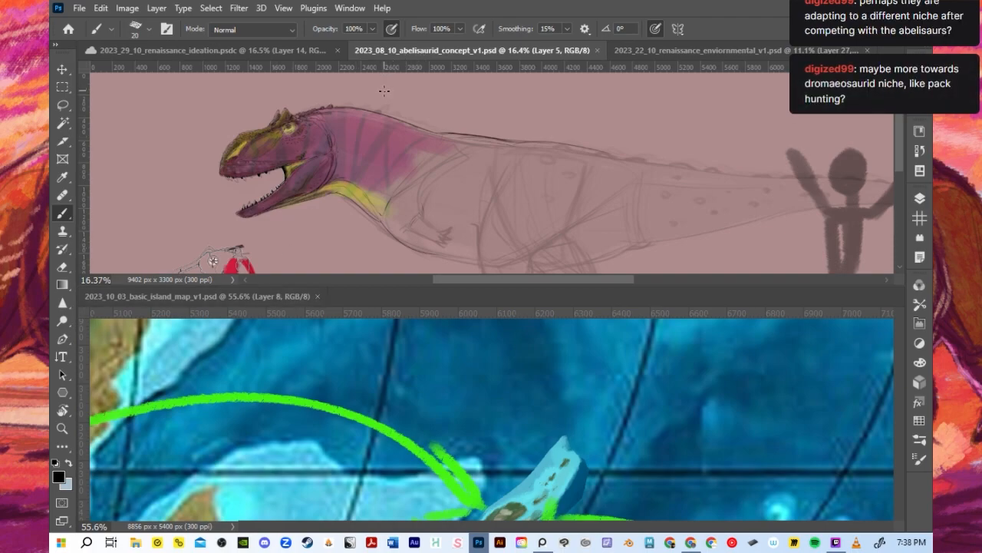
scroll(393, 154, down, 1)
scroll(376, 135, up, 1)
scroll(334, 92, down, 1)
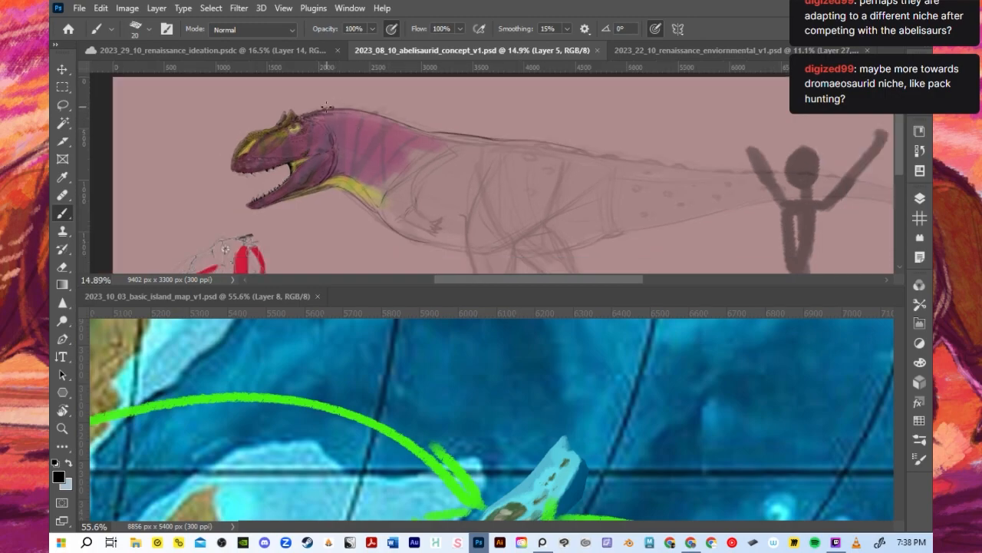
scroll(337, 123, up, 3)
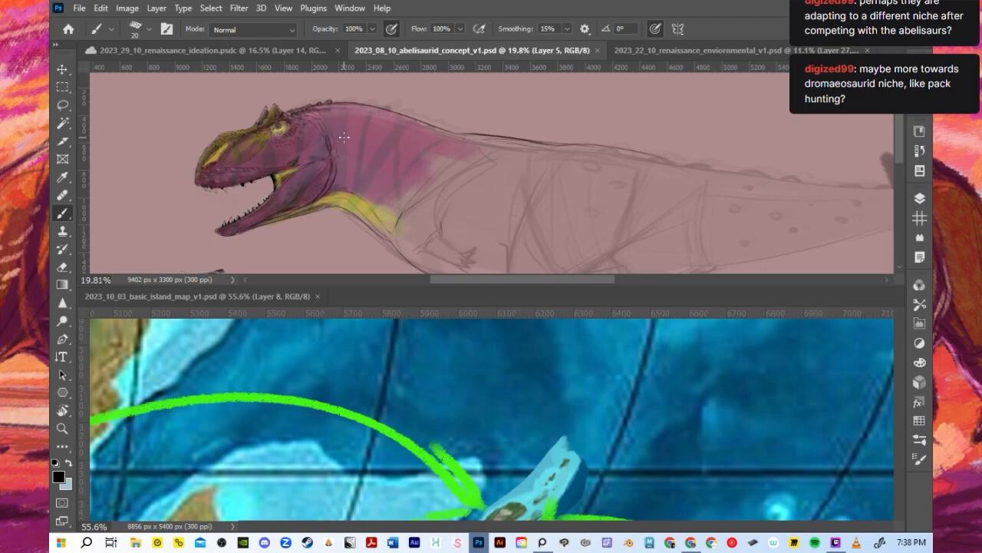
scroll(344, 139, down, 1)
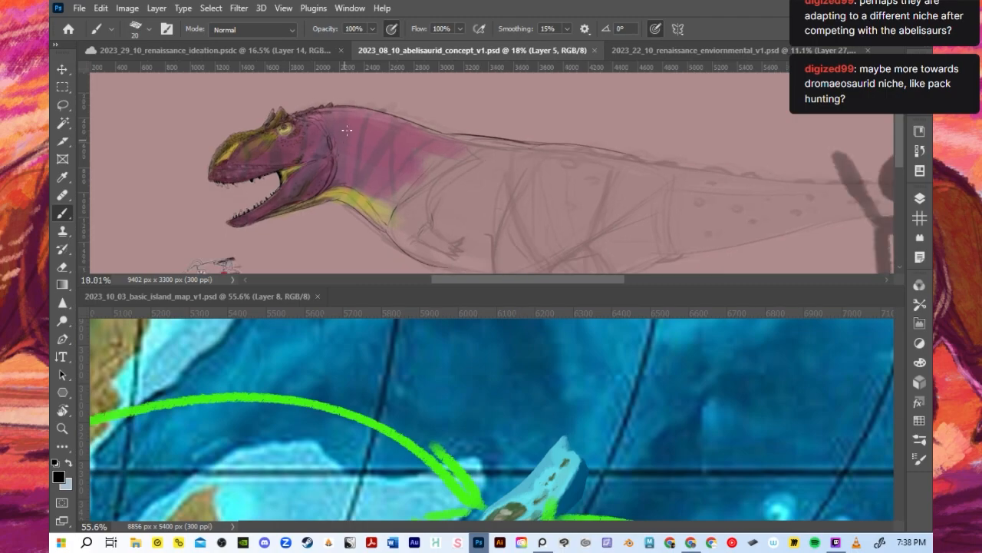
- Return to the renaissance ideation document and consolidate all documents to tabs
click(307, 47)
click(349, 8)
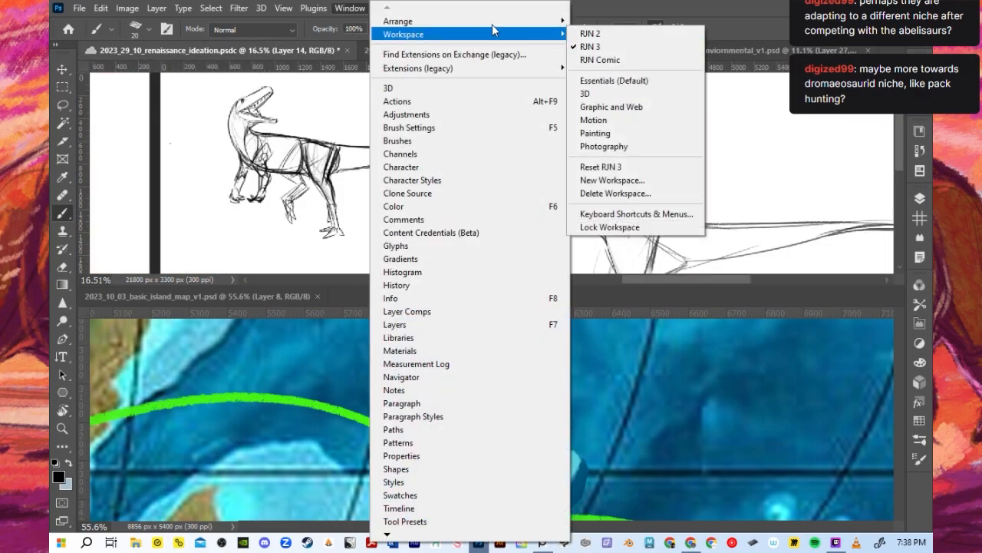
mouse_move(493, 25)
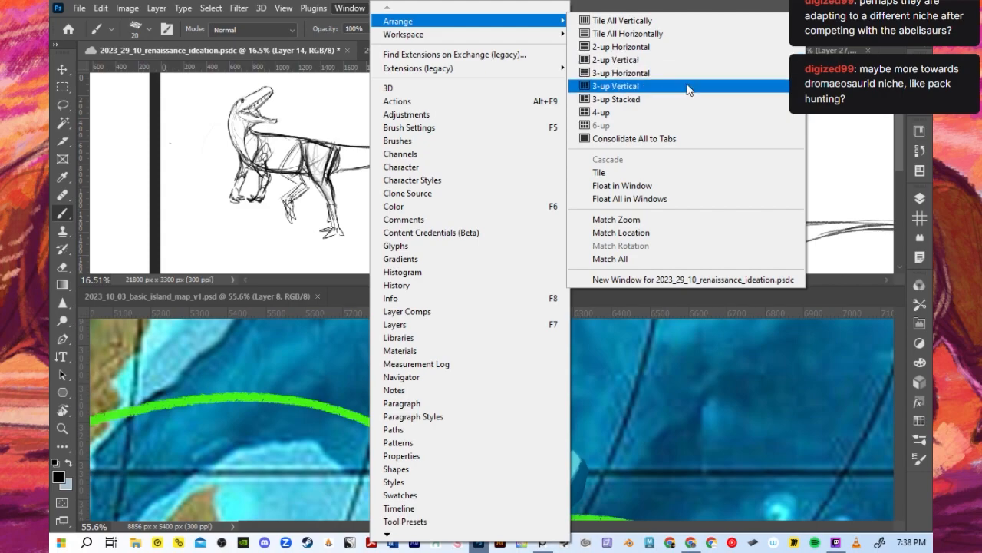
click(668, 138)
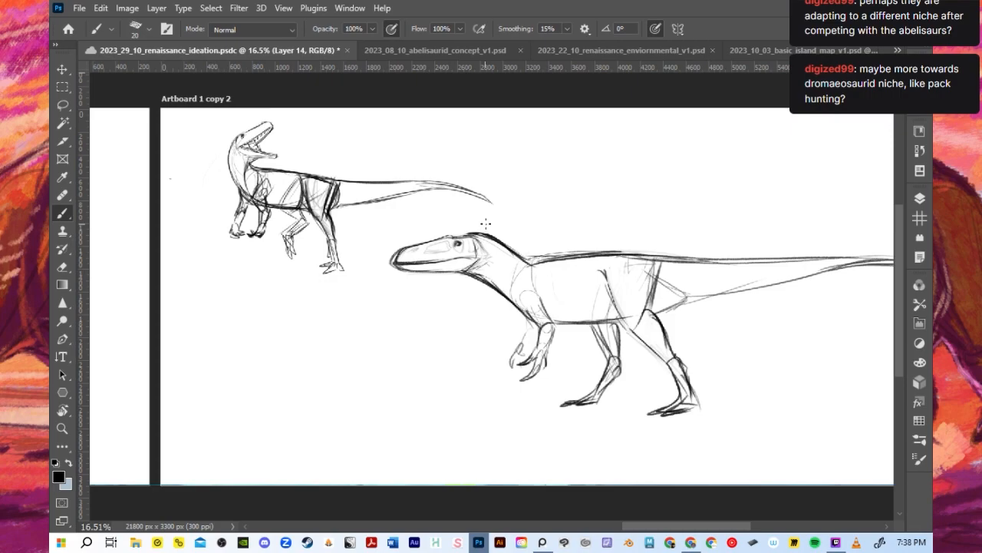
- Darken the large-headed dinosaur's far forearm and hand claws, and strengthen the front of its belly line
scroll(570, 356, up, 3)
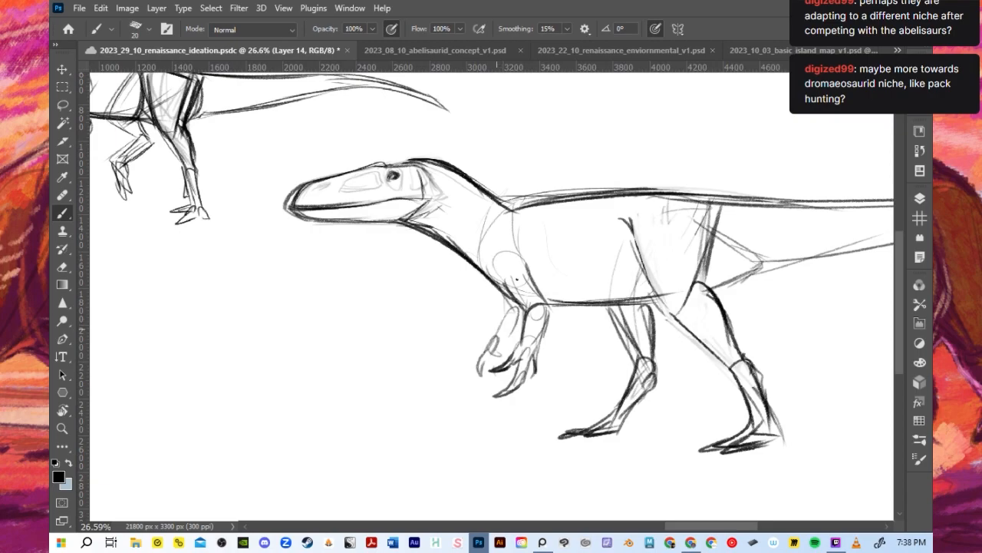
key(ctrl+z)
mouse_move(521, 313)
mouse_down()
mouse_move(497, 330)
mouse_move(503, 350)
mouse_move(483, 373)
mouse_up()
mouse_move(487, 354)
mouse_down()
mouse_move(491, 381)
mouse_move(479, 393)
mouse_move(493, 387)
mouse_up()
key(ctrl+z)
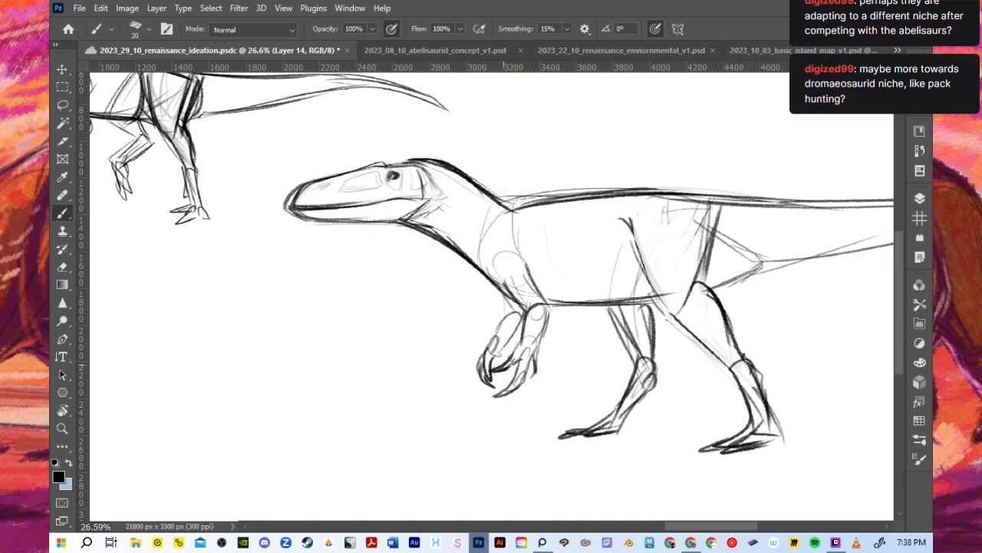
mouse_move(515, 297)
mouse_down()
mouse_move(497, 317)
mouse_move(502, 308)
mouse_up()
mouse_move(506, 296)
mouse_down()
mouse_move(492, 342)
mouse_move(501, 351)
mouse_up()
drag(540, 308, 599, 306)
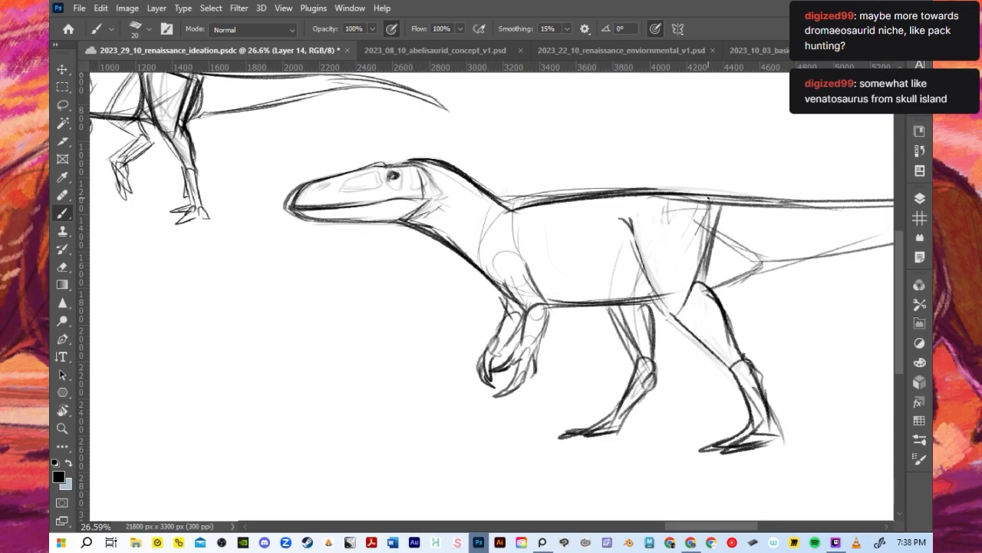
- Smooth the transition from neck to back and redraw a darker back line from shoulder to hip
drag(502, 218, 551, 204)
mouse_move(487, 198)
mouse_down()
mouse_move(584, 173)
mouse_move(503, 204)
mouse_move(565, 203)
mouse_up()
mouse_move(484, 192)
mouse_down()
mouse_move(550, 191)
mouse_move(508, 205)
mouse_move(516, 192)
mouse_move(492, 200)
mouse_move(593, 194)
mouse_up()
key(ctrl+z)
key(ctrl+z)
drag(525, 198, 651, 190)
scroll(555, 230, down, 3)
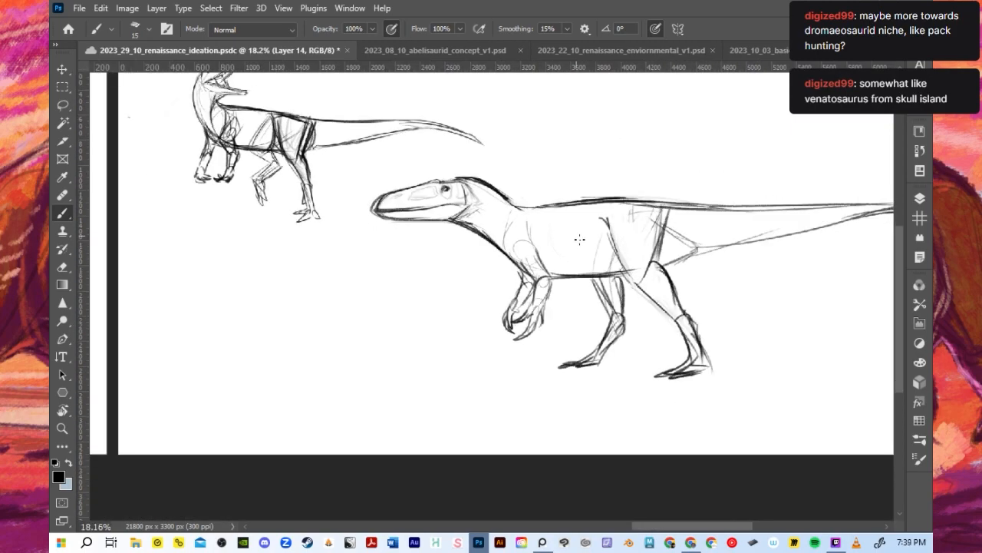
- Examine the large-headed dinosaur's overall proportions beside the open-mouthed dinosaur in the artboard
scroll(576, 245, down, 1)
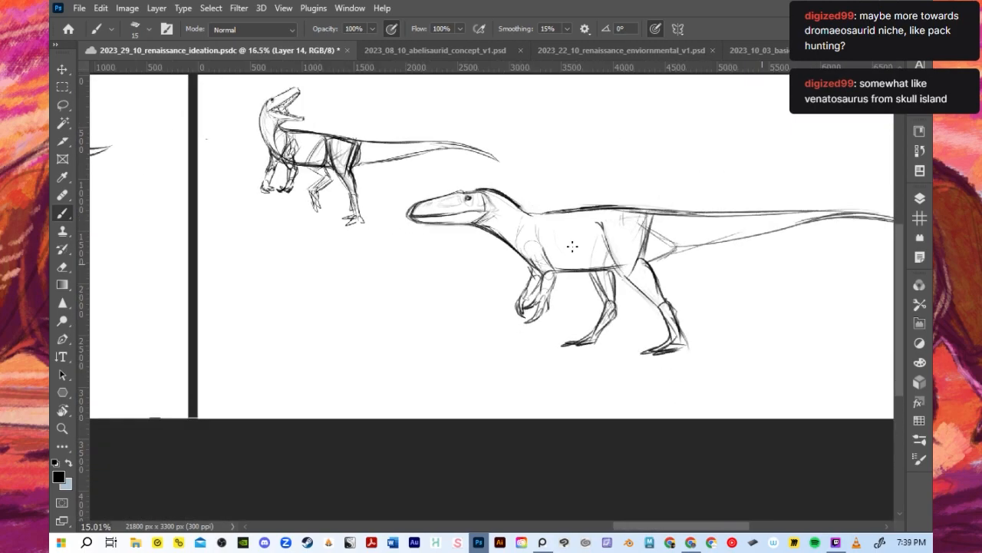
scroll(572, 248, down, 2)
scroll(556, 257, up, 2)
scroll(559, 254, down, 2)
scroll(623, 257, up, 3)
scroll(644, 269, down, 2)
scroll(644, 269, up, 2)
scroll(644, 269, down, 3)
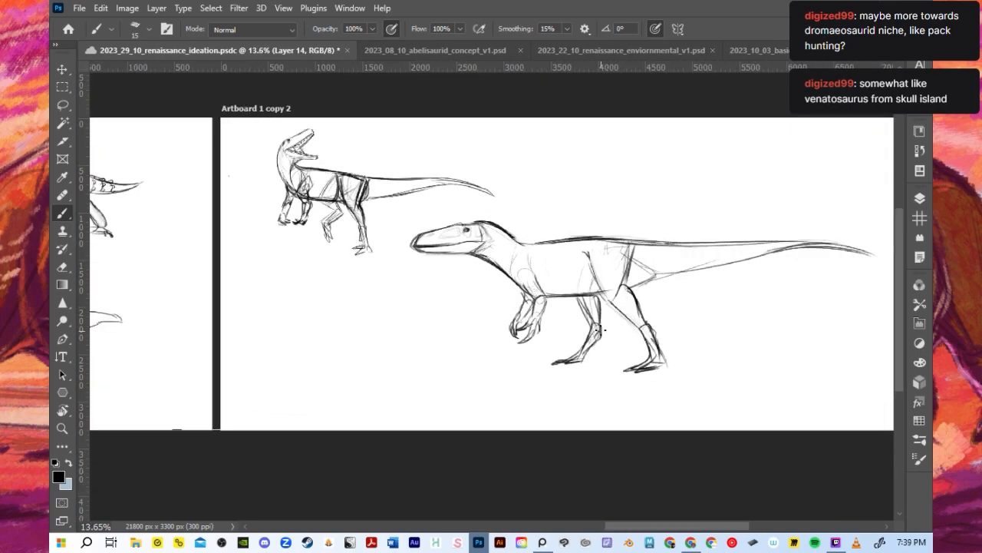
scroll(492, 277, up, 3)
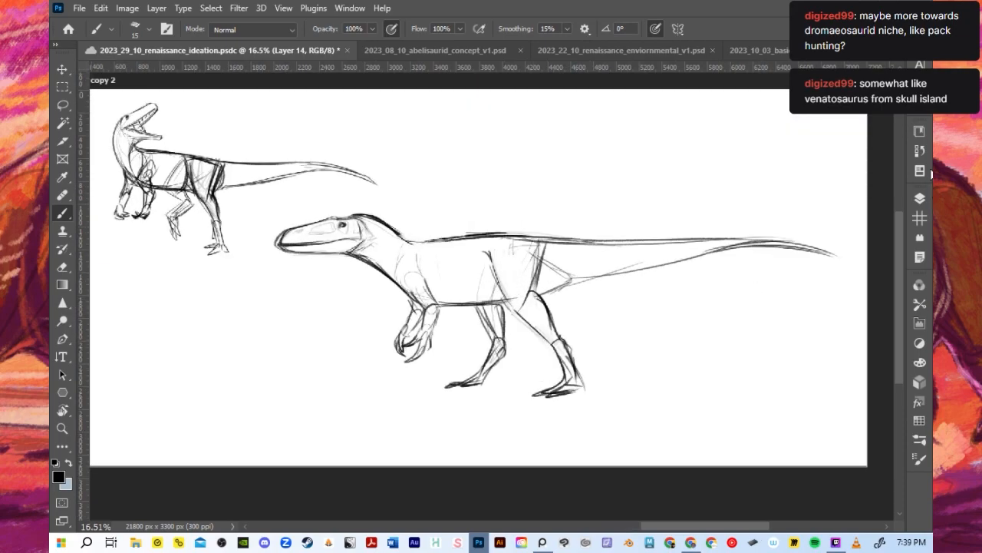
- Duplicate Layer 14 with the large-headed dinosaur and hide the lower of the two identical layers
click(921, 198)
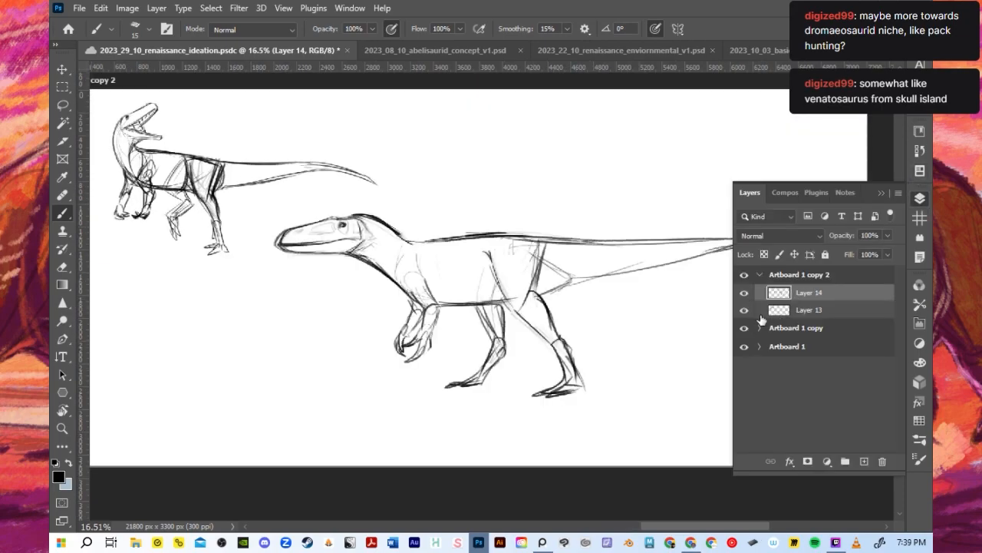
click(745, 310)
click(744, 310)
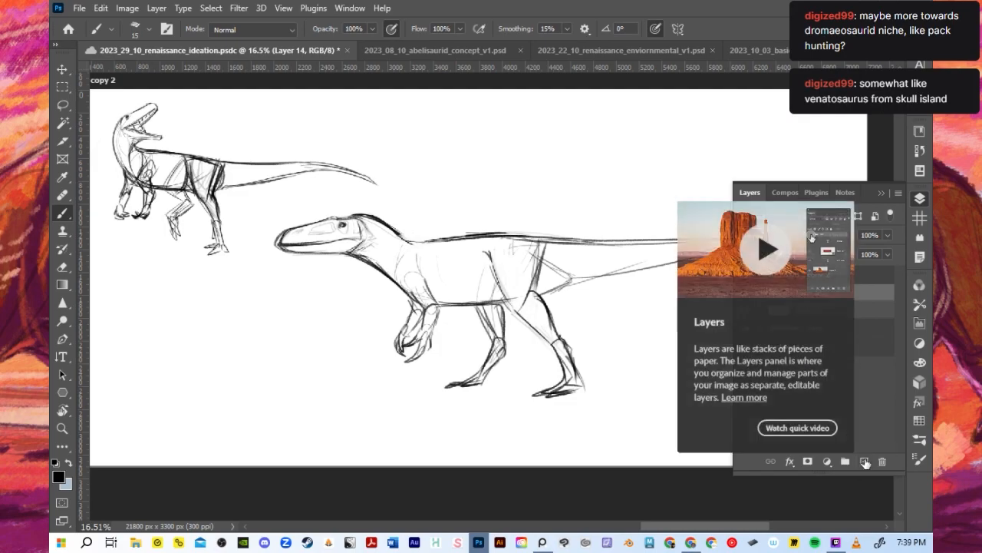
drag(819, 293, 864, 460)
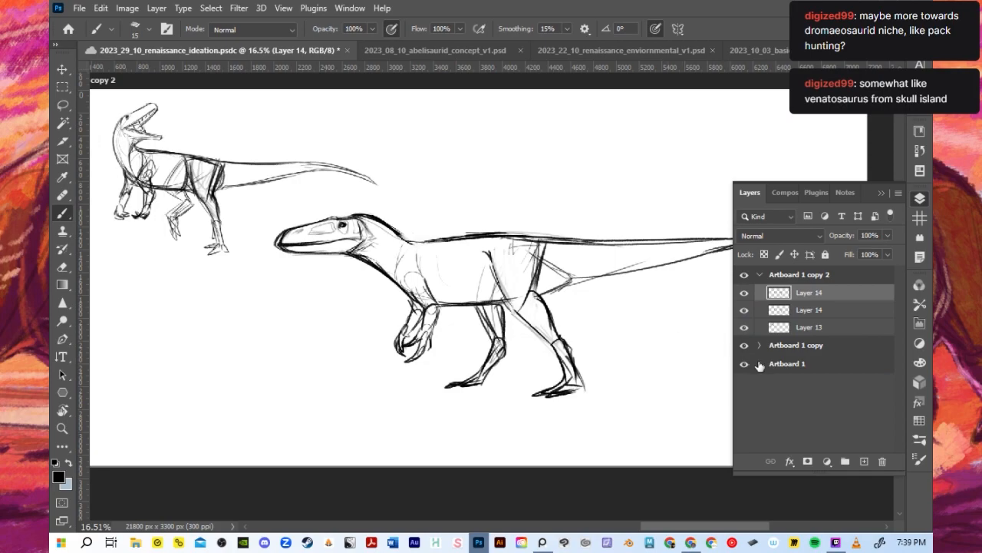
click(743, 309)
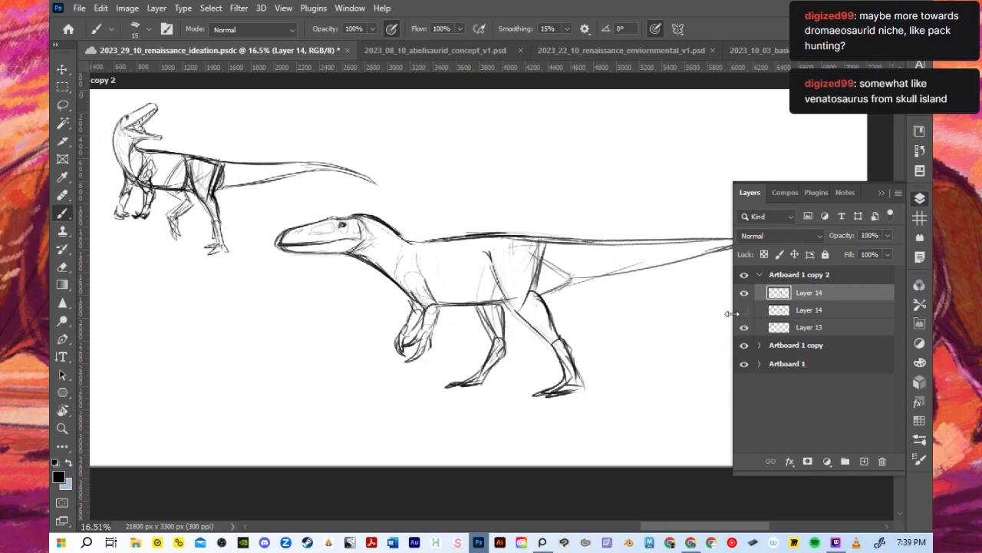
scroll(278, 190, down, 1)
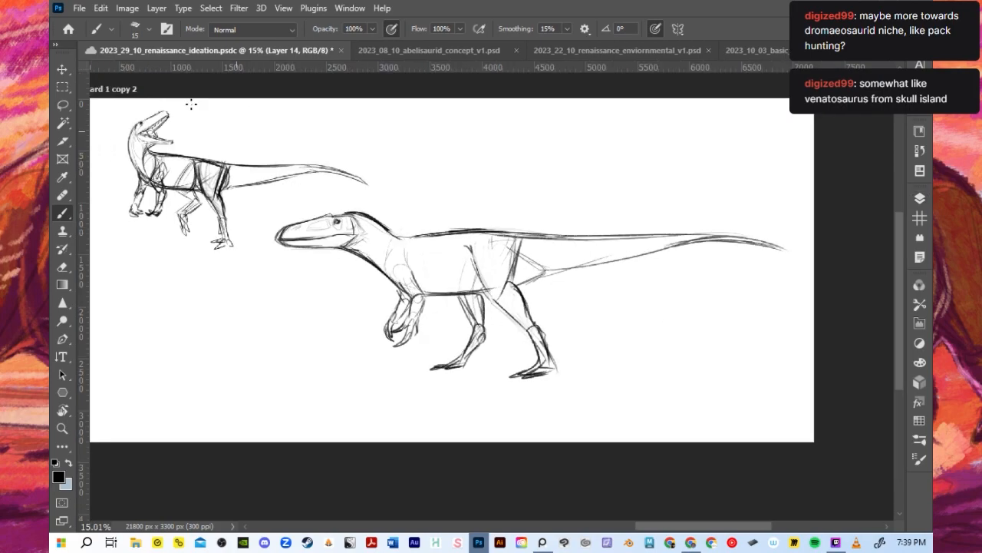
click(100, 7)
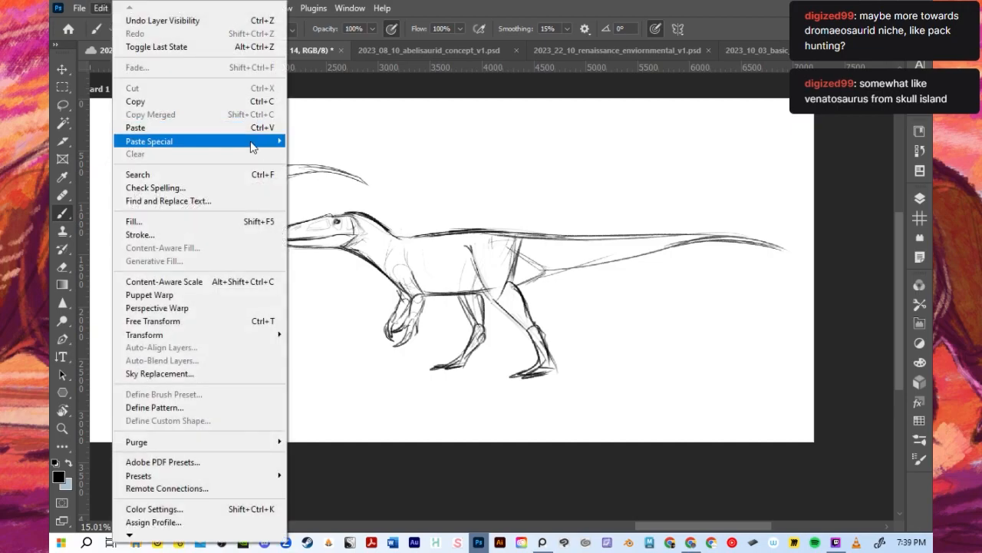
click(522, 13)
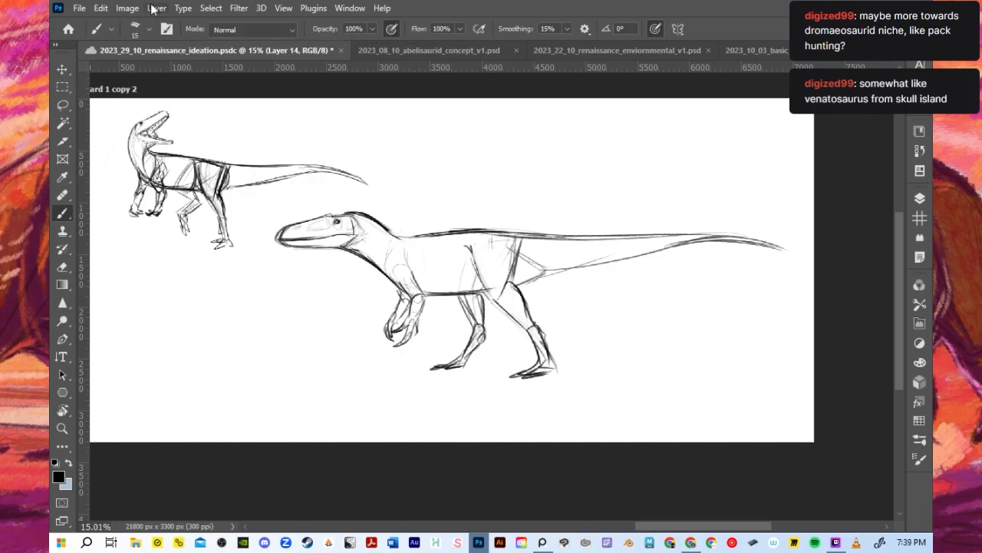
click(101, 8)
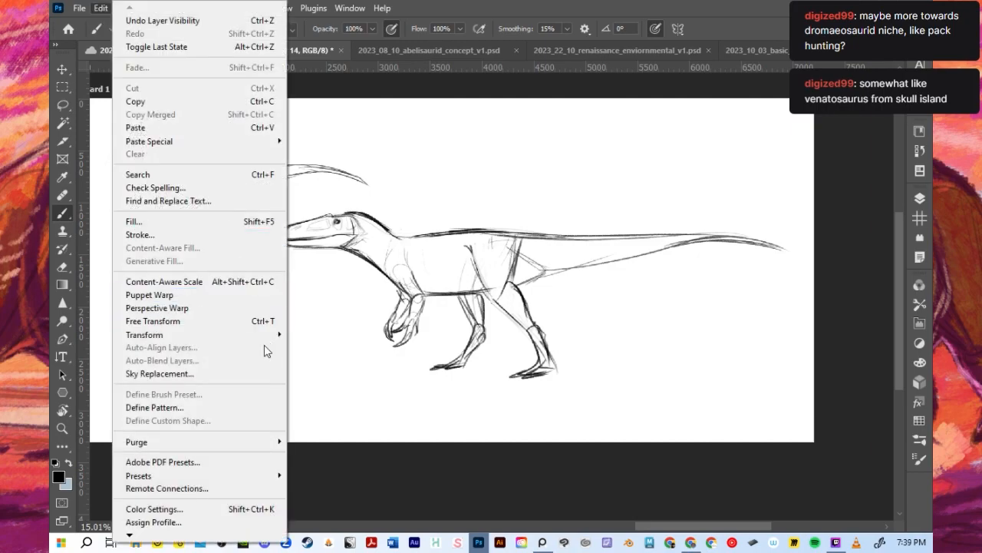
click(127, 7)
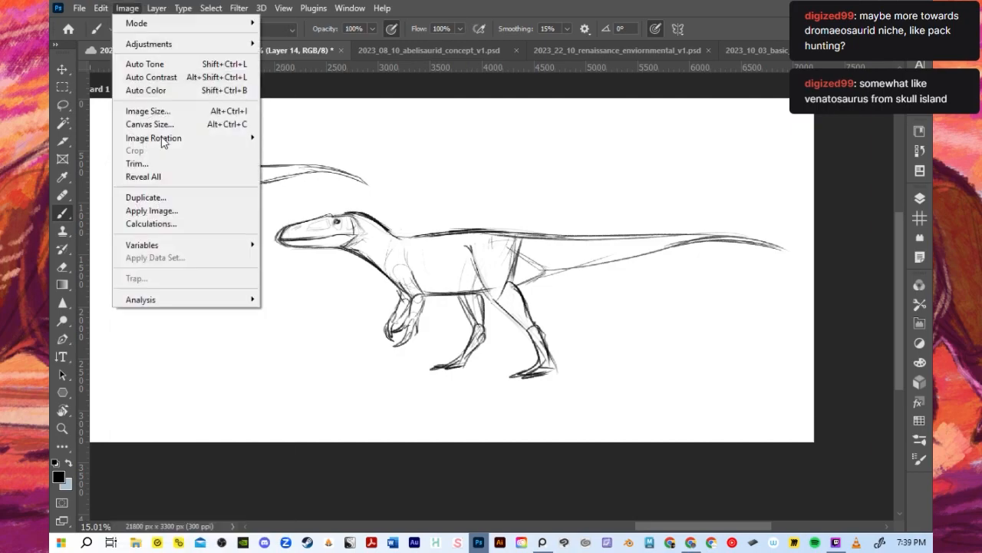
mouse_move(100, 7)
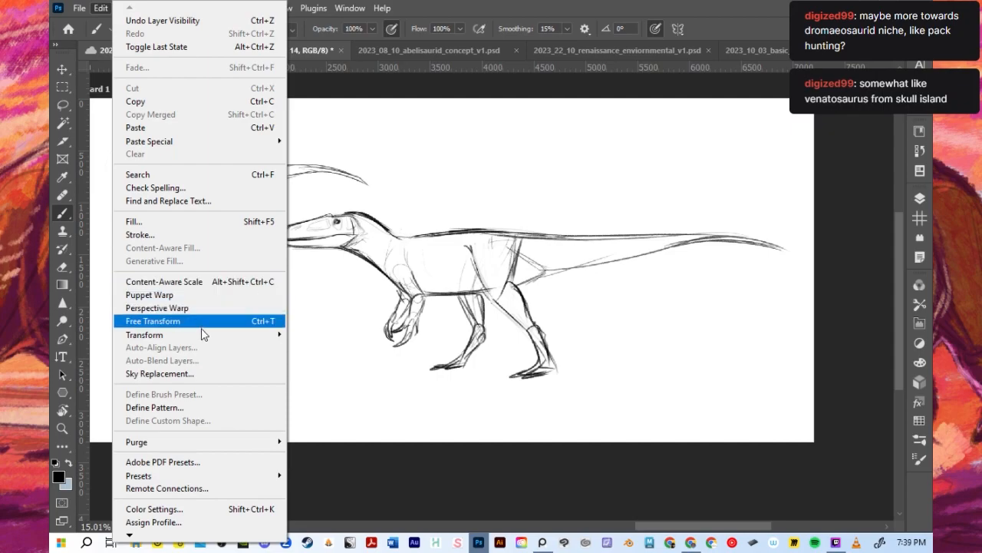
mouse_move(203, 334)
click(352, 157)
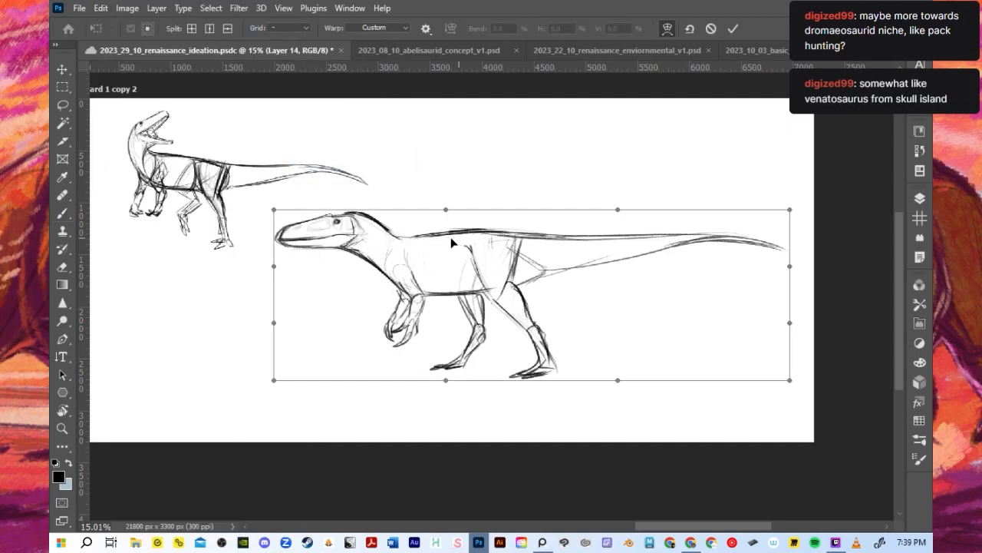
drag(452, 233, 453, 218)
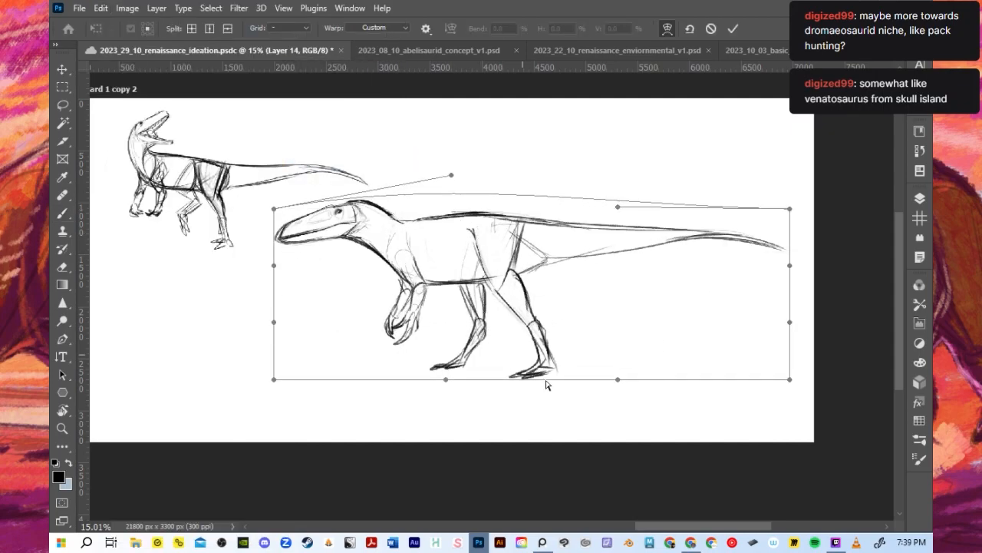
drag(620, 383, 616, 420)
drag(447, 387, 440, 412)
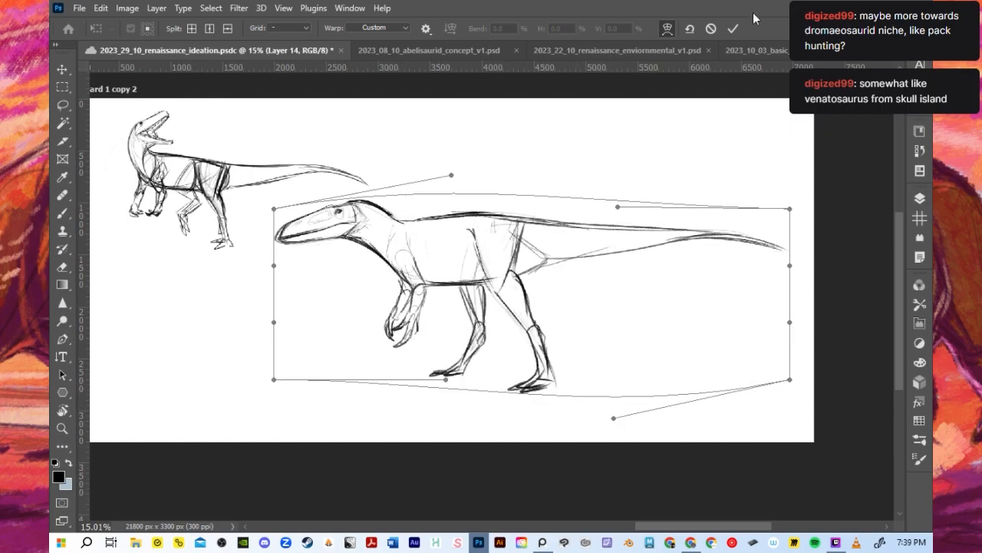
click(713, 28)
- Compare the two Layer 14 copies by toggling their visibility, ending with the upper one shown and selected and the lower one hidden
click(921, 203)
click(743, 293)
click(744, 294)
click(744, 310)
click(743, 293)
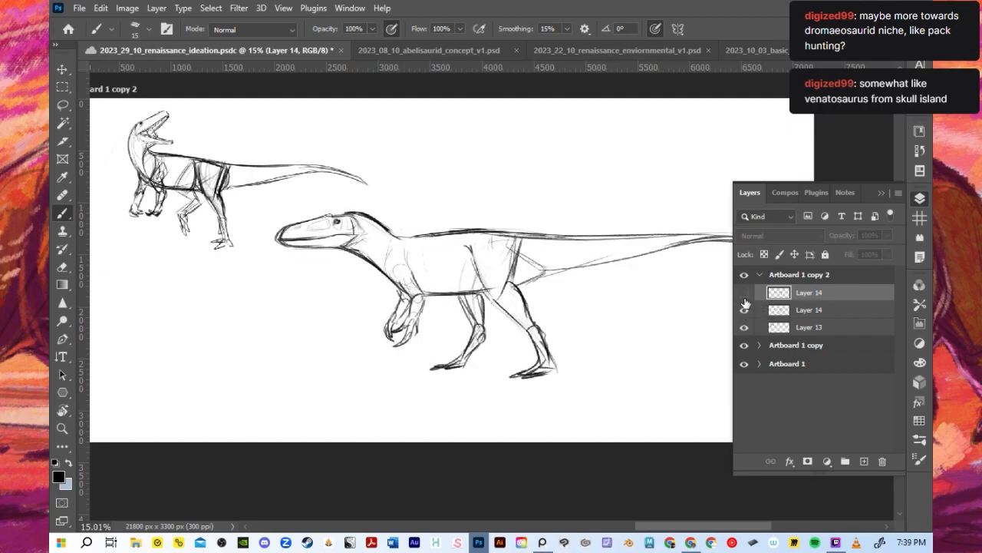
click(99, 9)
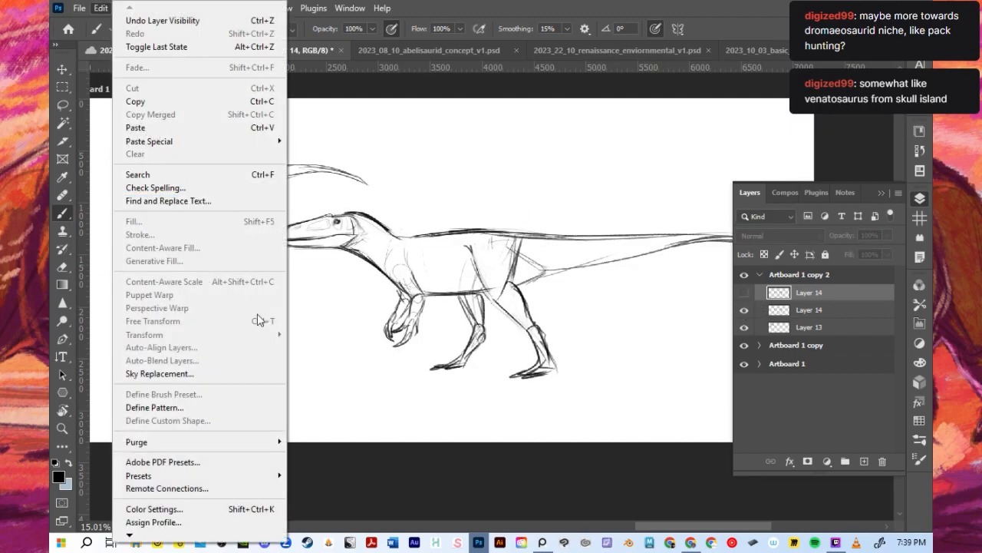
mouse_move(80, 8)
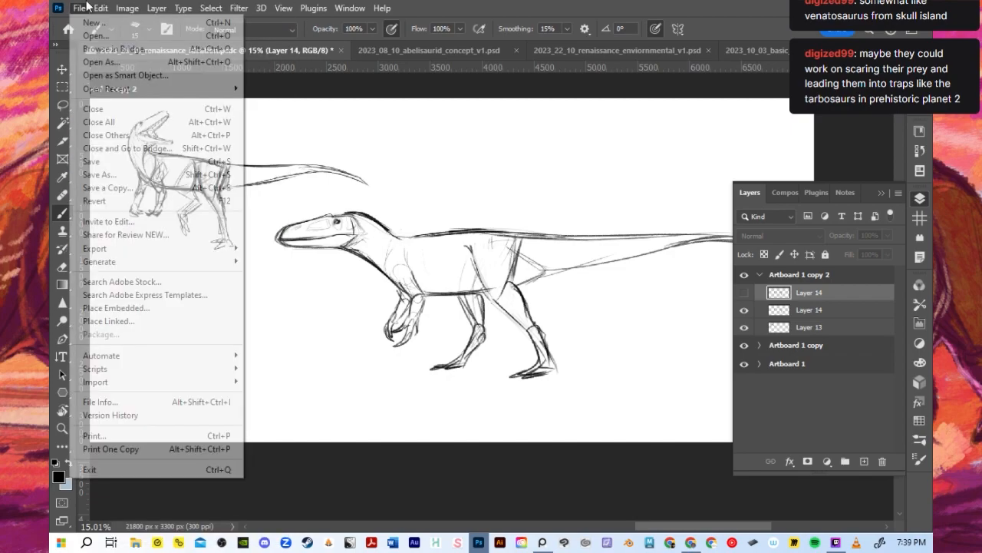
click(472, 307)
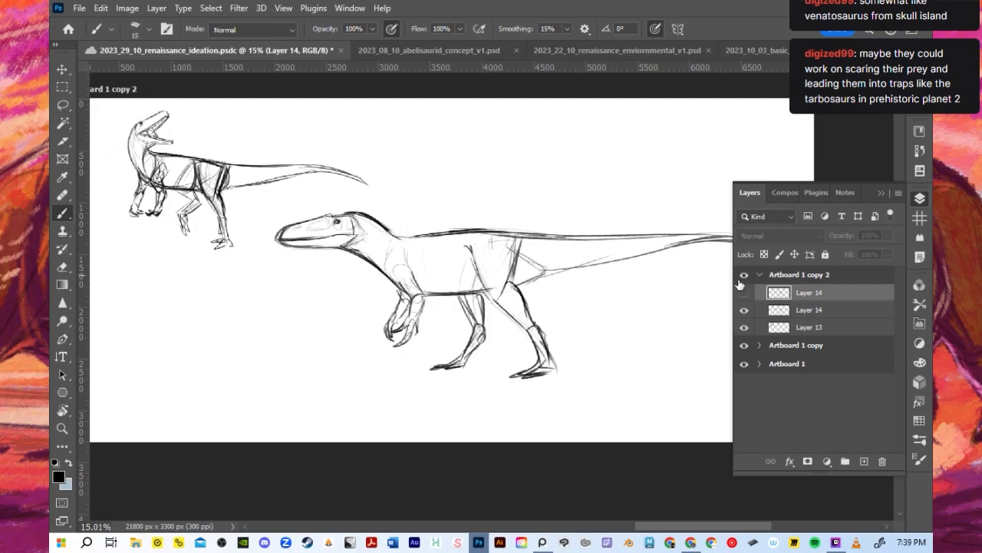
click(744, 293)
click(743, 309)
click(775, 313)
click(774, 295)
- Start a Warp on the upper Layer 14 and stretch the large-headed dinosaur's snout slightly forward
click(96, 8)
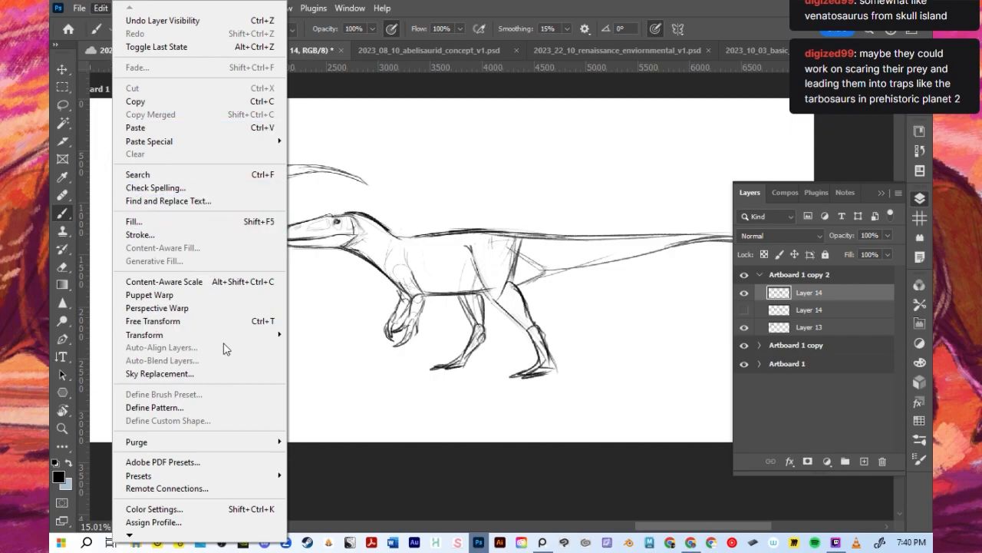
mouse_move(230, 335)
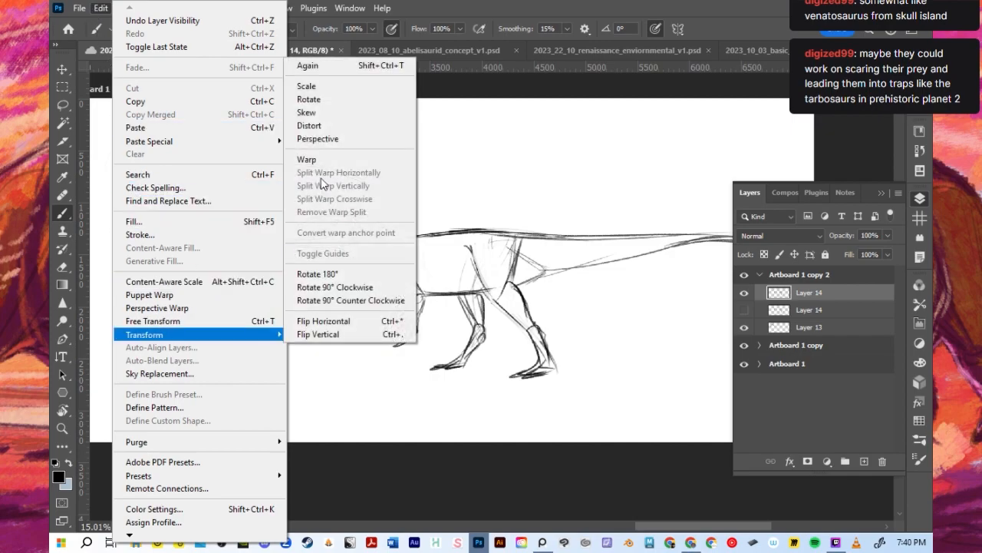
click(322, 161)
drag(274, 208, 275, 186)
key(ctrl+z)
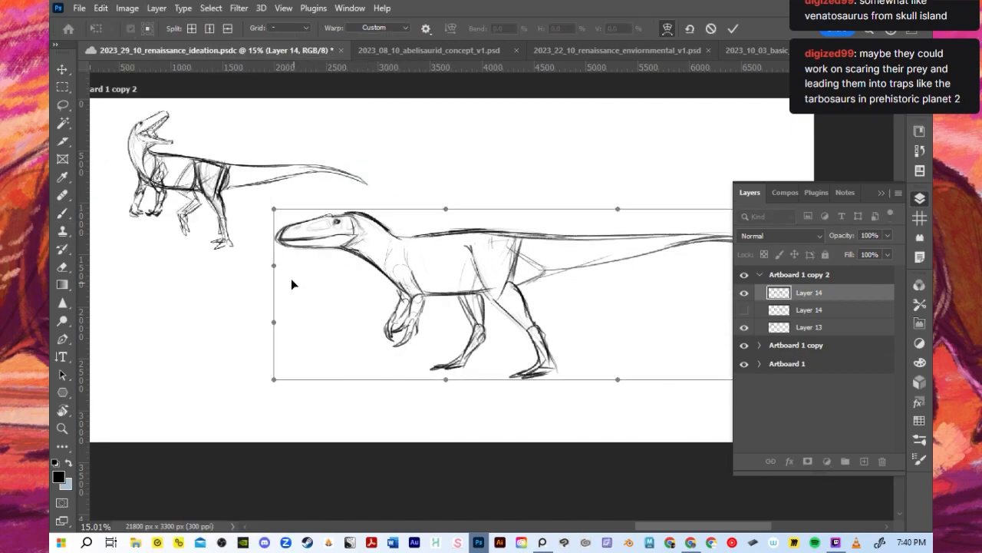
drag(274, 266, 246, 267)
key(ctrl+z)
click(882, 194)
drag(268, 213, 264, 263)
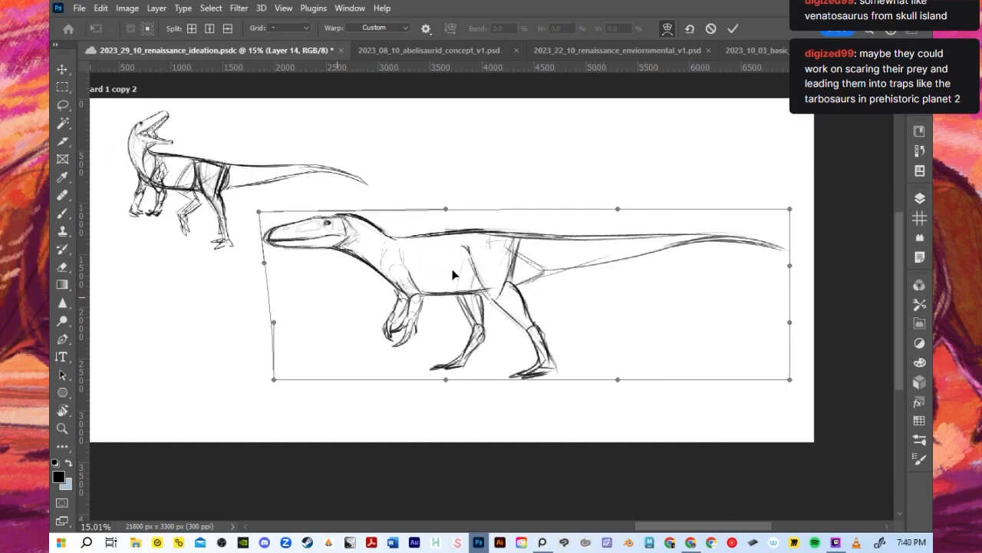
- Warp the dinosaur's back upward and pull its feet downward to lengthen the legs
drag(483, 232, 504, 239)
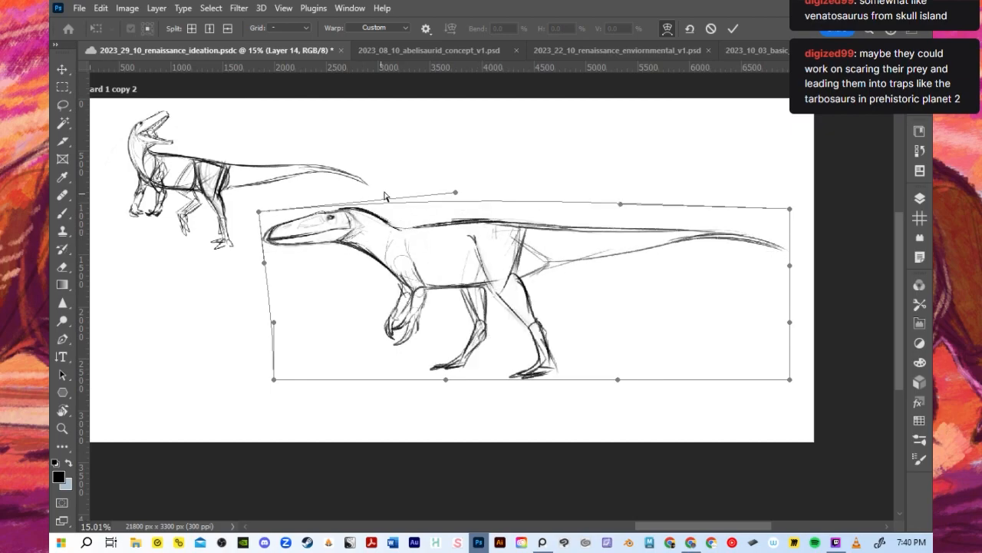
drag(454, 193, 481, 177)
drag(261, 211, 276, 195)
key(ctrl+z)
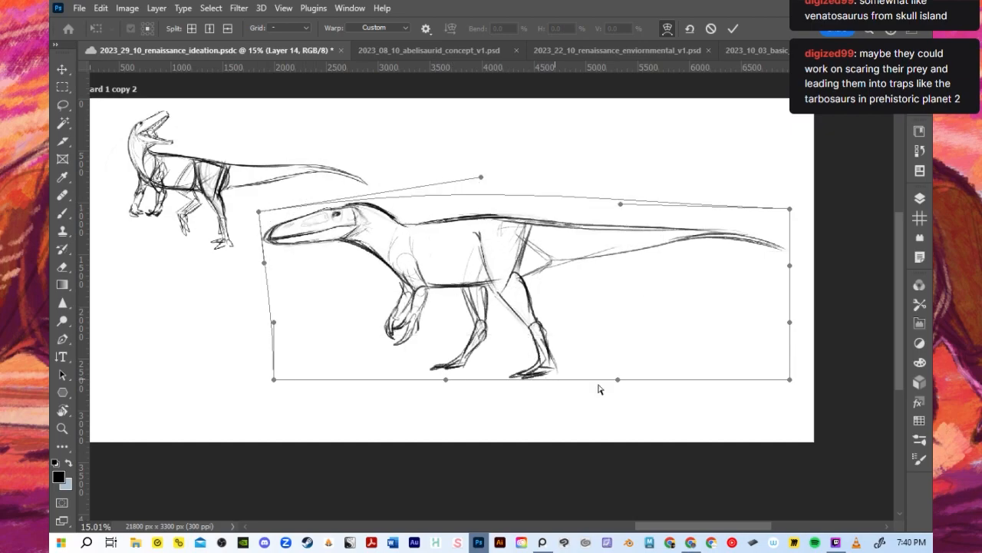
drag(620, 379, 618, 449)
drag(452, 383, 452, 387)
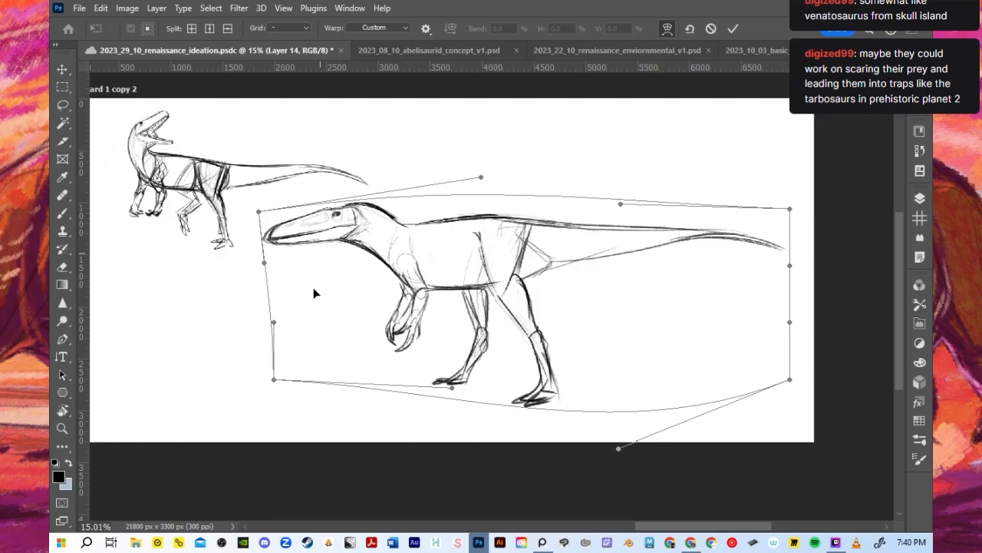
- Raise the dinosaur's head and stretch its tail farther back within the warp
drag(265, 270, 270, 253)
mouse_move(261, 212)
mouse_down()
mouse_move(282, 204)
mouse_move(274, 201)
mouse_up()
drag(791, 209, 829, 209)
drag(620, 204, 636, 206)
drag(276, 200, 280, 189)
- Shift the feet forward and apply the warp, then move the dinosaur down and to the left in the artboard
drag(275, 379, 304, 399)
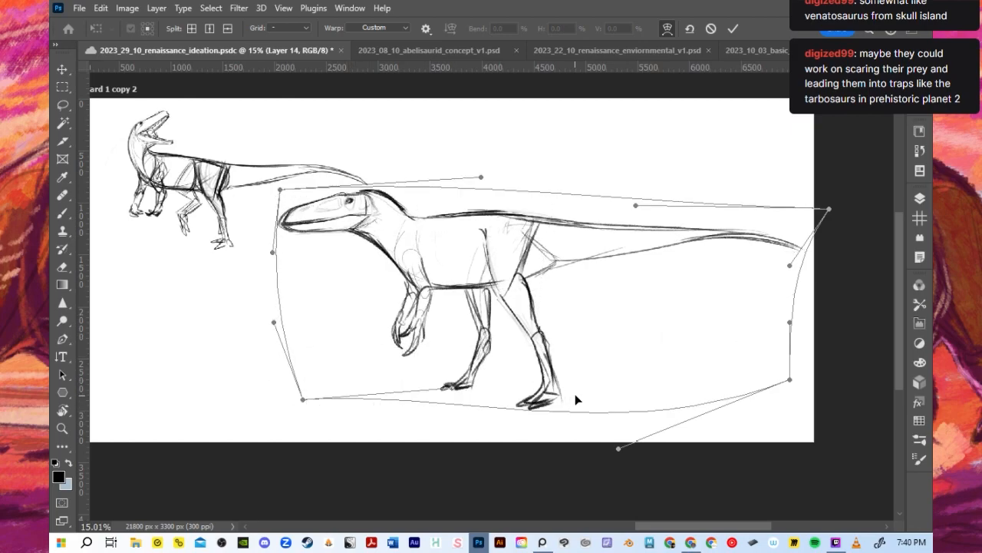
drag(536, 411, 528, 419)
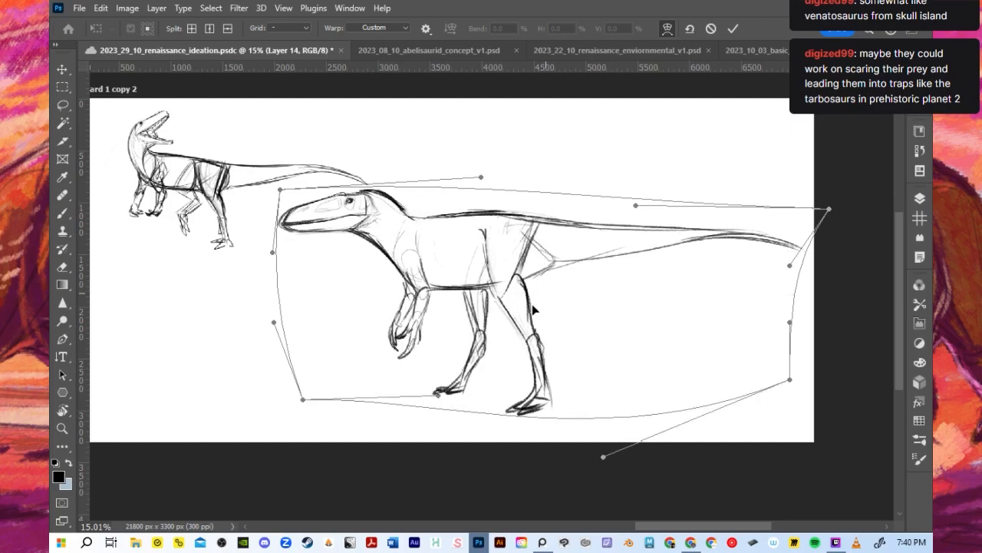
click(733, 29)
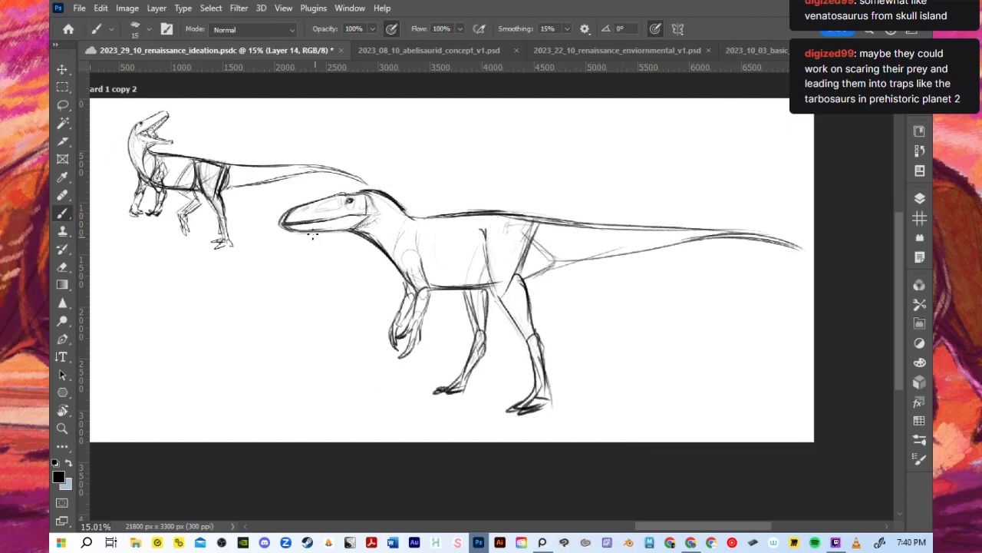
click(62, 69)
drag(401, 209, 365, 220)
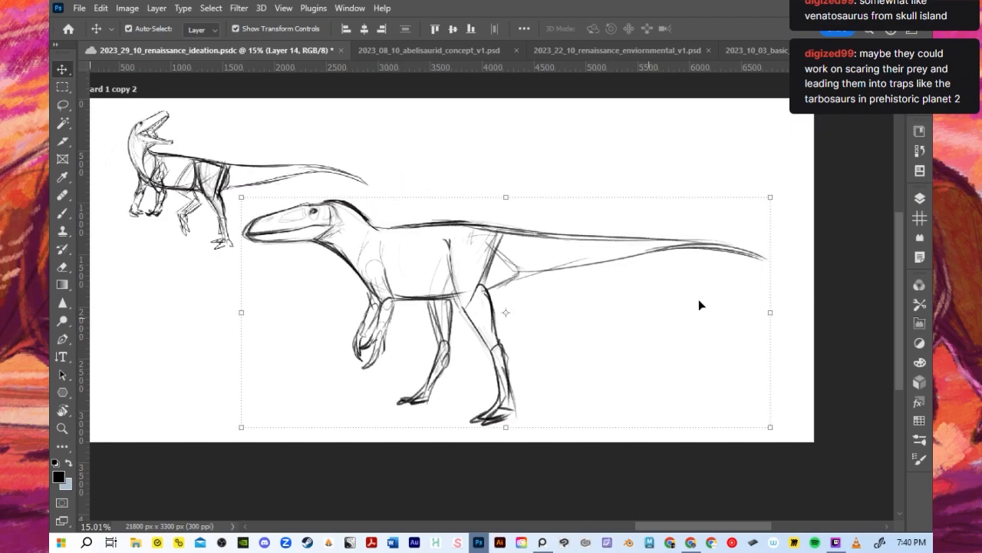
- Fade the warped dinosaur's layer to 52% opacity and add a new layer above it for brush work
click(921, 198)
click(888, 236)
mouse_move(888, 251)
mouse_down()
mouse_move(849, 248)
mouse_move(858, 250)
mouse_up()
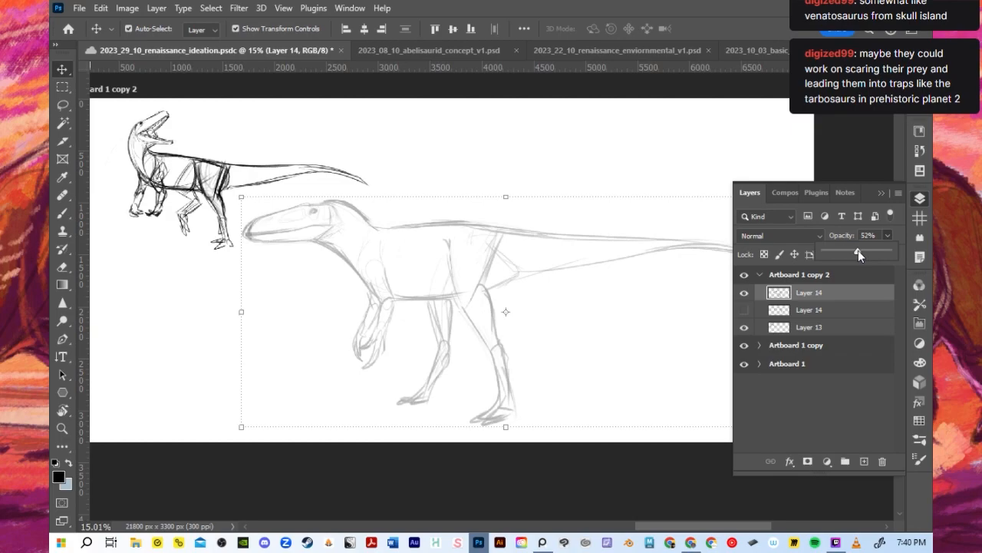
click(863, 461)
key(b)
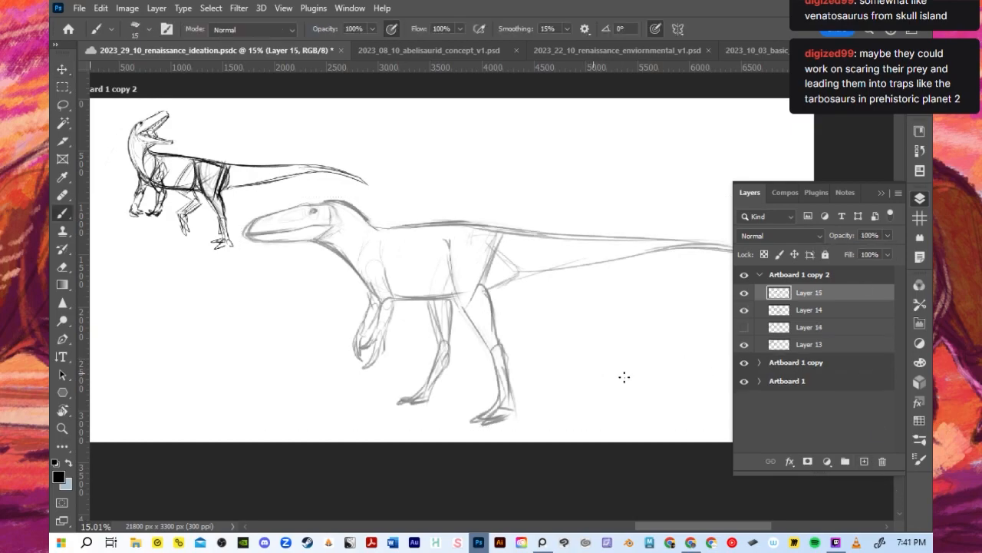
- Scale the open-mouthed dinosaur on Layer 13 down proportionally to 80.50% toward the artboard's upper-left corner
click(783, 326)
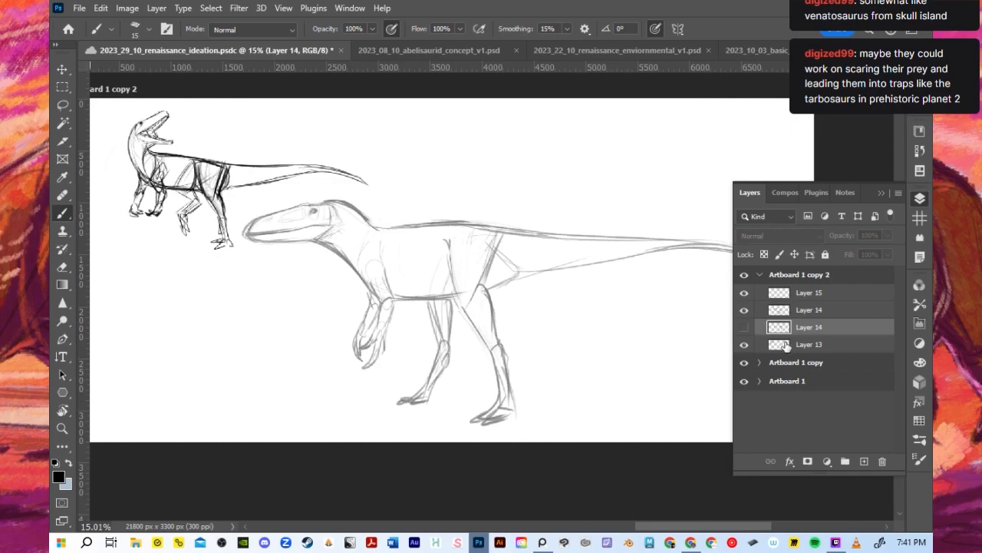
click(783, 344)
scroll(649, 329, down, 1)
click(65, 71)
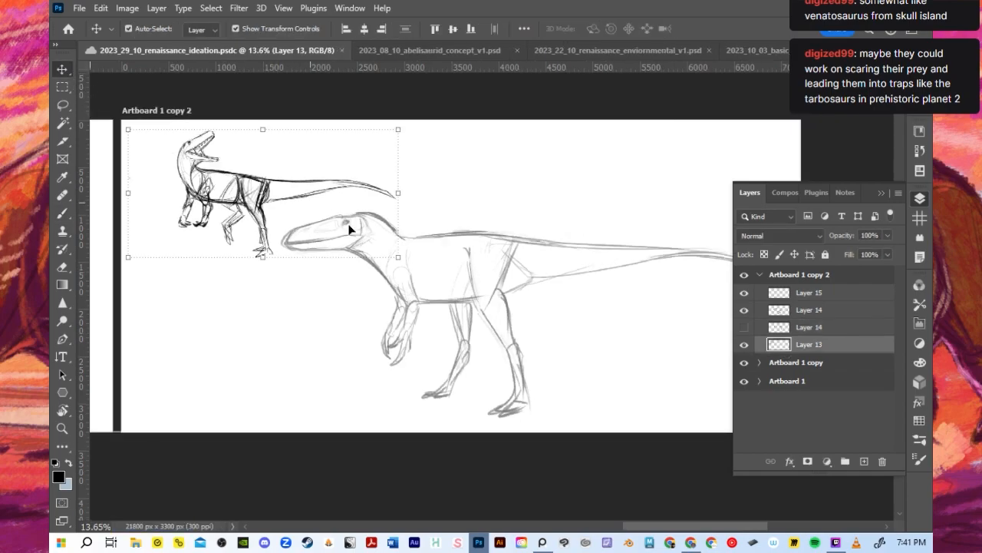
mouse_move(396, 257)
mouse_down()
mouse_move(399, 227)
mouse_move(345, 232)
mouse_up()
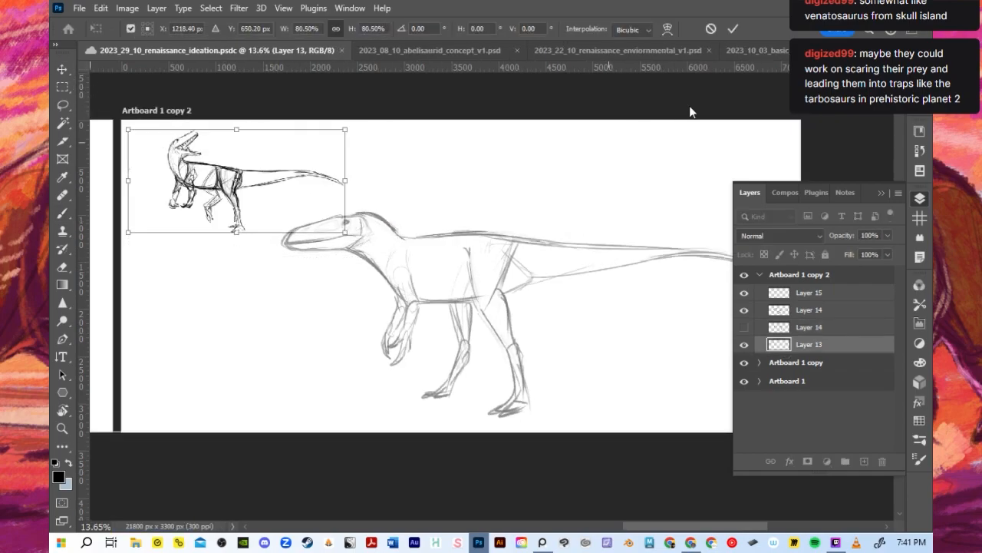
click(735, 29)
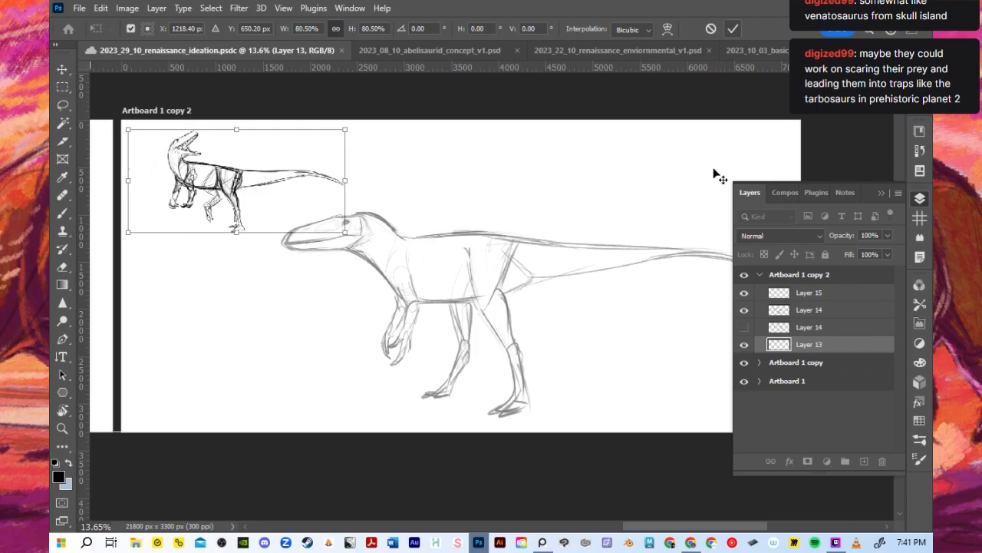
- Make the empty Layer 15 active for drawing with the Brush tool and save the document
click(786, 293)
click(881, 192)
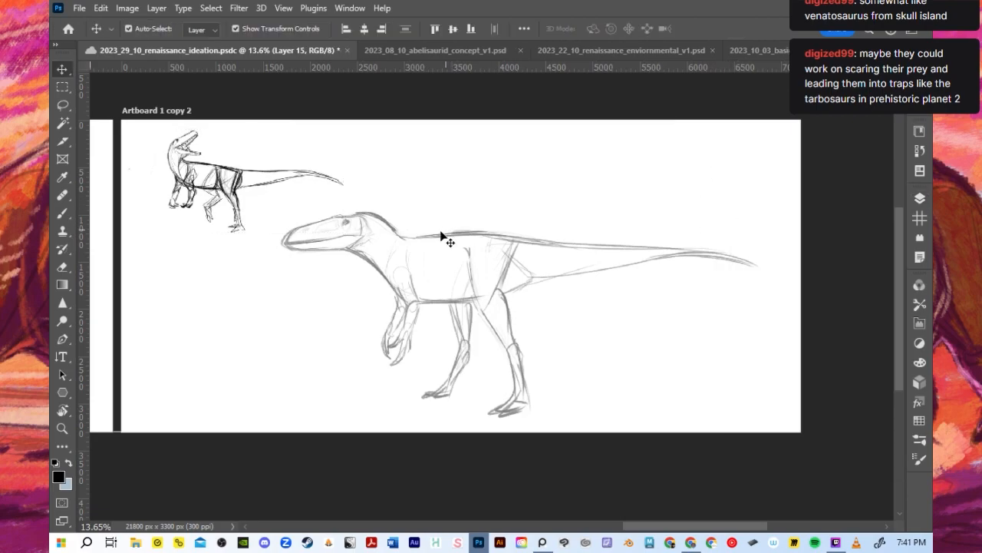
key(b)
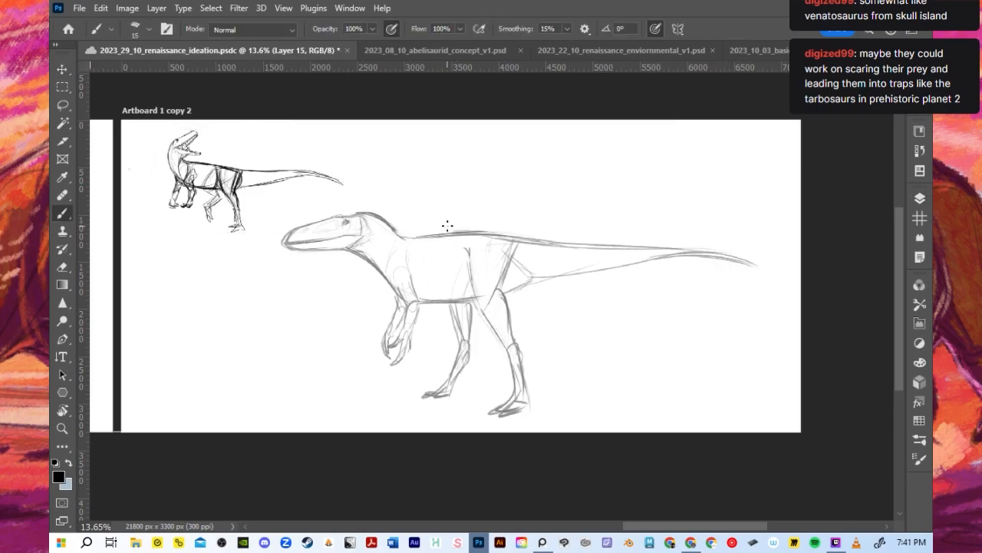
key(ctrl+s)
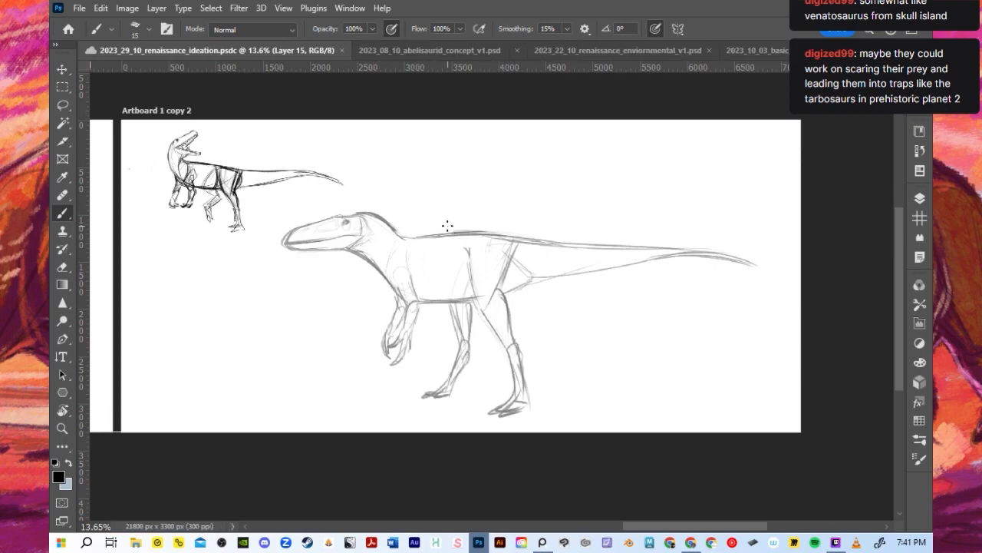
- Lower the visible Layer 14 sketch to 25% opacity and make Layer 15 the active drawing layer
scroll(316, 220, up, 12)
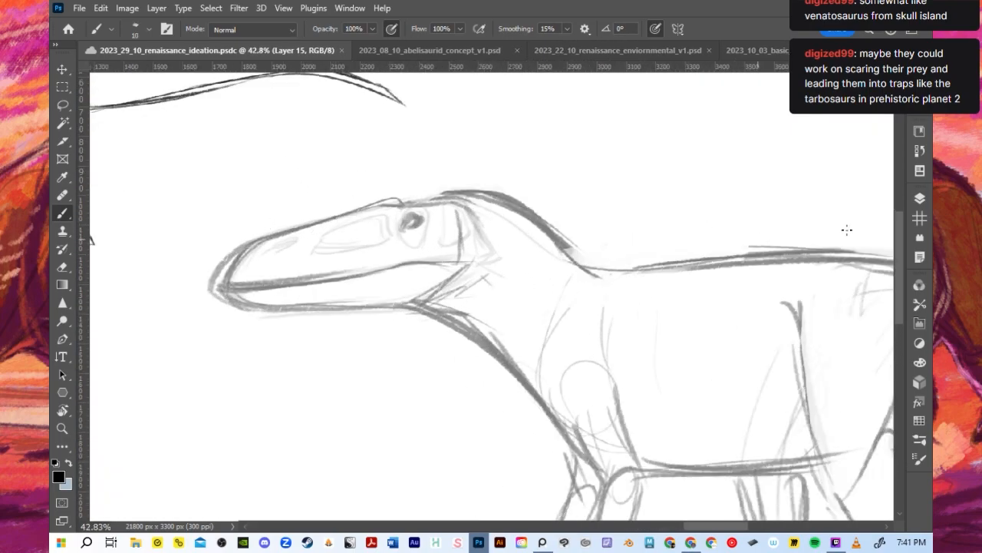
click(920, 198)
click(829, 309)
click(886, 236)
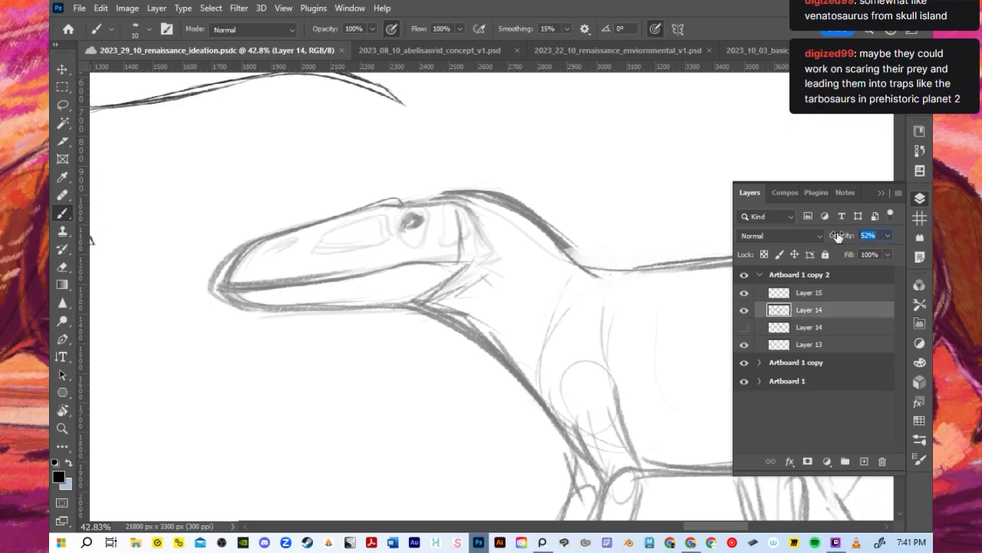
text(25)
key(Return)
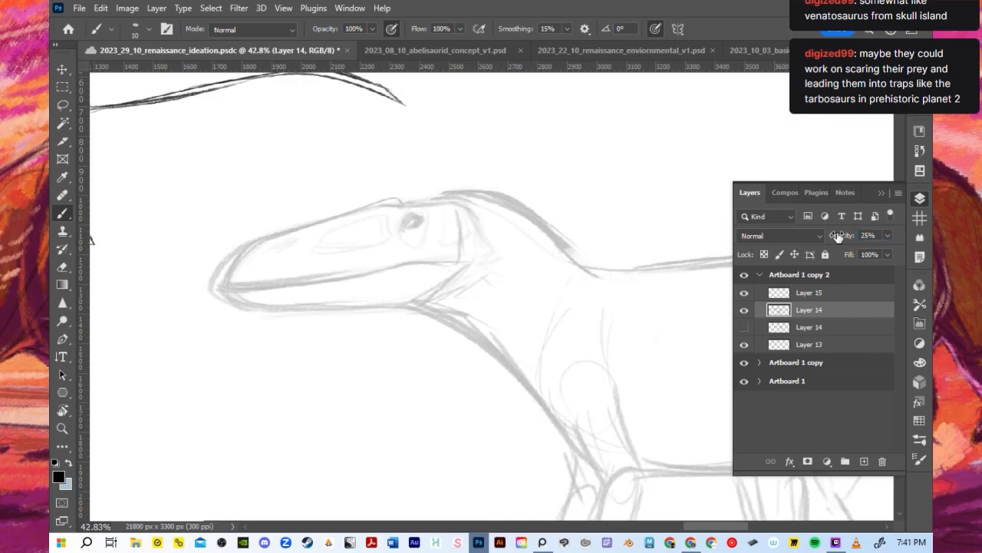
click(817, 294)
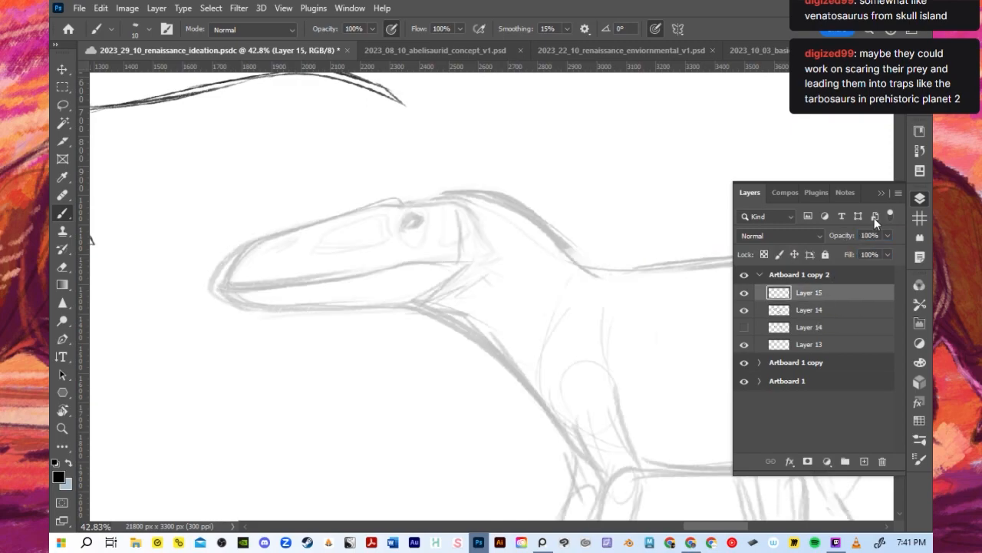
click(881, 193)
- Trace the top contour of the large dinosaur's snout from the nose tip to the brow bump
scroll(465, 256, down, 2)
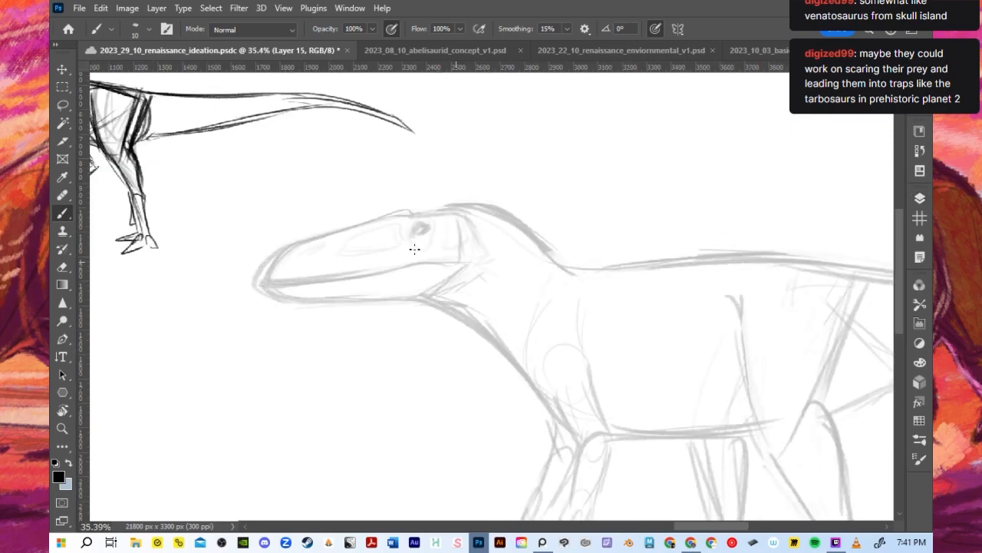
scroll(371, 221, up, 2)
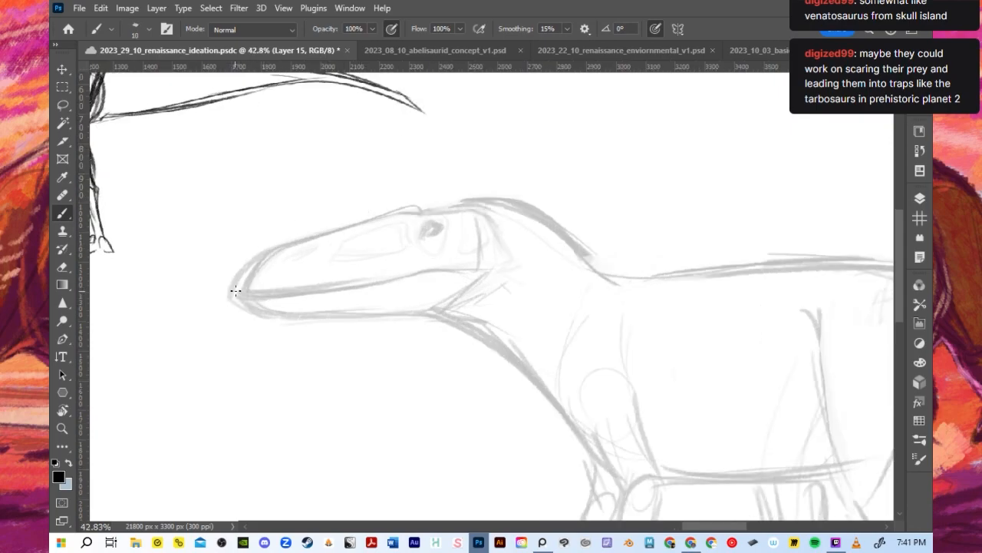
drag(235, 291, 267, 253)
key(ctrl+z)
mouse_move(234, 292)
mouse_down()
mouse_move(259, 251)
mouse_move(405, 205)
mouse_move(364, 223)
mouse_move(404, 207)
mouse_move(455, 211)
mouse_move(424, 211)
mouse_up()
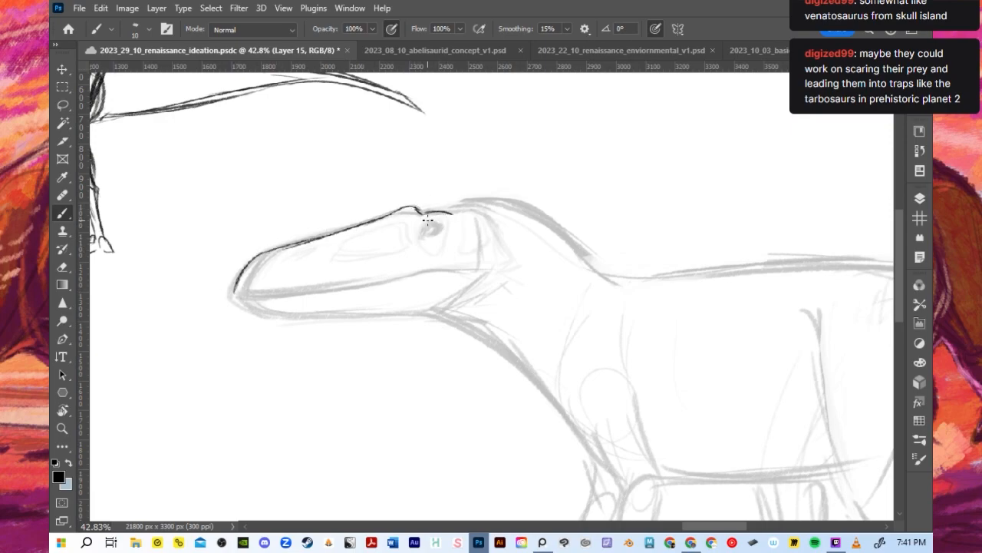
key(ctrl+z)
- Draw the brow ridge and the eye beneath it on the large dinosaur's head
drag(455, 207, 424, 210)
drag(436, 217, 432, 226)
drag(431, 224, 433, 226)
drag(438, 208, 459, 209)
- Enlarge the brush to 20 and draw the curve from the back of the head over the neck to the shoulders
key(bracketright)
mouse_move(436, 216)
mouse_down()
mouse_move(461, 207)
mouse_move(465, 223)
mouse_move(448, 222)
mouse_move(461, 218)
mouse_move(483, 239)
mouse_move(482, 212)
mouse_move(470, 207)
mouse_move(522, 199)
mouse_up()
key(ctrl+z)
drag(420, 216, 576, 225)
key(ctrl+z)
mouse_move(424, 208)
mouse_down()
mouse_move(540, 202)
mouse_move(588, 257)
mouse_move(508, 203)
mouse_move(661, 287)
mouse_up()
key(ctrl+z)
drag(456, 202, 670, 292)
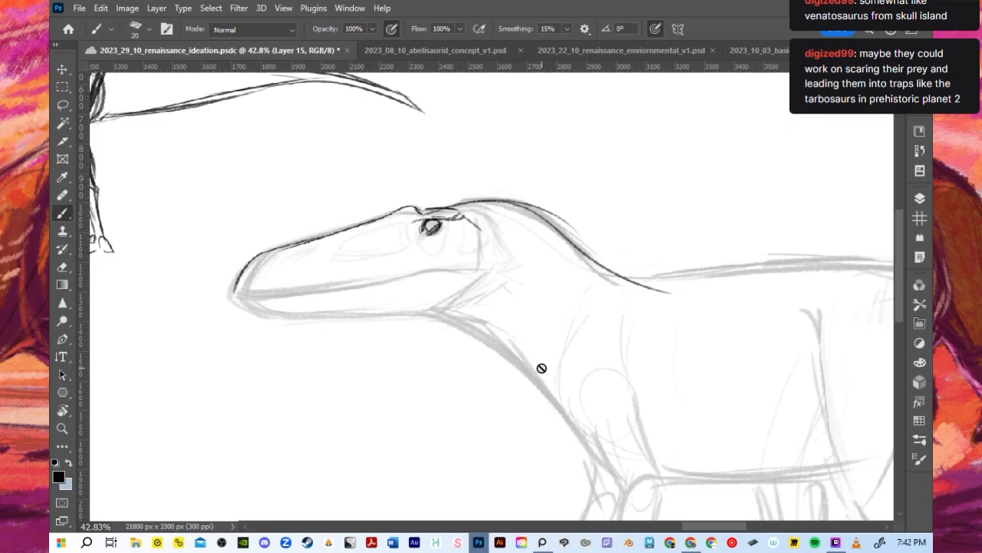
- Reduce the brush to 10 and draw the mouth line, the back edge of the skull and the lower jaw
scroll(491, 279, down, 2)
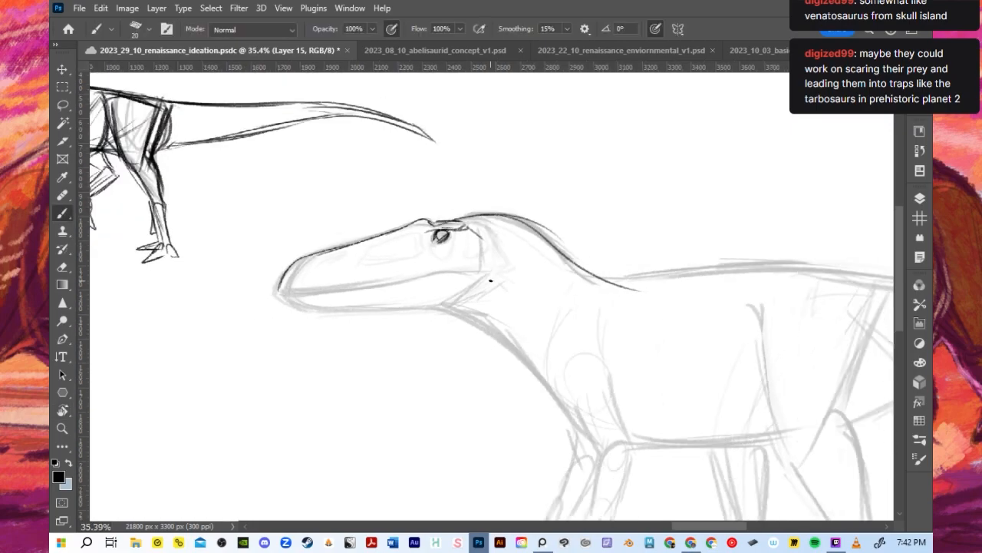
scroll(406, 321, up, 2)
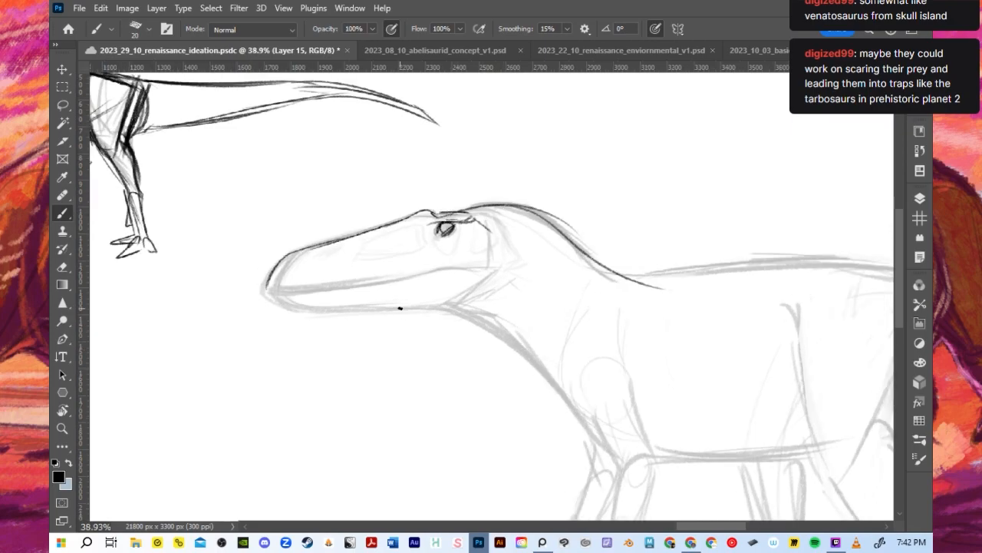
key(bracketleft)
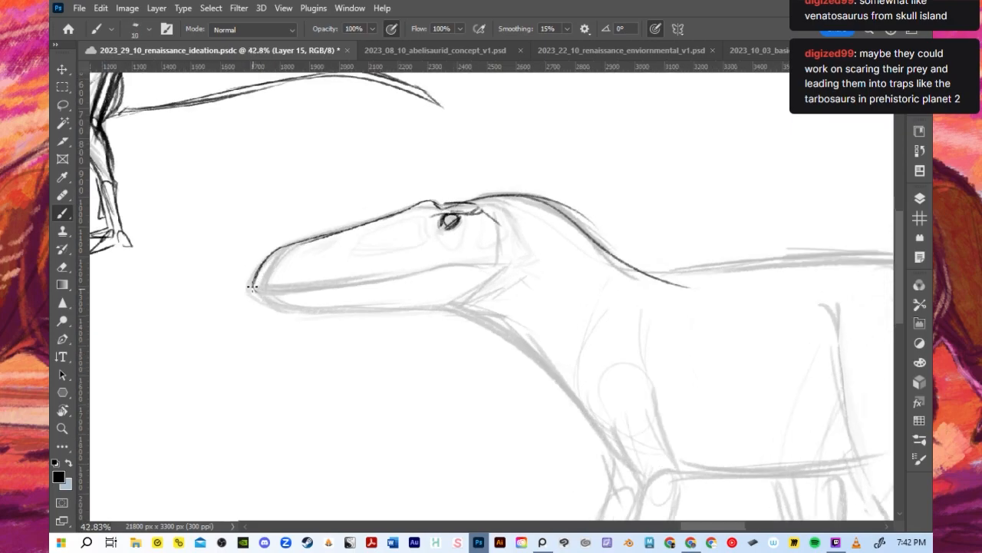
mouse_move(257, 288)
mouse_down()
mouse_move(397, 275)
mouse_move(383, 268)
mouse_move(333, 288)
mouse_move(475, 267)
mouse_up()
drag(492, 217, 495, 269)
mouse_move(256, 293)
mouse_down()
mouse_move(302, 308)
mouse_move(460, 301)
mouse_up()
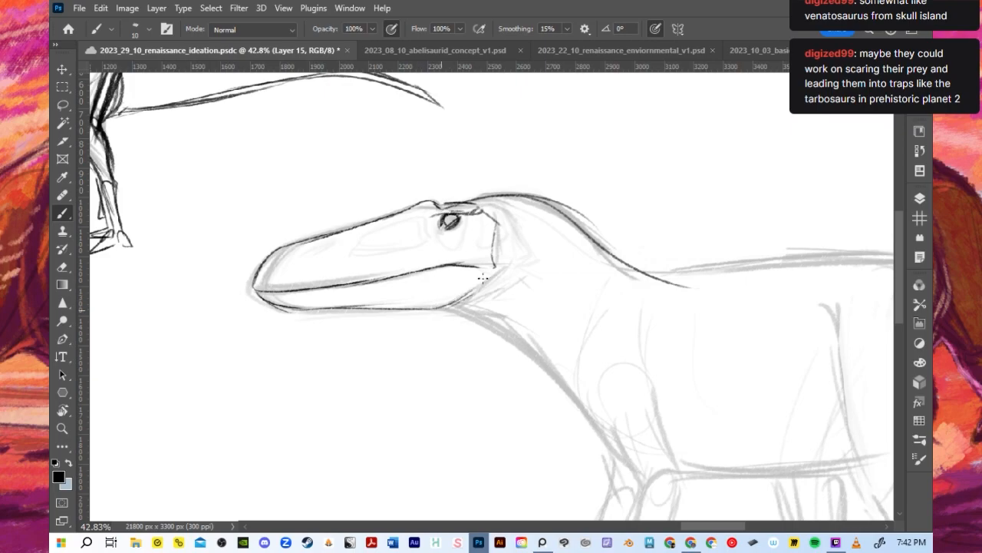
mouse_move(303, 311)
mouse_down()
mouse_move(461, 303)
mouse_move(483, 282)
mouse_up()
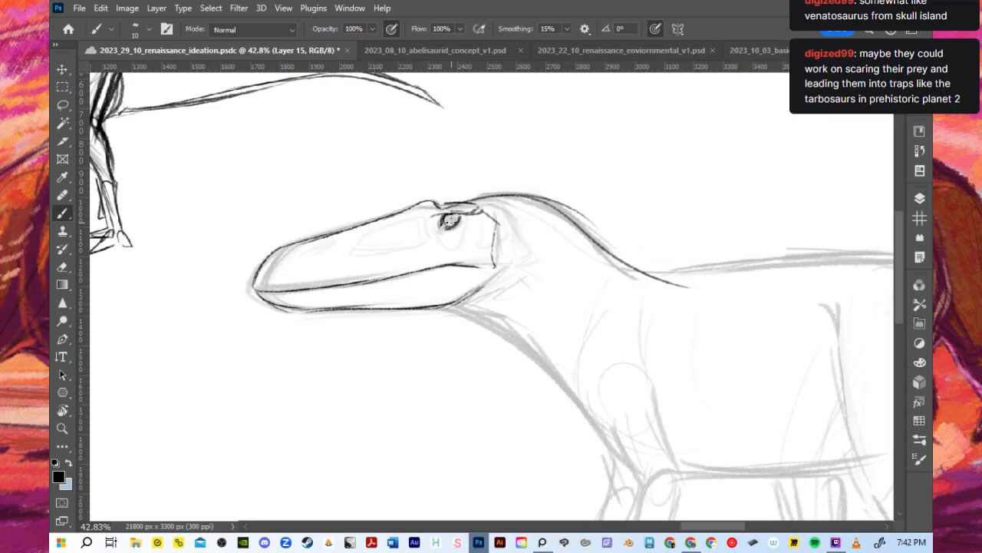
- Refine the eye, then add the nostril and the inner ridge line along the upper snout
drag(438, 230, 455, 214)
key(bracketleft)
mouse_move(282, 263)
mouse_down()
mouse_move(275, 269)
mouse_move(423, 220)
mouse_up()
key(ctrl+z)
drag(333, 243, 416, 217)
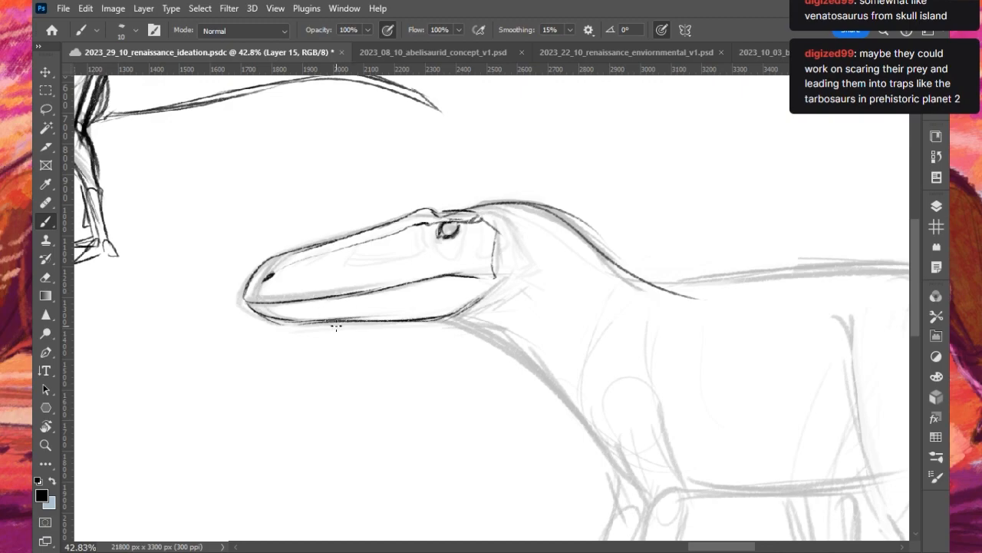
- Try to draw the throat line from under the lower jaw diagonally down towards the chest
key(r)
key(b)
scroll(315, 342, up, 1)
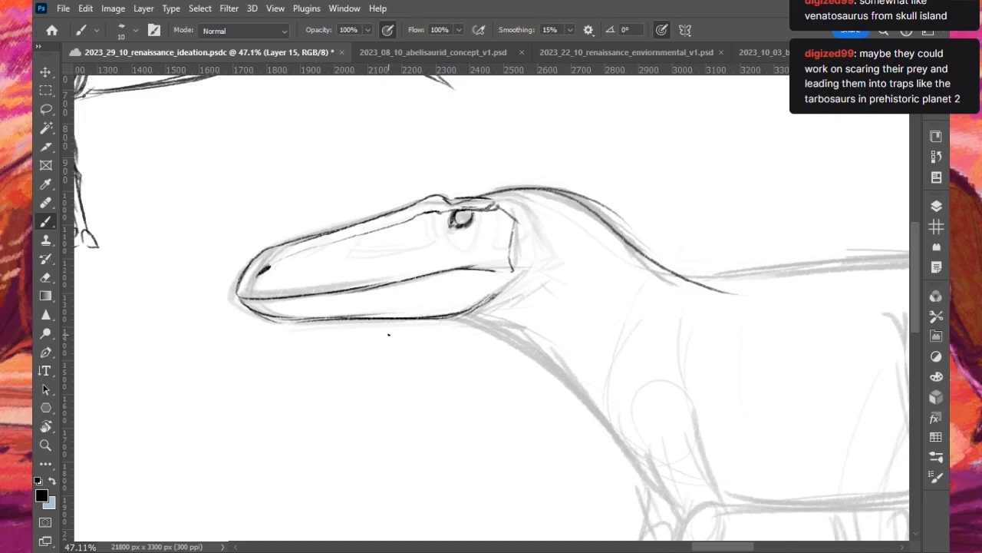
drag(327, 320, 465, 335)
key(ctrl+z)
mouse_move(345, 320)
mouse_down()
mouse_move(531, 354)
mouse_move(589, 404)
mouse_up()
key(ctrl+z)
key(ctrl+z)
mouse_move(354, 319)
mouse_down()
mouse_move(434, 320)
mouse_move(610, 444)
mouse_up()
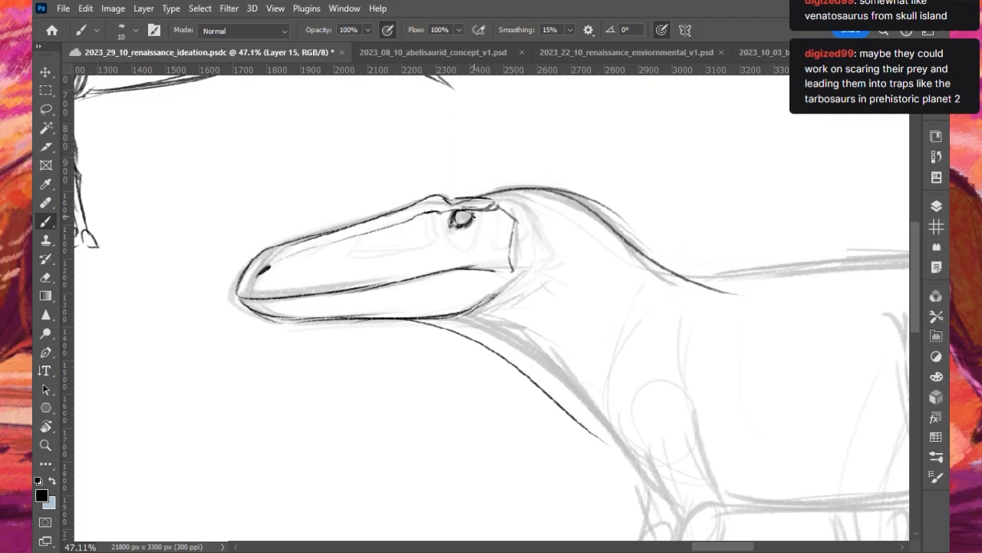
- Round off the rear corner of the lower jaw with a curve up to the back of the mouth
drag(438, 318, 515, 275)
key(ctrl+z)
mouse_move(404, 317)
mouse_down()
mouse_move(497, 315)
mouse_move(511, 274)
mouse_up()
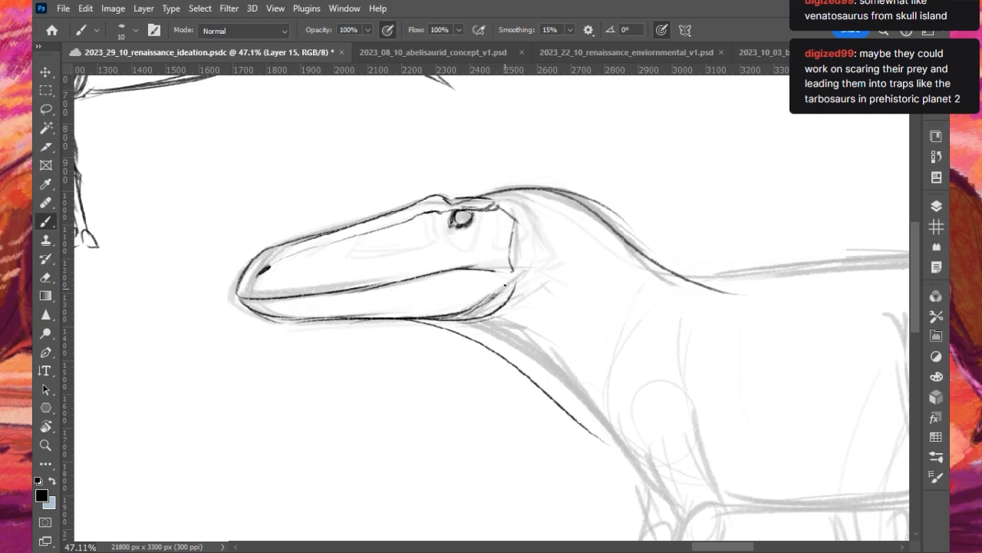
- Redraw the throat and front of the neck along the underdrawing from the jaw down to the chest
drag(574, 417, 634, 487)
key(ctrl+z)
mouse_move(603, 447)
mouse_down()
mouse_move(581, 413)
mouse_move(438, 330)
mouse_up()
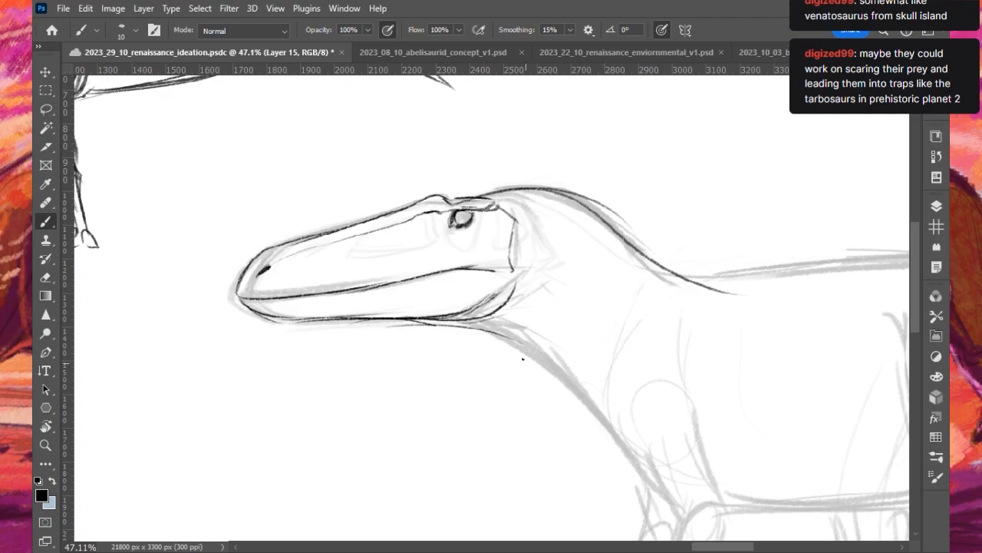
mouse_move(367, 320)
mouse_down()
mouse_move(528, 342)
mouse_move(621, 461)
mouse_up()
key(ctrl+z)
drag(519, 340, 685, 503)
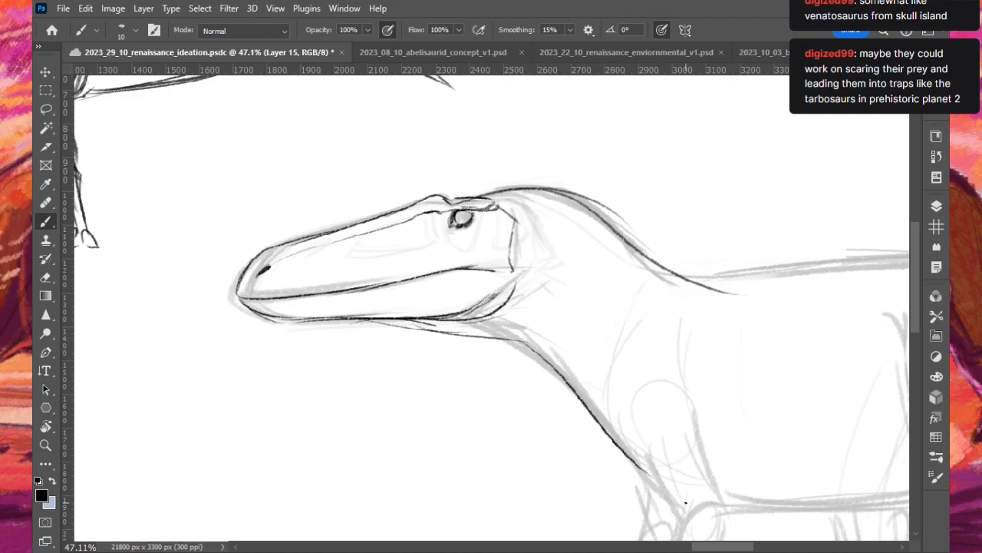
- Enlarge the brush to 25 and draw the back line behind the shoulders and the curved belly line
scroll(459, 174, down, 5)
scroll(614, 198, down, 1)
scroll(626, 208, up, 2)
scroll(628, 208, down, 3)
scroll(662, 200, up, 2)
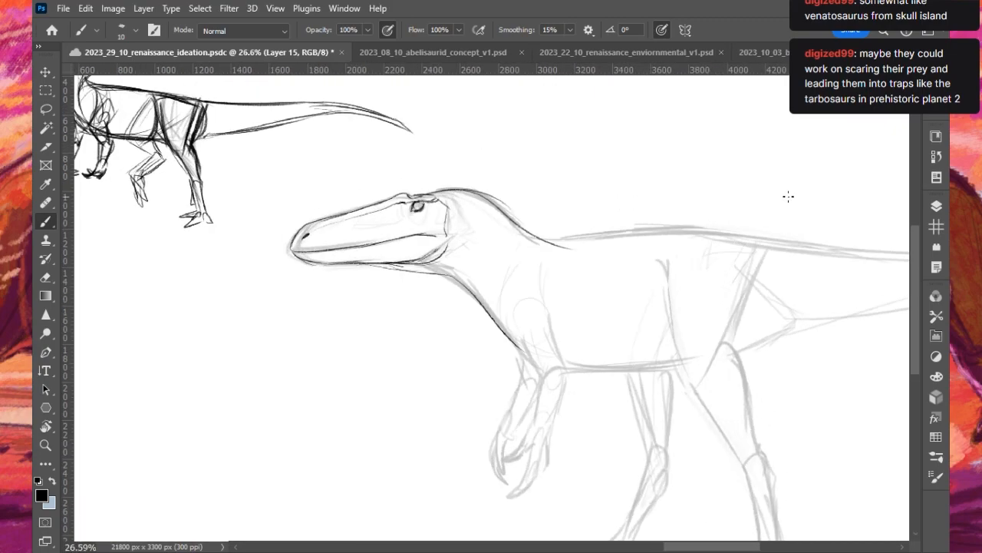
key(ctrl+z)
mouse_move(552, 249)
mouse_down()
mouse_move(730, 241)
mouse_move(697, 238)
mouse_move(723, 239)
mouse_move(682, 247)
mouse_up()
key(ctrl+z)
key(bracketright)
key(bracketright)
key(bracketright)
key(ctrl+z)
mouse_move(554, 367)
mouse_down()
mouse_move(655, 353)
mouse_move(627, 363)
mouse_move(676, 355)
mouse_up()
key(ctrl+z)
- Extend the back line over the hips and draw the slanted rear hip edge and the line in front of the thigh
key(ctrl+z)
drag(560, 373, 677, 361)
drag(669, 251, 729, 247)
drag(675, 237, 777, 251)
mouse_move(683, 238)
mouse_down()
mouse_move(803, 270)
mouse_move(739, 333)
mouse_move(738, 356)
mouse_up()
mouse_move(665, 259)
mouse_down()
mouse_move(684, 392)
mouse_move(674, 368)
mouse_up()
key(ctrl+z)
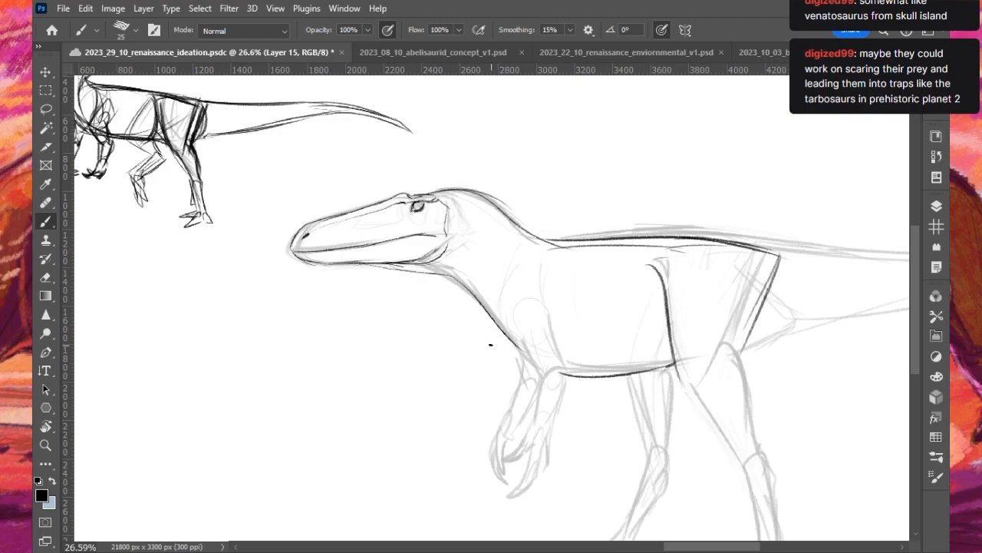
scroll(491, 344, down, 4)
scroll(805, 321, up, 3)
drag(533, 369, 558, 399)
drag(591, 351, 607, 436)
key(ctrl+z)
drag(537, 376, 595, 469)
key(ctrl+z)
scroll(520, 258, down, 3)
scroll(529, 263, down, 3)
scroll(597, 404, up, 4)
key(ctrl+z)
- Reduce the brush to 20 and draw the near thigh's front and back edges and the underside of the tail base
key(bracketleft)
drag(496, 281, 527, 323)
mouse_move(478, 201)
mouse_down()
mouse_move(538, 335)
mouse_move(487, 218)
mouse_move(503, 299)
mouse_move(472, 268)
mouse_move(510, 297)
mouse_up()
key(ctrl+z)
mouse_move(545, 266)
mouse_down()
mouse_move(554, 248)
mouse_move(547, 274)
mouse_move(555, 326)
mouse_up()
key(ctrl+z)
mouse_move(563, 231)
mouse_down()
mouse_move(537, 262)
mouse_move(564, 216)
mouse_up()
key(ctrl+z)
mouse_move(491, 274)
mouse_down()
mouse_move(545, 262)
mouse_move(553, 245)
mouse_move(603, 241)
mouse_up()
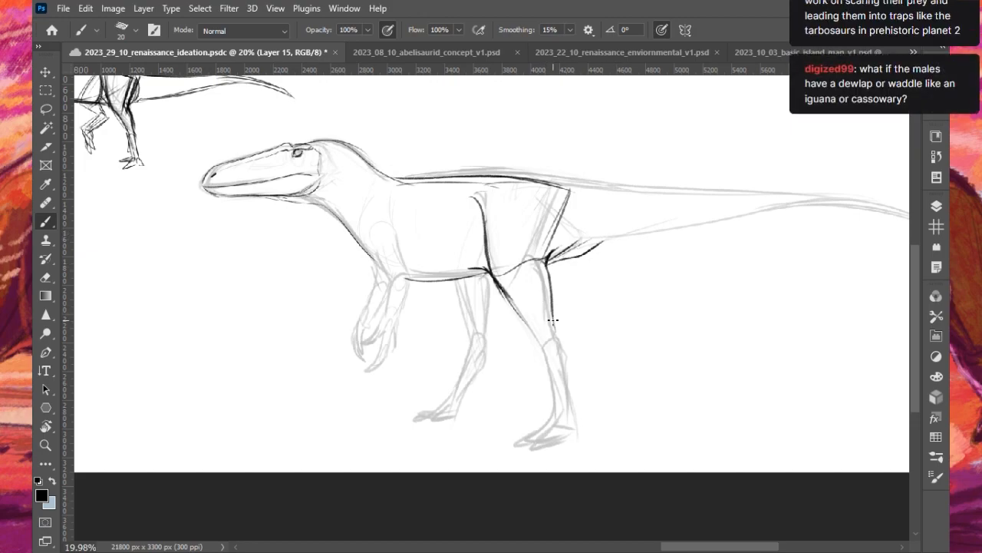
- Add a hanging dewlap below the throat, running from the lower jaw to a point and back up to the neck
key(bracketright)
mouse_move(258, 199)
mouse_down()
mouse_move(306, 233)
mouse_move(331, 206)
mouse_move(280, 213)
mouse_move(306, 228)
mouse_up()
key(ctrl+z)
key(bracketleft)
key(bracketleft)
key(ctrl+z)
mouse_move(252, 197)
mouse_down()
mouse_move(313, 227)
mouse_move(334, 216)
mouse_up()
drag(335, 215, 312, 227)
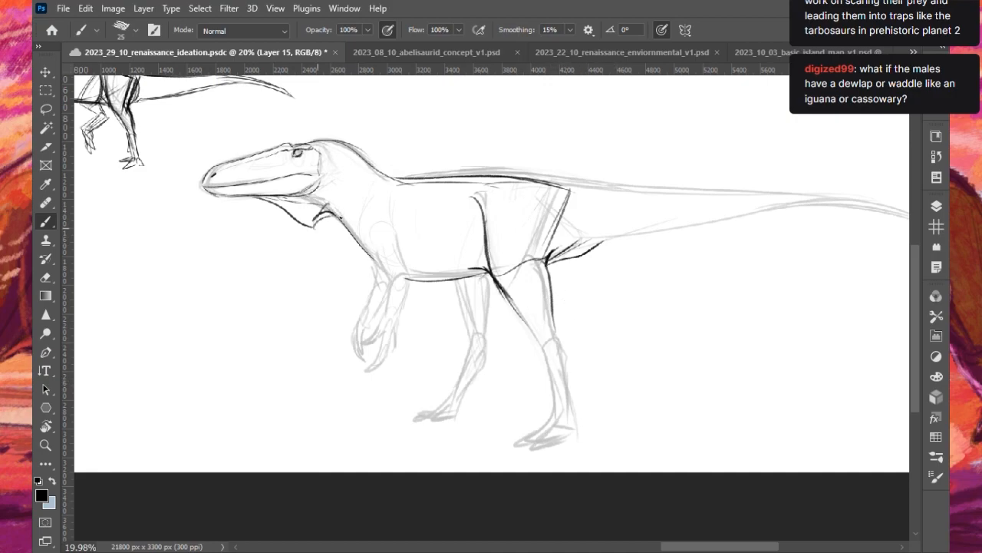
- Outline the near hind leg from thigh to ankle and begin the far leg's thigh edges
drag(492, 275, 544, 340)
mouse_move(501, 292)
mouse_down()
mouse_move(549, 371)
mouse_move(567, 336)
mouse_move(568, 402)
mouse_up()
mouse_move(564, 352)
mouse_down()
mouse_move(569, 402)
mouse_move(551, 416)
mouse_up()
key(ctrl+z)
drag(551, 417, 570, 406)
drag(568, 386, 571, 407)
drag(547, 356, 550, 417)
drag(450, 282, 473, 336)
drag(488, 284, 487, 306)
- Draw a narrow hanging flap behind the jaw, from beside the eye down past the dewlap
mouse_move(320, 158)
mouse_down()
mouse_move(323, 214)
mouse_move(321, 164)
mouse_up()
mouse_move(314, 221)
mouse_down()
mouse_move(317, 245)
mouse_move(316, 231)
mouse_up()
key(ctrl+z)
drag(322, 159, 322, 172)
key(ctrl+z)
drag(325, 161, 328, 170)
drag(321, 205, 326, 235)
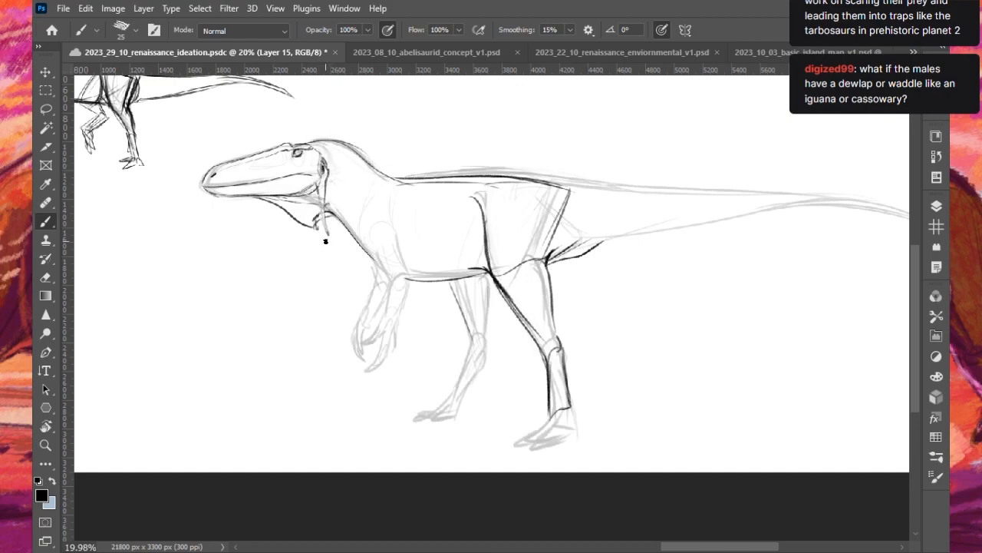
mouse_move(318, 163)
mouse_down()
mouse_move(327, 159)
mouse_move(318, 198)
mouse_move(328, 236)
mouse_move(317, 237)
mouse_up()
key(ctrl+z)
- Try to outline the near foot from the ankle to its front clawed toe
key(ctrl+z)
mouse_move(550, 415)
mouse_down()
mouse_move(500, 447)
mouse_move(528, 451)
mouse_move(499, 452)
mouse_move(561, 438)
mouse_up()
key(ctrl+z)
key(ctrl+z)
key(ctrl+z)
key(ctrl+z)
key(ctrl+z)
key(ctrl+z)
key(ctrl+z)
key(ctrl+z)
- Try adding a second toe and a heel to the near foot, then undo all the foot strokes
key(ctrl+z)
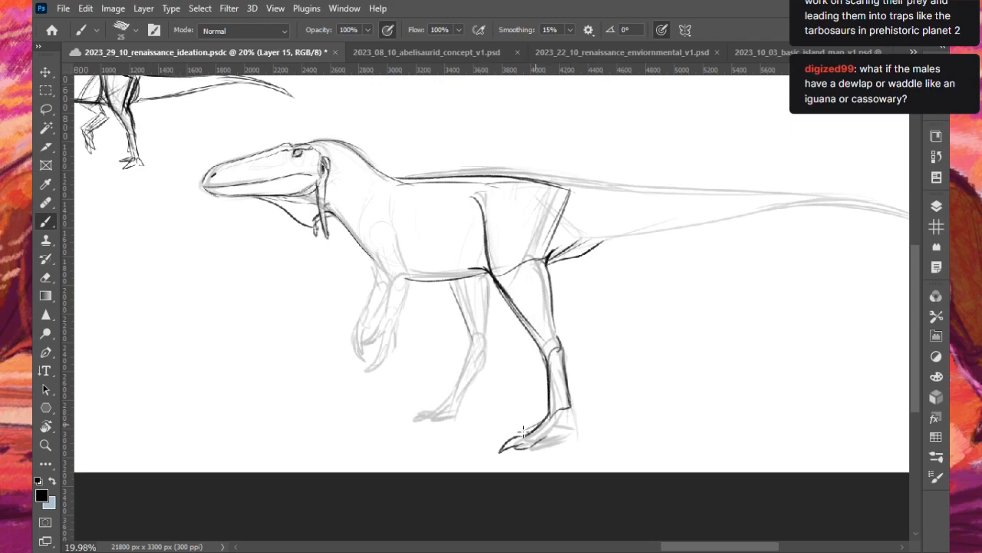
mouse_move(510, 434)
mouse_down()
mouse_move(482, 452)
mouse_move(493, 451)
mouse_up()
key(ctrl+z)
key(ctrl+z)
key(ctrl+z)
mouse_move(554, 436)
mouse_down()
mouse_move(570, 418)
mouse_move(578, 422)
mouse_move(561, 435)
mouse_move(519, 431)
mouse_move(465, 454)
mouse_move(577, 430)
mouse_up()
key(ctrl+z)
key(ctrl+z)
key(ctrl+z)
key(ctrl+z)
key(ctrl+z)
key(ctrl+z)
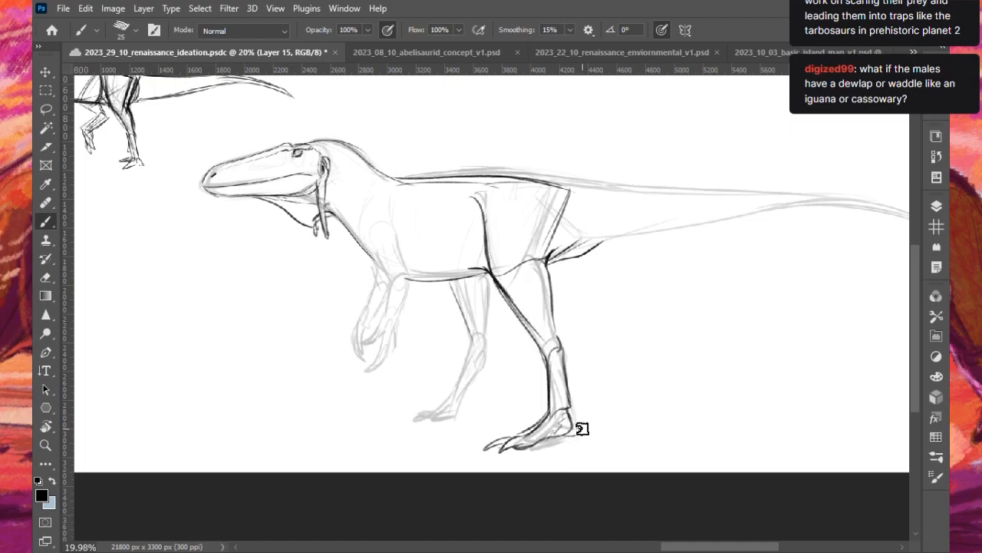
key(ctrl+z)
key(ctrl+z)
key(ctrl+z)
key(ctrl+z)
key(ctrl+z)
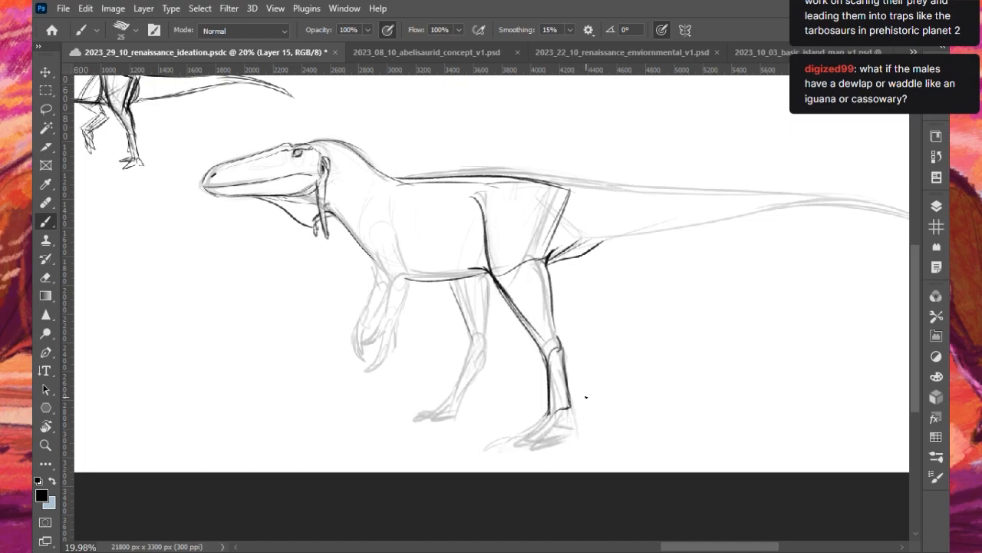
- Strengthen the back of the near lower leg and redraw the near foot as a low shape from toes to heel
drag(558, 331, 568, 407)
mouse_move(560, 361)
mouse_down()
mouse_move(570, 409)
mouse_move(545, 399)
mouse_move(537, 426)
mouse_move(572, 399)
mouse_move(568, 428)
mouse_move(515, 444)
mouse_move(539, 426)
mouse_move(504, 443)
mouse_up()
key(ctrl+z)
key(ctrl+z)
key(ctrl+z)
key(ctrl+z)
mouse_move(505, 443)
mouse_down()
mouse_move(539, 436)
mouse_move(551, 418)
mouse_move(501, 445)
mouse_up()
key(ctrl+z)
key(ctrl+z)
drag(502, 445, 579, 423)
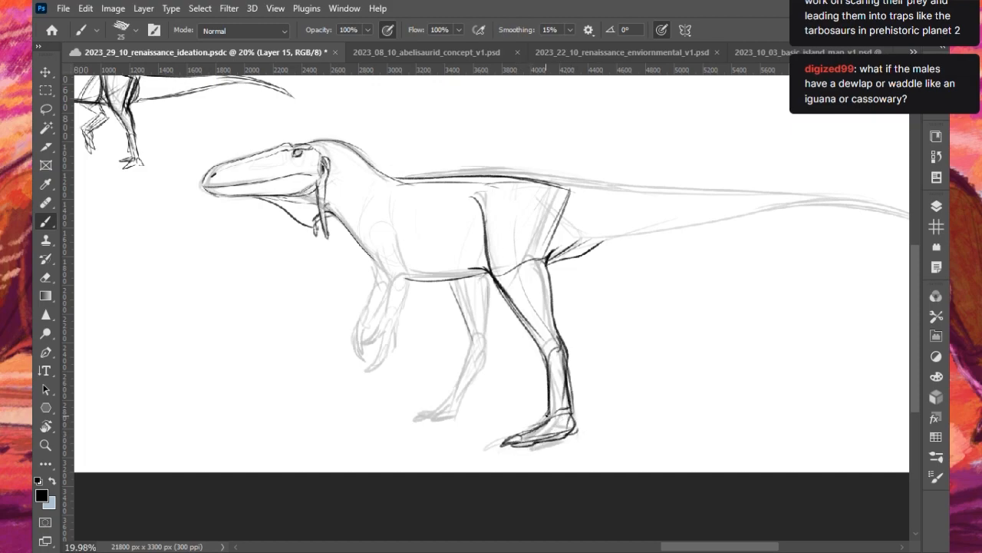
- Extend the near foot's front toe into a pointed claw and add a small spur at the back of its ankle
drag(514, 434, 487, 447)
mouse_move(488, 447)
mouse_down()
mouse_move(503, 441)
mouse_move(488, 447)
mouse_up()
drag(559, 414, 583, 409)
- Outline the far hind leg over the underdrawing, from thigh and knee down to its long-toed foot
mouse_move(489, 281)
mouse_down()
mouse_move(491, 335)
mouse_move(475, 379)
mouse_up()
drag(471, 342, 458, 400)
key(ctrl+z)
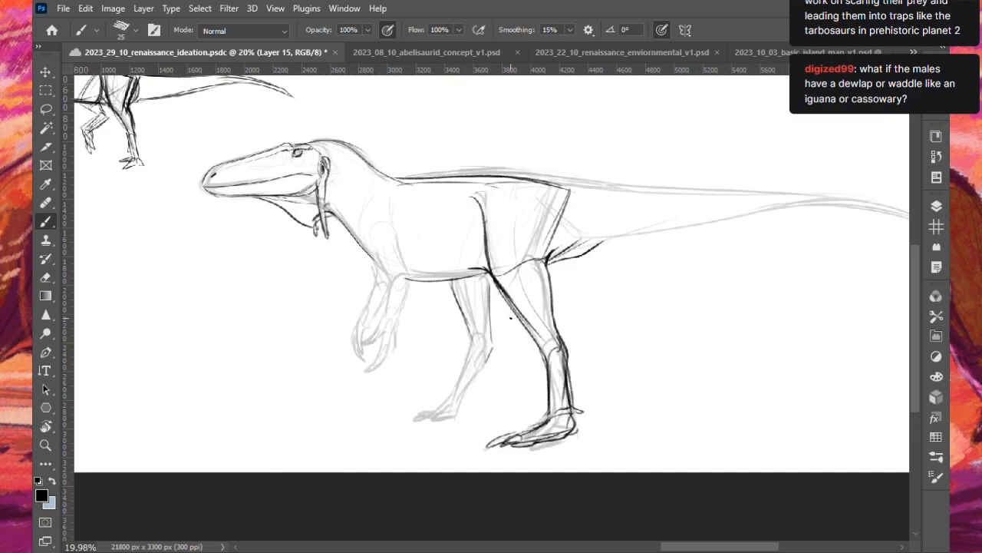
drag(474, 336, 468, 386)
drag(475, 351, 490, 356)
drag(492, 301, 492, 347)
drag(490, 277, 490, 342)
mouse_move(457, 291)
mouse_down()
mouse_move(472, 342)
mouse_move(492, 349)
mouse_move(452, 406)
mouse_move(426, 407)
mouse_up()
mouse_move(491, 350)
mouse_down()
mouse_move(475, 398)
mouse_move(395, 427)
mouse_move(473, 417)
mouse_move(471, 405)
mouse_move(407, 421)
mouse_up()
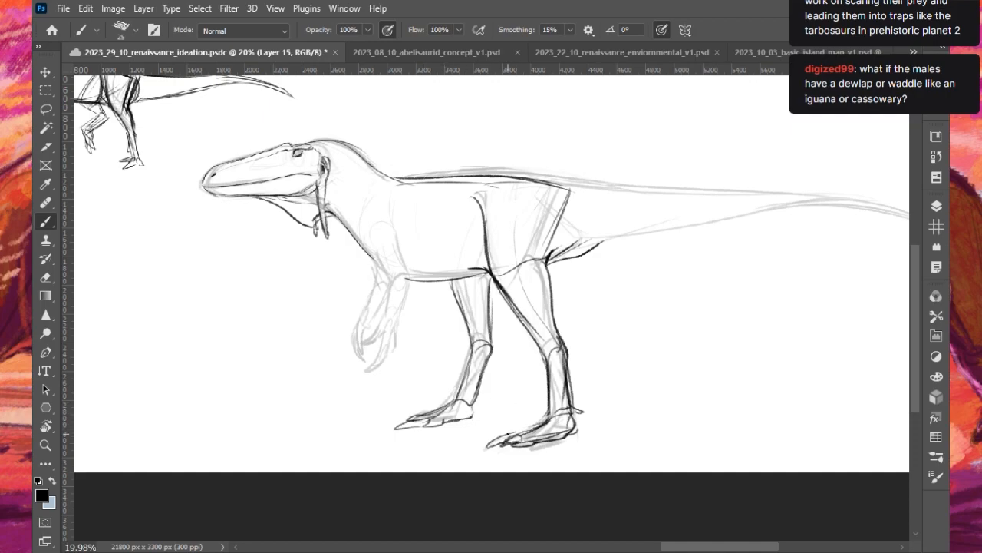
- Add another toe and an ankle spur to the far foot and refine the toe lines of the near foot
mouse_move(413, 415)
mouse_down()
mouse_move(396, 422)
mouse_move(482, 392)
mouse_up()
mouse_move(519, 444)
mouse_down()
mouse_move(512, 448)
mouse_move(548, 427)
mouse_move(499, 448)
mouse_up()
key(ctrl+z)
key(ctrl+z)
key(ctrl+z)
key(ctrl+z)
drag(495, 449, 520, 444)
key(ctrl+z)
mouse_move(526, 435)
mouse_down()
mouse_move(517, 442)
mouse_move(541, 440)
mouse_move(525, 447)
mouse_up()
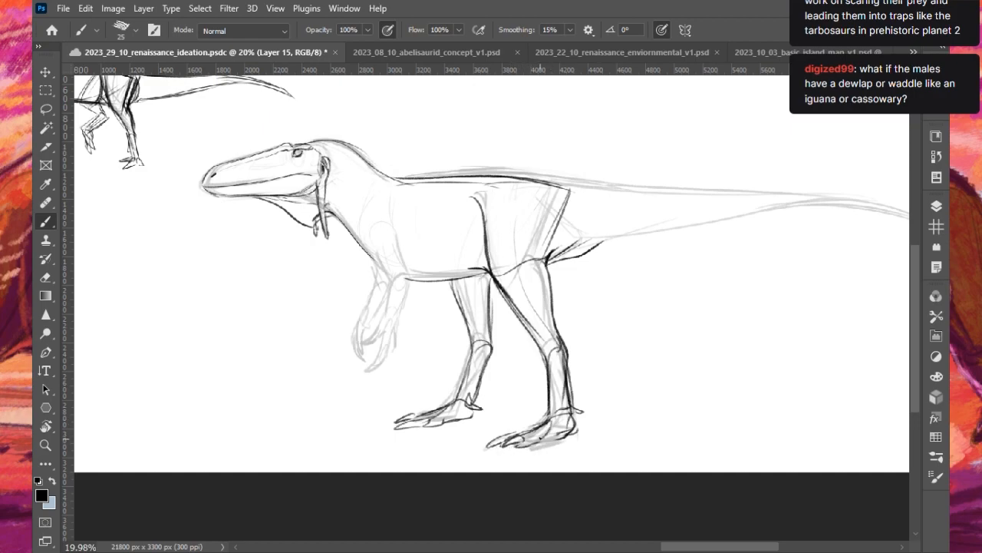
mouse_move(519, 446)
mouse_down()
mouse_move(555, 428)
mouse_move(499, 443)
mouse_up()
key(ctrl+z)
mouse_move(550, 434)
mouse_down()
mouse_move(533, 446)
mouse_move(561, 441)
mouse_up()
- Outline the near arm from the chest down to the wrist and try the first strokes of its hand
mouse_move(399, 241)
mouse_down()
mouse_move(389, 284)
mouse_move(416, 276)
mouse_move(391, 322)
mouse_move(389, 281)
mouse_move(376, 326)
mouse_move(394, 281)
mouse_move(387, 316)
mouse_up()
key(ctrl+z)
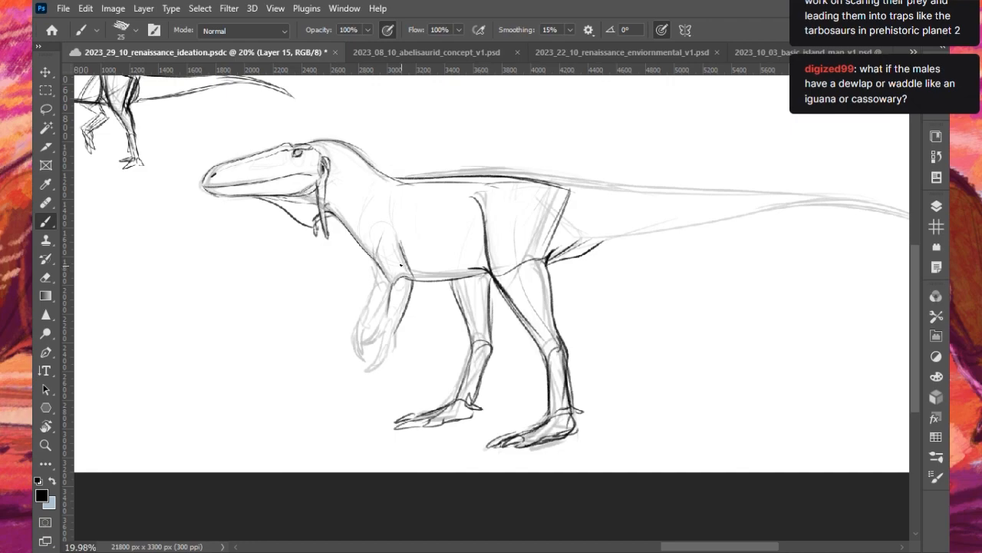
mouse_move(383, 321)
mouse_down()
mouse_move(392, 331)
mouse_move(358, 356)
mouse_up()
key(ctrl+z)
- Rework the near hand, sketching short fingers at the wrist and undoing the stray strokes
key(ctrl+z)
key(ctrl+z)
key(ctrl+z)
key(ctrl+z)
mouse_move(371, 343)
mouse_down()
mouse_move(384, 324)
mouse_move(350, 360)
mouse_move(372, 352)
mouse_up()
key(ctrl+z)
key(ctrl+z)
key(ctrl+z)
key(ctrl+z)
key(ctrl+z)
key(ctrl+z)
key(ctrl+z)
drag(394, 336, 399, 349)
drag(383, 293, 388, 336)
key(ctrl+z)
key(ctrl+z)
key(ctrl+z)
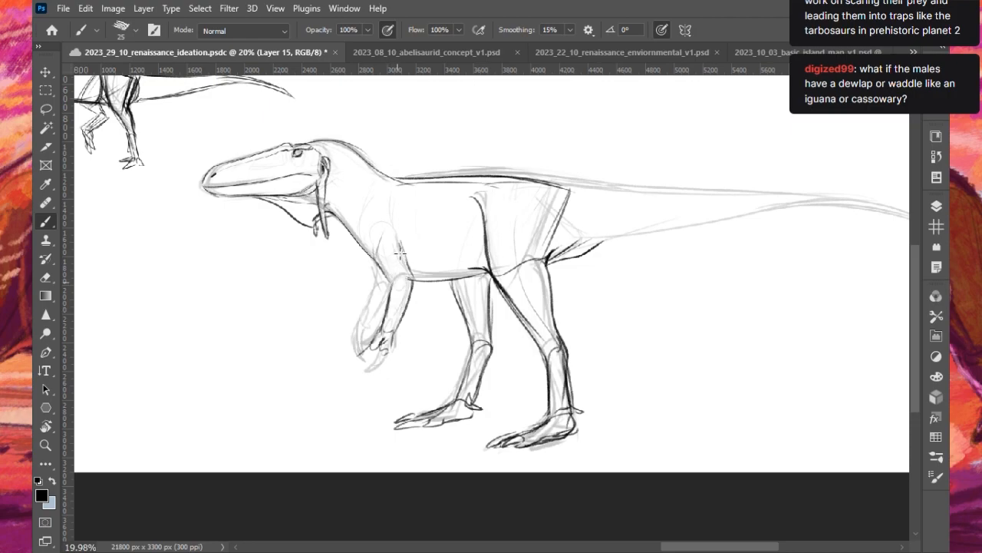
- Reduce the brush size to 20 and draw the near arm's elbow, rear forearm edge and a long curved claw
key(bracketleft)
mouse_move(391, 287)
mouse_down()
mouse_move(410, 289)
mouse_move(412, 278)
mouse_move(391, 287)
mouse_move(412, 313)
mouse_up()
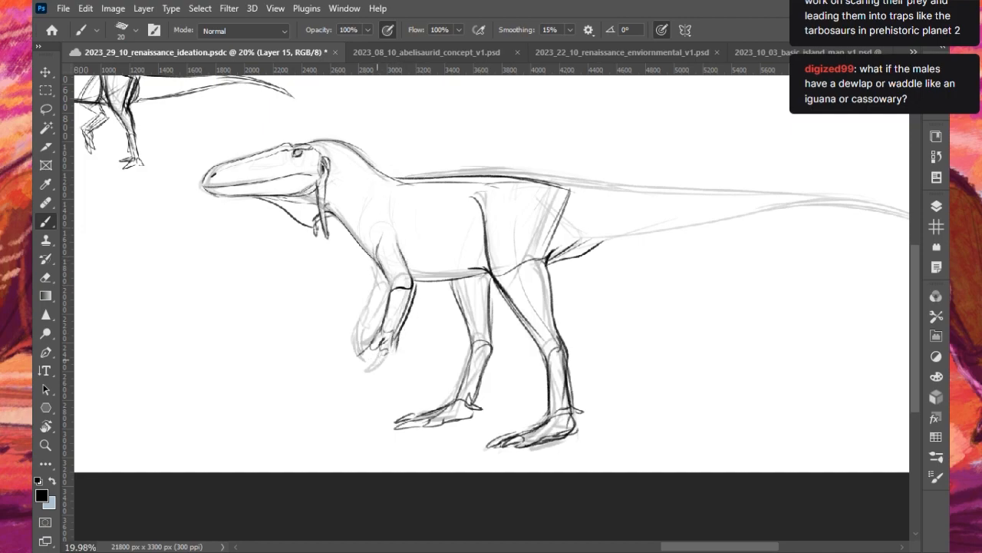
drag(373, 371, 363, 385)
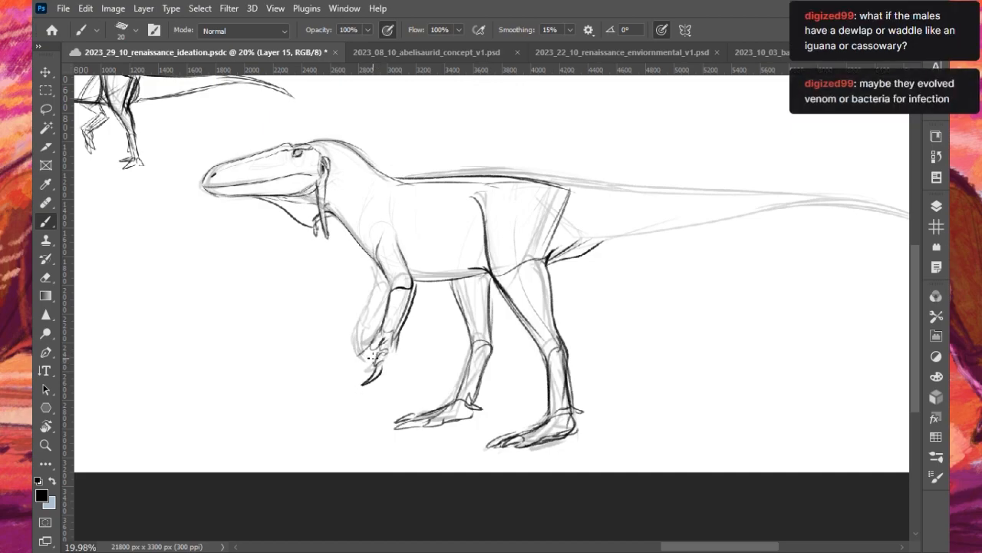
- Add more clawed fingers to the near hand and draw the far forearm and hand behind it
mouse_move(371, 346)
mouse_down()
mouse_move(359, 370)
mouse_move(350, 368)
mouse_move(372, 358)
mouse_up()
key(ctrl+z)
key(ctrl+z)
key(ctrl+z)
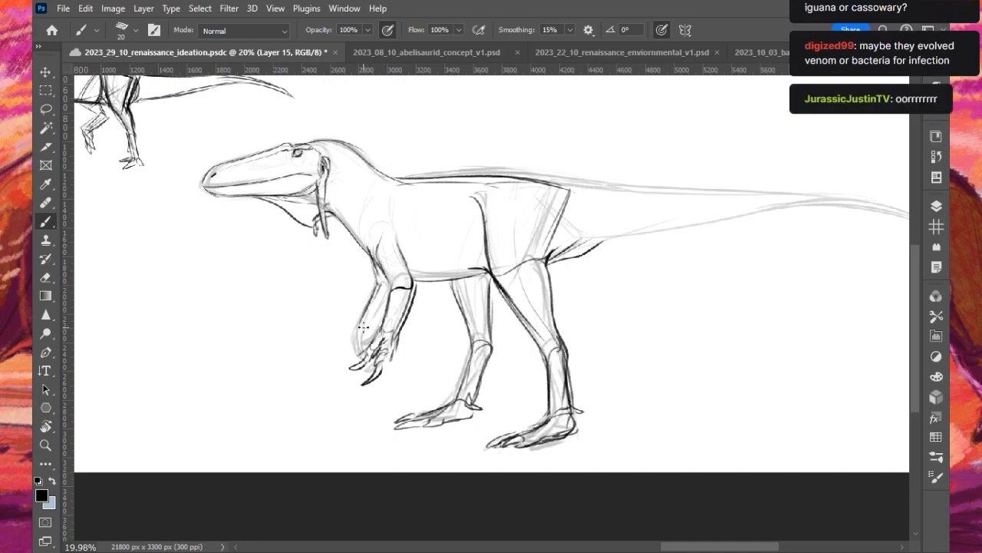
mouse_move(363, 323)
mouse_down()
mouse_move(364, 345)
mouse_move(349, 351)
mouse_move(356, 362)
mouse_move(361, 334)
mouse_move(364, 344)
mouse_move(372, 333)
mouse_up()
drag(385, 309, 375, 322)
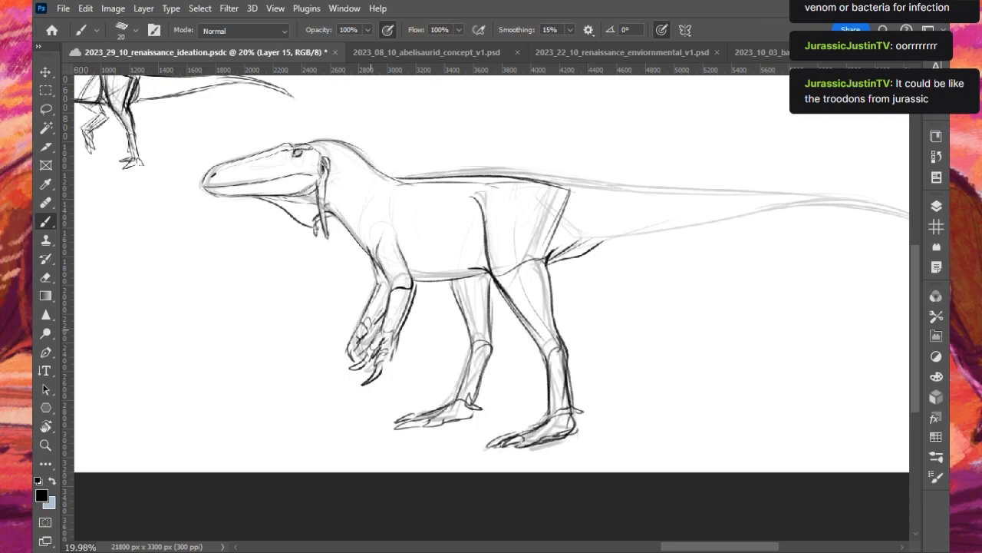
- Darken the chest line, add shoulder strokes, and strengthen the back of the head and neck with brush size 25
drag(328, 212, 377, 265)
drag(390, 206, 374, 253)
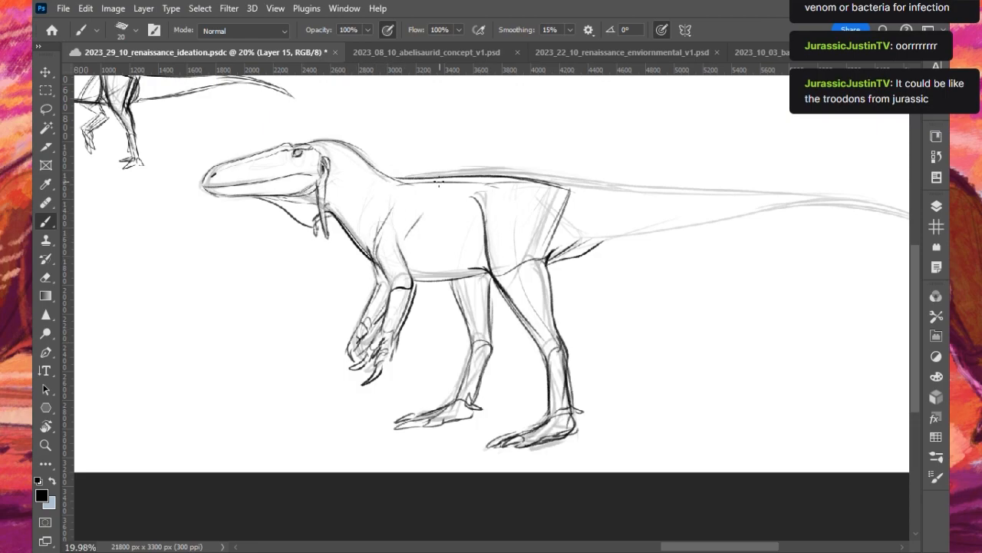
drag(369, 158, 414, 188)
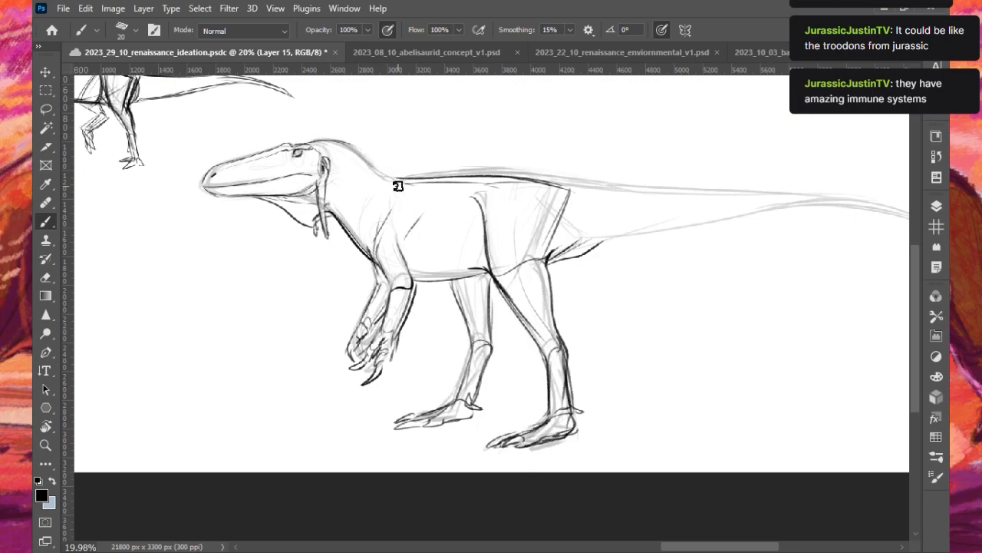
key(bracketright)
drag(323, 145, 322, 162)
mouse_move(336, 142)
mouse_down()
mouse_move(413, 184)
mouse_move(369, 177)
mouse_move(366, 146)
mouse_move(372, 165)
mouse_move(402, 182)
mouse_up()
- Lasso the near foot, rotate it about 5.8° clockwise, move it up slightly against the shin, and deselect it
scroll(396, 174, down, 4)
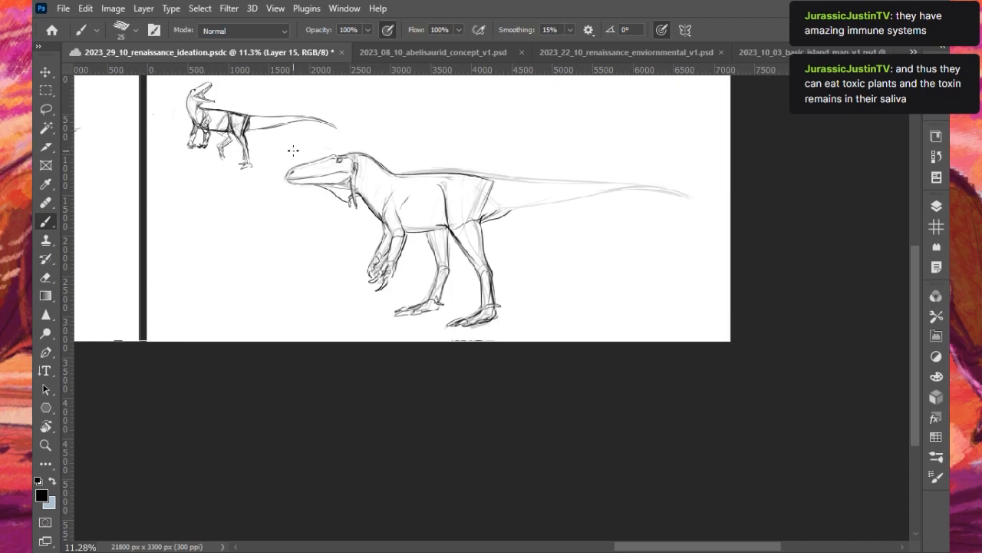
scroll(484, 188, up, 2)
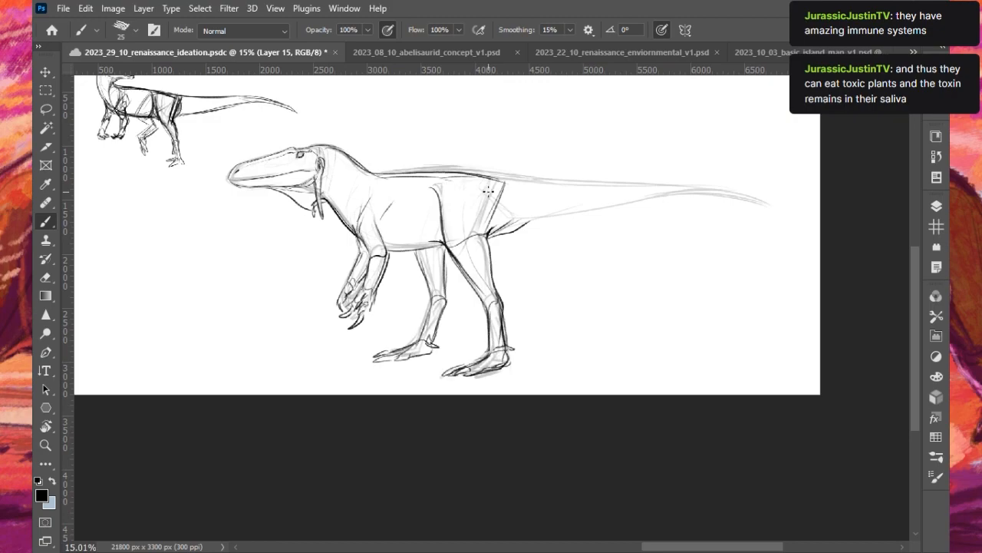
click(46, 109)
mouse_move(453, 371)
mouse_down()
mouse_move(530, 329)
mouse_move(447, 360)
mouse_up()
click(47, 72)
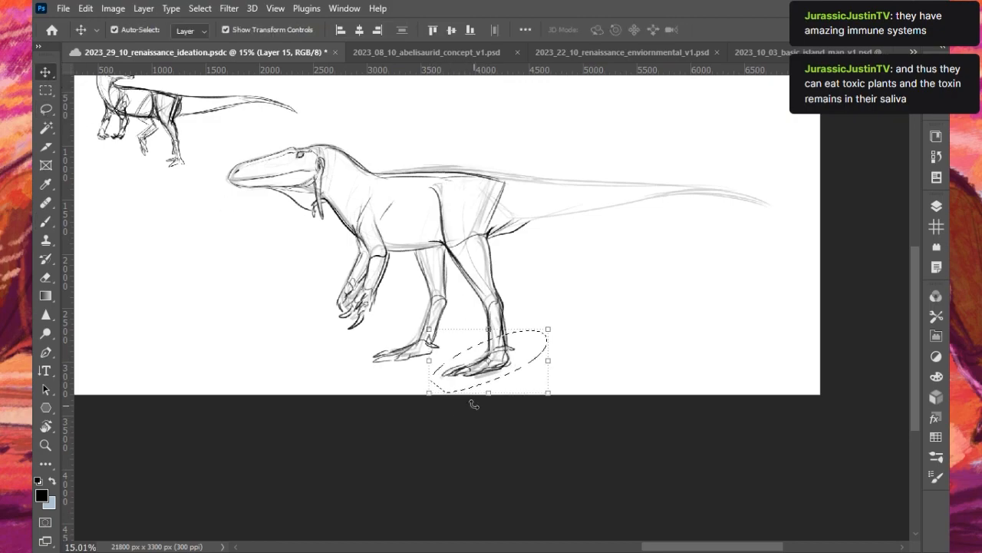
click(423, 397)
drag(420, 398, 412, 386)
drag(478, 387, 476, 373)
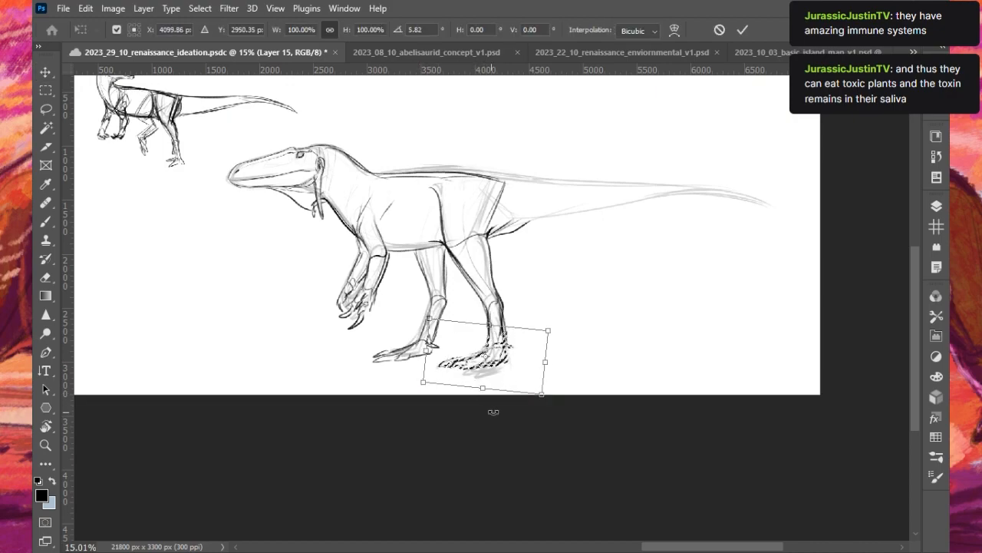
click(742, 29)
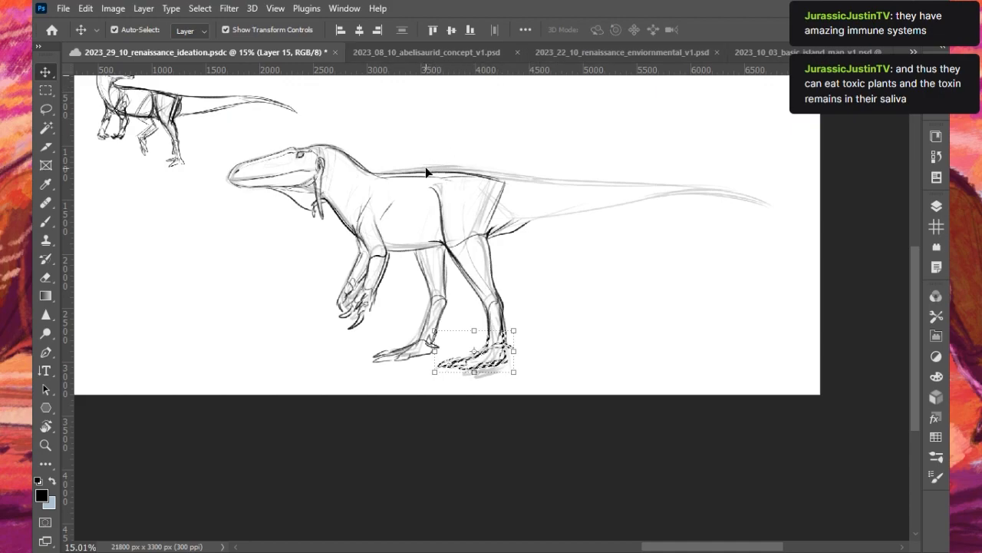
key(b)
key(ctrl+d)
click(202, 9)
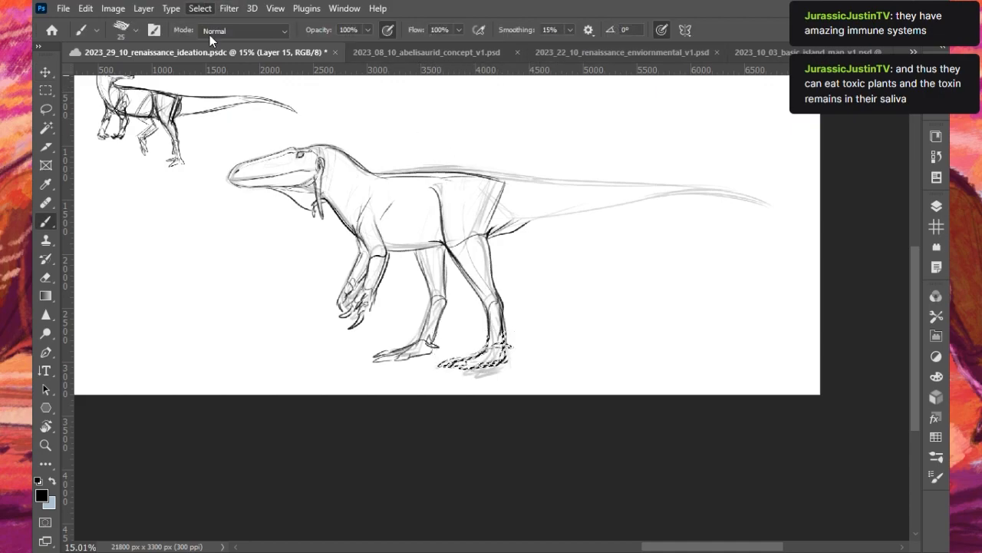
click(210, 35)
- Redraw the upper contour from the back over the hips and along the top of the tail toward its tip
scroll(506, 201, up, 1)
drag(397, 170, 554, 183)
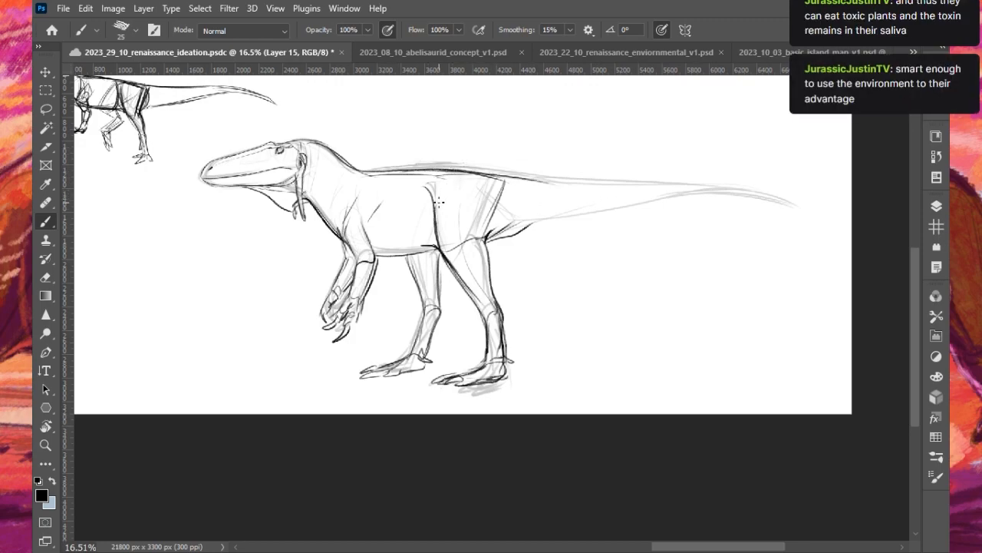
key(ctrl+z)
drag(442, 170, 704, 184)
key(ctrl+z)
key(ctrl+z)
drag(464, 172, 749, 189)
key(ctrl+z)
mouse_move(465, 170)
mouse_down()
mouse_move(718, 182)
mouse_move(683, 185)
mouse_up()
key(ctrl+z)
drag(594, 182, 809, 197)
key(ctrl+z)
drag(649, 187, 793, 204)
- Draw the underside of the tail from behind the hip and close both contours in a drooping pointed tip
mouse_move(512, 227)
mouse_down()
mouse_move(616, 202)
mouse_move(802, 199)
mouse_up()
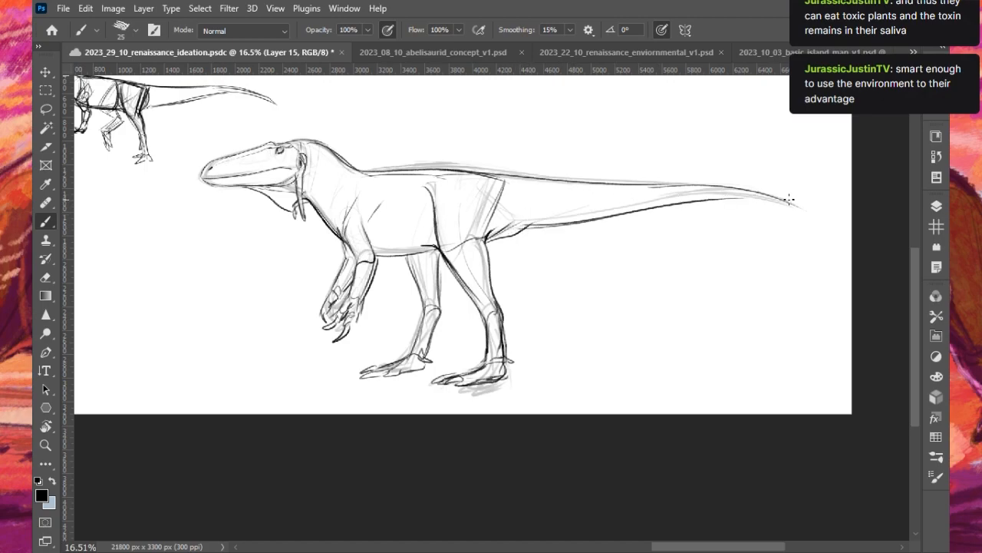
drag(673, 208, 824, 219)
key(ctrl+z)
drag(714, 201, 816, 223)
key(ctrl+z)
mouse_move(748, 200)
mouse_down()
mouse_move(825, 222)
mouse_move(816, 212)
mouse_move(827, 224)
mouse_up()
key(ctrl+z)
key(ctrl+z)
drag(787, 197, 832, 228)
key(ctrl+z)
key(ctrl+z)
key(ctrl+z)
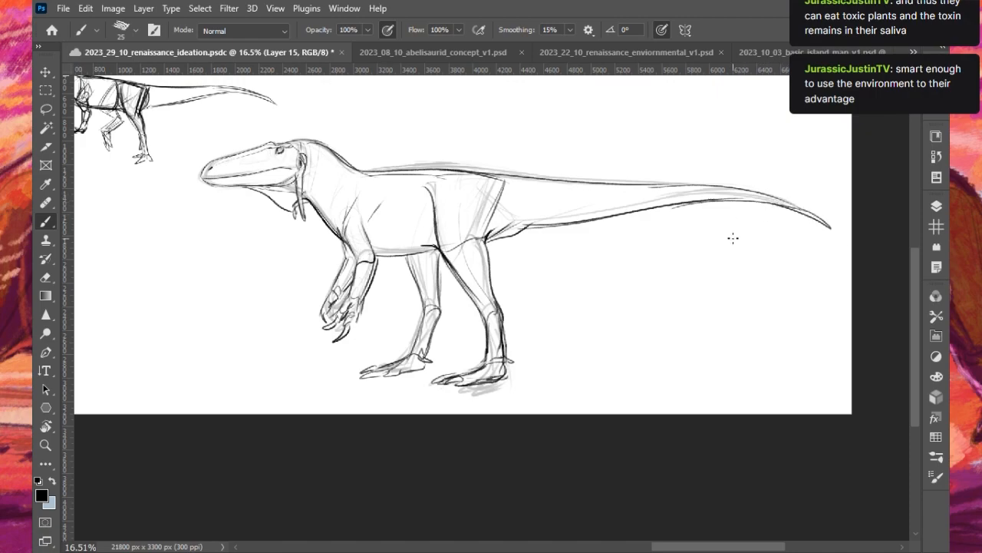
- Lasso the rear half of the dinosaur, enclosing the hips, both hind legs and the whole tail
scroll(331, 196, up, 1)
scroll(358, 204, down, 1)
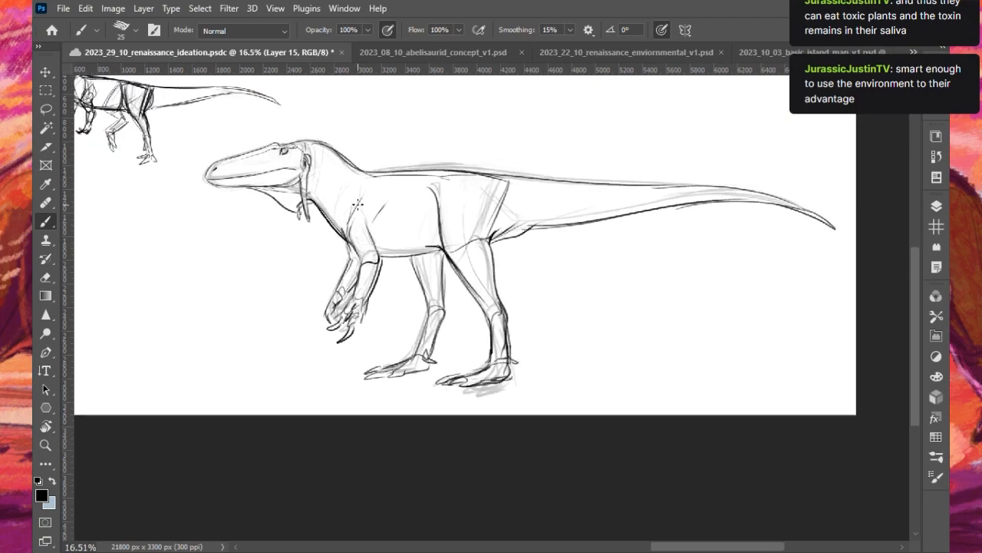
scroll(338, 218, up, 1)
key(l)
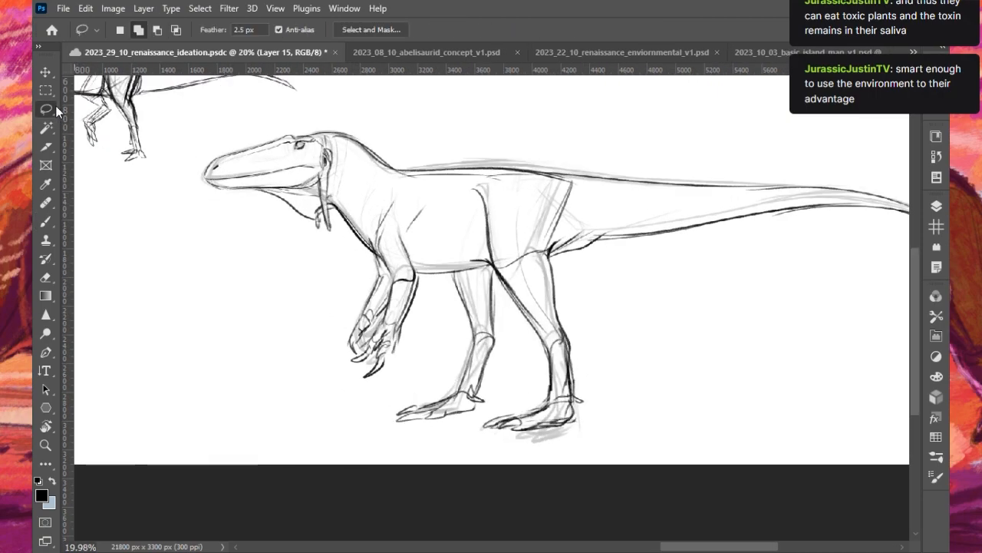
scroll(368, 191, down, 1)
scroll(331, 196, down, 2)
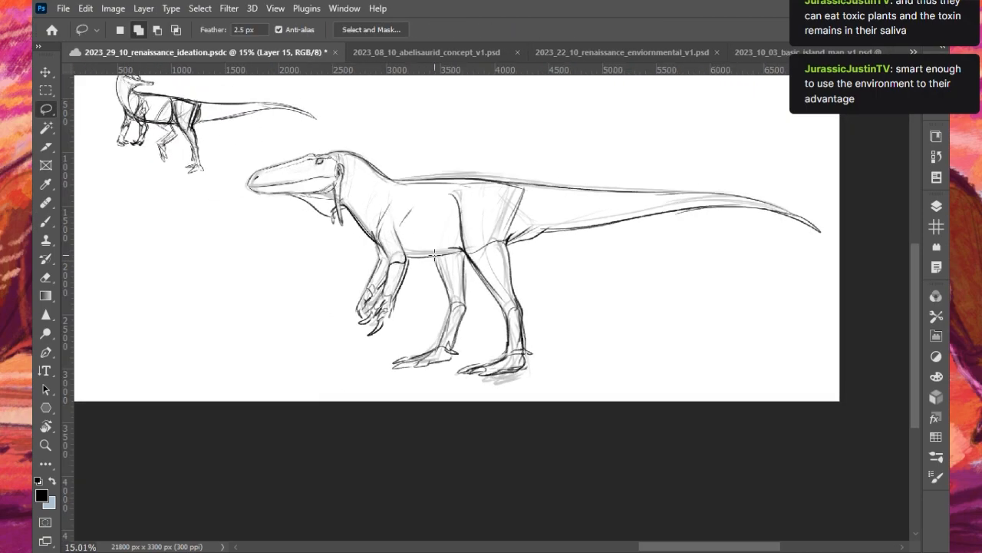
mouse_move(386, 364)
mouse_down()
mouse_move(434, 293)
mouse_move(439, 232)
mouse_move(481, 141)
mouse_move(717, 153)
mouse_up()
mouse_move(425, 321)
mouse_down()
mouse_move(439, 226)
mouse_move(794, 153)
mouse_move(553, 414)
mouse_move(425, 317)
mouse_move(379, 391)
mouse_move(416, 323)
mouse_up()
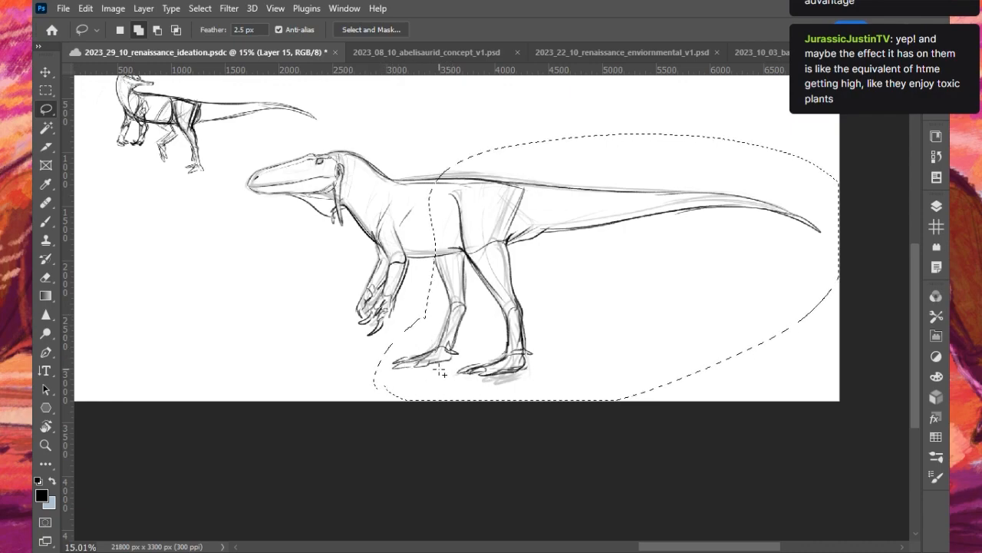
- Shift the whole dinosaur with its underdrawing left until its snout sits just below the small sketch's foot
key(v)
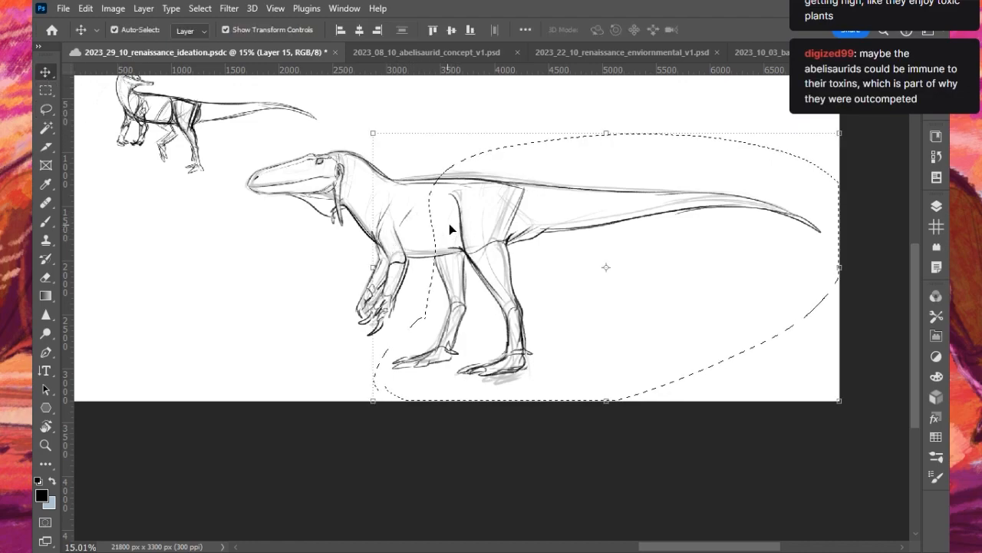
drag(393, 178, 340, 180)
key(ctrl+z)
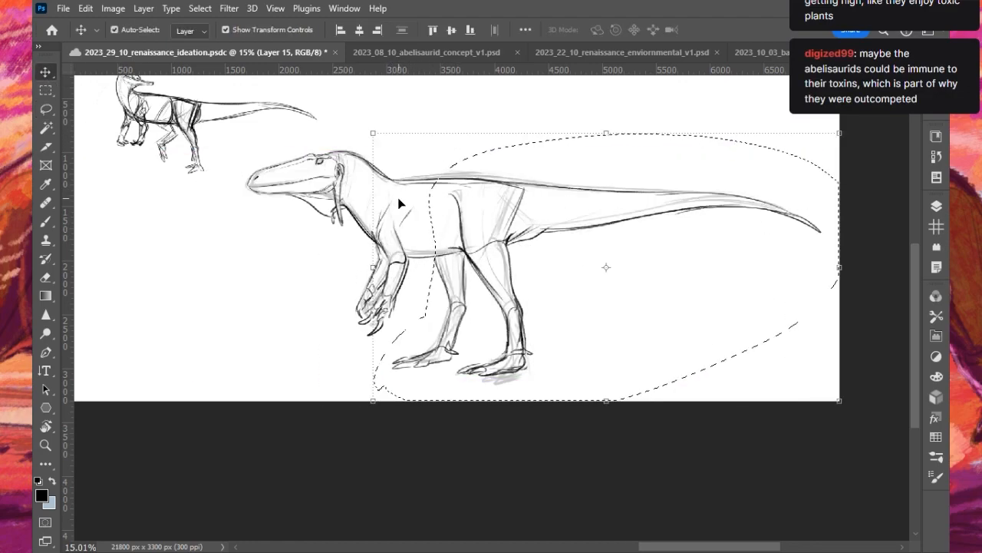
click(937, 214)
shift+click(836, 334)
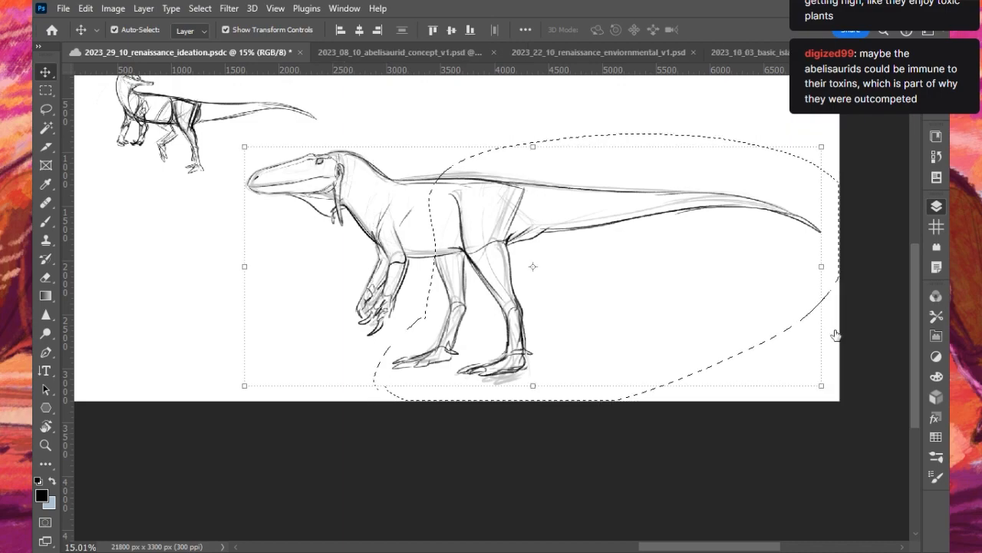
click(465, 306)
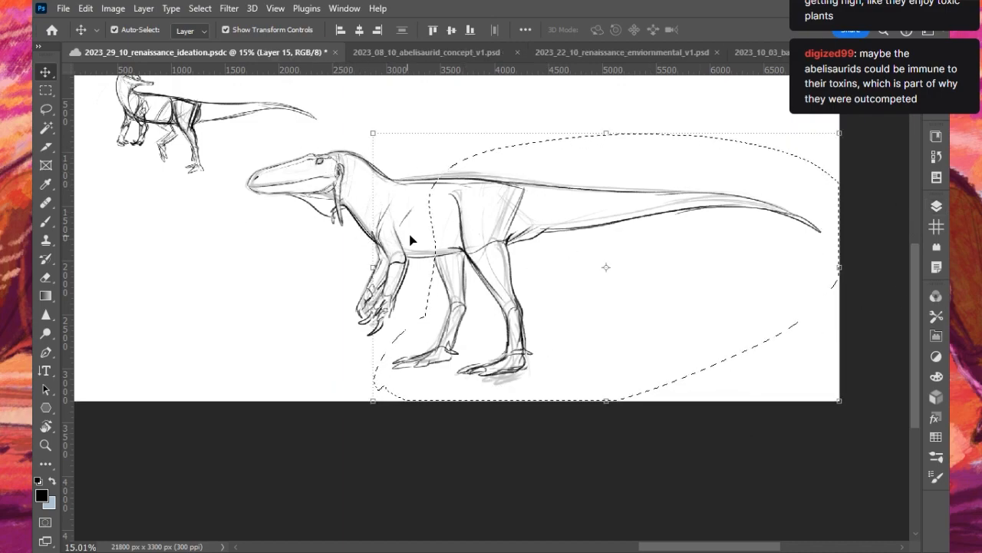
drag(426, 183, 357, 184)
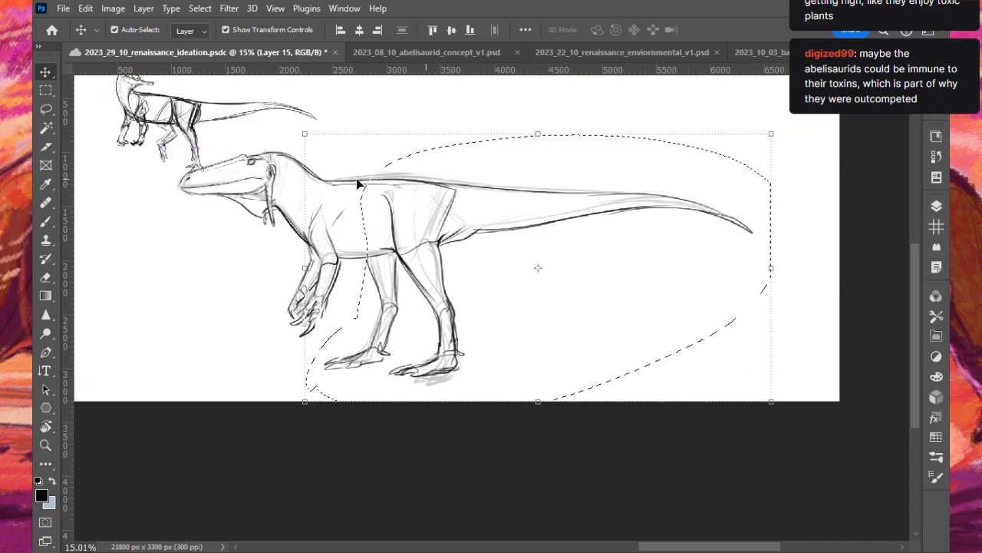
key(ctrl+t)
click(742, 29)
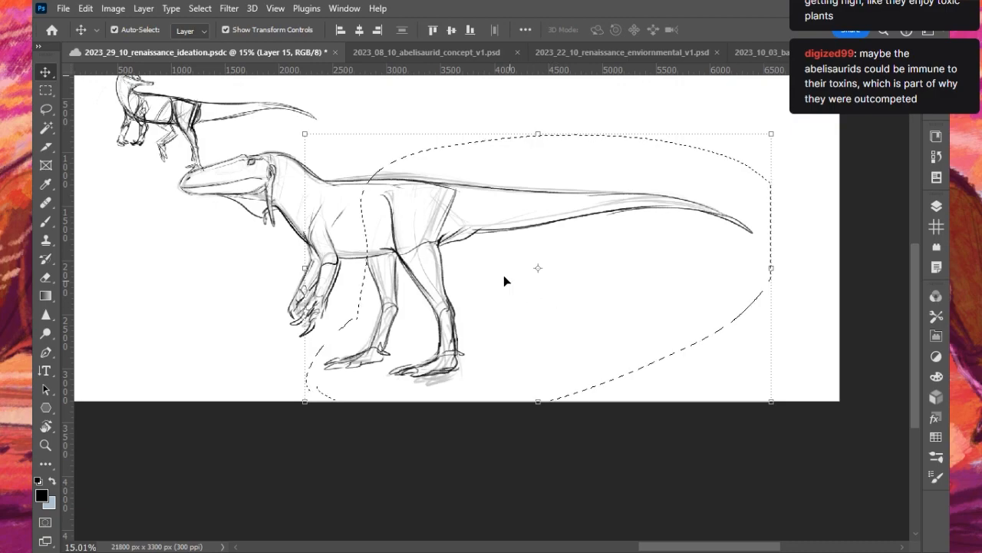
- Move the selected hips, hind legs and tail away from the front body to lengthen the torso, and deselect them
drag(488, 237, 514, 238)
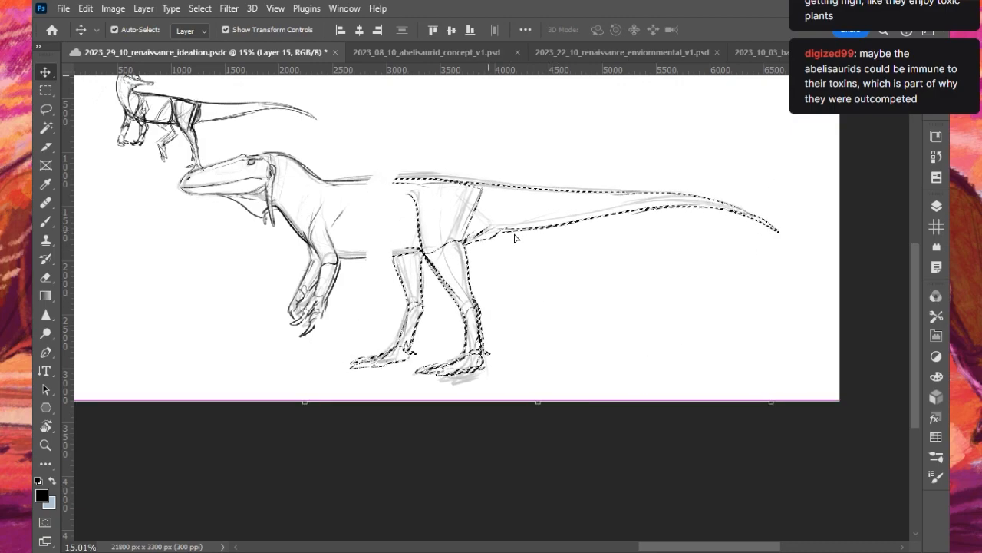
key(b)
key(ctrl+d)
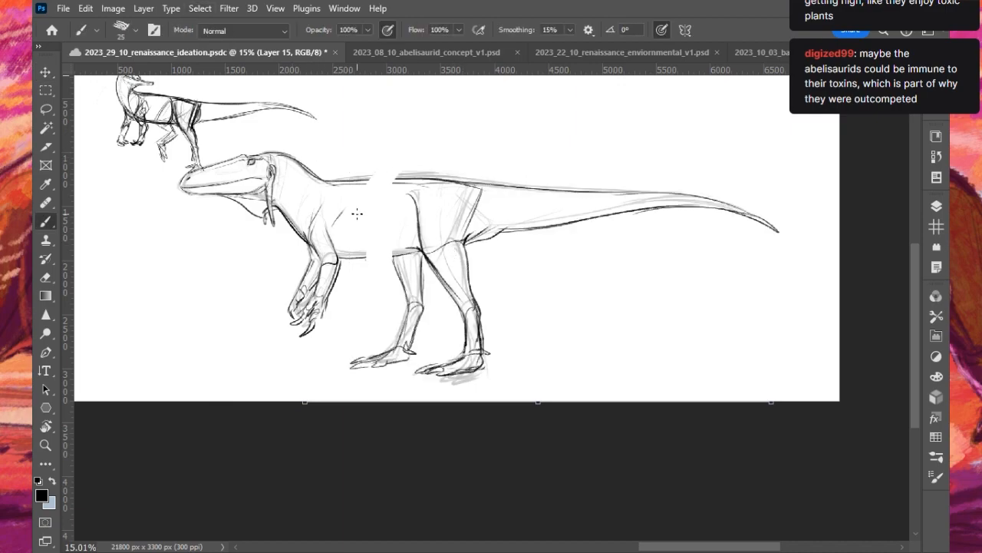
- Bridge the gap in the torso with new back and belly lines joining the front body to the hips
scroll(357, 214, up, 1)
drag(361, 168, 472, 172)
drag(313, 174, 465, 175)
drag(330, 264, 439, 261)
key(ctrl+z)
drag(332, 265, 436, 260)
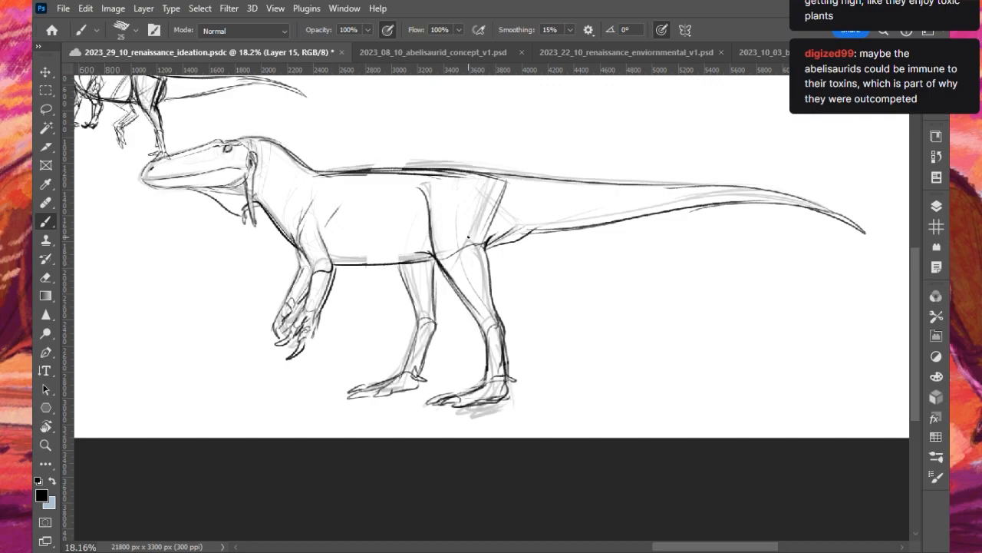
- Reinforce the rump contour and redraw the front and rear edges of the near thigh
drag(443, 170, 530, 181)
mouse_move(419, 186)
mouse_down()
mouse_move(437, 258)
mouse_move(431, 241)
mouse_up()
drag(486, 245, 500, 322)
key(ctrl+z)
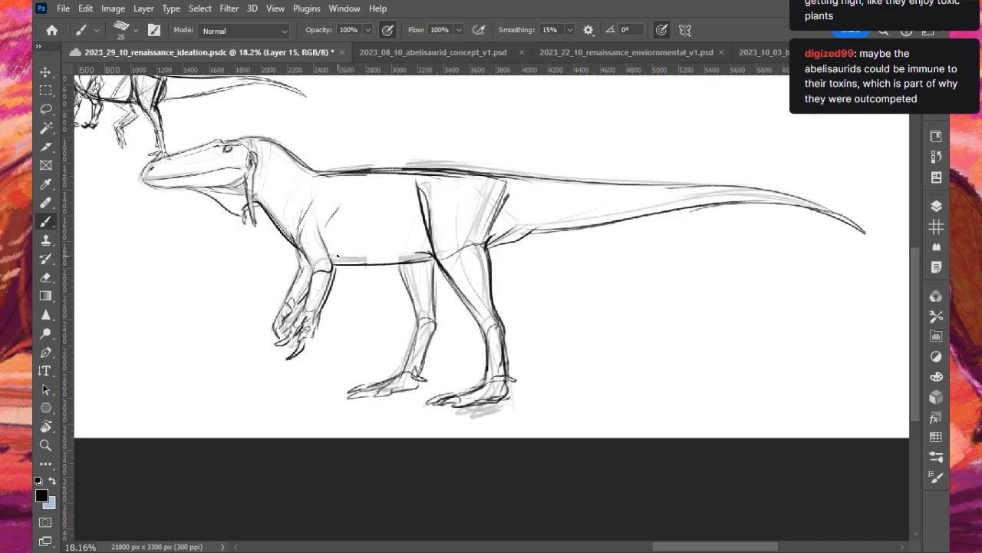
key(ctrl+z)
- Add a curved stroke along the rear belly and redraw the tail's underside slightly lower from the hip
mouse_move(354, 270)
mouse_down()
mouse_move(387, 254)
mouse_move(373, 244)
mouse_move(383, 227)
mouse_move(409, 258)
mouse_up()
mouse_move(486, 254)
mouse_down()
mouse_move(524, 238)
mouse_move(654, 221)
mouse_up()
key(ctrl+z)
drag(512, 236, 764, 207)
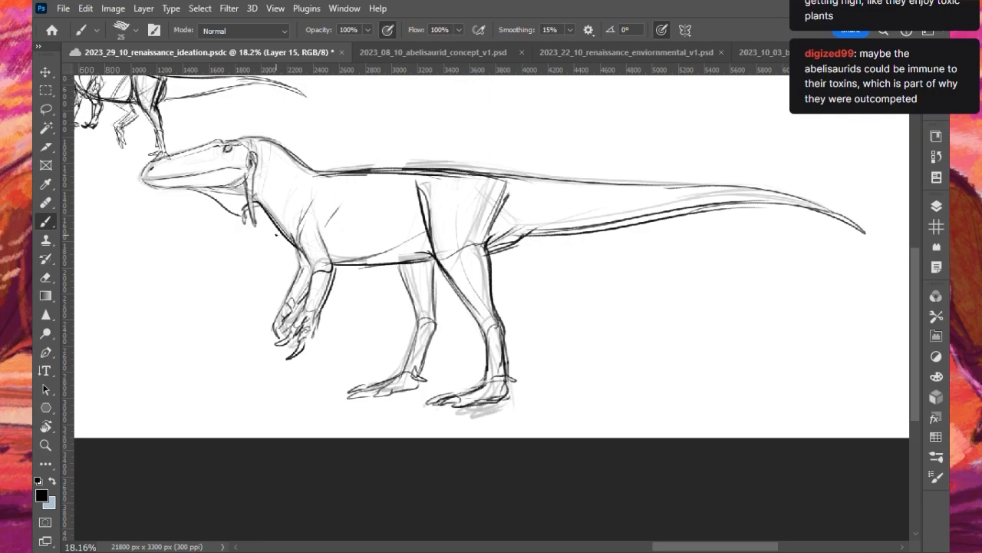
- Shift the whole large dinosaur drawing slightly to the right on its artboard
scroll(270, 235, up, 1)
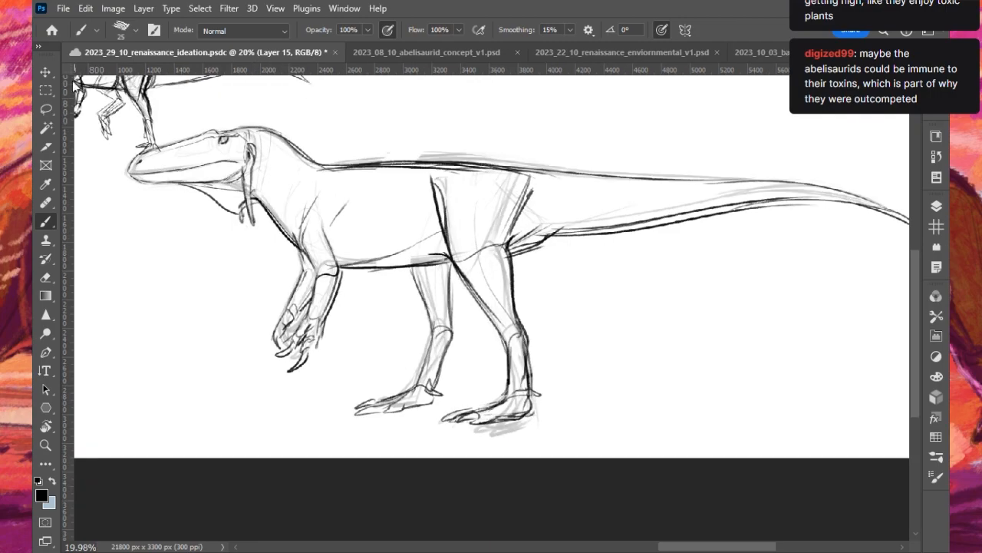
click(54, 75)
drag(367, 175, 393, 177)
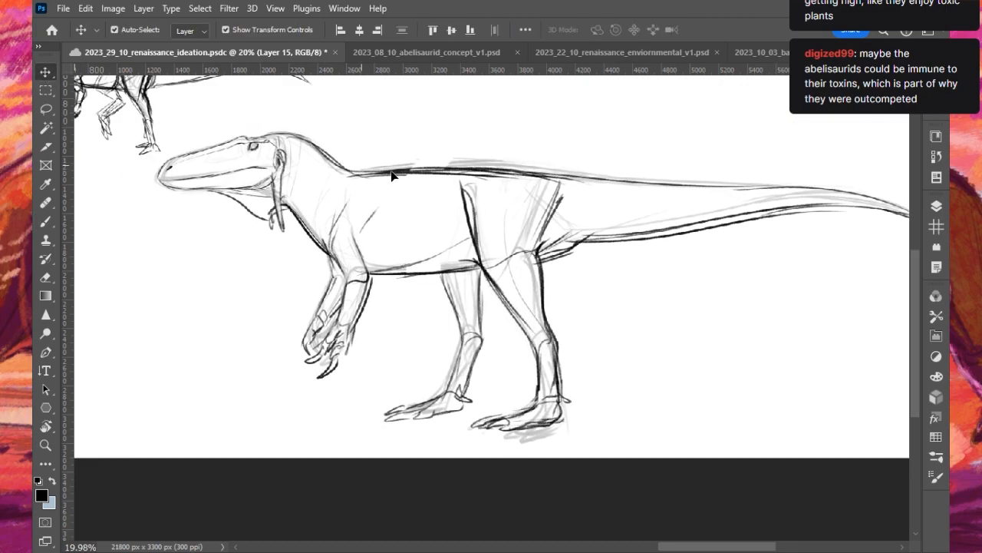
scroll(346, 196, down, 1)
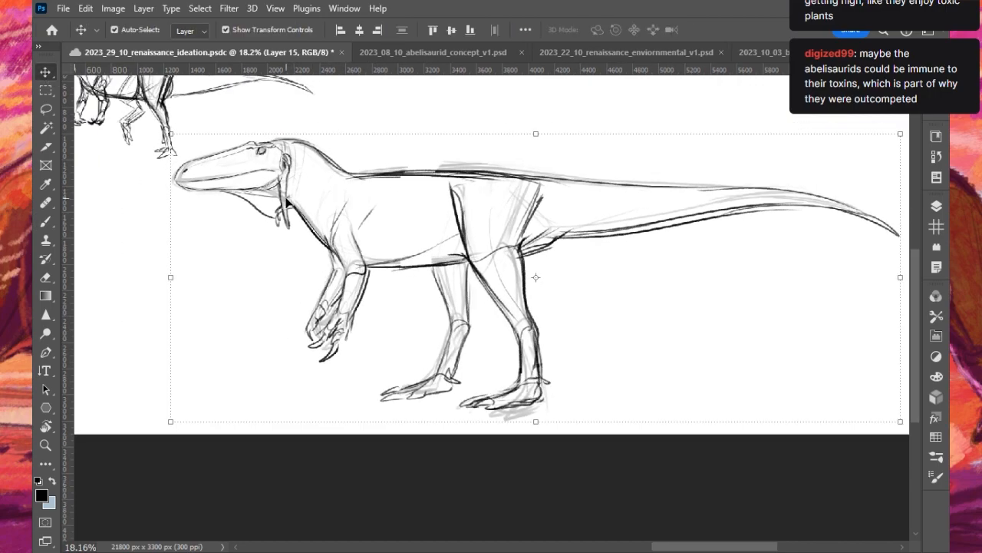
- Refine the head with a 10 px brush, darkening the nostril and eye and adding detail along the snout and rear jaw
key(b)
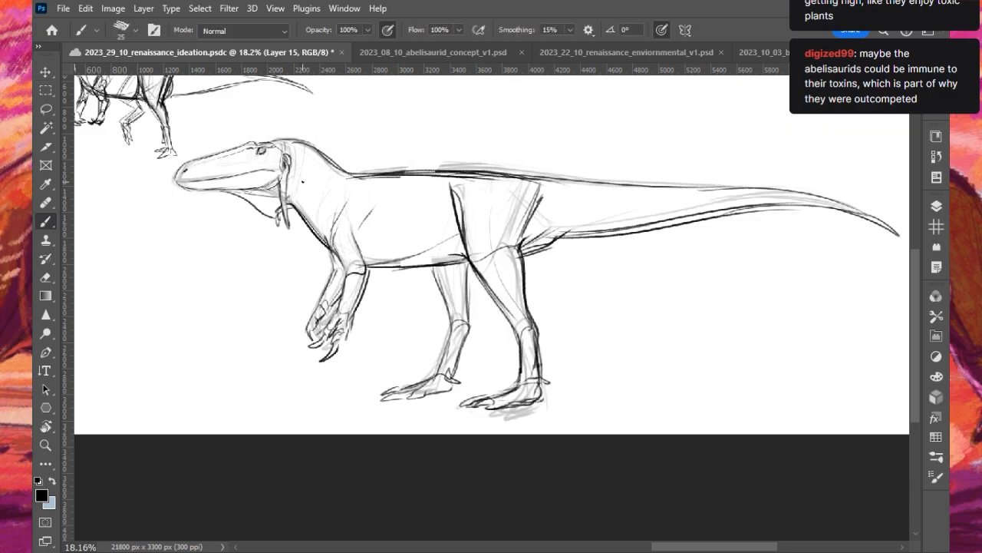
scroll(215, 140, up, 9)
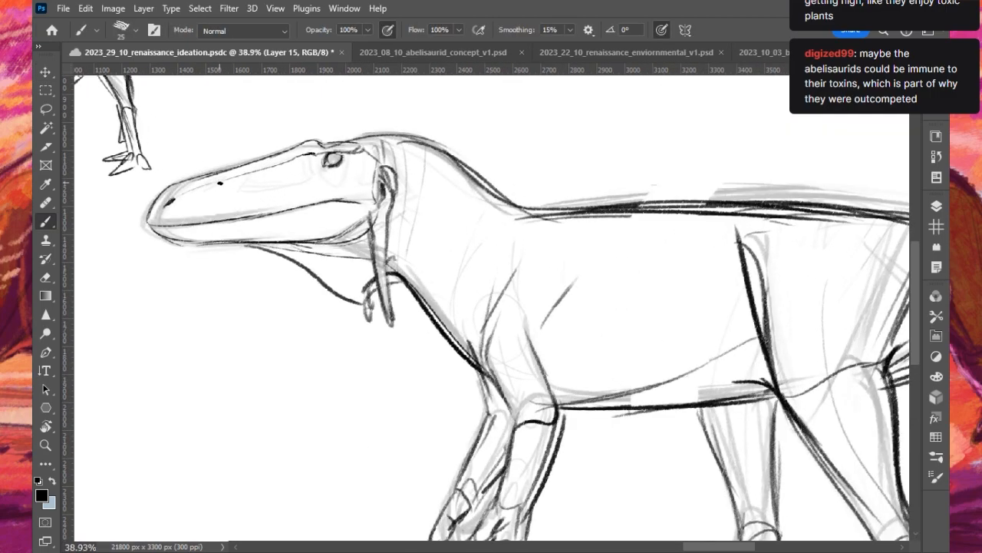
key(bracketleft)
key(bracketleft)
key(bracketleft)
key(bracketleft)
mouse_move(163, 204)
mouse_down()
mouse_move(174, 195)
mouse_move(160, 207)
mouse_up()
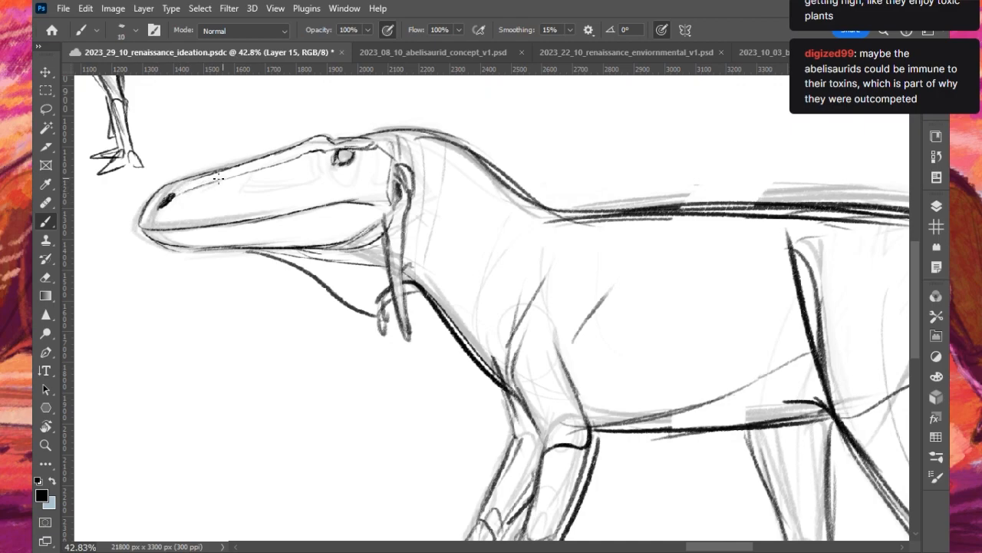
drag(230, 176, 273, 163)
mouse_move(336, 157)
mouse_down()
mouse_move(352, 163)
mouse_move(345, 148)
mouse_up()
key(ctrl+z)
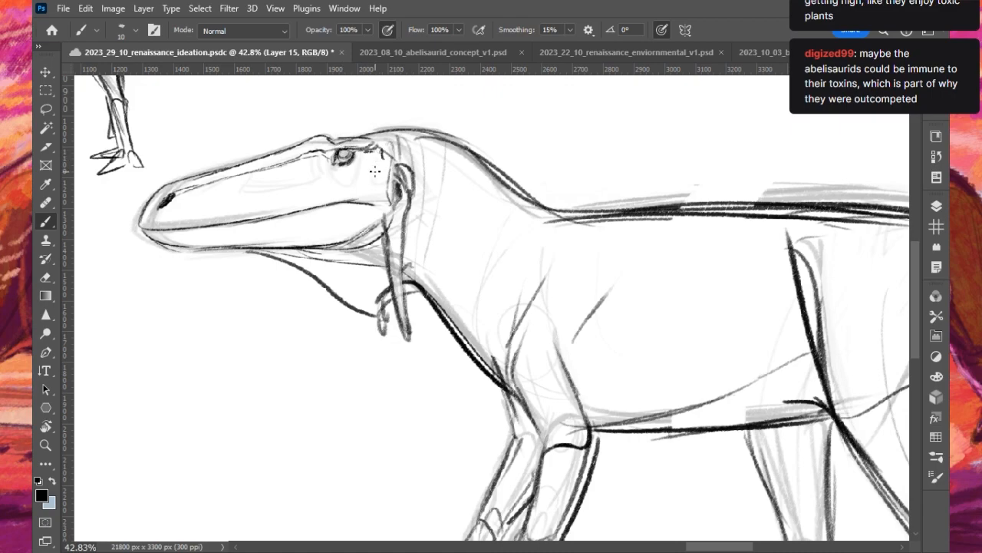
drag(341, 198, 377, 202)
- Reinforce the mouth line with a 15 px brush and add light contour lines across the neck and shoulder
scroll(287, 188, down, 4)
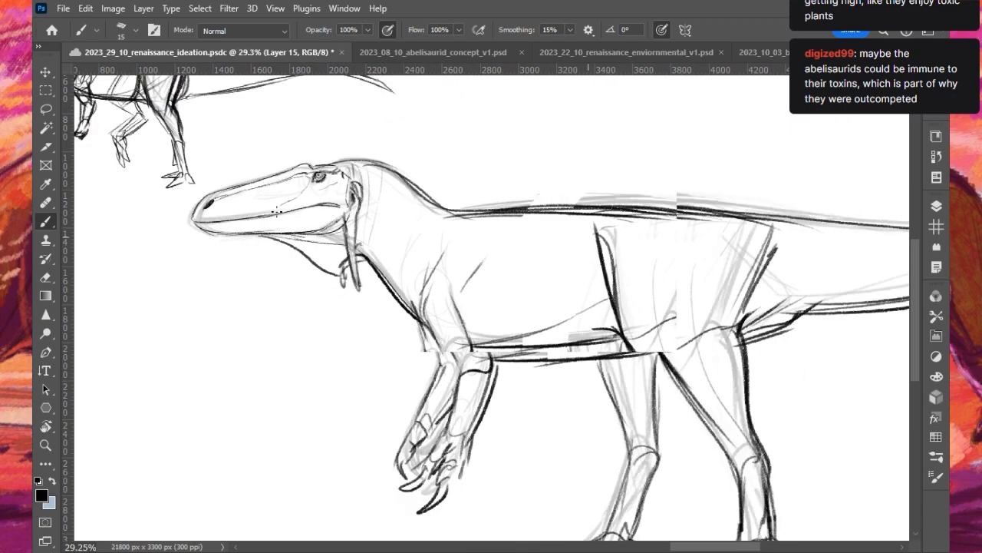
scroll(277, 204, up, 1)
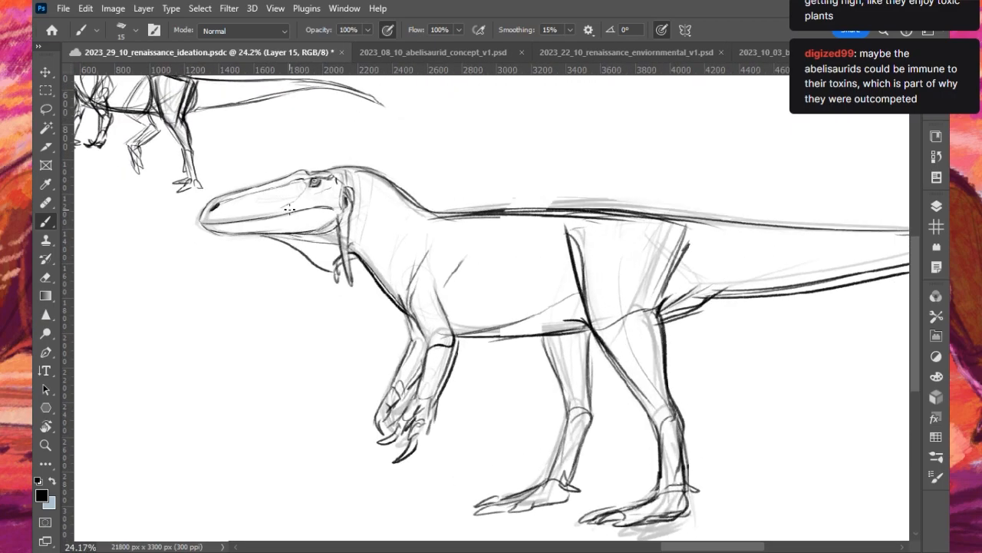
scroll(289, 213, down, 1)
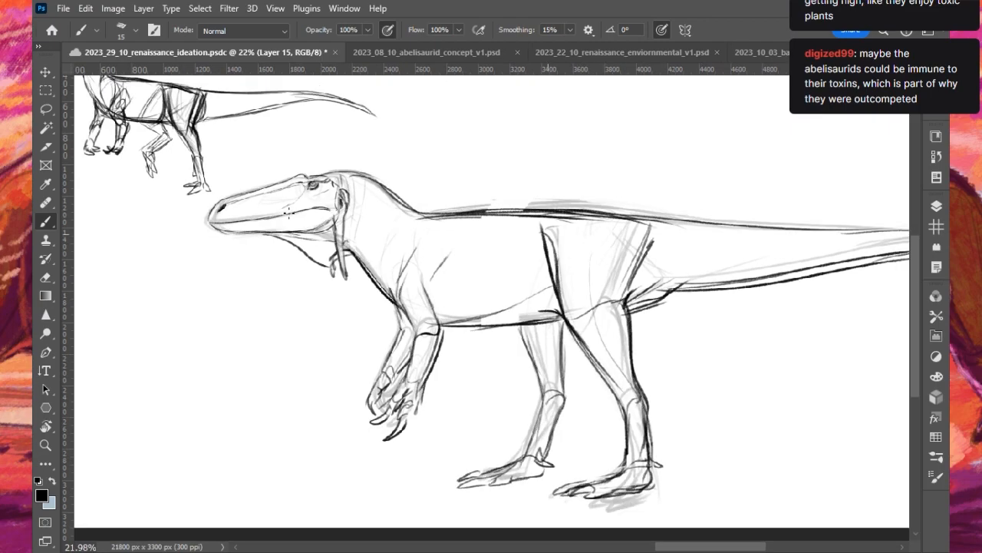
scroll(290, 264, up, 2)
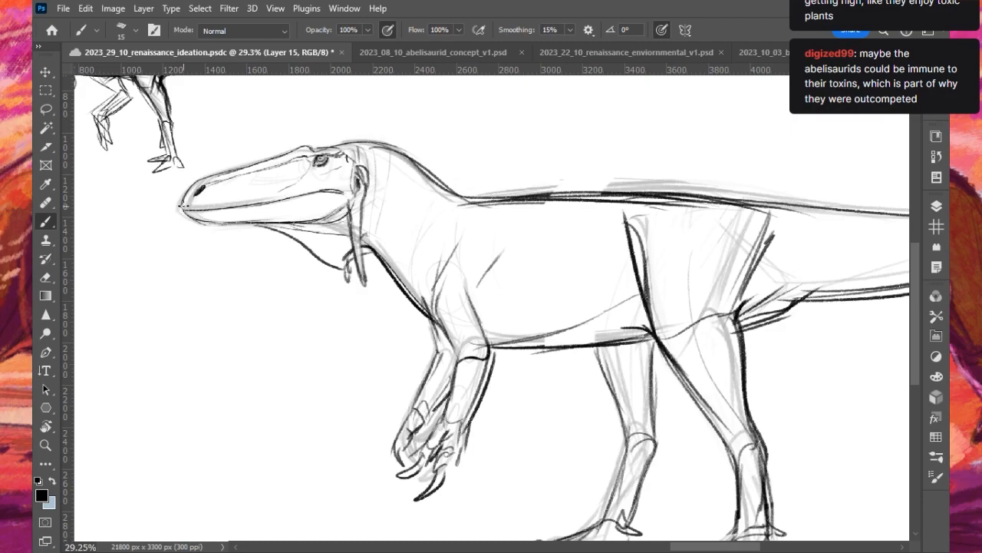
mouse_move(223, 209)
mouse_down()
mouse_move(301, 182)
mouse_move(256, 204)
mouse_move(324, 187)
mouse_up()
key(ctrl+z)
mouse_move(215, 223)
mouse_down()
mouse_move(332, 226)
mouse_move(347, 195)
mouse_up()
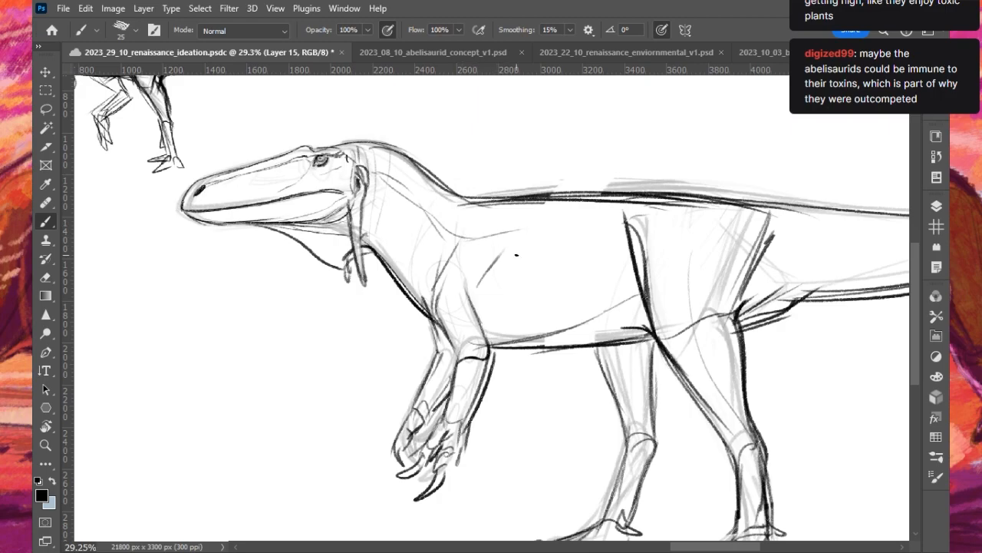
- Add finger and claw strokes to the hands and darken the front edge of the far hind leg with a 25 px brush
mouse_move(457, 462)
mouse_down()
mouse_move(465, 421)
mouse_move(450, 455)
mouse_move(460, 472)
mouse_up()
key(ctrl+z)
mouse_move(407, 453)
mouse_down()
mouse_move(410, 492)
mouse_move(419, 461)
mouse_up()
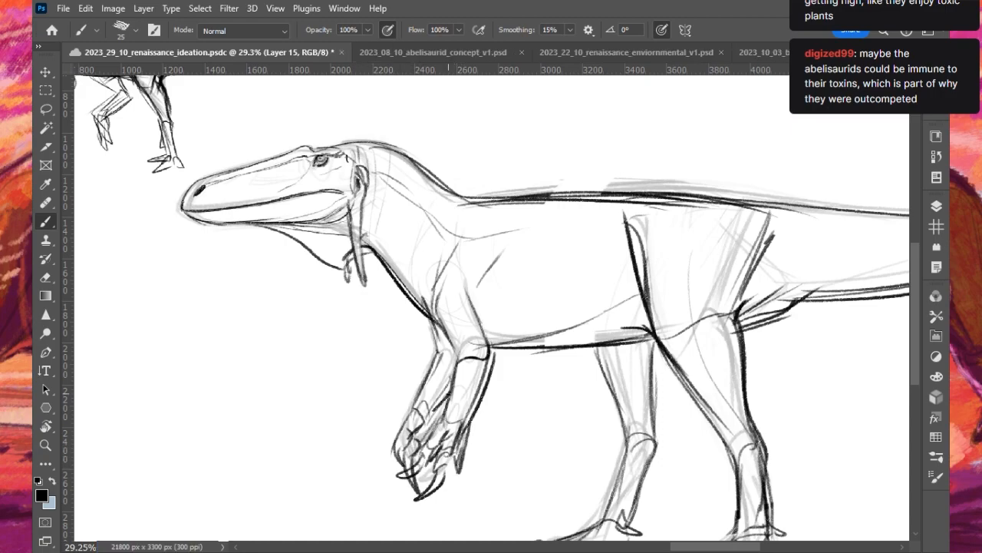
scroll(484, 320, down, 3)
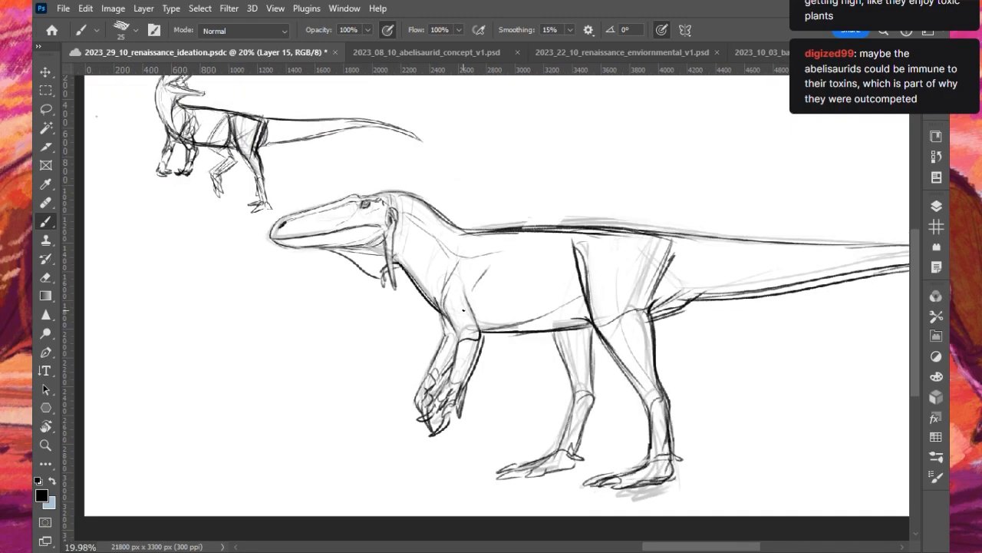
mouse_move(554, 333)
mouse_down()
mouse_move(576, 390)
mouse_move(552, 458)
mouse_move(582, 418)
mouse_up()
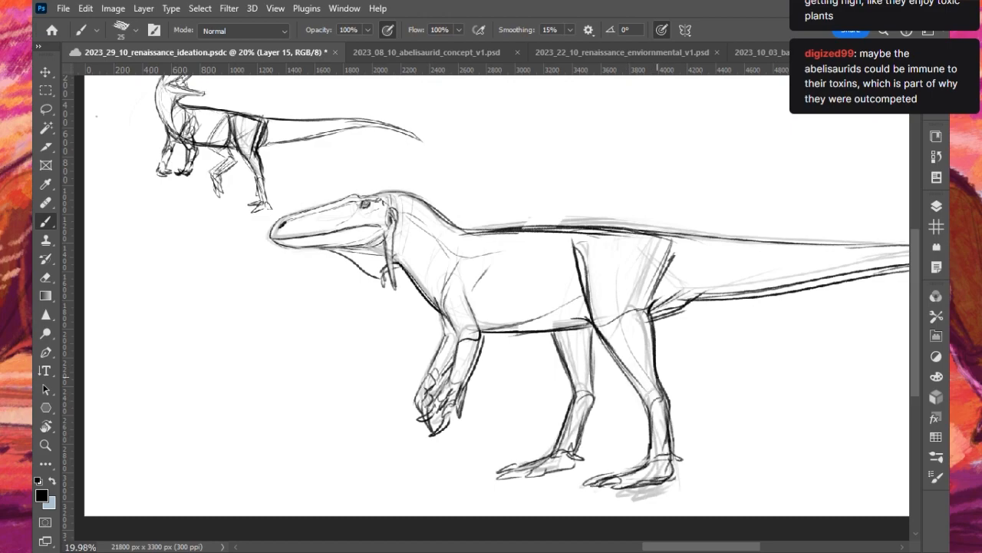
- Create a new layer beneath the dinosaur's line drawing and choose a light orange swatch as the painting colour
scroll(472, 264, down, 2)
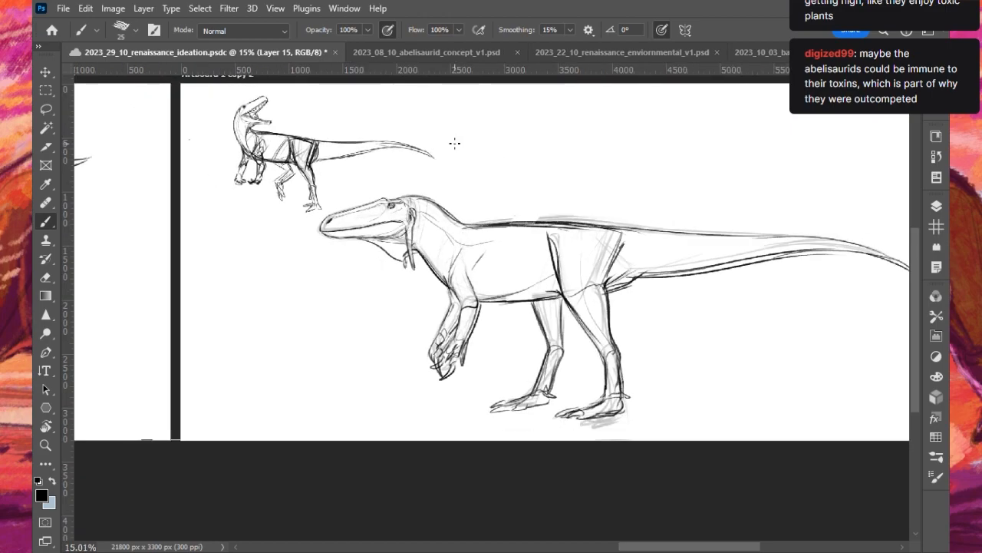
scroll(454, 143, up, 2)
click(942, 206)
click(857, 328)
click(868, 482)
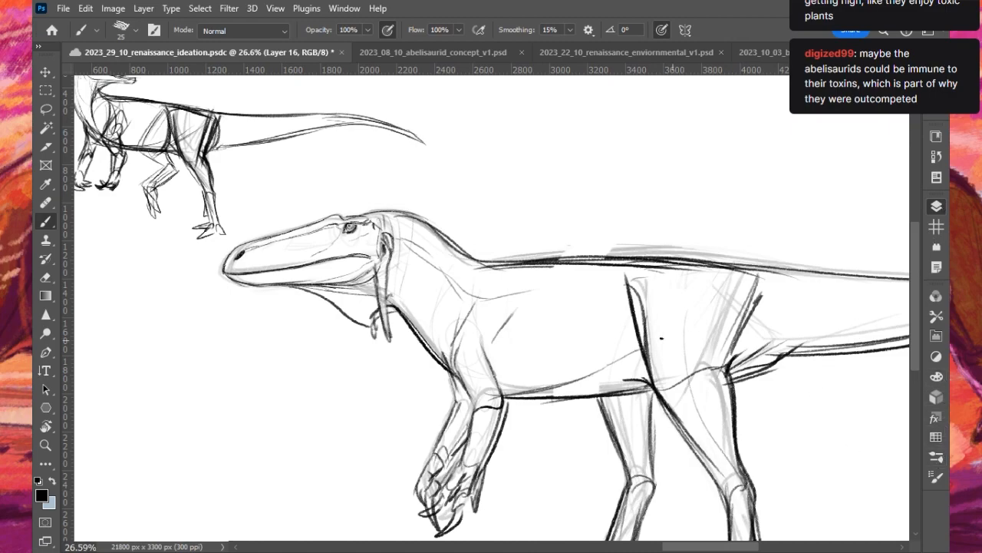
scroll(623, 332, down, 4)
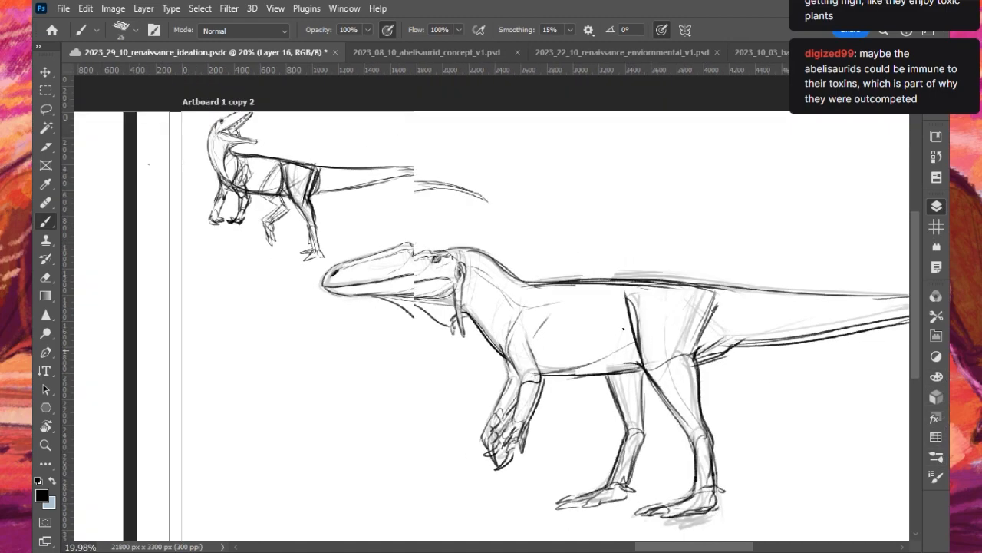
click(935, 381)
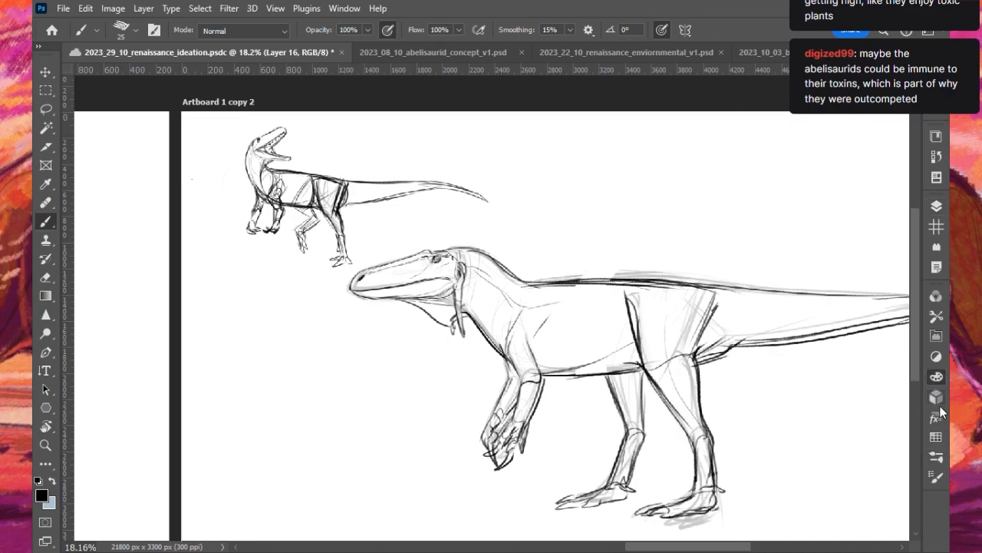
click(938, 439)
click(826, 457)
click(898, 230)
- Fill the head and throat pouch with flat light orange using an enlarged brush
scroll(405, 272, down, 1)
scroll(390, 275, up, 9)
key(bracketright)
key(bracketright)
key(bracketright)
key(bracketright)
key(bracketright)
key(bracketright)
key(bracketright)
key(bracketright)
key(bracketright)
key(bracketright)
mouse_move(369, 288)
mouse_down()
mouse_move(497, 270)
mouse_move(447, 268)
mouse_move(314, 301)
mouse_move(355, 271)
mouse_move(346, 283)
mouse_move(438, 247)
mouse_move(468, 257)
mouse_move(465, 233)
mouse_move(513, 268)
mouse_move(322, 304)
mouse_move(374, 310)
mouse_move(513, 280)
mouse_move(320, 311)
mouse_move(404, 318)
mouse_move(507, 295)
mouse_move(512, 252)
mouse_move(496, 273)
mouse_move(526, 288)
mouse_move(547, 244)
mouse_move(522, 320)
mouse_move(460, 319)
mouse_move(470, 336)
mouse_move(455, 336)
mouse_move(509, 380)
mouse_move(504, 347)
mouse_move(513, 354)
mouse_move(538, 340)
mouse_move(583, 366)
mouse_up()
key(bracketleft)
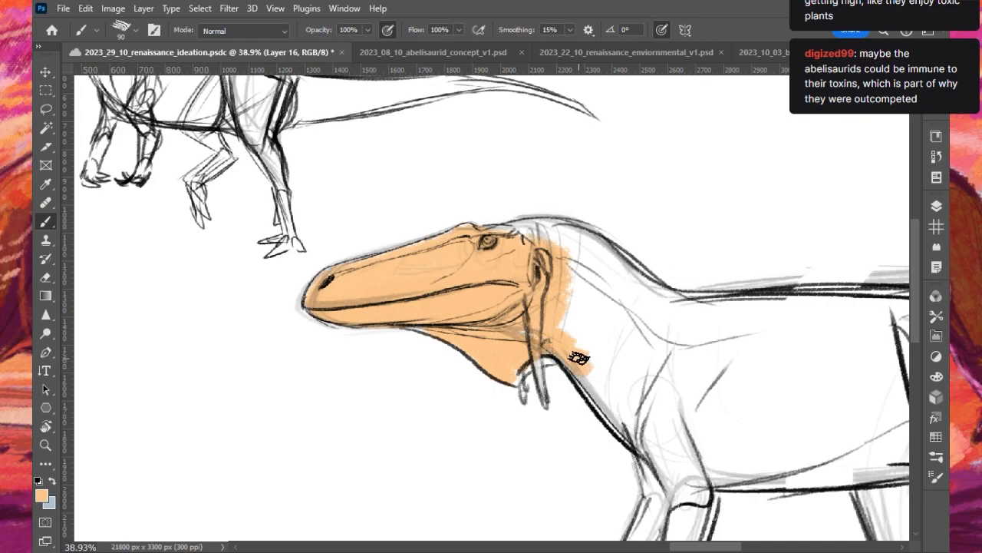
- Extend the light orange down the neck to the shoulder with a 175 px brush
scroll(577, 352, down, 2)
scroll(568, 327, up, 1)
key(bracketright)
key(bracketright)
key(bracketright)
key(bracketright)
mouse_move(585, 336)
mouse_down()
mouse_move(496, 268)
mouse_move(587, 274)
mouse_move(573, 297)
mouse_move(596, 371)
mouse_move(542, 257)
mouse_move(605, 286)
mouse_move(661, 388)
mouse_move(604, 351)
mouse_move(597, 407)
mouse_up()
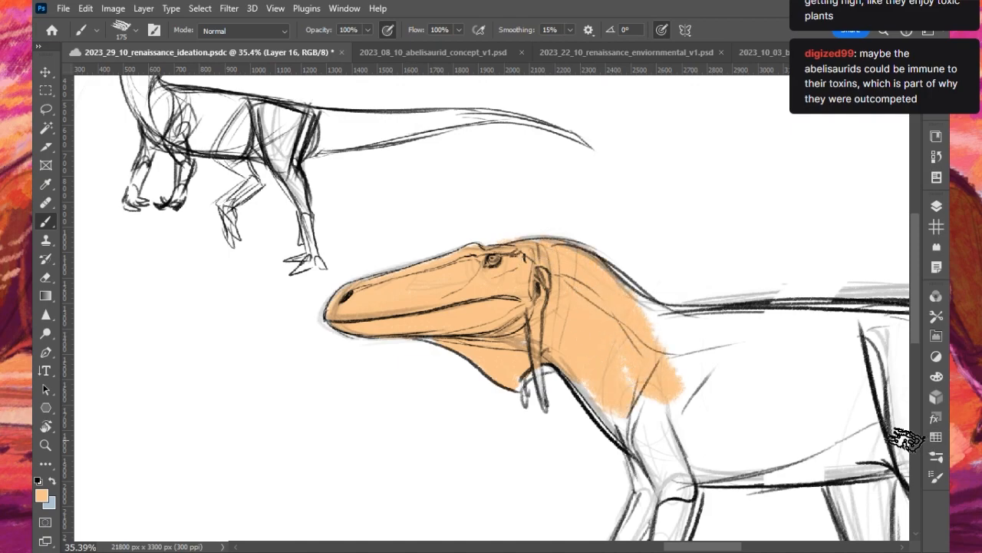
- Try dark purple as the body colour behind the shoulder and undo the test strokes
click(937, 209)
click(932, 439)
click(790, 437)
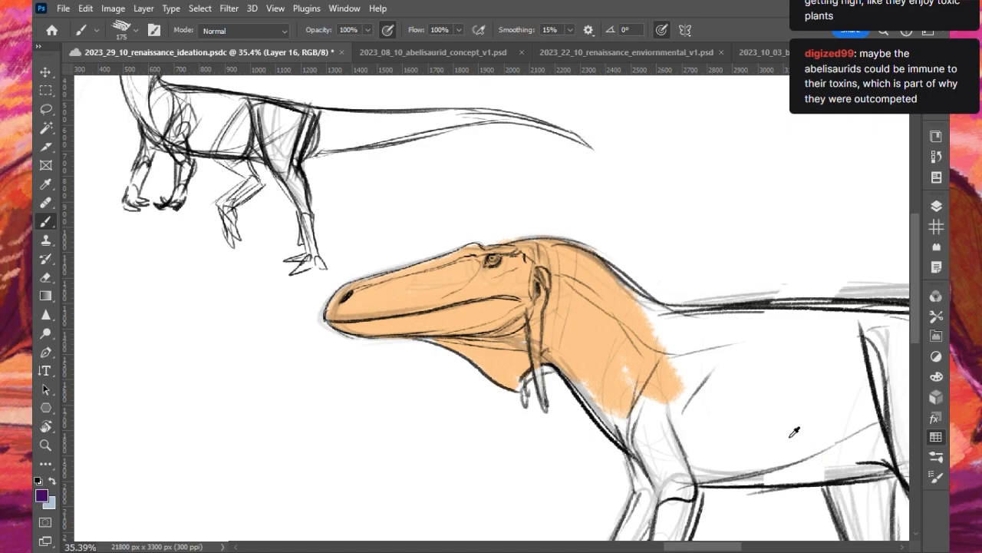
click(896, 223)
scroll(629, 304, down, 1)
scroll(631, 316, down, 2)
mouse_move(687, 380)
mouse_down()
mouse_move(721, 395)
mouse_move(727, 382)
mouse_up()
key(ctrl+z)
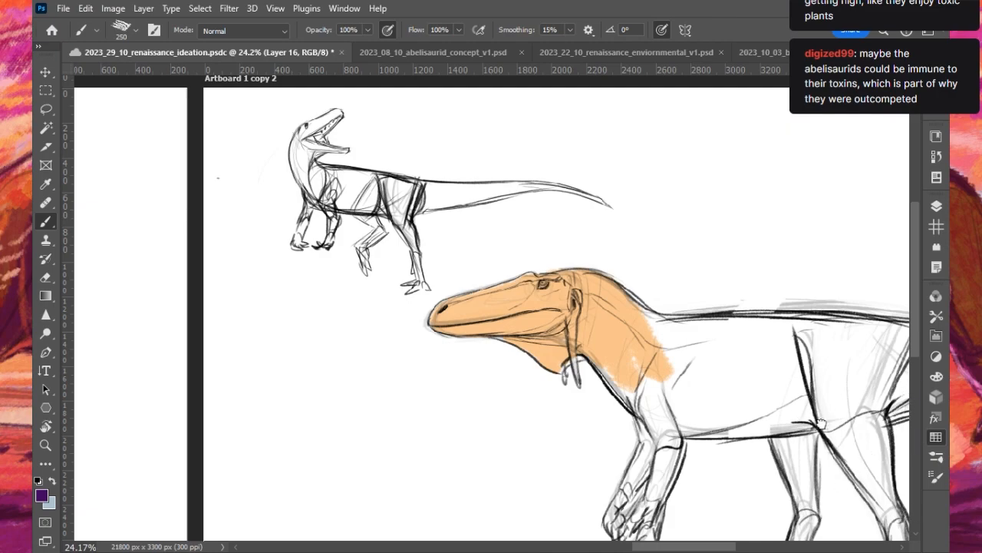
drag(649, 385, 710, 372)
key(ctrl+z)
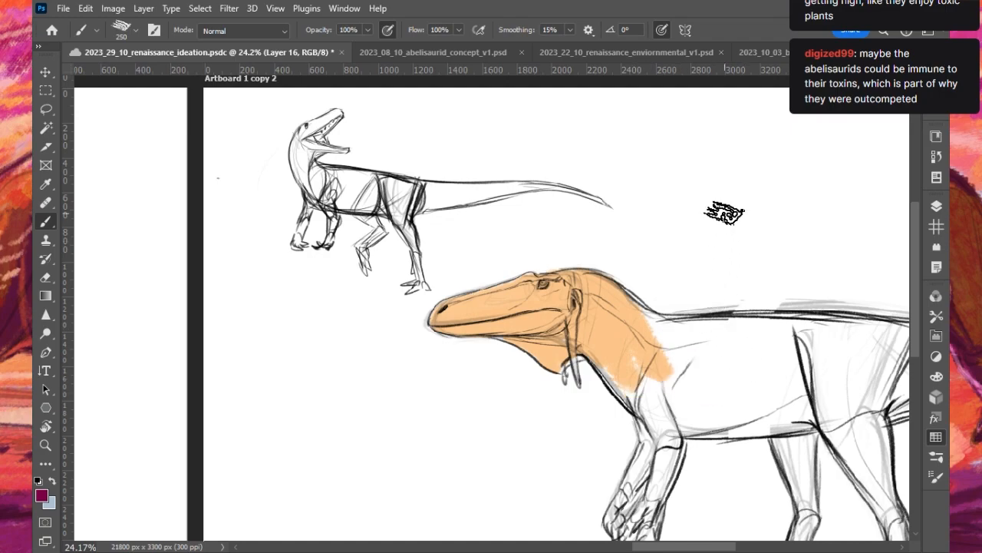
- Choose a dark brown swatch and fill the torso from the base of the neck to the hips with a 250 px brush
alt+click(856, 420)
mouse_move(651, 340)
mouse_down()
mouse_move(695, 388)
mouse_move(687, 406)
mouse_up()
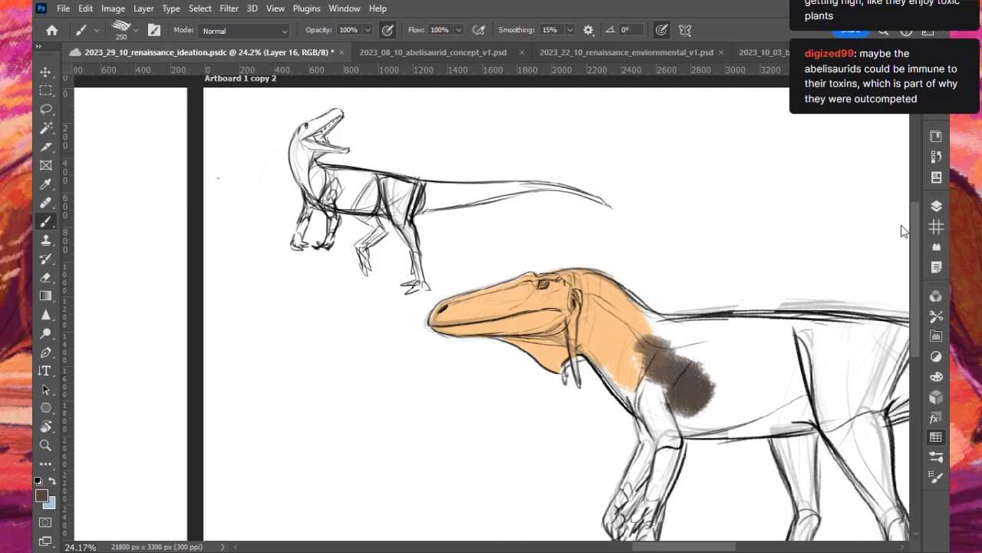
mouse_move(629, 384)
mouse_down()
mouse_move(651, 411)
mouse_move(637, 395)
mouse_move(654, 406)
mouse_move(640, 347)
mouse_move(683, 351)
mouse_move(638, 323)
mouse_move(702, 320)
mouse_move(668, 343)
mouse_move(688, 332)
mouse_move(775, 330)
mouse_move(743, 360)
mouse_move(675, 381)
mouse_move(681, 410)
mouse_move(730, 423)
mouse_move(755, 413)
mouse_move(813, 418)
mouse_move(736, 430)
mouse_move(759, 354)
mouse_up()
scroll(686, 261, down, 5)
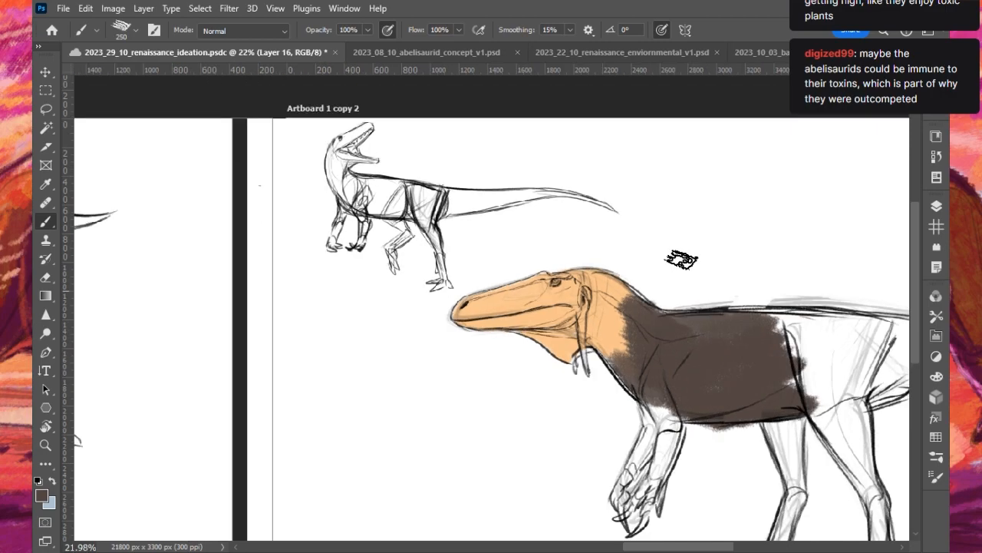
- Extend the dark brown over the front of the hips and both upper hind legs, reducing the brush to 100 px
mouse_move(649, 547)
mouse_down()
mouse_move(721, 547)
mouse_move(657, 547)
mouse_up()
scroll(445, 423, up, 5)
scroll(486, 437, down, 3)
scroll(560, 464, up, 2)
mouse_move(539, 306)
mouse_down()
mouse_move(579, 341)
mouse_move(553, 306)
mouse_move(573, 355)
mouse_move(581, 314)
mouse_move(606, 296)
mouse_move(595, 373)
mouse_move(577, 360)
mouse_move(598, 337)
mouse_move(618, 409)
mouse_move(611, 330)
mouse_up()
key(bracketleft)
key(bracketleft)
key(bracketleft)
key(bracketleft)
mouse_move(521, 354)
mouse_down()
mouse_move(535, 410)
mouse_move(539, 370)
mouse_move(542, 379)
mouse_move(546, 424)
mouse_move(523, 337)
mouse_move(538, 411)
mouse_move(536, 339)
mouse_up()
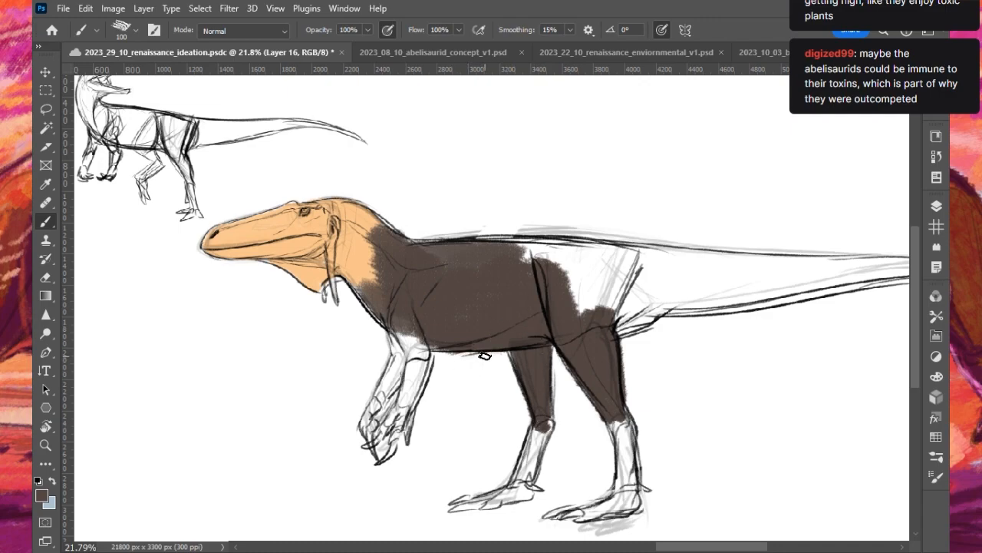
- Fill both forelimbs down to the hands with dark brown using a smaller brush
mouse_move(405, 324)
mouse_down()
mouse_move(415, 346)
mouse_move(391, 281)
mouse_move(400, 336)
mouse_move(408, 321)
mouse_move(420, 341)
mouse_move(408, 394)
mouse_move(419, 345)
mouse_move(382, 397)
mouse_move(403, 353)
mouse_move(393, 331)
mouse_move(399, 350)
mouse_move(367, 422)
mouse_move(409, 375)
mouse_move(391, 426)
mouse_move(406, 394)
mouse_move(398, 430)
mouse_move(412, 403)
mouse_move(411, 420)
mouse_move(431, 348)
mouse_up()
key(ctrl+z)
key(bracketleft)
key(bracketleft)
key(bracketleft)
key(bracketright)
drag(378, 317, 360, 296)
- Fill the remaining hip and rump area up to the tail base with dark brown using a 175 px brush
key(bracketright)
key(bracketright)
key(bracketright)
key(bracketright)
key(bracketright)
mouse_move(530, 260)
mouse_down()
mouse_move(420, 259)
mouse_move(525, 267)
mouse_move(491, 256)
mouse_move(506, 240)
mouse_move(595, 250)
mouse_move(554, 269)
mouse_move(608, 259)
mouse_move(597, 321)
mouse_move(606, 327)
mouse_move(597, 257)
mouse_move(605, 331)
mouse_move(637, 326)
mouse_up()
scroll(670, 177, down, 1)
scroll(670, 177, down, 3)
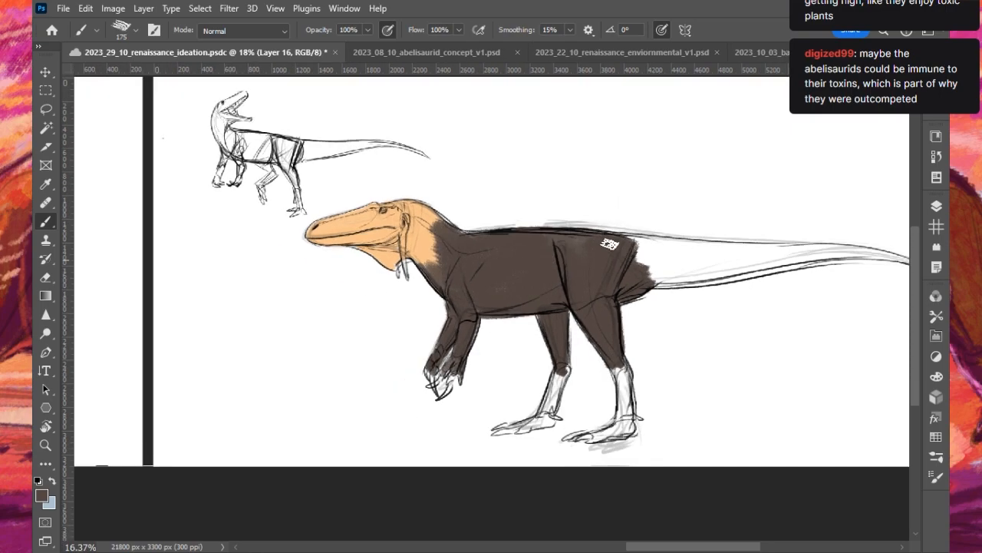
- Fill the tail with dark brown from its base almost to the tip
drag(699, 544, 703, 546)
scroll(603, 325, up, 2)
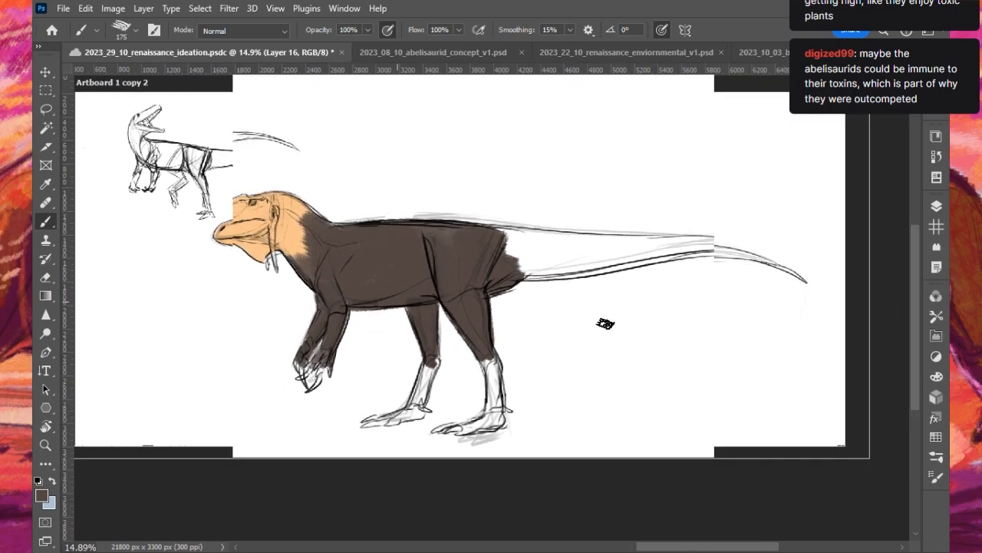
mouse_move(564, 257)
mouse_down()
mouse_move(489, 264)
mouse_move(499, 246)
mouse_move(491, 234)
mouse_move(522, 257)
mouse_move(620, 269)
mouse_move(592, 259)
mouse_up()
key(ctrl+z)
drag(499, 297, 558, 265)
mouse_move(543, 271)
mouse_down()
mouse_move(508, 278)
mouse_move(619, 261)
mouse_move(560, 247)
mouse_move(506, 249)
mouse_move(486, 238)
mouse_move(554, 240)
mouse_move(541, 255)
mouse_move(616, 261)
mouse_move(580, 269)
mouse_move(595, 253)
mouse_move(571, 249)
mouse_move(674, 242)
mouse_move(683, 252)
mouse_move(746, 246)
mouse_move(655, 258)
mouse_move(737, 245)
mouse_move(797, 252)
mouse_move(775, 251)
mouse_move(833, 270)
mouse_up()
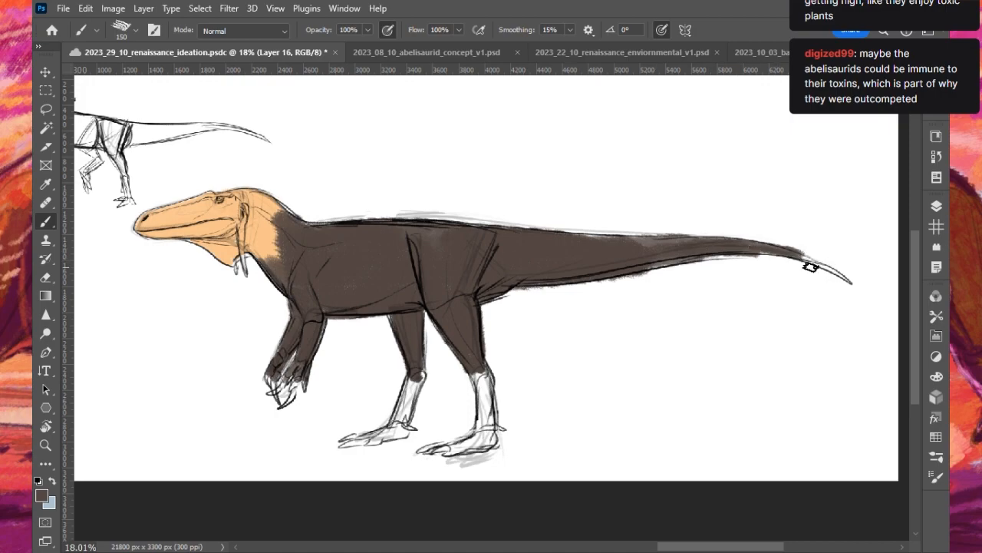
- Even out the dark brown along the tail's underside and middle, enlarging the brush to 200 px
mouse_move(563, 294)
mouse_down()
mouse_move(511, 297)
mouse_move(735, 261)
mouse_up()
mouse_move(645, 231)
mouse_down()
mouse_move(809, 242)
mouse_move(641, 235)
mouse_up()
key(ctrl+z)
key(bracketright)
key(bracketright)
mouse_move(562, 247)
mouse_down()
mouse_move(696, 243)
mouse_move(596, 237)
mouse_move(687, 241)
mouse_move(610, 268)
mouse_move(691, 250)
mouse_up()
mouse_move(606, 270)
mouse_down()
mouse_move(591, 278)
mouse_move(735, 252)
mouse_up()
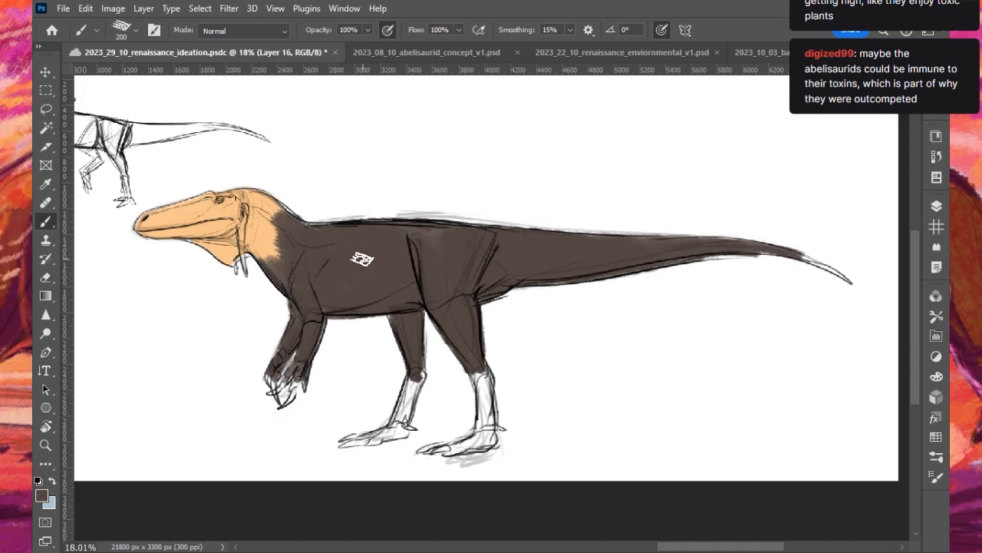
- Fill both lower hind legs and feet with dark brown, reducing the brush to 50 px for the toes
key(bracketleft)
key(bracketleft)
drag(414, 373, 402, 420)
mouse_move(477, 376)
mouse_down()
mouse_move(486, 422)
mouse_move(474, 373)
mouse_up()
key(ctrl+z)
mouse_move(482, 446)
mouse_down()
mouse_move(444, 452)
mouse_move(458, 448)
mouse_up()
key(bracketleft)
key(bracketleft)
key(bracketleft)
key(bracketleft)
drag(359, 443, 391, 433)
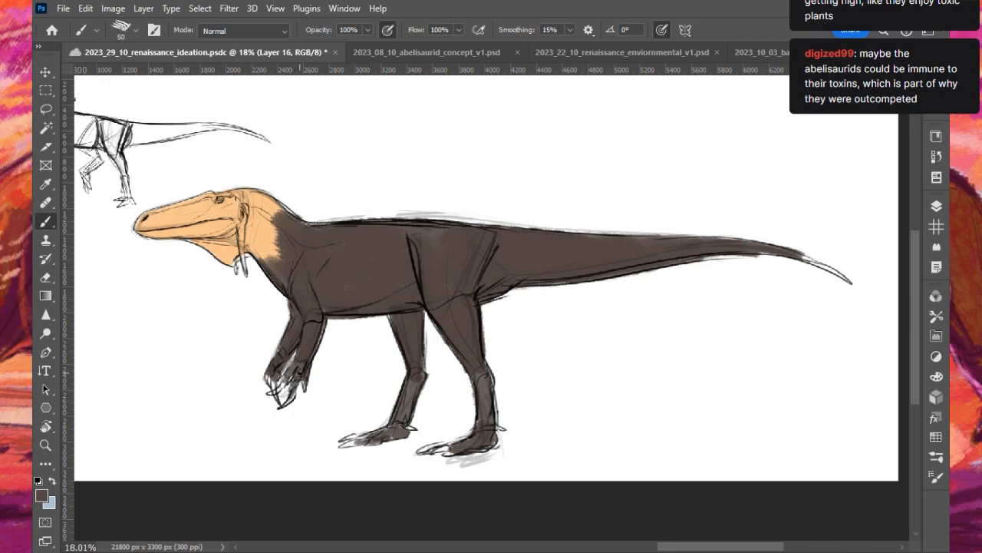
- Set the painting colour back to the head's light orange and the brush size to 100 px for work on the head
scroll(302, 270, down, 5)
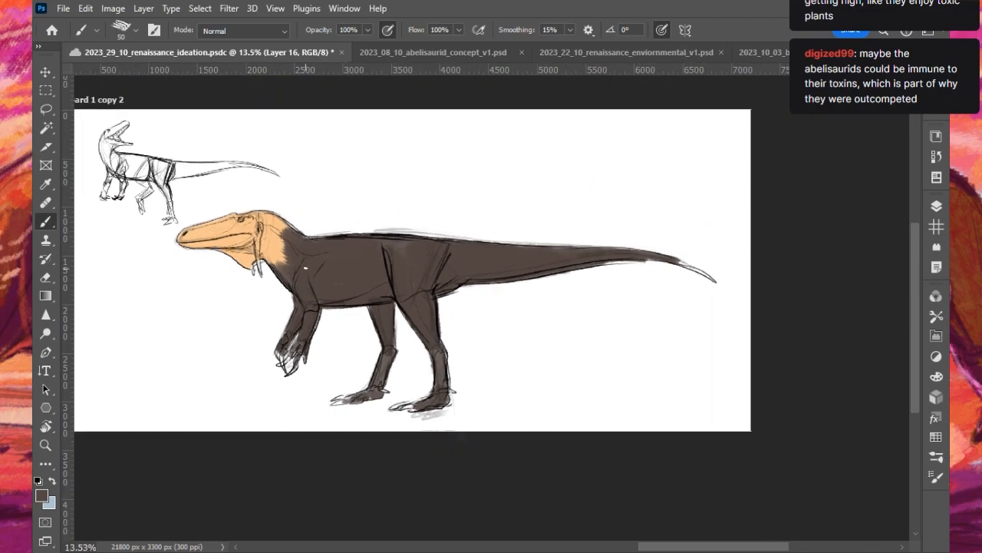
scroll(136, 235, up, 3)
scroll(129, 246, up, 3)
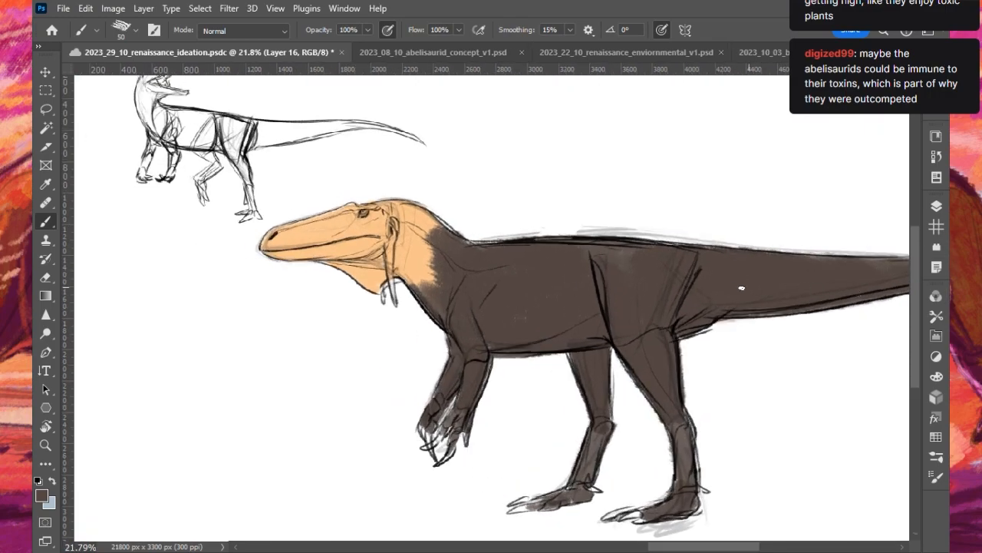
click(939, 439)
click(837, 506)
scroll(222, 222, up, 3)
key(bracketright)
key(bracketright)
key(bracketright)
key(bracketright)
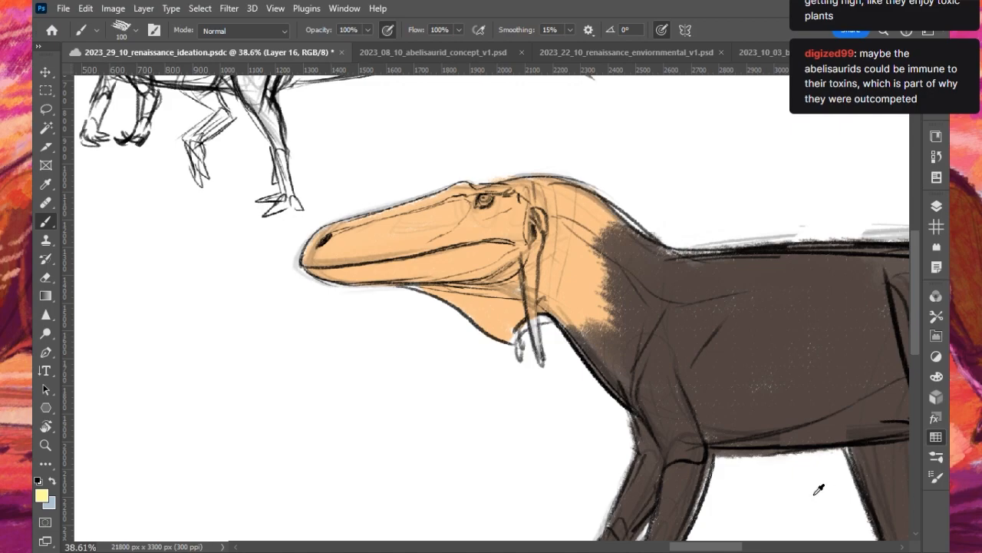
alt+click(785, 463)
alt+click(482, 222)
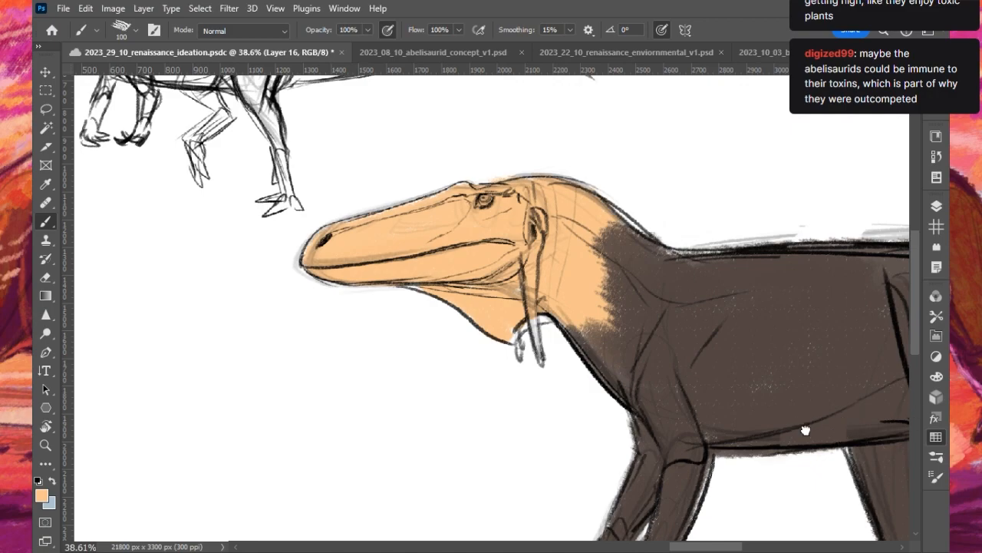
- Change the painting colour to reddish brown and reduce the brush to 70 px for markings on the head
click(819, 428)
scroll(588, 236, up, 2)
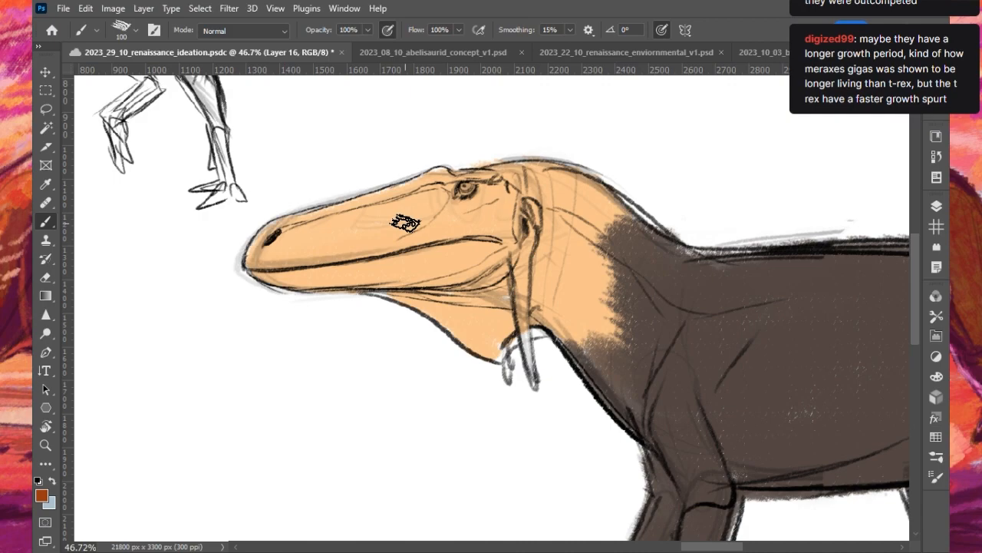
key(bracketleft)
key(bracketleft)
key(bracketleft)
drag(404, 223, 423, 225)
key(ctrl+z)
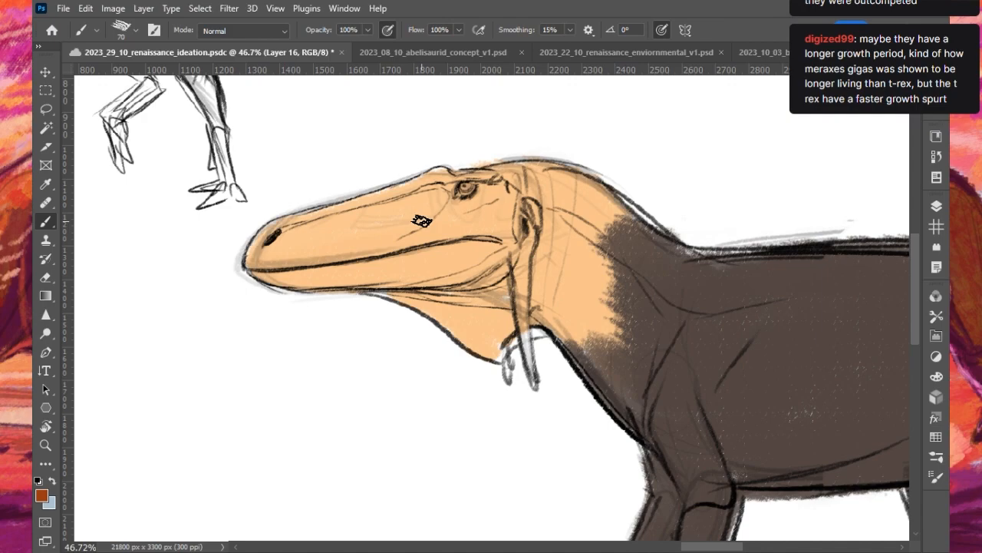
mouse_move(402, 220)
mouse_down()
mouse_move(453, 167)
mouse_move(386, 240)
mouse_move(262, 255)
mouse_move(359, 240)
mouse_move(406, 210)
mouse_move(318, 230)
mouse_move(341, 230)
mouse_up()
key(ctrl+z)
key(ctrl+z)
key(ctrl+z)
- Paint reddish brown over the side of the snout, the cheek behind the eye and the lower jaw
drag(419, 225, 498, 194)
mouse_move(378, 244)
mouse_down()
mouse_move(493, 216)
mouse_move(515, 227)
mouse_move(515, 194)
mouse_move(503, 234)
mouse_up()
mouse_move(375, 270)
mouse_down()
mouse_move(494, 245)
mouse_move(329, 288)
mouse_move(475, 265)
mouse_move(450, 270)
mouse_move(459, 272)
mouse_move(400, 283)
mouse_move(480, 253)
mouse_up()
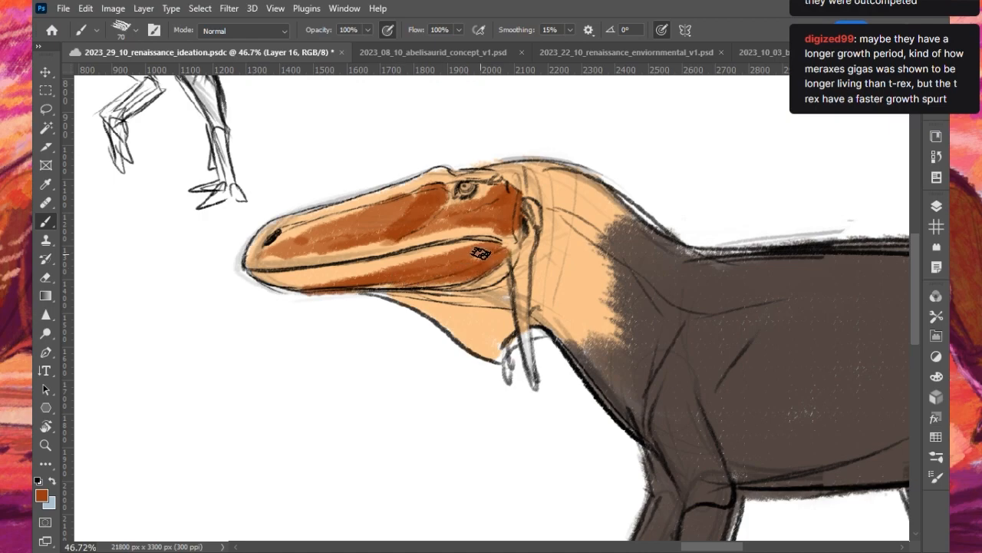
- Extend the reddish brown to the back of the lower jaw and fill the throat pouch, enlarging the brush to 100 px
key(bracketright)
drag(459, 287, 483, 268)
mouse_move(400, 290)
mouse_down()
mouse_move(434, 307)
mouse_move(392, 296)
mouse_move(438, 306)
mouse_move(415, 292)
mouse_up()
key(ctrl+z)
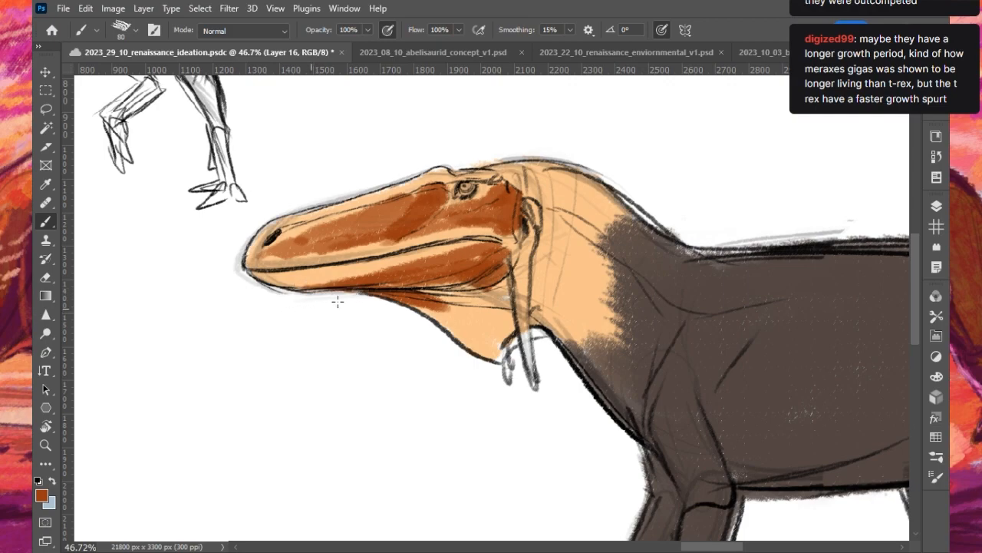
key(bracketright)
key(bracketright)
mouse_move(429, 303)
mouse_down()
mouse_move(461, 337)
mouse_move(480, 307)
mouse_move(500, 336)
mouse_move(479, 342)
mouse_move(491, 336)
mouse_up()
- Cover the front and lower side of the neck with reddish brown, enlarging the brush to 150 px
key(bracketleft)
mouse_move(539, 299)
mouse_down()
mouse_move(526, 260)
mouse_move(534, 296)
mouse_move(549, 309)
mouse_move(546, 286)
mouse_move(603, 386)
mouse_up()
key(bracketright)
key(bracketright)
key(bracketright)
mouse_move(547, 262)
mouse_down()
mouse_move(568, 251)
mouse_move(591, 348)
mouse_move(609, 325)
mouse_move(632, 410)
mouse_up()
drag(574, 327, 623, 412)
drag(573, 348, 614, 391)
mouse_move(595, 287)
mouse_down()
mouse_move(554, 235)
mouse_move(602, 287)
mouse_up()
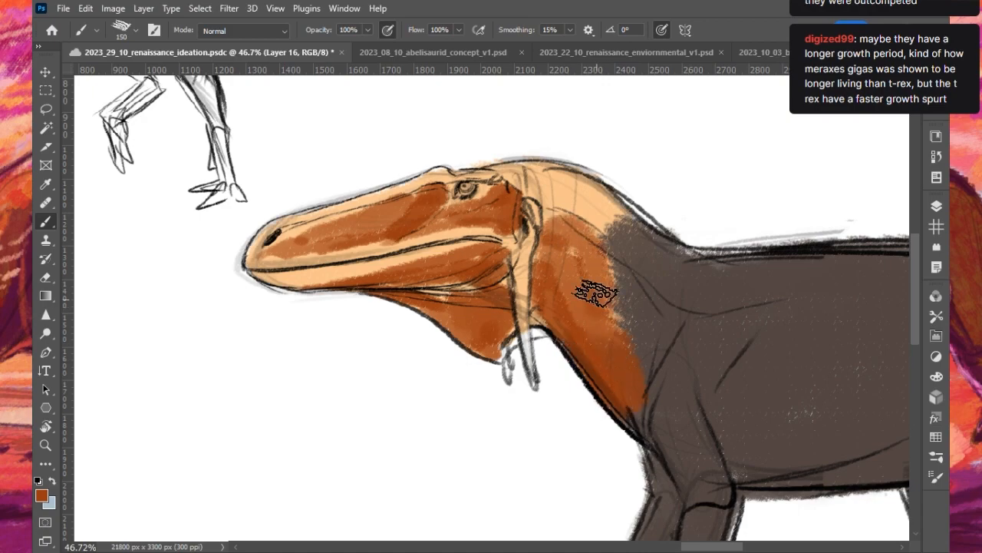
- Paint reddish brown over the upper neck and back of the head with stripes toward the crown, reducing the brush to 50 px
key(bracketleft)
key(bracketleft)
mouse_move(554, 207)
mouse_down()
mouse_move(590, 214)
mouse_move(605, 235)
mouse_up()
key(bracketleft)
key(bracketleft)
key(bracketleft)
drag(519, 174, 535, 206)
key(bracketleft)
key(bracketleft)
mouse_move(529, 172)
mouse_down()
mouse_move(548, 267)
mouse_move(549, 185)
mouse_move(551, 221)
mouse_up()
drag(481, 173, 542, 165)
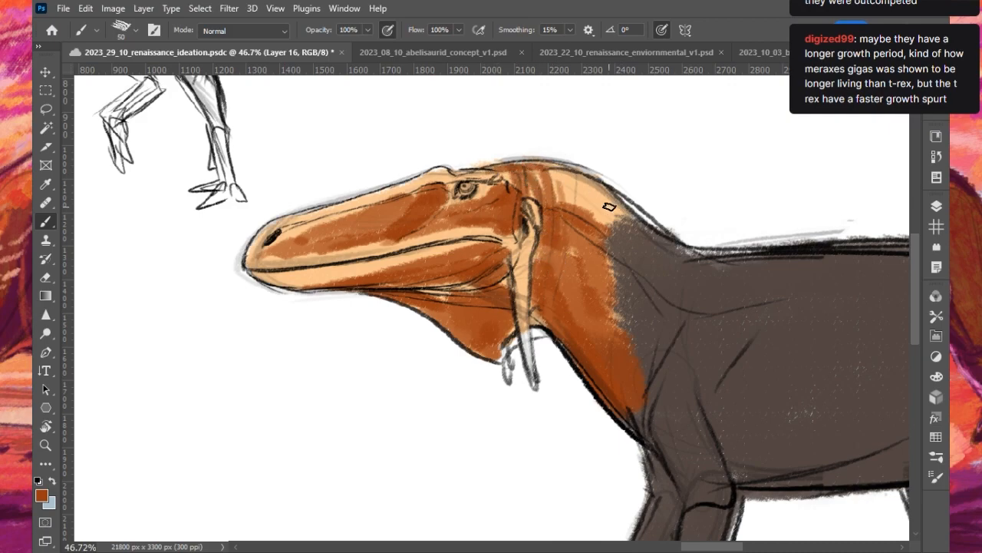
- Push the reddish brown over the neck's border with the dark brown body using a 125 px brush
key(bracketright)
key(bracketright)
key(bracketright)
key(bracketright)
key(bracketright)
key(bracketright)
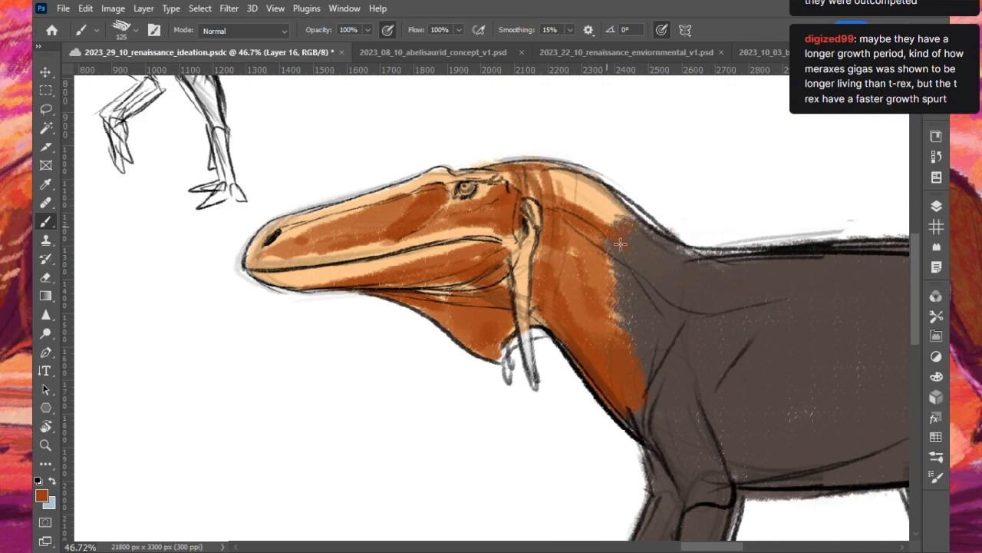
drag(628, 226, 632, 364)
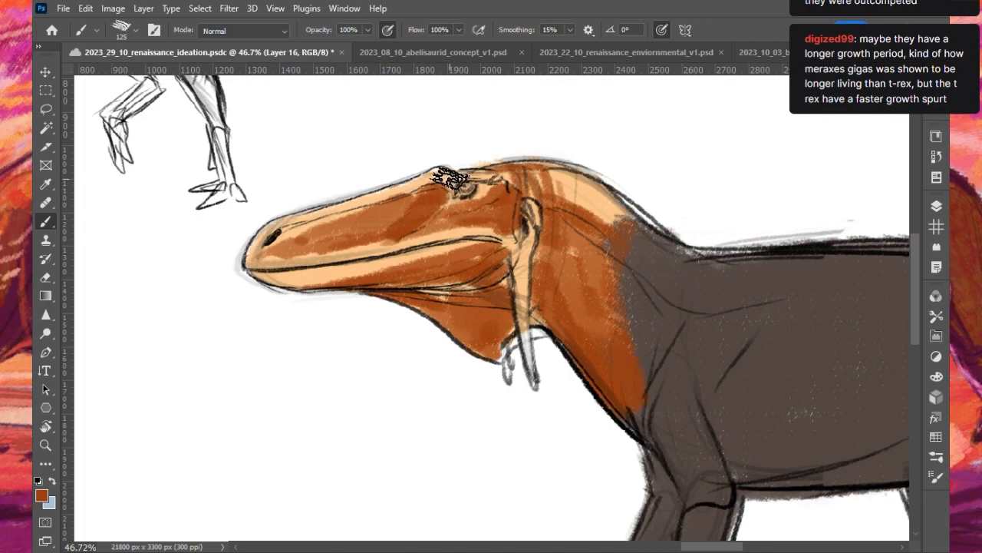
- Reduce the brush to 45 px and set the painting colour to olive yellow for the head markings
key(bracketleft)
key(bracketleft)
key(bracketleft)
key(bracketleft)
key(bracketleft)
key(bracketleft)
key(bracketleft)
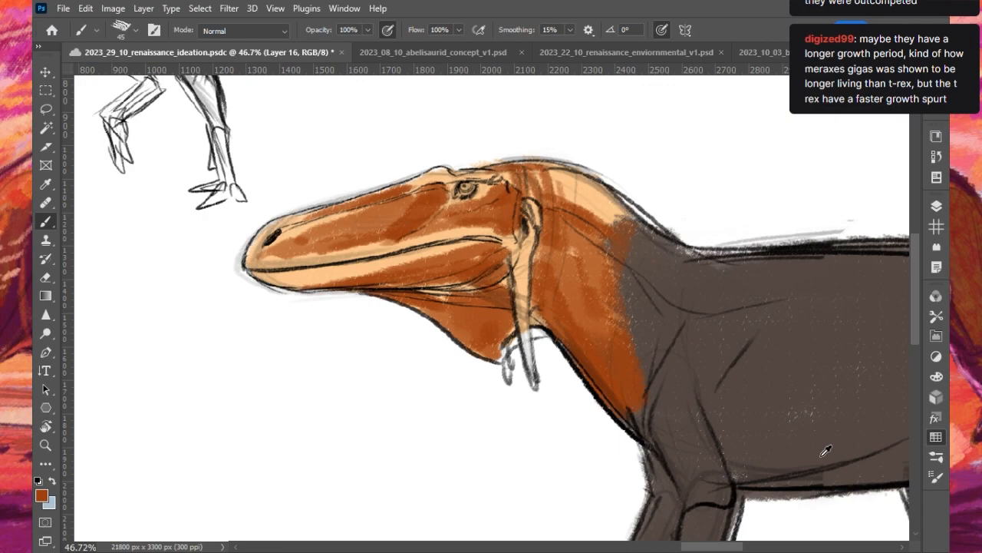
alt+click(852, 465)
click(865, 396)
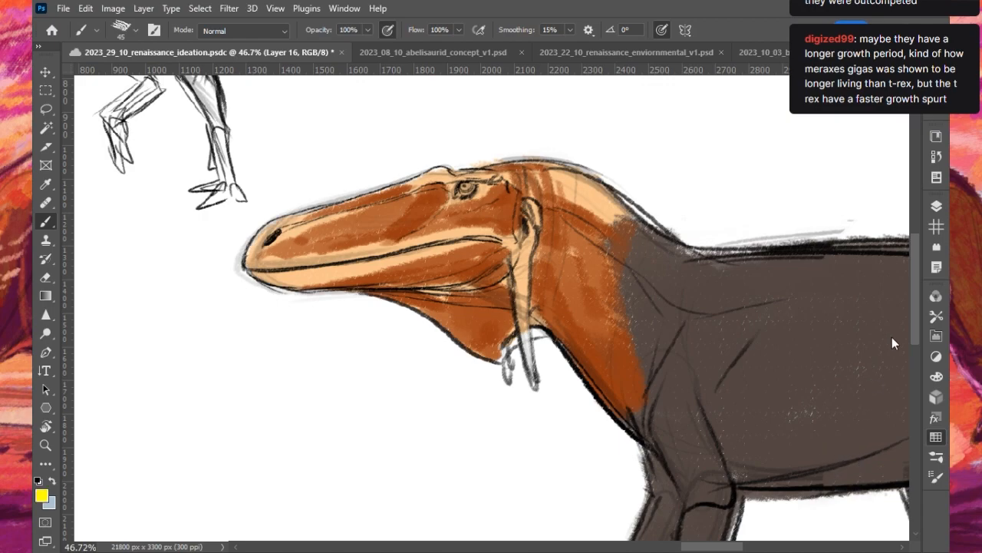
click(850, 415)
scroll(590, 270, up, 1)
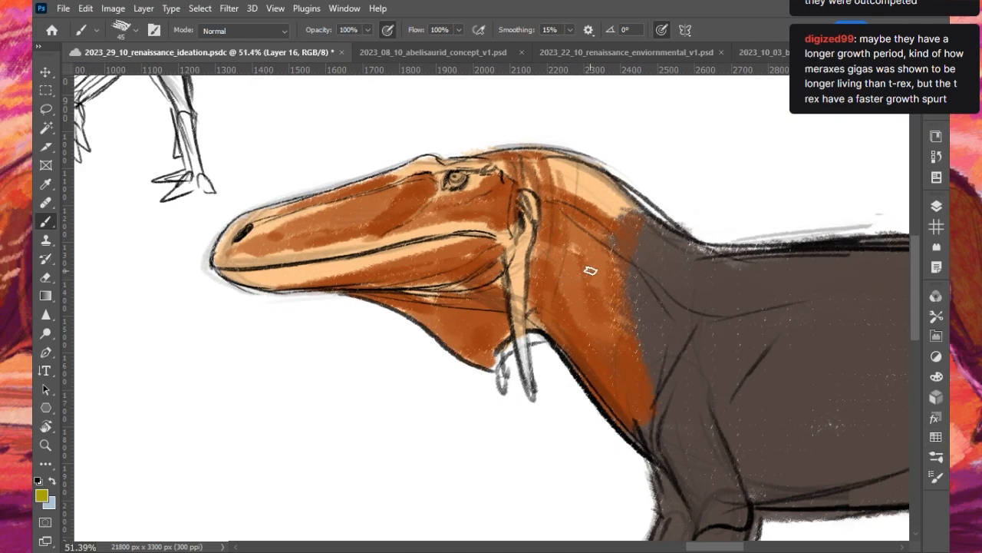
- Paint brighter yellow along the snout's upper ridge, the brow, the eye and around the nostril with a 50 px brush
drag(298, 230, 368, 209)
key(ctrl+z)
key(i)
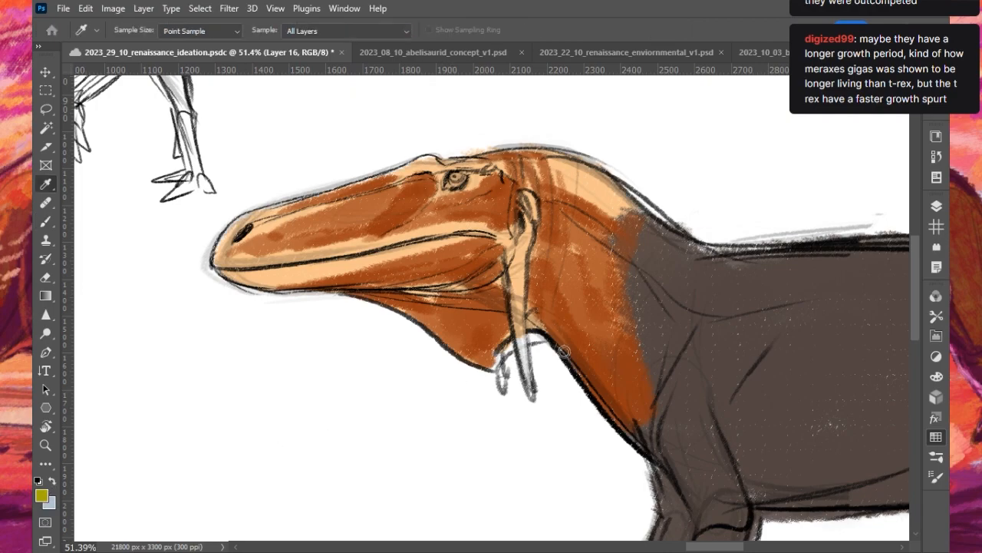
key(b)
mouse_move(322, 219)
mouse_down()
mouse_move(360, 213)
mouse_move(369, 224)
mouse_move(293, 216)
mouse_move(395, 179)
mouse_up()
key(ctrl+z)
mouse_move(290, 209)
mouse_down()
mouse_move(427, 164)
mouse_move(479, 165)
mouse_up()
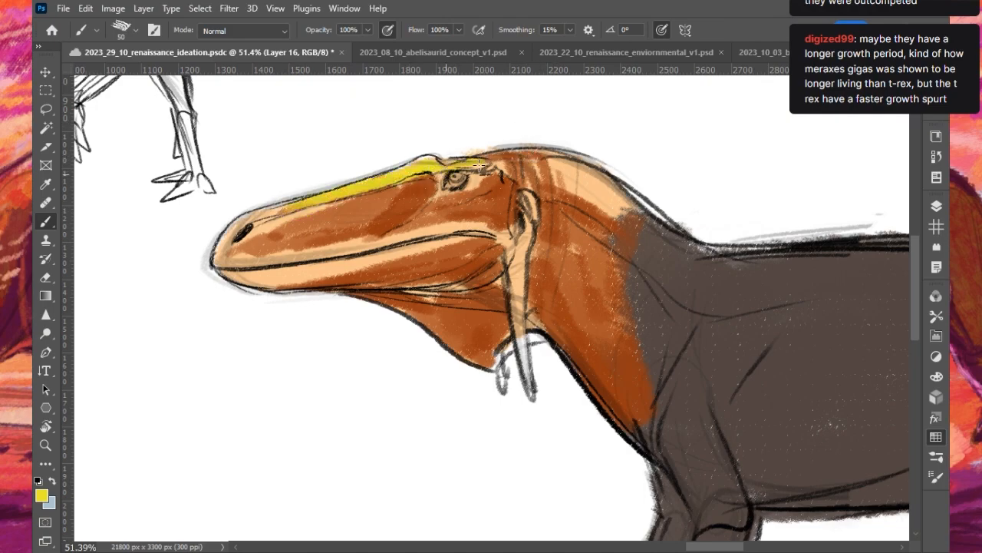
drag(248, 226, 226, 247)
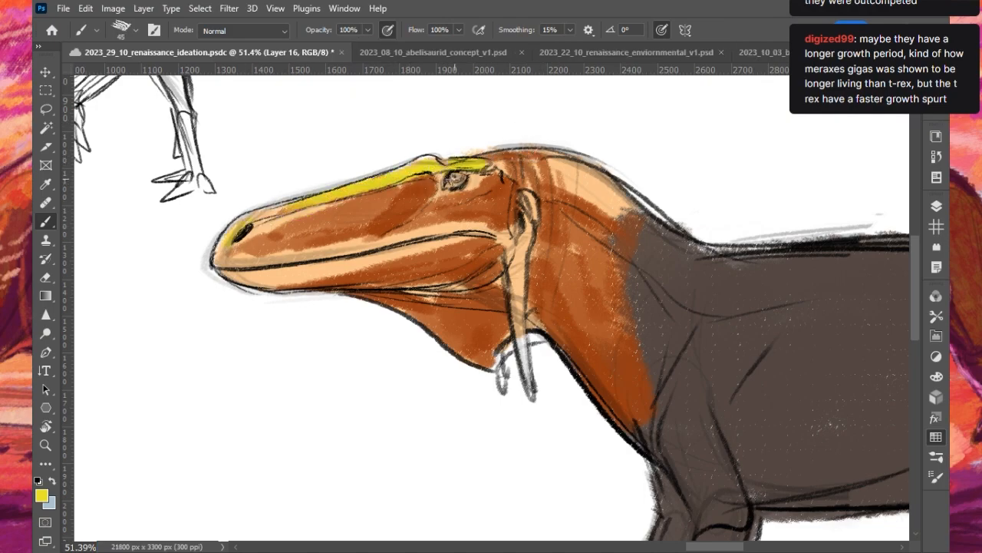
- Brush orange over the front part of the snout's side and enlarge the brush to 125 px
key(i)
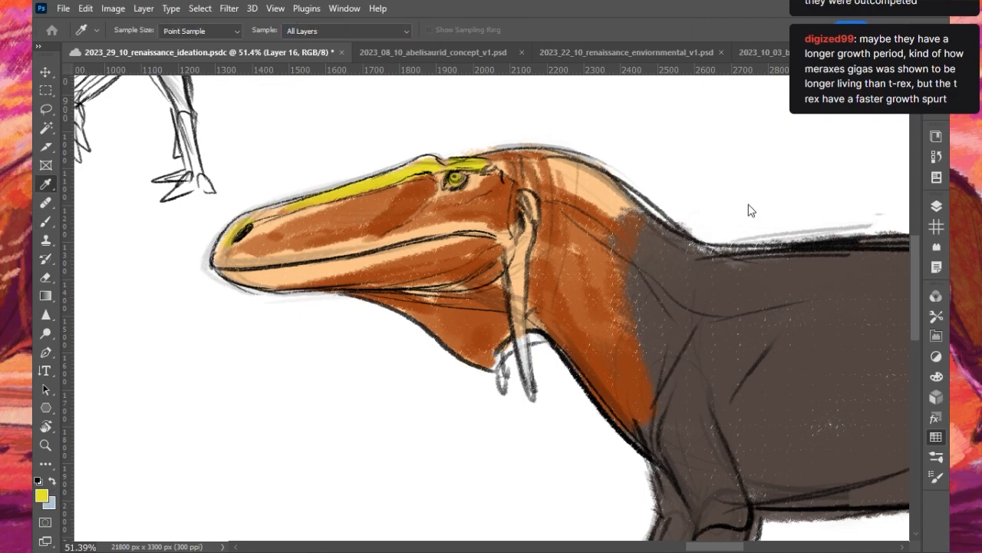
key(b)
drag(303, 212, 453, 159)
key(ctrl+z)
key(bracketright)
key(bracketright)
key(bracketright)
key(bracketright)
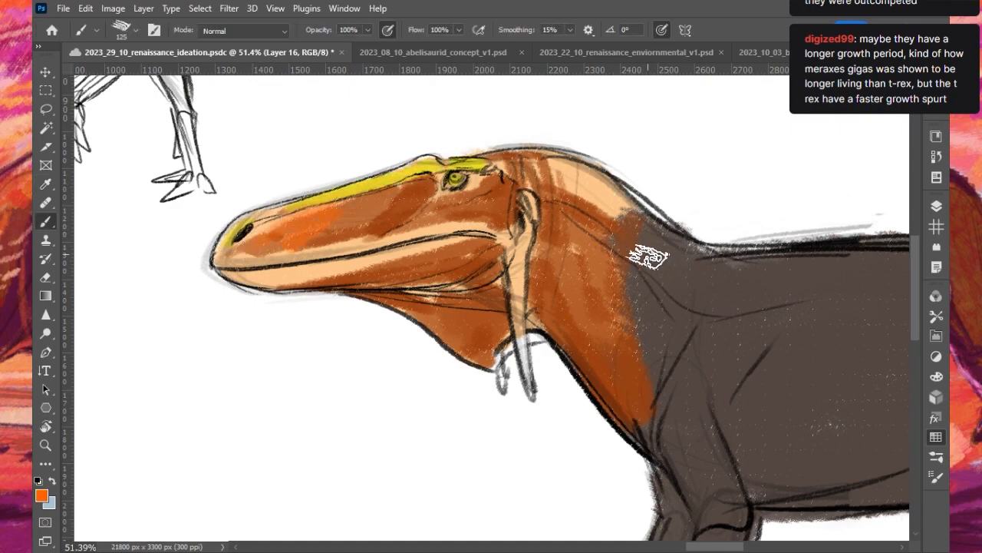
- Cover the cheek, rear jaws and most of the neck with the body's dark brown, keeping orange patches on the snout, throat and neck
alt+click(694, 279)
key(bracketright)
key(bracketright)
key(bracketright)
mouse_move(453, 226)
mouse_down()
mouse_move(323, 219)
mouse_move(389, 203)
mouse_move(444, 205)
mouse_move(443, 215)
mouse_move(521, 208)
mouse_up()
key(bracketleft)
key(bracketleft)
key(bracketleft)
mouse_move(397, 280)
mouse_down()
mouse_move(454, 255)
mouse_move(424, 264)
mouse_move(426, 280)
mouse_move(472, 288)
mouse_move(555, 221)
mouse_move(577, 320)
mouse_move(662, 408)
mouse_move(643, 247)
mouse_move(617, 234)
mouse_move(652, 272)
mouse_move(662, 301)
mouse_up()
key(bracketright)
mouse_move(364, 209)
mouse_down()
mouse_move(336, 216)
mouse_move(433, 174)
mouse_up()
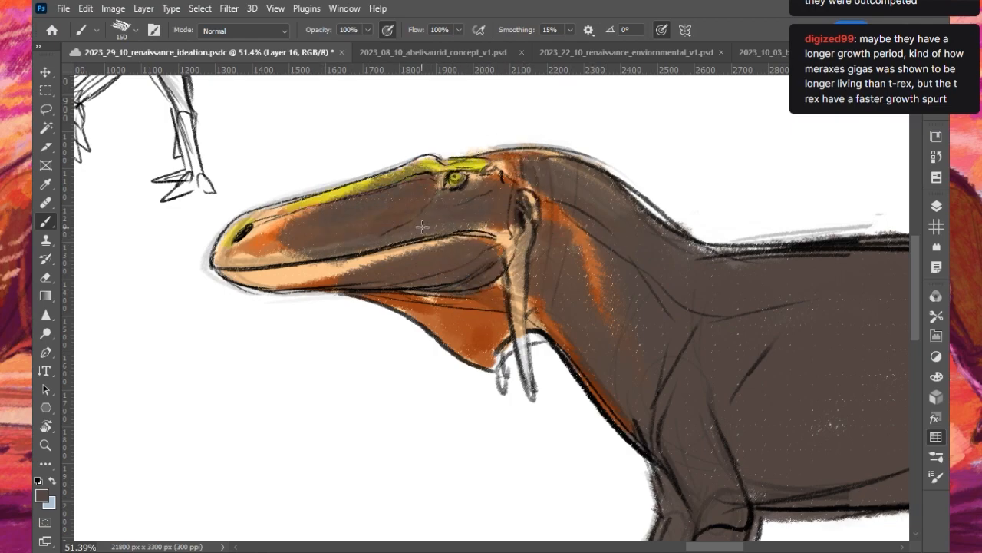
mouse_move(492, 230)
alt+mouse_down()
mouse_move(517, 219)
mouse_move(428, 285)
mouse_move(494, 281)
mouse_move(475, 335)
alt+mouse_up()
- Colour the hanging wattles behind the jaw reddish brown with a 40 px brush, and overlay them with bright orange at 25 px
key(bracketleft)
key(bracketleft)
key(bracketleft)
key(bracketleft)
key(bracketleft)
mouse_move(516, 251)
mouse_down()
mouse_move(532, 396)
mouse_move(508, 368)
mouse_up()
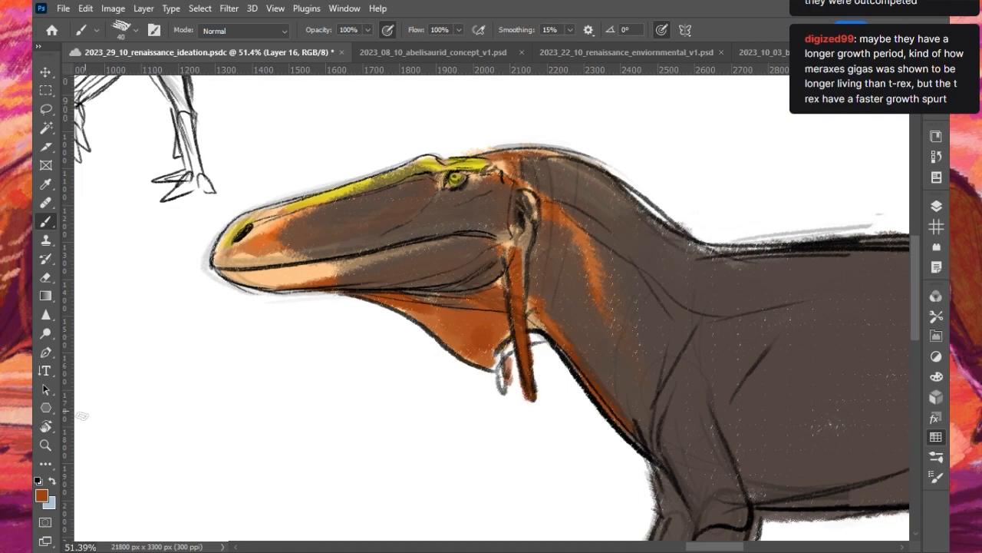
key(i)
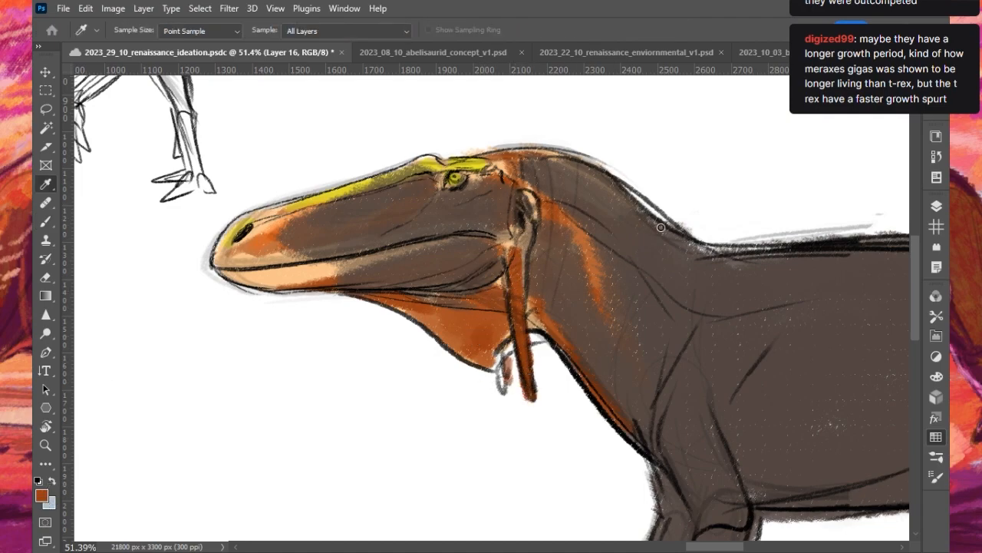
click(808, 219)
drag(509, 258, 529, 399)
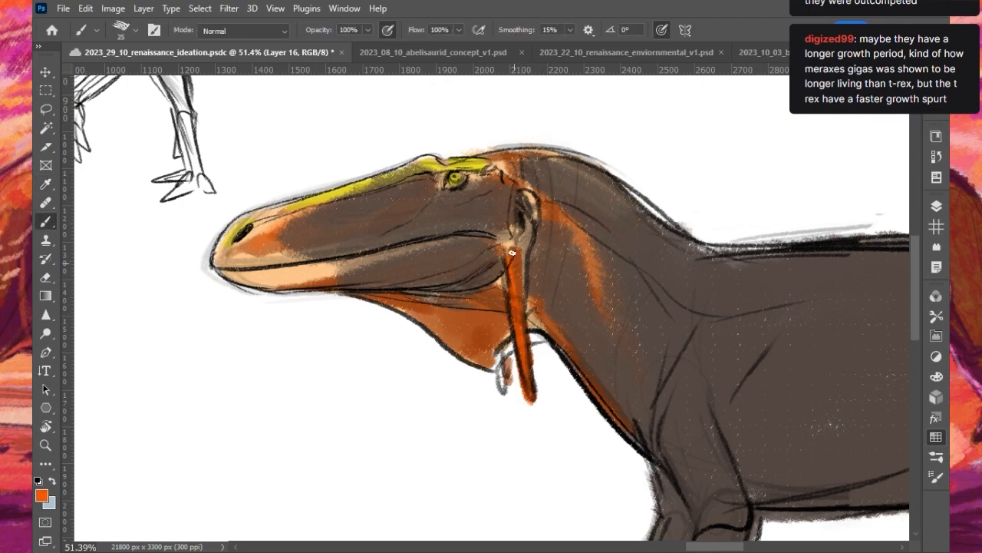
drag(500, 357, 503, 386)
- Paint a bright orange band from the front of the snout back to and around the eye with a larger brush
key(])
key(])
key(])
key(])
key(])
key(])
key(])
key(])
key(])
mouse_move(237, 251)
mouse_down()
mouse_move(267, 235)
mouse_move(255, 254)
mouse_move(478, 184)
mouse_up()
- Add bright orange to the front of the lower jaw with a 50 px brush
key([)
key([)
key([)
key([)
drag(229, 262, 308, 256)
key(ctrl+z)
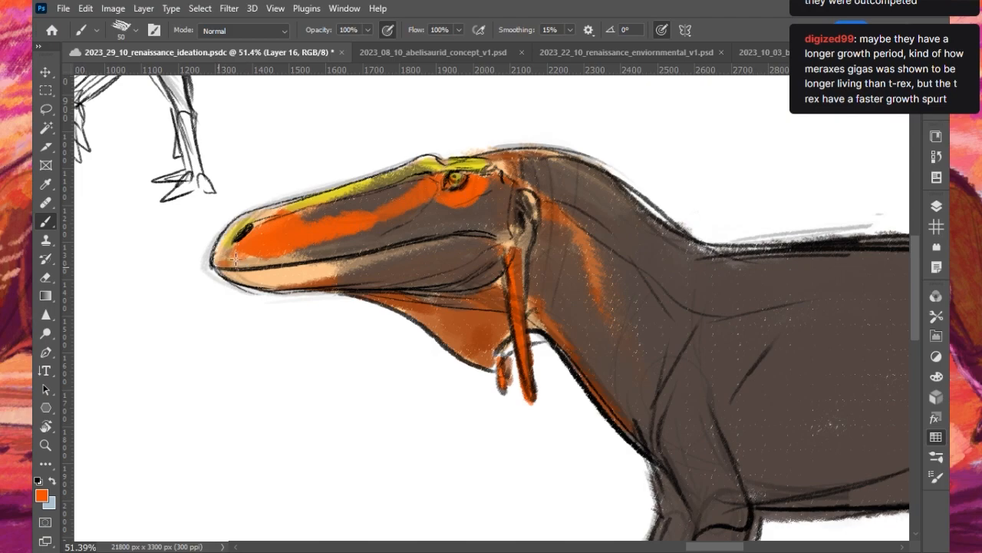
mouse_move(242, 275)
mouse_down()
mouse_move(304, 289)
mouse_move(327, 280)
mouse_up()
- Dab yellow-orange streaks and rows of spots along the snout, the cheek and the rear lower jaw
key(i)
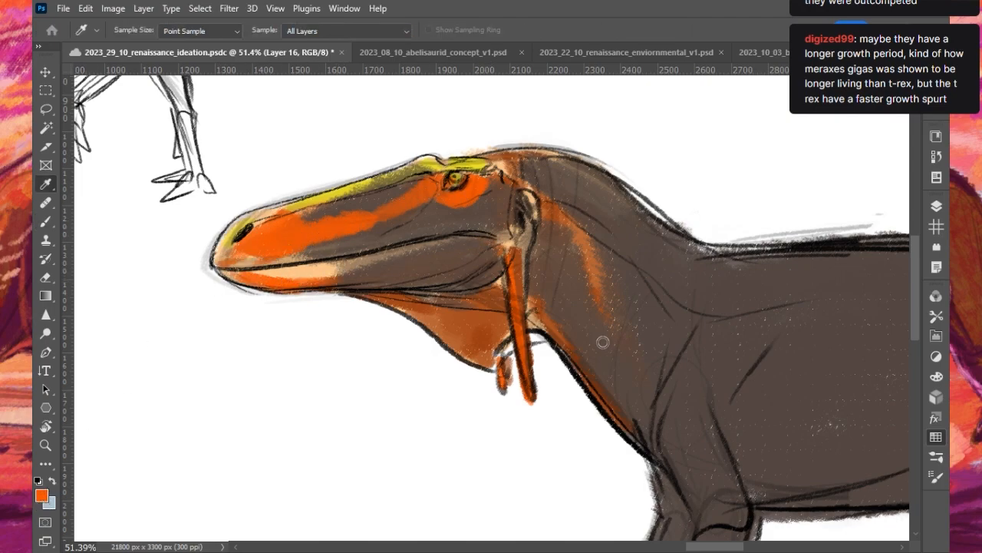
click(684, 374)
click(865, 227)
mouse_move(265, 251)
mouse_down()
mouse_move(440, 163)
mouse_move(399, 194)
mouse_move(438, 167)
mouse_move(462, 188)
mouse_move(434, 210)
mouse_move(472, 208)
mouse_move(371, 233)
mouse_move(488, 209)
mouse_move(485, 180)
mouse_up()
key(ctrl+z)
mouse_move(421, 262)
mouse_down()
mouse_move(496, 236)
mouse_move(491, 227)
mouse_up()
drag(387, 267, 398, 263)
drag(347, 272, 359, 268)
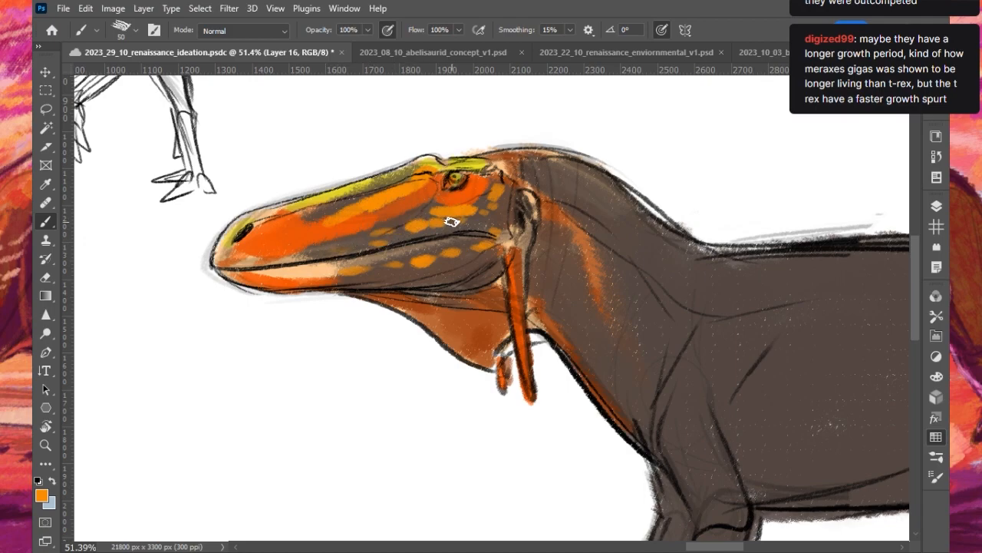
- Switch the painting colour to black and place dark spots along the orange snout band and around the eye
key(alt)
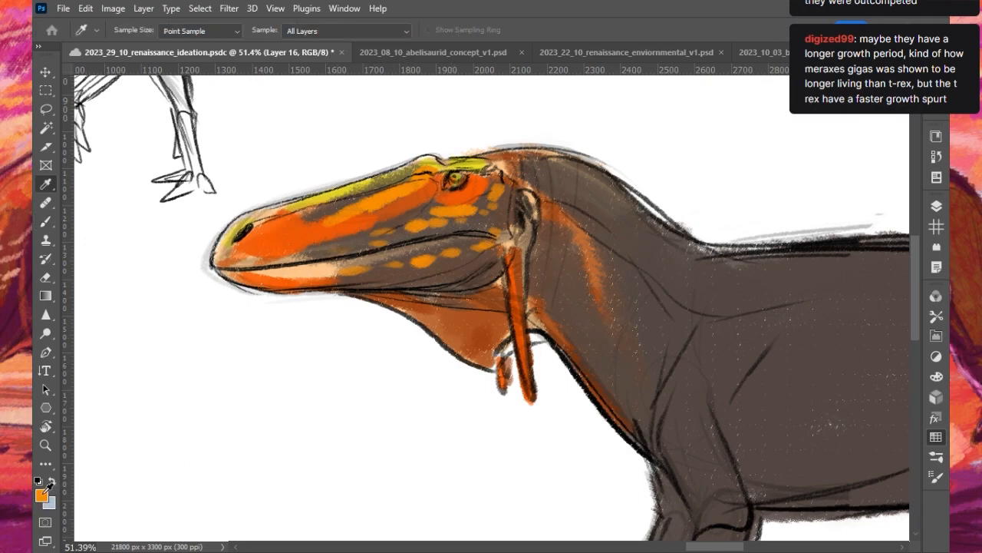
alt+click(803, 243)
drag(247, 260, 296, 248)
drag(300, 244, 357, 225)
mouse_move(369, 217)
mouse_down()
mouse_move(408, 205)
mouse_move(431, 176)
mouse_move(403, 202)
mouse_move(438, 195)
mouse_move(401, 203)
mouse_move(432, 193)
mouse_up()
key(ctrl+z)
key(ctrl+z)
mouse_move(438, 184)
mouse_down()
mouse_move(459, 192)
mouse_move(478, 174)
mouse_move(441, 181)
mouse_move(466, 191)
mouse_move(476, 176)
mouse_up()
key(ctrl+z)
key(ctrl+z)
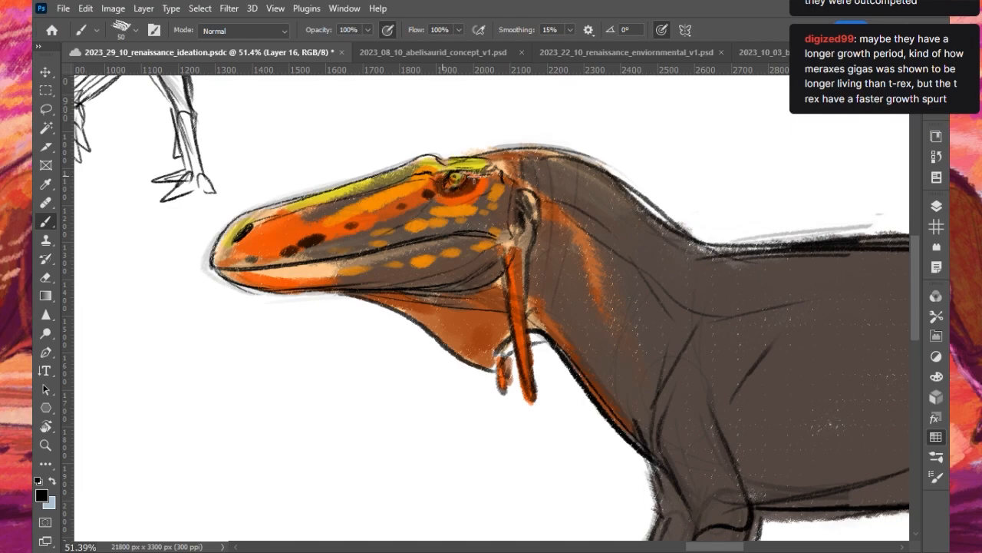
- Join the dark snout spots into a broken streak running up toward the brow
drag(406, 176, 420, 166)
key(ctrl+z)
click(340, 224)
click(351, 220)
drag(331, 235, 417, 173)
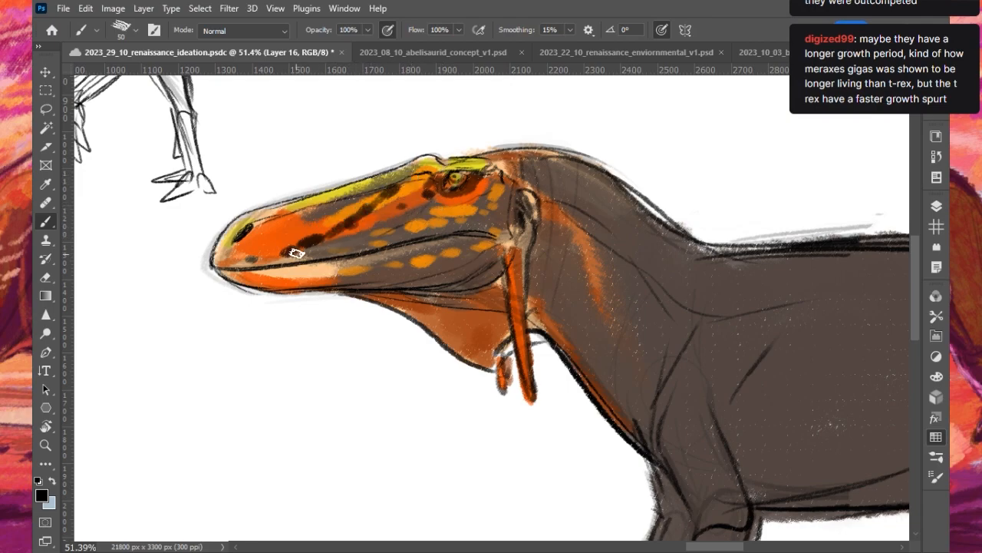
- Add more black spots near the nostril, along the upper snout and on both jaws
click(277, 286)
click(245, 260)
drag(262, 242, 305, 210)
click(328, 198)
click(224, 261)
drag(330, 259, 420, 201)
drag(288, 270, 388, 275)
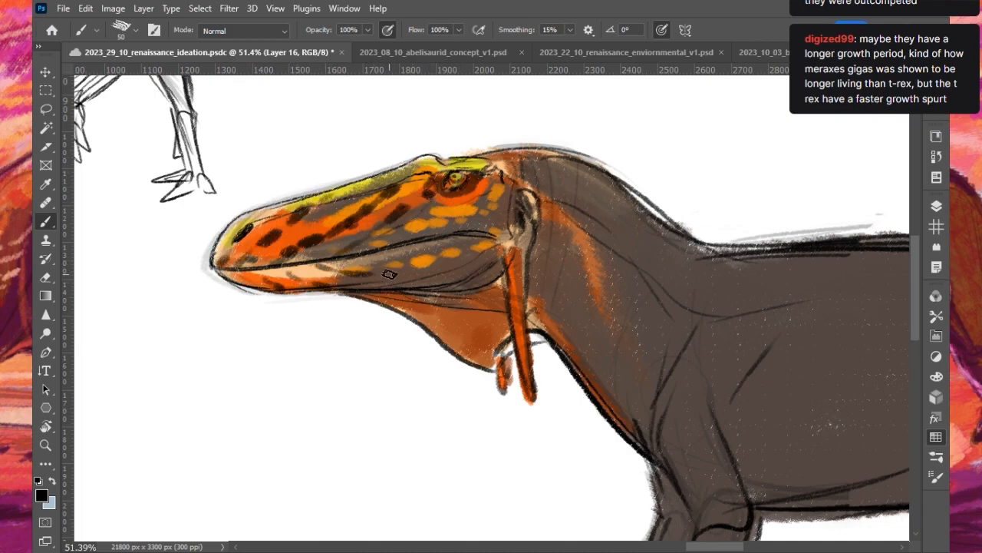
- Sample the head's orange tones and blend them along the upper snout below the yellow ridge
alt+click(454, 212)
drag(321, 217, 366, 198)
alt+click(450, 201)
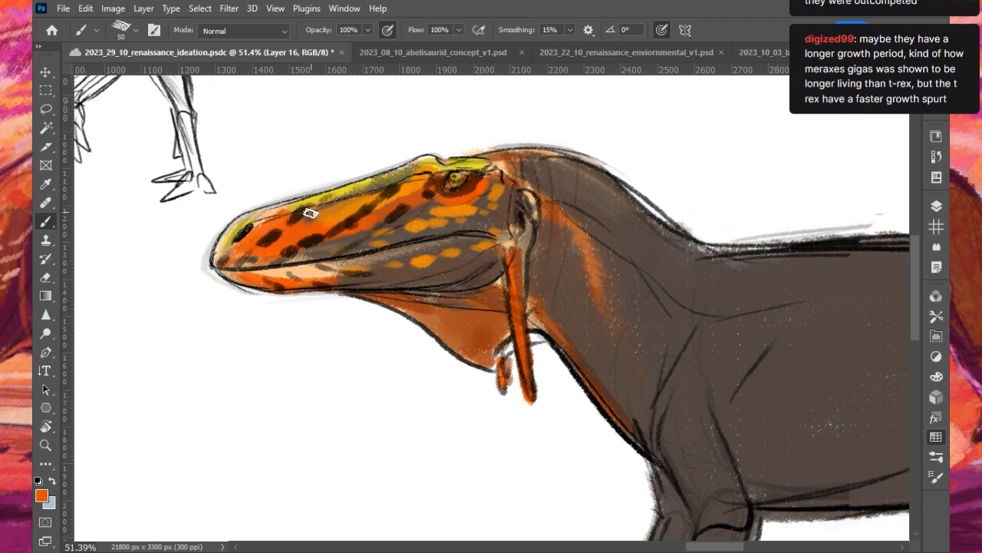
drag(310, 213, 384, 182)
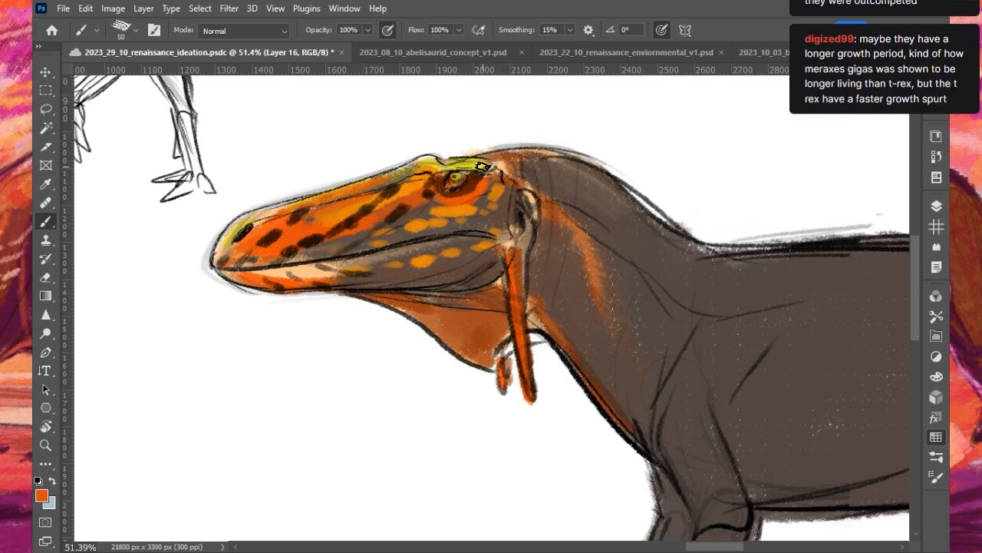
- Paint bright yellow along the snout ridge and crown, and add long yellow stripes down the neck
key(i)
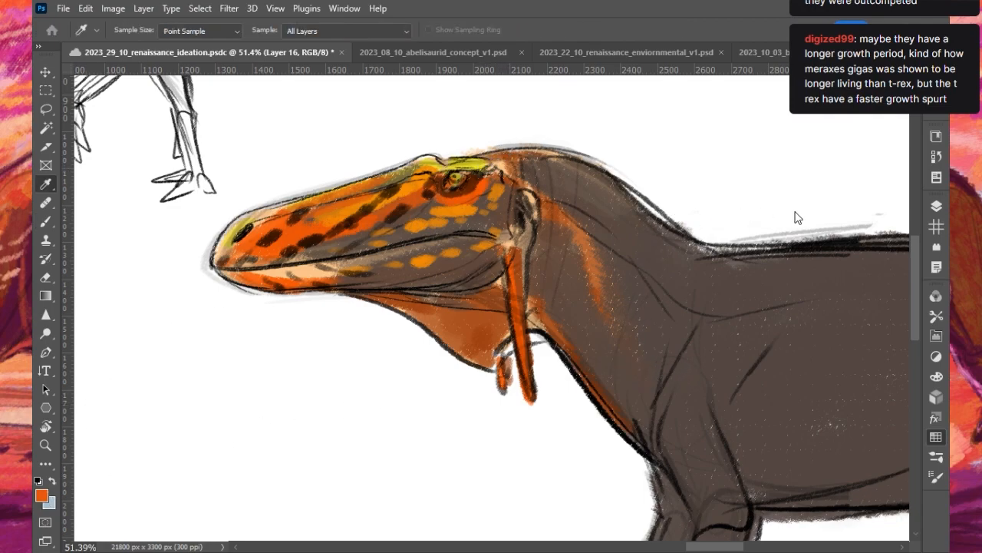
key(b)
mouse_move(274, 212)
mouse_down()
mouse_move(401, 162)
mouse_move(372, 185)
mouse_move(424, 161)
mouse_move(476, 159)
mouse_move(441, 175)
mouse_move(512, 159)
mouse_move(553, 169)
mouse_move(548, 144)
mouse_move(526, 164)
mouse_move(549, 193)
mouse_move(559, 311)
mouse_up()
mouse_move(559, 167)
mouse_down()
mouse_move(585, 297)
mouse_move(606, 239)
mouse_move(611, 316)
mouse_move(602, 376)
mouse_up()
mouse_move(612, 178)
mouse_down()
mouse_move(605, 242)
mouse_move(594, 311)
mouse_up()
mouse_move(615, 349)
mouse_down()
mouse_move(604, 389)
mouse_move(647, 223)
mouse_up()
drag(618, 402, 682, 284)
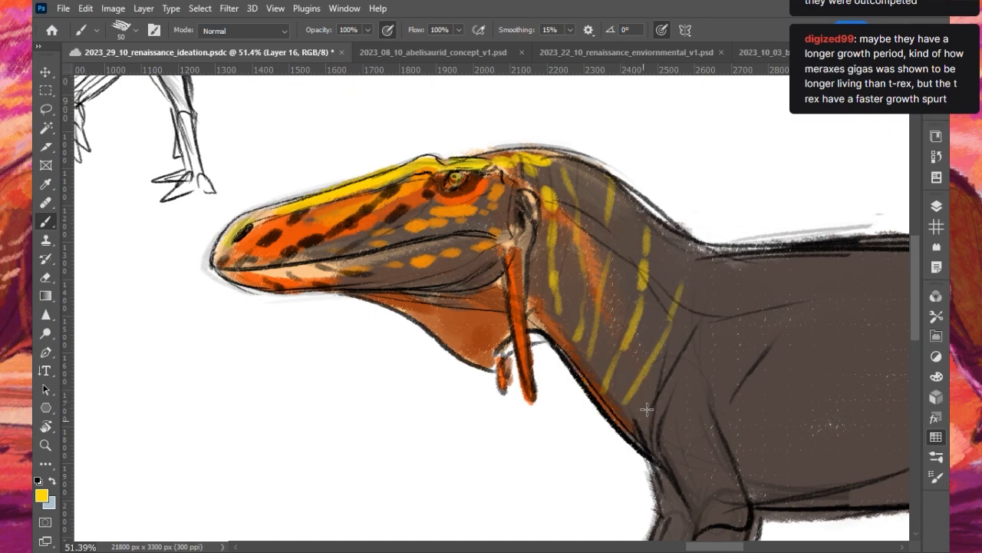
mouse_move(584, 167)
mouse_down()
mouse_move(593, 311)
mouse_move(576, 356)
mouse_up()
- Draw very dark brown stripes and spots on the throat pouch with a 35 px brush
alt+click(481, 330)
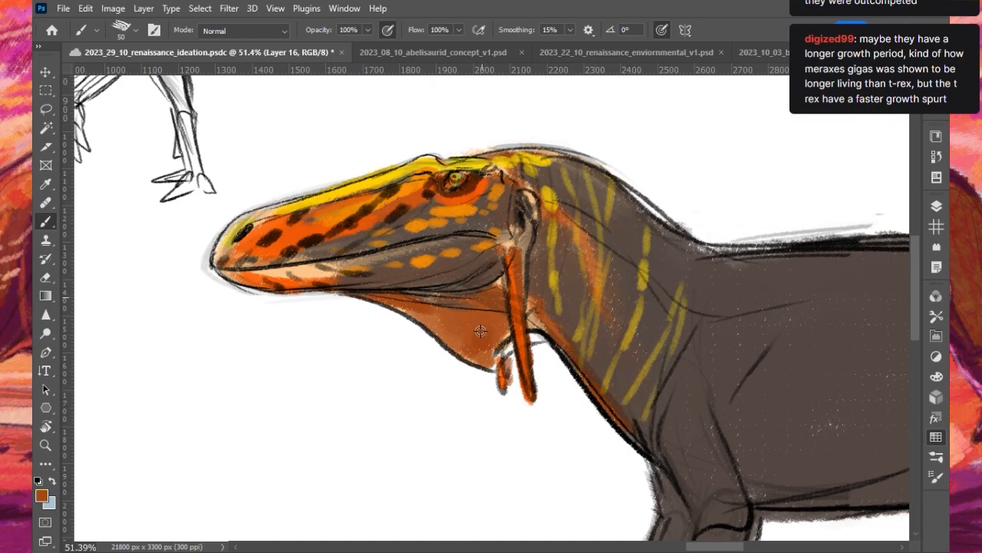
key(bracketleft)
alt+click(394, 199)
key(bracketleft)
key(bracketleft)
drag(427, 307, 461, 355)
mouse_move(469, 304)
mouse_down()
mouse_move(481, 372)
mouse_move(495, 368)
mouse_move(503, 329)
mouse_up()
drag(431, 320, 481, 326)
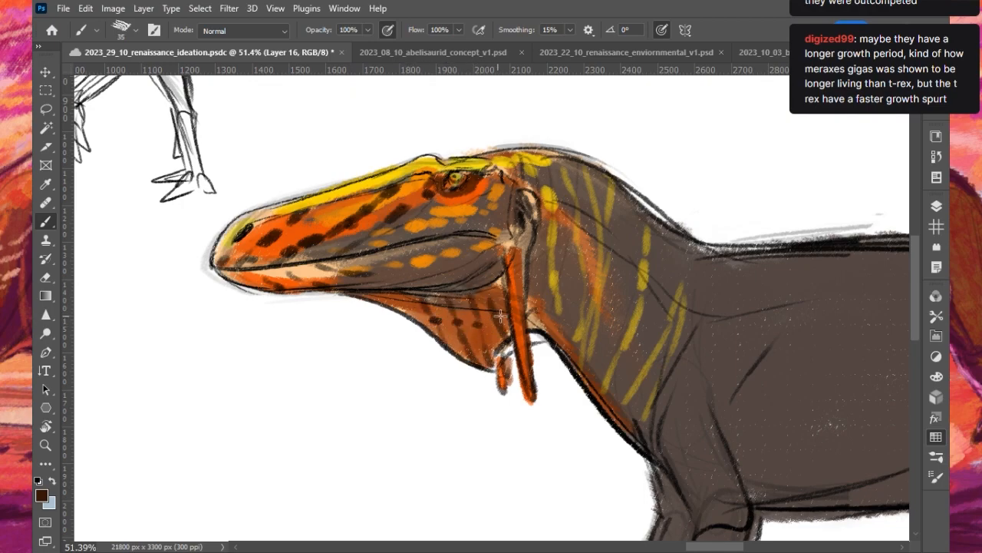
drag(499, 283, 492, 299)
- Shade the upper part of the throat pouch beneath the jaw in very dark brown with a 70 px brush
key(bracketright)
key(bracketright)
key(bracketright)
key(bracketright)
key(bracketright)
mouse_move(365, 296)
mouse_down()
mouse_move(458, 303)
mouse_move(492, 288)
mouse_up()
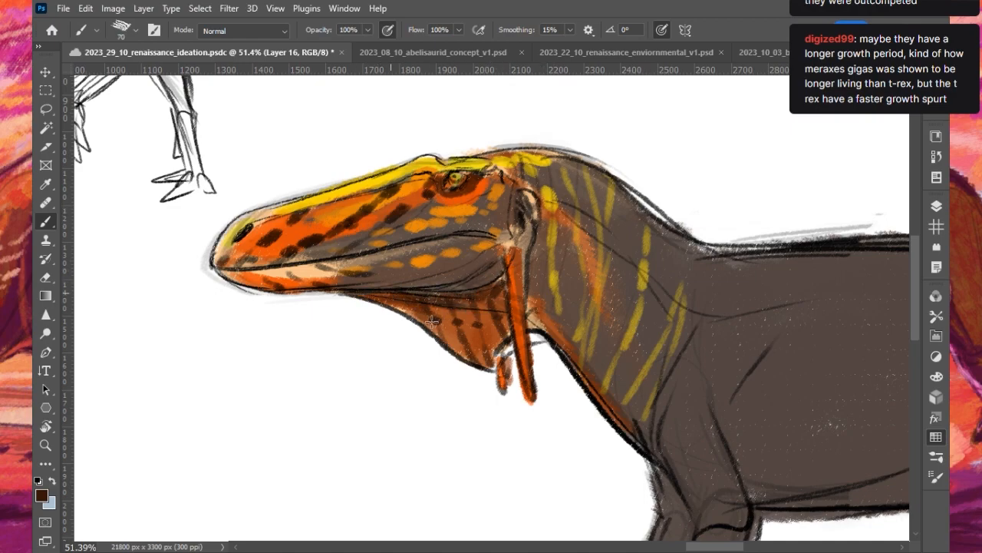
- Sample orange from the snout and brighten the lower rear part of the throat pouch between its stripes
alt+click(344, 214)
drag(461, 335, 487, 356)
drag(493, 318, 501, 355)
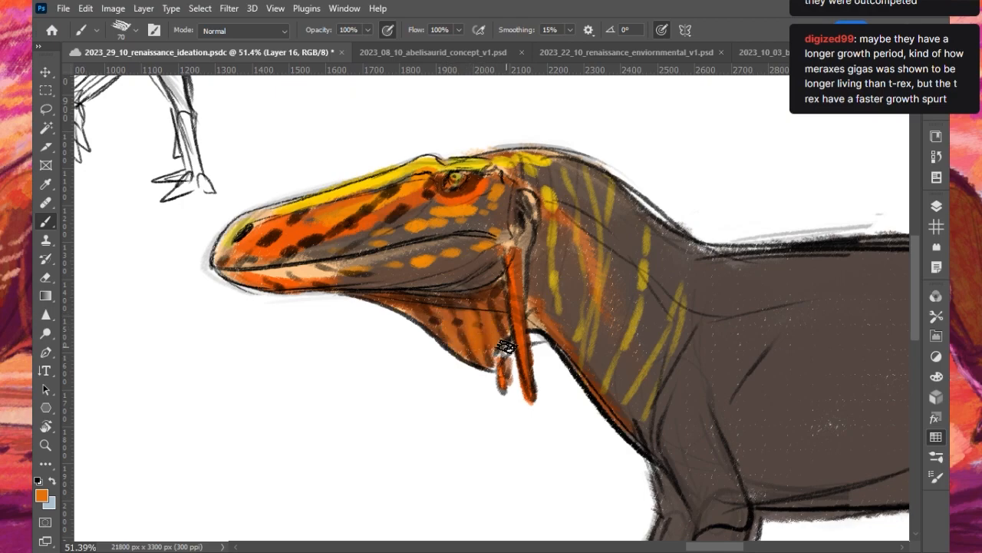
- Colour the dinosaur's iris bright green using a 30 px brush
key(i)
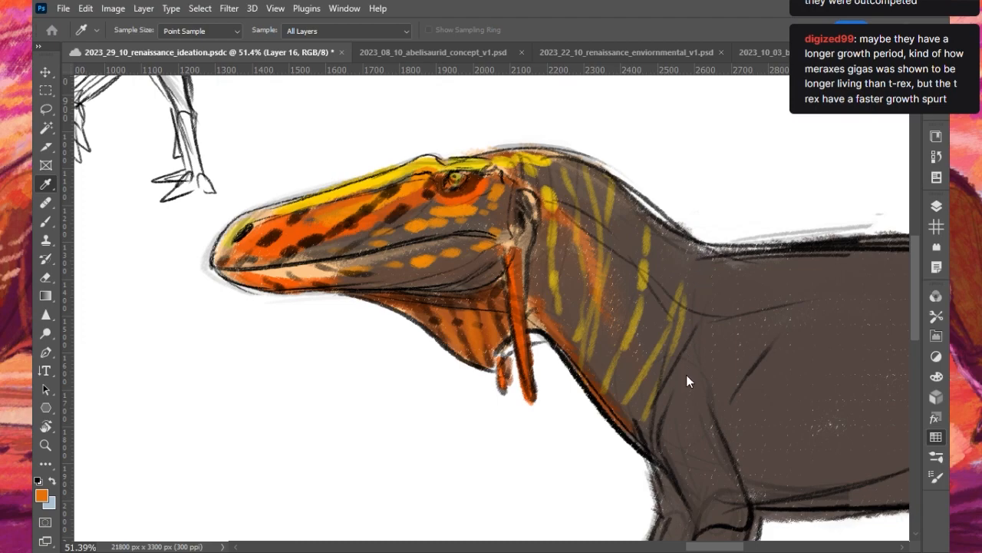
key(b)
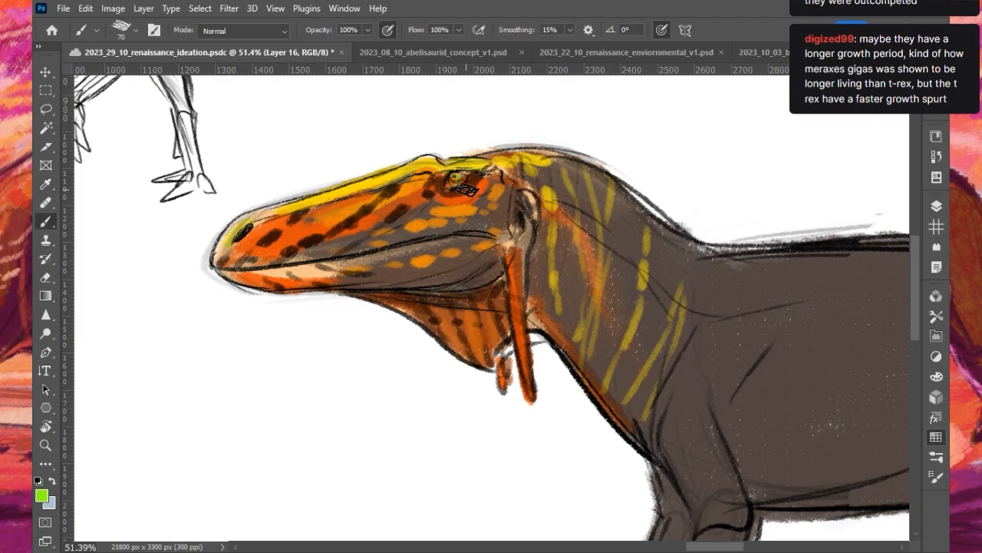
key(ctrl+z)
key(bracketleft)
key(bracketleft)
key(bracketleft)
key(bracketleft)
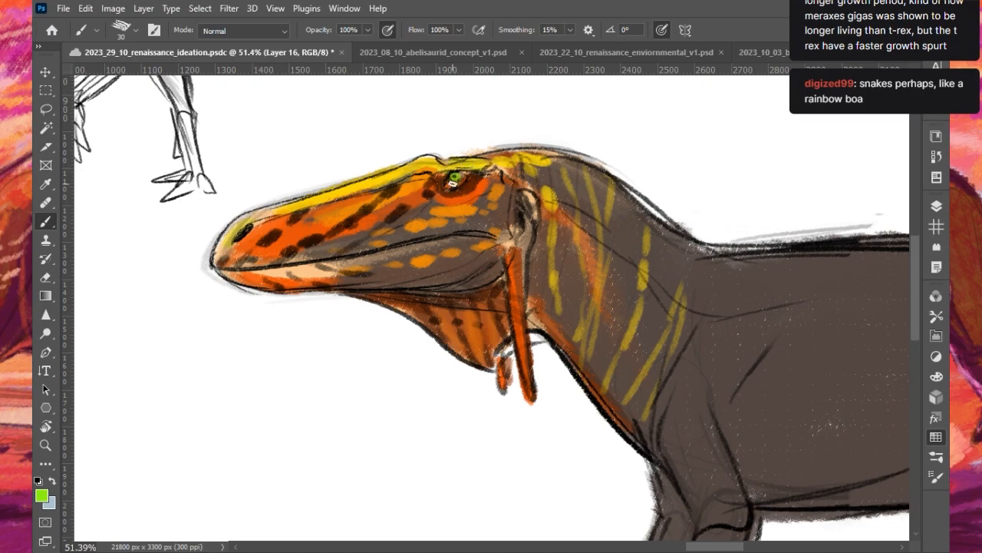
scroll(356, 275, down, 5)
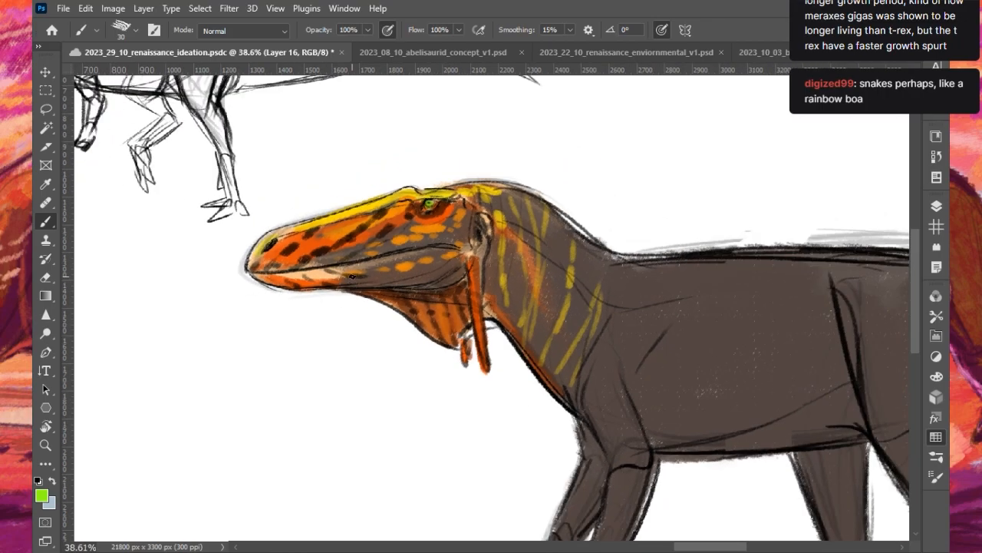
scroll(435, 286, down, 4)
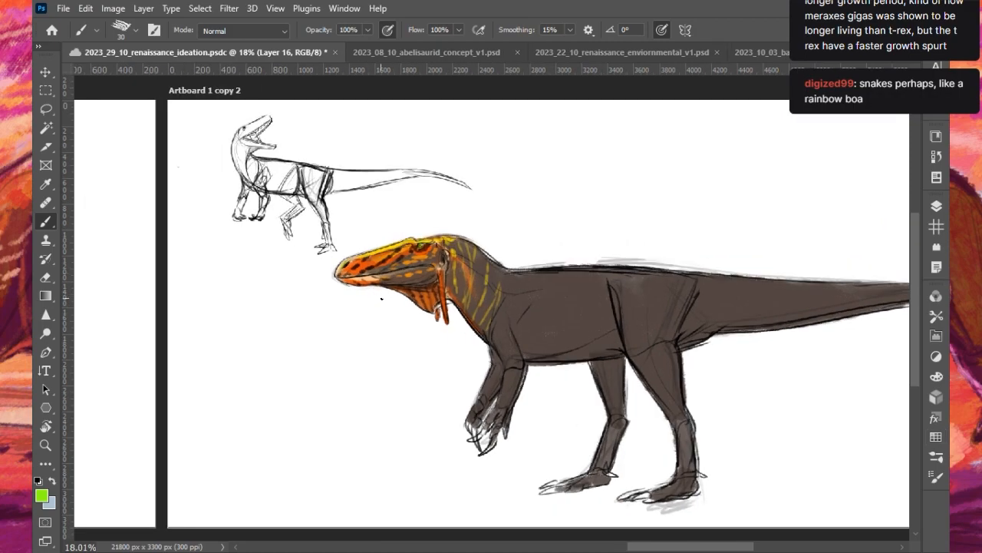
scroll(408, 316, down, 3)
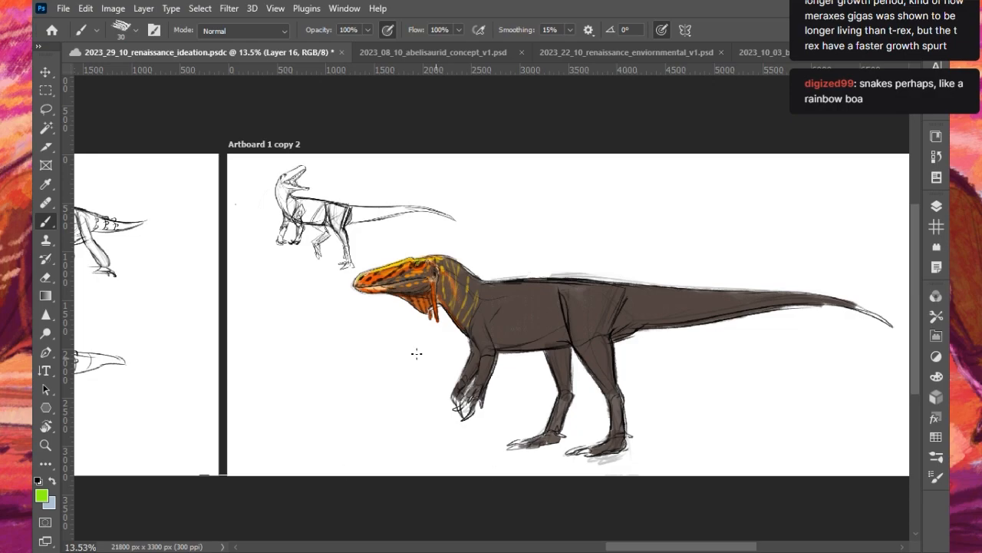
scroll(405, 272, up, 5)
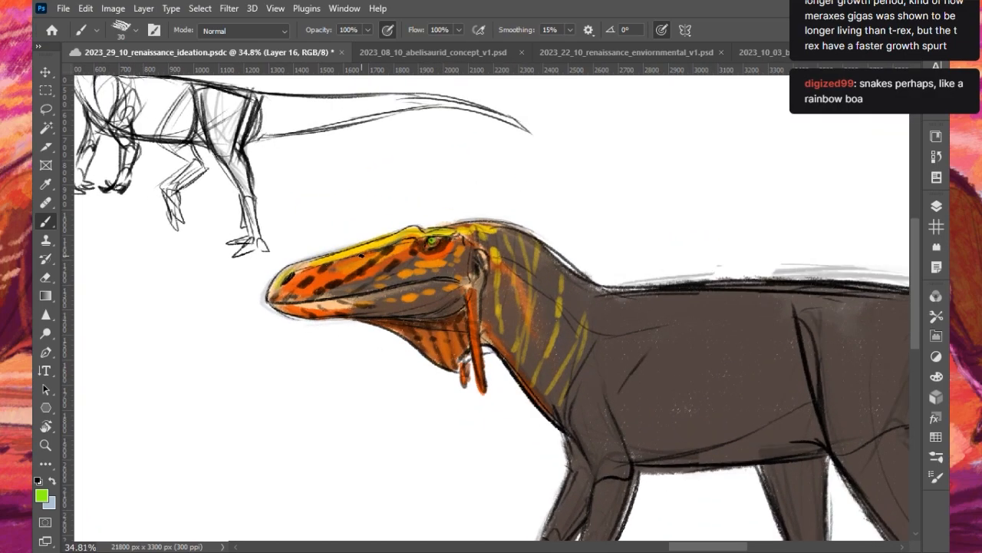
scroll(590, 244, down, 1)
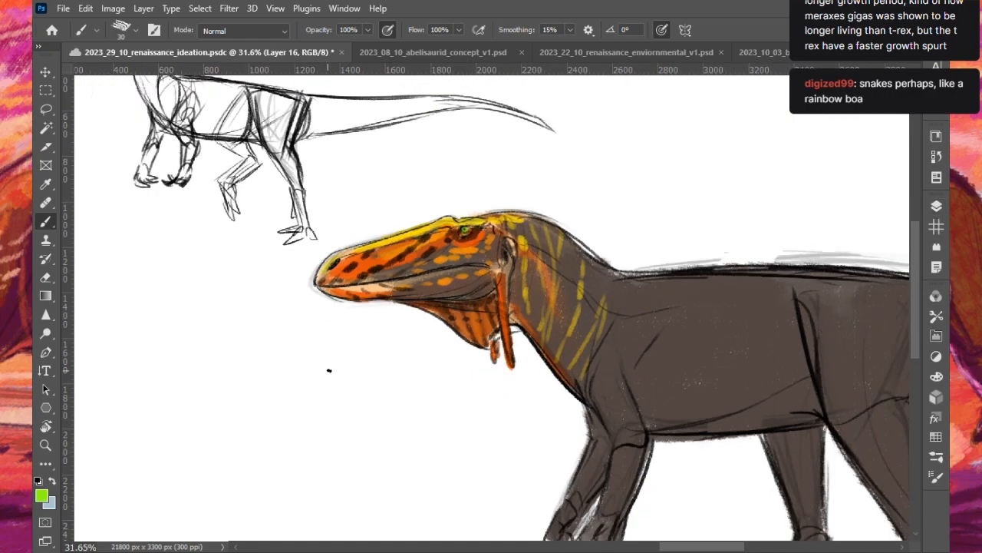
- Sample orange from the head and draw short slanted spikes along the crown and nape with a 25 px brush
alt+click(390, 248)
drag(504, 213, 526, 203)
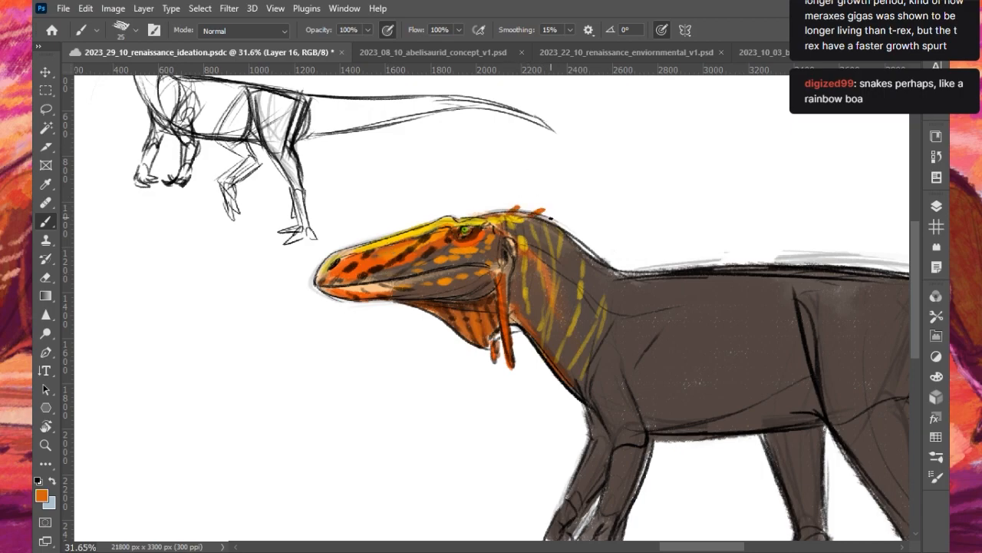
key(ctrl+z)
key(ctrl+z)
key(ctrl+z)
drag(492, 210, 495, 203)
drag(522, 200, 512, 210)
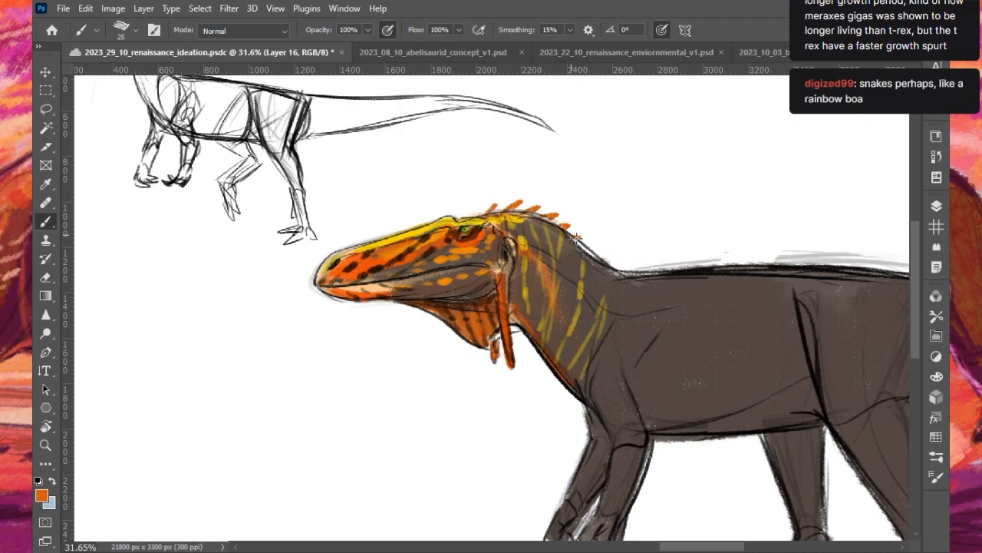
- Continue the row of slanted orange spikes along the back from the shoulders to the hips
drag(634, 271, 652, 261)
drag(657, 267, 672, 258)
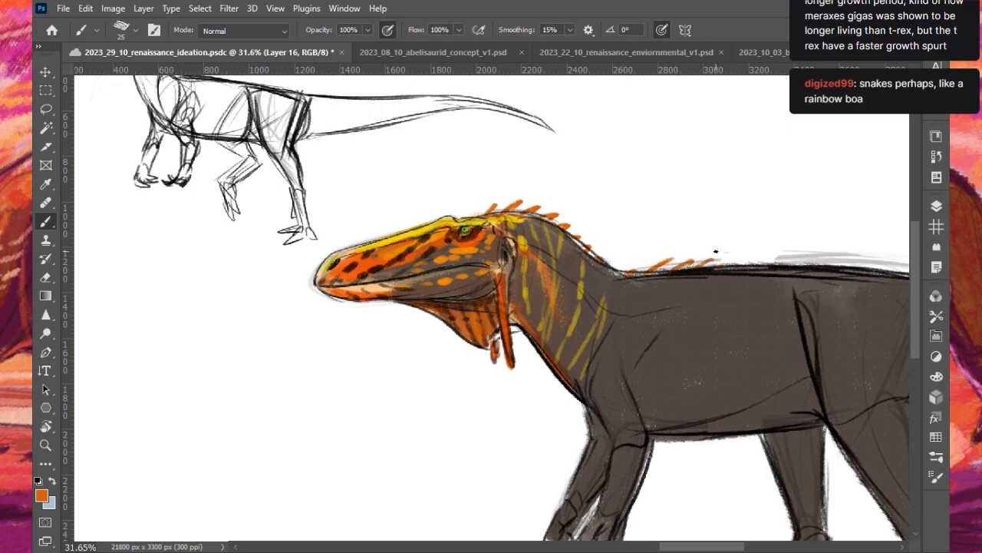
scroll(569, 221, down, 5)
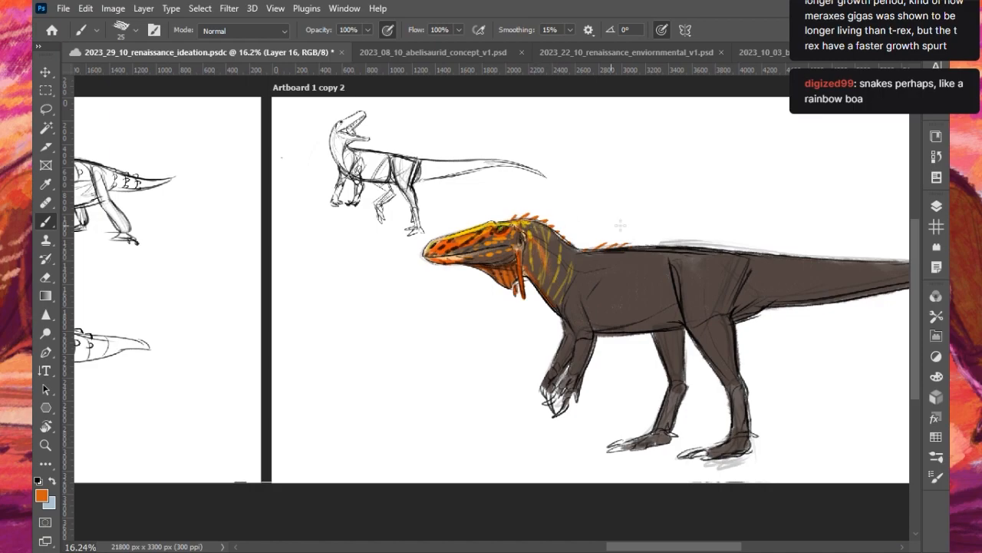
scroll(675, 232, up, 3)
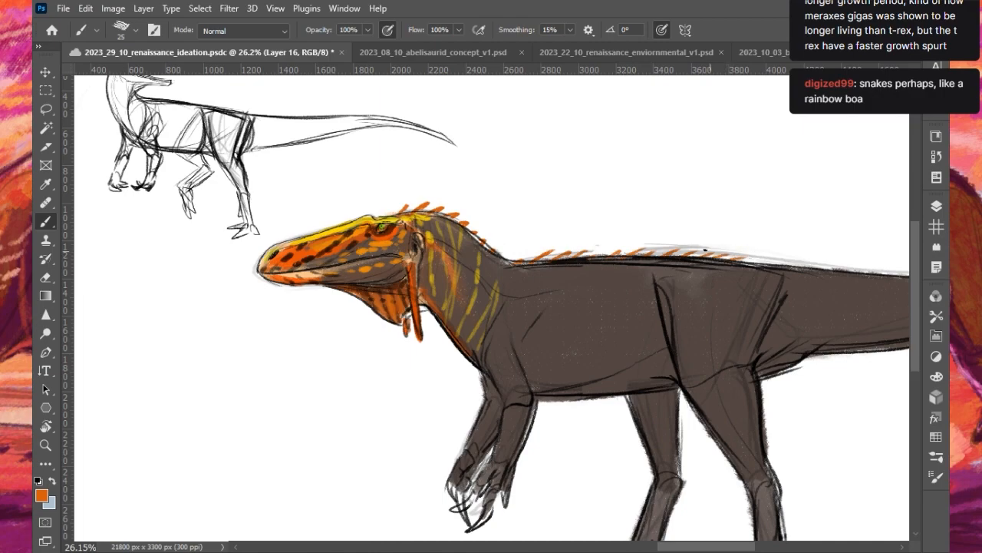
- Review the spikes on the head and whole body, and save the document
scroll(654, 231, down, 5)
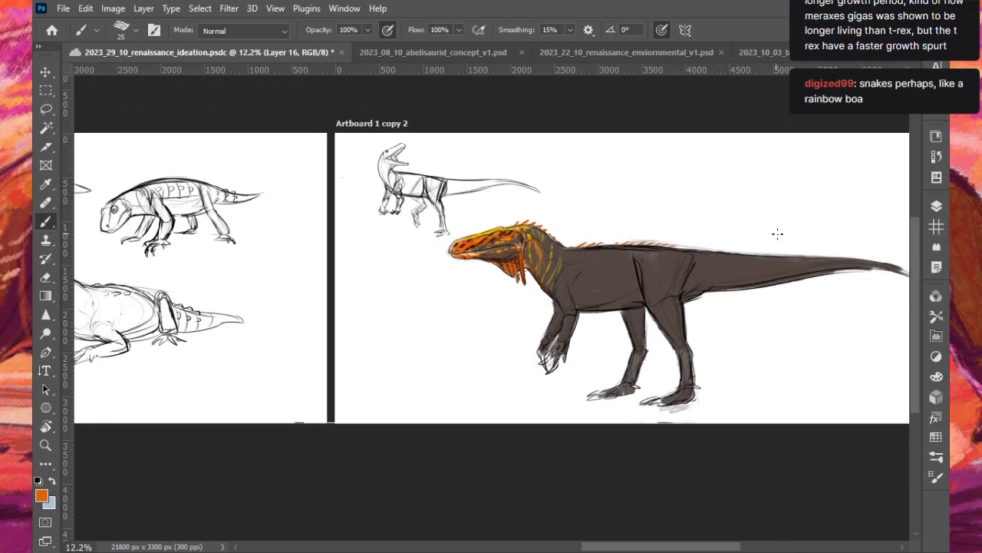
scroll(603, 255, up, 5)
scroll(290, 300, down, 4)
scroll(170, 238, up, 6)
scroll(170, 237, down, 4)
scroll(116, 239, up, 5)
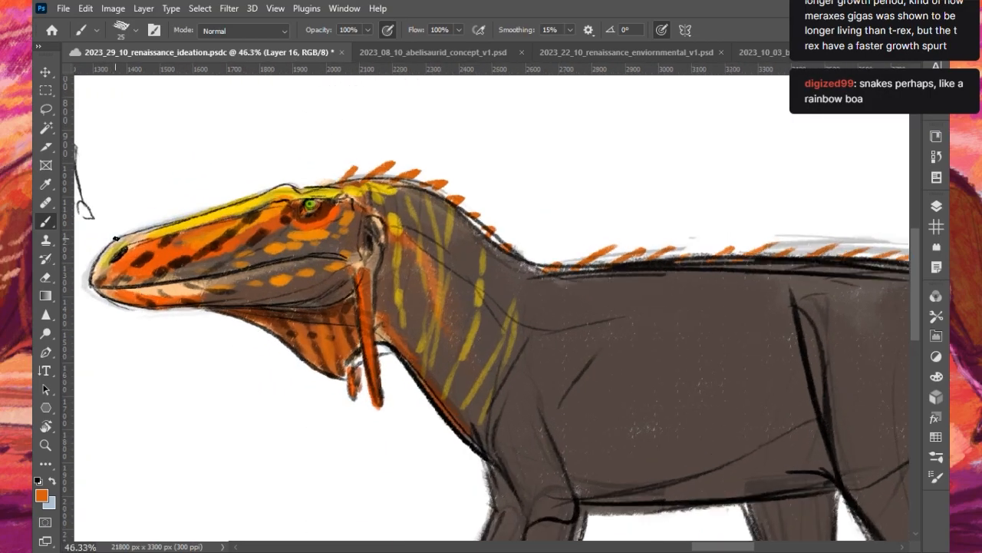
scroll(261, 203, up, 2)
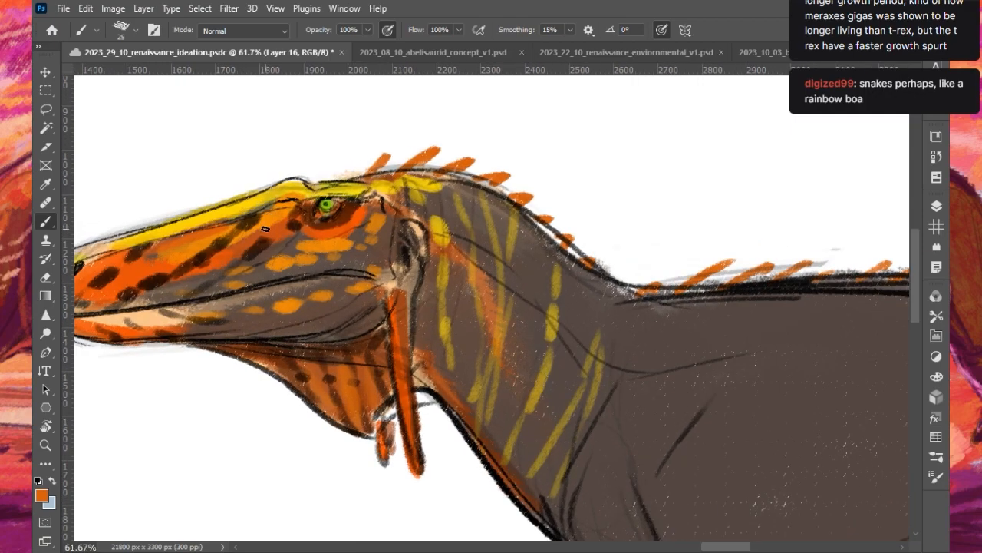
scroll(265, 229, down, 4)
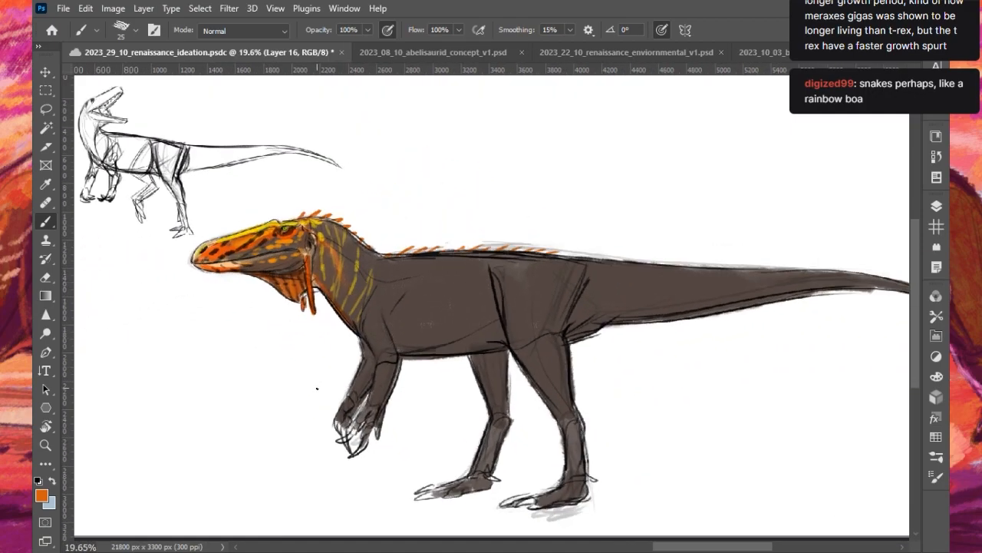
key(ctrl+s)
scroll(422, 393, down, 1)
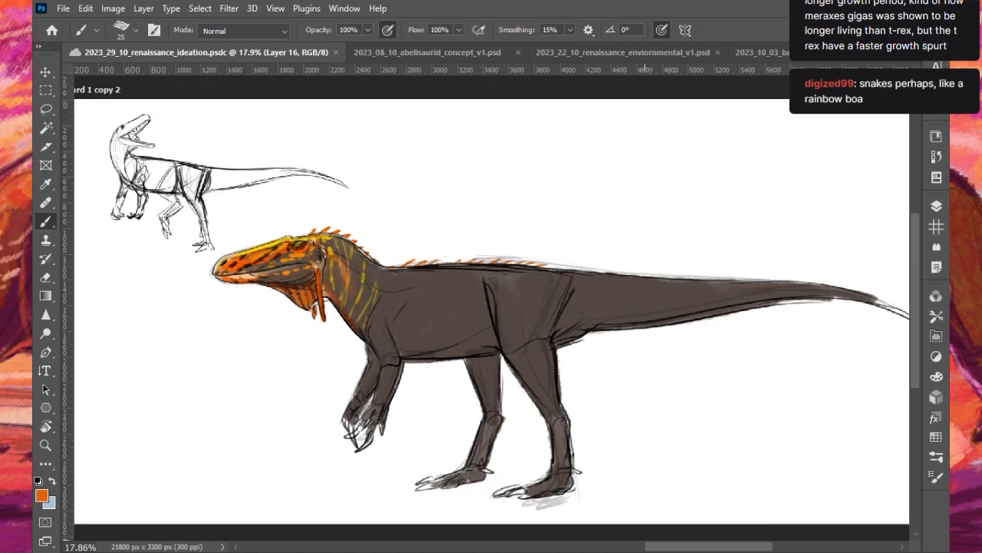
- Bring up the document 2023_08_10_abelisaurid_concept_v1.psd and view its whole artboard
mouse_move(693, 550)
mouse_down()
mouse_move(401, 550)
mouse_move(700, 535)
mouse_up()
scroll(502, 328, up, 2)
scroll(502, 328, down, 3)
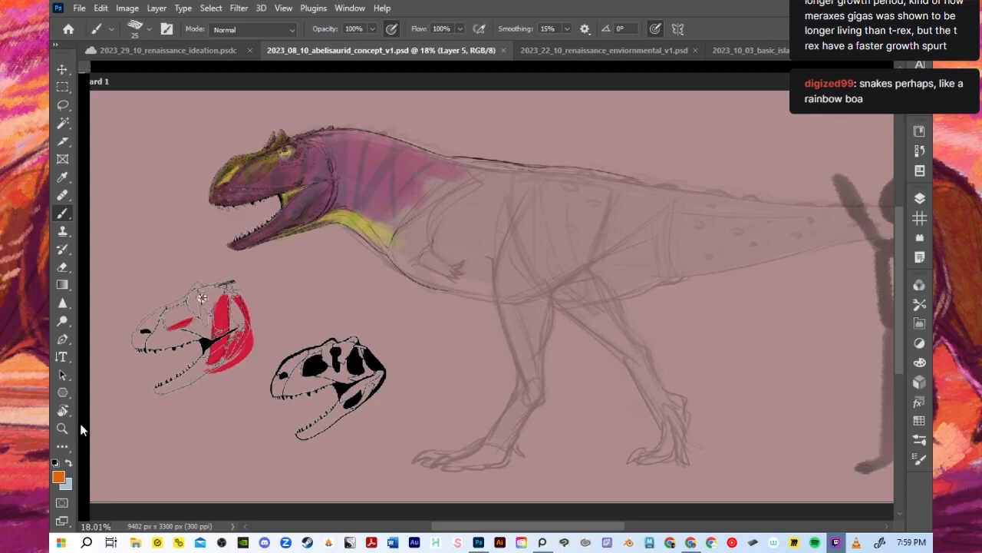
scroll(591, 266, down, 5)
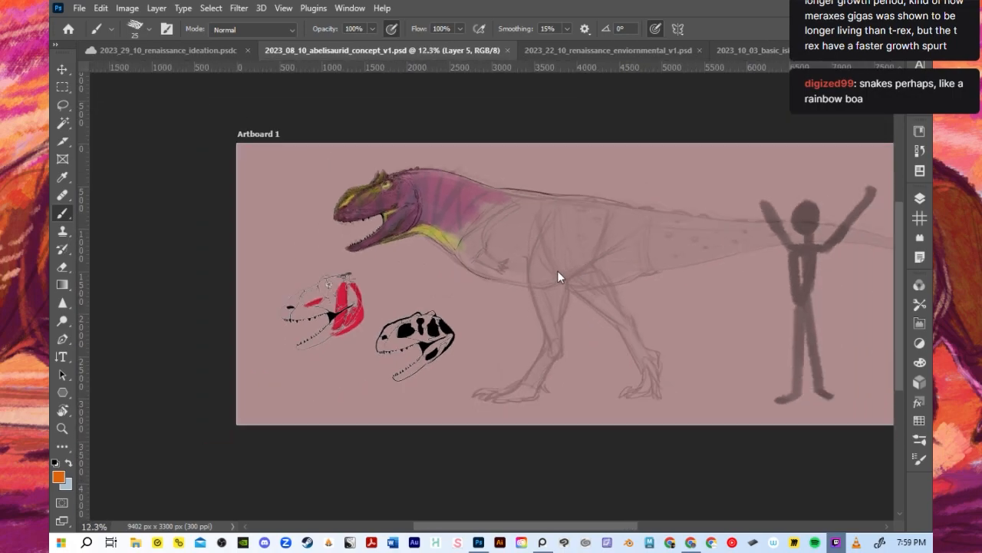
scroll(545, 269, up, 2)
- Arrange the documents as 2-up Horizontal and move 2023_29_10_renaissance_ideation.psdc into the lower group, beneath the abelisaurid concept
click(283, 9)
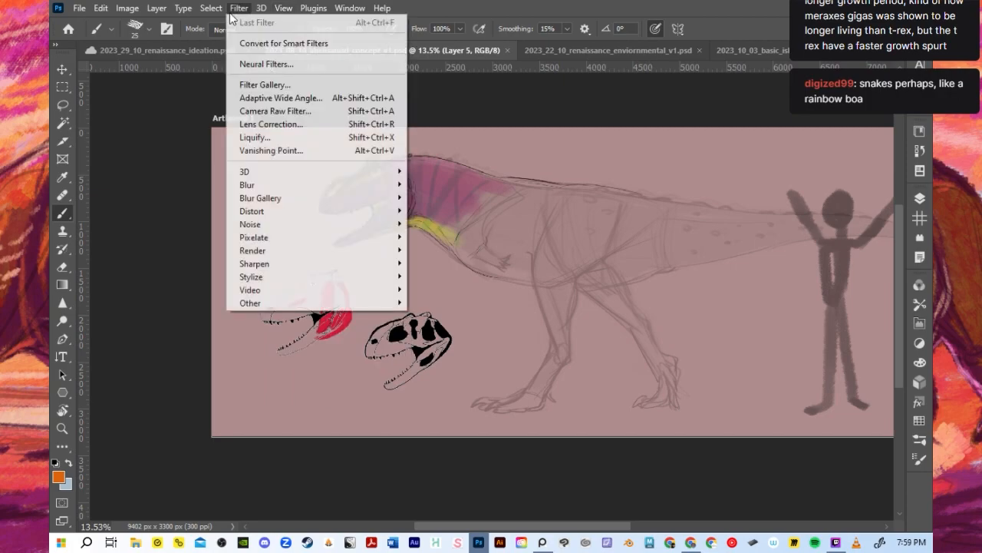
mouse_move(341, 11)
mouse_move(411, 34)
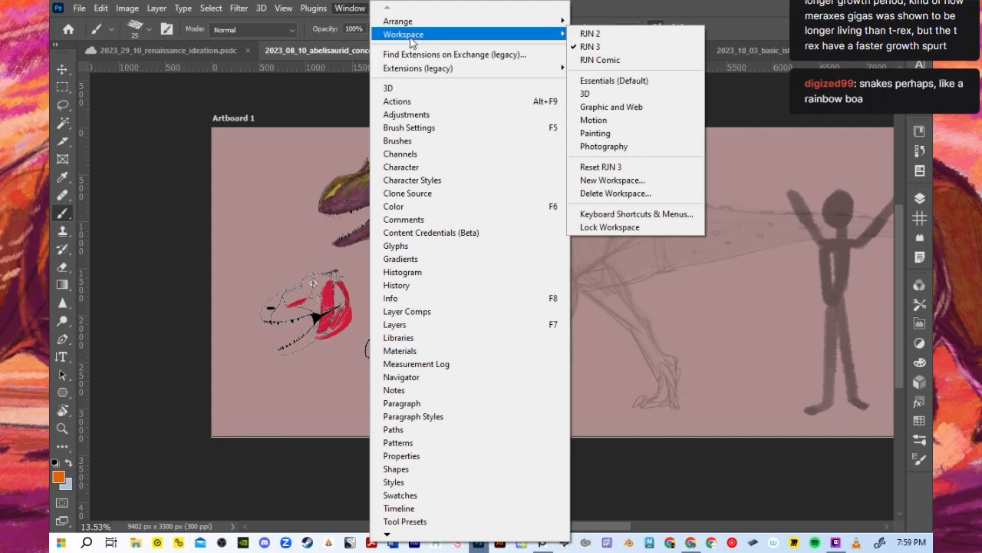
mouse_move(449, 23)
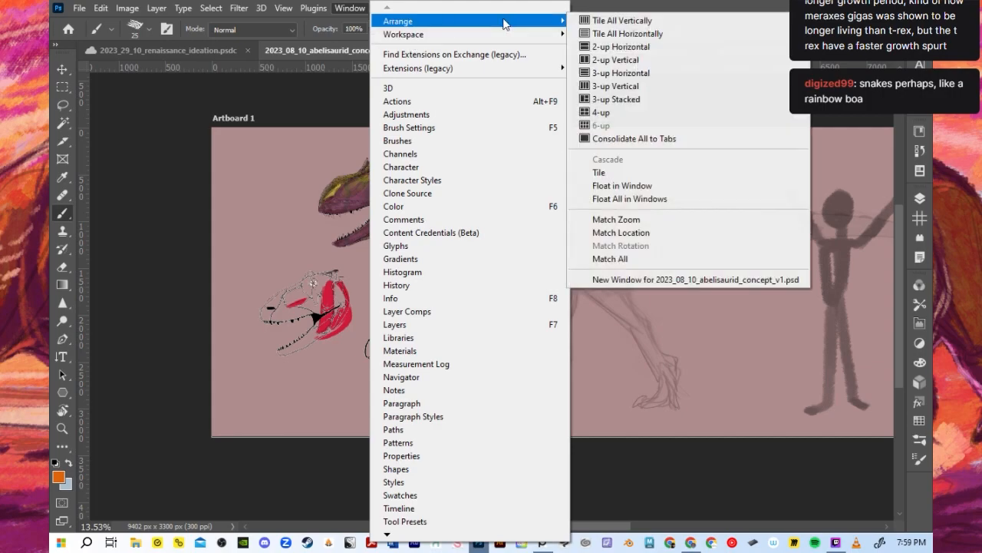
click(639, 49)
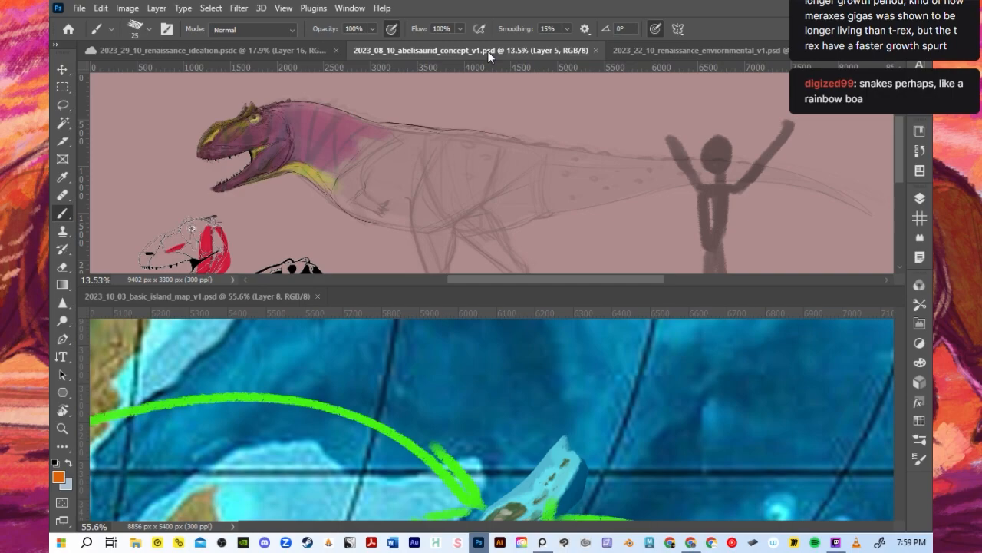
click(256, 54)
mouse_move(255, 56)
mouse_down()
mouse_move(261, 221)
mouse_move(280, 301)
mouse_move(288, 298)
mouse_up()
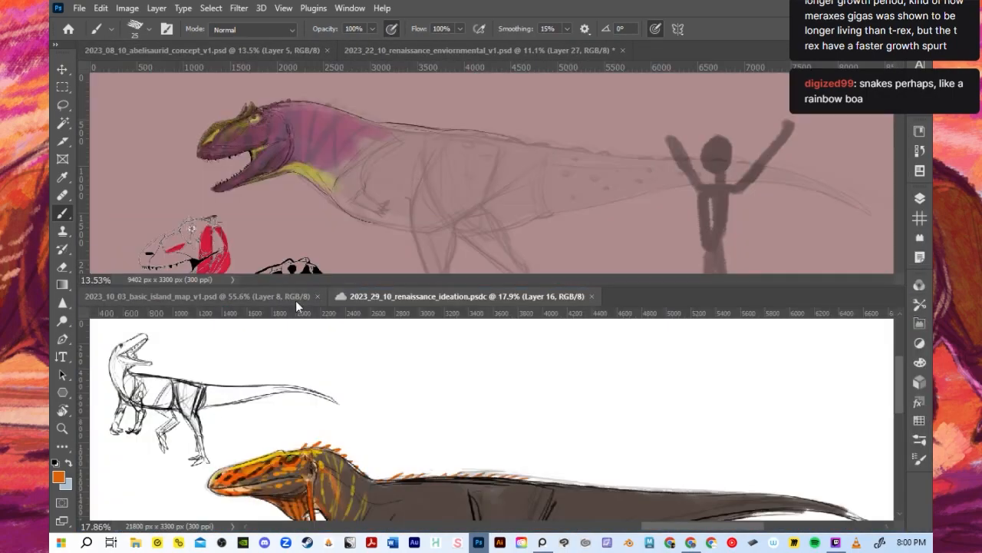
- Examine the colouring of the purple abelisaurid's head and neck in the upper document
scroll(479, 363, down, 1)
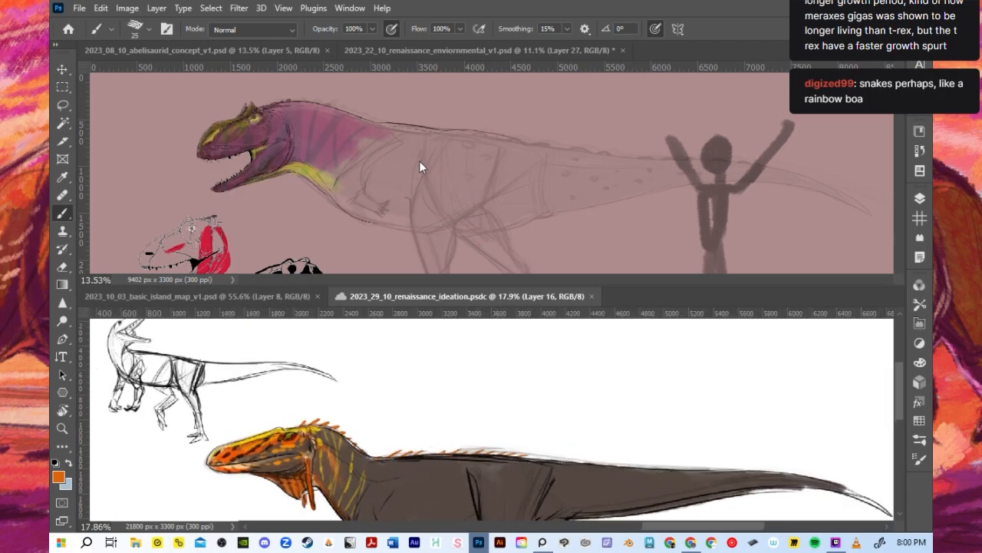
click(452, 240)
scroll(294, 151, up, 6)
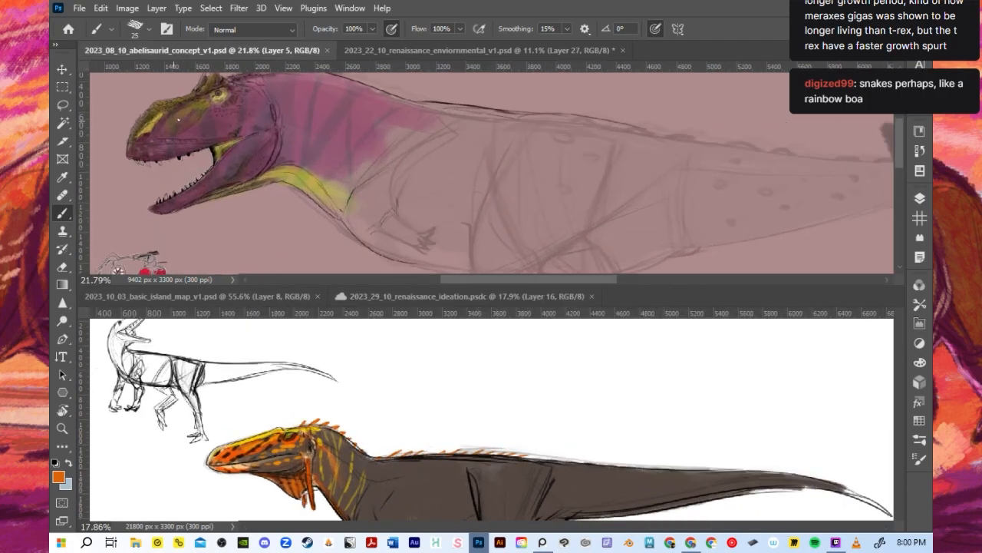
scroll(169, 112, up, 2)
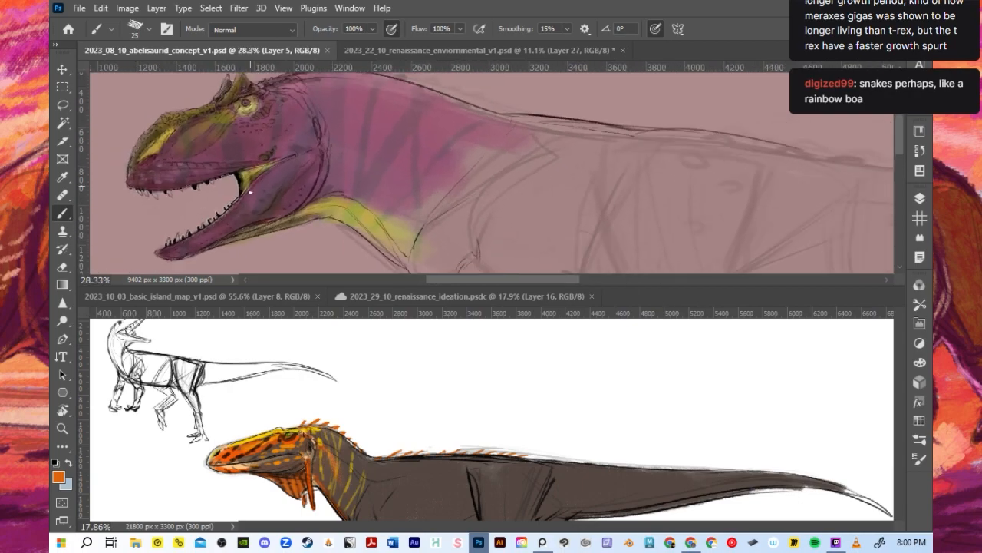
drag(901, 141, 902, 136)
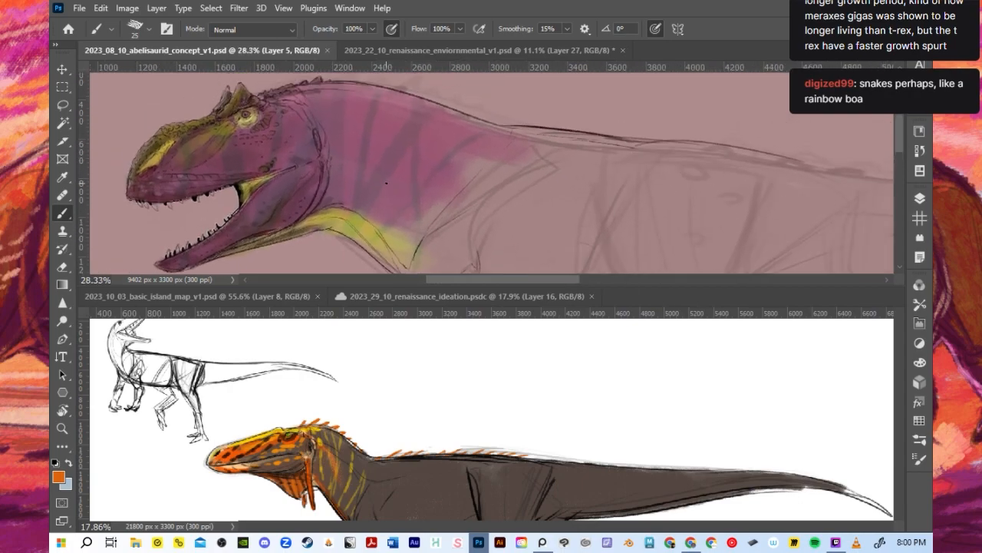
scroll(388, 181, down, 1)
- Frame the orange dinosaur's head and neck in the lower document to compare them with the abelisaurid
drag(900, 383, 896, 410)
scroll(359, 370, up, 5)
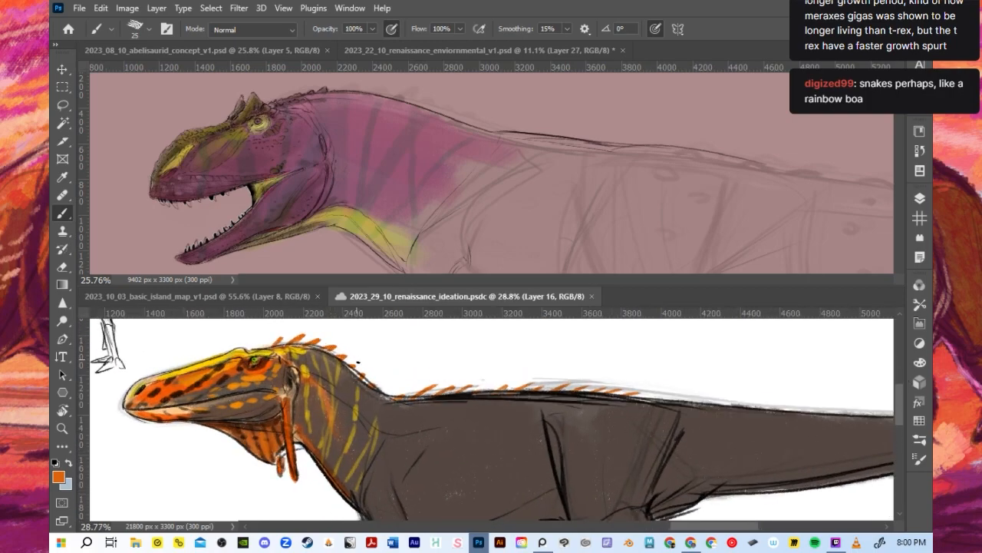
drag(698, 527, 686, 529)
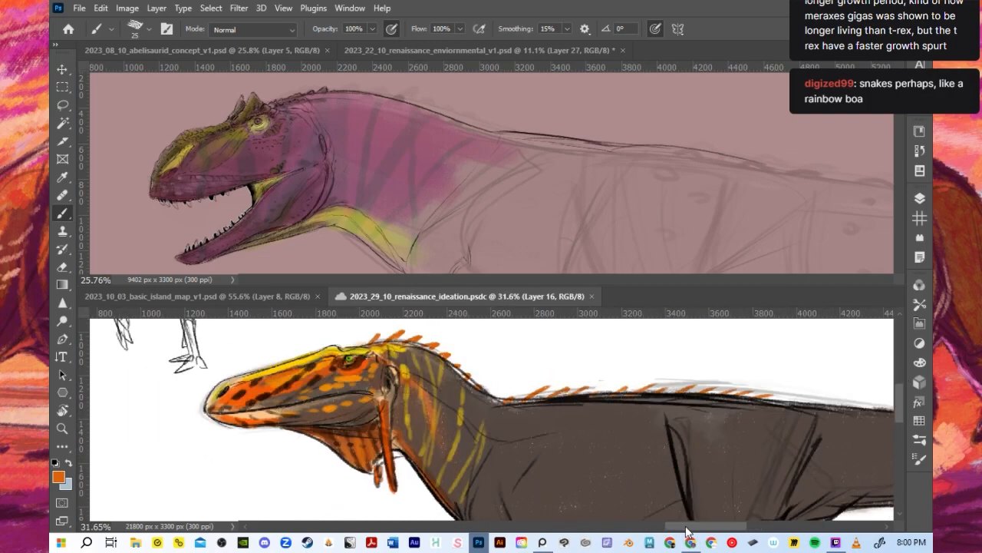
scroll(439, 427, up, 1)
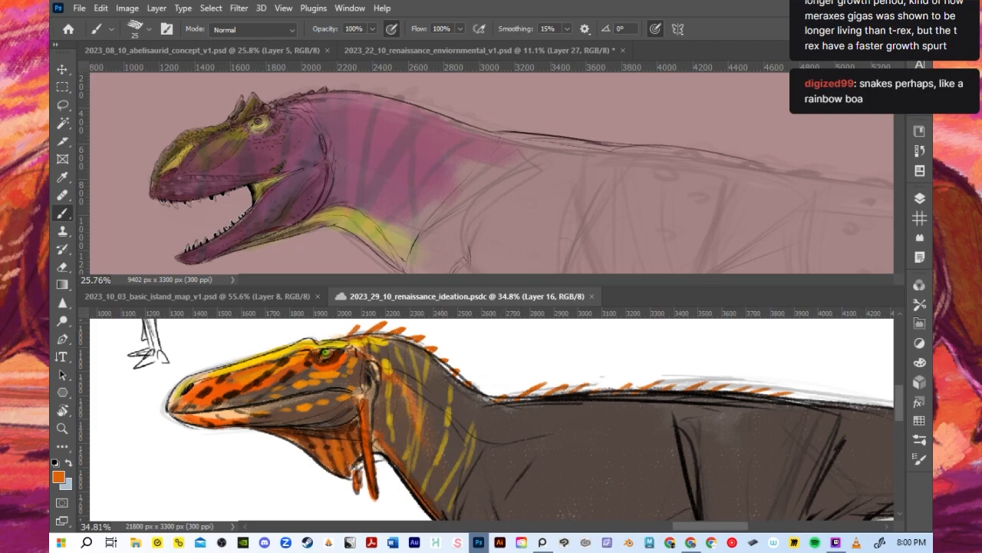
scroll(511, 370, down, 3)
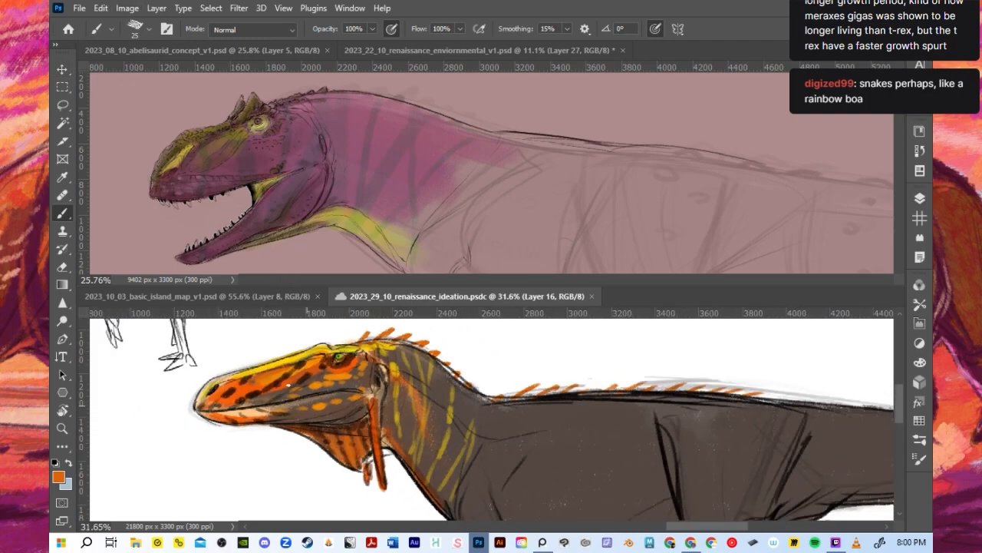
scroll(301, 399, up, 3)
drag(690, 526, 688, 525)
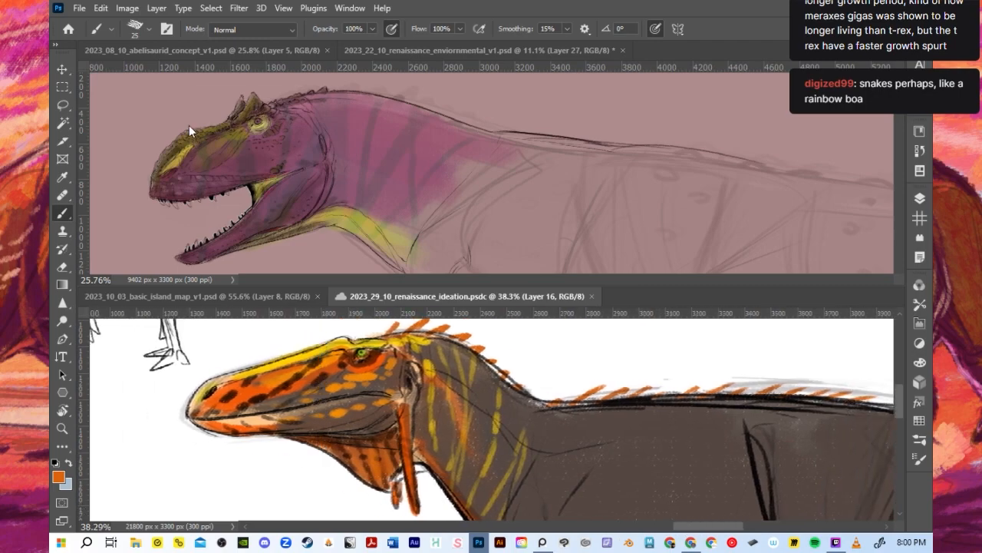
- Open Paleoart Spinosaurid.psd from the Dwarf Spinosaurid folder inside PROJECT_RENNAISSANCE's CREATURE CONCEPT folder
click(73, 32)
key(ctrl+o)
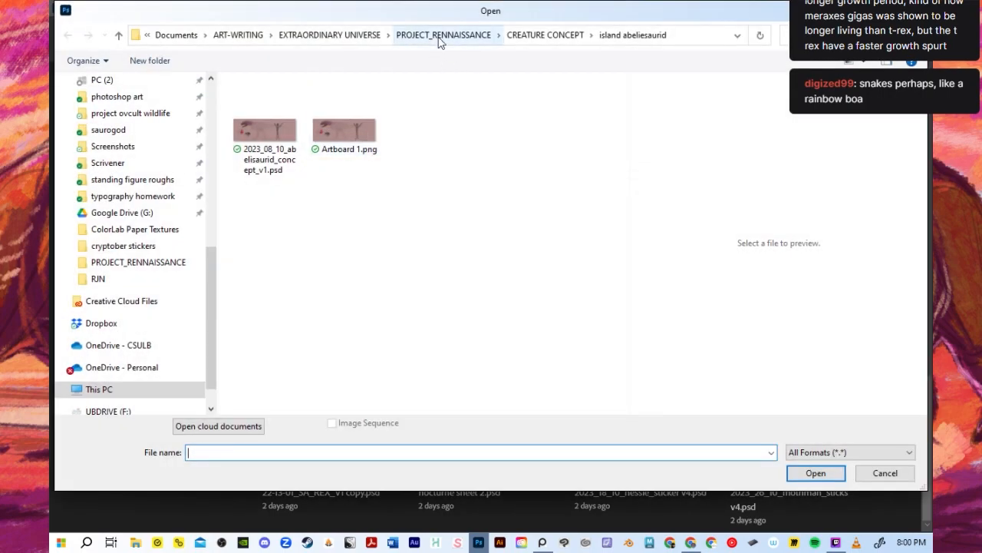
click(443, 36)
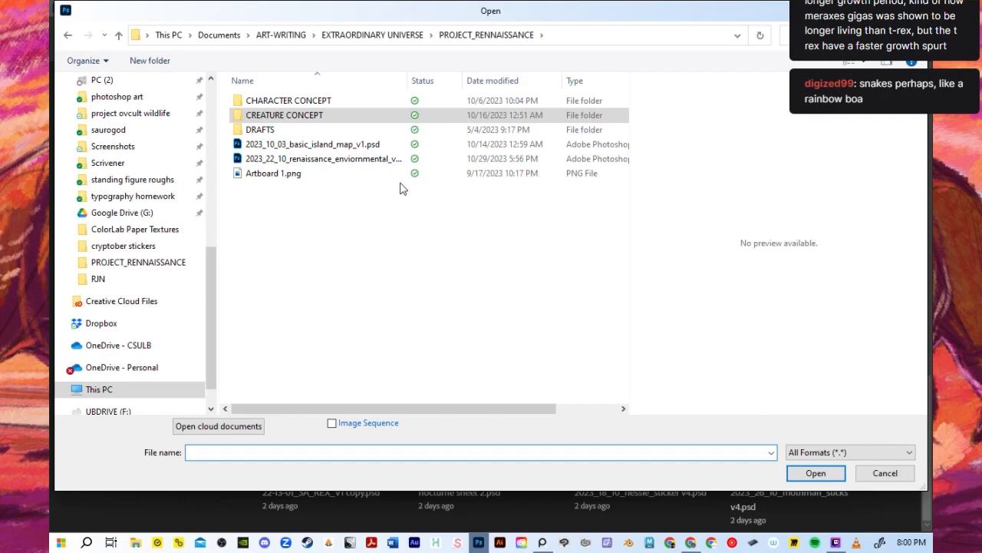
double_click(323, 117)
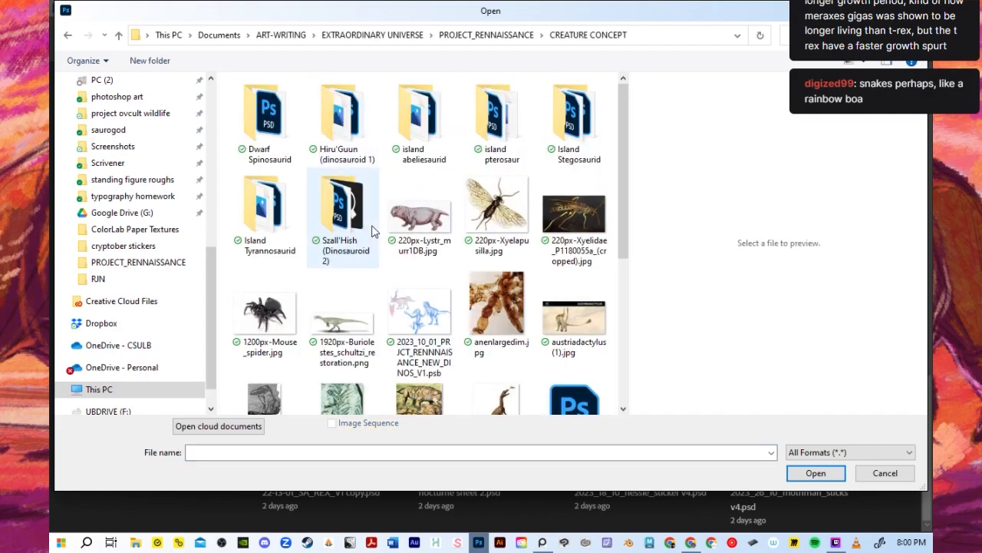
double_click(259, 133)
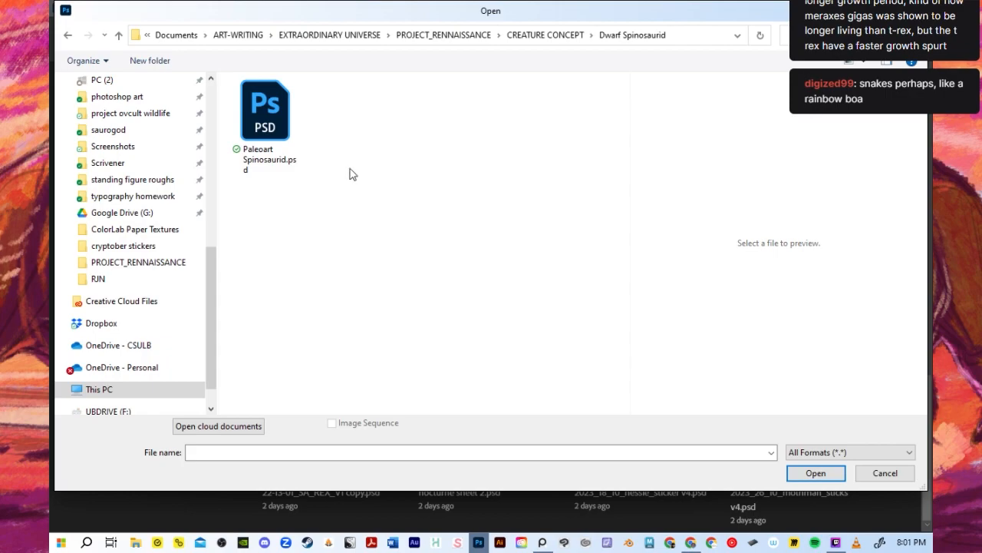
double_click(288, 121)
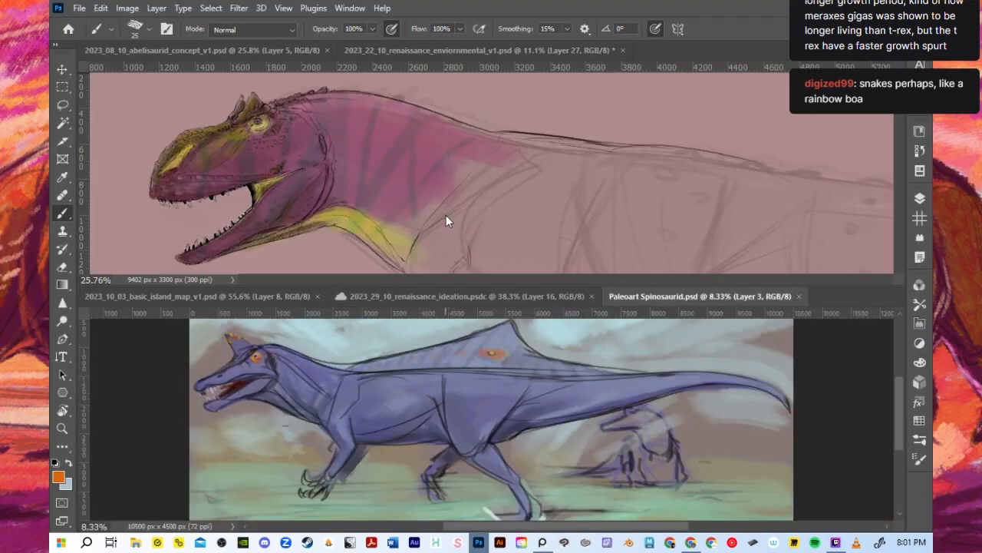
- Examine the blue spinosaurid's body, head and sail in the lower document, alongside the abelisaurid concept above
scroll(410, 437, down, 2)
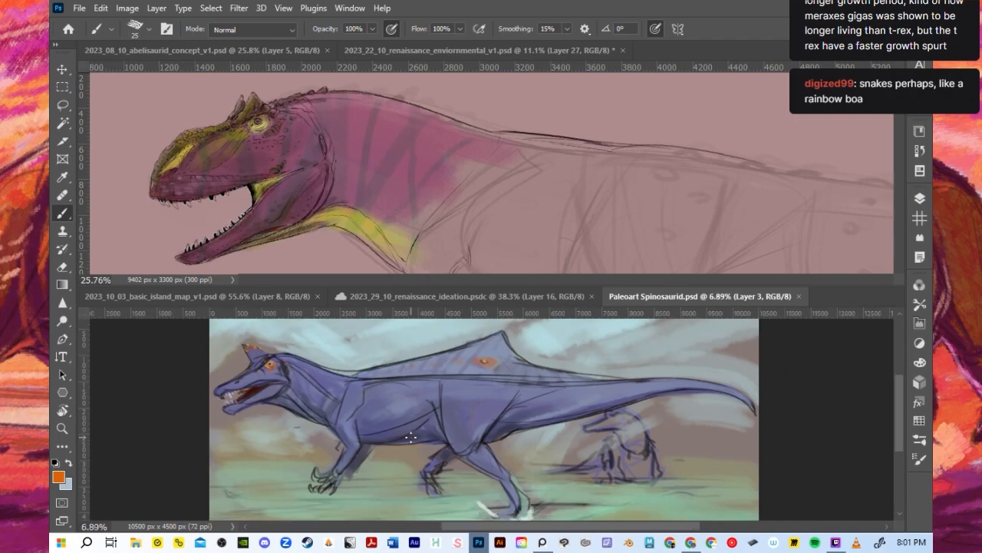
scroll(400, 452, up, 2)
scroll(402, 445, down, 2)
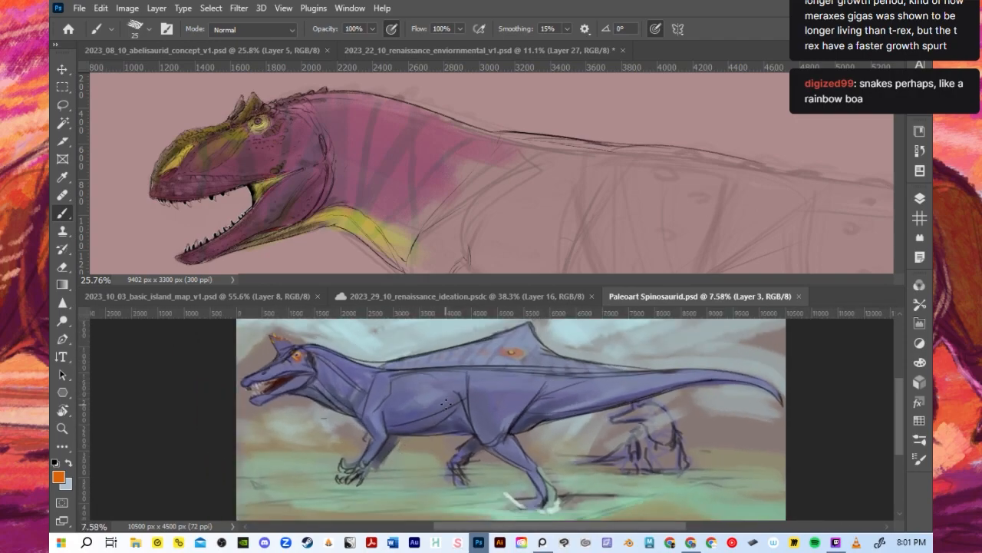
scroll(449, 401, up, 2)
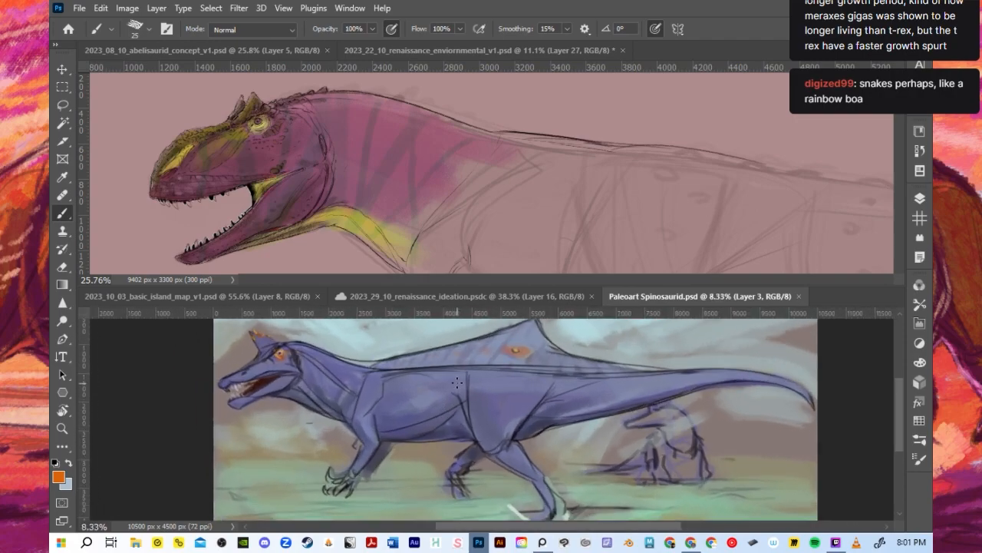
scroll(457, 382, down, 1)
scroll(461, 350, up, 1)
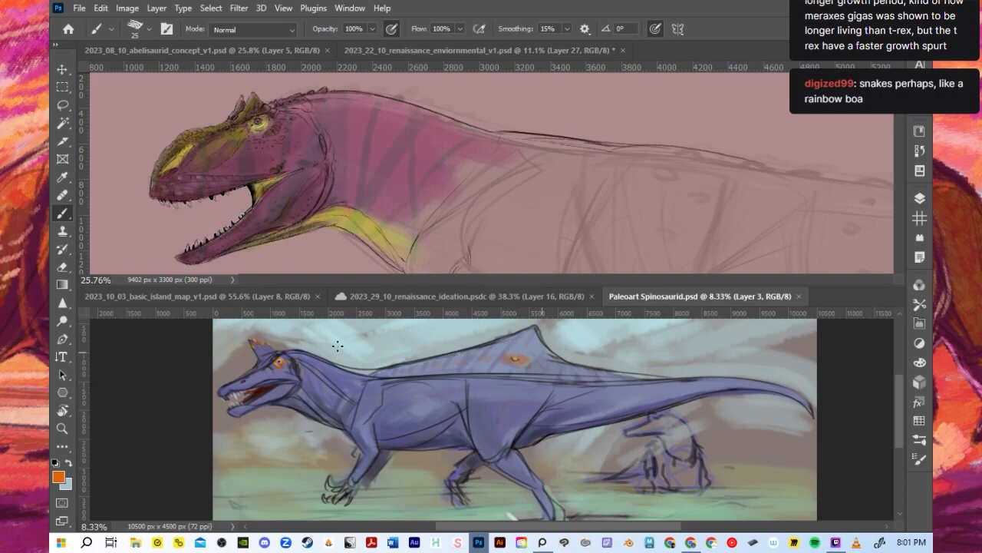
scroll(457, 369, down, 1)
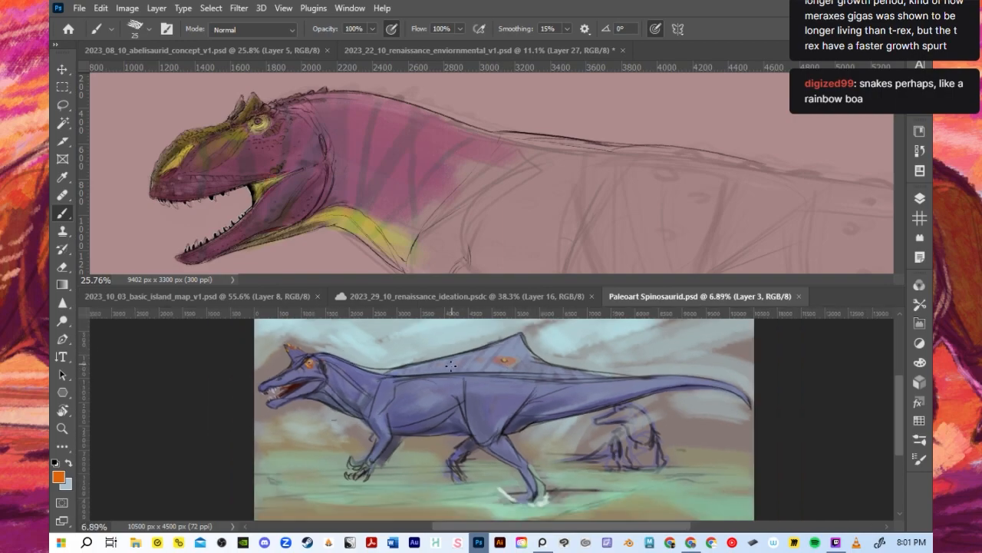
scroll(517, 401, up, 1)
scroll(424, 386, down, 1)
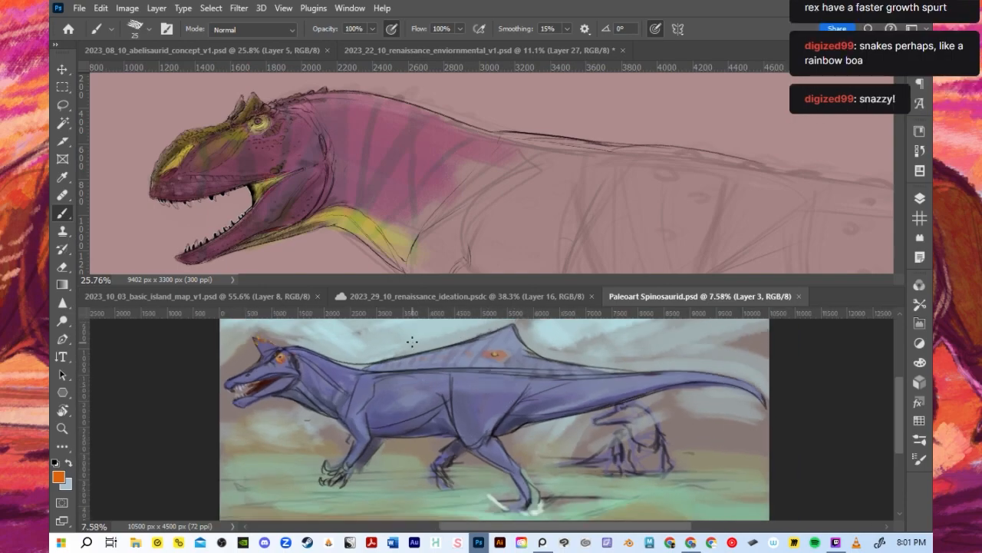
scroll(411, 342, up, 2)
scroll(384, 340, down, 2)
scroll(364, 340, up, 2)
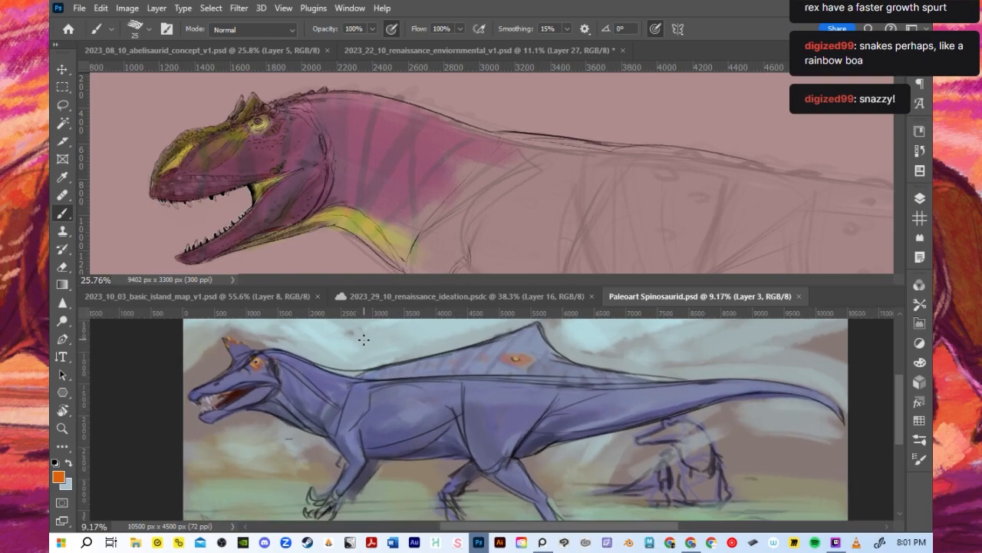
scroll(181, 375, up, 1)
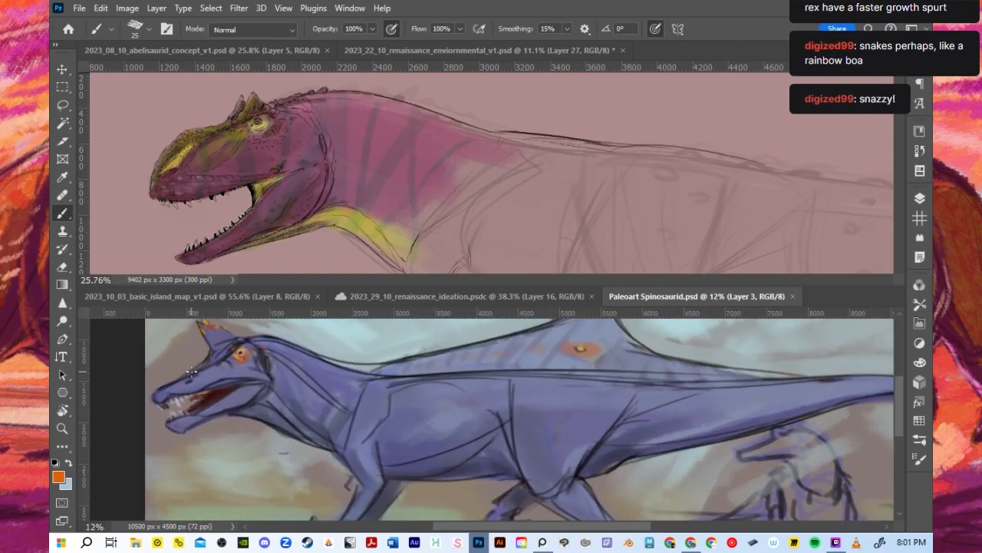
scroll(191, 371, down, 3)
scroll(419, 384, up, 2)
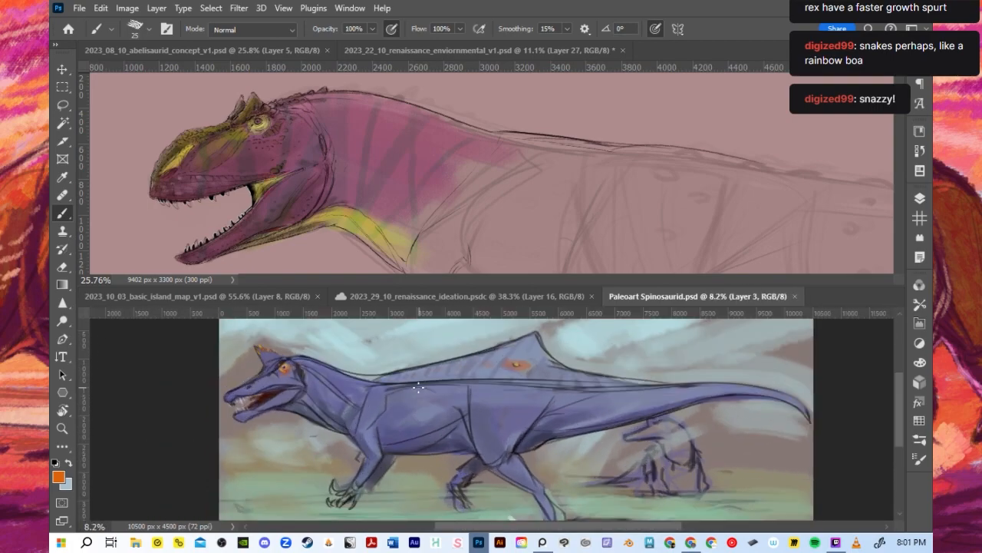
scroll(419, 384, down, 2)
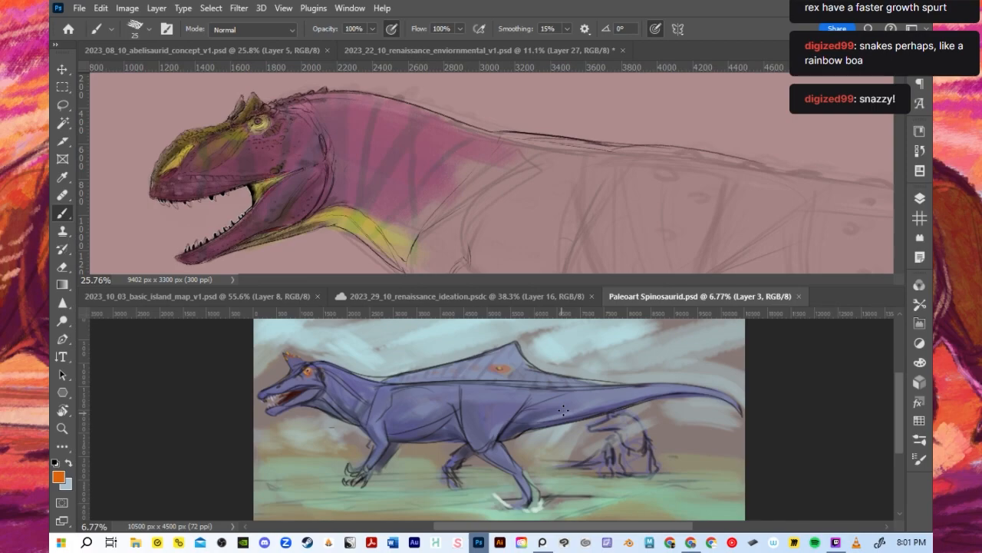
scroll(580, 400, up, 1)
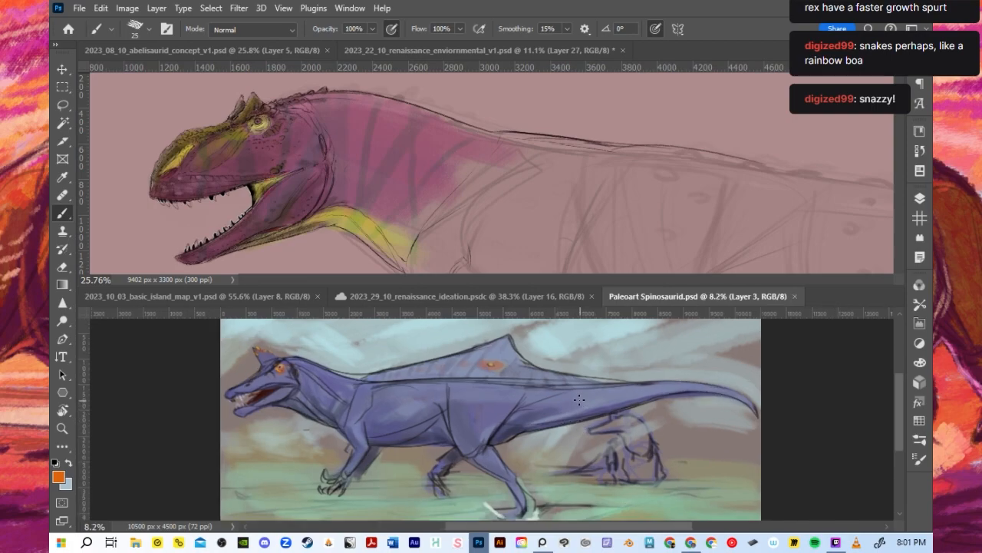
scroll(572, 391, down, 1)
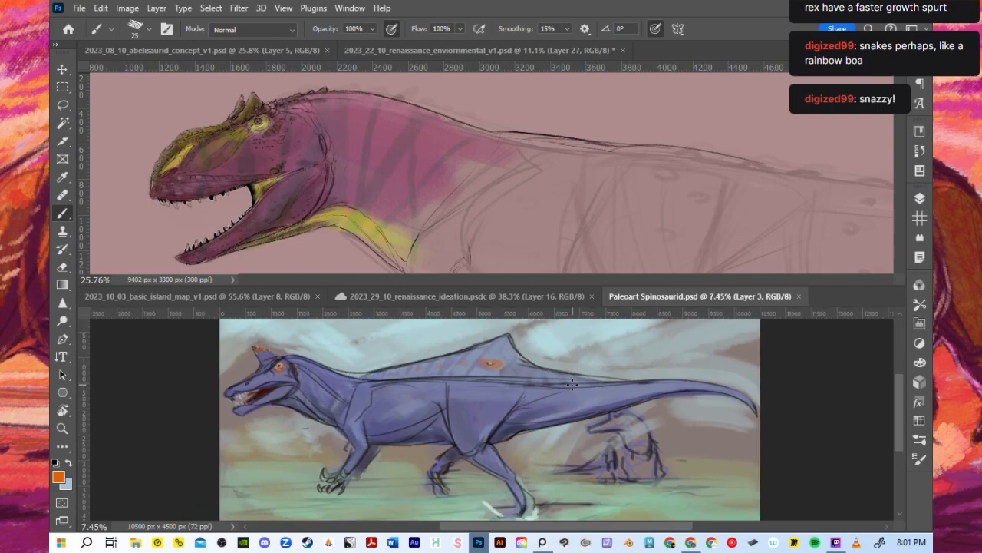
scroll(531, 395, up, 1)
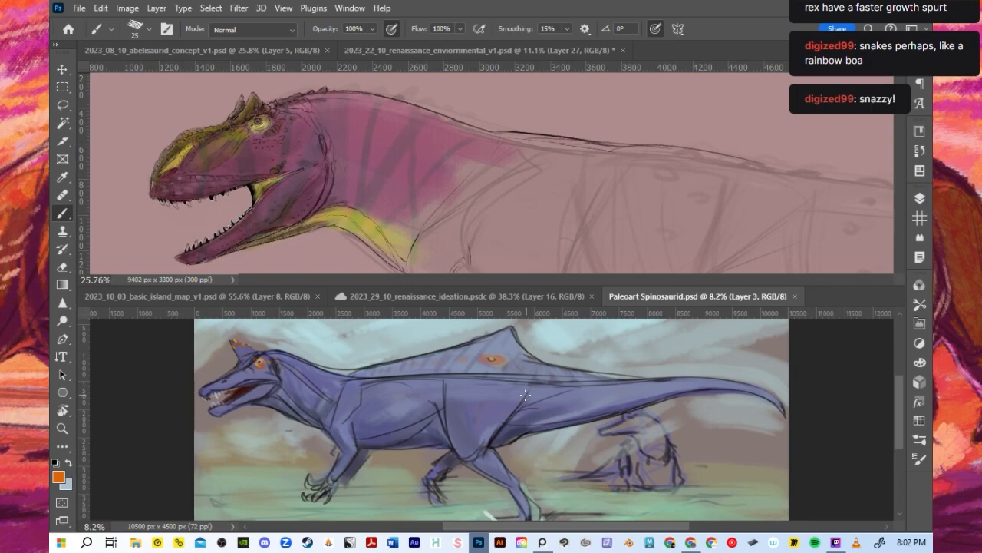
scroll(525, 396, down, 1)
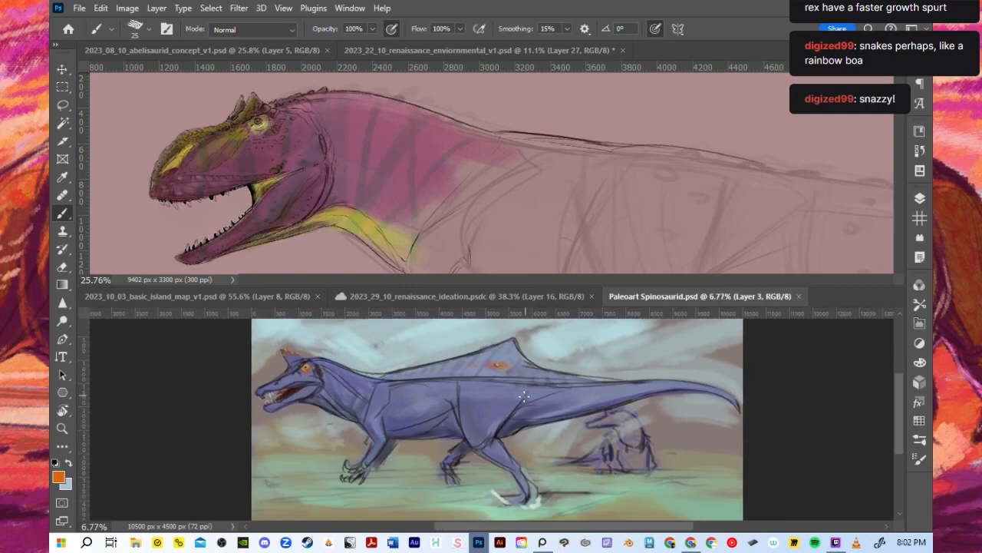
scroll(426, 399, up, 1)
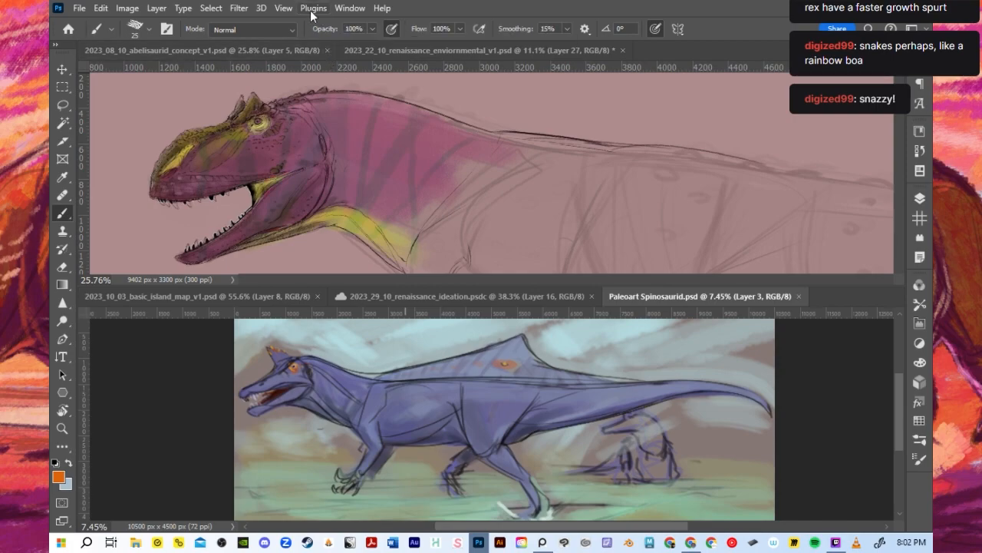
- Consolidate all documents into a single tab group and bring up 2023_29_10_renaissance_ideation.psdc
click(290, 10)
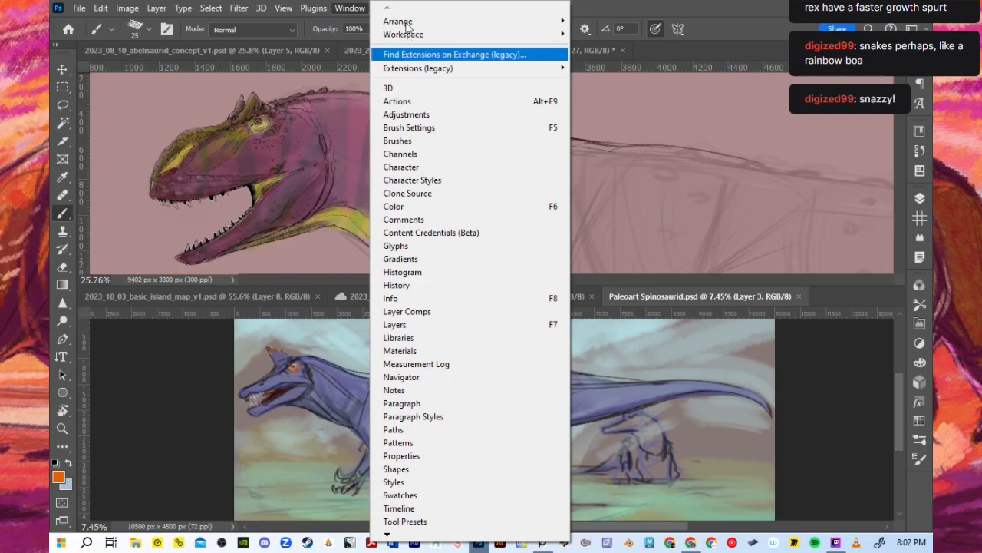
mouse_move(407, 22)
click(614, 140)
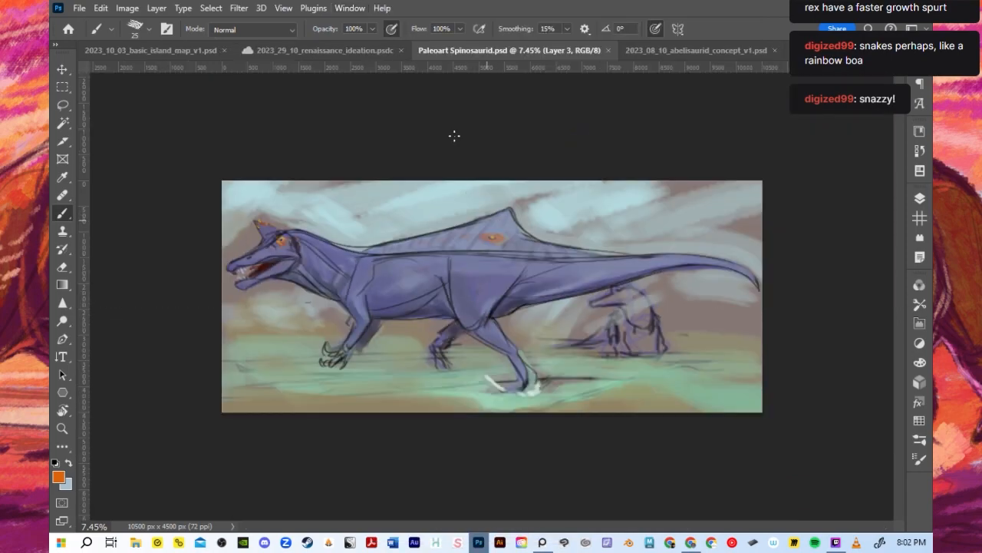
click(308, 51)
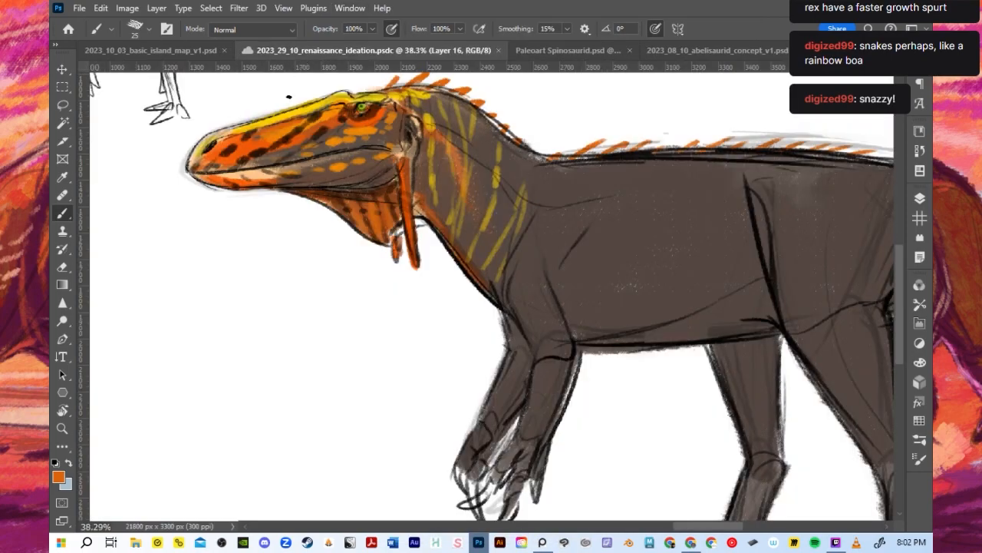
- Examine the orange-headed dinosaur's full figure and the colour pattern on its head, neck and back
scroll(439, 220, down, 3)
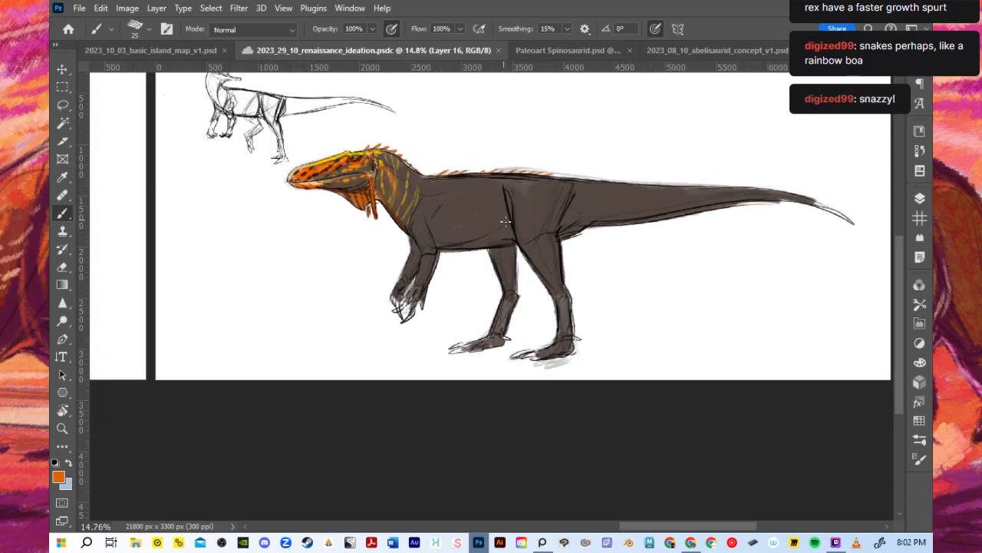
scroll(557, 145, up, 1)
scroll(558, 149, down, 2)
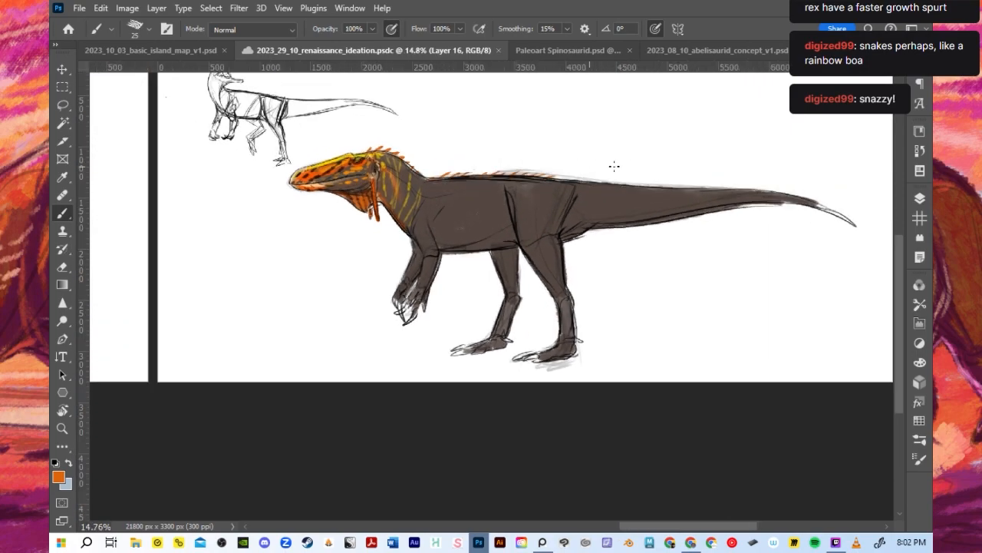
scroll(614, 164, up, 2)
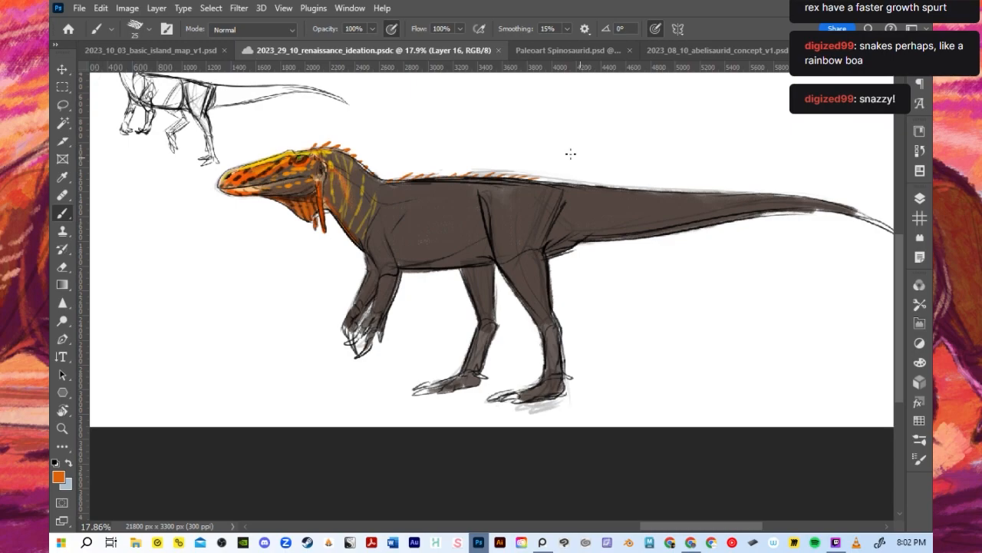
scroll(494, 153, up, 1)
scroll(522, 88, down, 1)
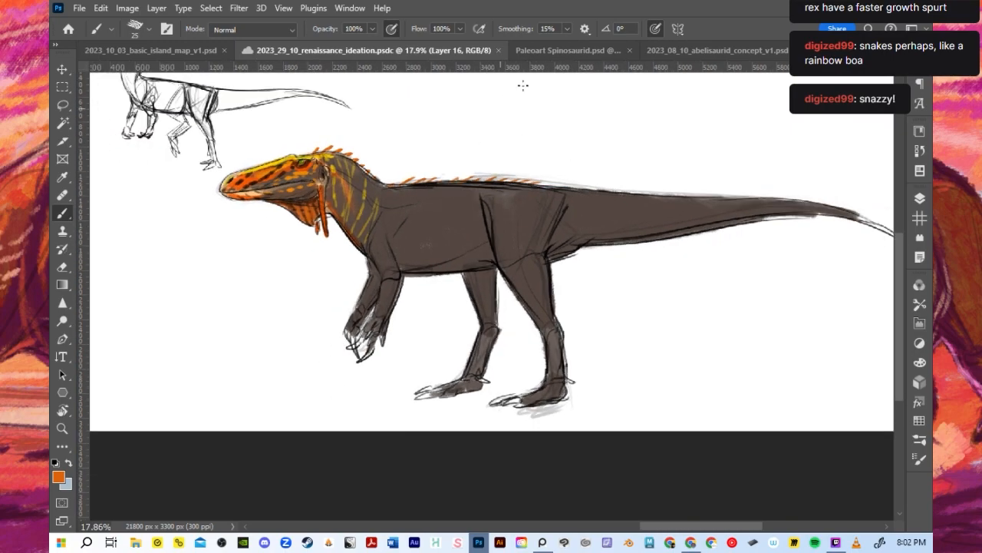
scroll(353, 123, up, 2)
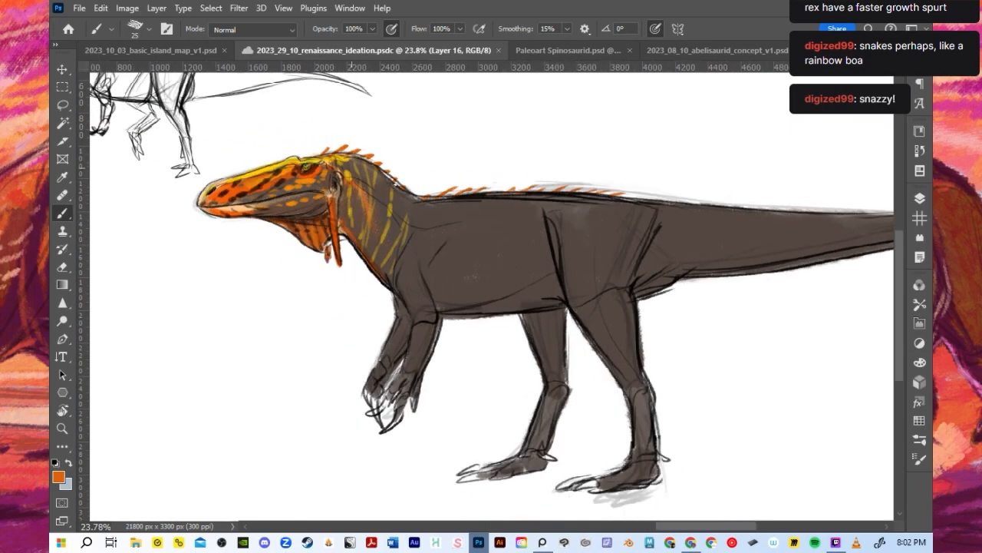
scroll(402, 225, down, 1)
scroll(356, 223, up, 2)
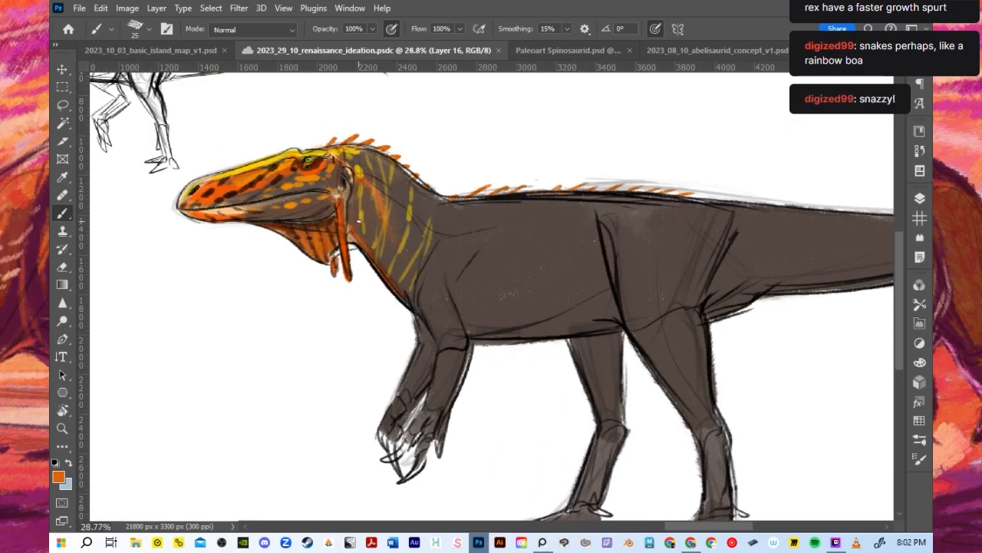
scroll(358, 221, down, 1)
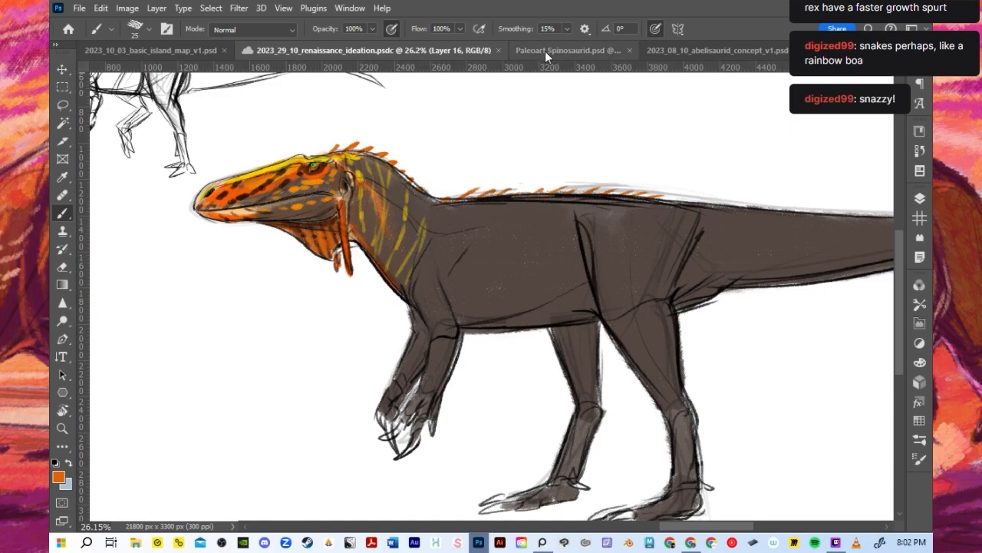
- Reorder 2023_08_10_abelisaurid_concept_v1.psd to sit directly before Paleoart Spinosaurid.psd and view the abelisaurid's body and skull studies
drag(697, 50, 539, 48)
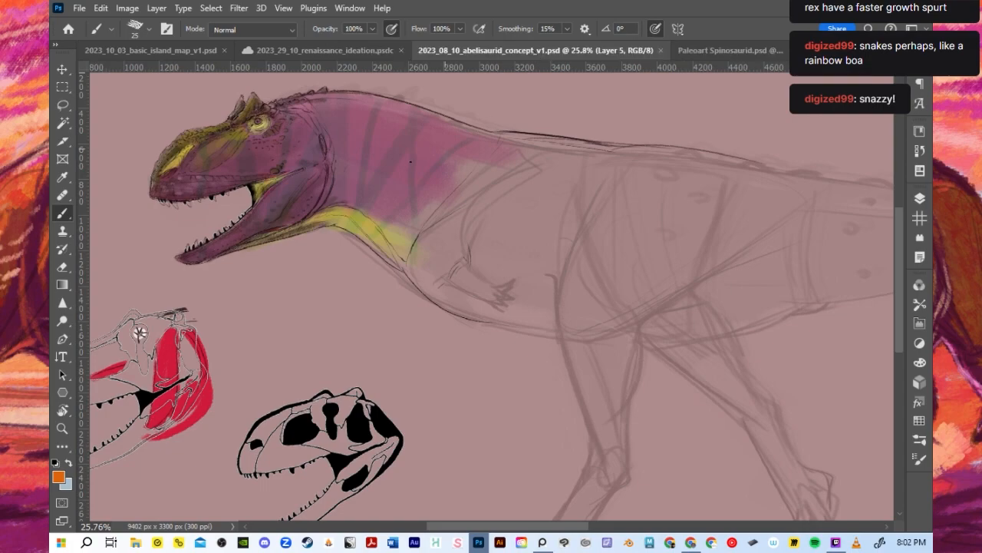
scroll(214, 113, down, 3)
scroll(214, 113, up, 2)
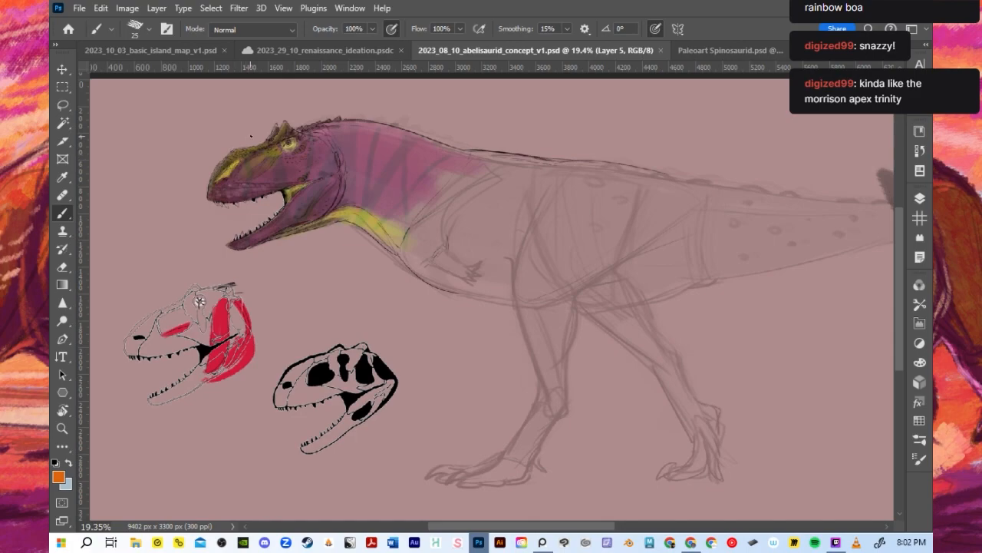
scroll(200, 302, down, 1)
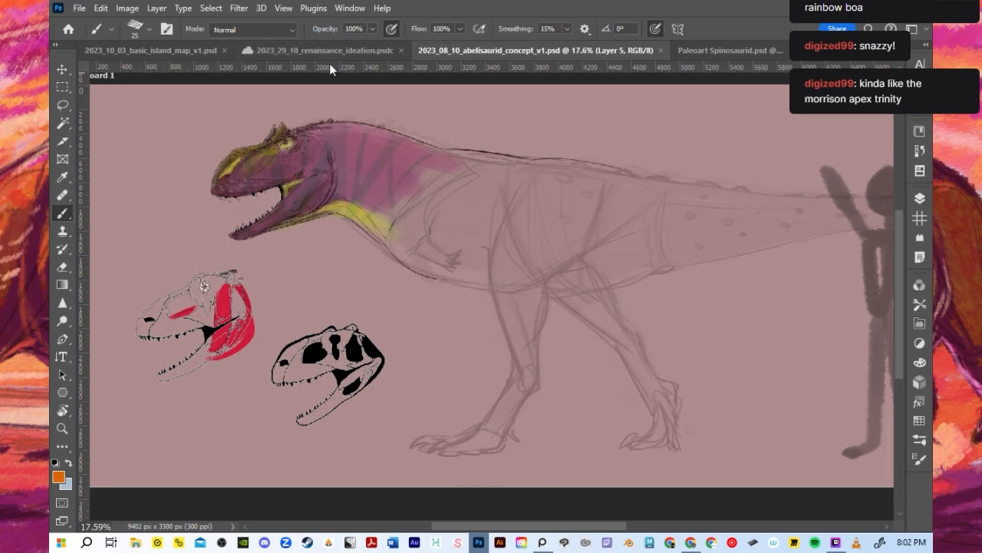
- Look over 2023_10_03_basic_island_map_v1.psd and the renaissance ideation document, ending on the abelisaurid concept
click(197, 46)
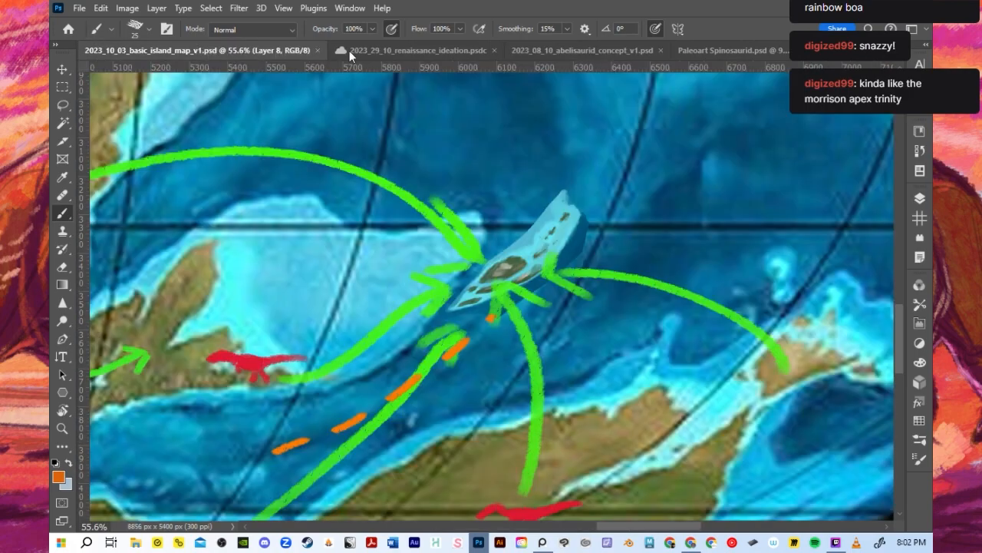
click(426, 50)
click(637, 51)
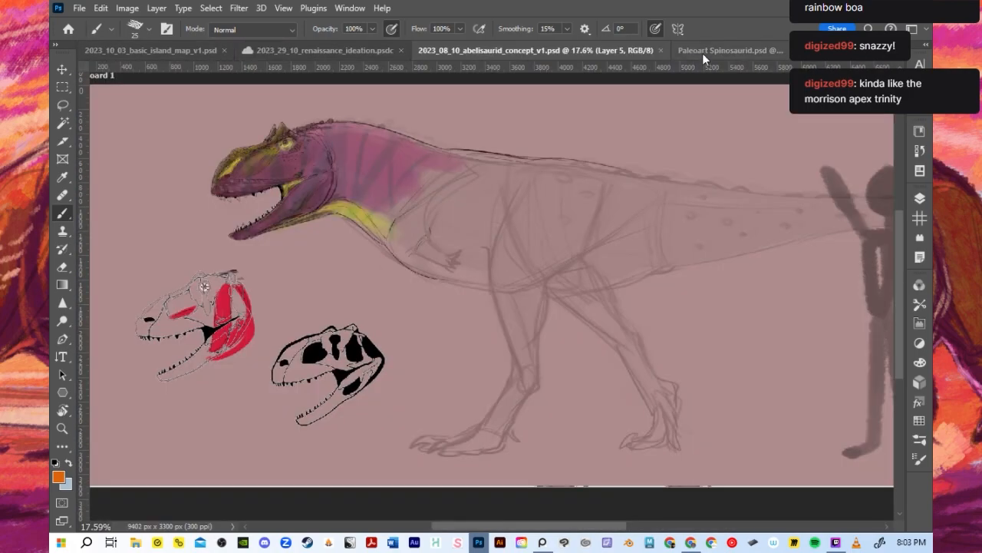
- View the purple sail-backed creature in Paleoart Spinosaurid.psd and close that document
click(703, 51)
scroll(411, 173, up, 1)
scroll(419, 172, down, 1)
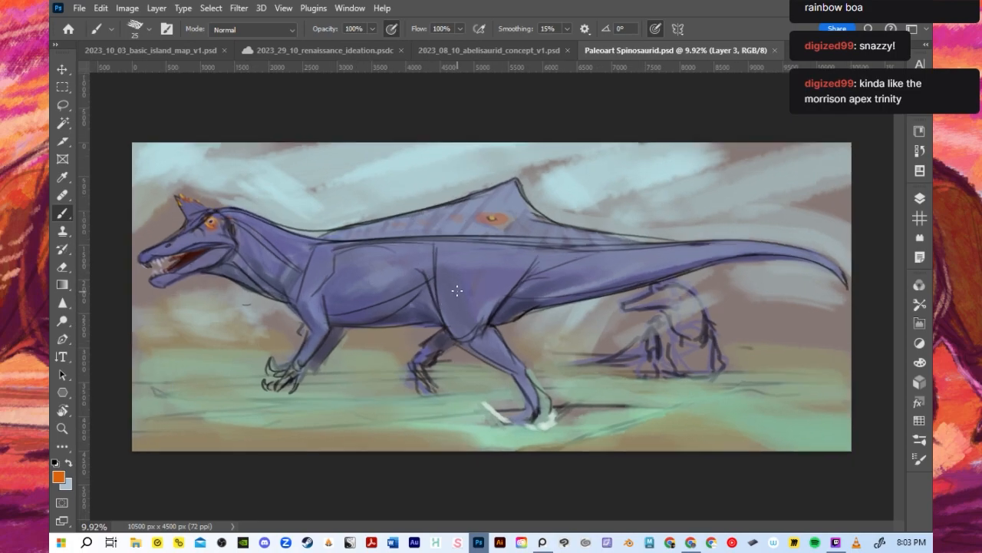
scroll(453, 293, up, 1)
scroll(449, 291, down, 1)
click(775, 50)
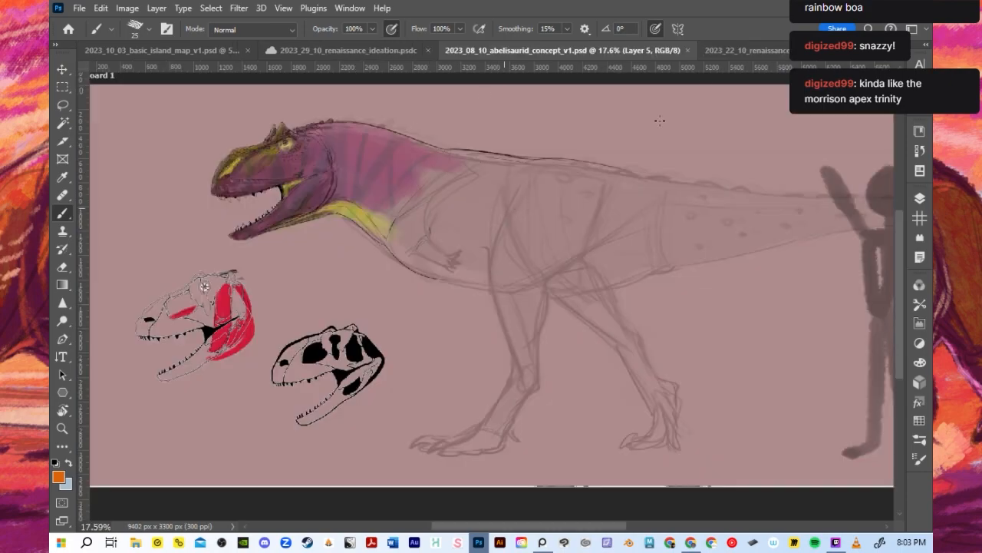
- Bring up 2023_22_10_renaissance_enviornmental_v1.psd and examine the four grayscale environment thumbnails on Artboard 1
click(746, 50)
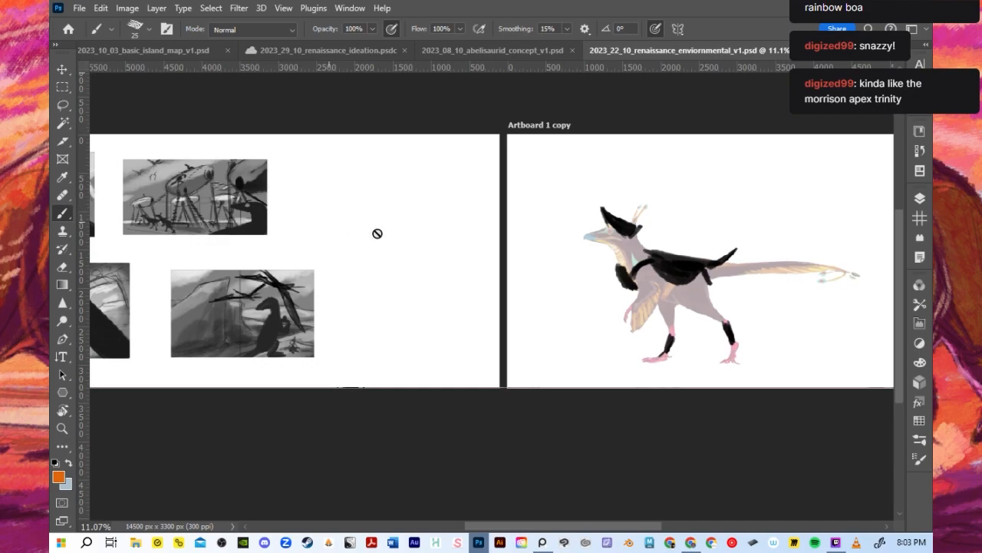
scroll(372, 235, down, 3)
drag(540, 527, 500, 530)
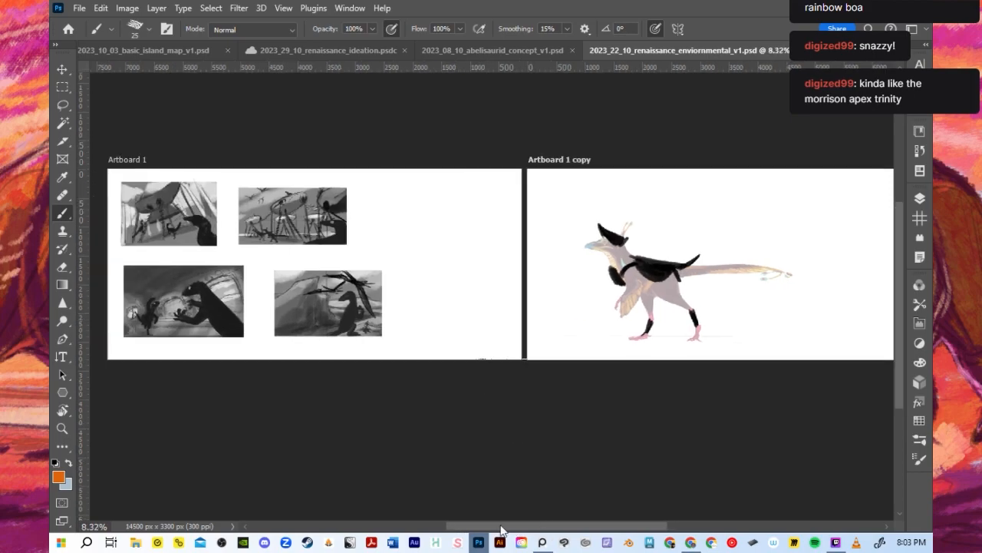
scroll(184, 314, up, 4)
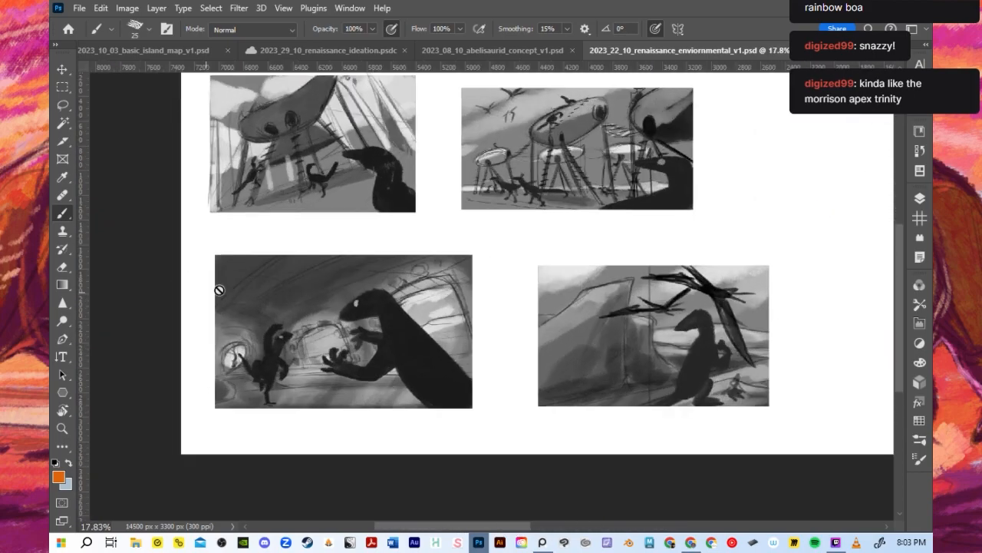
scroll(234, 281, down, 1)
scroll(347, 130, up, 2)
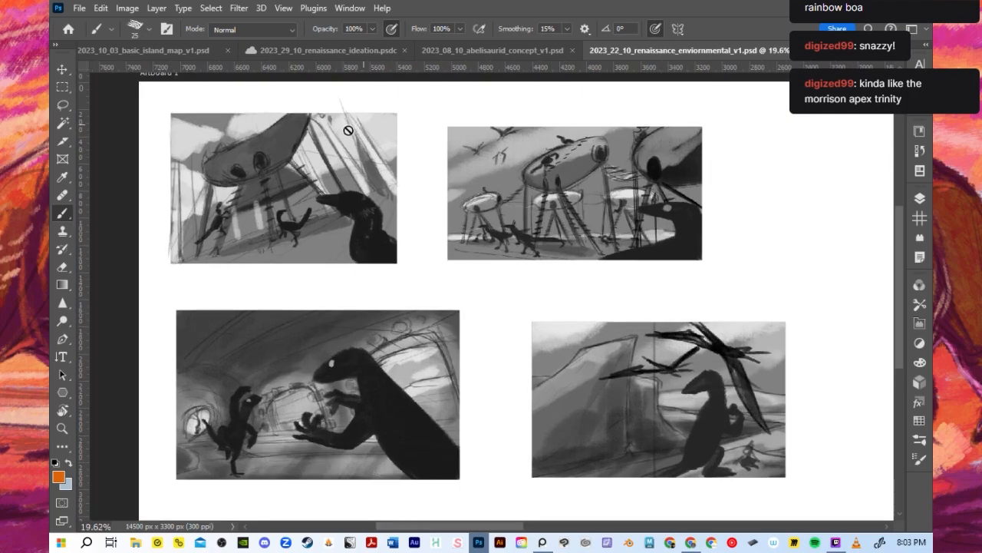
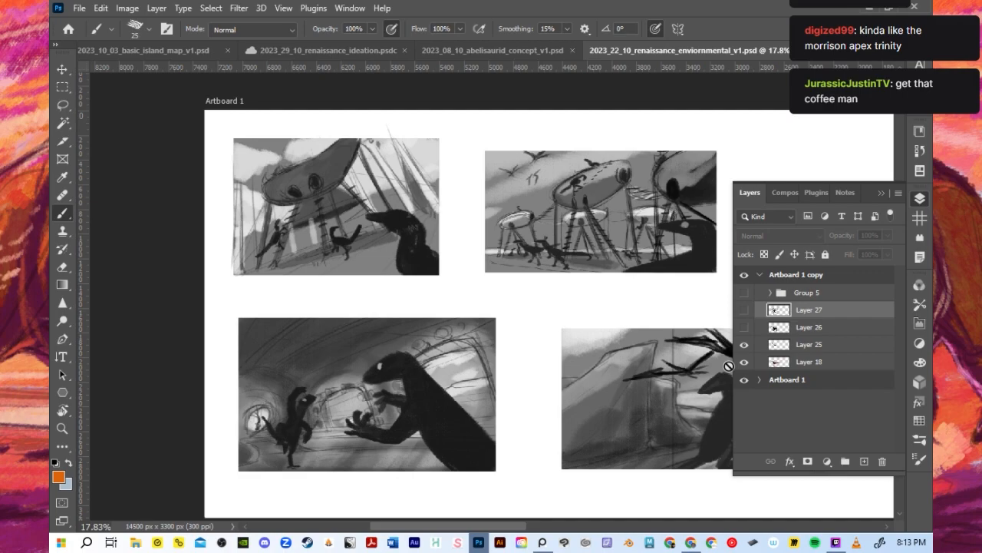
- Toggle the visibility of Layers 25, 26 and 27 in Artboard 1 copy to compare the creature sketches
click(743, 327)
click(743, 327)
click(745, 310)
click(744, 312)
click(743, 344)
click(743, 345)
drag(746, 328, 744, 310)
mouse_move(520, 530)
mouse_down()
mouse_move(709, 518)
mouse_move(673, 514)
mouse_up()
drag(745, 310, 743, 343)
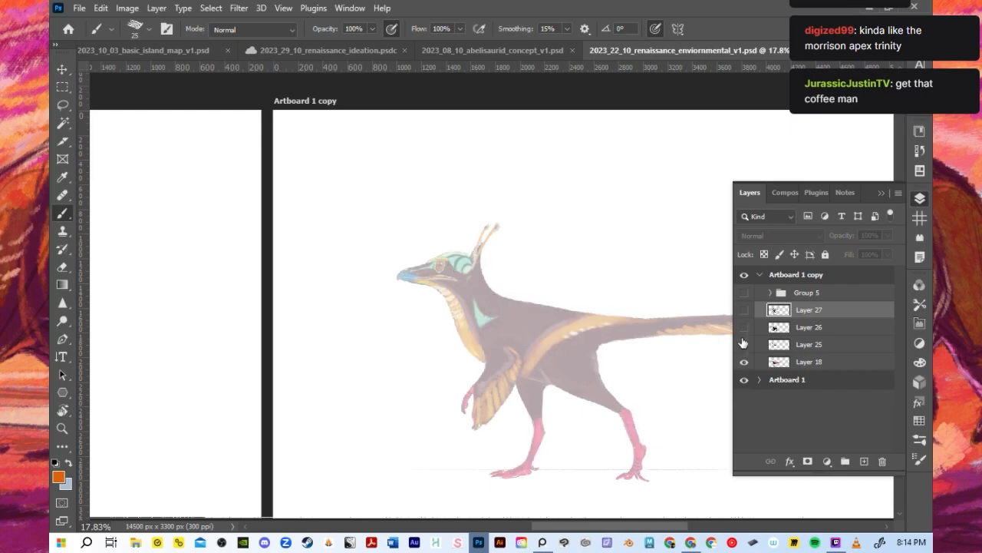
click(744, 327)
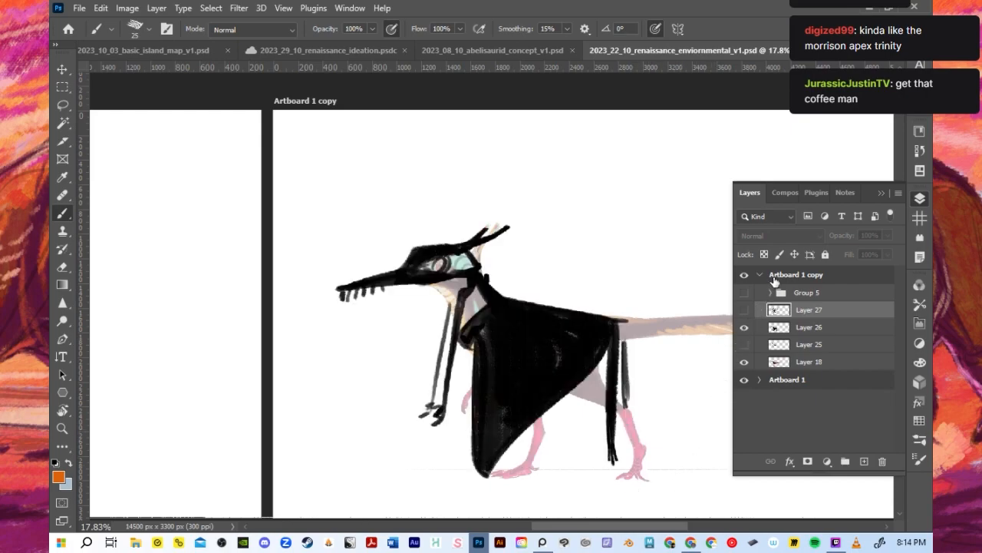
- Collapse and hide Artboard 1 copy, and expand Artboard 1 with its environment thumbnails
click(775, 276)
click(760, 274)
click(774, 295)
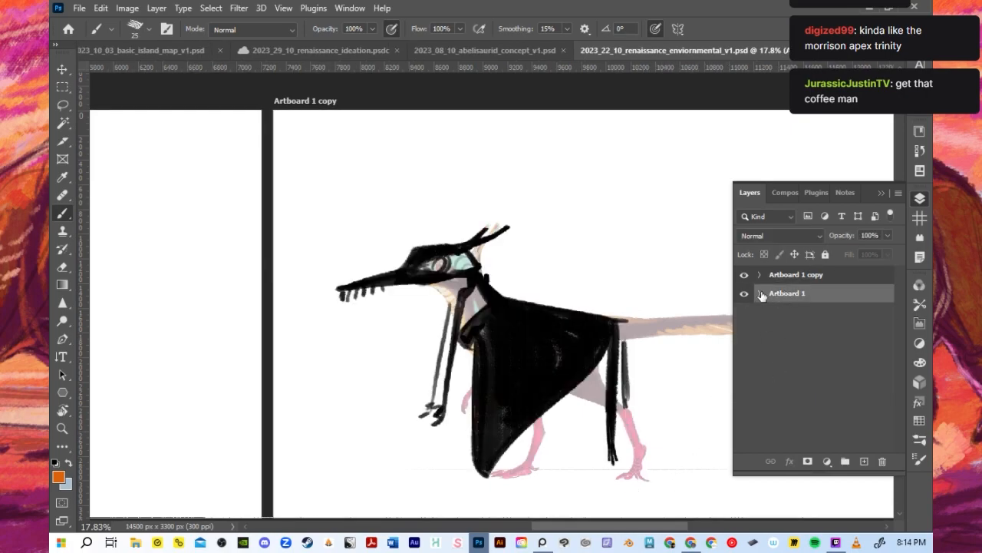
click(761, 294)
drag(643, 527, 507, 527)
click(744, 274)
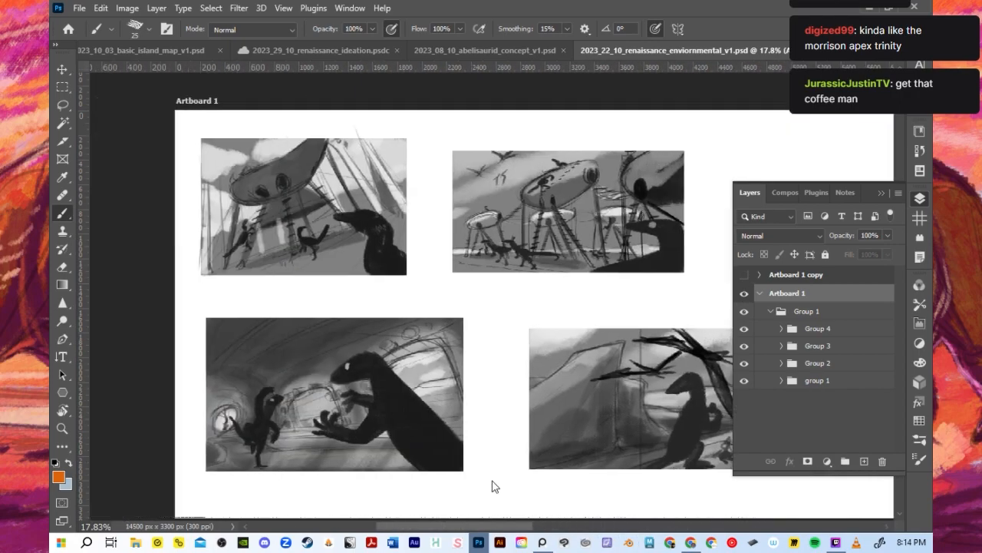
- Close the 2023_08_10_abelisaurid_concept_v1.psd document
scroll(494, 486, down, 3)
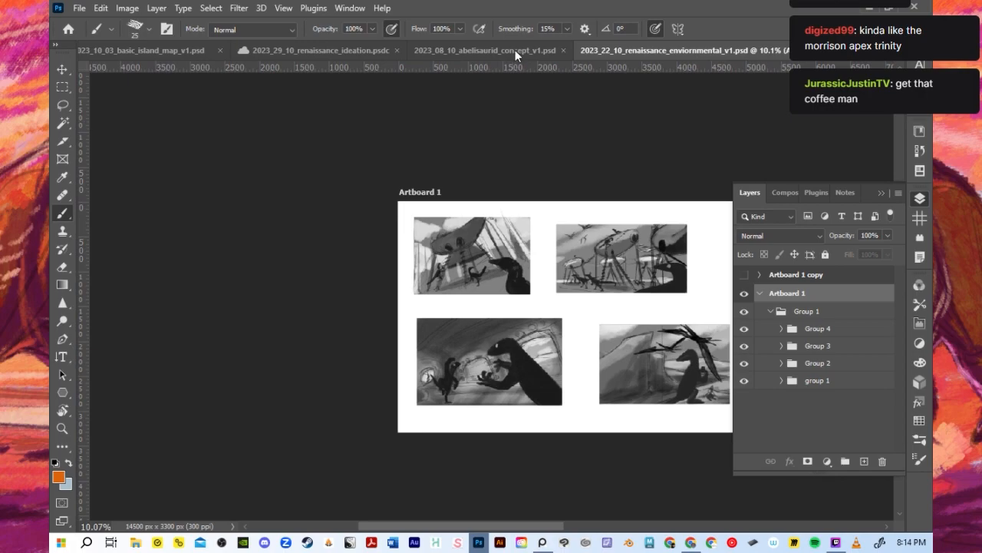
click(515, 50)
click(685, 50)
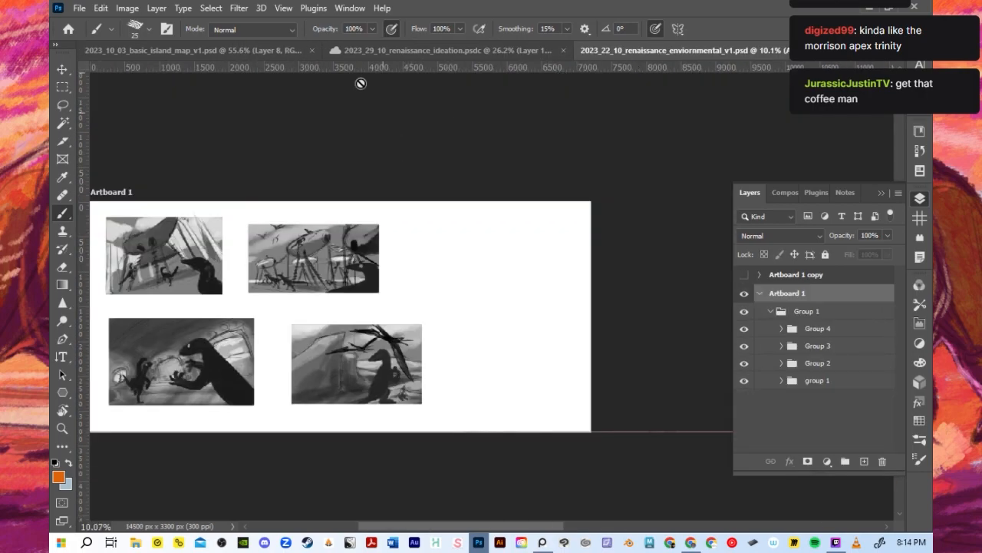
- Close the 2023_29_10_renaissance_ideation.psdc and 2023_10_03_basic_island_map_v1.psd documents
click(410, 51)
scroll(530, 158, down, 1)
drag(531, 153, 540, 147)
scroll(467, 158, up, 1)
scroll(533, 132, up, 1)
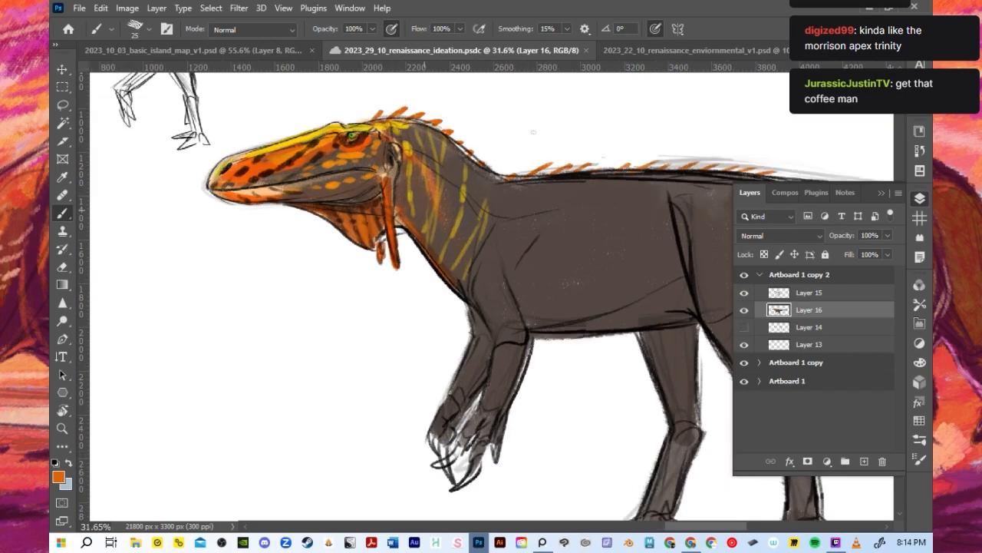
click(586, 50)
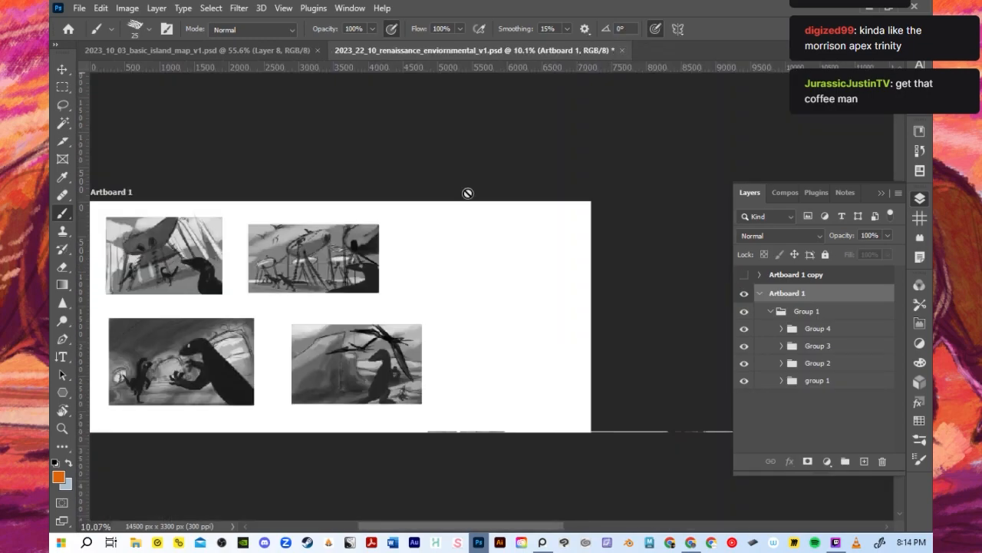
click(227, 50)
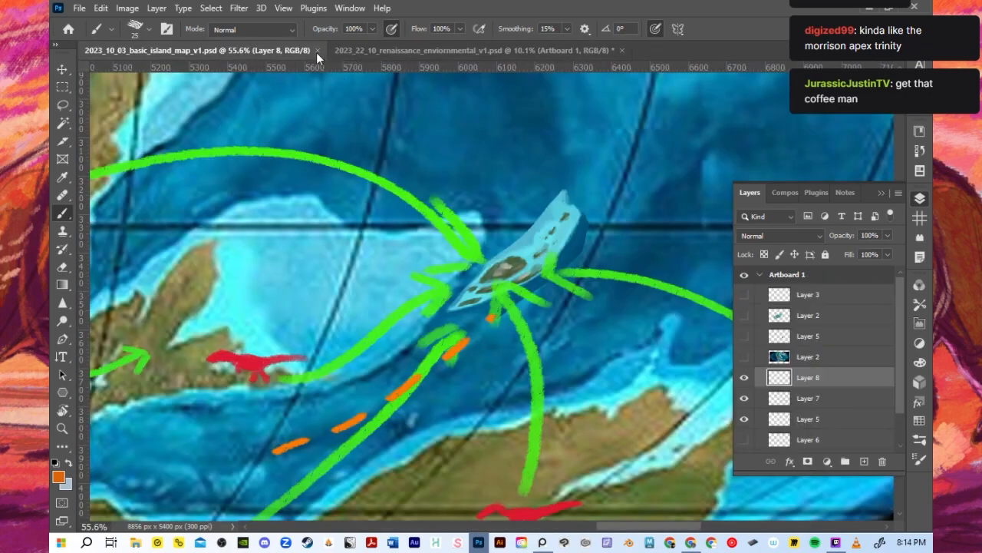
click(317, 50)
- Select and expand the nested group 1 folder in Artboard 1 to list its layers
scroll(391, 269, down, 1)
scroll(381, 390, up, 4)
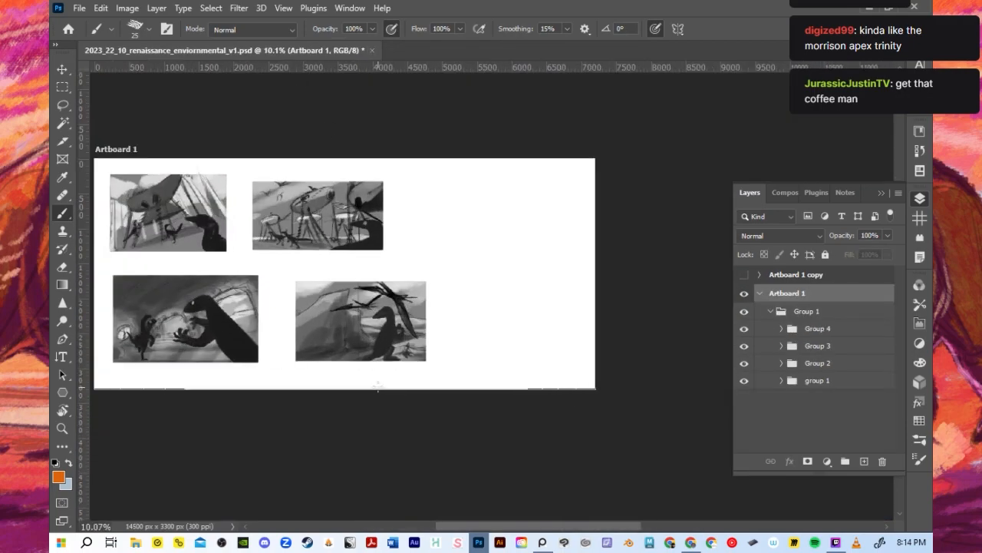
drag(450, 526, 408, 527)
scroll(373, 445, down, 2)
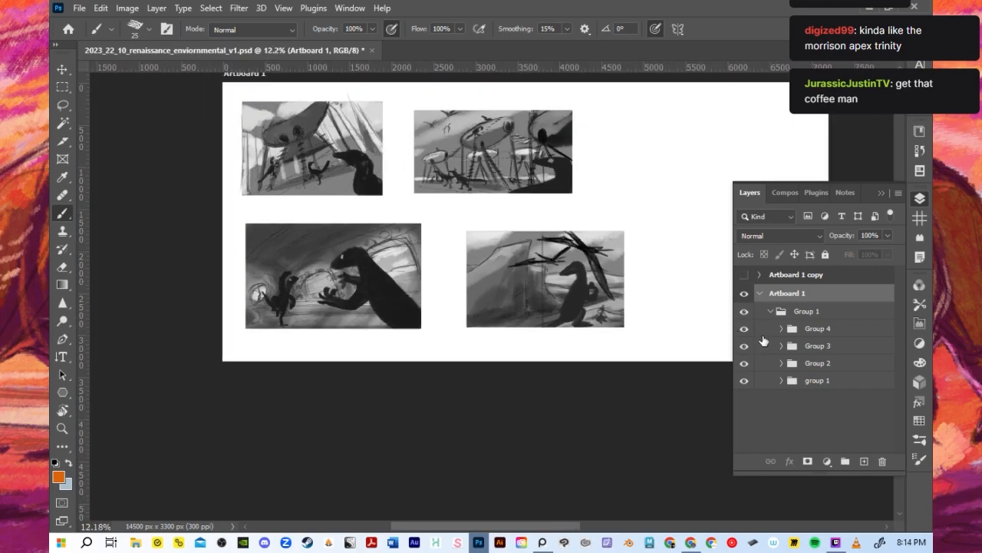
click(842, 366)
click(798, 413)
click(794, 379)
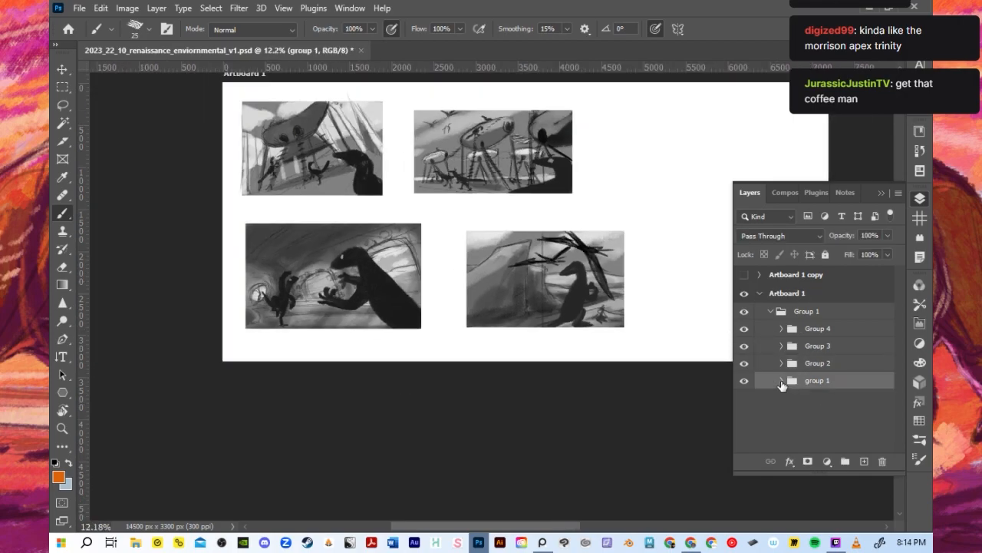
click(782, 380)
- Duplicate Layers 5, 6 and 1 in group 1 and merge the copies into a single layer
scroll(771, 422, down, 4)
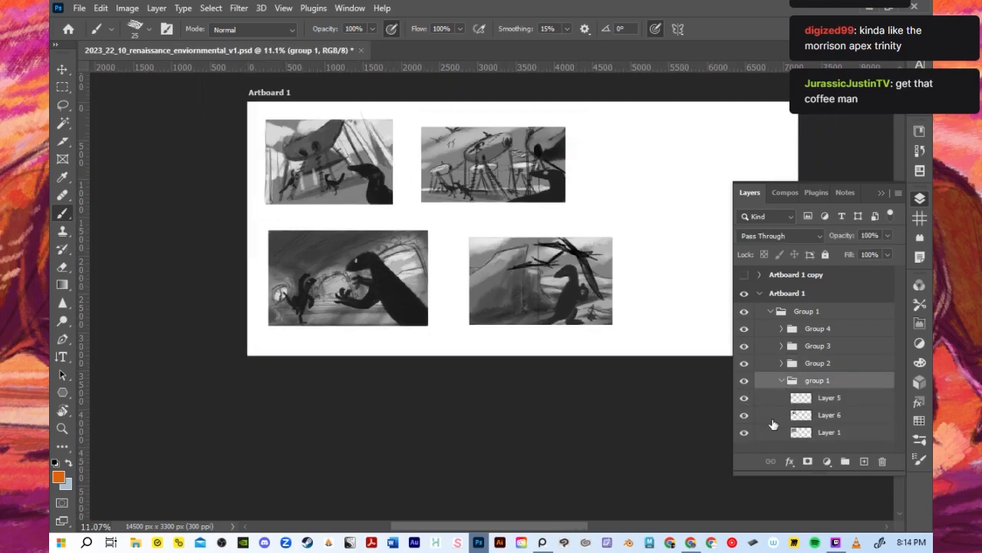
click(809, 434)
shift+click(819, 402)
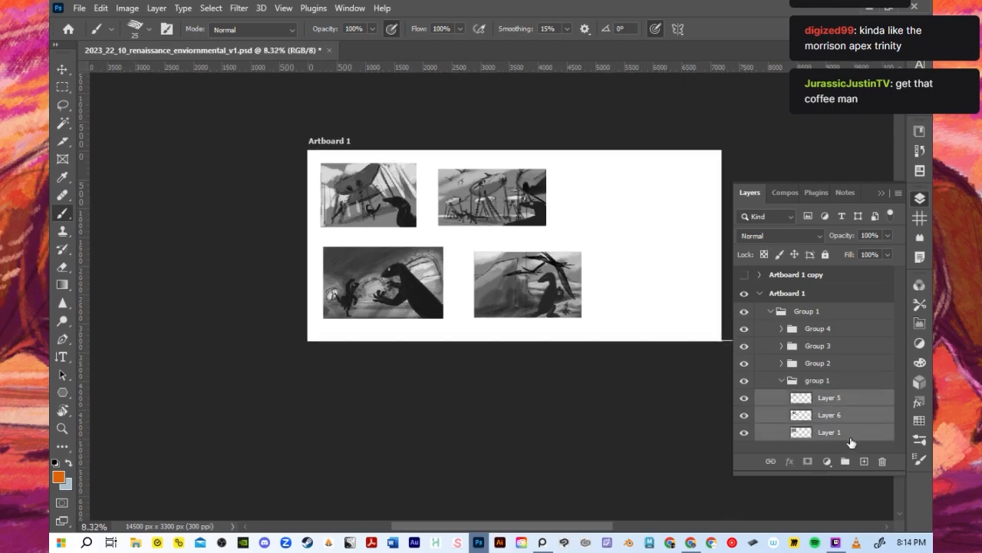
drag(852, 438, 863, 459)
right_click(811, 435)
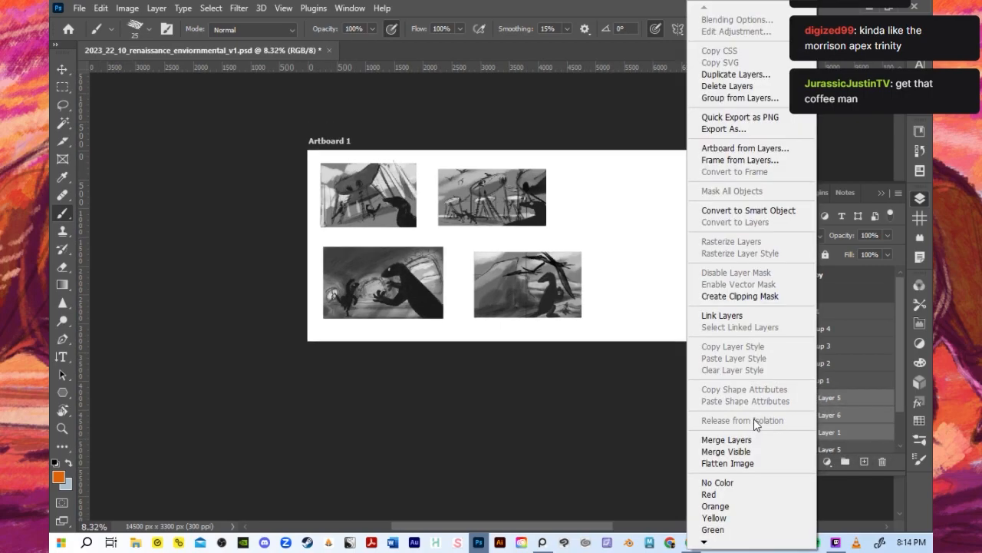
click(760, 439)
scroll(568, 408, up, 5)
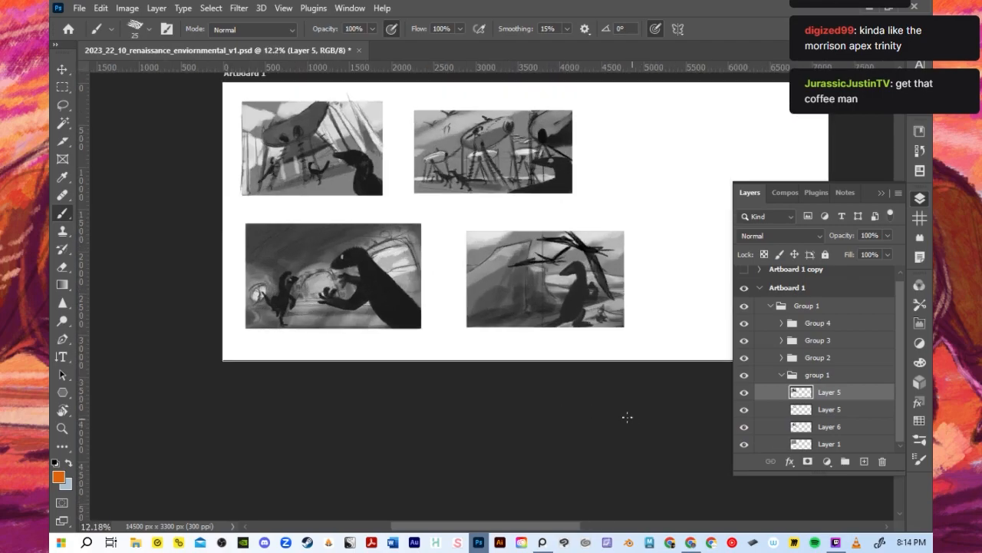
- Hide the original Layers 5, 6 and 1 beneath the merged copy
drag(743, 437, 744, 409)
click(744, 395)
click(744, 395)
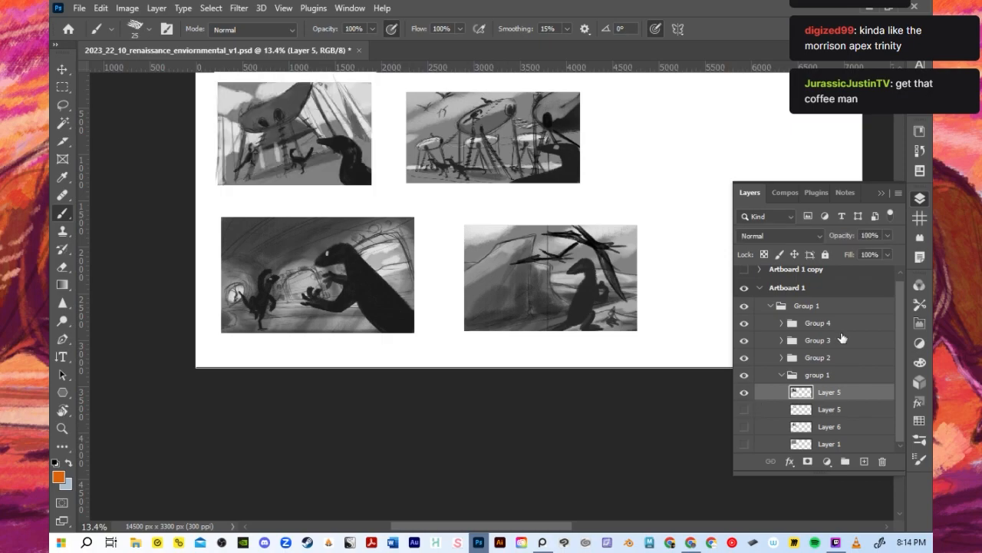
- Add an empty layer above the merged copy and group the hidden original Layers 5, 6 and 1
click(864, 460)
click(820, 443)
scroll(817, 428, down, 1)
click(819, 439)
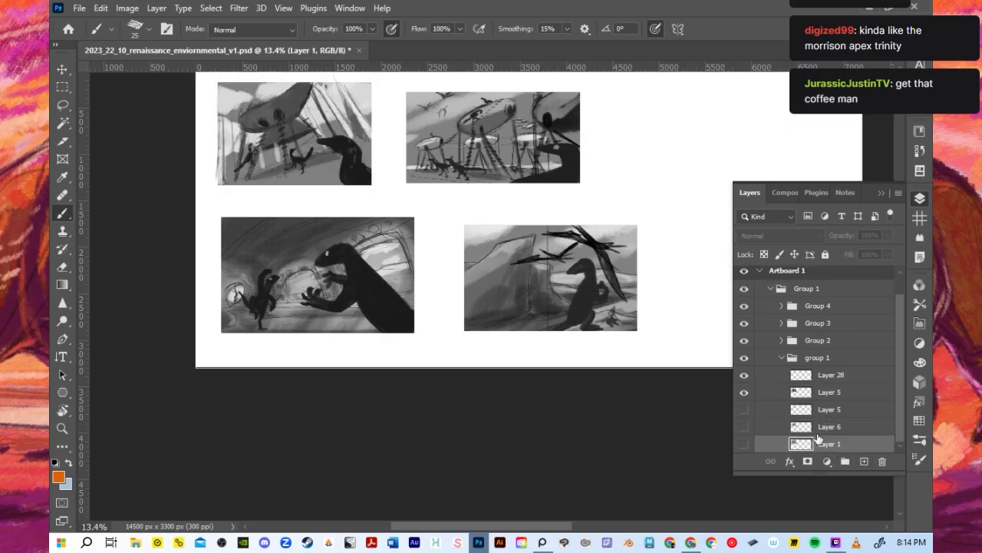
shift+click(818, 413)
click(845, 461)
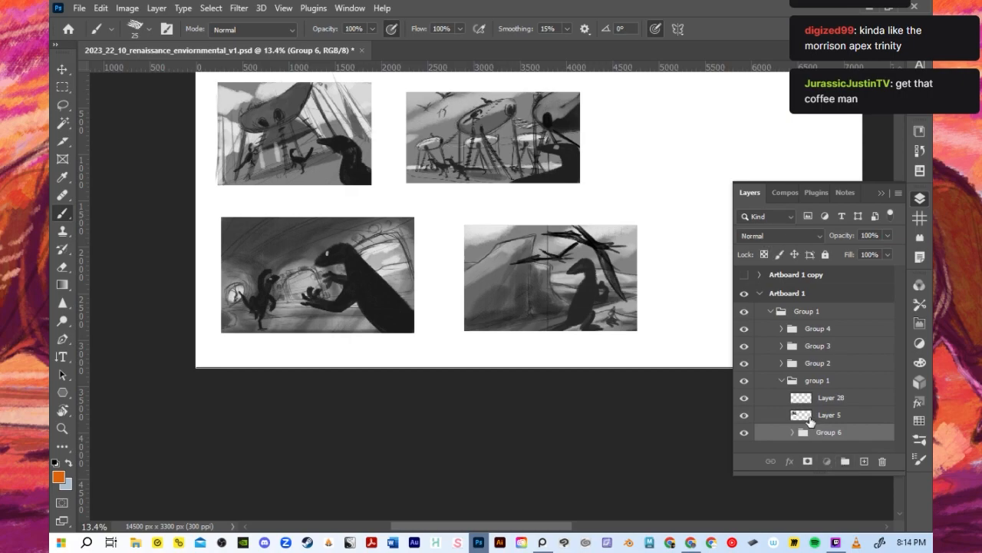
- Lower the opacity of the merged Layer 5 to 34% as a faint drawing reference
click(801, 421)
click(746, 417)
click(745, 417)
click(887, 235)
click(858, 249)
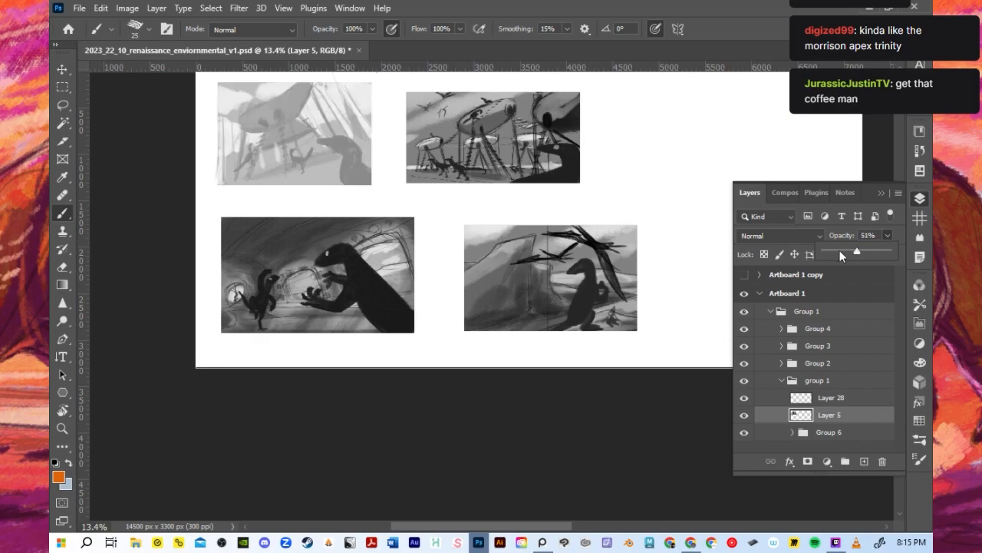
drag(840, 250, 852, 251)
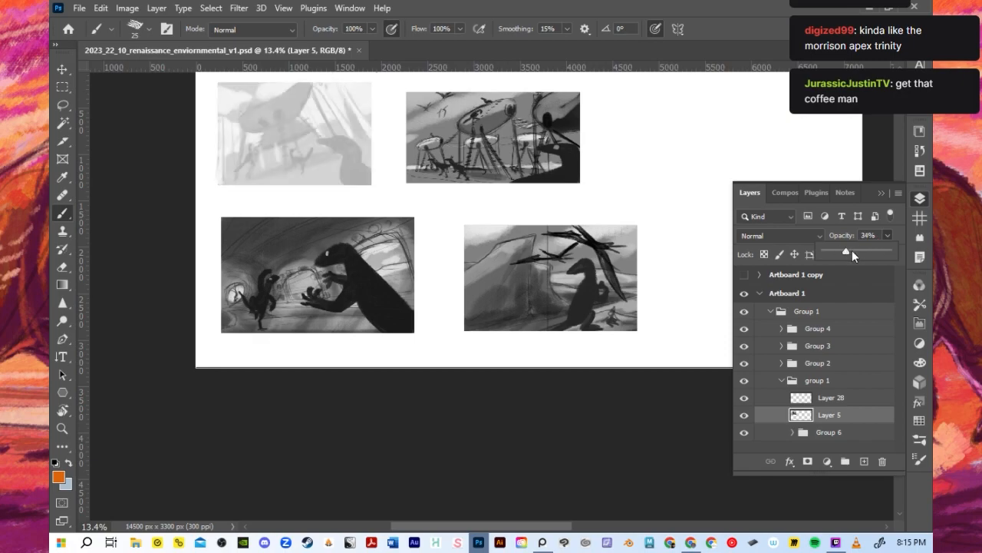
- Hide Groups 2, 3 and 4 and enlarge the faded thumbnail to fill most of the artboard's height
click(748, 367)
drag(744, 363, 744, 328)
shift+click(801, 399)
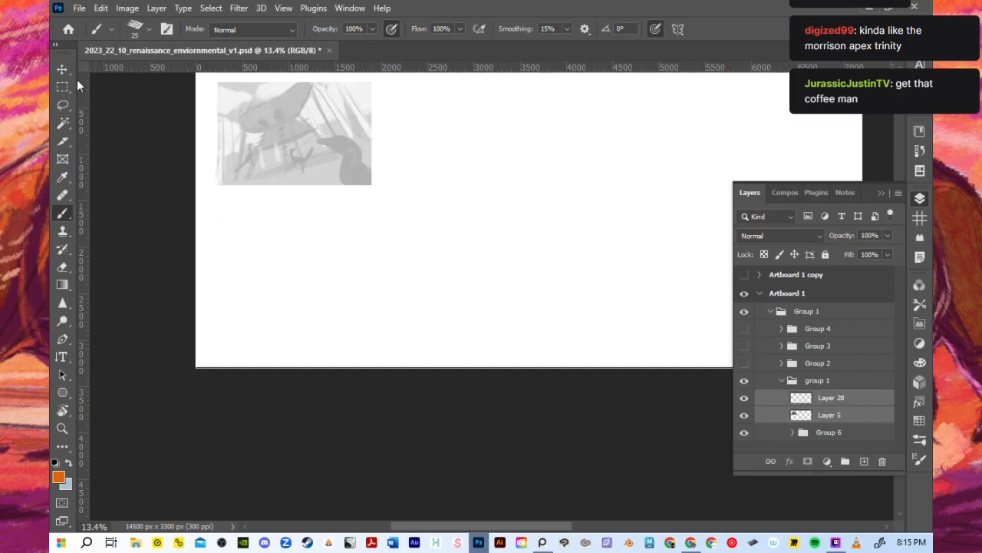
key(v)
mouse_move(369, 188)
mouse_down()
mouse_move(555, 346)
mouse_move(583, 340)
mouse_up()
- Make the empty Layer 28 active for the Brush and load the enlarged sketch layer's outline as a selection
click(829, 401)
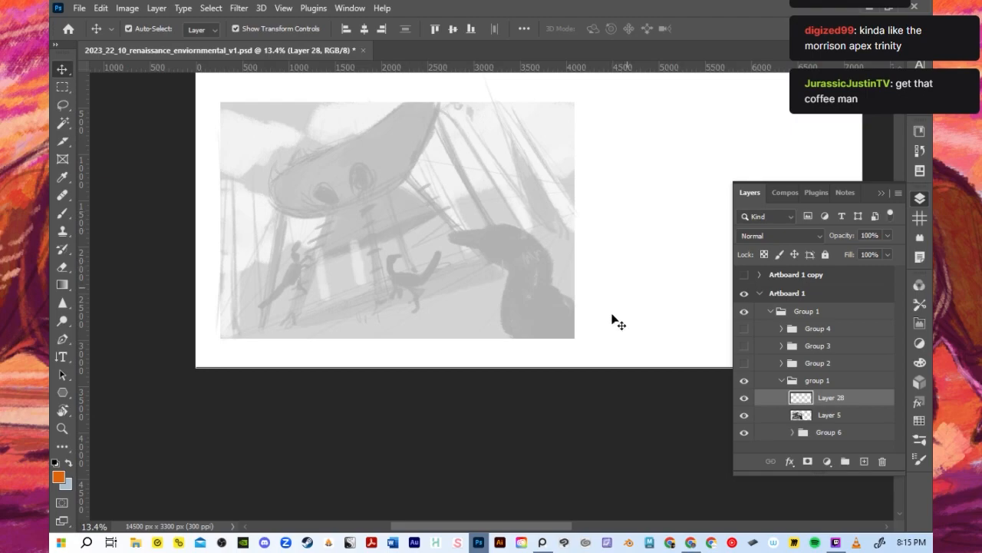
key(b)
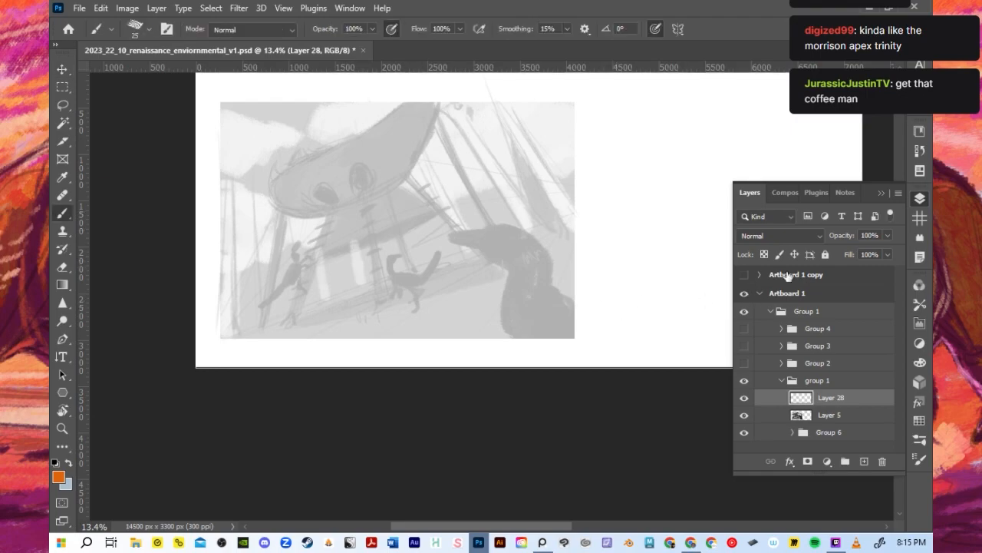
click(881, 192)
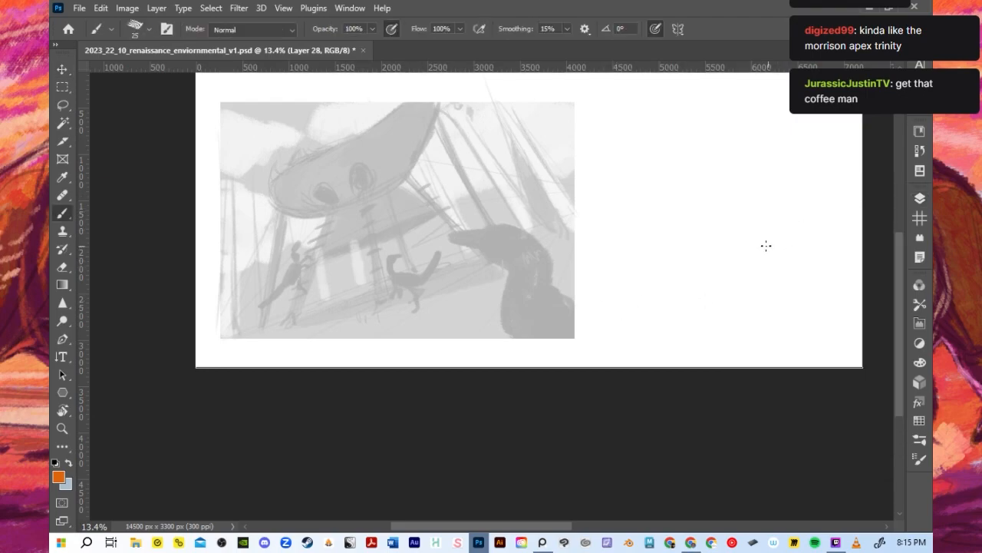
scroll(428, 215, down, 3)
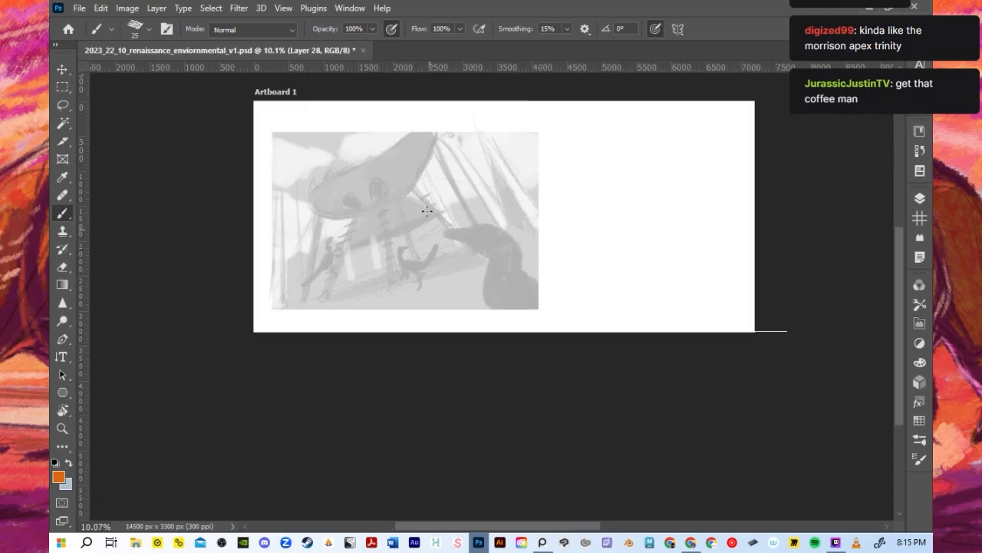
scroll(402, 178, up, 5)
scroll(400, 273, down, 1)
scroll(390, 266, down, 1)
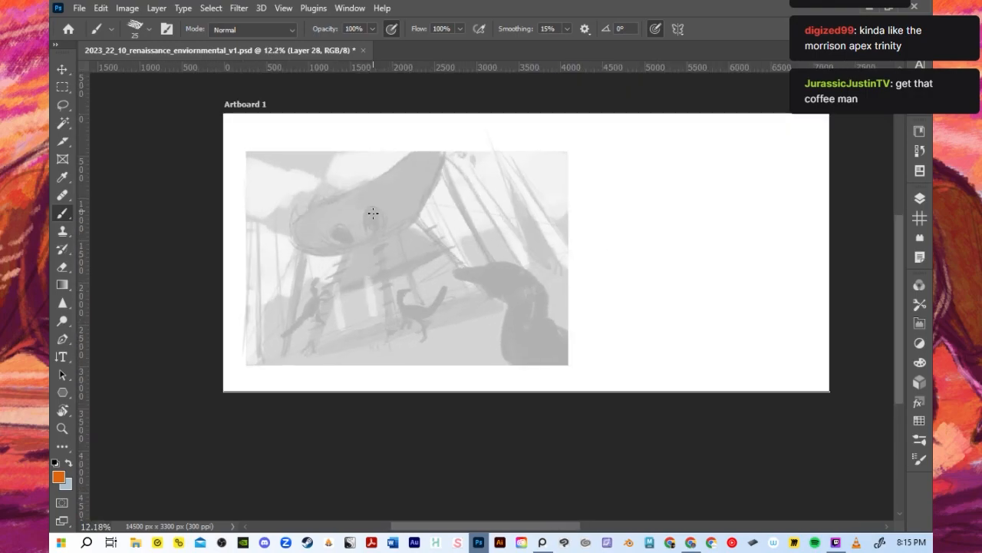
click(921, 199)
ctrl+click(802, 414)
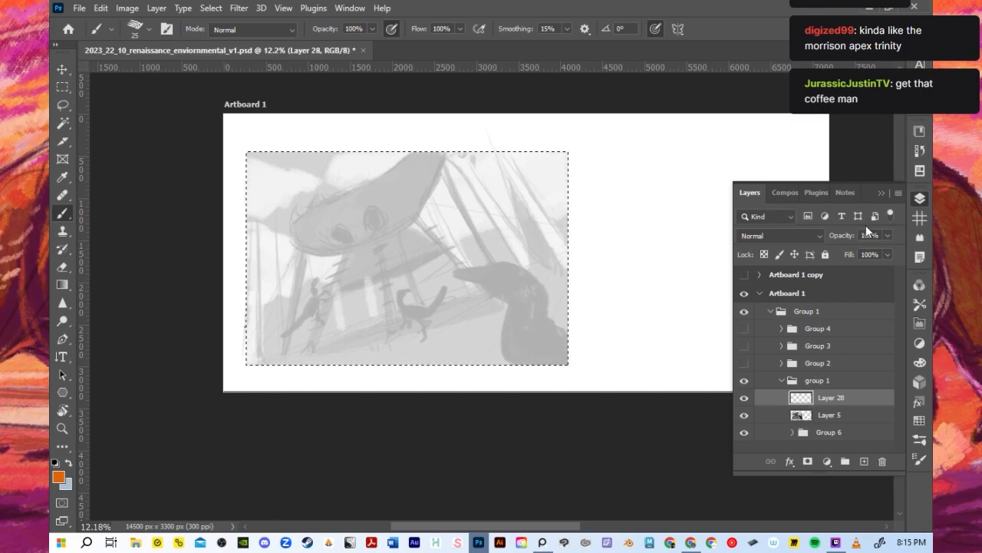
click(881, 193)
- Set the brush size to 35 and the foreground colour to black (000000)
scroll(346, 219, up, 2)
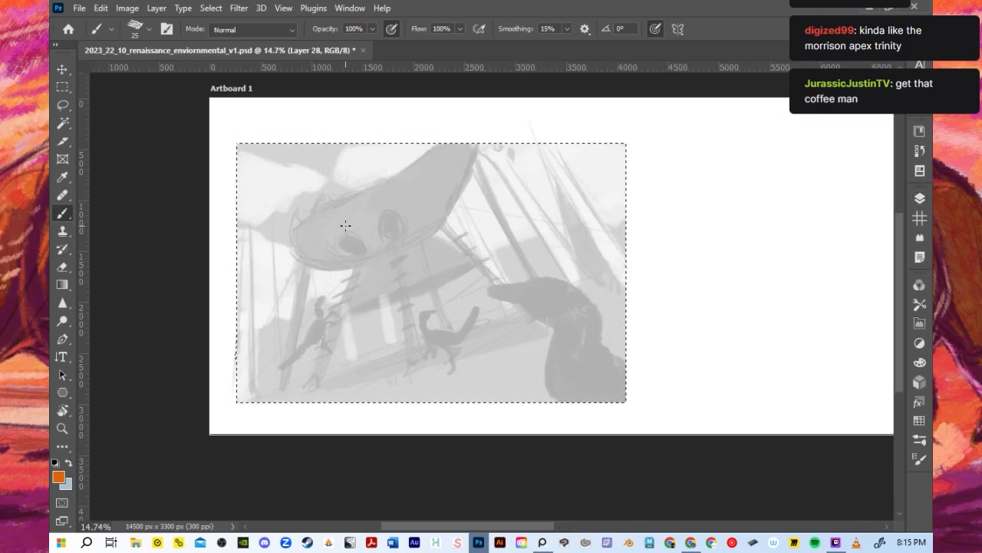
scroll(345, 225, down, 3)
scroll(363, 211, up, 1)
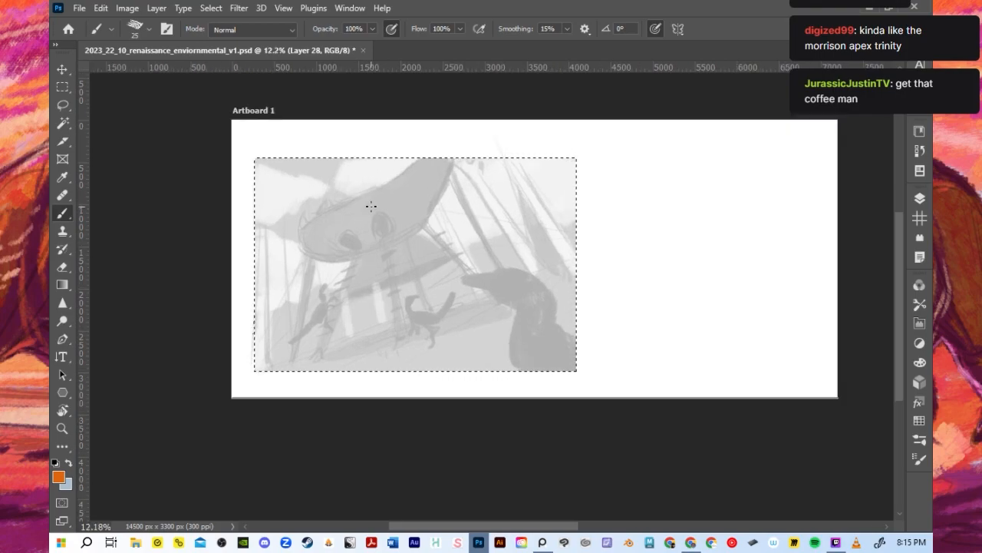
scroll(366, 219, up, 4)
key(bracketright)
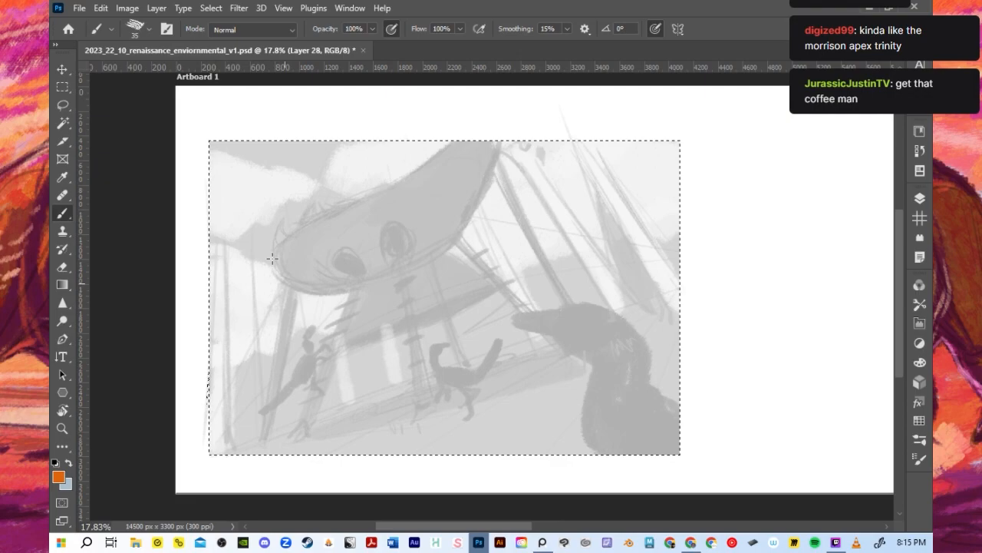
click(57, 478)
click(616, 412)
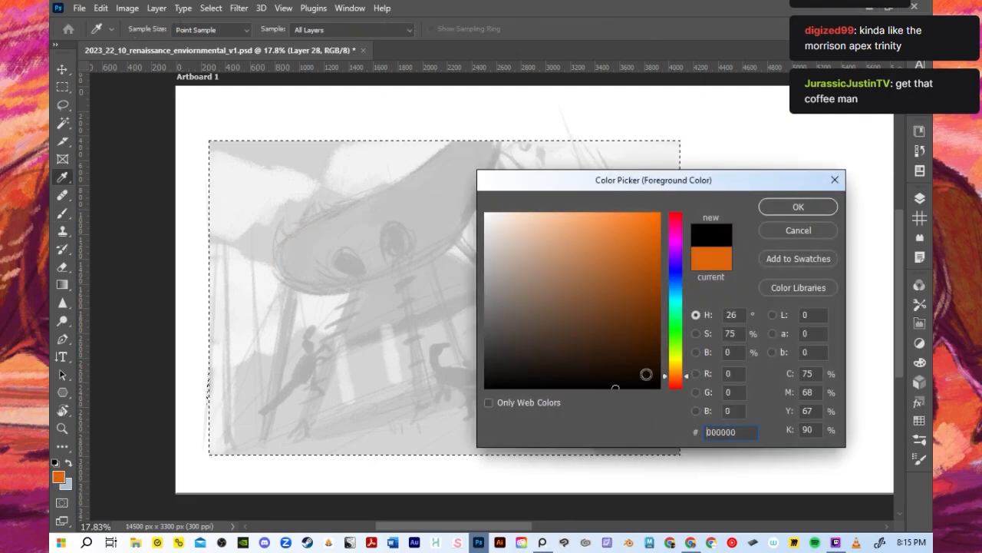
click(791, 202)
- Trace the raised hull-shaped structure's outline, its first round opening and the support pole below on Layer 28
mouse_move(277, 273)
mouse_down()
mouse_move(345, 209)
mouse_move(294, 244)
mouse_move(422, 169)
mouse_move(432, 152)
mouse_move(394, 182)
mouse_move(453, 145)
mouse_up()
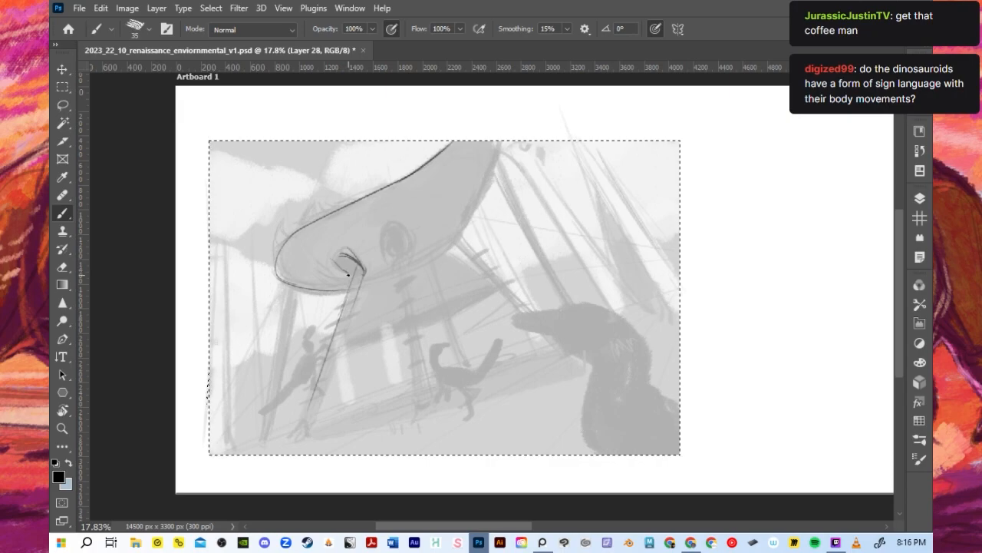
drag(336, 259, 358, 274)
scroll(369, 282, up, 1)
scroll(369, 284, down, 2)
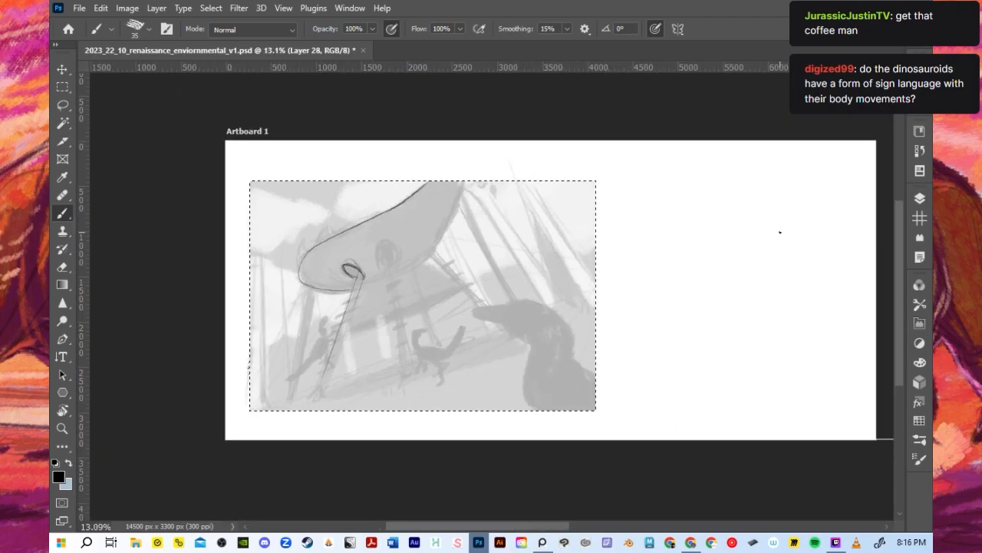
- Hide the line drawing on Layer 28 and the faded reference on Layer 5
click(920, 198)
click(744, 398)
click(744, 414)
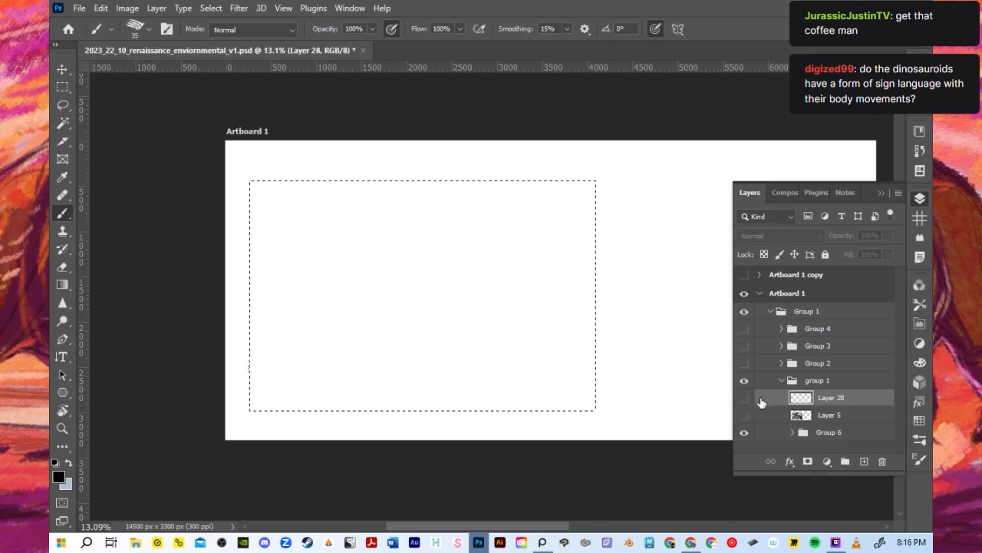
- Clear the rectangular selection on the artboard and check Group 2's visibility, leaving it hidden
click(221, 9)
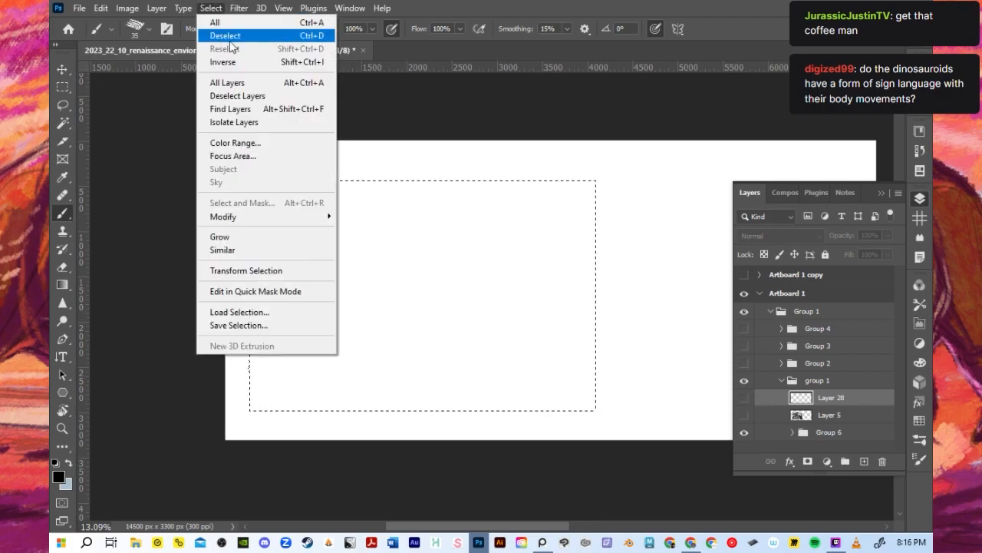
click(224, 35)
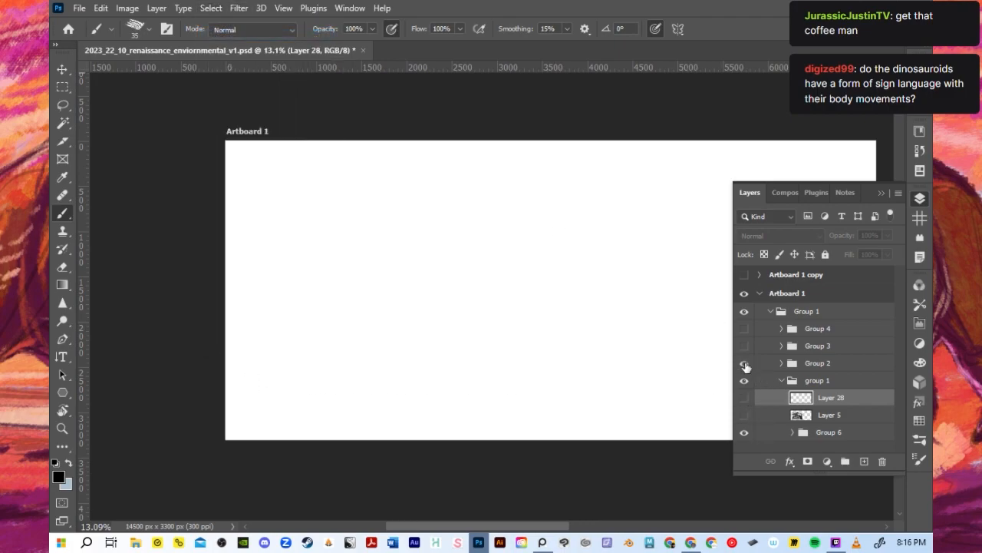
click(743, 363)
click(744, 362)
- Open the recent file 2023_16_10_hiru_guun_concepts_v1.psd
click(76, 9)
mouse_move(123, 89)
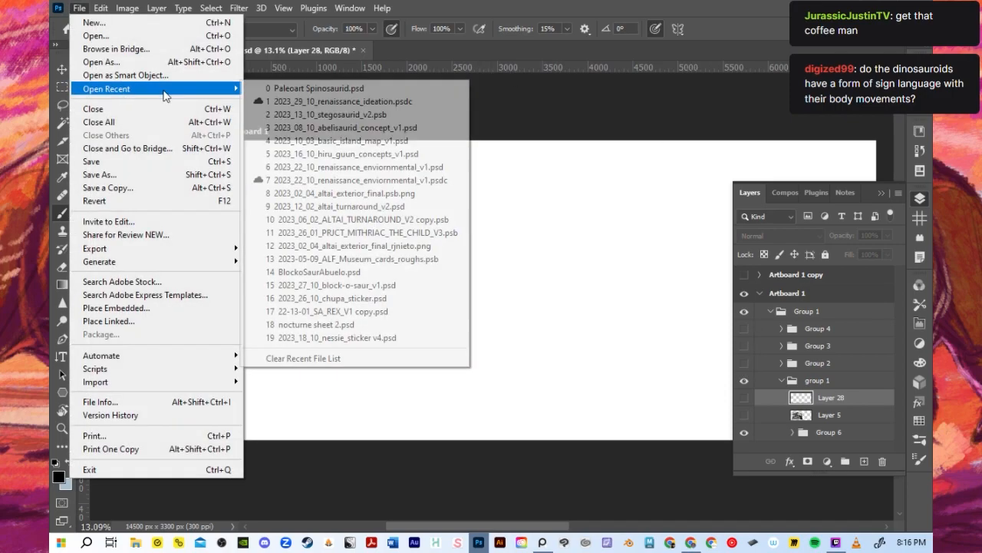
click(378, 156)
- Browse the recently opened files for the other dinosauroid concept document
click(80, 7)
mouse_move(157, 91)
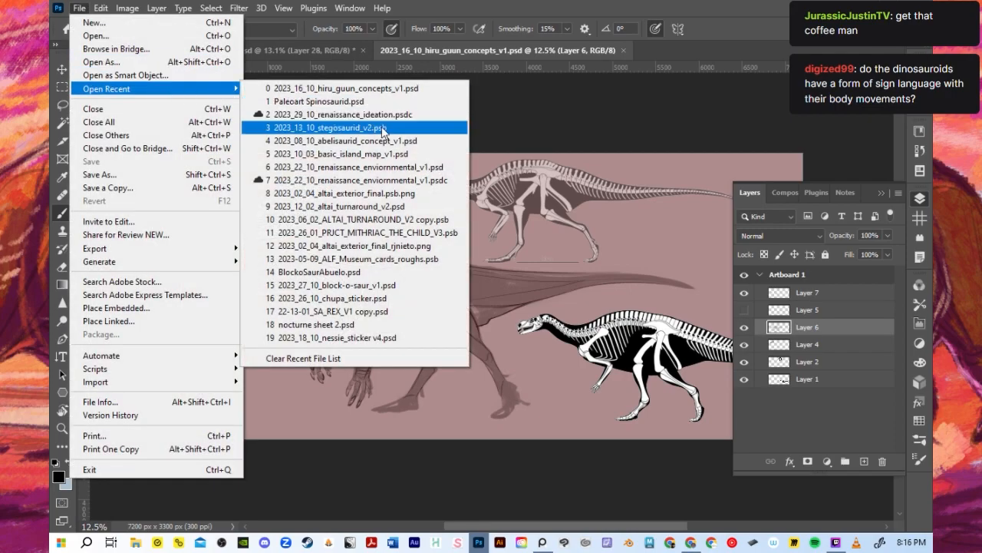
click(563, 106)
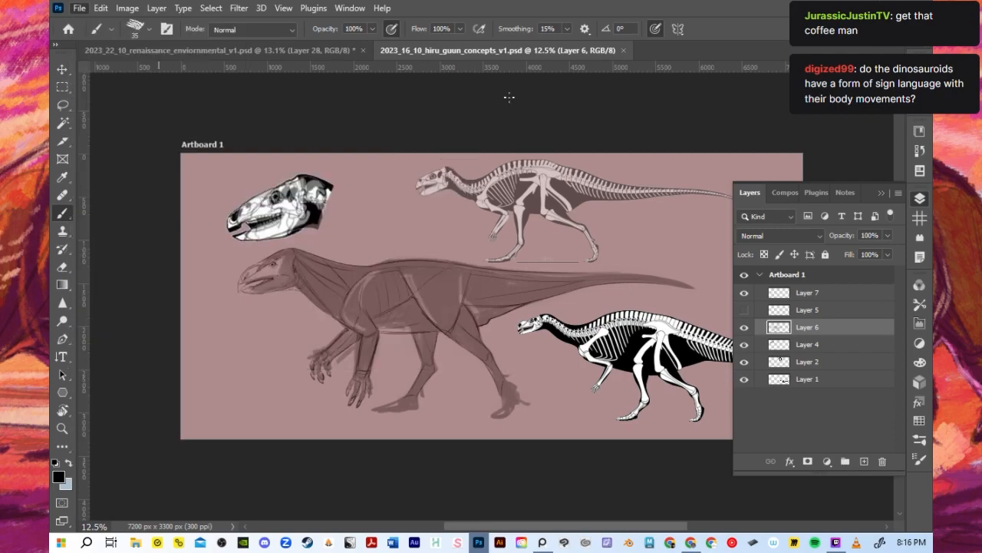
click(69, 30)
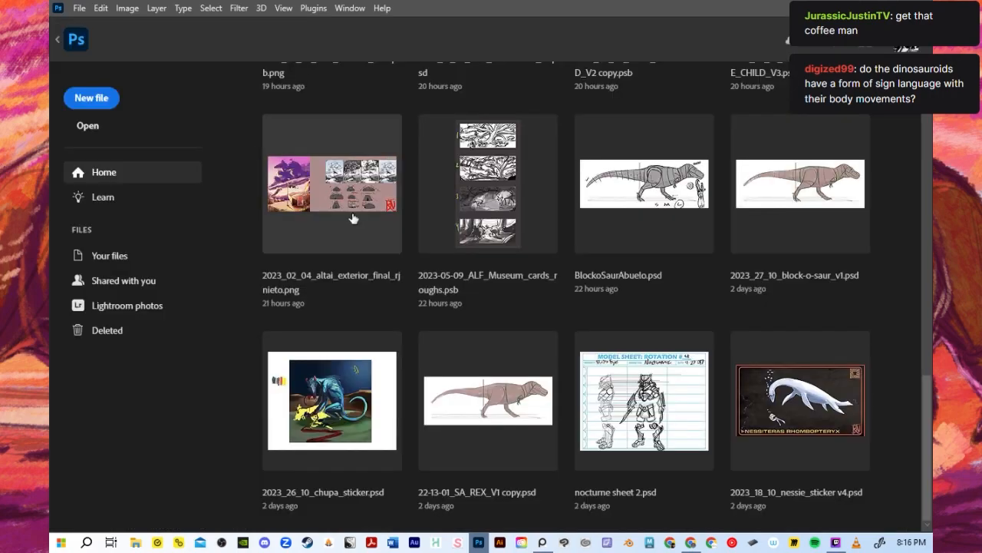
scroll(391, 262, down, 1)
scroll(392, 262, up, 5)
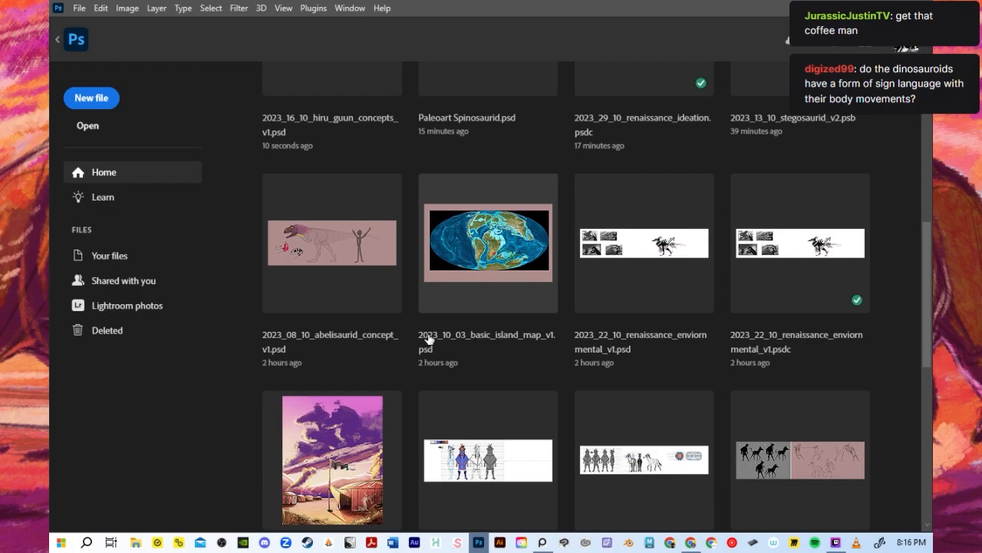
scroll(428, 339, down, 5)
- Open 2023_10_03_Szall'Hish_v2_concepts.psd from the Szall'Hish (Dinosauroid 2) folder in CREATURE CONCEPT
click(105, 132)
click(541, 38)
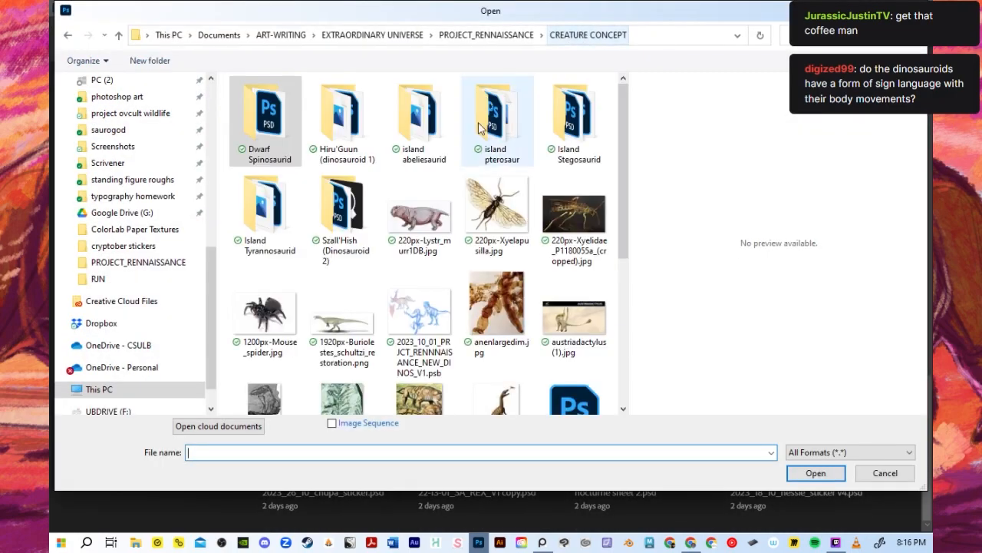
double_click(343, 115)
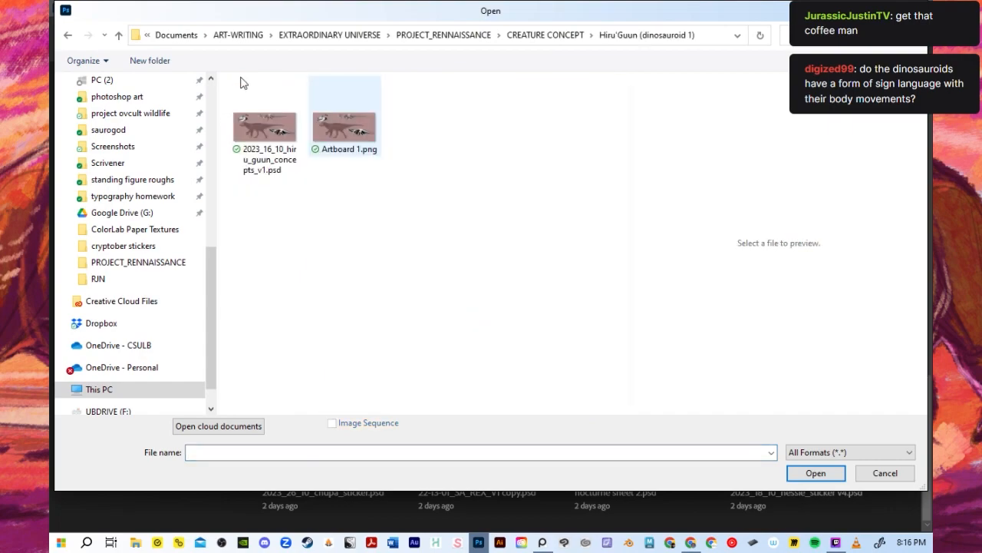
click(72, 36)
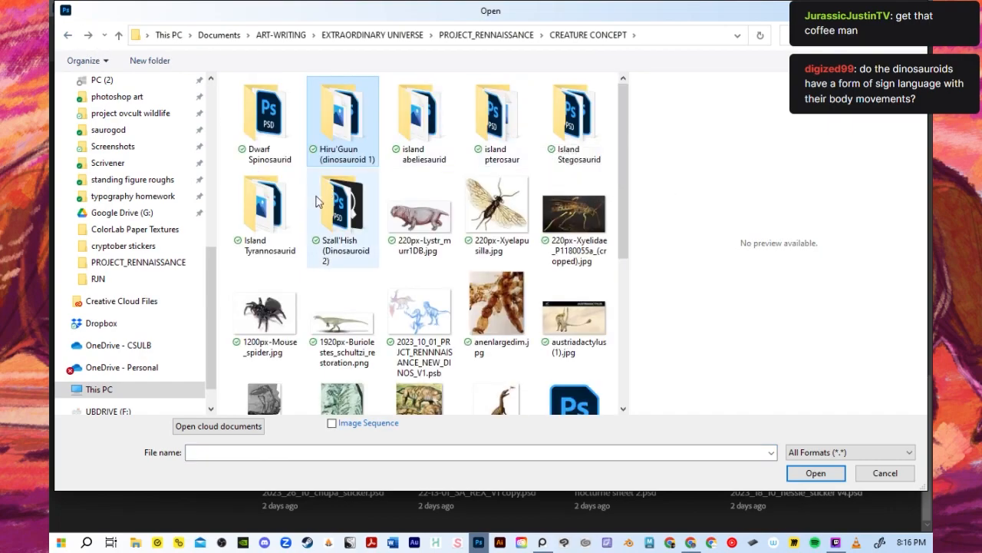
double_click(342, 203)
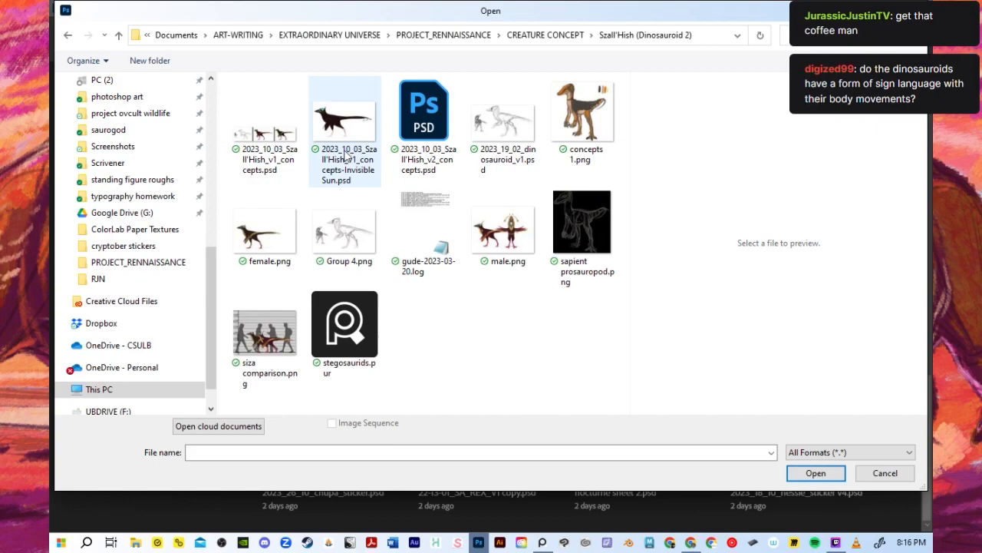
click(297, 151)
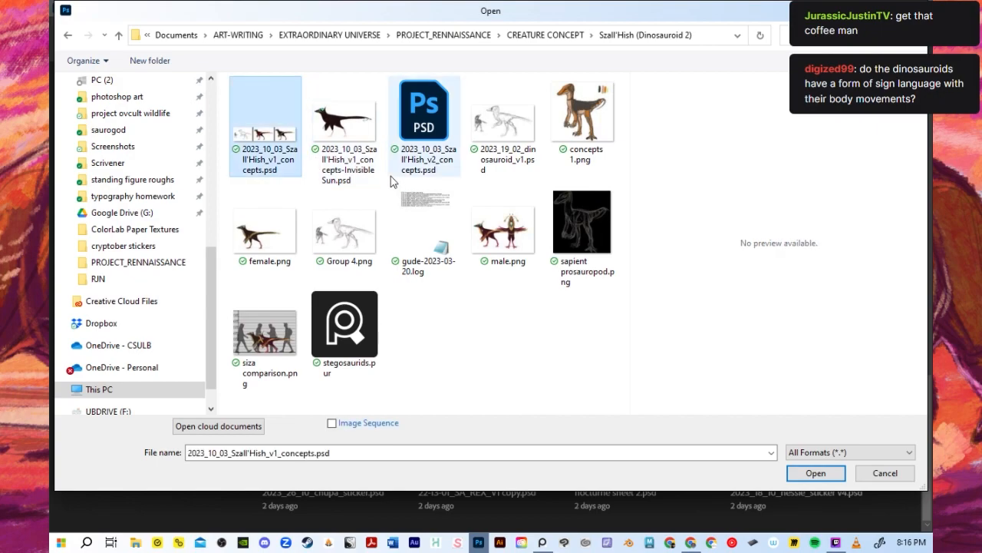
click(424, 112)
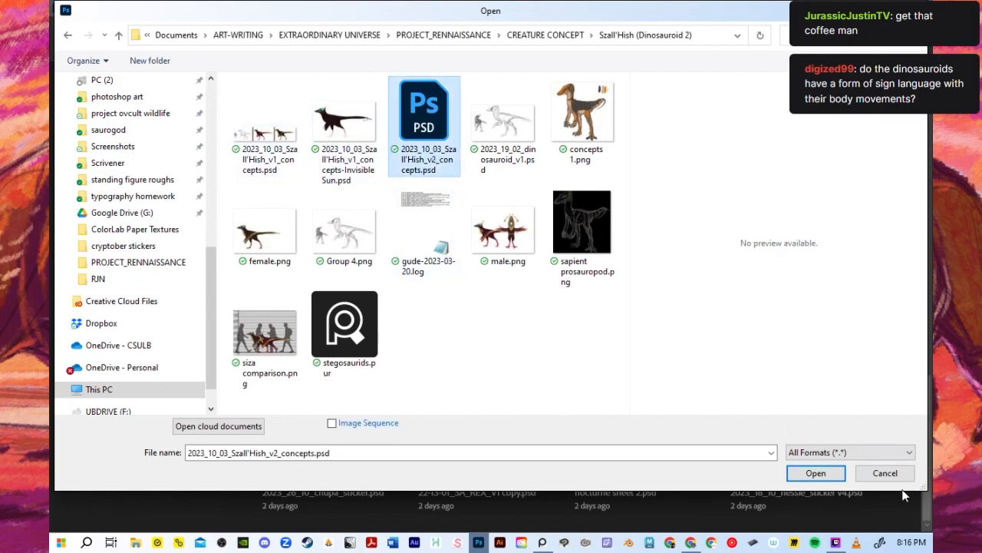
click(816, 473)
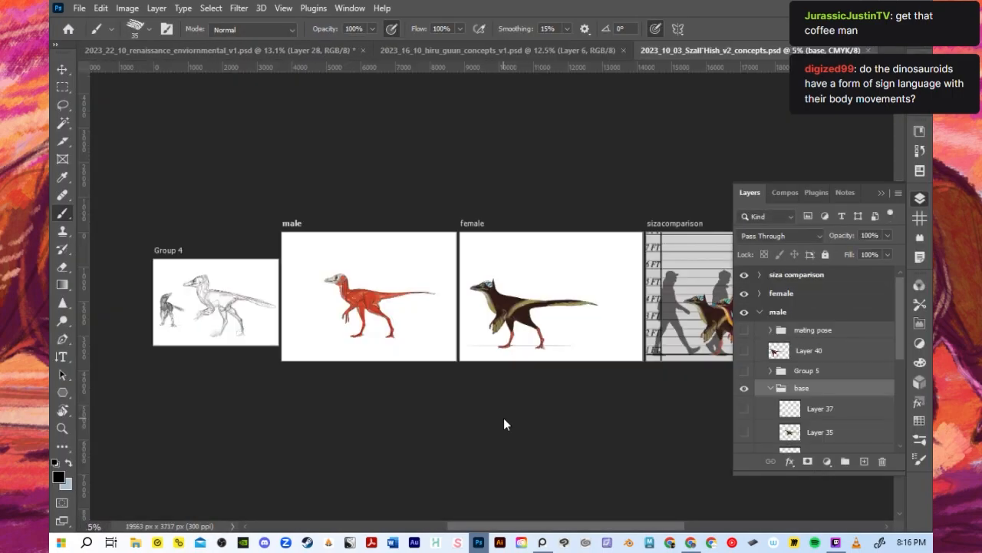
- Collapse the base group in the male artboard
scroll(502, 417, up, 3)
drag(563, 525, 510, 509)
scroll(496, 407, up, 2)
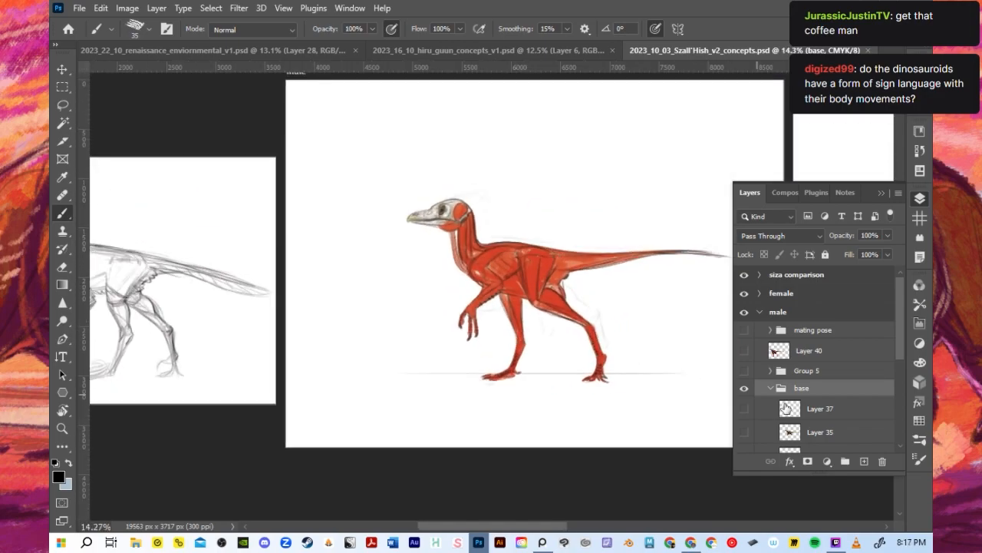
click(772, 389)
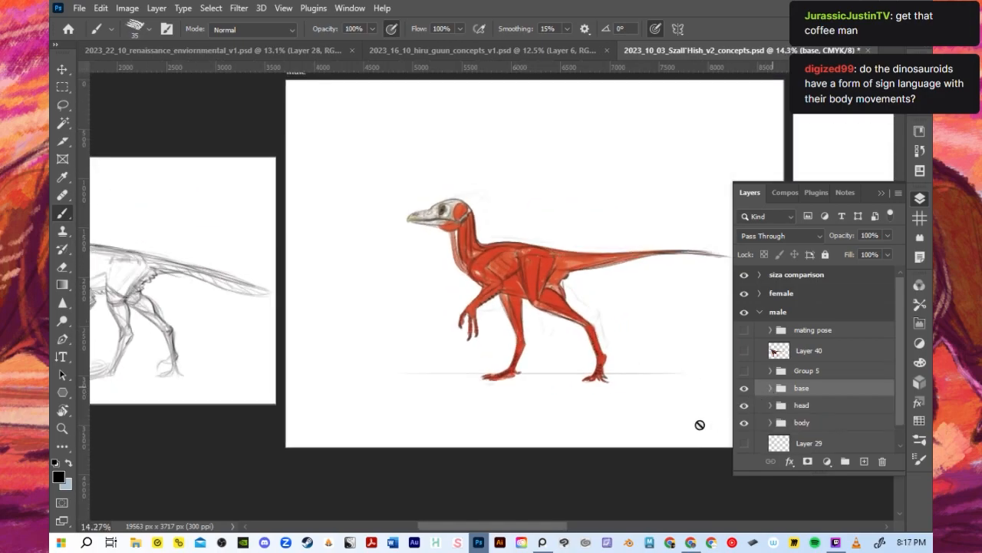
scroll(793, 416, down, 1)
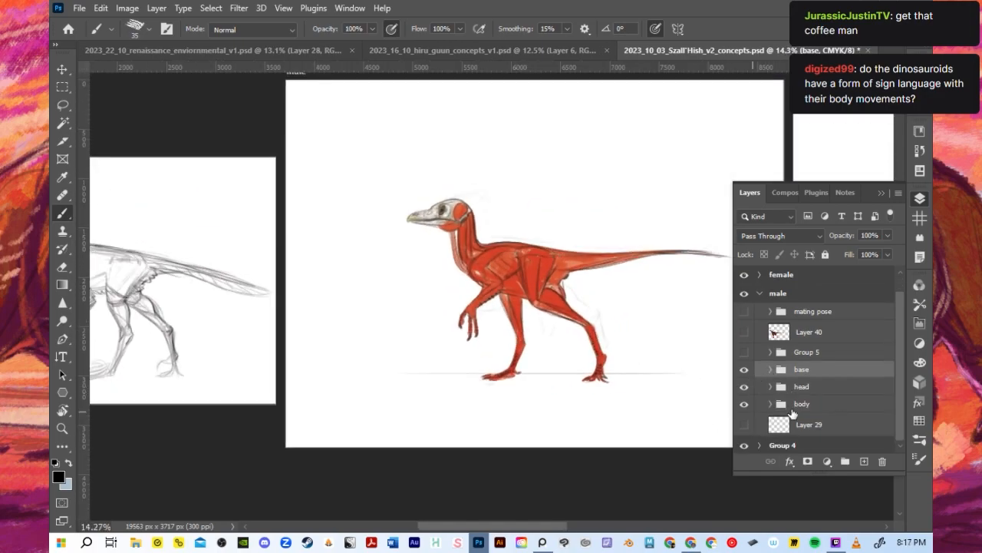
- Examine the male Szall'Hish's red muscle study, especially its head, neck and forelimbs
scroll(581, 349, up, 1)
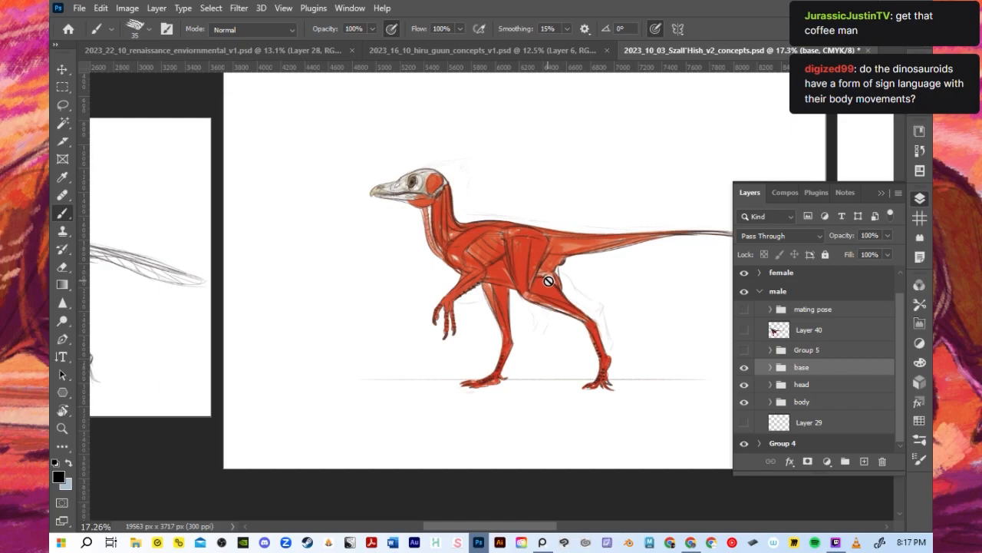
scroll(538, 268, up, 1)
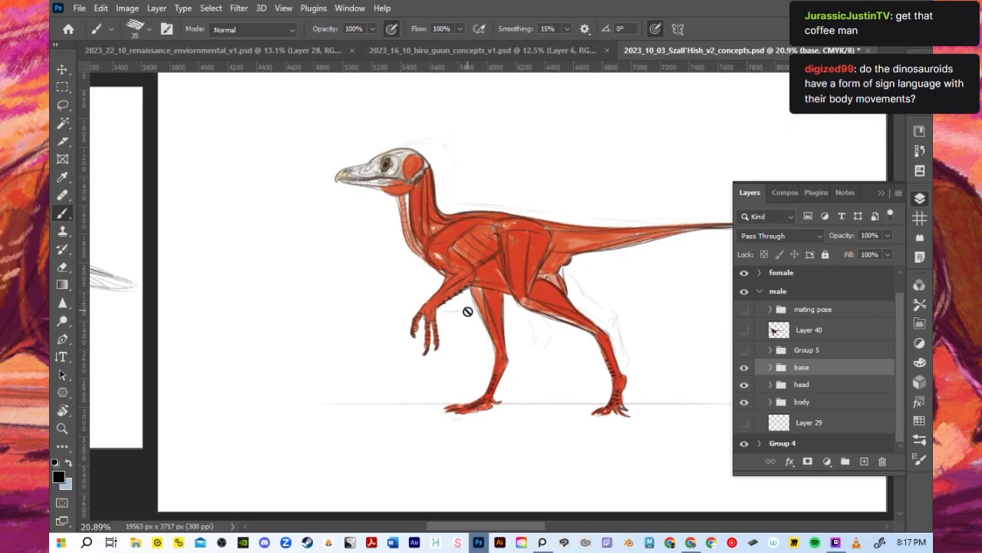
scroll(421, 269, down, 1)
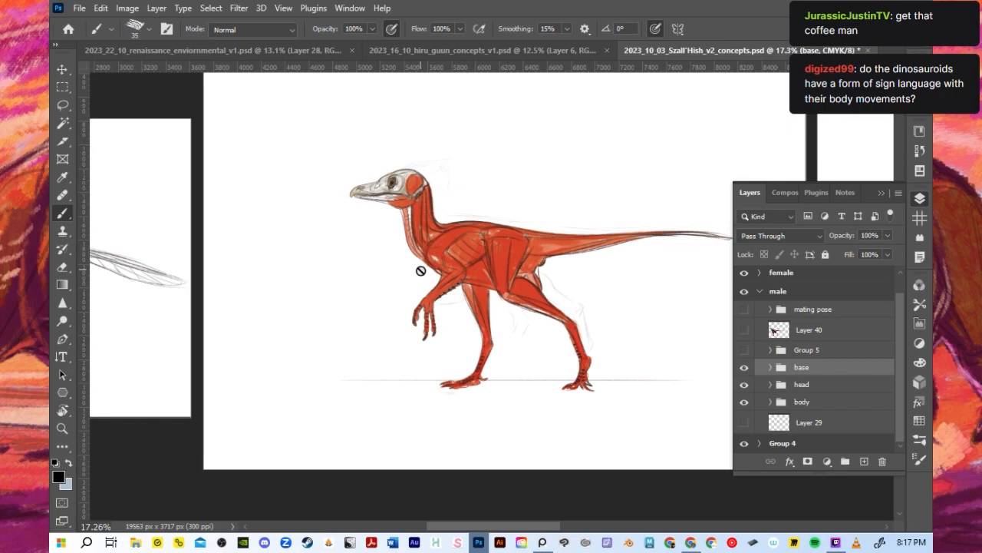
scroll(407, 192, up, 4)
scroll(409, 207, down, 2)
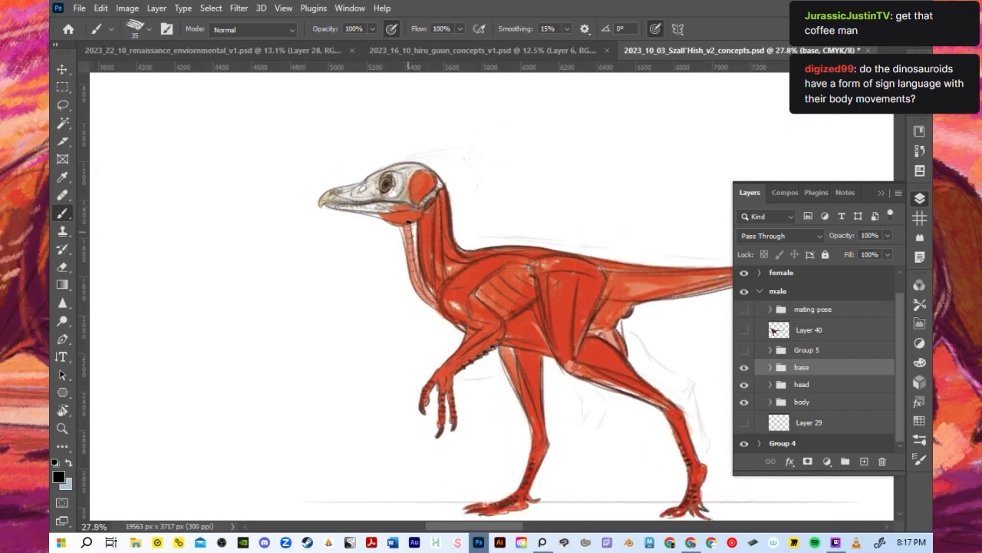
scroll(442, 272, down, 1)
scroll(438, 278, down, 1)
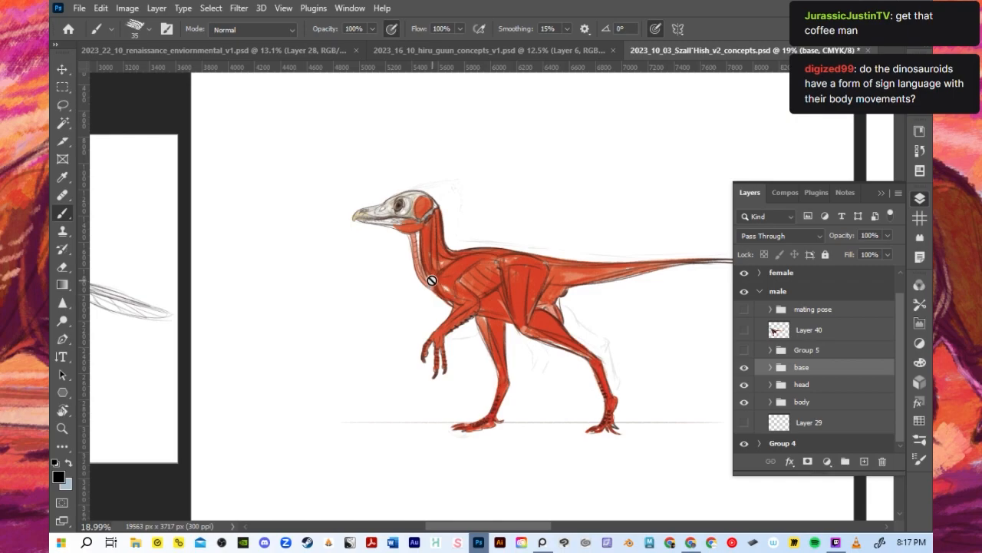
scroll(432, 278, up, 3)
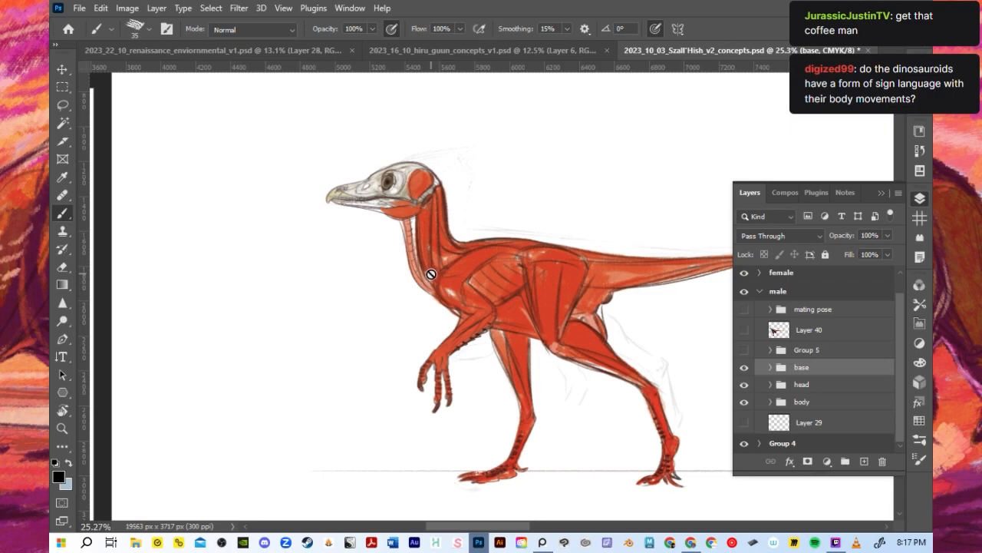
scroll(439, 201, up, 1)
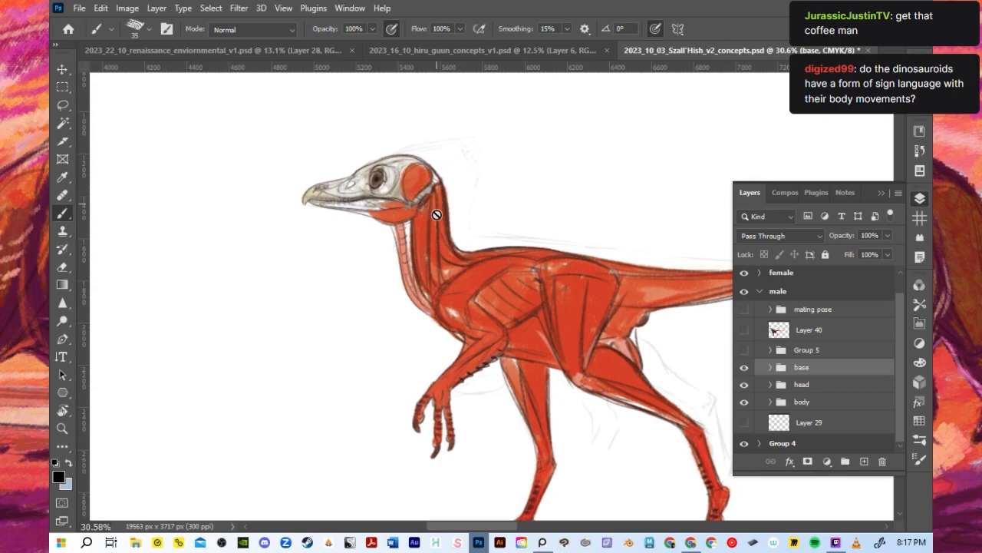
scroll(436, 220, up, 1)
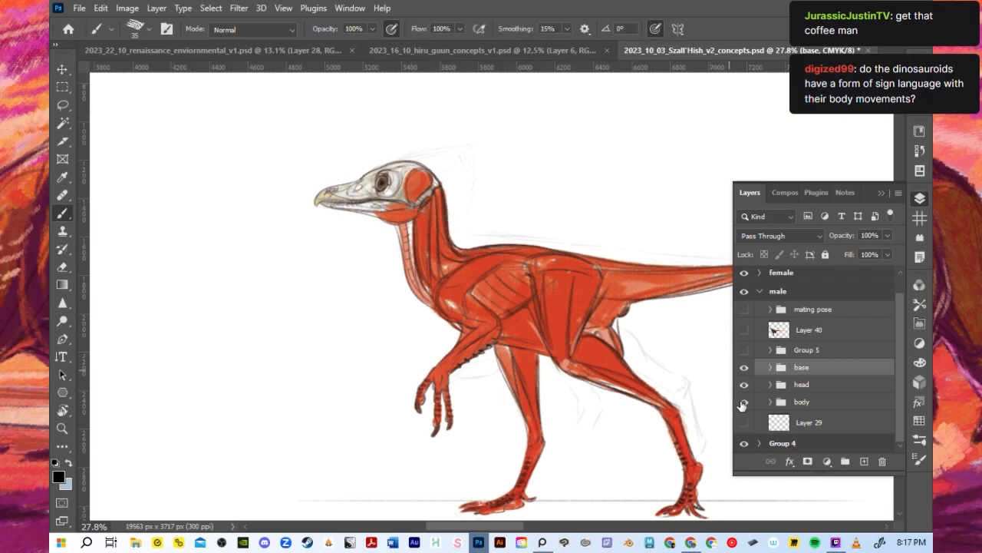
- Show Group 5 on the male artboard to display the feathered colour version from head to tail
click(743, 350)
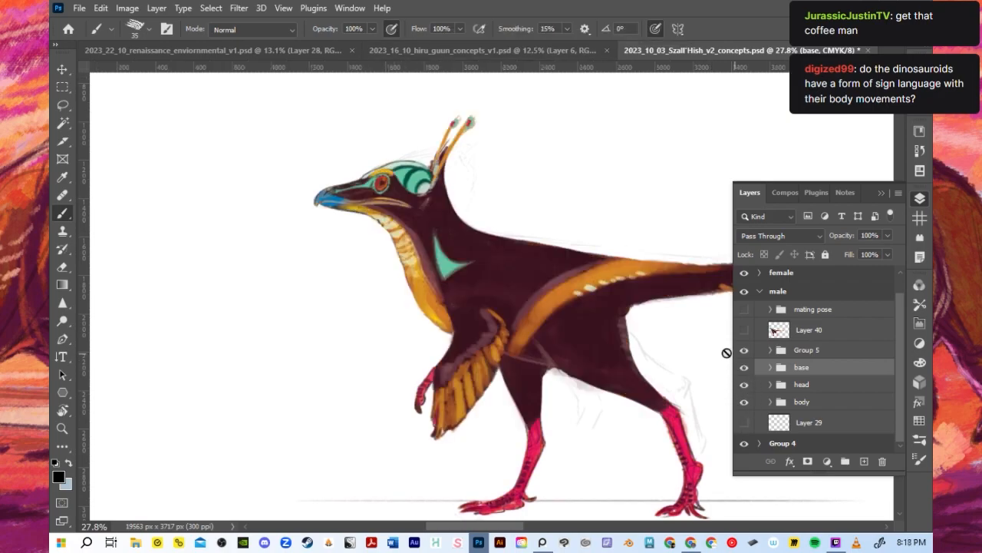
scroll(417, 326, down, 3)
scroll(417, 326, up, 2)
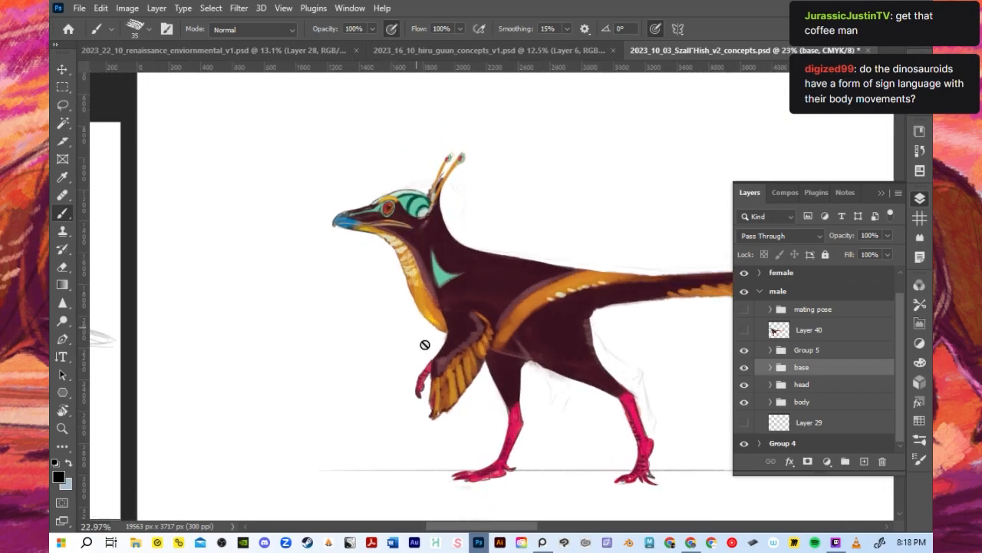
drag(468, 527, 516, 529)
- Examine the large body sketch in 2023_16_10_hiru_guun_concepts_v1.psd and compare it with the coloured Szall'Hish male
click(462, 56)
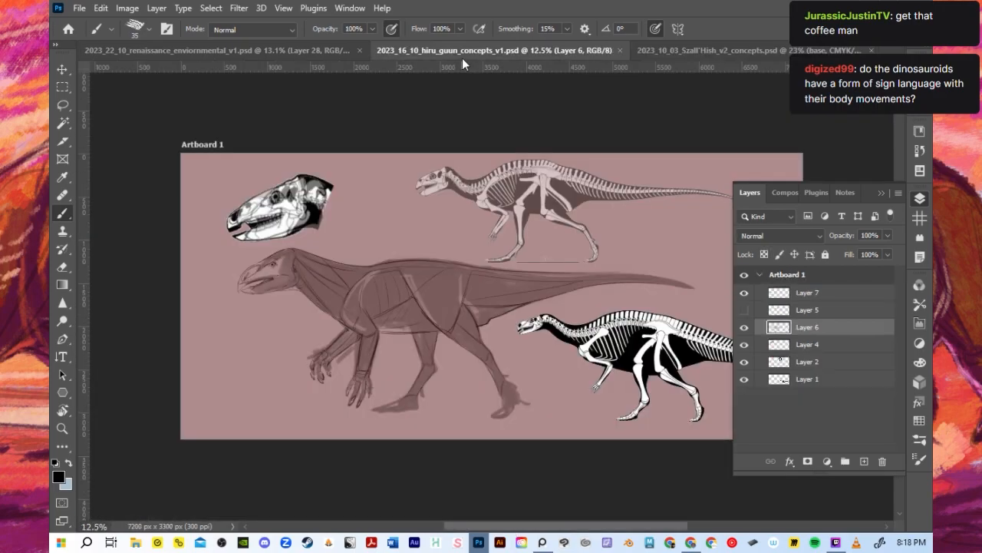
scroll(299, 302, up, 2)
scroll(299, 302, up, 1)
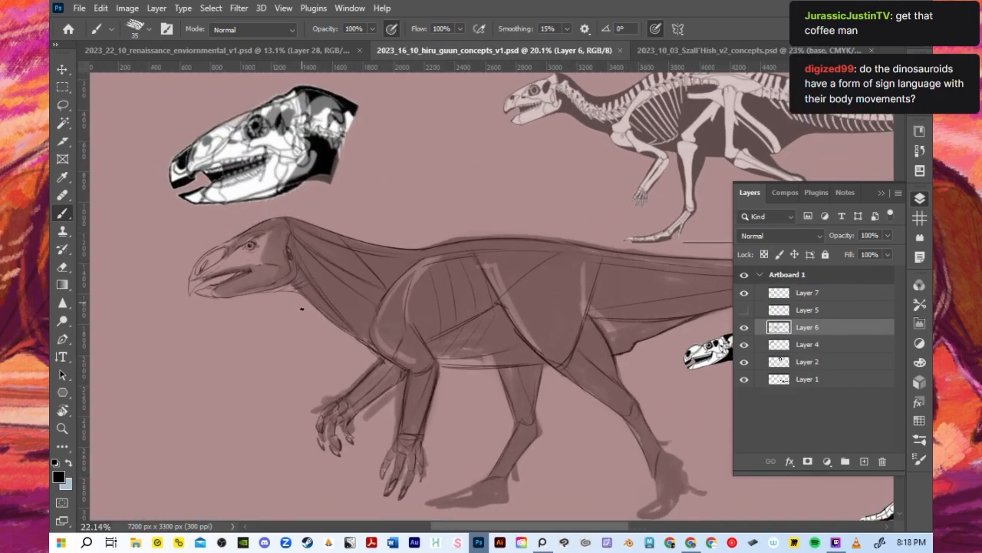
scroll(303, 309, down, 1)
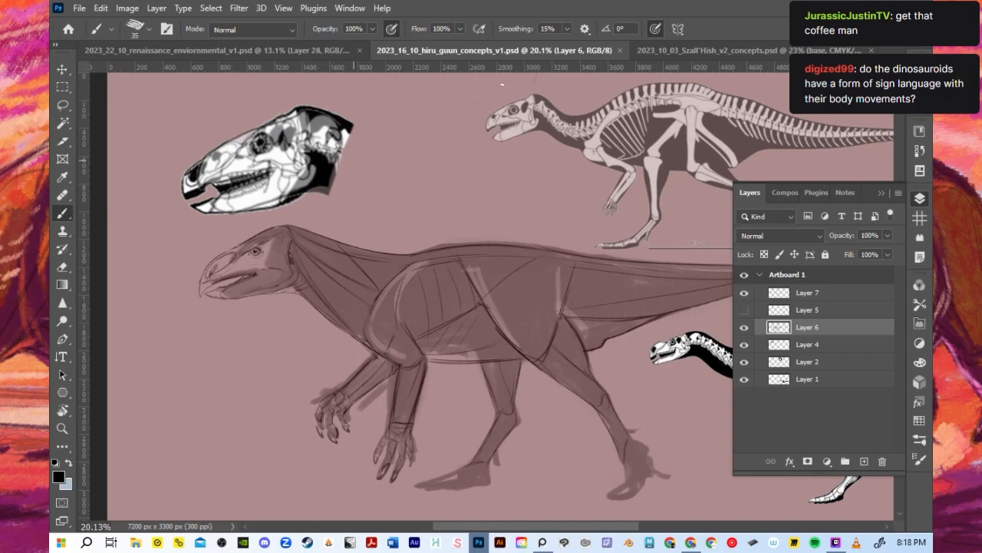
click(730, 48)
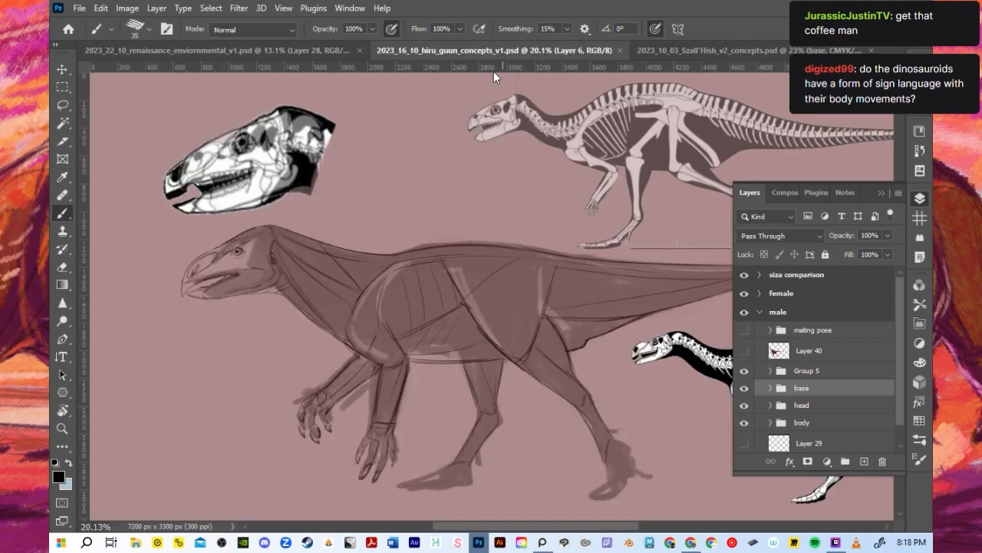
click(503, 51)
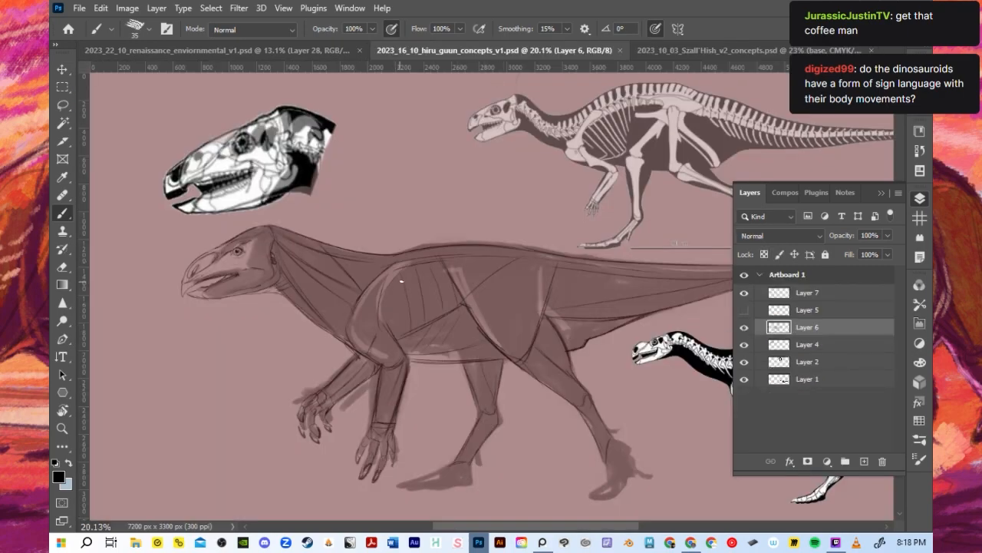
scroll(420, 289, up, 1)
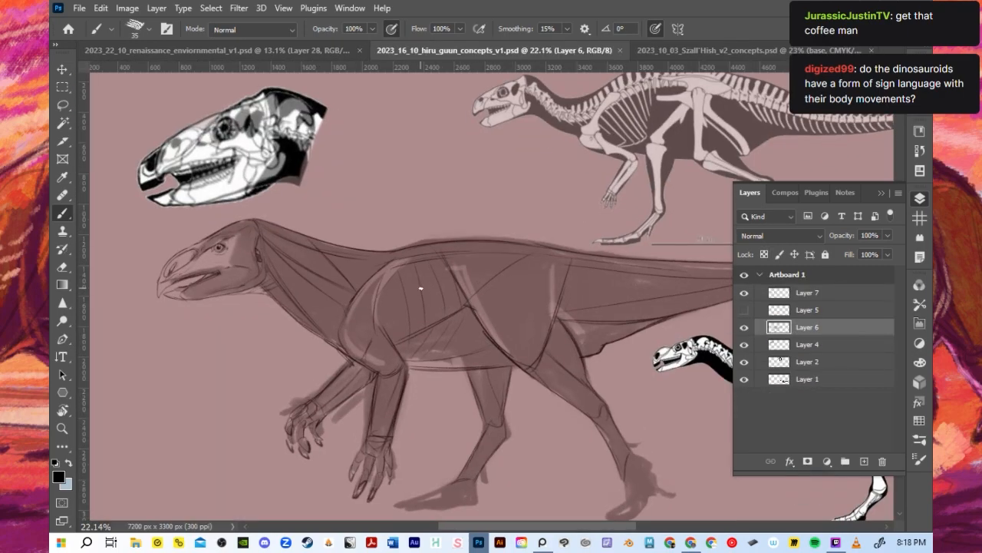
scroll(420, 290, down, 2)
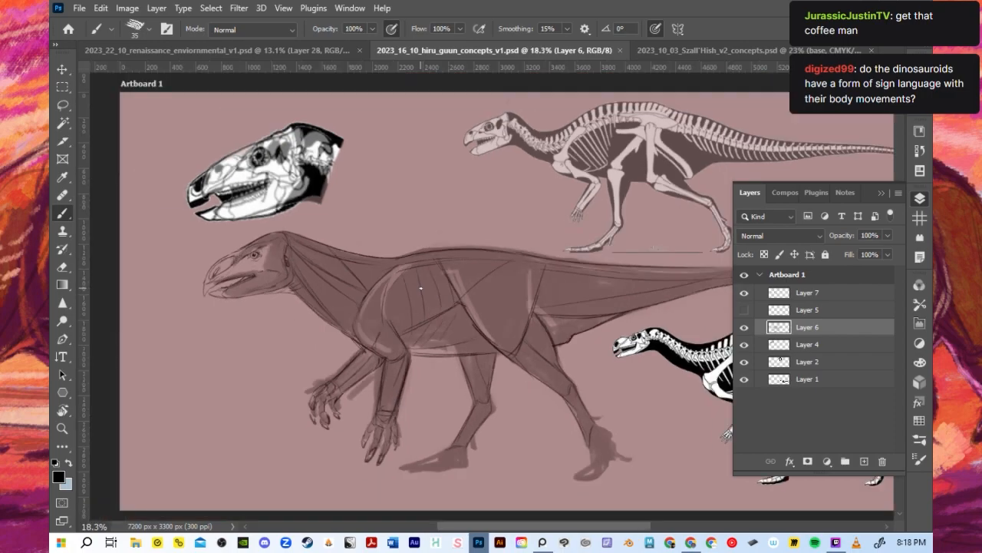
scroll(420, 290, up, 1)
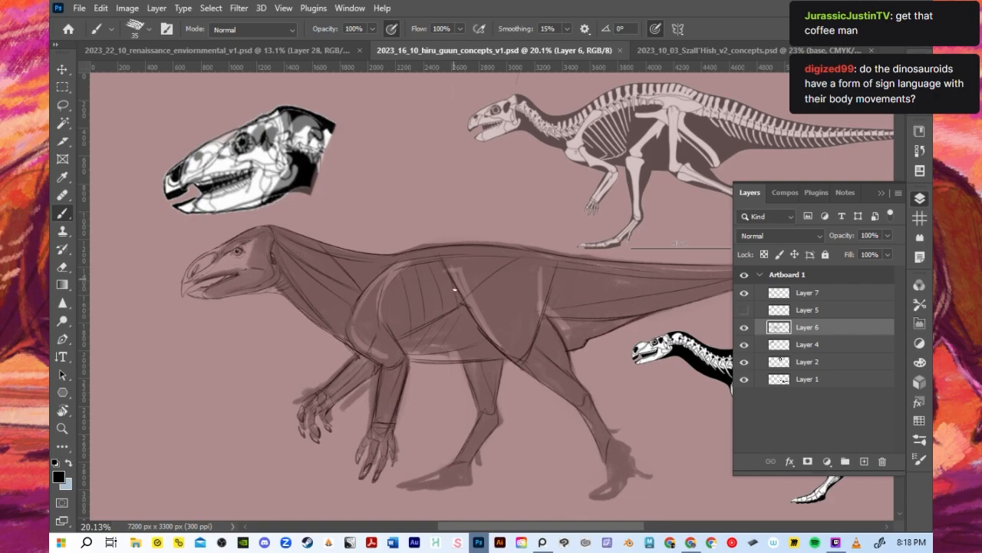
- View the coloured Szall'Hish male at full figure in 2023_10_03_Szall'Hish_v2_concepts.psd
click(709, 50)
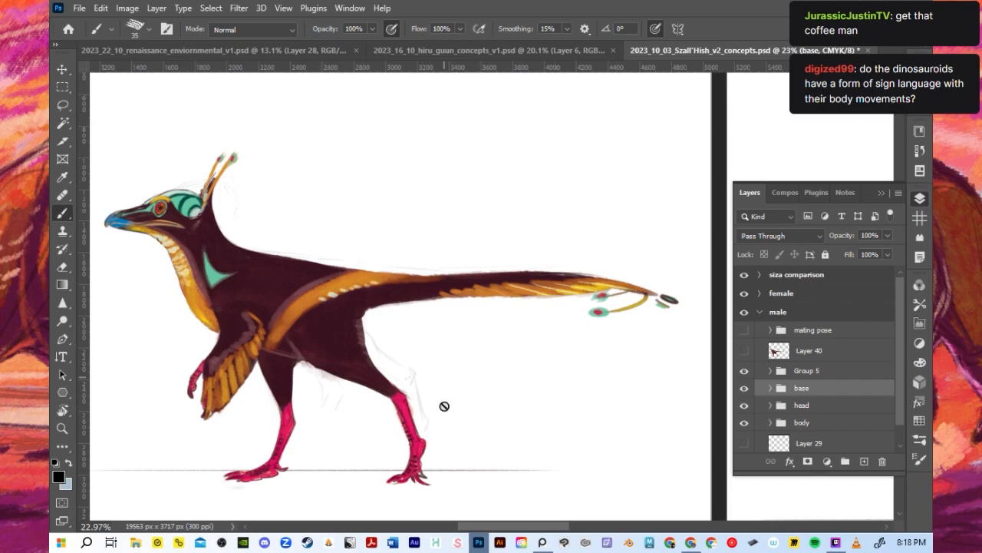
scroll(445, 406, down, 1)
drag(548, 528, 533, 528)
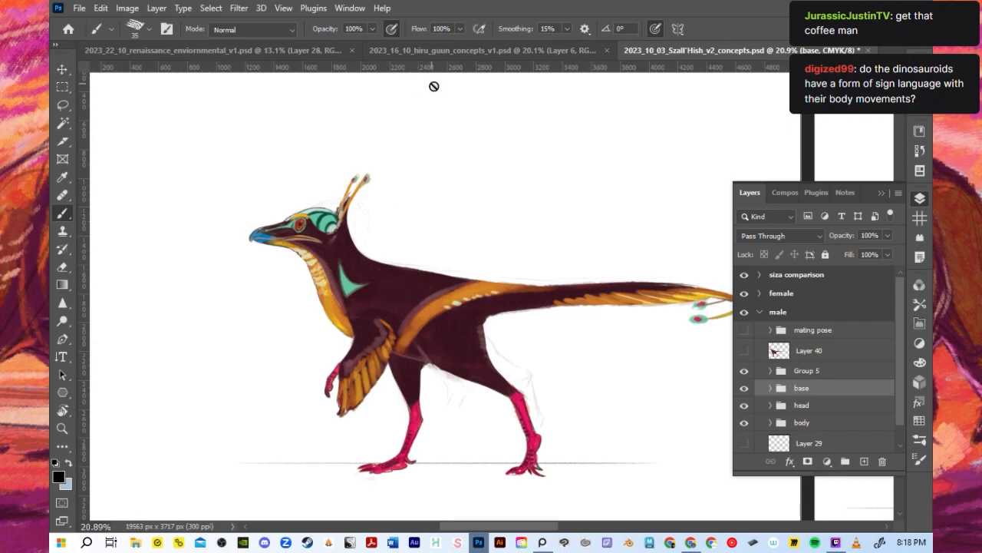
- Examine the Hiru'Guun body sketch in 2023_16_10_hiru_guun_concepts_v1.psd, especially its head, jaw and neck, against the skull and skeleton references
click(446, 52)
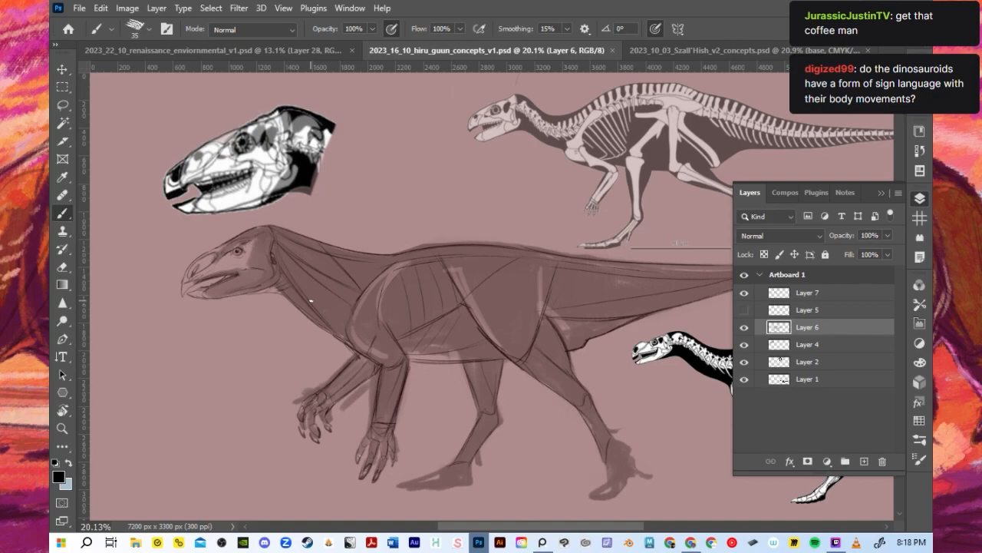
scroll(311, 301, down, 2)
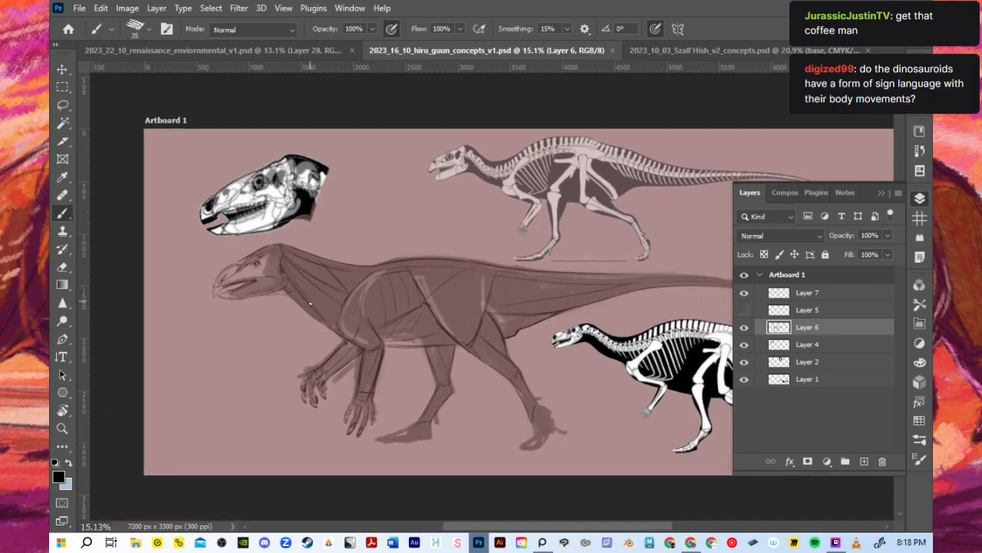
scroll(300, 301, up, 3)
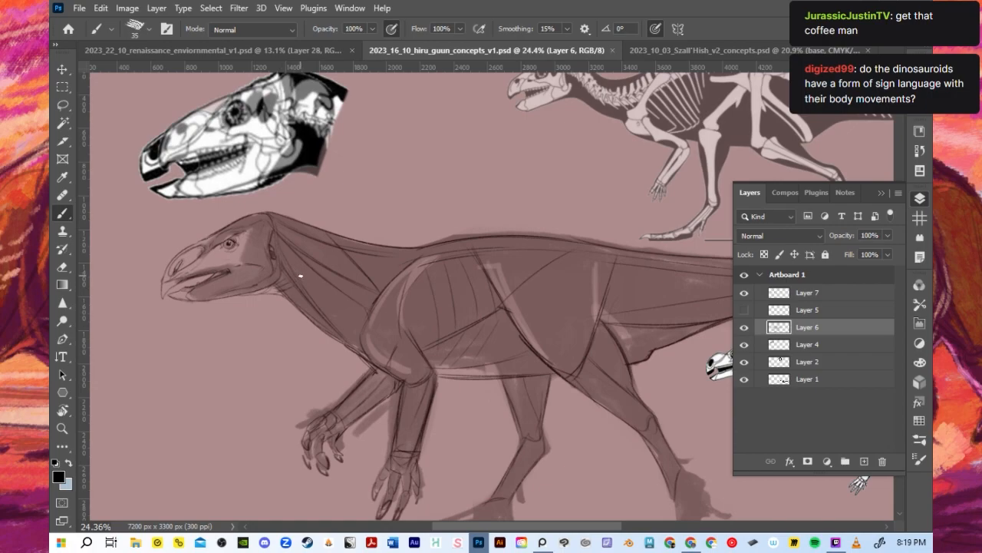
scroll(300, 275, down, 1)
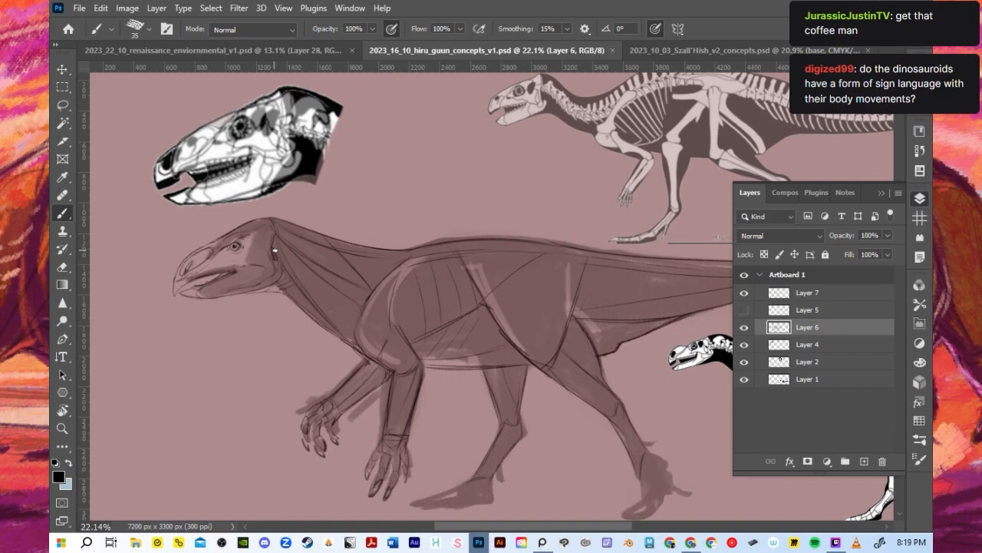
scroll(274, 251, up, 5)
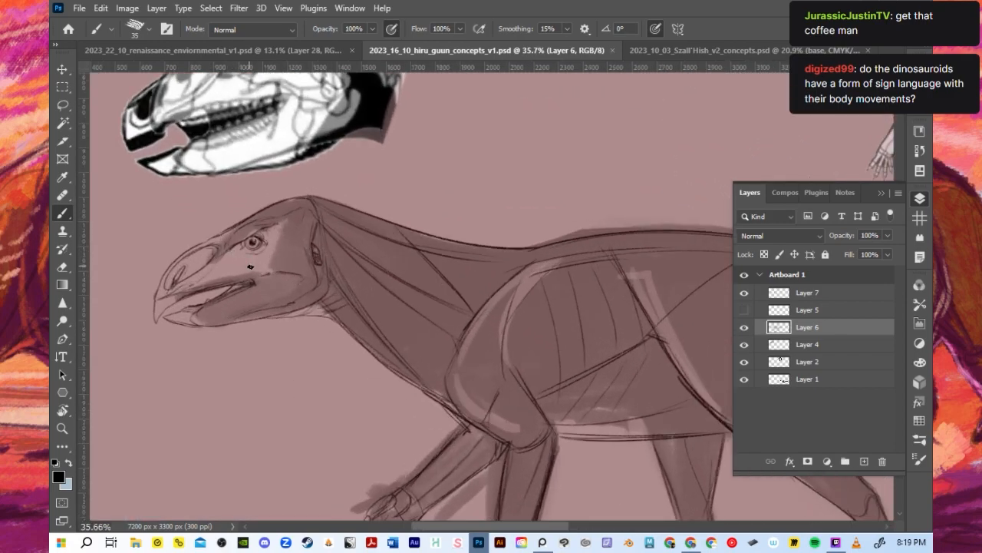
scroll(254, 269, down, 2)
scroll(257, 270, down, 4)
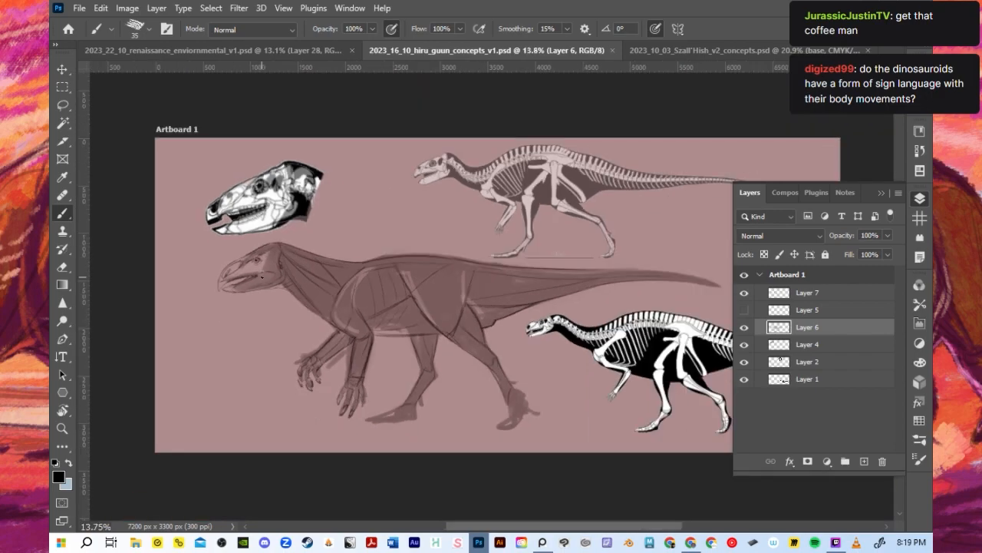
scroll(261, 278, up, 2)
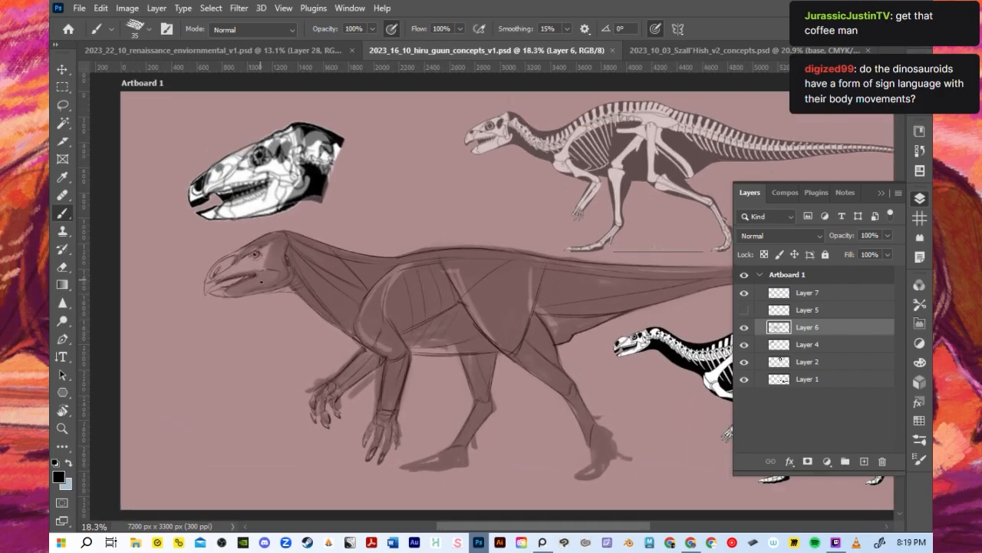
scroll(269, 296, up, 2)
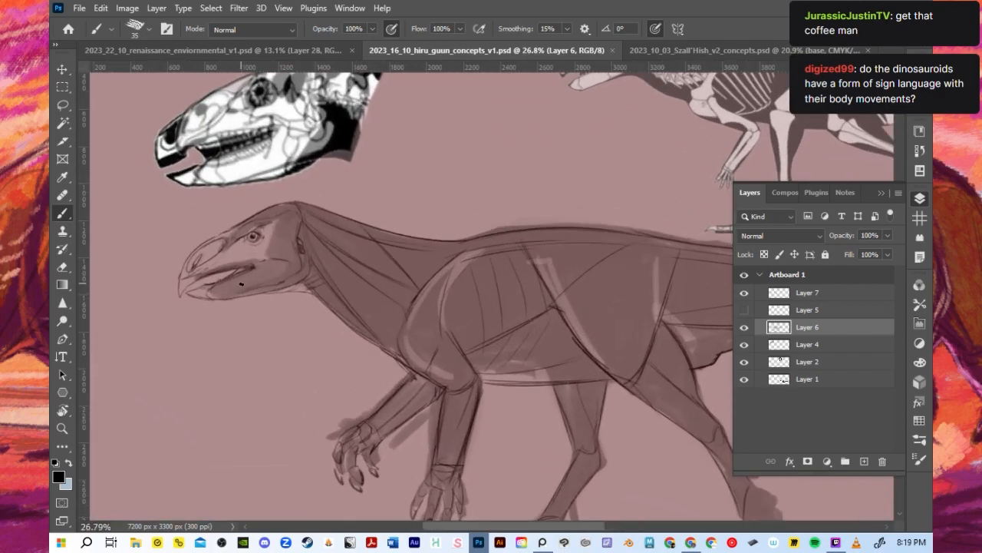
scroll(242, 282, up, 1)
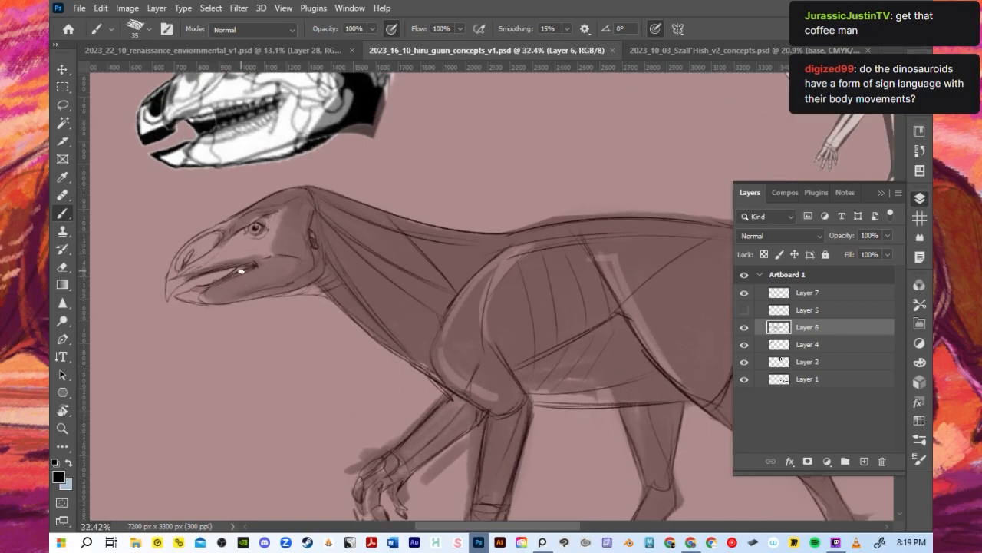
scroll(249, 272, down, 1)
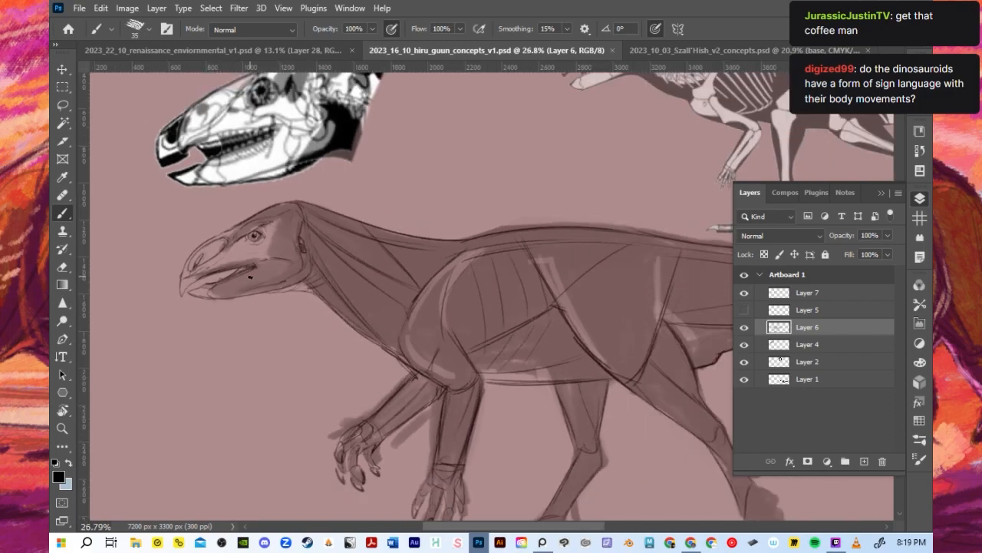
scroll(249, 276, down, 2)
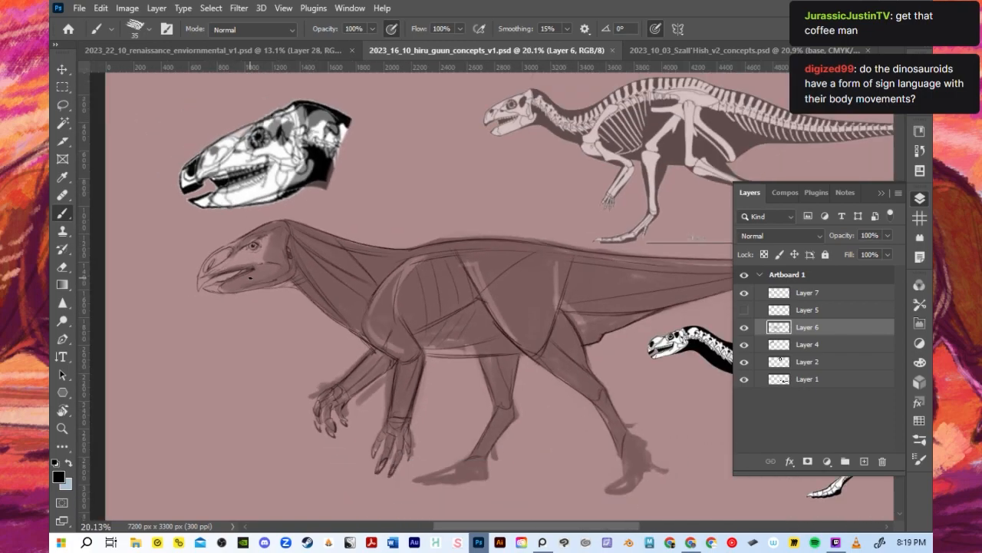
- Return to 2023_22_10_renaissance_enviornmental_v1.psd and show Layer 5 and Layer 28 in group 1
click(306, 47)
click(743, 415)
click(744, 398)
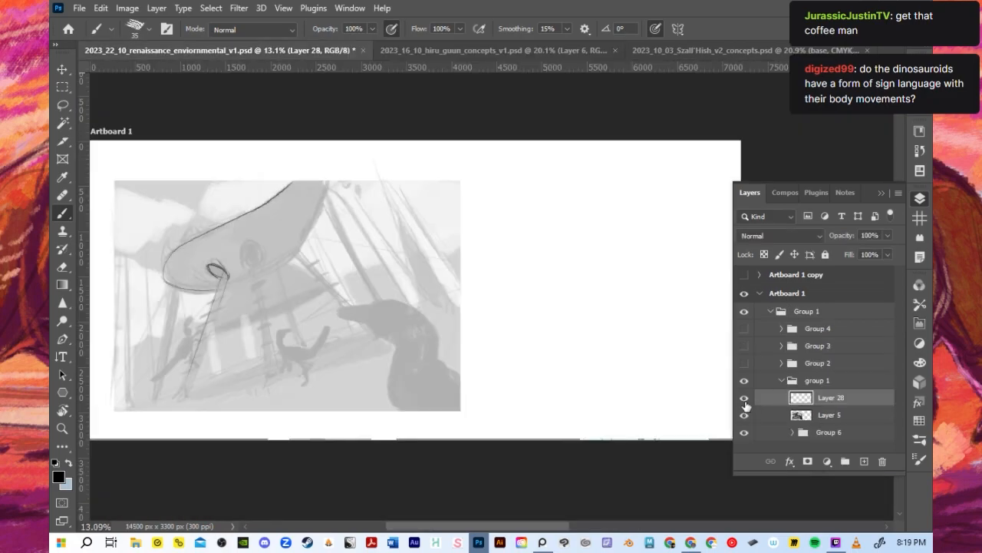
click(881, 193)
- Set the brush size to 30 and undo the earlier outline of the front support leg under the hull
scroll(139, 350, up, 2)
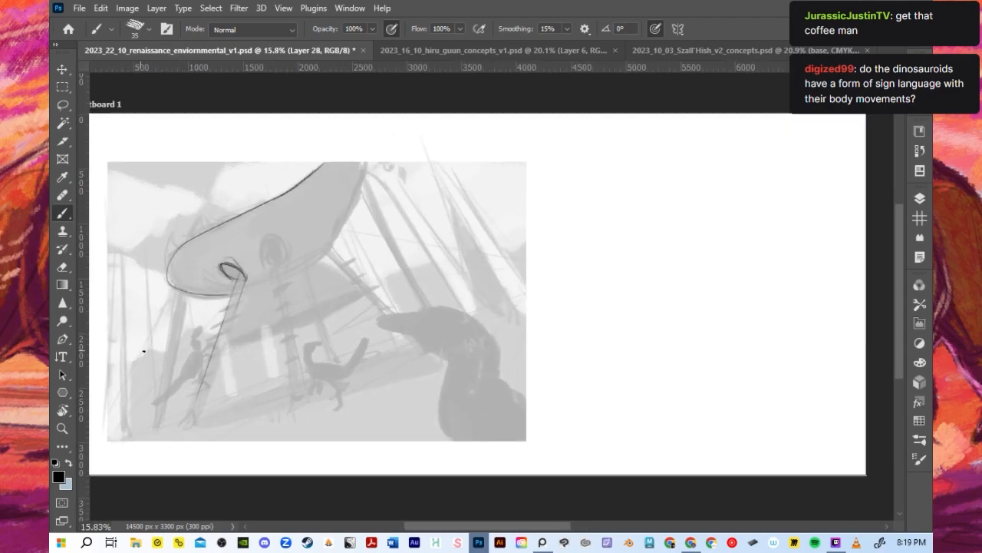
scroll(140, 350, up, 3)
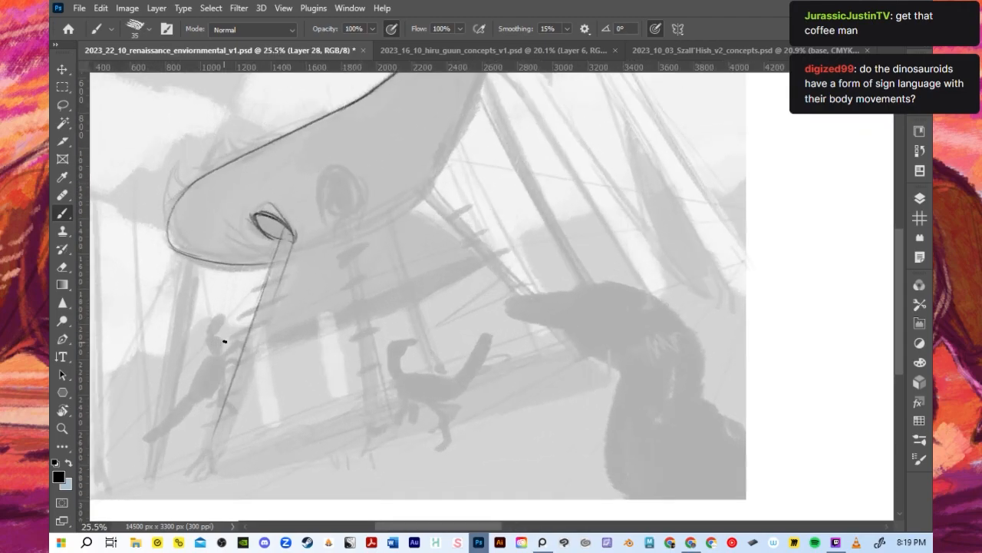
key(bracketright)
key(bracketright)
key(bracketright)
key(bracketright)
key(bracketright)
key(bracketright)
key(bracketright)
key(bracketright)
key(bracketright)
mouse_move(261, 221)
mouse_down()
mouse_move(280, 239)
mouse_move(262, 219)
mouse_move(265, 232)
mouse_move(275, 237)
mouse_move(275, 223)
mouse_move(289, 237)
mouse_move(275, 228)
mouse_move(277, 241)
mouse_move(284, 235)
mouse_move(273, 221)
mouse_move(295, 238)
mouse_move(259, 345)
mouse_up()
key(bracketleft)
key(bracketleft)
key(bracketleft)
key(bracketleft)
key(bracketleft)
key(bracketleft)
key(bracketleft)
key(bracketleft)
key(bracketleft)
key(bracketleft)
key(ctrl+z)
key(ctrl+z)
mouse_move(289, 244)
mouse_down()
mouse_move(217, 469)
mouse_move(207, 453)
mouse_move(198, 475)
mouse_move(209, 475)
mouse_move(209, 444)
mouse_move(212, 473)
mouse_up()
key(ctrl+z)
key(ctrl+z)
- Draw the front support leg with two edges from the hull's round socket to the ground, and shade the socket dark
key(ctrl+z)
key(ctrl+z)
drag(215, 419, 208, 449)
drag(228, 393, 210, 447)
key(ctrl+z)
drag(241, 361, 213, 432)
key(ctrl+z)
key(ctrl+z)
mouse_move(228, 394)
mouse_down()
mouse_move(208, 448)
mouse_move(257, 357)
mouse_move(293, 256)
mouse_up()
key(ctrl+z)
mouse_move(257, 359)
mouse_down()
mouse_move(294, 237)
mouse_move(282, 229)
mouse_move(271, 273)
mouse_up()
drag(282, 234, 239, 366)
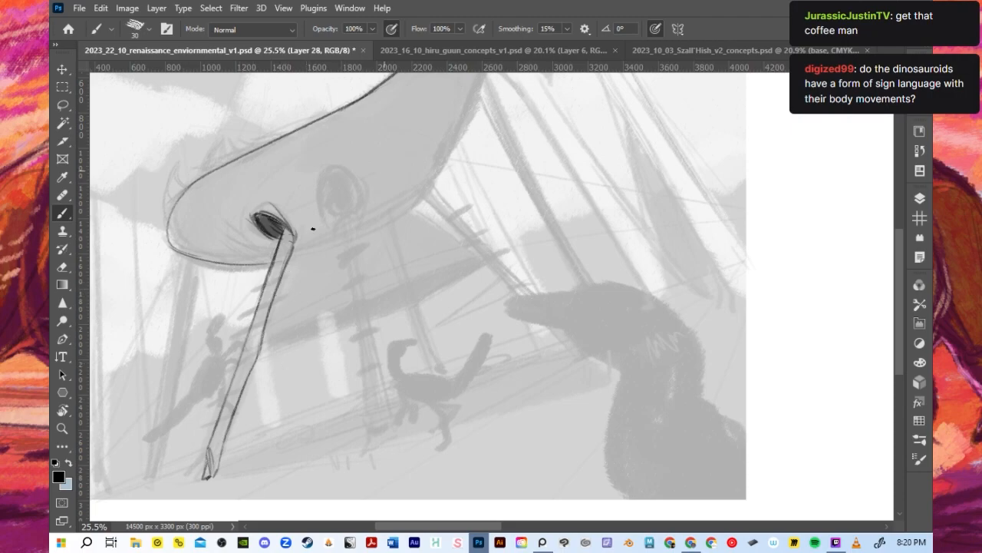
drag(207, 454, 201, 482)
key(ctrl+z)
mouse_move(196, 422)
mouse_down()
mouse_move(218, 426)
mouse_move(209, 388)
mouse_move(223, 419)
mouse_up()
drag(206, 381, 220, 413)
key(ctrl+z)
key(ctrl+z)
key(ctrl+z)
- Outline the hull's underside in a continuous curve from the front support leg up to the thumbnail's upper edge
drag(282, 262, 433, 172)
scroll(431, 259, down, 3)
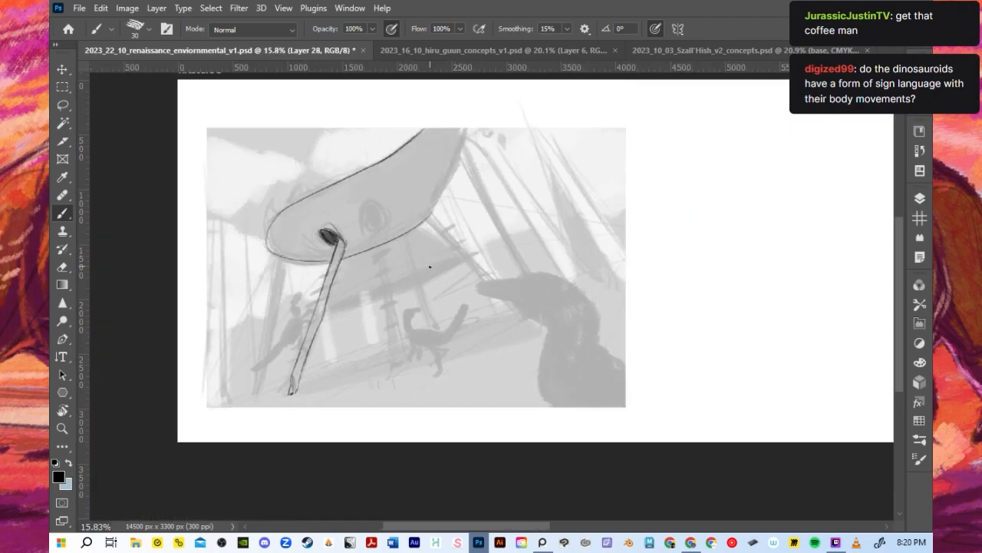
mouse_move(347, 272)
mouse_down()
mouse_move(432, 218)
mouse_move(459, 144)
mouse_up()
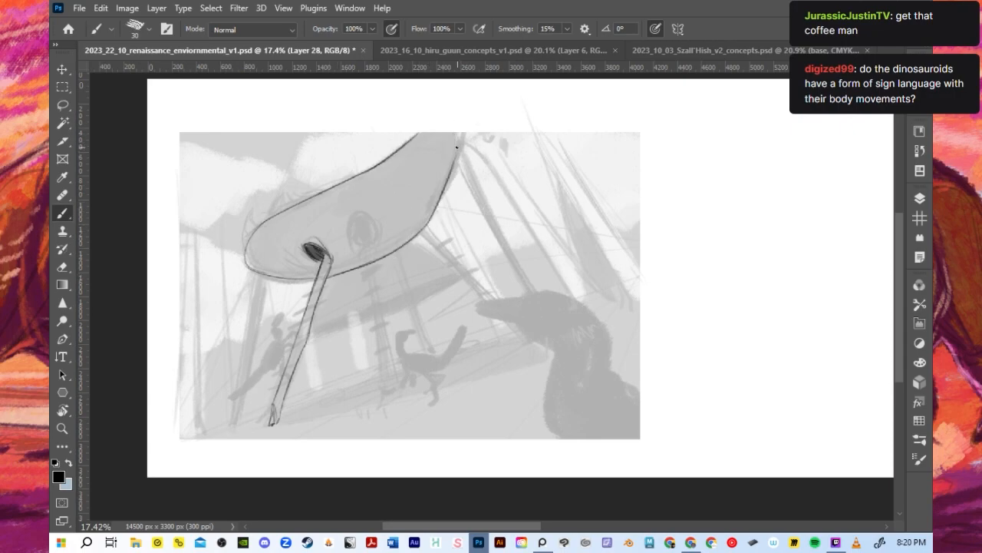
drag(456, 148, 462, 135)
- Draw two long edges of the rear support leg from the hull's upper tip towards the large foreground creature
drag(458, 171, 471, 189)
key(ctrl+z)
drag(459, 141, 528, 287)
mouse_move(459, 142)
mouse_down()
mouse_move(481, 220)
mouse_move(453, 153)
mouse_move(521, 299)
mouse_up()
drag(467, 178, 526, 310)
drag(485, 216, 541, 335)
- Extend the rear support leg to a jagged foot over the foreground creature and darken its joint at the hull's tip
drag(506, 265, 551, 358)
key(ctrl+z)
drag(510, 273, 544, 354)
key(ctrl+z)
mouse_move(505, 265)
mouse_down()
mouse_move(536, 338)
mouse_move(554, 344)
mouse_up()
drag(529, 296, 559, 354)
key(ctrl+z)
key(ctrl+z)
drag(519, 270, 559, 346)
mouse_move(522, 304)
mouse_down()
mouse_move(556, 367)
mouse_move(545, 374)
mouse_move(577, 370)
mouse_move(562, 372)
mouse_up()
drag(562, 368, 577, 371)
drag(459, 144, 462, 137)
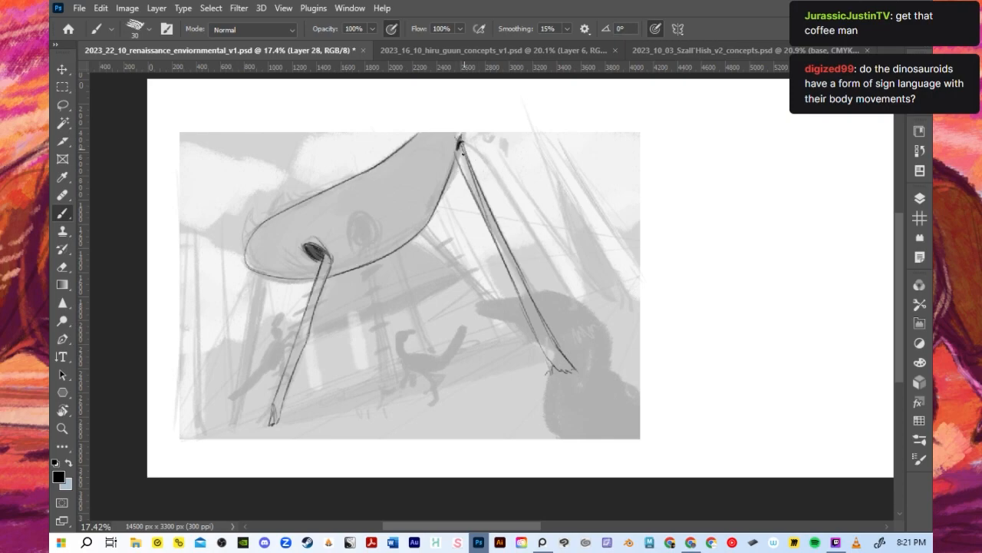
- Load the rectangular outline of Layer 5 as a selection while keeping Layer 28 active
click(920, 199)
ctrl+click(803, 416)
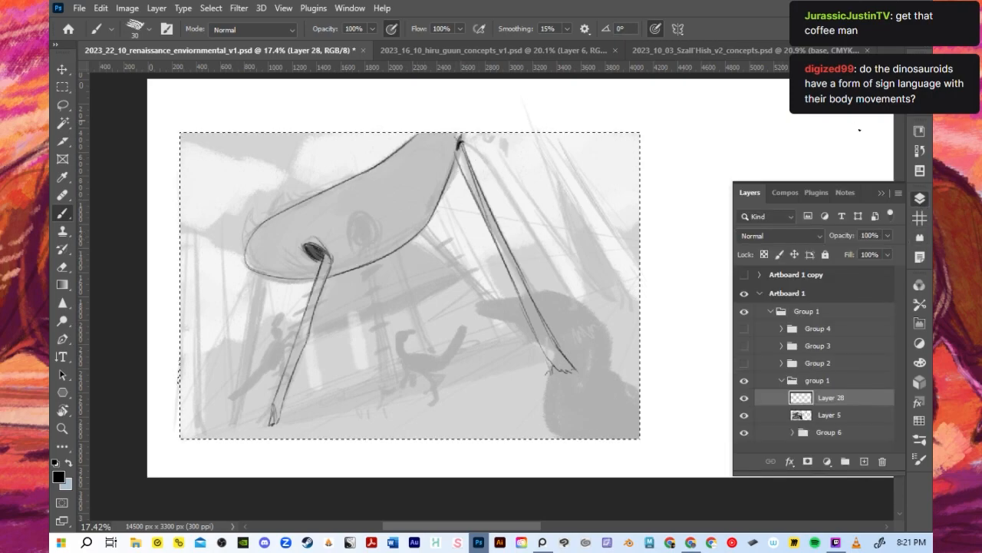
click(881, 192)
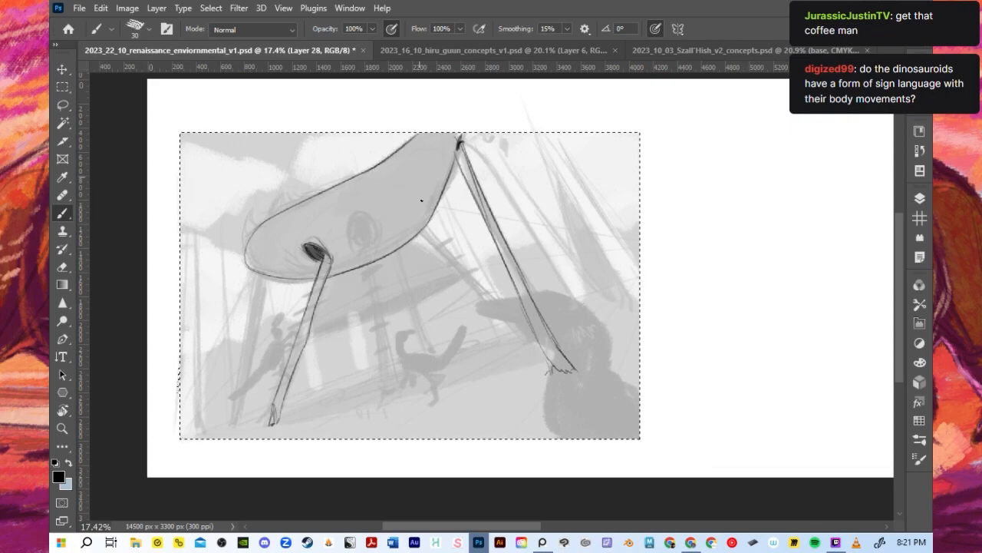
- Draw a slim far-side support leg with two edges from the hull's front end down to the ground
scroll(421, 201, up, 3)
scroll(426, 219, down, 2)
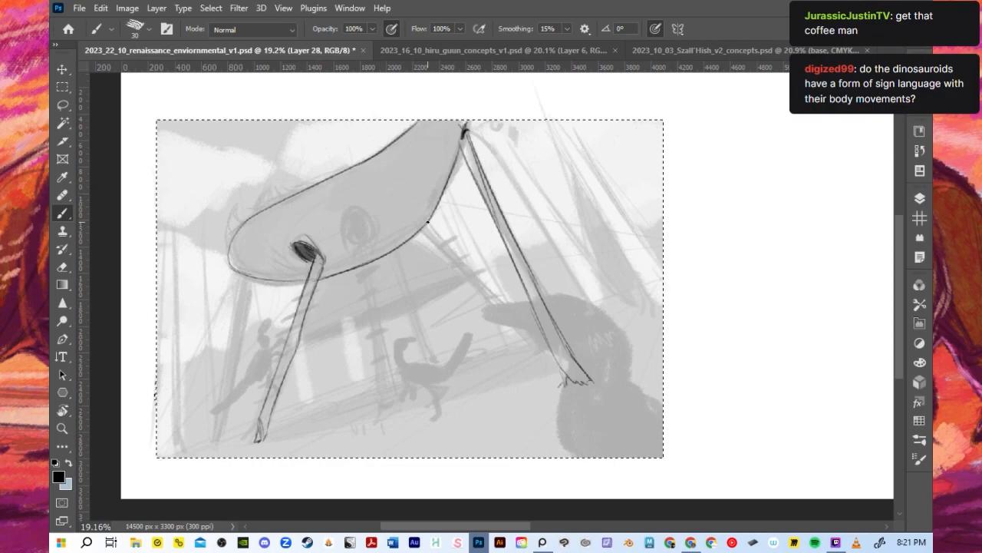
drag(243, 274, 216, 413)
key(ctrl+z)
key(ctrl+z)
drag(241, 275, 222, 426)
drag(252, 278, 227, 442)
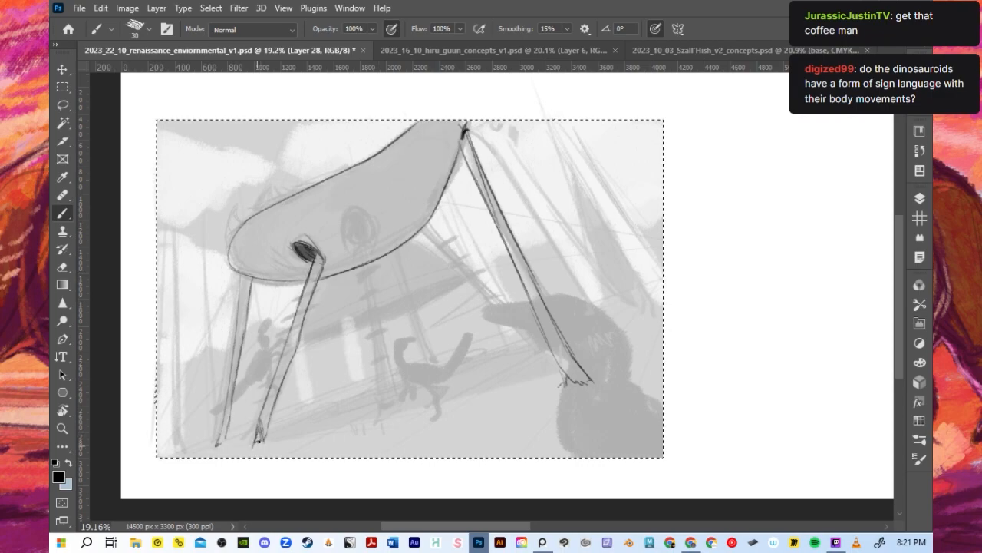
- Reinforce the outline of the front support leg below the dark socket
drag(256, 427, 293, 313)
key(ctrl+z)
mouse_move(283, 350)
mouse_down()
mouse_move(317, 257)
mouse_move(286, 375)
mouse_up()
key(ctrl+z)
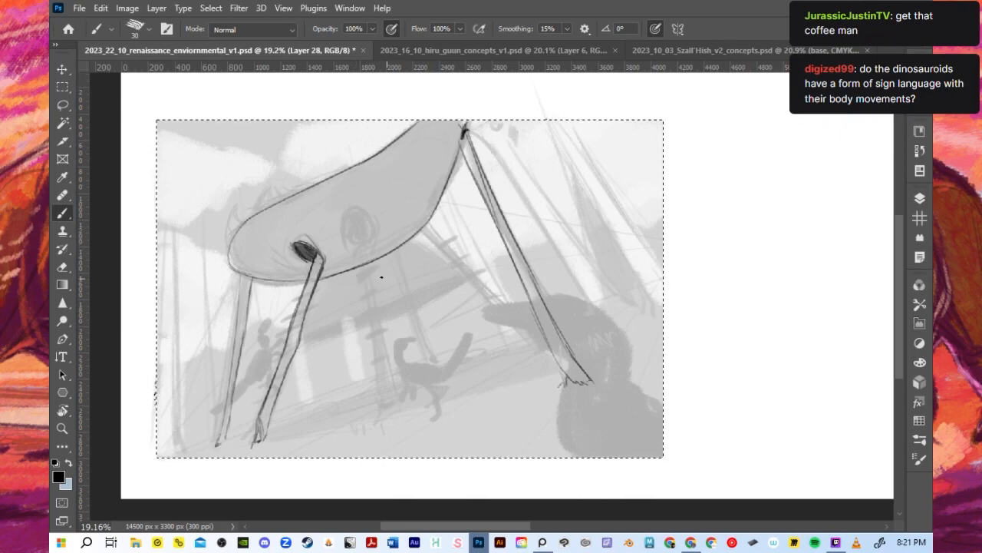
- Draw a short far-side support leg with two edges from the middle of the hull's underside to the small running figure
drag(380, 268, 432, 360)
key(ctrl+z)
drag(382, 265, 400, 296)
key(ctrl+z)
drag(378, 263, 435, 357)
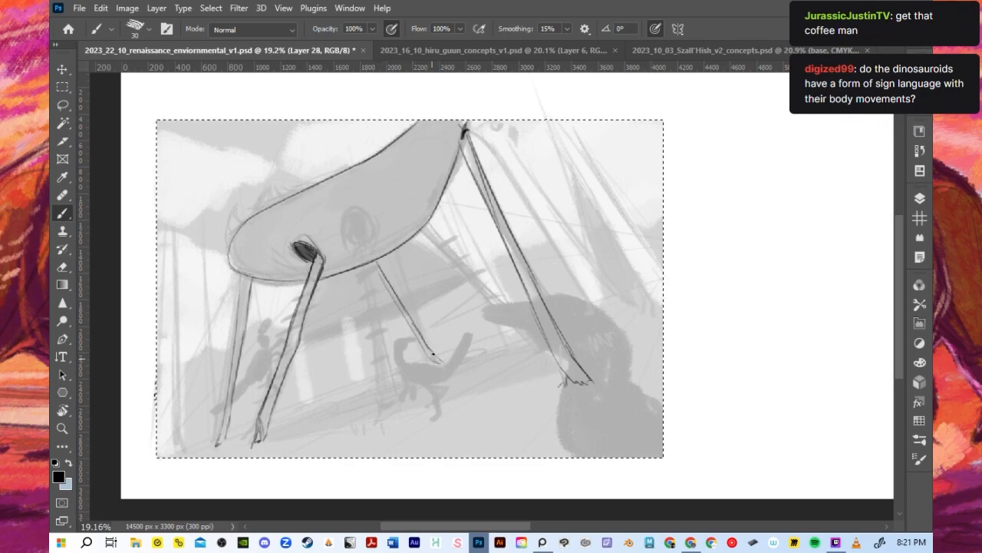
drag(370, 265, 389, 288)
key(ctrl+z)
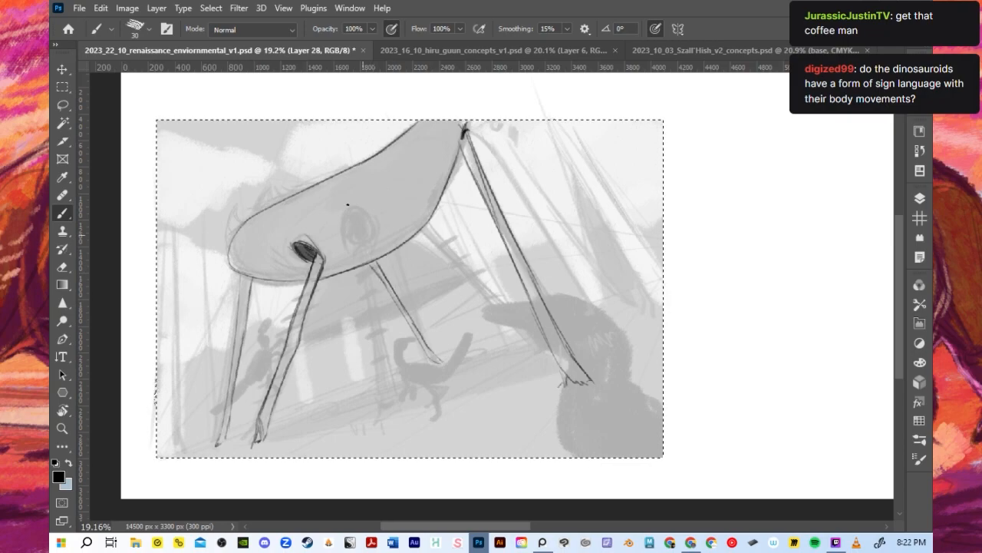
- Draw the middle support leg from a rounded top at the hull's second oval down to a splayed foot
drag(356, 244, 384, 421)
mouse_move(358, 242)
mouse_down()
mouse_move(402, 423)
mouse_move(393, 434)
mouse_move(400, 431)
mouse_up()
mouse_move(355, 244)
mouse_down()
mouse_move(377, 318)
mouse_move(368, 260)
mouse_move(411, 438)
mouse_up()
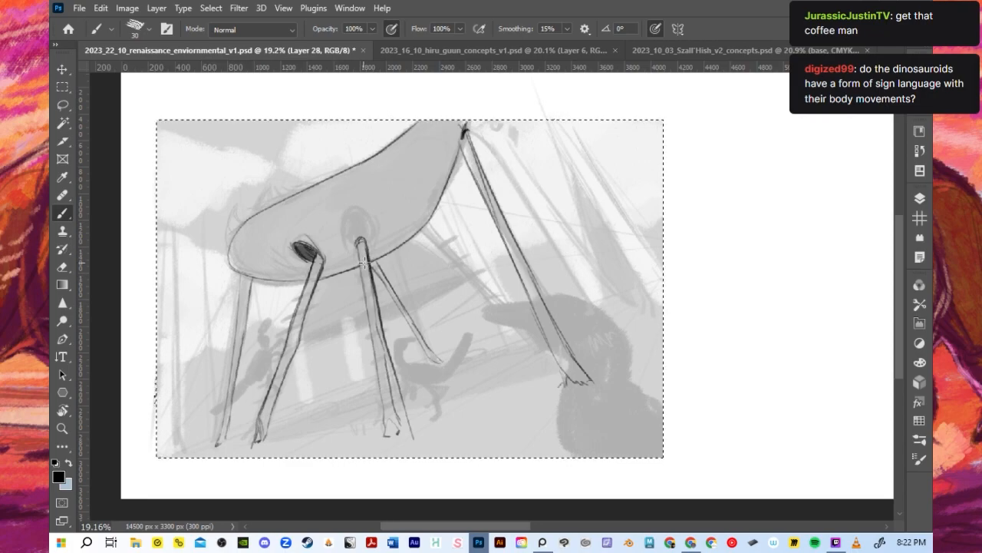
key(ctrl+z)
key(ctrl+z)
key(ctrl+z)
key(ctrl+z)
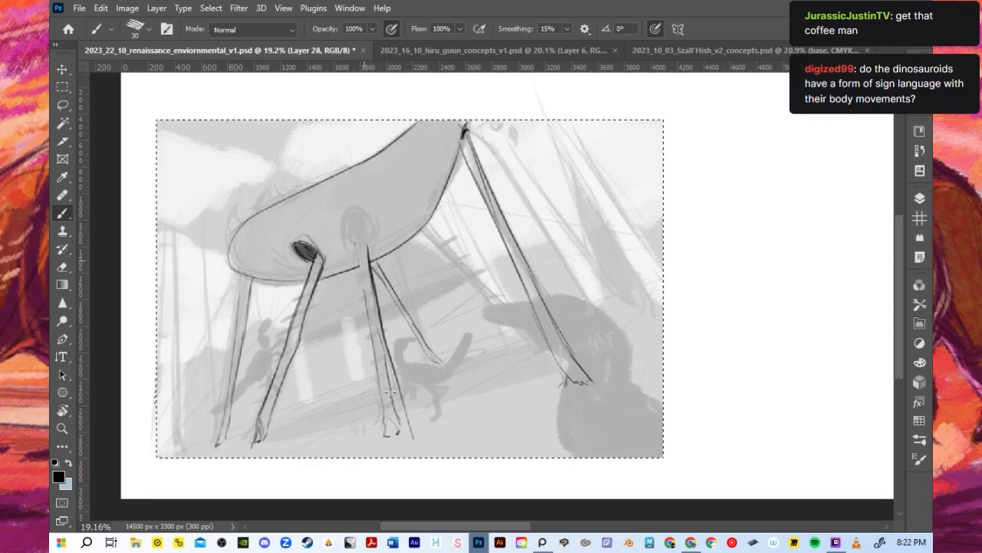
drag(354, 246, 364, 304)
key(ctrl+z)
mouse_move(353, 242)
mouse_down()
mouse_move(358, 266)
mouse_move(368, 243)
mouse_move(366, 312)
mouse_up()
drag(356, 258, 382, 418)
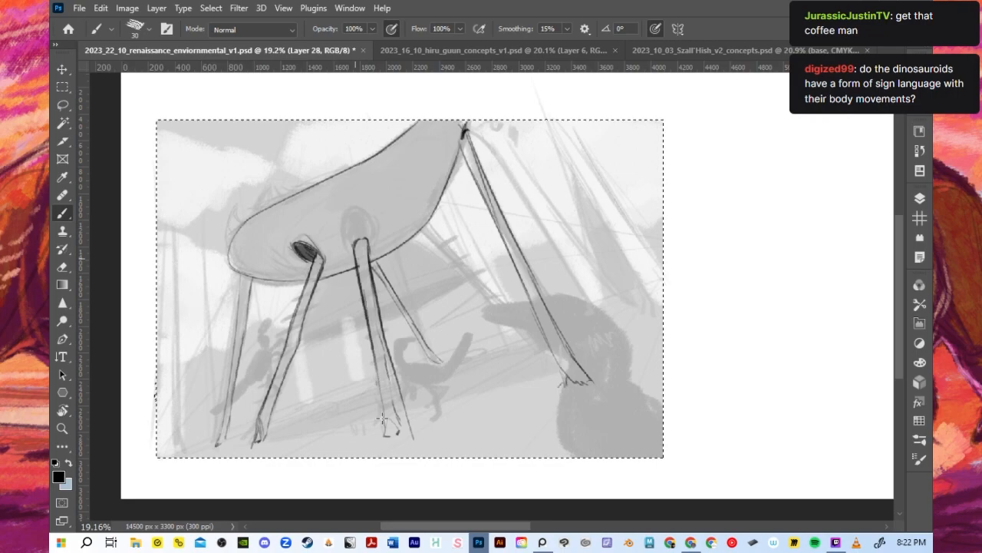
drag(387, 383, 413, 442)
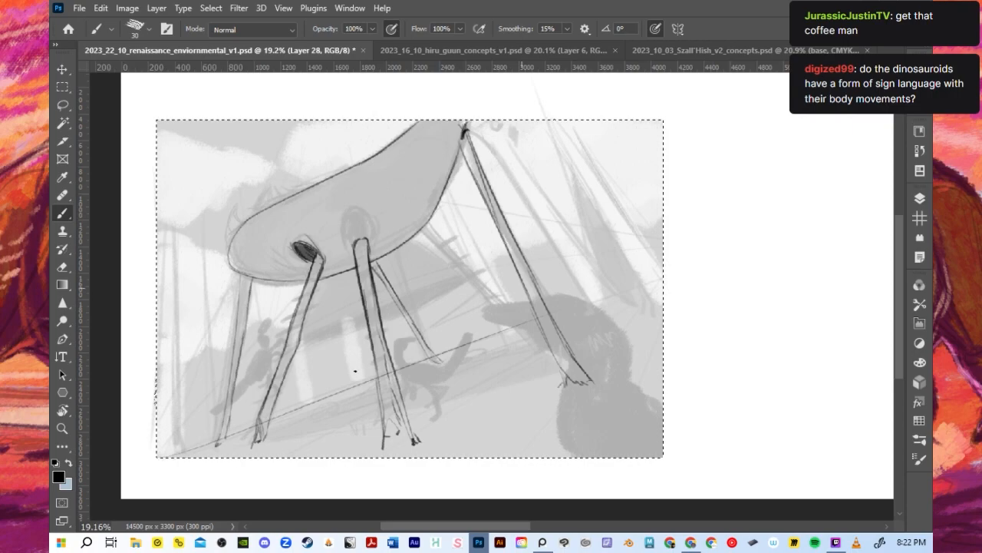
- Draw a straight diagonal ground line across the thumbnail, rising from its lower-left corner to its right edge
drag(285, 418, 637, 300)
key(ctrl+z)
drag(160, 455, 665, 277)
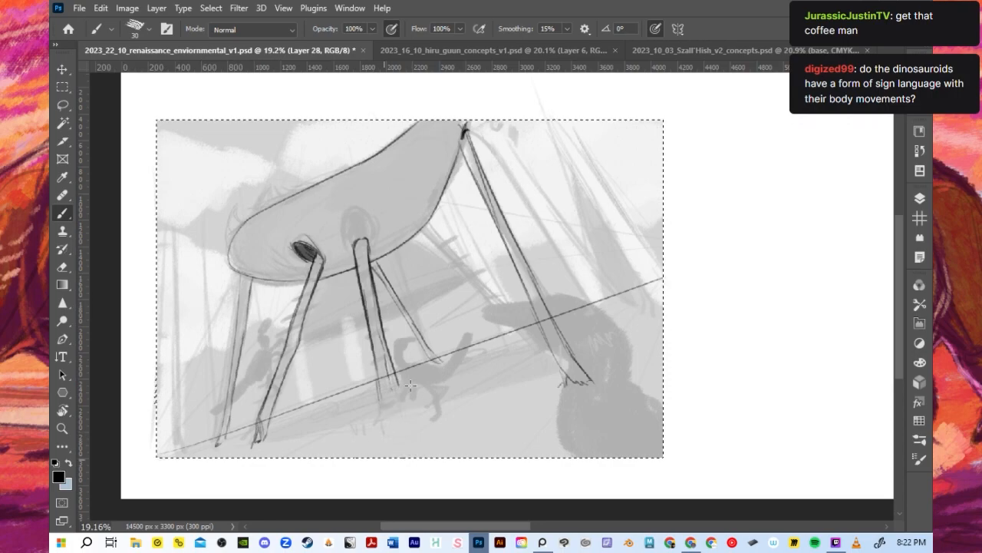
- Erase the lower part of the middle support leg and outline the oval socket around its top
mouse_move(387, 374)
mouse_down()
mouse_move(364, 306)
mouse_move(383, 334)
mouse_move(381, 315)
mouse_up()
drag(395, 364, 402, 347)
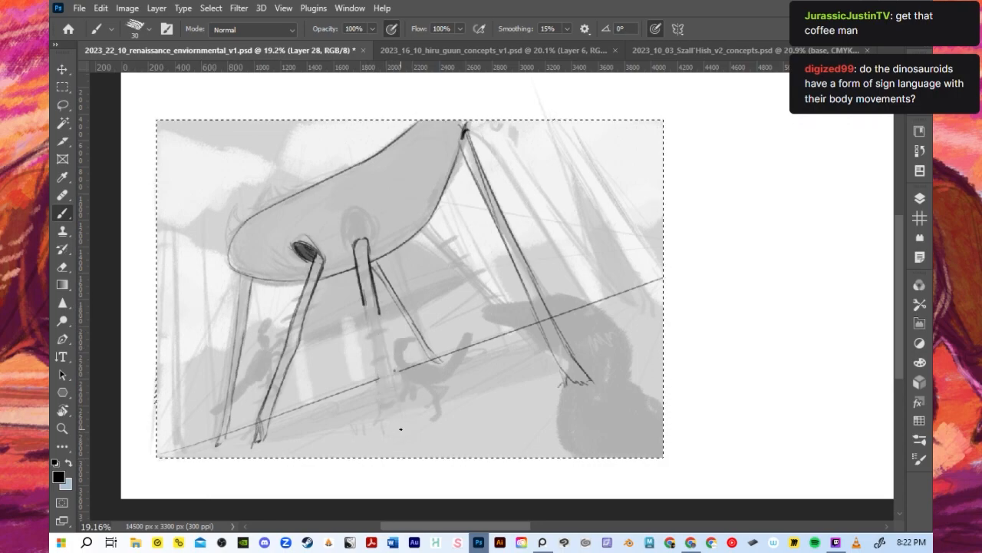
mouse_move(355, 248)
mouse_down()
mouse_move(352, 209)
mouse_move(376, 221)
mouse_move(350, 224)
mouse_move(364, 204)
mouse_move(370, 235)
mouse_up()
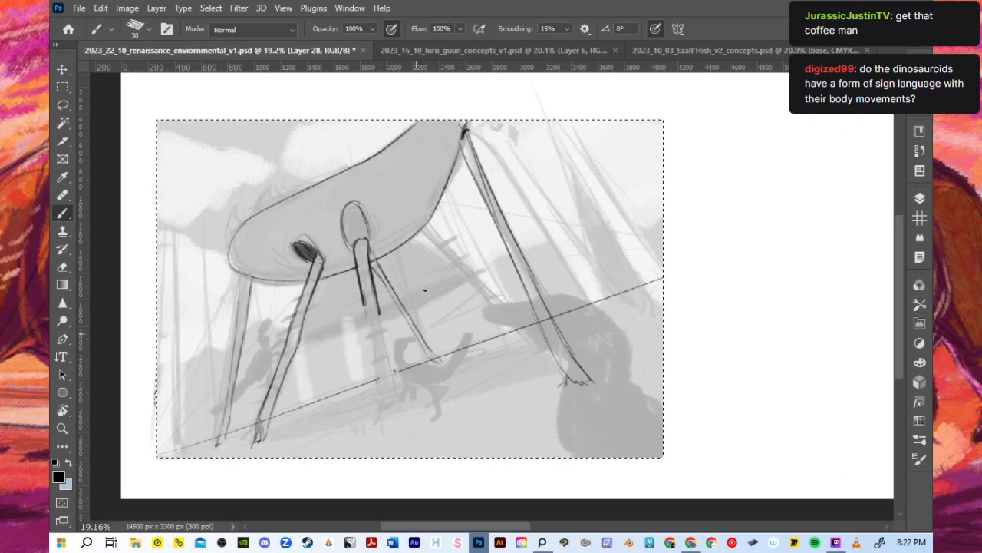
- Outline a third oval socket near the hull's rear and draw a diagonal support leg from the underside past the ground line
mouse_move(427, 224)
mouse_down()
mouse_move(396, 198)
mouse_move(422, 202)
mouse_up()
drag(415, 226, 530, 351)
drag(431, 228, 547, 350)
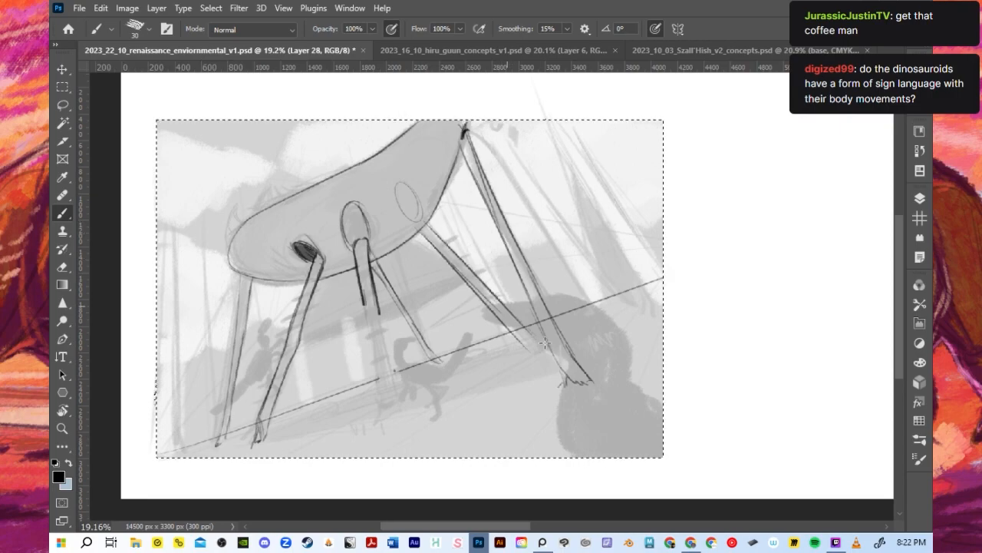
- Erase the short middle leg and redraw it as a long straight leg from the second socket to near the thumbnail's lower edge
drag(357, 256, 390, 318)
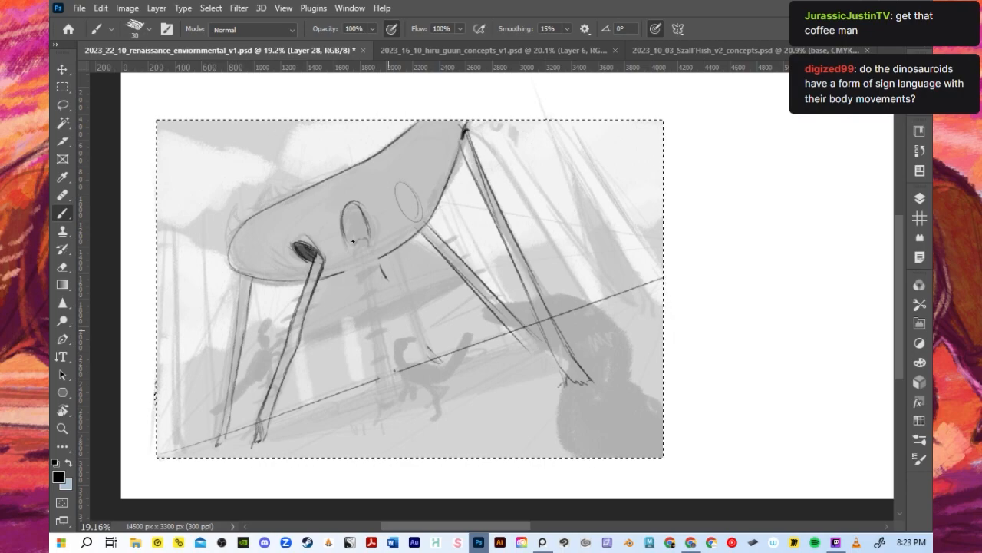
drag(354, 250, 377, 445)
key(ctrl+z)
drag(366, 234, 385, 367)
drag(372, 256, 397, 441)
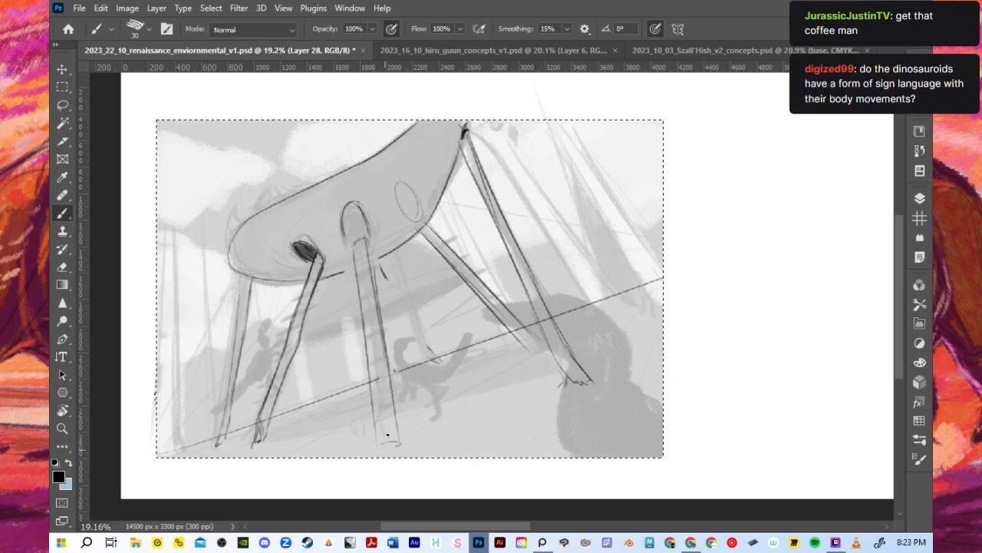
- Erase the long rearmost leg together with its foot, and round off the middle leg's top inside the second socket
key(])
mouse_move(593, 390)
mouse_down()
mouse_move(588, 353)
mouse_move(581, 381)
mouse_move(539, 263)
mouse_move(563, 307)
mouse_up()
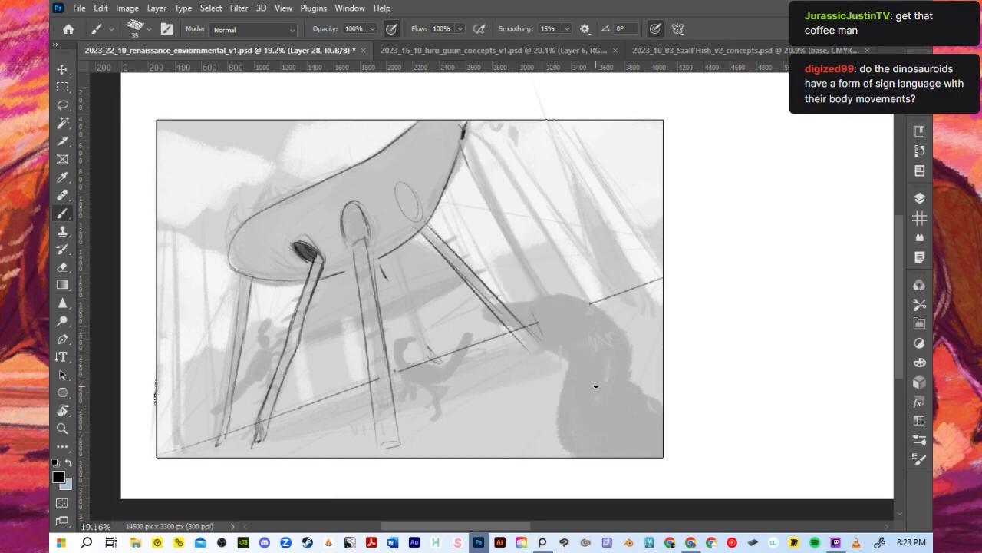
mouse_move(366, 246)
mouse_down()
mouse_move(359, 235)
mouse_move(352, 247)
mouse_up()
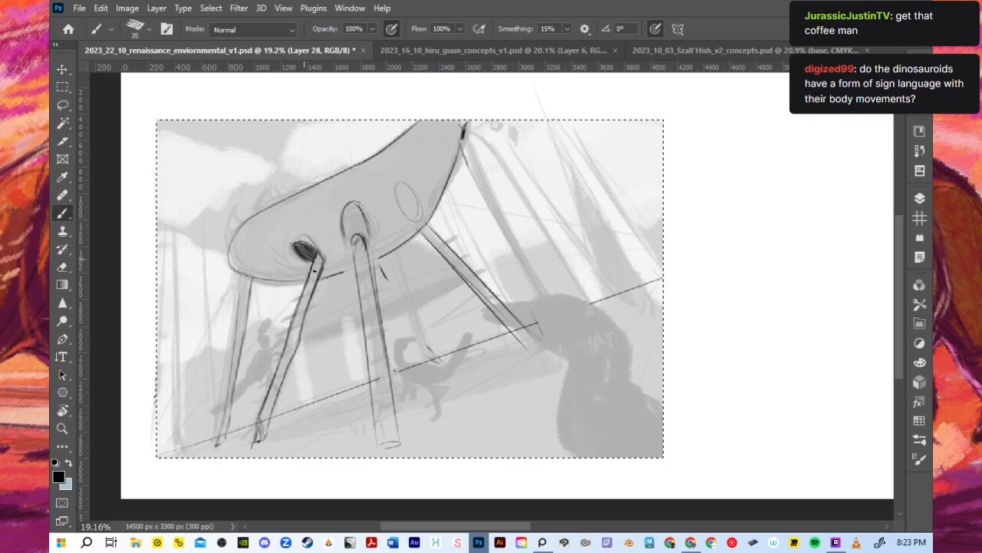
- Thicken the front edge of the leg below the first socket and add an upswept edge at the hull's front end
mouse_move(258, 416)
mouse_down()
mouse_move(322, 241)
mouse_move(284, 371)
mouse_move(258, 416)
mouse_up()
key(ctrl+z)
drag(305, 273, 253, 420)
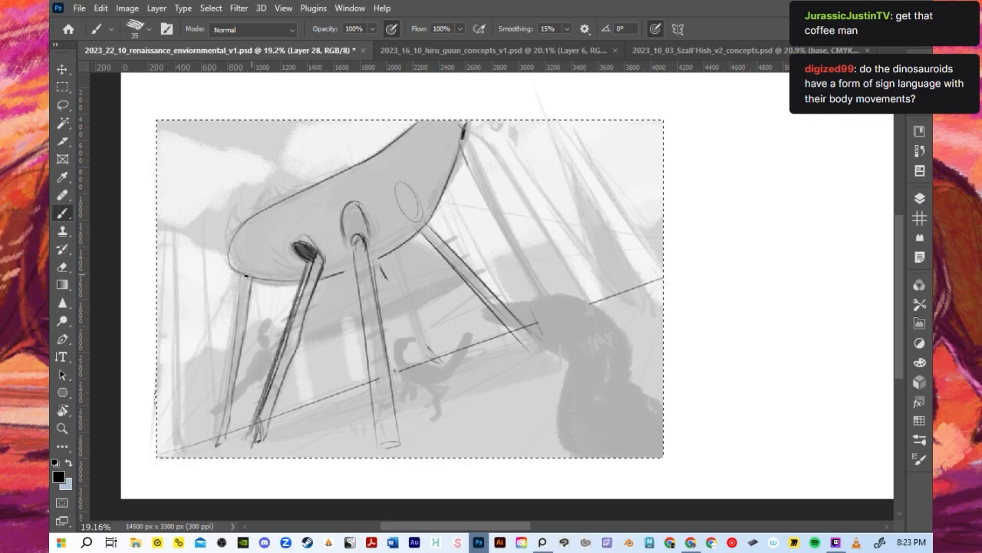
mouse_move(230, 253)
mouse_down()
mouse_move(235, 210)
mouse_move(307, 192)
mouse_up()
drag(231, 209, 228, 246)
- Erase the thin far leg under the hull's front end and redraw it straight and slightly further forward, with a closed foot
key(e)
mouse_move(247, 283)
mouse_down()
mouse_move(234, 360)
mouse_move(203, 436)
mouse_up()
key(b)
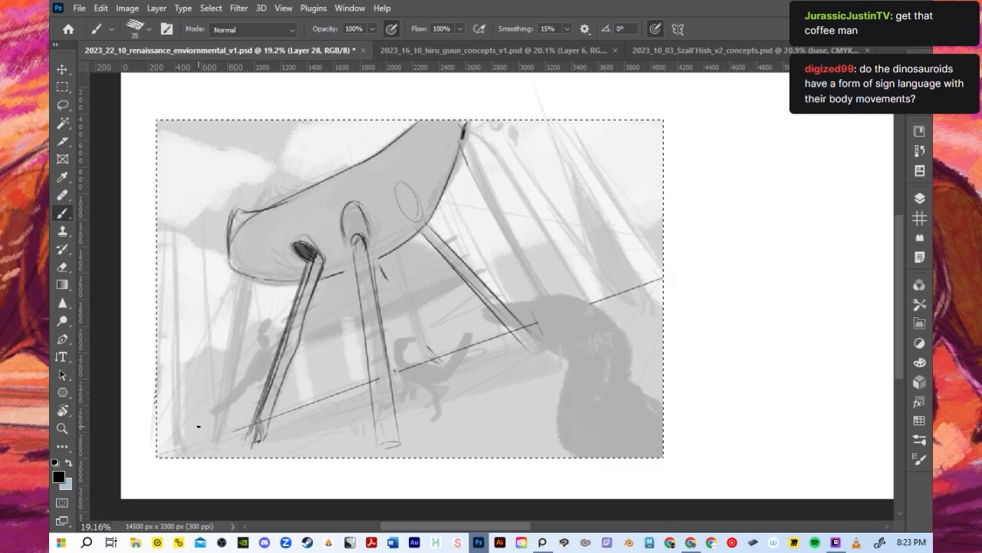
drag(231, 249, 204, 416)
key(ctrl+z)
key(ctrl+z)
drag(233, 273, 206, 443)
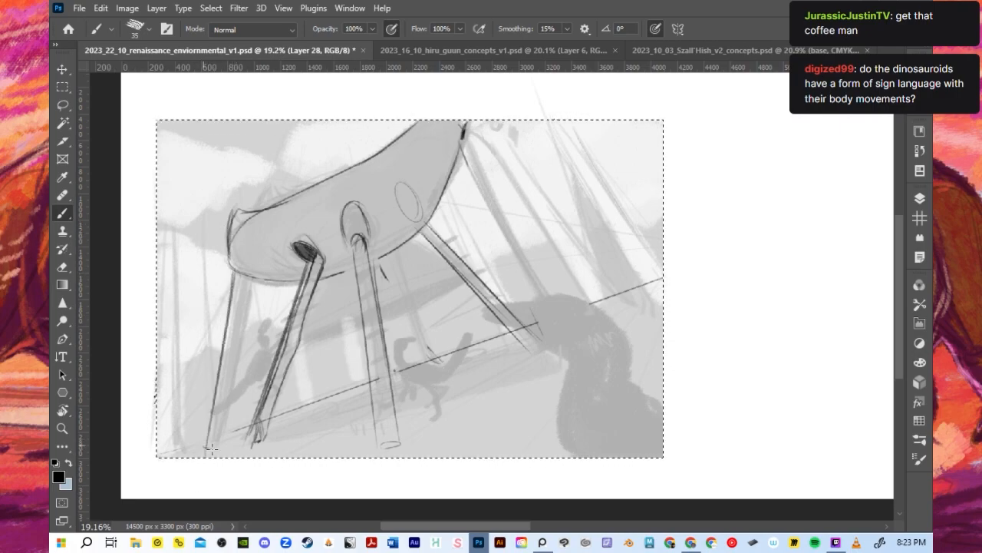
drag(245, 273, 222, 426)
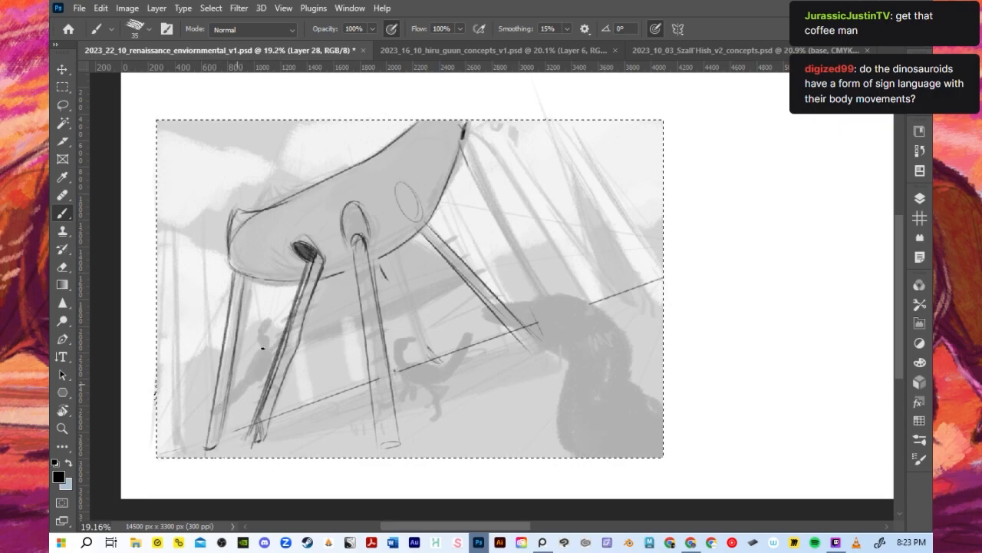
- Redraw the middle leg's front edge down to the thumbnail's lower edge and remove the third oval socket from the hull
drag(353, 247, 375, 470)
key(ctrl+z)
drag(352, 251, 377, 451)
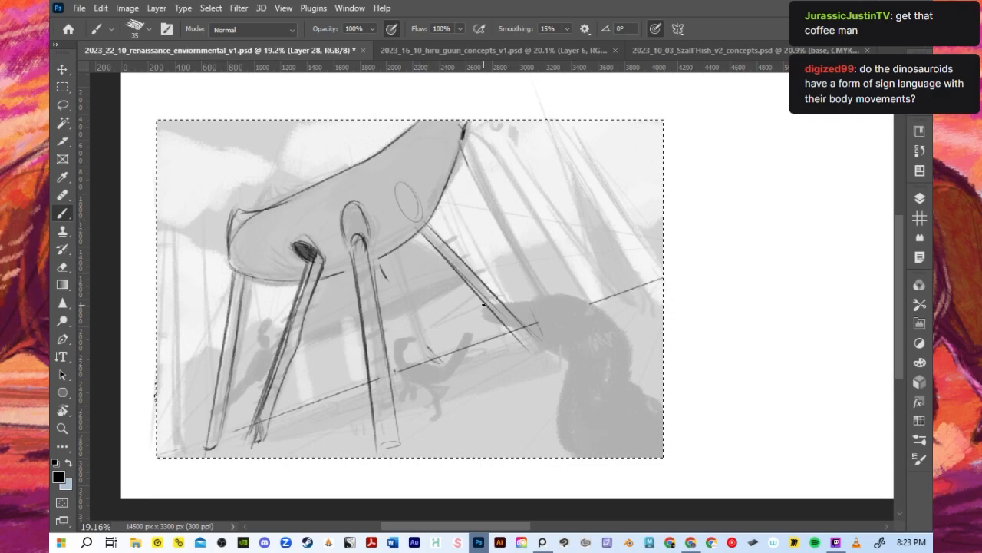
key(ctrl+z)
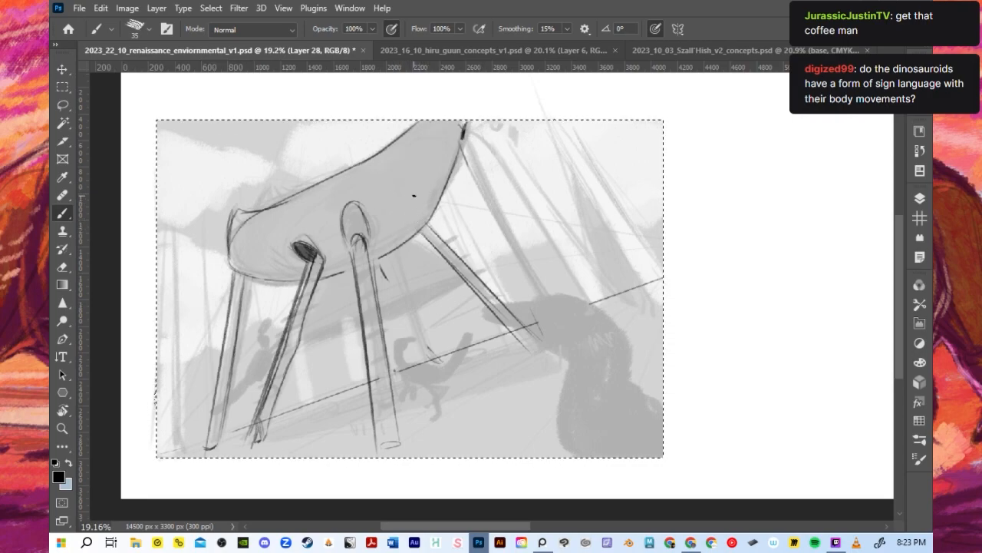
- Draw the rearmost leg as two long diagonal edges from the hull's rear corner down across the dark foreground figure
drag(470, 126, 527, 223)
drag(465, 146, 551, 300)
mouse_move(466, 145)
mouse_down()
mouse_move(574, 353)
mouse_move(570, 279)
mouse_move(611, 347)
mouse_move(488, 188)
mouse_move(575, 353)
mouse_up()
drag(527, 277, 609, 412)
key(ctrl+z)
drag(552, 263, 622, 369)
drag(549, 303, 592, 390)
drag(556, 300, 599, 401)
drag(563, 341, 605, 411)
drag(537, 238, 638, 387)
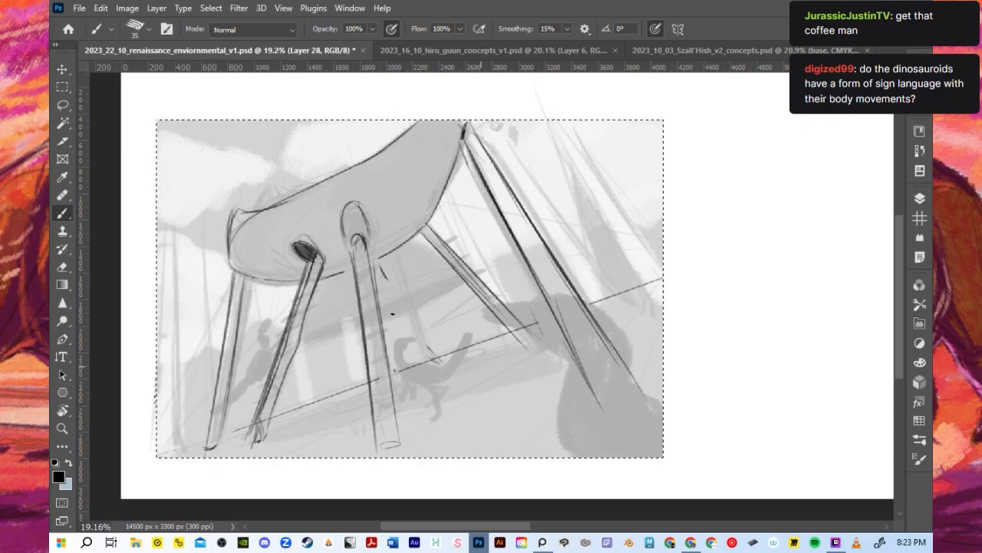
- Erase the thick front edge of the leg below the first socket and redraw it as a cleaner line
drag(289, 318, 257, 407)
mouse_move(297, 298)
mouse_down()
mouse_move(257, 419)
mouse_move(300, 297)
mouse_move(297, 307)
mouse_up()
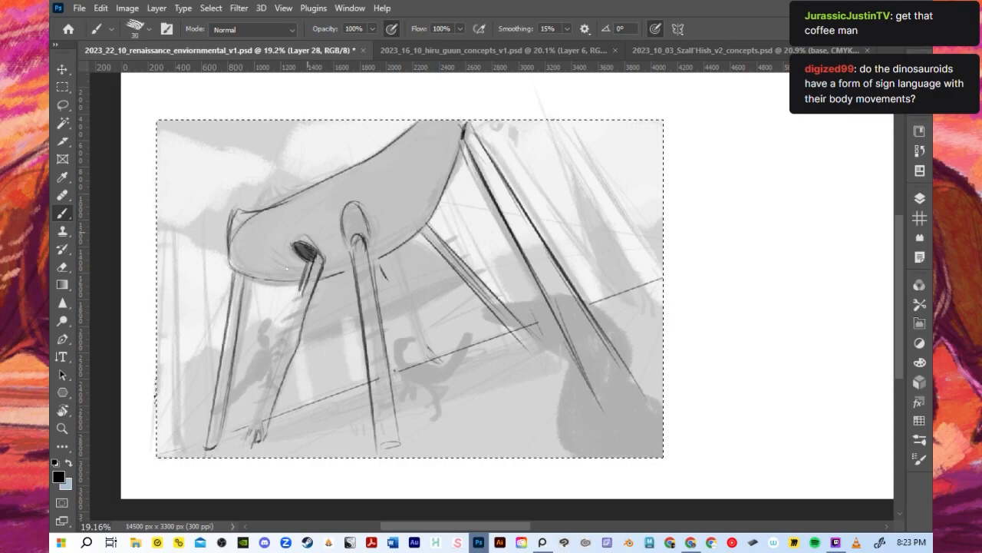
drag(306, 260, 254, 419)
key(ctrl+z)
key(ctrl+z)
key(ctrl+z)
drag(274, 352, 242, 442)
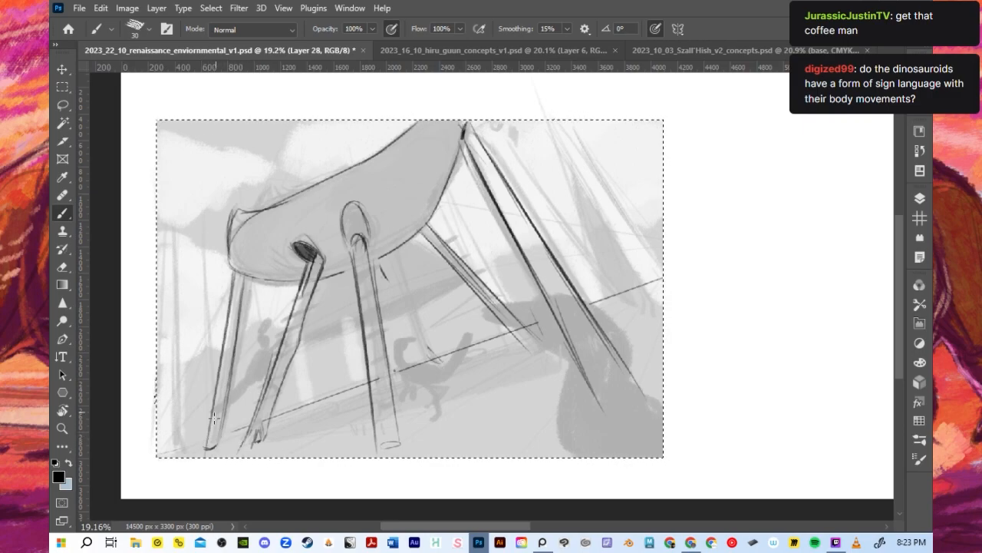
- Erase the far leg beneath the hull's front end
drag(248, 269, 238, 358)
drag(235, 266, 275, 394)
key(ctrl+z)
key(ctrl+z)
mouse_move(215, 435)
mouse_down()
mouse_move(219, 375)
mouse_move(232, 385)
mouse_move(223, 366)
mouse_move(240, 300)
mouse_up()
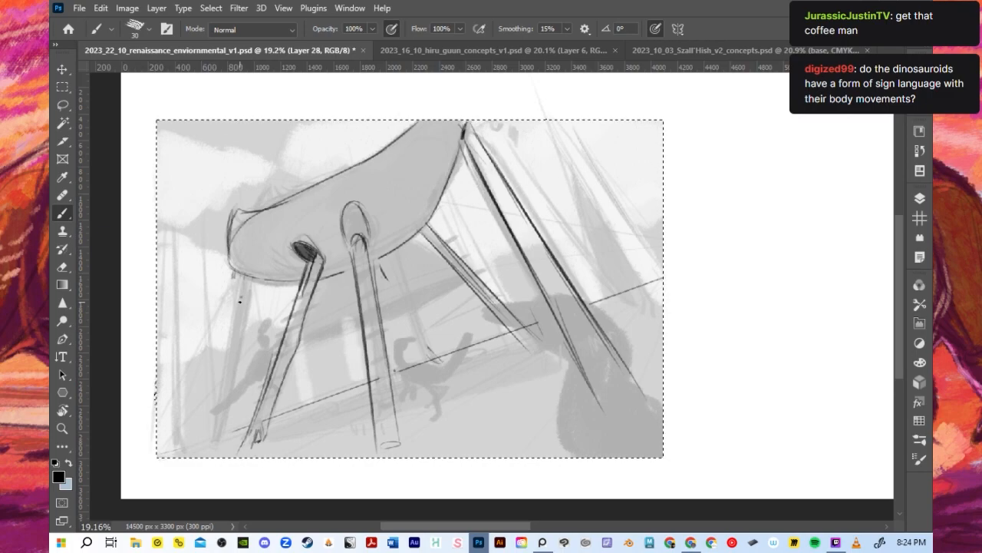
- Redraw the far front leg as a narrow, nearly vertical pair of edges from the hull's underside to a small foot
drag(237, 273, 230, 430)
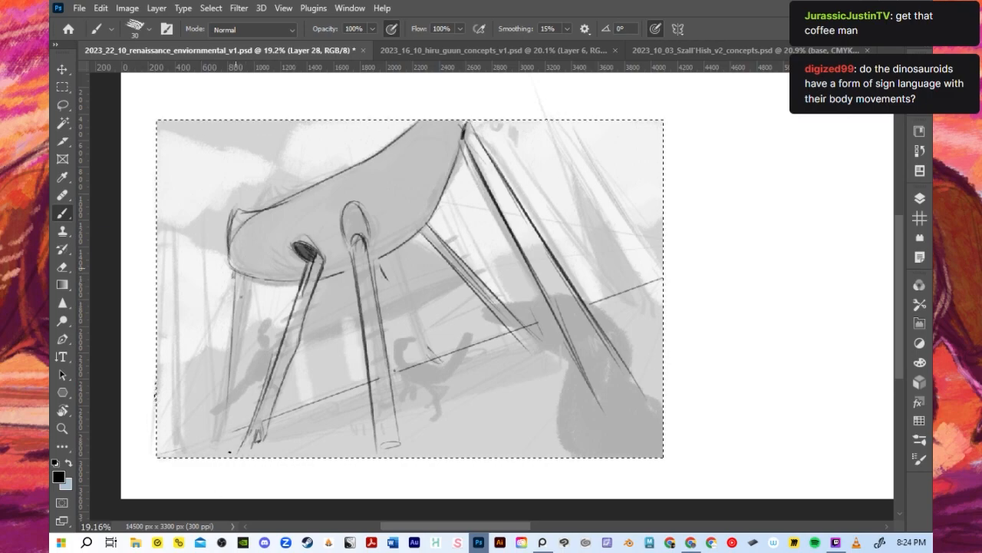
key(ctrl+z)
drag(232, 265, 231, 438)
key(ctrl+z)
key(ctrl+z)
drag(257, 259, 240, 381)
drag(233, 419, 271, 179)
drag(234, 420, 262, 176)
drag(247, 285, 230, 437)
mouse_move(246, 273)
mouse_down()
mouse_move(228, 384)
mouse_move(252, 286)
mouse_move(238, 417)
mouse_up()
key(ctrl+z)
key(ctrl+z)
drag(247, 304, 230, 421)
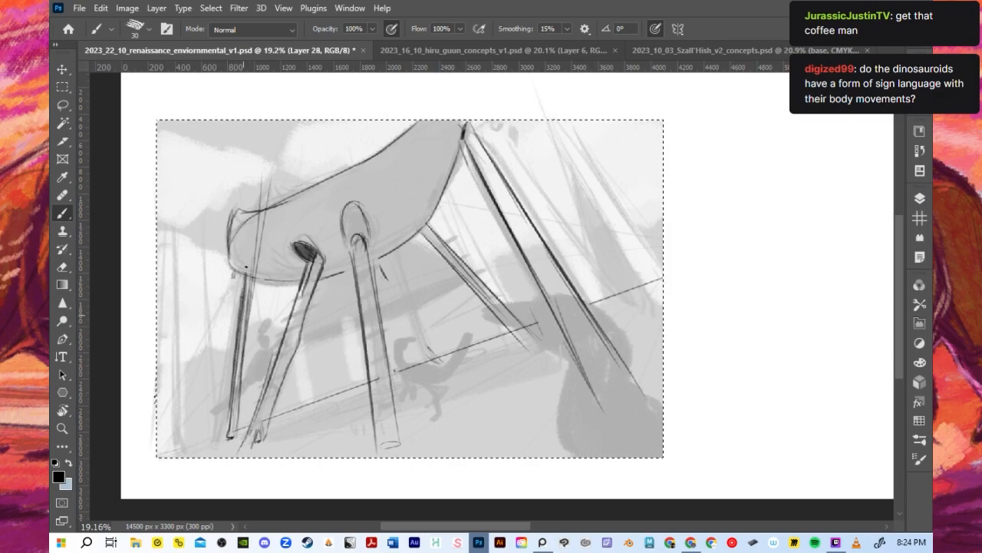
- Darken the hull's underside outline and draw a slanted far leg behind the middle leg, ending just past the ground line
mouse_move(231, 252)
mouse_down()
mouse_move(279, 284)
mouse_move(390, 256)
mouse_up()
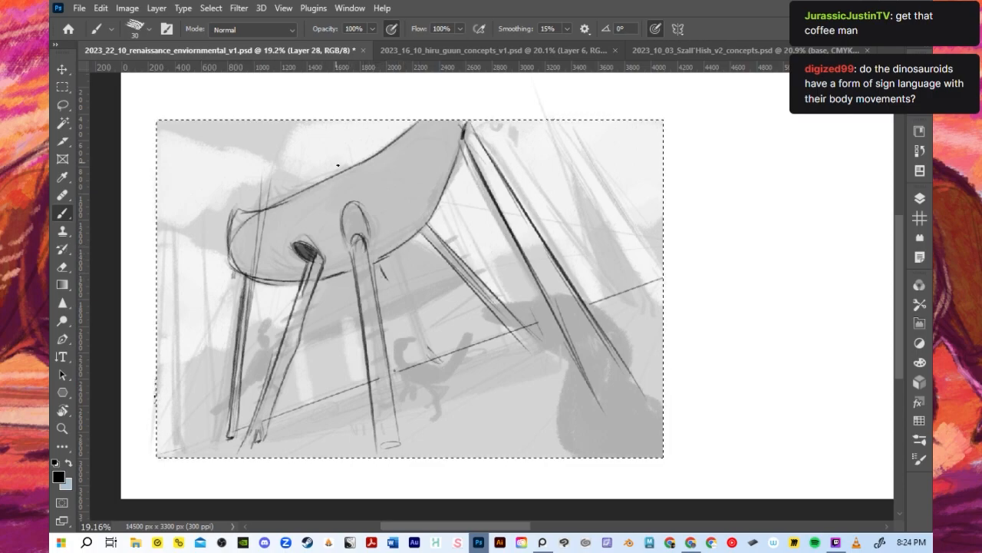
drag(383, 248, 442, 353)
drag(376, 269, 435, 367)
mouse_move(397, 282)
mouse_down()
mouse_move(451, 362)
mouse_move(442, 362)
mouse_up()
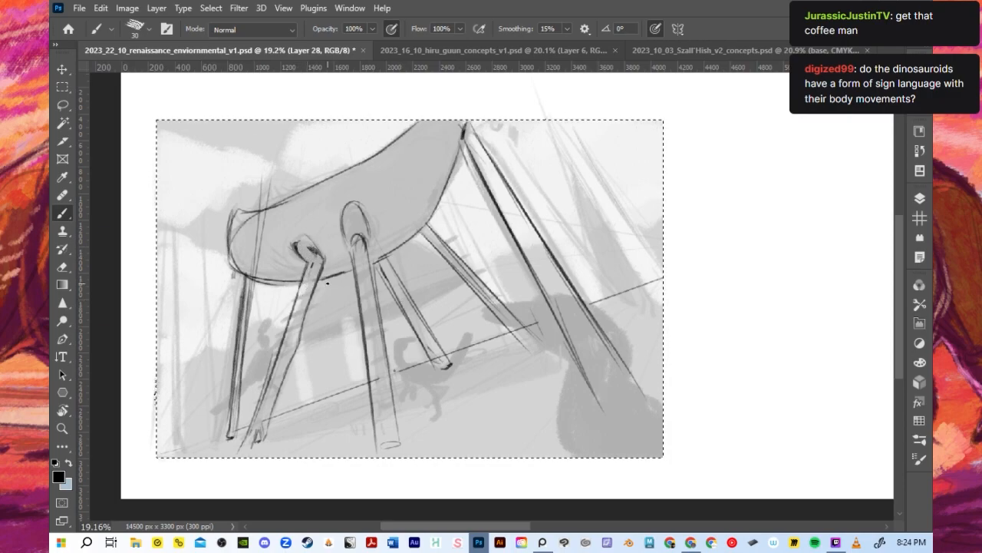
- Redraw the first and second leg sockets as bolder ovals around the tops of their legs
mouse_move(295, 236)
mouse_down()
mouse_move(295, 259)
mouse_move(307, 267)
mouse_move(323, 259)
mouse_move(311, 266)
mouse_up()
key(ctrl+z)
drag(343, 206, 353, 252)
key(ctrl+z)
mouse_move(341, 207)
mouse_down()
mouse_move(353, 250)
mouse_move(367, 223)
mouse_move(365, 230)
mouse_up()
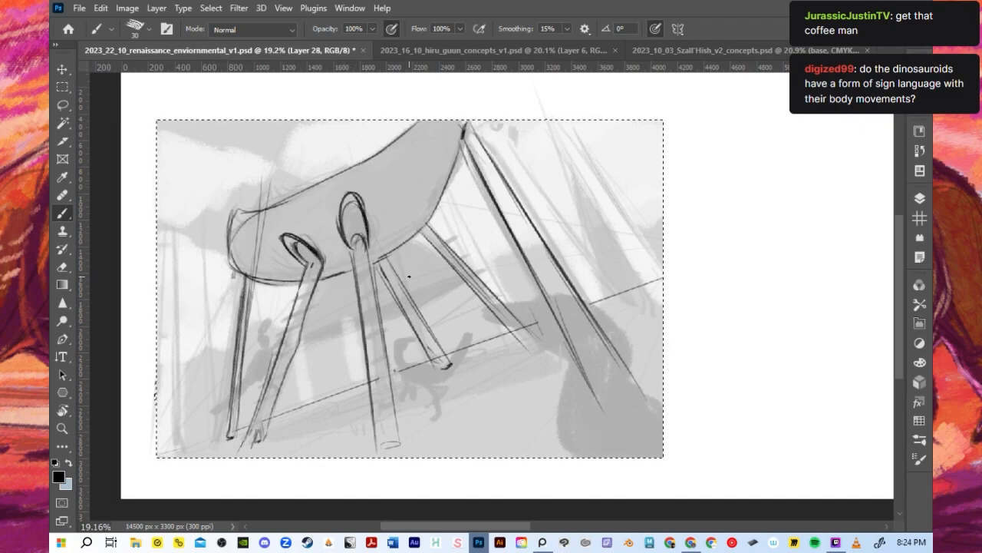
- Fill the interiors of both leg sockets with dark shading using a larger brush
key(bracketright)
key(bracketright)
key(bracketright)
key(bracketright)
key(bracketright)
mouse_move(295, 244)
mouse_down()
mouse_move(317, 265)
mouse_move(361, 224)
mouse_move(355, 242)
mouse_move(356, 209)
mouse_move(361, 244)
mouse_move(355, 201)
mouse_move(363, 240)
mouse_up()
key(bracketleft)
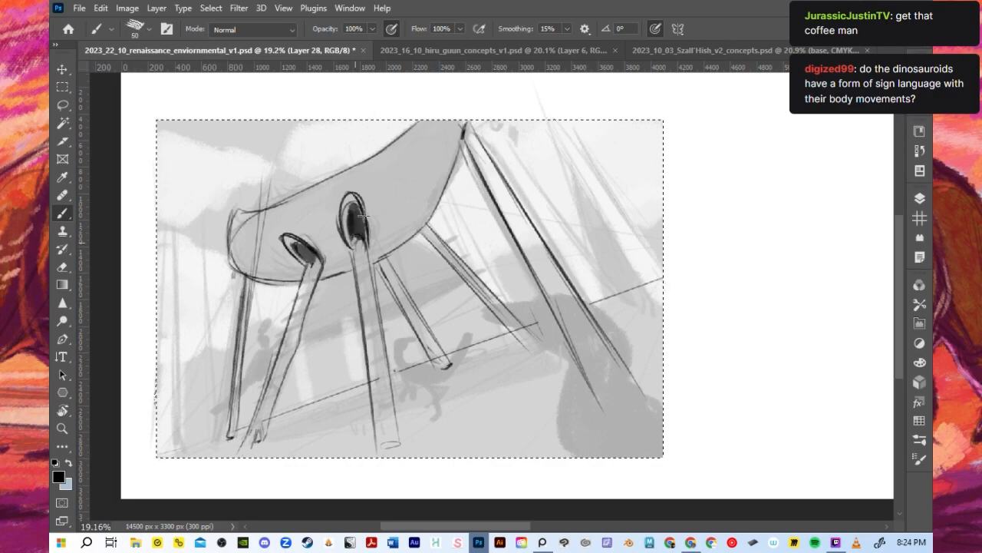
- Erase the second socket and redraw it as a wider, tilted oval with an inner rim
mouse_move(350, 220)
mouse_down()
mouse_move(353, 199)
mouse_move(339, 230)
mouse_move(355, 210)
mouse_up()
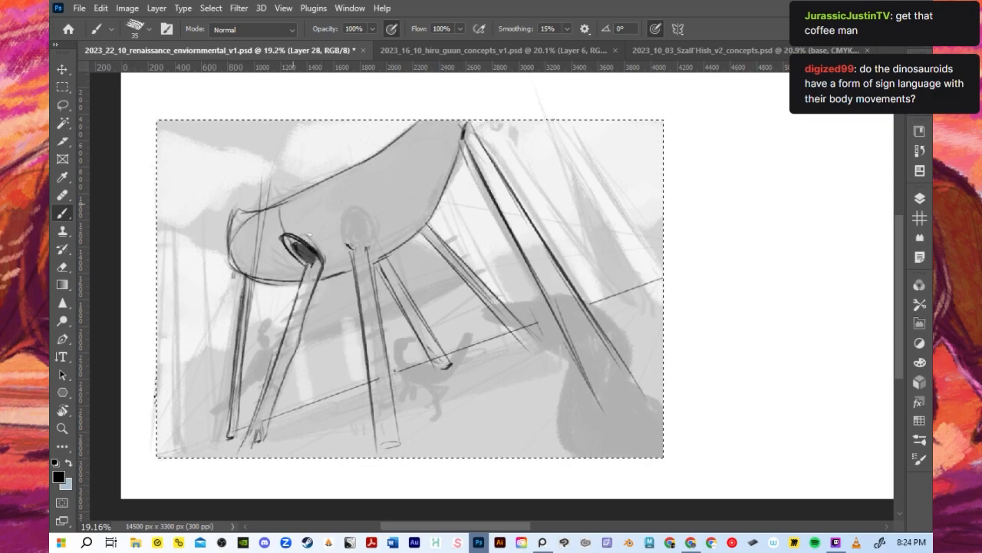
drag(335, 198, 360, 239)
key(ctrl+z)
drag(336, 197, 353, 248)
mouse_move(335, 197)
mouse_down()
mouse_move(369, 243)
mouse_move(358, 235)
mouse_move(350, 244)
mouse_move(341, 216)
mouse_move(358, 220)
mouse_up()
key(bracketright)
key(bracketright)
key(bracketright)
key(bracketright)
key(bracketright)
key(ctrl+z)
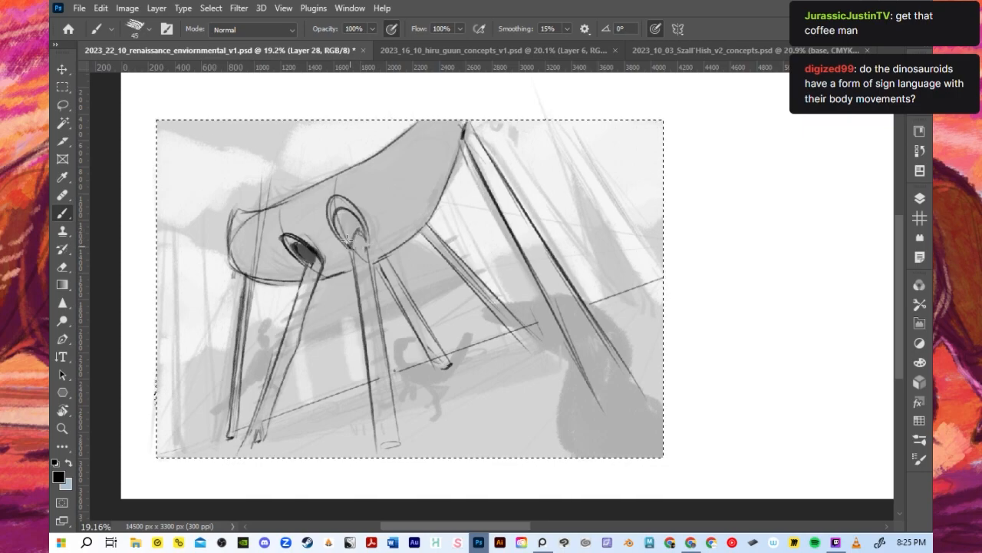
- Shade the second socket's interior dark and add foot details to the lower ends of the legs
mouse_move(342, 235)
mouse_down()
mouse_move(332, 206)
mouse_move(355, 230)
mouse_move(346, 207)
mouse_move(355, 230)
mouse_move(310, 254)
mouse_up()
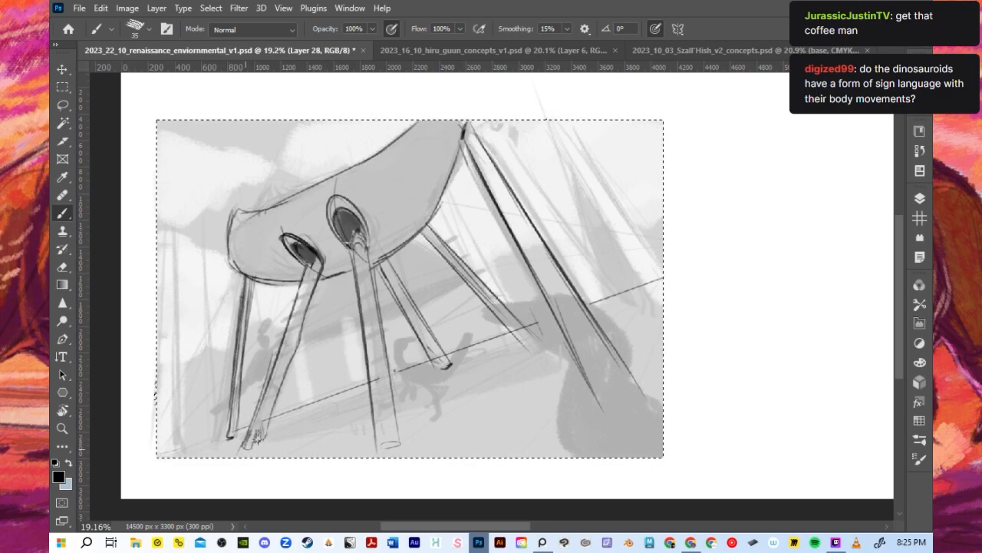
drag(276, 398, 268, 432)
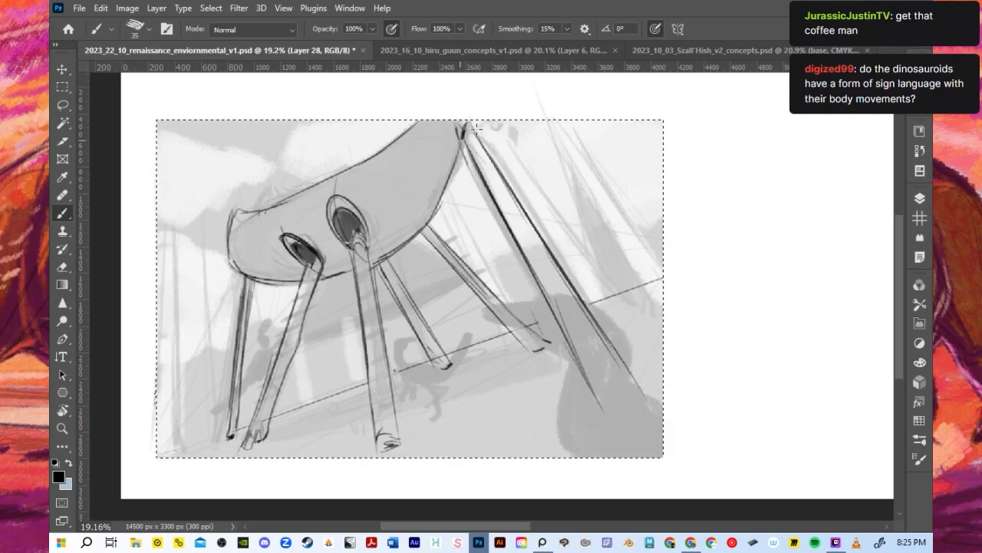
- Redraw the hull's front and top outline as a taller curve reaching the thumbnail's upper edge, replacing the old top line
drag(228, 227, 242, 196)
mouse_move(229, 249)
mouse_down()
mouse_move(265, 177)
mouse_move(333, 144)
mouse_up()
drag(287, 167, 415, 74)
key(bracketright)
mouse_move(263, 220)
mouse_down()
mouse_move(362, 152)
mouse_move(383, 152)
mouse_move(418, 113)
mouse_move(241, 224)
mouse_up()
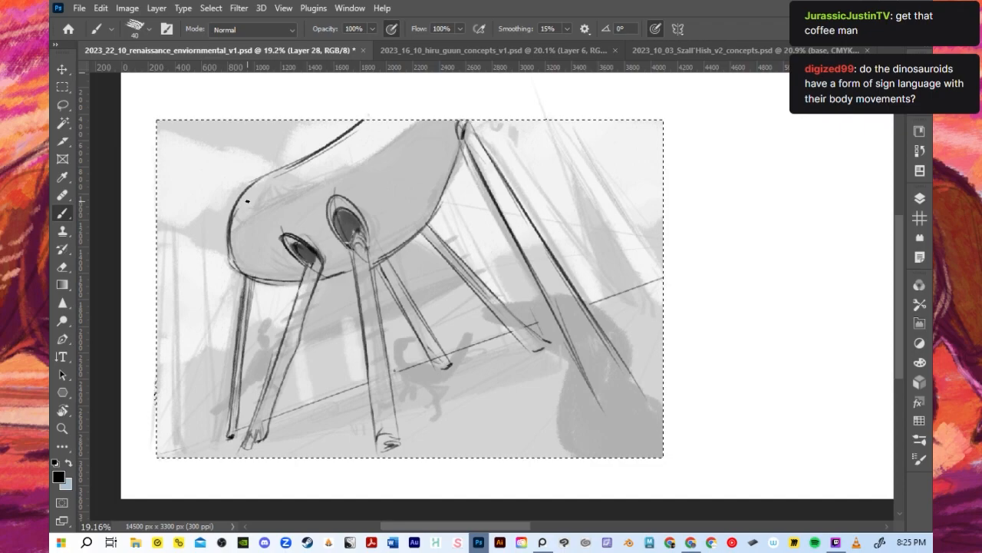
drag(239, 275, 278, 173)
drag(232, 222, 375, 124)
drag(287, 223, 290, 224)
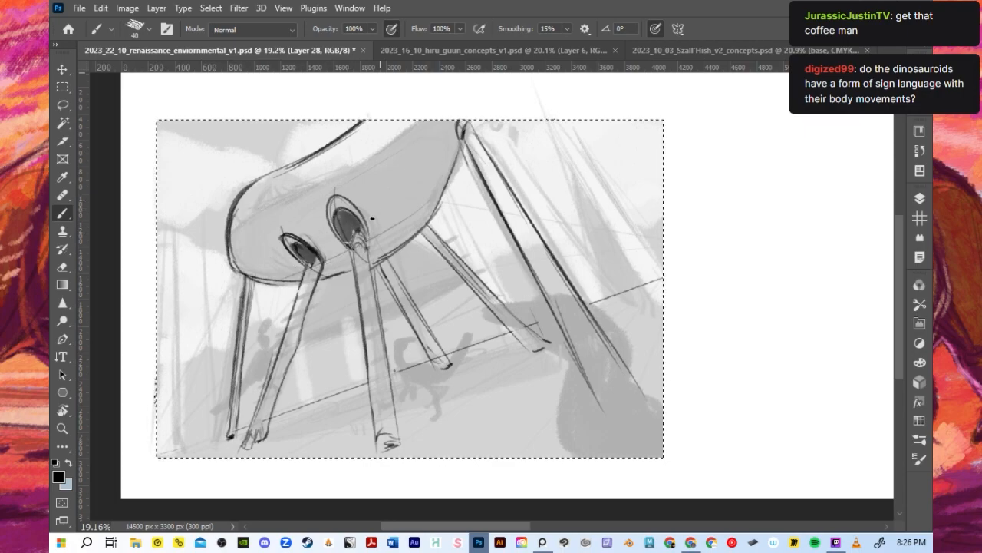
- Draw a curved seam across the hull from the second socket to the thumbnail's upper edge, with short stitch-like bars along it
drag(411, 124, 377, 221)
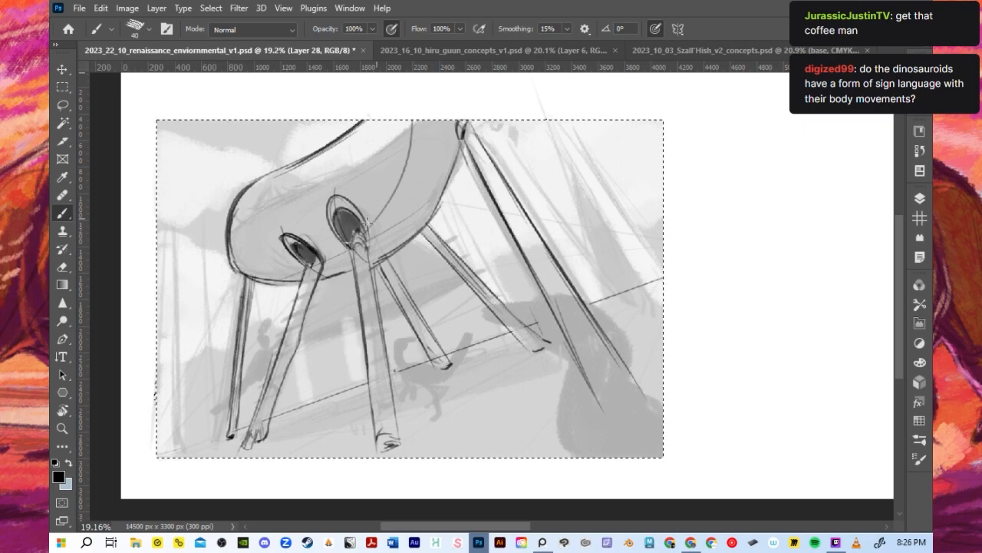
mouse_move(381, 212)
mouse_down()
mouse_move(367, 206)
mouse_move(384, 204)
mouse_move(376, 181)
mouse_move(396, 188)
mouse_move(392, 162)
mouse_move(402, 169)
mouse_up()
key(ctrl+z)
key(ctrl+z)
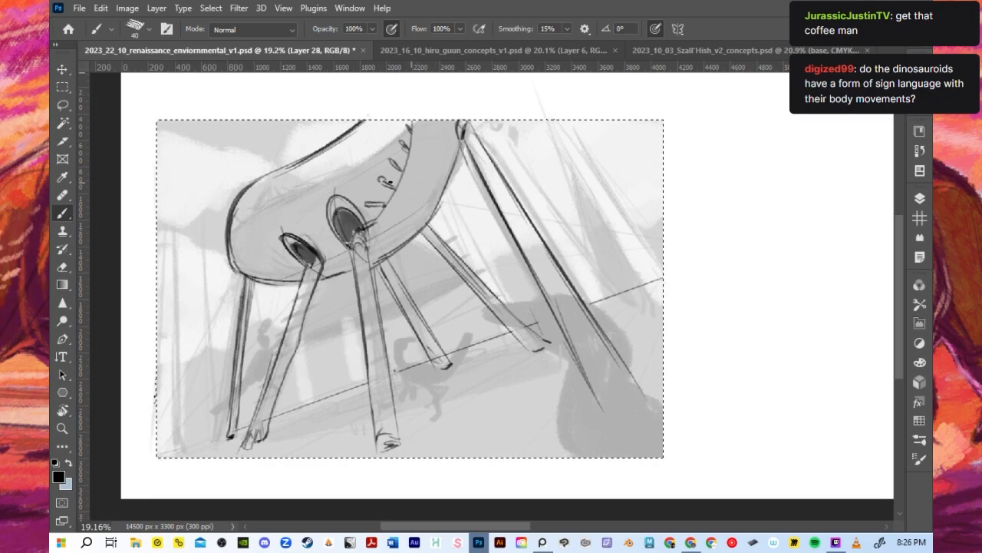
key(ctrl+z)
drag(367, 218, 396, 123)
key(ctrl+z)
drag(363, 215, 395, 129)
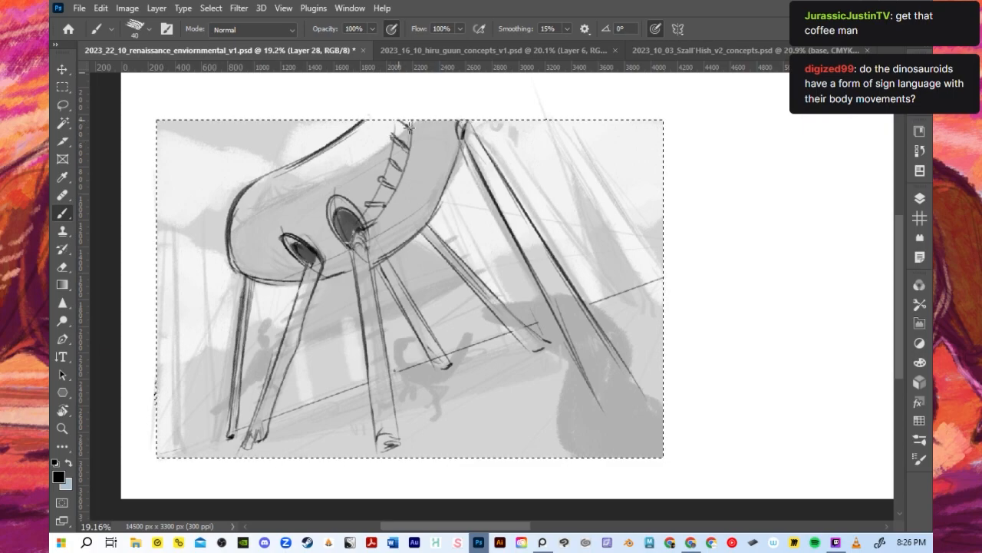
drag(402, 172, 393, 196)
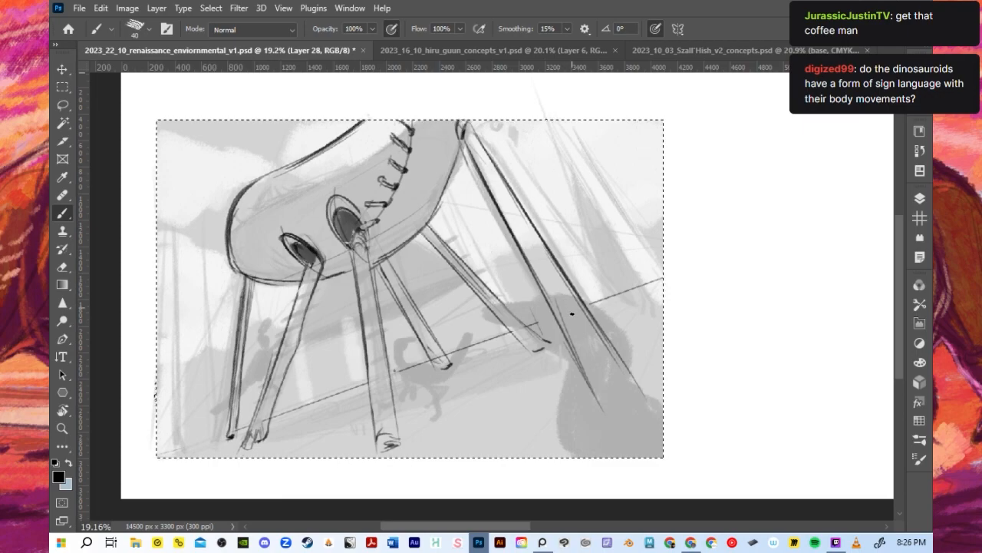
- Close off the rearmost leg's lower end and thicken its front edge near the hull
mouse_move(607, 415)
mouse_down()
mouse_move(633, 408)
mouse_move(624, 417)
mouse_up()
key(ctrl+z)
mouse_move(613, 388)
mouse_down()
mouse_move(626, 383)
mouse_move(637, 409)
mouse_up()
key(ctrl+z)
drag(448, 120, 531, 284)
drag(513, 202, 539, 250)
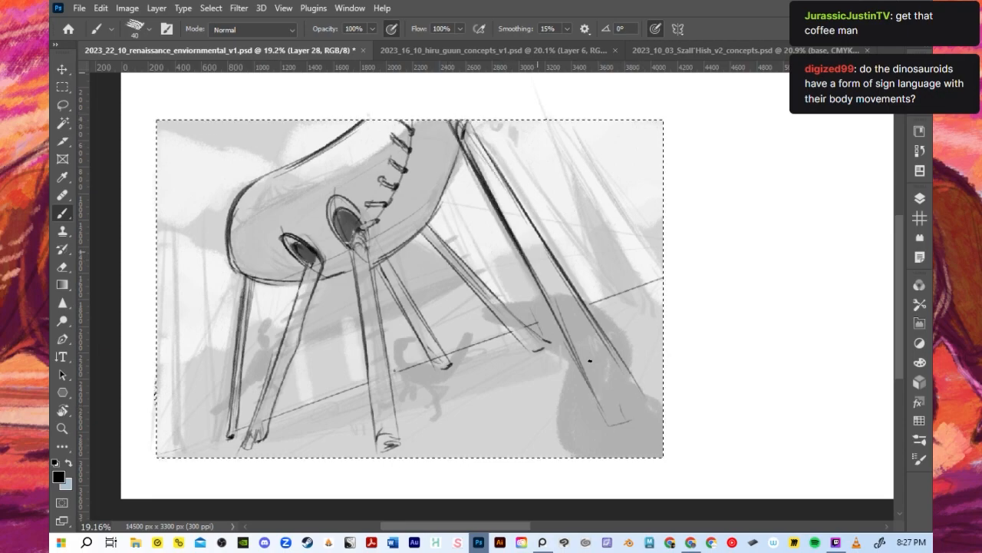
- Darken the edges of the middle leg and the two slanted legs behind it
drag(364, 229, 391, 409)
key(ctrl+z)
drag(363, 228, 406, 513)
key(ctrl+z)
mouse_move(423, 230)
mouse_down()
mouse_move(538, 357)
mouse_move(518, 329)
mouse_up()
key(ctrl+z)
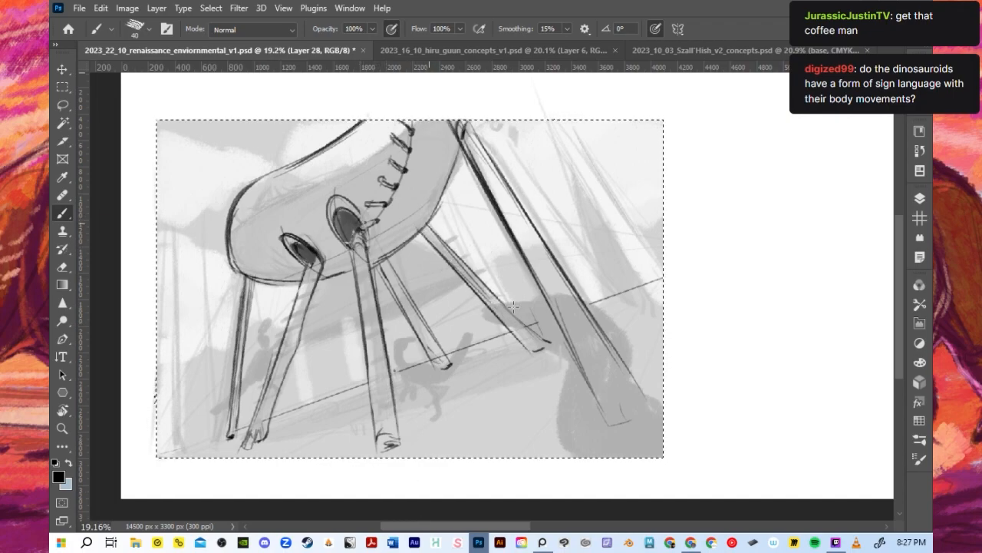
drag(464, 262, 543, 339)
drag(384, 258, 445, 357)
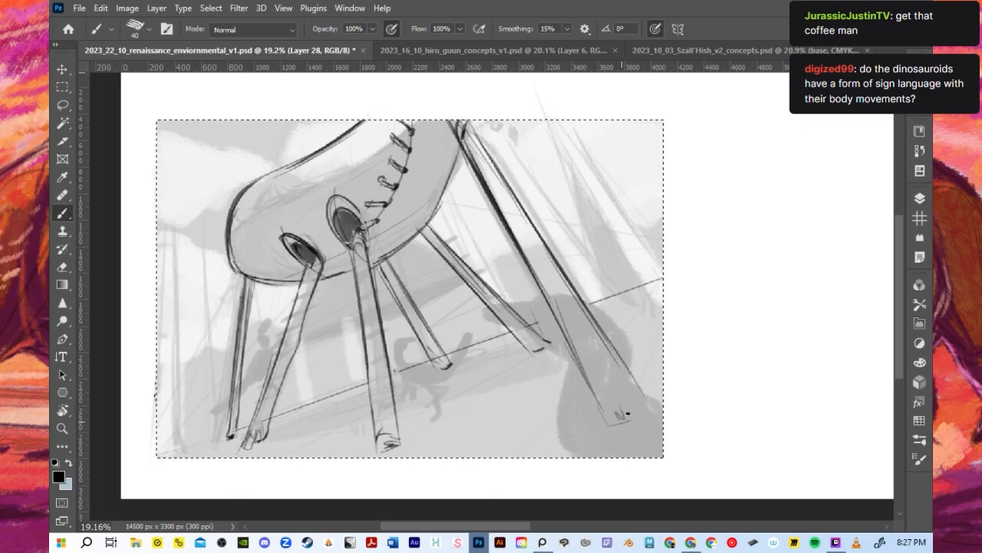
- Outline an oval end on the rearmost leg's foot and add a small raised line above the hull's front top edge
mouse_move(608, 419)
mouse_down()
mouse_move(624, 401)
mouse_move(613, 423)
mouse_up()
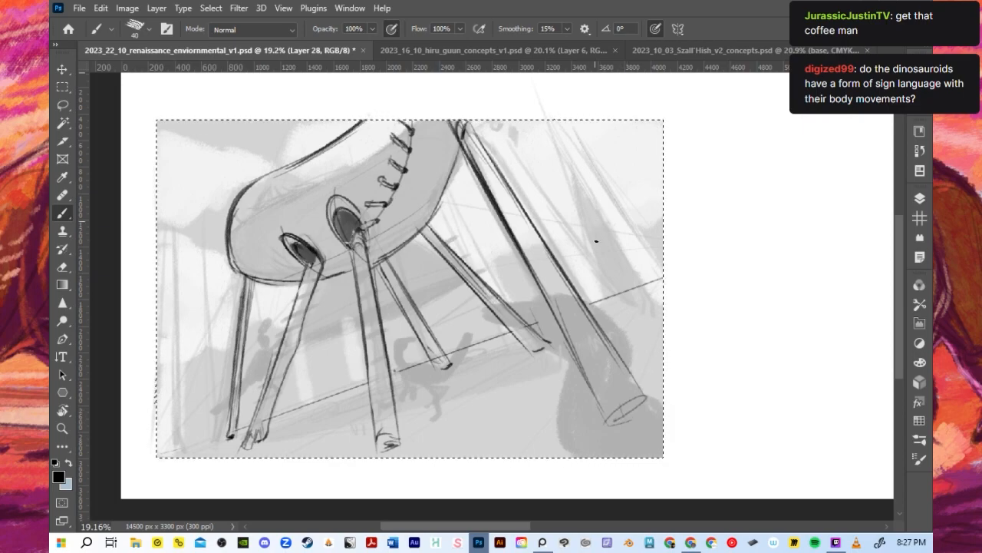
scroll(595, 244, down, 3)
scroll(397, 274, up, 2)
mouse_move(320, 187)
mouse_down()
mouse_move(325, 173)
mouse_move(341, 173)
mouse_up()
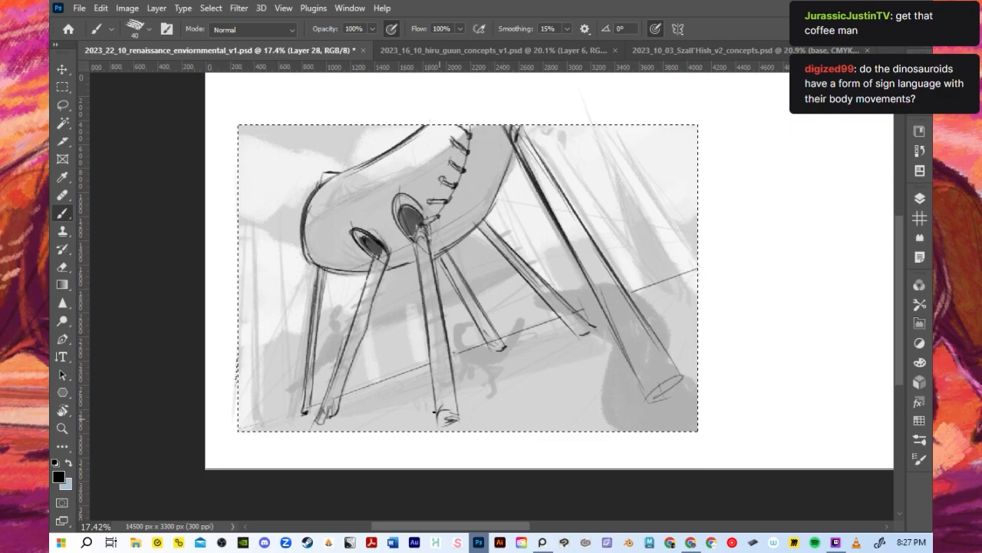
- Draw small grass tufts around the feet of the middle leg and the front legs
scroll(397, 360, down, 1)
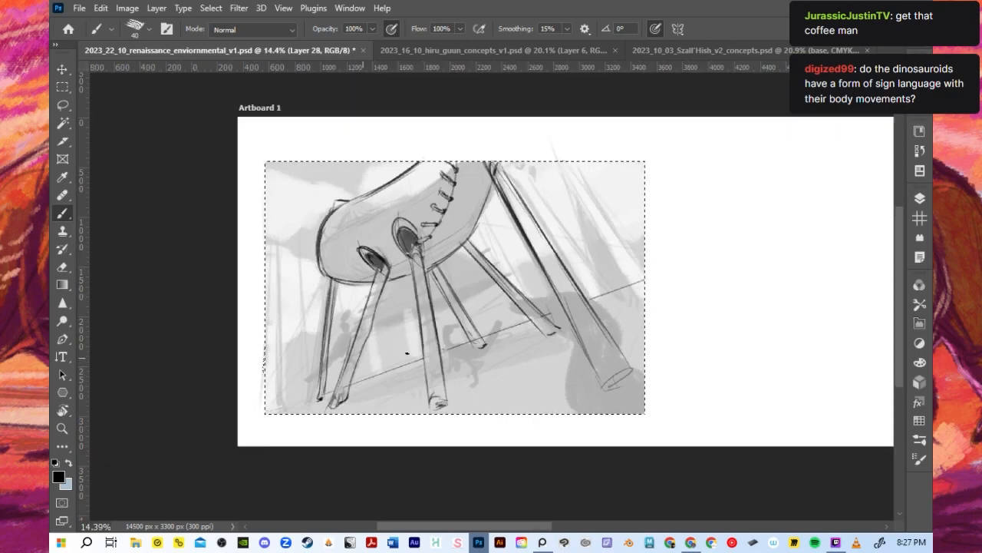
scroll(384, 322, up, 2)
scroll(372, 281, up, 1)
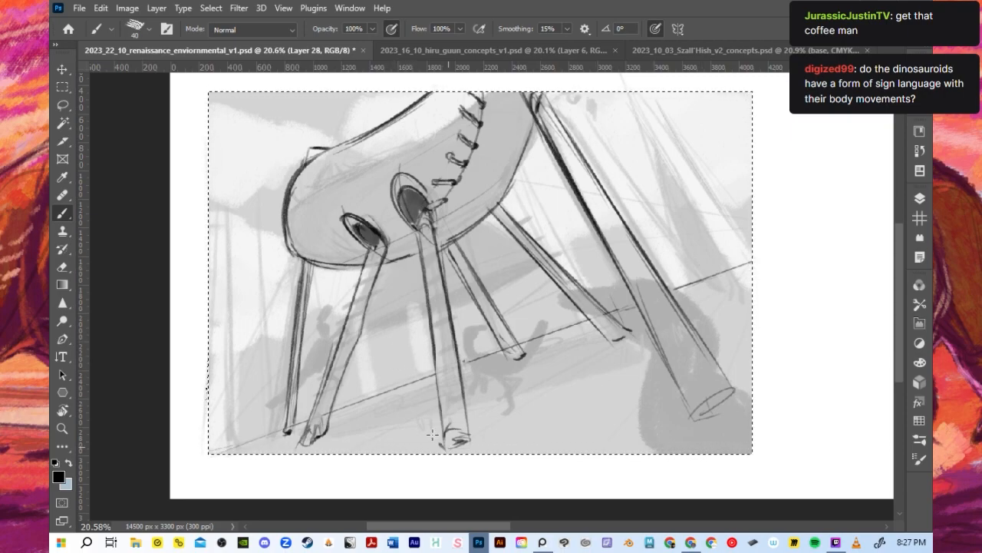
drag(502, 358, 514, 357)
drag(471, 440, 483, 412)
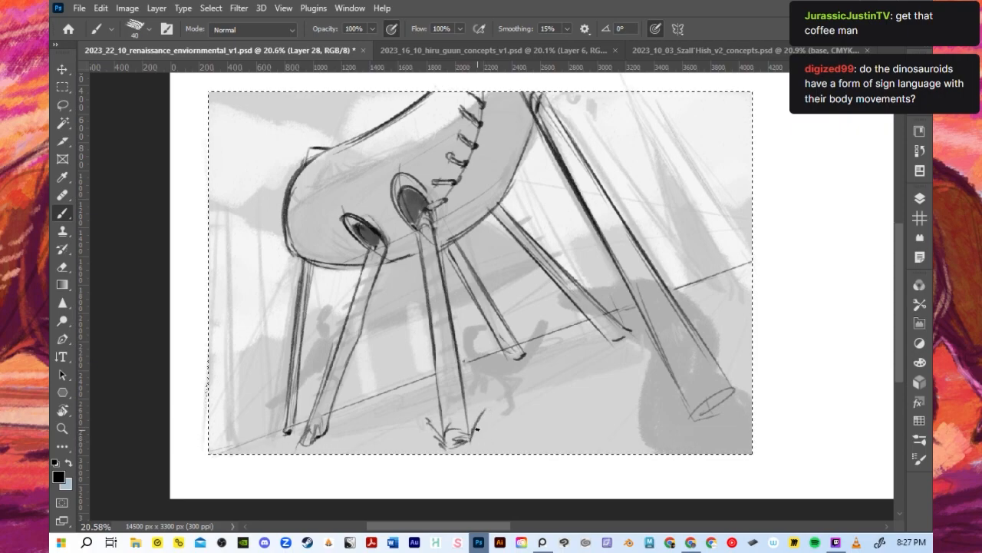
drag(477, 421, 493, 408)
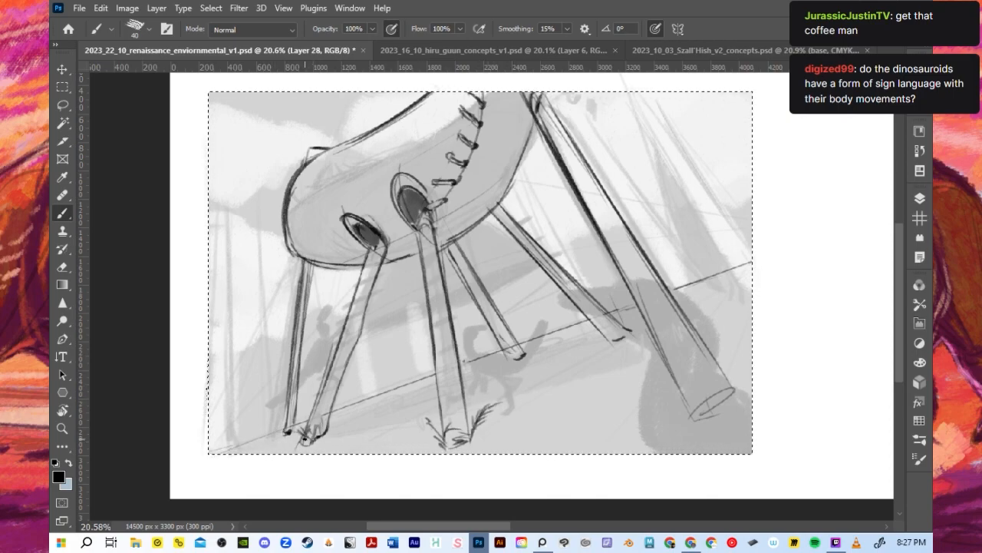
drag(298, 422, 312, 255)
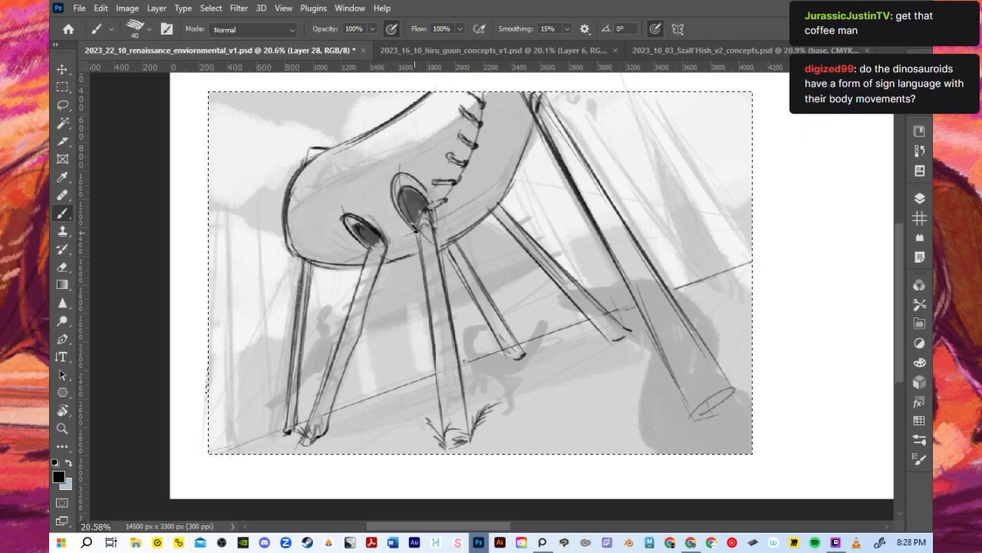
- Add grass strokes at the rearmost leg's foot and darken the leg's lower edge
scroll(416, 229, down, 2)
mouse_move(657, 360)
mouse_down()
mouse_move(629, 373)
mouse_move(665, 352)
mouse_move(642, 365)
mouse_move(656, 329)
mouse_up()
drag(645, 362, 657, 327)
drag(628, 373, 623, 363)
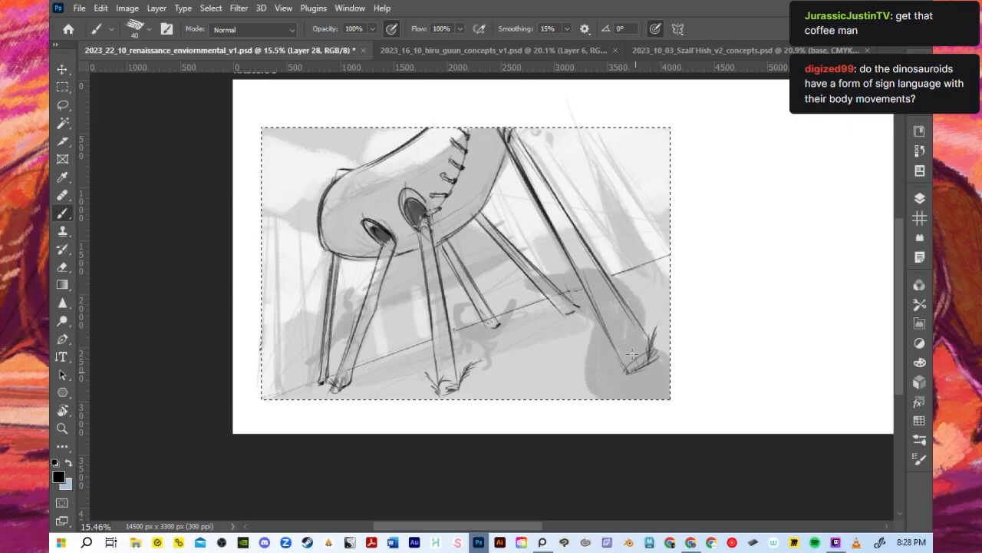
drag(628, 303, 658, 355)
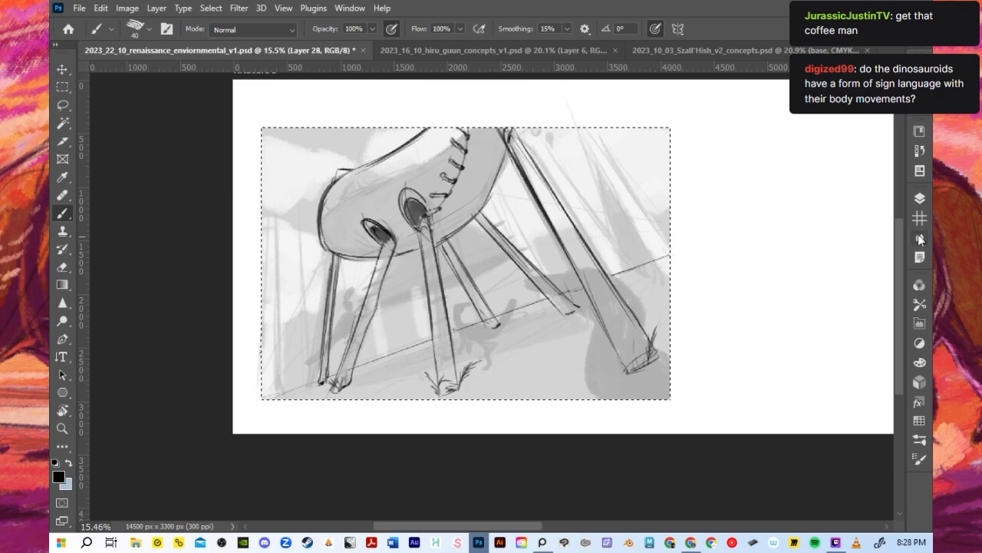
- Add a new layer above Layer 28 and reduce the brush size to 25
click(919, 198)
key(ctrl+shift+alt+n)
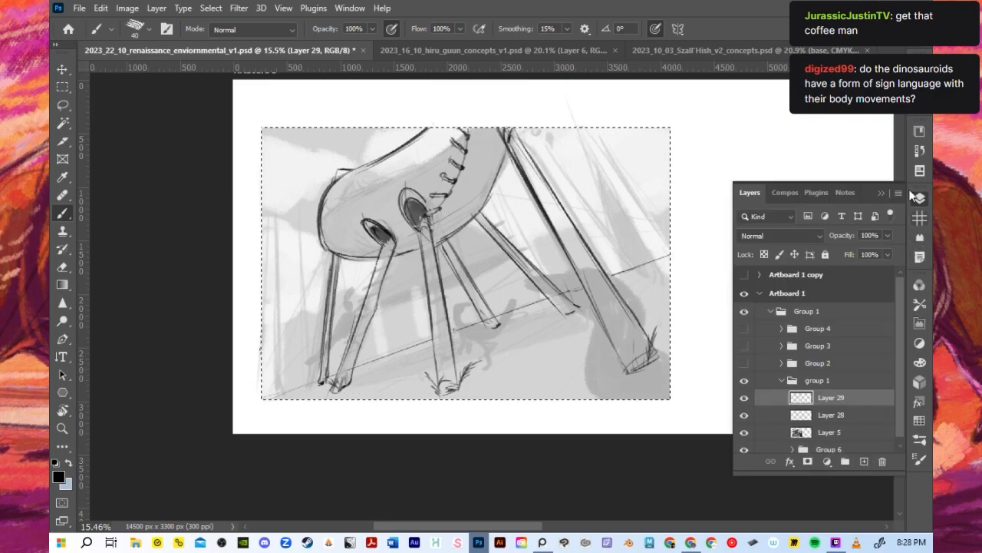
click(882, 193)
scroll(344, 229, up, 3)
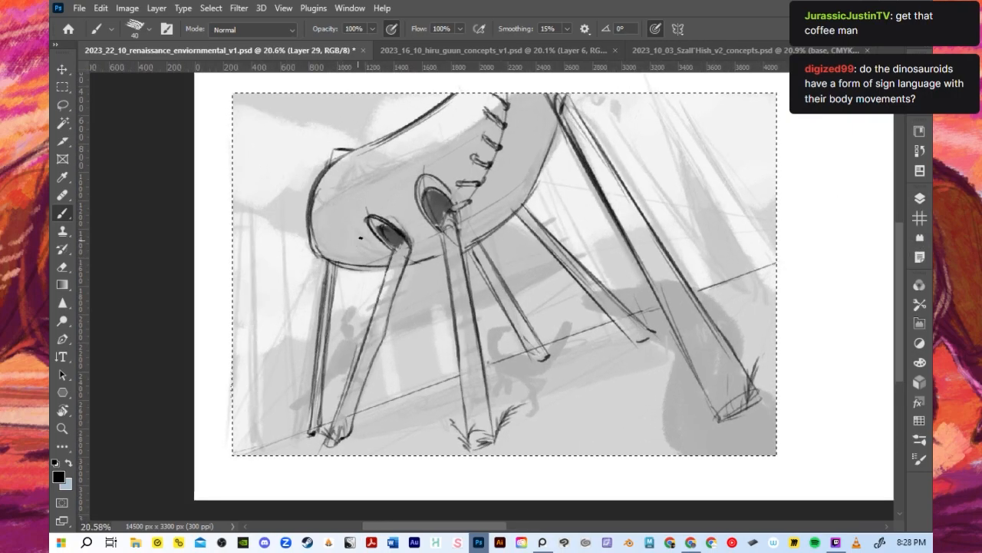
key(bracketleft)
key(bracketleft)
key(bracketleft)
drag(338, 393, 365, 390)
key(ctrl+z)
key(ctrl+z)
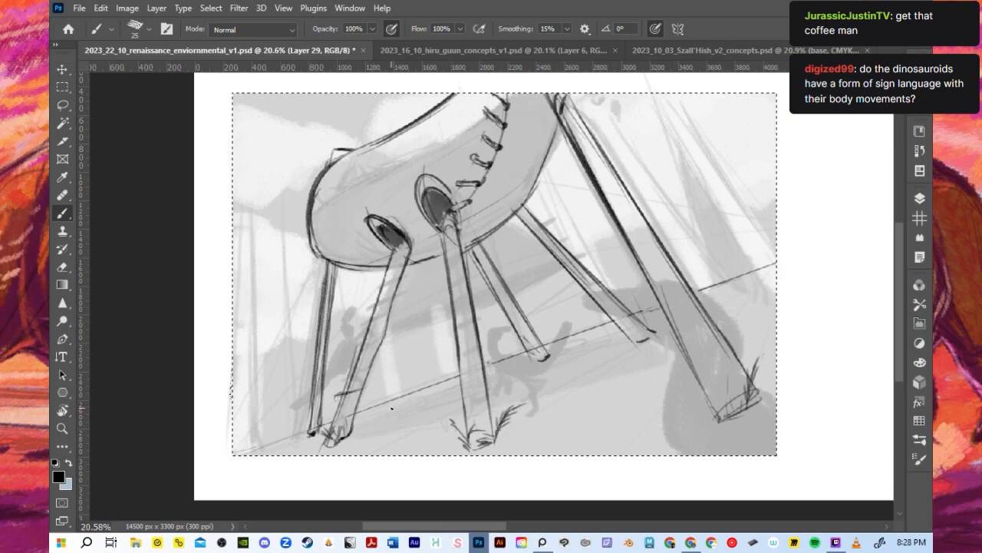
key(ctrl+z)
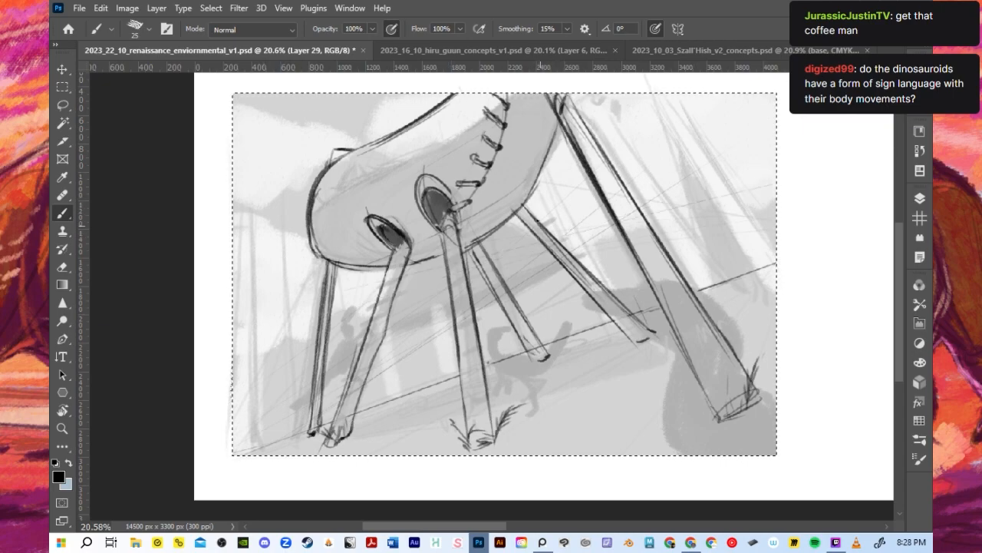
- Draw rows of short rungs down the two slanted legs behind the middle leg
mouse_move(543, 207)
mouse_down()
mouse_move(531, 218)
mouse_move(544, 225)
mouse_move(524, 224)
mouse_up()
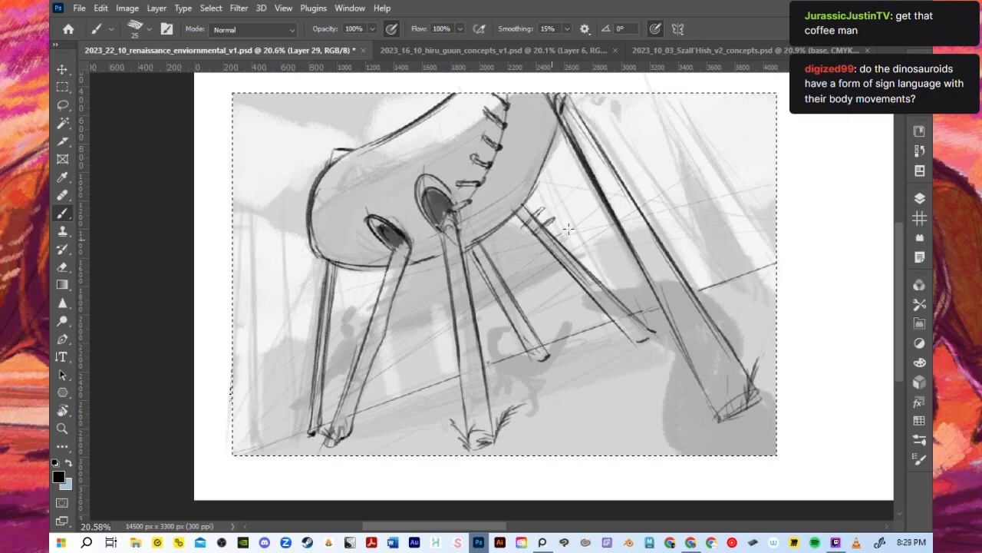
drag(567, 228, 553, 235)
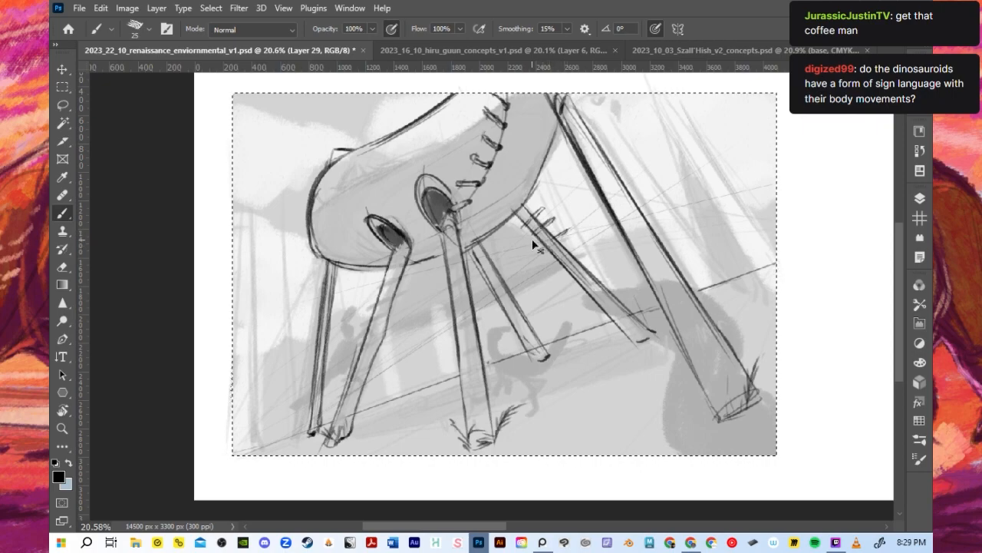
drag(566, 247, 588, 248)
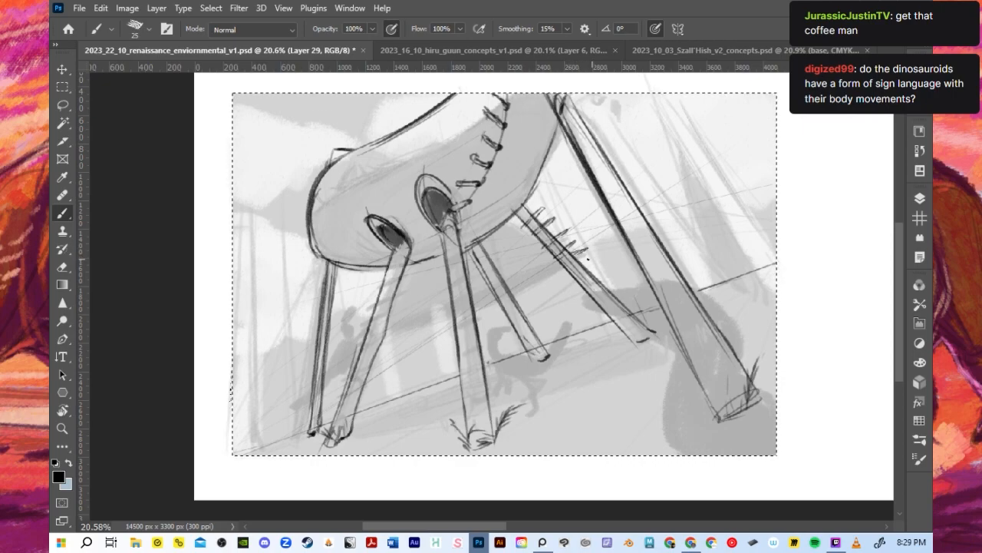
key(ctrl+z)
mouse_move(573, 256)
mouse_down()
mouse_move(596, 259)
mouse_move(588, 269)
mouse_move(606, 263)
mouse_move(624, 290)
mouse_up()
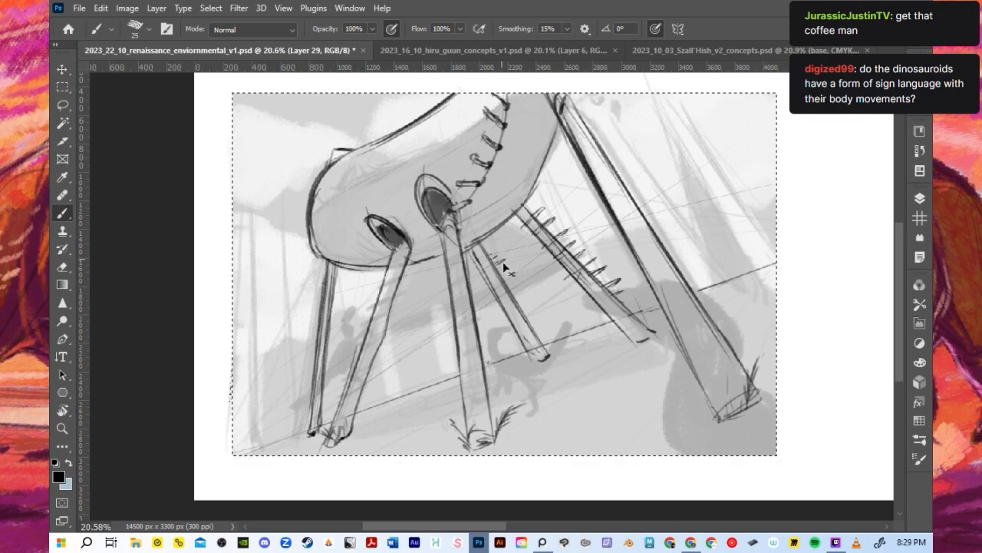
mouse_move(501, 276)
mouse_down()
mouse_move(510, 271)
mouse_move(481, 279)
mouse_up()
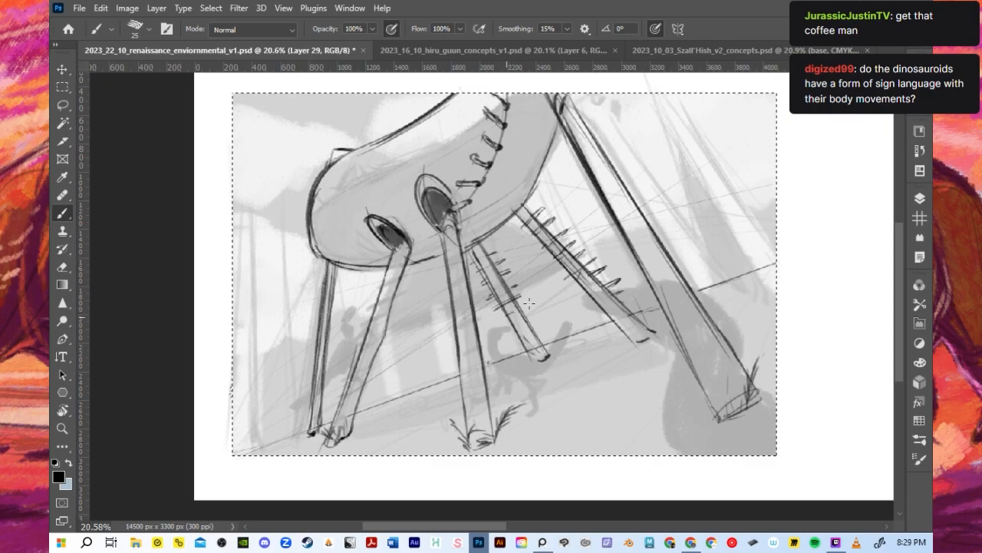
drag(504, 317, 532, 315)
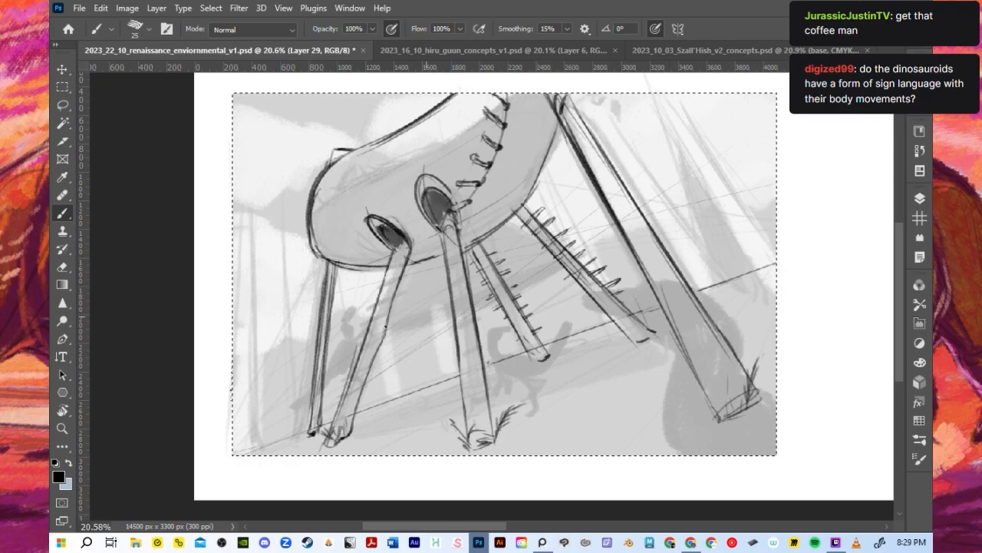
- Draw closely spaced rungs along the full length of the front leg below the first socket
mouse_move(367, 395)
mouse_down()
mouse_move(331, 407)
mouse_move(359, 396)
mouse_move(357, 387)
mouse_move(338, 393)
mouse_move(371, 375)
mouse_move(401, 295)
mouse_move(390, 289)
mouse_move(414, 264)
mouse_up()
key(ctrl+z)
key(ctrl+z)
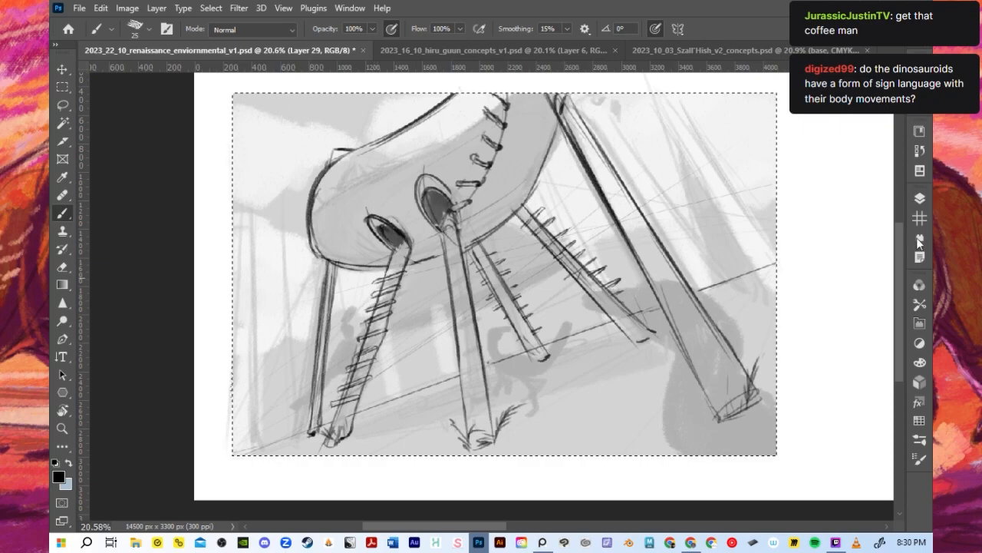
- Touch up the lower part of the front leg on Layer 28 and save the document
click(921, 199)
click(825, 414)
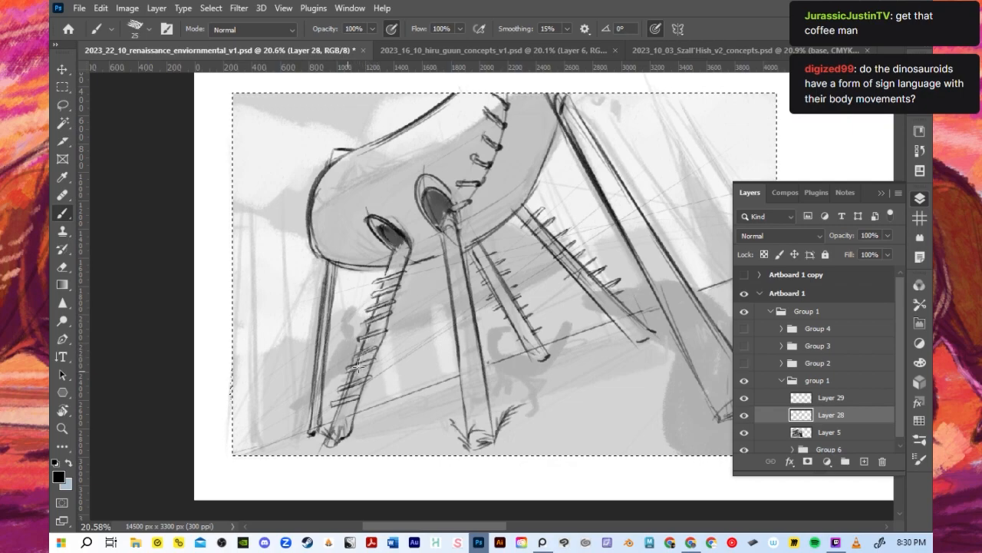
drag(344, 388, 360, 385)
key(ctrl+s)
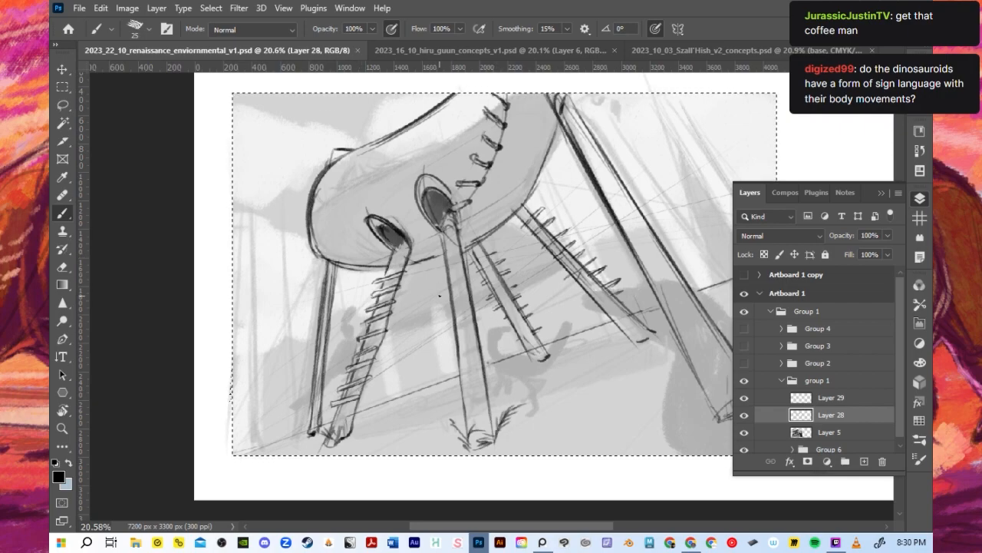
- Thicken the front leg's rungs on Layer 29 with a size 15 brush, and return to Layer 28
key(bracketleft)
key(bracketleft)
mouse_move(378, 346)
mouse_down()
mouse_move(357, 350)
mouse_move(368, 350)
mouse_up()
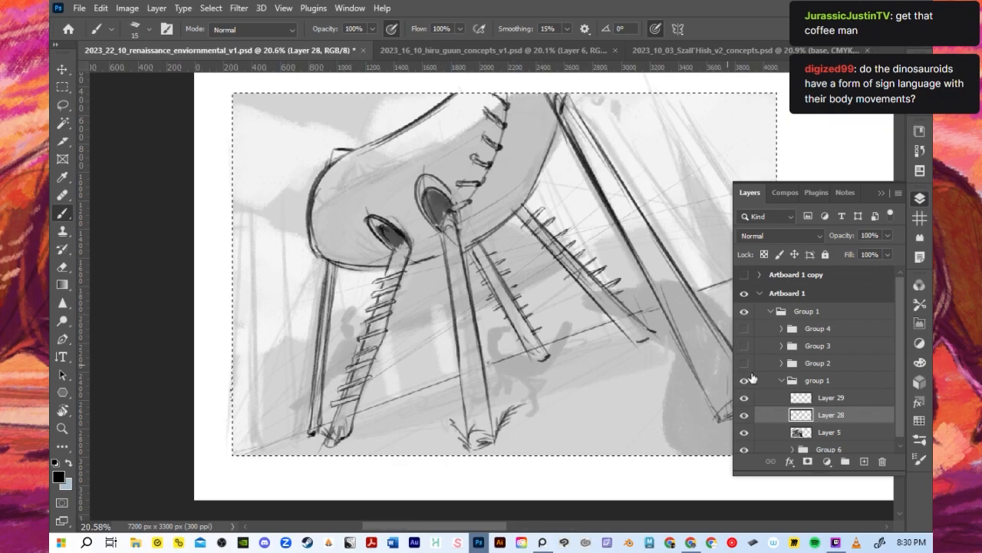
click(813, 398)
drag(382, 343, 347, 358)
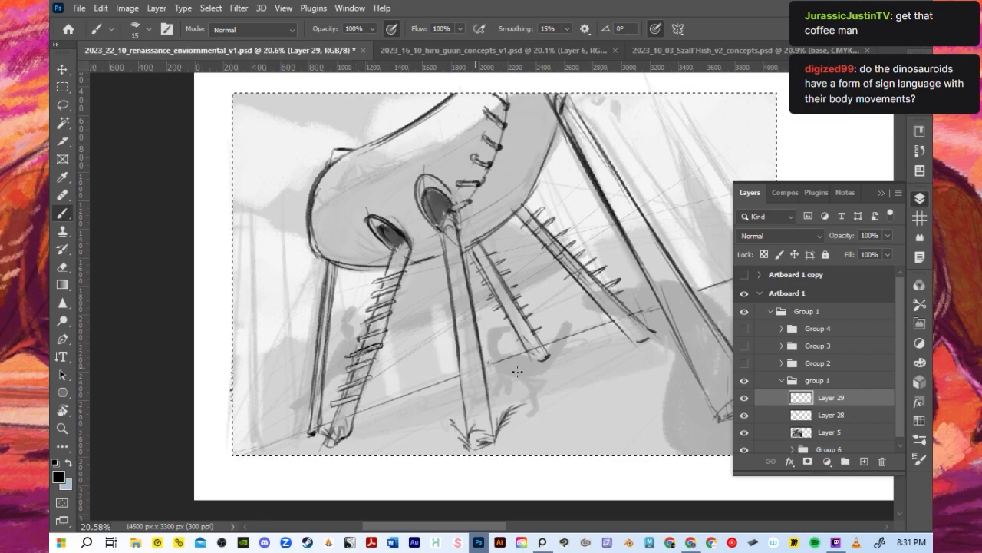
mouse_move(353, 398)
mouse_down()
mouse_move(362, 397)
mouse_move(361, 381)
mouse_up()
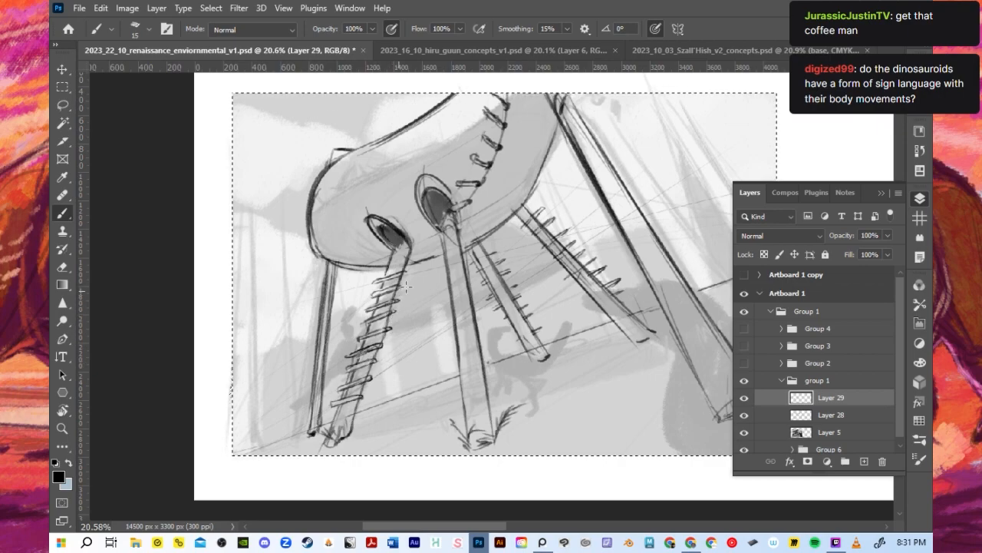
click(805, 414)
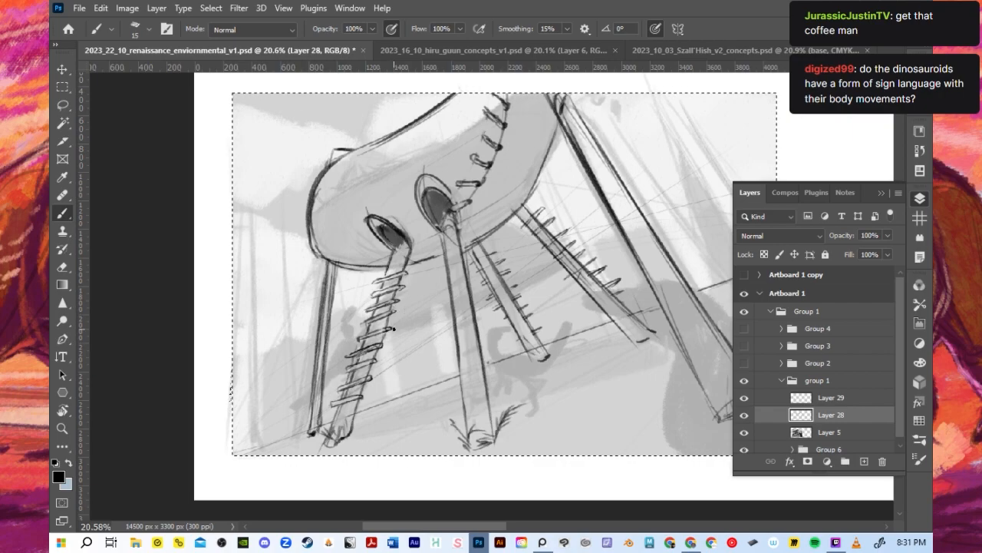
scroll(407, 318, down, 2)
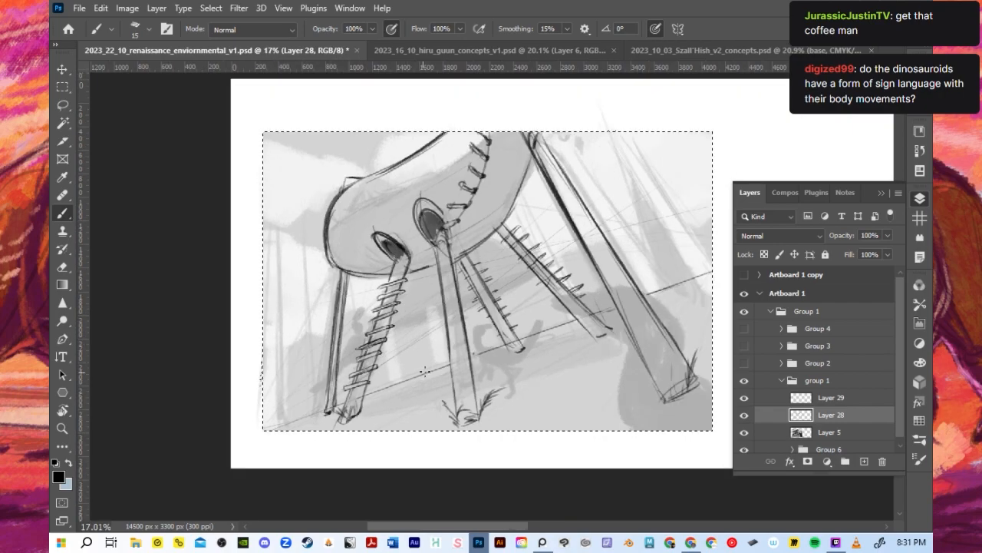
scroll(358, 310, up, 2)
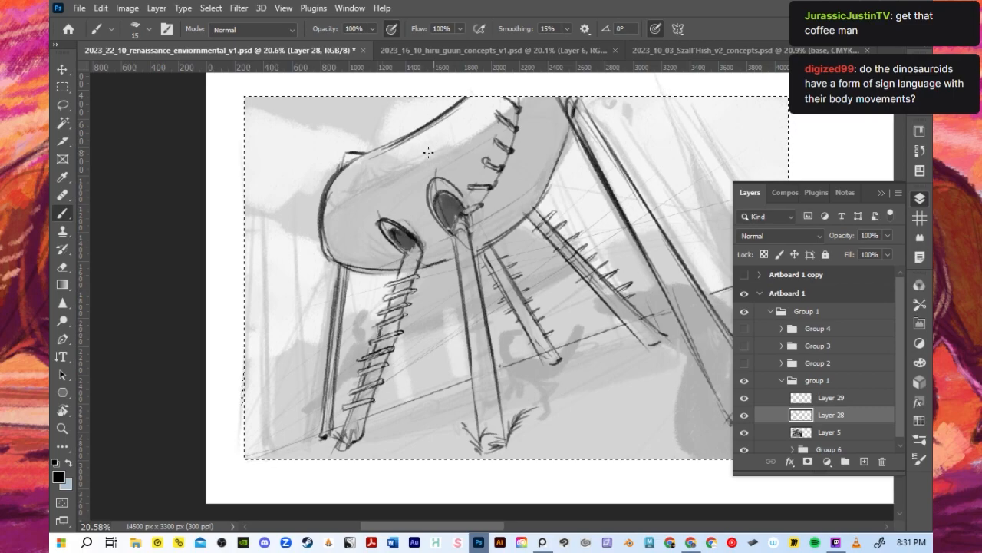
scroll(435, 307, down, 1)
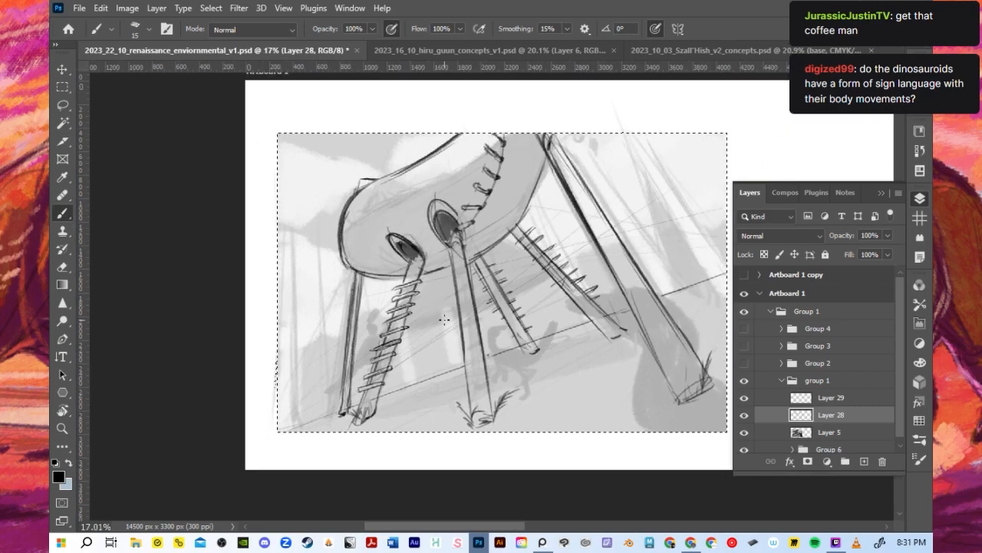
scroll(439, 315, down, 1)
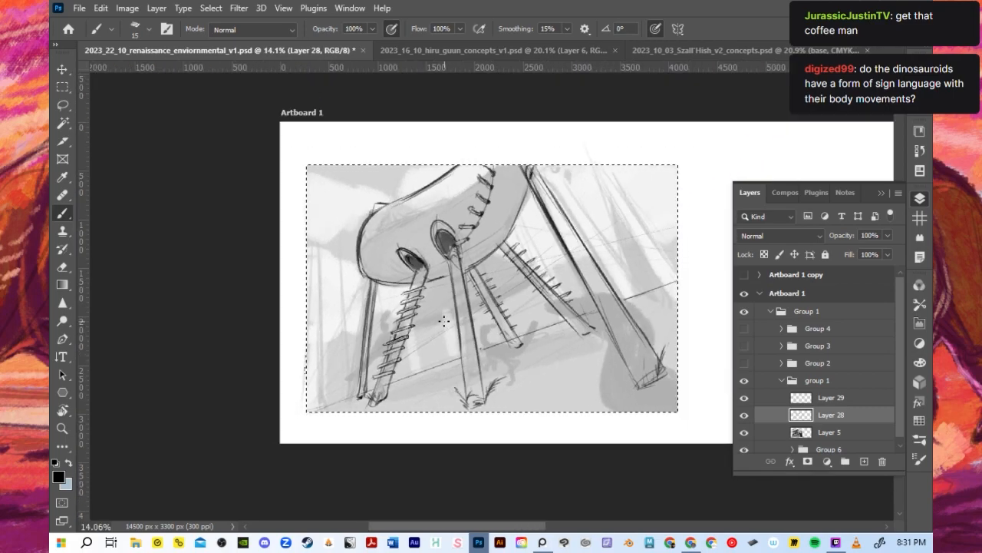
scroll(456, 295, up, 1)
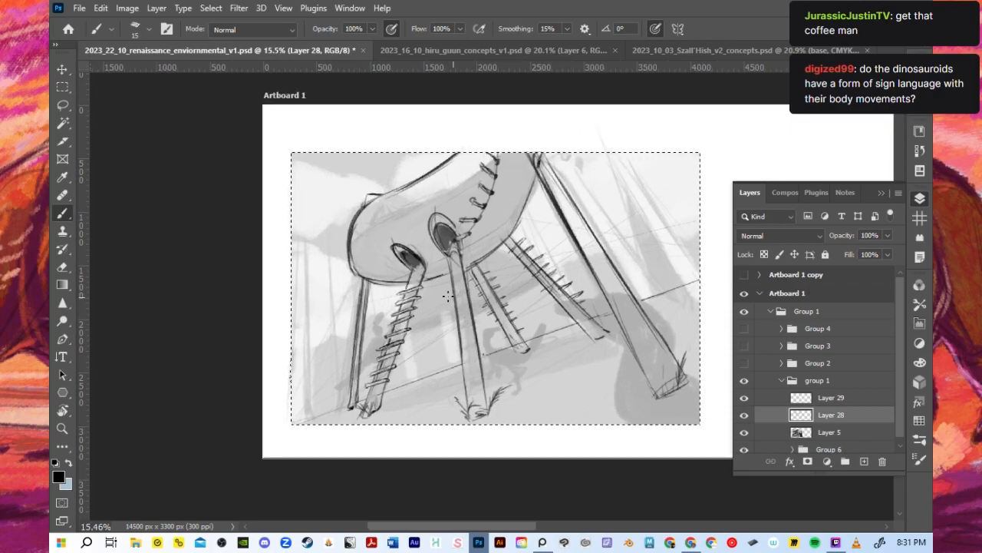
key(ctrl+d)
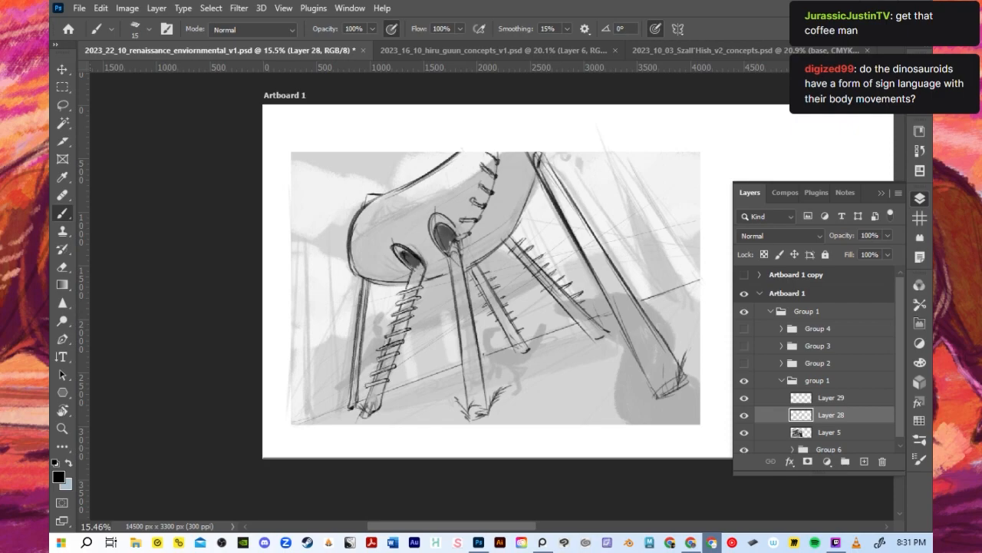
click(460, 332)
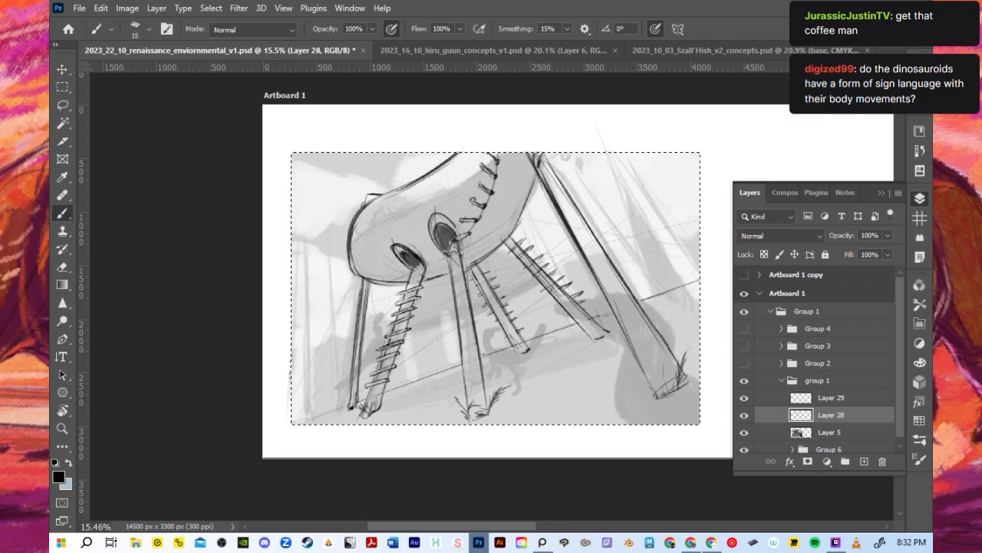
scroll(413, 245, up, 1)
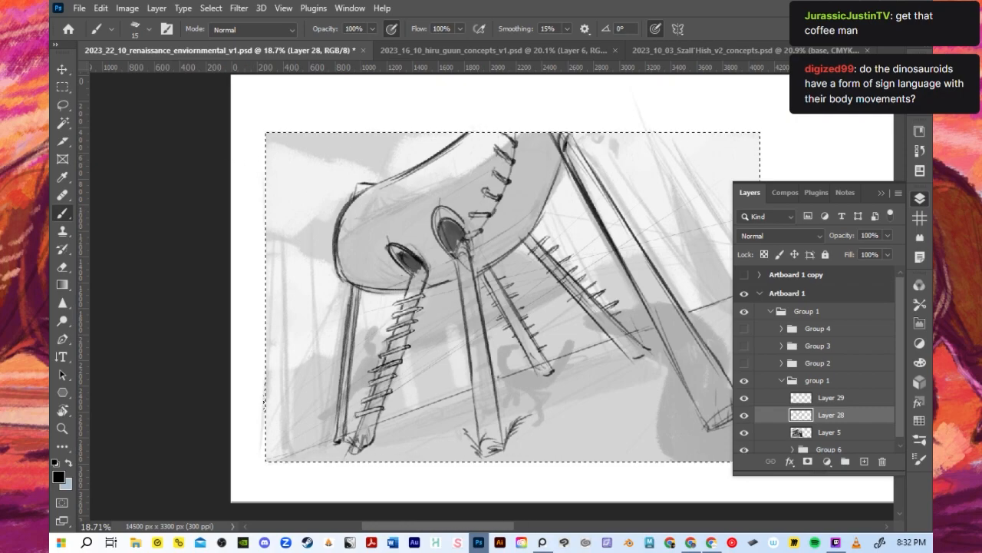
key(super+d)
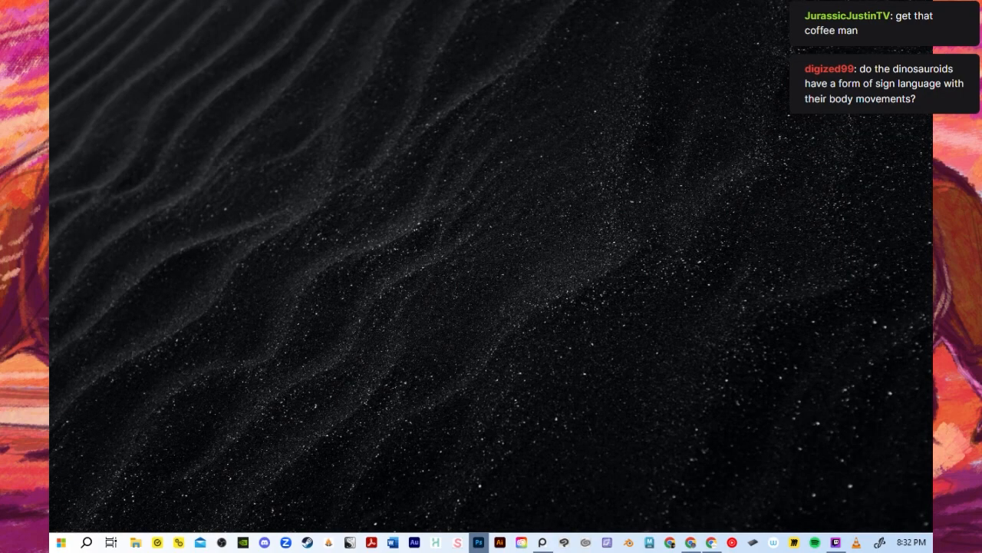
key(super+d)
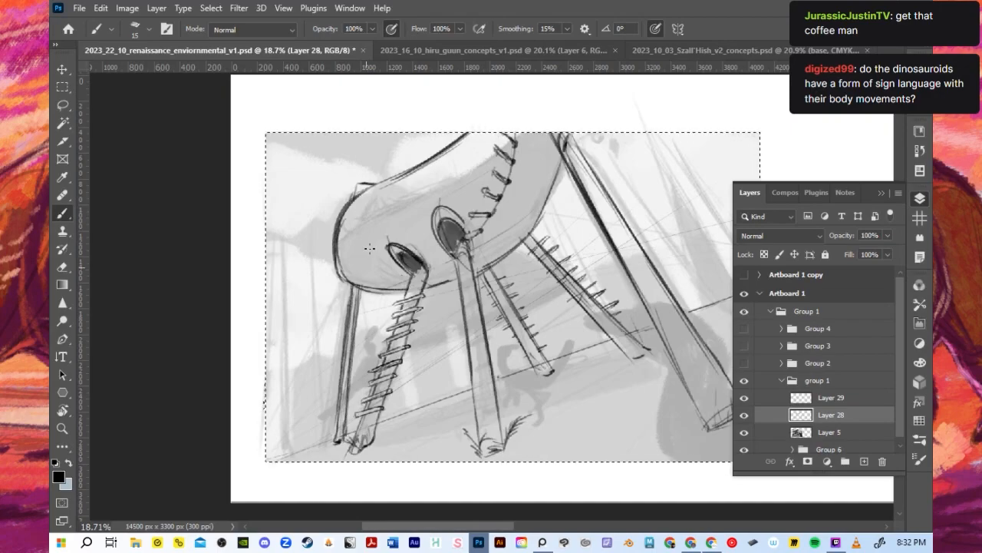
drag(344, 250, 374, 221)
key(ctrl+z)
drag(343, 250, 420, 190)
mouse_move(357, 226)
mouse_down()
mouse_move(444, 179)
mouse_move(335, 242)
mouse_move(455, 172)
mouse_move(345, 236)
mouse_move(426, 181)
mouse_up()
drag(339, 235, 434, 179)
key(ctrl+z)
key(ctrl+z)
key(ctrl+z)
key(ctrl+z)
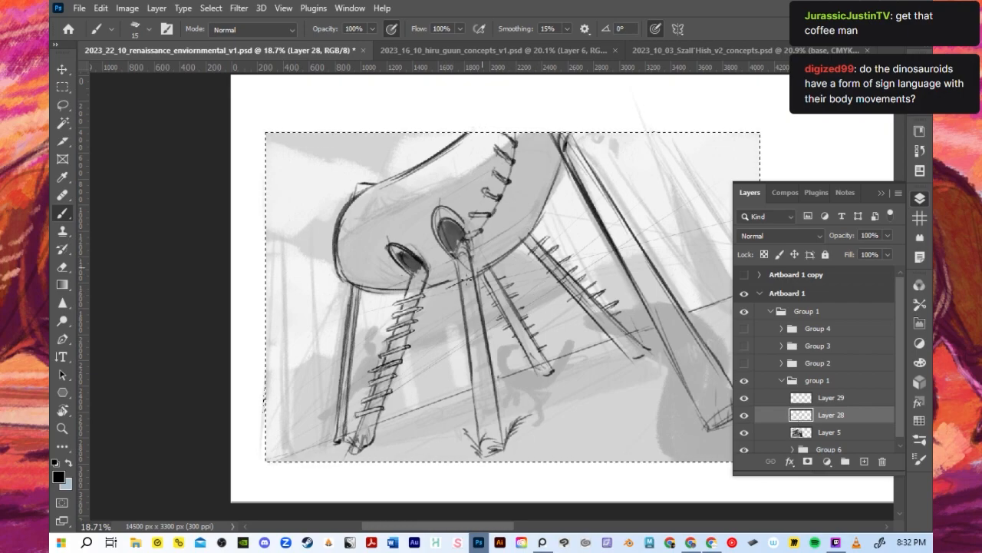
- Draw slanted rungs across the upper half of the middle leg on Layer 29
click(832, 399)
mouse_move(449, 286)
mouse_down()
mouse_move(483, 270)
mouse_move(470, 283)
mouse_move(461, 252)
mouse_move(452, 267)
mouse_move(501, 247)
mouse_move(404, 286)
mouse_move(485, 260)
mouse_up()
key(ctrl+z)
drag(450, 291, 491, 273)
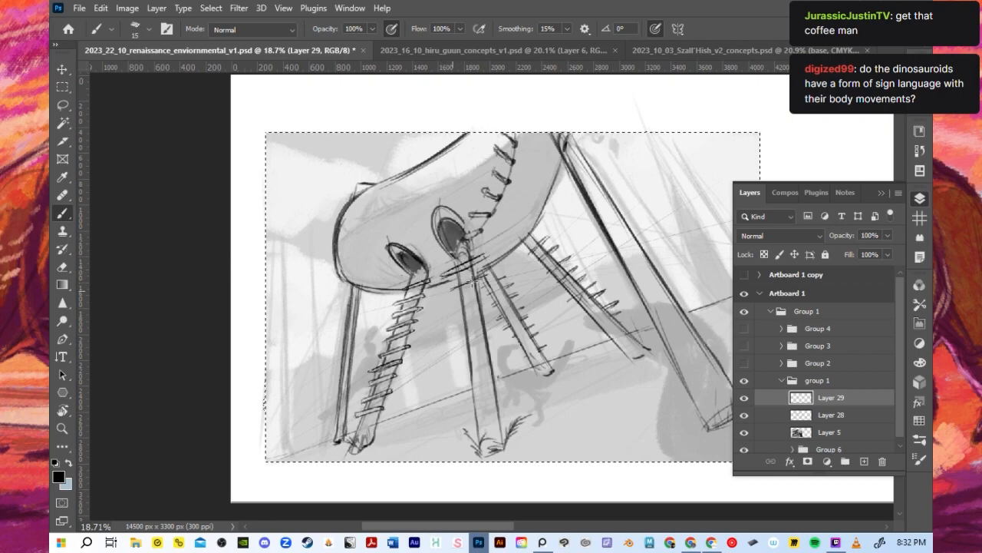
drag(448, 295, 492, 272)
drag(456, 309, 495, 295)
mouse_move(461, 324)
mouse_down()
mouse_move(504, 304)
mouse_move(481, 322)
mouse_move(497, 310)
mouse_up()
- Continue the slanted rungs down the lower half of the middle leg to just above the grass tufts
drag(459, 344, 504, 328)
drag(467, 364, 491, 353)
drag(495, 359, 507, 345)
drag(460, 372, 503, 352)
drag(464, 388, 519, 367)
drag(462, 408, 513, 388)
key(ctrl+z)
drag(465, 410, 515, 394)
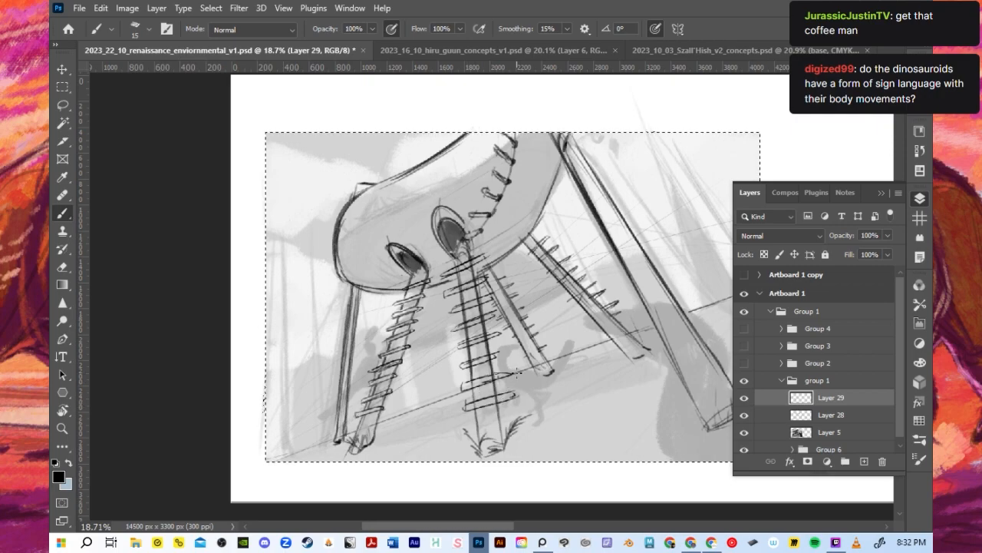
- Draw a narrow oval lid with a small hinge above the first socket on Layer 28, using a size 25 brush
click(833, 415)
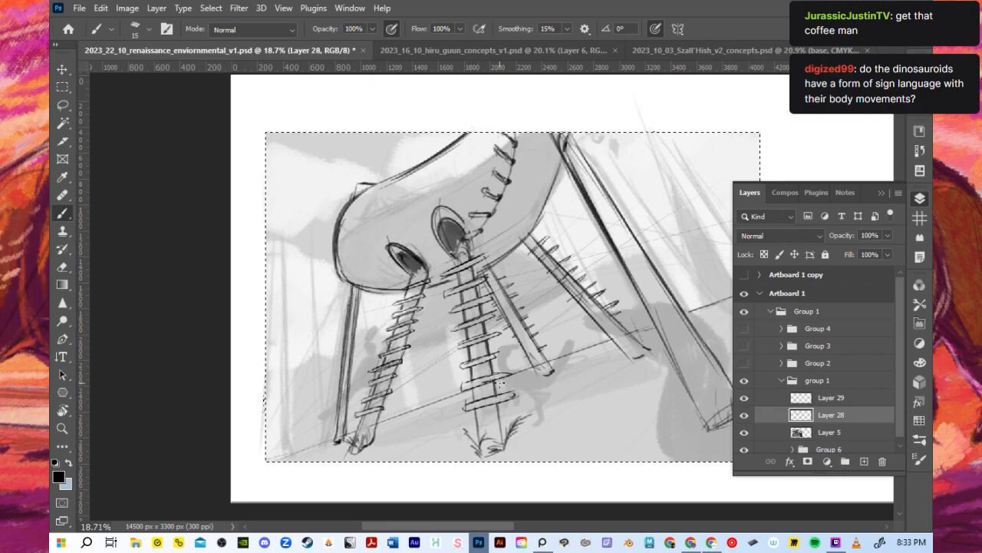
key(bracketright)
scroll(615, 359, down, 3)
scroll(641, 277, up, 2)
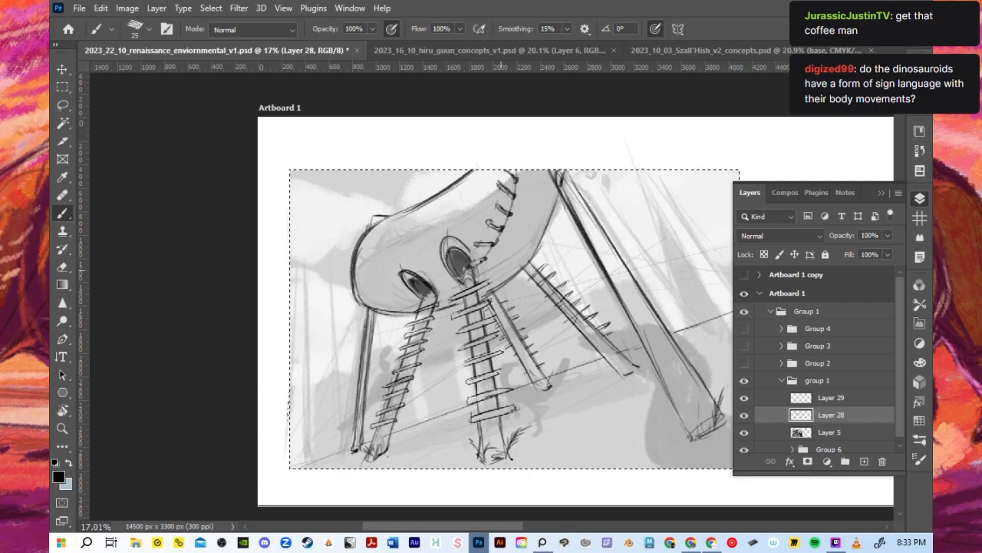
scroll(442, 318, up, 1)
scroll(442, 318, down, 2)
scroll(443, 318, up, 1)
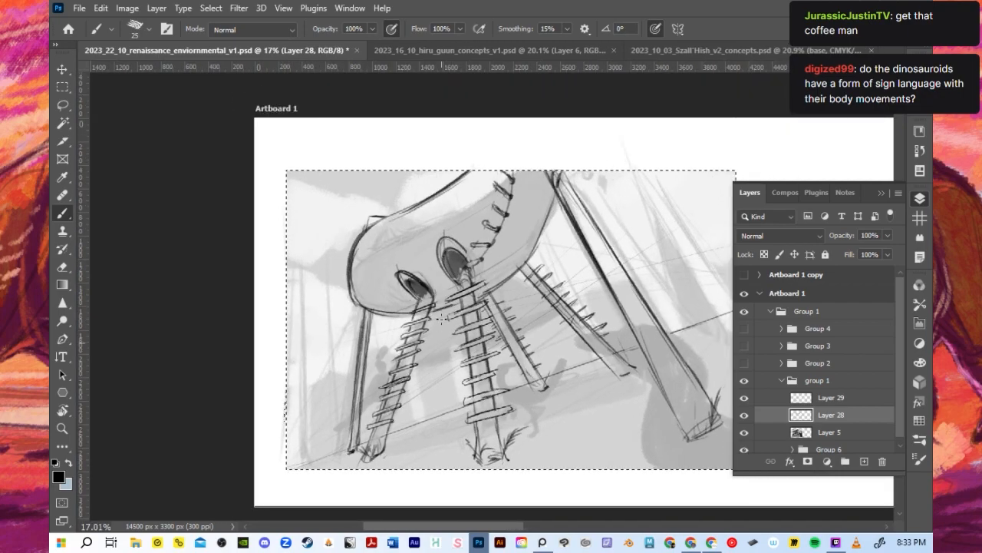
scroll(442, 317, up, 1)
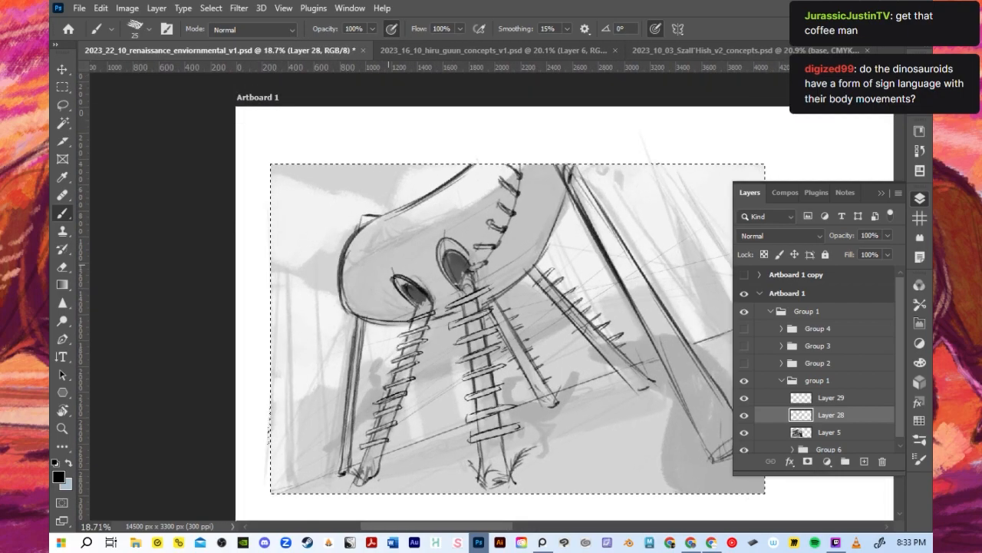
scroll(309, 298, up, 1)
scroll(309, 299, down, 2)
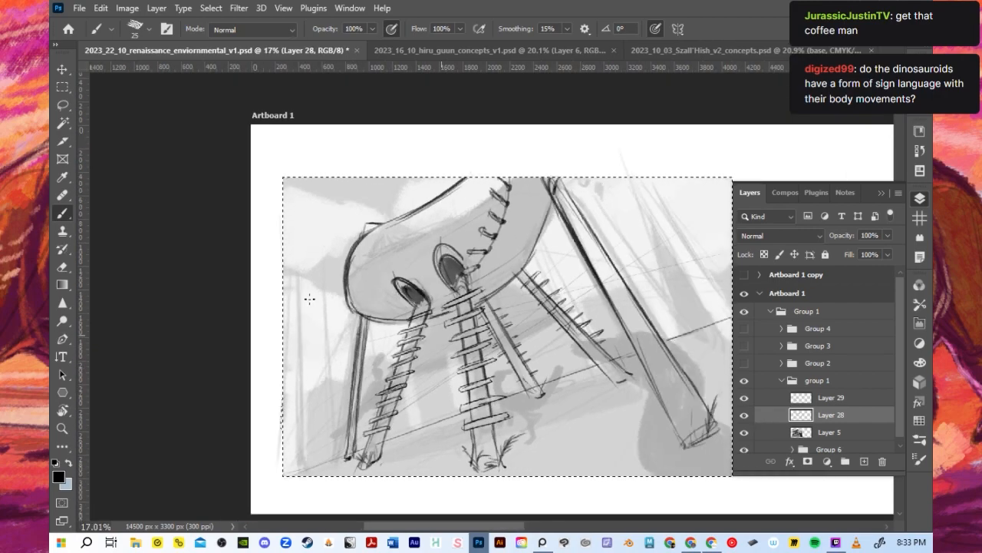
scroll(309, 299, up, 3)
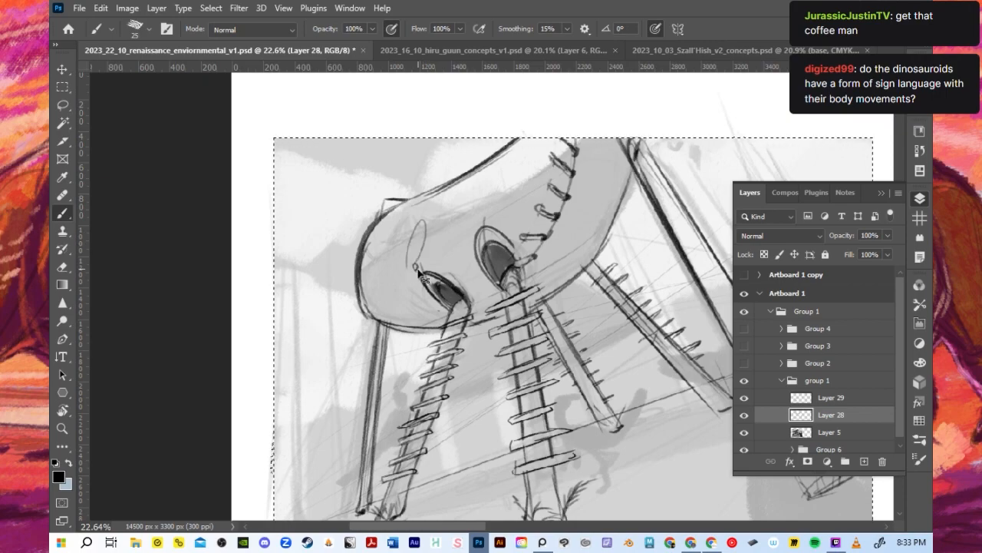
drag(410, 270, 423, 271)
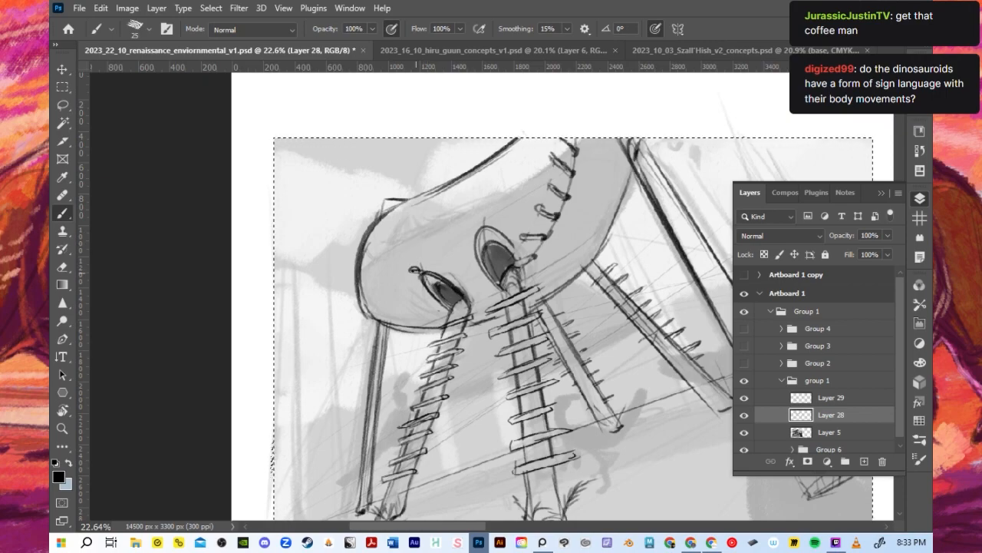
mouse_move(426, 222)
mouse_down()
mouse_move(408, 265)
mouse_move(430, 238)
mouse_up()
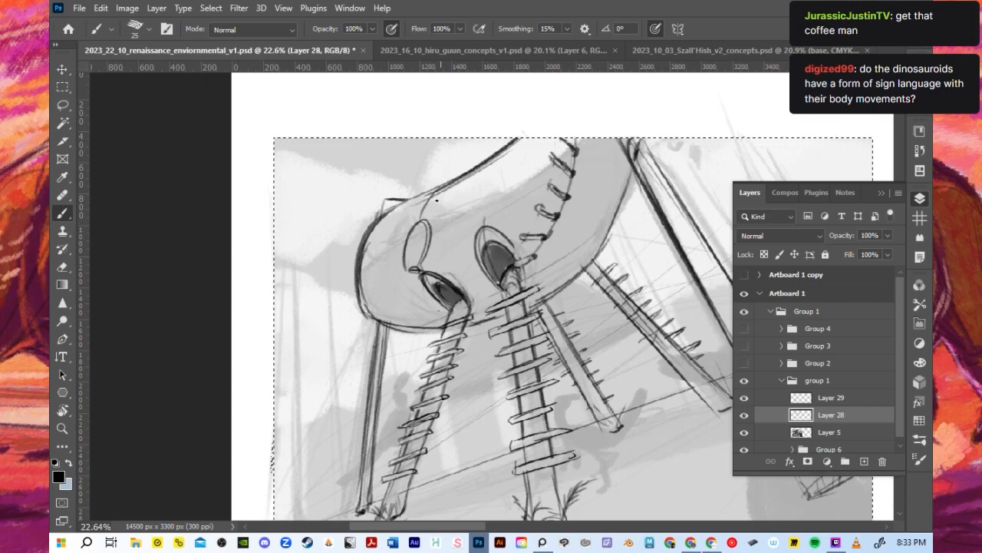
- Draw a hinge and an oval lid above the second socket, undoing the accidental selection
drag(471, 225, 473, 227)
mouse_move(463, 186)
mouse_down()
mouse_move(462, 224)
mouse_move(481, 217)
mouse_move(464, 187)
mouse_move(455, 219)
mouse_up()
mouse_move(491, 206)
mouse_down()
mouse_move(474, 184)
mouse_move(479, 172)
mouse_move(470, 181)
mouse_move(481, 212)
mouse_up()
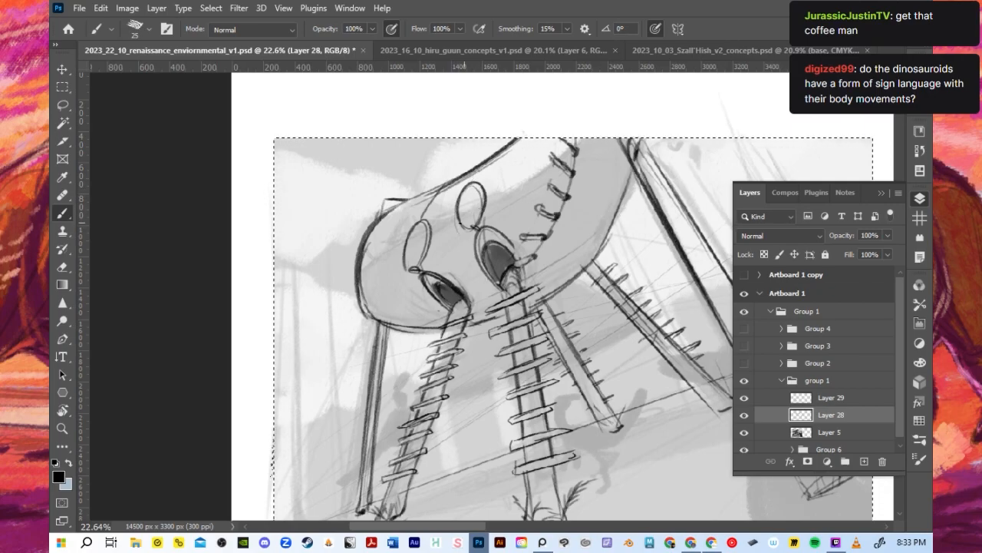
mouse_move(450, 228)
mouse_down()
mouse_move(467, 211)
mouse_move(451, 220)
mouse_move(444, 256)
mouse_move(503, 299)
mouse_move(501, 216)
mouse_move(482, 233)
mouse_up()
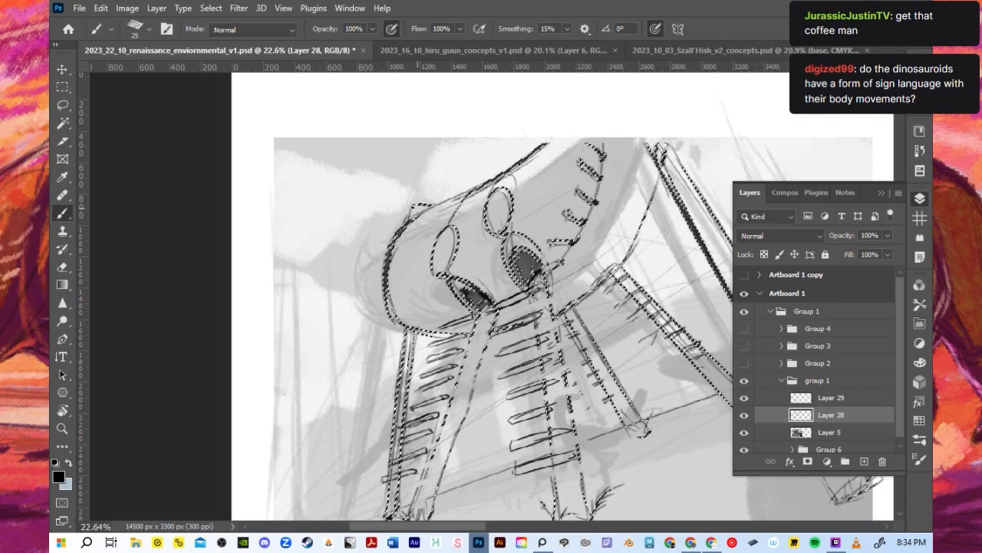
key(ctrl+z)
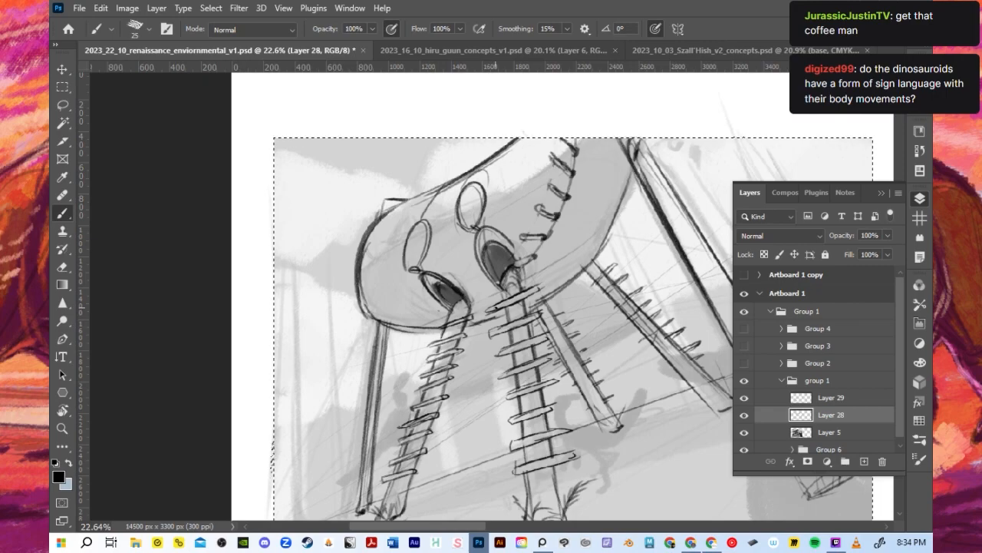
- Rework the second socket's lid into a taller, narrower oval with a size 20 brush
mouse_move(459, 211)
mouse_down()
mouse_move(485, 175)
mouse_move(462, 216)
mouse_up()
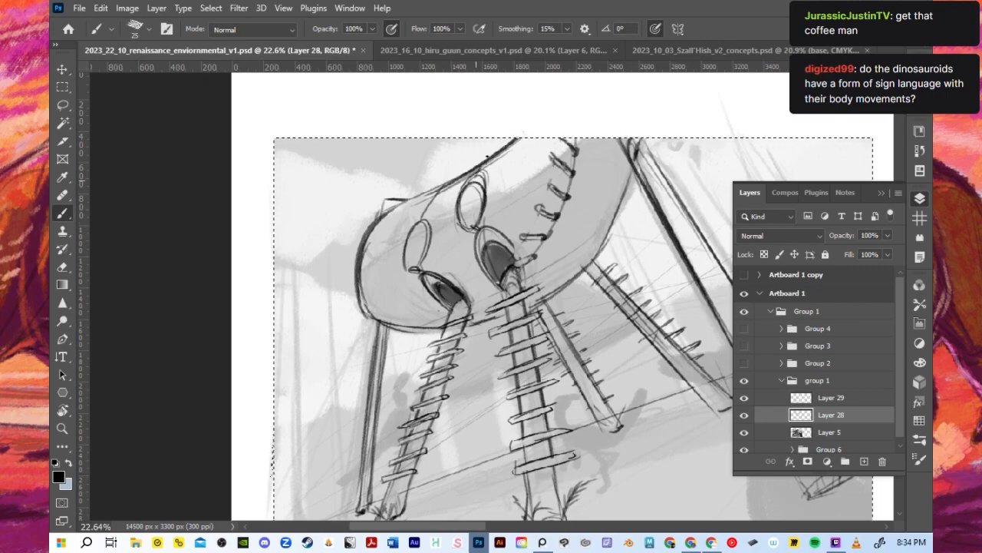
key(ctrl+z)
key(ctrl+z)
key([)
mouse_move(460, 215)
mouse_down()
mouse_move(485, 172)
mouse_move(466, 221)
mouse_up()
key(ctrl+z)
key(ctrl+z)
mouse_move(485, 175)
mouse_down()
mouse_move(472, 226)
mouse_move(415, 269)
mouse_up()
mouse_move(468, 225)
mouse_down()
mouse_move(492, 231)
mouse_move(518, 265)
mouse_move(535, 262)
mouse_move(513, 265)
mouse_move(541, 241)
mouse_up()
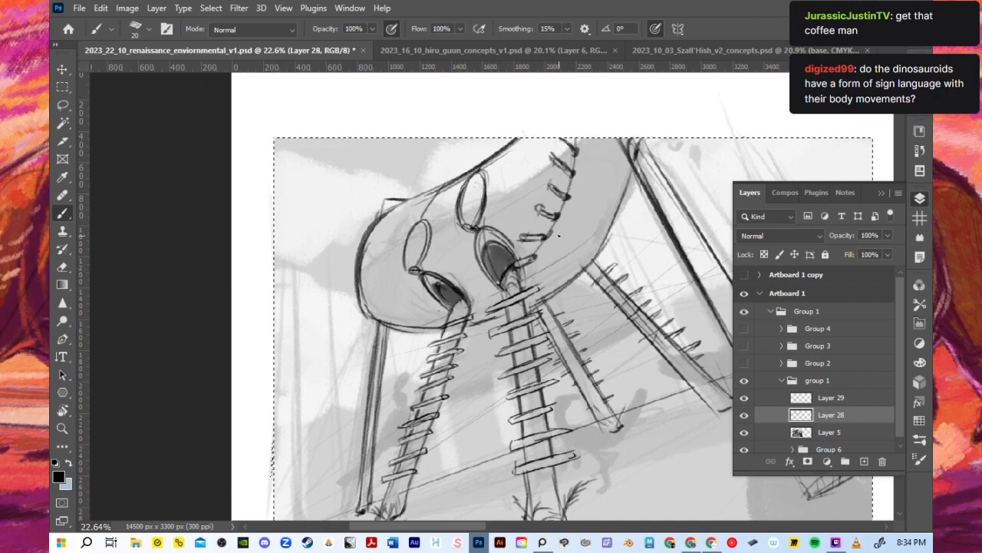
- Merge Layer 28 and Layer 29 into a single layer
scroll(558, 235, down, 2)
shift+click(829, 398)
right_click(824, 418)
click(791, 439)
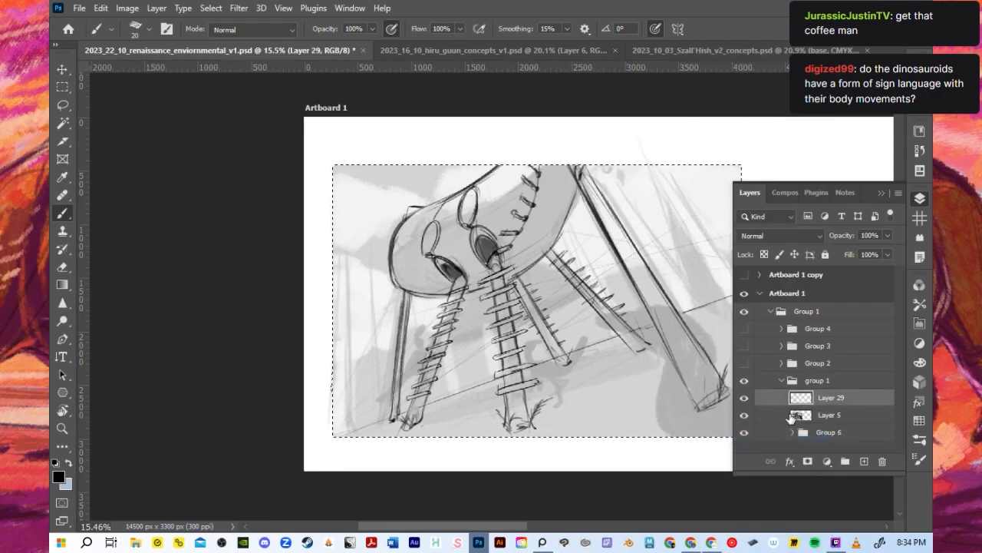
- Add a new layer above Layer 29 and sketch low bush outlines behind the leftmost legs with a size 40 brush
scroll(541, 317, down, 1)
scroll(545, 273, up, 1)
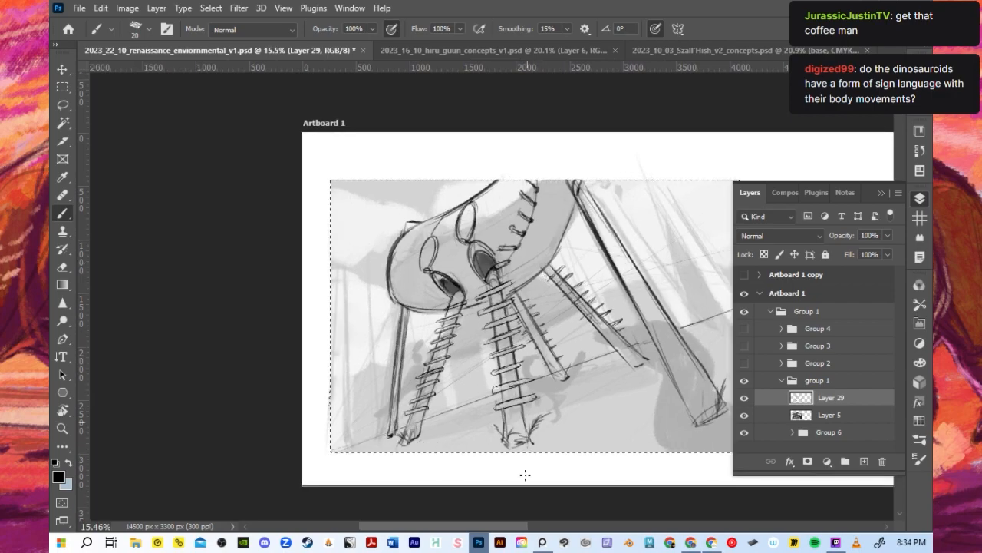
drag(517, 526, 537, 527)
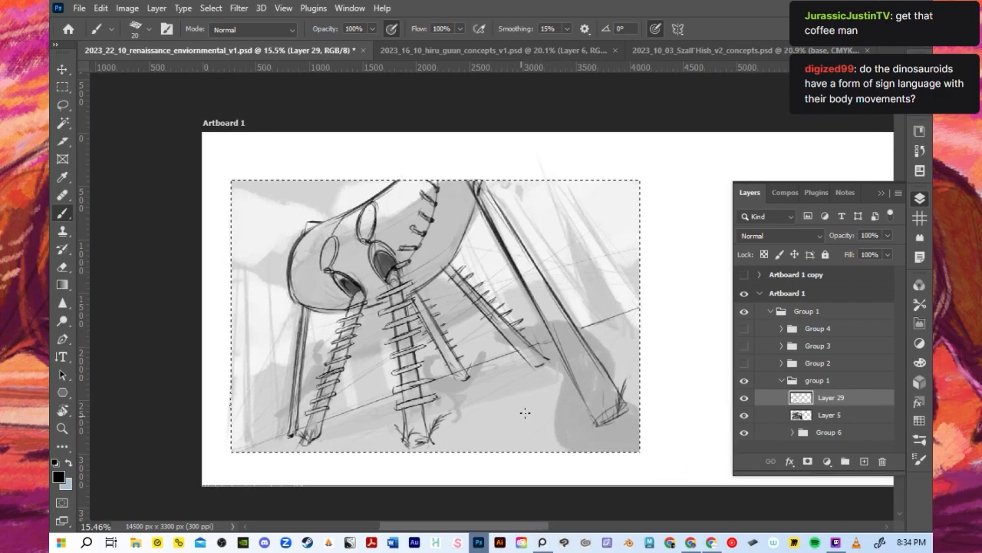
click(864, 462)
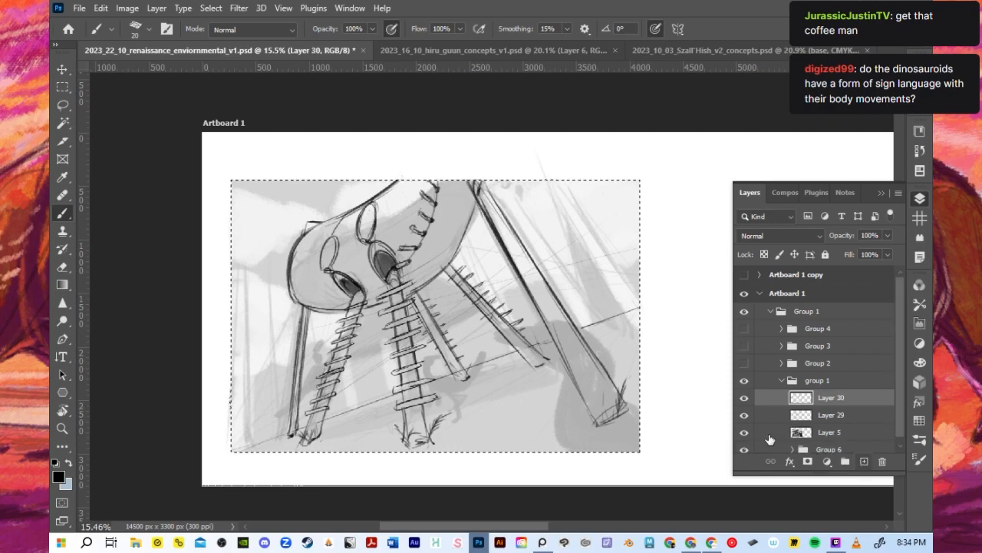
key(bracketright)
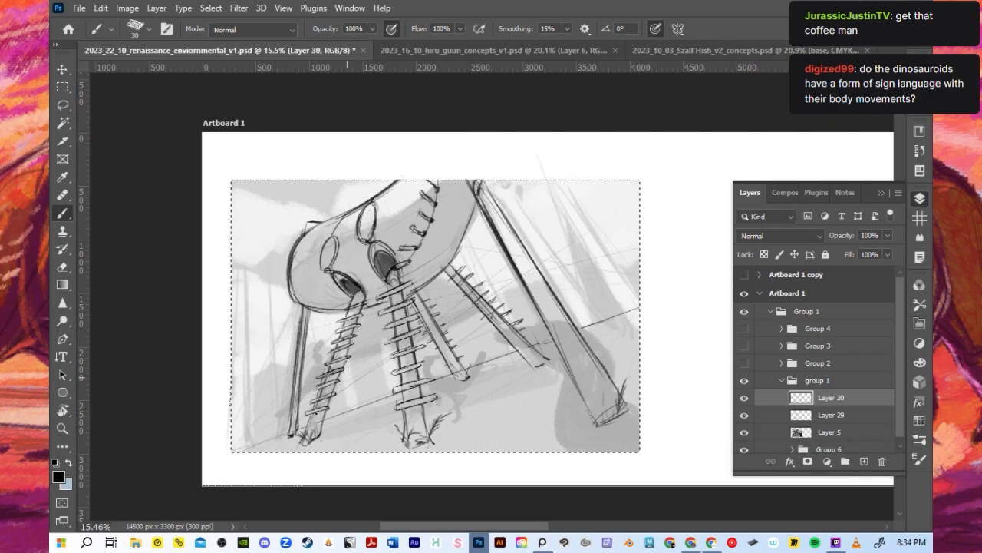
key(bracketright)
drag(237, 427, 287, 435)
drag(268, 393, 306, 378)
key(ctrl+z)
mouse_move(228, 397)
mouse_down()
mouse_move(268, 388)
mouse_move(281, 417)
mouse_up()
key(ctrl+z)
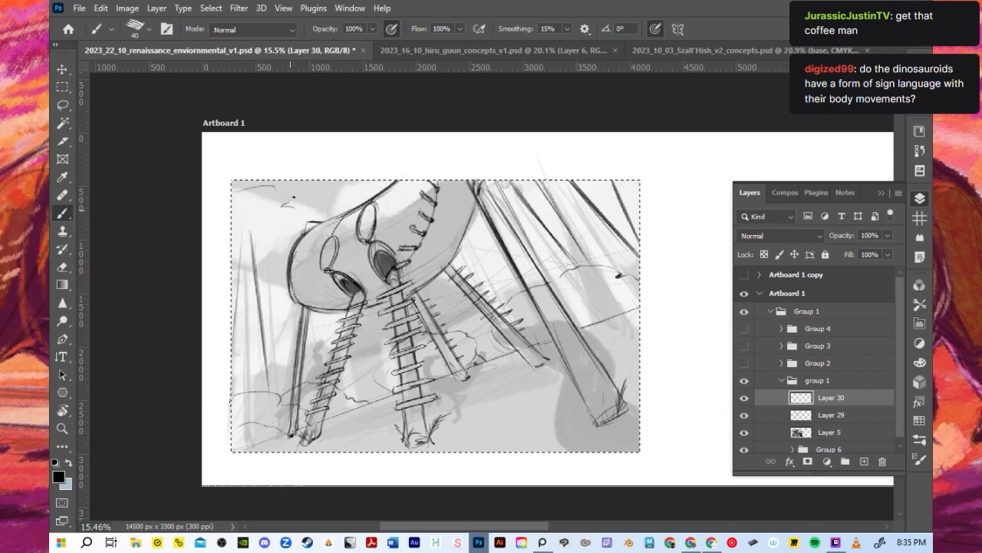
- Sketch loose cloud outlines in the sky to the left of the hull
mouse_move(280, 198)
mouse_down()
mouse_move(289, 221)
mouse_move(259, 246)
mouse_up()
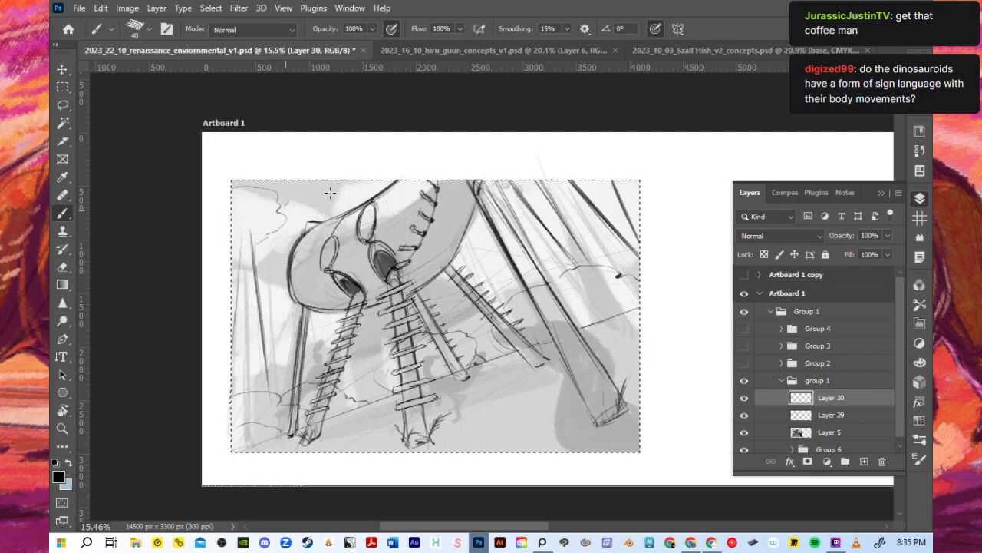
drag(287, 211, 353, 208)
key(ctrl+z)
mouse_move(289, 221)
mouse_down()
mouse_move(343, 196)
mouse_move(353, 203)
mouse_up()
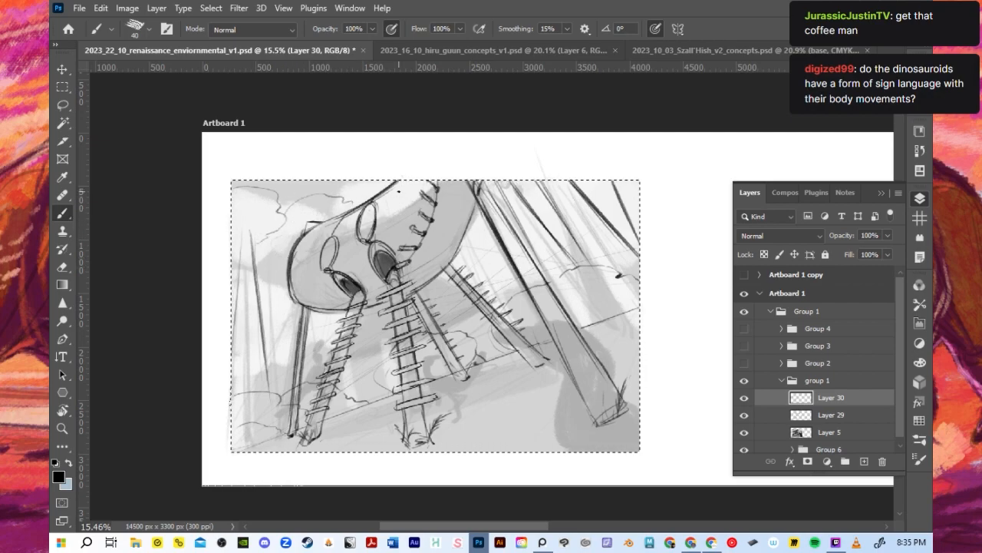
drag(262, 245, 281, 255)
- Try long vertical trunk lines running down through the hull's rounded end, checking Layer 30's visibility, and undo them
drag(316, 305, 312, 366)
key(ctrl+z)
drag(312, 243, 306, 401)
key(ctrl+z)
click(744, 398)
click(744, 399)
drag(313, 234, 305, 448)
key(ctrl+z)
drag(311, 235, 314, 376)
drag(329, 232, 353, 457)
key(ctrl+z)
drag(326, 239, 348, 430)
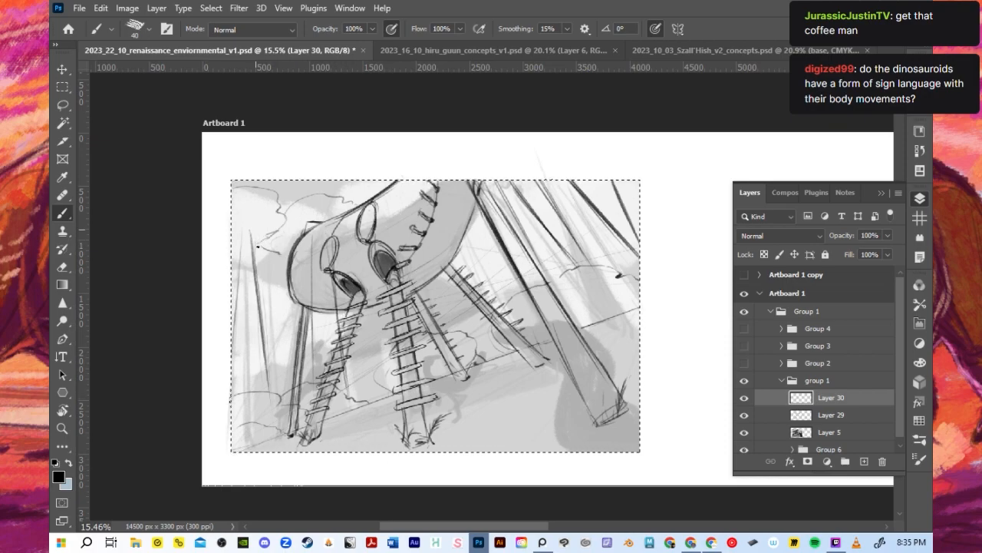
mouse_move(274, 396)
mouse_down()
mouse_move(256, 259)
mouse_move(291, 385)
mouse_up()
key(ctrl+z)
- Try slanted trunk lines in the background left of the hull and undo them
key(ctrl+z)
key(ctrl+z)
drag(259, 242, 307, 353)
key(ctrl+z)
key(ctrl+z)
drag(256, 258, 284, 373)
key(ctrl+z)
drag(251, 248, 291, 388)
mouse_move(259, 244)
mouse_down()
mouse_move(306, 366)
mouse_move(274, 252)
mouse_up()
key(ctrl+z)
key(ctrl+z)
- Sketch the background trees and foliage around the hull with a size 45 brush, and reduce the brush to 25
key(bracketright)
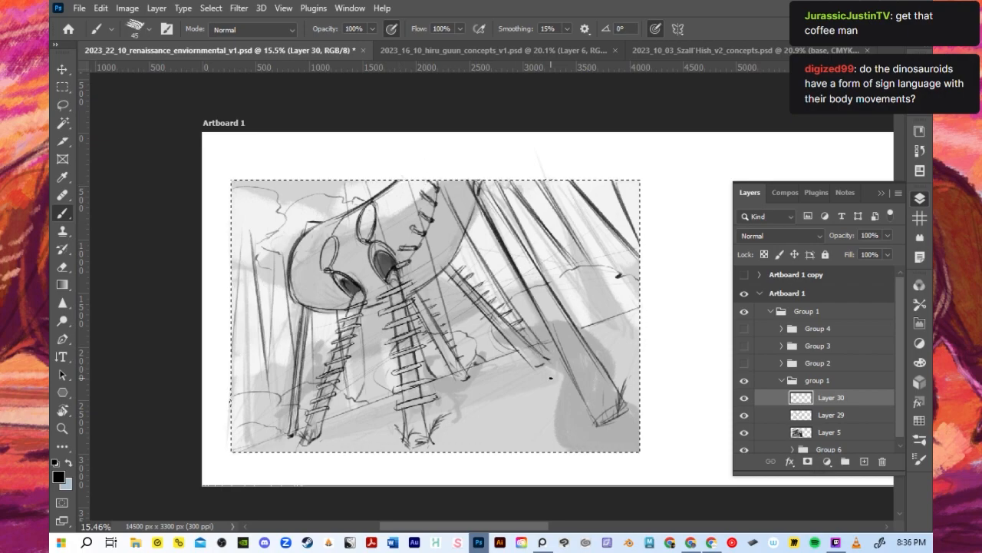
drag(365, 232, 368, 239)
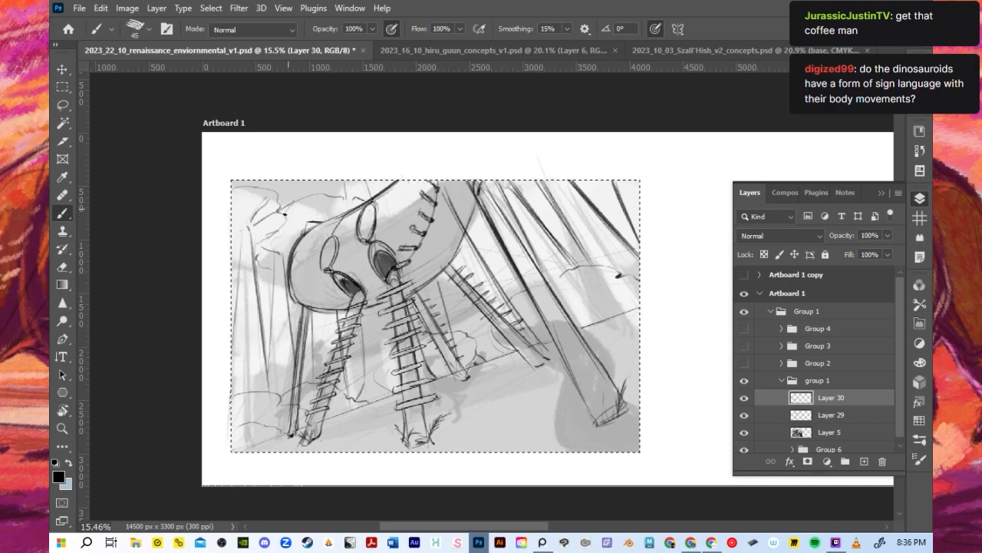
key(bracketleft)
key(bracketleft)
key(bracketleft)
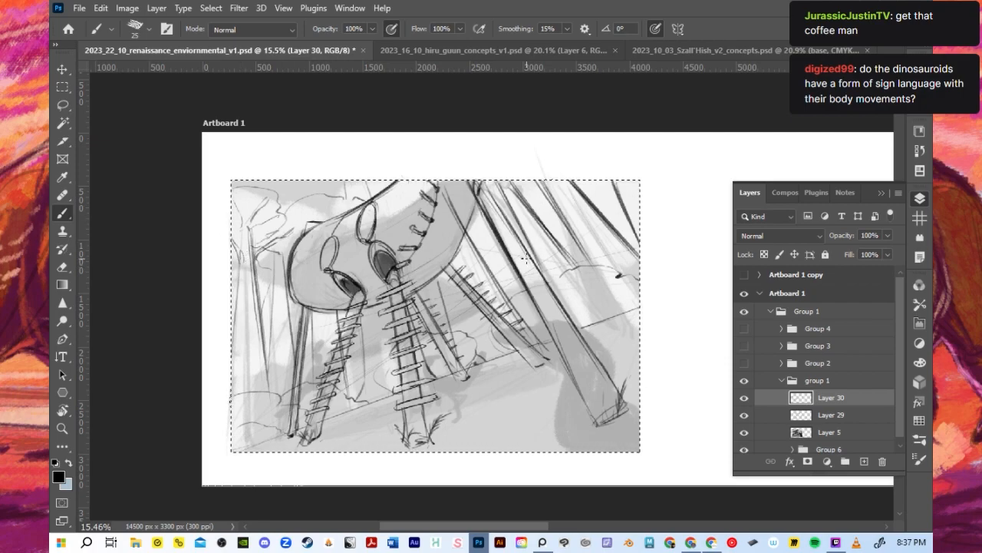
- Add a new blank layer directly above Layer 5 and hide the layer list
scroll(471, 248, down, 2)
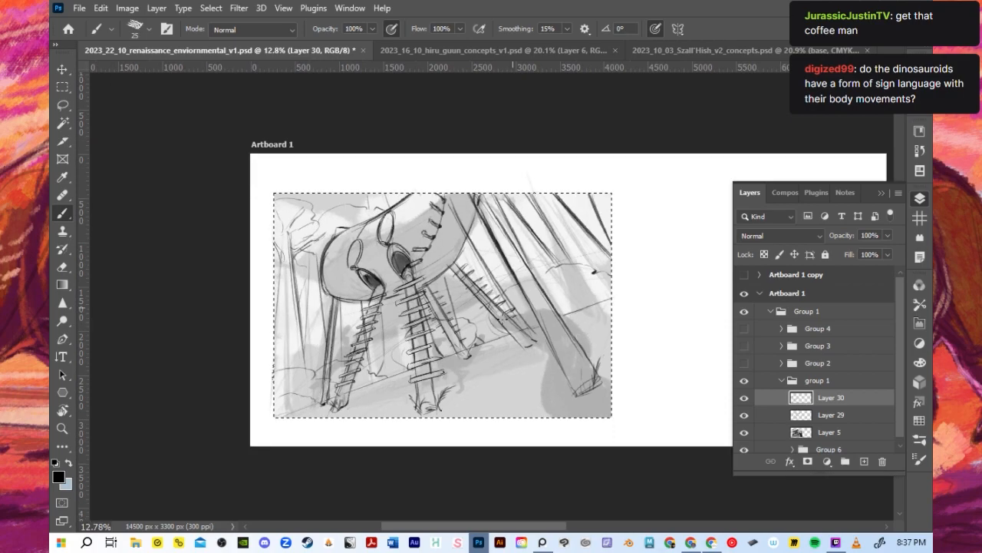
scroll(442, 306, up, 3)
scroll(482, 330, down, 2)
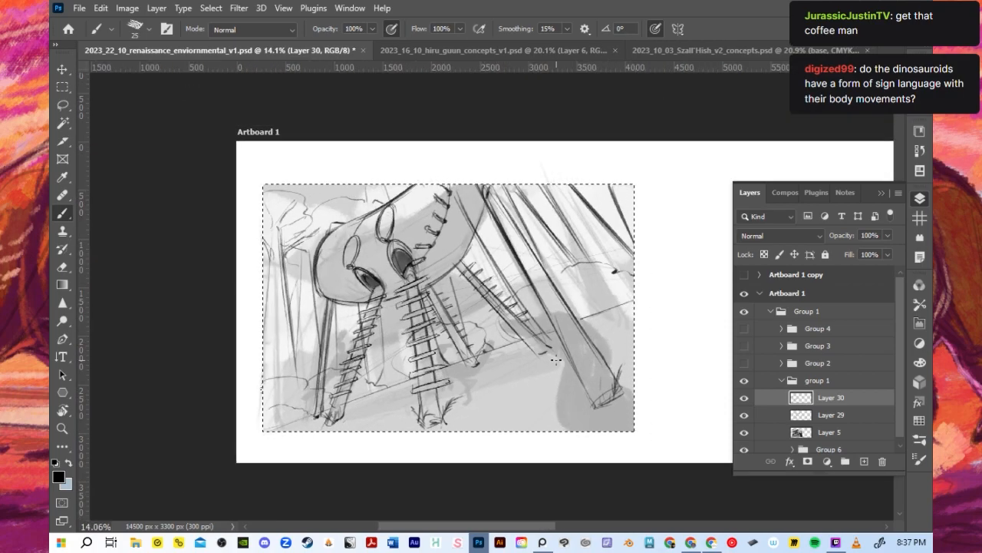
scroll(427, 387, up, 1)
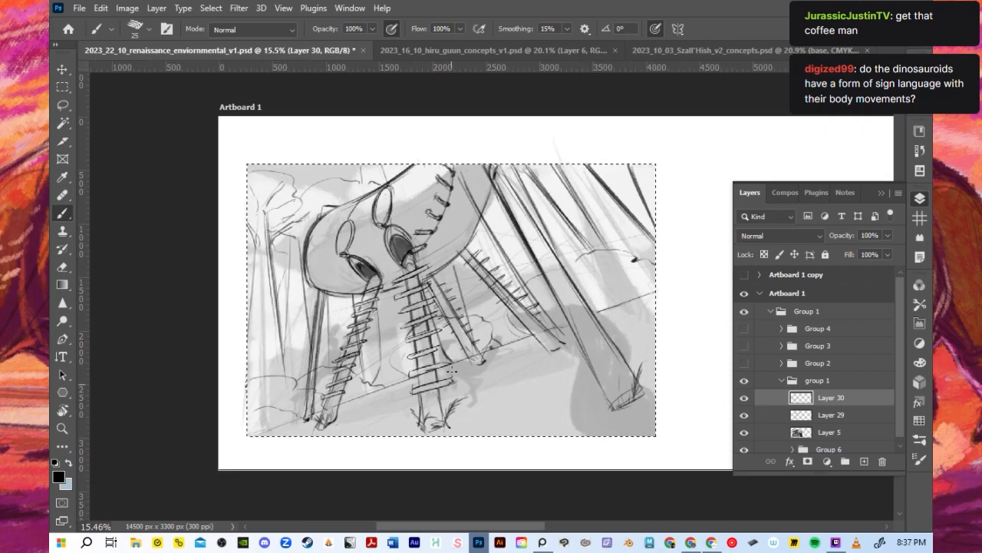
scroll(453, 380, down, 1)
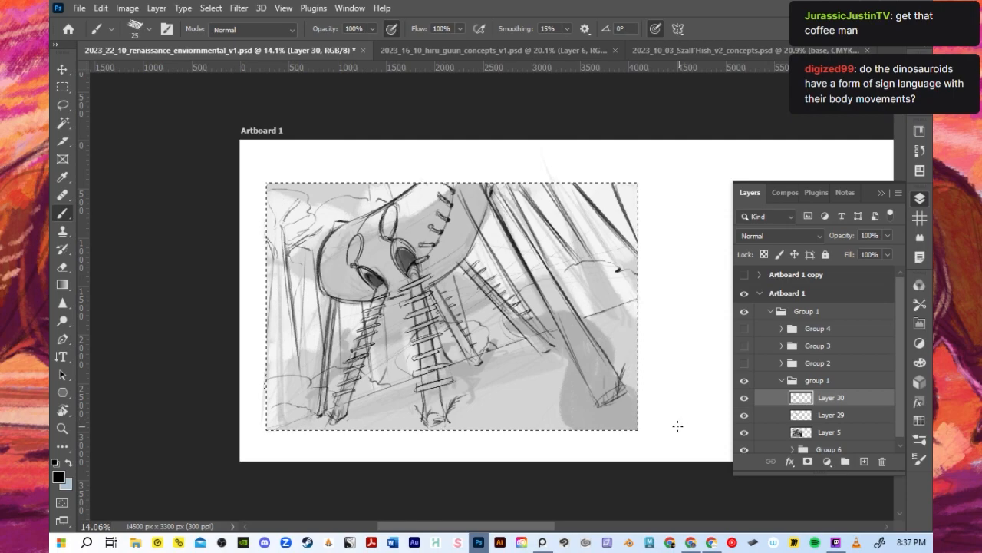
click(842, 437)
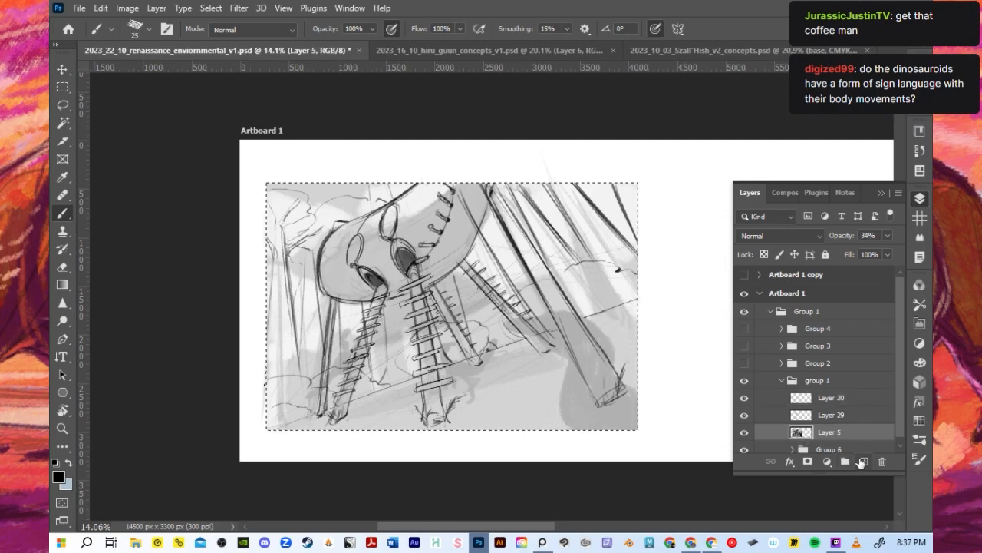
click(863, 461)
click(920, 198)
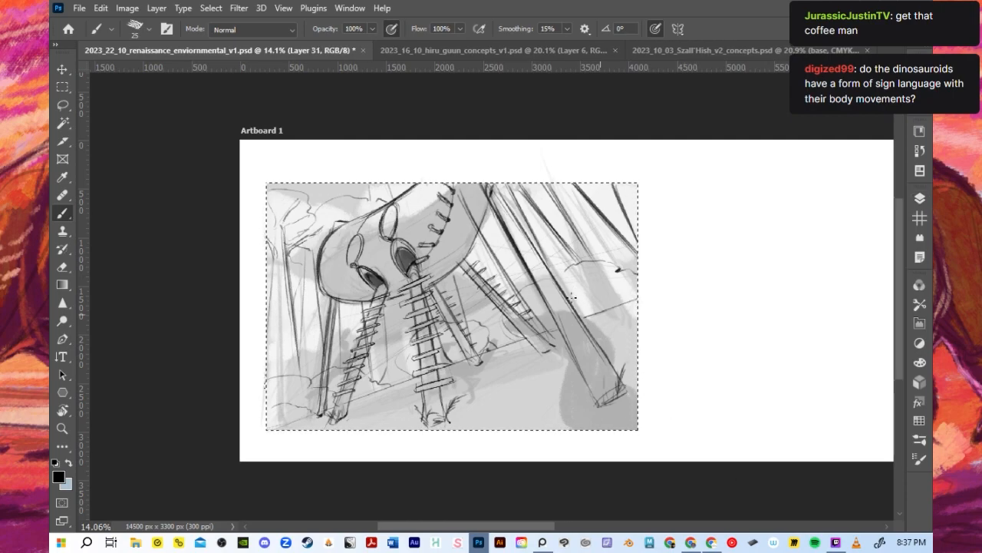
scroll(536, 299, down, 1)
scroll(535, 299, down, 1)
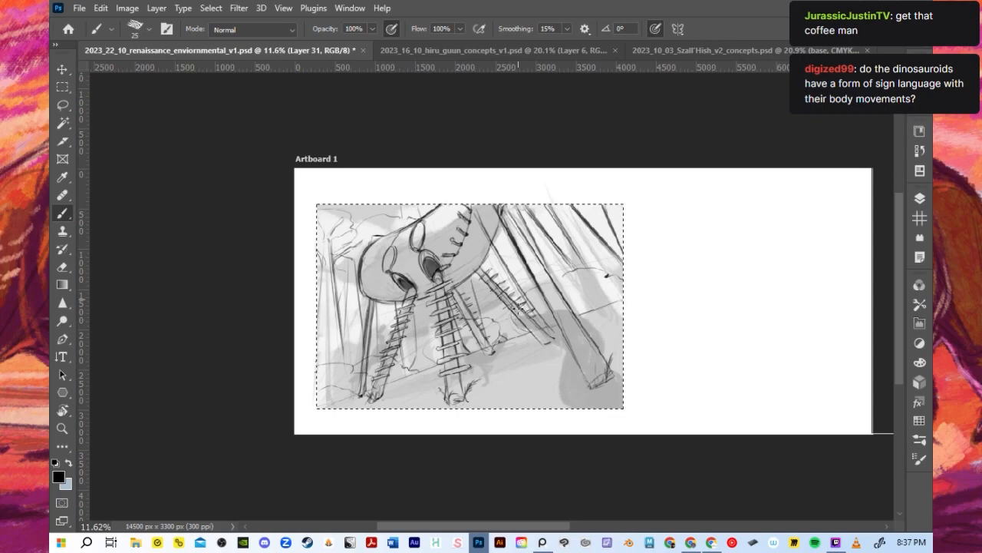
scroll(493, 384, up, 3)
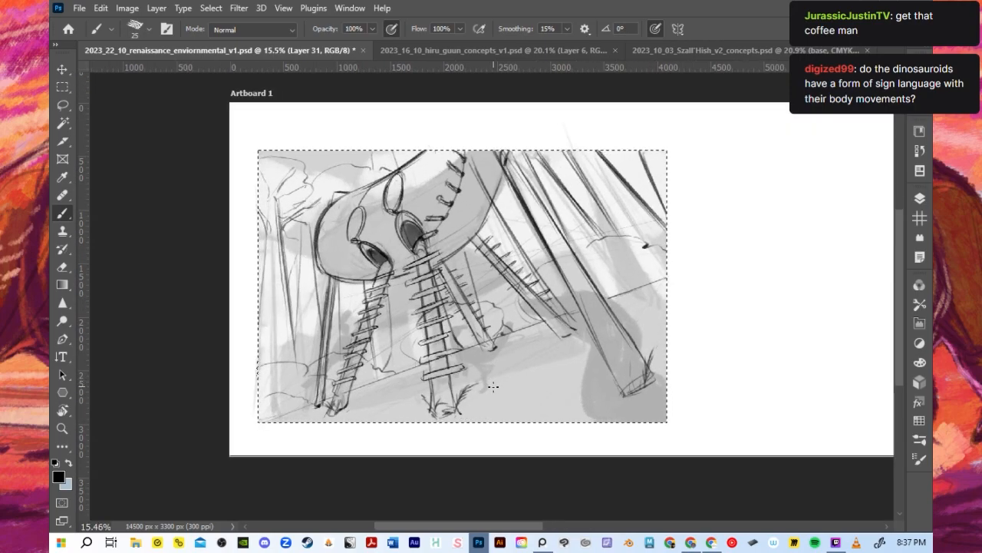
- Save the environment thumbnail document before continuing the sketch on the new layer
scroll(544, 243, up, 1)
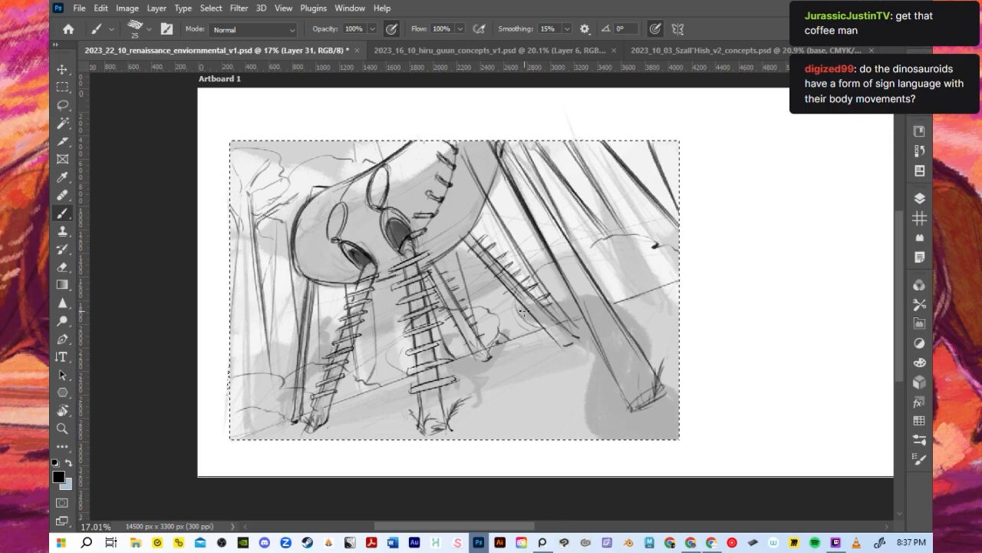
key(ctrl+s)
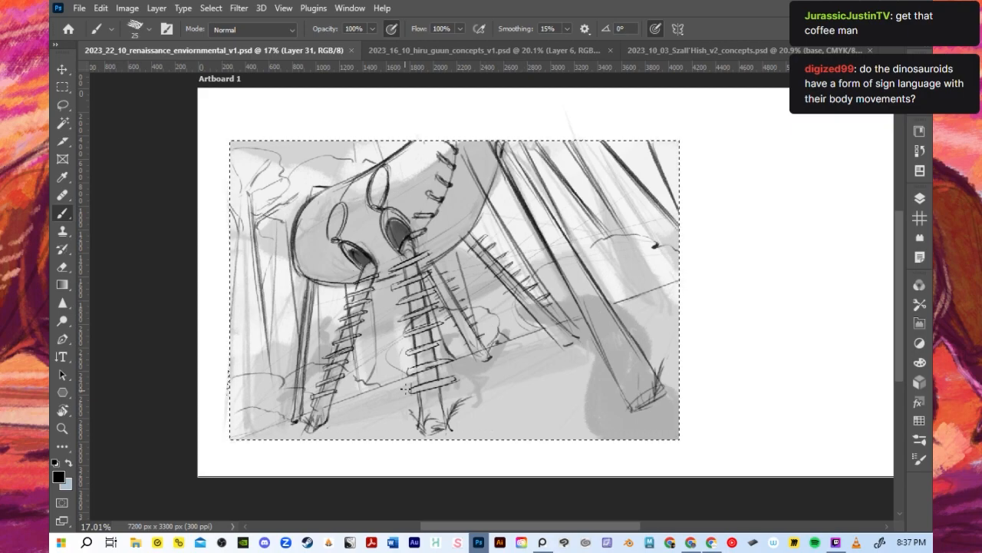
- Check what Layers 31, 29 and 30 contain by switching each one's visibility off and on, and collapse the layer list
click(918, 198)
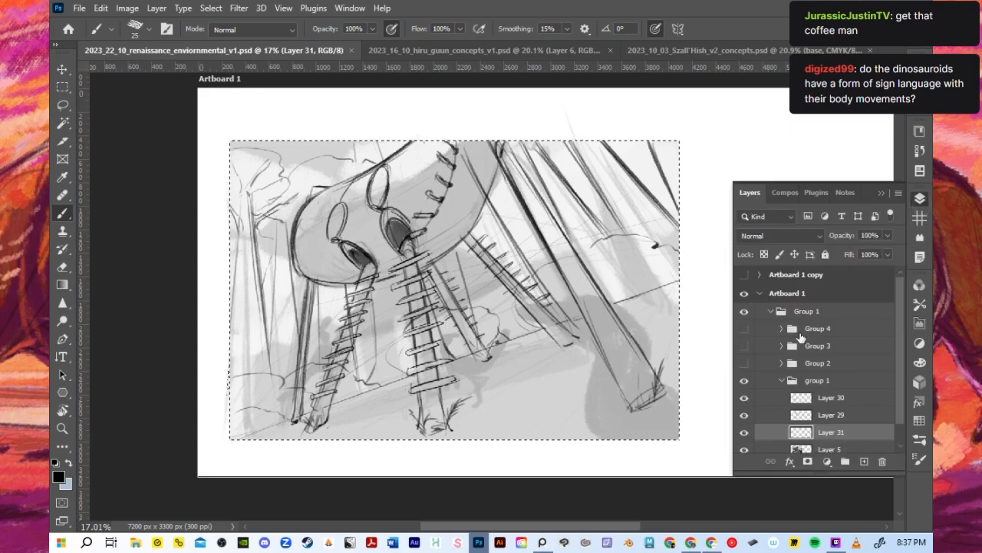
click(743, 431)
click(744, 432)
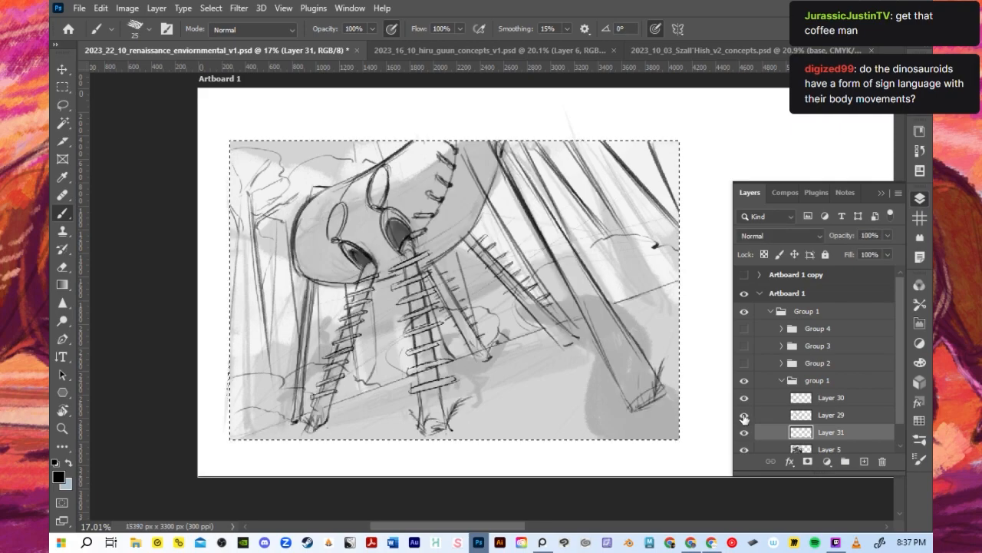
click(743, 415)
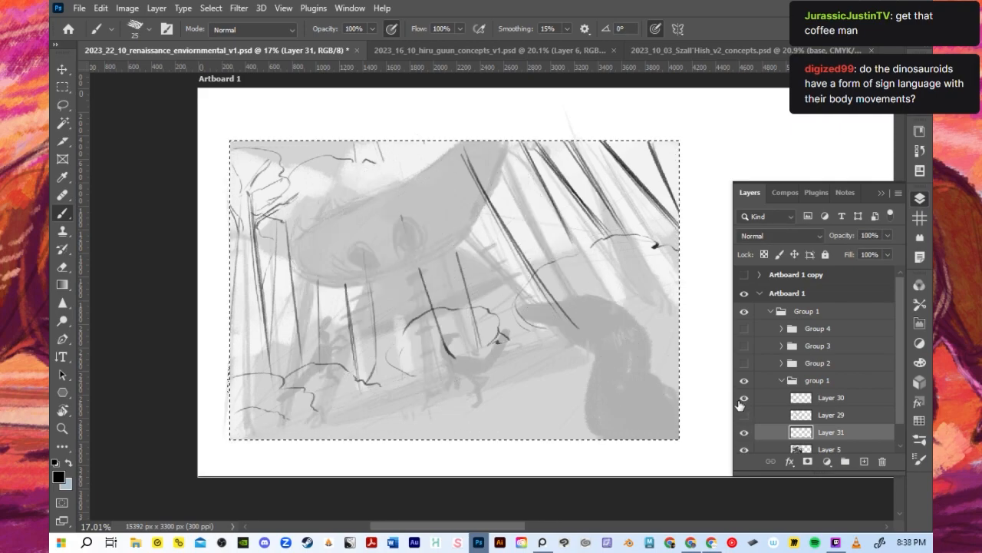
click(743, 416)
click(743, 399)
click(744, 397)
click(743, 431)
click(744, 431)
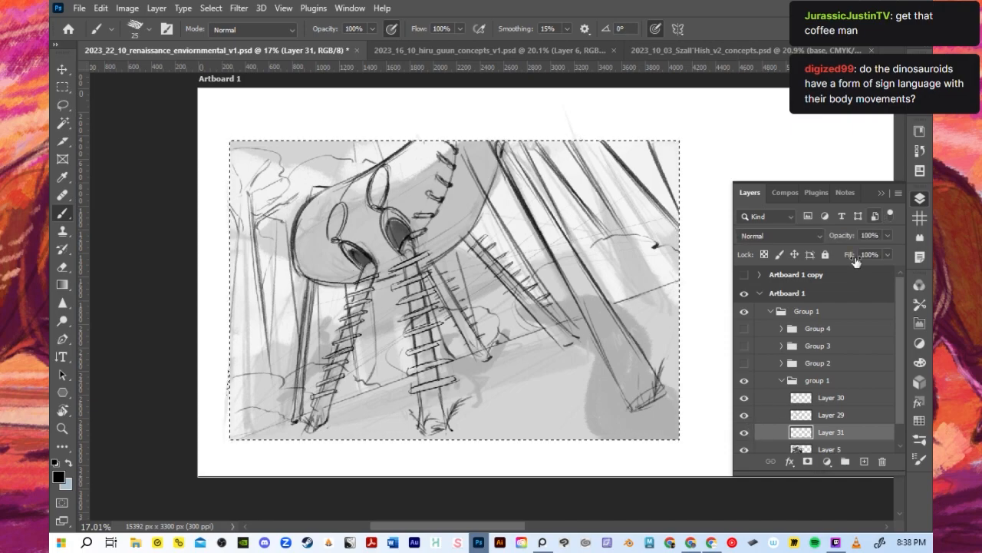
click(881, 194)
- Sketch sagging ropes between the legs and a long flat ellipse on the ground with size 50 and 40 brushes, undoing stray curves
key(bracketright)
key(bracketright)
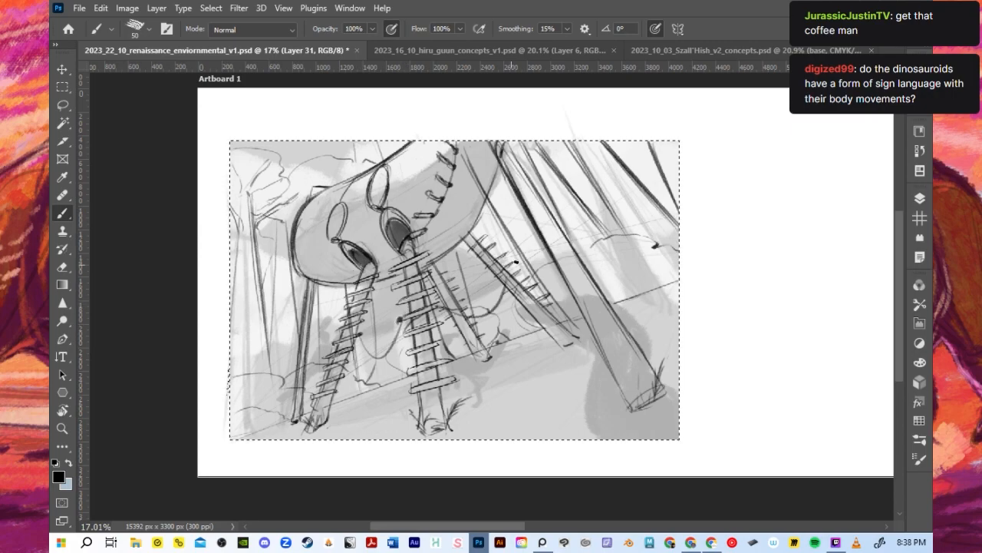
key(ctrl+z)
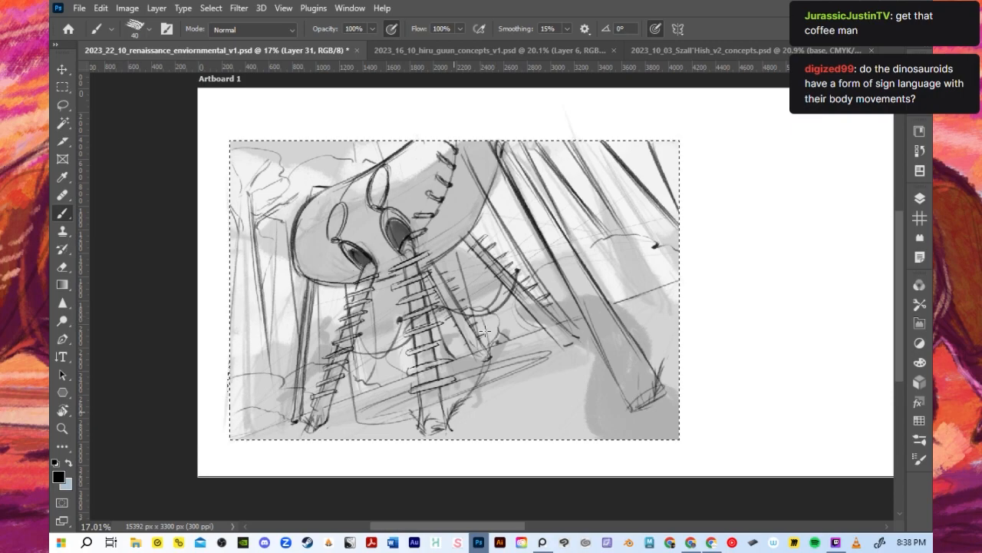
key(ctrl+z)
key(ctrl+z)
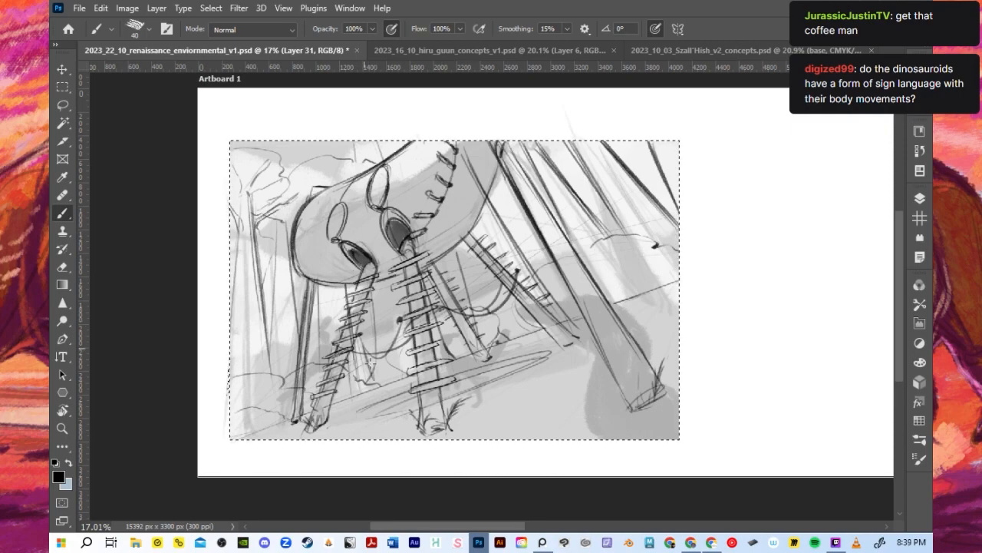
- Draw short strands hanging from the left rope, undo the trial loop under the right rope, and add ground lines between the rear legs
drag(377, 358, 386, 382)
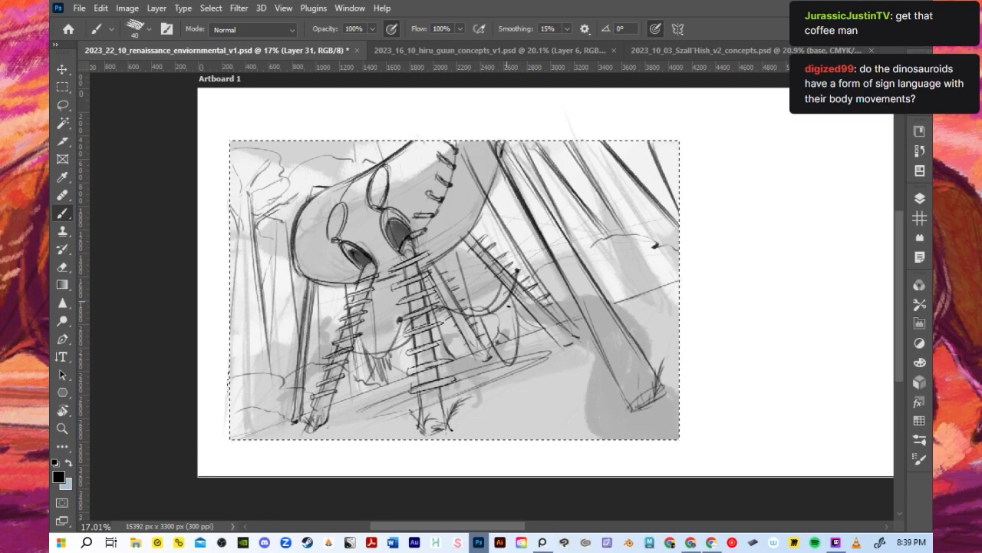
key(ctrl+z)
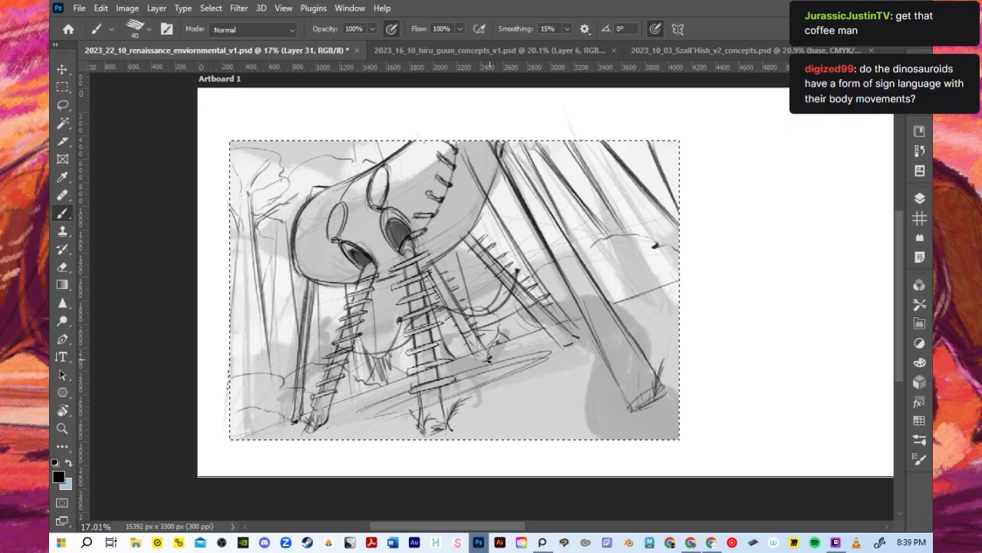
key(ctrl+d)
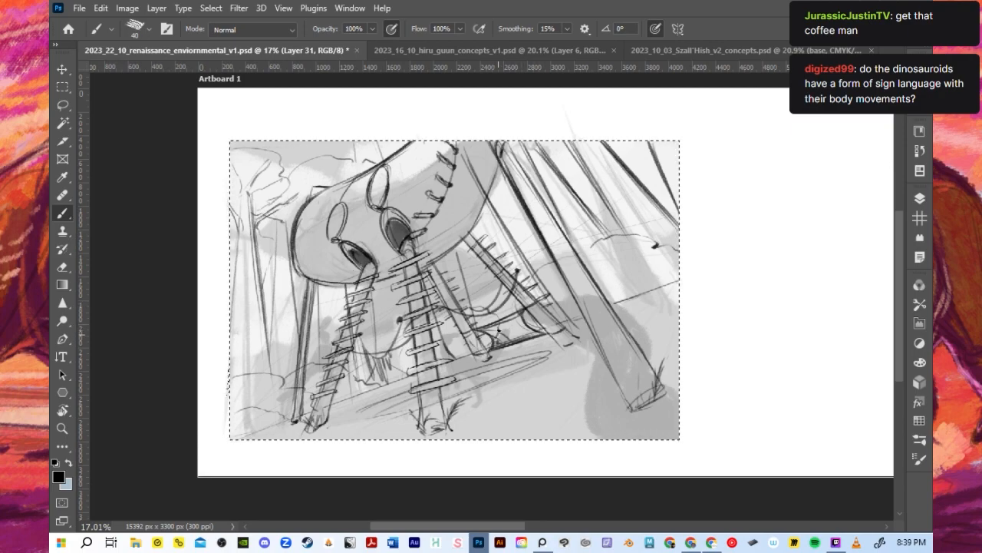
- Draw dark strands hanging from the right rope with a size 25 brush, and reduce the brush to 20 to refine the left rope
key(bracketleft)
key(bracketleft)
key(bracketleft)
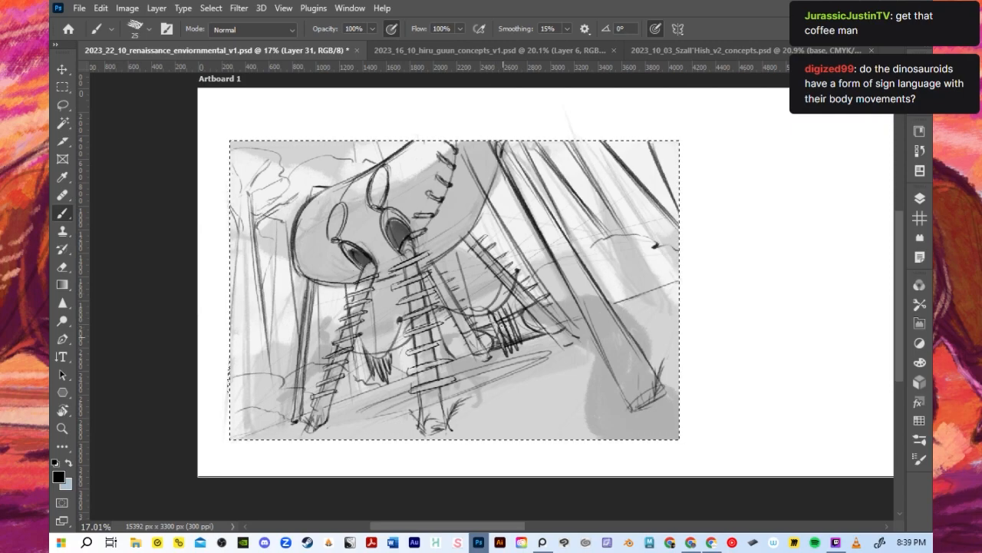
drag(509, 338, 514, 347)
key(bracketleft)
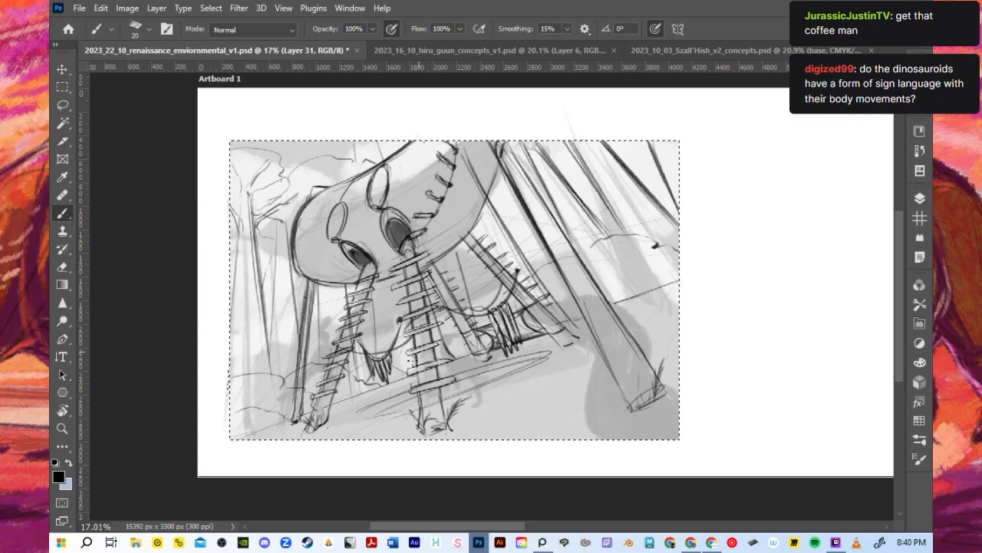
- Check the whole thumbnail with the ropes and hanging strands at different zoom levels and save the document
scroll(412, 358, down, 1)
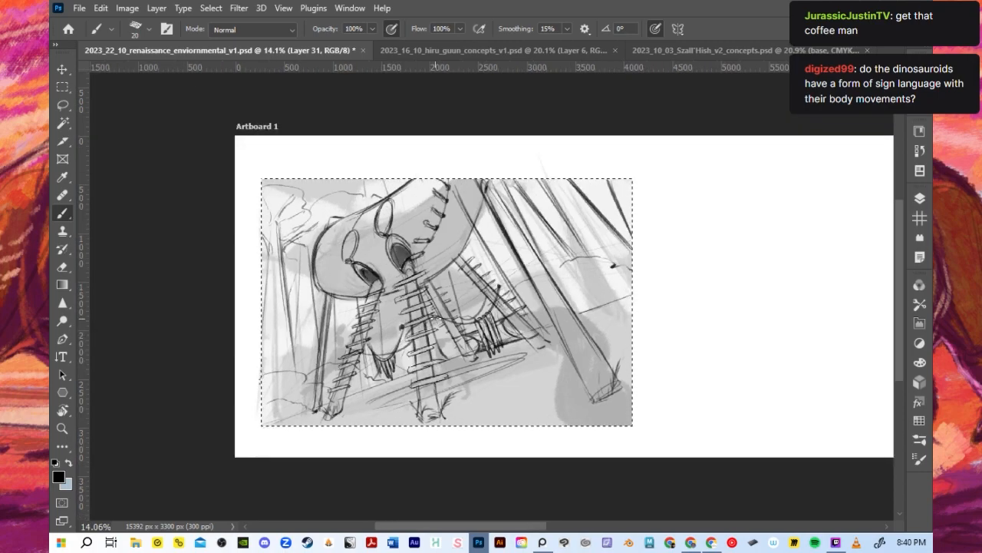
scroll(433, 346, up, 2)
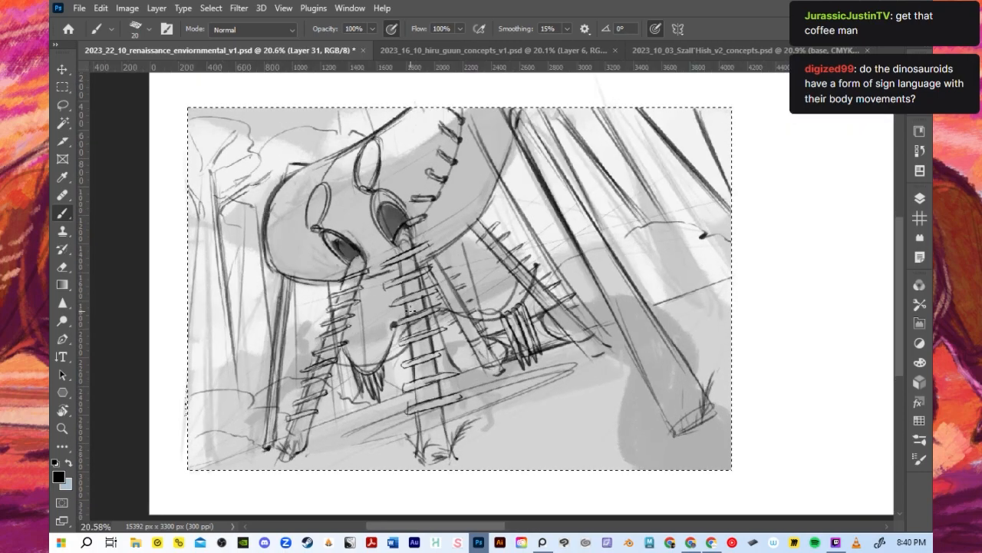
scroll(414, 315, down, 1)
scroll(413, 305, down, 1)
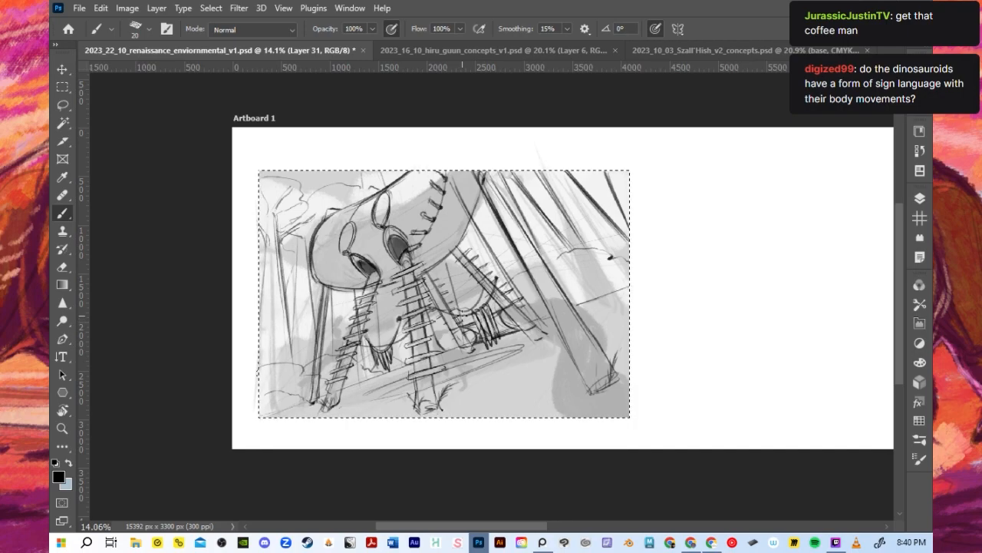
key(ctrl+s)
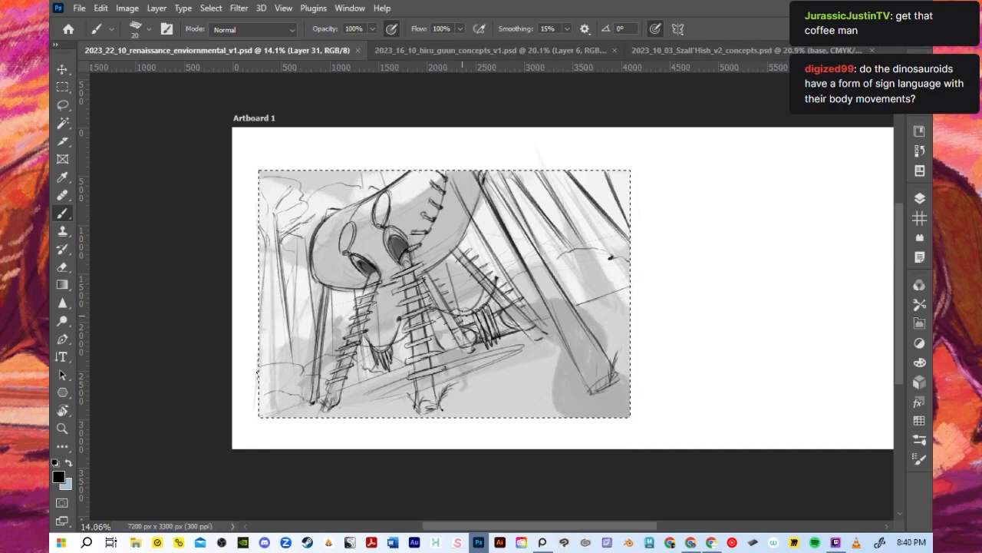
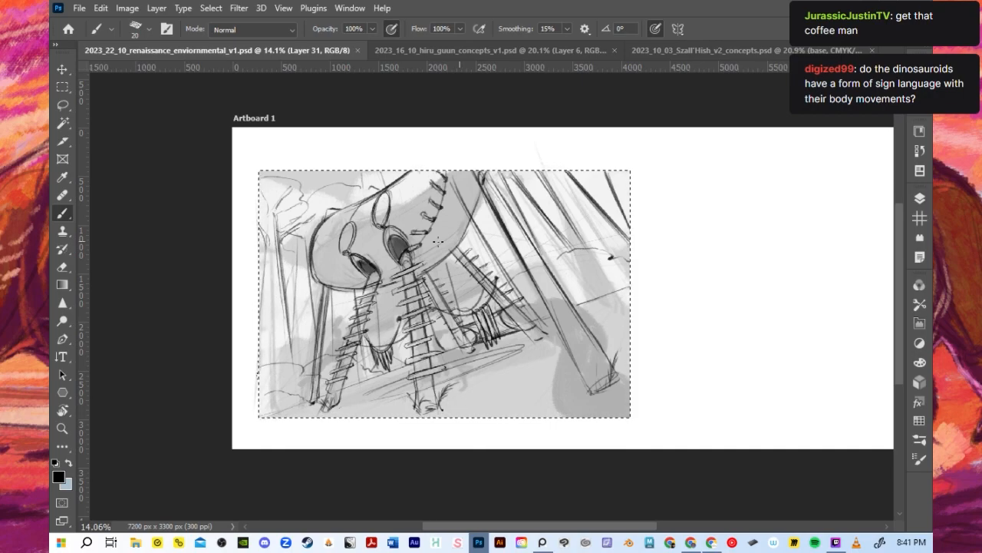
scroll(361, 218, up, 2)
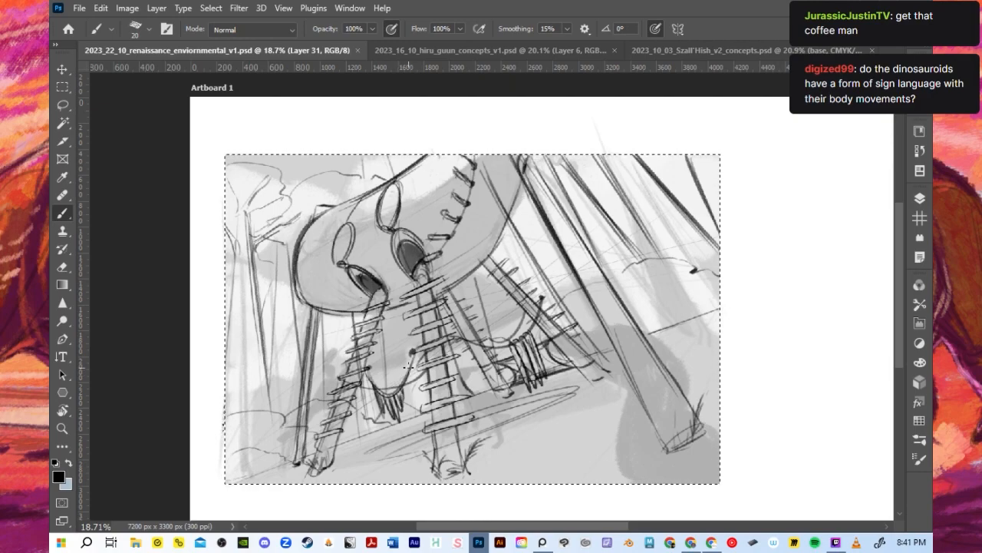
scroll(407, 367, down, 1)
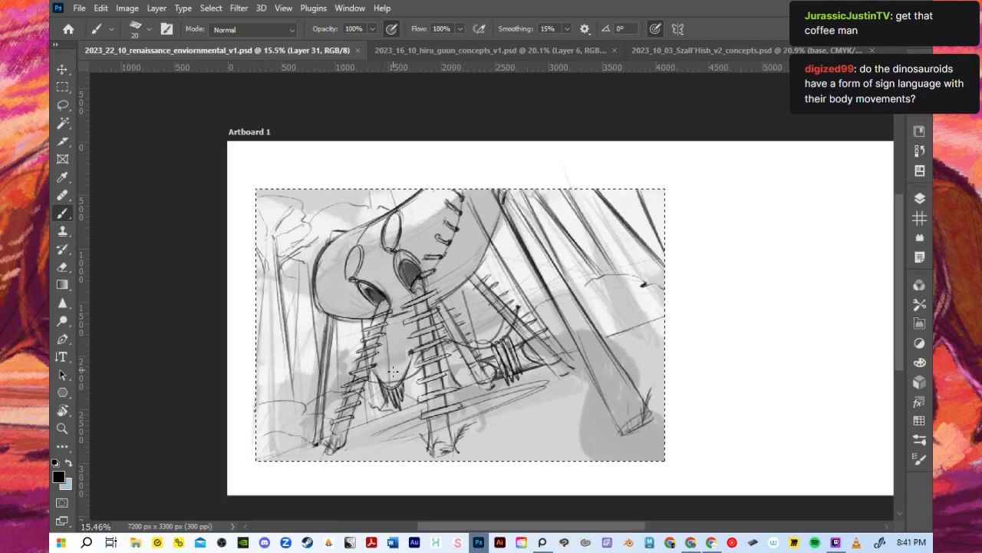
scroll(393, 374, up, 1)
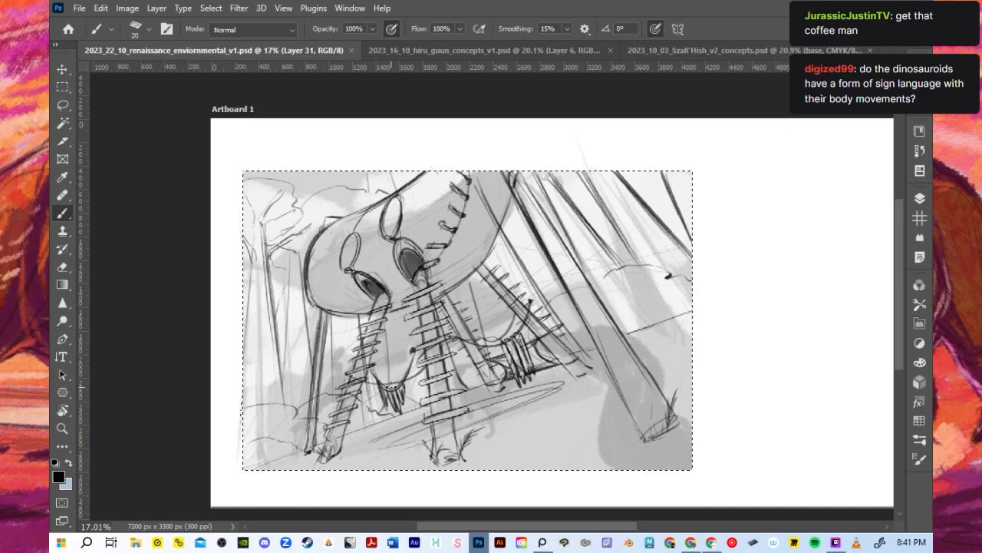
scroll(393, 400, up, 1)
scroll(393, 400, down, 1)
scroll(393, 400, down, 2)
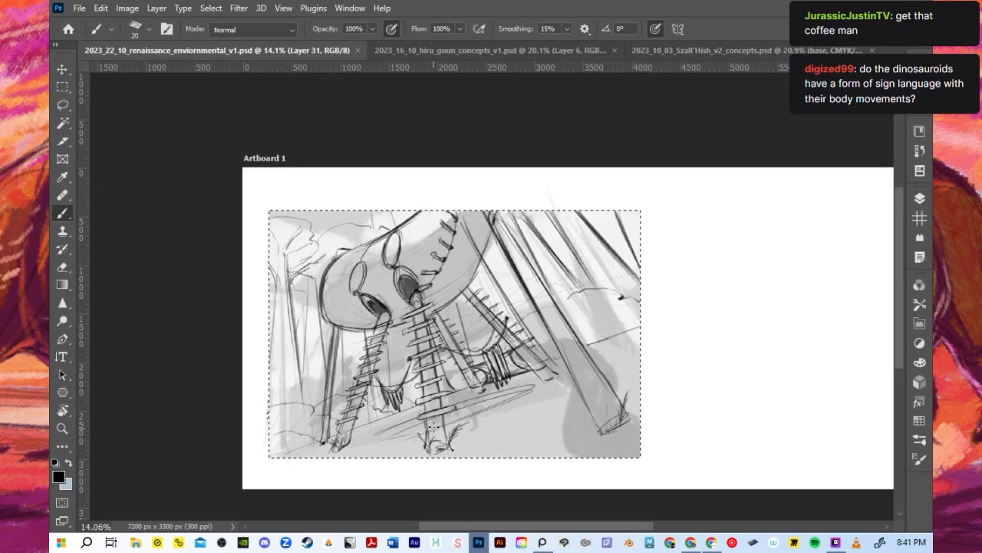
scroll(452, 417, up, 2)
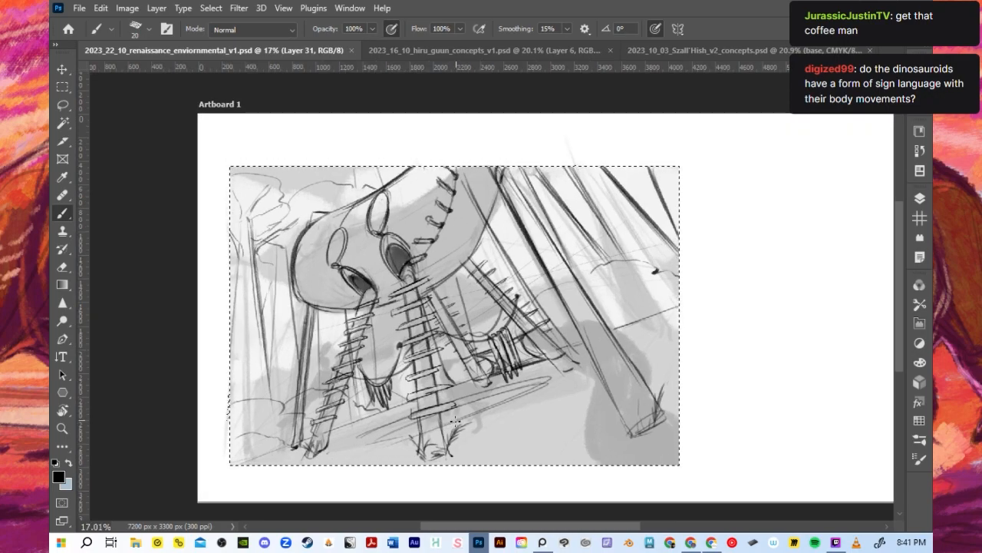
scroll(459, 420, up, 1)
- Try long diagonal strokes across the front legs with a size 30 brush, undoing the stray lines
drag(439, 413, 445, 445)
key(bracketright)
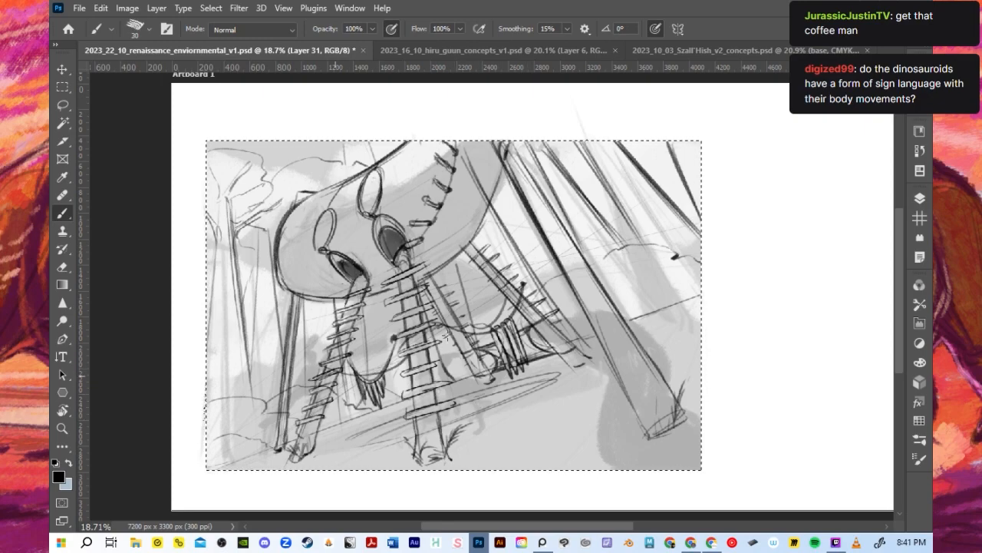
key(ctrl+z)
drag(337, 376, 475, 315)
key(ctrl+z)
drag(325, 376, 463, 311)
key(ctrl+z)
drag(348, 375, 448, 326)
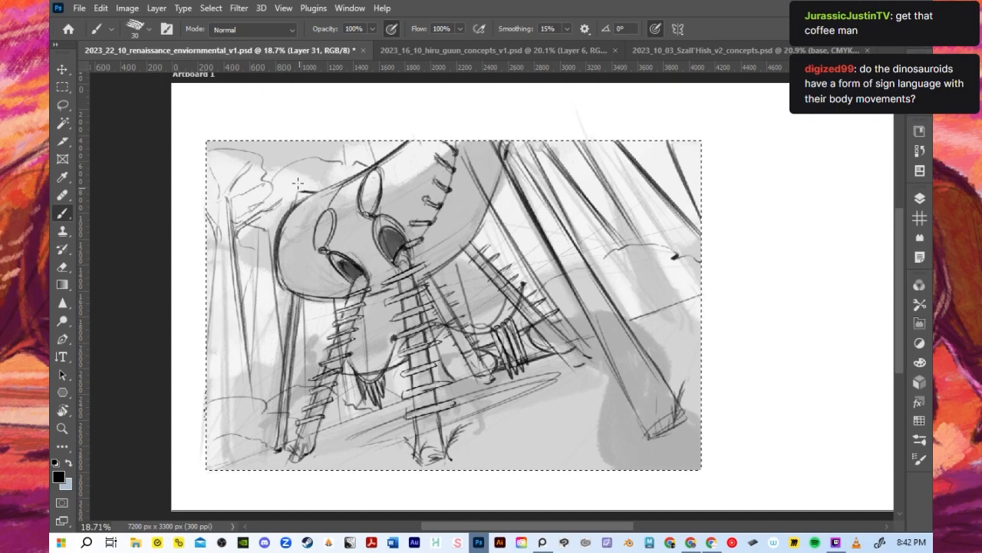
- Examine the hull, its openings and the runged legs of the thumbnail at several zoom levels
scroll(303, 192, down, 1)
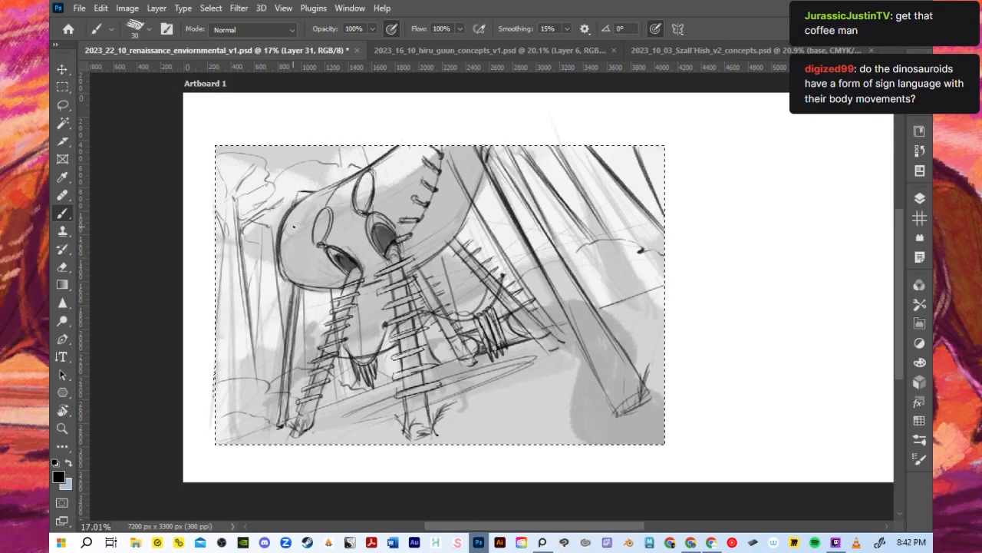
scroll(256, 219, up, 1)
scroll(262, 214, up, 1)
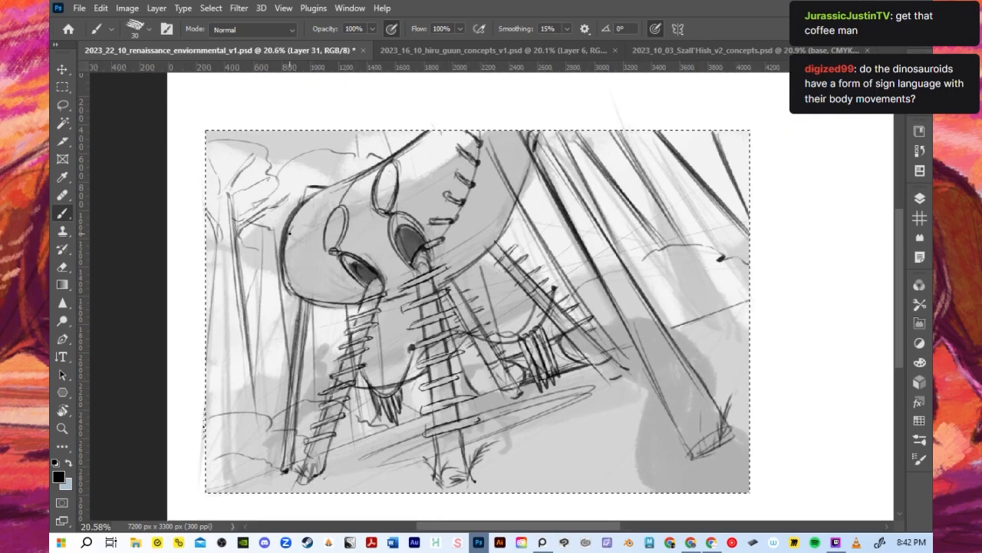
scroll(288, 232, down, 1)
scroll(289, 232, down, 1)
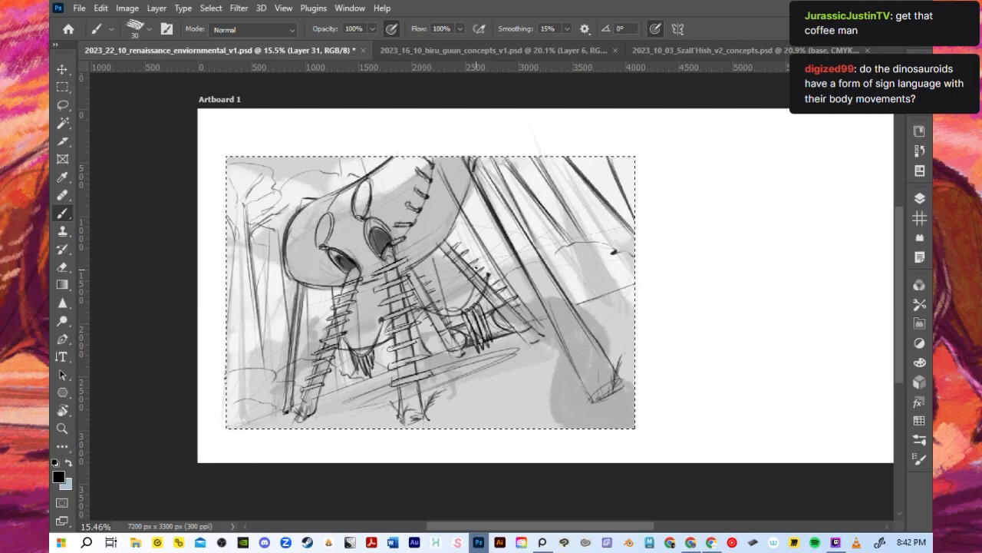
scroll(434, 257, up, 1)
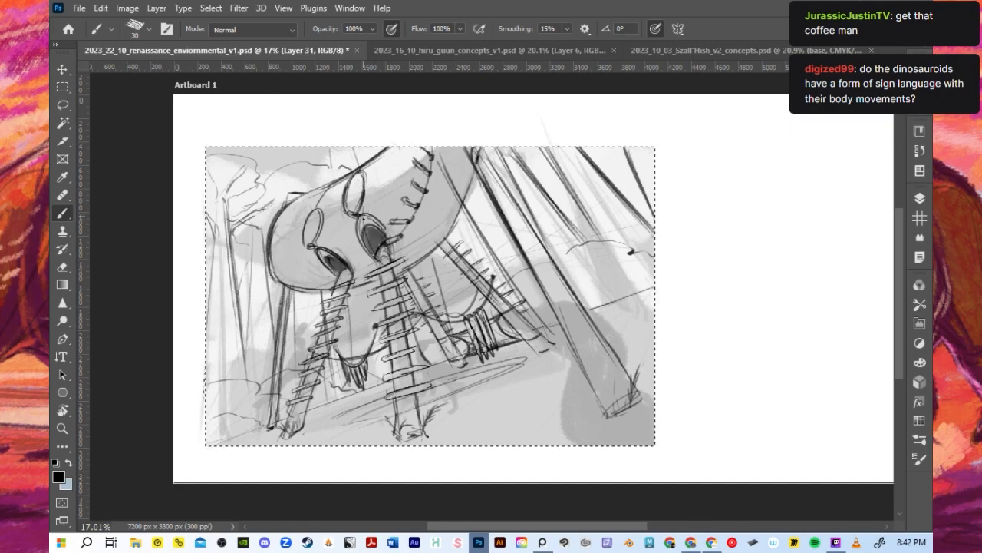
scroll(366, 213, down, 1)
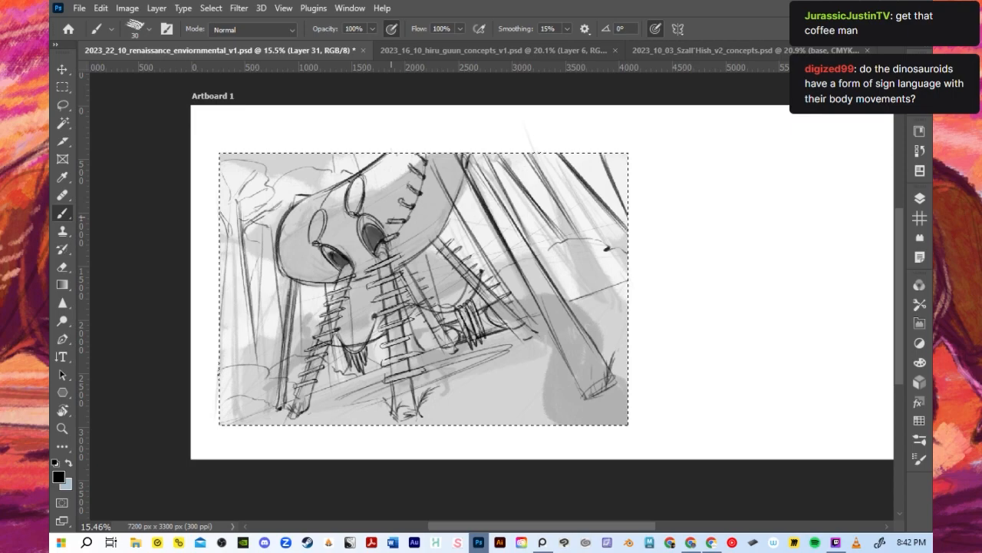
scroll(344, 181, up, 1)
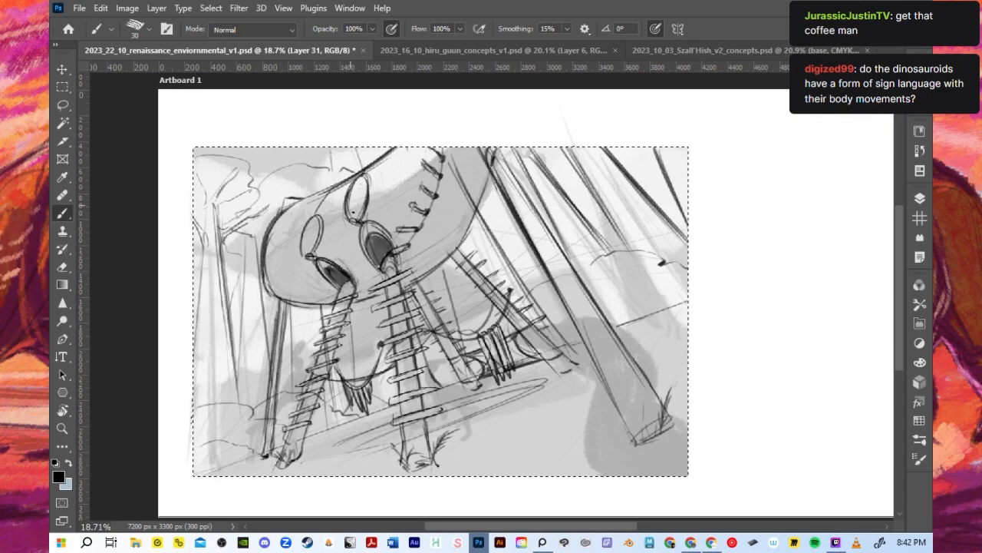
scroll(455, 254, down, 2)
scroll(322, 197, up, 3)
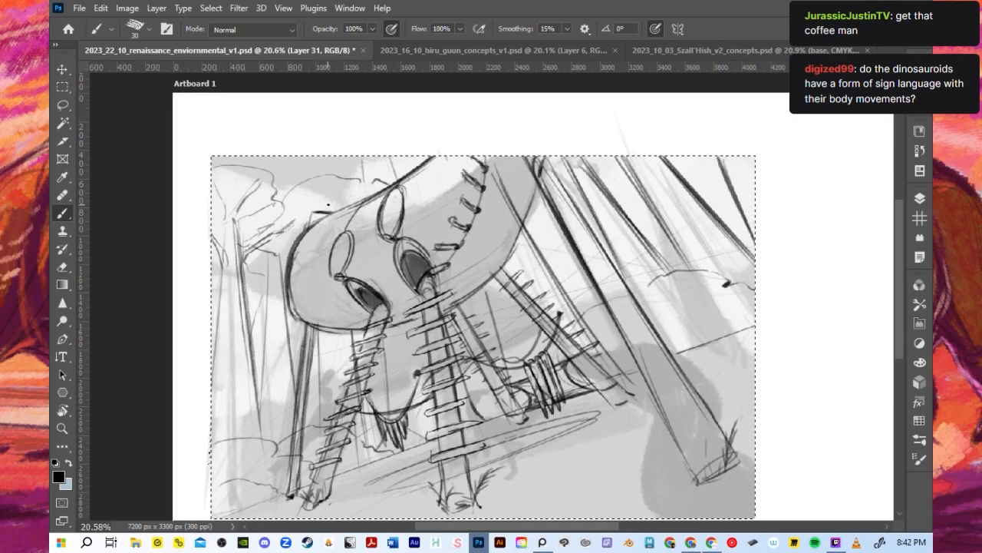
scroll(332, 214, down, 2)
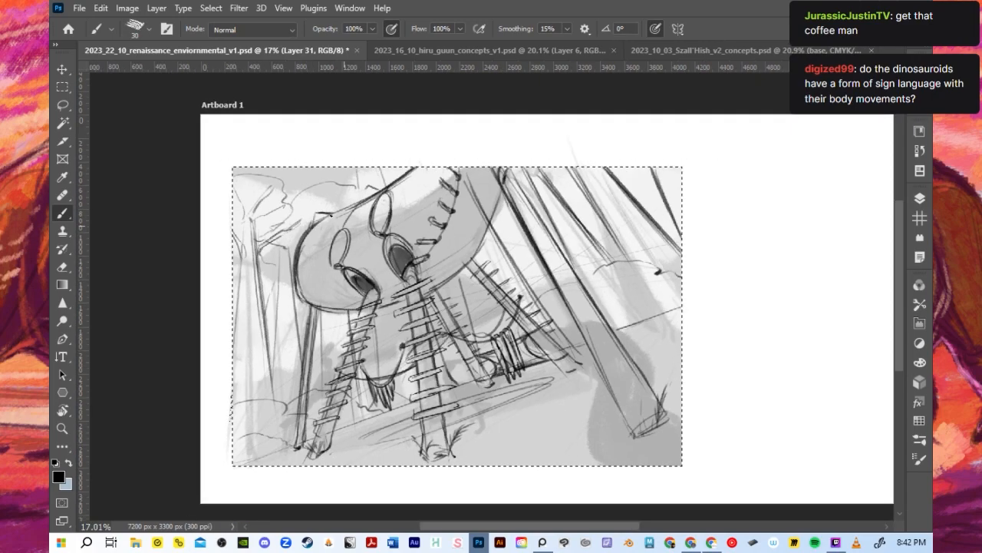
scroll(333, 223, up, 2)
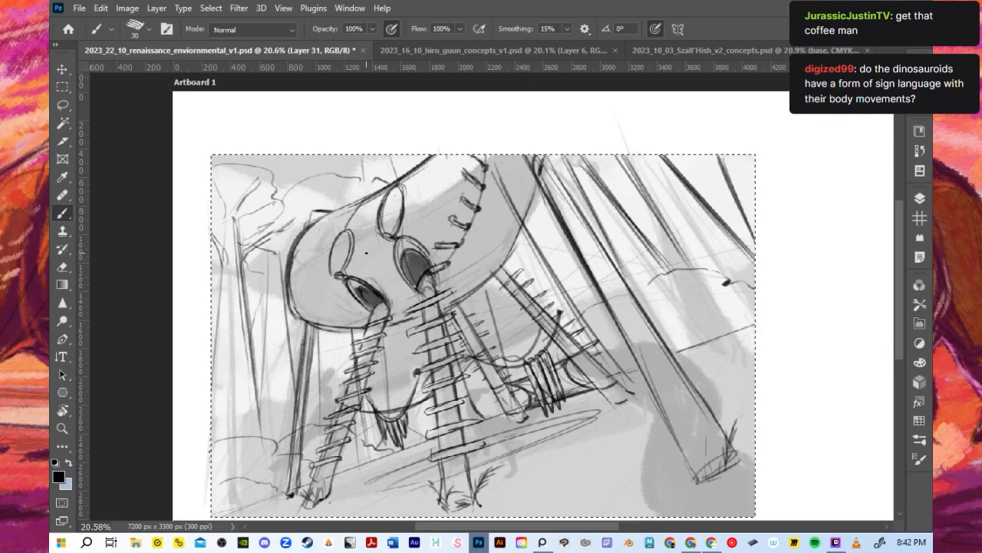
scroll(366, 252, up, 1)
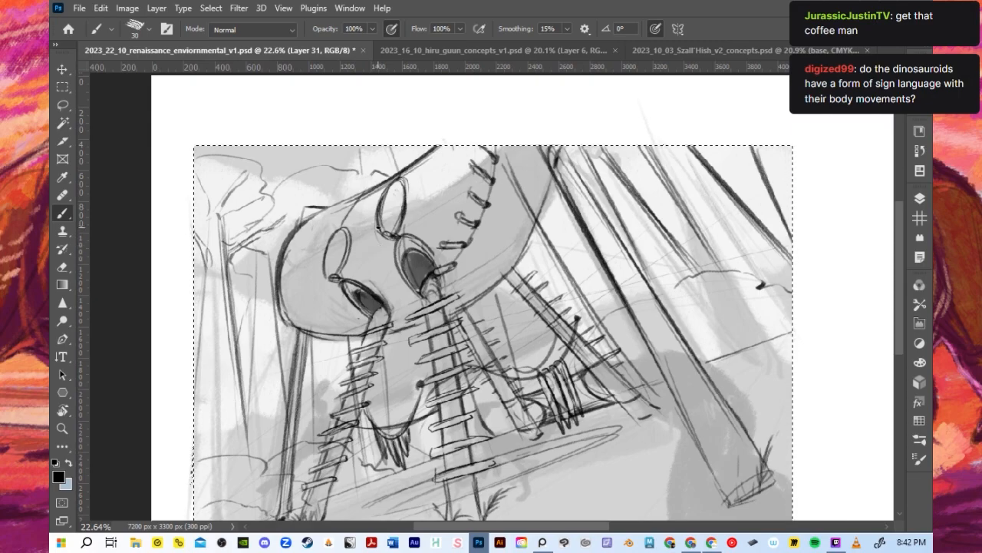
scroll(362, 203, down, 2)
scroll(362, 204, up, 1)
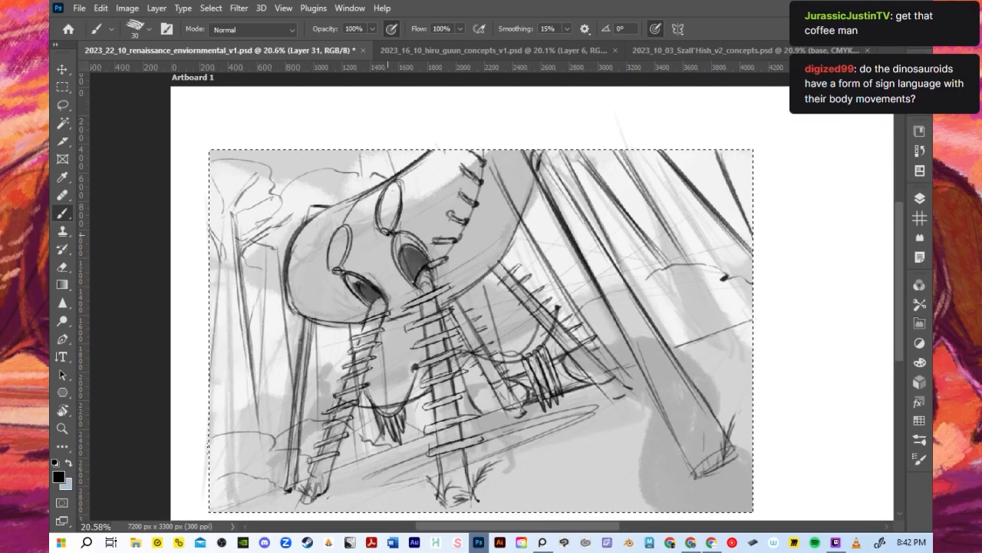
scroll(382, 223, up, 1)
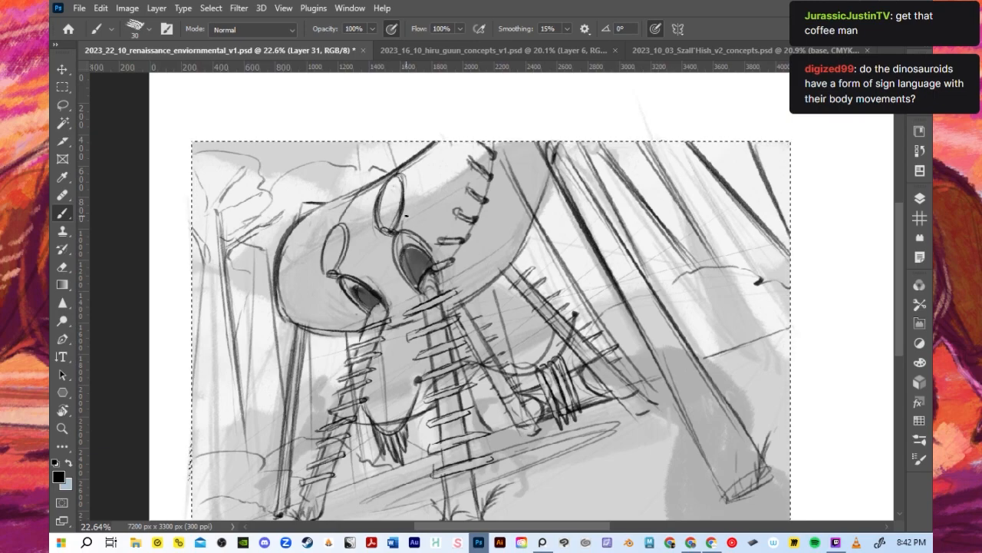
mouse_move(393, 184)
mouse_down()
mouse_move(387, 214)
mouse_move(358, 191)
mouse_up()
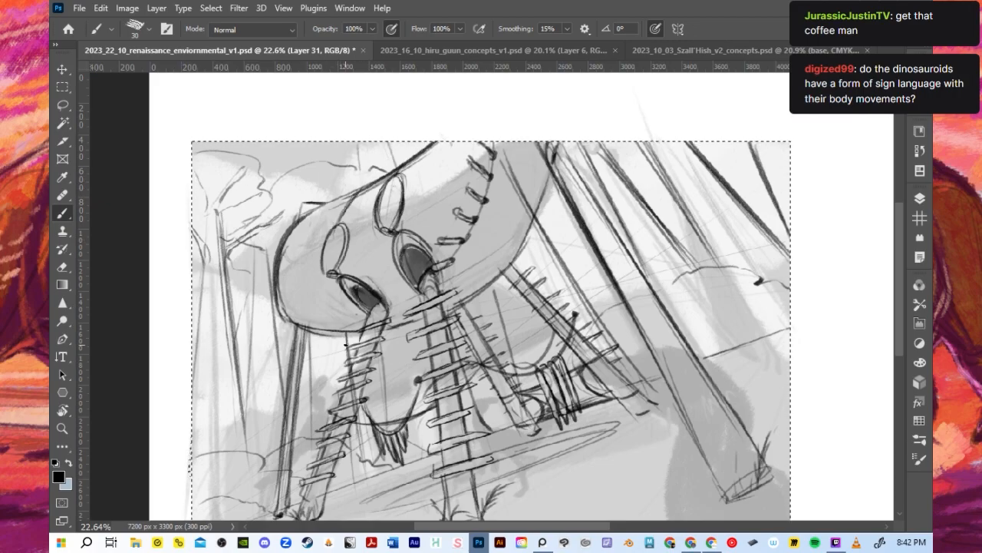
scroll(340, 286, down, 4)
scroll(452, 360, up, 3)
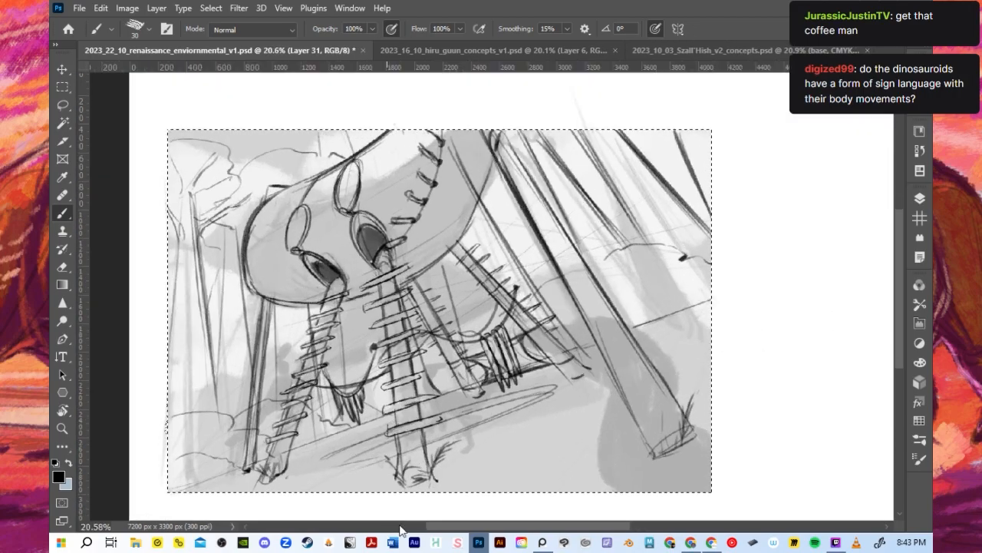
- Sketch small rounded stone shapes on the ground just left of the central front leg with a size 15 brush, undoing the first strokes
scroll(404, 388, up, 4)
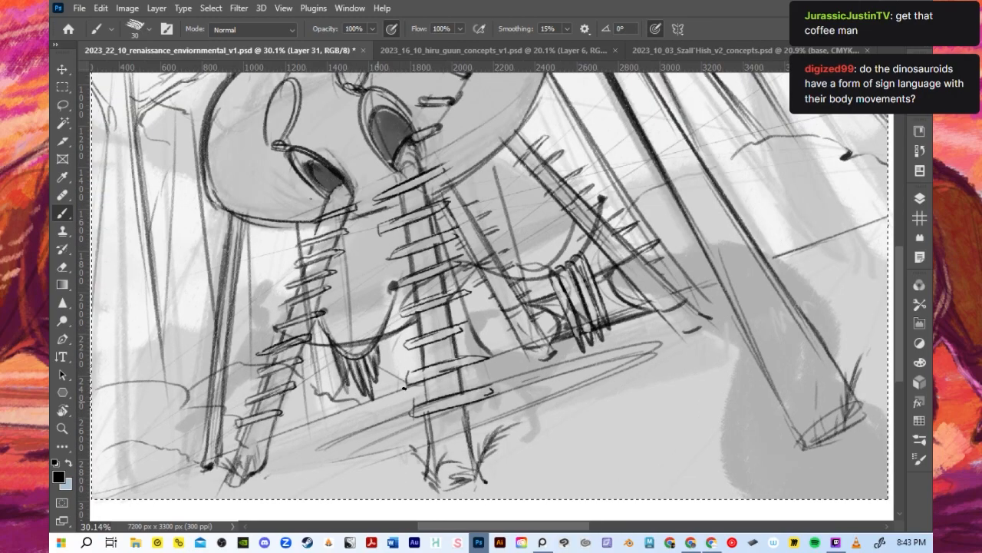
key(bracketleft)
key(bracketleft)
key(bracketleft)
drag(350, 434, 406, 407)
mouse_move(351, 436)
mouse_down()
mouse_move(405, 430)
mouse_move(405, 412)
mouse_up()
key(ctrl+z)
key(ctrl+z)
key(ctrl+z)
key(ctrl+z)
mouse_move(347, 438)
mouse_down()
mouse_move(399, 416)
mouse_move(363, 419)
mouse_move(421, 401)
mouse_move(391, 408)
mouse_move(385, 429)
mouse_move(363, 442)
mouse_move(381, 422)
mouse_move(369, 442)
mouse_move(390, 429)
mouse_move(382, 424)
mouse_move(407, 429)
mouse_move(407, 421)
mouse_move(360, 428)
mouse_move(408, 419)
mouse_up()
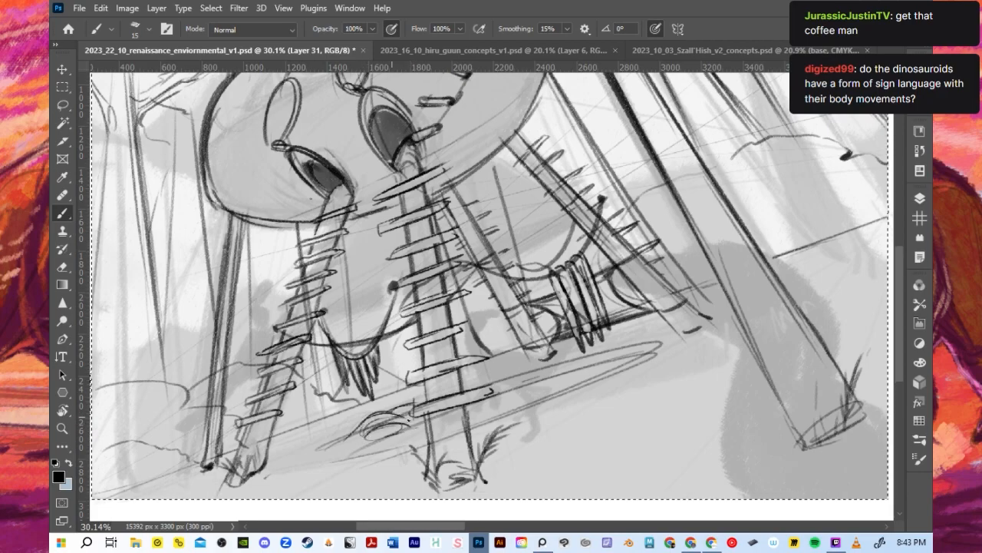
- Sketch curved stone shapes inside the ground ellipse right of the central leg and add a few more strokes to its left
mouse_move(505, 378)
mouse_down()
mouse_move(550, 359)
mouse_move(527, 374)
mouse_move(567, 369)
mouse_move(527, 376)
mouse_up()
key(ctrl+z)
drag(504, 381, 557, 370)
mouse_move(492, 402)
mouse_down()
mouse_move(470, 416)
mouse_move(498, 405)
mouse_up()
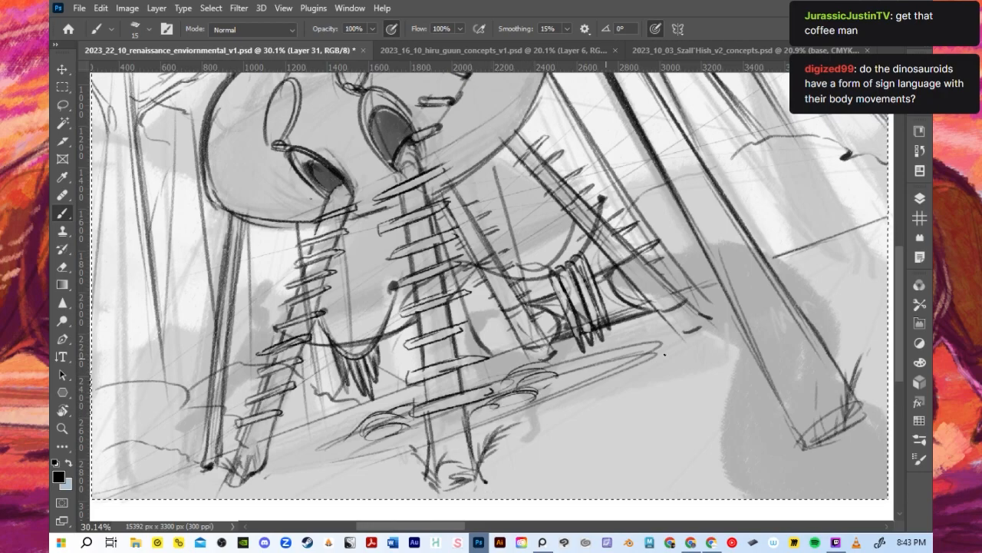
mouse_move(397, 446)
mouse_down()
mouse_move(417, 433)
mouse_move(399, 433)
mouse_move(418, 430)
mouse_up()
drag(486, 382, 503, 372)
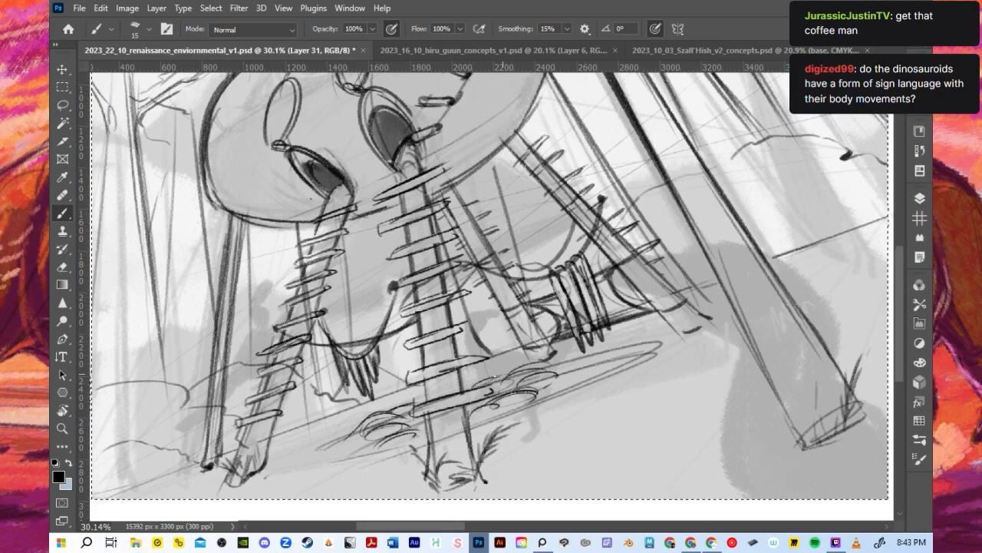
- Fill the ground ellipse with more overlapping stones on both sides of the central leg and darken the gaps between them
drag(539, 387, 614, 357)
drag(476, 424, 524, 401)
drag(473, 422, 569, 378)
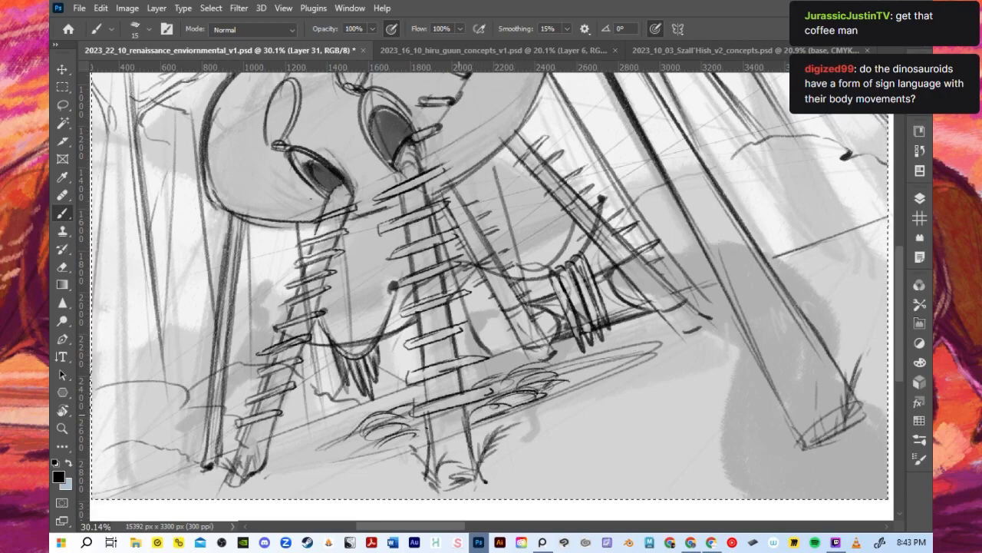
drag(357, 436, 481, 383)
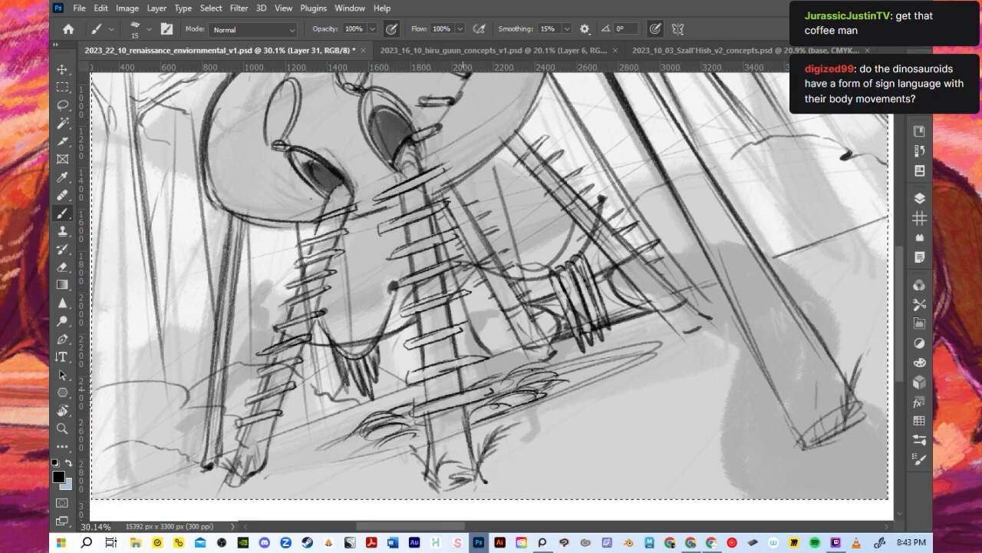
- Extend the stone patch with flat ovals near the left leg and along the ellipse's right end, undoing one stray stroke
drag(269, 469, 323, 443)
mouse_move(272, 463)
mouse_down()
mouse_move(341, 434)
mouse_move(285, 460)
mouse_move(328, 455)
mouse_move(306, 451)
mouse_move(310, 472)
mouse_move(291, 457)
mouse_move(309, 447)
mouse_move(336, 468)
mouse_move(299, 455)
mouse_move(338, 467)
mouse_move(350, 456)
mouse_move(343, 467)
mouse_move(426, 449)
mouse_up()
key(ctrl+z)
drag(305, 446, 363, 417)
drag(322, 437, 363, 418)
mouse_move(599, 402)
mouse_down()
mouse_move(517, 431)
mouse_move(587, 404)
mouse_up()
mouse_move(586, 376)
mouse_down()
mouse_move(654, 364)
mouse_move(599, 385)
mouse_move(655, 359)
mouse_move(585, 393)
mouse_move(645, 349)
mouse_up()
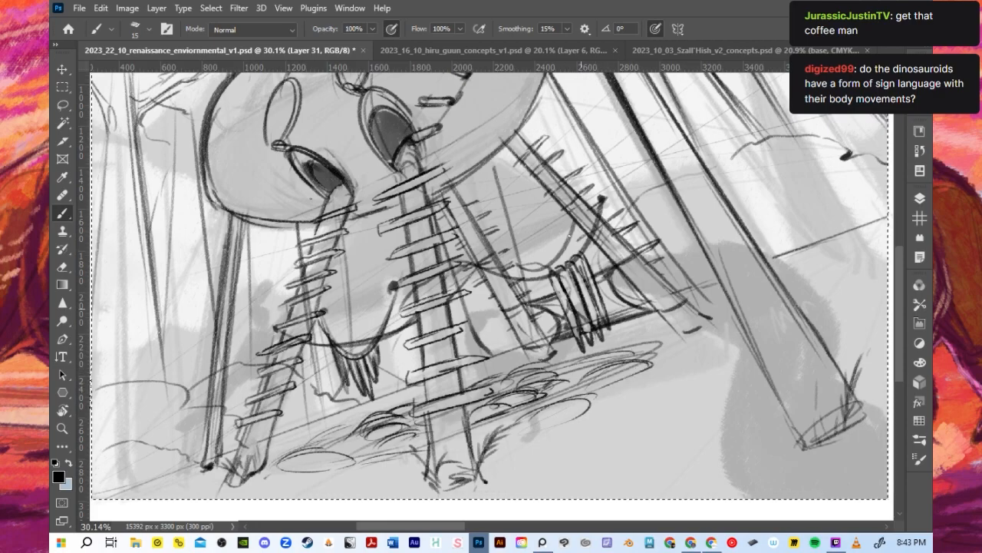
- Check the whole thumbnail with the new stone patch beneath the legs at different zoom levels
scroll(555, 270, down, 6)
scroll(493, 257, up, 4)
scroll(493, 265, down, 5)
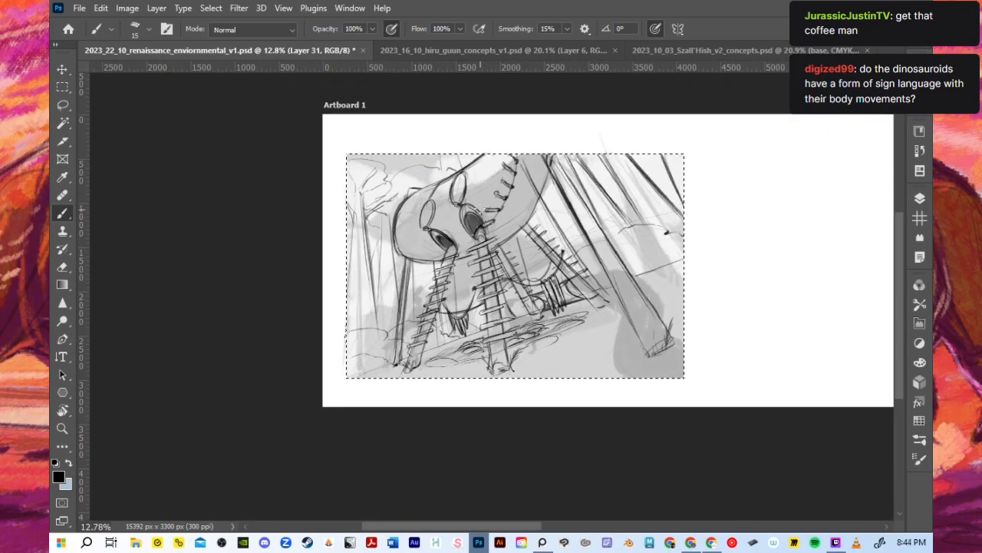
scroll(477, 209, up, 4)
scroll(471, 253, down, 3)
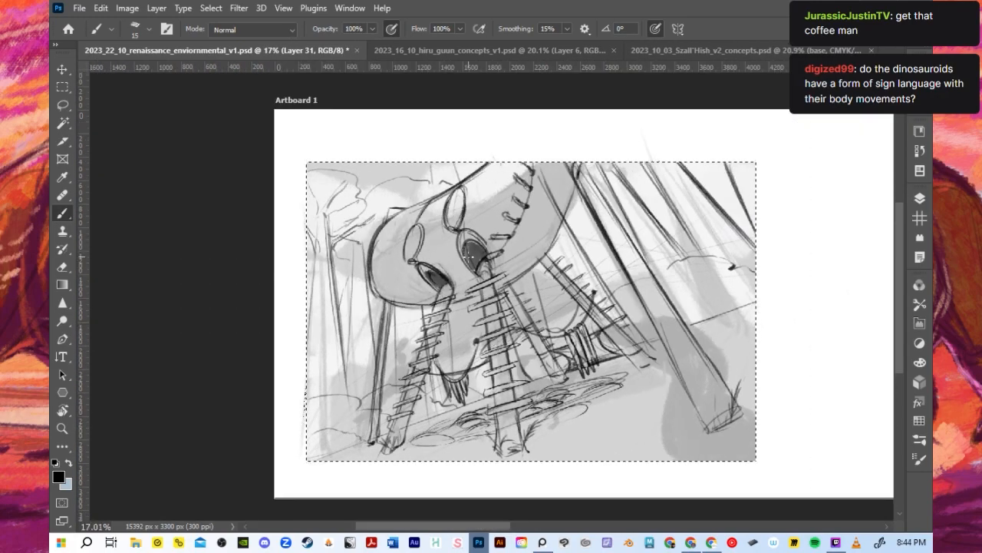
scroll(471, 258, up, 3)
scroll(472, 258, down, 3)
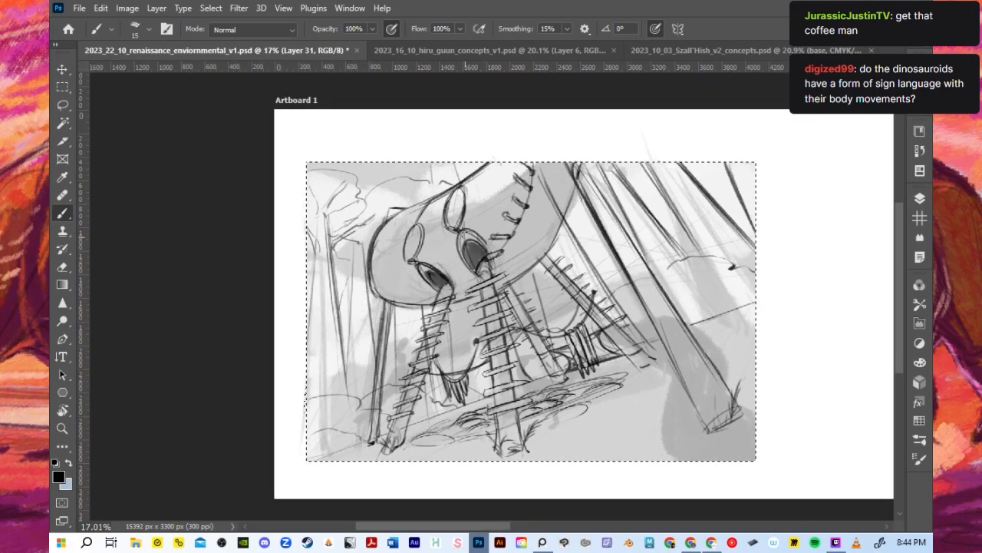
scroll(462, 231, up, 3)
scroll(462, 231, down, 1)
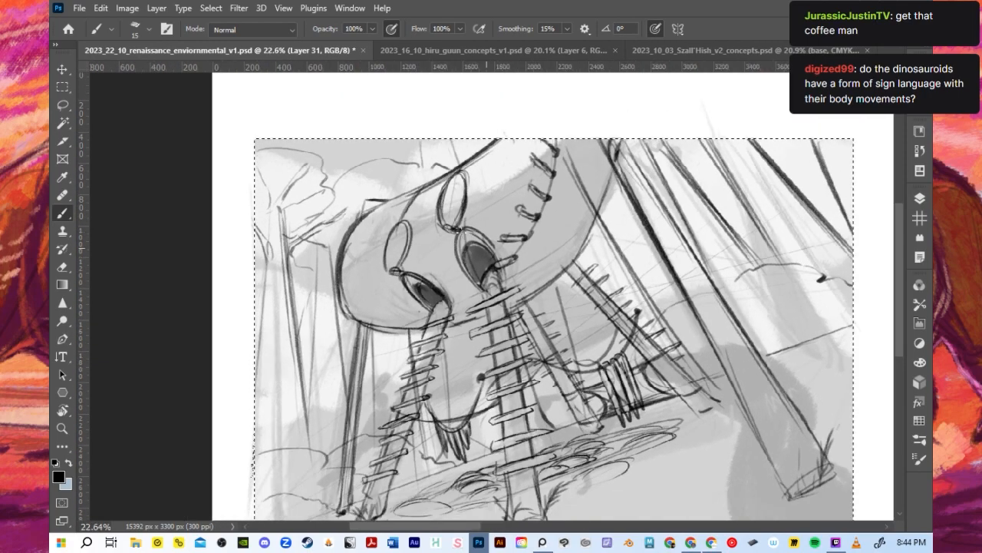
scroll(483, 201, down, 1)
scroll(483, 201, up, 1)
scroll(484, 200, down, 1)
scroll(479, 202, up, 1)
scroll(494, 269, down, 1)
scroll(496, 270, up, 1)
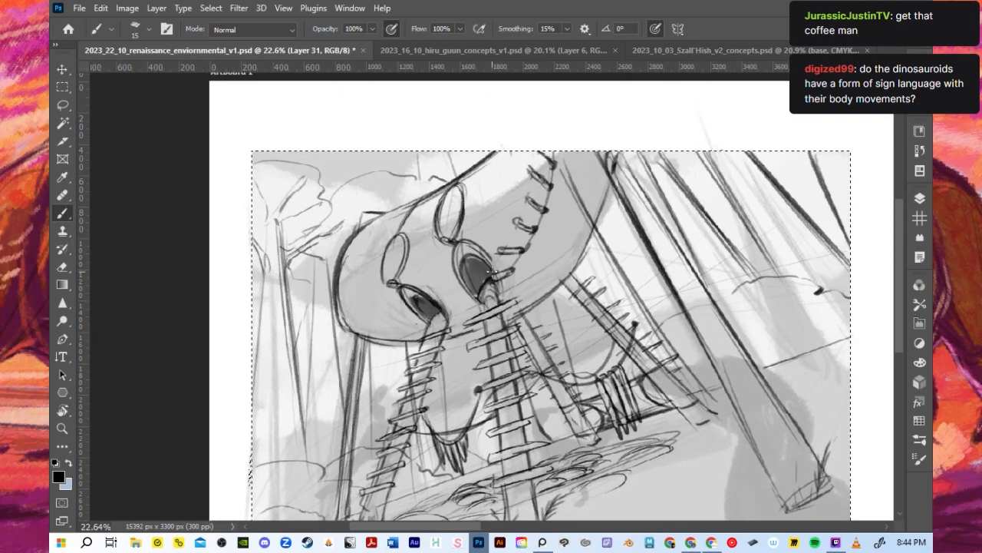
scroll(491, 273, down, 1)
scroll(492, 307, up, 1)
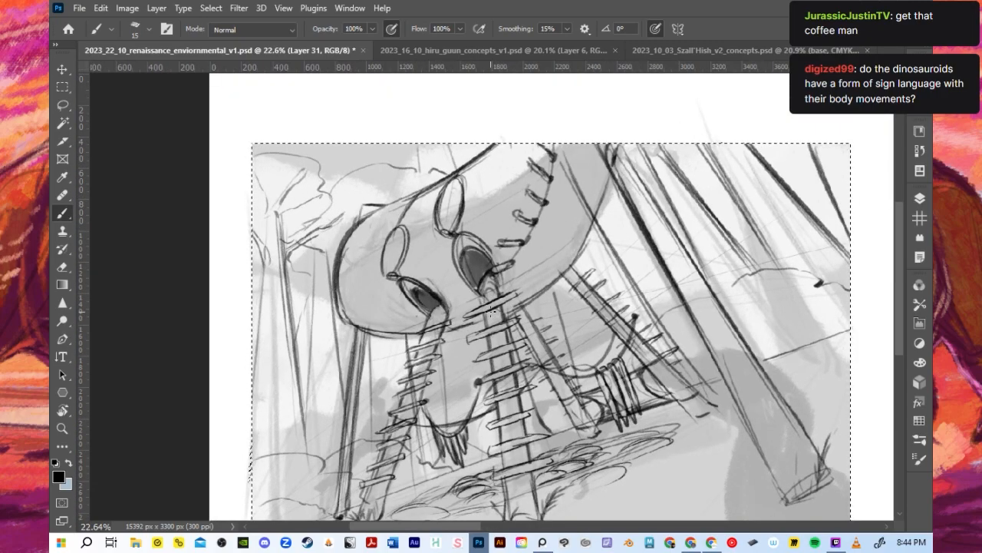
scroll(491, 310, down, 1)
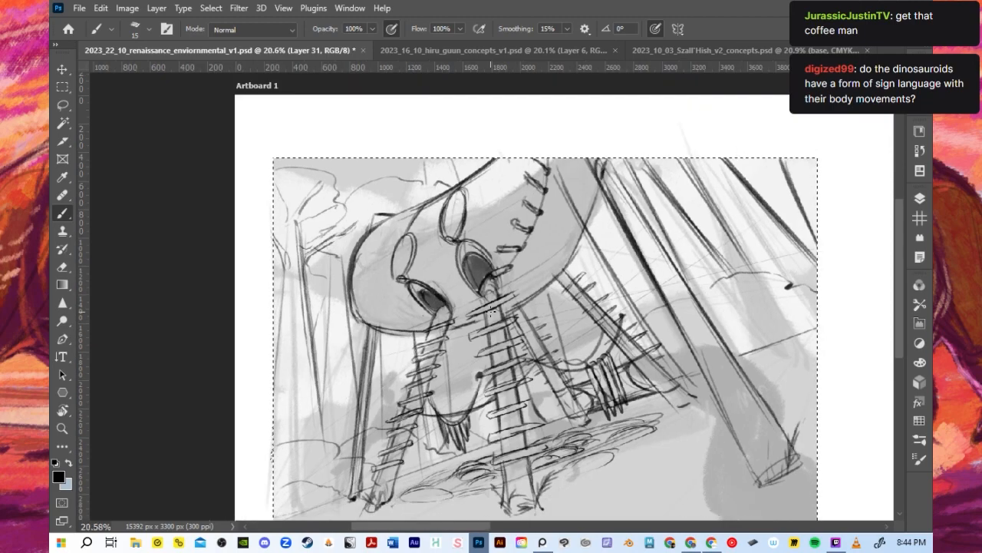
- Check the visibility of the drawing layers in group 1 and make Layer 30 the active layer
scroll(491, 310, down, 1)
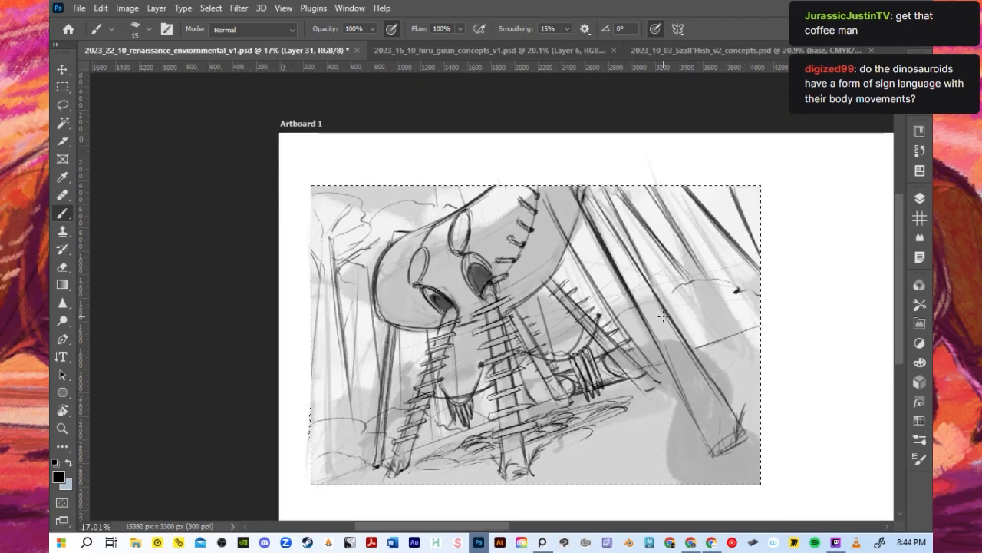
click(920, 199)
click(746, 401)
click(745, 401)
click(803, 401)
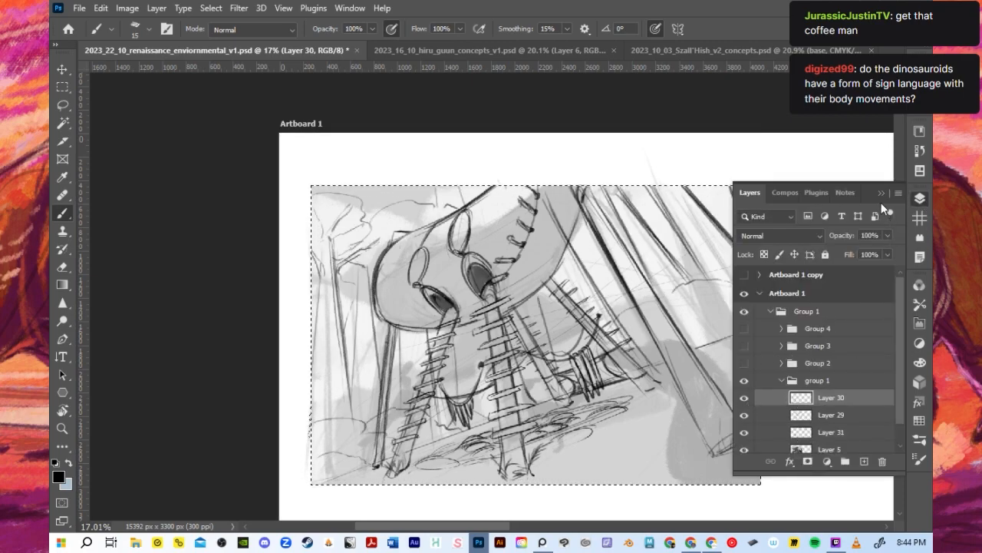
click(884, 192)
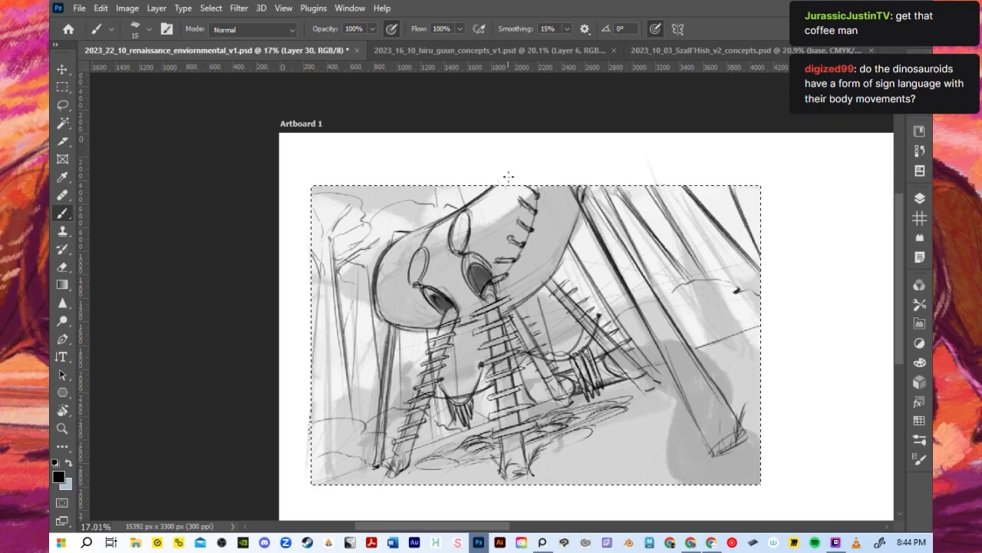
- Duplicate Layer 30 and merge the copy with the original to strengthen its lines, and save the document
scroll(503, 210, down, 1)
drag(500, 211, 540, 192)
scroll(540, 192, up, 1)
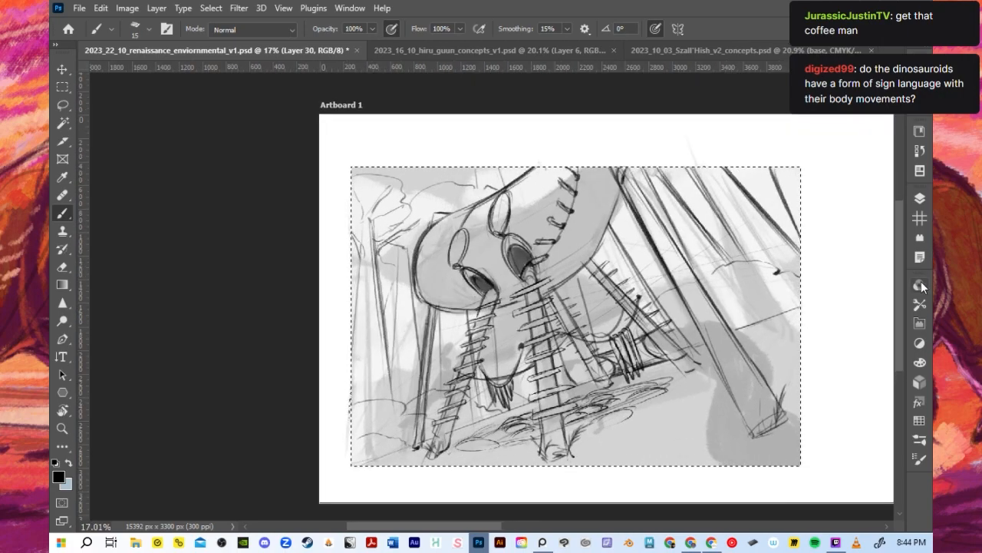
click(920, 198)
drag(844, 420, 862, 460)
shift+click(835, 415)
right_click(834, 410)
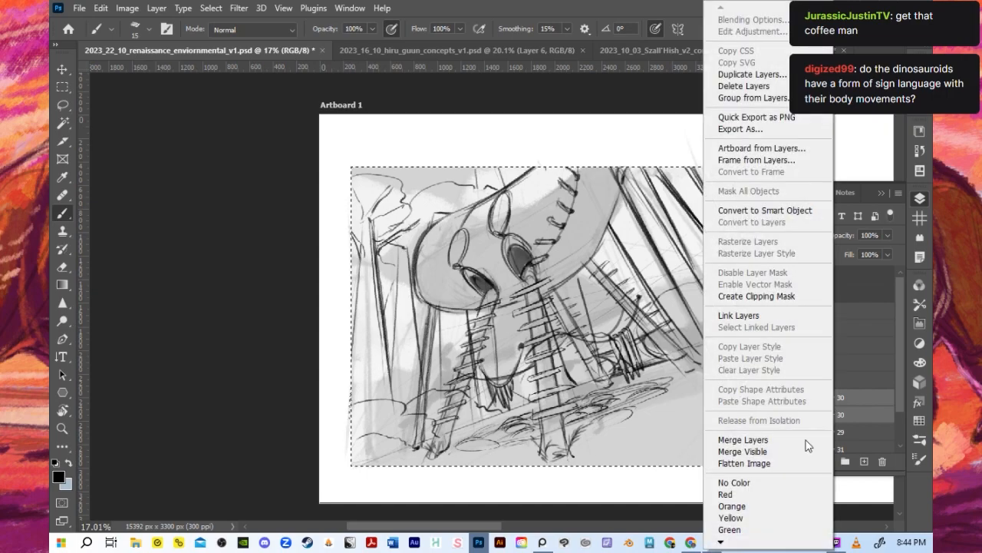
click(798, 438)
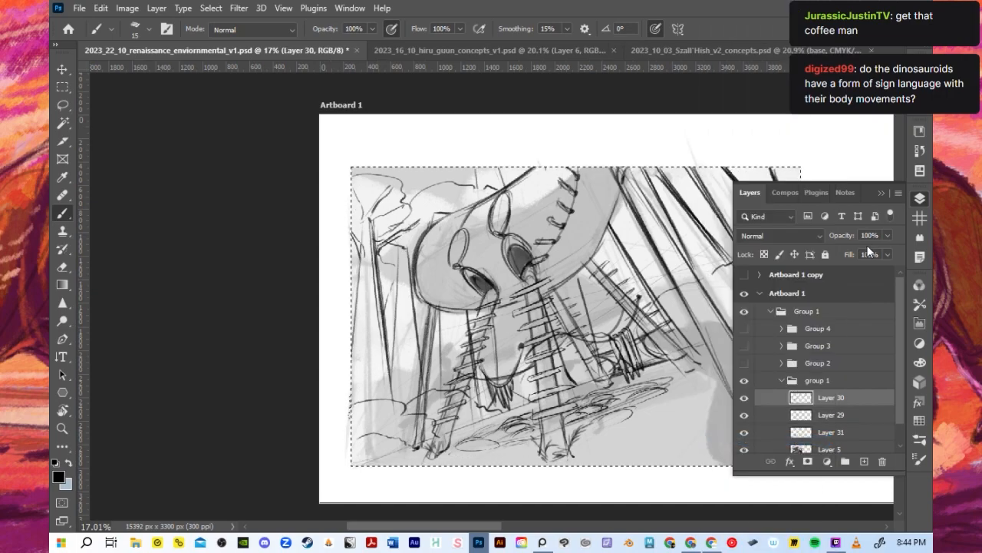
click(881, 193)
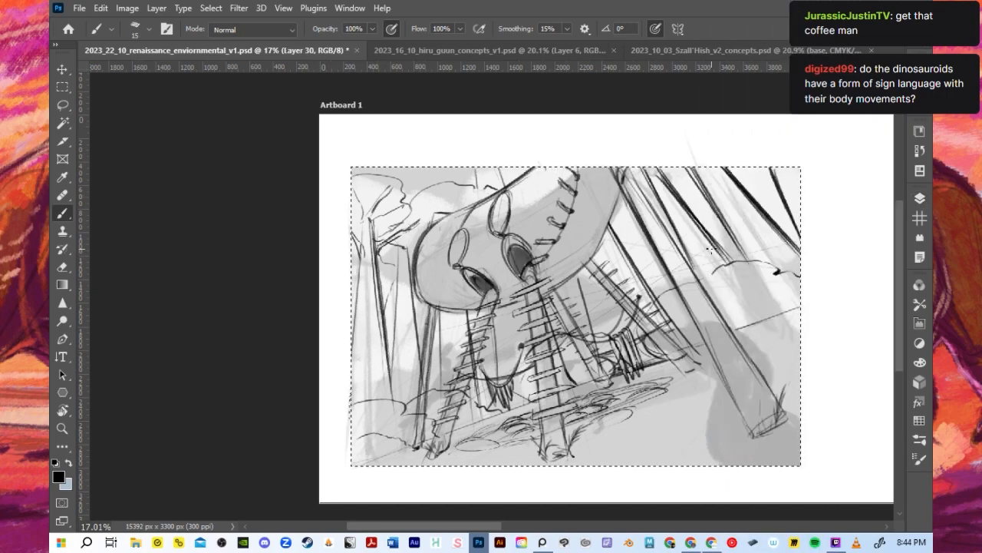
key(ctrl+s)
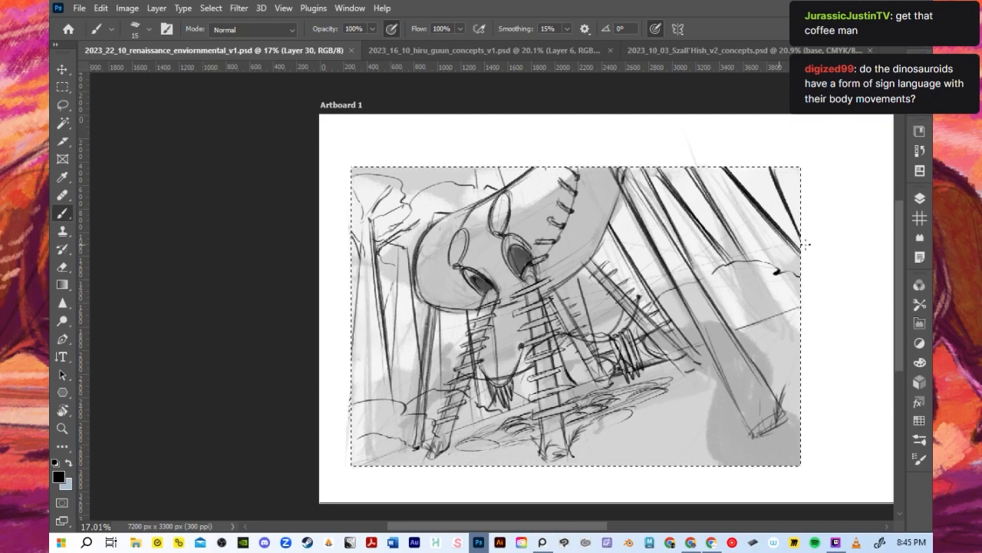
- Lower the opacity of Layers 29, 30 and 31 to 47% and compare the drawing with and without Layer 5
click(920, 201)
scroll(806, 442, down, 1)
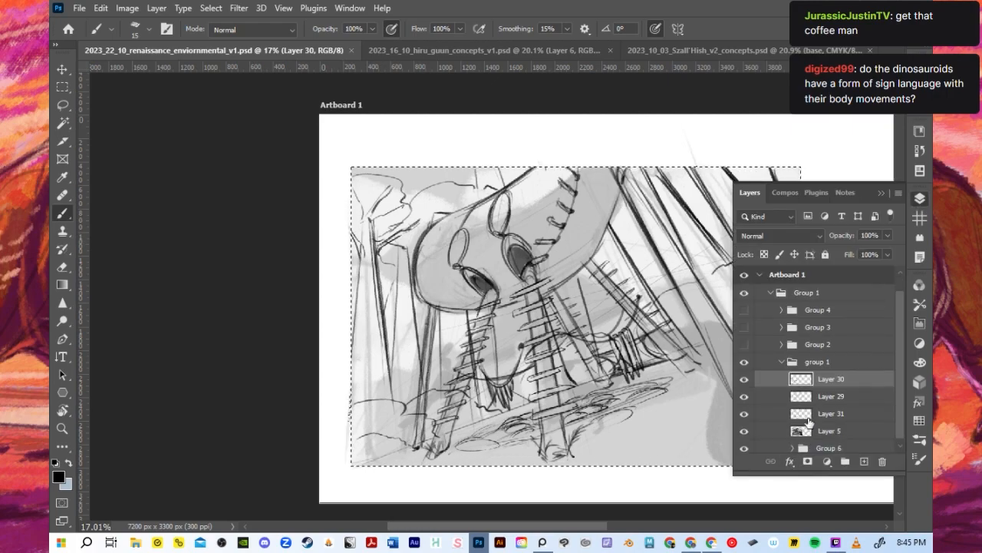
shift+click(808, 415)
drag(891, 235, 855, 251)
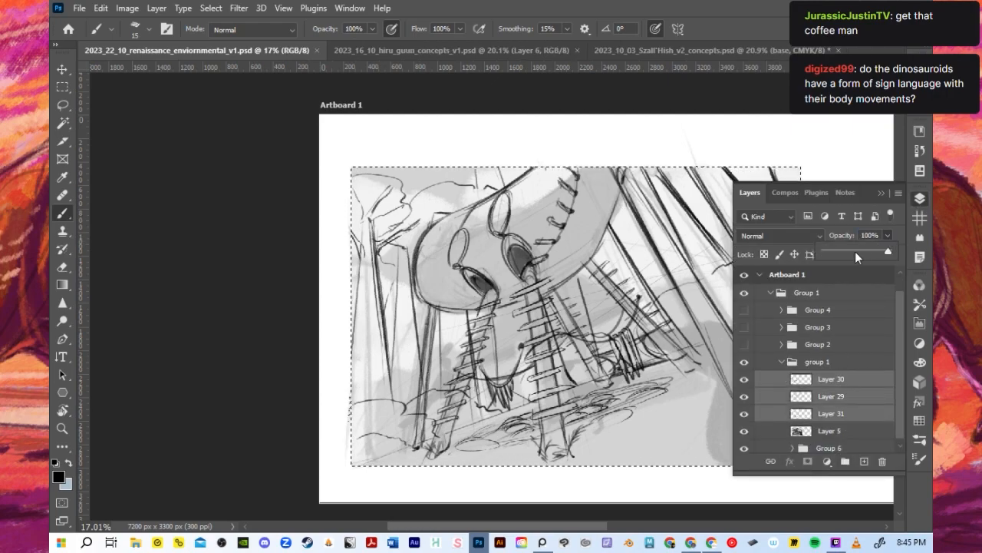
click(744, 432)
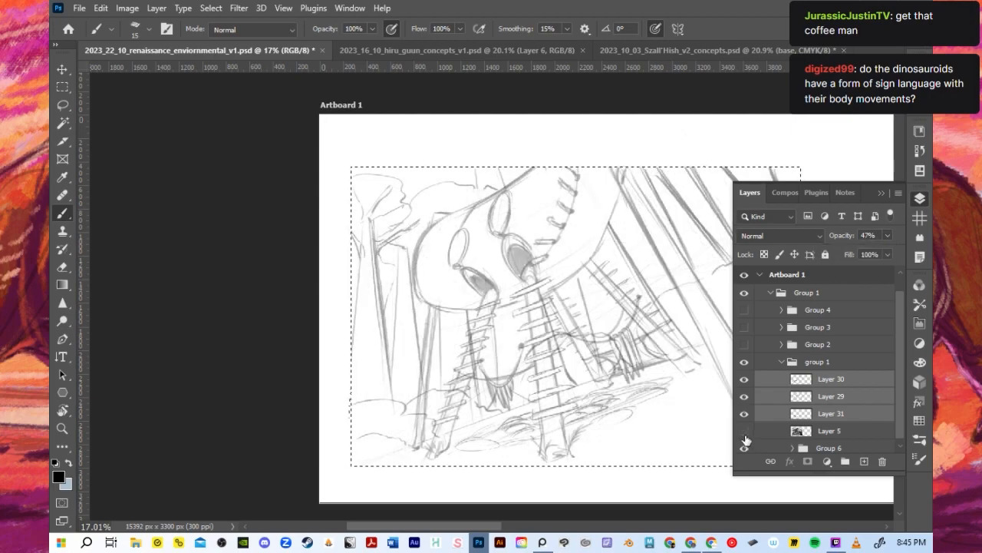
click(744, 432)
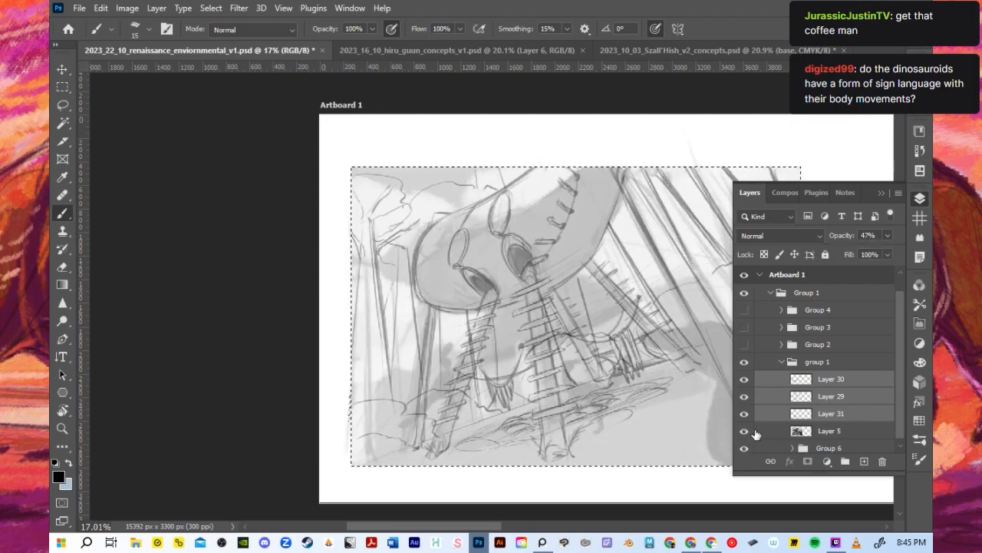
- Hide the line layers 29, 30 and 31 and add a new empty layer above Layer 30
drag(743, 379, 745, 420)
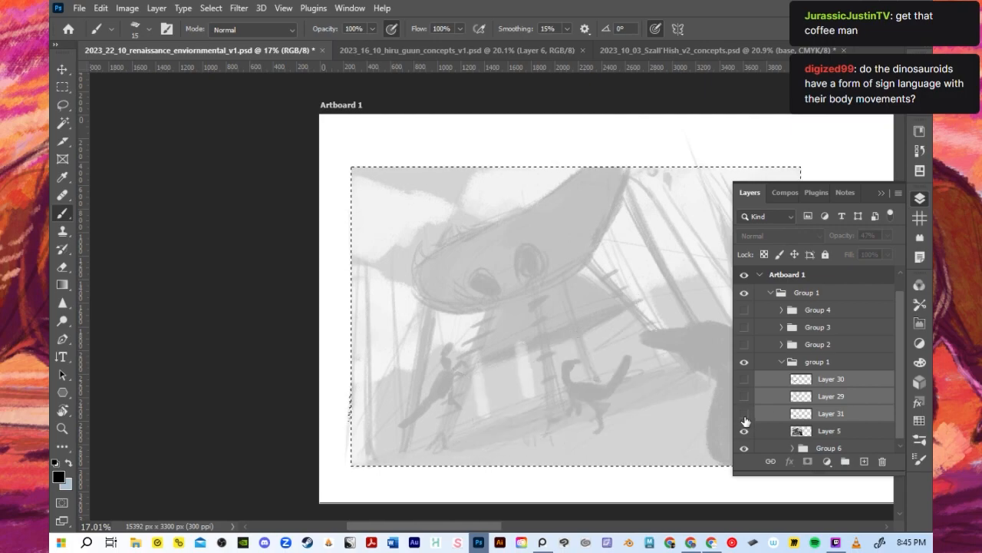
click(806, 421)
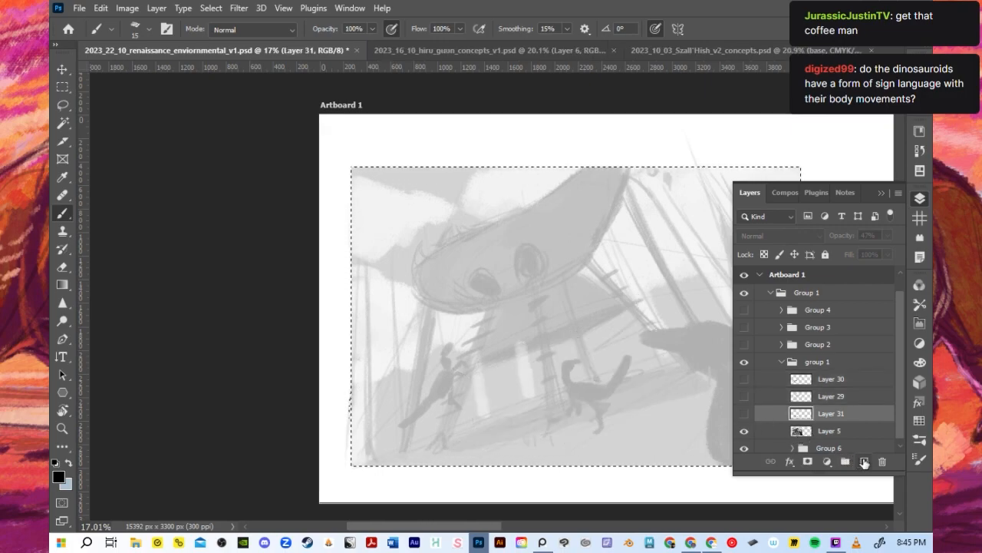
click(831, 380)
click(864, 462)
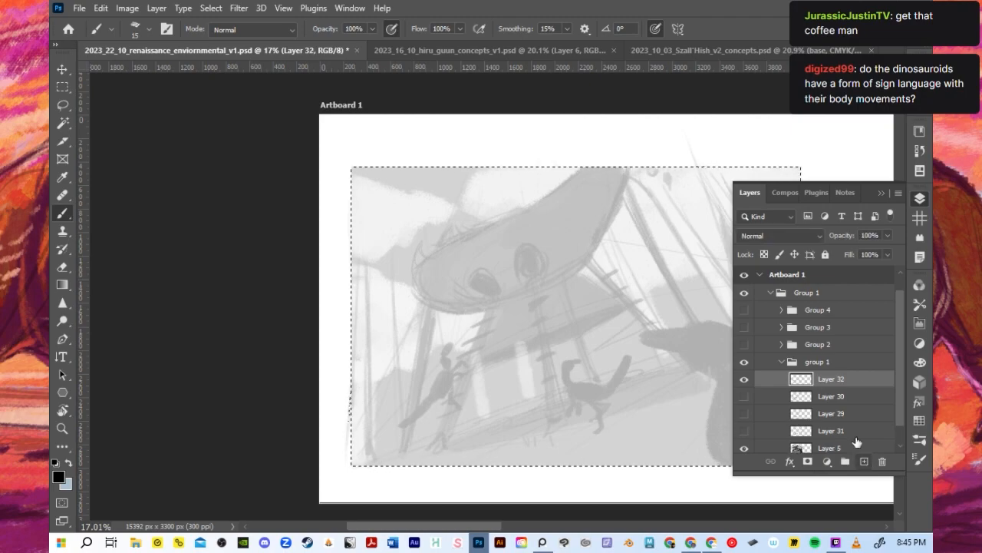
click(880, 193)
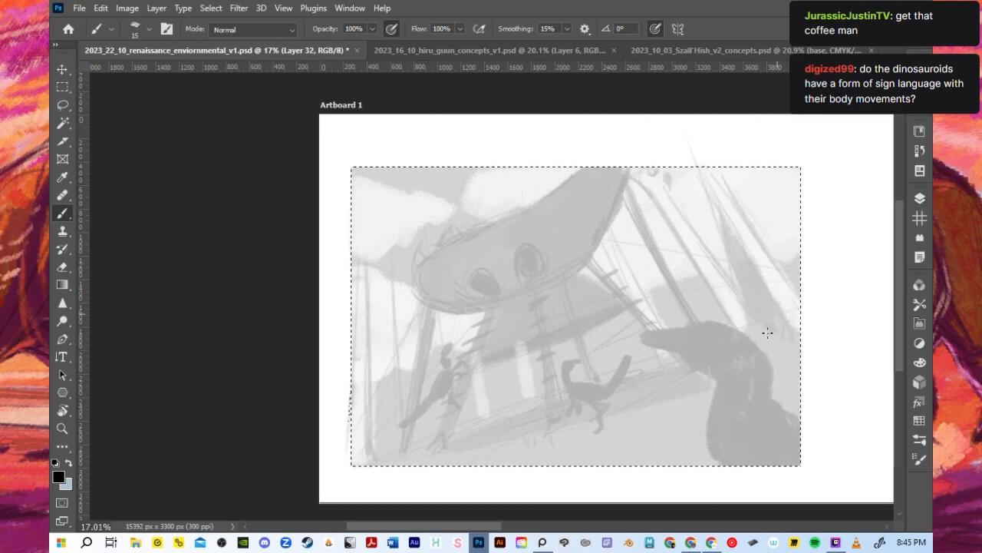
scroll(747, 378, up, 5)
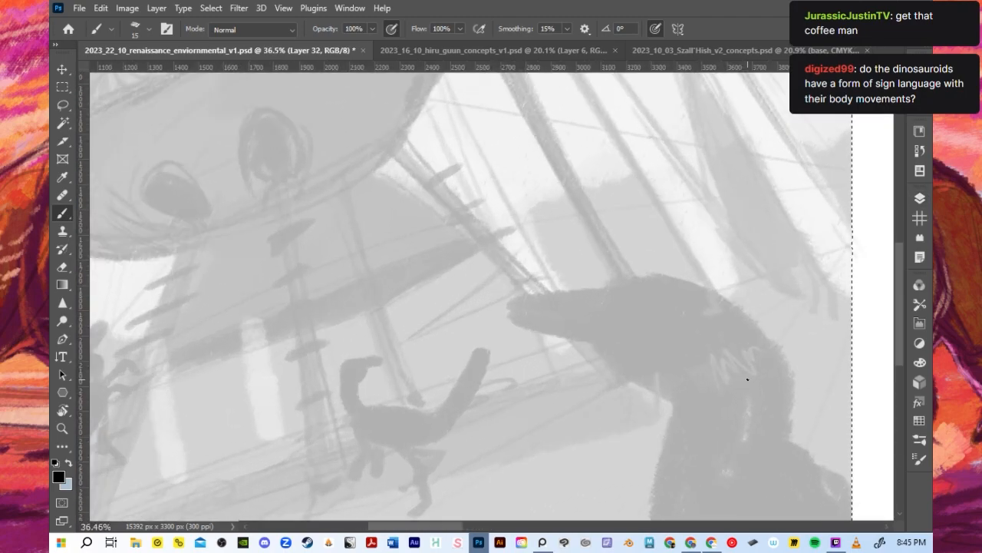
- Switch to the 2023_10_03_Szall'Hish_v2_concepts.psd document and examine the colored feathered dinosaur as a reference
click(700, 50)
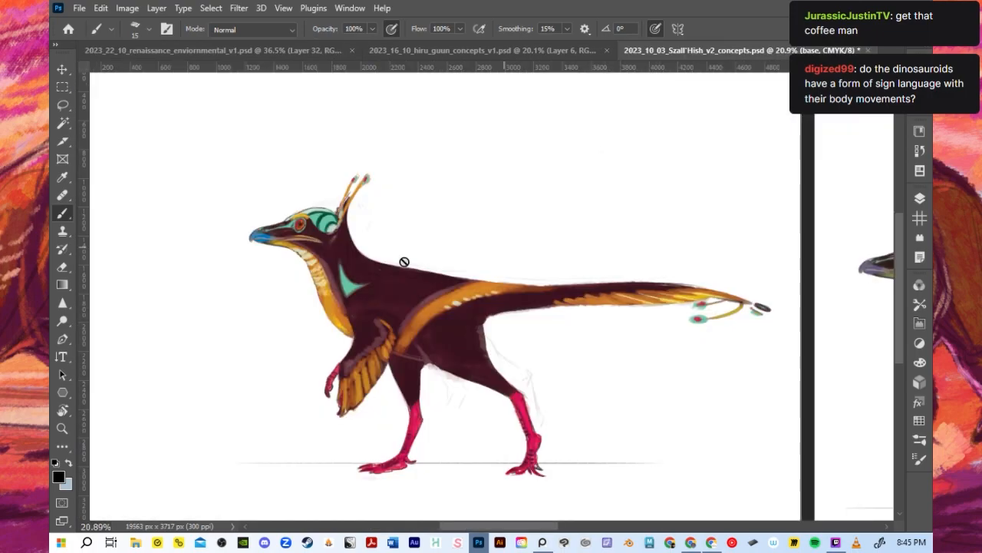
scroll(401, 261, up, 3)
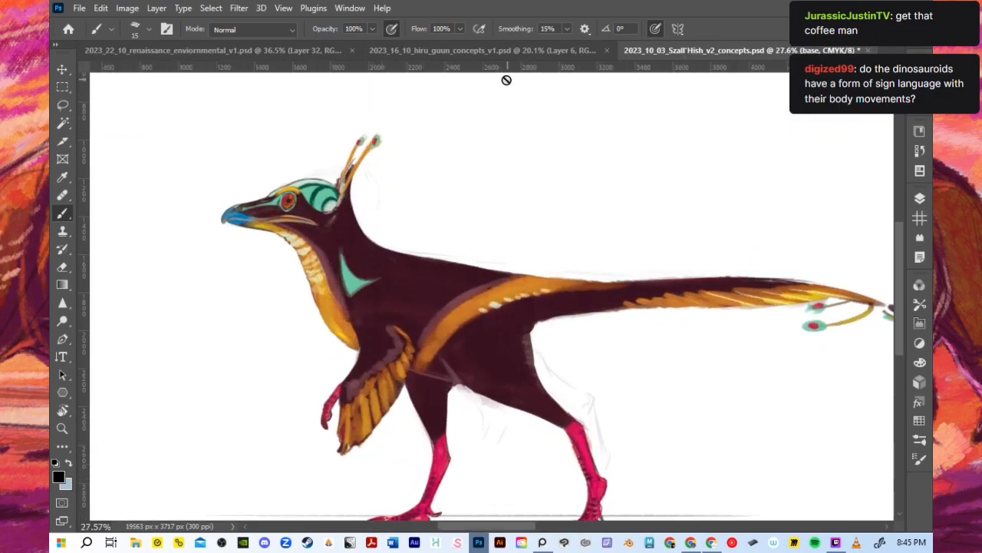
right_click(372, 309)
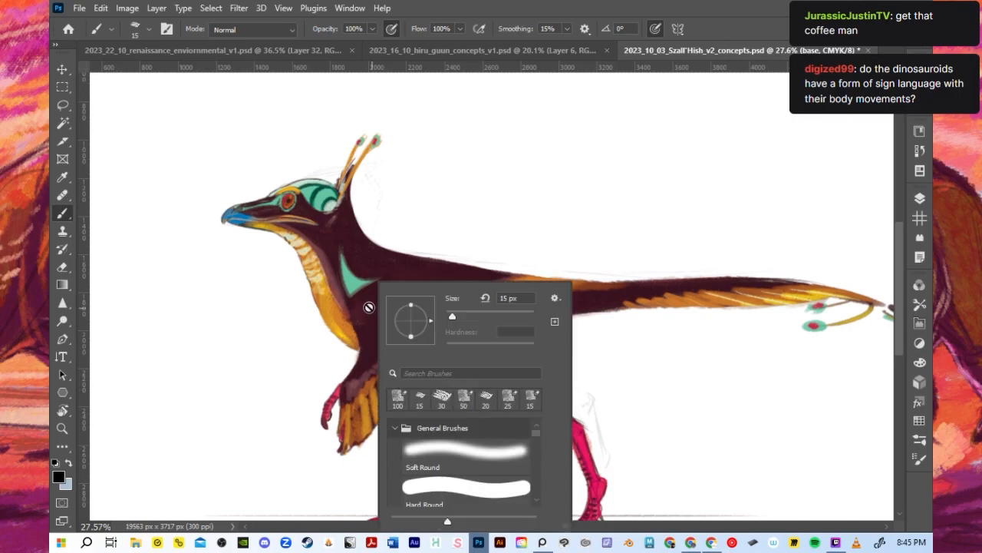
click(544, 165)
click(544, 165)
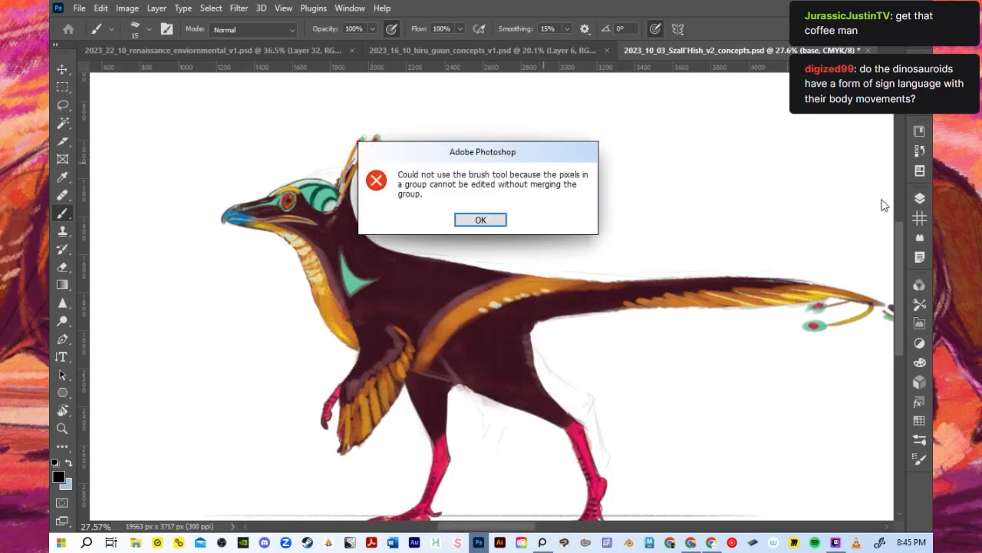
click(493, 222)
- Select Layer 40 in the male artboard, check which dinosaur it holds, and copy the layer
click(920, 198)
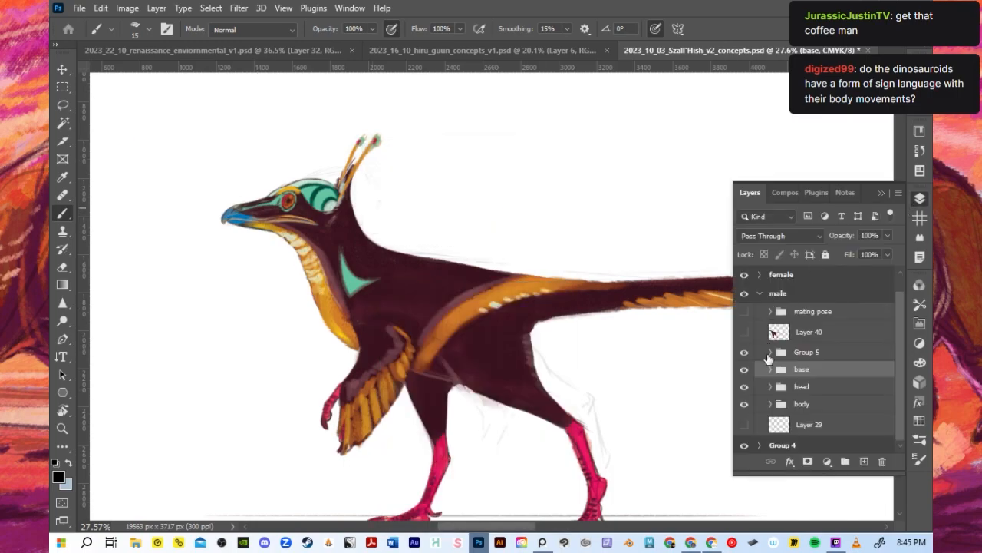
click(760, 336)
click(745, 334)
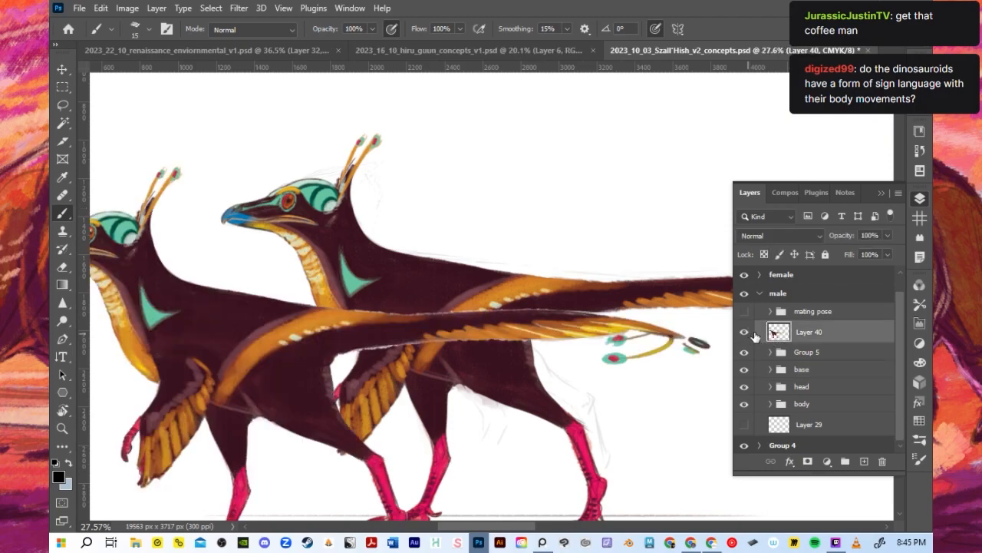
click(745, 335)
right_click(775, 336)
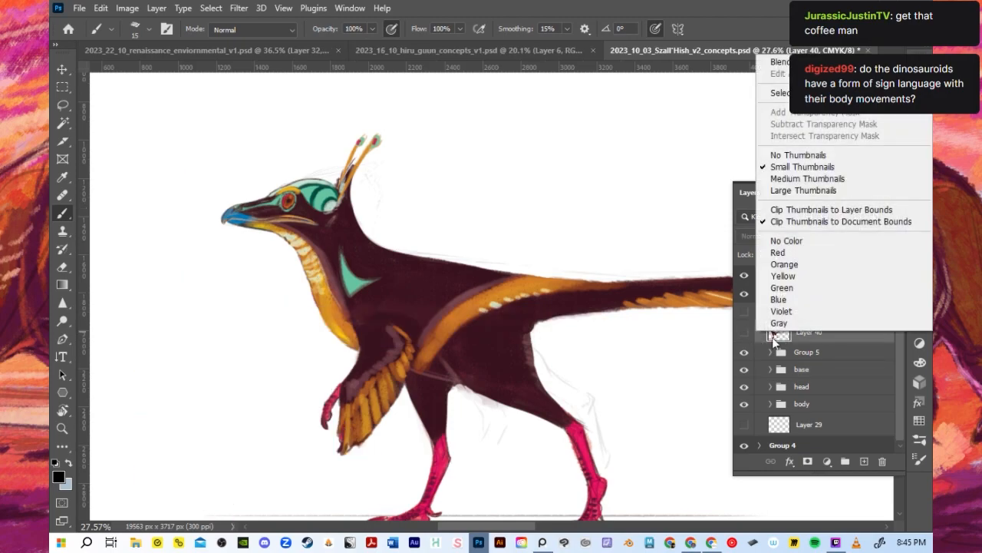
click(739, 24)
click(100, 8)
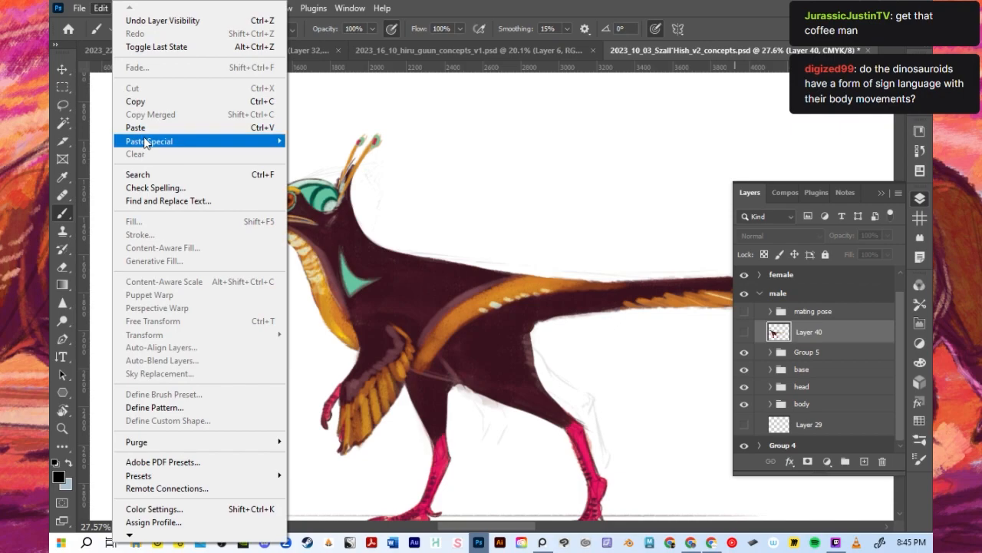
click(154, 101)
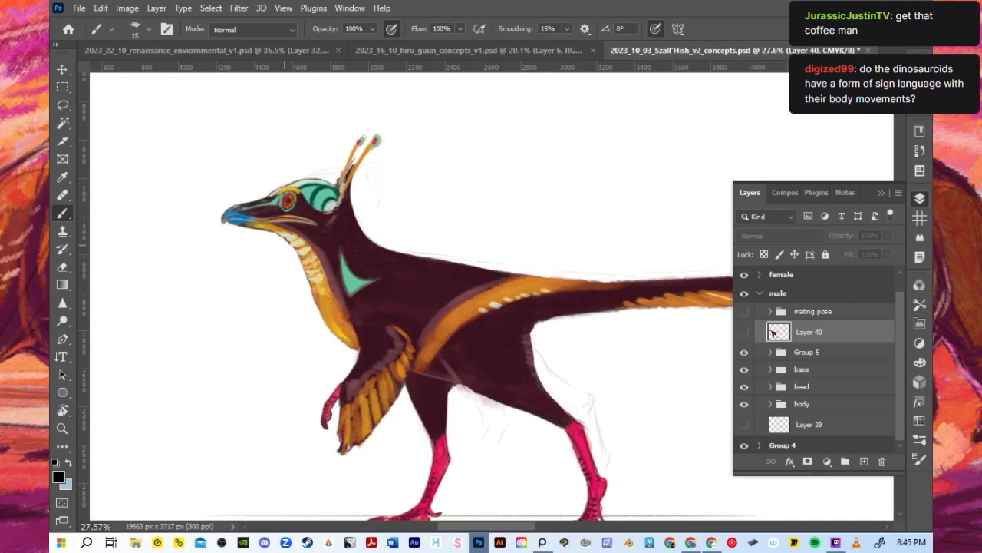
- Show Layer 40 and hide Group 5, base, head and body so its dinosaur stands alone
scroll(563, 282, up, 1)
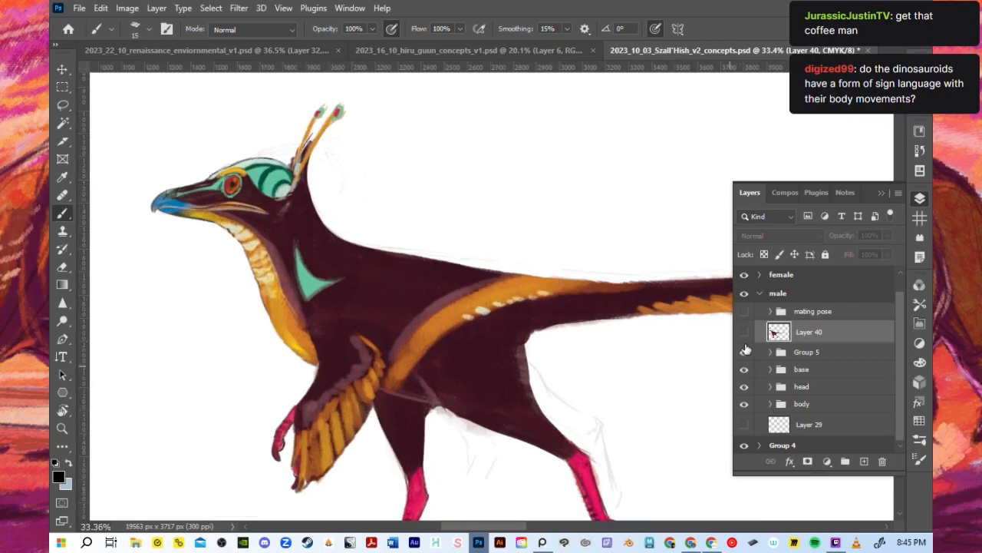
click(743, 331)
scroll(489, 368, down, 2)
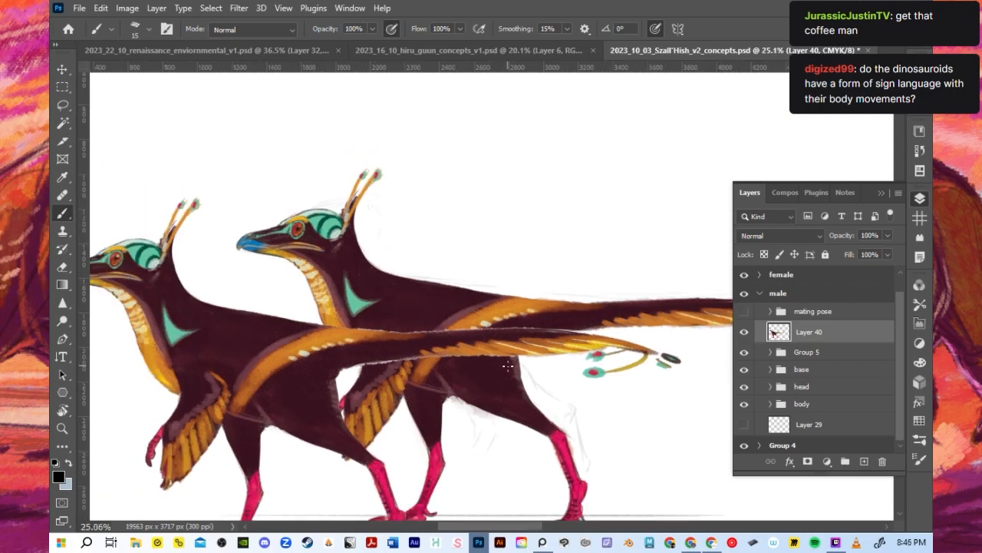
drag(743, 351, 731, 401)
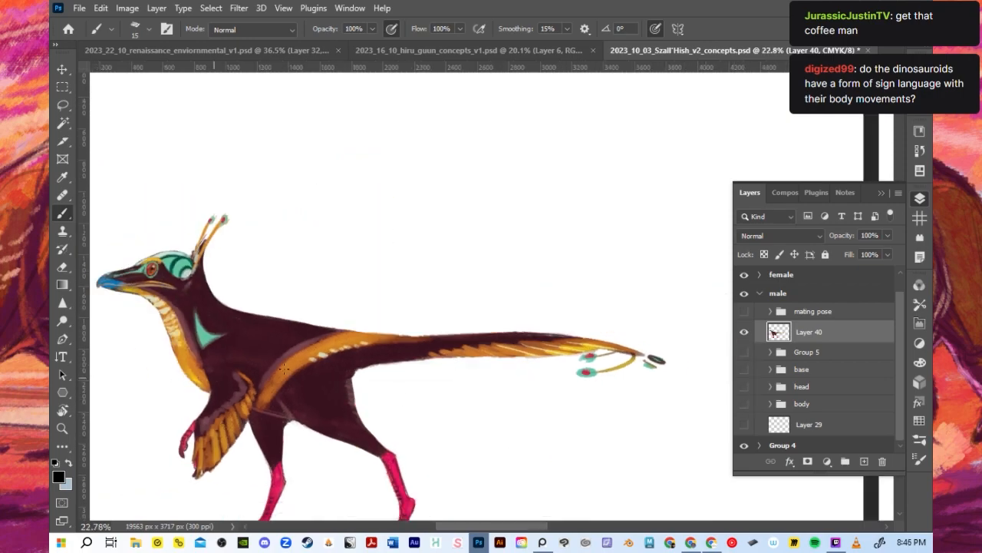
scroll(385, 333, down, 5)
scroll(212, 388, up, 5)
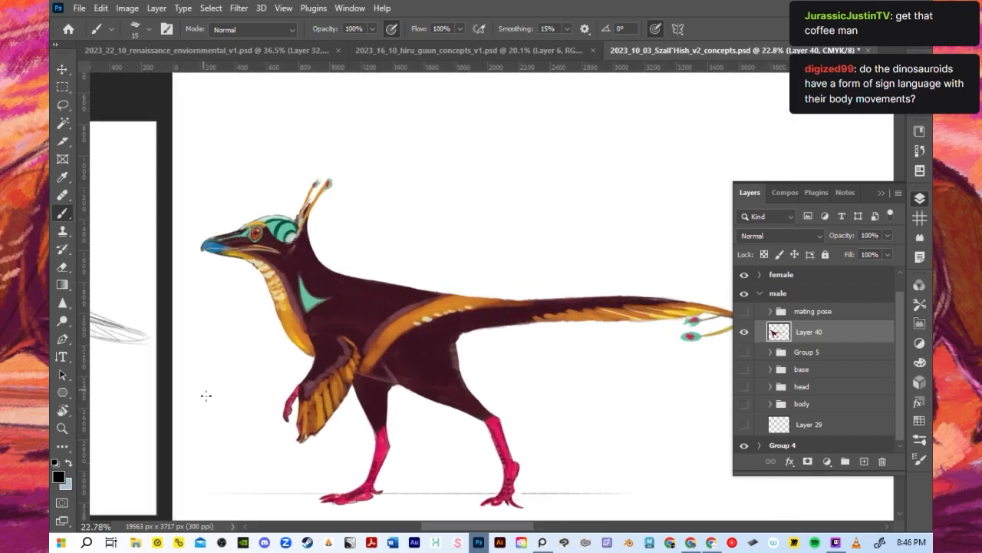
- Export Layer 40 as Layer 40.png into the PROJECT_RENNAISSANCE folder and return to the 2023_22_10_renaissance_enviornmental_v1.psd document
right_click(802, 331)
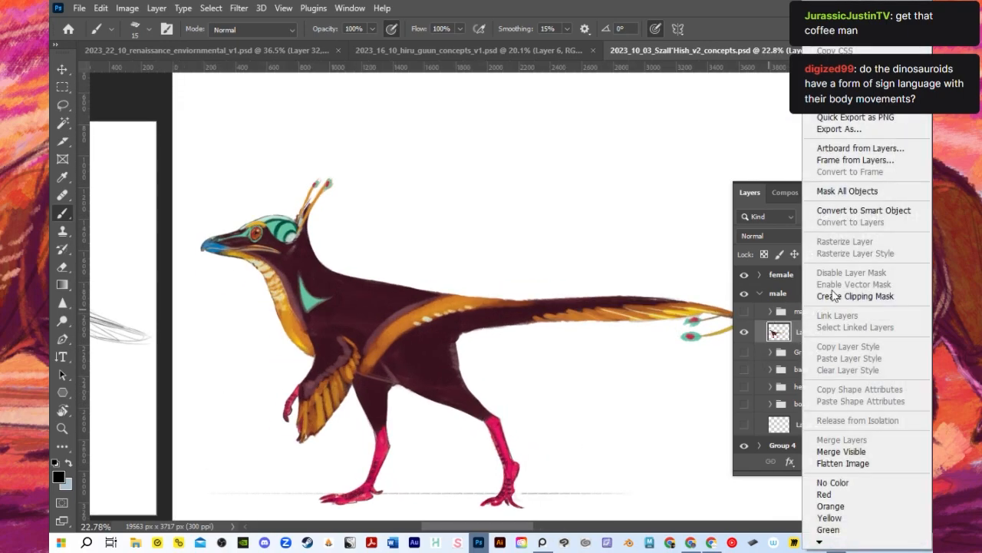
click(867, 121)
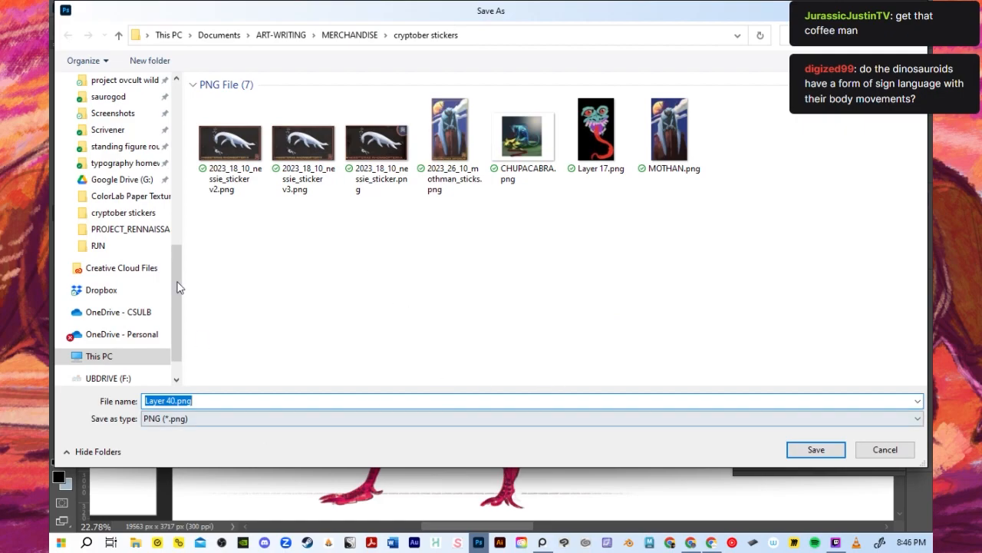
click(134, 230)
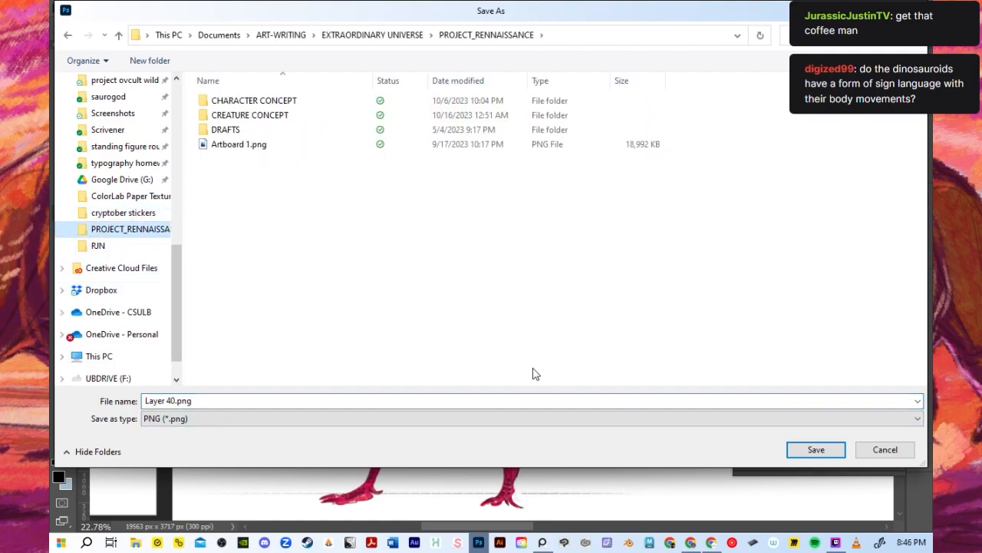
click(790, 453)
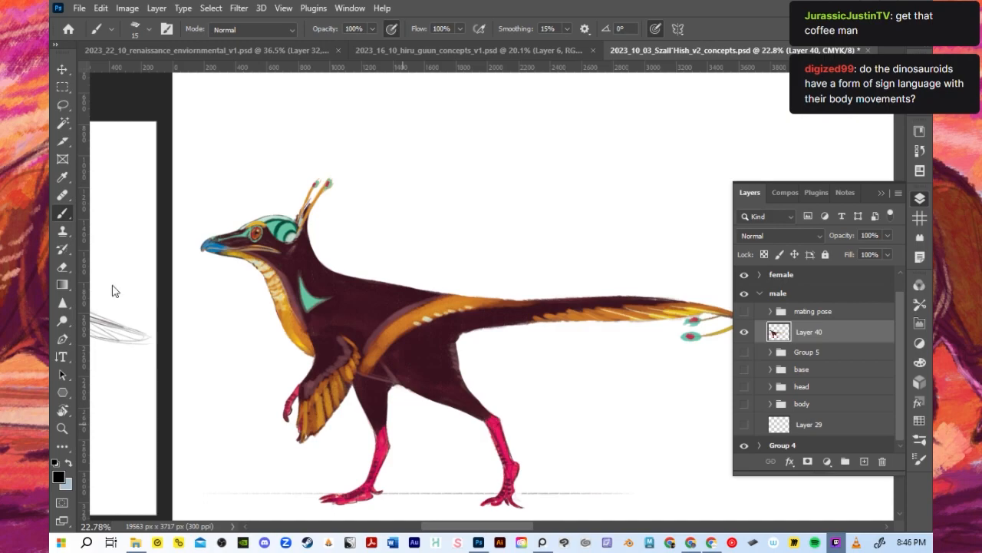
click(184, 50)
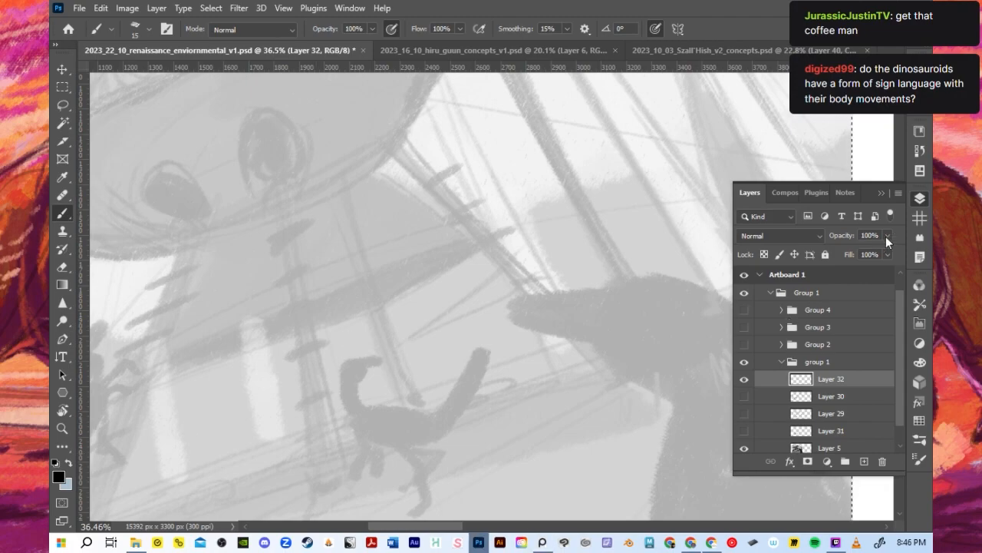
- Sketch the pointed beak tip and upper beak edge of the large foreground dinosaur with a 25-pixel brush
click(881, 193)
scroll(633, 290, down, 5)
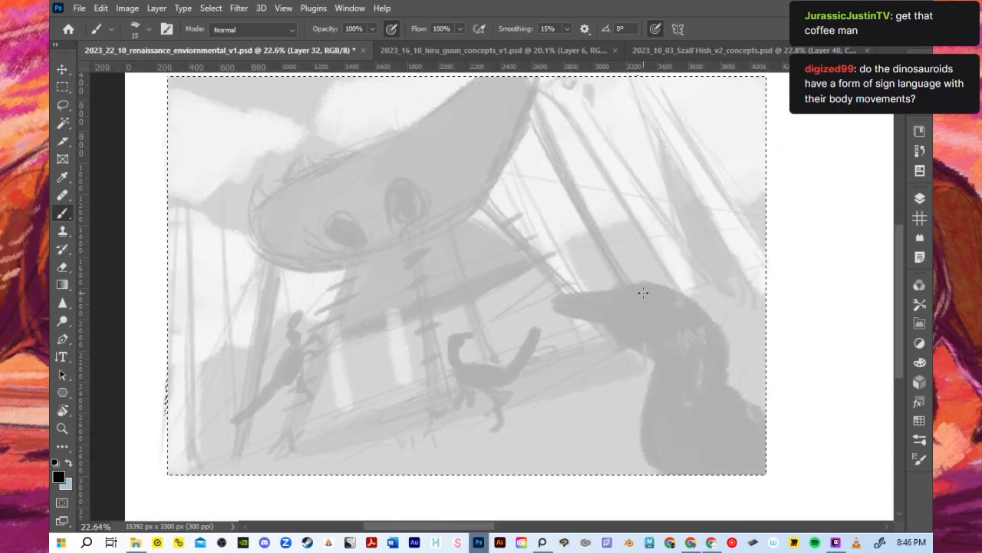
scroll(666, 343, up, 2)
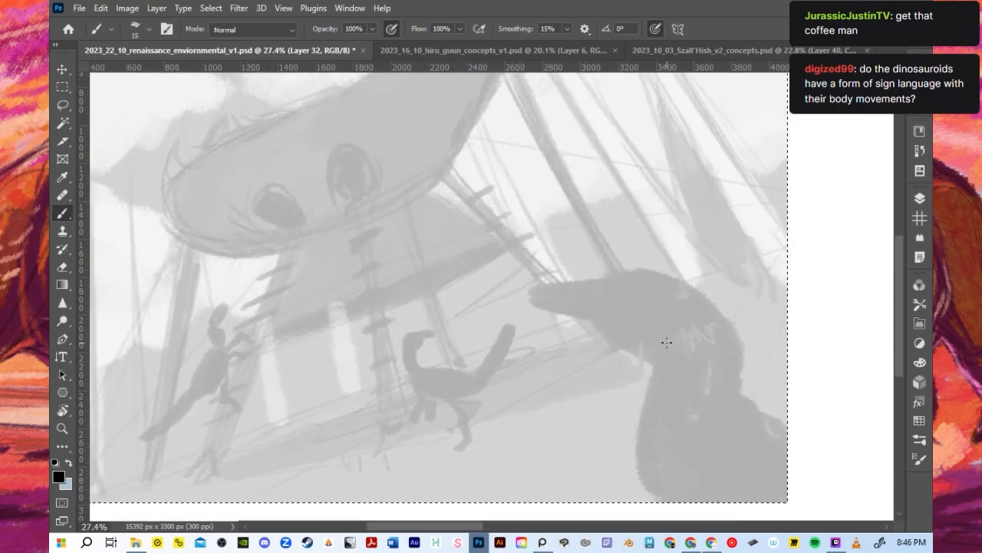
key(bracketright)
key(bracketright)
drag(533, 297, 597, 314)
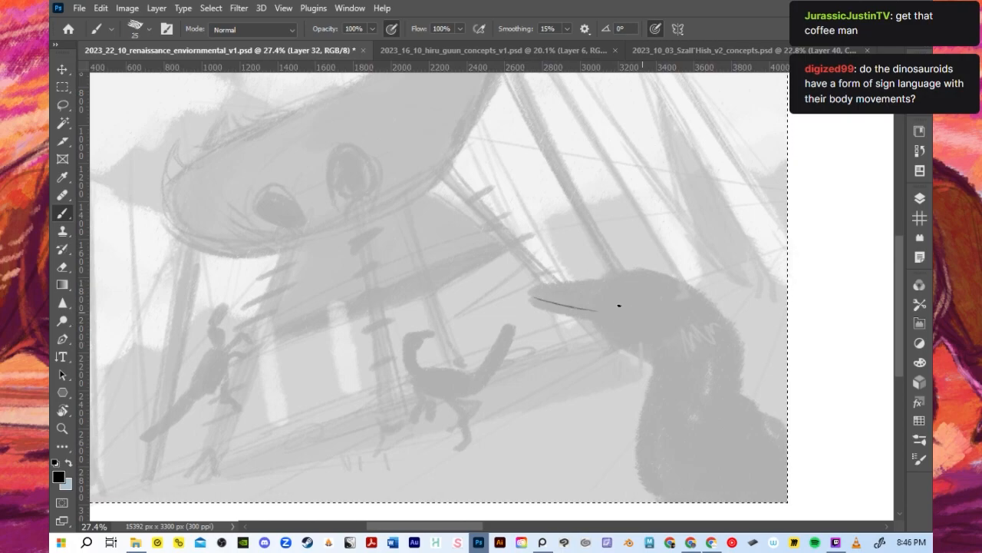
key(ctrl+z)
drag(529, 295, 599, 316)
key(ctrl+z)
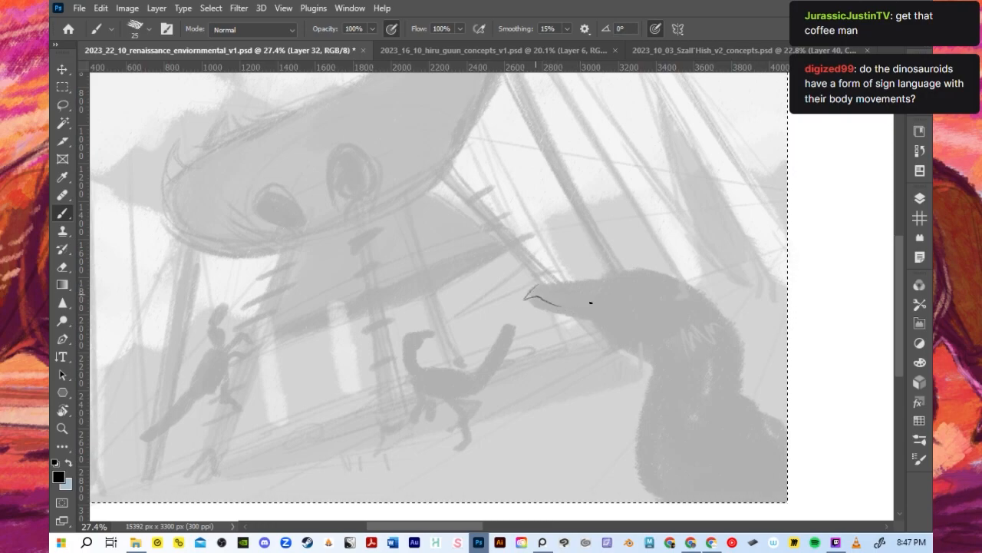
drag(536, 285, 614, 279)
key(ctrl+z)
drag(551, 282, 613, 280)
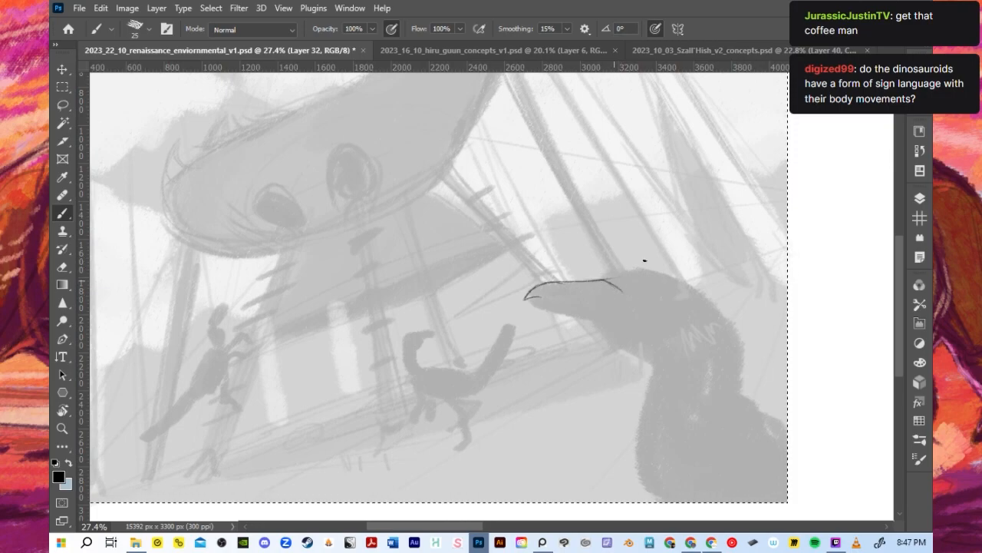
- Sketch the foreground dinosaur's mouth line from the beak tip back towards the cheek
drag(603, 281, 637, 281)
key(ctrl+z)
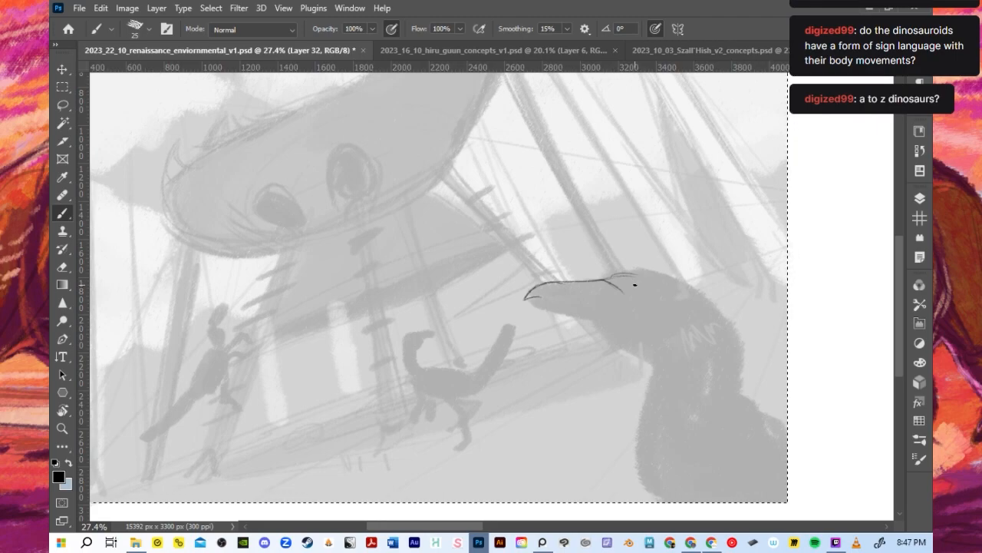
key(ctrl+z)
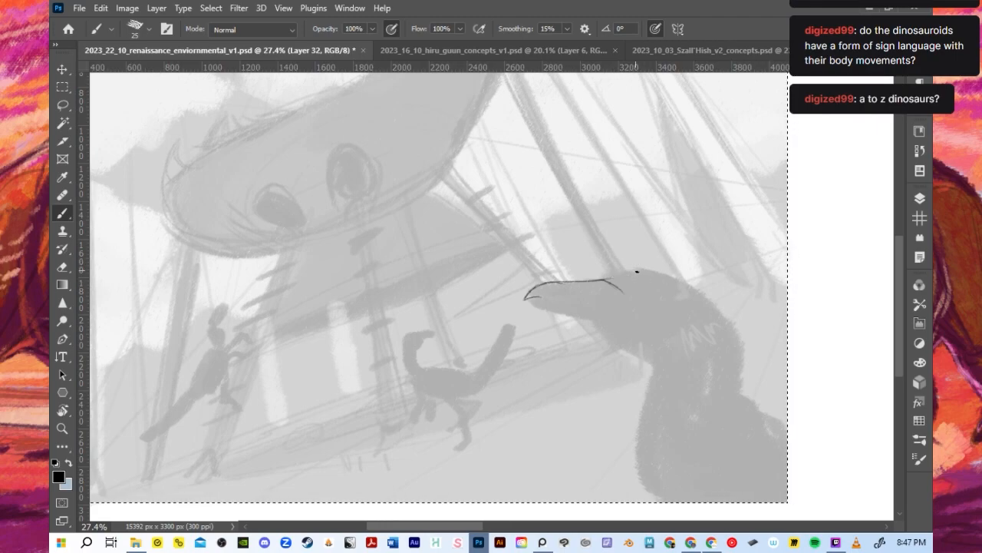
key(ctrl+a)
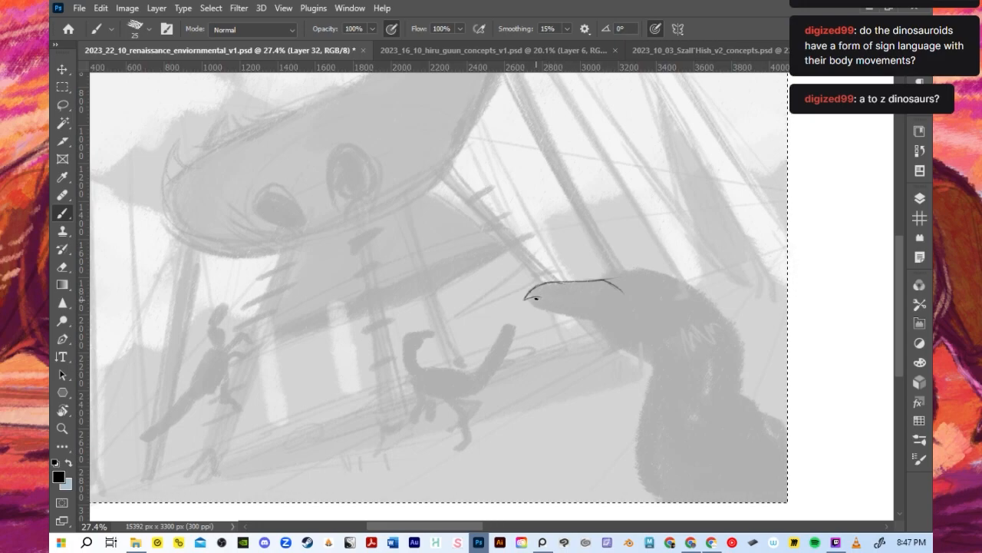
mouse_move(536, 300)
mouse_down()
mouse_move(585, 296)
mouse_move(535, 296)
mouse_move(618, 321)
mouse_up()
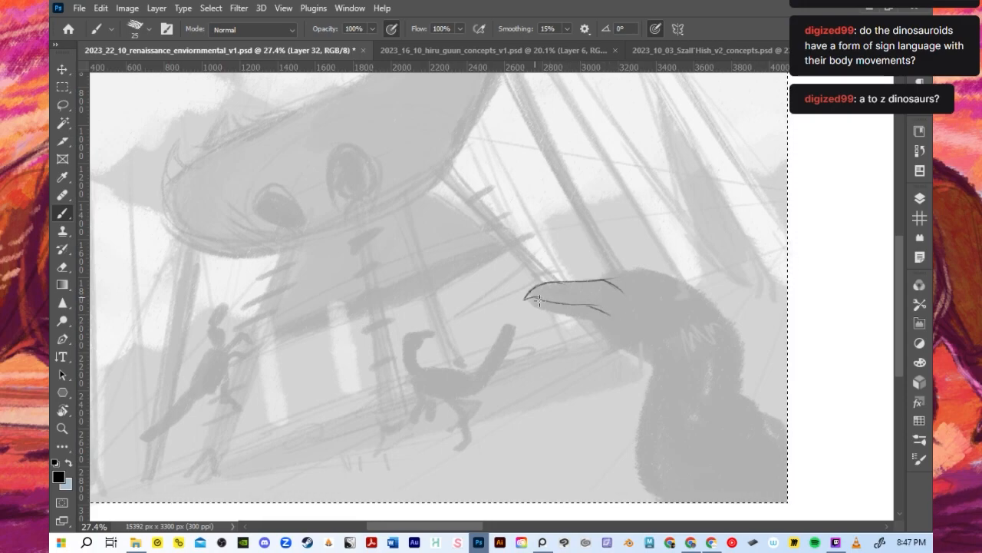
drag(534, 297, 607, 332)
key(ctrl+z)
- Sketch the foreground dinosaur's eye, domed crown and curved back of the skull, plus a long line down the nape
mouse_move(603, 278)
mouse_down()
mouse_move(627, 287)
mouse_move(607, 279)
mouse_move(630, 295)
mouse_move(610, 285)
mouse_move(608, 300)
mouse_move(629, 276)
mouse_move(657, 285)
mouse_move(689, 274)
mouse_move(635, 277)
mouse_move(709, 307)
mouse_move(652, 280)
mouse_move(683, 281)
mouse_move(667, 282)
mouse_move(696, 331)
mouse_up()
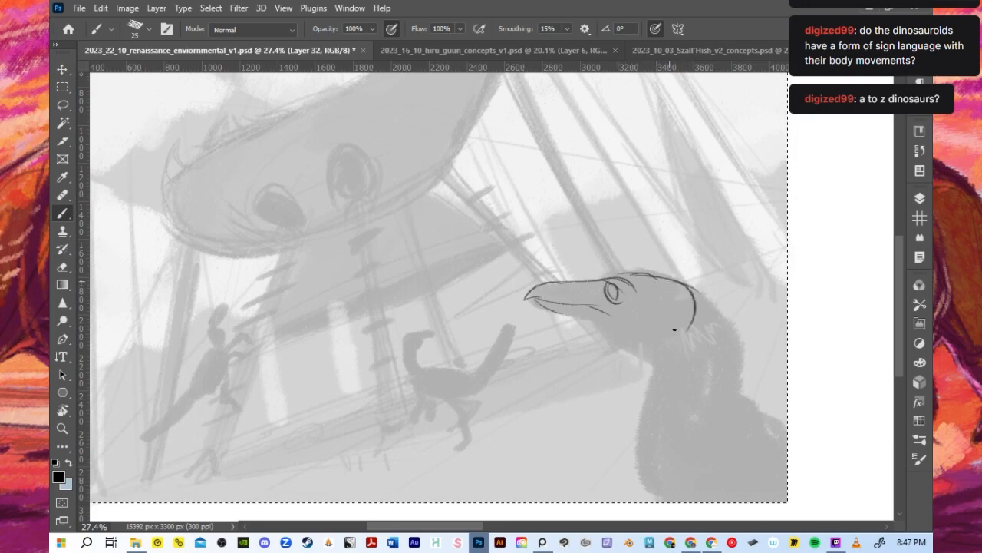
drag(674, 281, 700, 336)
drag(628, 294, 676, 336)
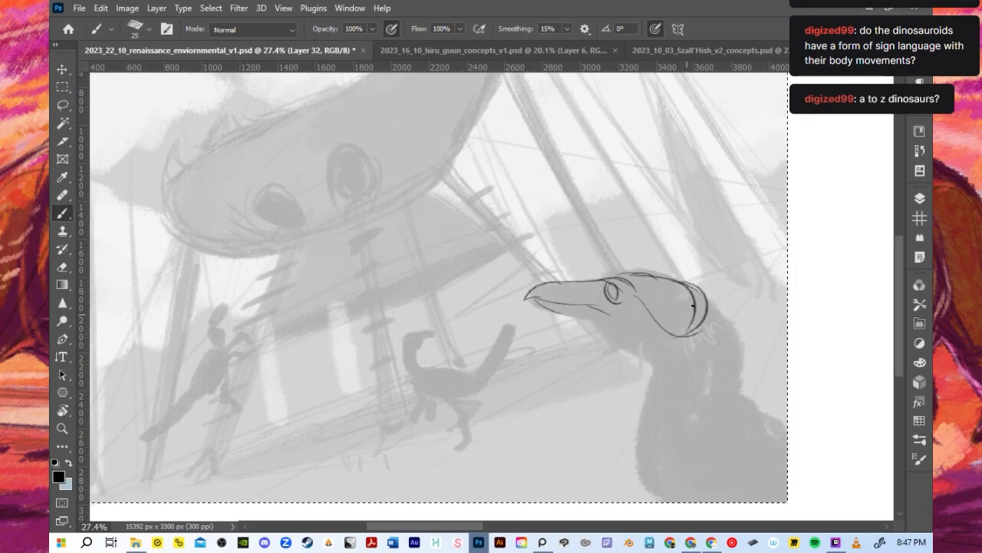
drag(707, 300, 739, 441)
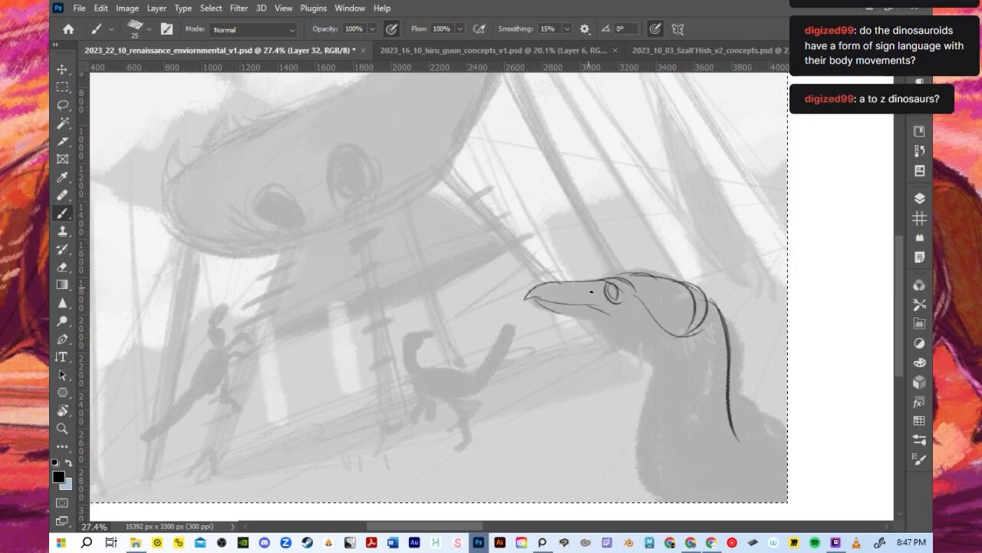
- Strengthen the eye and crown lines and round out the underside of the head with a full curve
mouse_move(607, 296)
mouse_down()
mouse_move(614, 301)
mouse_move(598, 292)
mouse_move(620, 302)
mouse_move(612, 277)
mouse_move(636, 291)
mouse_move(640, 272)
mouse_move(665, 281)
mouse_up()
mouse_move(662, 278)
mouse_down()
mouse_move(674, 301)
mouse_move(713, 323)
mouse_move(701, 293)
mouse_up()
drag(604, 302, 711, 325)
drag(645, 271, 700, 342)
drag(617, 276, 688, 282)
drag(602, 289, 634, 342)
mouse_move(553, 284)
mouse_down()
mouse_move(622, 278)
mouse_move(707, 296)
mouse_up()
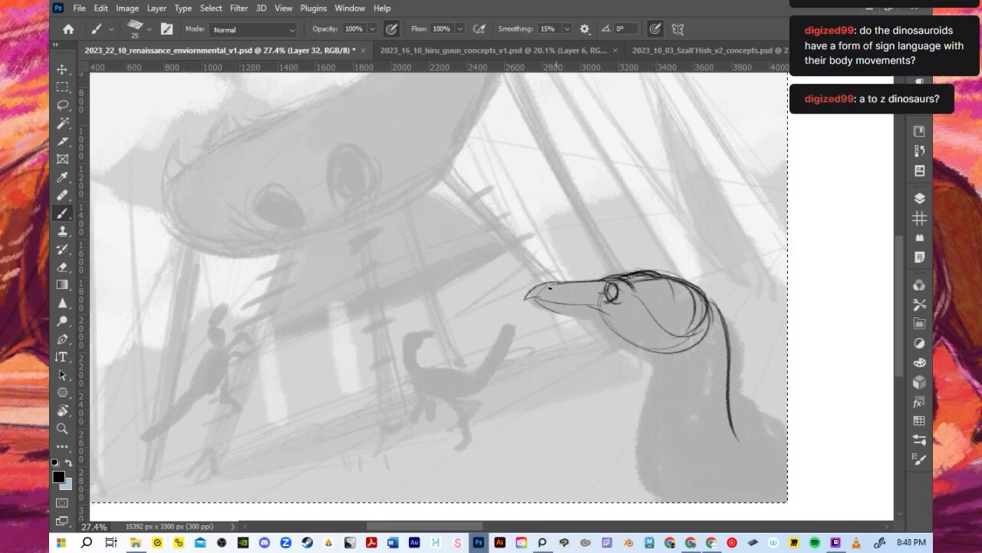
- Draw the lower beak below the mouth line and extend it back along the jaw to the throat
mouse_move(539, 296)
mouse_down()
mouse_move(597, 304)
mouse_move(577, 315)
mouse_move(607, 318)
mouse_up()
key(ctrl+z)
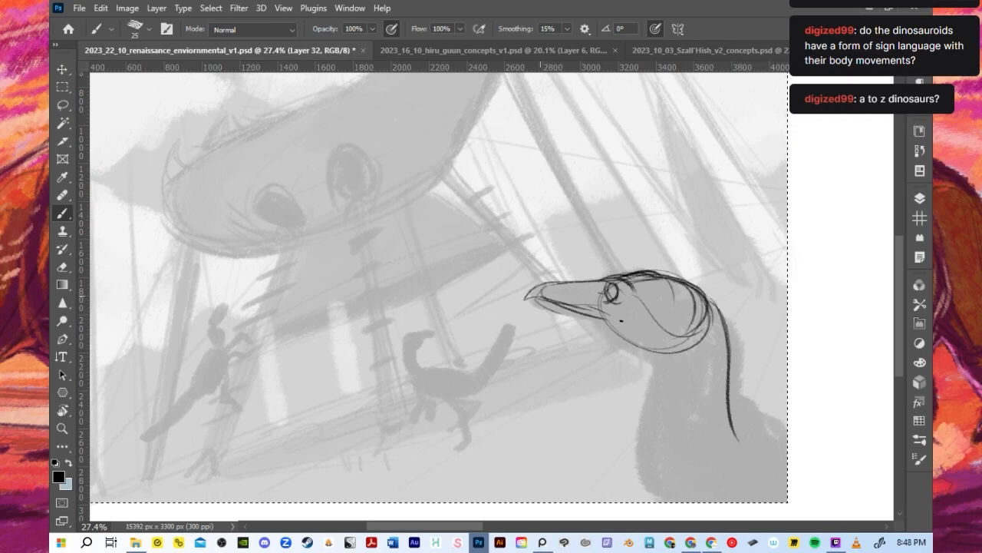
key(ctrl+z)
mouse_move(537, 297)
mouse_down()
mouse_move(611, 313)
mouse_move(634, 345)
mouse_up()
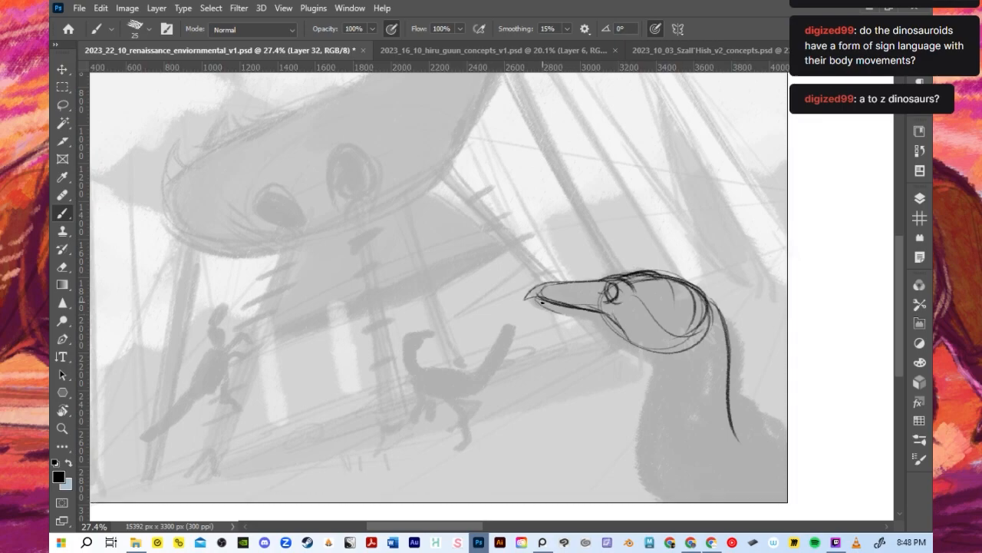
drag(541, 299, 611, 336)
drag(565, 315, 634, 348)
drag(596, 317, 639, 354)
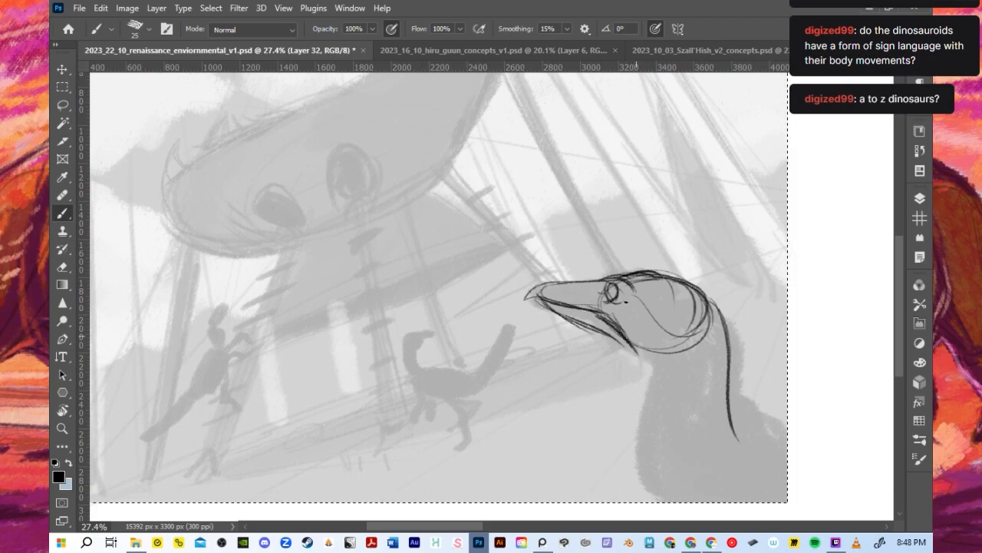
- Erase the rear jaw curve and redraw the back of the neck as long curves sweeping out to the shoulder
mouse_move(664, 342)
mouse_down()
mouse_move(721, 337)
mouse_move(683, 336)
mouse_move(655, 353)
mouse_move(677, 361)
mouse_move(696, 327)
mouse_move(705, 330)
mouse_move(714, 404)
mouse_move(706, 328)
mouse_move(689, 331)
mouse_move(723, 426)
mouse_move(735, 416)
mouse_move(727, 334)
mouse_move(688, 361)
mouse_up()
key(ctrl+z)
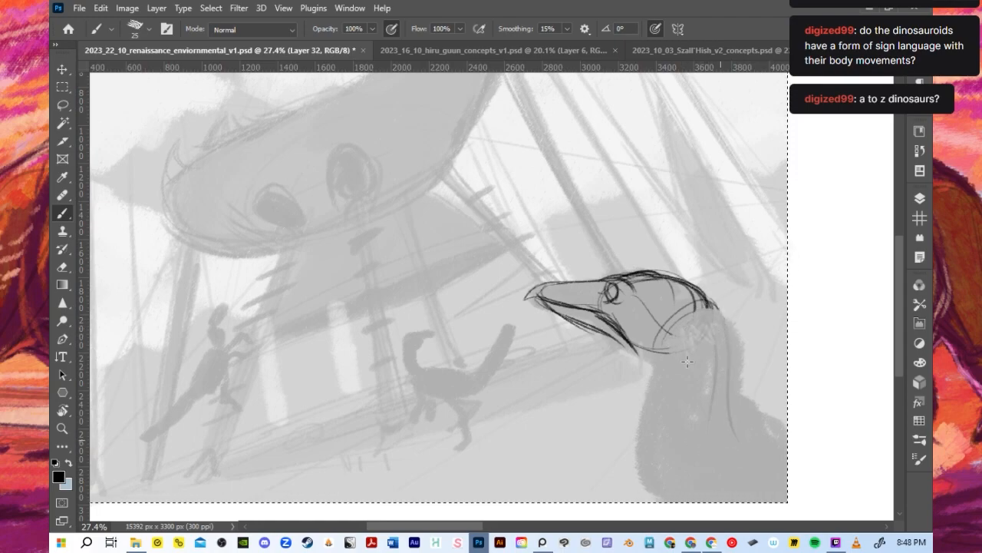
mouse_move(700, 316)
mouse_down()
mouse_move(711, 414)
mouse_move(720, 400)
mouse_move(715, 440)
mouse_up()
key(ctrl+z)
drag(724, 344, 736, 478)
drag(707, 378, 735, 490)
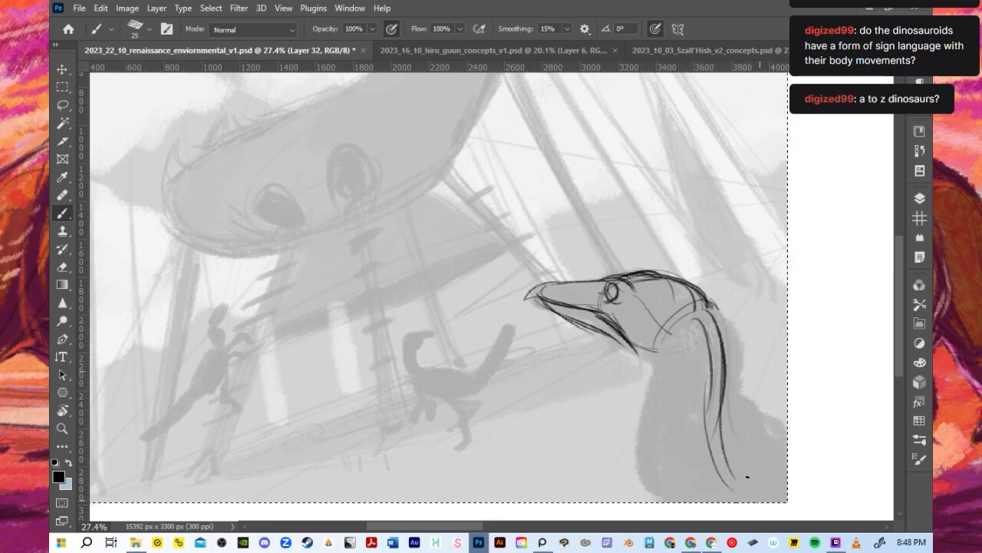
mouse_move(716, 376)
mouse_down()
mouse_move(734, 501)
mouse_move(753, 477)
mouse_move(775, 486)
mouse_move(733, 492)
mouse_up()
key(ctrl+z)
key(ctrl+z)
drag(717, 367, 760, 496)
drag(722, 410, 783, 465)
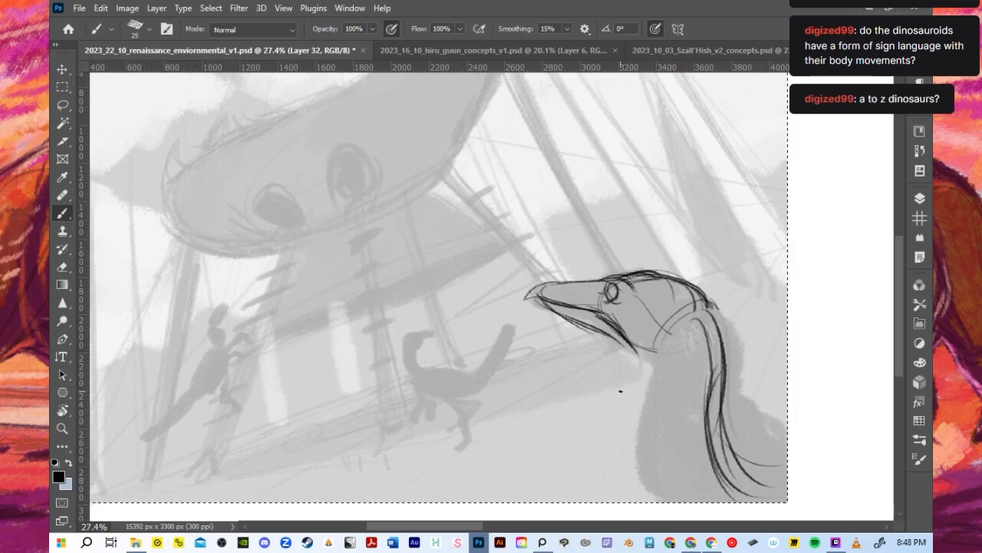
- Erase the eye and the heavy jaw lines beneath it from the foreground dinosaur's head
mouse_move(615, 300)
mouse_down()
mouse_move(618, 291)
mouse_move(650, 322)
mouse_up()
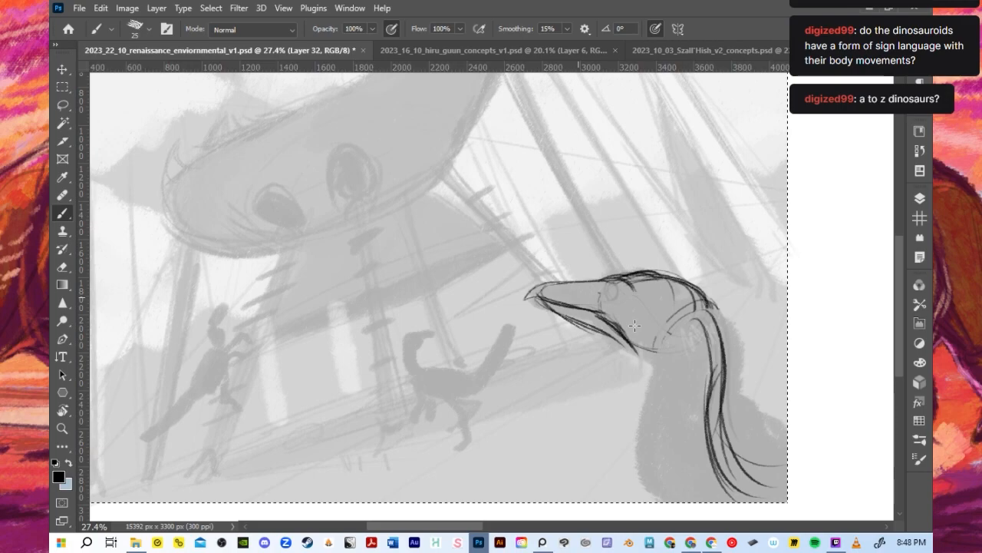
drag(610, 333, 639, 344)
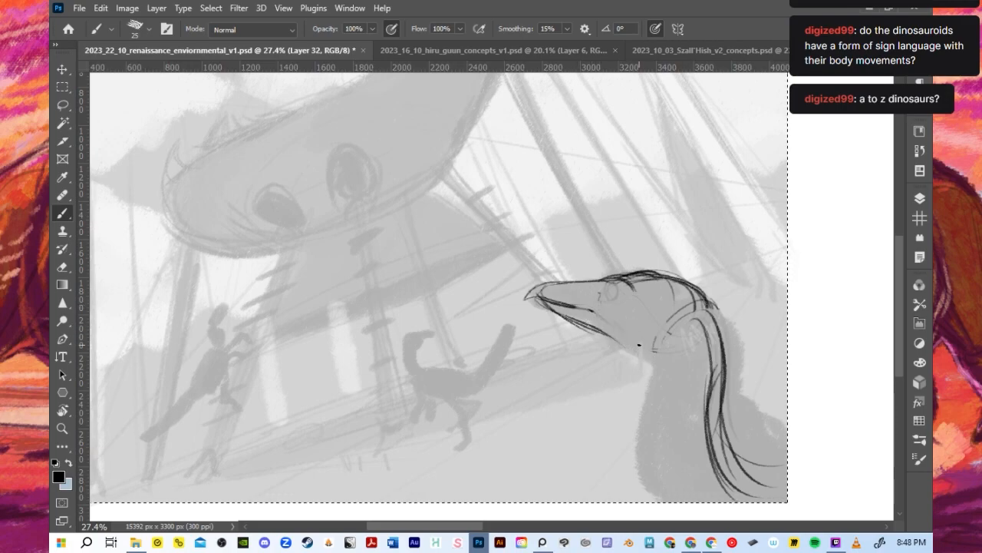
key(bracketleft)
key(bracketleft)
key(bracketleft)
key(bracketleft)
key(bracketright)
key(bracketright)
- Construct the head as a box, sketching its vertical front edge, lower cheek edge and central vertical edge
mouse_move(598, 284)
mouse_down()
mouse_move(603, 319)
mouse_move(660, 271)
mouse_up()
mouse_move(605, 316)
mouse_down()
mouse_move(649, 327)
mouse_move(650, 339)
mouse_up()
key(ctrl+z)
drag(600, 298, 651, 357)
mouse_move(629, 273)
mouse_down()
mouse_move(602, 300)
mouse_move(680, 333)
mouse_move(621, 323)
mouse_up()
key(ctrl+z)
key(ctrl+z)
key(bracketright)
key(bracketright)
drag(600, 283, 608, 349)
drag(600, 287, 607, 332)
mouse_move(606, 335)
mouse_down()
mouse_move(658, 356)
mouse_move(643, 359)
mouse_move(654, 364)
mouse_up()
drag(656, 296, 655, 352)
- Sketch the top, rear and lower back planes of the boxy head and reinforce the crown
drag(609, 281, 657, 297)
mouse_move(656, 294)
mouse_down()
mouse_move(655, 352)
mouse_move(693, 291)
mouse_up()
mouse_move(665, 290)
mouse_down()
mouse_move(715, 288)
mouse_move(708, 337)
mouse_up()
drag(651, 369, 714, 333)
drag(634, 273, 699, 281)
drag(648, 273, 702, 284)
- Redraw the narrow eye at the front of the head and extend the mouth line into the cheek
click(609, 306)
mouse_move(614, 279)
mouse_down()
mouse_move(605, 309)
mouse_move(636, 289)
mouse_up()
key(ctrl+z)
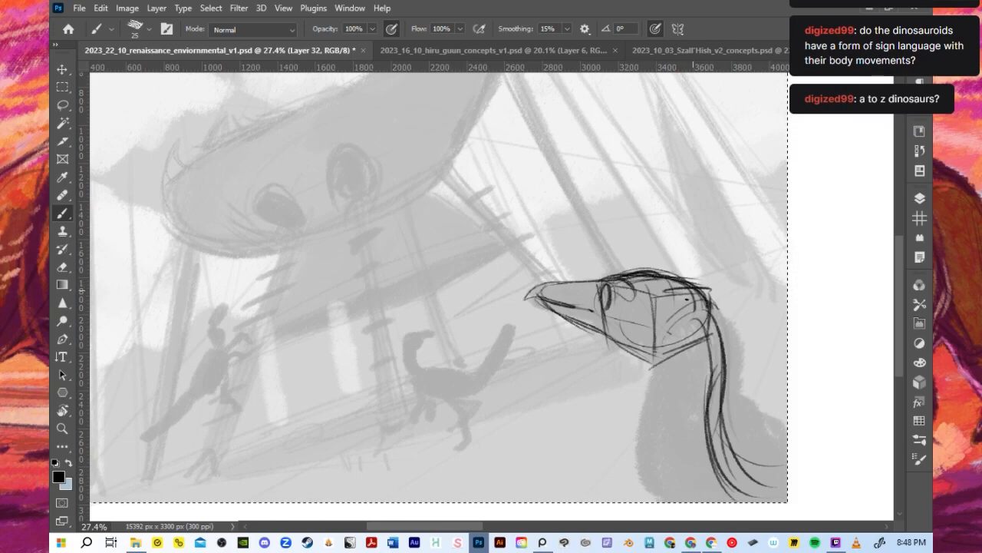
mouse_move(635, 274)
mouse_down()
mouse_move(665, 278)
mouse_move(713, 310)
mouse_move(710, 331)
mouse_up()
mouse_move(558, 306)
mouse_down()
mouse_move(602, 315)
mouse_move(629, 336)
mouse_up()
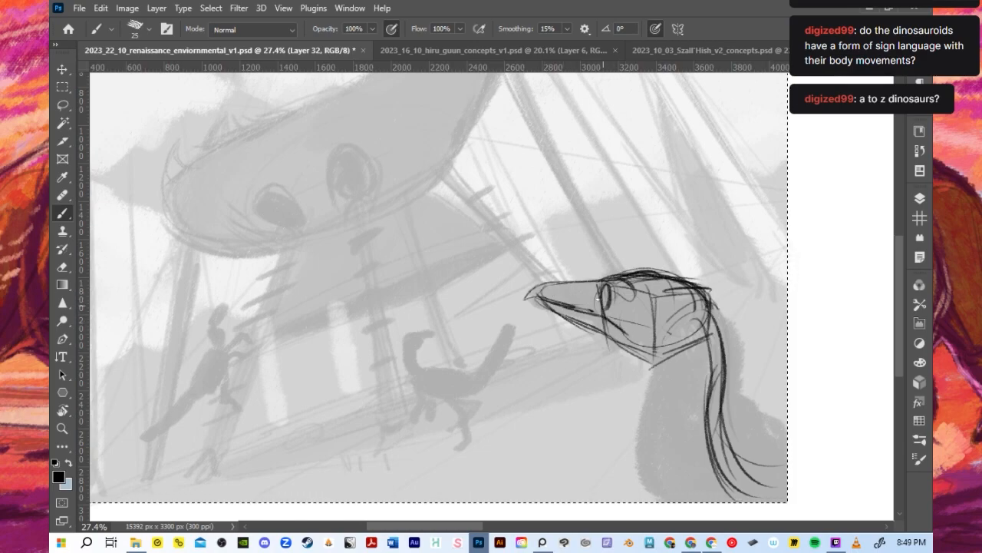
- Sketch the front of the neck from the throat down to the chest
drag(635, 367, 634, 467)
drag(639, 372, 634, 466)
drag(702, 292, 744, 399)
key(ctrl+z)
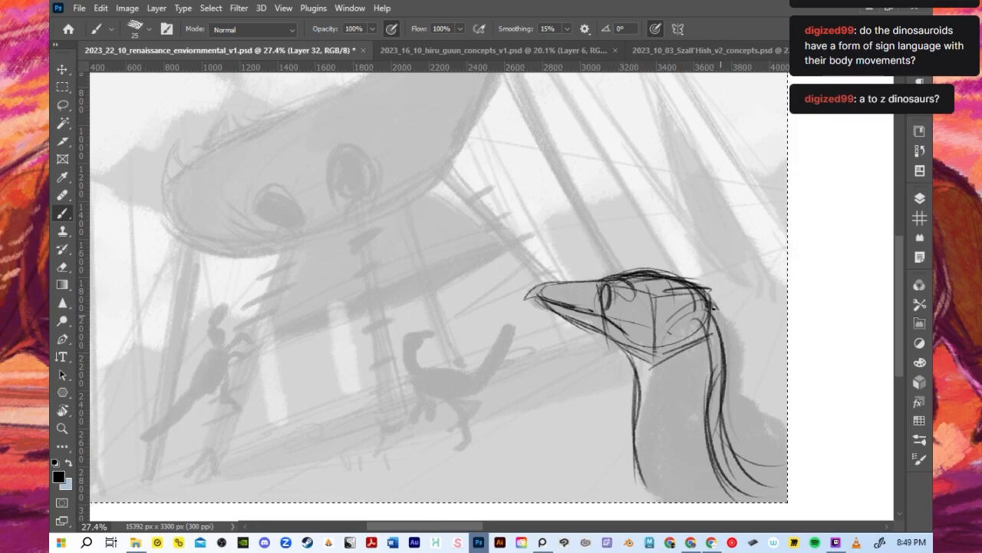
- Draw the outer back contour of the neck and add broad rounded curves for the shoulder
mouse_move(668, 290)
mouse_down()
mouse_move(716, 307)
mouse_move(731, 375)
mouse_up()
drag(721, 304, 760, 435)
drag(733, 370, 761, 425)
mouse_move(638, 358)
mouse_down()
mouse_move(665, 491)
mouse_move(760, 434)
mouse_up()
drag(669, 491, 786, 421)
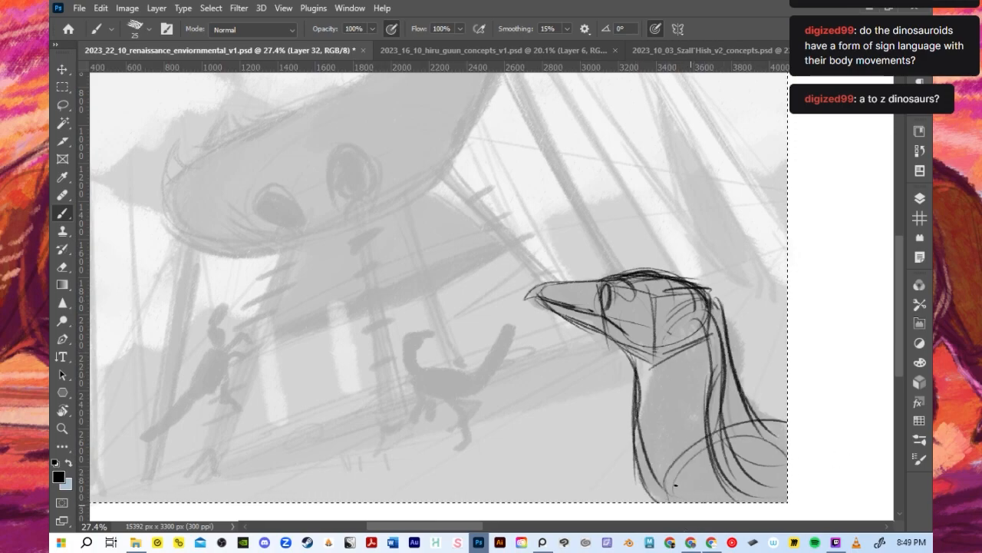
- Add a hooked beak tip, a nostril and brow details beside the eye with a 9-pixel brush
key(bracketleft)
key(bracketleft)
key(bracketleft)
key(bracketleft)
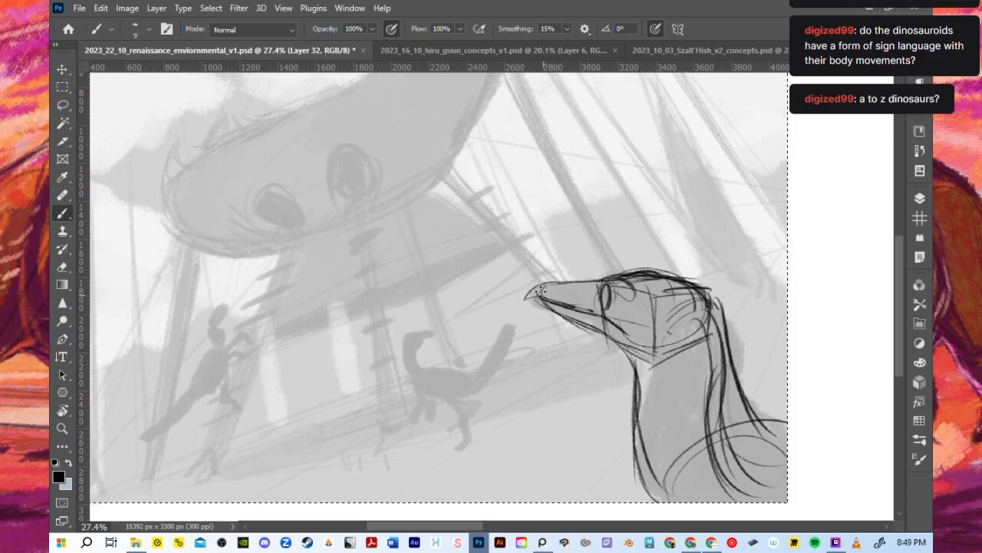
mouse_move(542, 288)
mouse_down()
mouse_move(532, 308)
mouse_move(554, 283)
mouse_move(534, 307)
mouse_move(543, 298)
mouse_up()
key(ctrl+z)
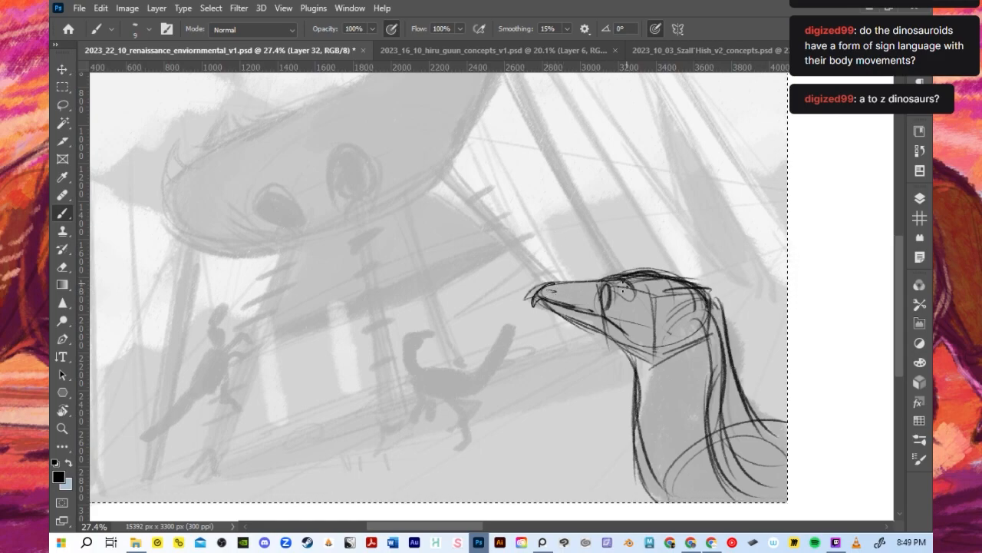
drag(612, 284, 624, 297)
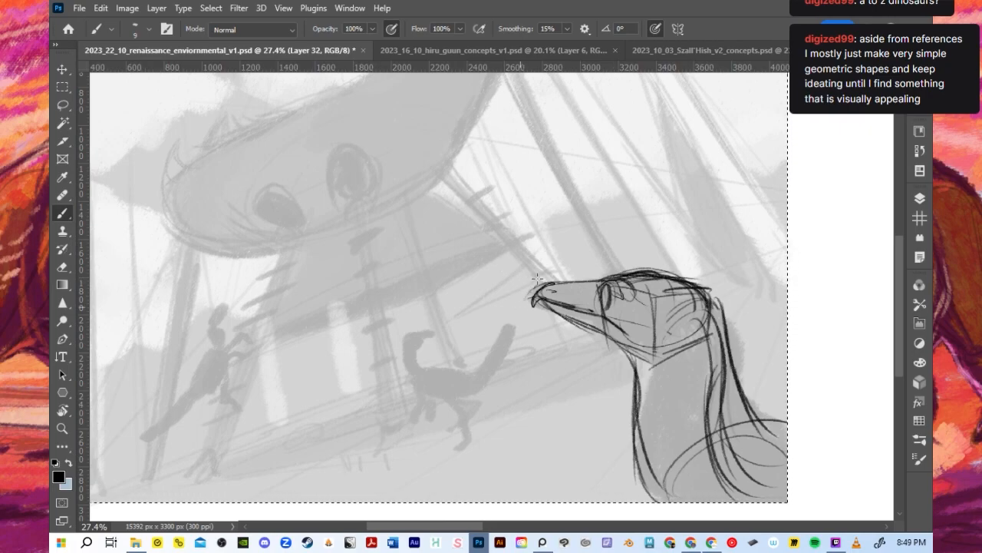
- Clean up the beak tip and fade the foreground dinosaur's construction sketch to a lighter grey
key(bracketright)
key(bracketright)
drag(543, 285, 534, 303)
key(ctrl+z)
key(ctrl+z)
mouse_move(616, 302)
mouse_down()
mouse_move(544, 297)
mouse_move(737, 299)
mouse_move(757, 462)
mouse_move(751, 457)
mouse_up()
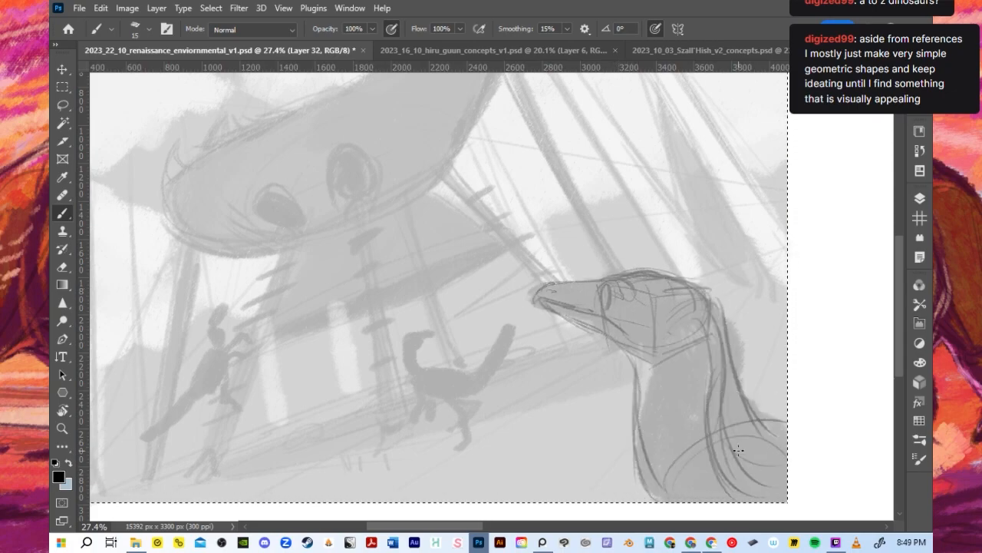
- Start darker refined lines over the crown and back of the head with a 20-pixel brush
key(bracketleft)
key(bracketleft)
key(bracketright)
key(bracketright)
key(bracketright)
mouse_move(603, 283)
mouse_down()
mouse_move(606, 308)
mouse_move(609, 278)
mouse_move(621, 287)
mouse_move(617, 277)
mouse_move(647, 271)
mouse_move(637, 290)
mouse_move(630, 275)
mouse_move(667, 276)
mouse_move(697, 293)
mouse_up()
key(ctrl+z)
key(ctrl+z)
key(ctrl+z)
key(ctrl+z)
key(ctrl+z)
key(ctrl+z)
key(ctrl+z)
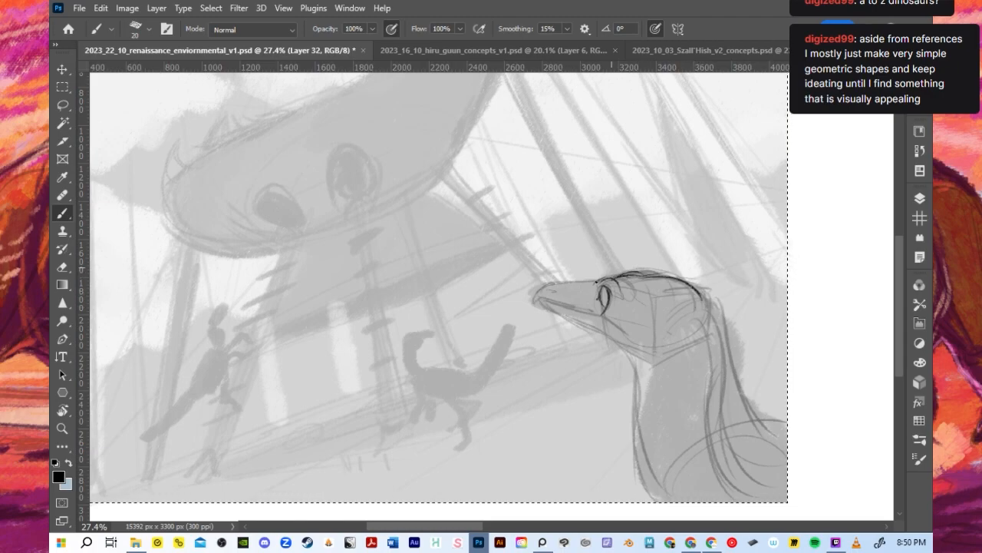
drag(609, 287, 603, 305)
key(ctrl+z)
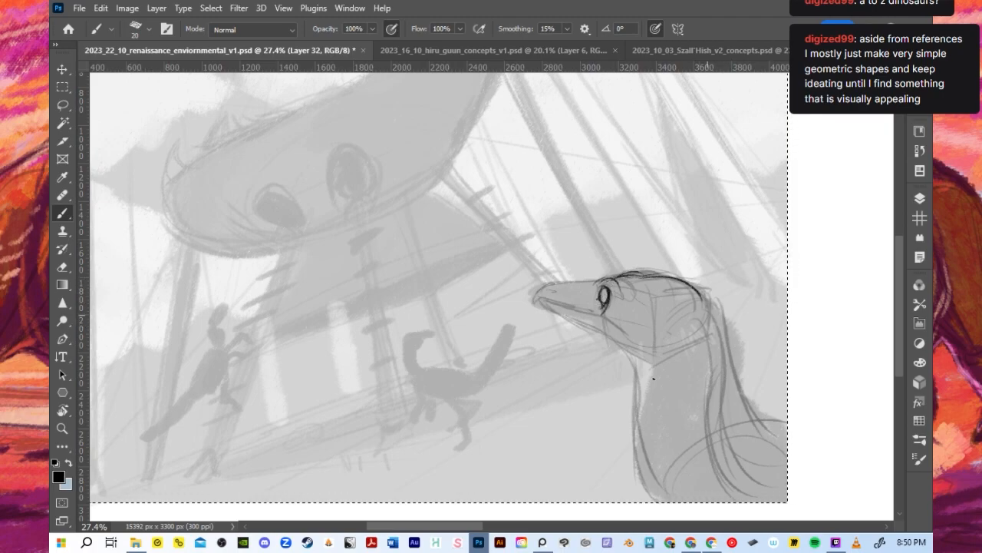
key(ctrl+z)
key(ctrl+z)
key(ctrl+z)
key(ctrl+z)
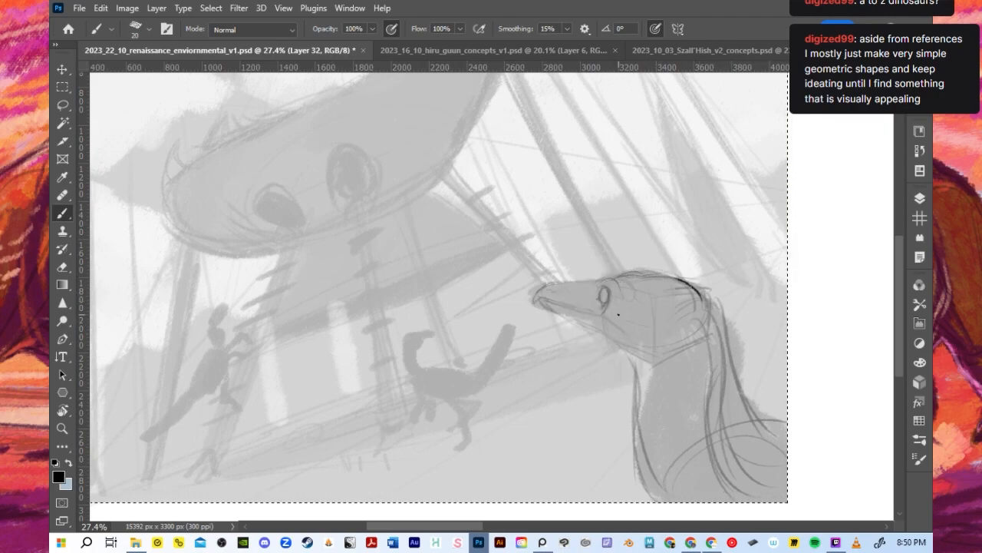
- Outline the eye and draw a dark arched brow above it with a 10-pixel brush
scroll(618, 314, up, 3)
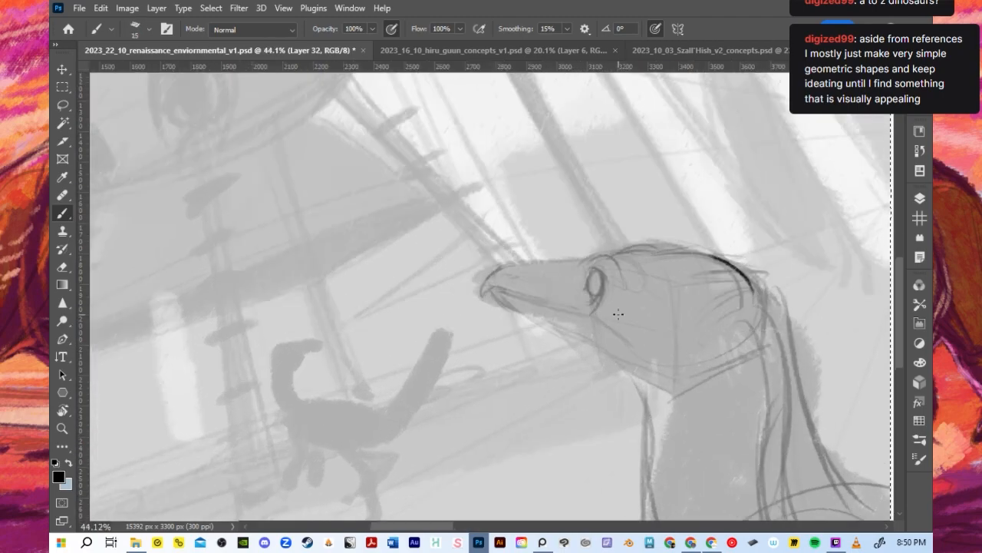
key(ctrl+z)
drag(591, 278, 597, 301)
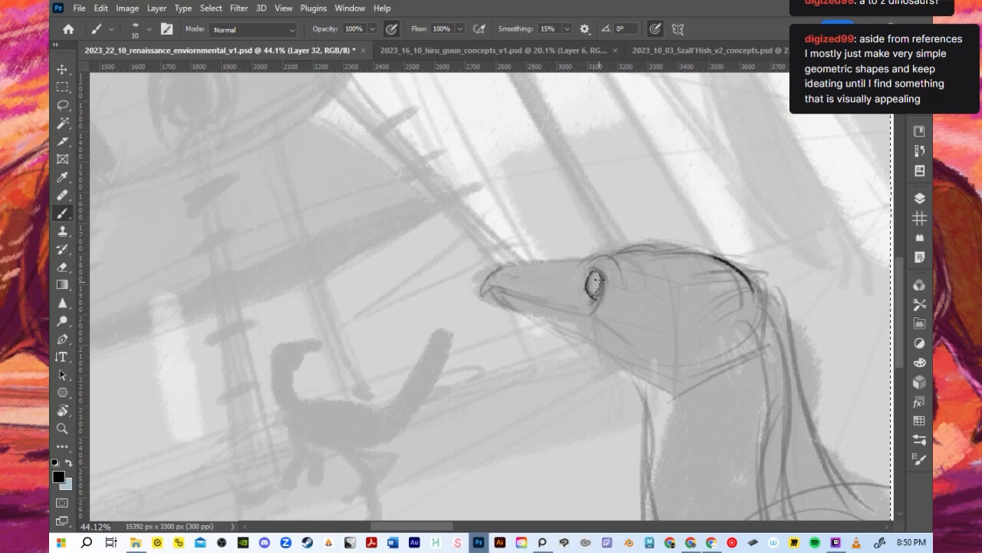
drag(582, 269, 614, 267)
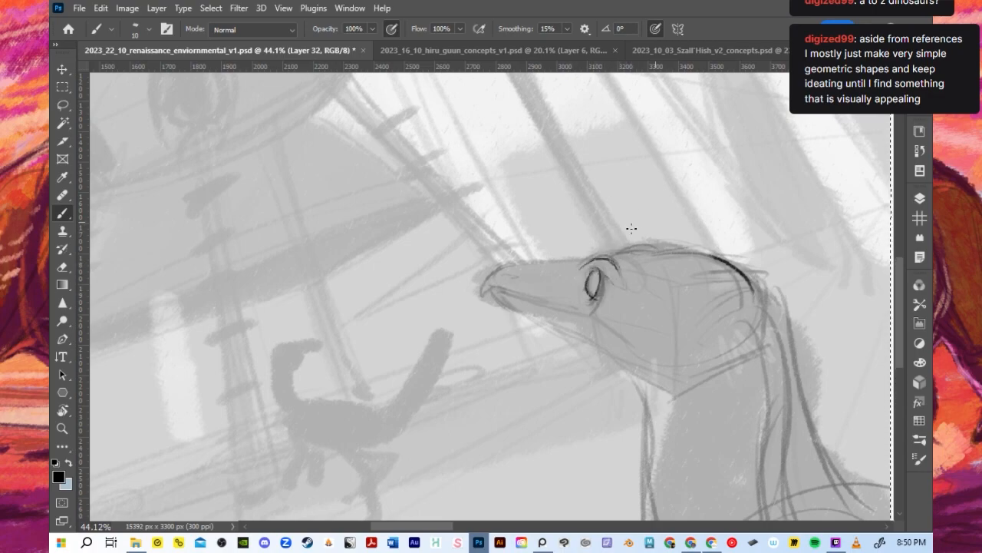
- Draw the crown line from the brow over the back of the head with a 10-pixel brush
mouse_move(602, 261)
mouse_down()
mouse_move(654, 250)
mouse_move(731, 266)
mouse_move(751, 322)
mouse_up()
key(ctrl+z)
drag(721, 263, 751, 324)
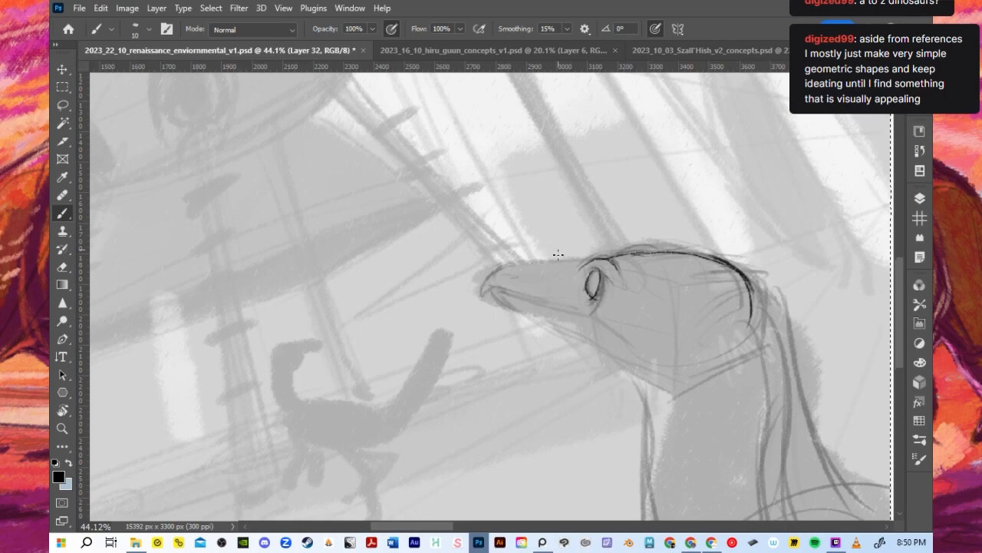
- Outline the top edge of the beak from its tip to the brow with a 15-pixel brush
mouse_move(571, 265)
mouse_down()
mouse_move(631, 244)
mouse_move(613, 255)
mouse_move(620, 246)
mouse_move(620, 259)
mouse_move(693, 249)
mouse_move(747, 267)
mouse_move(592, 263)
mouse_move(629, 251)
mouse_up()
key(ctrl+z)
key(ctrl+z)
key(])
drag(488, 278, 568, 265)
key(ctrl+z)
drag(505, 271, 591, 261)
- Draw the mouth line from the beak tip, curving down below the eye to the cheek
key(ctrl+z)
mouse_move(516, 266)
mouse_down()
mouse_move(589, 261)
mouse_move(499, 272)
mouse_move(483, 297)
mouse_move(617, 312)
mouse_up()
key(ctrl+z)
key(ctrl+z)
key(ctrl+z)
key(ctrl+z)
drag(521, 298, 585, 307)
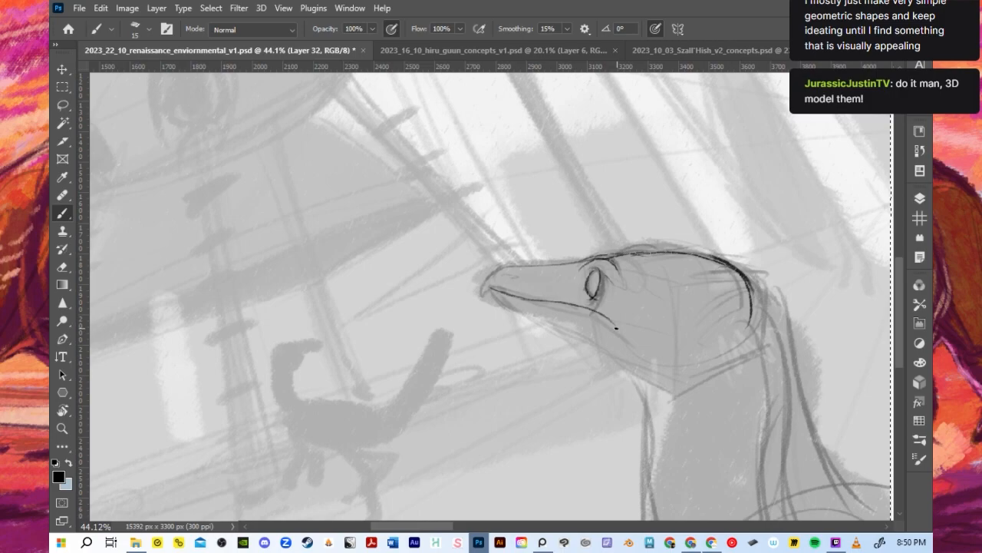
mouse_move(496, 289)
mouse_down()
mouse_move(594, 313)
mouse_move(625, 340)
mouse_up()
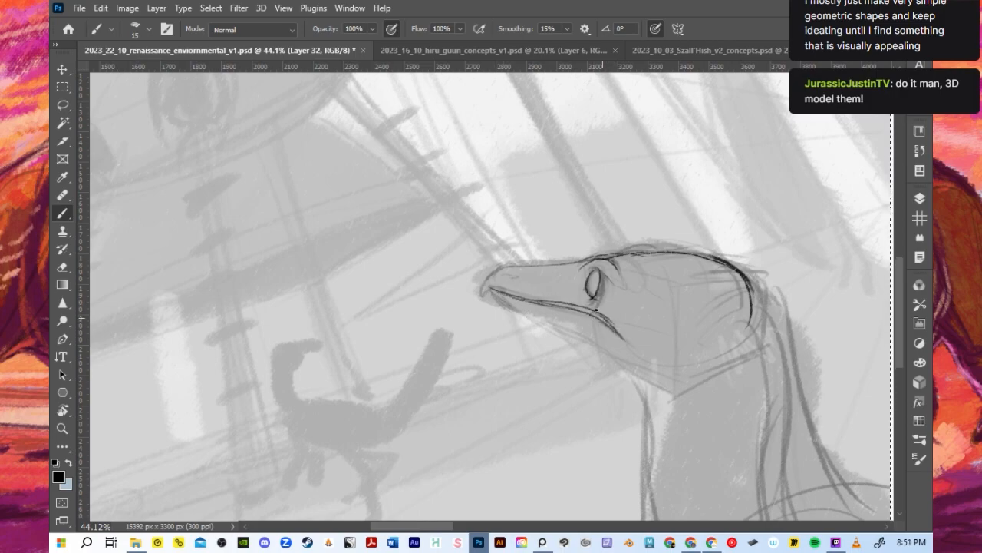
- Darken the beak's upper edge and shape its hooked tip and nostril
mouse_move(499, 270)
mouse_down()
mouse_move(562, 238)
mouse_move(491, 274)
mouse_move(554, 264)
mouse_up()
key(ctrl+z)
mouse_move(486, 284)
mouse_down()
mouse_move(553, 262)
mouse_move(525, 267)
mouse_up()
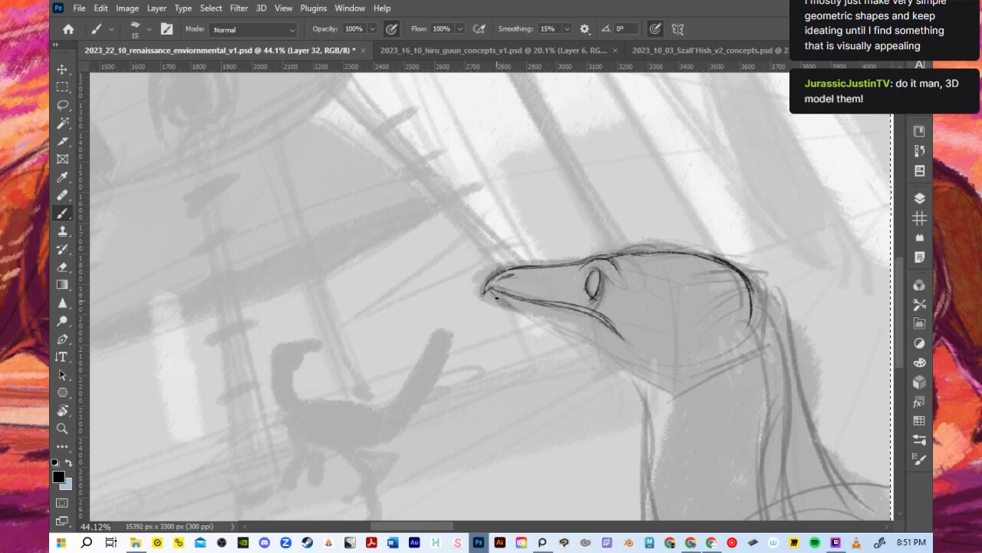
- Outline the underside of the lower jaw from the beak tip back to the throat
drag(487, 290, 522, 309)
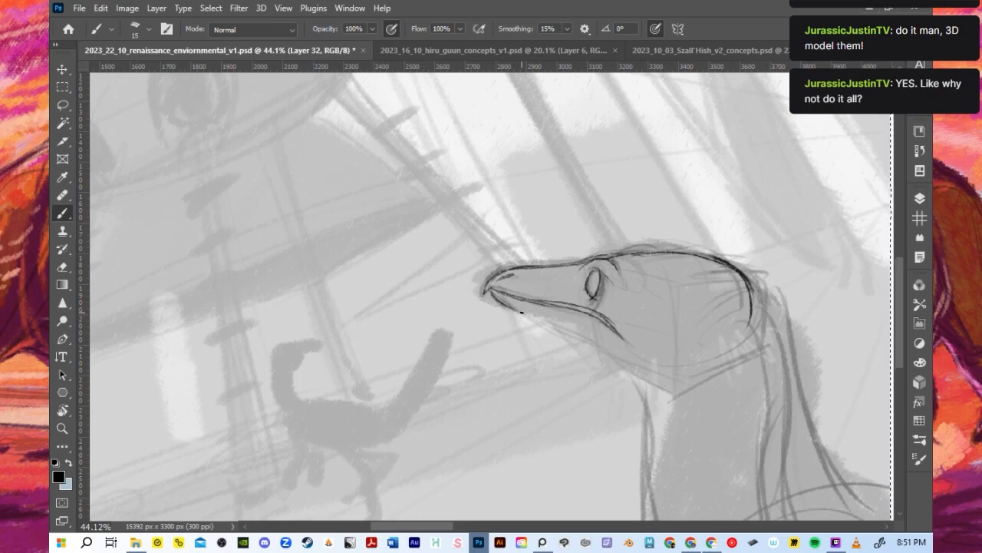
drag(514, 308, 589, 336)
key(ctrl+z)
key(ctrl+z)
drag(497, 298, 596, 346)
drag(529, 315, 618, 357)
key(ctrl+z)
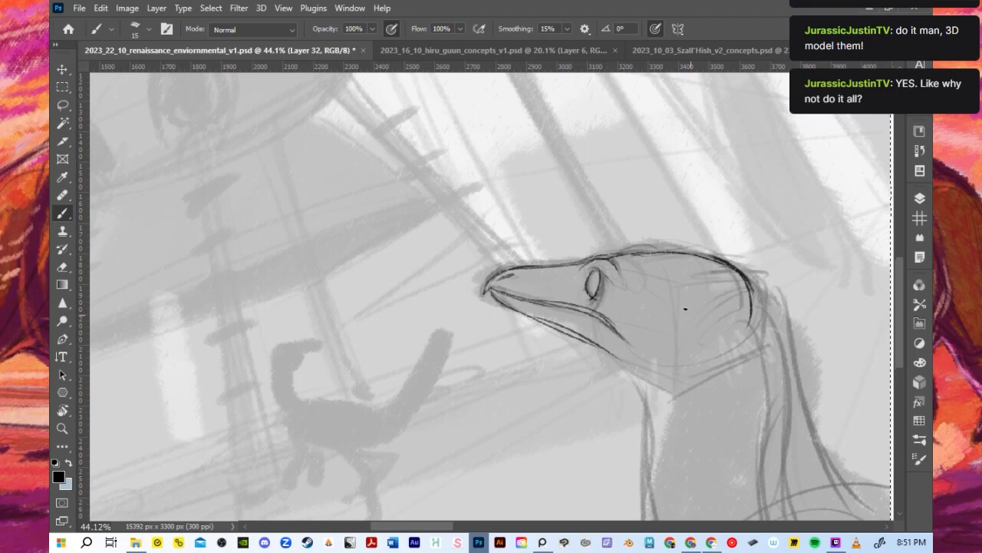
- Thicken the crown and back of the head with a 40-pixel brush and try jaw and neck strokes at 30 pixels
key(bracketright)
key(bracketright)
key(bracketright)
key(bracketright)
key(bracketright)
drag(654, 253, 751, 321)
mouse_move(726, 277)
mouse_down()
mouse_move(734, 301)
mouse_move(708, 354)
mouse_up()
key(ctrl+z)
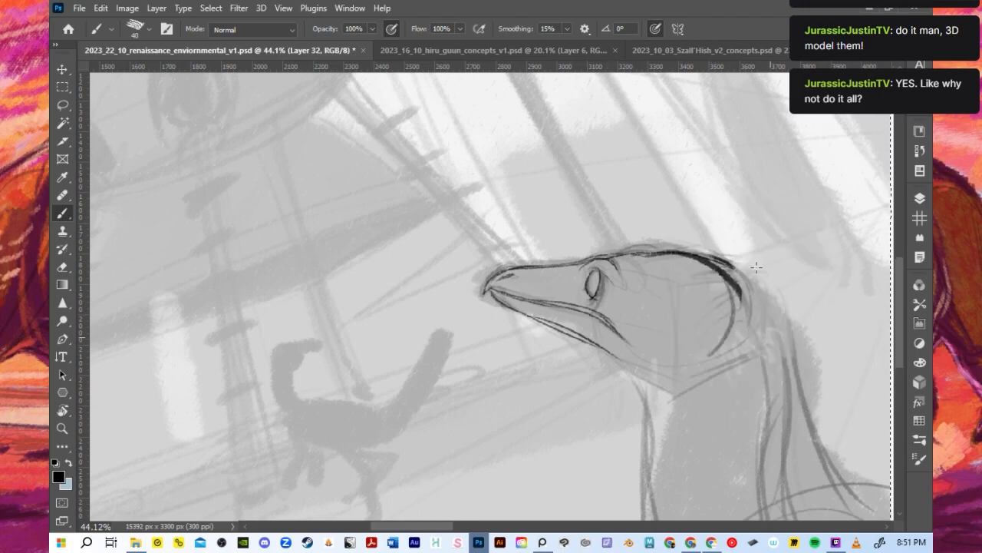
key(bracketleft)
key(bracketleft)
mouse_move(683, 353)
mouse_down()
mouse_move(732, 299)
mouse_move(741, 330)
mouse_move(729, 348)
mouse_up()
drag(735, 294, 791, 436)
key(ctrl+z)
- Clear the thumbnail-wide selection and lasso around the foreground dinosaur's head
scroll(766, 231, down, 4)
scroll(759, 238, down, 2)
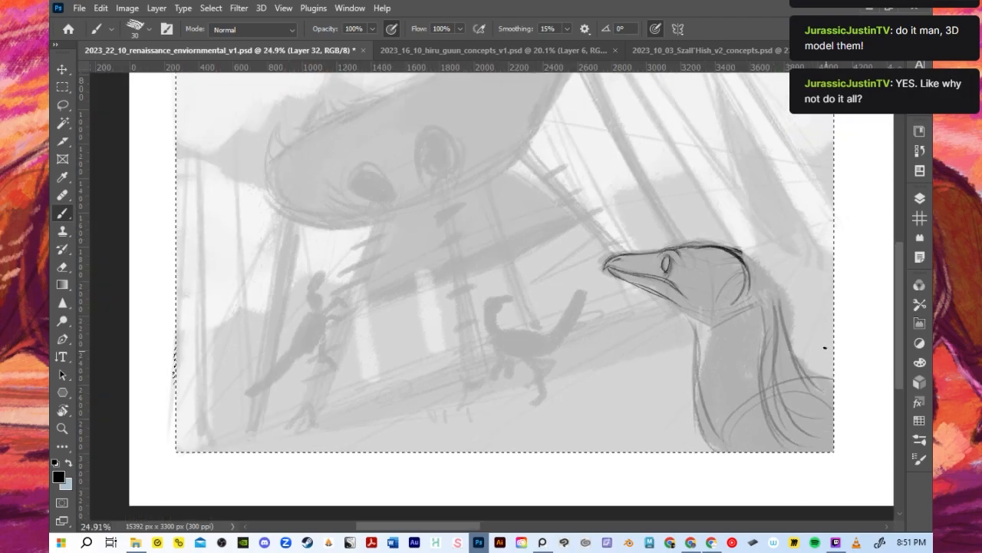
scroll(823, 345, up, 1)
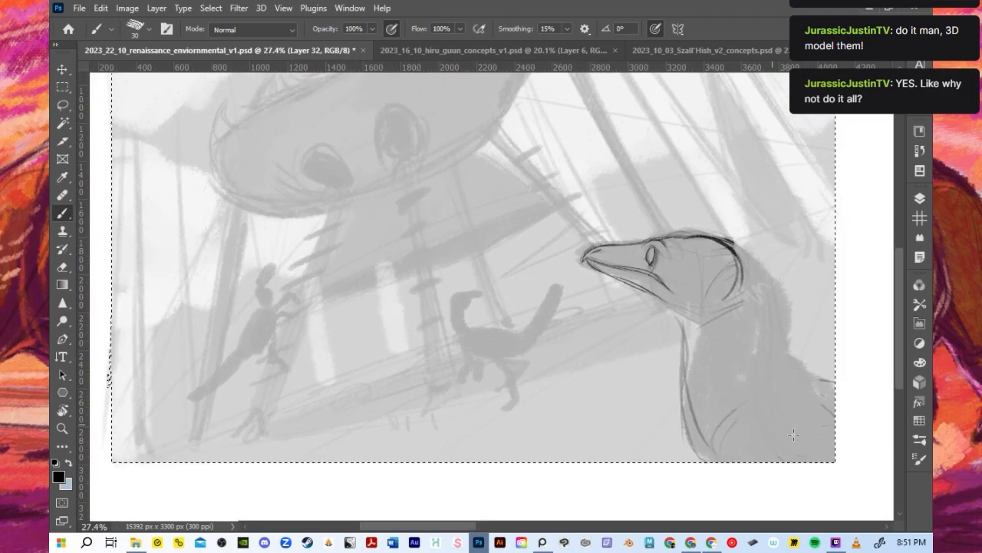
click(63, 104)
drag(580, 217, 782, 263)
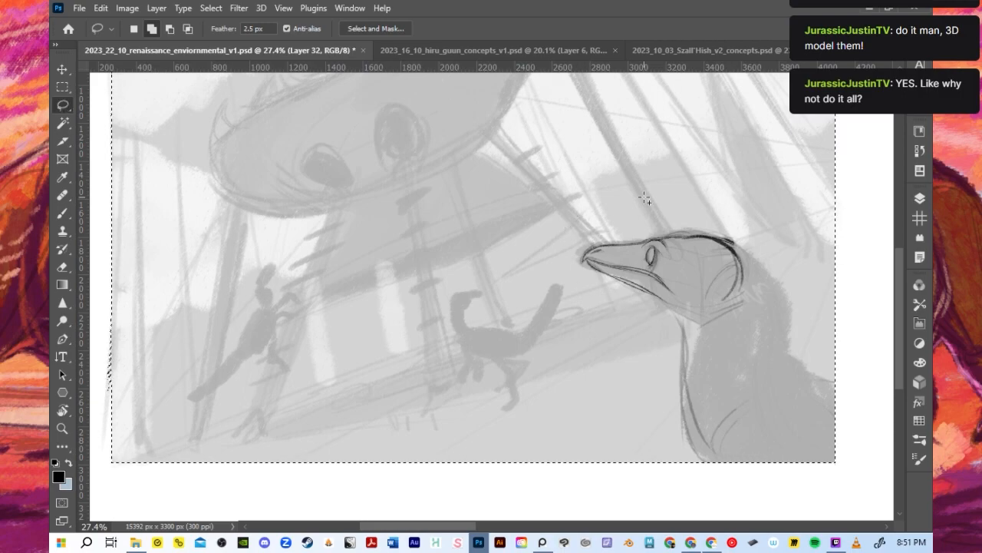
click(211, 8)
click(218, 42)
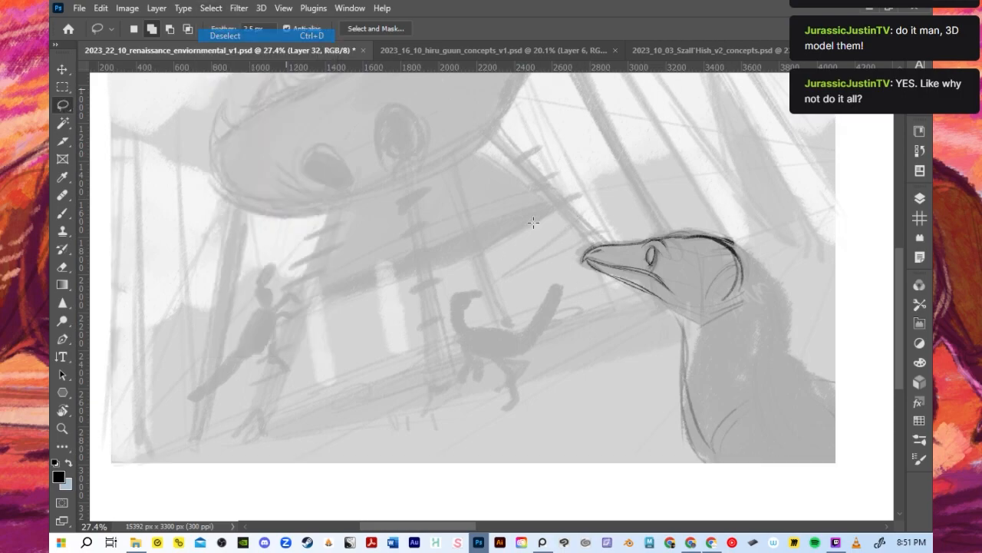
drag(790, 242, 791, 250)
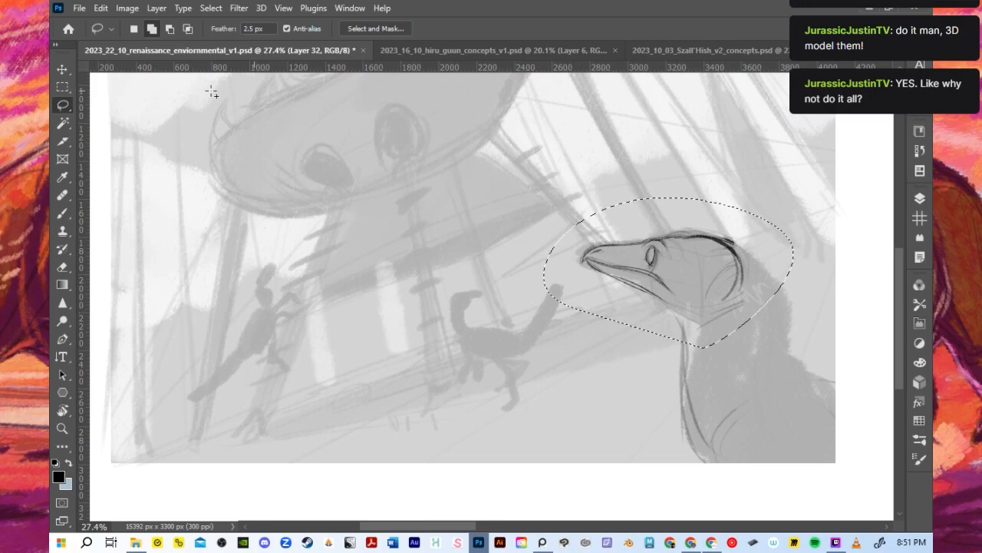
- Enlarge the selected head line drawing proportionally, nudge it into place over the neck and clear the selection
click(55, 68)
drag(794, 195, 822, 178)
drag(753, 268, 752, 279)
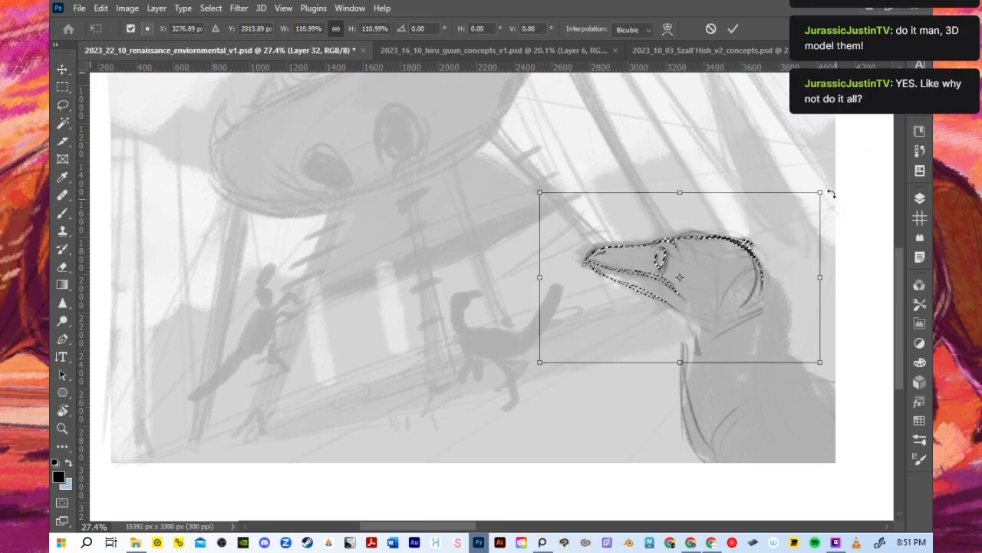
drag(821, 192, 836, 184)
drag(771, 239, 762, 244)
scroll(595, 197, down, 2)
click(733, 29)
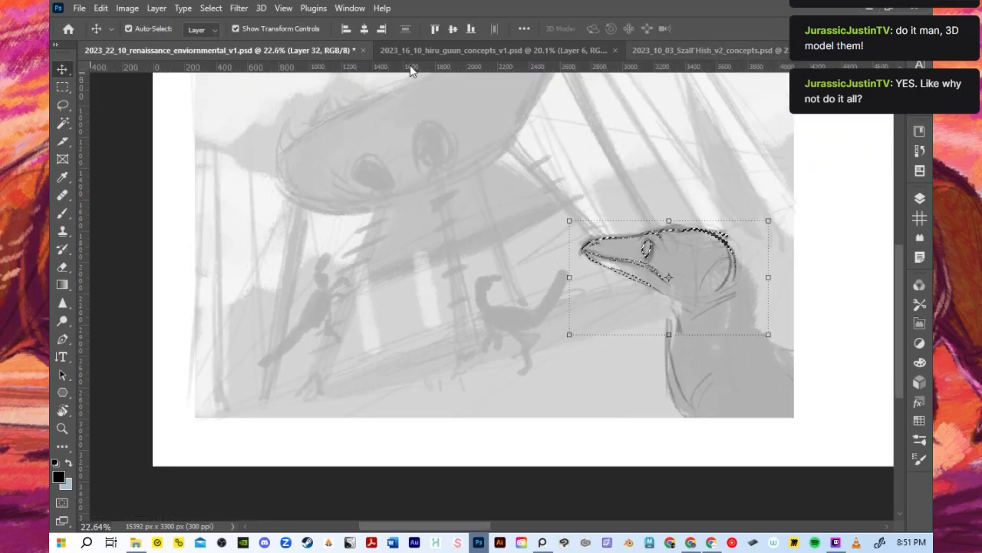
key(b)
click(211, 8)
click(230, 35)
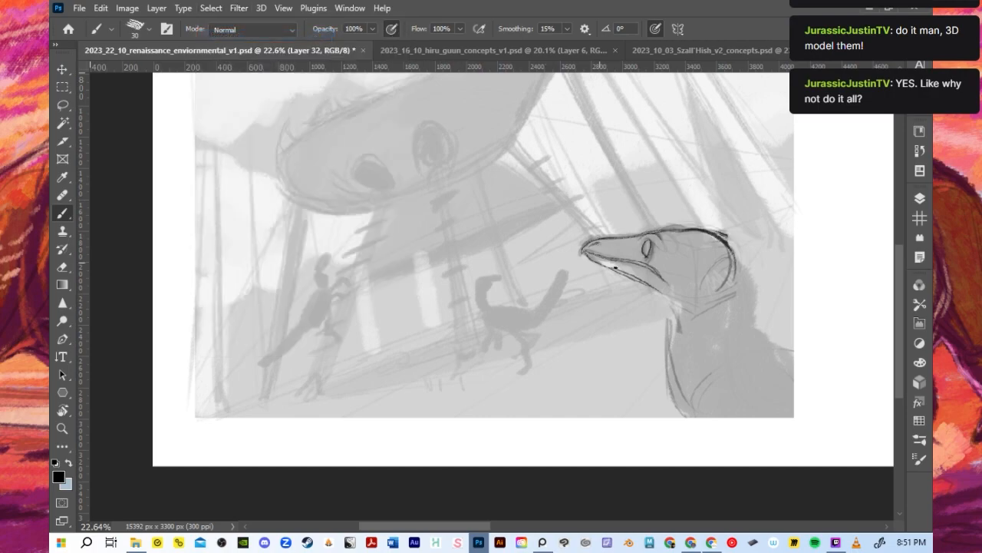
- Outline the back and front of the neck down toward the shoulders with a 15-pixel brush
scroll(615, 265, up, 1)
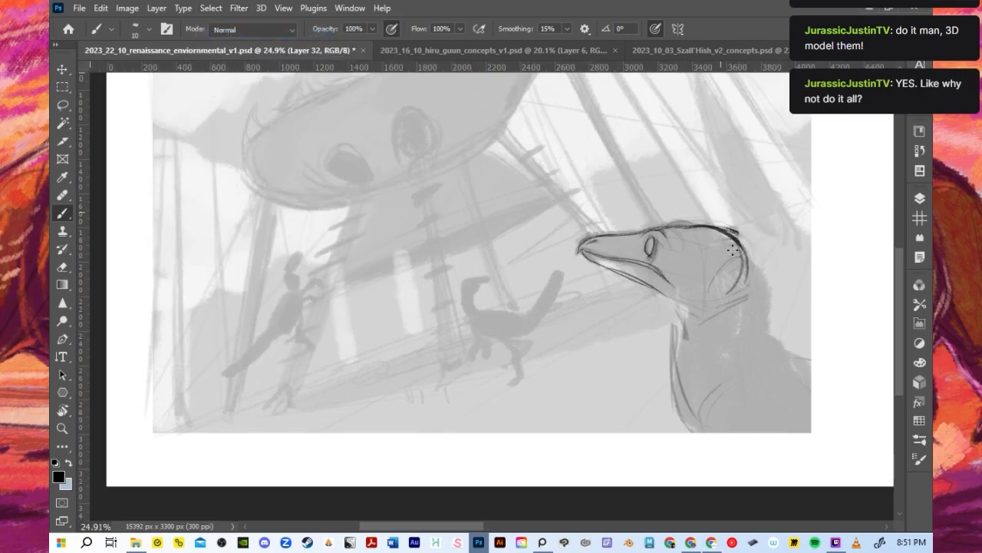
drag(737, 235, 758, 299)
drag(793, 374, 756, 272)
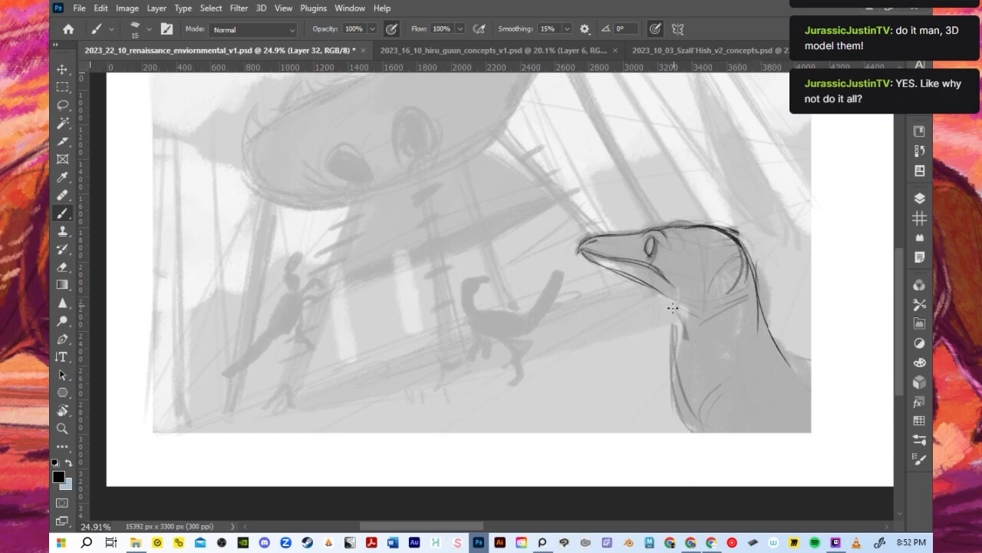
drag(674, 296, 683, 429)
- Draw a smooth throat curve connecting the lower jaw to the front of the neck
scroll(734, 334, up, 2)
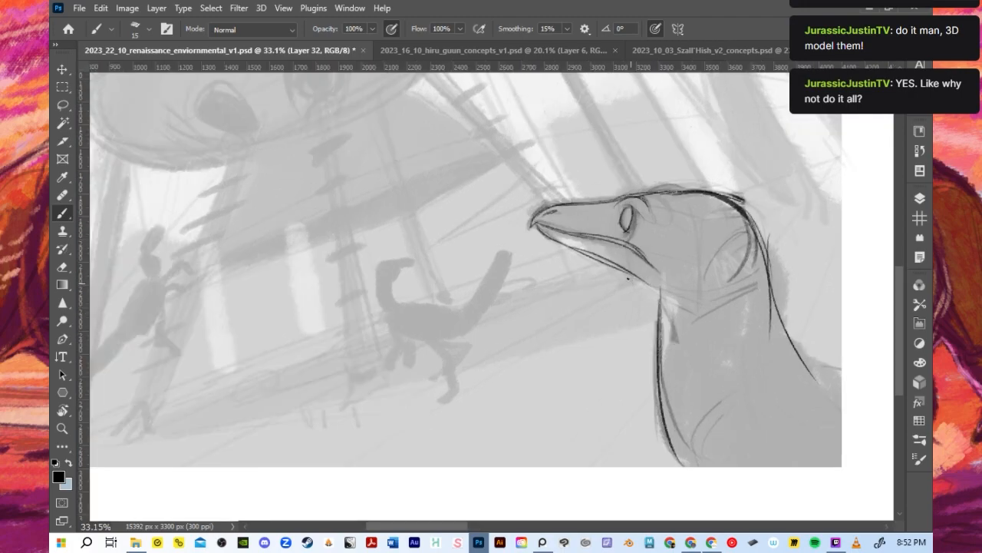
mouse_move(621, 248)
mouse_down()
mouse_move(660, 273)
mouse_move(602, 261)
mouse_move(656, 324)
mouse_up()
drag(629, 279, 652, 353)
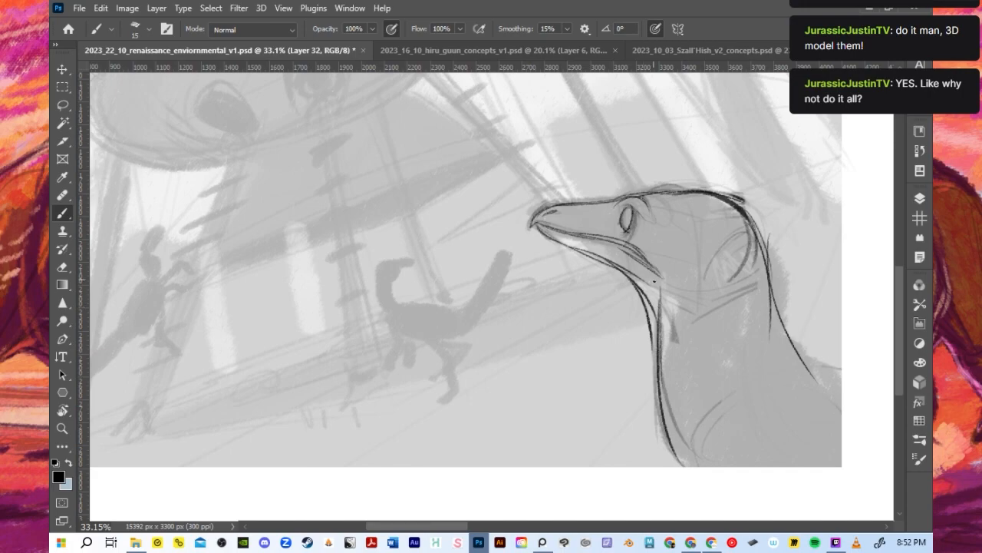
key(ctrl+z)
drag(569, 250, 652, 320)
drag(614, 273, 650, 374)
key(ctrl+z)
key(ctrl+z)
drag(594, 258, 661, 388)
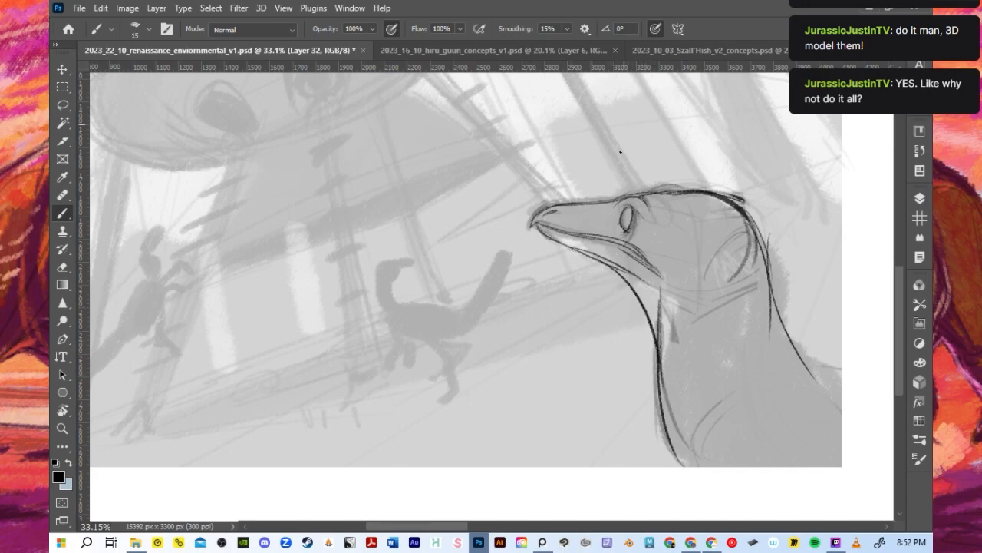
- Add a round skull form behind the eye and darken the contour from the crown down the back of the neck
mouse_move(653, 222)
mouse_down()
mouse_move(708, 248)
mouse_move(672, 248)
mouse_move(672, 229)
mouse_move(726, 210)
mouse_move(657, 220)
mouse_move(744, 230)
mouse_up()
key(ctrl+z)
mouse_move(737, 242)
mouse_down()
mouse_move(748, 228)
mouse_move(731, 248)
mouse_up()
drag(660, 224, 689, 194)
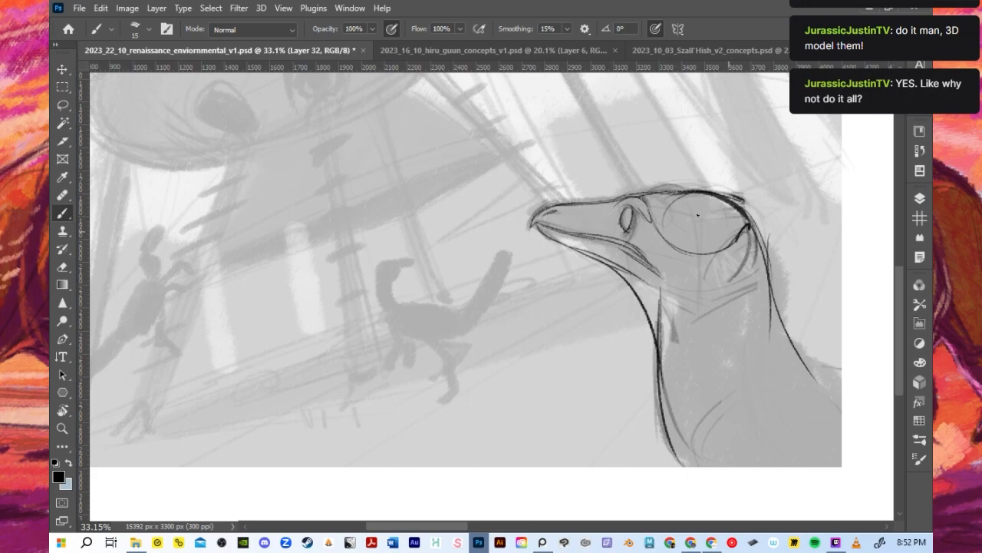
mouse_move(675, 191)
mouse_down()
mouse_move(657, 221)
mouse_move(744, 204)
mouse_move(764, 285)
mouse_up()
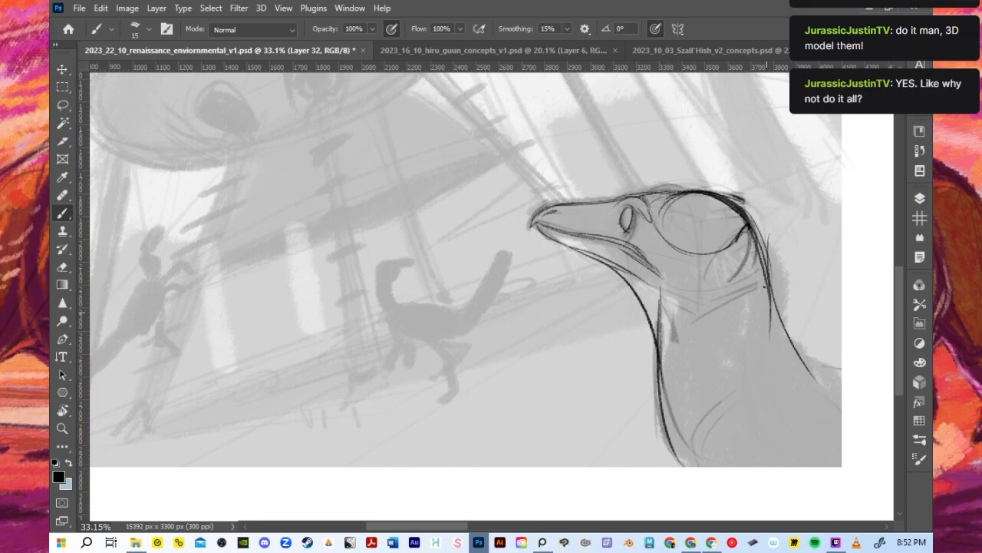
drag(756, 234, 836, 400)
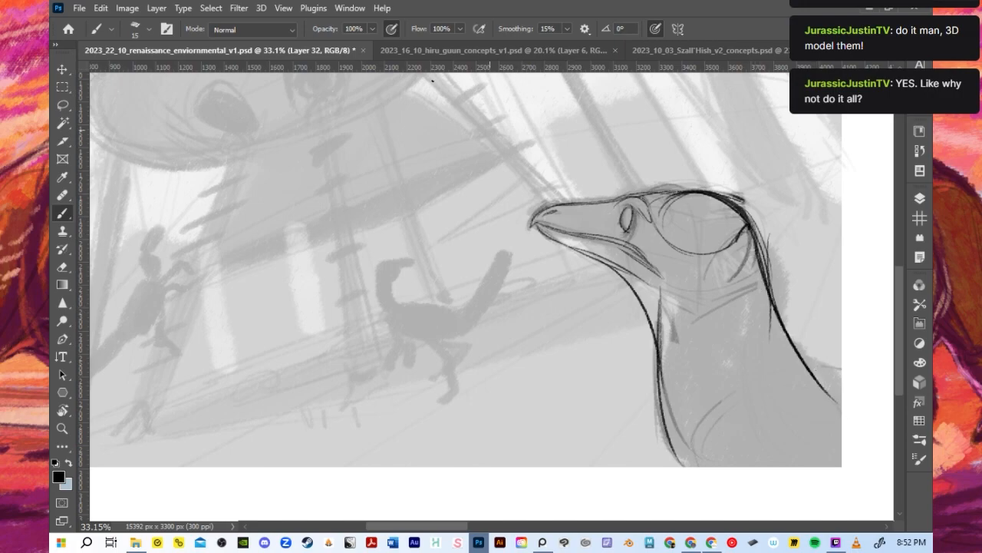
- Load the thumbnail frame as a selection and outline the shoulder behind the neck with a 20-pixel brush
click(920, 198)
scroll(801, 437, down, 1)
click(880, 192)
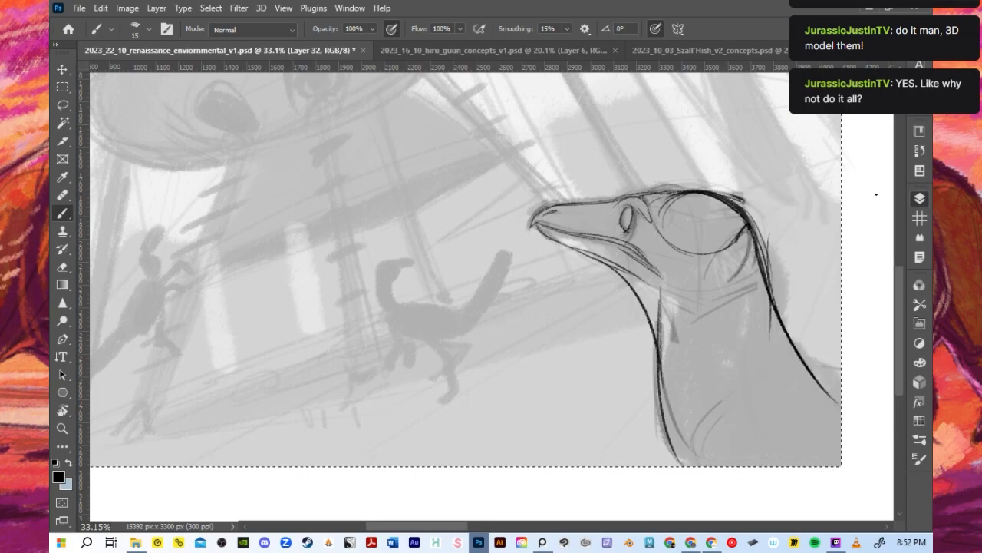
scroll(761, 214, down, 1)
key(bracketright)
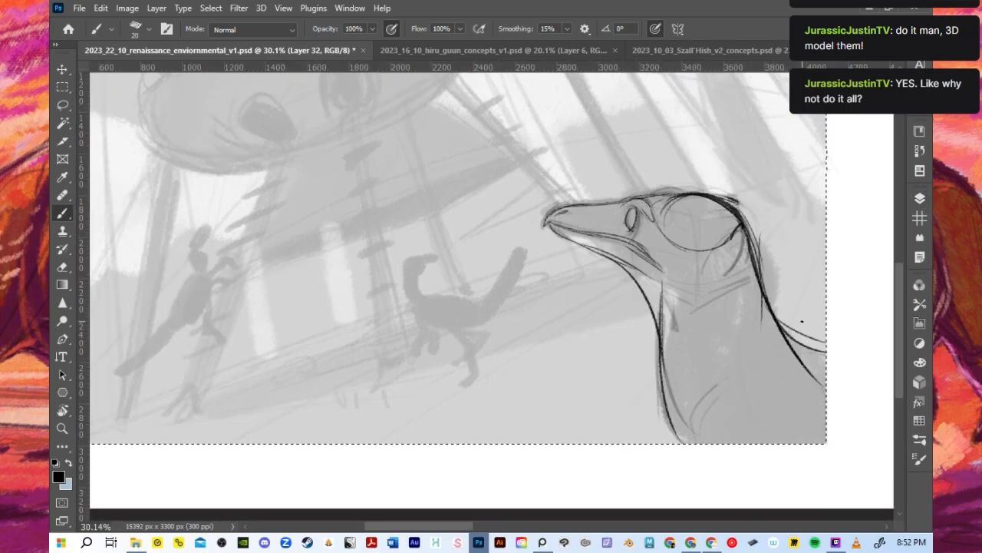
drag(798, 361, 806, 377)
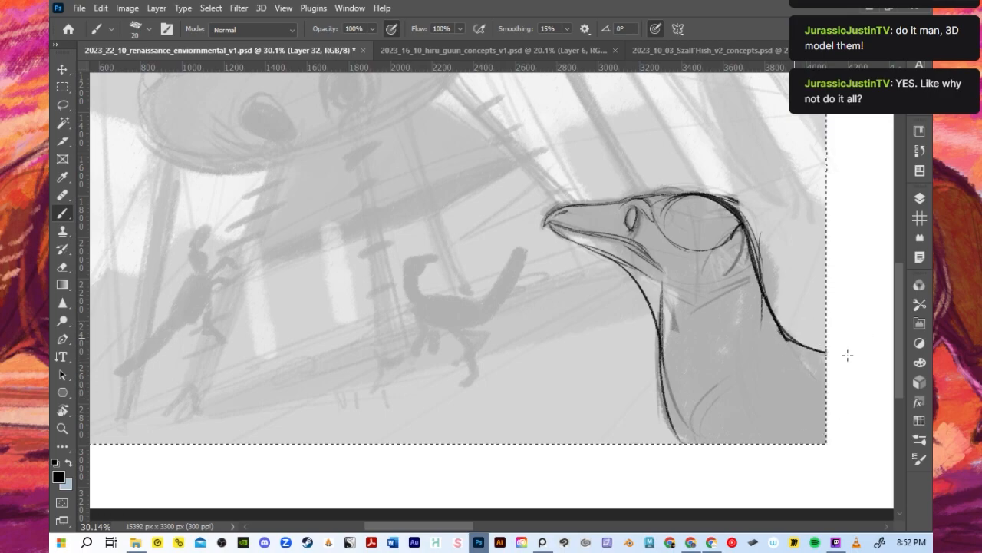
- Draw two long plume-tipped crest feathers rising from the back of the head and add the pupil
mouse_move(741, 219)
mouse_down()
mouse_move(736, 233)
mouse_move(748, 201)
mouse_up()
mouse_move(724, 243)
mouse_down()
mouse_move(754, 207)
mouse_move(754, 241)
mouse_move(760, 140)
mouse_up()
key(ctrl+z)
mouse_move(729, 224)
mouse_down()
mouse_move(790, 122)
mouse_move(765, 162)
mouse_move(802, 151)
mouse_up()
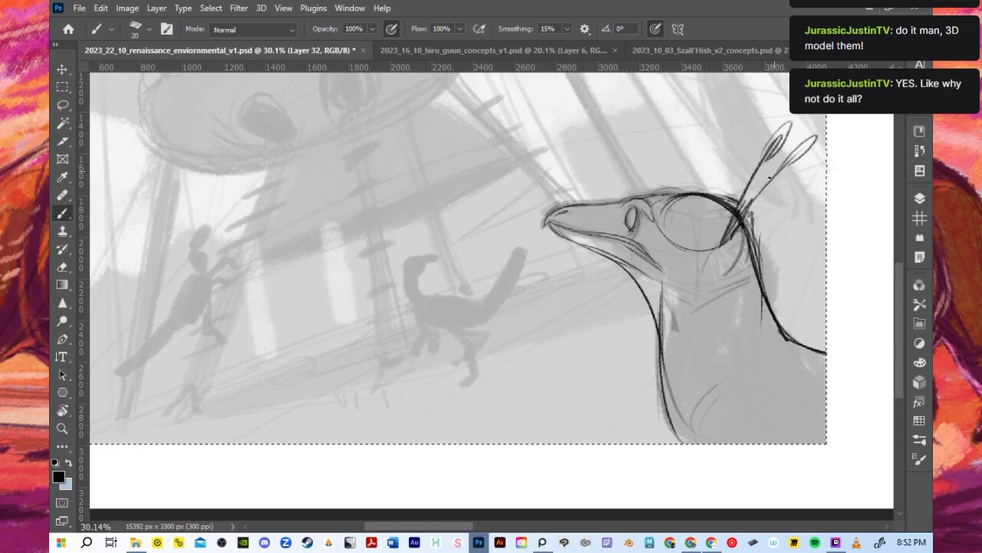
drag(749, 219, 785, 167)
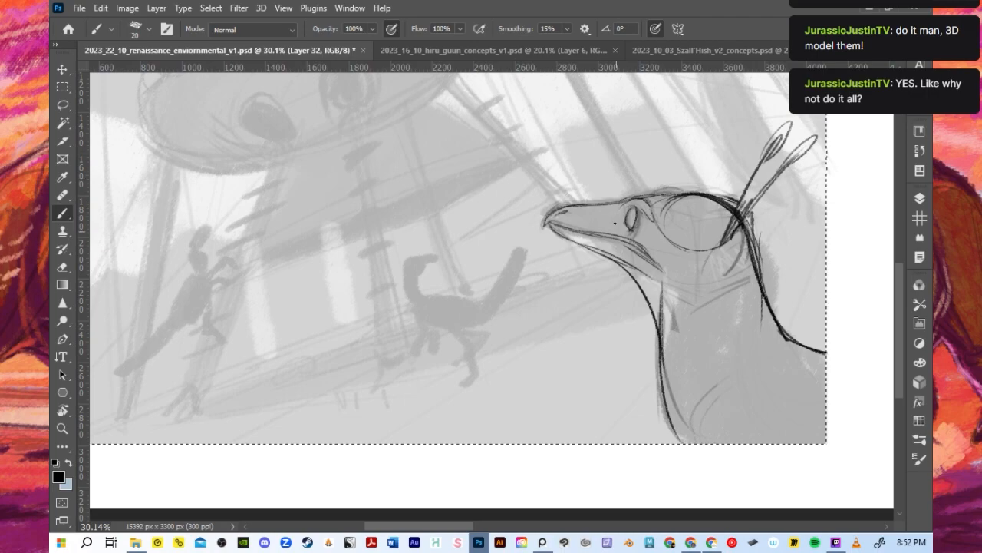
drag(630, 211, 631, 223)
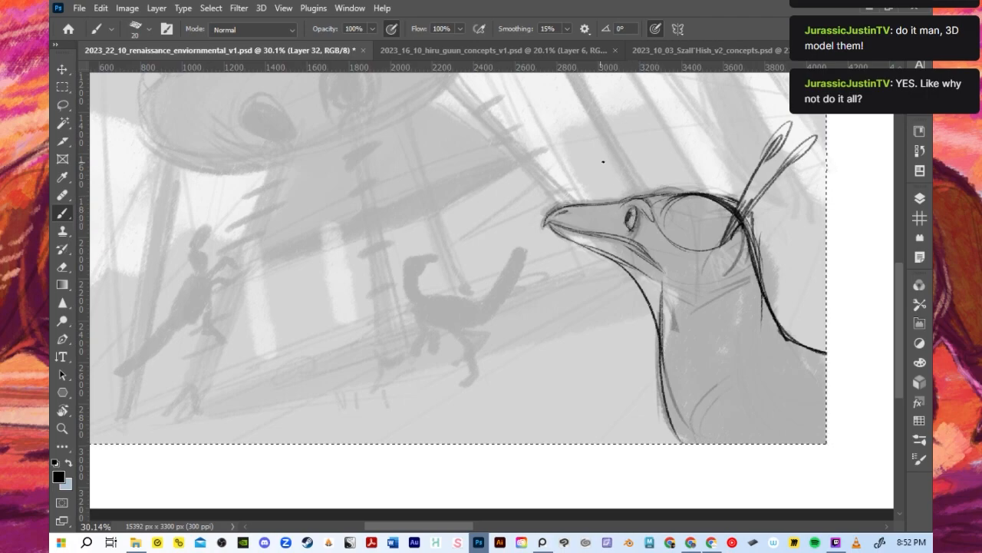
- Shade the side of the beak up to the eye with a 45- to 60-pixel brush
key(bracketright)
key(bracketright)
key(bracketright)
key(bracketright)
key(bracketright)
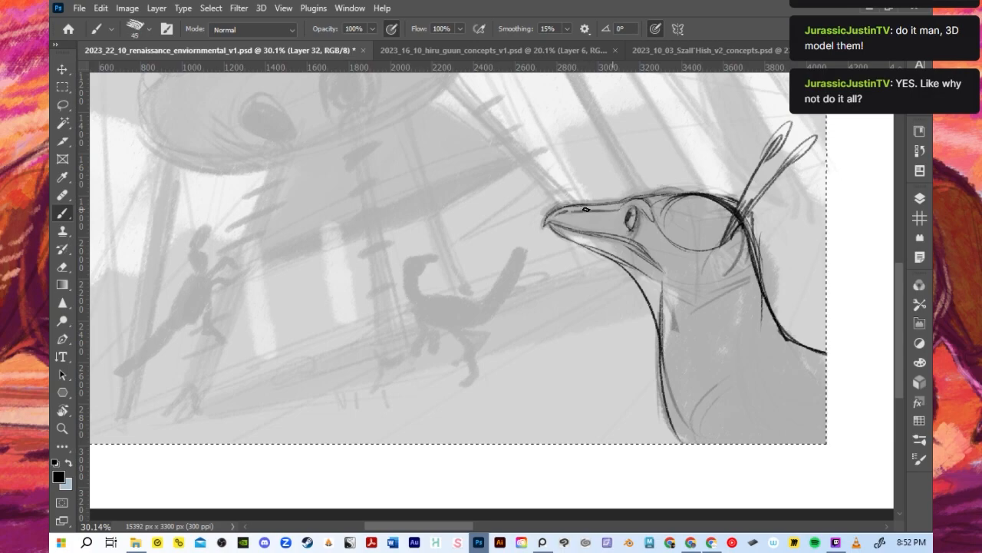
mouse_move(572, 215)
mouse_down()
mouse_move(559, 222)
mouse_move(606, 230)
mouse_move(614, 219)
mouse_move(587, 227)
mouse_move(613, 227)
mouse_move(642, 207)
mouse_move(653, 221)
mouse_move(623, 229)
mouse_up()
key(bracketright)
key(bracketright)
key(bracketleft)
key(bracketleft)
key(bracketleft)
key(bracketright)
key(bracketright)
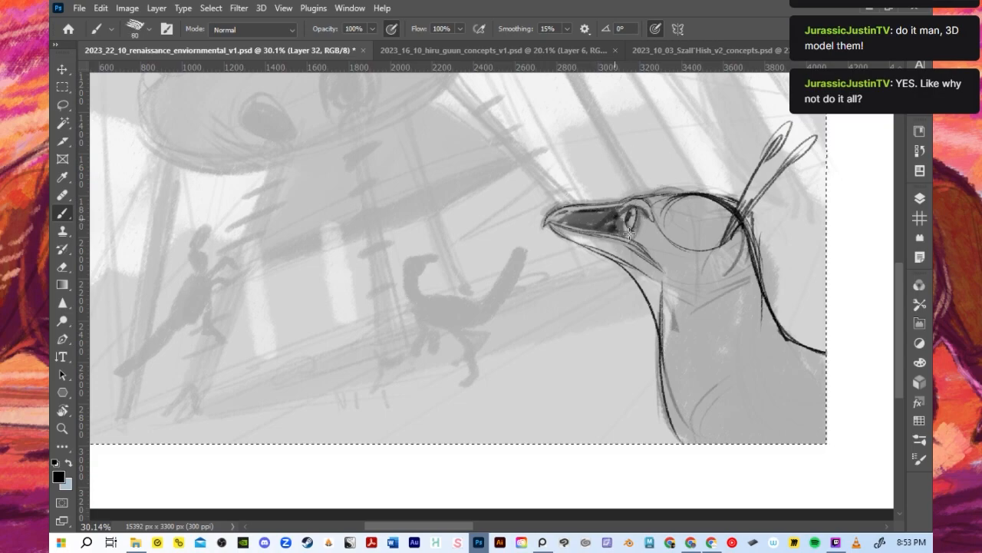
- Shade a broad dark band from behind the eye down the front of the neck with a 100- to 150-pixel brush
key(bracketright)
key(bracketright)
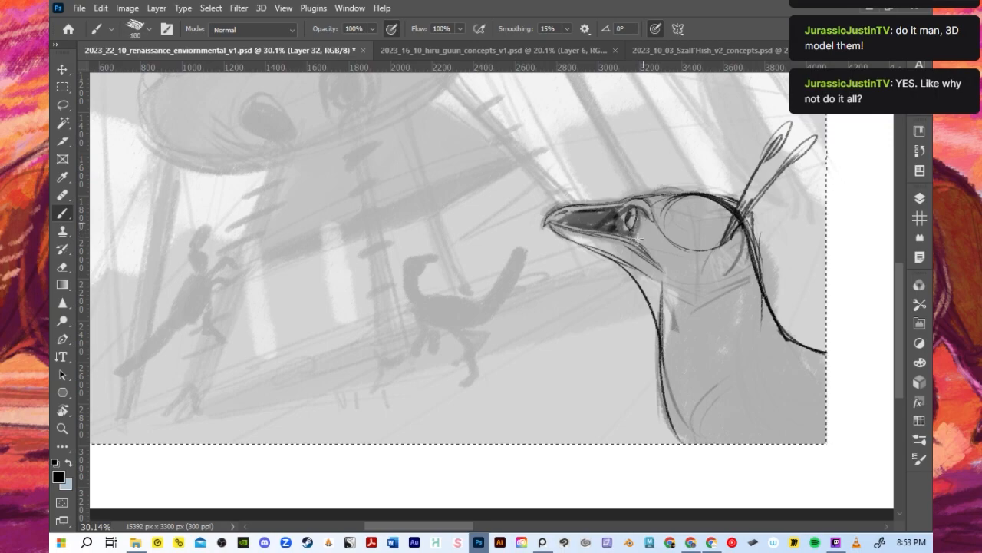
mouse_move(645, 232)
mouse_down()
mouse_move(658, 268)
mouse_move(645, 235)
mouse_move(681, 275)
mouse_move(676, 256)
mouse_move(679, 382)
mouse_up()
key(bracketright)
key(bracketright)
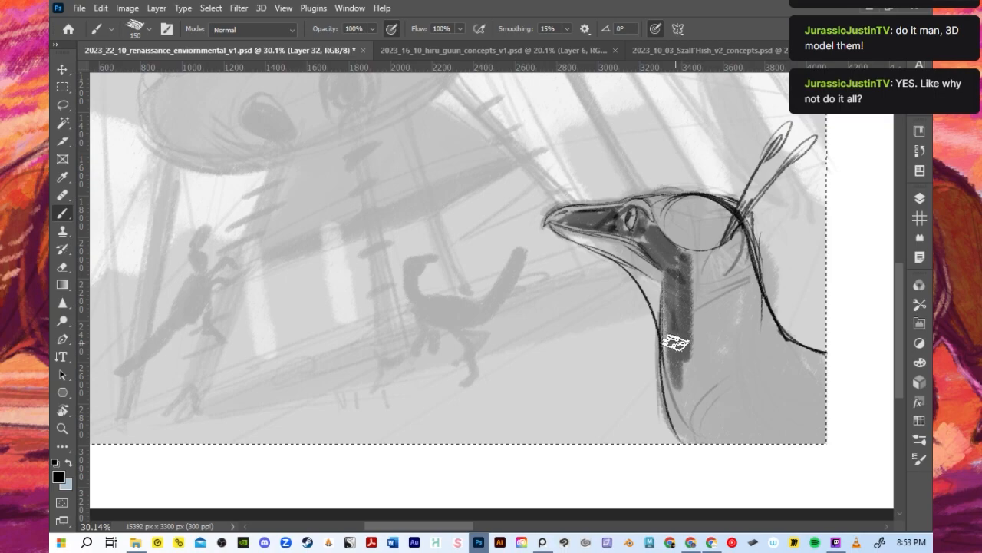
- Replace the broad neck band with a narrower dark stripe and reduce the brush to 100 pixels
key(ctrl+z)
key(bracketright)
drag(675, 270, 691, 416)
key(bracketright)
key(bracketright)
key(ctrl+z)
key(bracketleft)
key(bracketleft)
key(bracketleft)
key(bracketleft)
key(bracketleft)
key(bracketleft)
key(bracketleft)
key(bracketleft)
key(bracketleft)
key(bracketleft)
key(bracketleft)
key(bracketleft)
key(bracketleft)
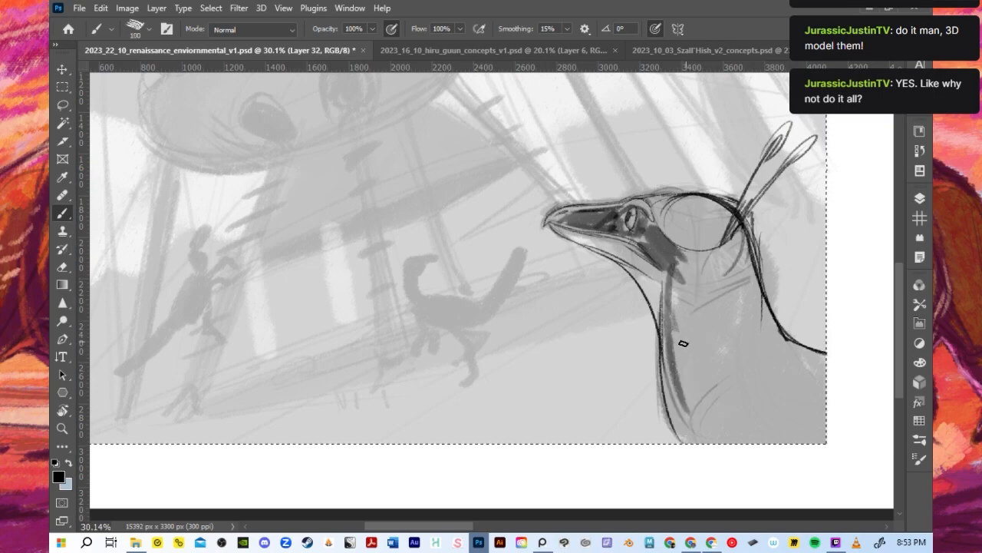
- Sketch angled and curved marking lines on the lower neck with a 60-pixel brush
drag(677, 356, 704, 392)
mouse_move(689, 333)
mouse_down()
mouse_move(710, 390)
mouse_move(692, 417)
mouse_move(733, 379)
mouse_up()
right_click(684, 380)
click(684, 369)
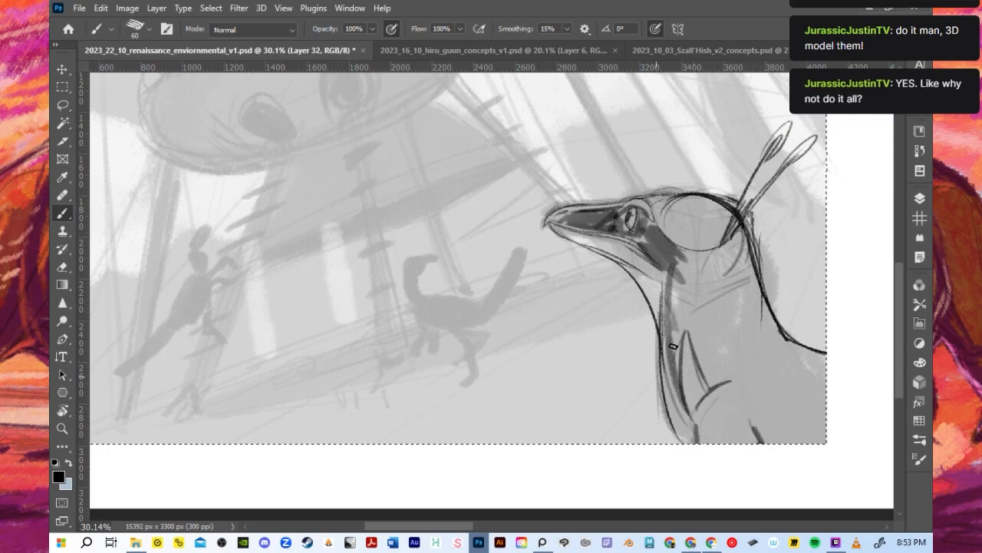
- Fill the front and side of the foreground dinosaur's neck with broad dark shading, using an enlarged brush
key(bracketright)
key(bracketright)
key(bracketright)
key(bracketright)
key(bracketright)
drag(670, 340, 682, 417)
mouse_move(666, 364)
mouse_down()
mouse_move(683, 436)
mouse_move(666, 307)
mouse_move(680, 372)
mouse_move(680, 276)
mouse_move(704, 376)
mouse_move(691, 327)
mouse_move(710, 257)
mouse_move(722, 254)
mouse_move(703, 359)
mouse_move(713, 386)
mouse_move(735, 325)
mouse_up()
- Outline the dark patch's lower edge across the base of the neck and shoulder with a smaller brush
key(bracketleft)
key(bracketleft)
key(bracketleft)
key(bracketleft)
key(bracketleft)
key(bracketleft)
key(bracketleft)
- Shade the lower jaw from the beak tip to the throat with a 90-pixel brush
key(bracketleft)
key(bracketleft)
mouse_move(736, 386)
mouse_down()
mouse_move(779, 333)
mouse_move(743, 387)
mouse_up()
mouse_move(697, 408)
mouse_down()
mouse_move(745, 370)
mouse_move(739, 383)
mouse_move(777, 444)
mouse_up()
drag(739, 392, 771, 442)
drag(747, 392, 780, 444)
mouse_move(804, 331)
mouse_down()
mouse_move(741, 390)
mouse_move(827, 353)
mouse_up()
- Shade the side and back of the neck dark, from behind the head down to the shoulder edge
key(bracketright)
key(bracketright)
key(bracketright)
key(bracketright)
key(bracketright)
key(bracketright)
key(bracketright)
key(bracketright)
key(bracketright)
key(bracketright)
key(bracketright)
key(bracketright)
drag(748, 297, 738, 372)
mouse_move(743, 245)
mouse_down()
mouse_move(753, 350)
mouse_move(774, 333)
mouse_up()
drag(773, 333, 725, 367)
drag(762, 265, 771, 335)
key(bracketleft)
key(bracketleft)
key(bracketleft)
key(bracketleft)
key(bracketleft)
key(bracketleft)
key(bracketleft)
key(bracketleft)
mouse_move(586, 244)
mouse_down()
mouse_move(578, 234)
mouse_move(644, 265)
mouse_up()
key(bracketright)
key(bracketright)
key(bracketright)
key(bracketright)
key(bracketright)
drag(570, 229, 643, 263)
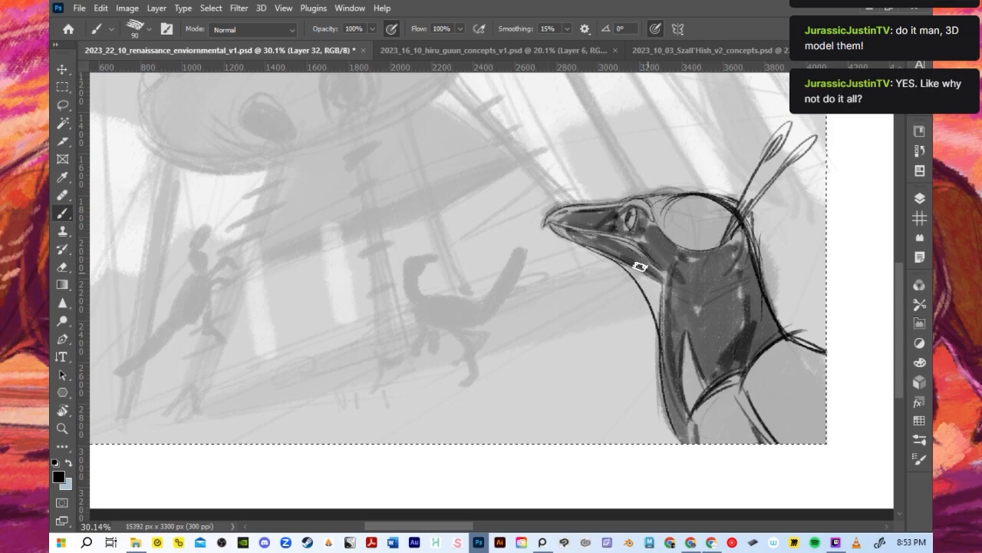
drag(646, 272, 670, 330)
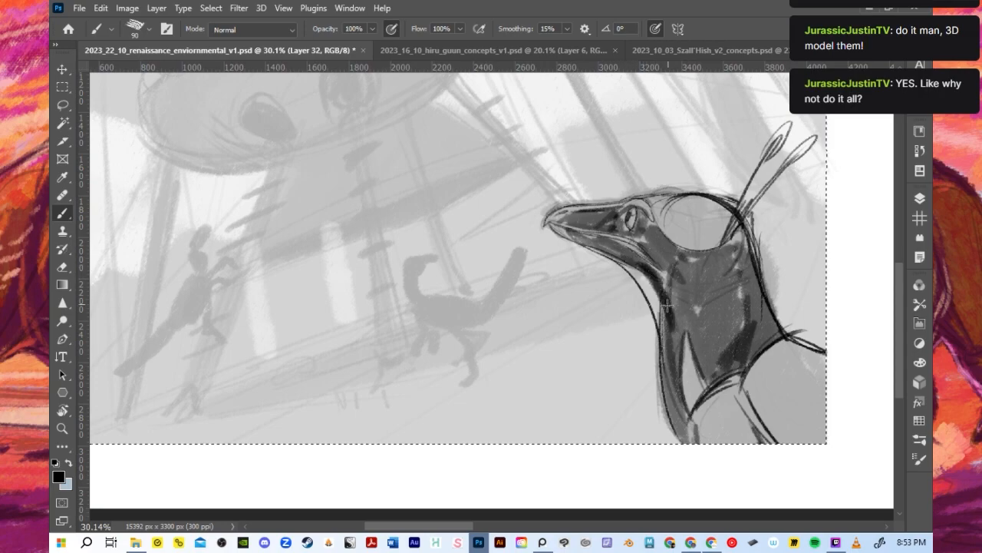
- Deepen the shading under the jaw and sketch a small curved marking on the side of the neck
key(bracketright)
key(bracketright)
drag(665, 271, 669, 298)
key(bracketleft)
key(bracketleft)
key(bracketleft)
key(bracketleft)
key(bracketleft)
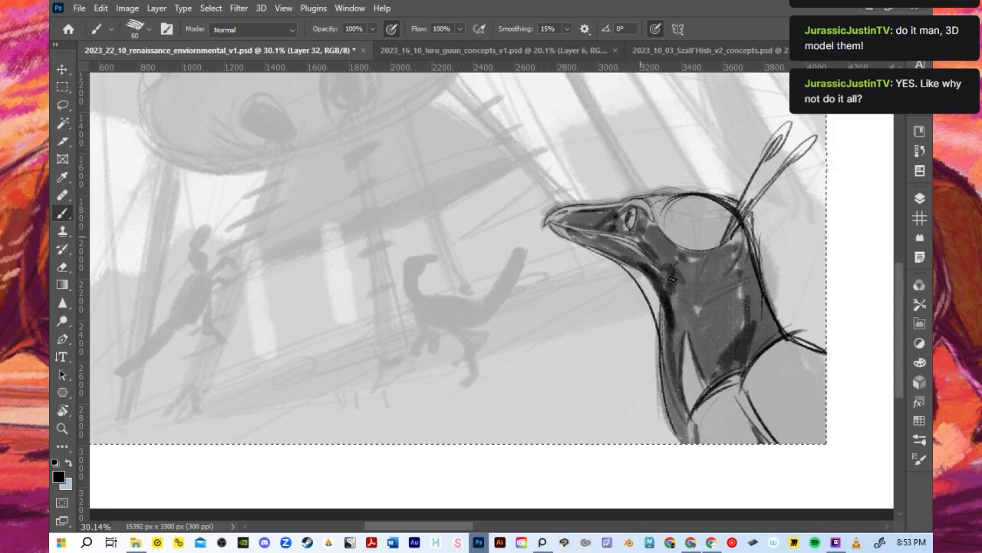
drag(730, 295, 696, 289)
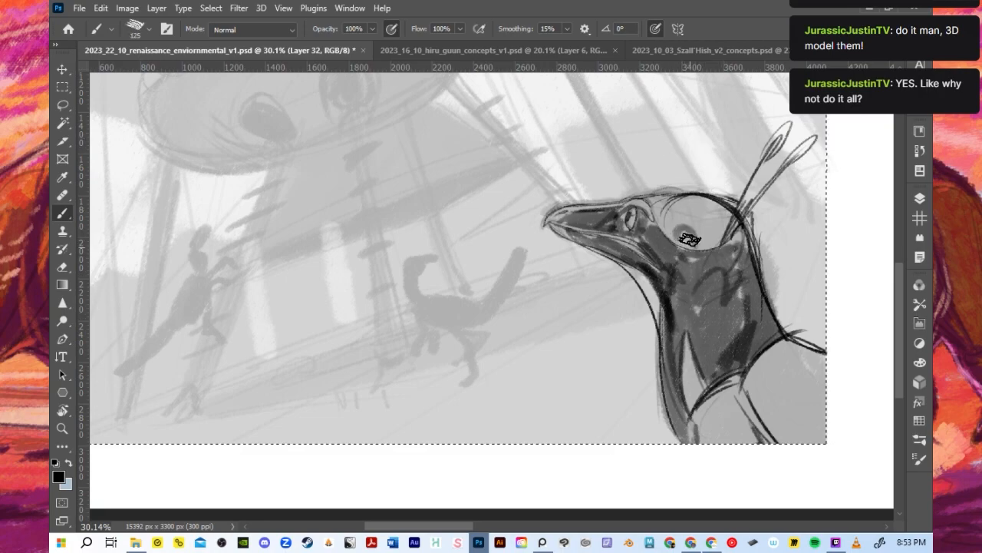
- Replace the dark patch behind the eye with concentric curved marking lines, using a brush reduced to 40 pixels
key(ctrl+z)
key(bracketleft)
key(bracketleft)
key(bracketleft)
mouse_move(674, 246)
mouse_down()
mouse_move(699, 266)
mouse_move(690, 230)
mouse_move(669, 228)
mouse_move(667, 238)
mouse_move(712, 265)
mouse_move(701, 218)
mouse_up()
mouse_move(711, 265)
mouse_down()
mouse_move(701, 218)
mouse_move(712, 246)
mouse_up()
key(ctrl+z)
key(bracketleft)
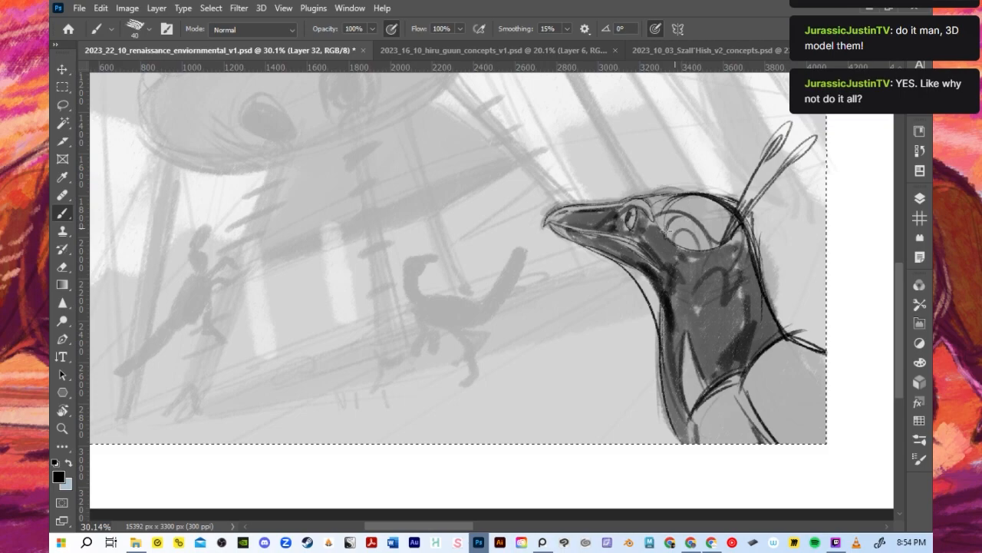
drag(668, 230, 693, 221)
key(bracketleft)
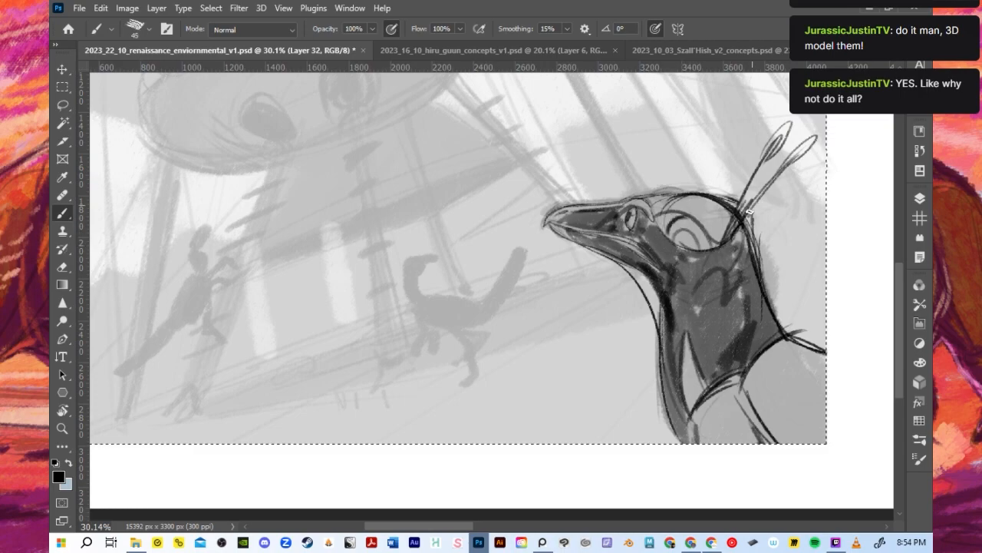
- Sketch feather strokes at the crest's base and along the nape with a 45- to 25-pixel brush
mouse_move(756, 211)
mouse_down()
mouse_move(750, 261)
mouse_move(734, 256)
mouse_up()
drag(758, 226, 753, 268)
key(bracketleft)
drag(767, 201, 758, 247)
mouse_move(750, 188)
mouse_down()
mouse_move(758, 182)
mouse_move(739, 224)
mouse_move(741, 248)
mouse_up()
key(ctrl+z)
key(ctrl+z)
key(ctrl+z)
key(ctrl+z)
key(ctrl+z)
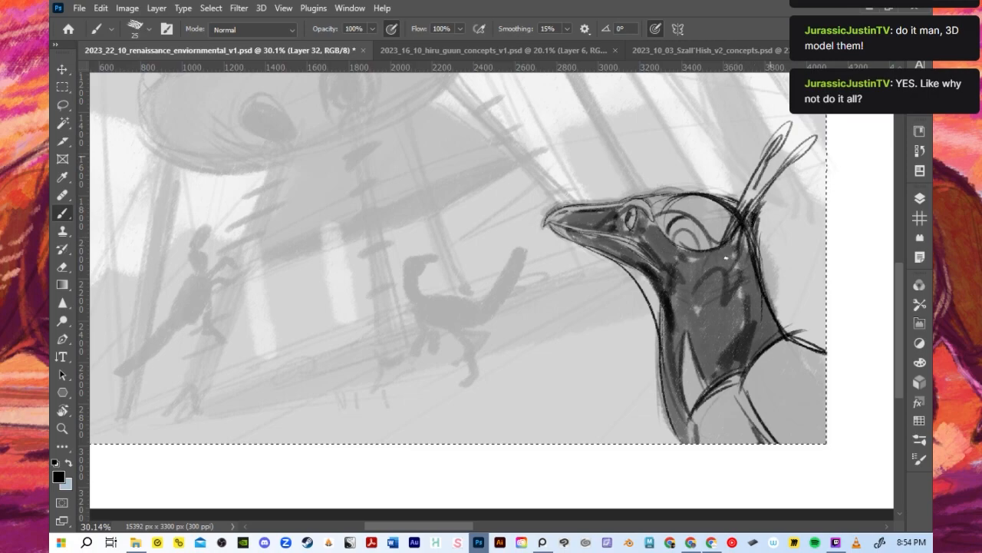
mouse_move(767, 160)
mouse_down()
mouse_move(751, 245)
mouse_move(750, 255)
mouse_move(763, 234)
mouse_move(766, 305)
mouse_up()
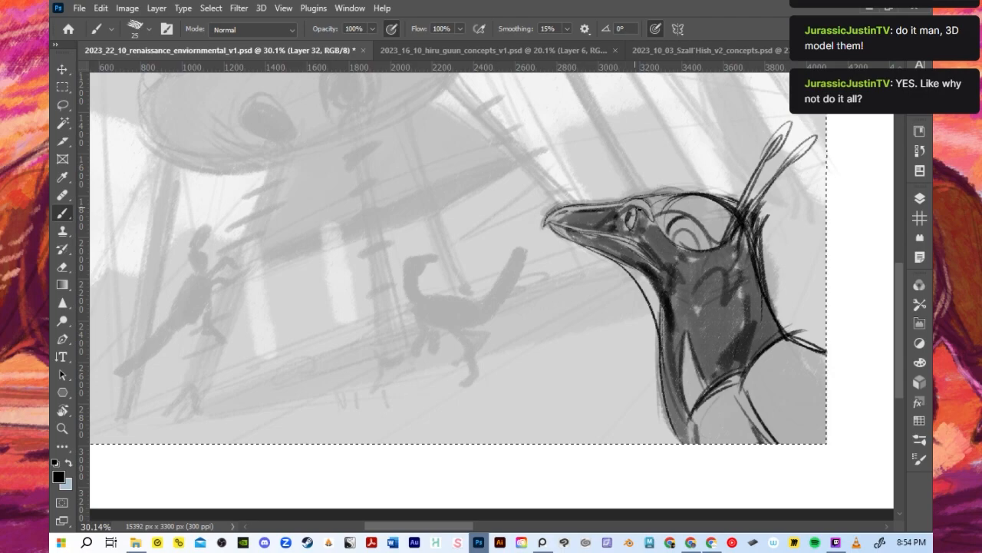
- Refine the beak, eye ring and cheek lines with a 15-pixel brush
key(bracketleft)
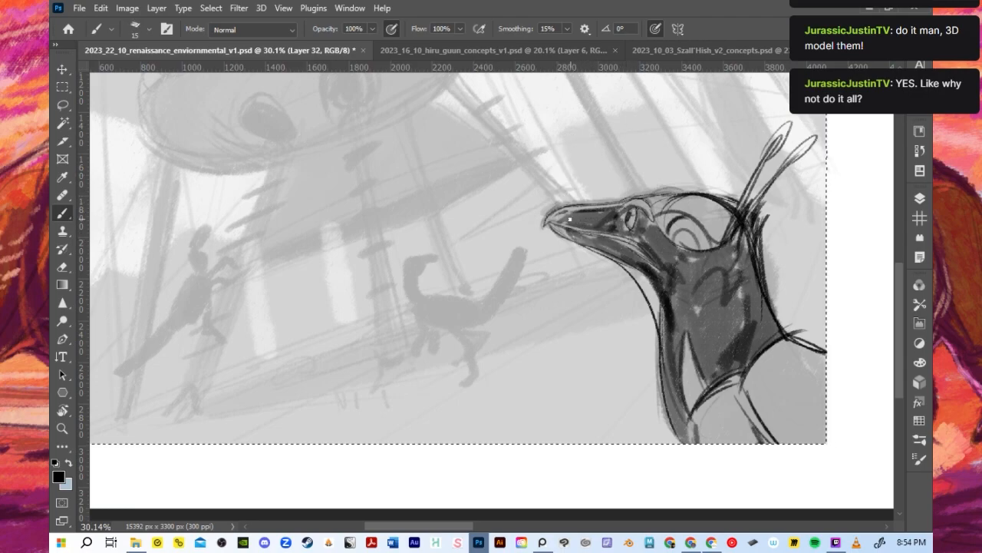
mouse_move(578, 218)
mouse_down()
mouse_move(559, 220)
mouse_move(626, 211)
mouse_move(624, 228)
mouse_move(640, 217)
mouse_up()
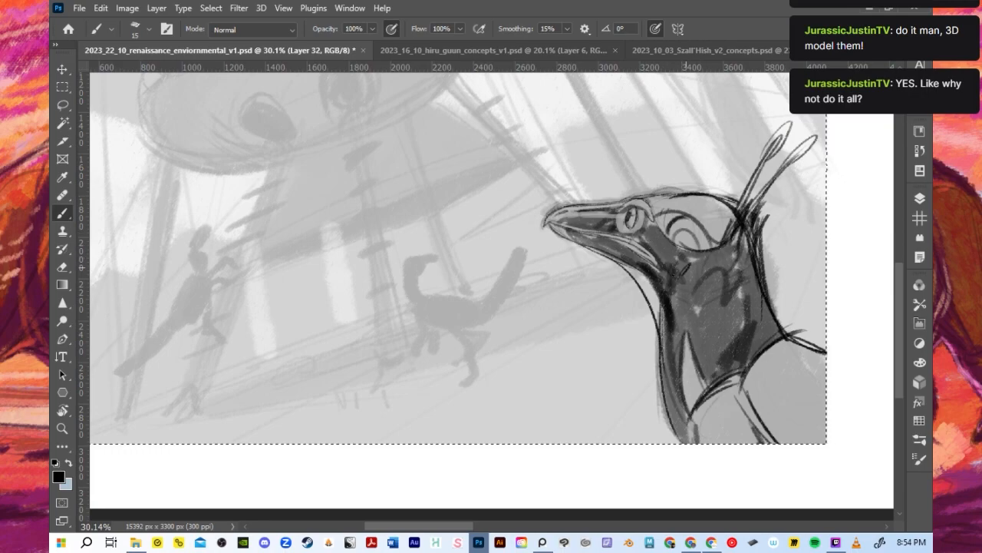
mouse_move(682, 254)
mouse_down()
mouse_move(672, 283)
mouse_move(731, 260)
mouse_up()
- Clean up the back of the neck by undoing the loose feather strokes behind the nape
mouse_move(745, 222)
mouse_down()
mouse_move(722, 270)
mouse_move(793, 324)
mouse_up()
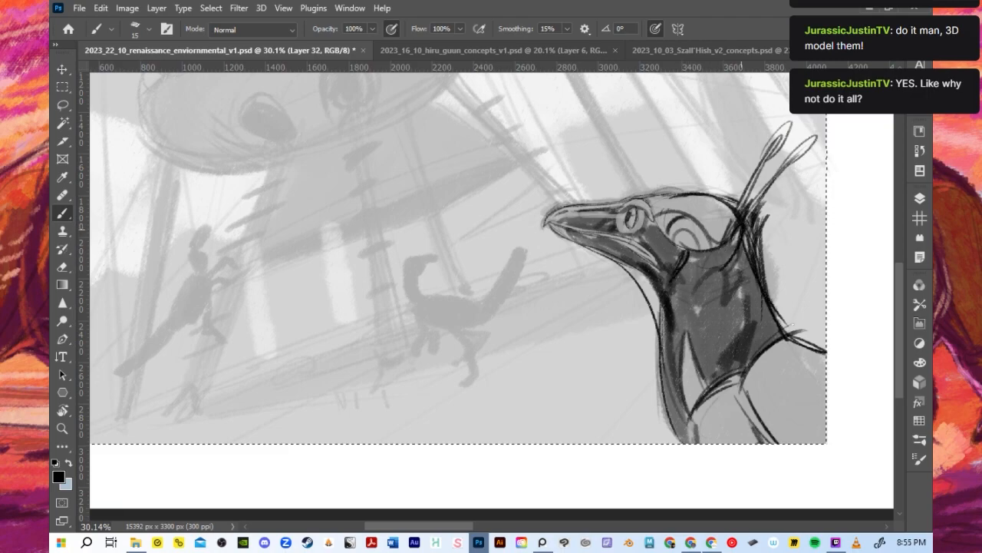
key(ctrl+z)
key(ctrl+z)
key(ctrl+z)
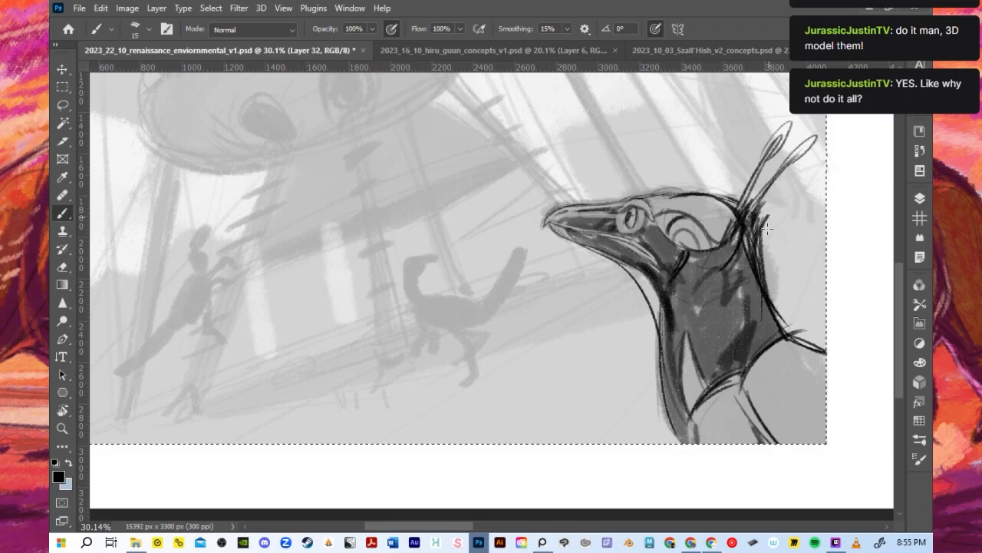
key(ctrl+z)
key(ctrl+z)
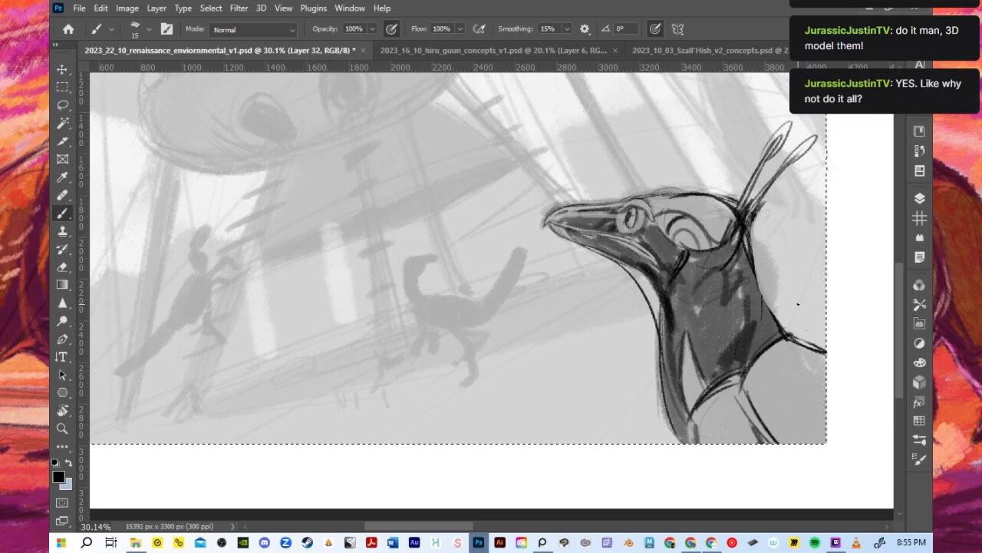
- Touch up the eye and draw curved feather bands across the shoulder, then reduce the brush to 30 pixels
mouse_move(619, 218)
mouse_down()
mouse_move(626, 231)
mouse_move(643, 224)
mouse_up()
key(bracketright)
key(bracketright)
key(bracketright)
mouse_move(763, 405)
mouse_down()
mouse_move(821, 362)
mouse_move(815, 376)
mouse_up()
key(bracketleft)
key(bracketleft)
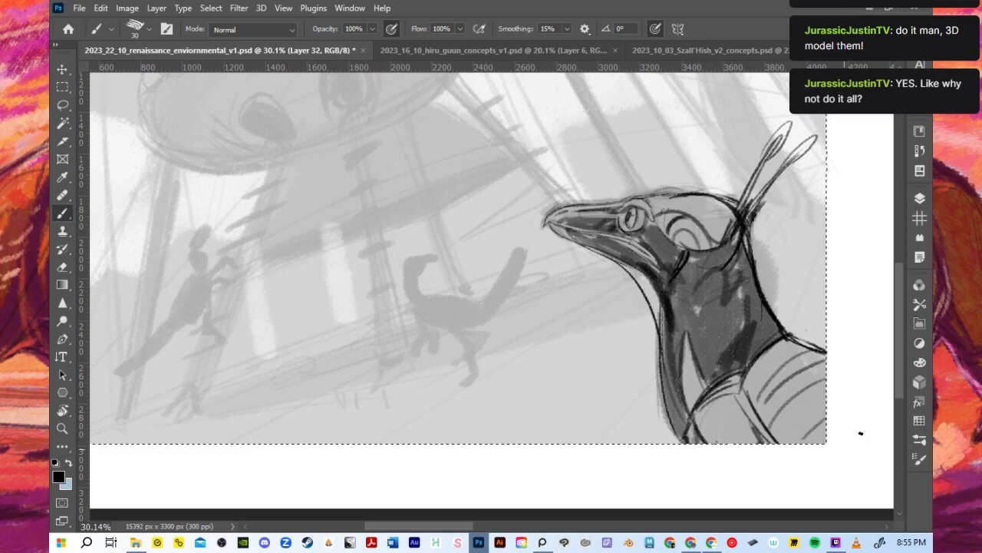
- Sketch the climbing dinosaur's raised head, beak, neck and upper back with a 15-pixel brush
scroll(839, 340, down, 4)
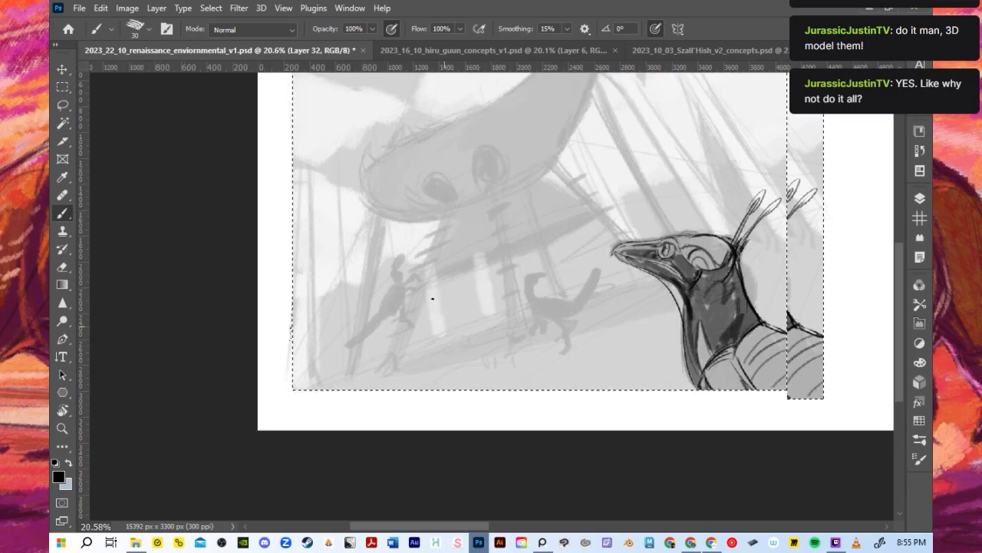
scroll(454, 292, up, 5)
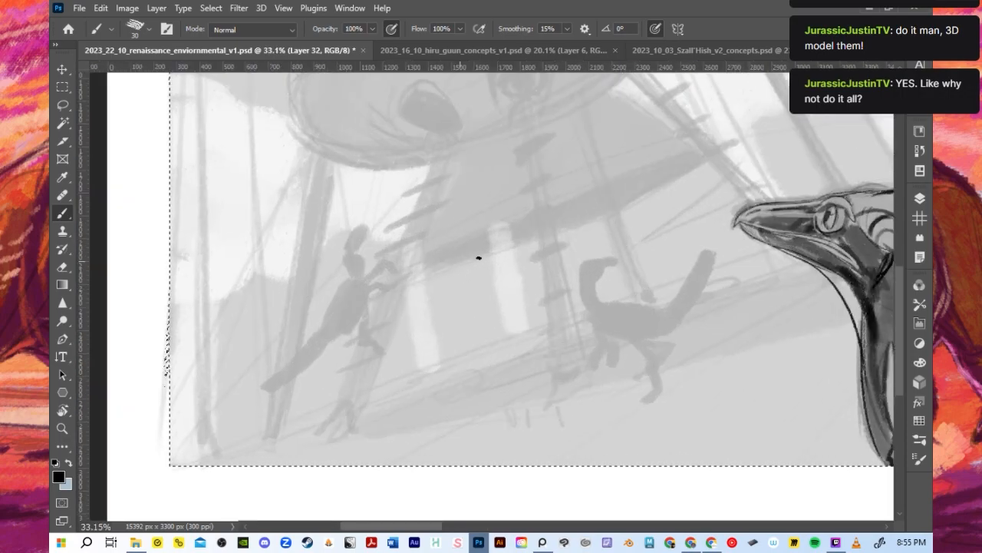
scroll(414, 267, down, 2)
scroll(453, 294, up, 2)
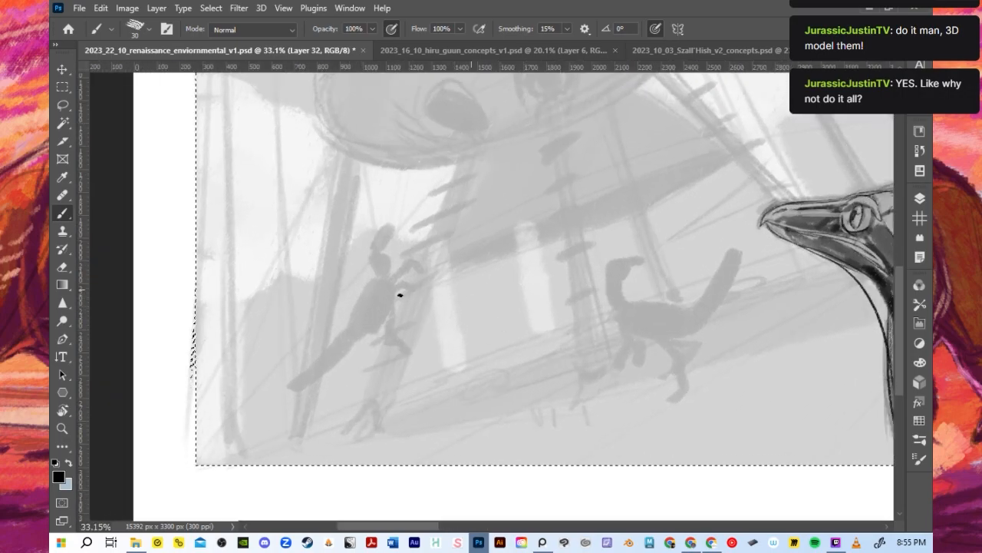
scroll(376, 270, up, 2)
key(bracketleft)
key(bracketleft)
key(bracketleft)
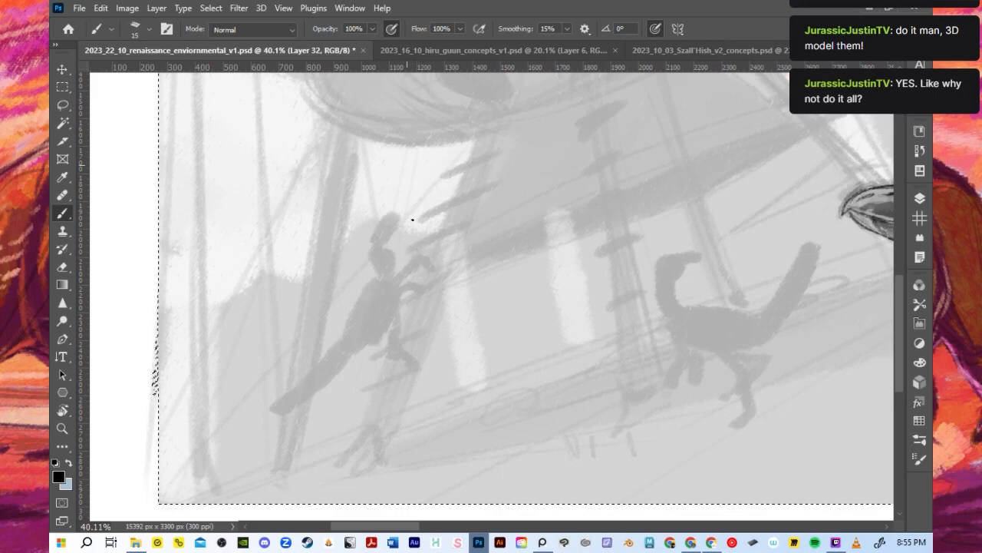
mouse_move(371, 270)
mouse_down()
mouse_move(347, 326)
mouse_move(368, 291)
mouse_up()
drag(371, 249, 376, 278)
mouse_move(371, 242)
mouse_down()
mouse_move(379, 230)
mouse_move(385, 250)
mouse_up()
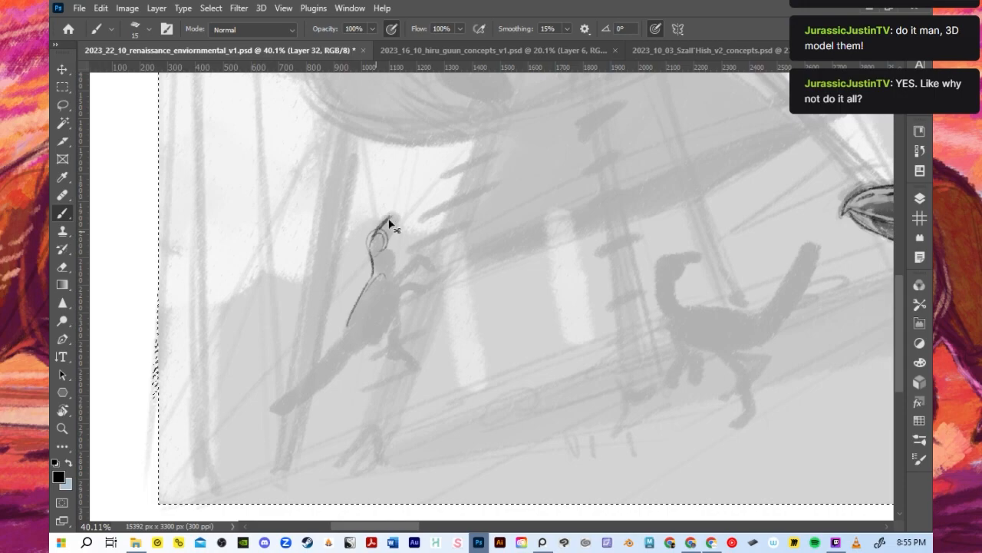
mouse_move(391, 214)
mouse_down()
mouse_move(382, 229)
mouse_move(396, 215)
mouse_move(389, 250)
mouse_move(373, 268)
mouse_up()
mouse_move(366, 250)
mouse_down()
mouse_move(386, 248)
mouse_move(384, 234)
mouse_move(390, 278)
mouse_up()
mouse_move(349, 328)
mouse_down()
mouse_move(375, 279)
mouse_move(374, 306)
mouse_move(383, 285)
mouse_move(403, 297)
mouse_move(401, 273)
mouse_move(419, 298)
mouse_move(422, 275)
mouse_up()
key(ctrl+z)
mouse_move(407, 276)
mouse_down()
mouse_move(425, 299)
mouse_move(414, 282)
mouse_move(382, 296)
mouse_move(372, 244)
mouse_move(384, 298)
mouse_move(402, 269)
mouse_move(374, 290)
mouse_move(375, 307)
mouse_move(373, 288)
mouse_move(373, 308)
mouse_move(420, 297)
mouse_up()
key(ctrl+z)
mouse_move(403, 279)
mouse_down()
mouse_move(432, 290)
mouse_move(435, 267)
mouse_move(399, 282)
mouse_move(432, 282)
mouse_move(401, 306)
mouse_move(429, 287)
mouse_up()
key(ctrl+z)
key(ctrl+z)
key(ctrl+z)
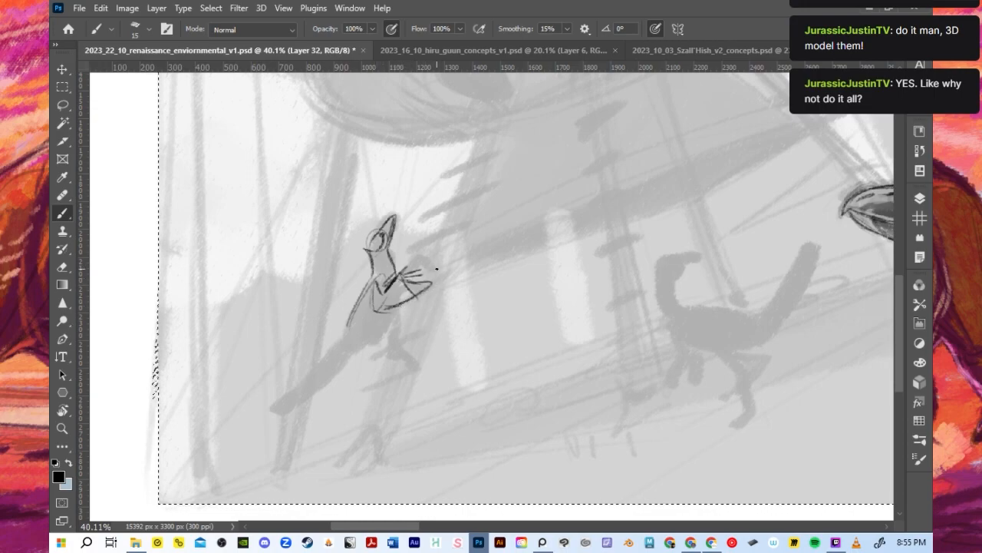
key(ctrl+z)
key(ctrl+z)
key(ctrl+z)
key(ctrl+z)
key(ctrl+z)
key(ctrl+z)
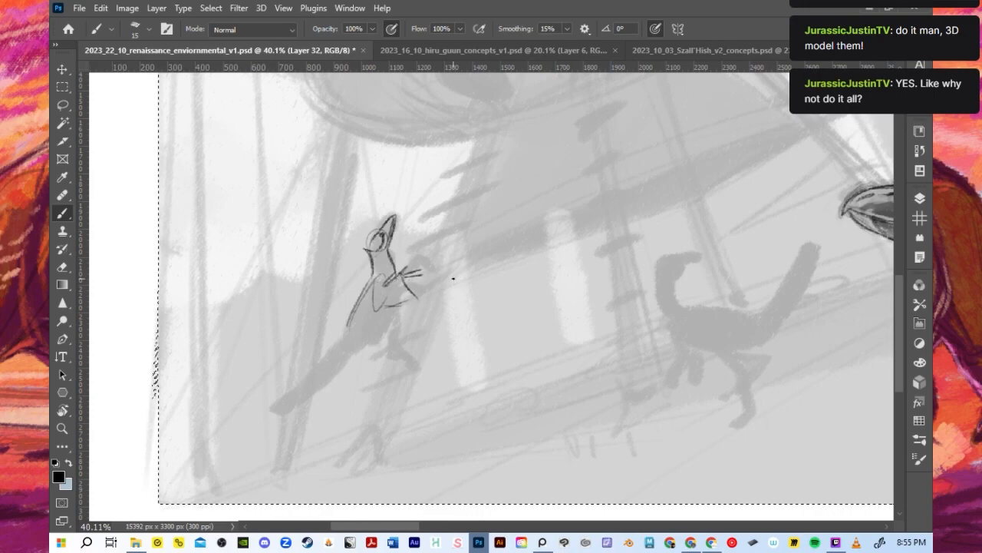
key(ctrl+z)
key(ctrl+z)
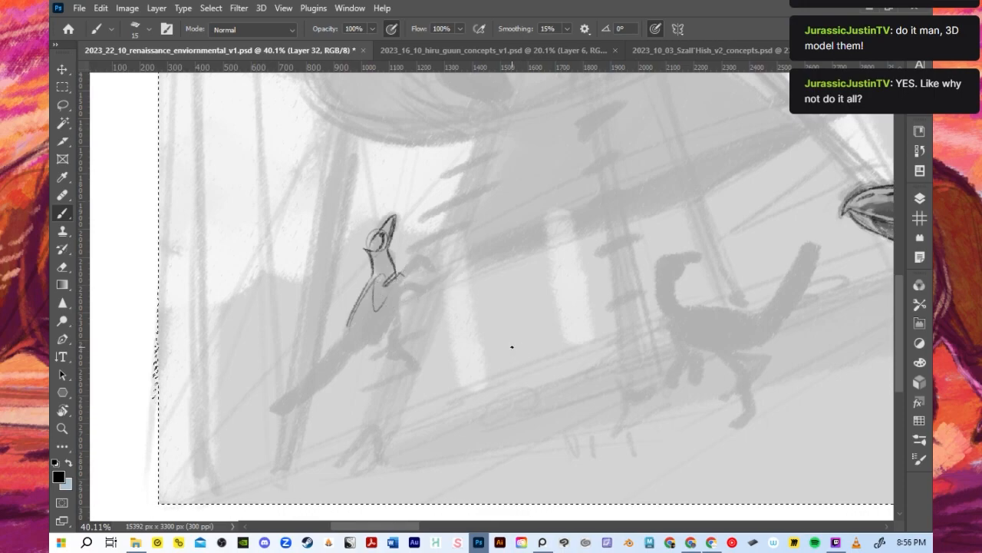
key(ctrl+z)
- Sketch the climbing dinosaur's two reaching arms with clawed hands, its torso outline and the far shoulder
mouse_move(383, 279)
mouse_down()
mouse_move(394, 296)
mouse_move(436, 270)
mouse_move(432, 280)
mouse_up()
drag(429, 280, 443, 276)
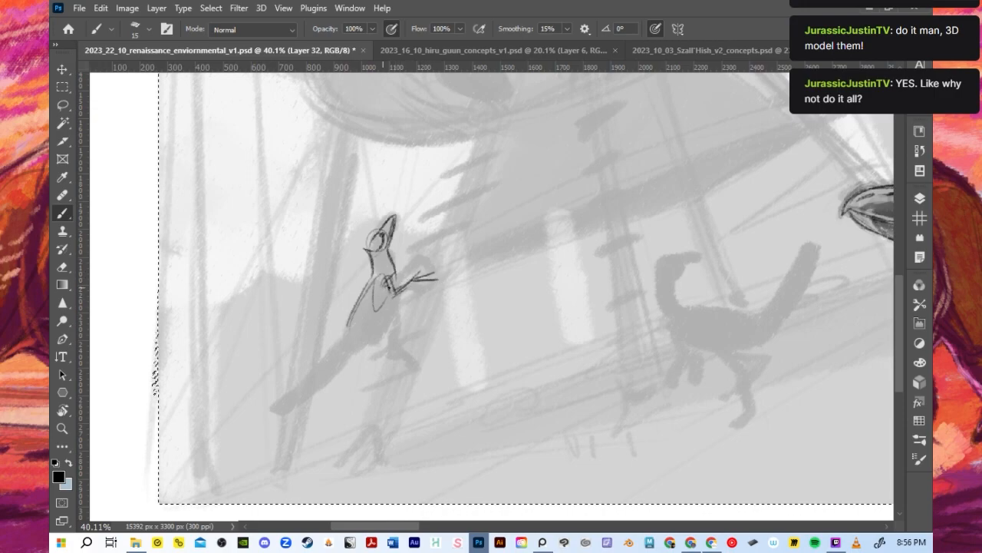
drag(356, 290, 364, 275)
mouse_move(349, 341)
mouse_down()
mouse_move(381, 337)
mouse_move(396, 291)
mouse_move(384, 303)
mouse_move(420, 296)
mouse_up()
drag(410, 288, 443, 284)
drag(420, 293, 444, 292)
mouse_move(355, 296)
mouse_down()
mouse_move(380, 277)
mouse_move(346, 329)
mouse_up()
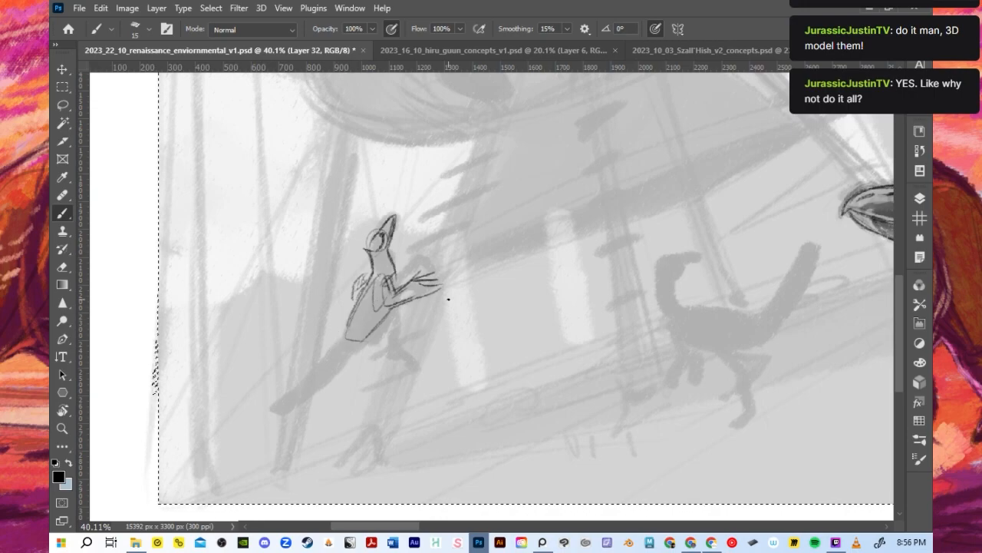
mouse_move(366, 248)
mouse_down()
mouse_move(377, 233)
mouse_move(379, 243)
mouse_up()
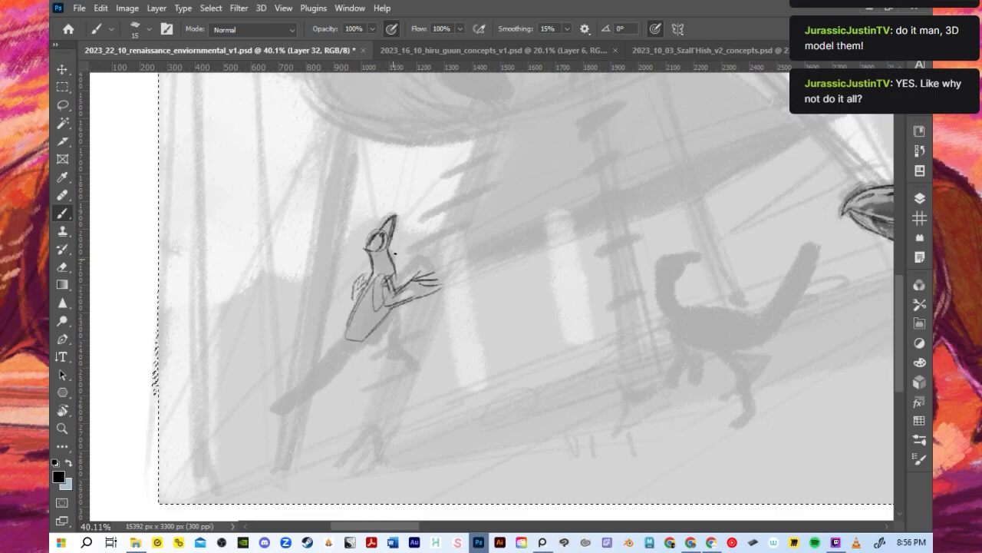
drag(351, 314, 304, 408)
drag(348, 330, 297, 415)
key(ctrl+z)
key(ctrl+z)
drag(345, 330, 310, 413)
key(ctrl+z)
key(ctrl+z)
- Draw the climbing dinosaur's long tail hanging down from the back and rough in its hip and thigh
drag(358, 298, 336, 373)
mouse_move(349, 327)
mouse_down()
mouse_move(297, 441)
mouse_move(328, 382)
mouse_move(329, 411)
mouse_move(295, 439)
mouse_move(335, 397)
mouse_move(325, 422)
mouse_move(343, 349)
mouse_up()
drag(299, 430, 344, 342)
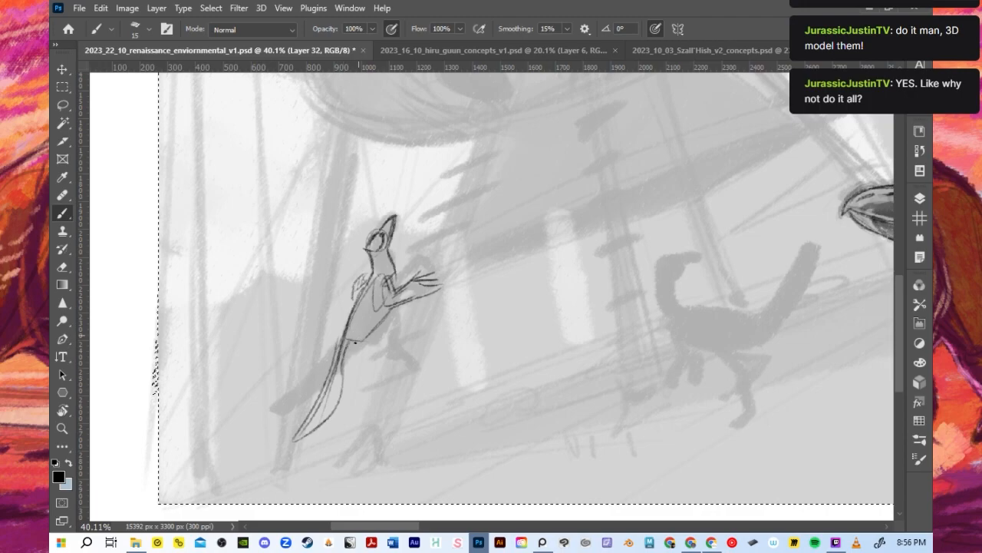
mouse_move(339, 405)
mouse_down()
mouse_move(340, 351)
mouse_move(364, 293)
mouse_move(343, 339)
mouse_move(354, 309)
mouse_up()
mouse_move(339, 345)
mouse_down()
mouse_move(353, 310)
mouse_move(390, 322)
mouse_up()
key(ctrl+z)
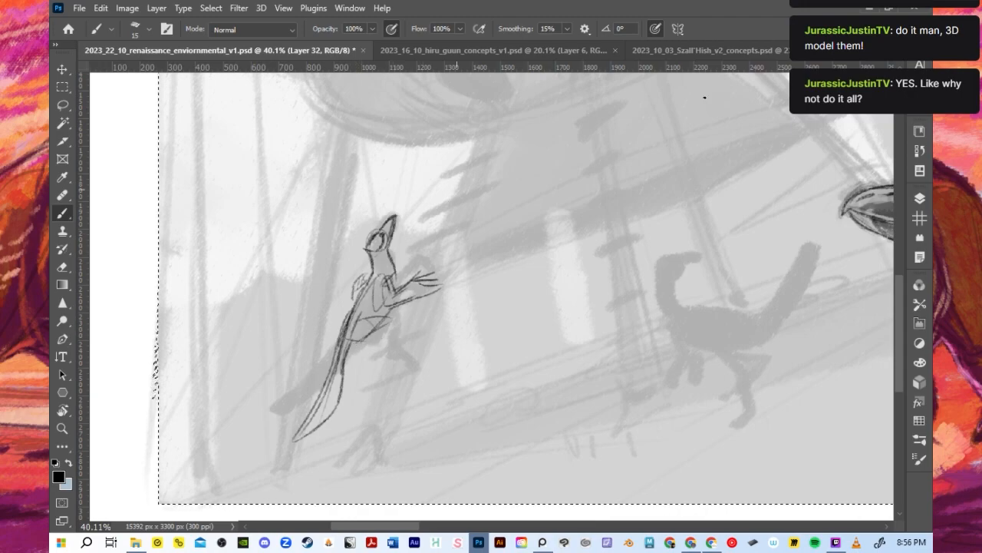
- Make Layer 31 and Layer 29 visible to show the ladder and background line art
click(921, 200)
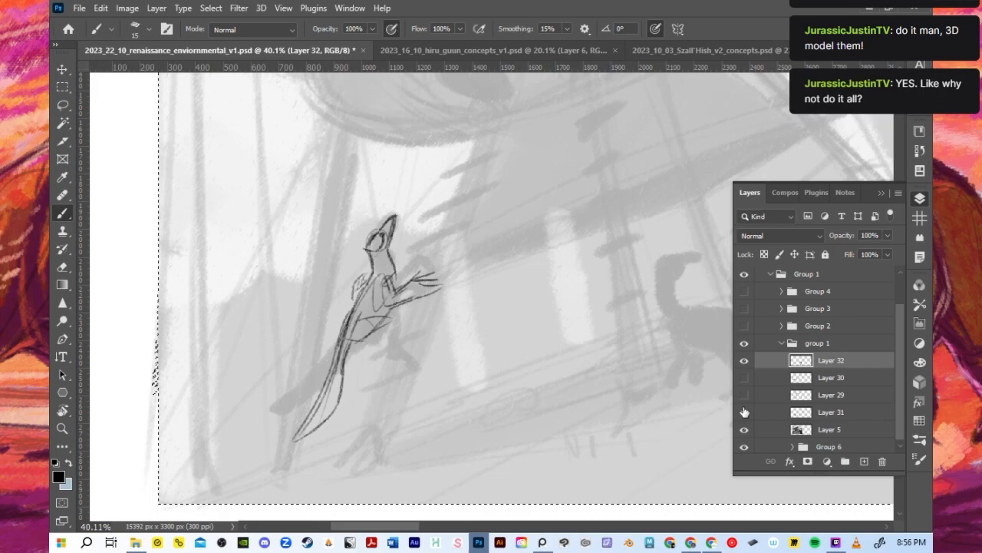
click(744, 412)
click(744, 395)
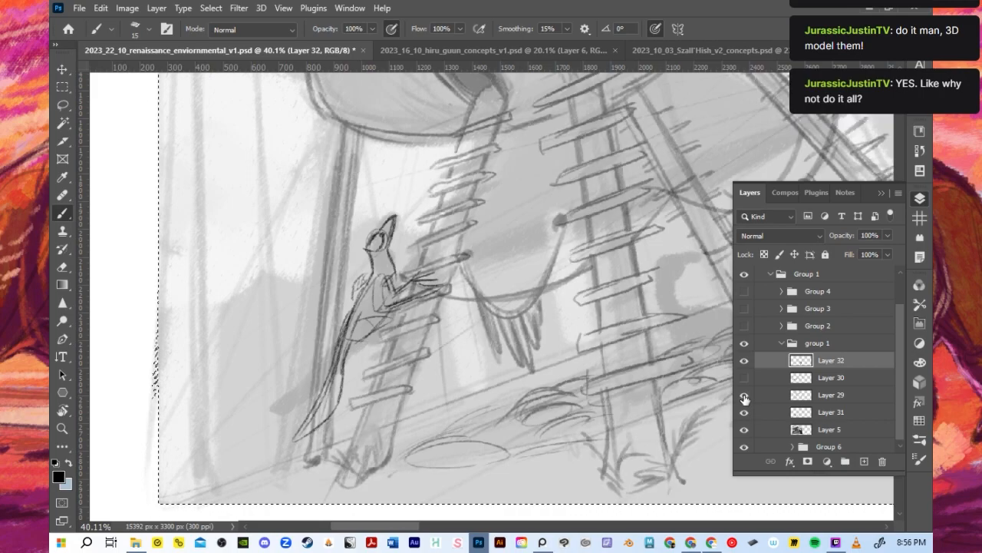
- Draw the climbing dinosaur's leg reaching down from the hip, with its foot on the lower ladder rung
mouse_move(398, 311)
mouse_down()
mouse_move(363, 320)
mouse_move(391, 317)
mouse_move(364, 359)
mouse_up()
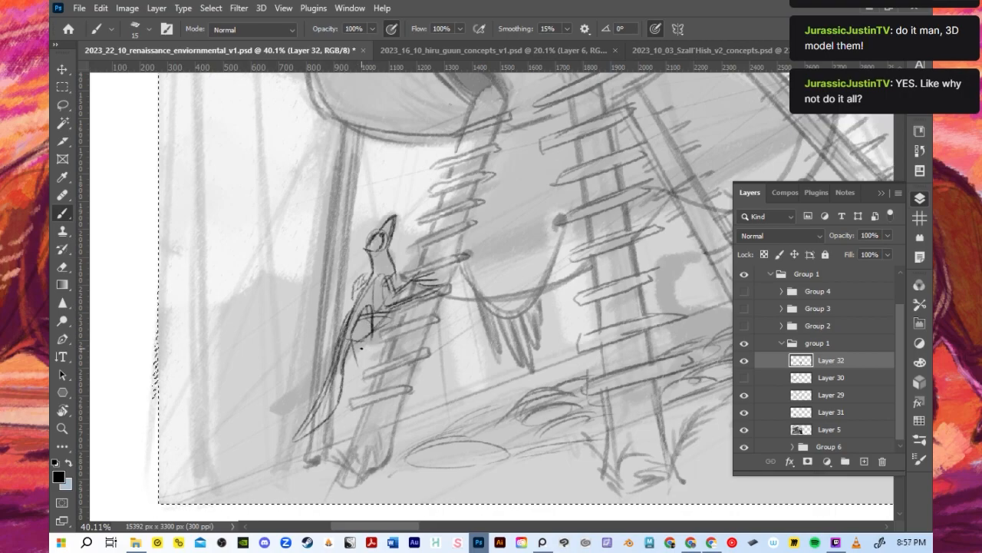
mouse_move(358, 314)
mouse_down()
mouse_move(372, 330)
mouse_move(361, 342)
mouse_move(367, 367)
mouse_up()
mouse_move(372, 332)
mouse_down()
mouse_move(374, 390)
mouse_move(392, 389)
mouse_up()
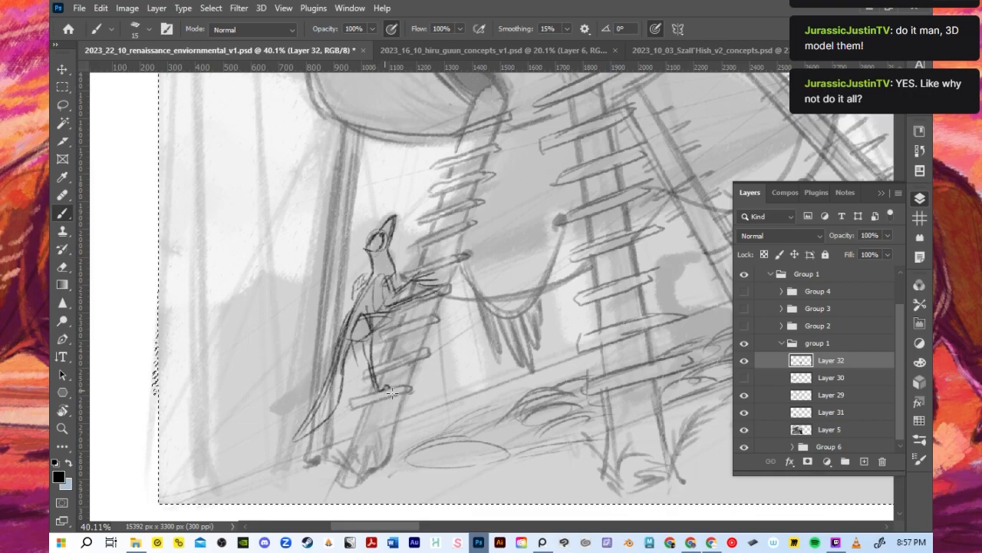
mouse_move(363, 344)
mouse_down()
mouse_move(372, 380)
mouse_move(376, 372)
mouse_up()
key(ctrl+z)
drag(368, 318, 376, 366)
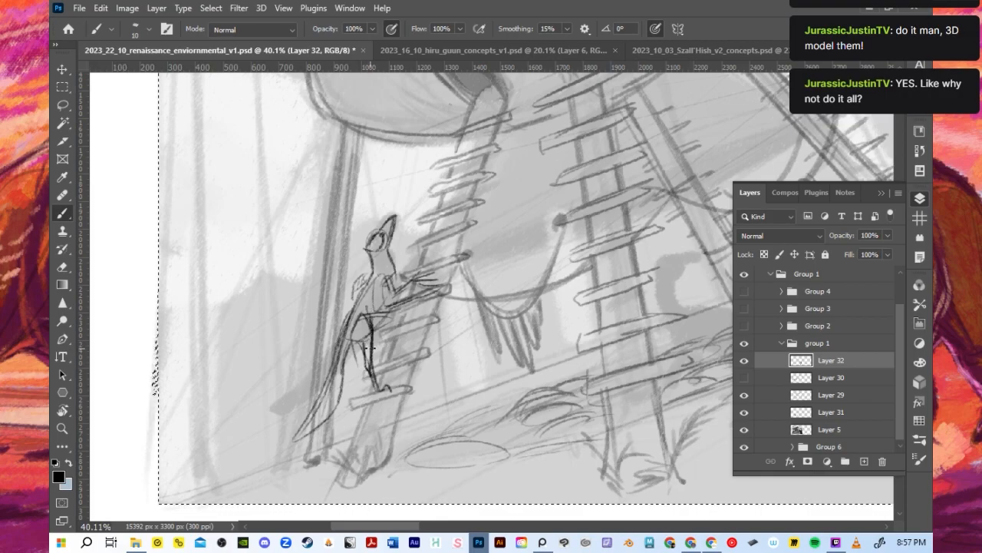
- Refine the climbing dinosaur's chest, belly and hip lines with a 10-pixel brush, undoing stray strokes
drag(347, 330, 366, 292)
mouse_move(376, 329)
mouse_down()
mouse_move(393, 269)
mouse_move(376, 336)
mouse_up()
key(ctrl+z)
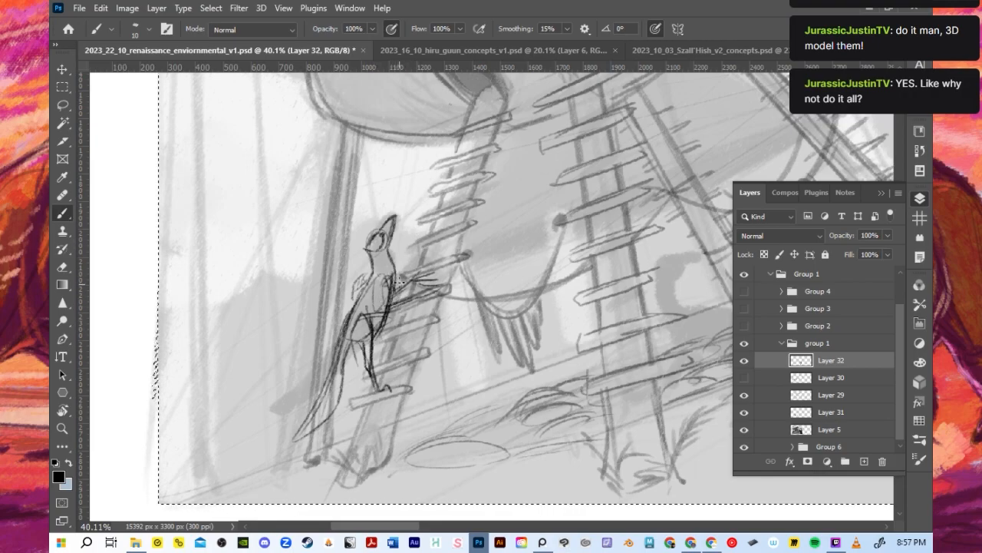
key(ctrl+a)
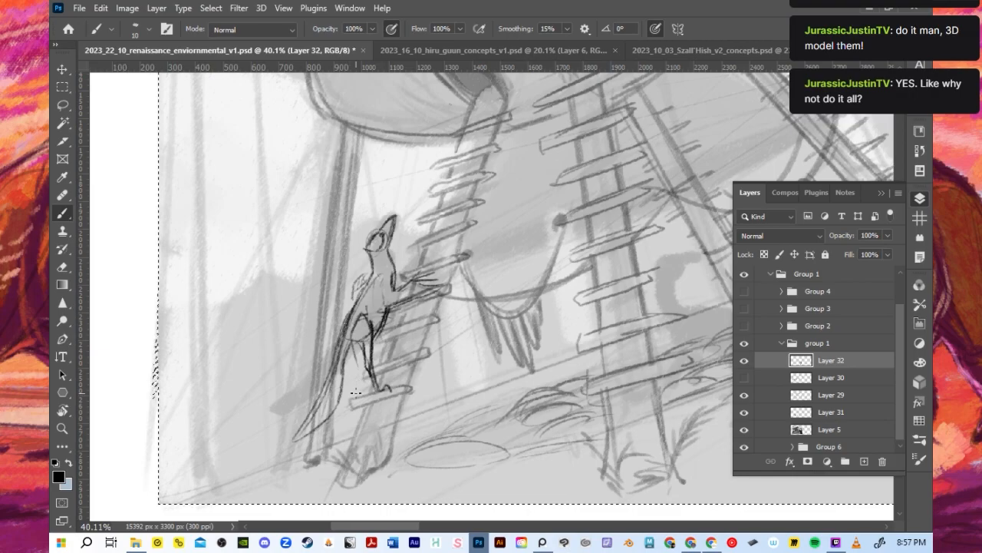
key(ctrl+z)
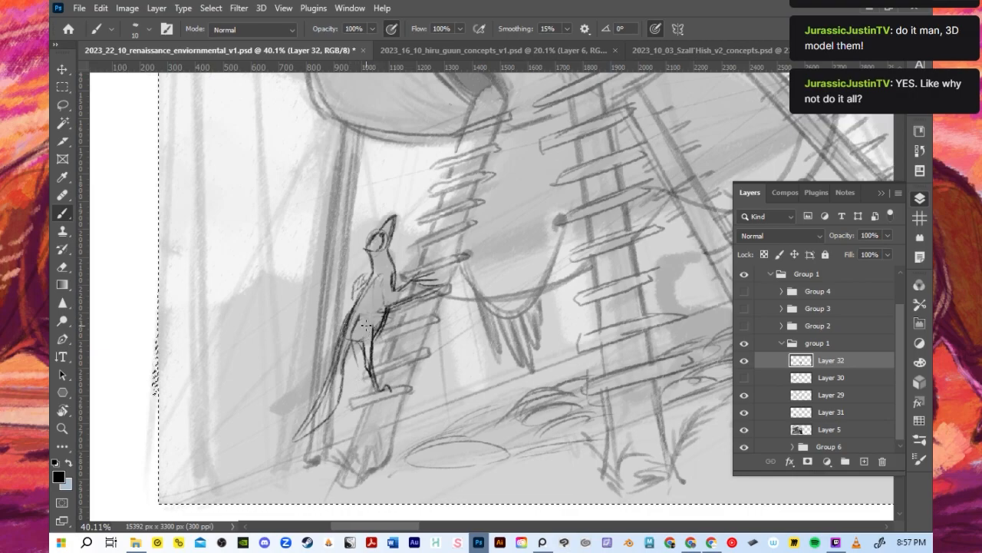
- Rework the climbing dinosaur's thigh lines, and clear away the old lower leg with a 25-pixel brush
mouse_move(373, 297)
mouse_down()
mouse_move(355, 321)
mouse_move(369, 354)
mouse_up()
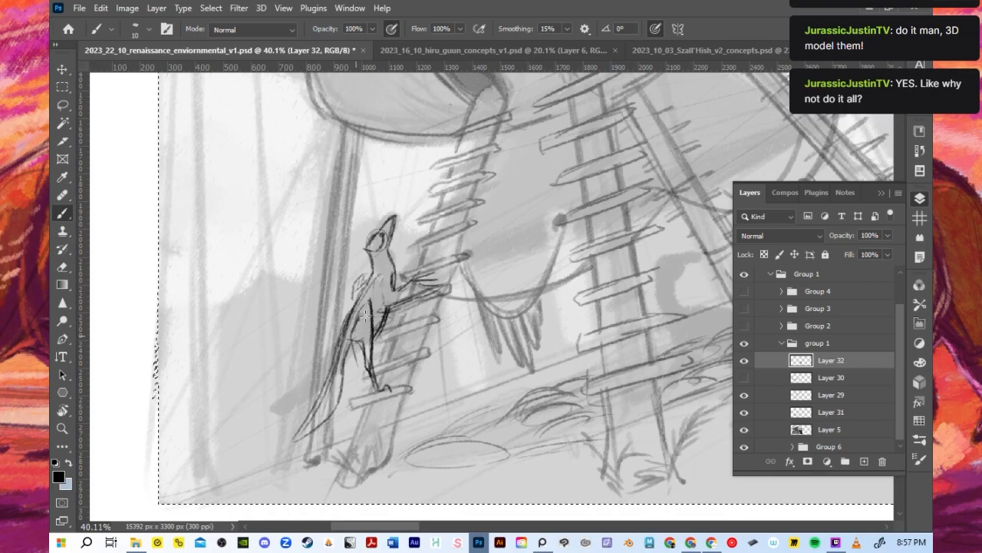
drag(362, 343, 366, 373)
key(bracketright)
key(bracketright)
key(bracketright)
mouse_move(368, 303)
mouse_down()
mouse_move(352, 336)
mouse_move(375, 310)
mouse_move(374, 340)
mouse_up()
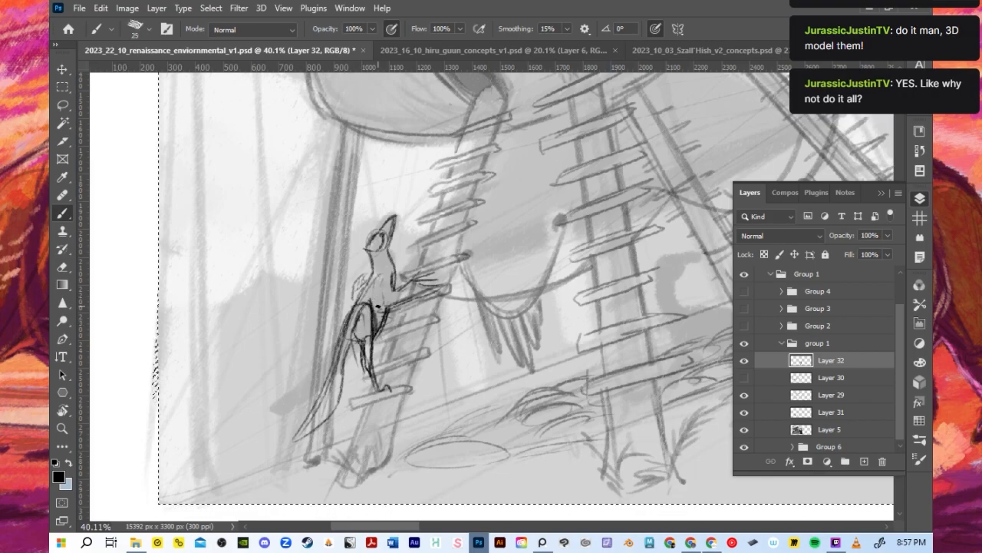
mouse_move(380, 392)
mouse_down()
mouse_move(374, 354)
mouse_move(369, 366)
mouse_up()
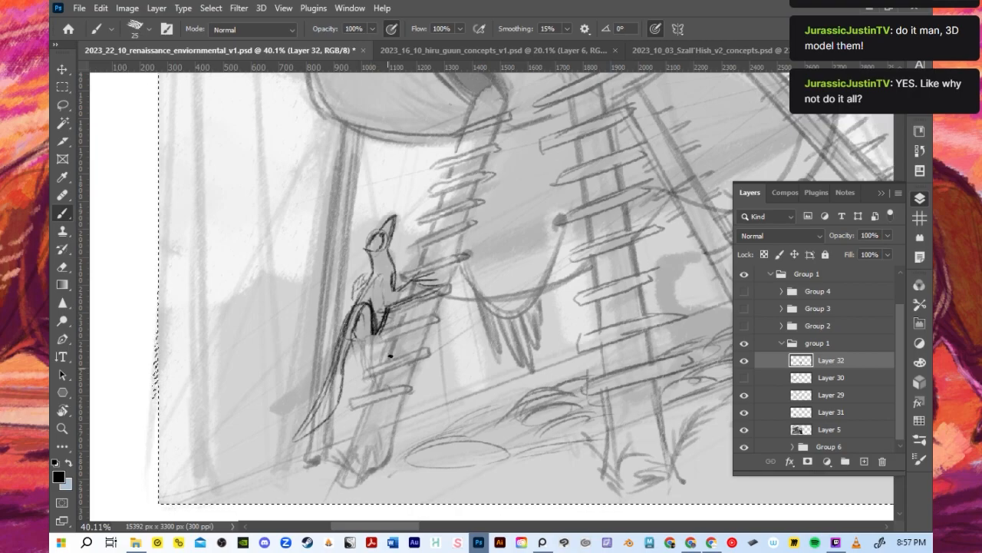
- Redraw the thigh as a raised, bent leg reaching toward the ladder with a 9-pixel brush, undoing a stray stroke
scroll(399, 342, up, 2)
key(bracketleft)
key(bracketleft)
key(bracketleft)
key(bracketleft)
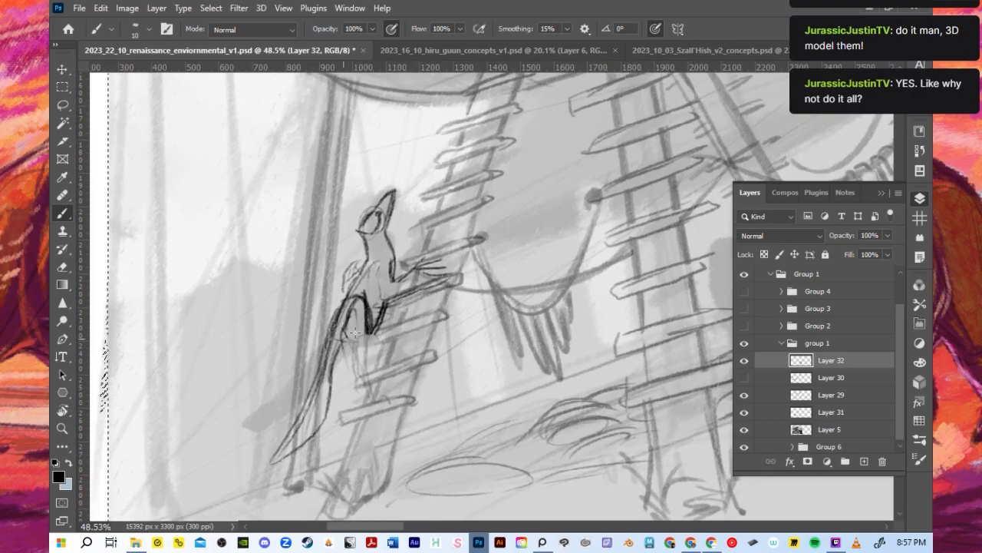
mouse_move(348, 333)
mouse_down()
mouse_move(371, 307)
mouse_move(383, 315)
mouse_move(375, 353)
mouse_move(402, 320)
mouse_move(349, 337)
mouse_move(348, 365)
mouse_move(351, 338)
mouse_move(370, 331)
mouse_move(339, 353)
mouse_up()
key(ctrl+z)
mouse_move(368, 331)
mouse_down()
mouse_move(360, 339)
mouse_move(349, 291)
mouse_move(359, 270)
mouse_up()
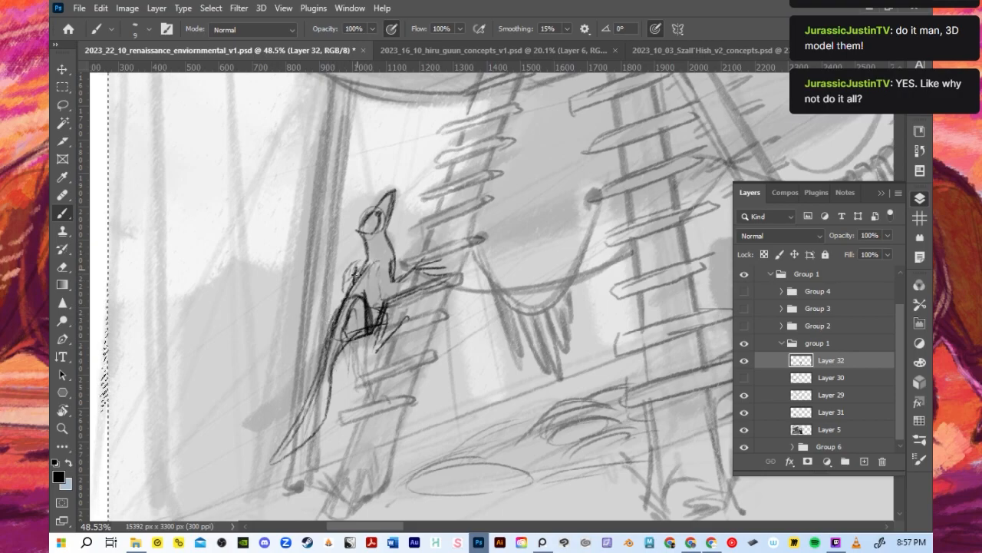
mouse_move(372, 311)
mouse_down()
mouse_move(377, 343)
mouse_move(359, 317)
mouse_move(369, 314)
mouse_move(348, 329)
mouse_move(364, 313)
mouse_up()
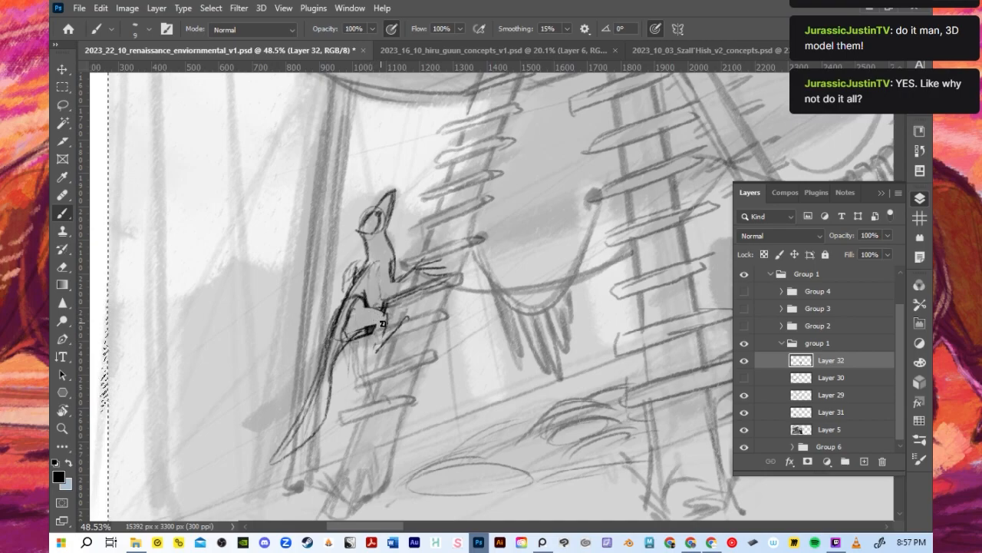
mouse_move(376, 350)
mouse_down()
mouse_move(383, 331)
mouse_move(386, 339)
mouse_up()
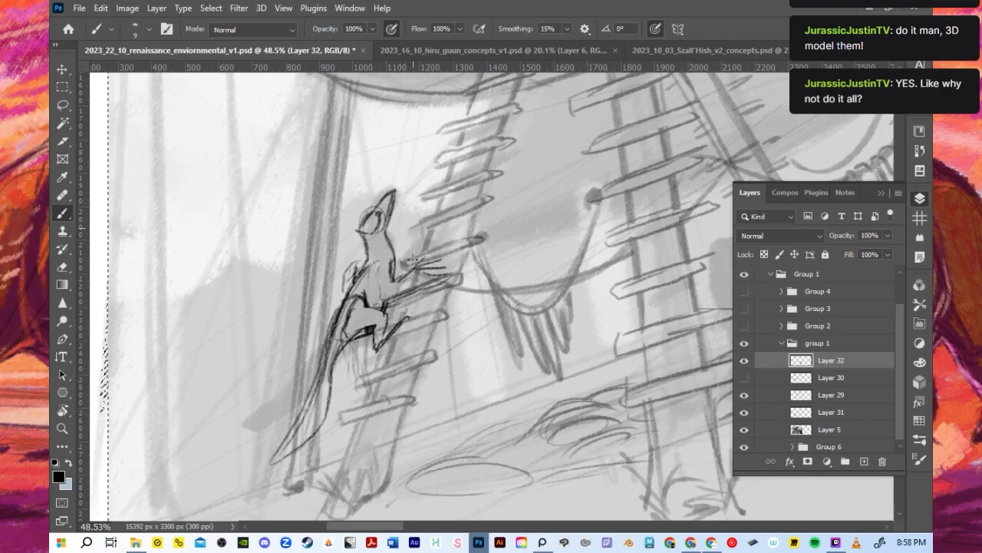
- Draw the standing leg down to its foot on the lower rung and finish the raised foot with a 15-pixel brush
key(bracketright)
key(bracketright)
drag(335, 318, 342, 300)
mouse_move(351, 347)
mouse_down()
mouse_move(354, 410)
mouse_move(366, 371)
mouse_move(348, 372)
mouse_move(366, 407)
mouse_up()
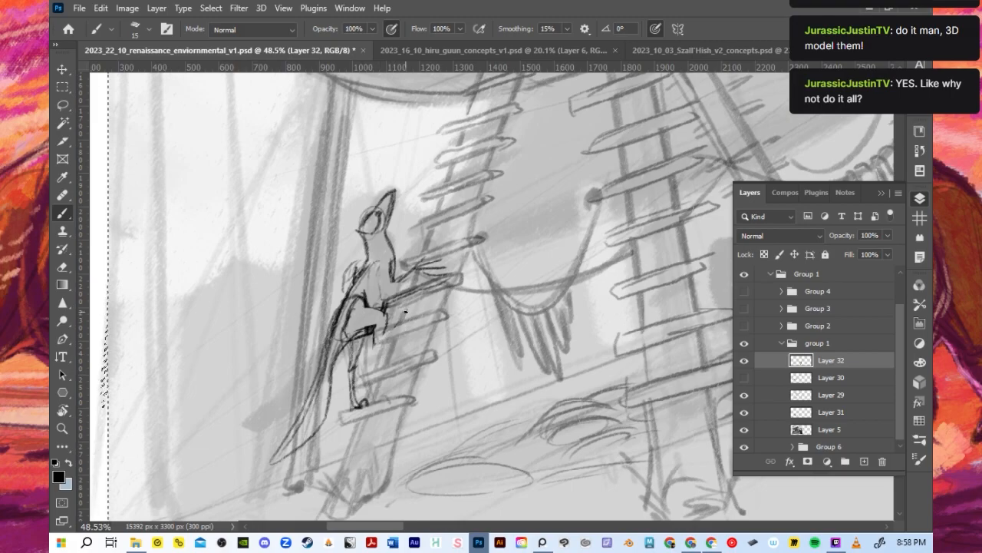
mouse_move(373, 355)
mouse_down()
mouse_move(380, 329)
mouse_move(375, 353)
mouse_up()
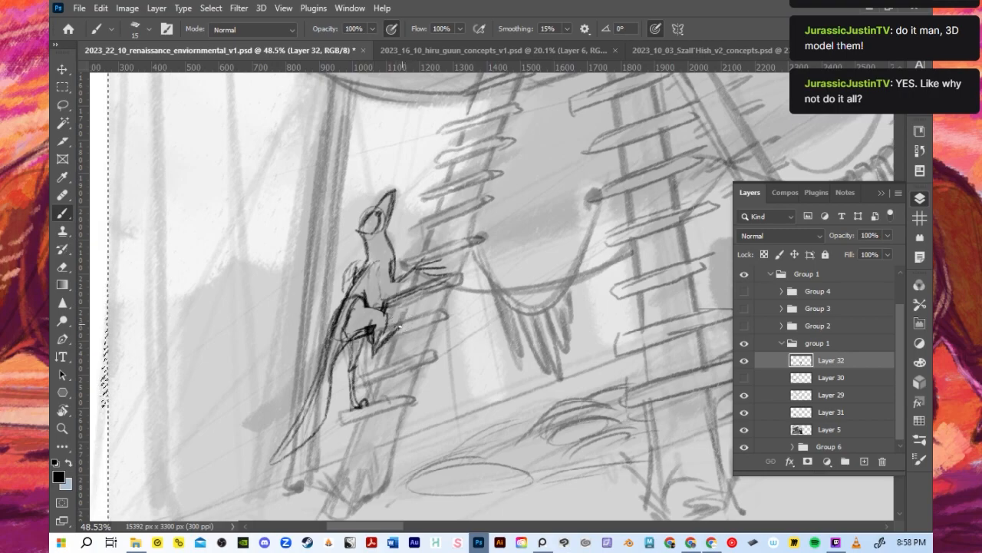
mouse_move(402, 325)
mouse_down()
mouse_move(417, 290)
mouse_move(415, 301)
mouse_move(398, 264)
mouse_up()
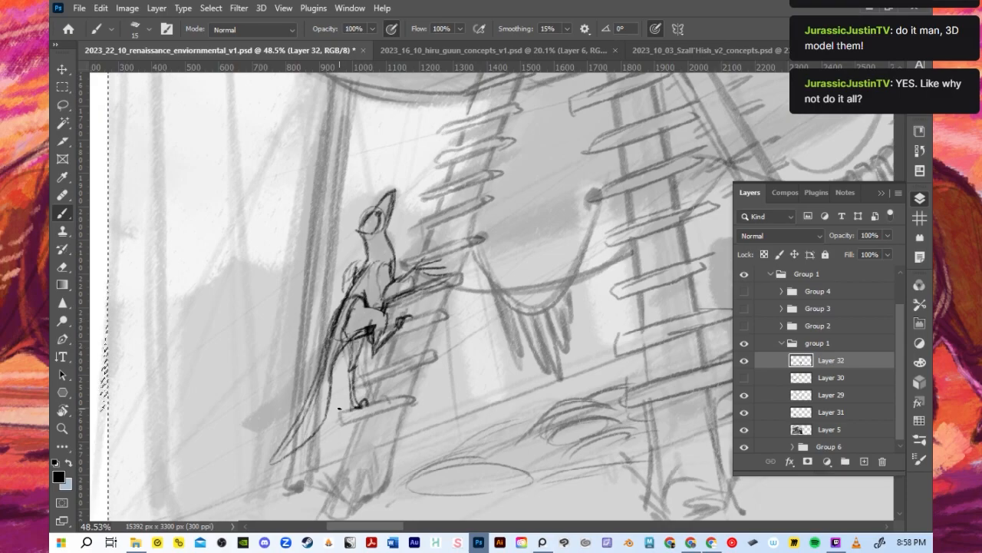
- Erase the hanging tail and draw a new upper tail contour sweeping diagonally out behind the hip
mouse_move(323, 370)
mouse_down()
mouse_move(321, 403)
mouse_move(279, 450)
mouse_move(329, 361)
mouse_move(313, 405)
mouse_up()
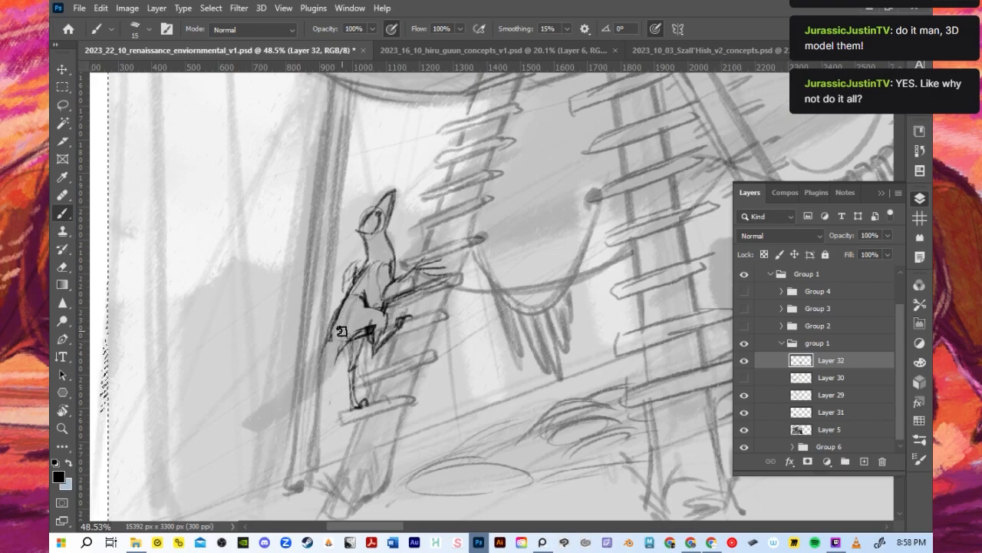
key(bracketleft)
key(bracketleft)
key(bracketleft)
key(bracketleft)
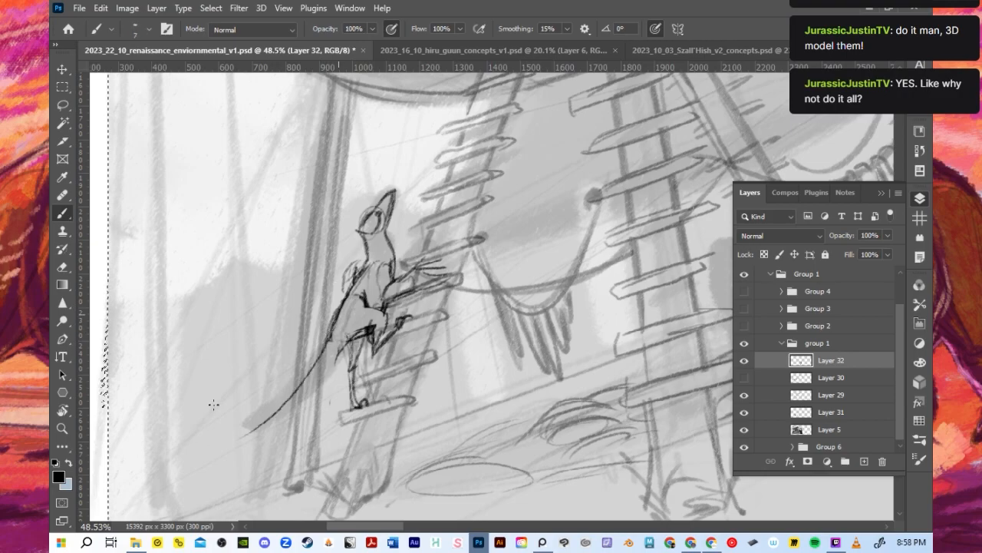
drag(335, 336, 244, 427)
mouse_move(323, 343)
mouse_down()
mouse_move(224, 434)
mouse_move(256, 438)
mouse_up()
drag(306, 400, 220, 440)
key(ctrl+z)
drag(302, 397, 221, 440)
- Draw the new tail's underside from near the tip back to the hip, undoing stray strokes
drag(321, 370, 302, 396)
key(ctrl+z)
key(ctrl+z)
mouse_move(235, 429)
mouse_down()
mouse_move(204, 456)
mouse_move(246, 440)
mouse_move(299, 373)
mouse_move(271, 417)
mouse_move(296, 402)
mouse_up()
mouse_move(368, 331)
mouse_down()
mouse_move(312, 379)
mouse_move(359, 341)
mouse_up()
key(ctrl+z)
drag(290, 405, 350, 342)
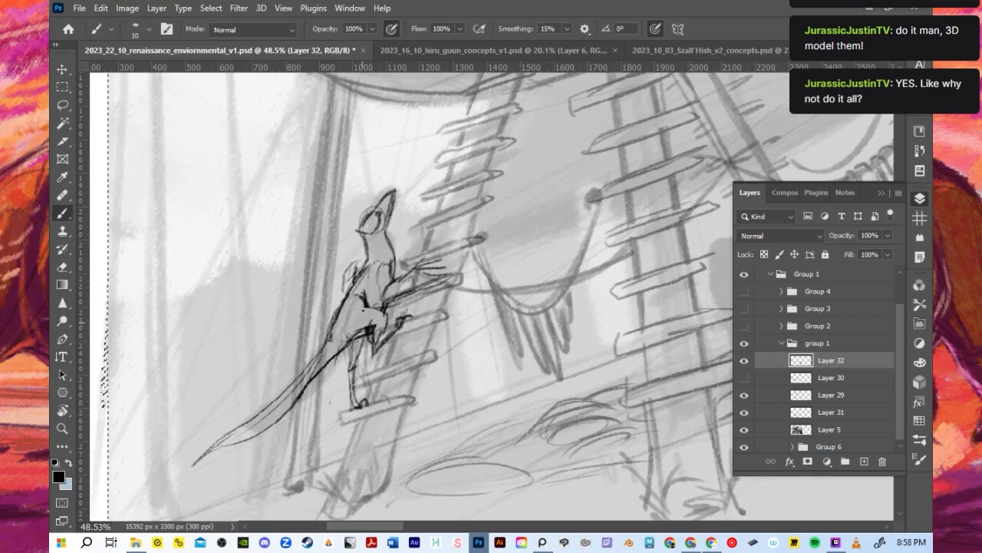
- Refine the underside line where the tail joins the hip with a 10-pixel brush, undoing unwanted strokes
drag(300, 401, 353, 343)
key(ctrl+z)
key(ctrl+z)
drag(336, 348, 306, 393)
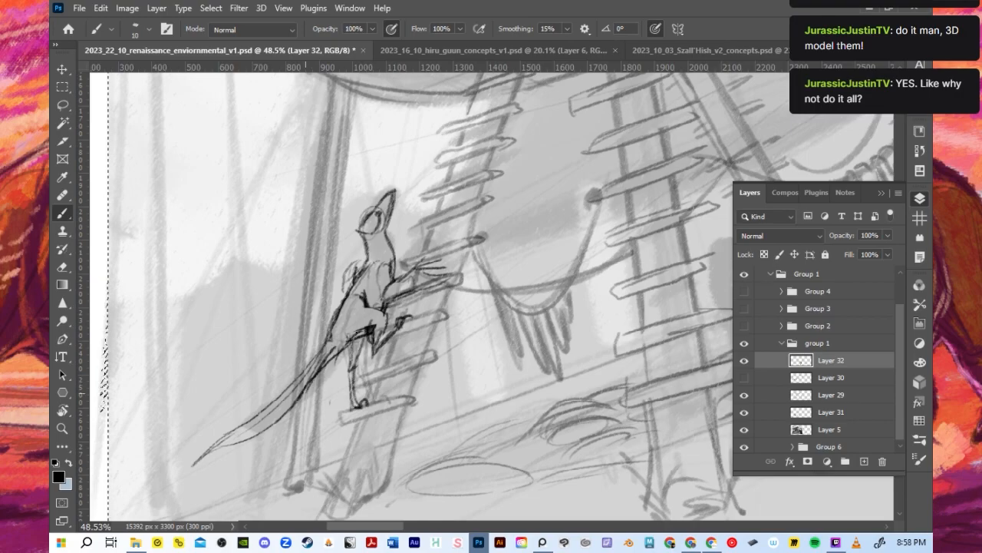
drag(359, 336, 316, 376)
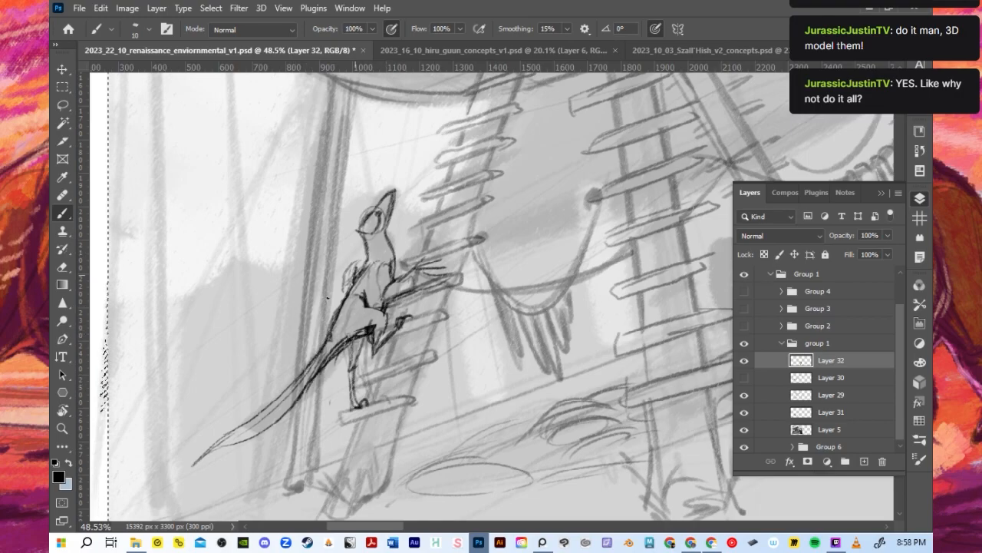
key(ctrl+z)
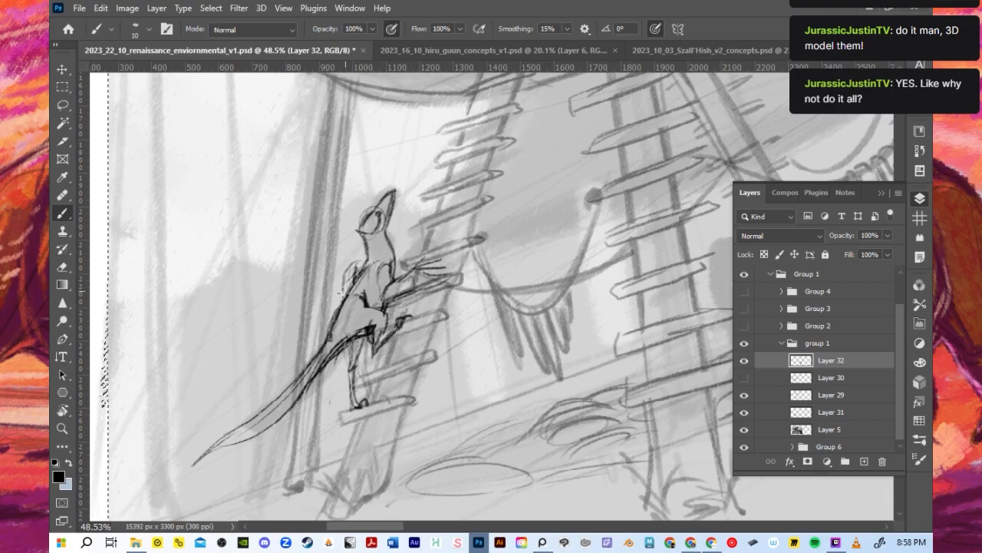
- Draw the climbing dinosaur's far arm raised behind its back with clawed fingers, and add a line along the torso
drag(353, 271, 340, 231)
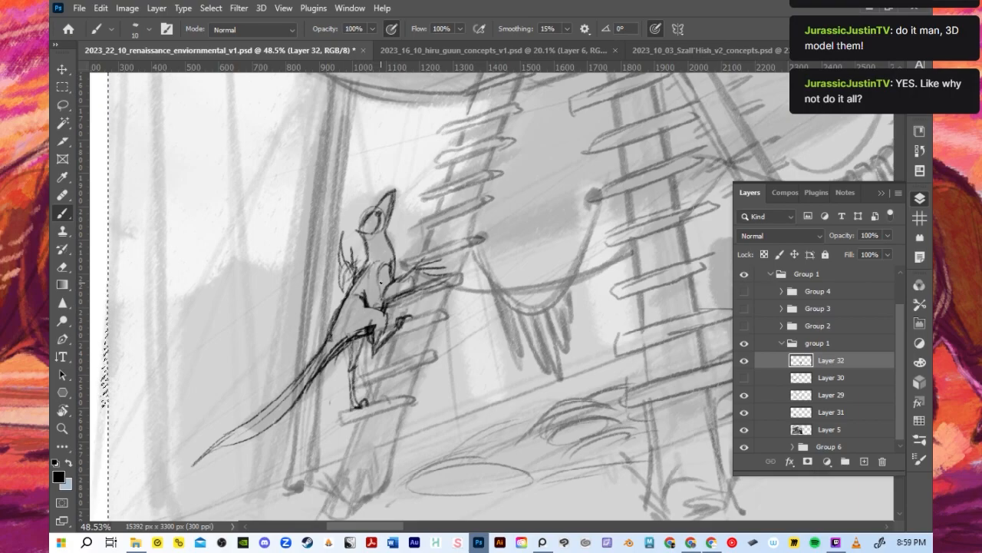
scroll(359, 292, down, 1)
scroll(339, 289, up, 2)
mouse_move(374, 268)
mouse_down()
mouse_move(323, 340)
mouse_move(382, 309)
mouse_up()
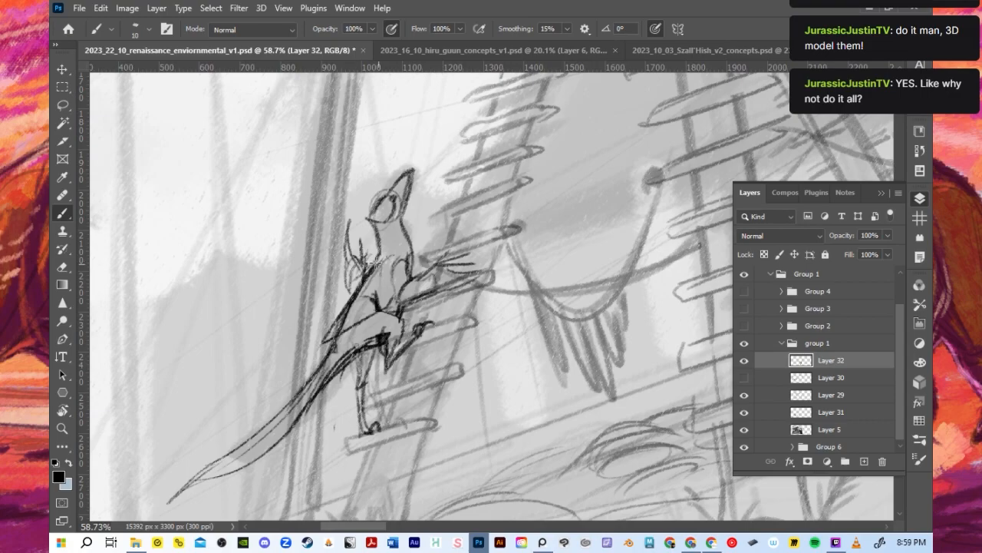
- Draw a loose garment over the torso from the neck base to a pointed hem over the hip, erasing overlapping lines
drag(376, 260, 413, 258)
key(e)
mouse_move(344, 327)
mouse_down()
mouse_move(378, 283)
mouse_move(374, 308)
mouse_up()
key(b)
mouse_move(392, 260)
mouse_down()
mouse_move(399, 307)
mouse_move(324, 344)
mouse_up()
drag(367, 316, 333, 339)
- Draw a thick collar around the climbing dinosaur's neck, add a band at the standing ankle and touch up the far arm
mouse_move(381, 252)
mouse_down()
mouse_move(410, 254)
mouse_move(407, 235)
mouse_up()
key(ctrl+z)
key(ctrl+z)
key(ctrl+z)
key(ctrl+z)
mouse_move(374, 235)
mouse_down()
mouse_move(376, 256)
mouse_move(411, 233)
mouse_move(414, 247)
mouse_up()
mouse_move(412, 231)
mouse_down()
mouse_move(416, 244)
mouse_move(387, 245)
mouse_move(402, 236)
mouse_move(413, 235)
mouse_move(385, 253)
mouse_move(415, 225)
mouse_move(416, 241)
mouse_up()
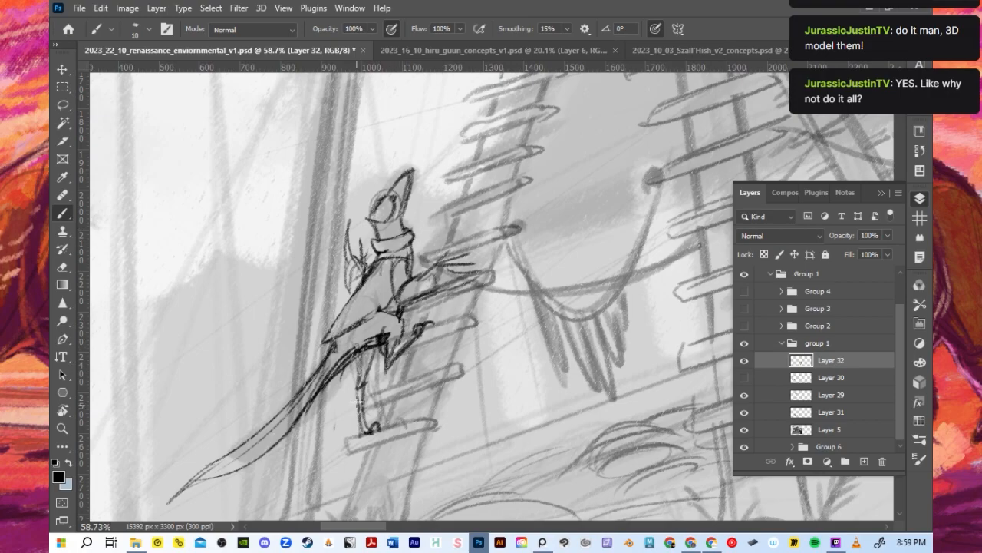
drag(354, 403, 366, 401)
drag(350, 270, 351, 291)
- Check how the climbing dinosaur reads in the whole composition by comparing it with Layer 32 hidden and shown
scroll(212, 384, down, 10)
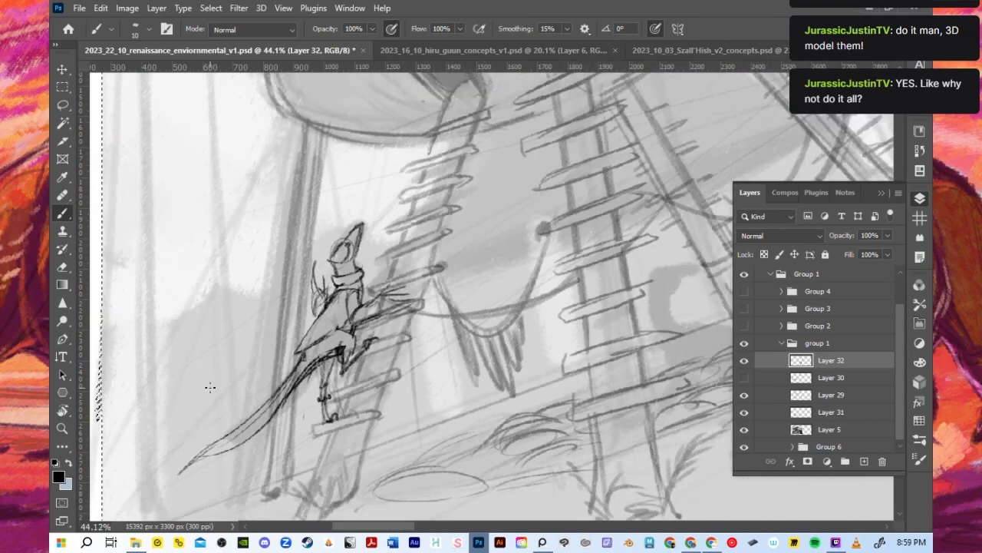
scroll(229, 389, down, 1)
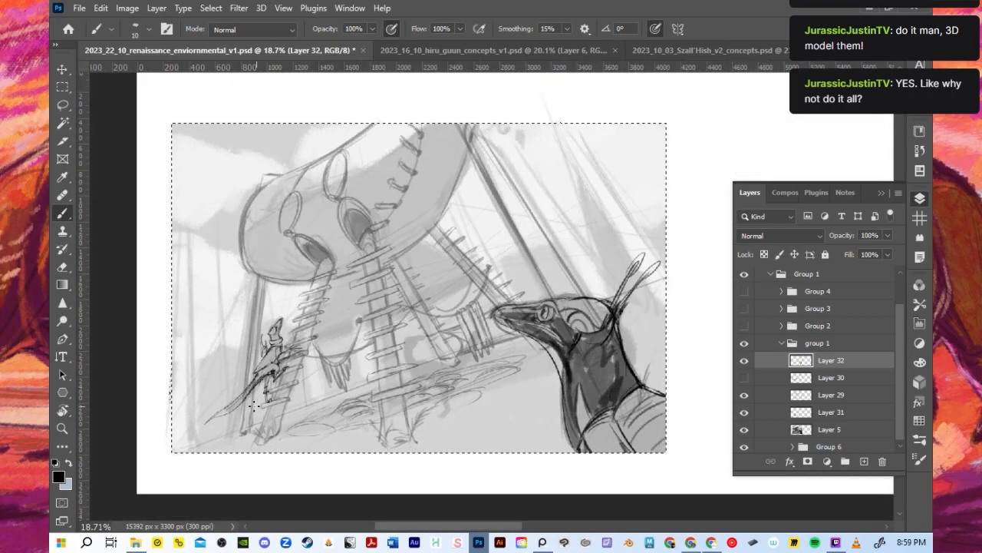
scroll(281, 373, up, 2)
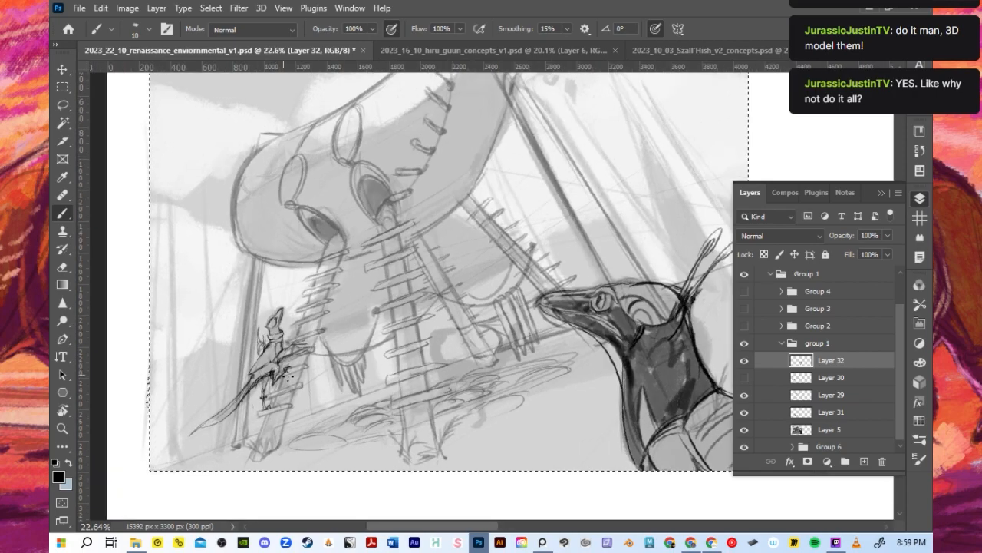
scroll(288, 380, down, 1)
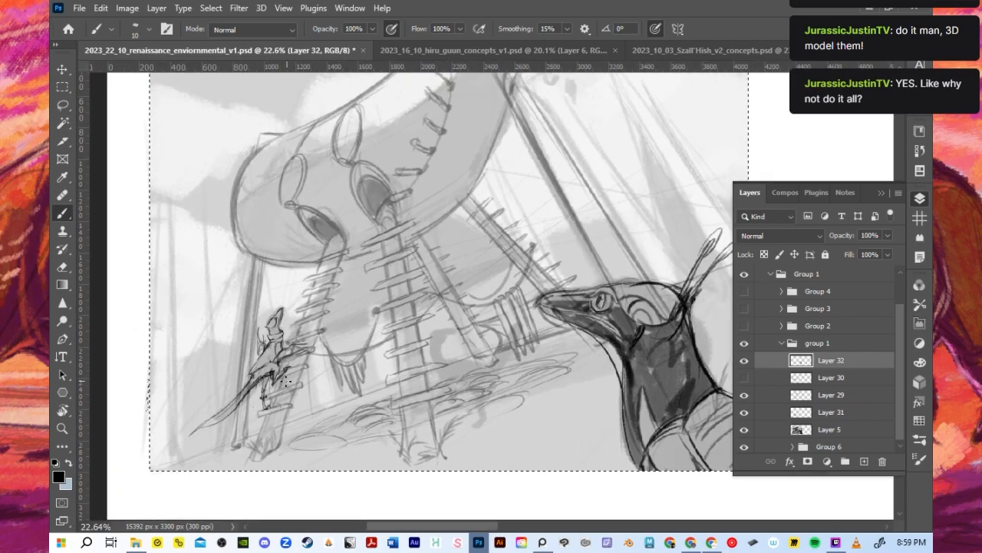
scroll(557, 386, up, 1)
scroll(543, 381, up, 1)
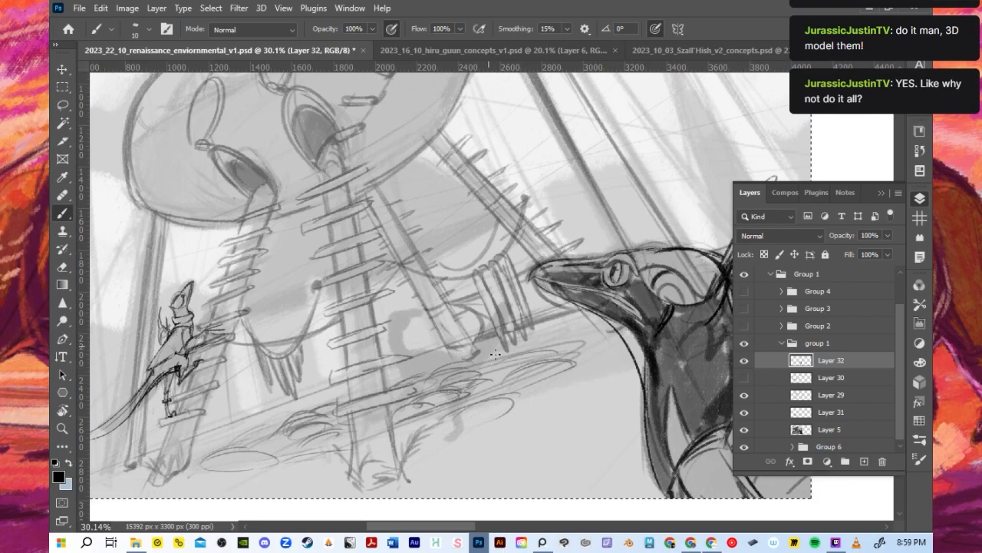
scroll(474, 337, up, 1)
scroll(475, 334, down, 1)
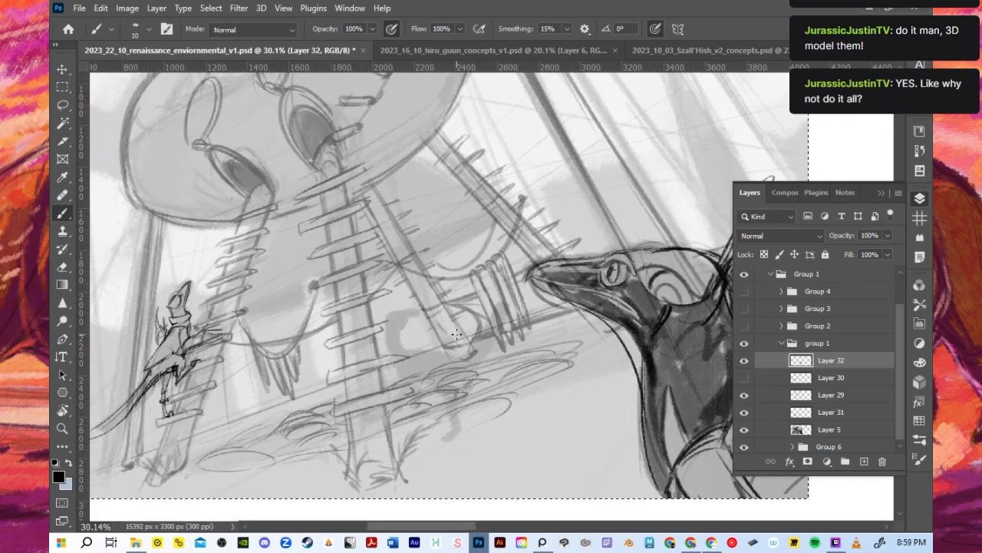
click(744, 360)
click(744, 360)
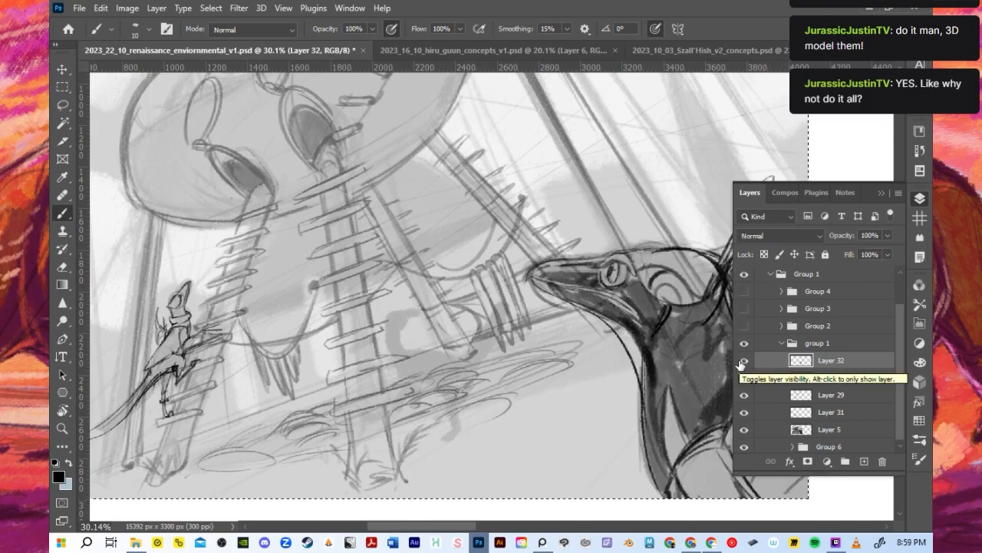
- Shade the climbing dinosaur's head and neck with a dark tone using an enlarged brush
scroll(135, 338, up, 1)
scroll(135, 337, up, 2)
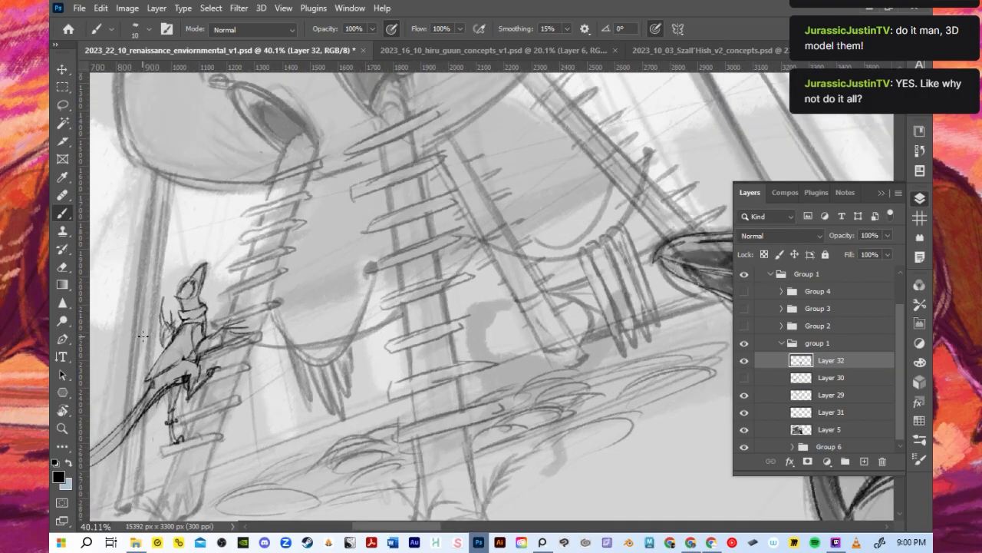
key(bracketright)
key(bracketright)
key(bracketright)
key(bracketright)
key(bracketright)
key(bracketright)
mouse_move(185, 300)
mouse_down()
mouse_move(201, 296)
mouse_move(210, 258)
mouse_move(204, 278)
mouse_up()
key(bracketleft)
key(bracketleft)
key(bracketleft)
key(bracketleft)
key(bracketleft)
- Shade the reaching arm, raised thigh and tail base with a dark tone, adjusting the brush size up to 35 pixels
key(bracketright)
key(bracketright)
key(bracketright)
mouse_move(158, 391)
mouse_down()
mouse_move(186, 367)
mouse_move(201, 380)
mouse_move(217, 338)
mouse_move(223, 350)
mouse_move(232, 331)
mouse_move(243, 334)
mouse_move(223, 344)
mouse_move(256, 329)
mouse_move(227, 353)
mouse_move(273, 328)
mouse_up()
key(bracketleft)
key(bracketleft)
key(bracketleft)
key(bracketleft)
key(bracketright)
key(bracketright)
key(bracketright)
key(bracketright)
key(bracketright)
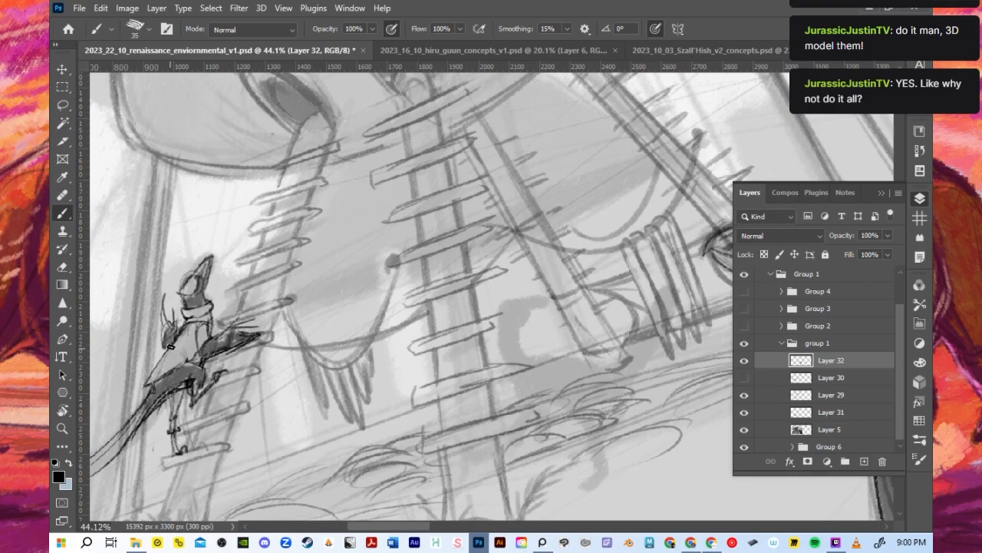
- Fill the climbing dinosaur's long tail with the dark tone, using a larger brush
scroll(168, 347, down, 2)
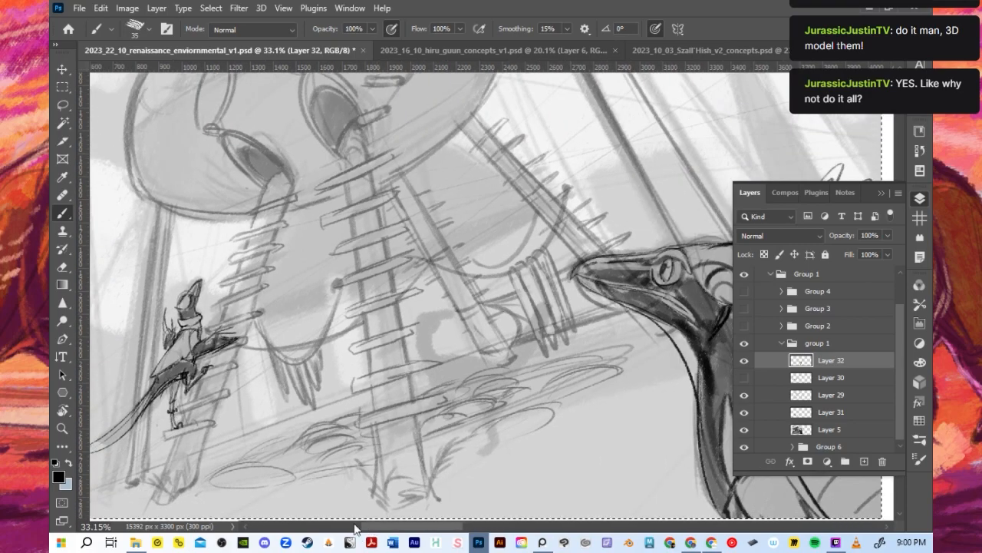
scroll(225, 430, up, 4)
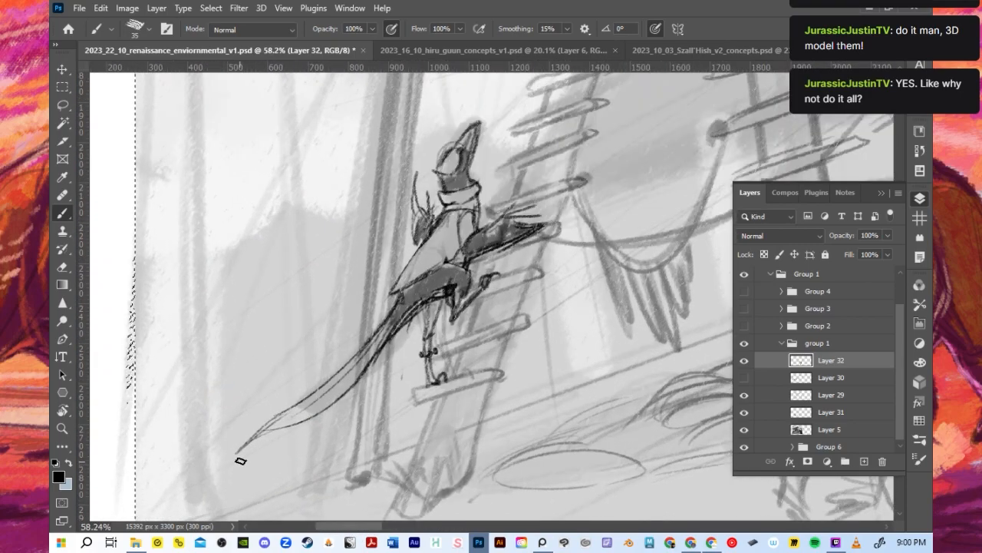
key(bracketright)
key(bracketright)
key(bracketright)
key(bracketright)
mouse_move(333, 386)
mouse_down()
mouse_move(384, 341)
mouse_move(368, 357)
mouse_move(414, 272)
mouse_up()
key(bracketleft)
key(bracketleft)
key(bracketleft)
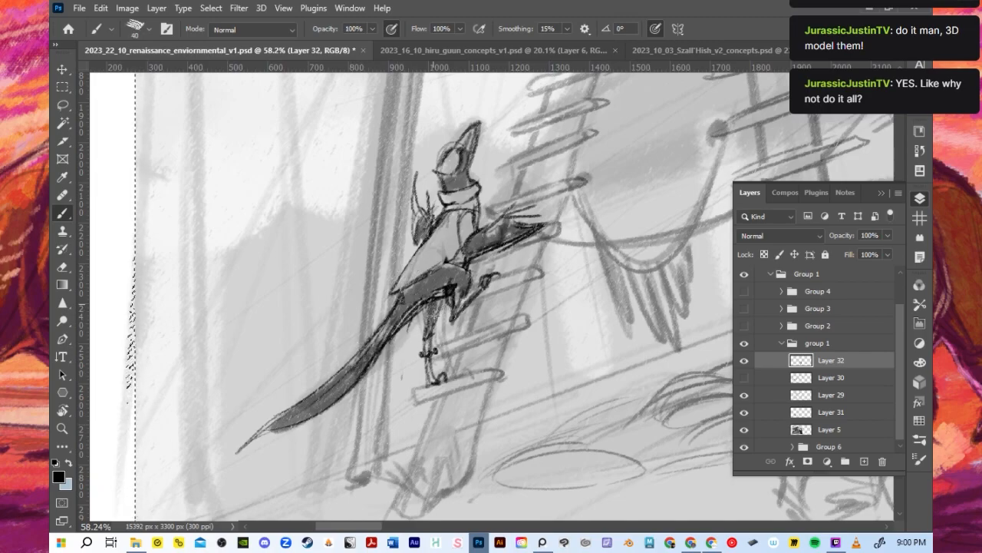
- Shade the standing leg with a 20-pixel brush, and refine the raised leg and hip lines with a 9-pixel brush
key(bracketleft)
key(bracketleft)
drag(427, 301, 430, 373)
drag(428, 335, 430, 381)
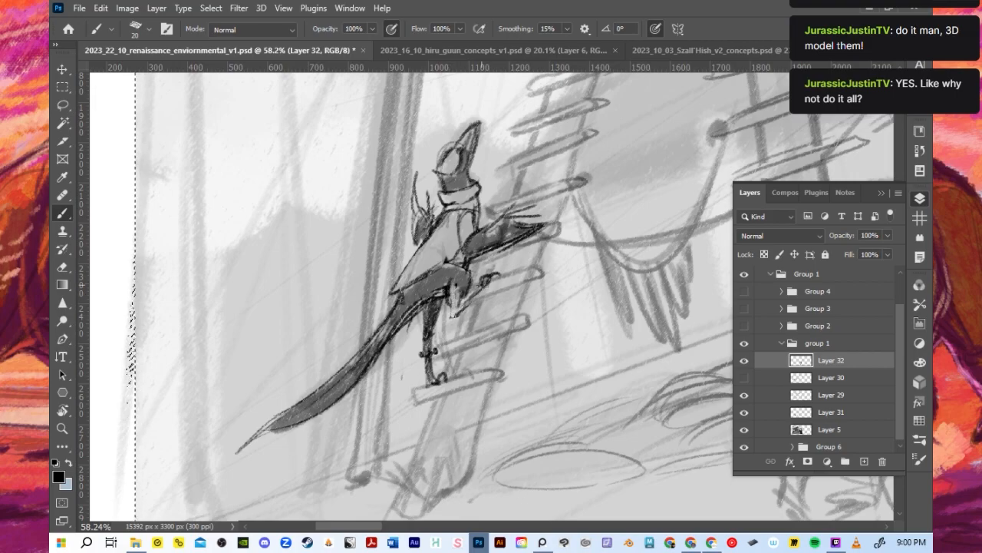
key(bracketleft)
key(bracketleft)
key(bracketleft)
mouse_move(458, 311)
mouse_down()
mouse_move(478, 287)
mouse_move(448, 326)
mouse_move(419, 274)
mouse_up()
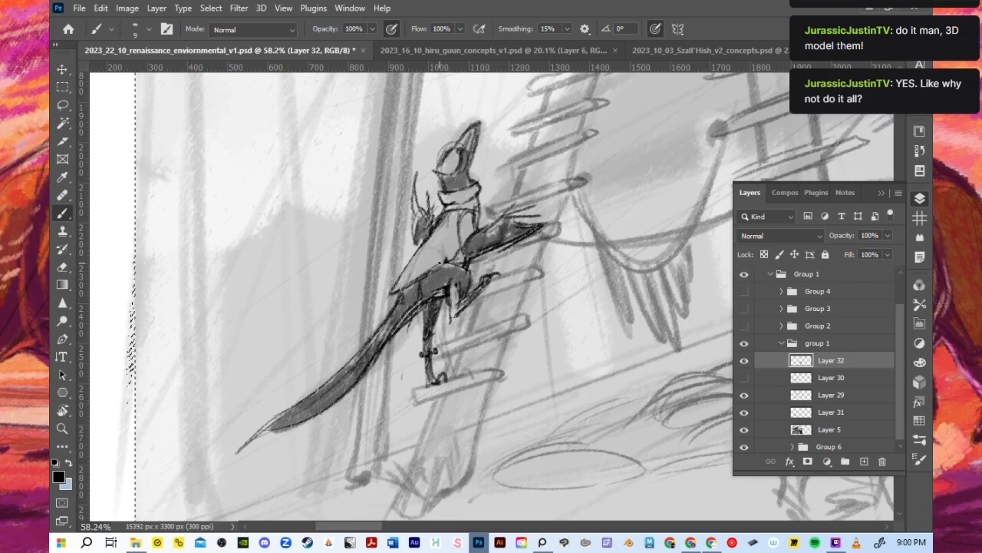
- Review the whole thumbnail, and switch to the 2023_16_10_hiru_guun_concepts_v1.psd document to view the dinosaur anatomy sketch
scroll(416, 295, down, 2)
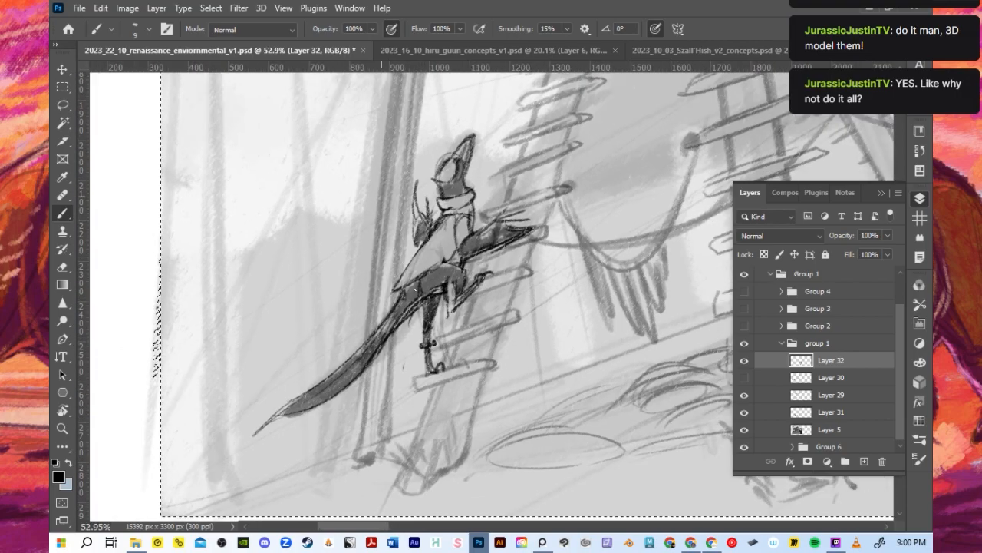
drag(396, 528, 437, 527)
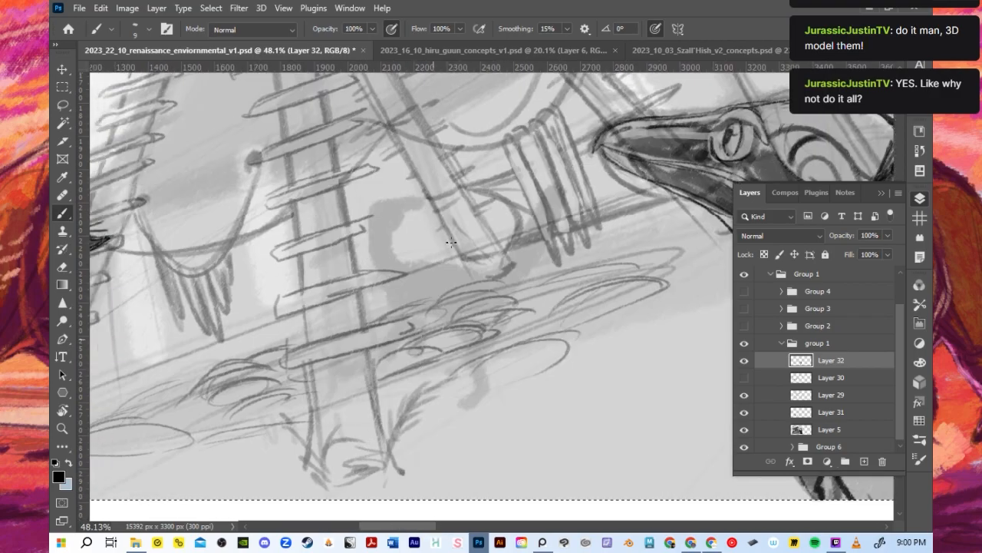
scroll(419, 288, down, 9)
scroll(436, 317, down, 3)
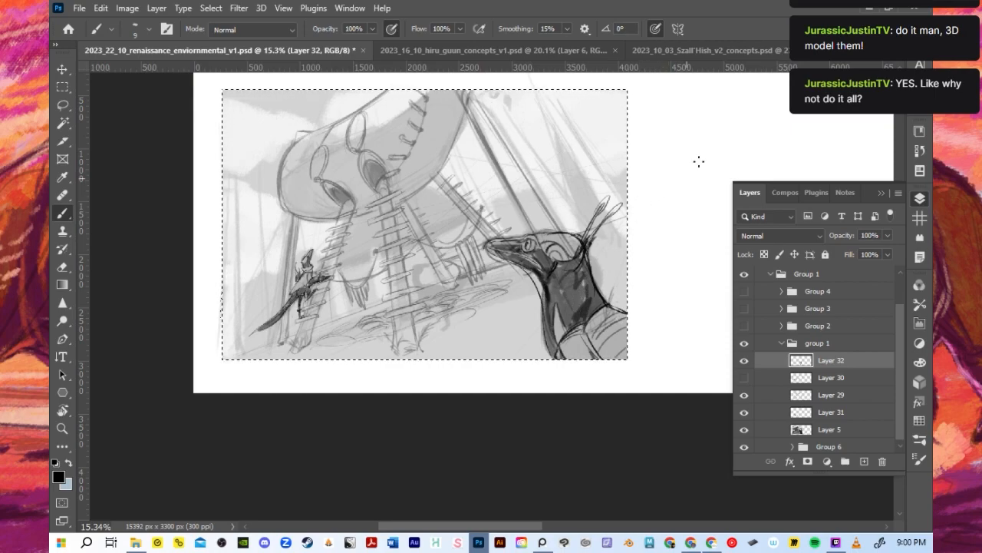
mouse_move(542, 527)
mouse_down()
mouse_move(576, 530)
mouse_move(556, 528)
mouse_up()
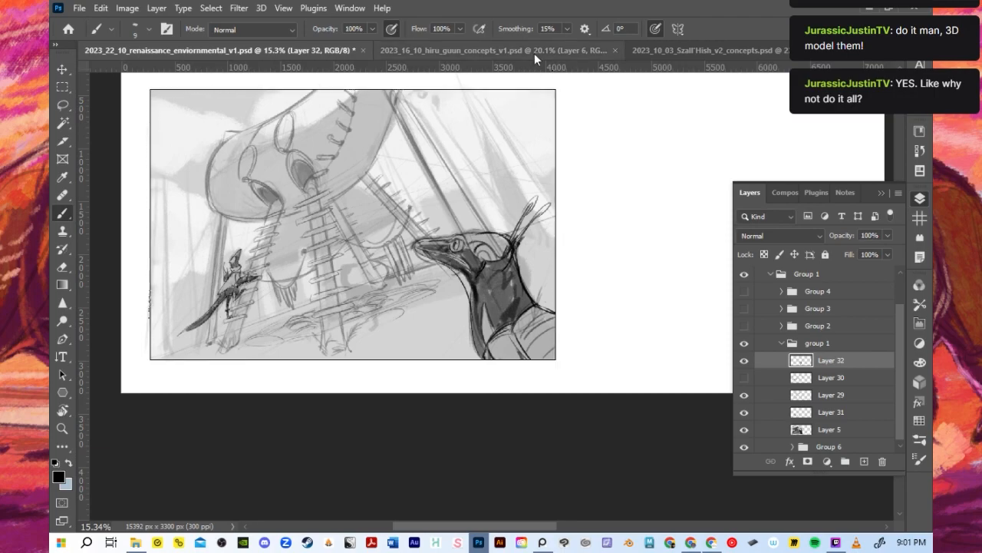
click(491, 50)
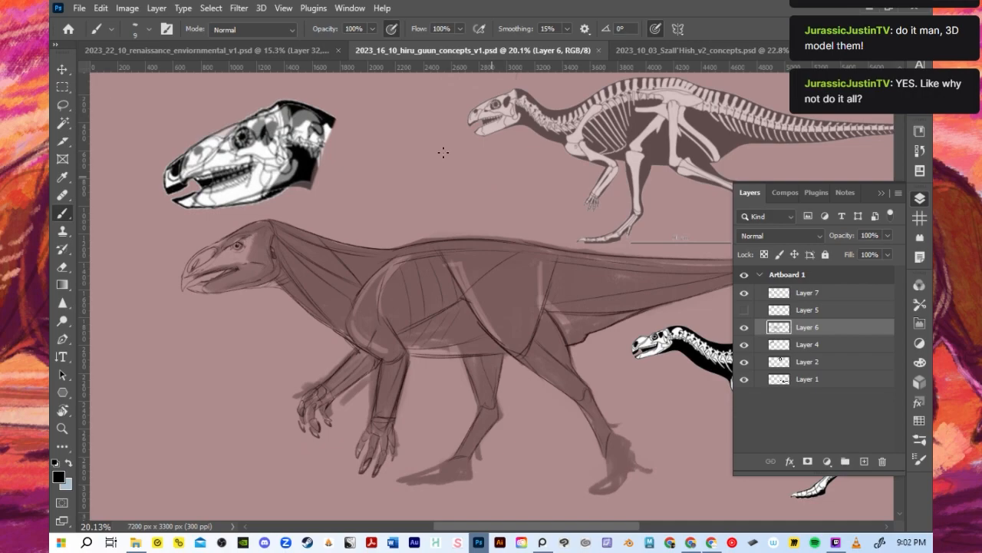
- Switch back to the 2023_22_10_renaissance_enviornmental_v1.psd document and examine the thumbnail's composition around the ladders and the foreground dinosaur
click(256, 51)
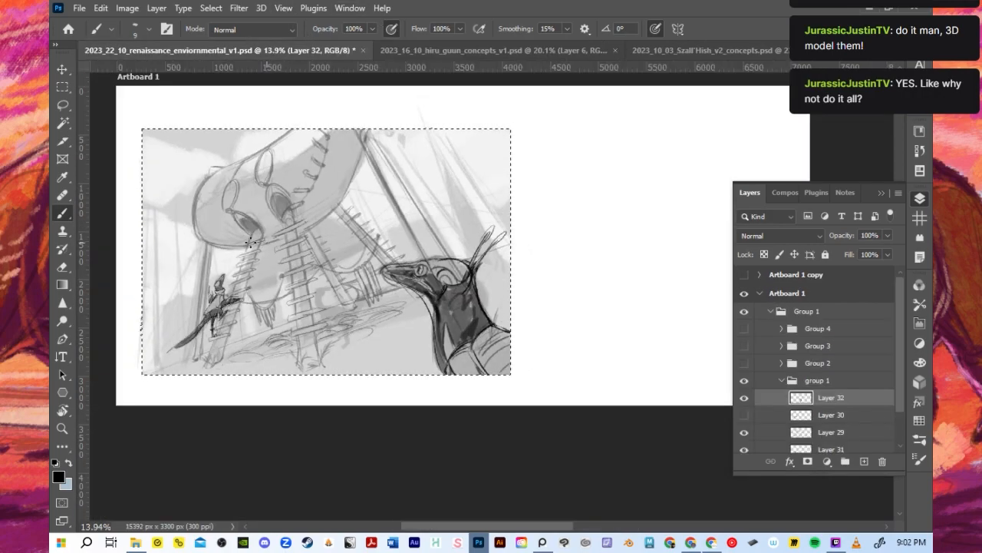
scroll(249, 243, up, 2)
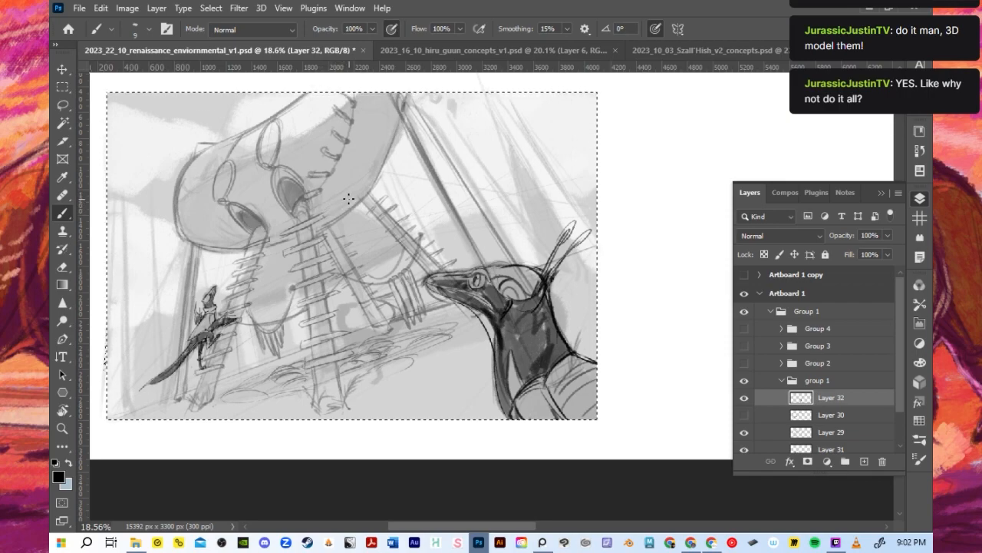
scroll(355, 202, down, 3)
scroll(287, 237, up, 2)
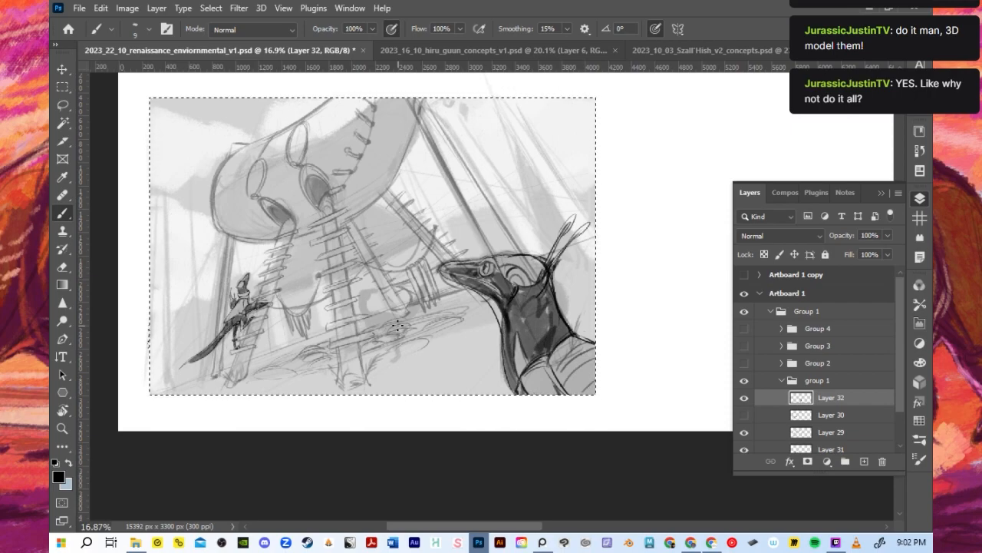
scroll(397, 326, up, 1)
scroll(375, 262, down, 3)
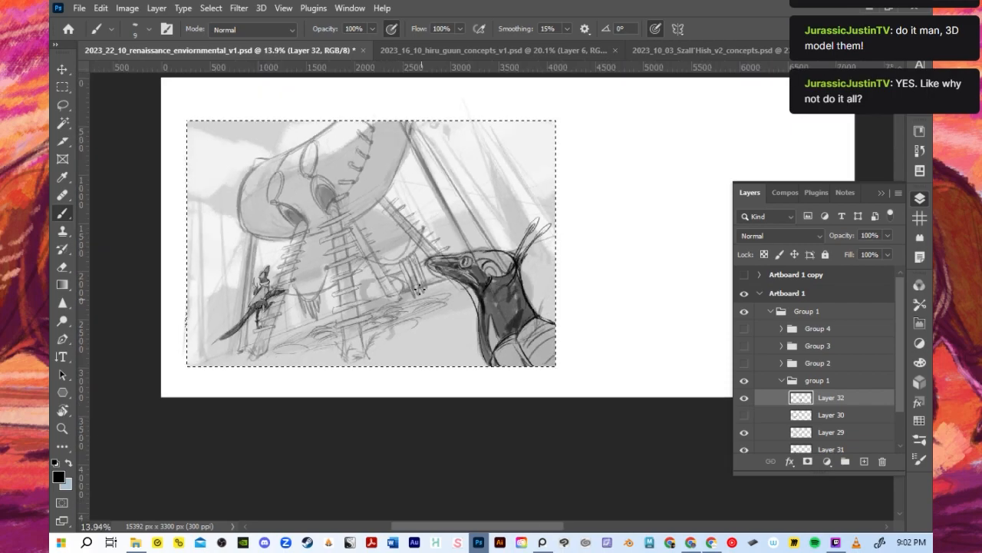
scroll(408, 278, up, 4)
scroll(403, 278, up, 3)
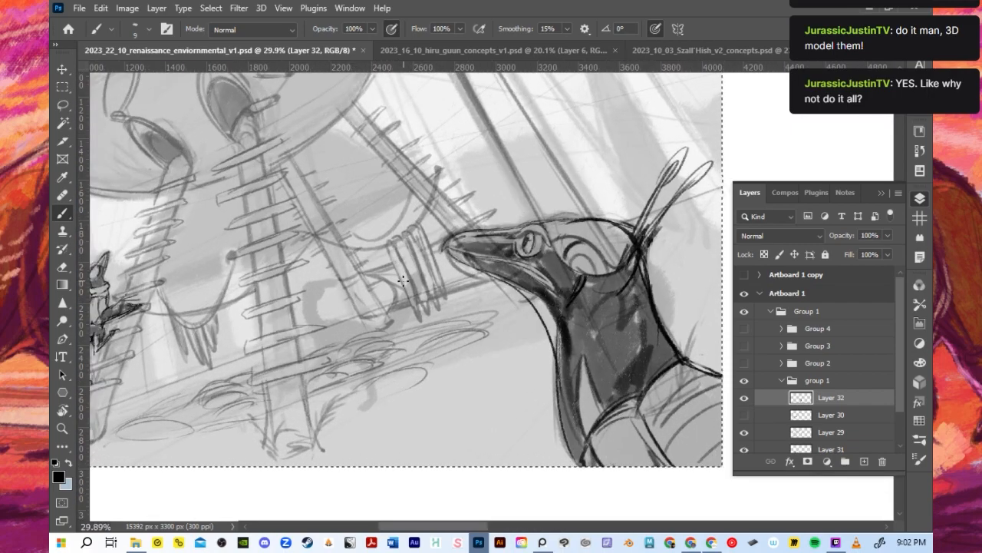
scroll(403, 278, down, 3)
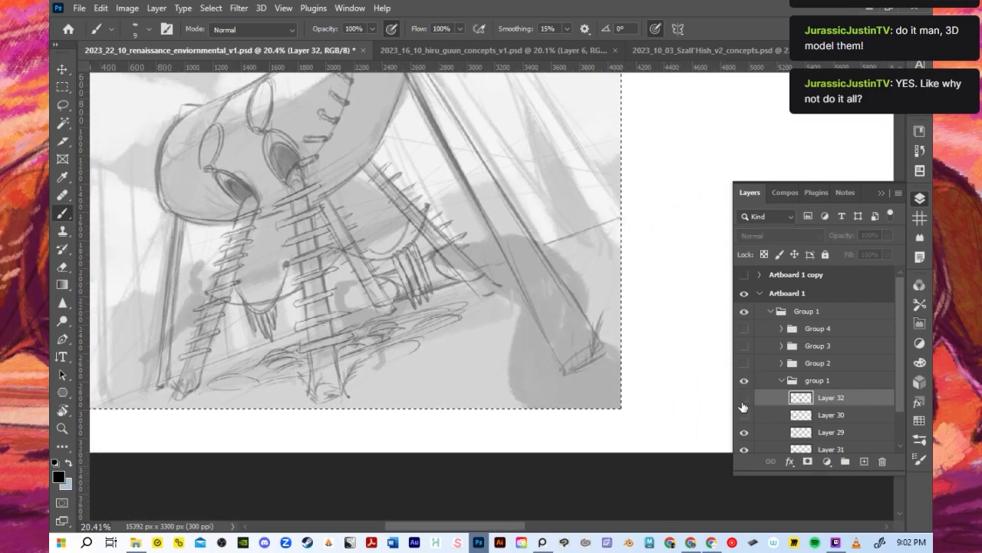
scroll(359, 320, up, 4)
scroll(359, 320, up, 5)
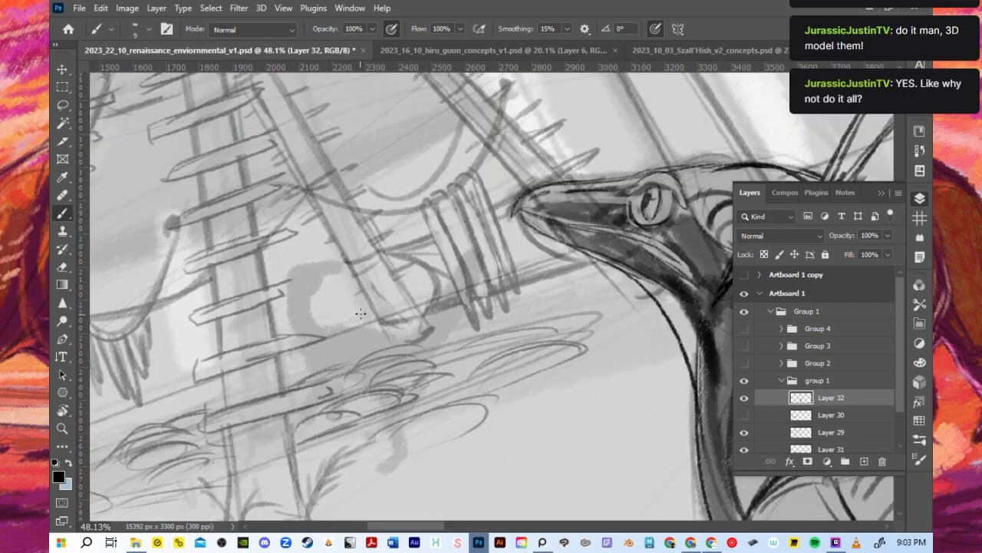
- Sketch the head top and front neck curve of the small middle-ground dinosaur beside the ladders with a 10-pixel brush
key(bracketright)
key(bracketright)
key(bracketleft)
key(bracketleft)
key(bracketleft)
mouse_move(292, 285)
mouse_down()
mouse_move(317, 291)
mouse_move(297, 285)
mouse_move(338, 297)
mouse_up()
key(ctrl+z)
key(ctrl+z)
key(ctrl+z)
drag(290, 289, 341, 270)
drag(321, 288, 337, 321)
drag(335, 271, 347, 278)
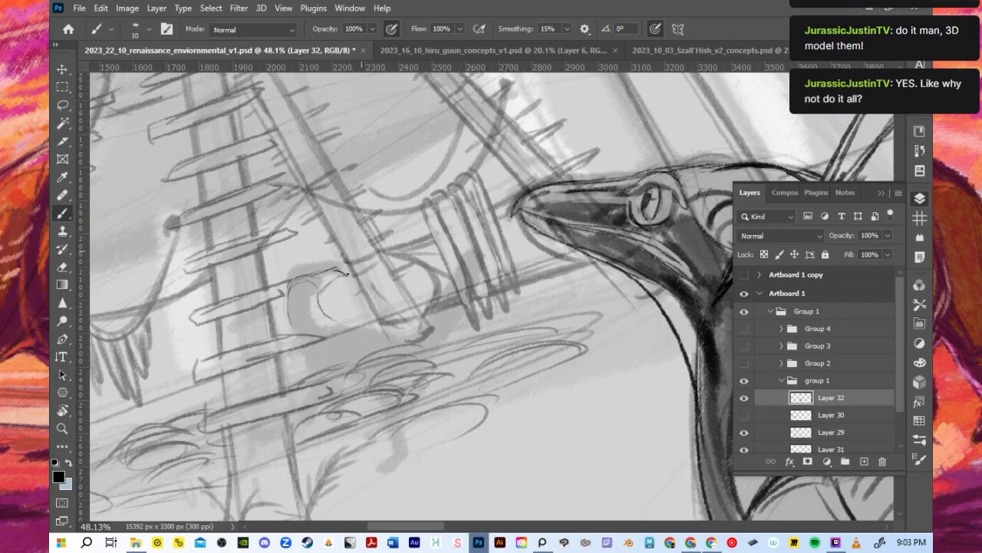
- Redraw the small dinosaur's pointed beak, and rough in its back and chest lines
key(ctrl+z)
drag(340, 271, 314, 282)
drag(330, 270, 342, 270)
mouse_move(311, 282)
mouse_down()
mouse_move(294, 298)
mouse_move(308, 295)
mouse_move(289, 291)
mouse_move(320, 308)
mouse_move(317, 297)
mouse_move(341, 268)
mouse_up()
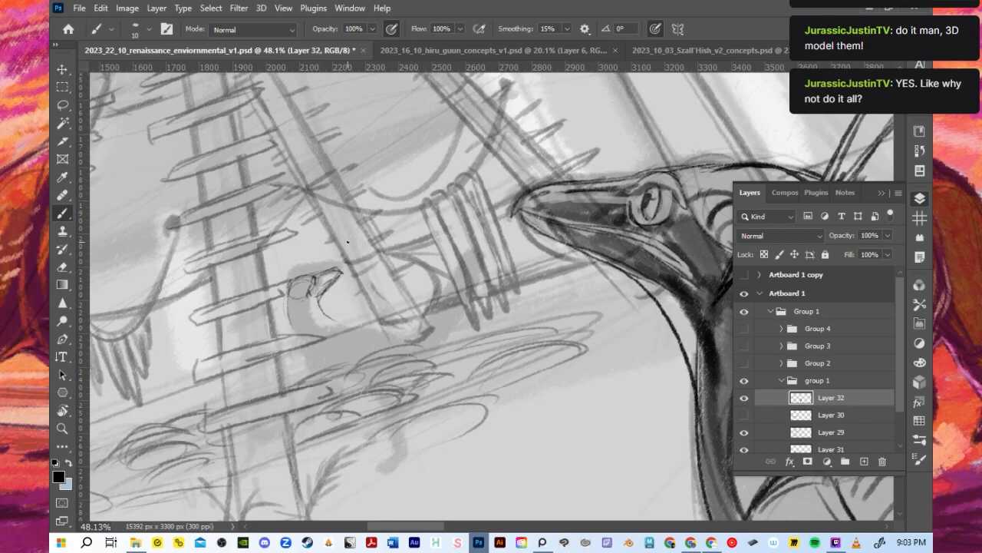
drag(322, 314, 399, 333)
mouse_move(311, 359)
mouse_down()
mouse_move(334, 380)
mouse_move(393, 381)
mouse_up()
- Hide Layer 29 and Layer 31 to expose the small dinosaur's silhouette, and collapse the layer list
scroll(526, 318, down, 2)
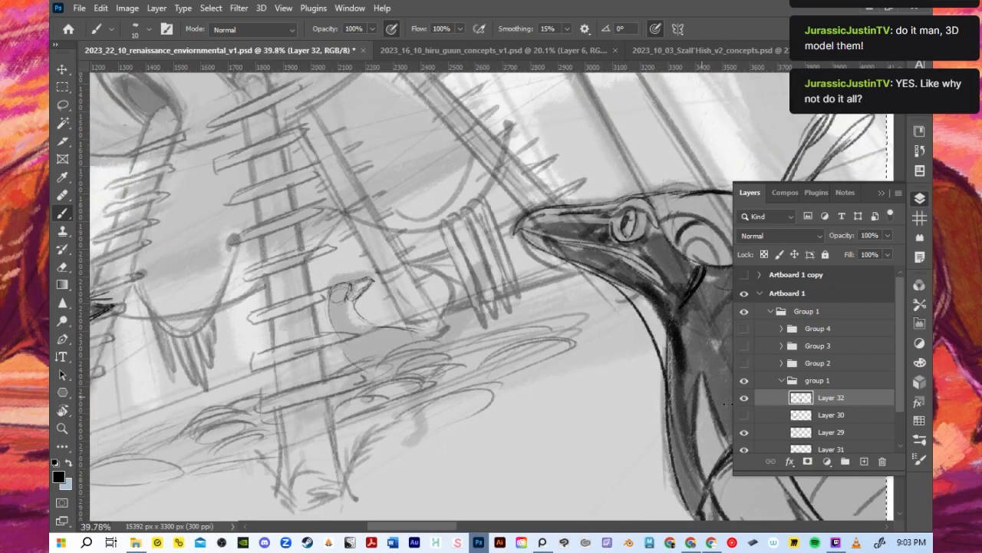
click(744, 398)
click(744, 398)
click(744, 433)
click(743, 432)
click(744, 433)
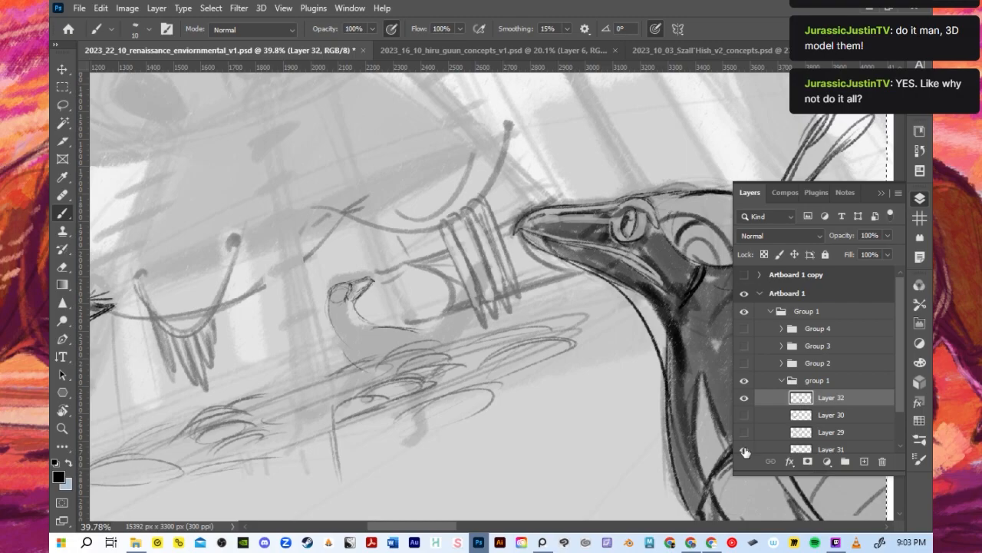
click(744, 450)
click(919, 198)
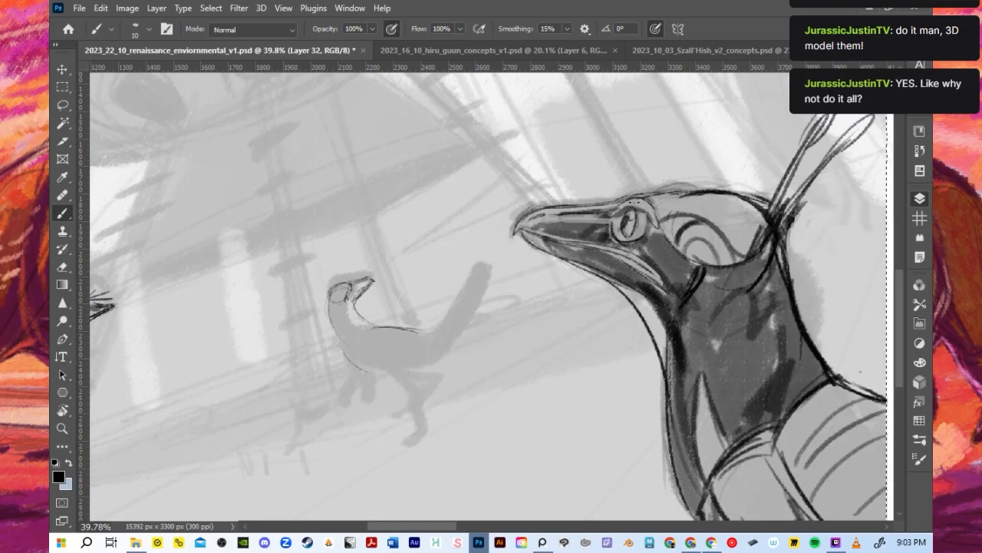
- Outline the small dinosaur's neck base, back, chest and belly over its grey silhouette with a 9-pixel brush
scroll(277, 273, up, 2)
key(bracketleft)
drag(392, 311, 427, 338)
mouse_move(365, 321)
mouse_down()
mouse_move(379, 358)
mouse_move(405, 333)
mouse_move(386, 358)
mouse_up()
drag(459, 396, 460, 394)
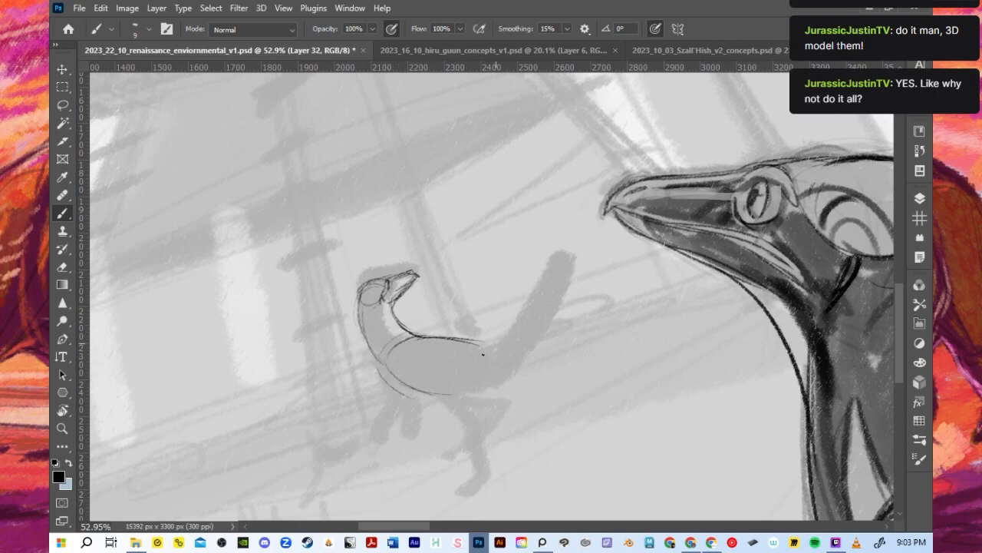
- Sketch the small dinosaur's thigh, near hind leg and the underside of its hip
mouse_move(450, 362)
mouse_down()
mouse_move(597, 257)
mouse_move(439, 389)
mouse_move(458, 353)
mouse_move(439, 360)
mouse_move(437, 390)
mouse_up()
mouse_move(480, 350)
mouse_down()
mouse_move(463, 393)
mouse_move(477, 420)
mouse_move(470, 431)
mouse_up()
key(ctrl+z)
key(ctrl+z)
mouse_move(444, 396)
mouse_down()
mouse_move(473, 440)
mouse_move(480, 430)
mouse_move(483, 461)
mouse_up()
drag(481, 363, 469, 406)
drag(502, 377, 476, 391)
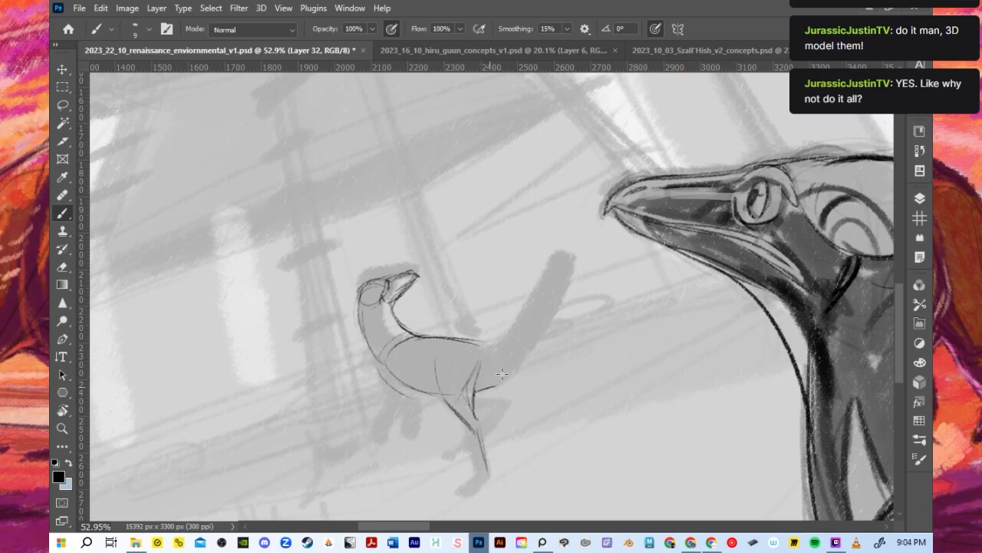
- Draw the small dinosaur's long raised tail, curving both contours up to a narrow tip
mouse_move(485, 338)
mouse_down()
mouse_move(537, 299)
mouse_move(550, 244)
mouse_up()
drag(573, 211, 550, 246)
mouse_move(496, 375)
mouse_down()
mouse_move(516, 347)
mouse_move(513, 375)
mouse_move(535, 339)
mouse_move(573, 213)
mouse_up()
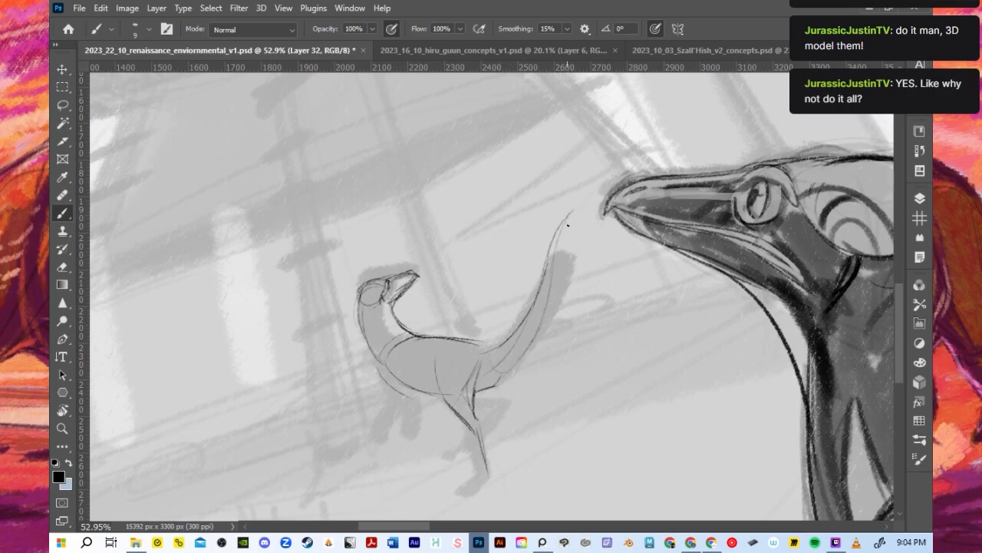
mouse_move(504, 354)
mouse_down()
mouse_move(554, 215)
mouse_move(544, 247)
mouse_move(590, 206)
mouse_move(568, 224)
mouse_move(548, 316)
mouse_up()
key(ctrl+z)
mouse_move(588, 202)
mouse_down()
mouse_move(516, 335)
mouse_move(584, 202)
mouse_move(528, 333)
mouse_up()
key(ctrl+z)
drag(578, 216, 539, 320)
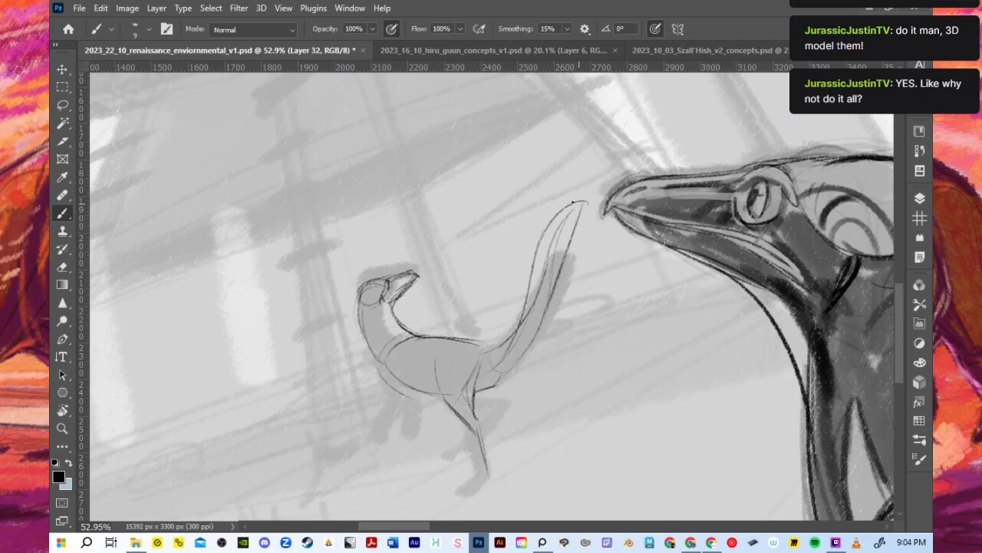
- Try long curved feather plumes spreading from the small dinosaur's tail tip
drag(544, 189, 574, 184)
key(ctrl+z)
mouse_move(555, 230)
mouse_down()
mouse_move(549, 188)
mouse_move(521, 220)
mouse_move(524, 202)
mouse_up()
drag(566, 220, 606, 193)
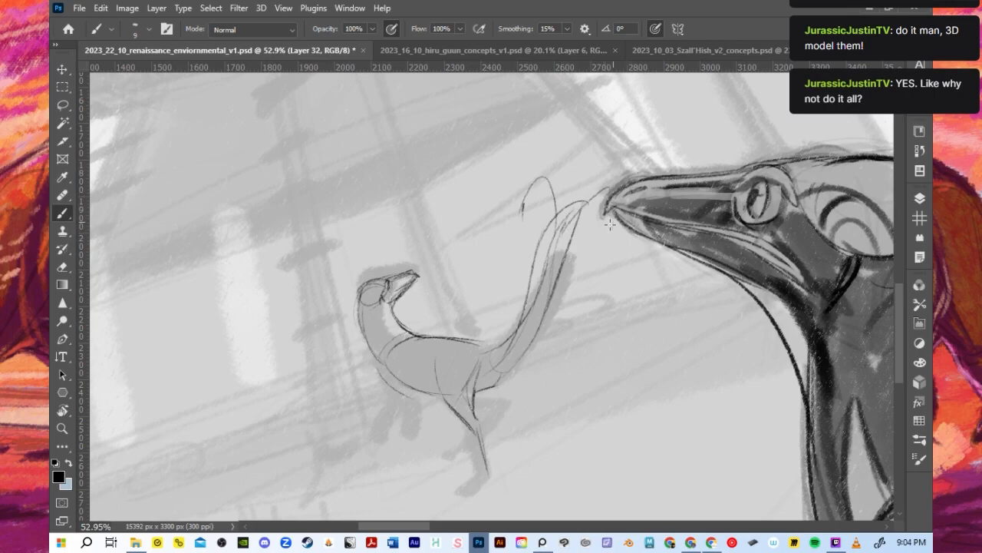
drag(610, 227, 607, 240)
mouse_move(564, 216)
mouse_down()
mouse_move(579, 162)
mouse_move(569, 219)
mouse_move(600, 175)
mouse_up()
key(ctrl+z)
key(ctrl+z)
- Mark a small crest at the back of the head, and redraw the tail tip with short, thin feathers
mouse_move(354, 289)
mouse_down()
mouse_move(363, 313)
mouse_move(359, 306)
mouse_up()
drag(355, 288, 374, 299)
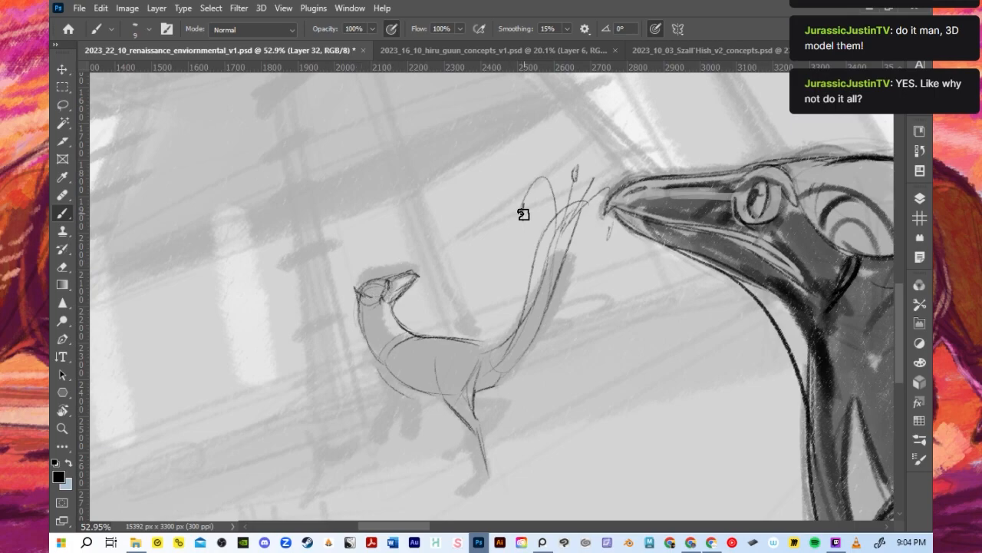
key(ctrl+z)
key(ctrl+z)
mouse_move(595, 177)
mouse_down()
mouse_move(609, 238)
mouse_move(601, 204)
mouse_move(554, 192)
mouse_move(597, 194)
mouse_up()
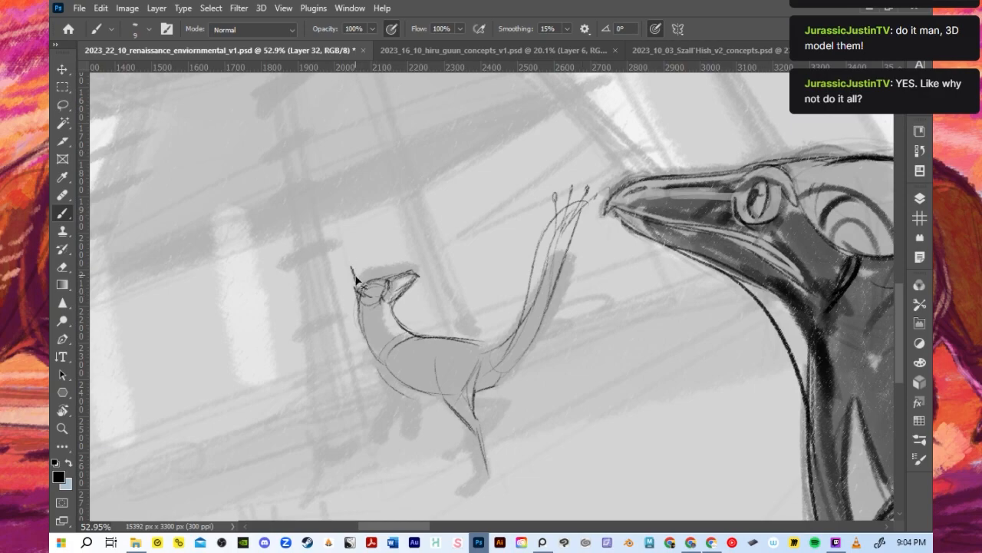
- Refine the small dinosaur's crest and throat, and strengthen its neck and belly contours
drag(350, 278, 435, 338)
key(ctrl+z)
mouse_move(376, 363)
mouse_down()
mouse_move(453, 395)
mouse_move(419, 392)
mouse_move(466, 395)
mouse_up()
key(ctrl+z)
drag(409, 288, 396, 317)
mouse_move(418, 277)
mouse_down()
mouse_move(394, 312)
mouse_move(386, 303)
mouse_move(393, 317)
mouse_move(419, 269)
mouse_up()
key(ctrl+z)
key(ctrl+z)
- Darken the head, neck and back contours with an 8-pixel brush, and sketch the near arm with its clawed hand
key([)
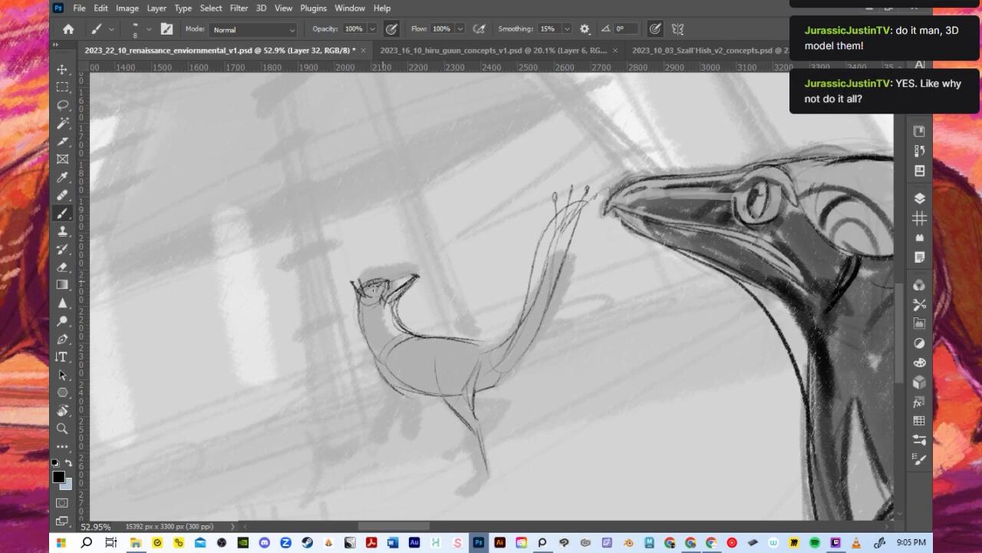
mouse_move(367, 278)
mouse_down()
mouse_move(358, 303)
mouse_move(384, 280)
mouse_move(418, 274)
mouse_up()
mouse_move(355, 293)
mouse_down()
mouse_move(373, 360)
mouse_move(386, 308)
mouse_move(361, 319)
mouse_move(398, 299)
mouse_move(392, 325)
mouse_move(418, 329)
mouse_move(433, 290)
mouse_move(400, 307)
mouse_move(380, 356)
mouse_move(464, 343)
mouse_move(481, 328)
mouse_move(475, 314)
mouse_move(441, 334)
mouse_move(490, 348)
mouse_up()
key(ctrl+z)
key(ctrl+z)
mouse_move(380, 368)
mouse_down()
mouse_move(395, 390)
mouse_move(379, 422)
mouse_move(401, 413)
mouse_move(390, 440)
mouse_up()
drag(366, 412, 377, 427)
- Draw a straight diagonal stroke extending up and outward from the small dinosaur's beak
key(bracketright)
key(bracketright)
key(bracketright)
key(bracketright)
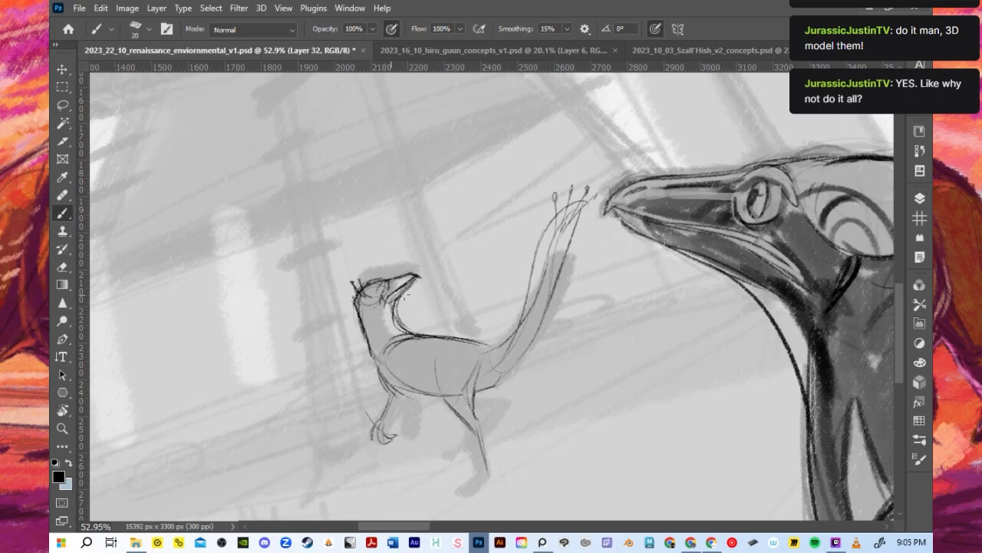
drag(407, 287, 439, 264)
key(ctrl+z)
drag(392, 297, 445, 263)
- Rework the small dinosaur's two arms and clawed hands below the chest with a 9-pixel brush
key(bracketleft)
key(bracketleft)
key(ctrl+z)
key(ctrl+z)
key(ctrl+z)
key(ctrl+z)
mouse_move(384, 377)
mouse_down()
mouse_move(381, 420)
mouse_move(369, 411)
mouse_move(405, 434)
mouse_move(395, 431)
mouse_move(387, 465)
mouse_up()
key(ctrl+z)
drag(381, 429, 388, 466)
key(ctrl+z)
drag(383, 431, 388, 455)
mouse_move(406, 403)
mouse_down()
mouse_move(392, 450)
mouse_move(400, 439)
mouse_up()
mouse_move(408, 386)
mouse_down()
mouse_move(389, 419)
mouse_move(404, 393)
mouse_move(398, 445)
mouse_up()
drag(406, 413, 394, 444)
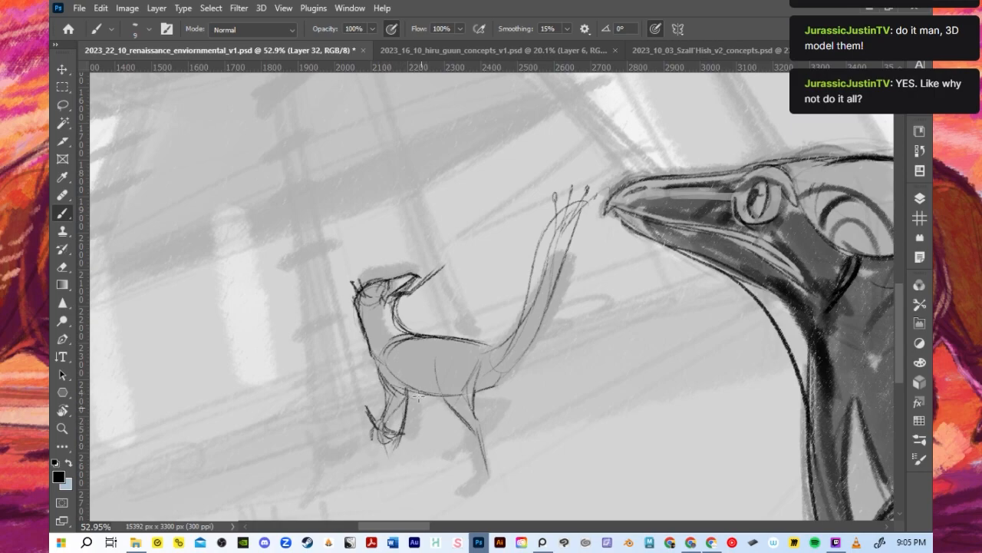
- Draw the lower hind leg and clawed foot, and firm up the rear thigh and tail underside lines
drag(480, 434, 490, 471)
key(ctrl+z)
mouse_move(474, 435)
mouse_down()
mouse_move(488, 477)
mouse_move(473, 487)
mouse_up()
mouse_move(481, 436)
mouse_down()
mouse_move(497, 478)
mouse_move(463, 491)
mouse_move(495, 484)
mouse_move(499, 469)
mouse_move(457, 496)
mouse_move(473, 477)
mouse_move(459, 483)
mouse_up()
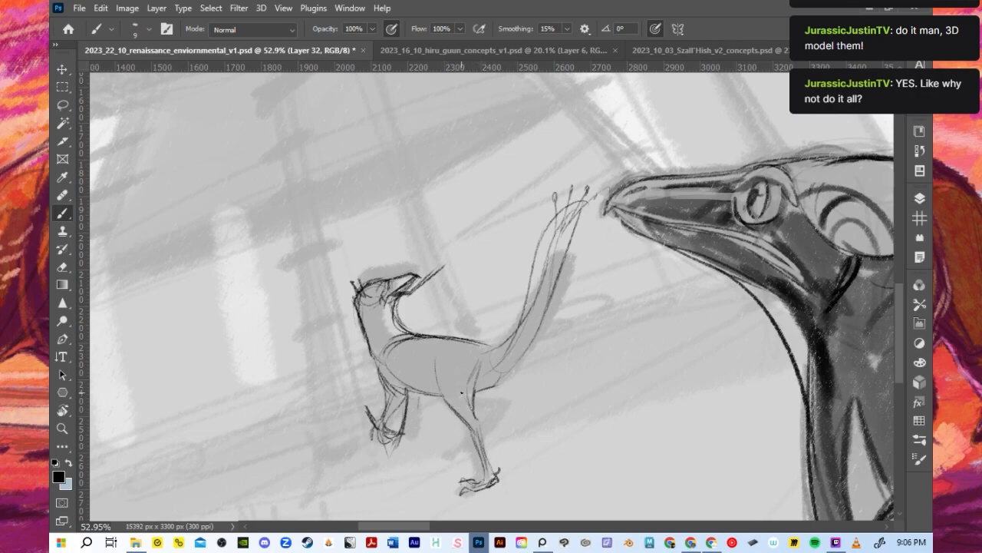
drag(475, 376, 479, 418)
drag(494, 363, 481, 382)
- Redraw the back line down toward the tail, erase the stray part above it, and add contour lines inside the neck
drag(421, 336, 496, 352)
key(ctrl+z)
key(e)
mouse_move(436, 331)
mouse_down()
mouse_move(470, 340)
mouse_move(431, 330)
mouse_up()
key(b)
mouse_move(363, 292)
mouse_down()
mouse_move(367, 342)
mouse_move(381, 360)
mouse_up()
drag(397, 294, 388, 341)
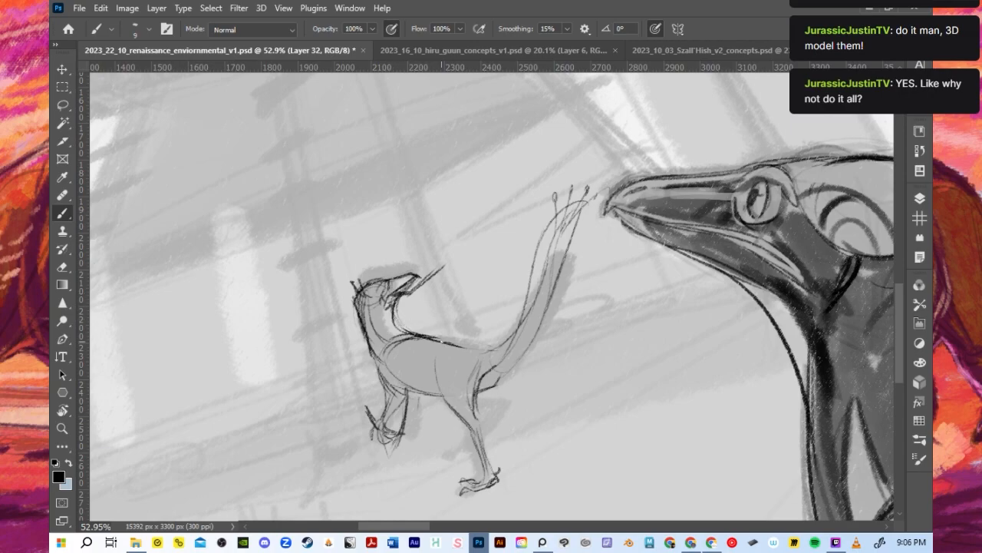
- Thicken the front and rear neck contours, and reshape the rounded back of the small dinosaur's head
drag(386, 310, 409, 333)
drag(366, 281, 373, 354)
key(ctrl+z)
mouse_move(356, 288)
mouse_down()
mouse_move(359, 331)
mouse_move(373, 307)
mouse_move(356, 297)
mouse_move(364, 345)
mouse_up()
key(ctrl+z)
drag(360, 309, 378, 359)
mouse_move(356, 297)
mouse_down()
mouse_move(376, 305)
mouse_move(379, 279)
mouse_up()
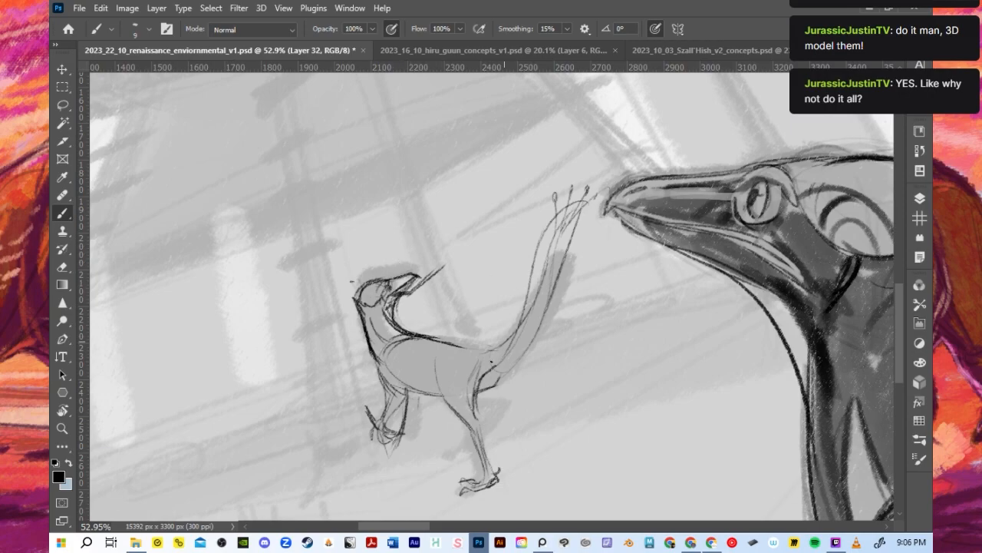
- Sketch a hip shape on the body, and add the far hind leg, foot detail and far hand
mouse_move(443, 356)
mouse_down()
mouse_move(466, 364)
mouse_move(466, 389)
mouse_move(502, 388)
mouse_move(457, 429)
mouse_move(464, 439)
mouse_up()
key(ctrl+z)
drag(512, 343, 430, 350)
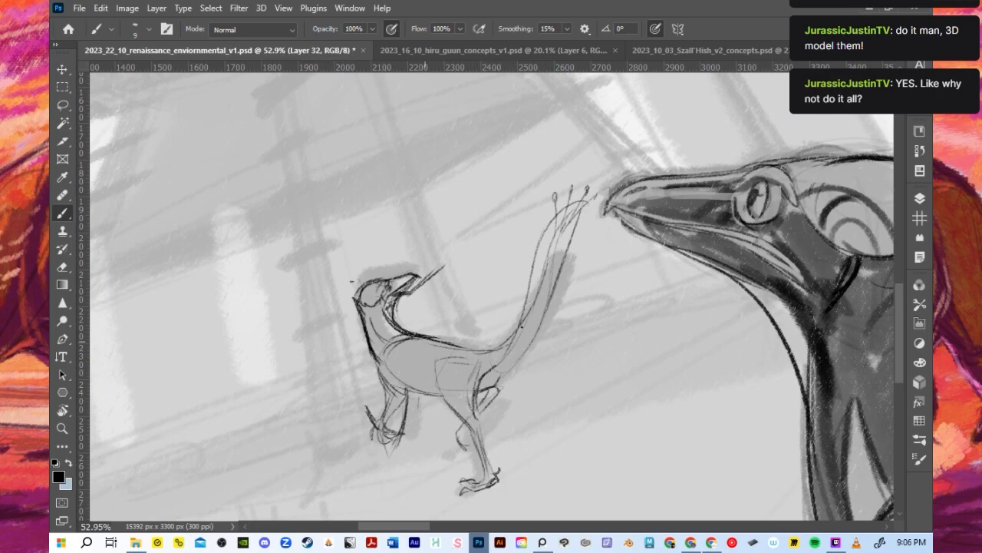
mouse_move(461, 436)
mouse_down()
mouse_move(467, 445)
mouse_move(471, 436)
mouse_up()
mouse_move(498, 400)
mouse_down()
mouse_move(475, 425)
mouse_move(495, 392)
mouse_move(483, 411)
mouse_up()
mouse_move(459, 482)
mouse_down()
mouse_move(487, 491)
mouse_move(480, 479)
mouse_move(489, 475)
mouse_up()
mouse_move(411, 432)
mouse_down()
mouse_move(421, 398)
mouse_move(429, 401)
mouse_up()
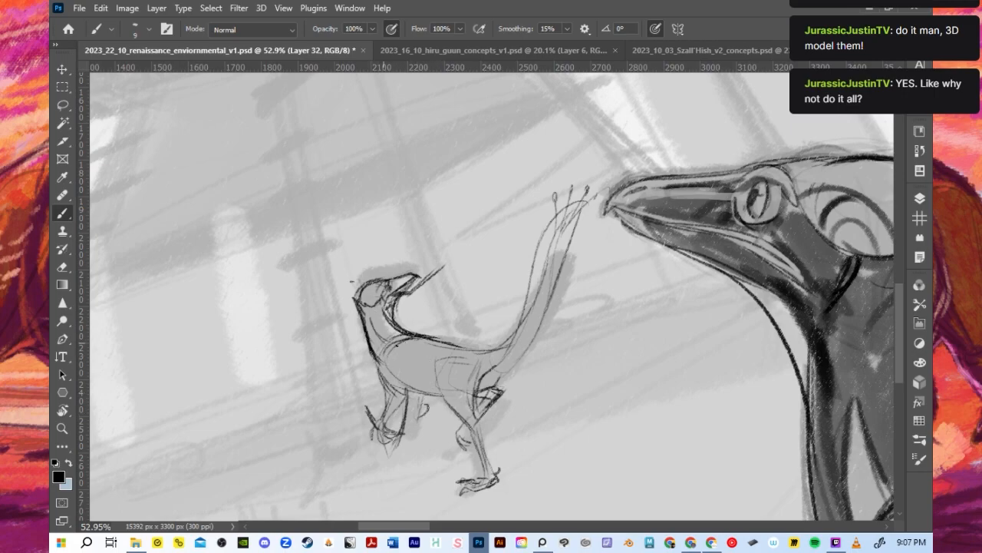
- Drape a pointed cloth over the small dinosaur's body, with a second flap hanging behind the hind leg
mouse_move(384, 358)
mouse_down()
mouse_move(420, 442)
mouse_move(443, 460)
mouse_up()
drag(481, 369, 443, 474)
mouse_move(483, 346)
mouse_down()
mouse_move(507, 406)
mouse_move(499, 387)
mouse_move(502, 442)
mouse_move(480, 432)
mouse_move(510, 447)
mouse_up()
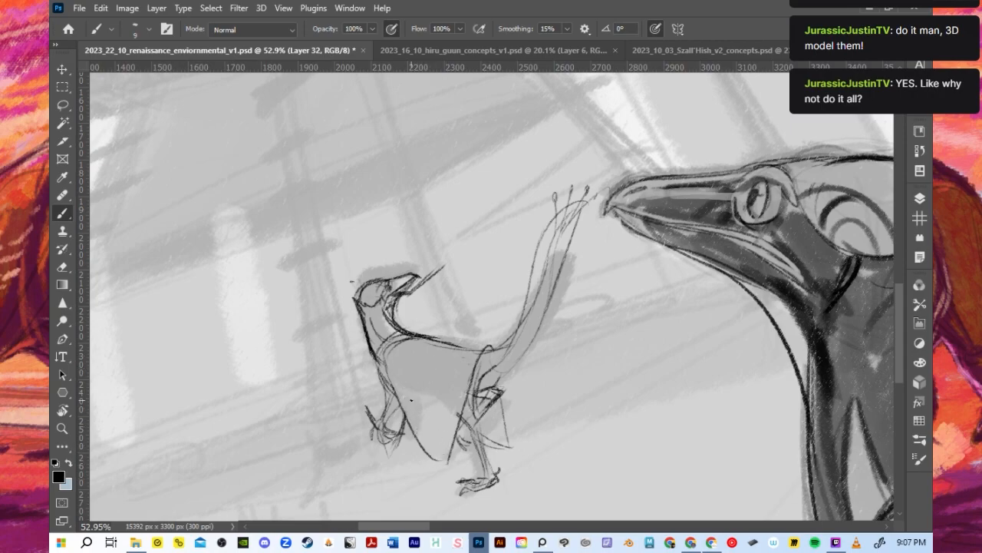
drag(388, 358, 422, 444)
drag(395, 388, 446, 469)
mouse_move(505, 347)
mouse_down()
mouse_move(475, 351)
mouse_move(483, 374)
mouse_move(510, 373)
mouse_up()
key(ctrl+z)
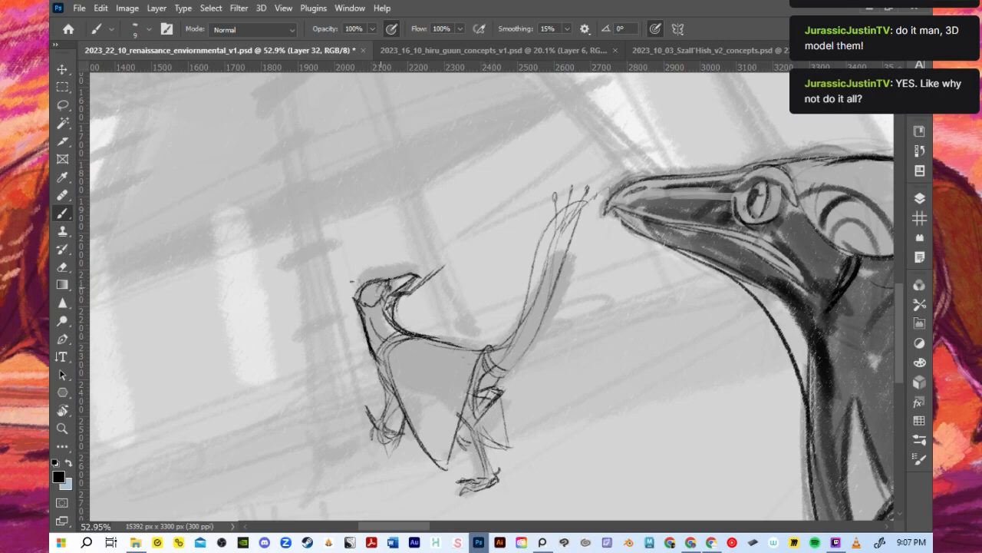
- Add a cheek line on the small dinosaur's head, and refine the tail contour up to its feathered tip
drag(380, 288, 376, 305)
mouse_move(498, 364)
mouse_down()
mouse_move(517, 268)
mouse_move(554, 203)
mouse_up()
key(ctrl+z)
key(ctrl+z)
mouse_move(505, 354)
mouse_down()
mouse_move(574, 206)
mouse_move(557, 277)
mouse_up()
mouse_move(561, 228)
mouse_down()
mouse_move(541, 315)
mouse_move(568, 218)
mouse_up()
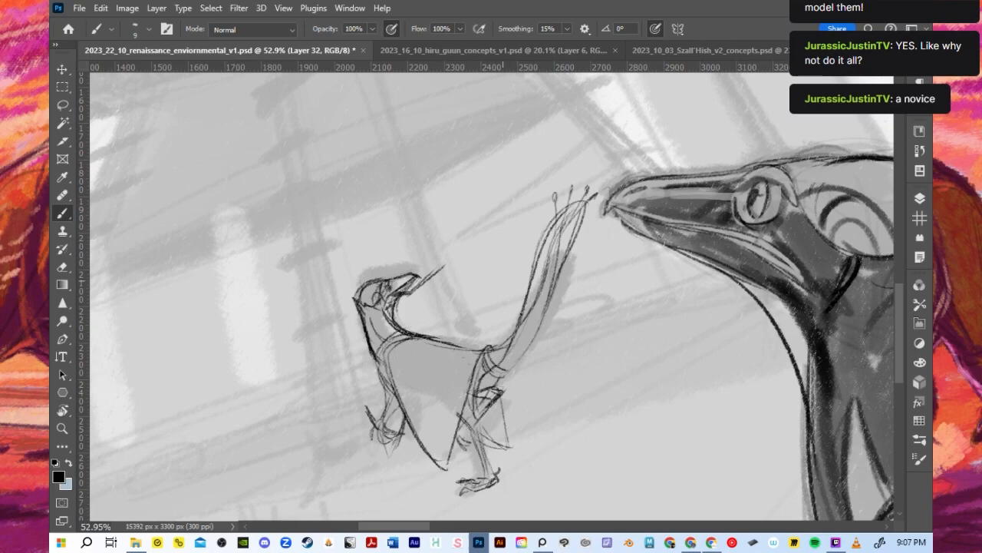
key(bracketright)
key(bracketright)
key(bracketright)
key(bracketright)
mouse_move(489, 410)
mouse_down()
mouse_move(485, 436)
mouse_move(495, 431)
mouse_up()
key(ctrl+z)
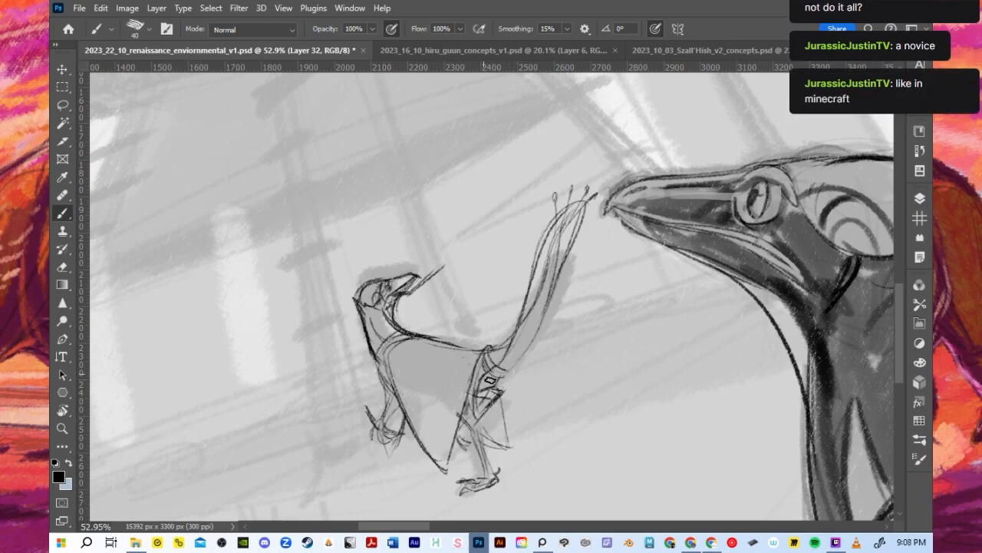
- Shade the cloth flap hanging behind the small middle-ground dinosaur's hind leg with dark hatching
key(bracketleft)
key(bracketleft)
key(bracketleft)
key(bracketleft)
drag(474, 420, 483, 456)
mouse_move(477, 375)
mouse_down()
mouse_move(471, 420)
mouse_move(490, 448)
mouse_up()
key(bracketright)
key(bracketright)
key(bracketright)
drag(491, 396, 505, 447)
key(ctrl+z)
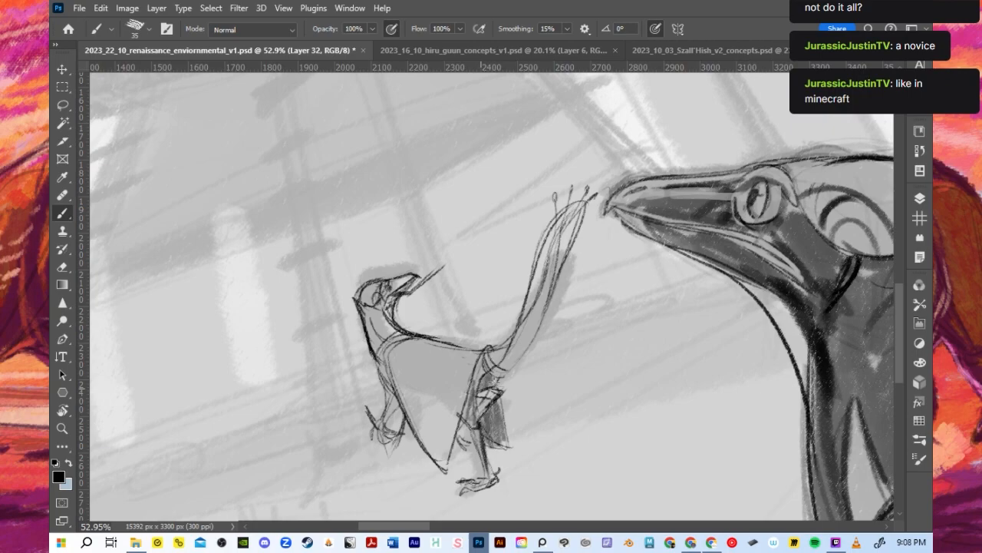
- Sketch a low pointed crest on top of the small dinosaur's head with a finer brush
drag(374, 351, 366, 315)
key(bracketleft)
key(bracketleft)
key(bracketleft)
drag(383, 273, 371, 259)
key(bracketleft)
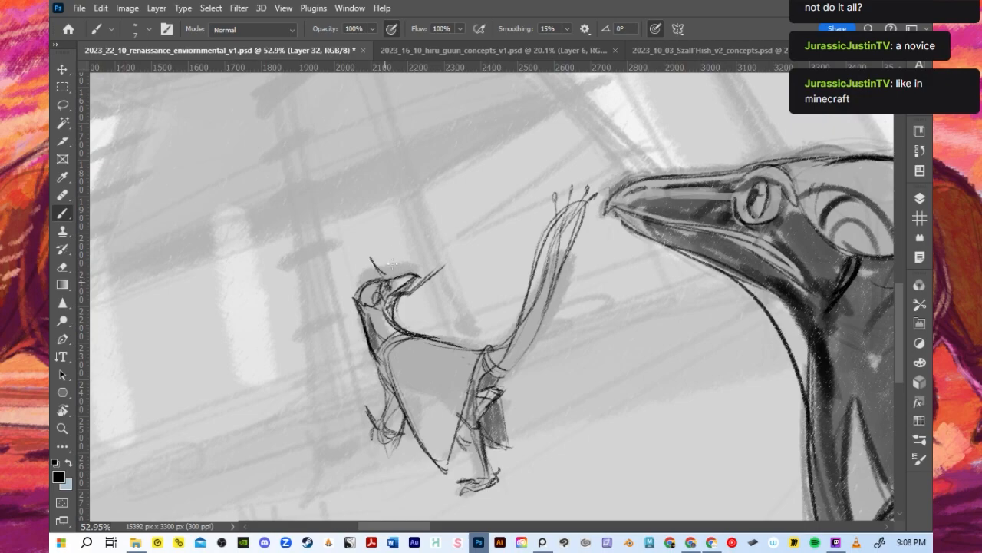
key(ctrl+z)
mouse_move(374, 263)
mouse_down()
mouse_move(399, 282)
mouse_move(401, 271)
mouse_move(388, 281)
mouse_move(412, 271)
mouse_move(404, 280)
mouse_up()
key(ctrl+z)
- Redraw the thin line rising from the small dinosaur's snout so it extends further upward, and reinforce the hand contours
key(ctrl+z)
key(ctrl+z)
key(ctrl+z)
drag(450, 259, 419, 287)
key(ctrl+z)
drag(419, 286, 445, 261)
key(ctrl+z)
key(ctrl+z)
drag(413, 292, 438, 260)
key(ctrl+z)
drag(419, 291, 449, 263)
key(ctrl+z)
drag(433, 264, 458, 234)
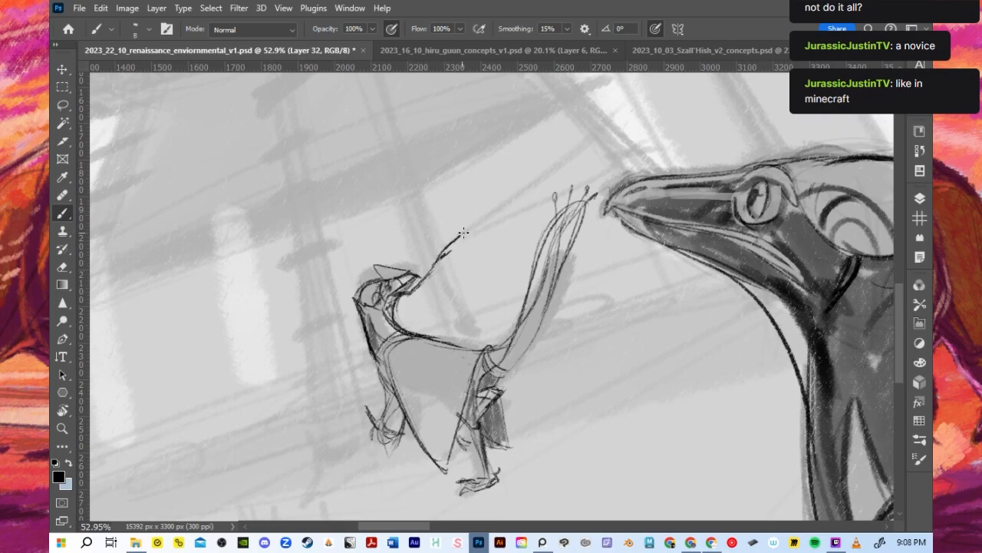
drag(418, 290, 438, 263)
drag(377, 429, 395, 432)
drag(366, 396, 387, 435)
- Shade the length of the small dinosaur's raised tail with broad strokes in a larger brush
key(bracketright)
key(bracketright)
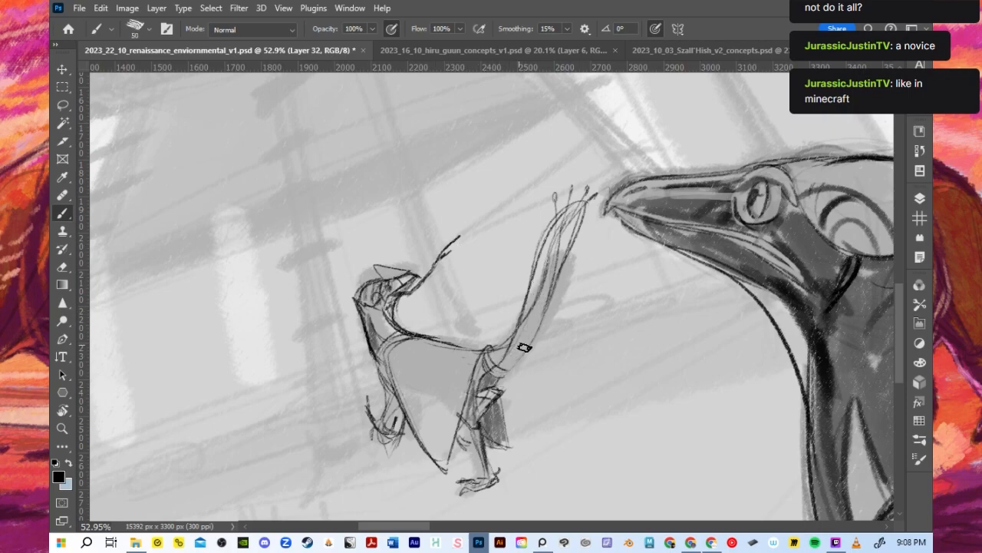
mouse_move(509, 373)
mouse_down()
mouse_move(543, 307)
mouse_move(509, 364)
mouse_move(548, 257)
mouse_up()
key(bracketright)
key(bracketright)
key(bracketright)
mouse_move(531, 319)
mouse_down()
mouse_move(542, 254)
mouse_move(572, 218)
mouse_up()
- Darken the upper part of the small dinosaur's tail with dense, feathery black strokes in a finer brush
key(bracketleft)
key(bracketleft)
key(bracketleft)
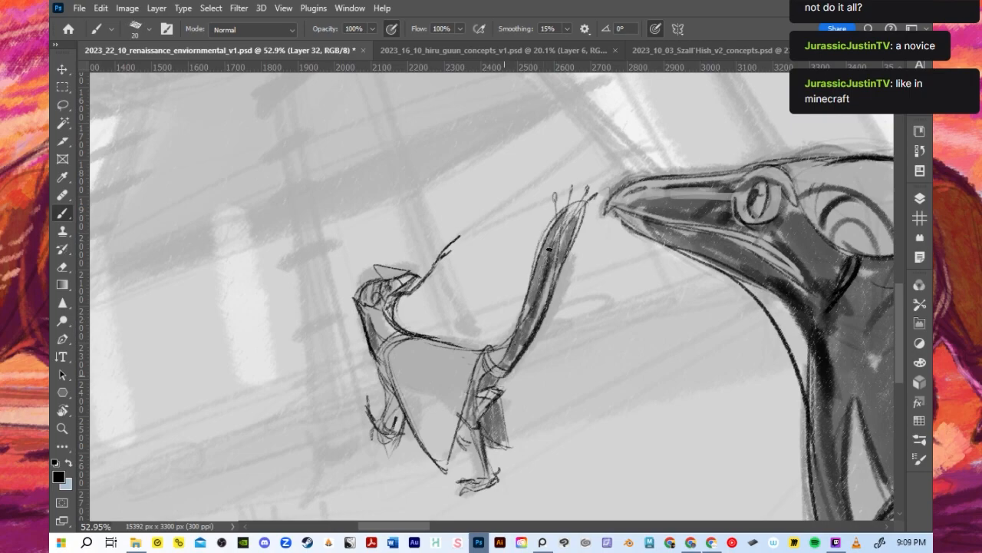
key(bracketleft)
mouse_move(505, 338)
mouse_down()
mouse_move(538, 263)
mouse_move(550, 268)
mouse_move(563, 214)
mouse_move(554, 283)
mouse_up()
- Add fine contour strokes at the base of the small dinosaur's tail and along the front edge of its cloth
key(bracketright)
key(bracketright)
key(bracketright)
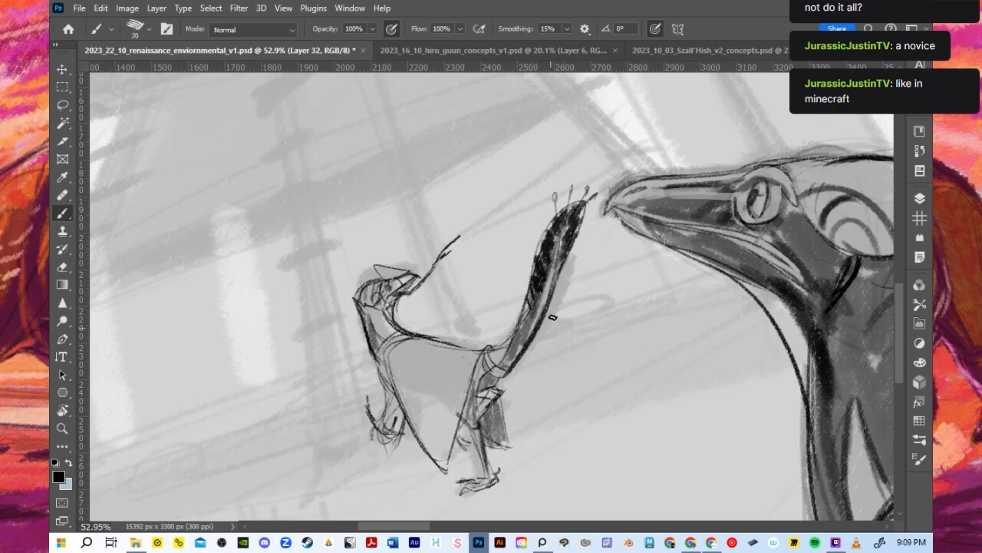
key(bracketleft)
key(bracketleft)
mouse_move(510, 349)
mouse_down()
mouse_move(499, 366)
mouse_move(514, 336)
mouse_move(495, 348)
mouse_up()
drag(407, 326, 391, 372)
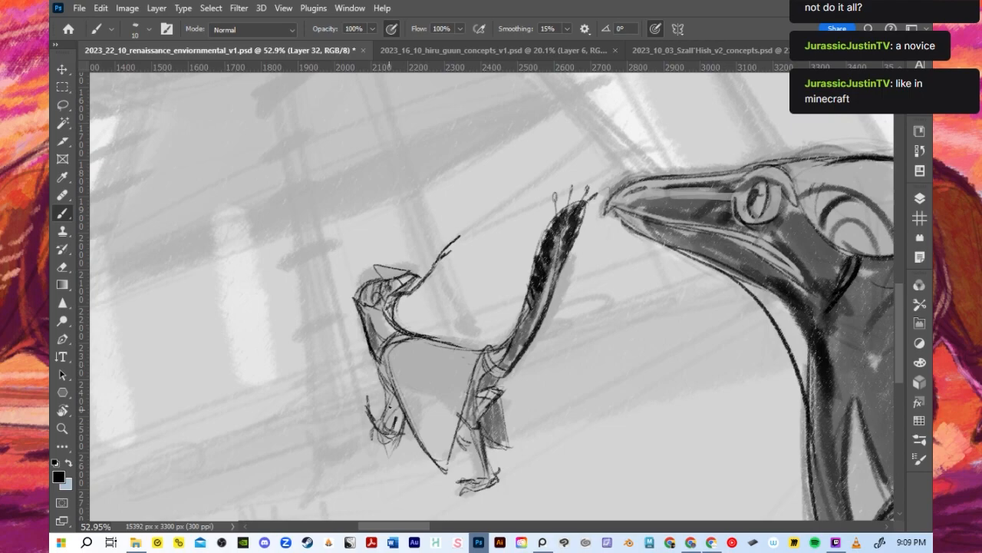
mouse_move(395, 420)
mouse_down()
mouse_move(384, 431)
mouse_move(403, 404)
mouse_up()
key(ctrl+z)
key(ctrl+z)
key(bracketright)
- Try duplicating Layer 32 and merging the two copies to darken the dinosaur linework
scroll(404, 311, down, 8)
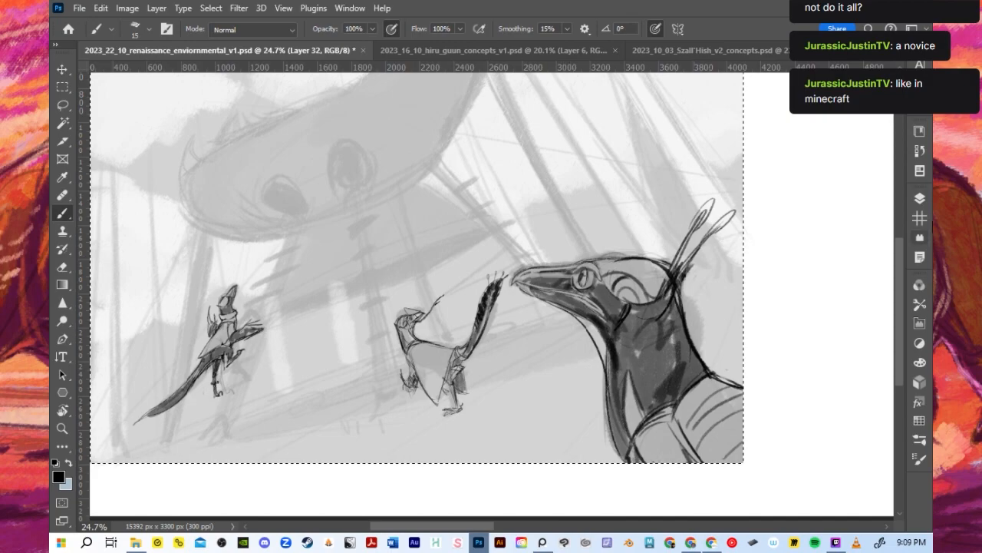
click(919, 198)
drag(798, 415, 844, 435)
shift+click(821, 416)
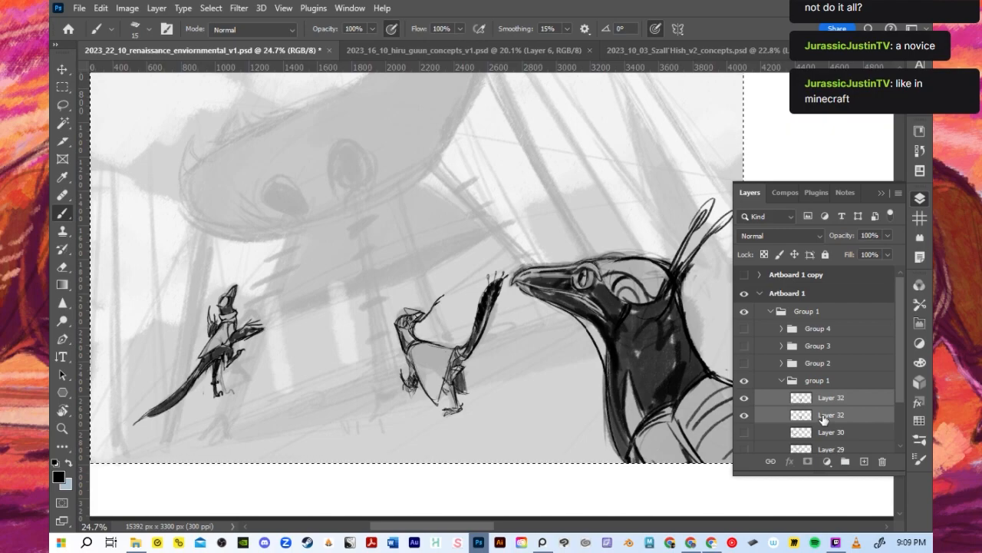
key(ctrl+e)
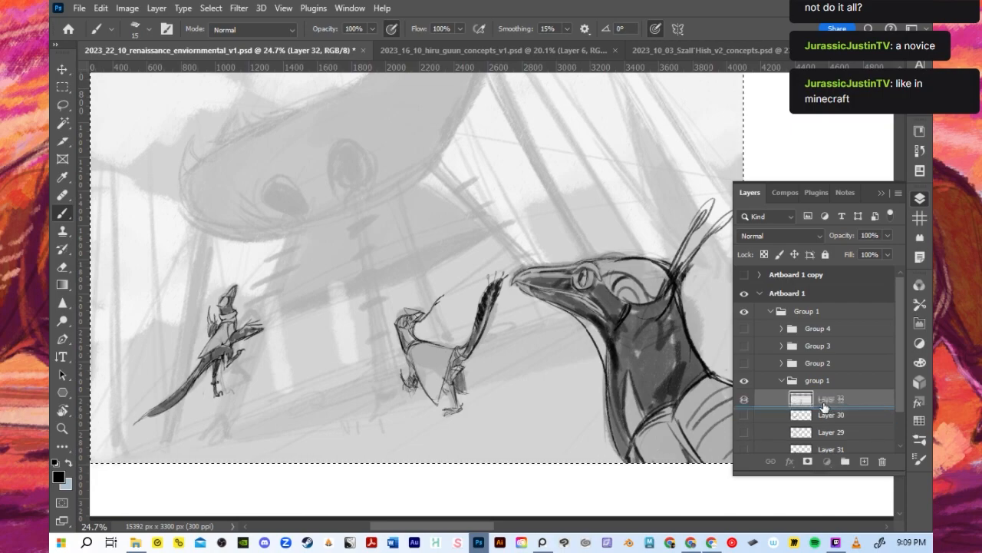
- Duplicate Layer 32, preview blend modes and visibility on the copy, and delete that copy
key(ctrl+j)
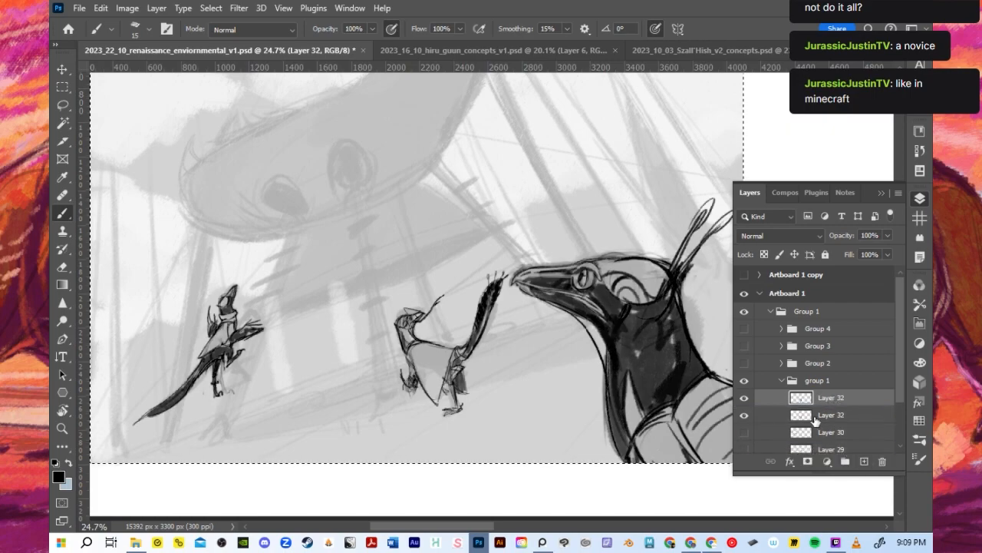
click(779, 236)
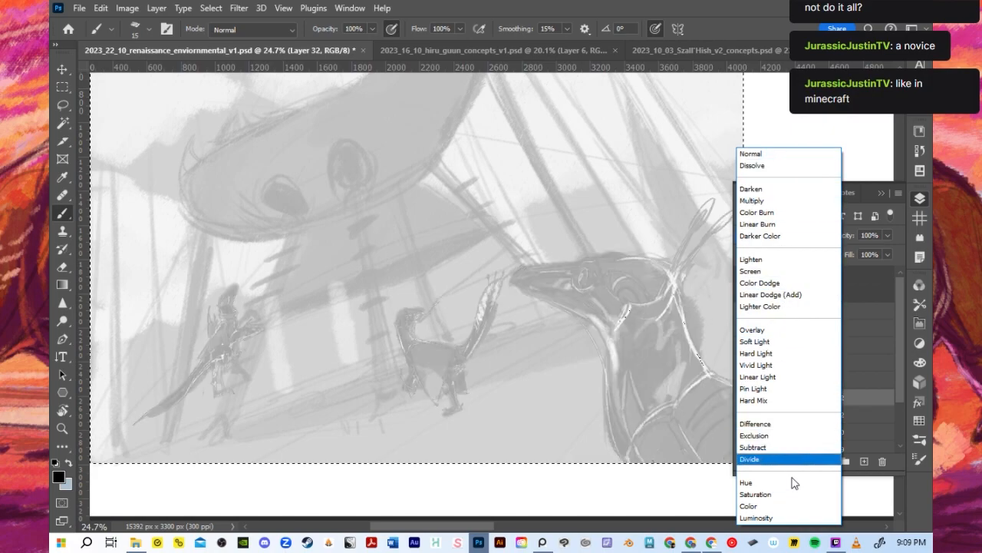
click(864, 461)
click(746, 399)
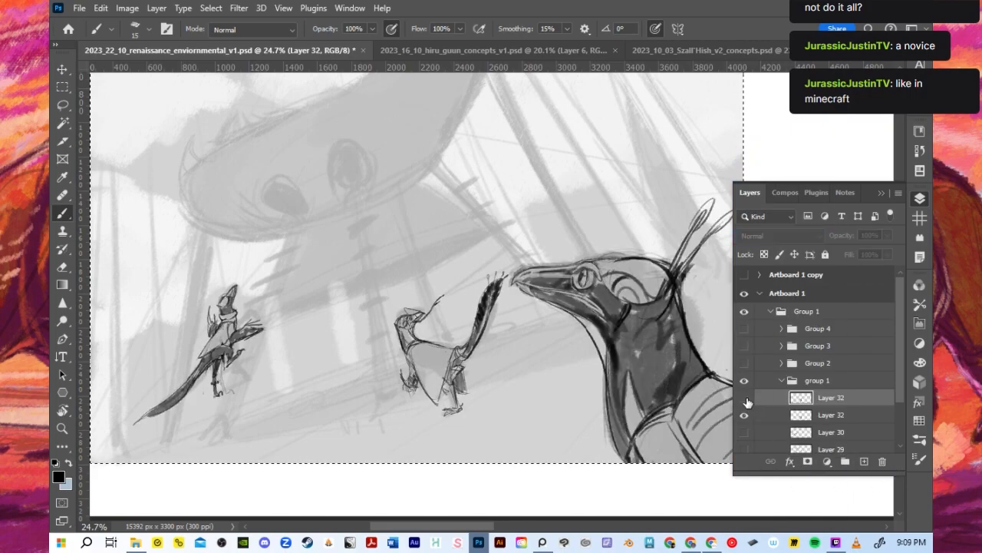
click(745, 398)
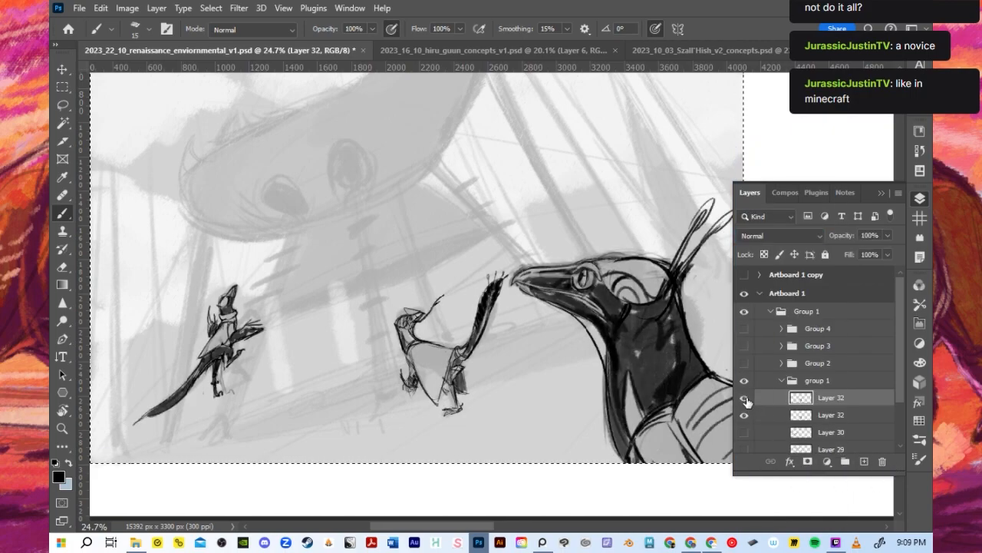
click(745, 399)
click(882, 461)
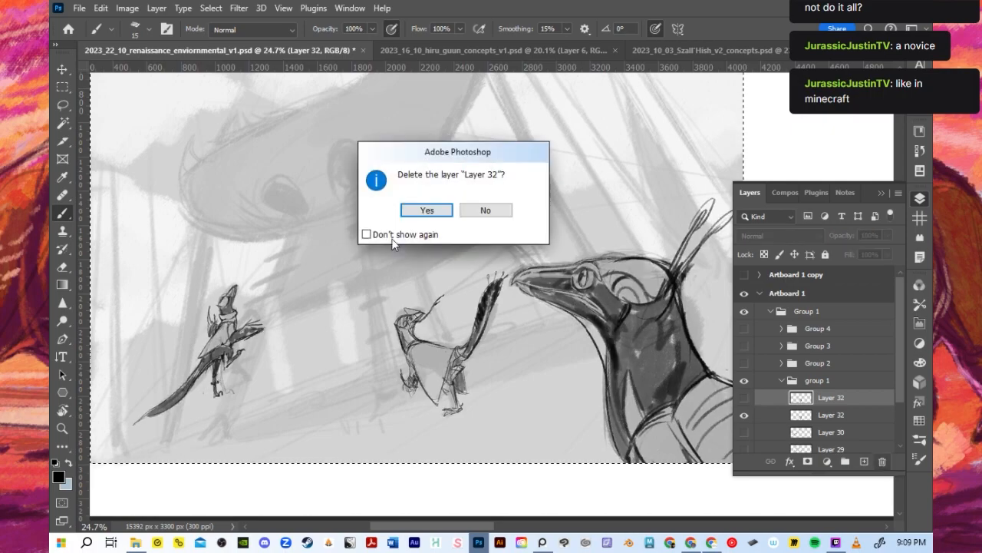
click(429, 211)
- Show Layers 29, 30 and 31, and raise the opacity of all three to 100%
click(744, 432)
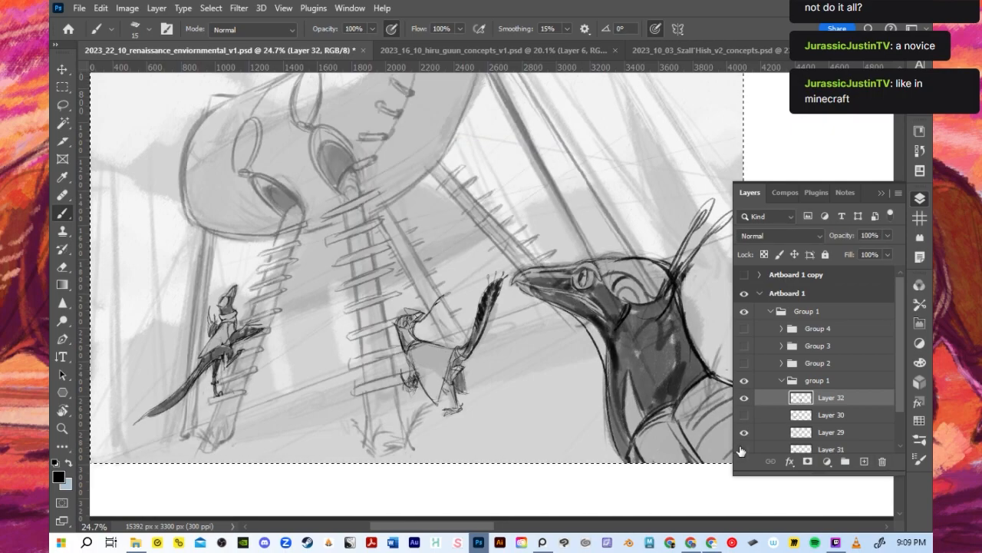
click(744, 415)
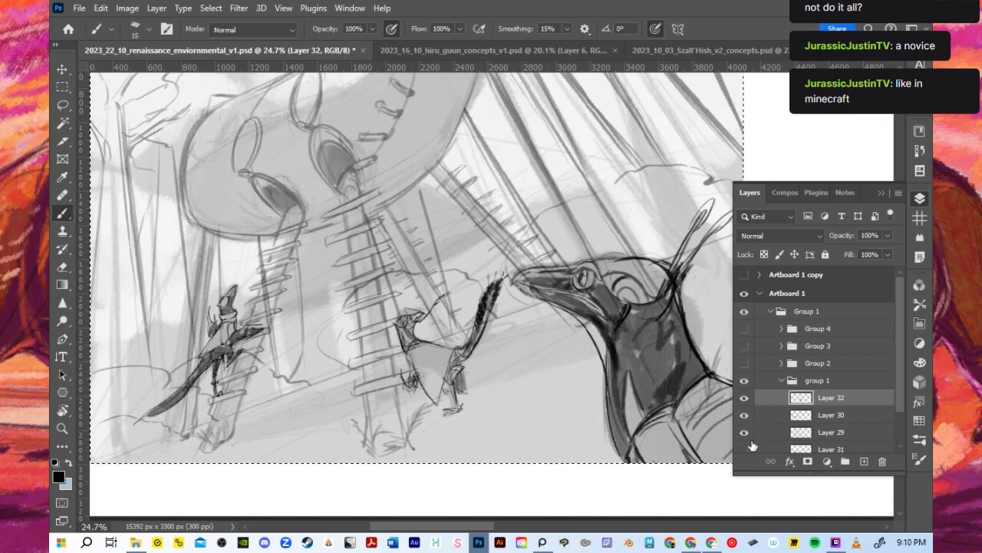
scroll(752, 449, down, 1)
click(744, 412)
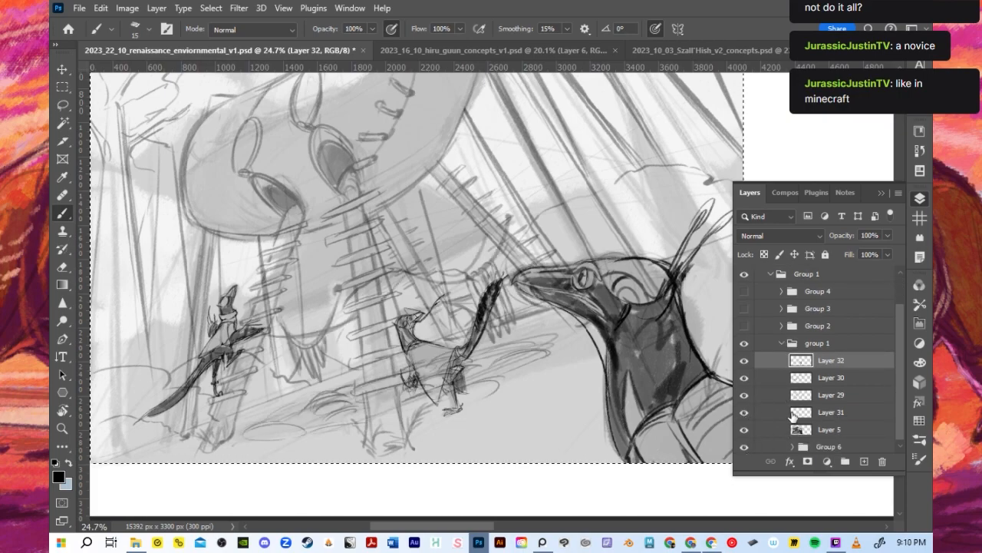
click(795, 416)
shift+click(801, 380)
click(888, 234)
drag(861, 251, 924, 254)
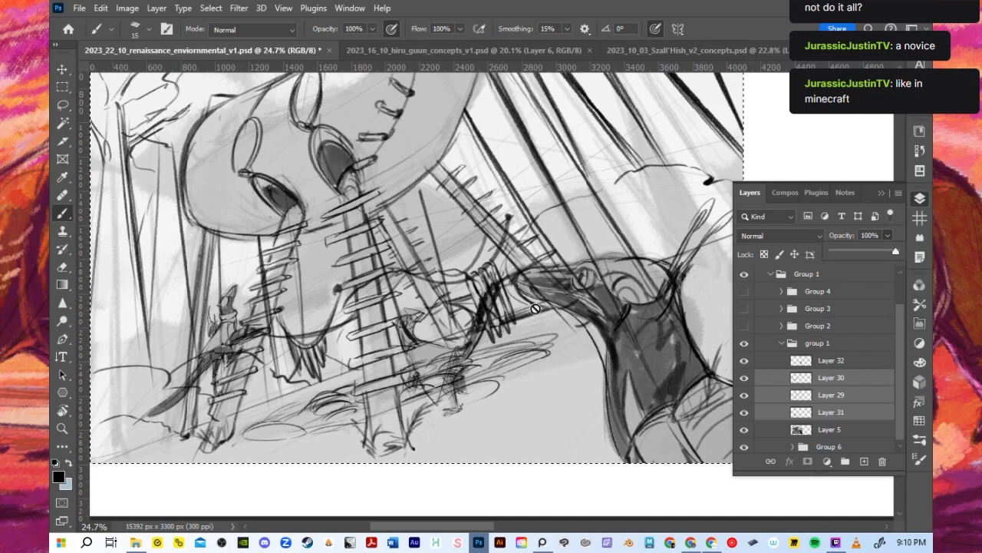
- Deselect the artboard area and save the document
click(211, 8)
click(231, 35)
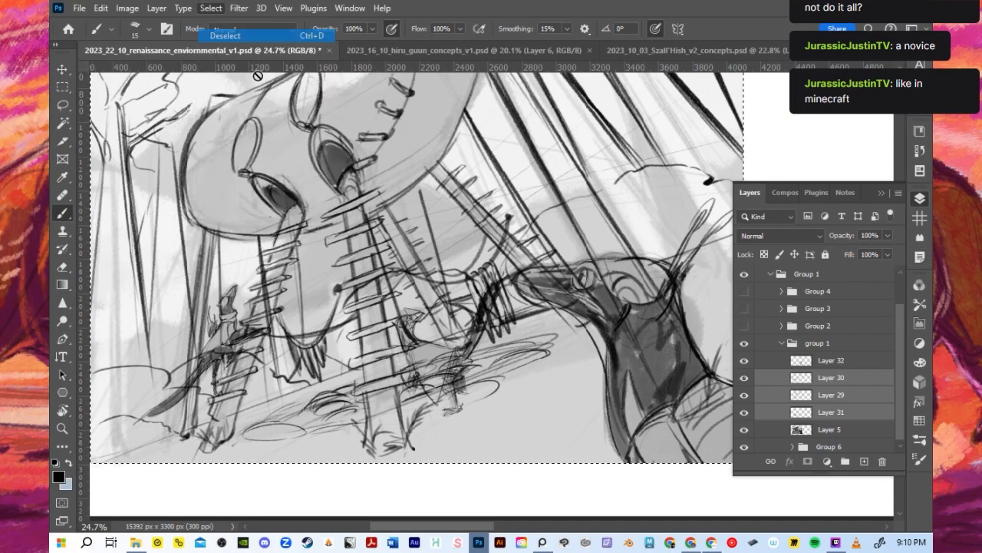
scroll(375, 216, down, 2)
scroll(376, 216, down, 1)
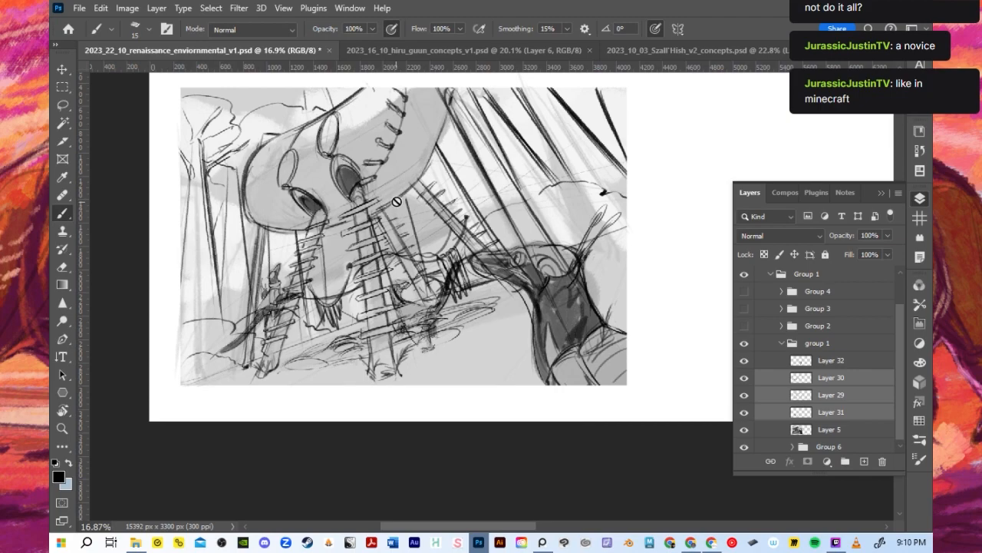
key(ctrl+s)
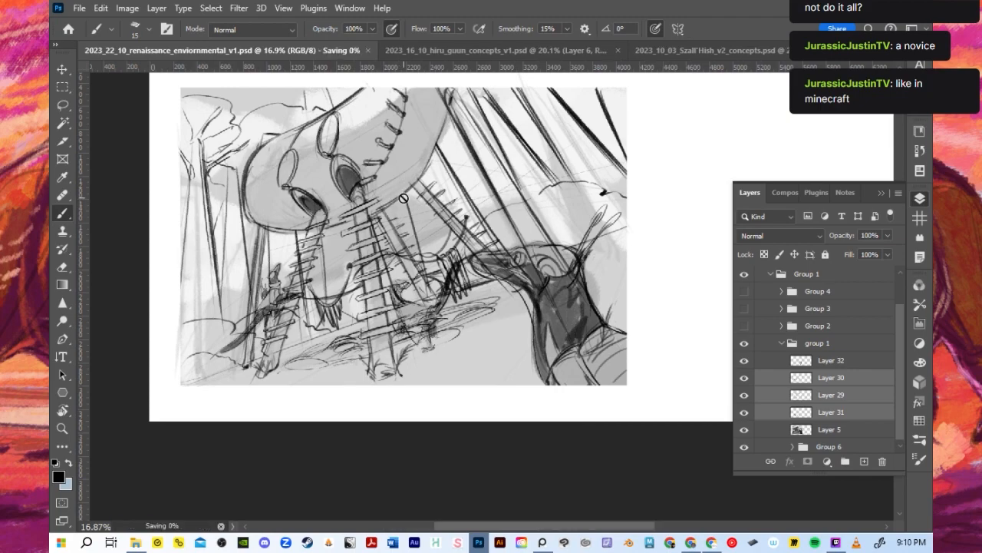
- Check what Layers 29 and 30 contain by toggling their visibility, and make Layer 32 the active layer
scroll(258, 197, up, 2)
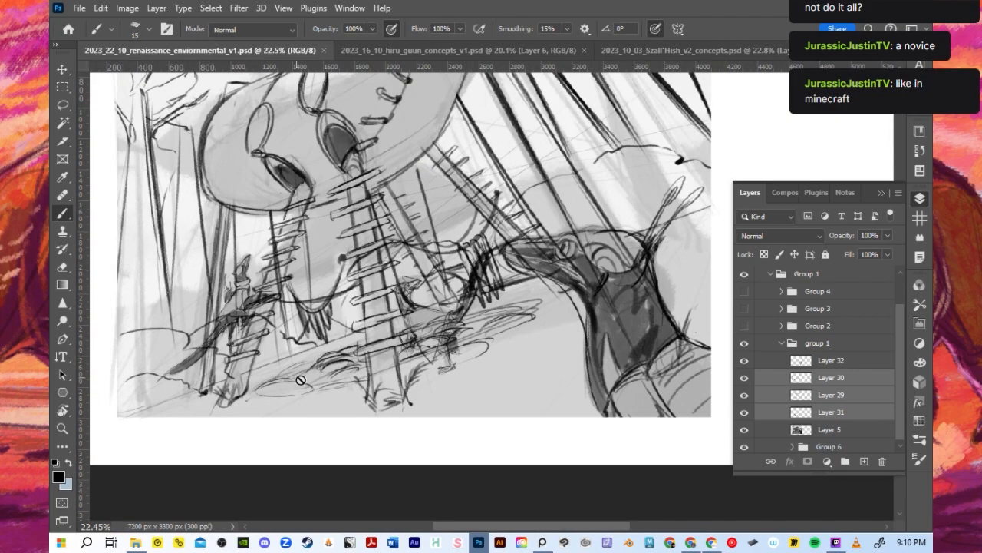
scroll(284, 358, up, 1)
click(838, 412)
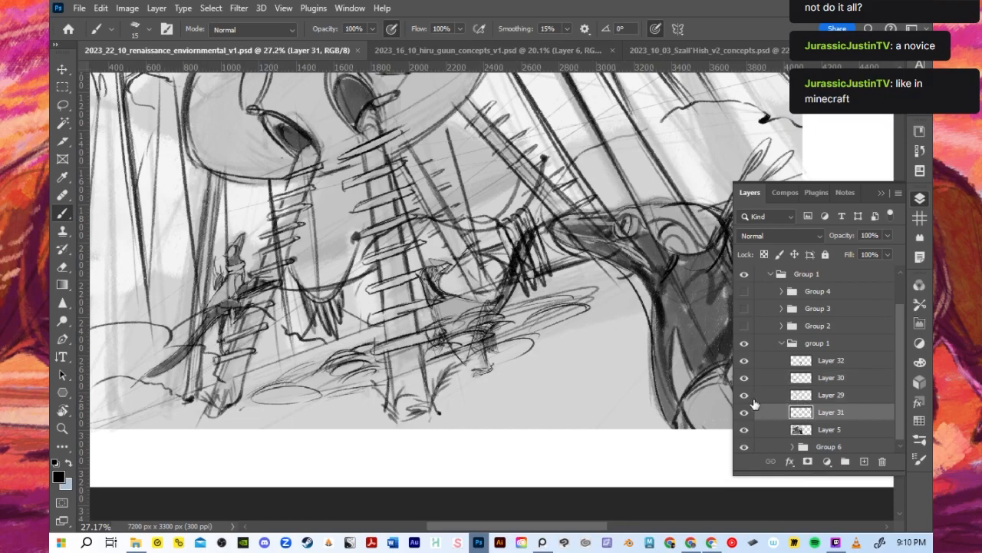
click(742, 398)
click(743, 397)
click(744, 378)
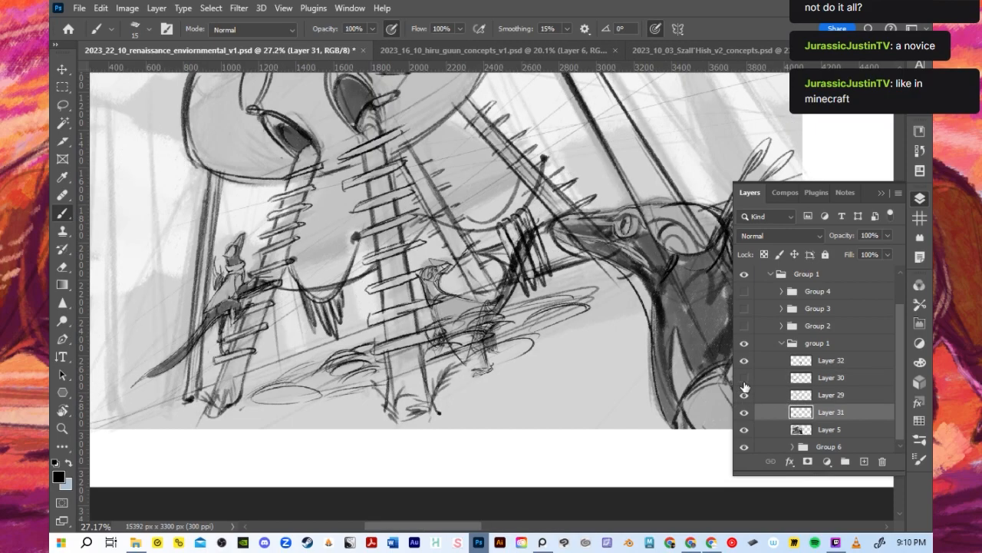
click(743, 378)
click(744, 366)
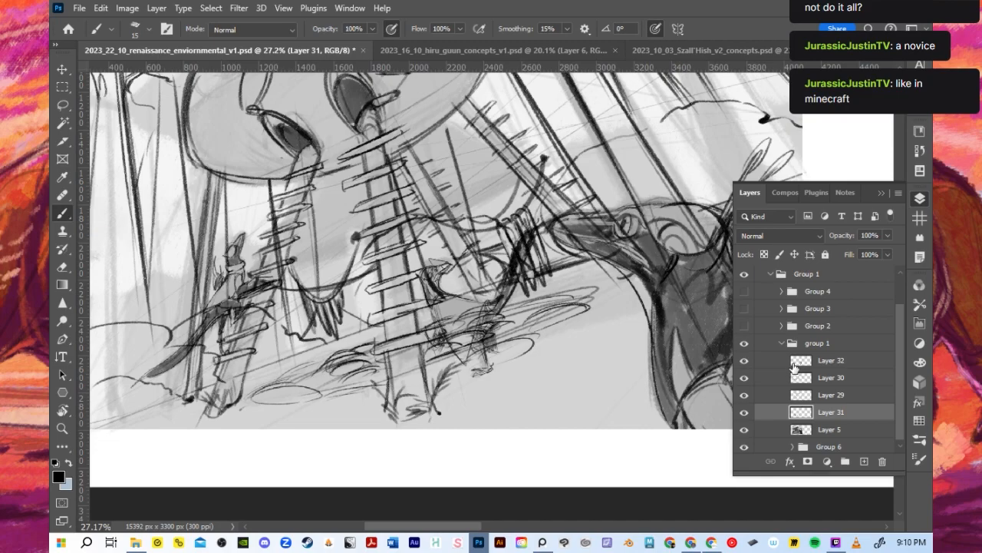
click(795, 365)
click(129, 9)
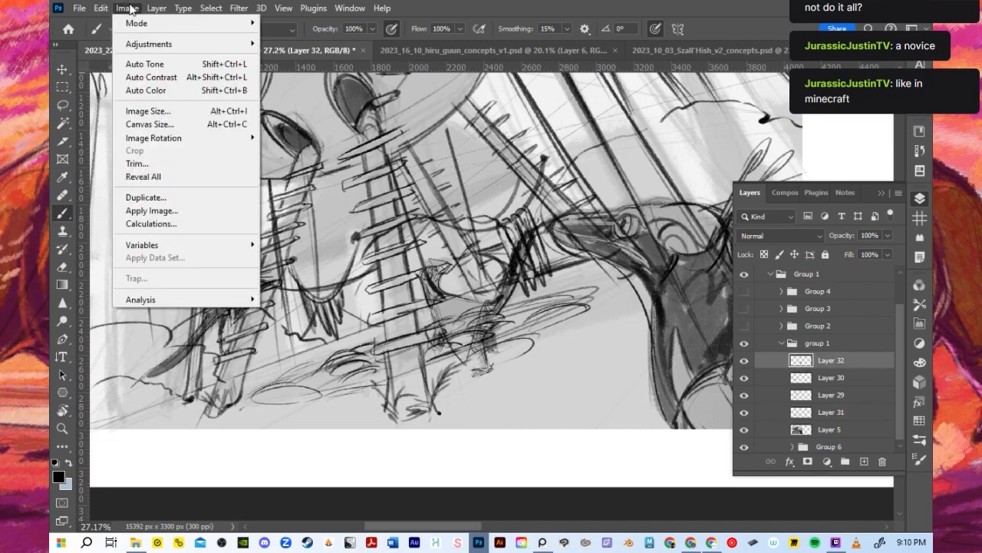
mouse_move(163, 10)
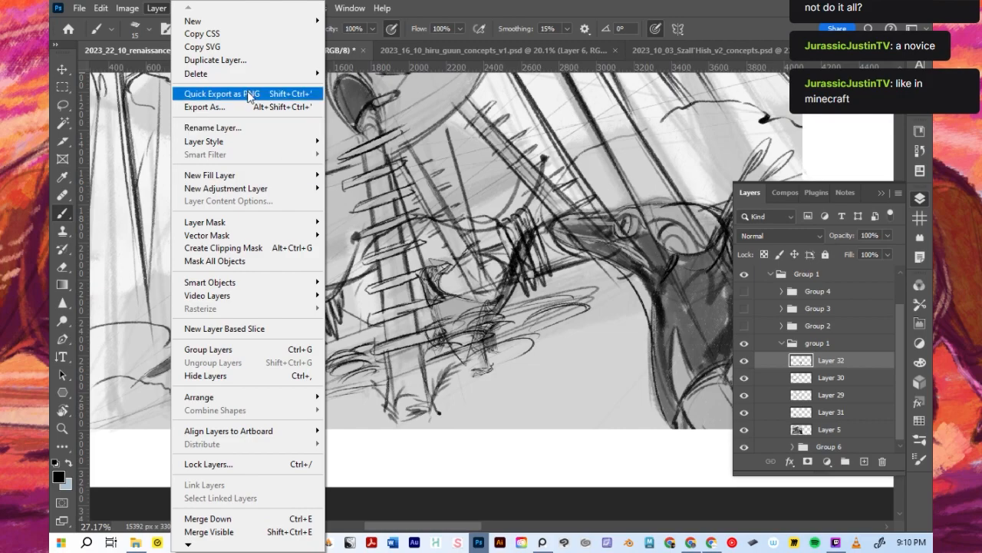
click(453, 10)
click(187, 10)
mouse_move(207, 10)
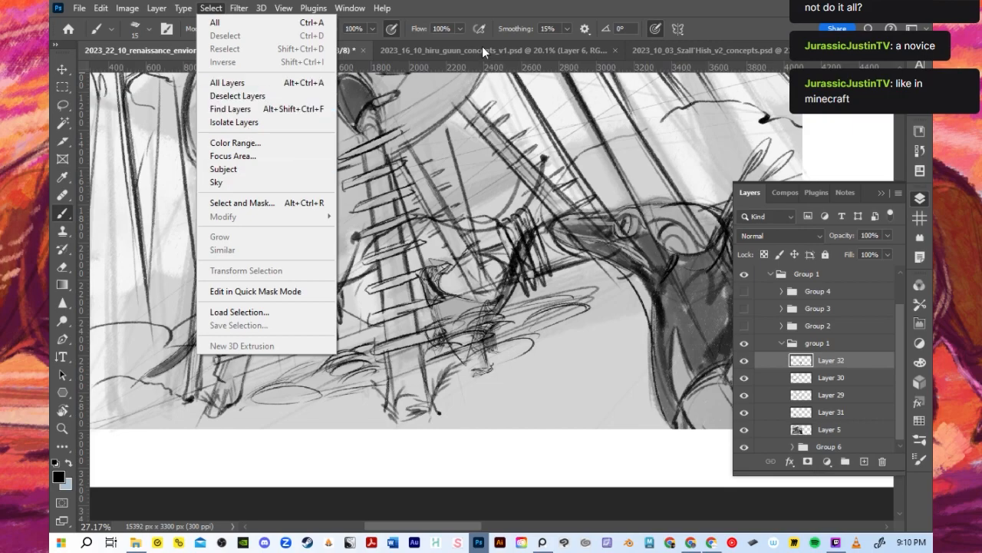
click(485, 13)
scroll(329, 262, up, 1)
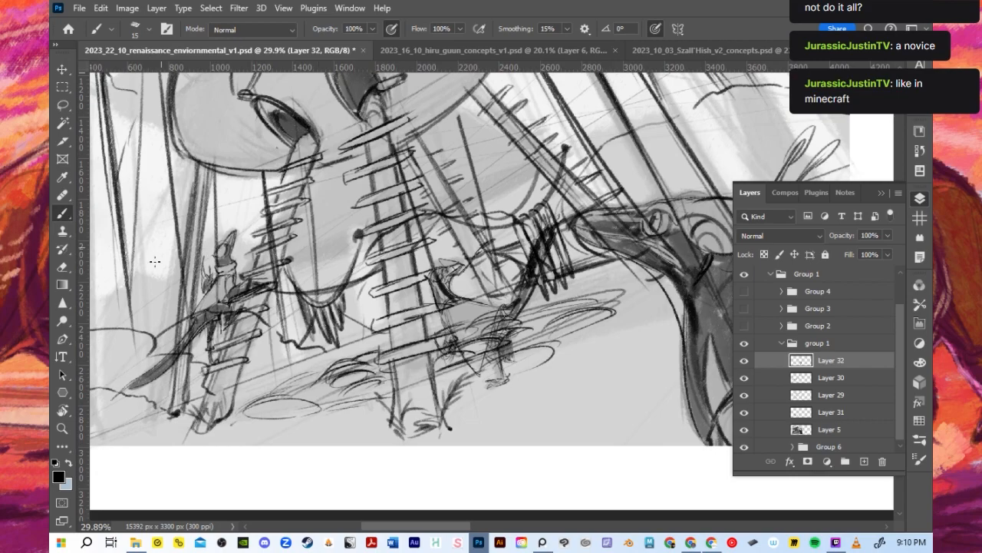
scroll(504, 397, down, 1)
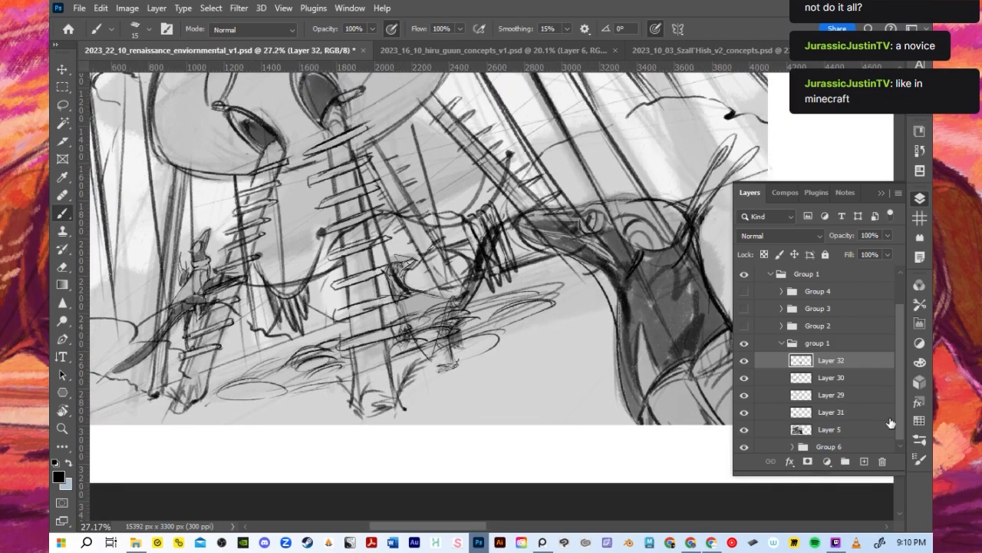
- Choose a mid grey from the Grayscale swatches as the painting colour, and enlarge the brush to 45
click(920, 420)
click(884, 216)
scroll(463, 250, up, 4)
scroll(458, 268, down, 1)
key(bracketright)
key(bracketright)
key(bracketright)
key(bracketright)
key(bracketright)
key(bracketright)
click(920, 421)
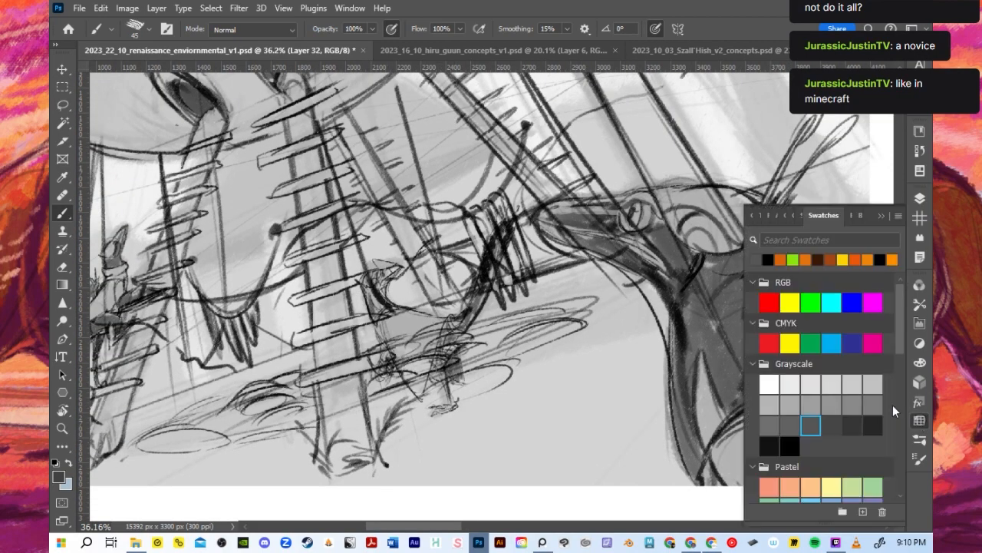
click(808, 397)
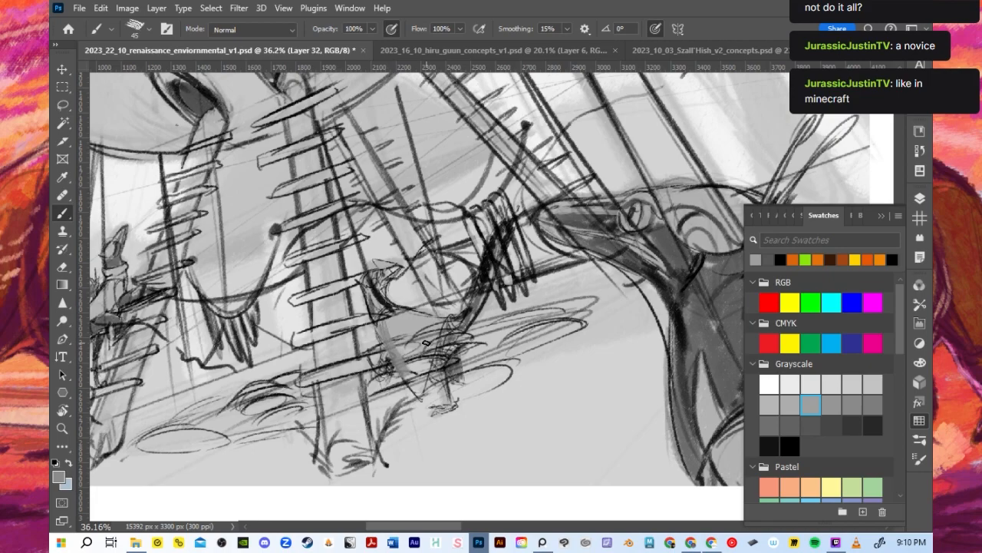
click(882, 216)
- Add a new layer and place it directly beneath Layer 32
click(918, 198)
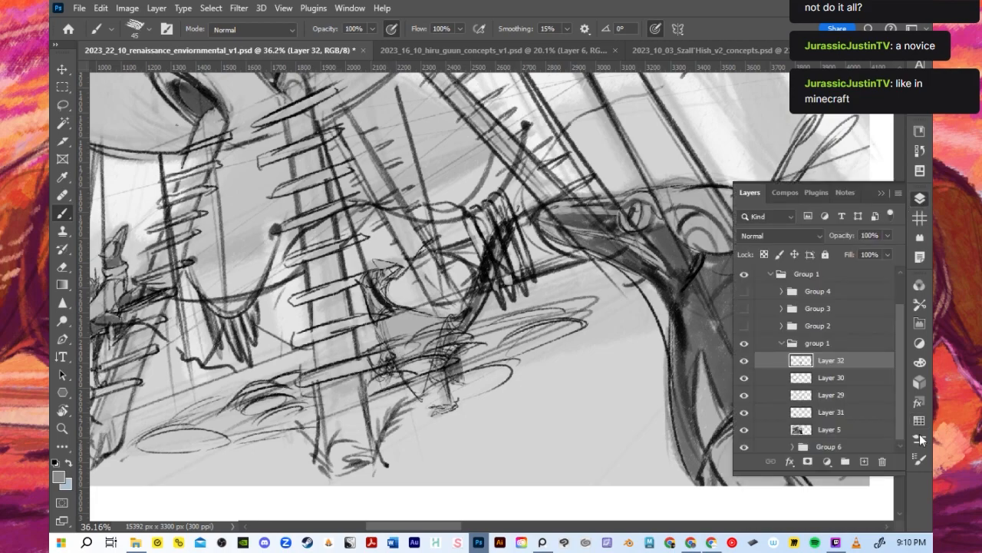
click(865, 461)
drag(838, 363, 840, 376)
- Block in mid grey beneath the linework of the middle dinosaur's neck and head, using brush sizes 70 and 45
key(bracketright)
key(bracketright)
key(bracketright)
mouse_move(389, 336)
mouse_down()
mouse_move(385, 367)
mouse_move(386, 326)
mouse_move(368, 284)
mouse_move(388, 317)
mouse_up()
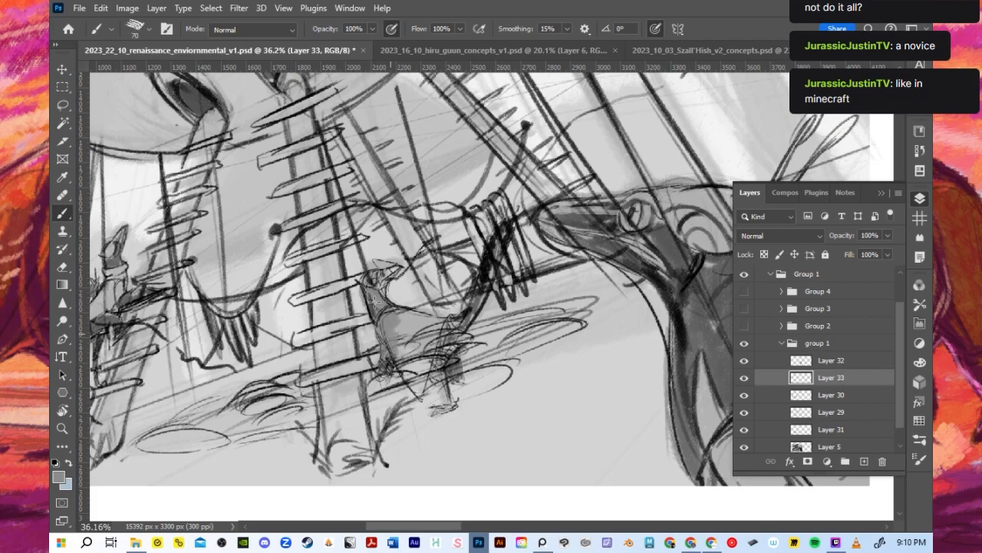
mouse_move(393, 271)
mouse_down()
mouse_move(384, 281)
mouse_move(377, 264)
mouse_move(379, 303)
mouse_up()
key(bracketleft)
key(bracketleft)
key(bracketleft)
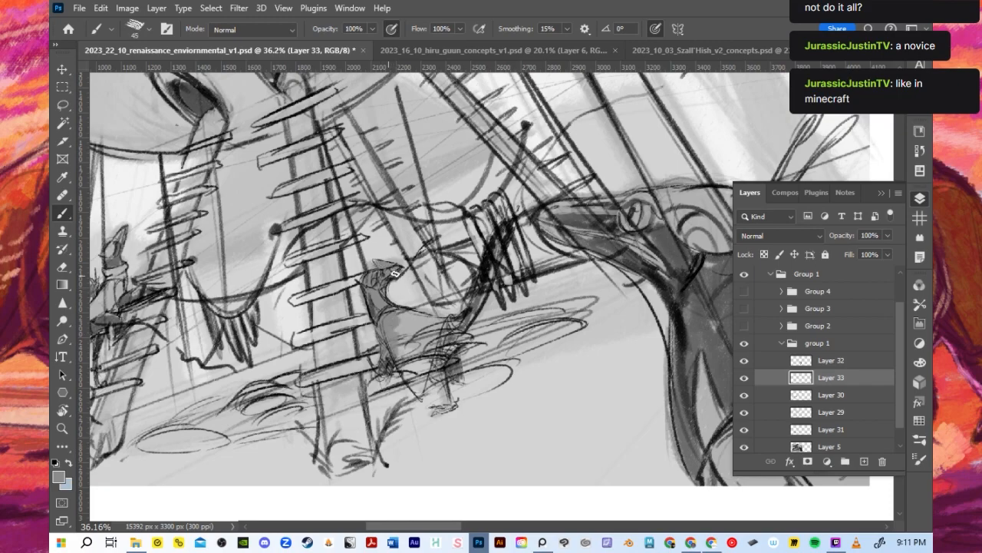
mouse_move(426, 251)
mouse_down()
mouse_move(398, 277)
mouse_move(420, 247)
mouse_up()
- Fill the middle dinosaur's body and tail with grey at brush size 70, and its legs at size 45
key(bracketright)
key(bracketright)
key(bracketright)
key(bracketright)
key(bracketright)
mouse_move(396, 336)
mouse_down()
mouse_move(417, 391)
mouse_move(426, 368)
mouse_move(417, 379)
mouse_move(400, 320)
mouse_move(443, 333)
mouse_move(437, 363)
mouse_move(451, 400)
mouse_move(430, 364)
mouse_move(498, 242)
mouse_move(473, 309)
mouse_move(512, 225)
mouse_up()
key(bracketleft)
key(bracketleft)
key(bracketleft)
key(bracketleft)
key(bracketleft)
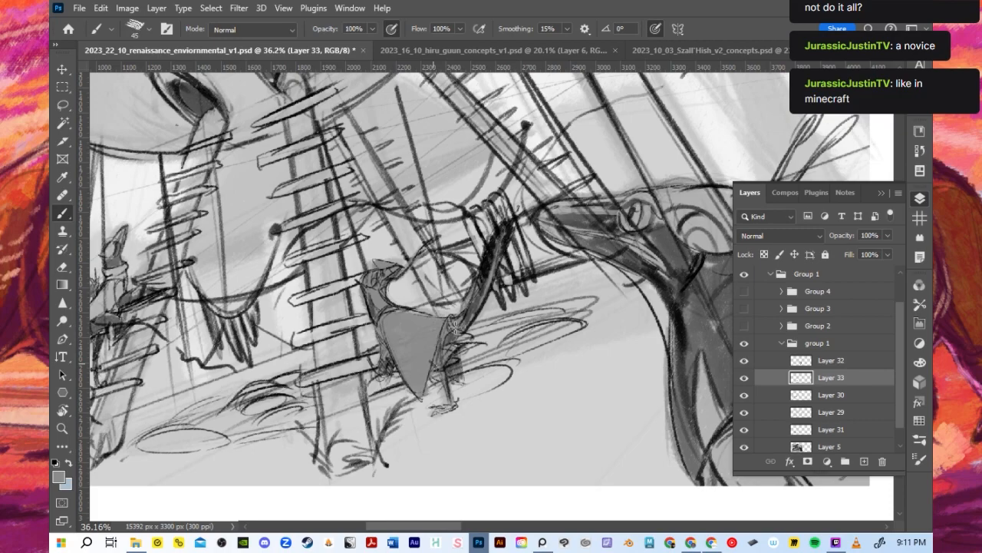
drag(458, 367, 460, 385)
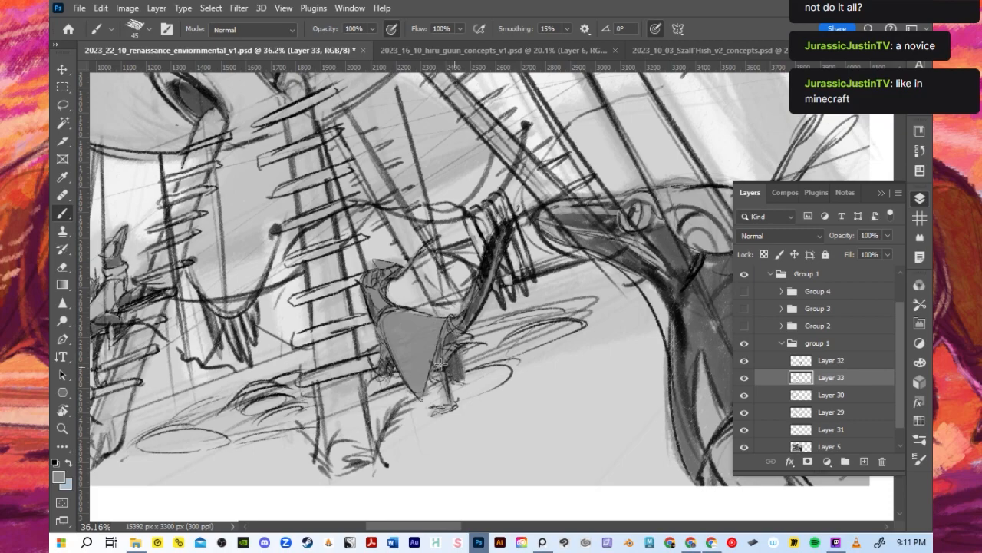
- Block in grey on the far-left dinosaur, covering its tail, body, arms, leg and neck
scroll(442, 242, down, 8)
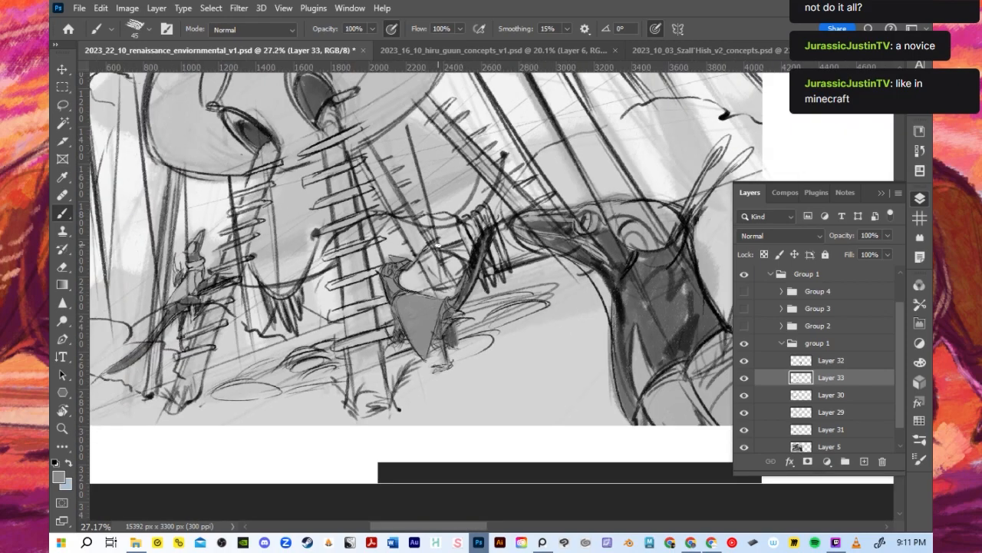
scroll(146, 309, up, 2)
scroll(144, 308, up, 7)
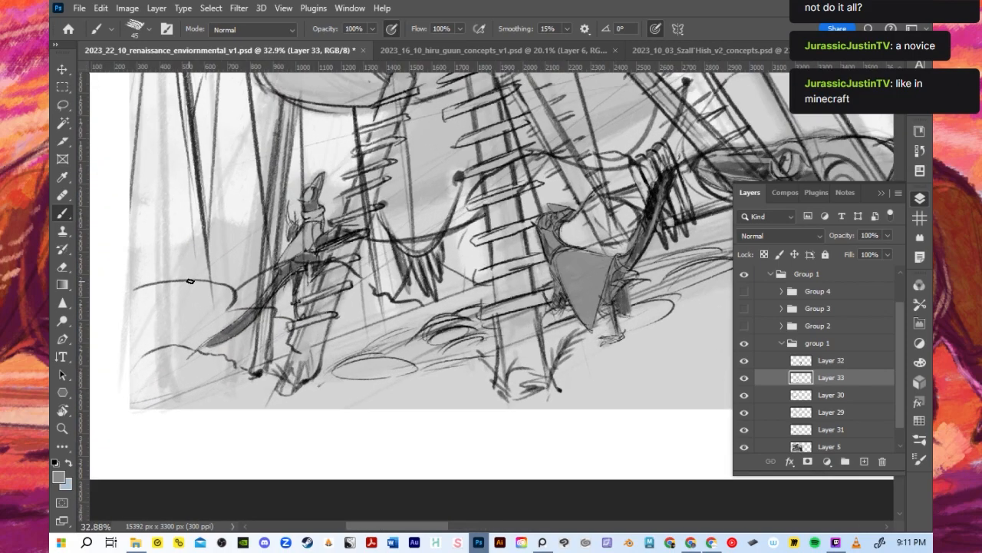
mouse_move(215, 355)
mouse_down()
mouse_move(239, 344)
mouse_move(326, 251)
mouse_move(320, 232)
mouse_move(342, 215)
mouse_move(324, 253)
mouse_move(340, 215)
mouse_move(338, 242)
mouse_move(362, 230)
mouse_up()
drag(336, 261, 362, 252)
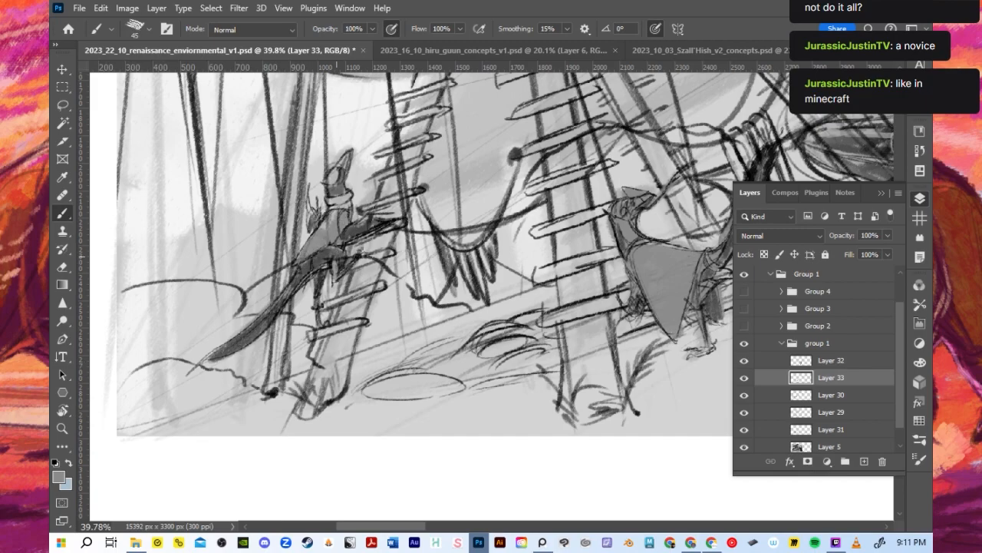
drag(319, 297, 321, 326)
mouse_move(318, 235)
mouse_down()
mouse_move(333, 208)
mouse_move(344, 223)
mouse_move(332, 188)
mouse_move(340, 165)
mouse_move(334, 190)
mouse_up()
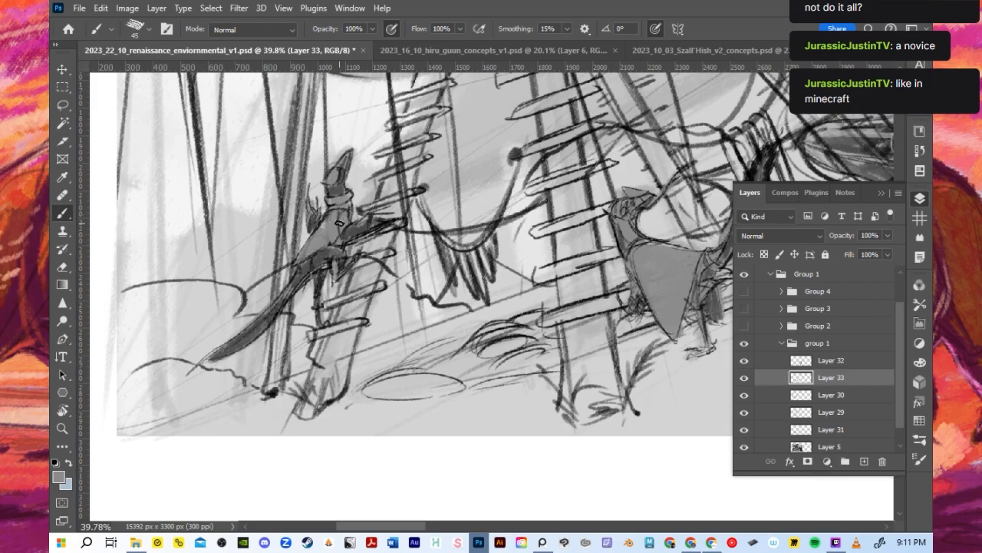
- Paint grey over the large foreground dinosaur's snout, head and crest with the brush at 90
scroll(349, 219, down, 5)
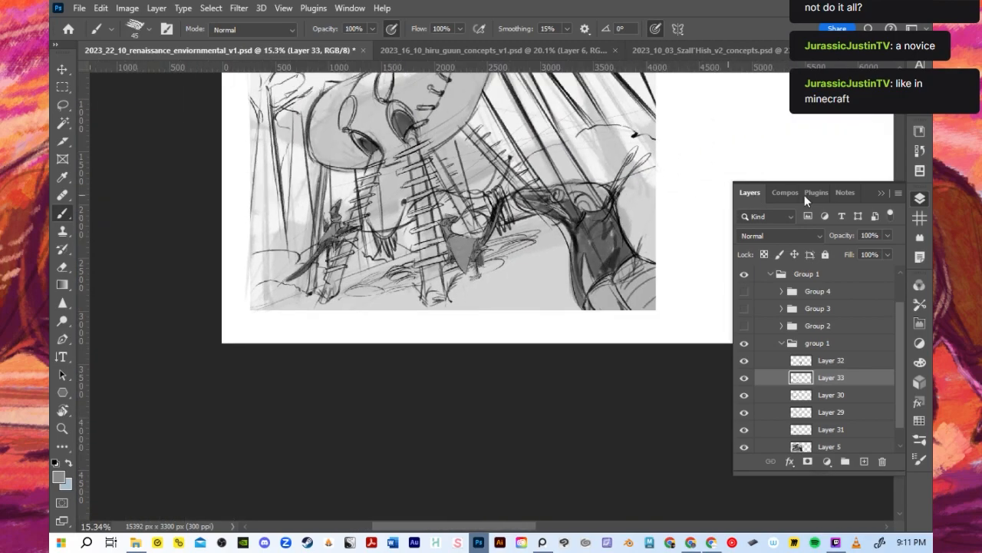
click(880, 193)
scroll(683, 159, up, 2)
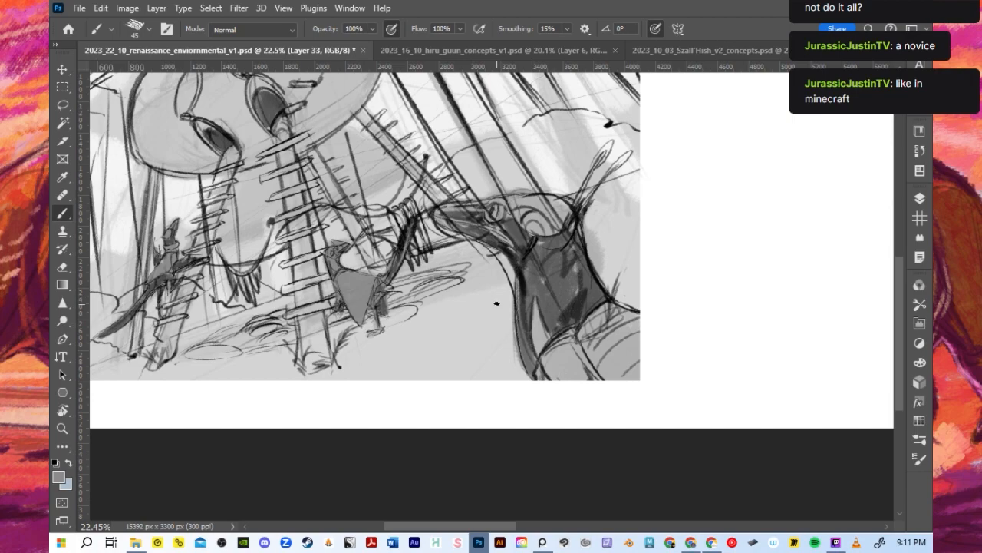
mouse_move(456, 228)
mouse_down()
mouse_move(477, 216)
mouse_move(462, 206)
mouse_move(505, 201)
mouse_move(484, 223)
mouse_up()
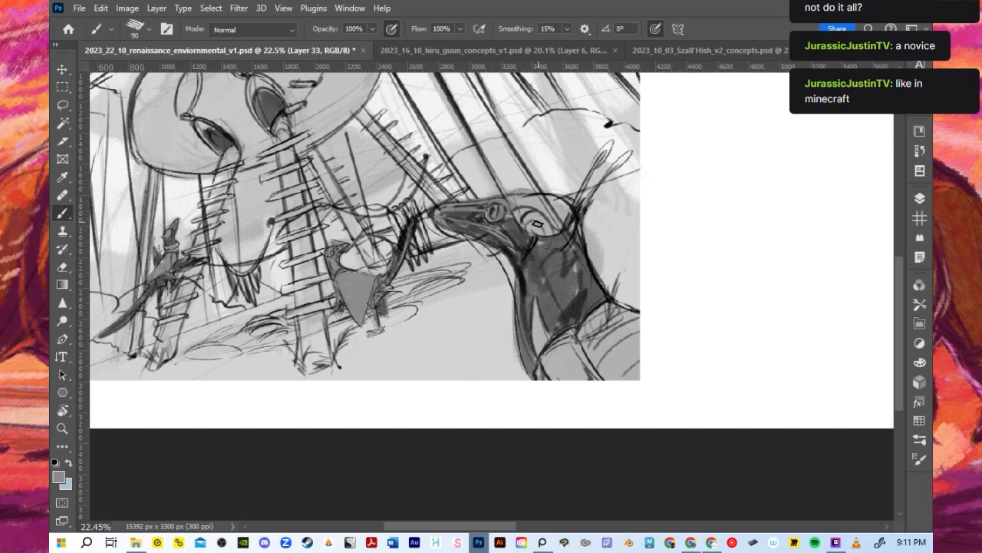
mouse_move(551, 244)
mouse_down()
mouse_move(521, 221)
mouse_move(556, 213)
mouse_move(540, 197)
mouse_move(558, 250)
mouse_move(578, 237)
mouse_move(574, 215)
mouse_move(491, 232)
mouse_move(531, 318)
mouse_move(490, 229)
mouse_move(534, 314)
mouse_move(537, 297)
mouse_move(564, 398)
mouse_move(582, 377)
mouse_move(589, 347)
mouse_up()
- Load Layer 5's area as a selection and fill the foreground dinosaur's chest and shoulders with grey at brush size 125
key(bracketright)
key(bracketright)
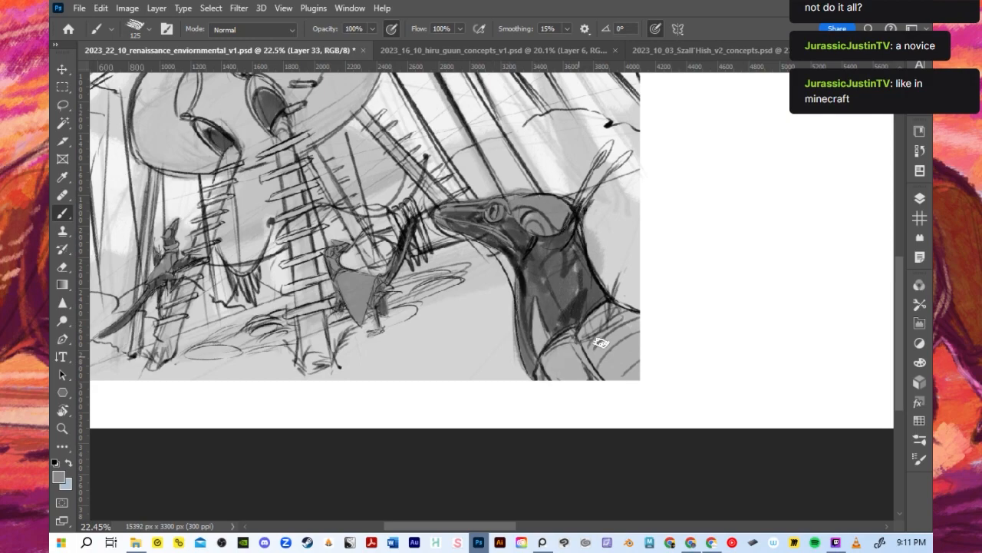
click(920, 199)
ctrl+click(801, 446)
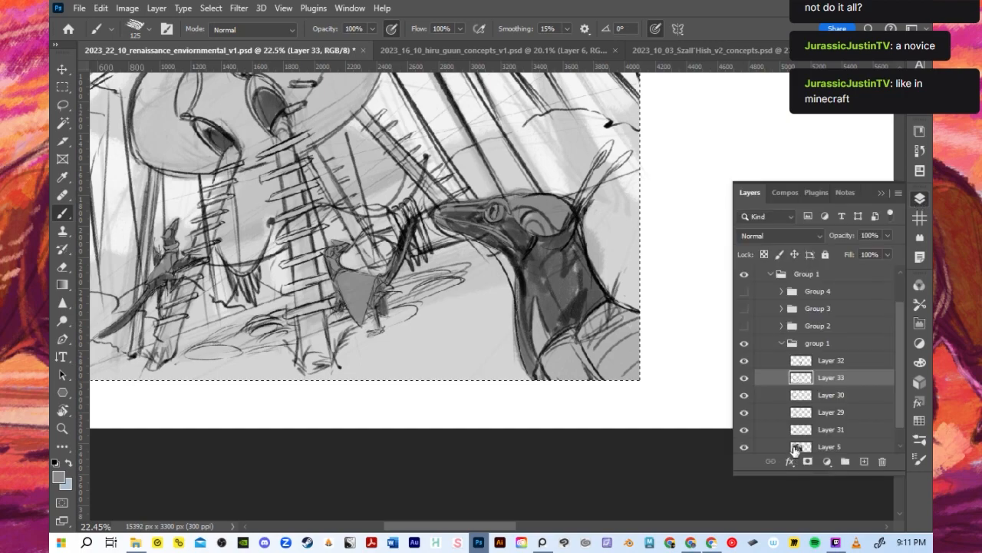
mouse_move(543, 339)
mouse_down()
mouse_move(559, 389)
mouse_move(585, 330)
mouse_move(598, 373)
mouse_up()
drag(548, 297, 535, 330)
mouse_move(606, 374)
mouse_down()
mouse_move(590, 334)
mouse_move(623, 368)
mouse_move(628, 330)
mouse_up()
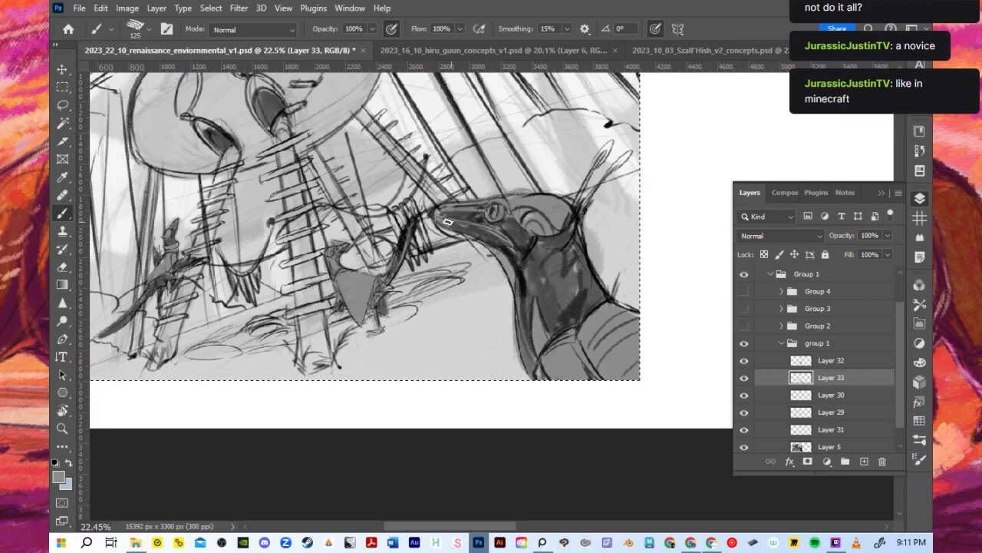
- Reduce the brush to 70 and refine the grey along the foreground dinosaur's snout and head
key(bracketleft)
key(bracketleft)
key(bracketleft)
key(bracketleft)
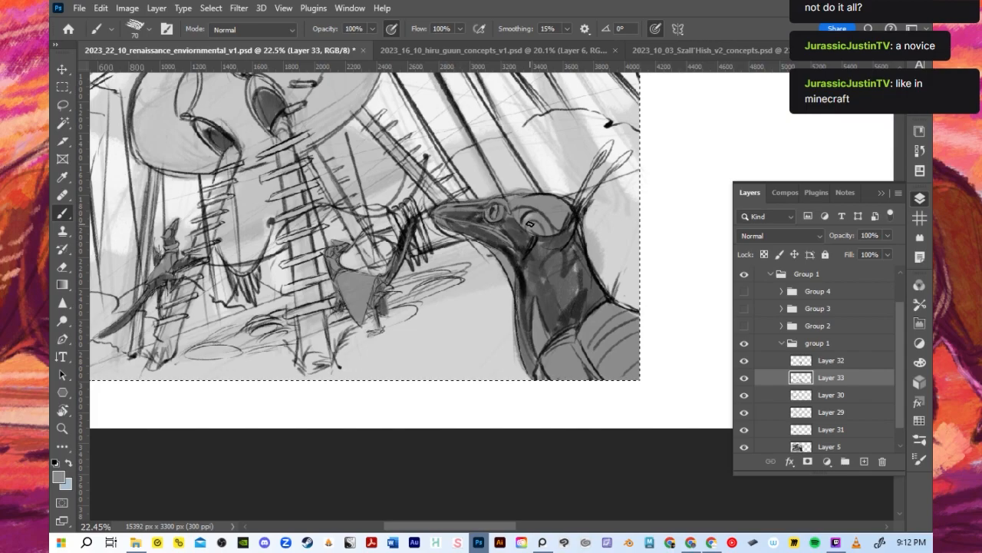
- Check what Layer 32 contains by toggling its visibility, and group Layers 32 and 33
scroll(530, 223, down, 3)
scroll(332, 242, up, 3)
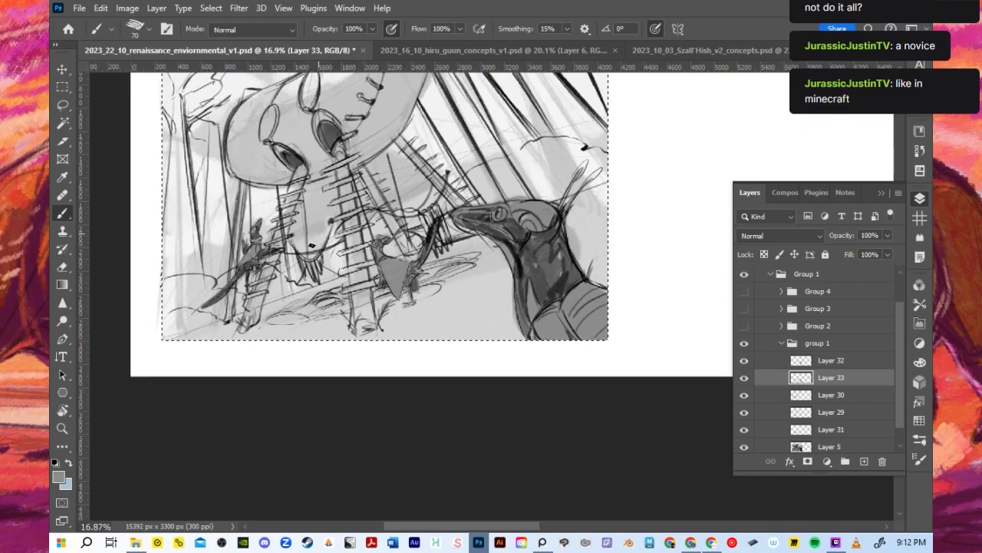
click(744, 361)
click(744, 361)
click(744, 361)
click(743, 365)
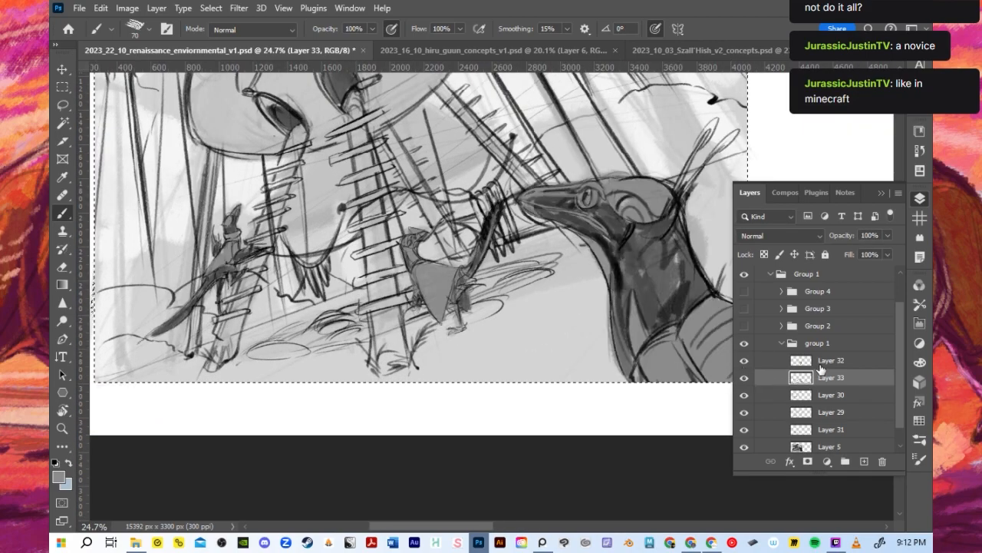
shift+click(821, 364)
key(ctrl+g)
click(743, 364)
click(744, 364)
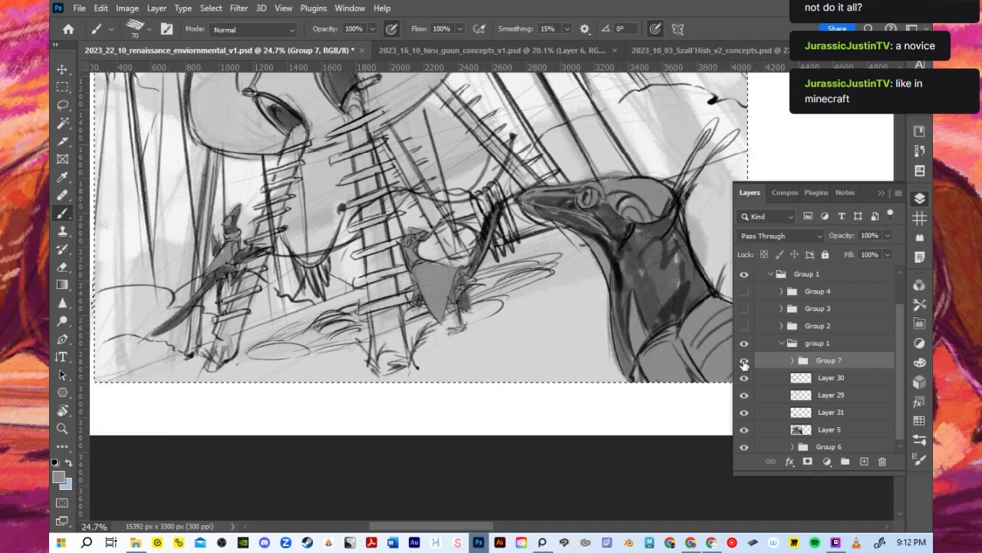
- Identify the hut linework by toggling the layers' visibility, and move Layer 29 above Group 7
click(745, 414)
click(744, 397)
click(744, 397)
click(744, 397)
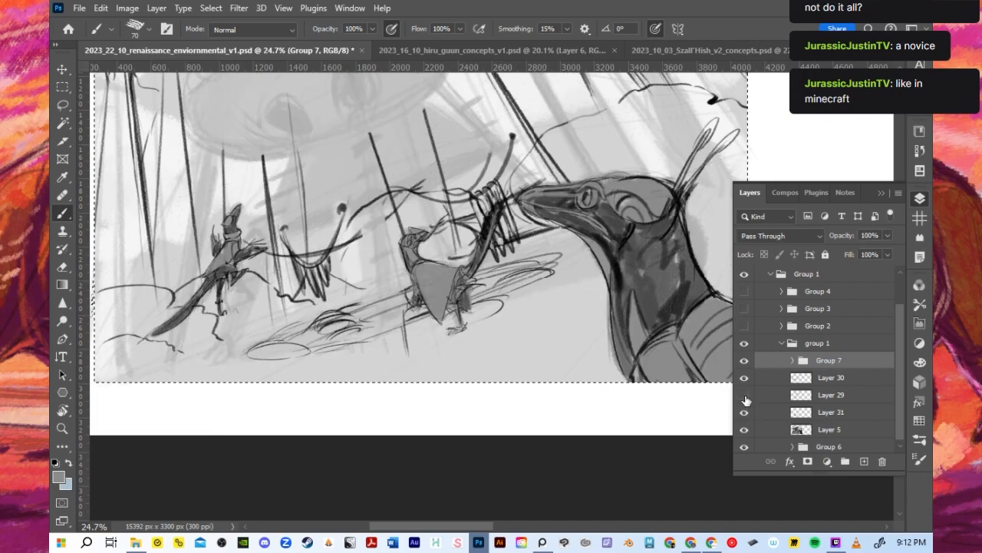
click(745, 397)
drag(808, 395, 825, 359)
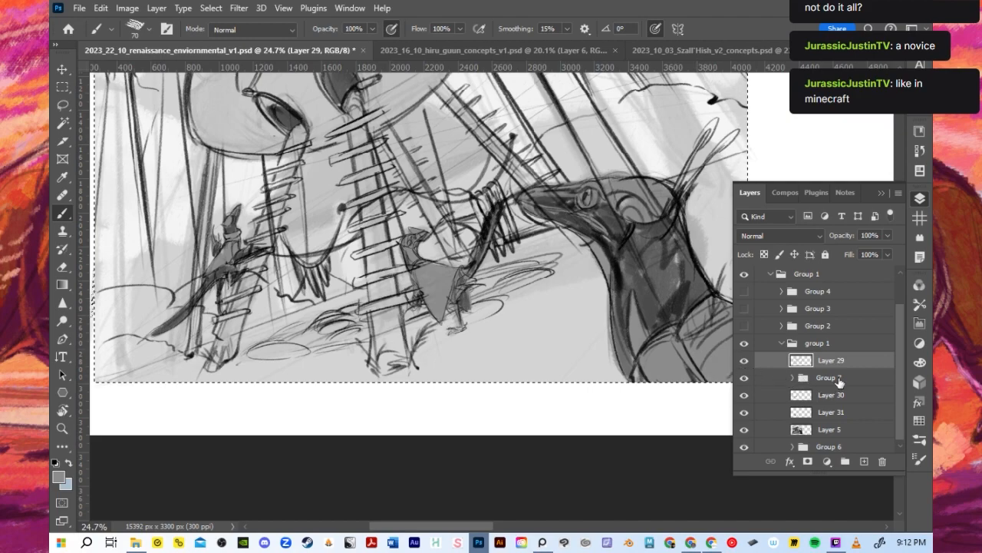
- Duplicate Layer 29 and hide the lower copy
key(ctrl+j)
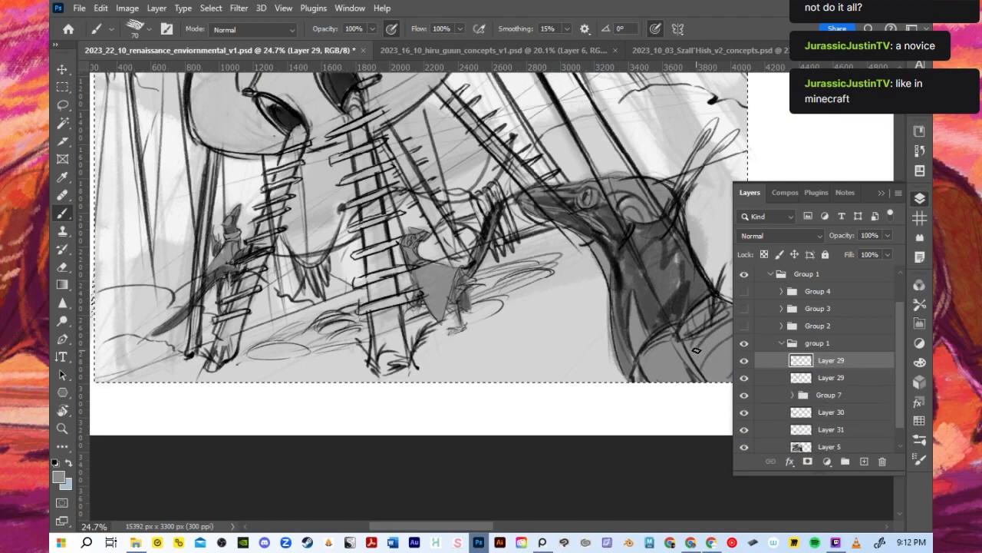
click(744, 377)
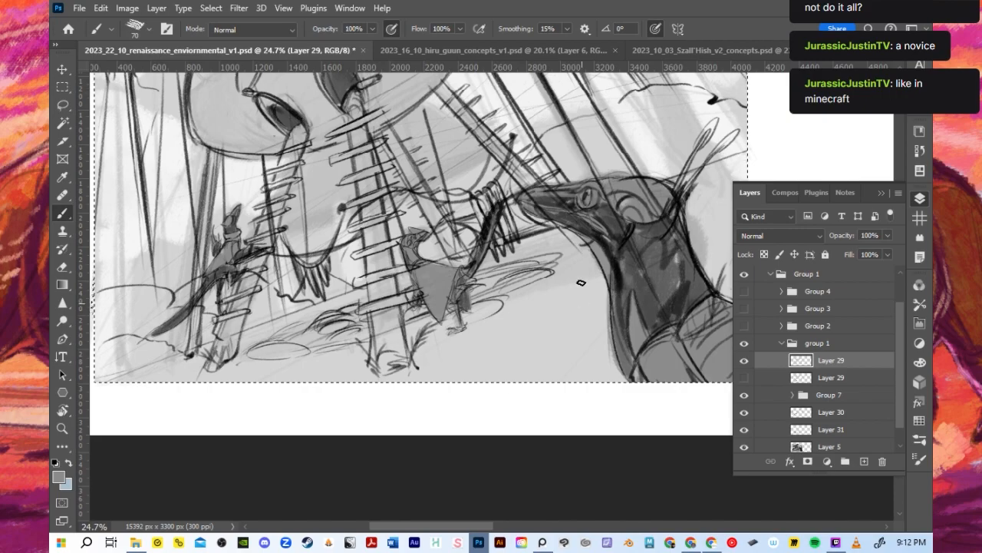
scroll(374, 265, up, 3)
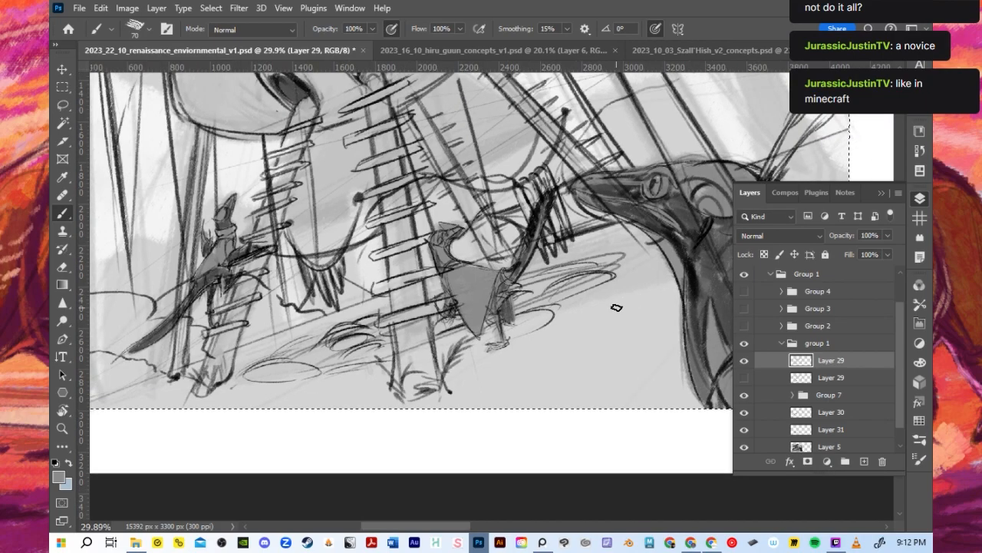
scroll(656, 292, down, 3)
click(882, 193)
- Erase the hut's lines where they cross the foreground dinosaur's shoulder, neck, head and snout
scroll(813, 221, up, 3)
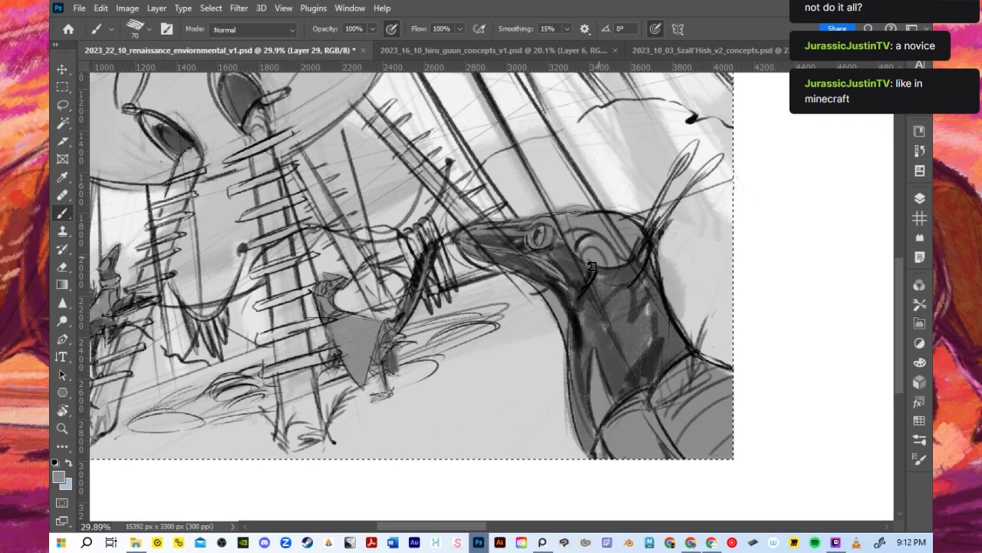
mouse_move(654, 400)
mouse_down()
mouse_move(695, 364)
mouse_move(700, 381)
mouse_up()
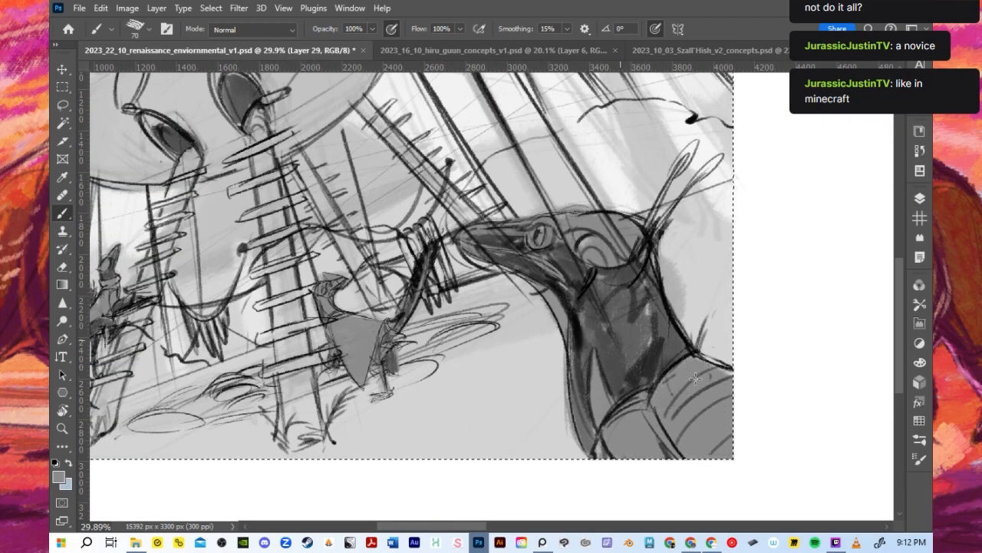
mouse_move(624, 257)
mouse_down()
mouse_move(653, 321)
mouse_move(642, 269)
mouse_move(611, 228)
mouse_move(554, 223)
mouse_move(604, 313)
mouse_up()
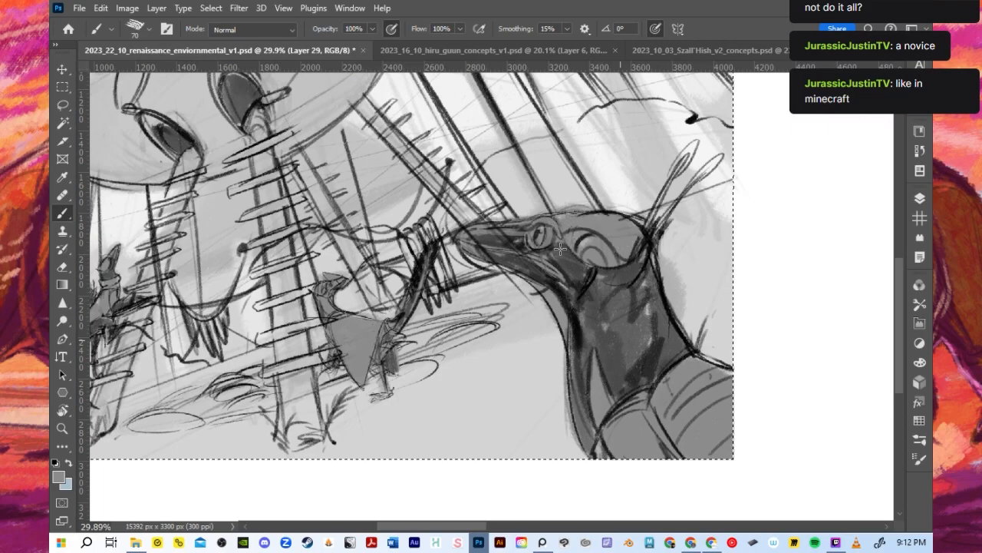
mouse_move(484, 245)
mouse_down()
mouse_move(522, 258)
mouse_move(476, 239)
mouse_move(491, 232)
mouse_move(513, 244)
mouse_up()
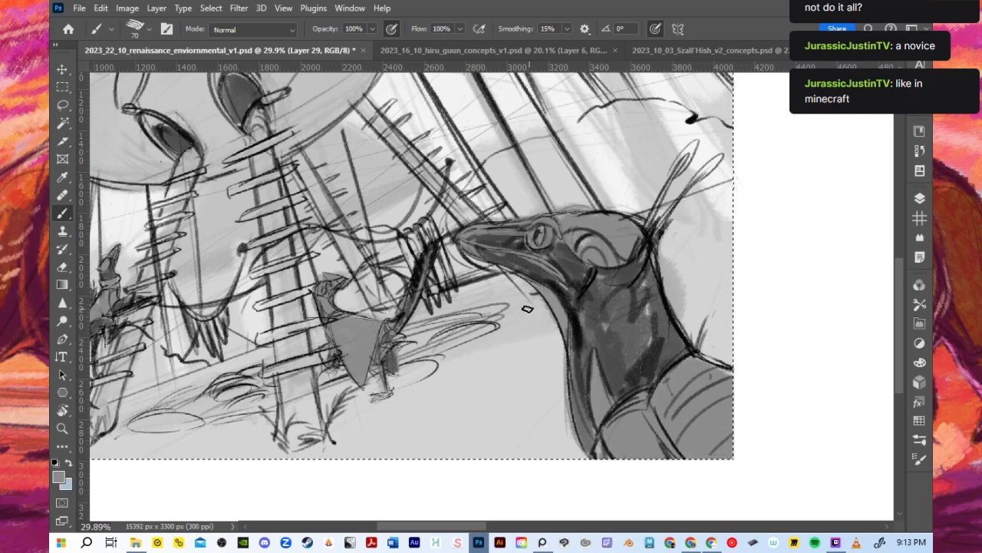
- Compare the cleaned linework with the original Layer 29, and add a new layer between the two Layer 29 copies
scroll(518, 311, down, 2)
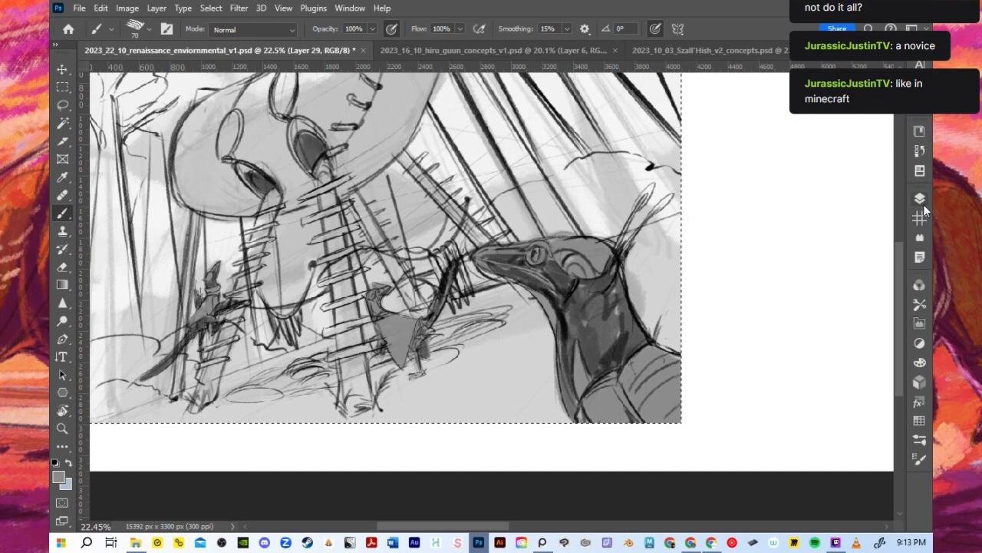
click(920, 200)
click(743, 377)
click(744, 376)
click(865, 460)
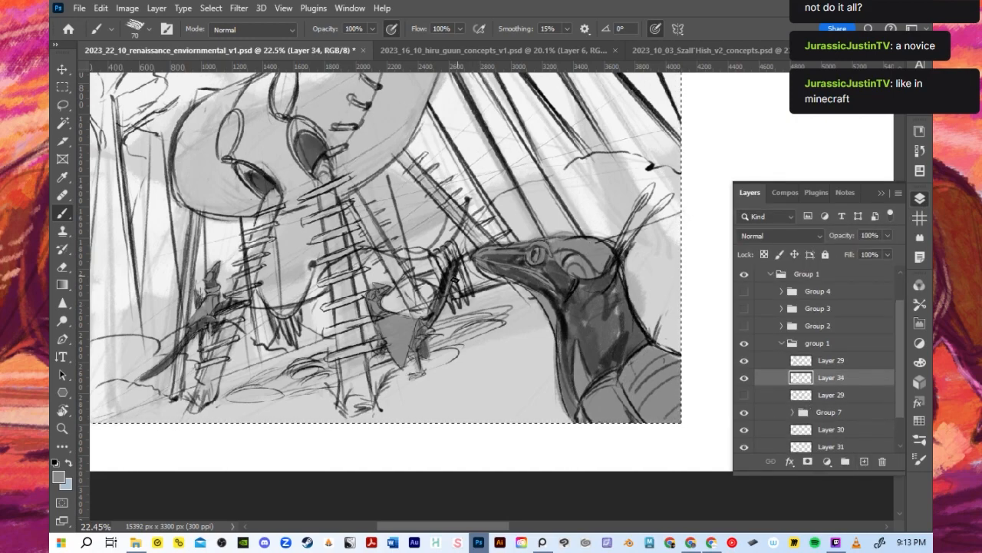
- Choose a lighter grey from the Grayscale swatches and paint the hut's central ladder leg with the brush at 100
scroll(453, 281, down, 1)
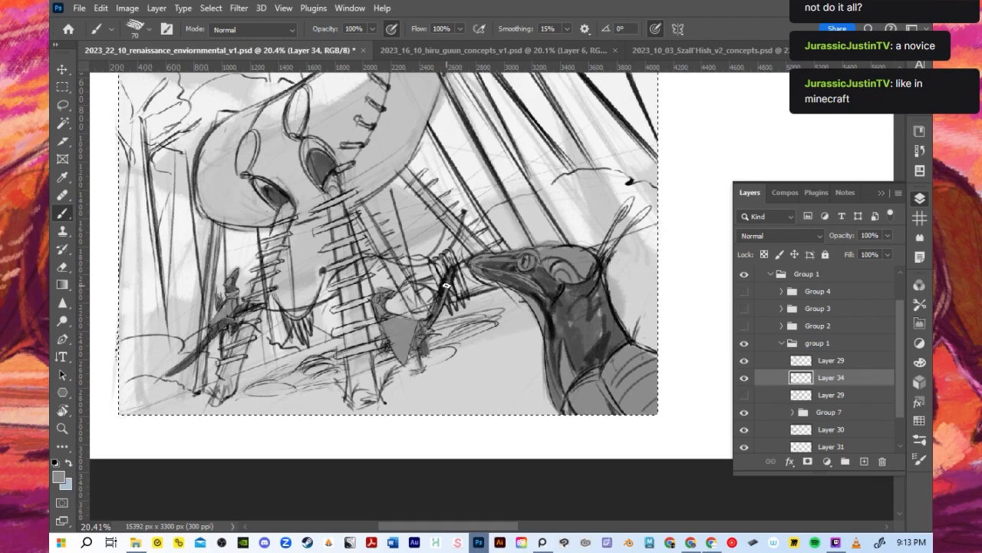
click(919, 421)
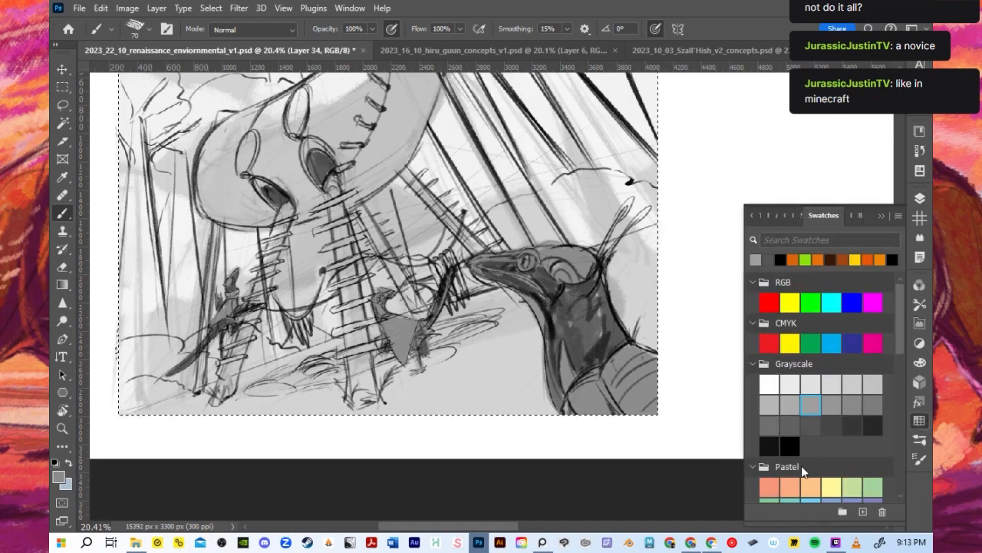
click(769, 404)
key(bracketright)
key(bracketright)
key(bracketright)
drag(344, 239, 354, 365)
drag(335, 223, 359, 368)
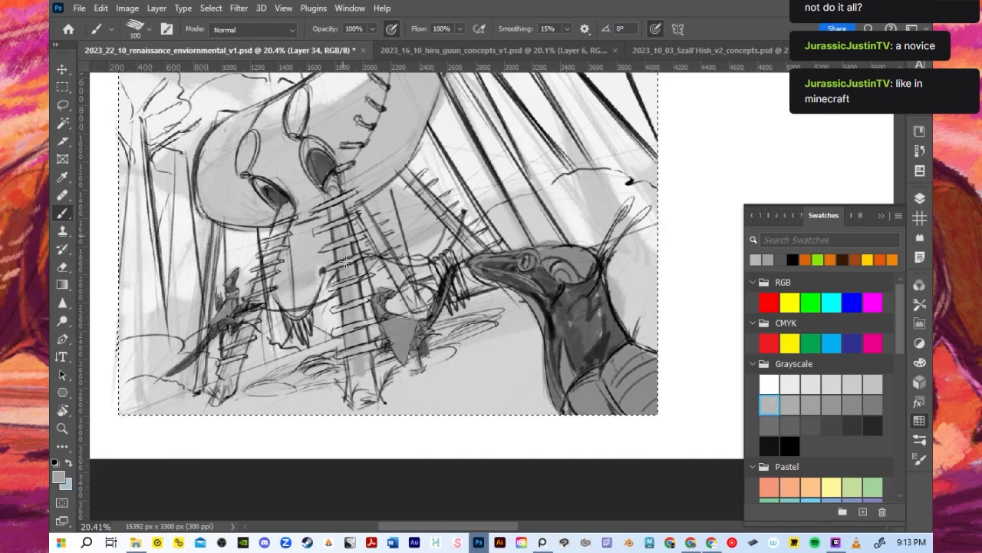
drag(347, 261, 373, 387)
- Set the brush to 90 and shade the hut's rear ladder leg that runs toward the foreground dinosaur's snout
key(bracketleft)
key(bracketleft)
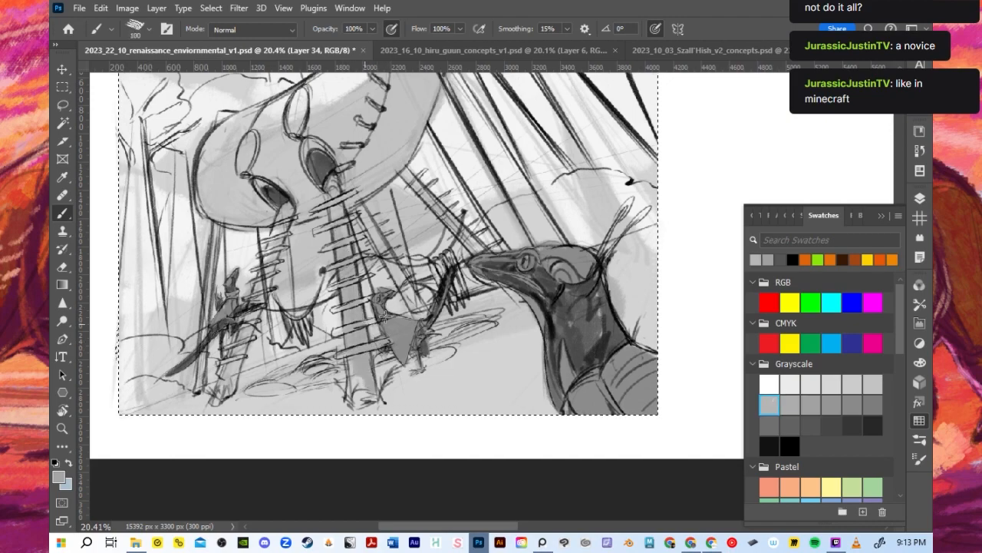
key(bracketright)
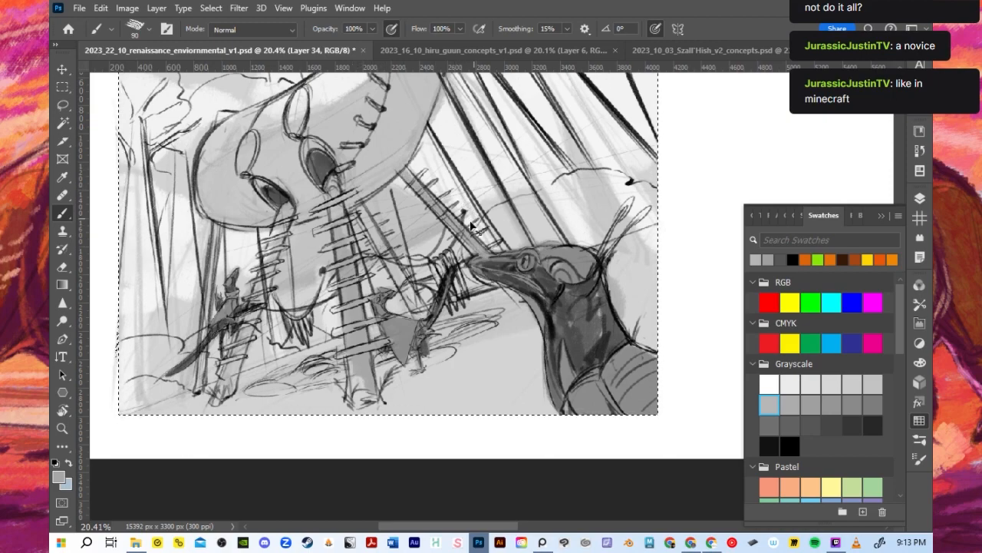
- Enlarge the brush to 250 and deepen the hut's rounded body with the current mid grey
key(bracketright)
key(bracketright)
key(bracketright)
key(bracketright)
key(bracketright)
key(bracketright)
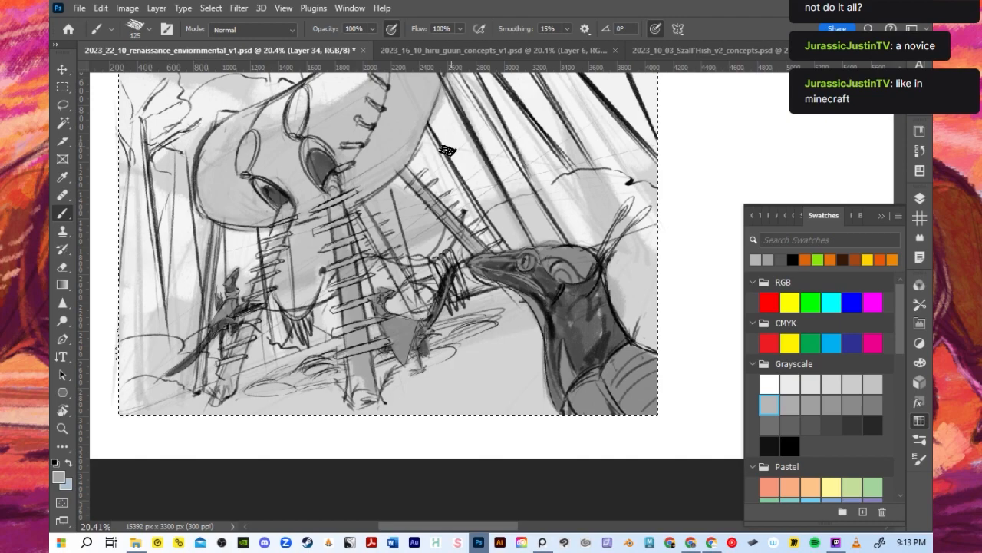
mouse_move(342, 172)
mouse_down()
mouse_move(242, 153)
mouse_move(219, 205)
mouse_move(289, 205)
mouse_move(289, 152)
mouse_move(307, 205)
mouse_move(400, 121)
mouse_up()
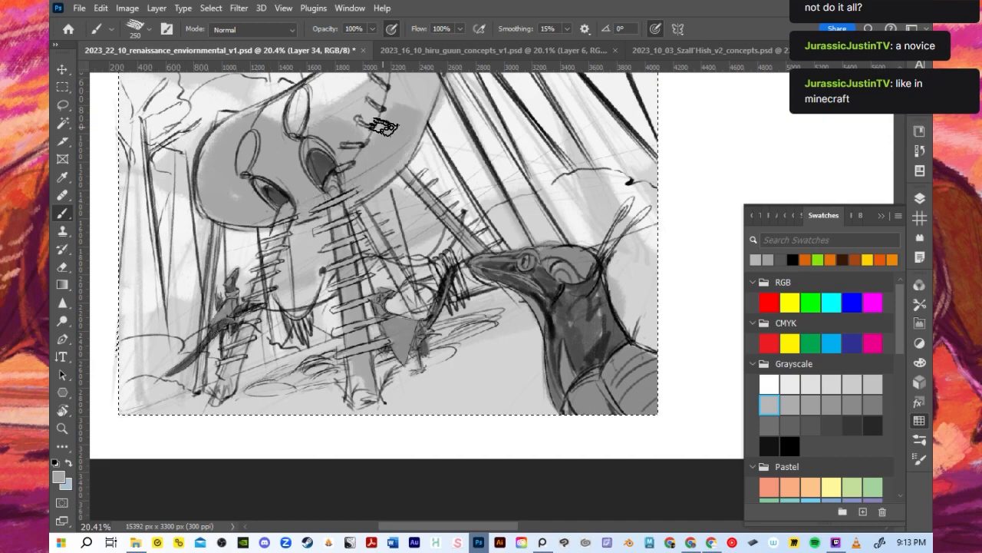
- Set the brush to 100 and shade the hut's front ladder leg and the leg just behind the central one
scroll(370, 193, down, 2)
mouse_move(367, 203)
mouse_down()
mouse_move(278, 187)
mouse_move(366, 111)
mouse_move(387, 147)
mouse_move(420, 86)
mouse_move(387, 160)
mouse_move(367, 84)
mouse_up()
key(bracketleft)
key(bracketleft)
key(bracketleft)
key(bracketleft)
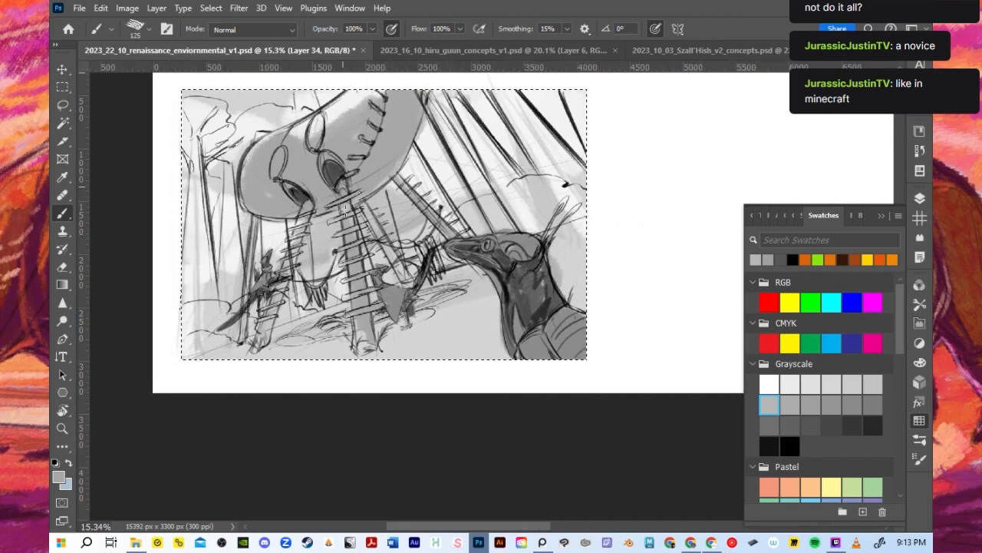
key(bracketleft)
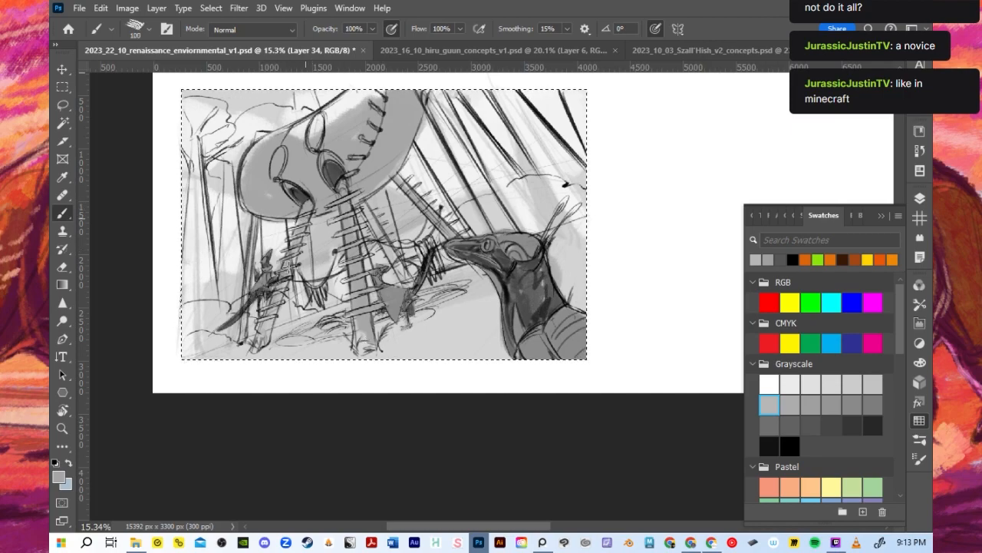
mouse_move(368, 202)
mouse_down()
mouse_move(398, 267)
mouse_move(392, 254)
mouse_up()
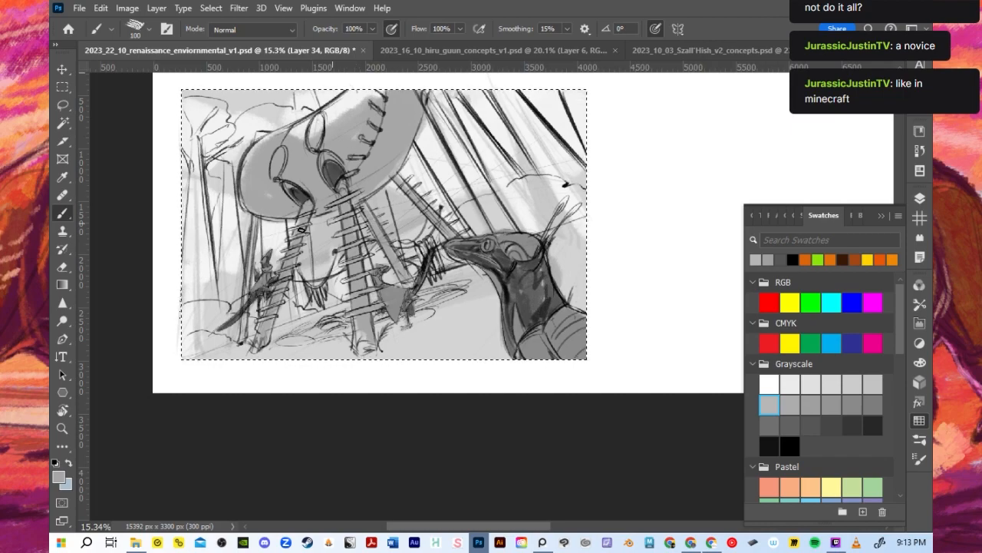
- Fill the thick trunk running down behind the foreground dinosaur's head and the thin pole behind the front ladder leg with grey
key(bracketleft)
key(bracketleft)
key(bracketleft)
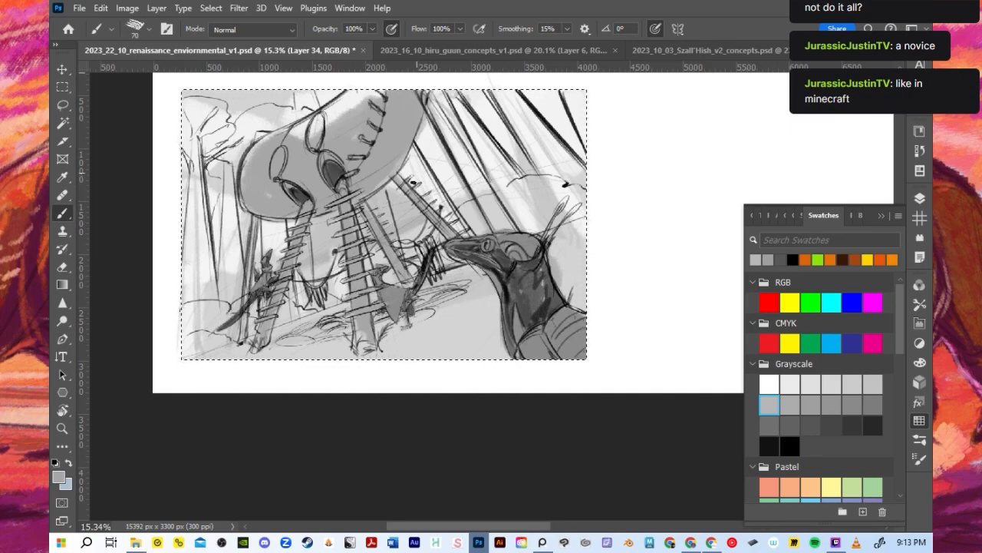
mouse_move(432, 98)
mouse_down()
mouse_move(494, 217)
mouse_move(499, 208)
mouse_up()
drag(498, 208, 502, 225)
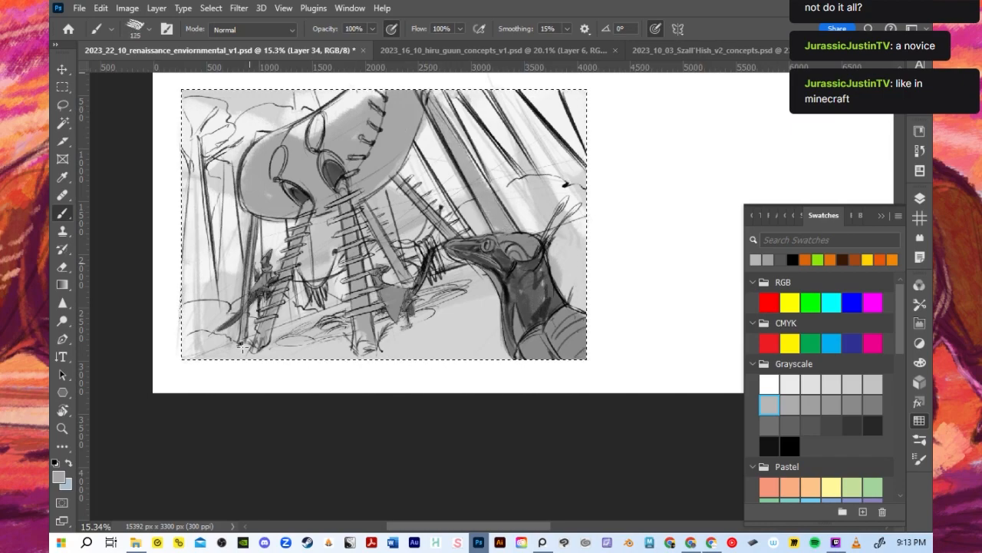
drag(248, 305, 242, 344)
drag(250, 292, 244, 331)
scroll(261, 292, down, 3)
scroll(238, 232, up, 3)
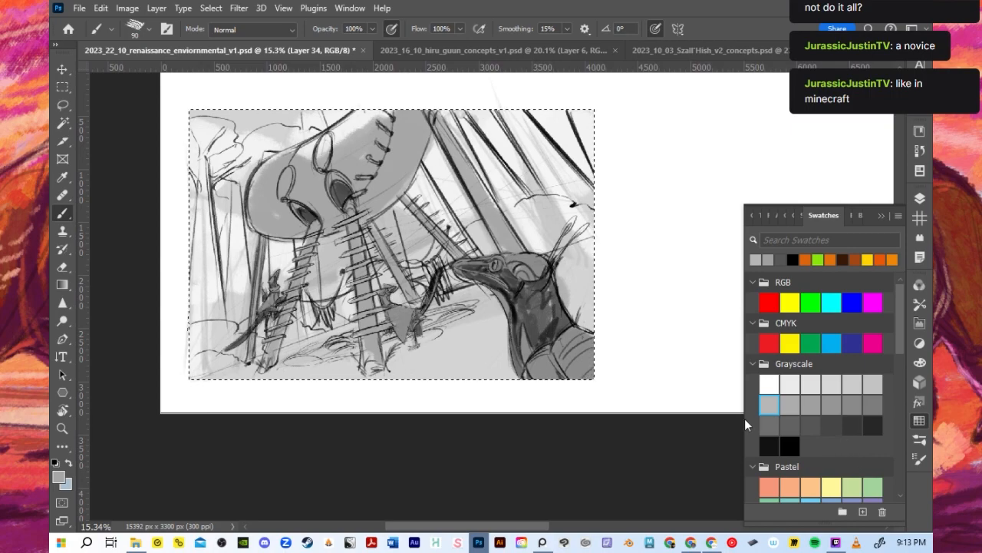
- Pick a dark grey from the Grayscale swatches and block in a broad ground shadow beneath the hut with a 900 brush
click(831, 425)
scroll(432, 386, up, 1)
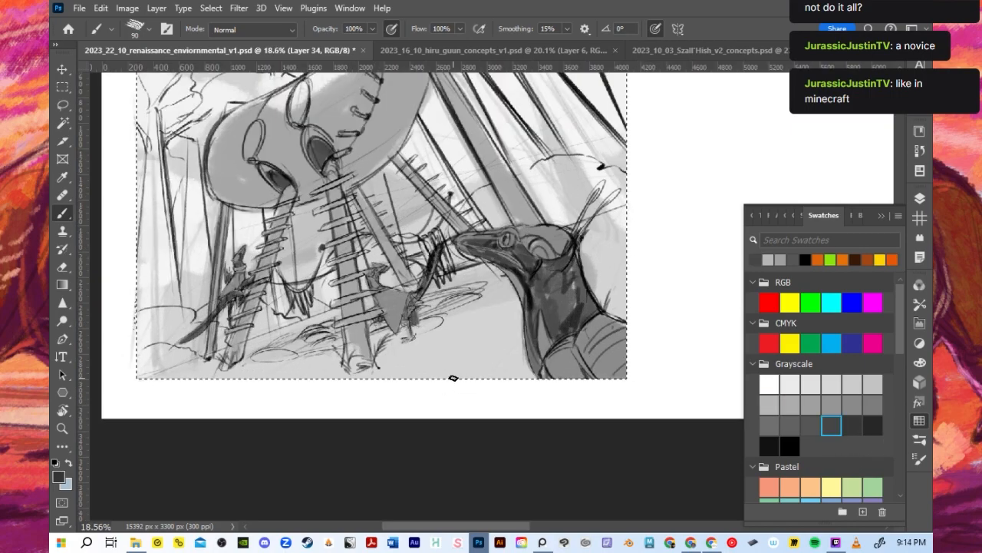
key(bracketright)
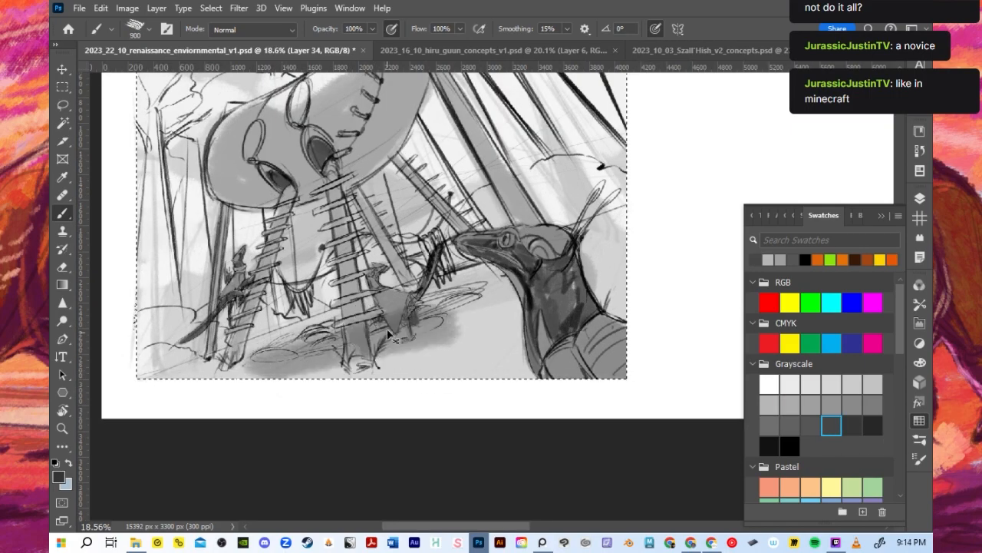
mouse_move(316, 340)
mouse_down()
mouse_move(242, 363)
mouse_move(315, 347)
mouse_move(307, 365)
mouse_up()
mouse_move(499, 304)
mouse_down()
mouse_move(377, 346)
mouse_move(526, 292)
mouse_move(419, 334)
mouse_move(498, 314)
mouse_move(513, 320)
mouse_move(417, 342)
mouse_move(516, 309)
mouse_move(409, 323)
mouse_move(480, 295)
mouse_move(442, 303)
mouse_move(503, 294)
mouse_move(467, 302)
mouse_up()
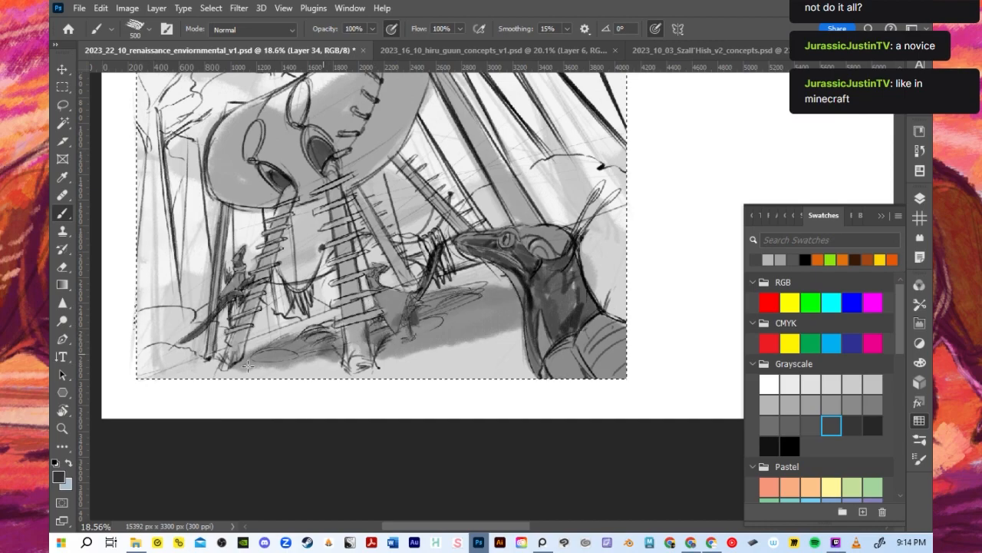
- Deepen the ground shadow between the ladder legs and the foreground dinosaur's neck, reducing the brush from 500 to 250
mouse_move(261, 370)
mouse_down()
mouse_move(379, 367)
mouse_move(530, 345)
mouse_move(416, 356)
mouse_move(522, 335)
mouse_move(509, 337)
mouse_move(512, 329)
mouse_move(462, 296)
mouse_move(418, 292)
mouse_move(509, 284)
mouse_move(484, 296)
mouse_up()
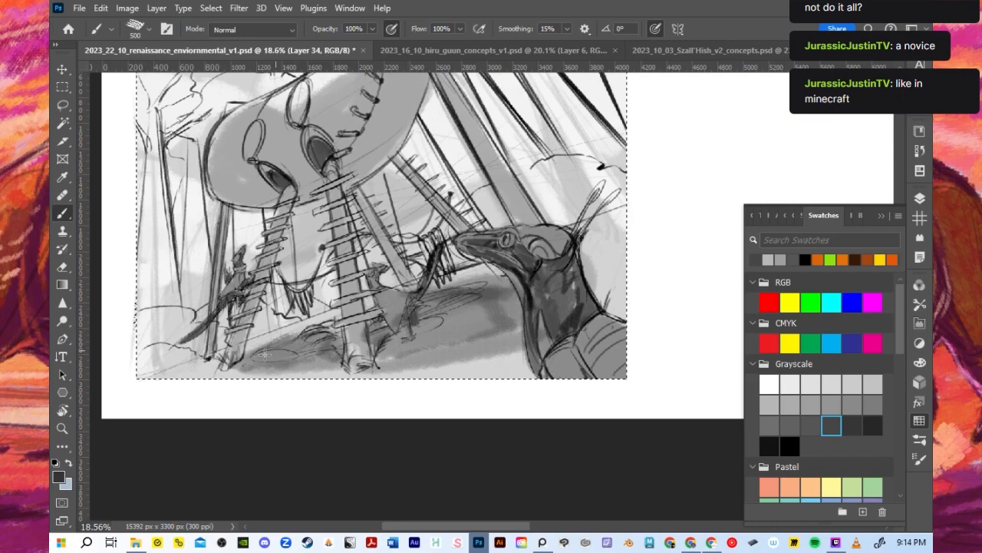
drag(281, 349, 301, 345)
key([)
key([)
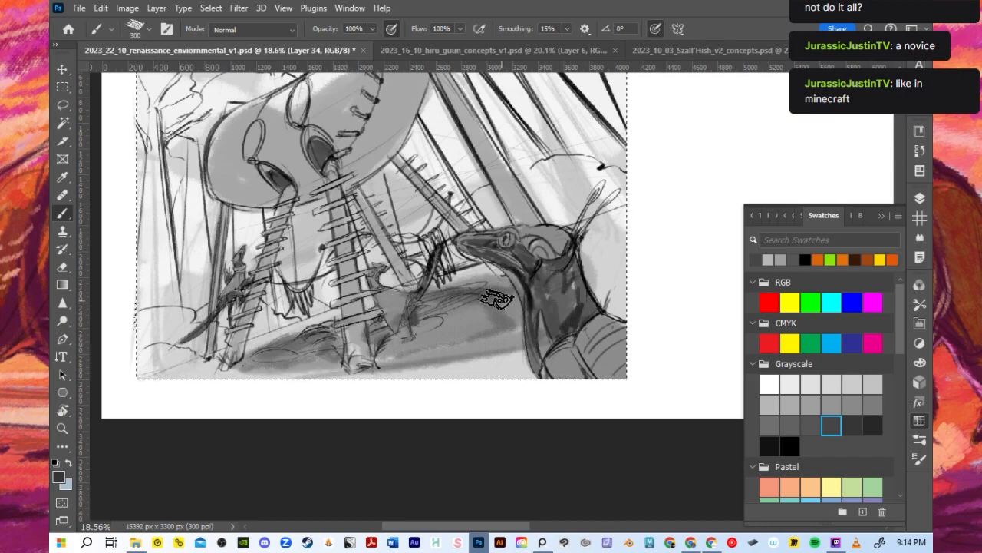
key([)
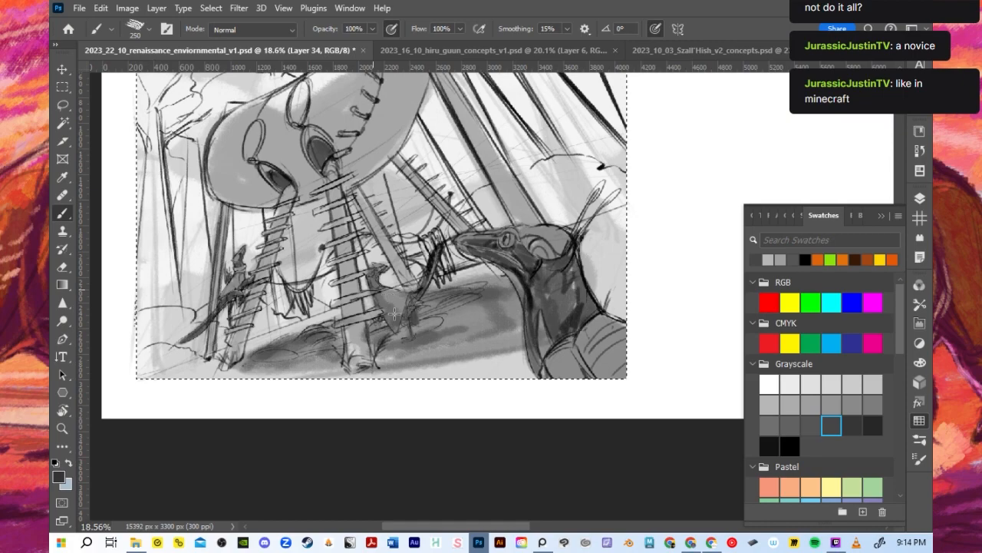
- Shade the underside and the outer curve of the hut's body with dark grey around the leg openings
key(bracketleft)
key(bracketleft)
key(bracketleft)
key(bracketright)
key(bracketright)
key(bracketright)
key(bracketright)
key(bracketright)
key(bracketright)
mouse_move(301, 189)
mouse_down()
mouse_move(325, 189)
mouse_move(399, 135)
mouse_up()
drag(342, 175, 420, 87)
- Reduce the brush to 125 and darken the hut's two rear legs
key(bracketleft)
key(bracketleft)
key(bracketleft)
key(bracketleft)
key(bracketleft)
key(bracketleft)
key(bracketleft)
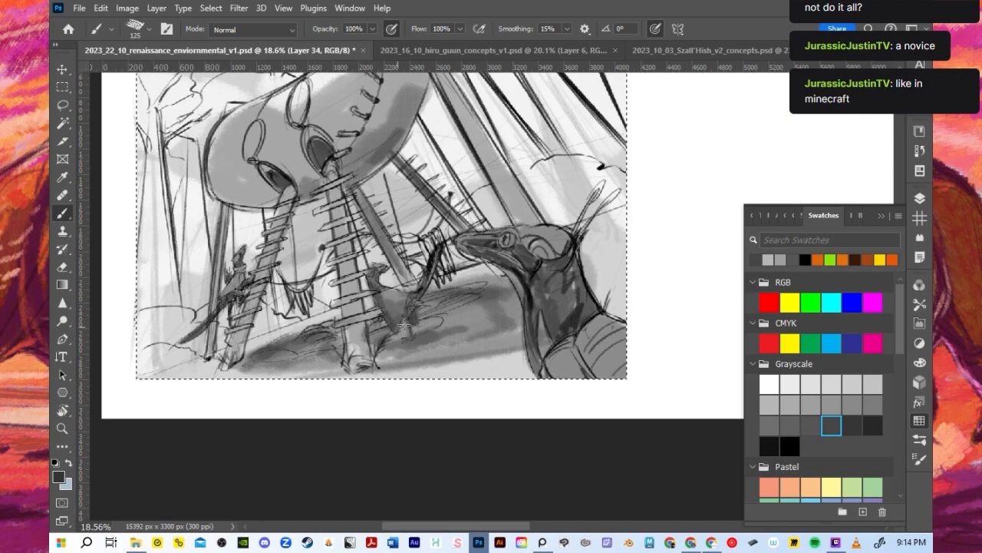
- Enlarge the brush to 700 and lay a soft grey tone over the background between the hut's legs and the dinosaur's snout
key(bracketright)
key(bracketright)
key(bracketright)
key(bracketright)
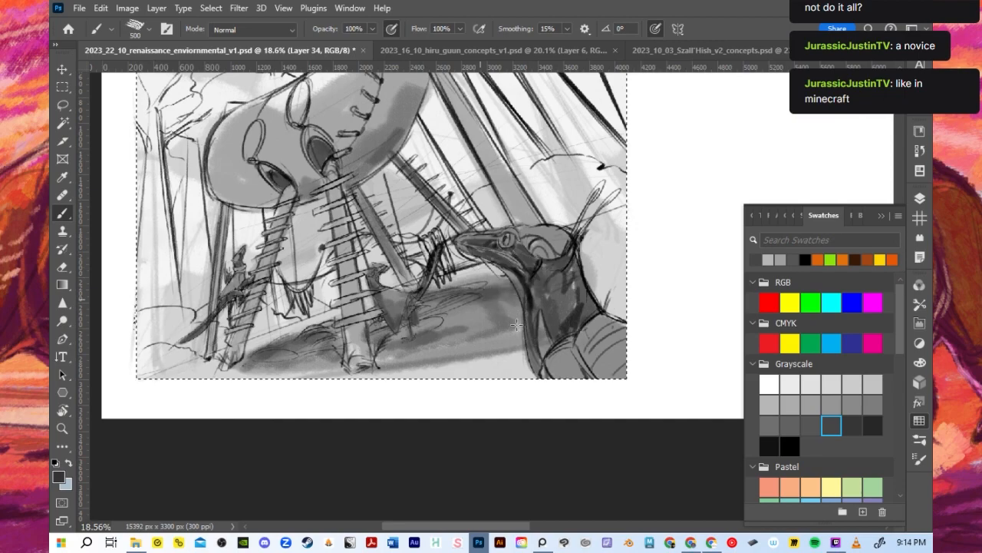
key(bracketleft)
key(bracketleft)
key(bracketleft)
key(bracketleft)
key(bracketleft)
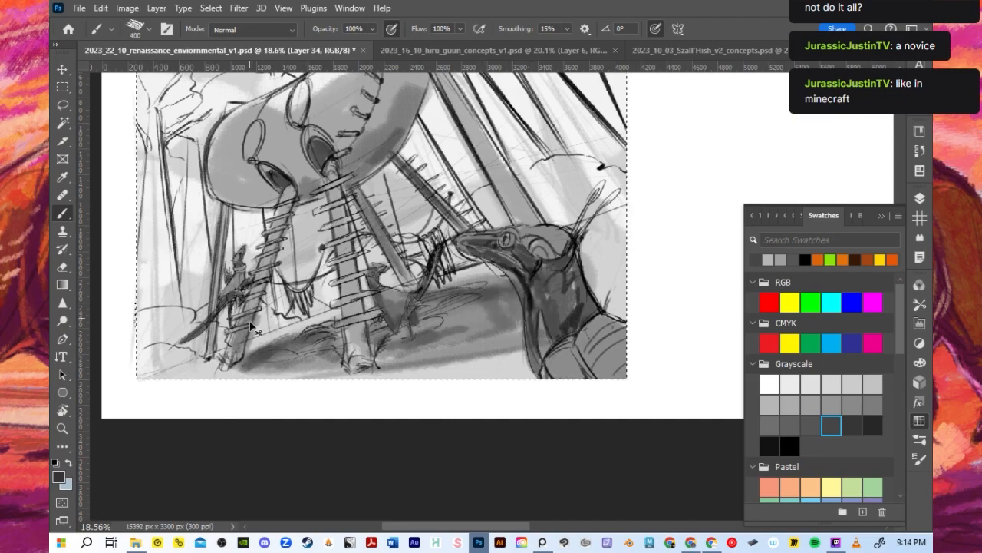
key(bracketright)
key(bracketright)
key(bracketright)
key(bracketright)
key(bracketright)
key(bracketright)
key(bracketright)
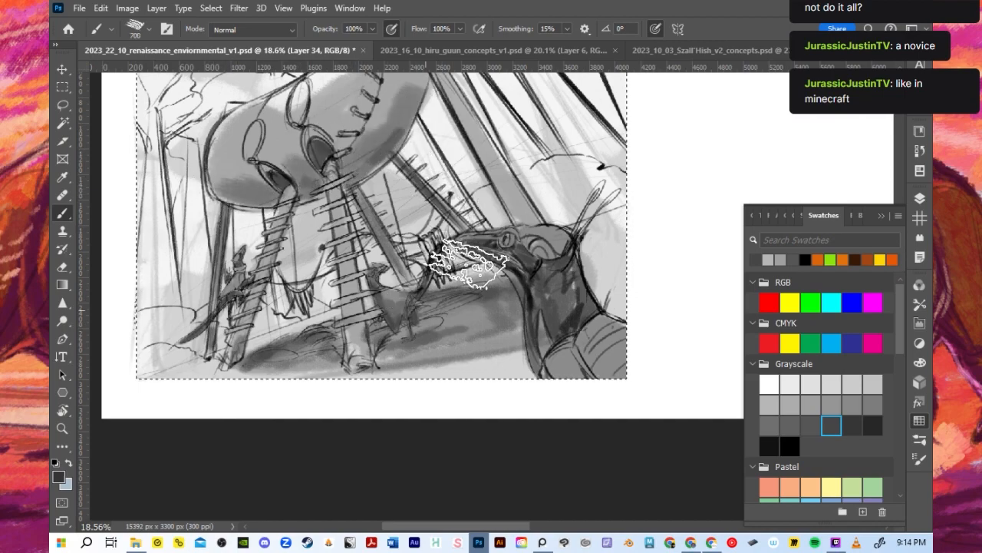
scroll(380, 299, down, 2)
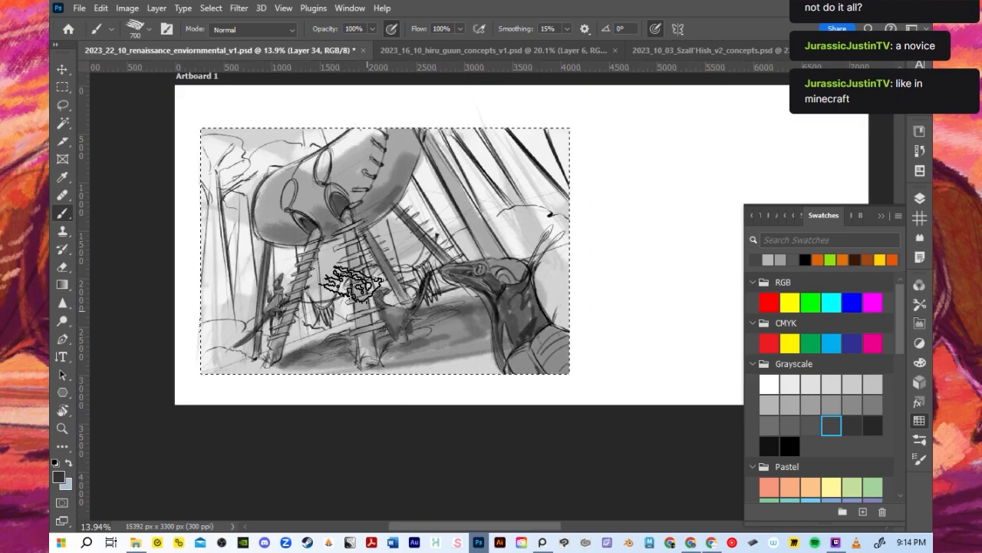
- Reduce the brush to 175 and add darker shading to the hut's central ladder leg
key(bracketleft)
key(bracketleft)
key(bracketleft)
key(bracketleft)
key(bracketleft)
key(bracketleft)
key(bracketleft)
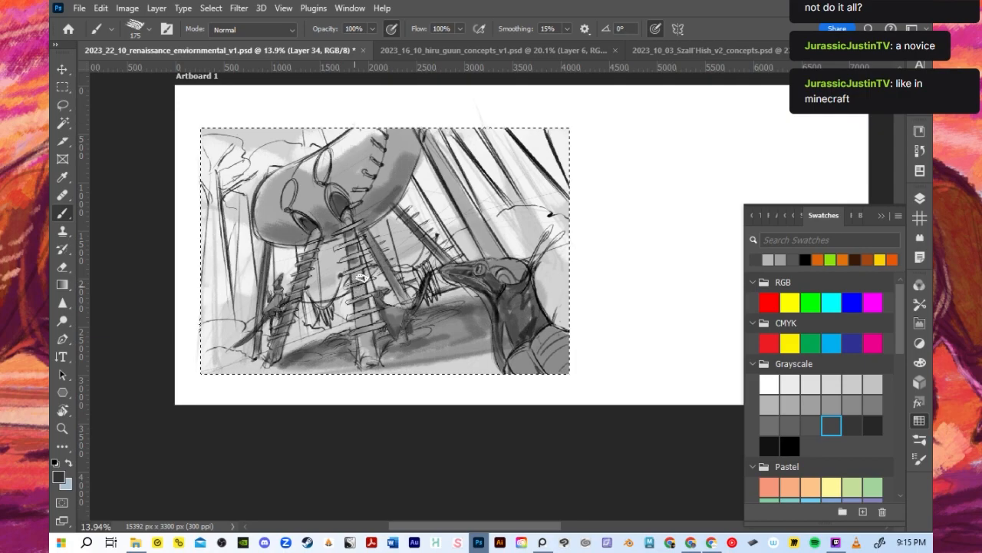
key(bracketright)
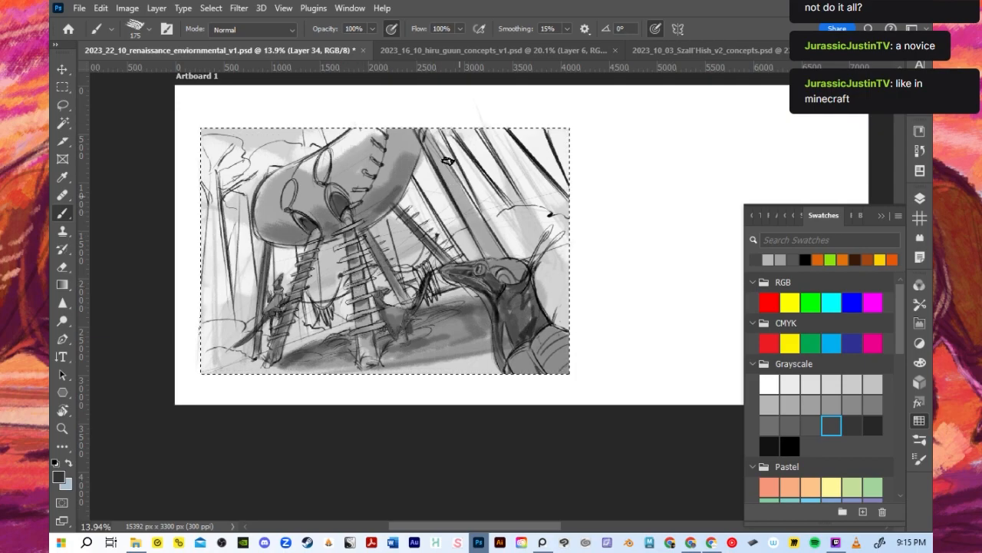
- Enlarge the brush to 500 and darken the upper part of the thick trunk and the hut's adjoining side
key(bracketright)
key(bracketright)
key(bracketright)
key(bracketright)
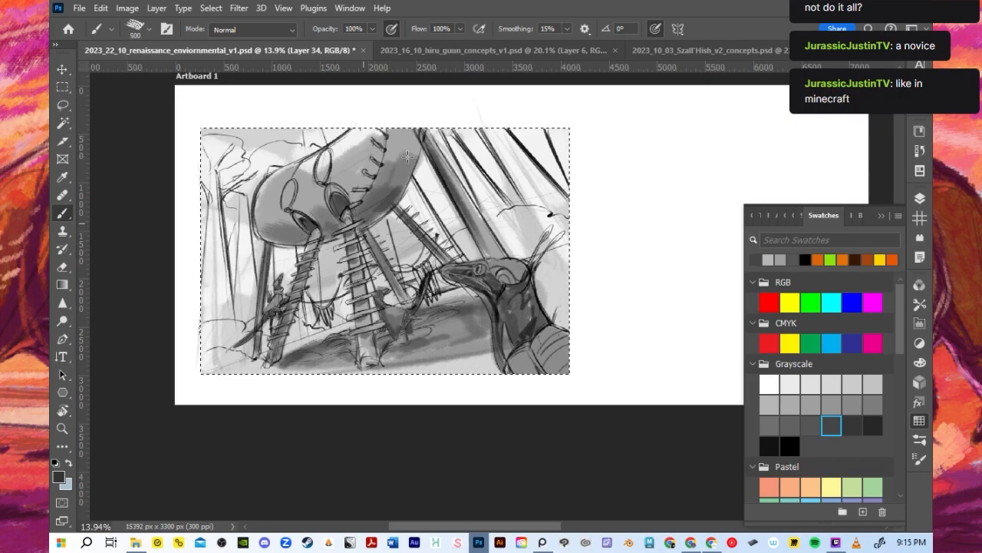
scroll(530, 303, down, 1)
scroll(530, 304, up, 3)
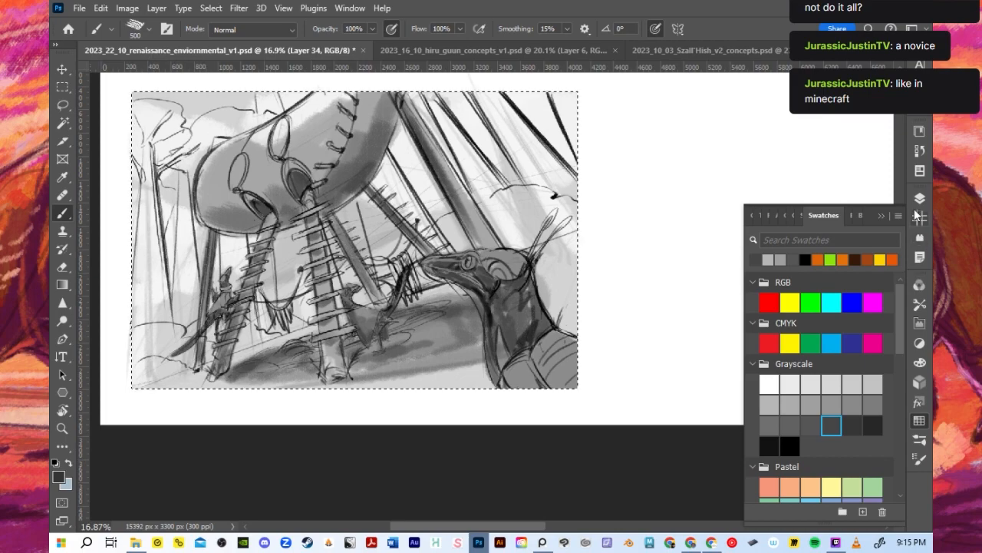
- Check Group 7 by toggling its visibility, and select Layer 33 inside it
click(920, 198)
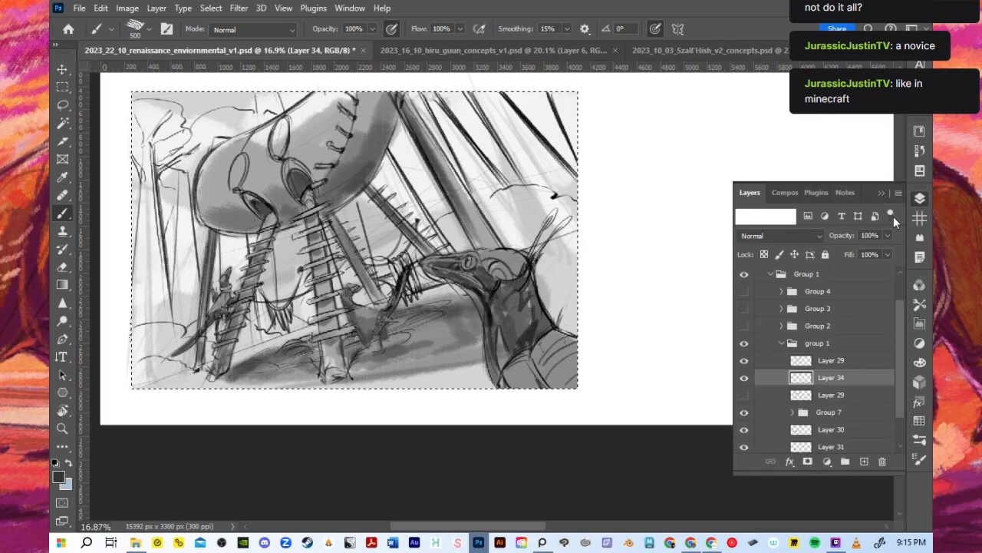
click(743, 412)
click(743, 412)
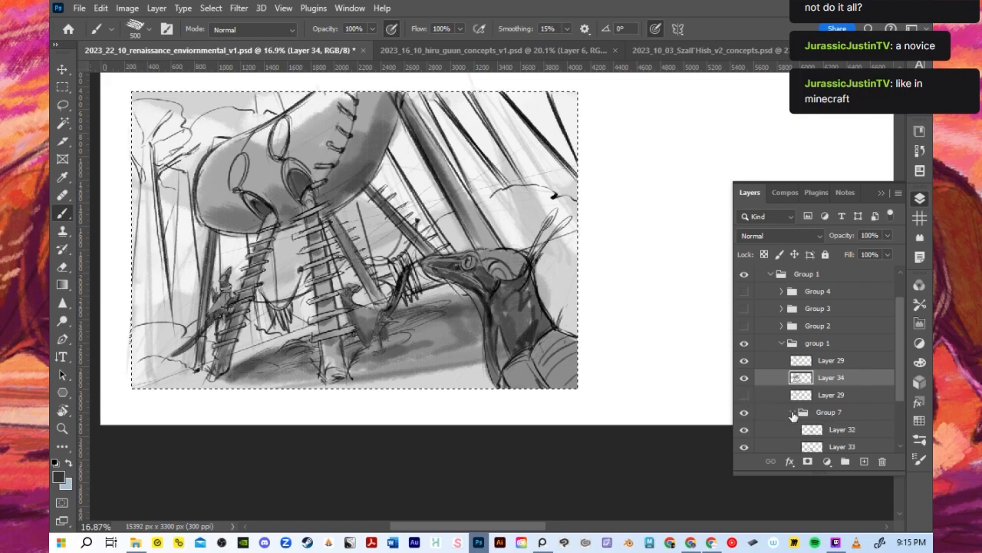
click(794, 412)
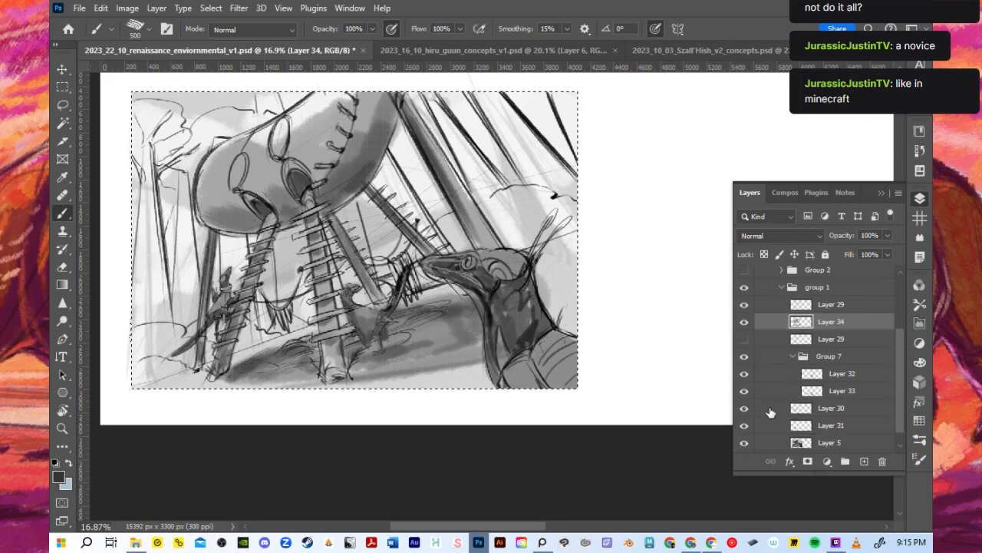
click(817, 392)
- Pick a light grey from the Grayscale swatches and highlight the top of the foreground dinosaur's head with the brush at 90
click(920, 419)
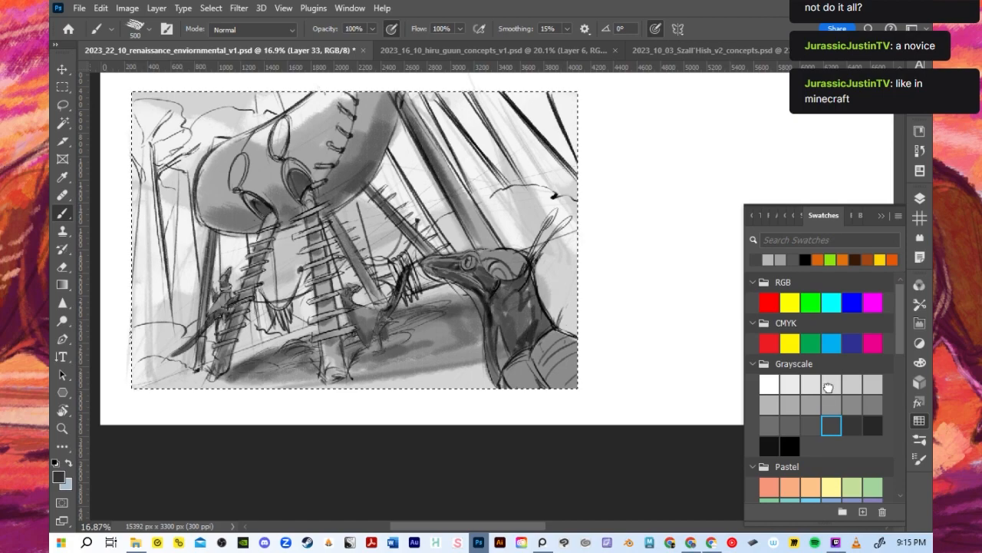
click(832, 385)
click(887, 216)
scroll(624, 227, up, 2)
key(bracketleft)
key(bracketleft)
key(bracketleft)
key(bracketleft)
key(bracketleft)
key(bracketleft)
key(bracketleft)
key(bracketleft)
key(bracketleft)
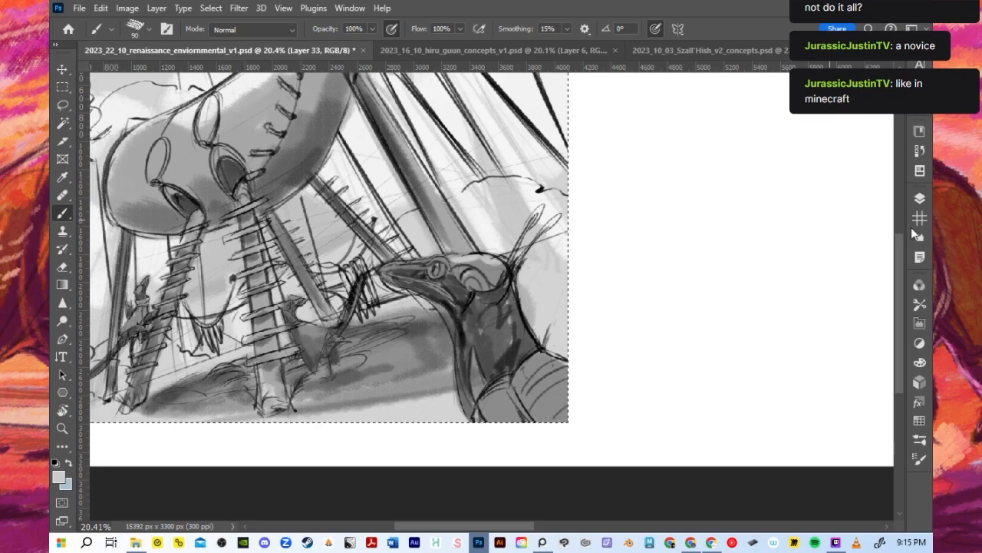
- Switch to a near-white Grayscale swatch for the foreground dinosaur's highlights and set the brush to 100
click(919, 198)
click(919, 421)
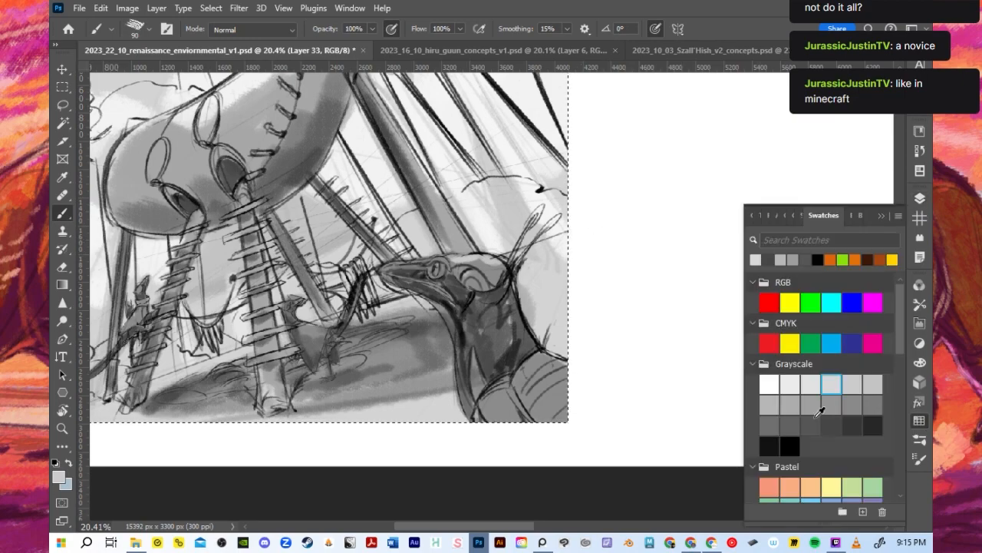
click(790, 384)
click(882, 215)
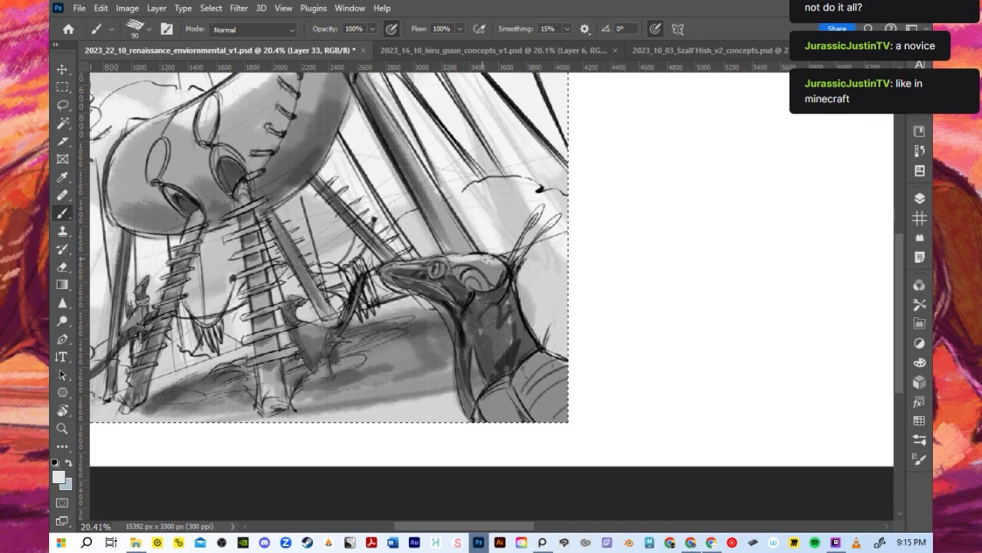
key(bracketleft)
key(bracketleft)
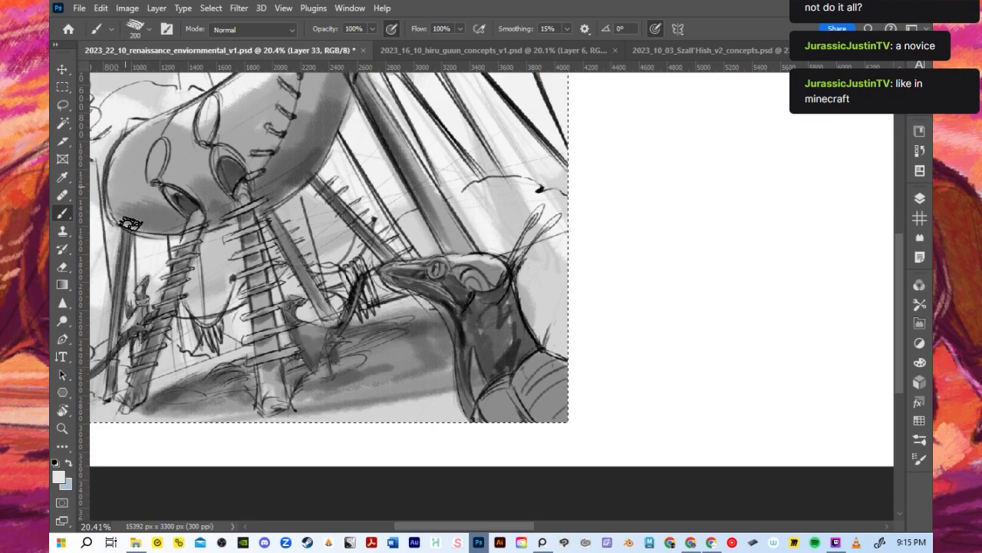
key(bracketright)
key(bracketright)
key(bracketright)
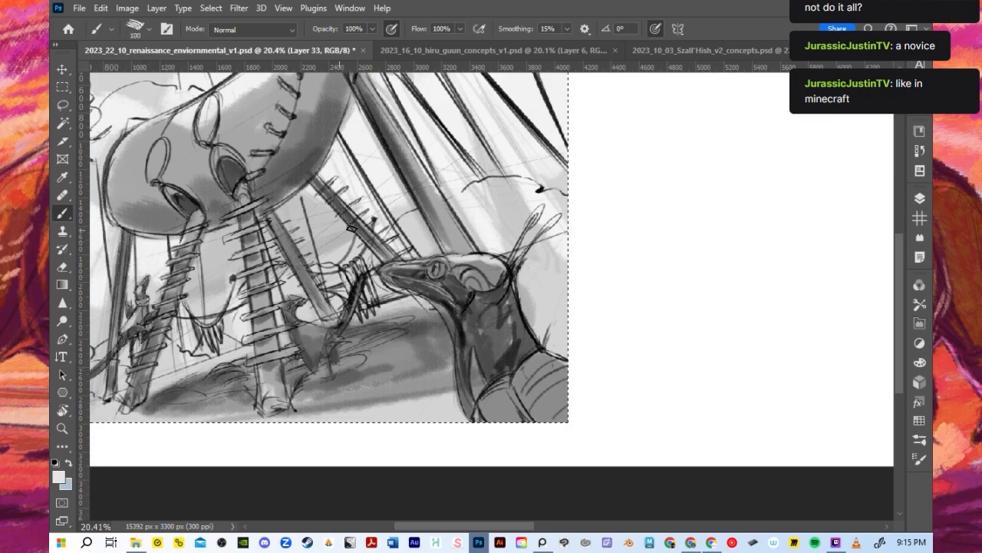
- Deselect the thumbnail's rectangular selection and review the whole artboard
scroll(303, 261, down, 1)
scroll(303, 260, down, 3)
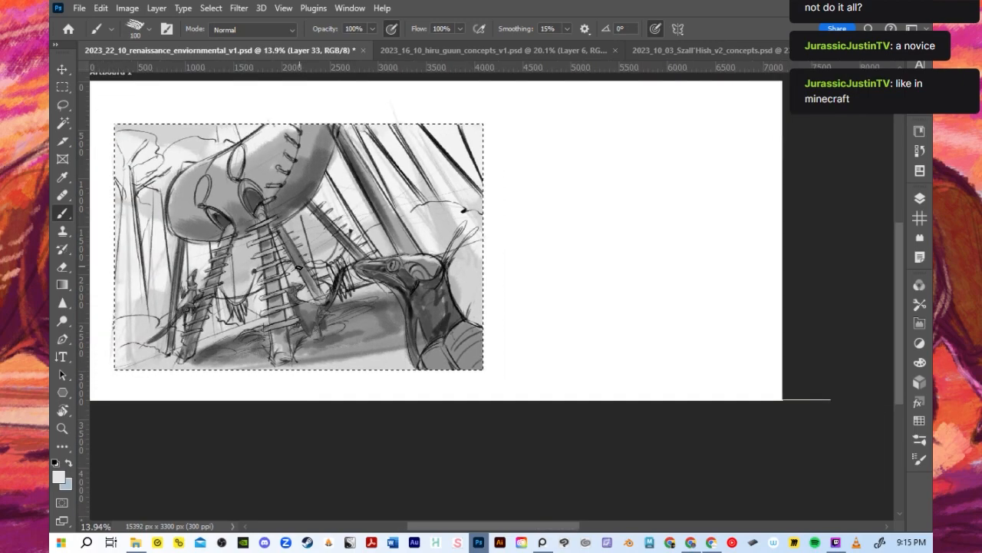
click(211, 7)
click(225, 35)
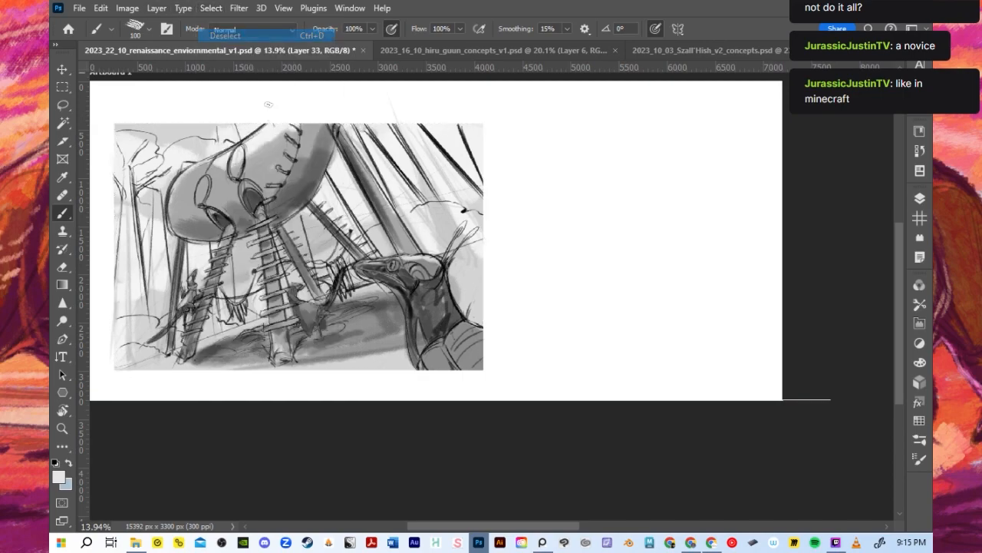
scroll(344, 225, down, 3)
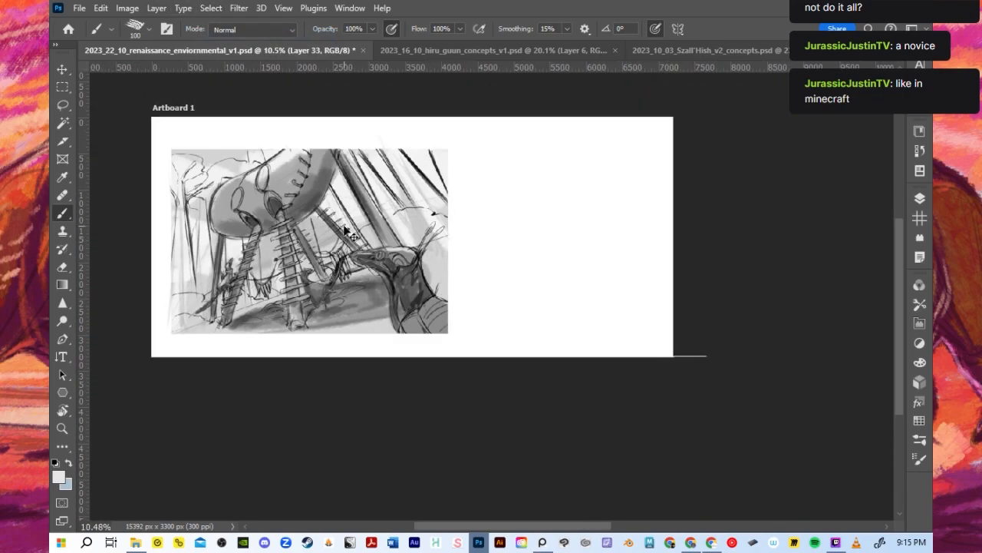
- Save the document, and group both Layer 29 layers and Layer 34 together inside group 1
key(ctrl+s)
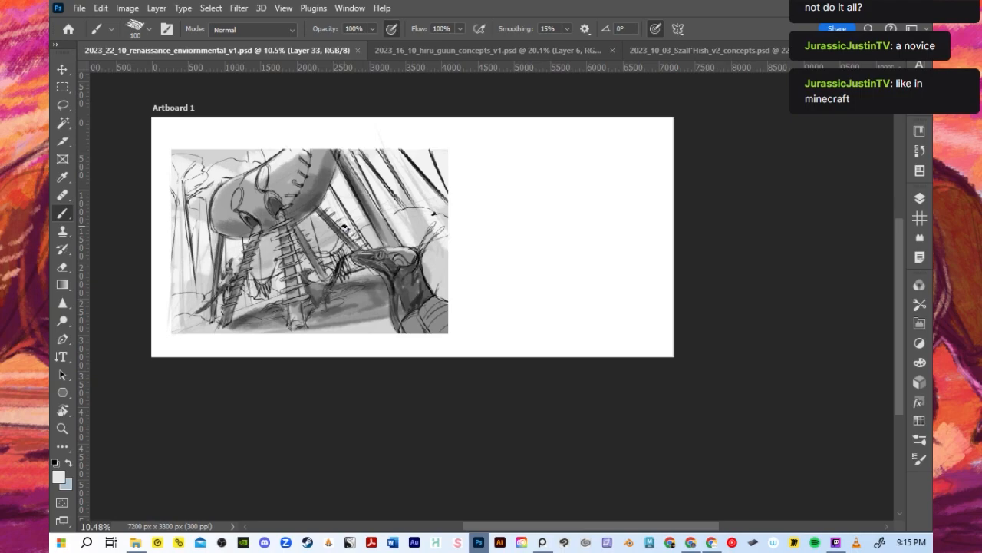
scroll(523, 282, up, 3)
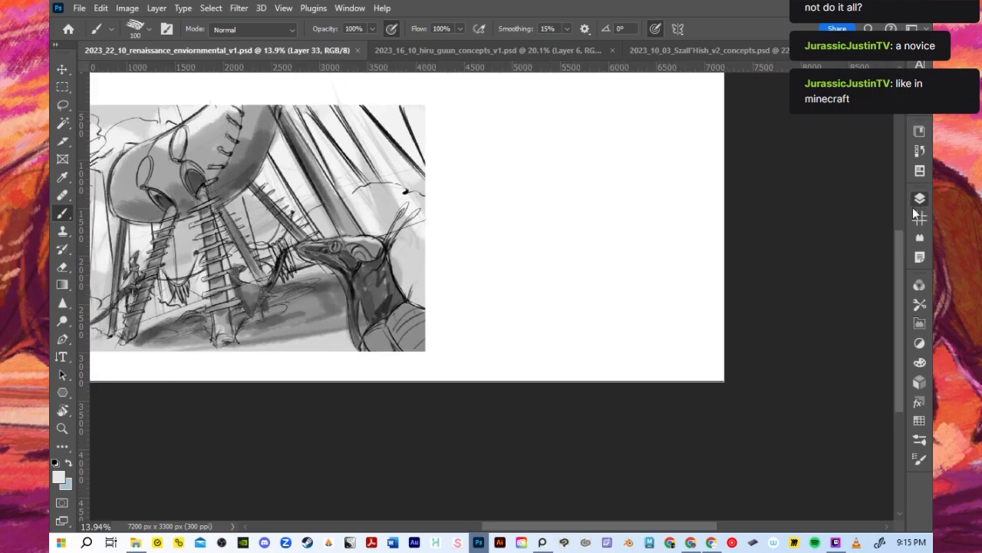
click(918, 199)
click(794, 358)
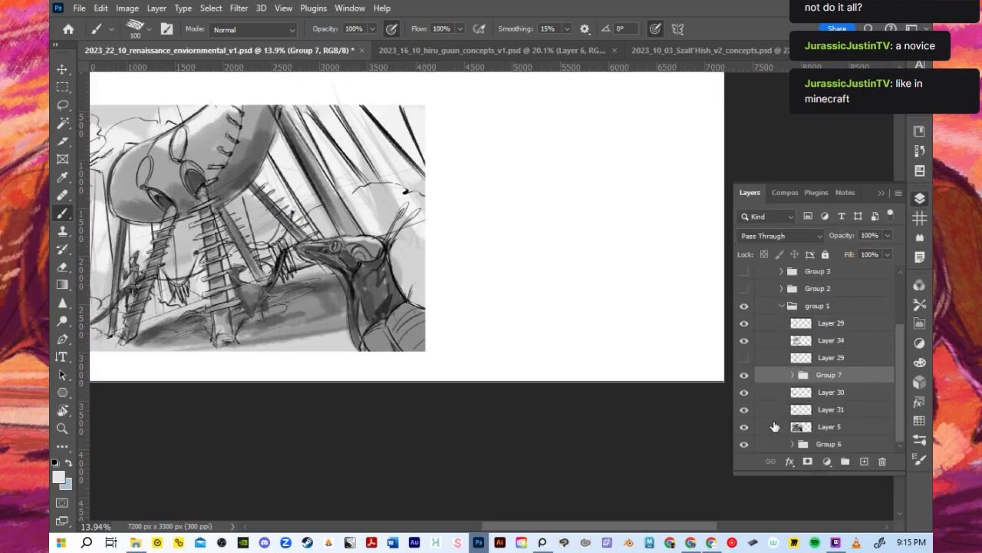
click(782, 309)
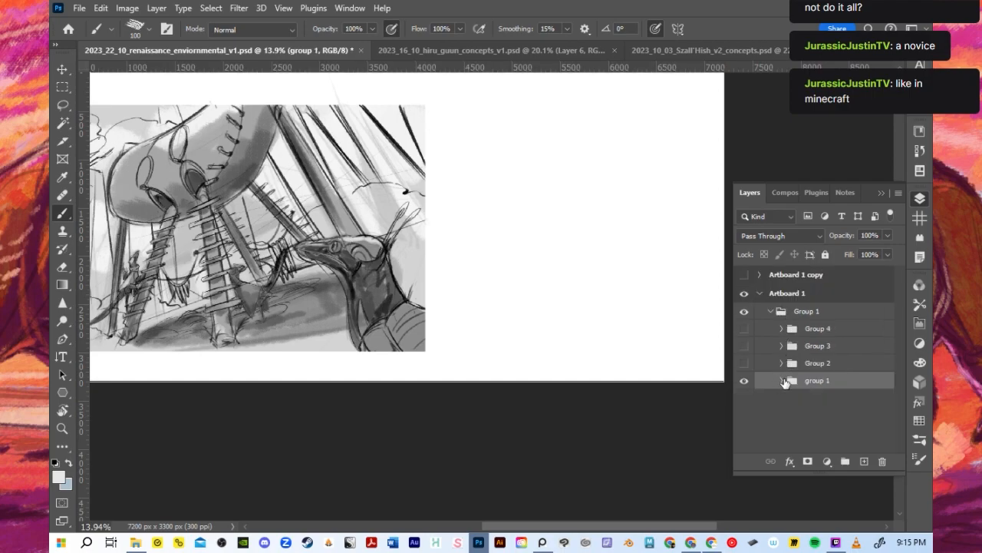
click(782, 376)
scroll(815, 393, down, 2)
click(821, 376)
shift+click(822, 344)
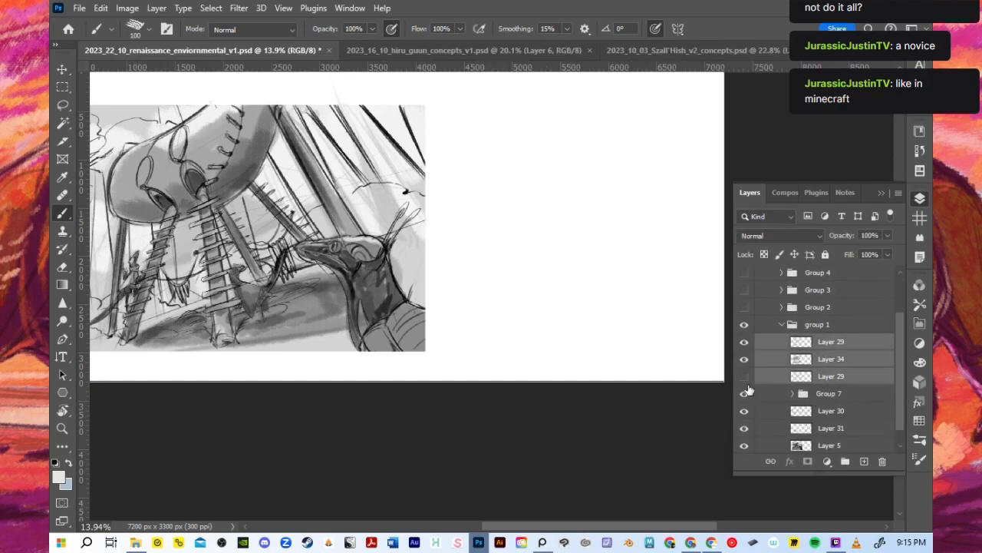
click(744, 377)
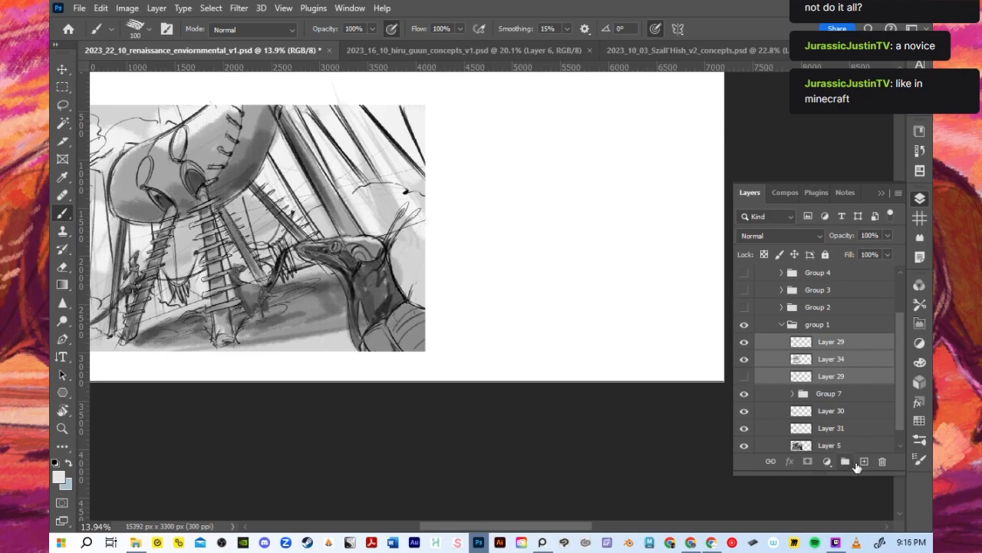
click(845, 462)
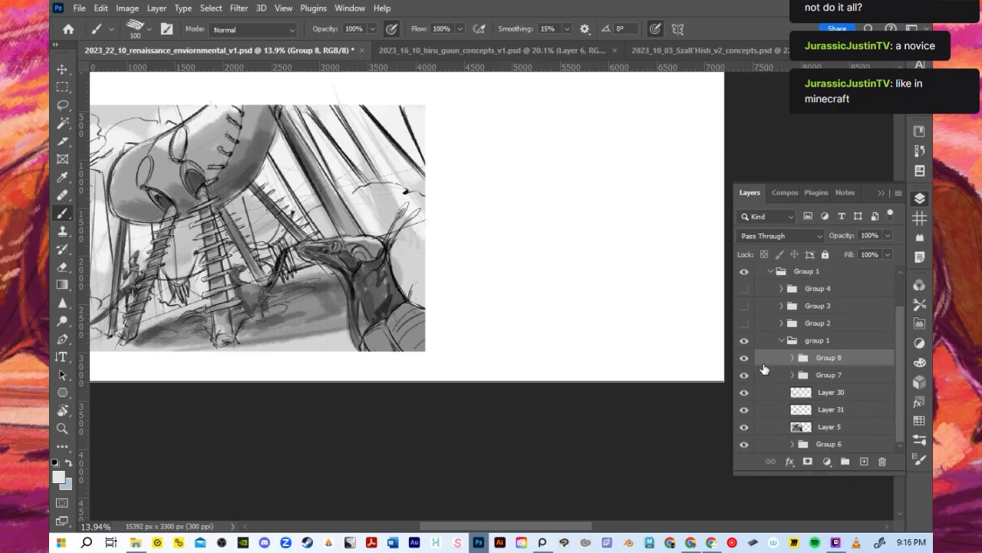
- Rename the lowercase "group 1" layer group as "forest house"
double_click(812, 341)
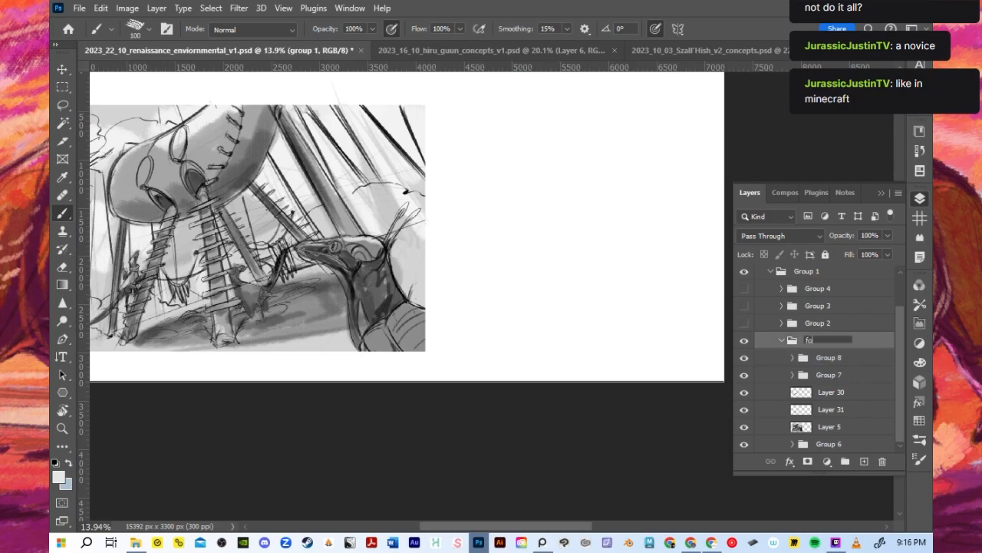
text(forest house)
key(Return)
scroll(568, 287, down, 1)
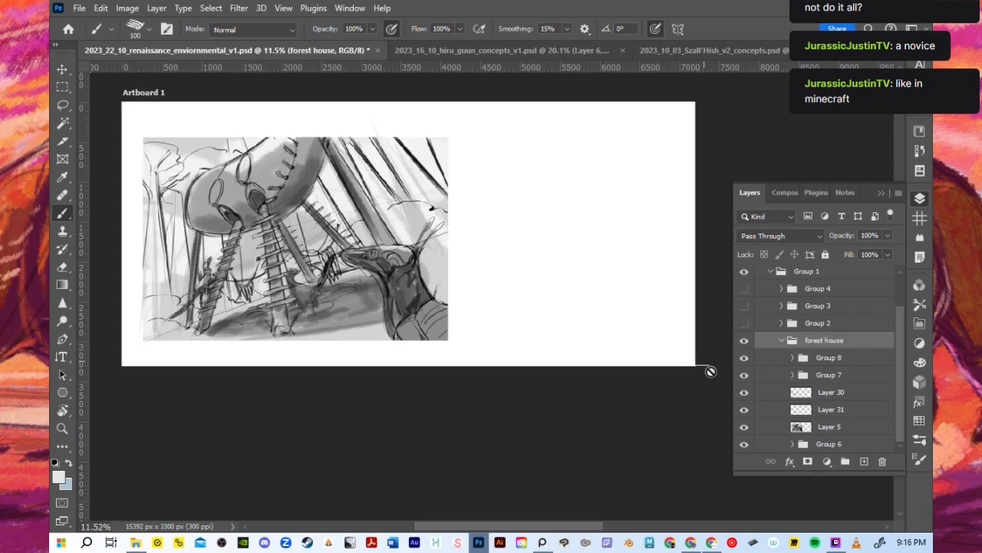
- Put Layer 30 and Layer 31 together in a new group inside forest house, leaving Layer 5 outside it
click(828, 357)
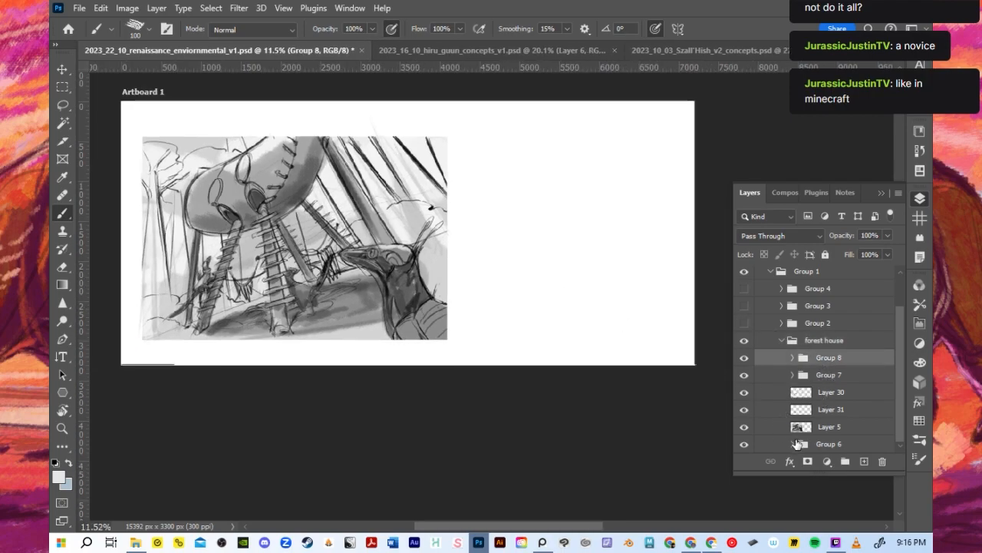
click(801, 432)
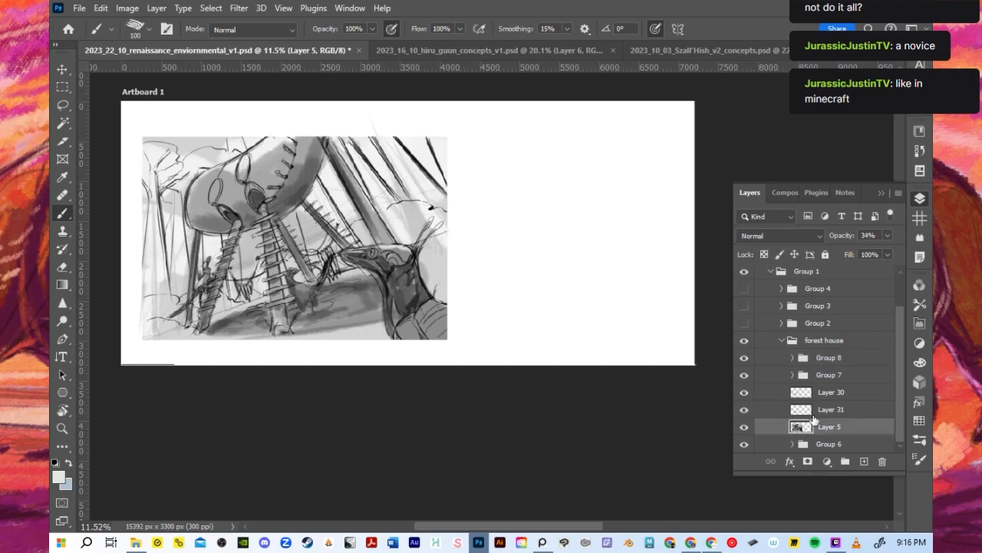
click(816, 411)
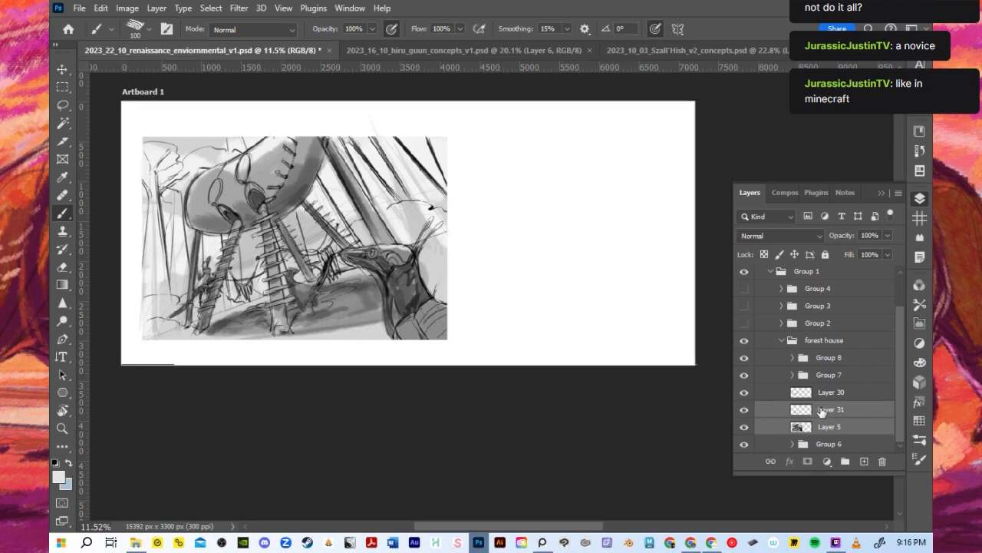
shift+click(823, 393)
click(846, 461)
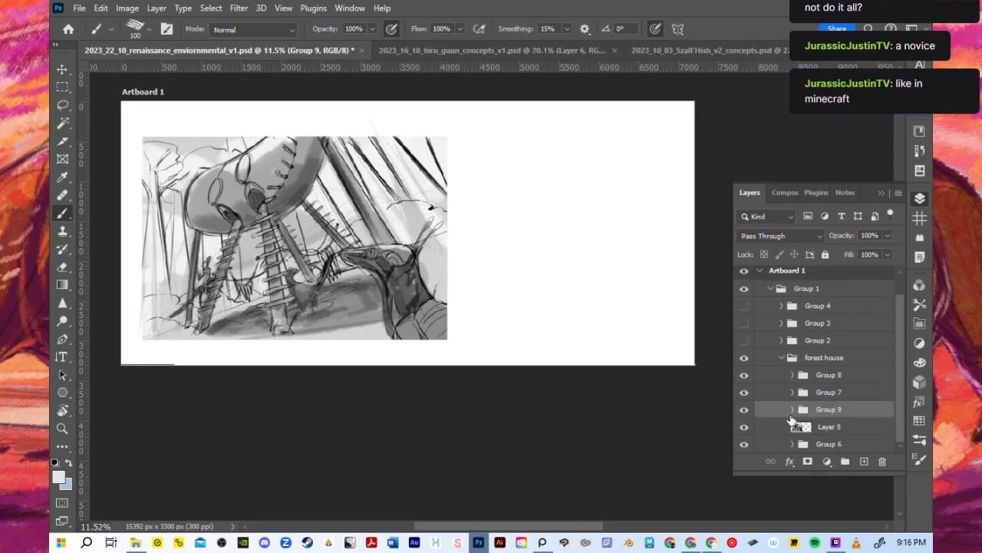
- Add a new layer directly above Layer 5 and set the foreground colour to black (000000) for the brush
click(849, 430)
click(864, 460)
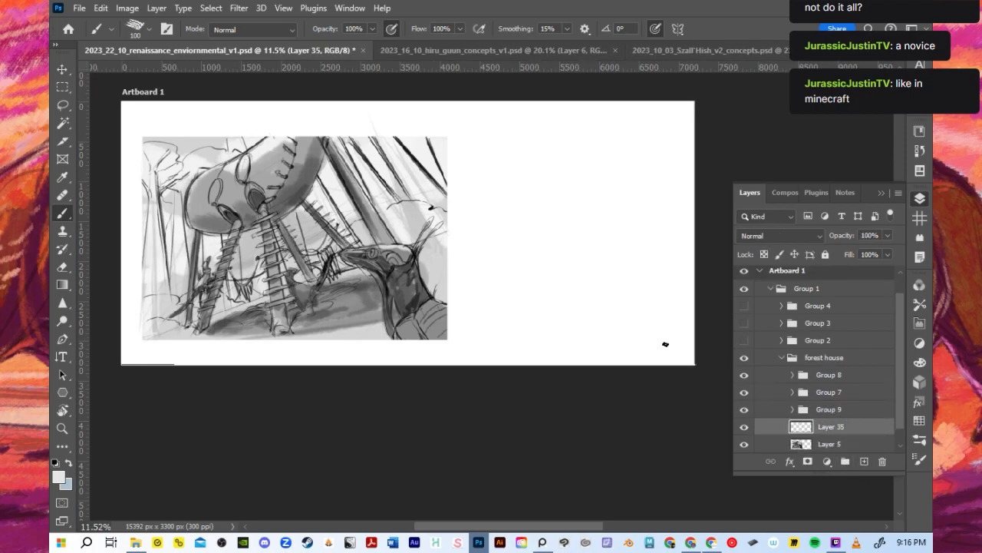
scroll(575, 203, up, 1)
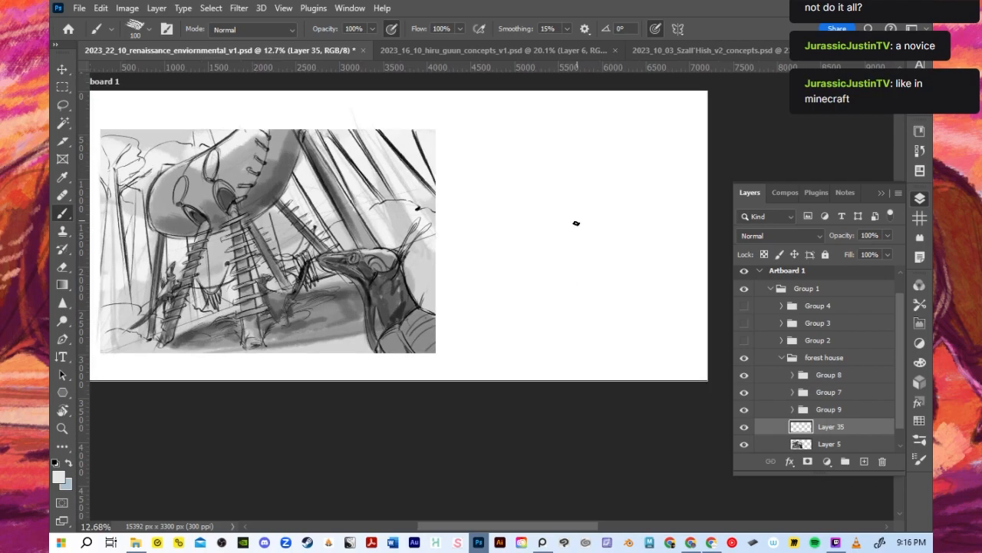
click(59, 476)
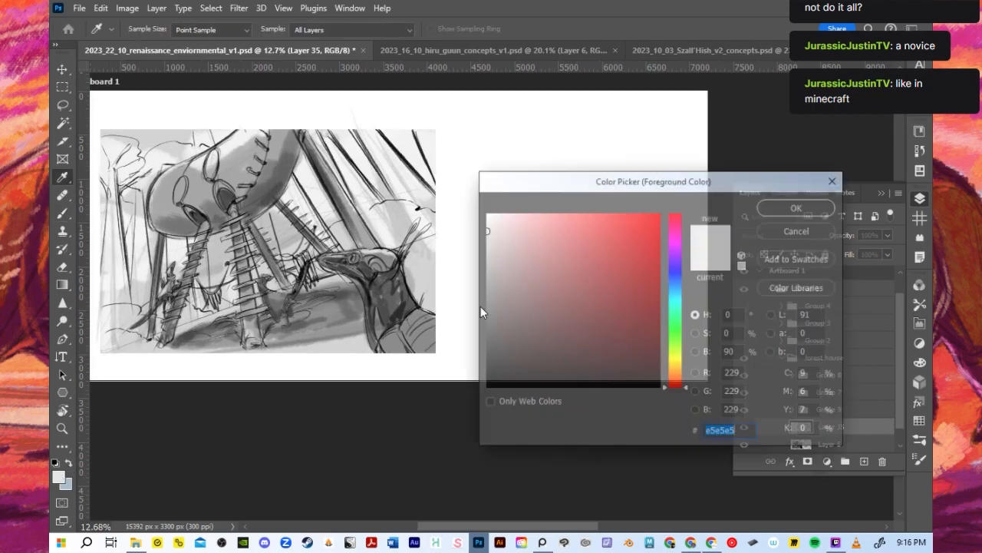
text(000000)
click(783, 210)
key(b)
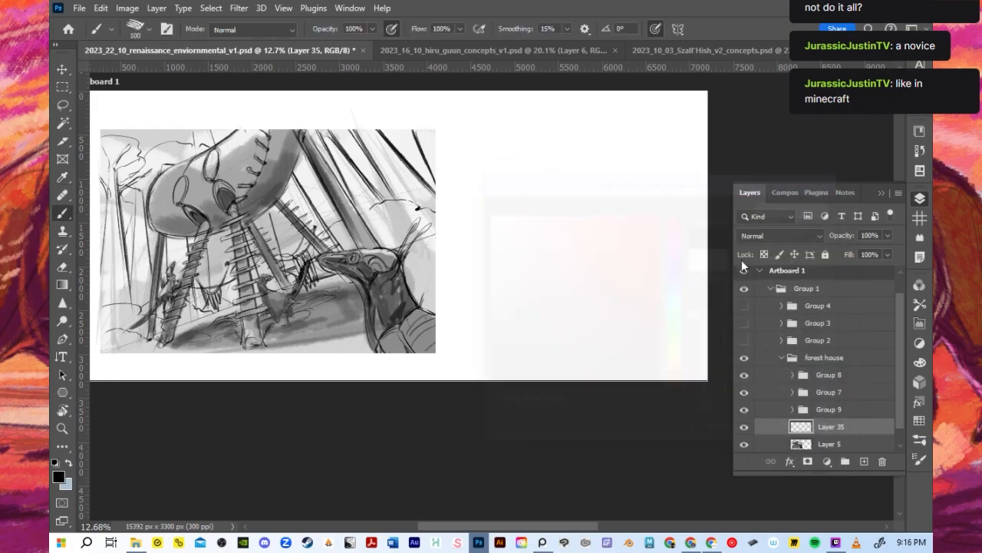
click(883, 193)
- Paint a solid black silhouette of the hut's curved, bean-shaped body on the blank area beside the thumbnail with the brush at 80
scroll(623, 182, up, 1)
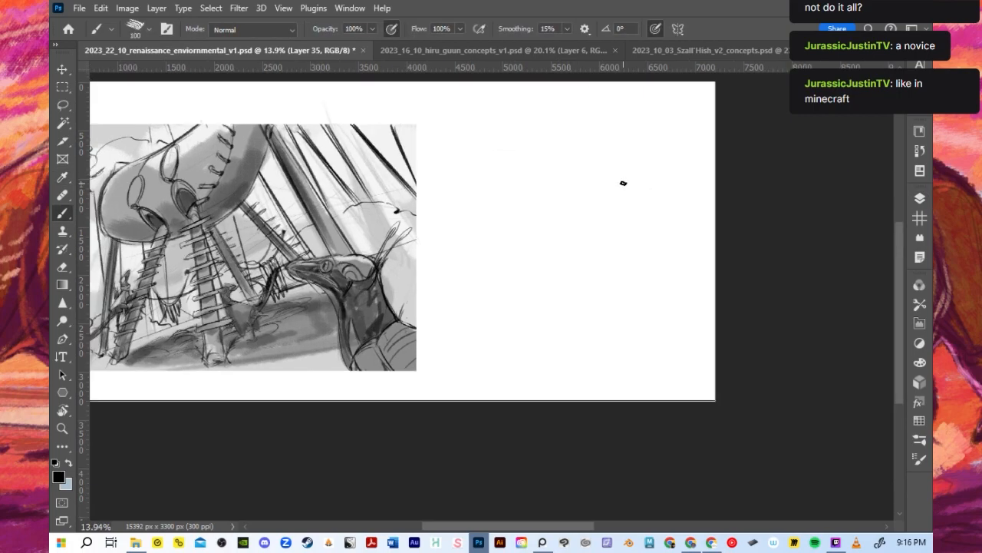
scroll(623, 183, down, 1)
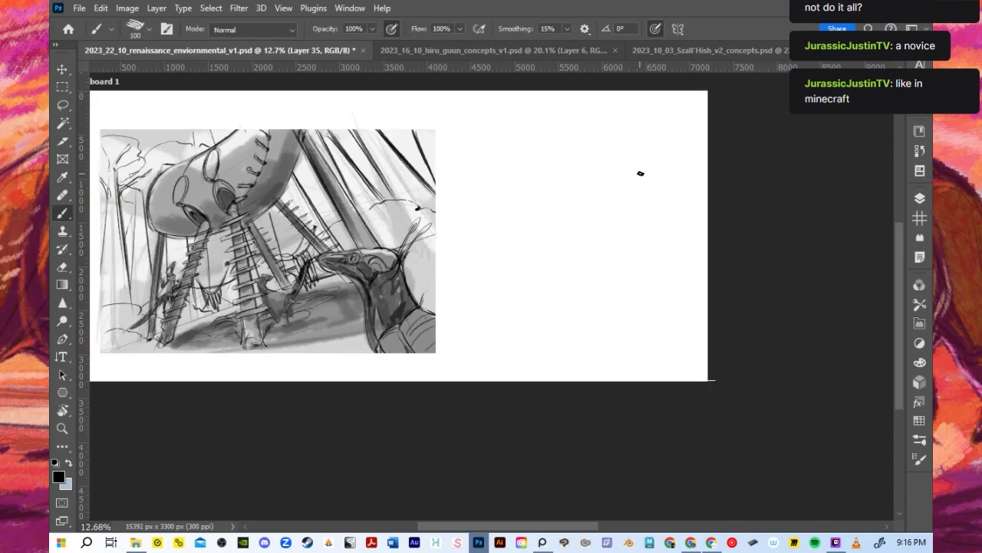
key(])
key(])
key(])
key(])
key(])
key(])
key(])
mouse_move(478, 160)
mouse_down()
mouse_move(490, 209)
mouse_move(483, 162)
mouse_move(480, 176)
mouse_move(545, 127)
mouse_move(518, 158)
mouse_move(550, 125)
mouse_move(488, 160)
mouse_move(551, 124)
mouse_move(494, 167)
mouse_move(483, 160)
mouse_move(553, 124)
mouse_move(493, 165)
mouse_move(553, 129)
mouse_up()
key(ctrl+z)
key([)
key([)
key([)
key([)
key([)
key(ctrl+z)
key(])
key(])
key(])
key(ctrl+z)
key(ctrl+z)
mouse_move(520, 157)
mouse_down()
mouse_move(490, 152)
mouse_move(516, 152)
mouse_move(479, 164)
mouse_move(545, 153)
mouse_move(552, 125)
mouse_up()
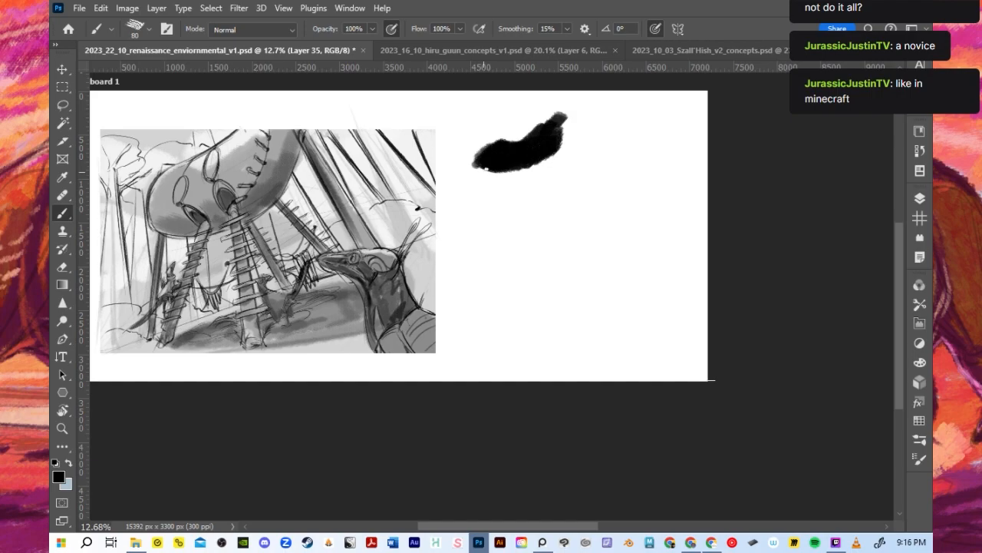
- Fill out the front of the silhouette's body and paint three slanted support legs beneath it
drag(481, 200, 475, 224)
key(ctrl+z)
drag(489, 170, 473, 225)
drag(505, 169, 509, 221)
key(ctrl+z)
drag(500, 144, 482, 158)
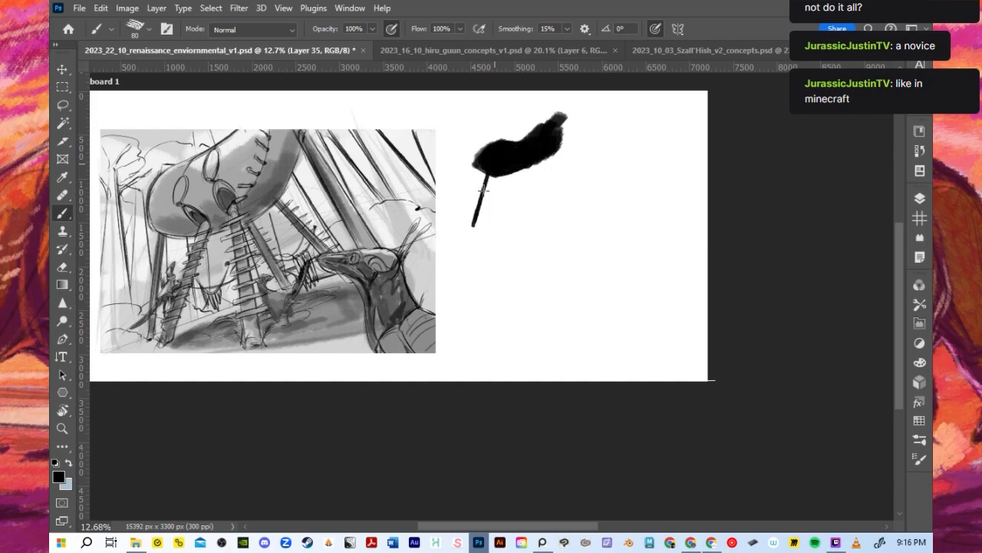
drag(504, 159, 520, 217)
drag(537, 164, 563, 207)
drag(565, 120, 589, 203)
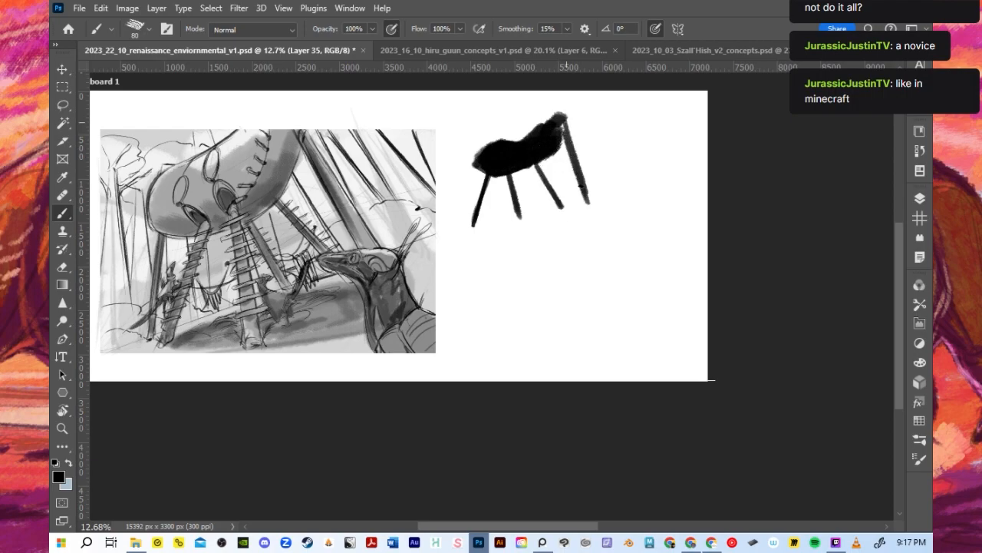
key(ctrl+z)
drag(566, 121, 585, 197)
drag(474, 157, 484, 229)
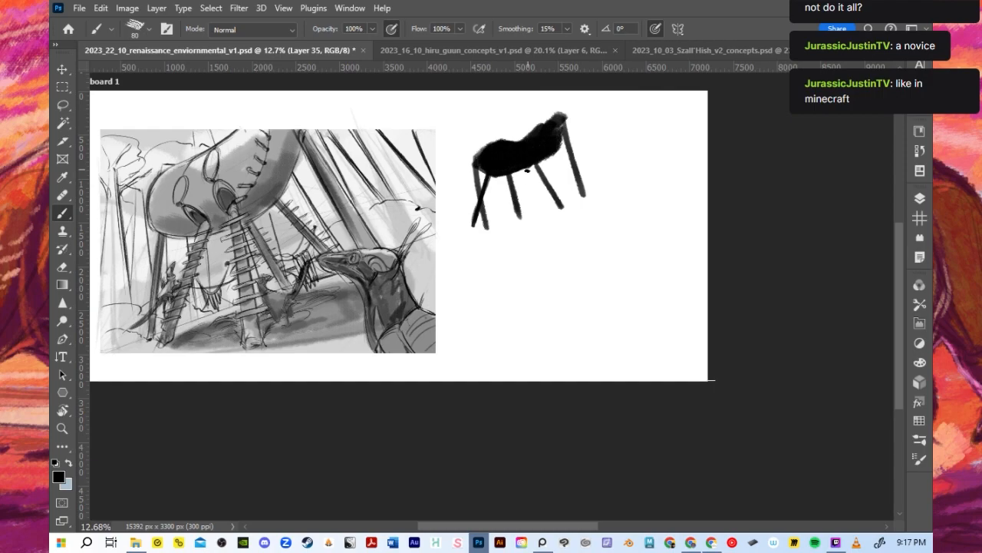
drag(521, 171, 544, 222)
key(ctrl+z)
key(ctrl+z)
key(ctrl+z)
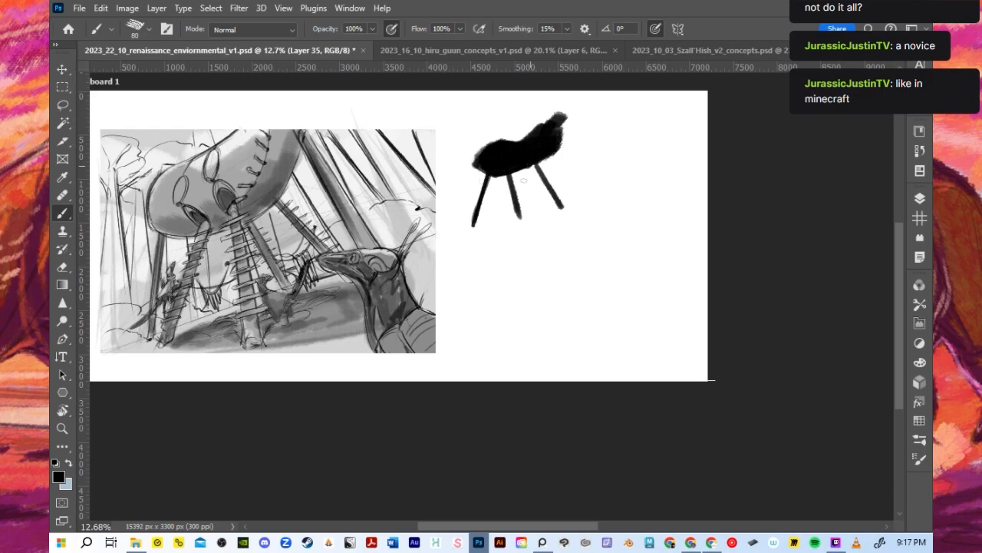
- Paint three more support legs: one under the middle, one from the raised end and one behind the front leg
drag(529, 164, 535, 207)
key(ctrl+z)
drag(530, 163, 532, 214)
drag(565, 117, 591, 197)
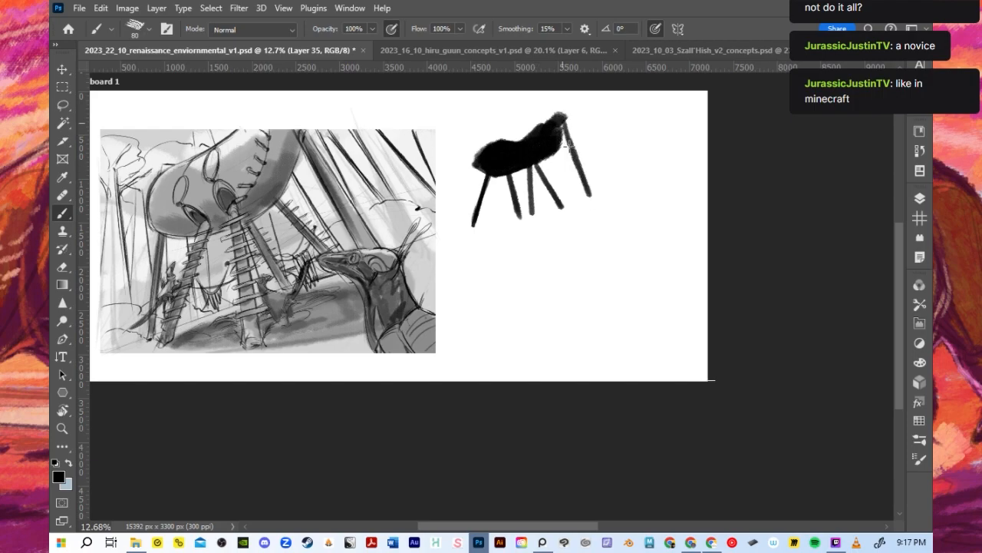
drag(473, 162, 470, 211)
key(ctrl+z)
drag(475, 166, 472, 209)
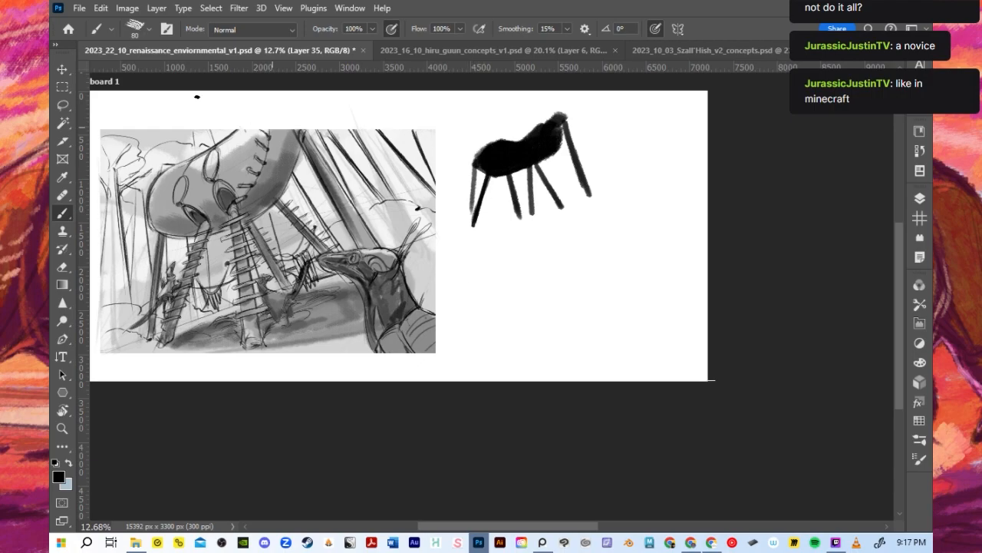
- Rotate the hut silhouette so it stands more level, and shift it slightly lower beside the thumbnail
key(ctrl+t)
drag(604, 234, 586, 250)
click(733, 30)
drag(504, 144, 511, 171)
key(b)
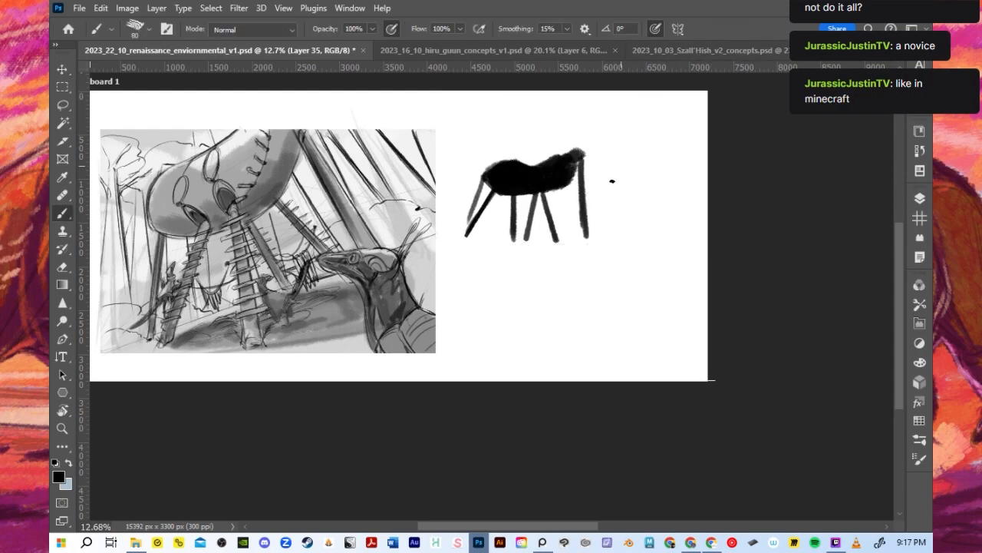
- Add a new layer above Layer 35 and try a horizontal ground line across the feet of the hut silhouette
drag(458, 231, 642, 231)
key(ctrl+z)
click(919, 198)
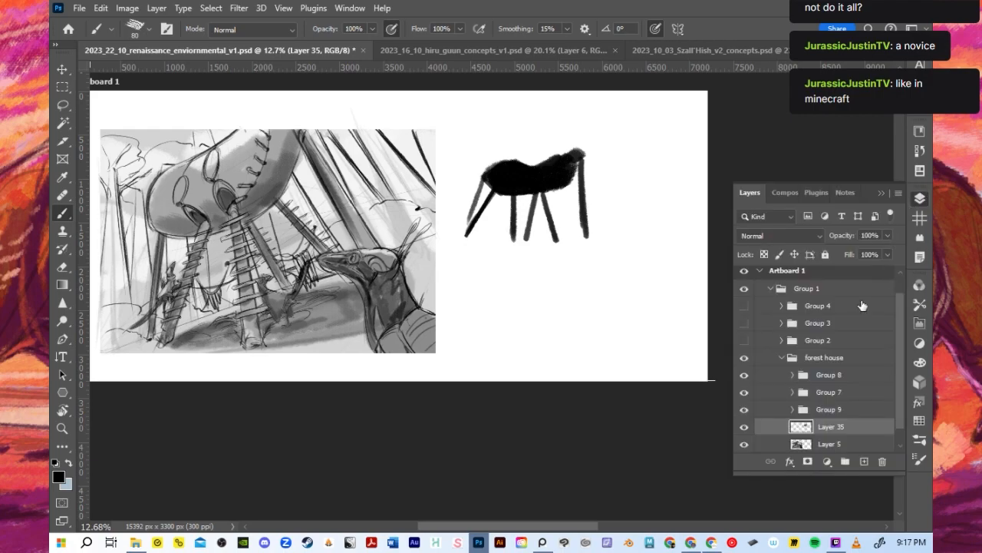
click(860, 460)
click(881, 193)
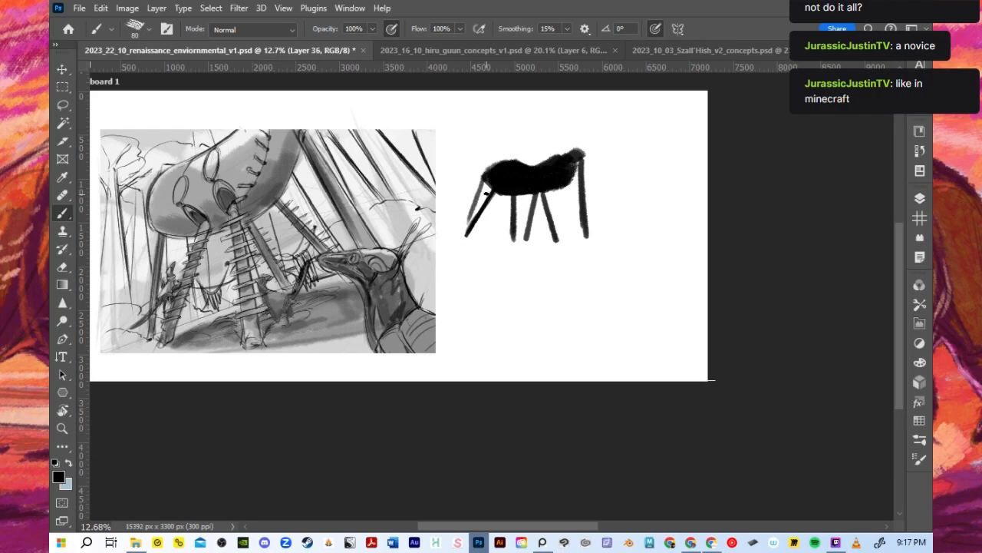
drag(462, 231, 652, 230)
key(ctrl+z)
- On Layer 35, paint a horizontal ground line under the hut silhouette and darken its outer legs
click(920, 198)
click(814, 444)
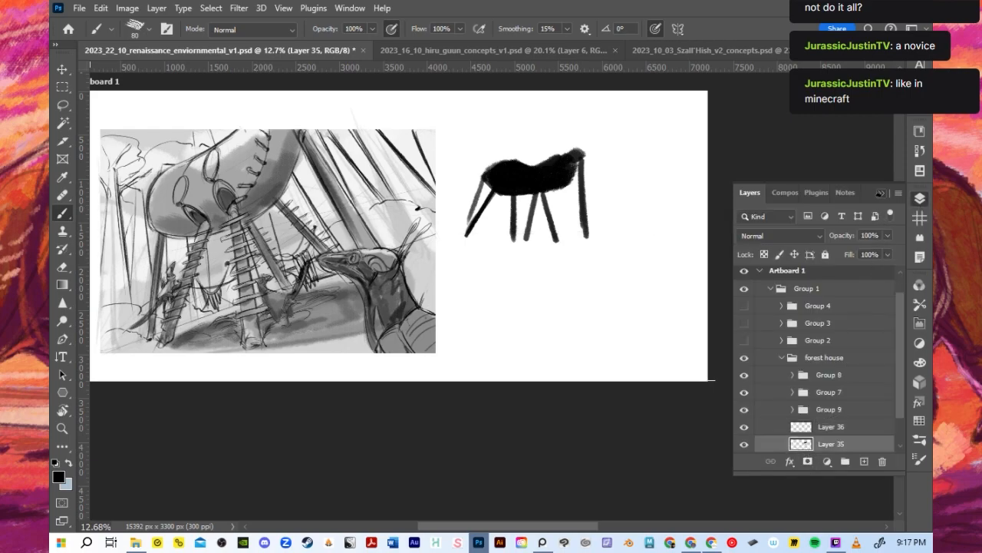
click(881, 194)
drag(454, 235, 609, 236)
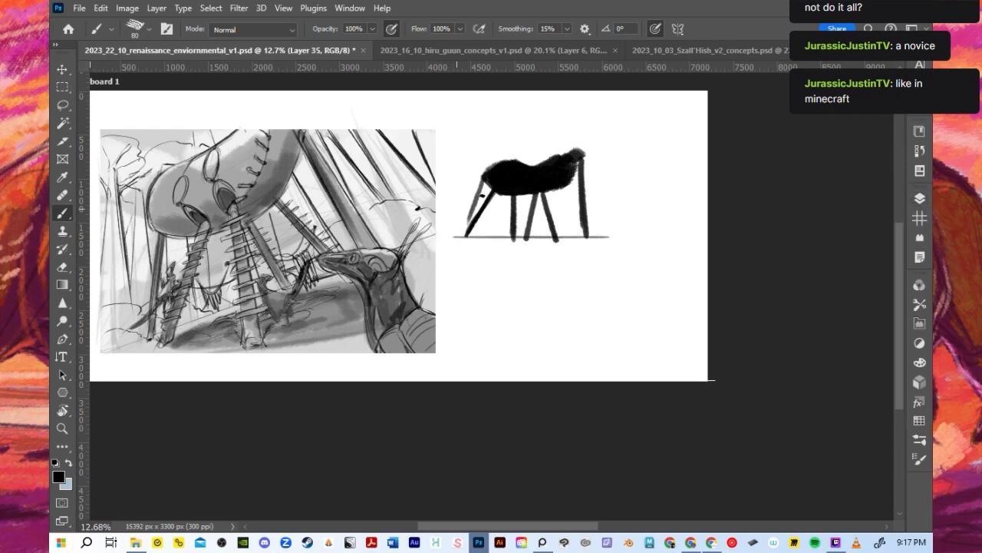
drag(459, 241, 484, 178)
drag(582, 156, 582, 188)
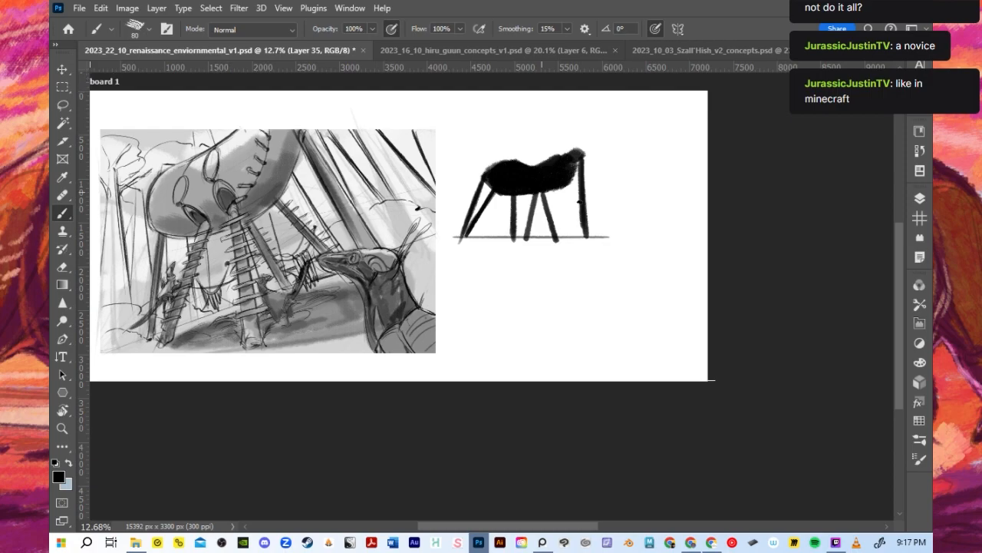
- Scale the hut silhouette to about 72% and move it close to the thumbnail's upper corner
click(63, 70)
drag(609, 242, 566, 216)
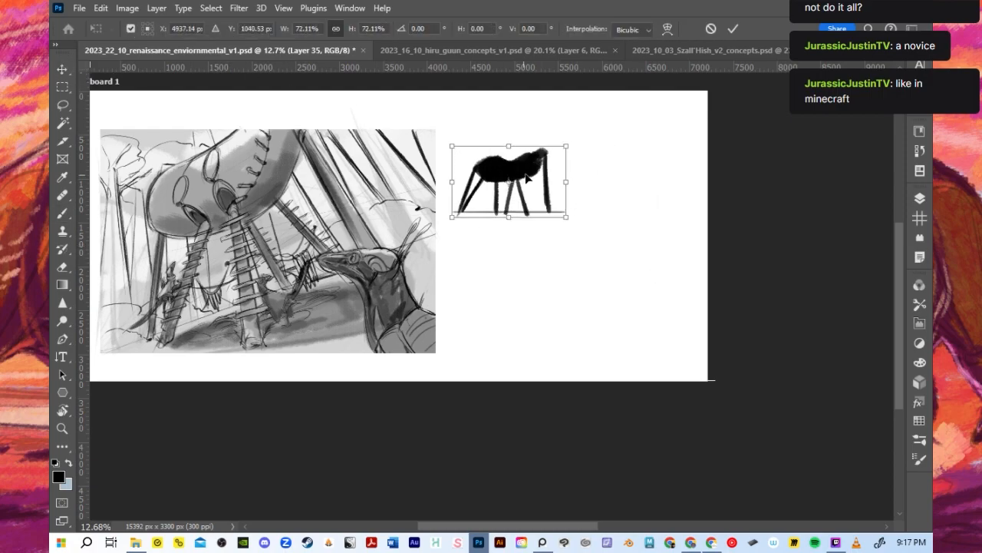
drag(526, 178, 516, 164)
click(733, 29)
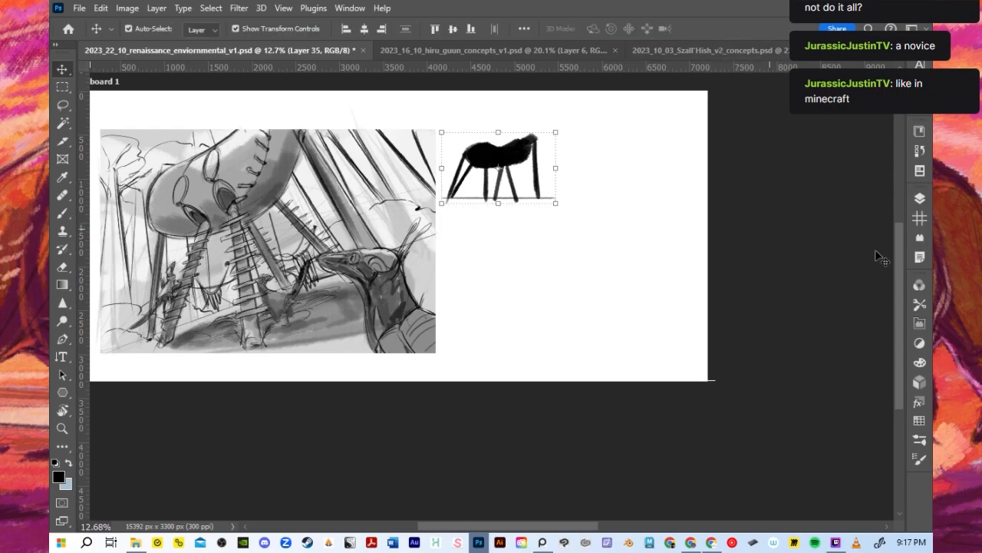
- Make the empty Layer 36 above the hut silhouette the active layer
click(919, 198)
click(849, 427)
click(883, 193)
scroll(606, 222, up, 2)
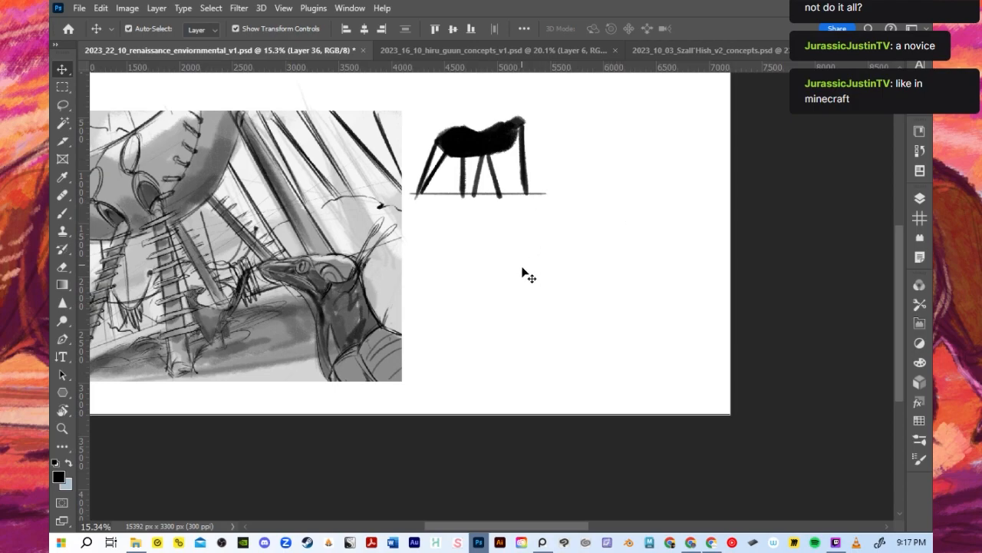
- Paint a thin horizontal ground line on Layer 36 in the empty area below the first hut silhouette
key(b)
key(bracketright)
key(bracketright)
mouse_move(491, 275)
mouse_down()
mouse_move(527, 266)
mouse_move(509, 273)
mouse_move(555, 239)
mouse_move(515, 264)
mouse_up()
key(ctrl+z)
- With a smaller brush, paint three legs fanning out from the middle of the body to the ground line
key(ctrl+z)
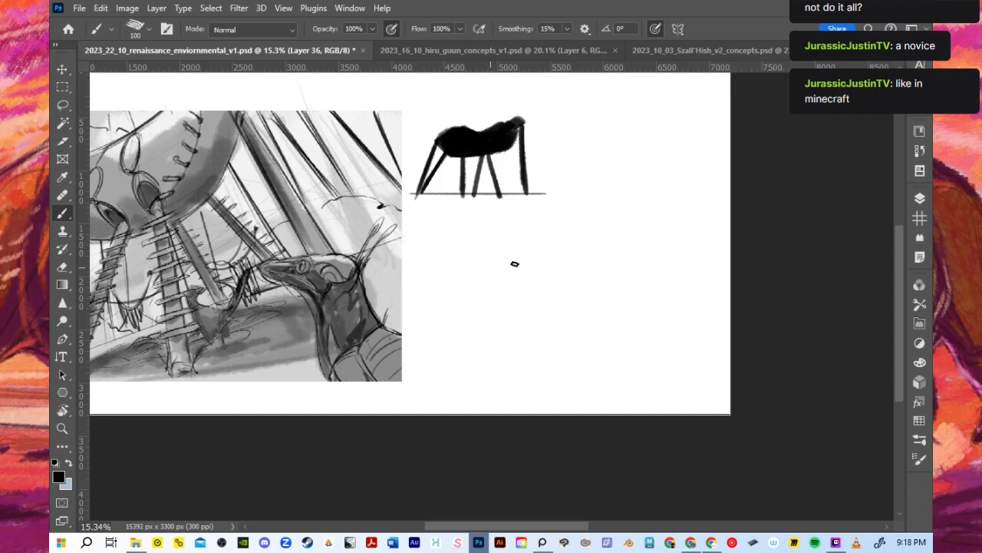
key(bracketleft)
key(bracketleft)
key(bracketleft)
drag(440, 358, 653, 357)
- Paint a long, slightly arched black hut body above the new ground line
key(bracketright)
key(bracketright)
key(bracketright)
key(bracketright)
key(bracketright)
scroll(476, 287, down, 1)
key(bracketright)
key(bracketright)
drag(488, 298, 507, 296)
mouse_move(555, 274)
mouse_down()
mouse_move(578, 281)
mouse_move(507, 287)
mouse_move(579, 277)
mouse_move(546, 293)
mouse_move(591, 288)
mouse_up()
key(bracketleft)
key(bracketleft)
key(bracketleft)
key(bracketleft)
key(bracketleft)
key(bracketleft)
key(bracketleft)
mouse_move(493, 295)
mouse_down()
mouse_move(493, 348)
mouse_move(484, 355)
mouse_move(485, 346)
mouse_up()
key(ctrl+z)
key(ctrl+z)
key(ctrl+z)
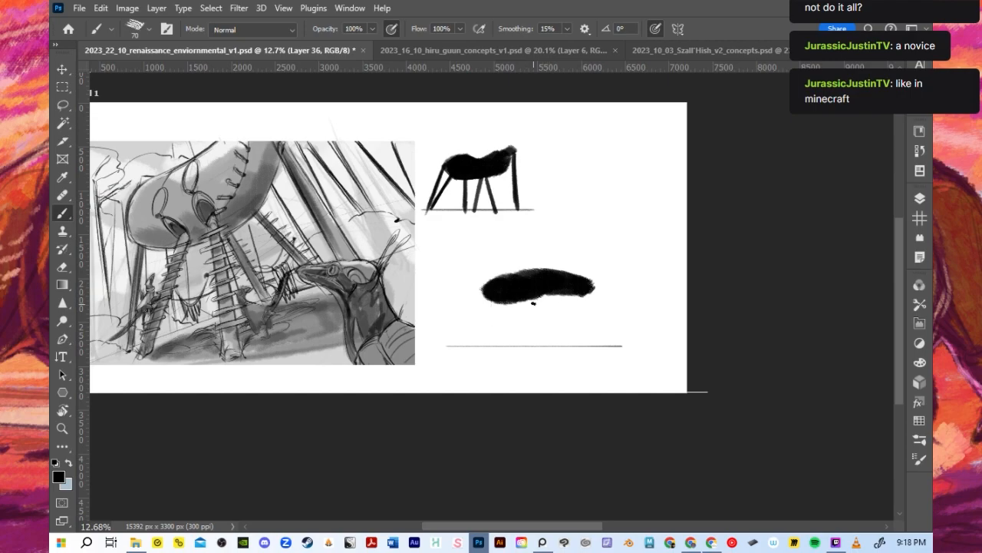
drag(535, 298, 516, 347)
key(ctrl+z)
drag(535, 298, 507, 349)
drag(536, 298, 543, 352)
drag(537, 298, 584, 346)
drag(485, 293, 482, 346)
key(ctrl+z)
key(ctrl+z)
key(ctrl+z)
drag(485, 291, 480, 352)
key(ctrl+z)
drag(482, 274, 480, 337)
key(ctrl+z)
- Paint a pair of lighter legs at each end of the body and reinforce the splayed middle legs
drag(483, 278, 480, 349)
drag(486, 296, 487, 364)
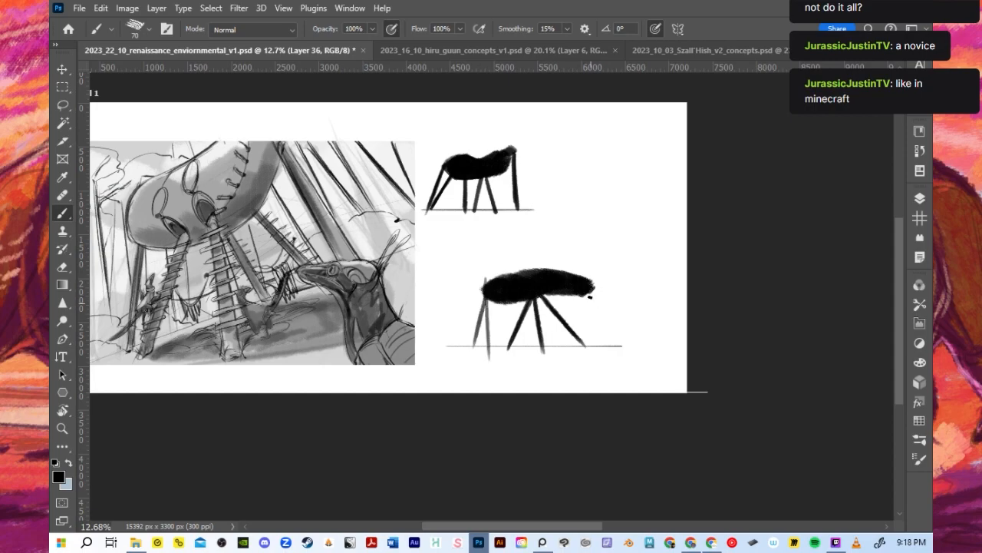
mouse_move(591, 281)
mouse_down()
mouse_move(586, 347)
mouse_move(610, 347)
mouse_up()
drag(546, 297, 593, 360)
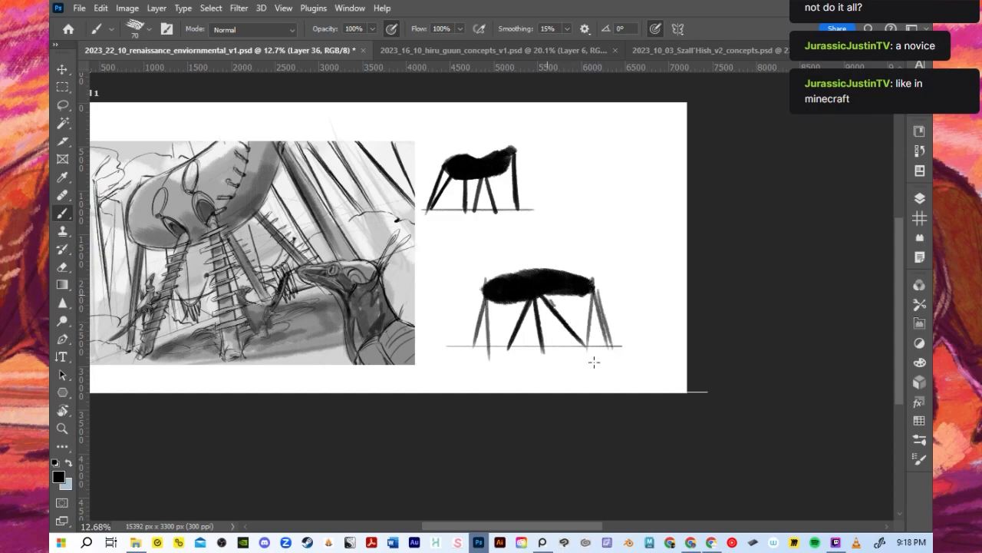
mouse_move(531, 301)
mouse_down()
mouse_move(499, 356)
mouse_move(547, 361)
mouse_up()
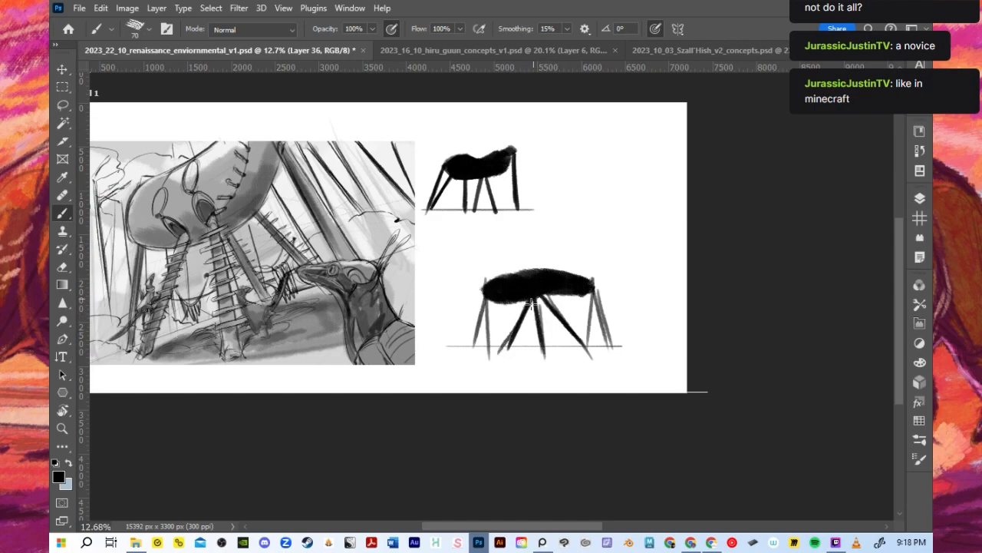
- Paint a vertical mast with a short crossbar on top of the body and diagonal ropes down to both ends
key(bracketleft)
mouse_move(534, 275)
mouse_down()
mouse_move(534, 245)
mouse_move(535, 258)
mouse_move(527, 252)
mouse_move(550, 250)
mouse_up()
key(ctrl+z)
click(528, 245)
mouse_move(528, 241)
mouse_down()
mouse_move(550, 237)
mouse_move(573, 272)
mouse_move(593, 275)
mouse_up()
key(ctrl+z)
key(ctrl+z)
key(ctrl+z)
key(ctrl+z)
key(ctrl+z)
drag(535, 246, 591, 271)
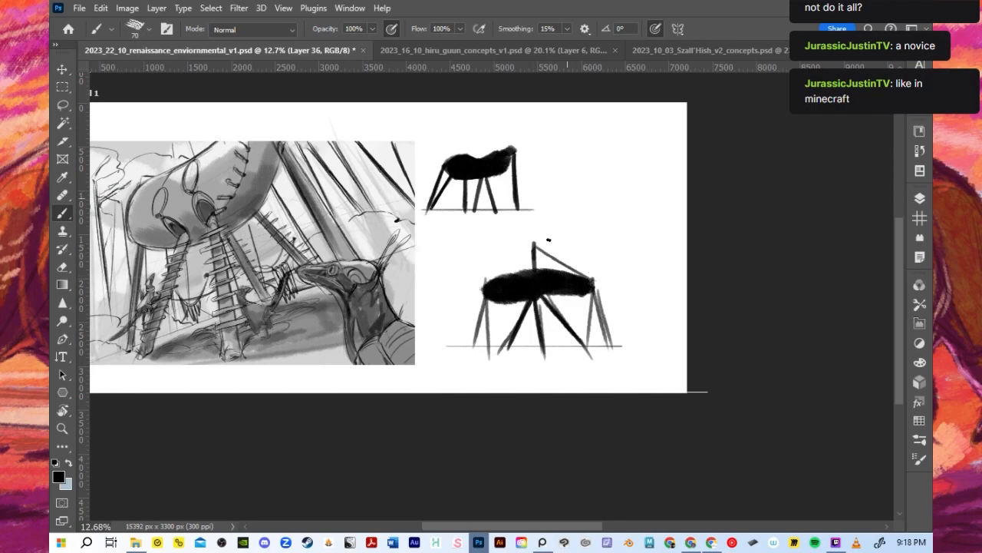
drag(489, 282, 547, 242)
- Scale the masted hut silhouette to about 75% and place it beside the first silhouette with their ground lines level
click(65, 72)
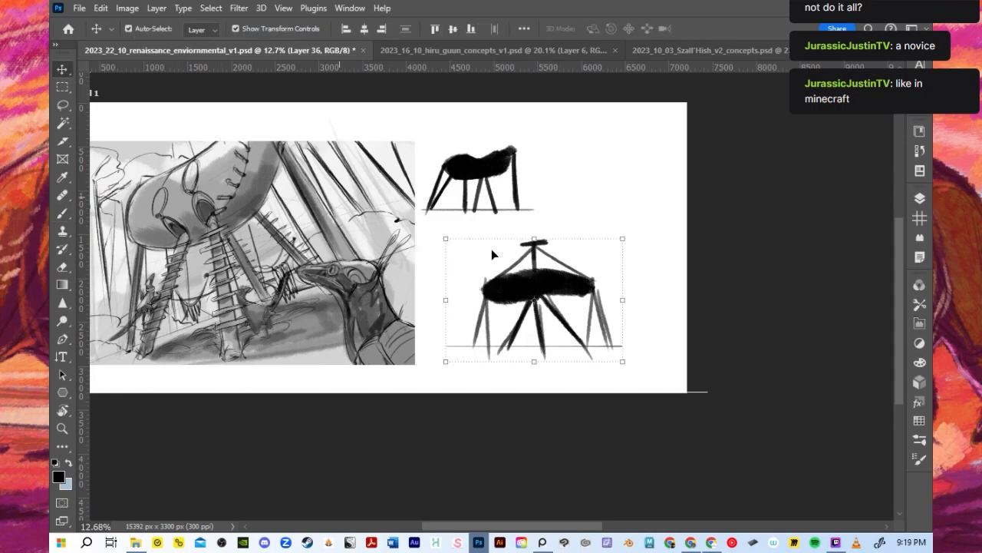
drag(448, 360, 518, 311)
scroll(579, 266, up, 2)
drag(578, 264, 606, 150)
drag(658, 208, 680, 228)
drag(642, 165, 627, 149)
drag(670, 208, 675, 213)
drag(633, 150, 643, 153)
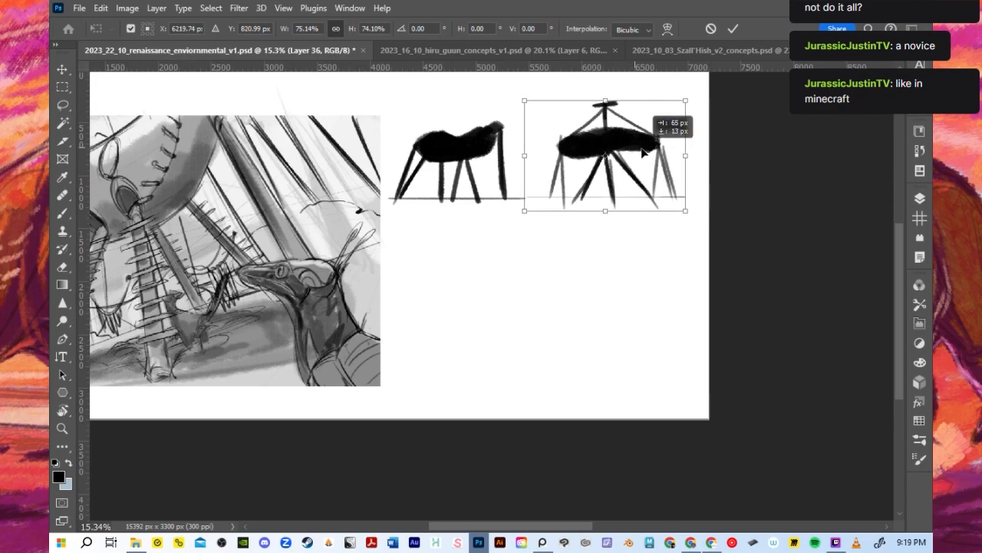
click(733, 28)
- Add a new layer above Layer 36 for the next silhouette and save the document
scroll(572, 170, up, 1)
scroll(560, 201, down, 1)
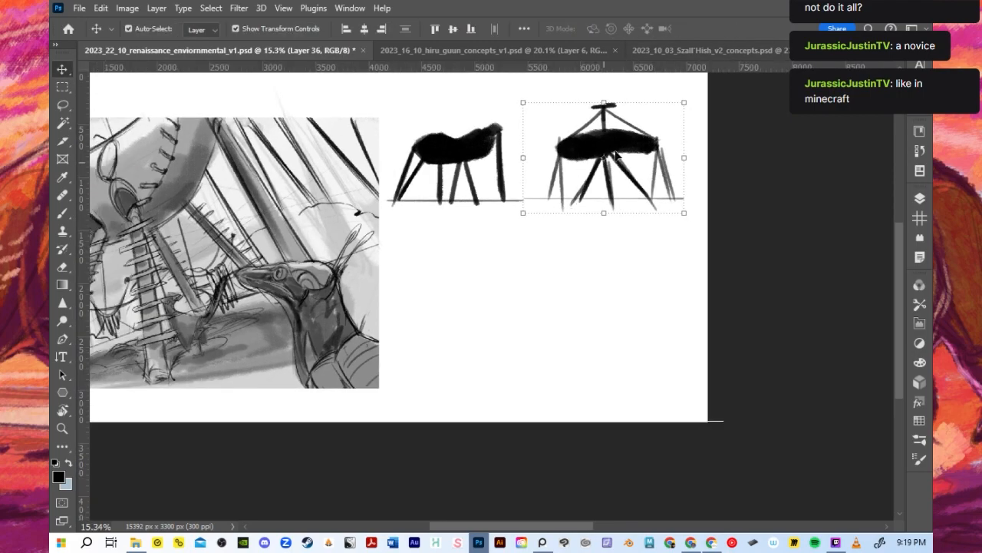
click(920, 199)
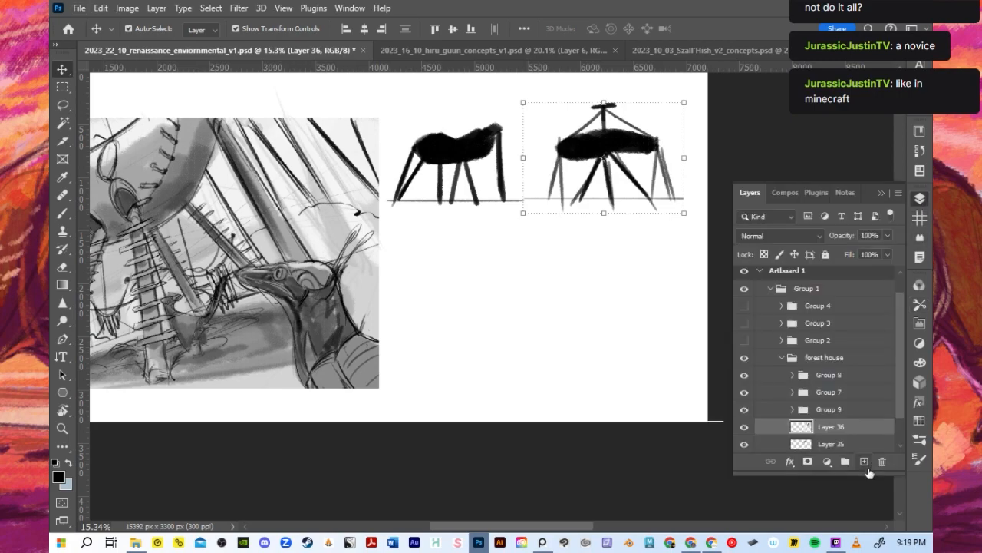
click(865, 461)
click(881, 193)
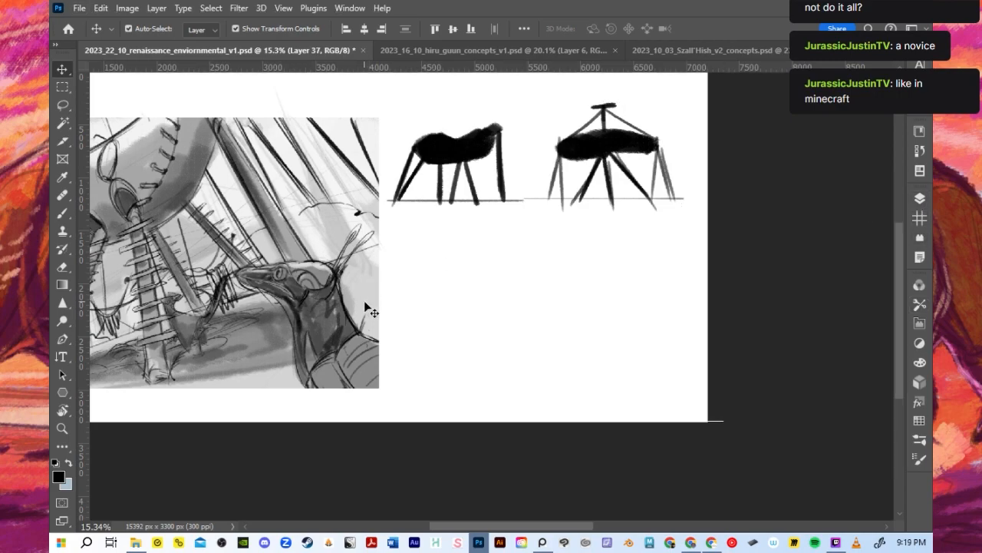
key(b)
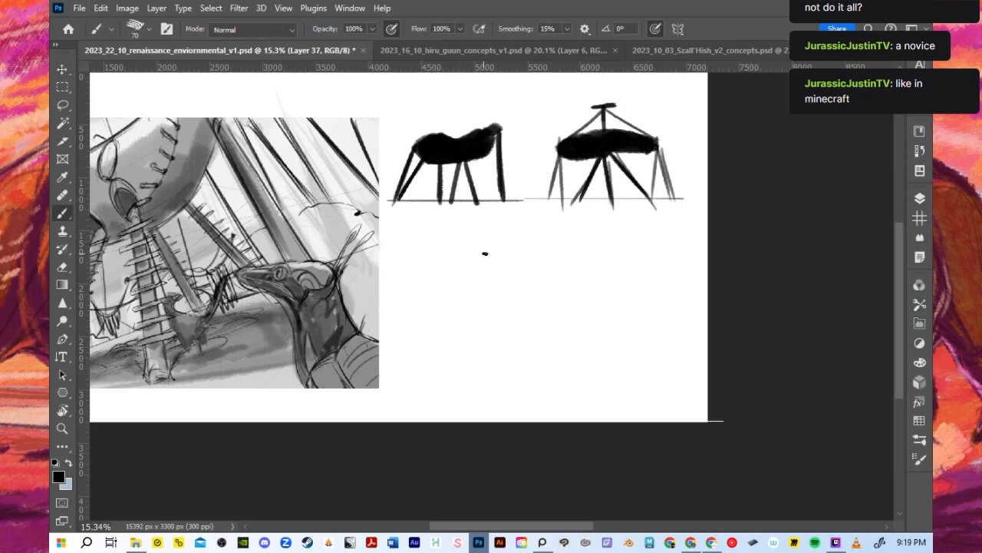
key(ctrl+s)
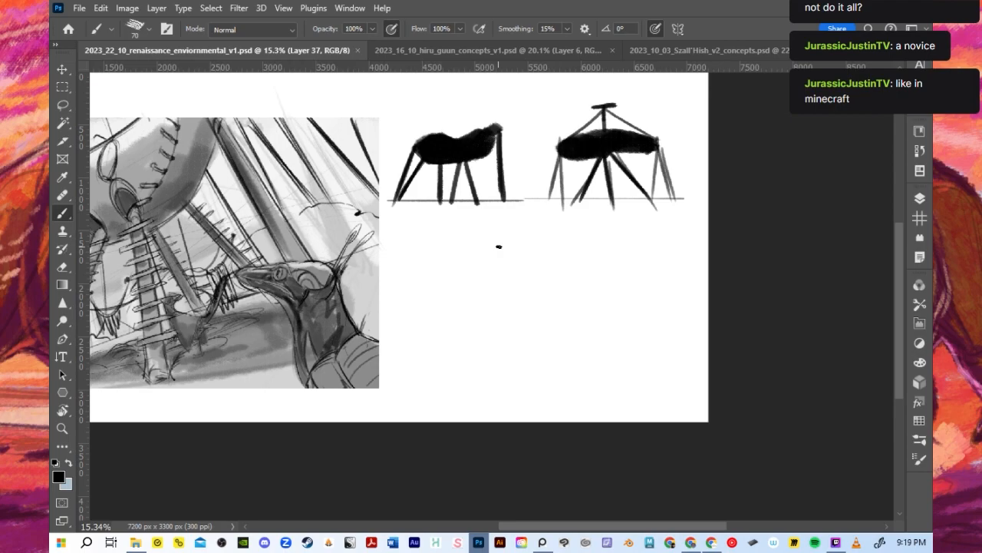
key(bracketright)
key(bracketright)
key(bracketright)
key(bracketright)
mouse_move(466, 273)
mouse_down()
mouse_move(448, 304)
mouse_move(454, 299)
mouse_move(431, 299)
mouse_up()
key(ctrl+z)
key(ctrl+z)
key(bracketright)
mouse_move(465, 276)
mouse_down()
mouse_move(430, 291)
mouse_move(513, 286)
mouse_up()
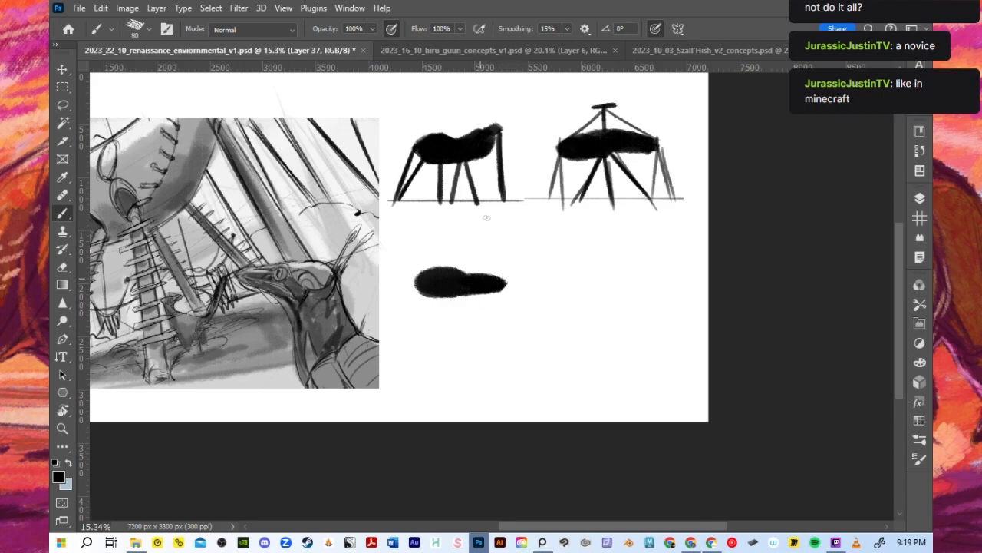
drag(451, 291, 419, 352)
key(ctrl+z)
mouse_move(438, 296)
mouse_down()
mouse_move(424, 357)
mouse_move(443, 350)
mouse_up()
key(ctrl+z)
key(ctrl+z)
key(ctrl+z)
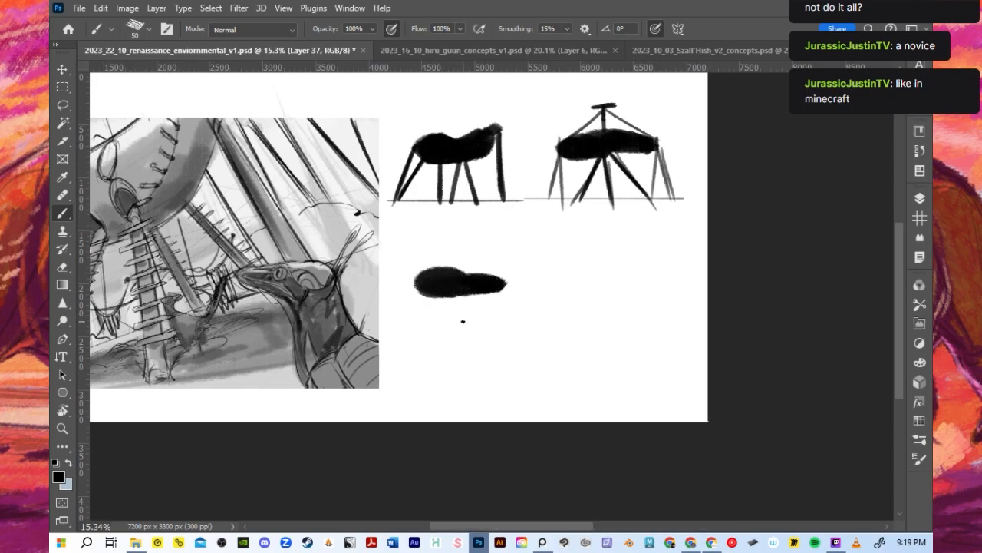
- Paint a long horizontal ground line below the two silhouettes and a two-lobed black body above its left end
key(ctrl+z)
drag(413, 361, 654, 360)
key(bracketright)
key(bracketright)
key(bracketright)
key(bracketright)
key(bracketright)
key(bracketright)
mouse_move(415, 290)
mouse_down()
mouse_move(443, 305)
mouse_move(449, 287)
mouse_move(434, 294)
mouse_move(422, 283)
mouse_move(438, 288)
mouse_move(507, 272)
mouse_up()
key(ctrl+z)
- Paint two splayed legs from the body's larger lobe down to the ground line
key(bracketleft)
key(bracketleft)
key(bracketleft)
key(bracketleft)
key(bracketleft)
key(bracketleft)
drag(444, 292, 421, 363)
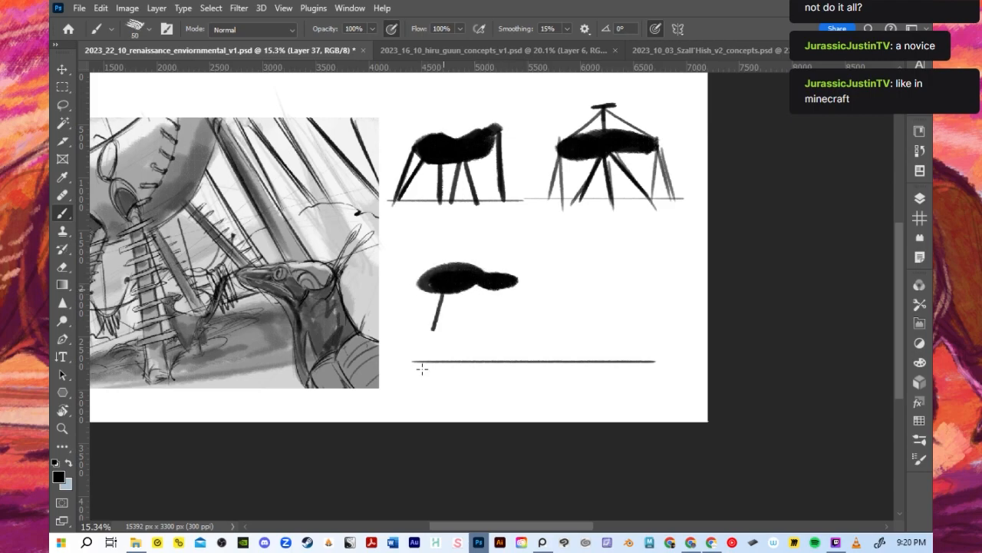
drag(443, 294, 449, 373)
key(ctrl+z)
key(ctrl+z)
drag(443, 293, 428, 371)
key(ctrl+z)
mouse_move(443, 293)
mouse_down()
mouse_move(424, 364)
mouse_move(447, 362)
mouse_move(443, 300)
mouse_move(419, 289)
mouse_move(519, 286)
mouse_move(492, 281)
mouse_move(495, 354)
mouse_up()
- Paint two splayed legs under the smaller lobe and two more legs under the middle of the body
key(bracketright)
key(bracketright)
key(bracketright)
key(bracketright)
key(bracketright)
mouse_move(497, 300)
mouse_down()
mouse_move(493, 361)
mouse_move(522, 366)
mouse_up()
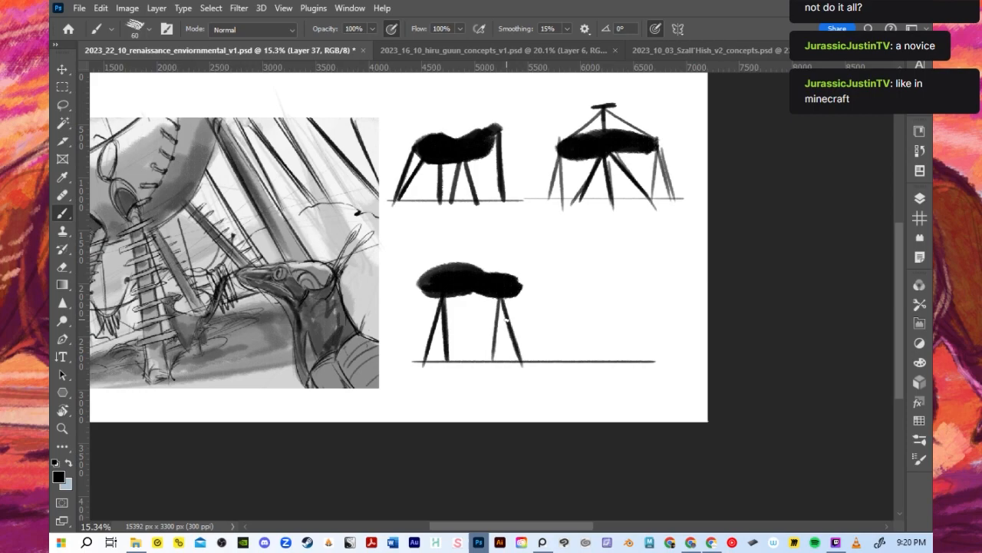
drag(471, 282, 473, 362)
drag(472, 295, 470, 348)
mouse_move(468, 299)
mouse_down()
mouse_move(454, 373)
mouse_move(460, 348)
mouse_move(456, 365)
mouse_up()
key(ctrl+z)
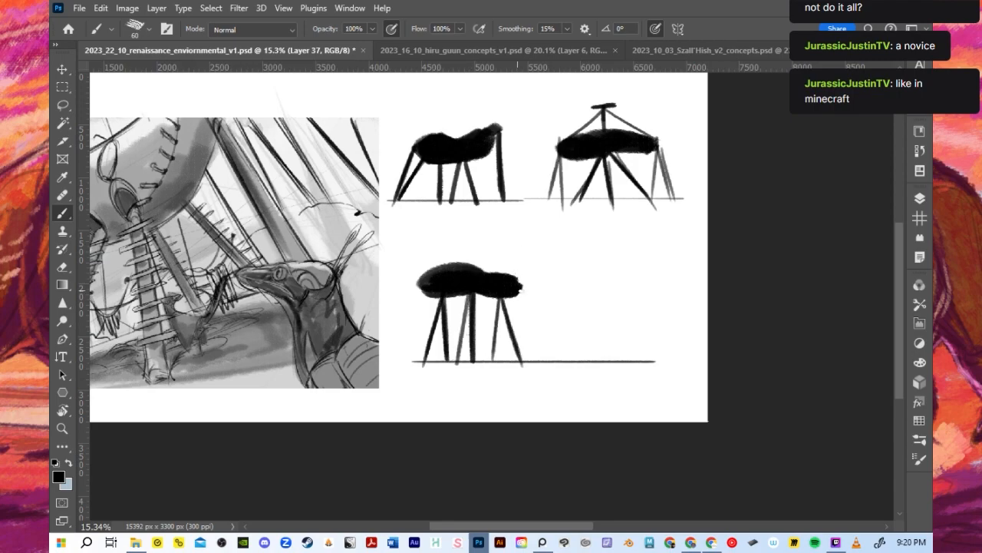
key(bracketright)
key(bracketright)
key(bracketright)
key(bracketright)
key(bracketright)
drag(565, 291, 521, 295)
key(ctrl+z)
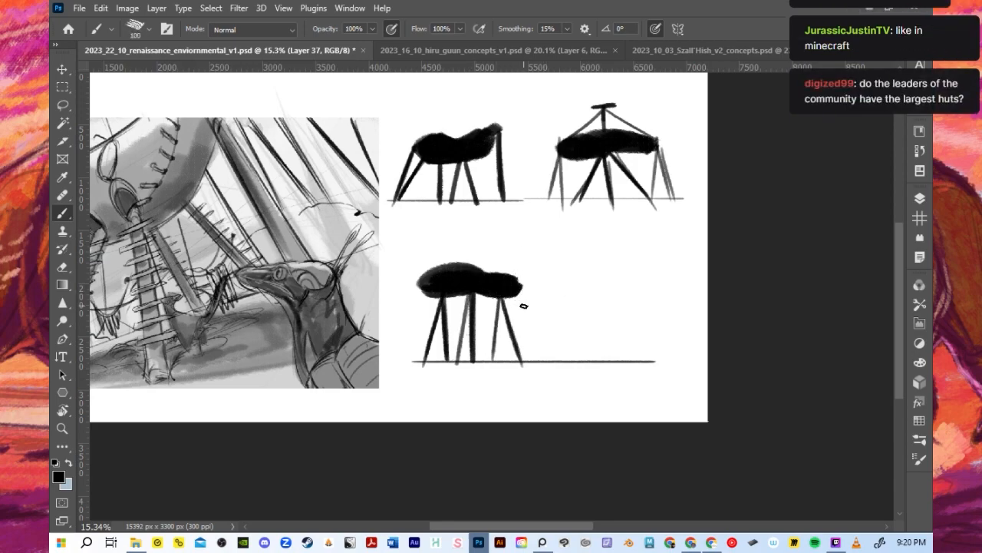
- Reinforce the outer leg under the smaller lobe and thicken that lobe's underside with a larger brush
key(bracketleft)
key(bracketleft)
key(bracketleft)
key(bracketleft)
key(bracketleft)
key(bracketleft)
drag(501, 299, 521, 367)
key(bracketright)
key(bracketright)
key(bracketright)
mouse_move(512, 301)
mouse_down()
mouse_move(472, 293)
mouse_move(517, 293)
mouse_move(430, 288)
mouse_move(422, 297)
mouse_move(424, 288)
mouse_move(478, 289)
mouse_move(454, 297)
mouse_move(481, 297)
mouse_move(450, 295)
mouse_move(501, 303)
mouse_move(442, 300)
mouse_move(521, 286)
mouse_up()
key(ctrl+z)
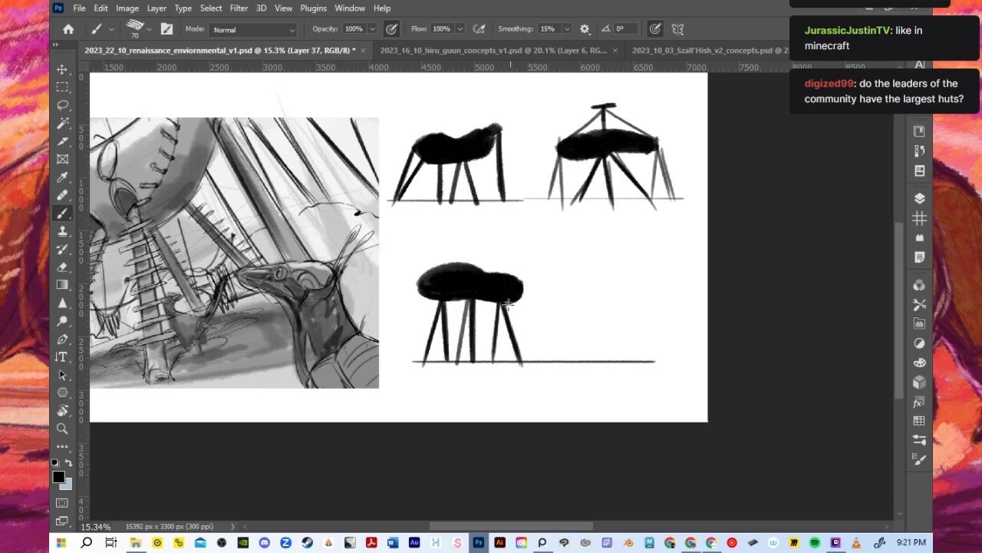
drag(521, 290, 518, 295)
key(ctrl+z)
key(ctrl+z)
mouse_move(556, 306)
mouse_down()
mouse_move(526, 302)
mouse_move(573, 294)
mouse_up()
- Paint a thin, slightly sagging rope line from the smaller lobe out to the empty space beside the hut
key(ctrl+z)
key(bracketleft)
key(bracketleft)
key(bracketleft)
key(bracketleft)
key(ctrl+z)
key(ctrl+z)
drag(506, 301, 584, 295)
- Paint a second two-lobed black body at the free end of the rope line, above the same ground line
key(bracketright)
key(bracketright)
key(bracketright)
key(bracketright)
key(bracketright)
key(bracketright)
key(bracketright)
key(bracketright)
key(bracketright)
key(bracketright)
key(bracketright)
key(bracketright)
key(bracketright)
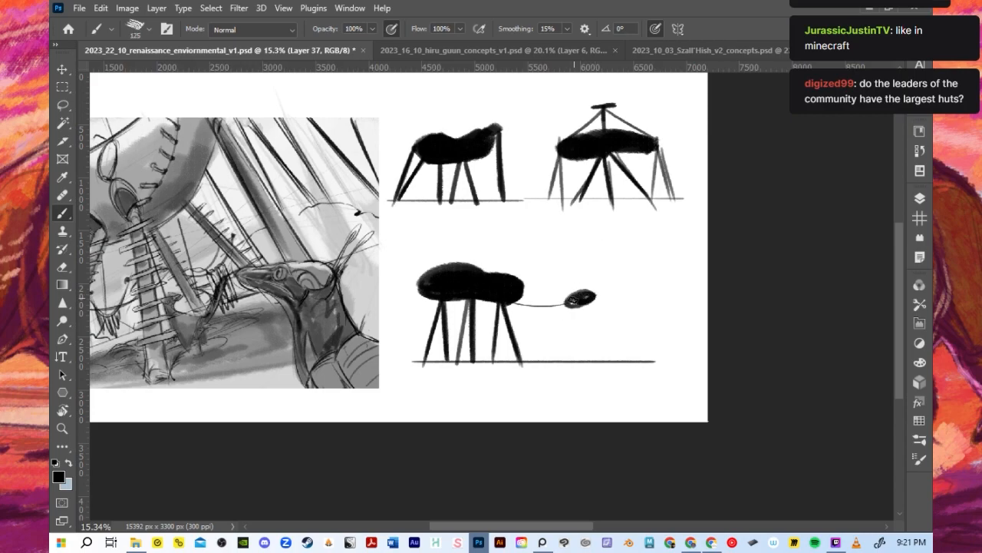
mouse_move(601, 298)
mouse_down()
mouse_move(568, 296)
mouse_move(596, 290)
mouse_move(565, 302)
mouse_move(653, 300)
mouse_move(626, 296)
mouse_move(650, 304)
mouse_up()
key(ctrl+z)
key(bracketleft)
key(bracketleft)
key(bracketleft)
key(ctrl+z)
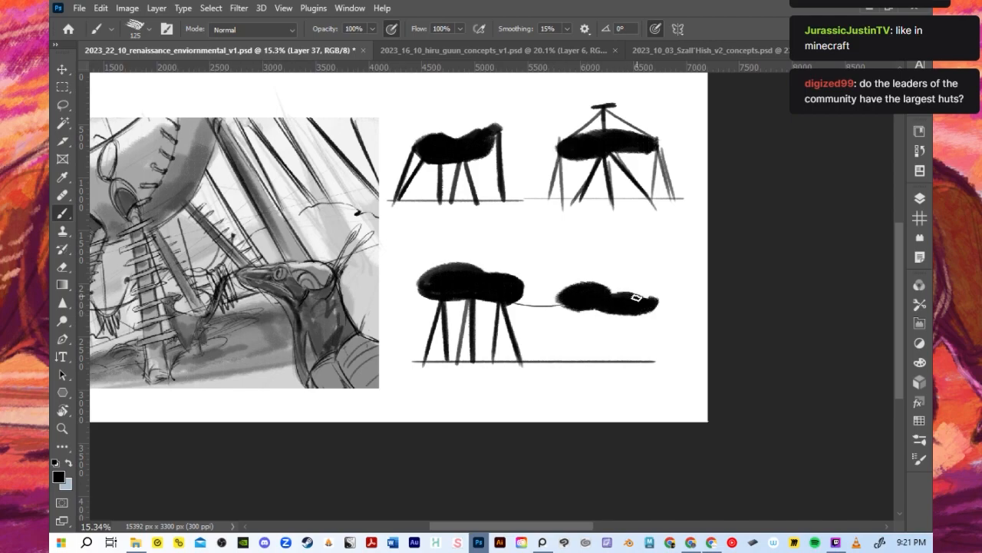
drag(625, 298, 645, 300)
key(bracketleft)
key(bracketleft)
key(bracketleft)
key(bracketleft)
key(bracketleft)
key(bracketleft)
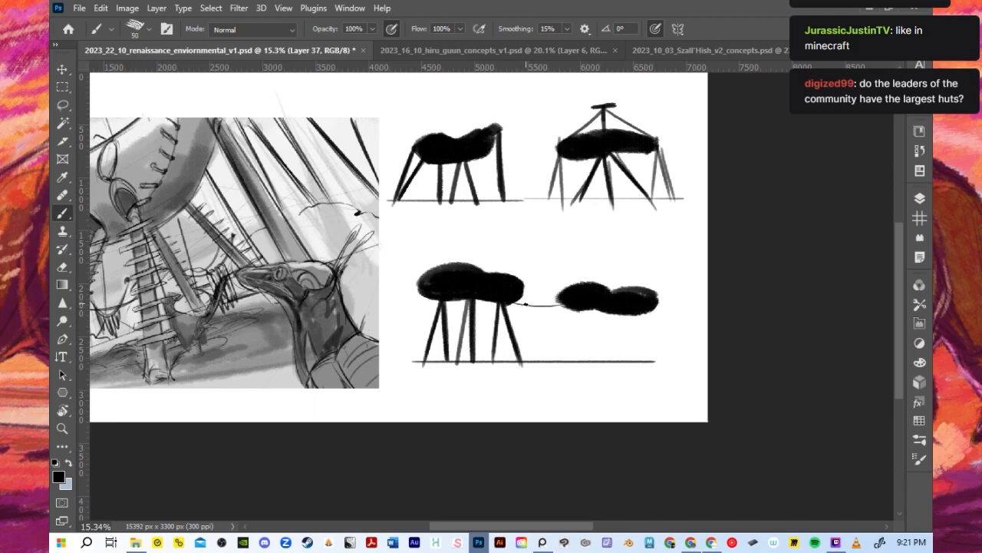
- Thicken the second two-lobed body at the free end of the rope, filling its underside with a larger black brush
key(bracketright)
key(bracketright)
key(bracketright)
mouse_move(639, 296)
mouse_down()
mouse_move(653, 300)
mouse_move(634, 307)
mouse_move(616, 295)
mouse_move(623, 297)
mouse_up()
drag(561, 305, 654, 302)
- Paint three pairs of thin splayed legs under the second two-lobed body, reaching down to the ground line
key(bracketleft)
key(bracketleft)
mouse_move(553, 360)
mouse_down()
mouse_move(566, 314)
mouse_move(580, 363)
mouse_up()
key(ctrl+z)
drag(571, 309, 580, 361)
mouse_move(607, 313)
mouse_down()
mouse_move(594, 368)
mouse_move(616, 375)
mouse_up()
key(ctrl+z)
drag(611, 315, 617, 369)
drag(638, 315, 631, 364)
mouse_move(640, 315)
mouse_down()
mouse_move(651, 371)
mouse_move(651, 363)
mouse_up()
key(ctrl+z)
key(ctrl+z)
drag(640, 316, 657, 365)
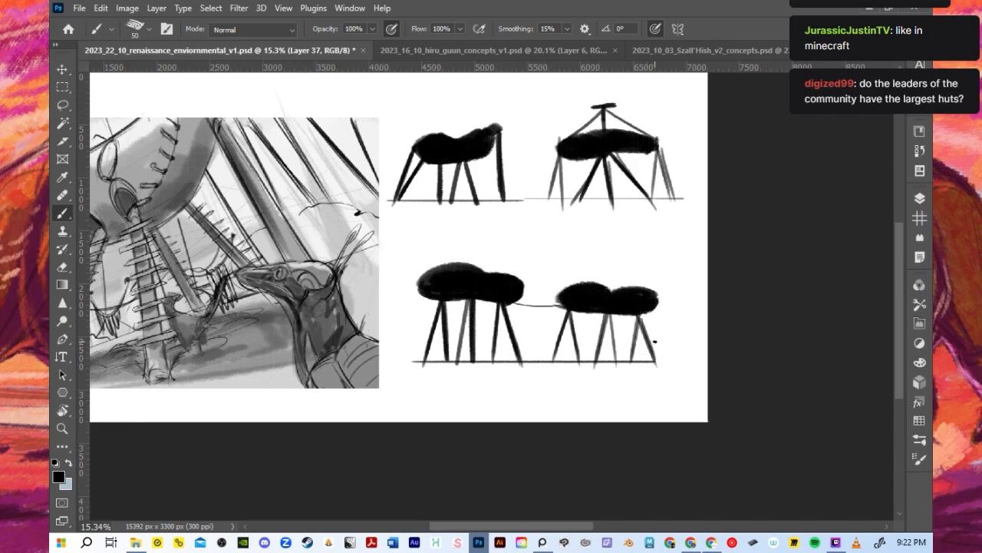
- Paint short slanted slats along the rope line that links the two lower huts
mouse_move(520, 305)
mouse_down()
mouse_move(532, 297)
mouse_move(559, 305)
mouse_up()
key(ctrl+z)
key([)
key(ctrl+z)
- Round out the top and outer edges of the second linked hut's body with a larger brush
key(bracketright)
key(bracketright)
key(bracketright)
drag(580, 281, 619, 281)
key(ctrl+z)
mouse_move(553, 301)
mouse_down()
mouse_move(605, 294)
mouse_move(569, 304)
mouse_move(585, 276)
mouse_move(588, 294)
mouse_move(619, 300)
mouse_move(611, 287)
mouse_move(652, 291)
mouse_up()
key(ctrl+z)
key(ctrl+z)
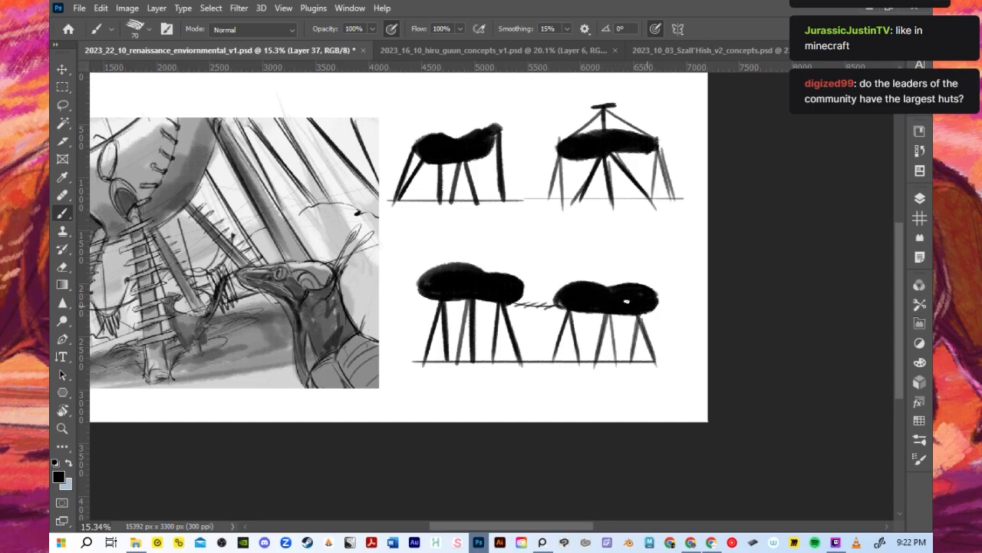
- Try an extra black stroke on the smaller lobe of the first linked hut
mouse_move(485, 270)
mouse_down()
mouse_move(525, 281)
mouse_move(505, 299)
mouse_up()
key(ctrl+z)
scroll(500, 253, down, 2)
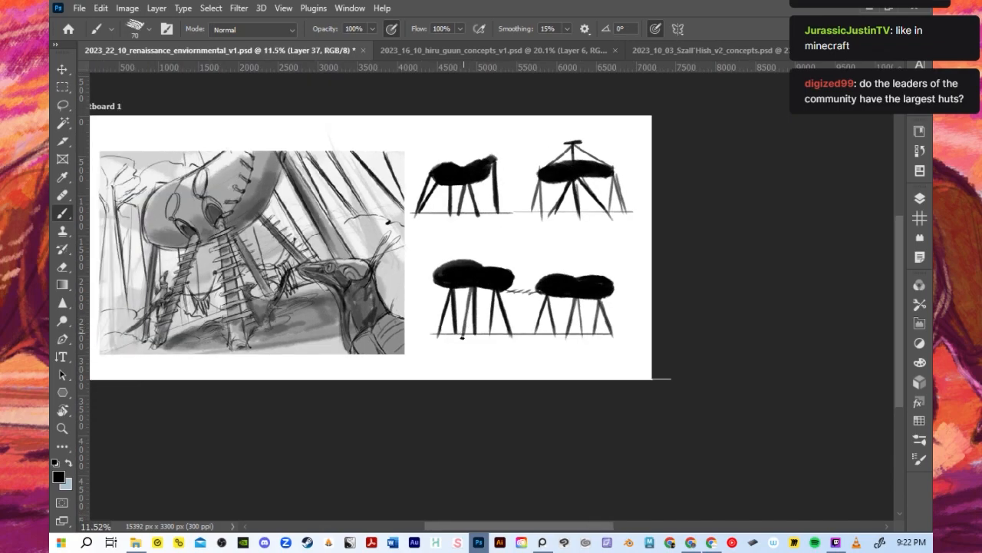
scroll(462, 337, down, 1)
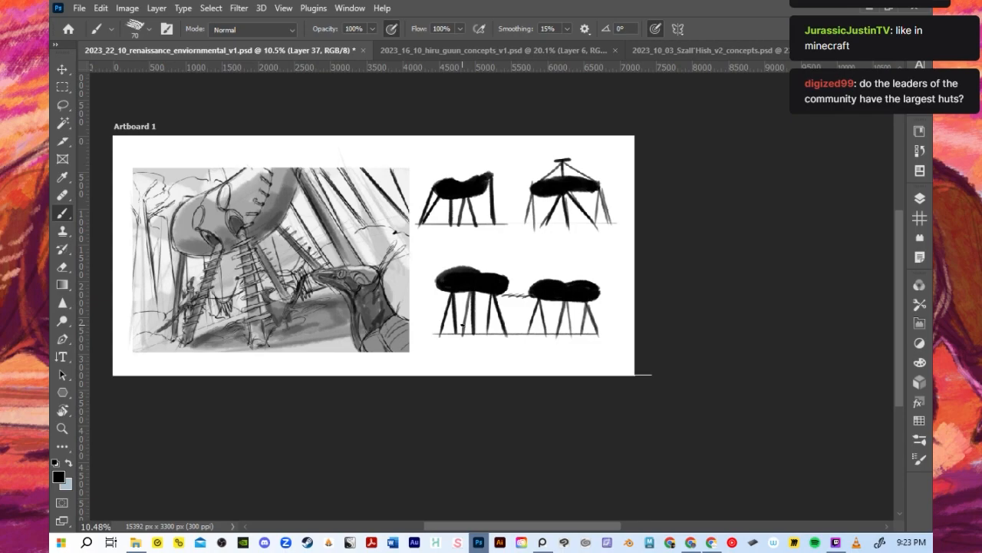
- Paint a tall slanted pole at each outer end of the two rope-linked huts, reaching down to the ground line
key(bracketright)
key(bracketright)
drag(431, 330, 432, 269)
drag(597, 277, 604, 340)
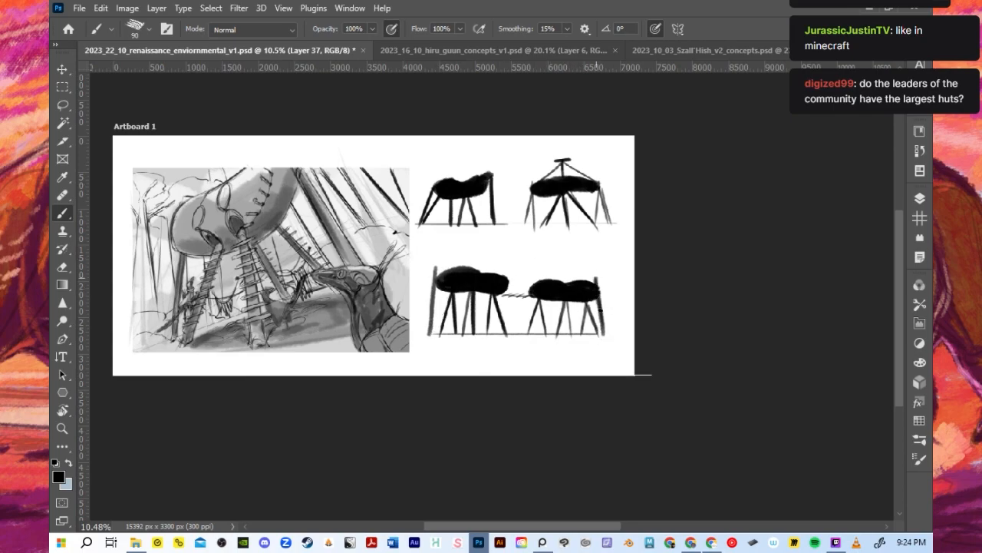
drag(436, 272, 431, 323)
key(ctrl+z)
- Save the document
click(60, 68)
scroll(599, 326, up, 4)
drag(611, 347, 577, 294)
scroll(550, 300, up, 2)
drag(539, 228, 536, 215)
click(733, 28)
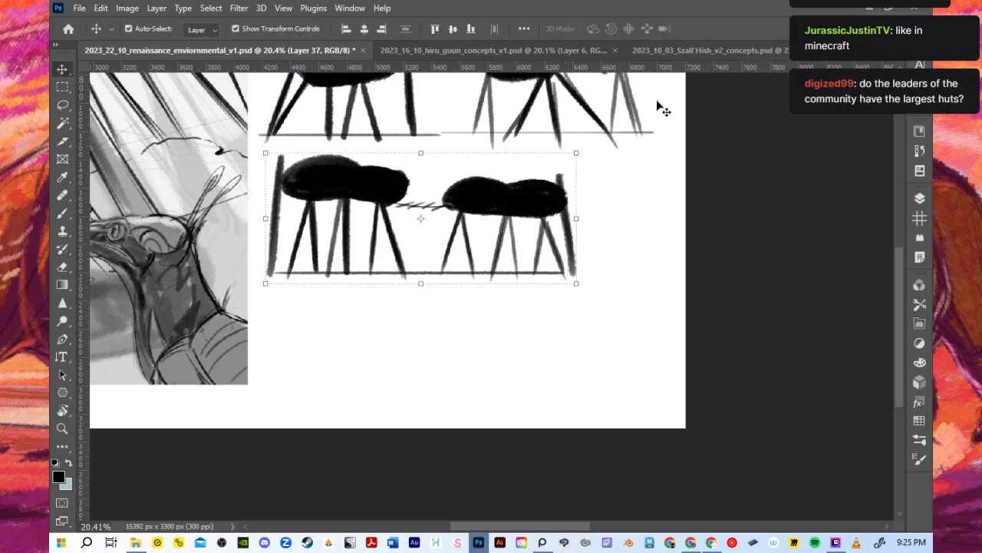
key(ctrl+s)
scroll(509, 307, down, 1)
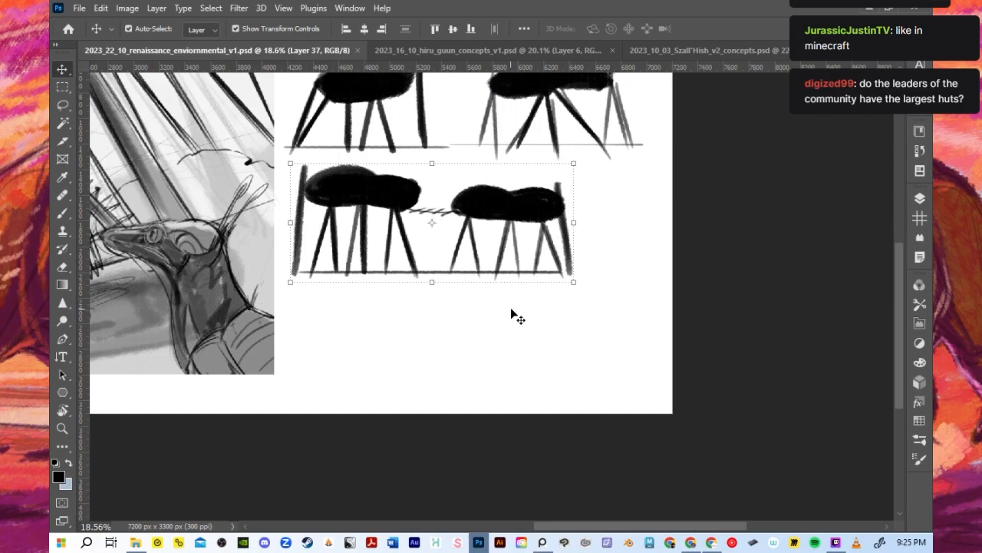
- Add a new layer directly above Layer 37 for the next brush-painted silhouette
key(b)
scroll(514, 311, down, 1)
click(919, 198)
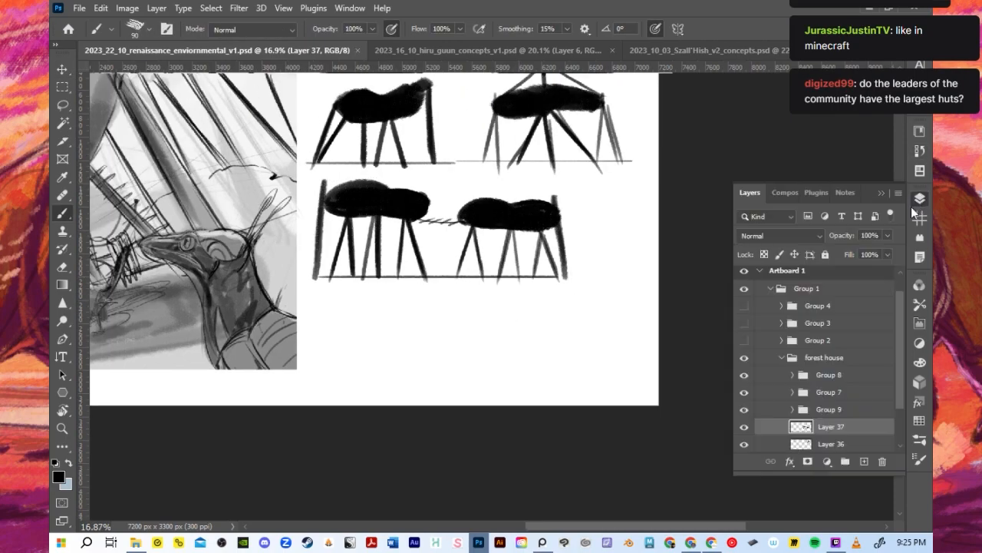
scroll(801, 399, down, 1)
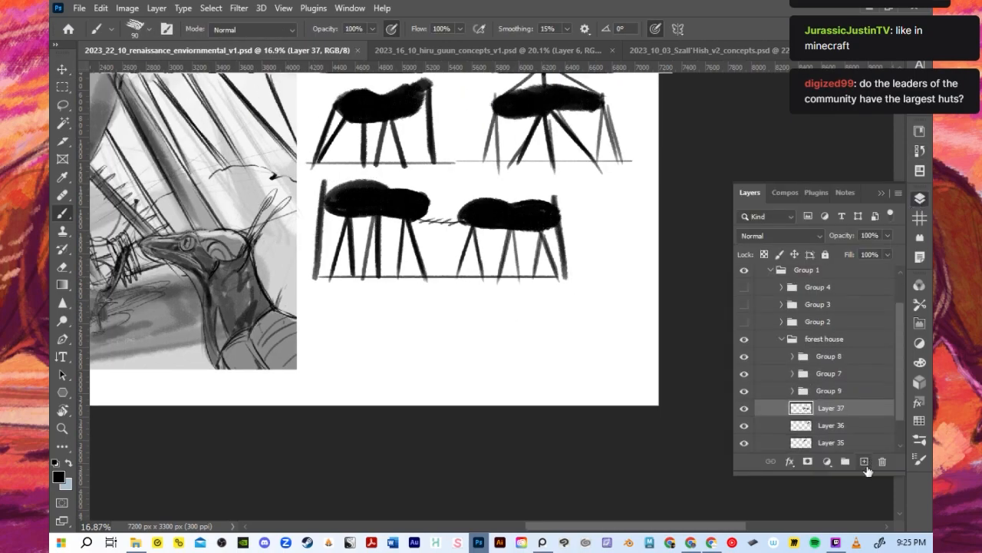
click(865, 462)
click(881, 192)
scroll(731, 314, down, 1)
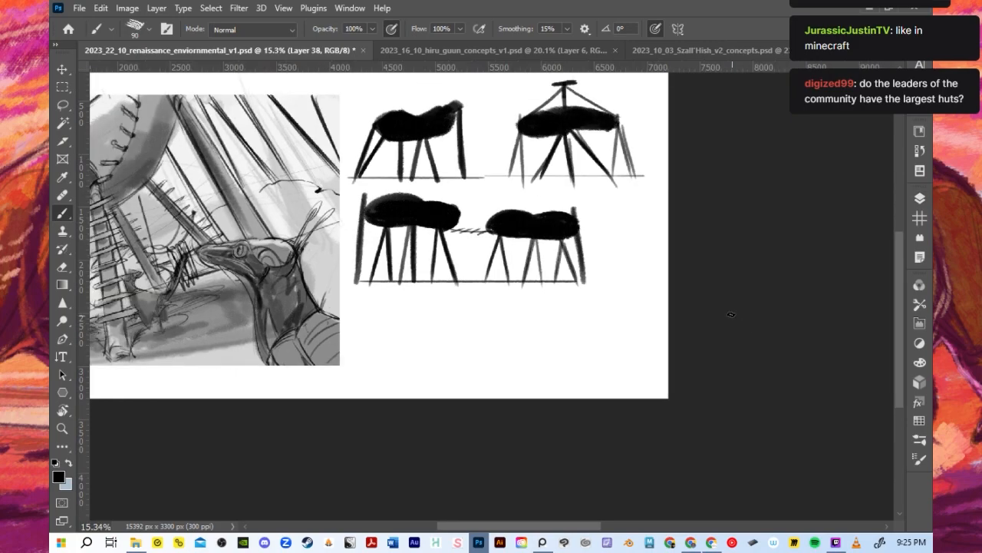
- Examine the grey-value forest house sketch, its foreground creature and the hut silhouettes beside it
scroll(584, 328, down, 1)
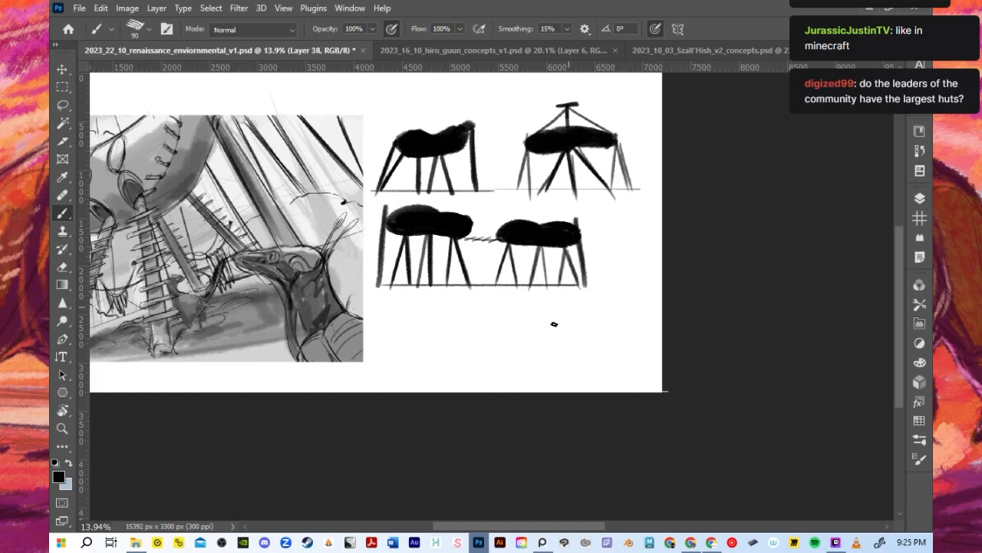
drag(535, 528, 499, 528)
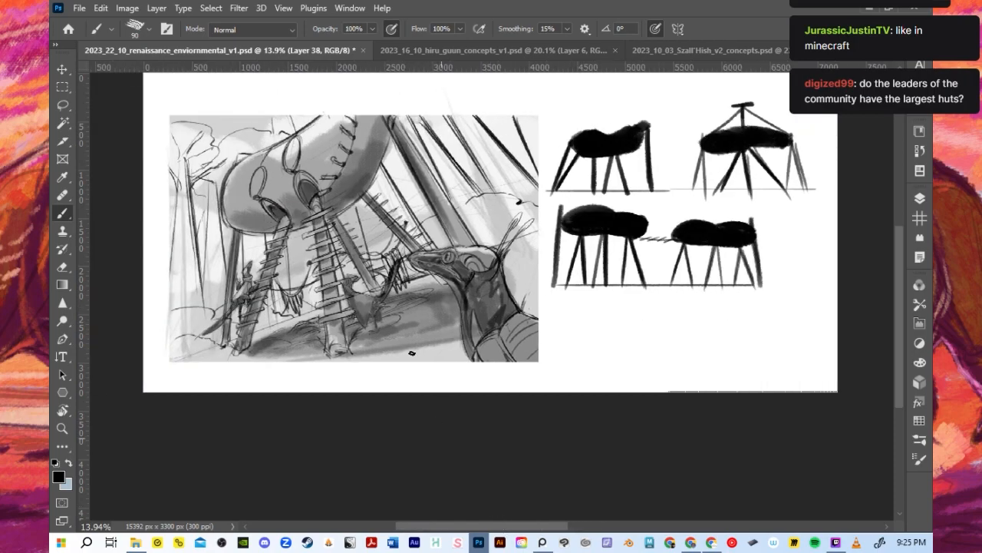
scroll(409, 342, up, 3)
scroll(440, 372, down, 3)
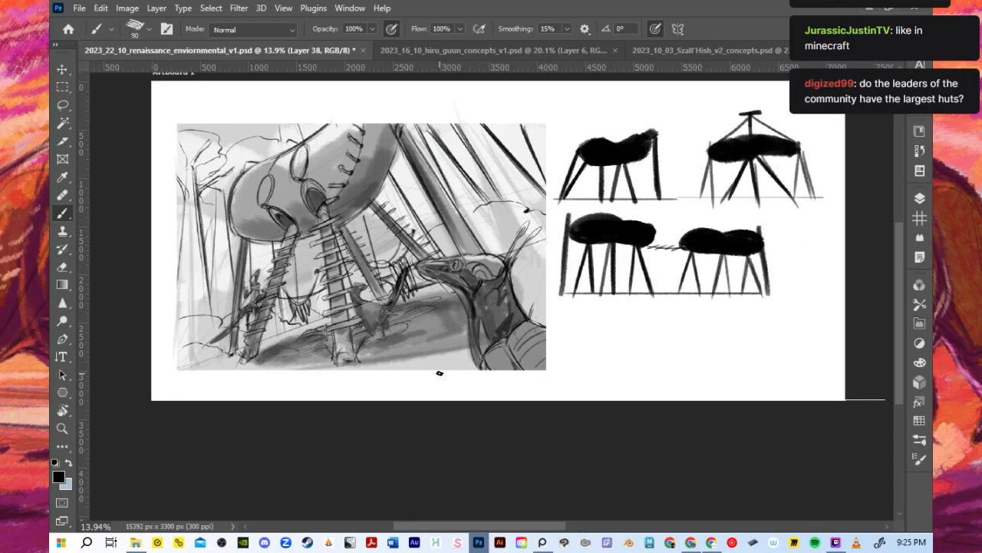
scroll(400, 282, up, 5)
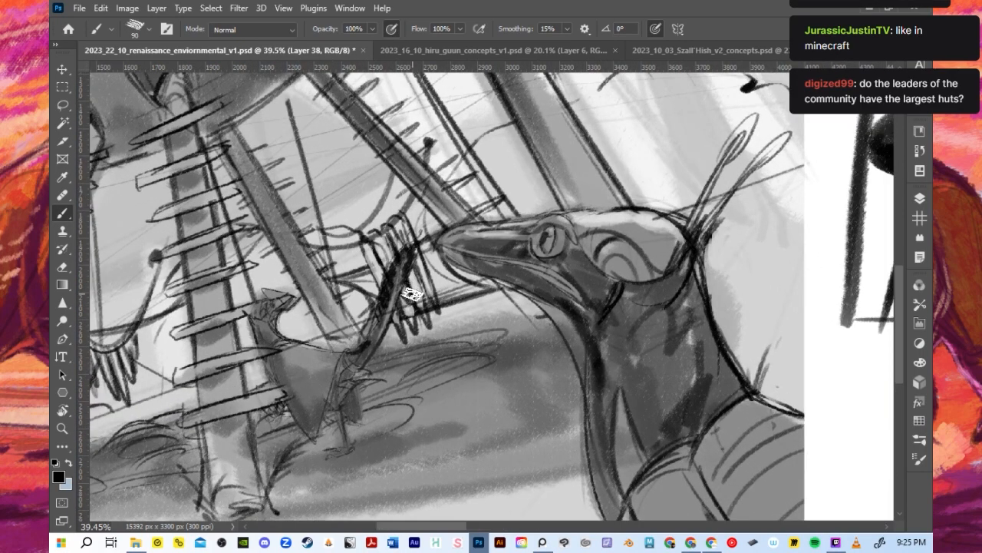
scroll(413, 294, down, 2)
scroll(428, 313, down, 3)
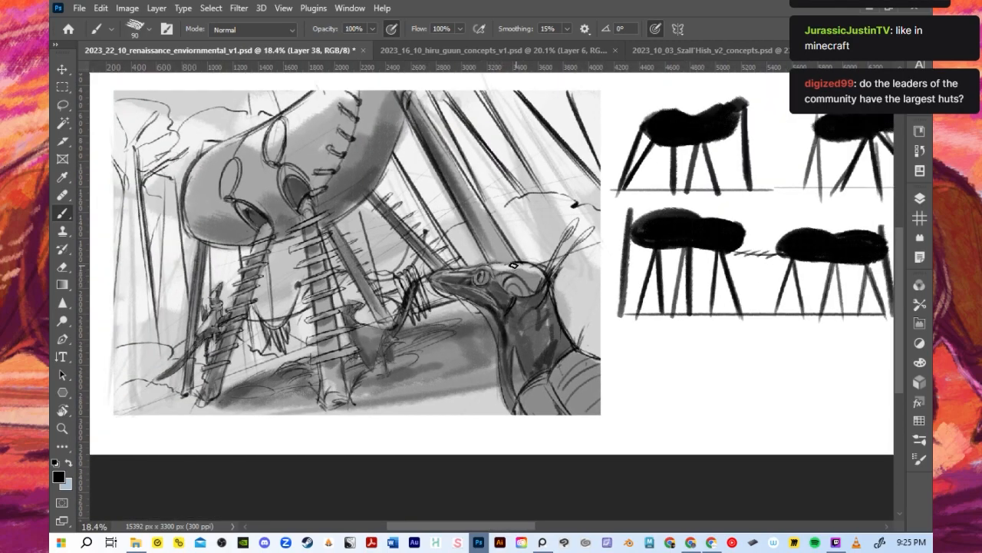
click(920, 198)
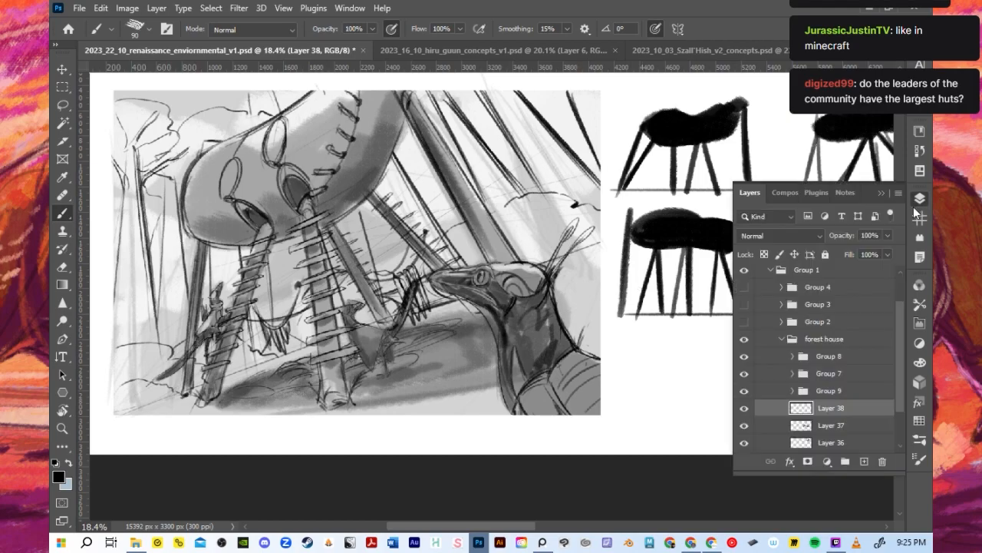
click(882, 192)
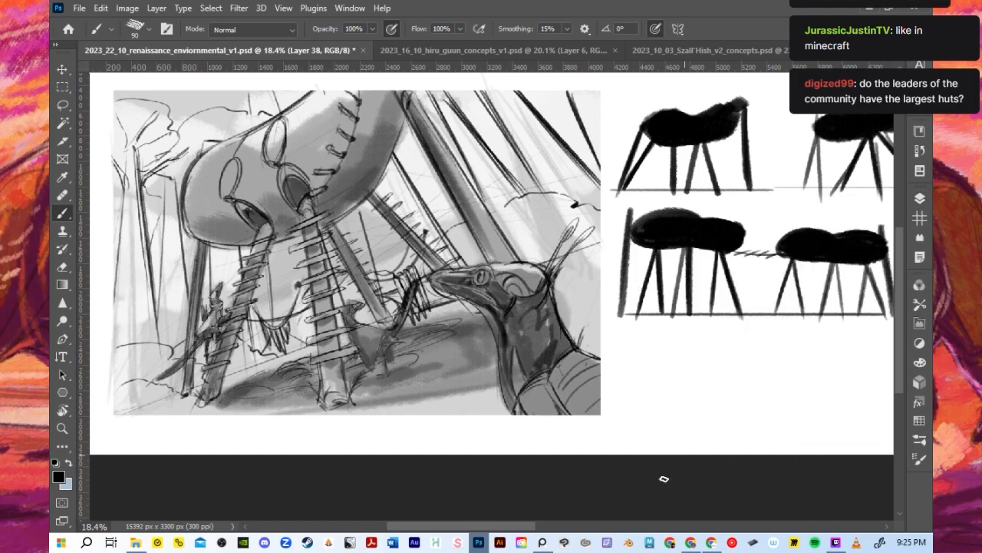
scroll(593, 409, right, 5)
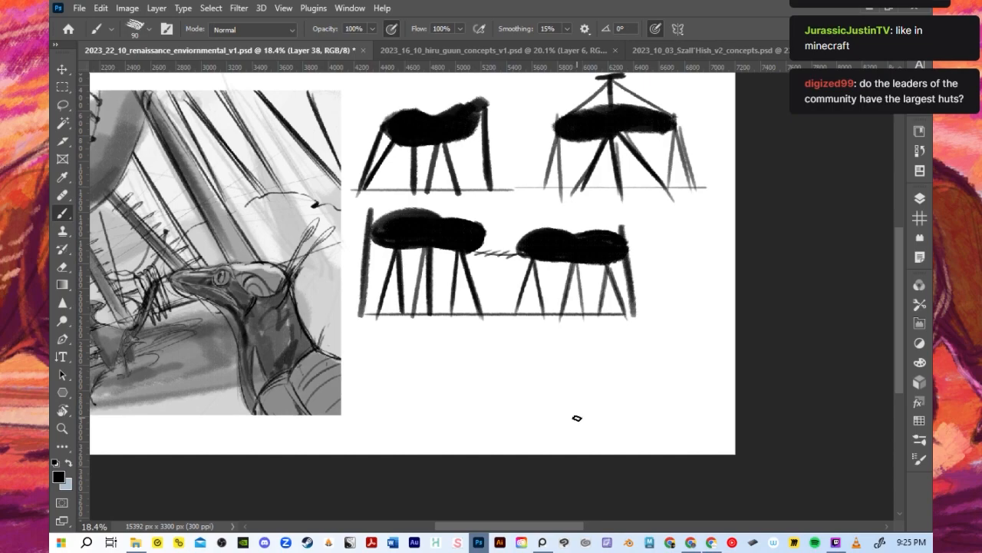
scroll(577, 417, down, 2)
scroll(525, 395, up, 3)
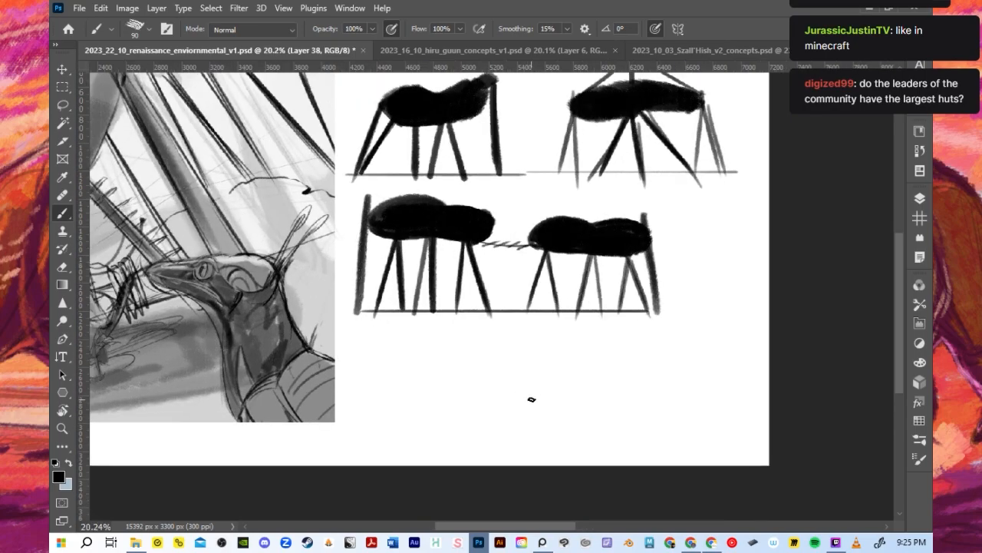
scroll(531, 399, down, 4)
scroll(531, 416, up, 2)
scroll(499, 395, down, 2)
scroll(487, 399, up, 2)
scroll(477, 403, up, 2)
scroll(469, 349, down, 3)
- Reduce the brush size to 40
key(bracketleft)
key(bracketleft)
key(bracketleft)
key(bracketleft)
key(bracketleft)
scroll(465, 343, down, 1)
scroll(503, 334, up, 1)
scroll(503, 339, up, 1)
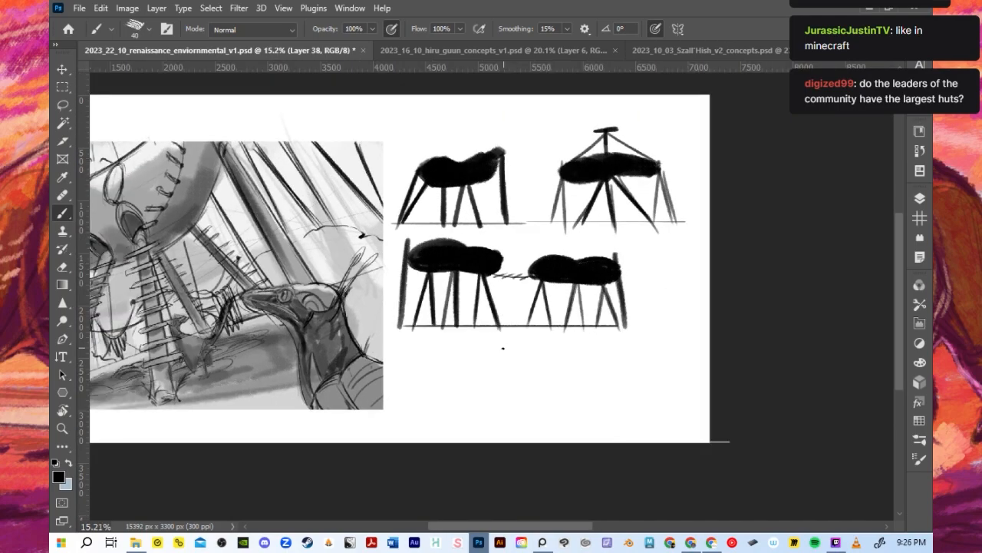
scroll(503, 346, down, 1)
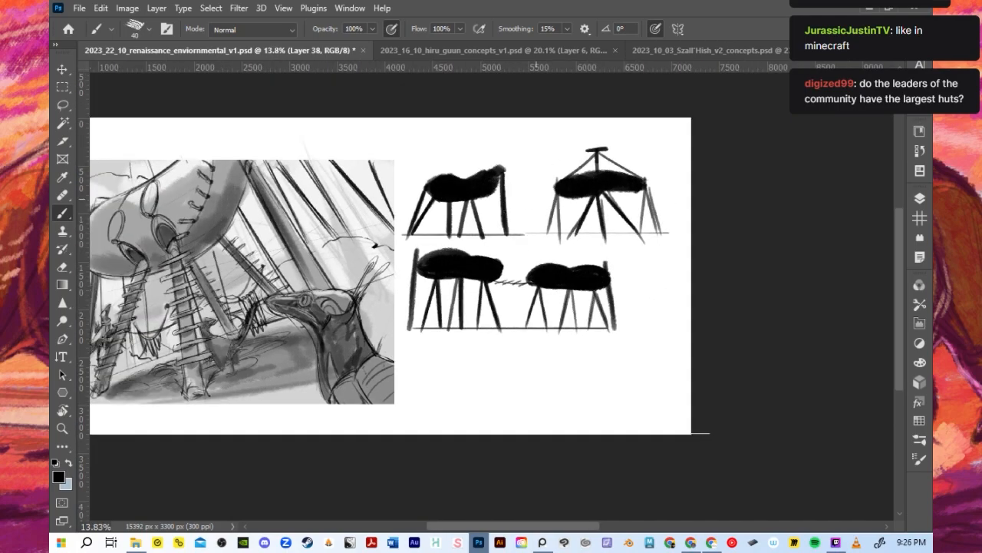
- Look over the creature drawing in 2023_16_10_hiru_guun_concepts_v1.psd and return to the environment document's hut silhouettes
click(453, 52)
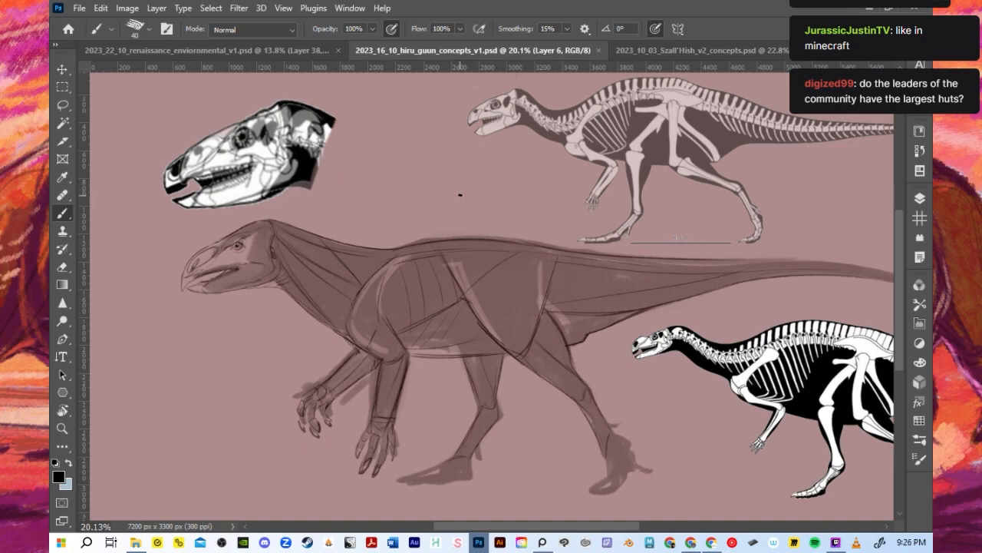
scroll(441, 206, down, 1)
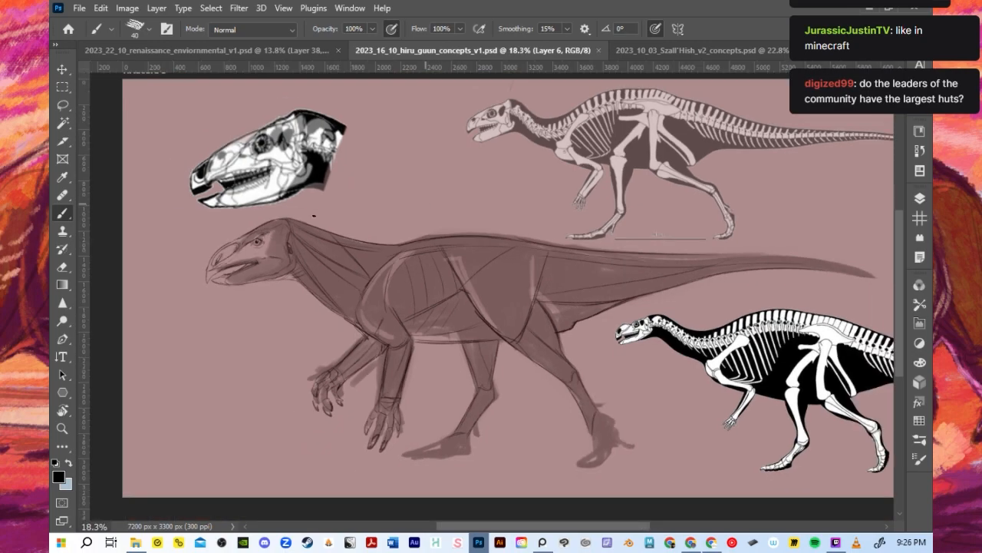
click(274, 53)
scroll(261, 315, up, 3)
mouse_move(460, 527)
mouse_down()
mouse_move(418, 527)
mouse_move(478, 528)
mouse_up()
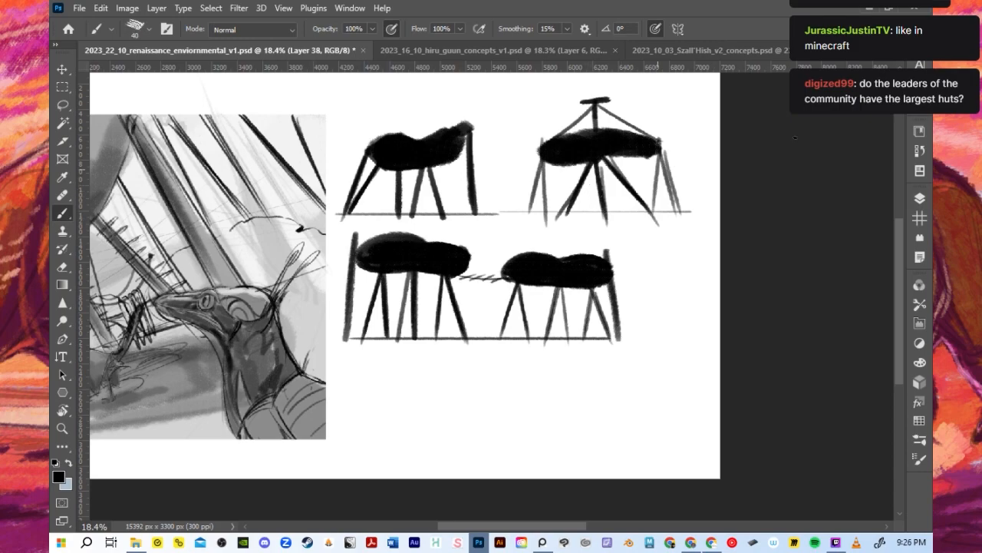
- Check what Layer 37 contains by hiding it and showing it again
click(919, 198)
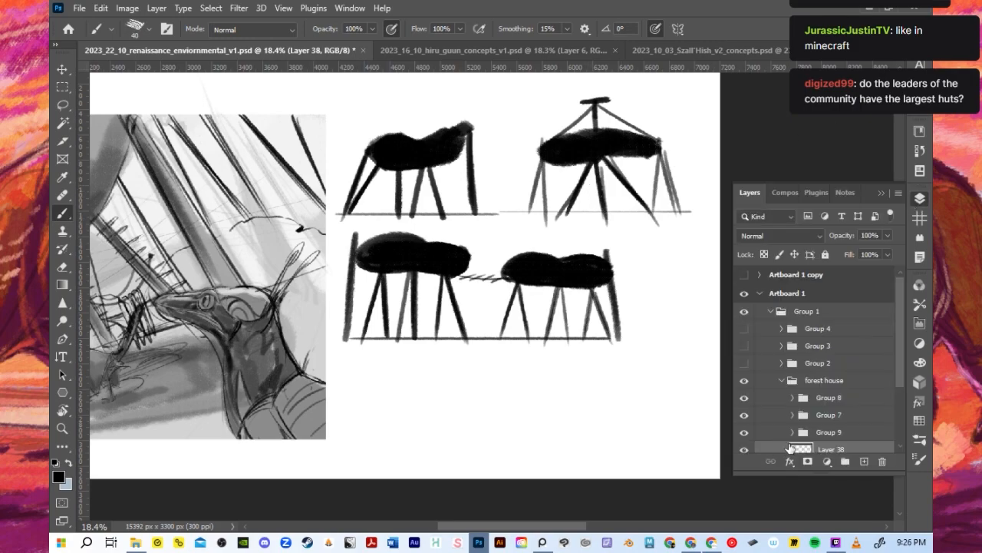
scroll(790, 423, down, 2)
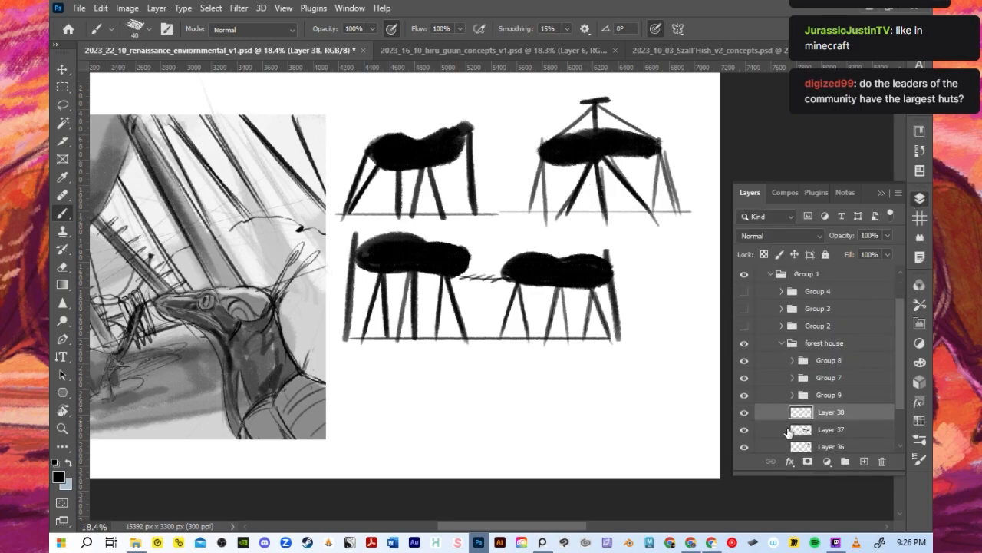
click(744, 430)
click(743, 430)
click(883, 192)
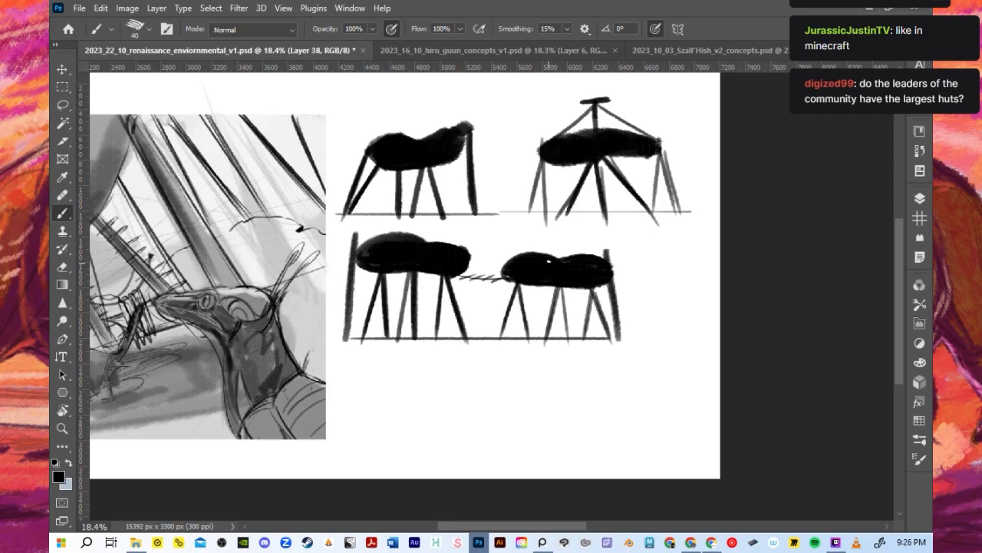
- Draw a thin straight horizontal ground line in the empty area below the rope-linked huts
scroll(546, 261, down, 2)
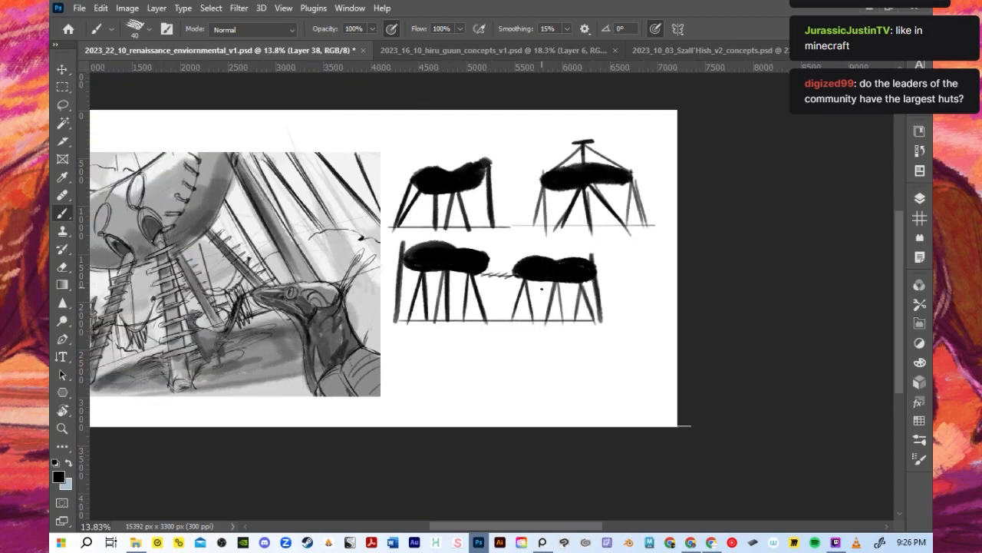
scroll(486, 355, up, 1)
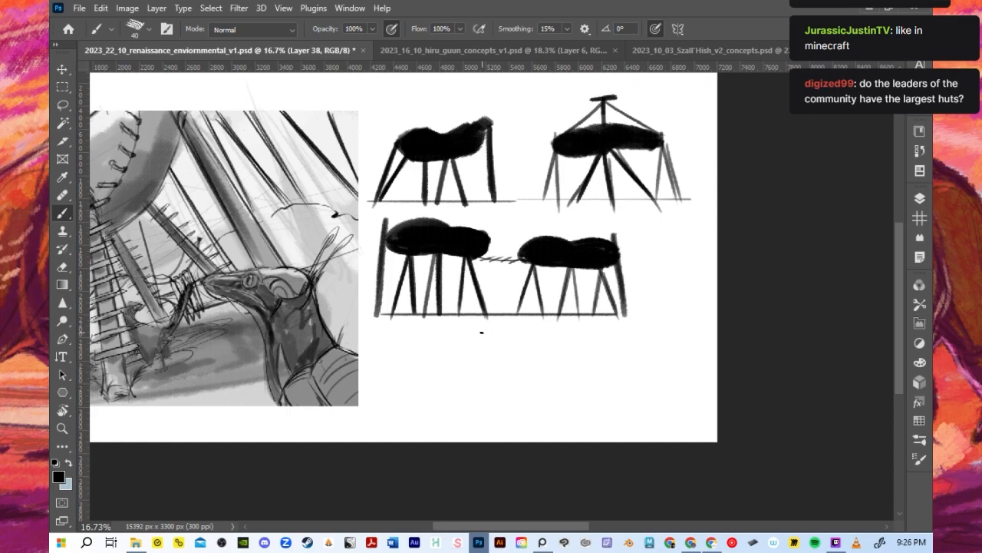
scroll(481, 332, up, 1)
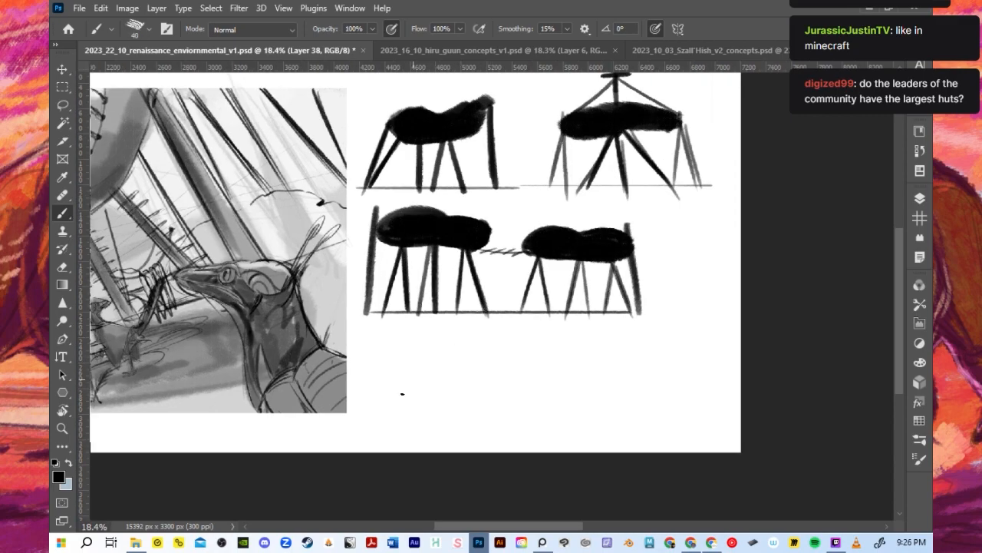
drag(380, 421, 678, 408)
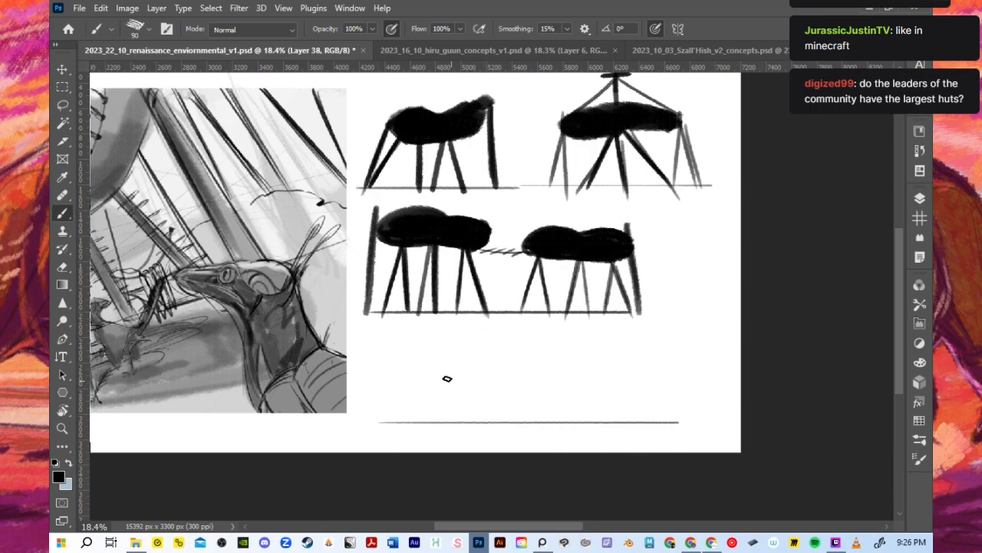
mouse_move(396, 370)
mouse_down()
mouse_move(419, 357)
mouse_move(439, 361)
mouse_up()
key(ctrl+z)
key(bracketright)
mouse_move(449, 375)
mouse_down()
mouse_move(532, 357)
mouse_move(465, 357)
mouse_up()
key(ctrl+z)
mouse_move(389, 366)
mouse_down()
mouse_move(431, 361)
mouse_move(429, 375)
mouse_up()
key(ctrl+z)
- Paint a long, flat black hut body tapering to a narrow end above the new ground line, and reduce the brush size to 60
mouse_move(472, 343)
mouse_down()
mouse_move(562, 364)
mouse_move(408, 373)
mouse_move(482, 355)
mouse_move(535, 357)
mouse_move(413, 370)
mouse_move(505, 353)
mouse_move(417, 364)
mouse_move(528, 352)
mouse_move(447, 364)
mouse_move(567, 359)
mouse_move(408, 366)
mouse_move(457, 352)
mouse_move(589, 362)
mouse_move(394, 369)
mouse_move(539, 378)
mouse_move(598, 368)
mouse_move(441, 373)
mouse_move(578, 360)
mouse_move(607, 367)
mouse_up()
key(bracketleft)
key(bracketleft)
key(bracketleft)
key(bracketleft)
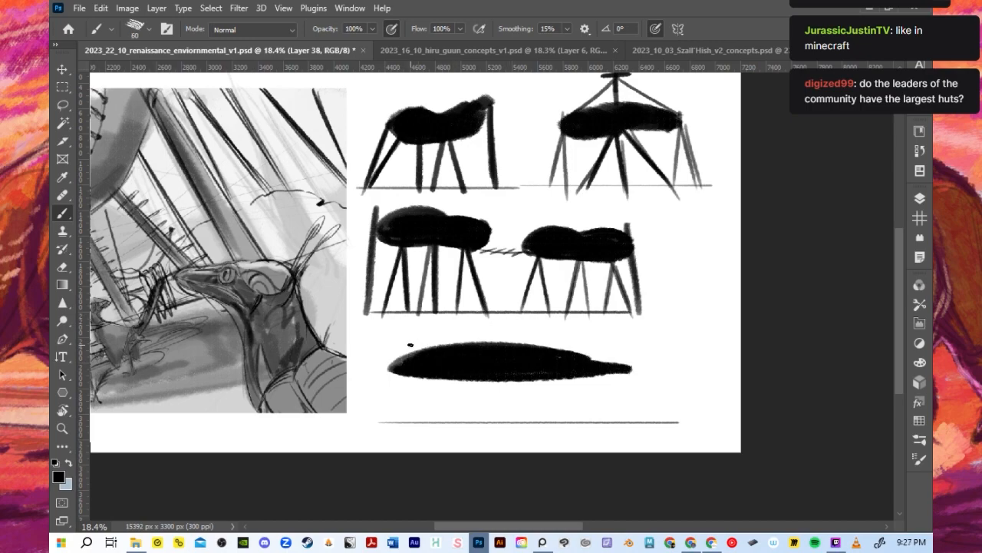
key(alt+Tab)
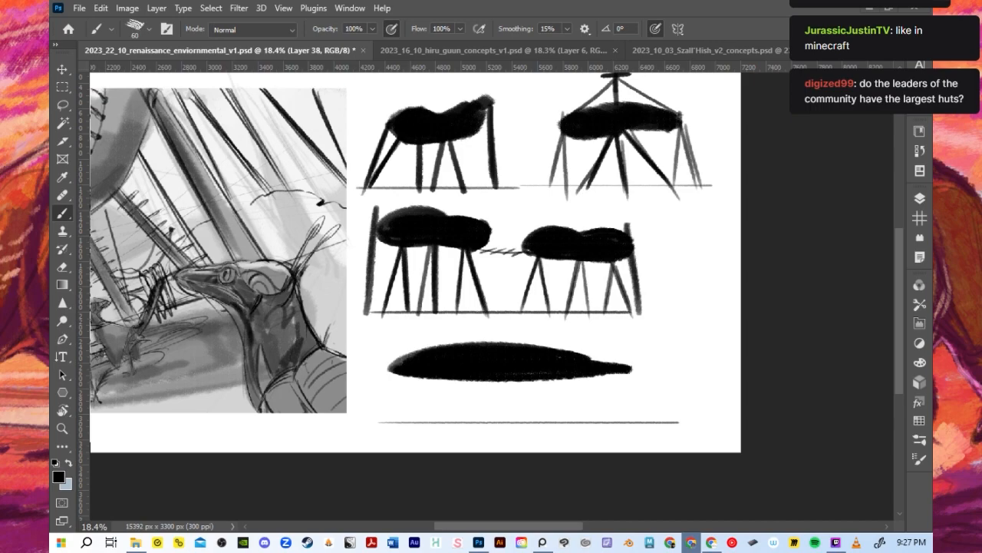
key(alt+Tab)
click(581, 361)
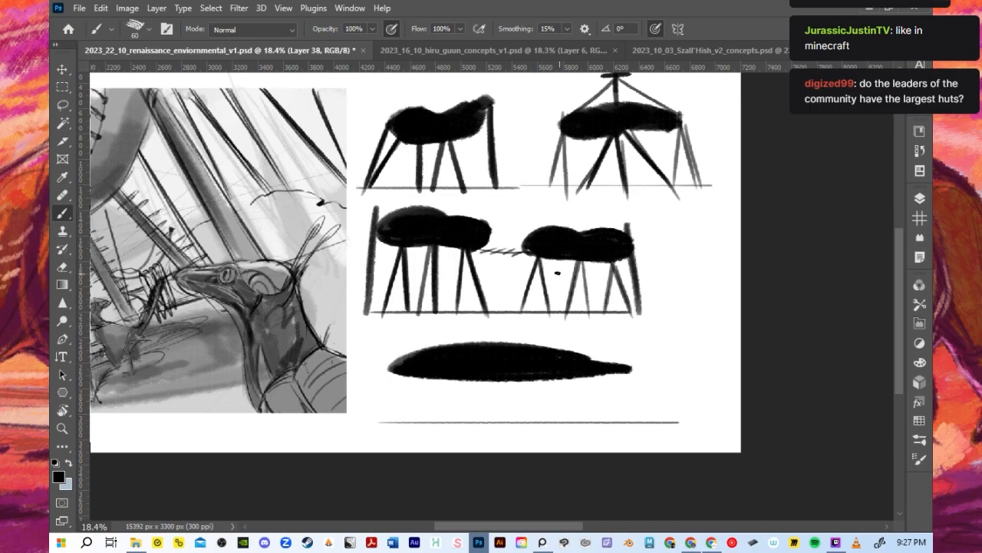
- Hide Layer 37, Layer 36 and Layer 35 so the earlier hut silhouettes are out of the way
click(922, 198)
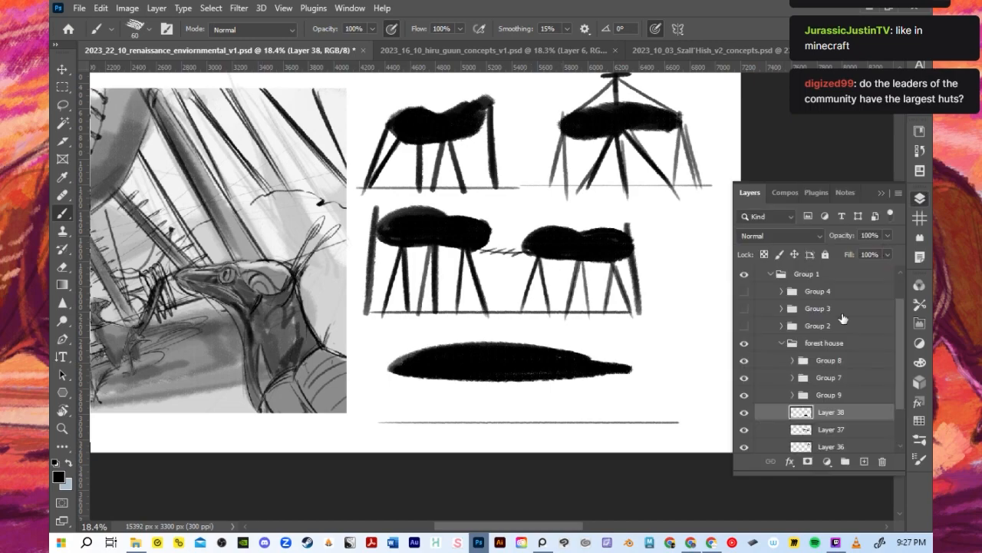
scroll(750, 418, down, 3)
drag(744, 409, 745, 374)
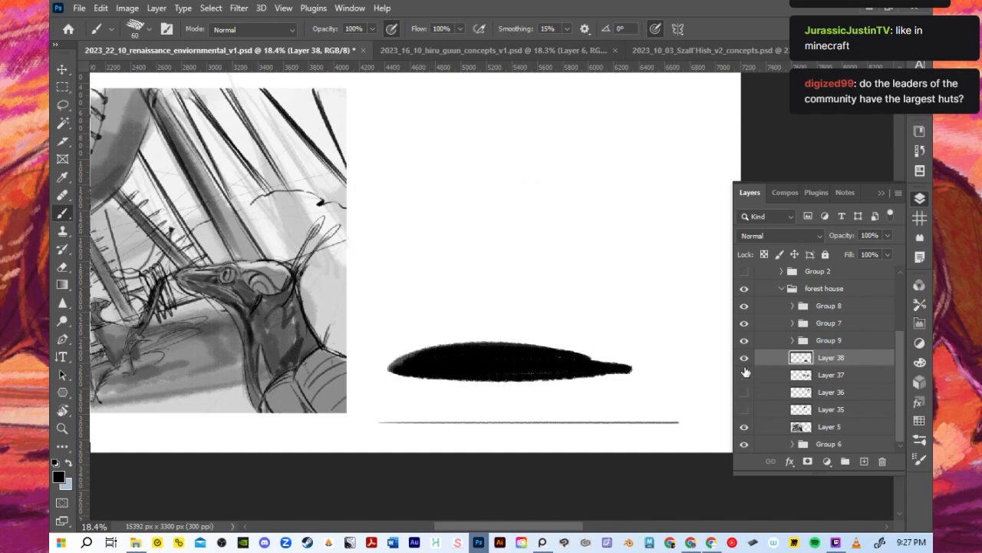
- Move the long hut body and its ground line straight up into the cleared space, then return to the Brush tool
click(62, 69)
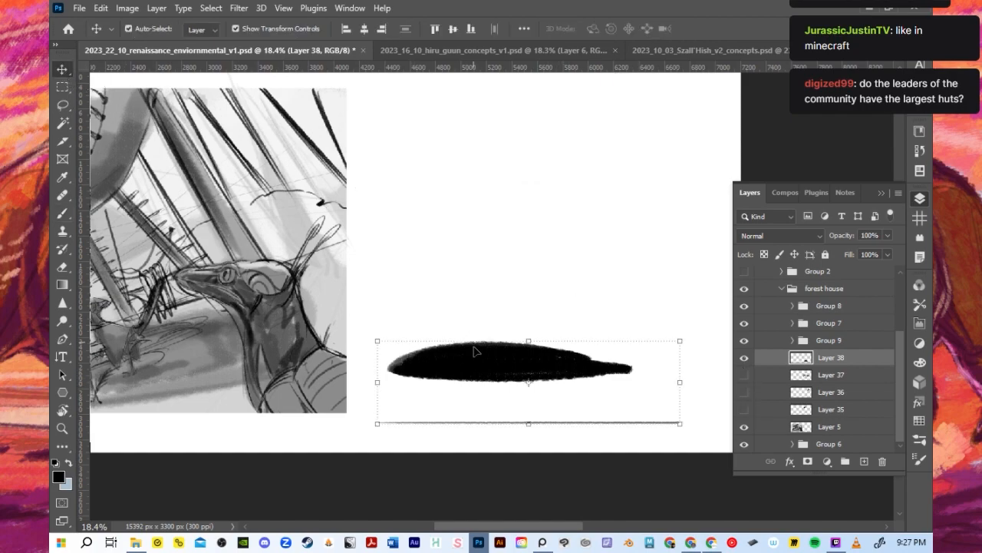
drag(478, 352, 479, 232)
key(b)
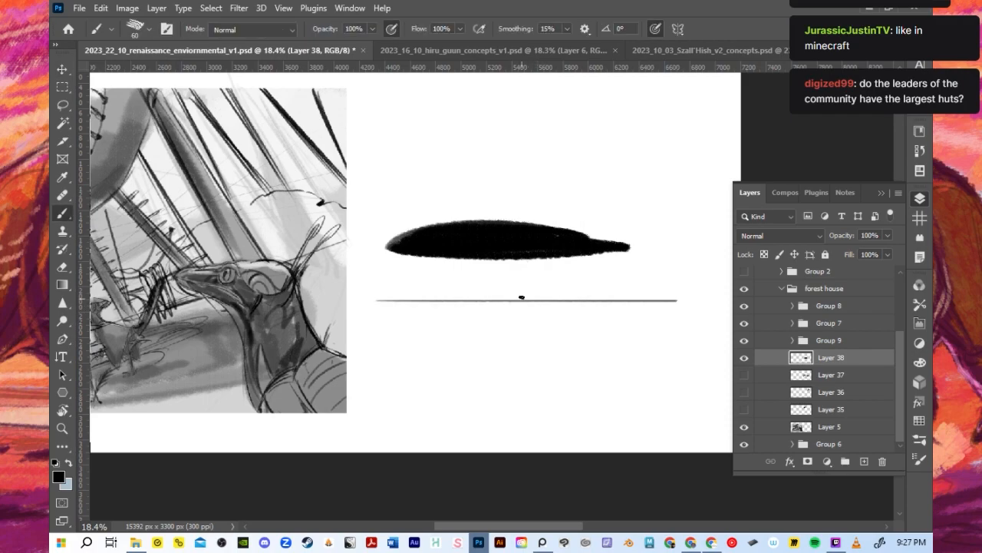
- Clear the long hut body from above the ground line and paint a tall black tree trunk with splayed roots
mouse_move(398, 248)
mouse_down()
mouse_move(461, 229)
mouse_move(442, 227)
mouse_move(476, 241)
mouse_move(533, 213)
mouse_move(465, 259)
mouse_move(608, 259)
mouse_up()
mouse_move(513, 192)
mouse_down()
mouse_move(494, 319)
mouse_move(511, 238)
mouse_up()
key(ctrl+z)
mouse_move(493, 314)
mouse_down()
mouse_move(522, 173)
mouse_move(520, 311)
mouse_move(527, 175)
mouse_move(550, 232)
mouse_up()
key(ctrl+z)
key(bracketright)
mouse_move(530, 166)
mouse_down()
mouse_move(526, 313)
mouse_move(532, 172)
mouse_move(530, 298)
mouse_move(533, 288)
mouse_move(529, 163)
mouse_move(529, 285)
mouse_move(525, 164)
mouse_move(501, 311)
mouse_move(531, 157)
mouse_up()
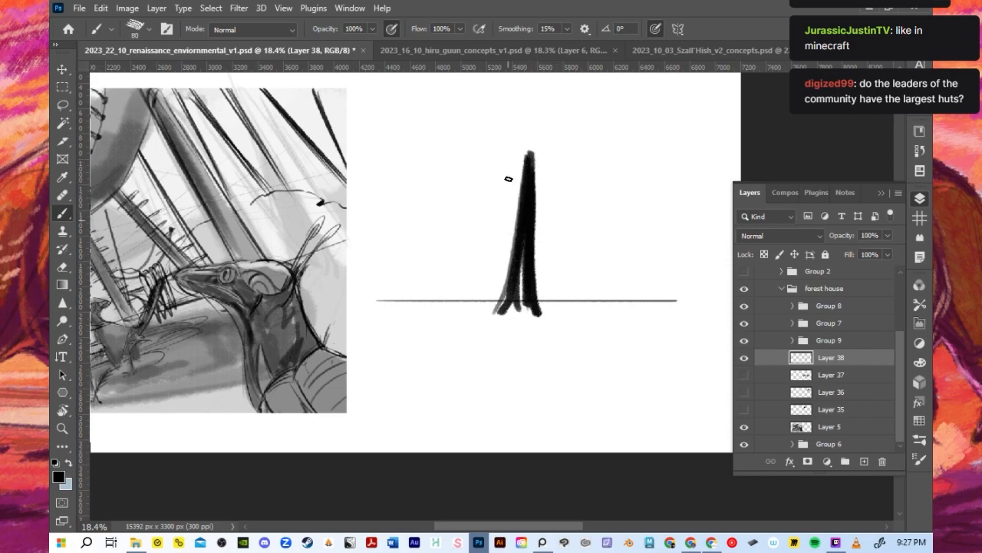
- Thicken the black trunk and its roots and extend the trunk upward
drag(526, 303, 525, 135)
mouse_move(516, 254)
mouse_down()
mouse_move(518, 143)
mouse_move(506, 287)
mouse_up()
mouse_move(520, 142)
mouse_down()
mouse_move(520, 314)
mouse_move(527, 185)
mouse_move(537, 288)
mouse_up()
key(ctrl+z)
mouse_move(539, 145)
mouse_down()
mouse_move(550, 312)
mouse_move(528, 193)
mouse_up()
key(bracketright)
key(bracketright)
key(bracketright)
mouse_move(523, 152)
mouse_down()
mouse_move(518, 114)
mouse_move(515, 157)
mouse_up()
key(ctrl+z)
drag(523, 113, 522, 157)
mouse_move(526, 94)
mouse_down()
mouse_move(525, 153)
mouse_move(535, 153)
mouse_up()
- Paint a wide, flat elliptical black hut body encircling the middle of the trunk with a larger brush
drag(454, 210, 576, 197)
key(ctrl+z)
key(bracketright)
key(bracketright)
key(bracketright)
key(bracketright)
key(bracketright)
drag(425, 202, 589, 198)
mouse_move(479, 196)
mouse_down()
mouse_move(607, 192)
mouse_move(626, 201)
mouse_move(486, 205)
mouse_move(618, 178)
mouse_up()
- Paint a broad, spreading black canopy across the top of the tree trunk
key(bracketleft)
key(bracketleft)
key(bracketleft)
key(bracketleft)
key(bracketleft)
mouse_move(472, 98)
mouse_down()
mouse_move(577, 93)
mouse_move(559, 105)
mouse_up()
scroll(505, 246, down, 3)
mouse_move(510, 135)
mouse_down()
mouse_move(520, 111)
mouse_move(525, 118)
mouse_move(548, 102)
mouse_move(542, 130)
mouse_move(494, 115)
mouse_move(492, 92)
mouse_move(502, 94)
mouse_move(480, 120)
mouse_move(503, 102)
mouse_move(489, 127)
mouse_move(512, 99)
mouse_move(563, 102)
mouse_move(545, 130)
mouse_move(480, 126)
mouse_move(548, 154)
mouse_move(567, 116)
mouse_up()
key(ctrl+z)
- Fill out the lower part of the elliptical hut body and set the brush size to 90
key(bracketright)
key(bracketright)
key(bracketright)
key(bracketright)
key(bracketleft)
key(bracketleft)
key(bracketleft)
key(bracketleft)
key(bracketleft)
key(bracketleft)
mouse_move(453, 202)
mouse_down()
mouse_move(504, 198)
mouse_move(596, 194)
mouse_move(501, 218)
mouse_move(495, 199)
mouse_move(597, 200)
mouse_up()
key(ctrl+z)
mouse_move(530, 212)
mouse_down()
mouse_move(482, 190)
mouse_move(591, 211)
mouse_up()
- Paint slanted stilt legs running from the hut's underside down to the ground on both sides of the trunk
mouse_move(473, 212)
mouse_down()
mouse_move(530, 226)
mouse_move(468, 289)
mouse_up()
key(ctrl+z)
drag(498, 234, 462, 300)
key(ctrl+z)
drag(539, 230, 571, 287)
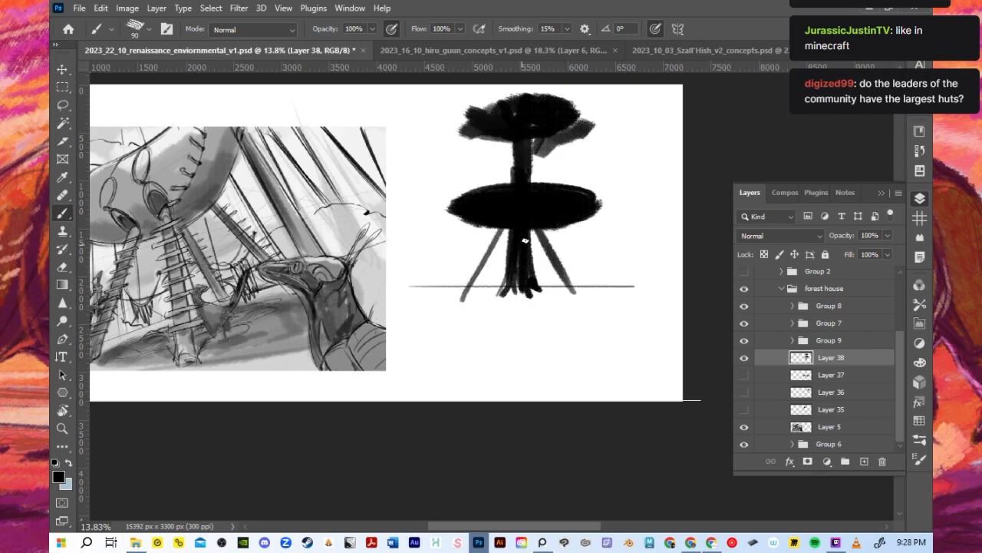
drag(531, 229, 549, 292)
key(ctrl+z)
- Paint the outer stilt legs from the hut's two ends, refine the trunk and rim, and dab small feet under the legs
drag(445, 195, 442, 300)
mouse_move(597, 197)
mouse_down()
mouse_move(601, 253)
mouse_move(596, 218)
mouse_up()
drag(549, 180, 574, 183)
mouse_move(512, 216)
mouse_down()
mouse_move(516, 146)
mouse_move(529, 183)
mouse_up()
mouse_move(518, 138)
mouse_down()
mouse_move(471, 146)
mouse_move(513, 139)
mouse_up()
mouse_move(598, 216)
mouse_down()
mouse_move(590, 271)
mouse_move(554, 242)
mouse_move(614, 286)
mouse_up()
click(617, 292)
click(439, 292)
click(520, 313)
click(583, 299)
click(462, 299)
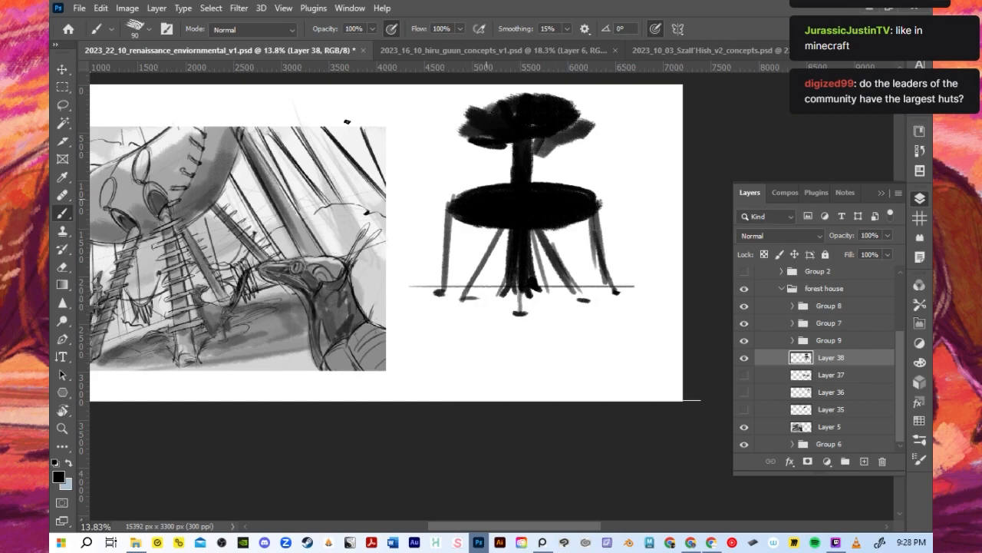
- Try showing Layer 37, Layer 35 and Layer 36 and arranging their smaller huts around the large tree hut
scroll(401, 149, up, 3)
scroll(492, 254, down, 3)
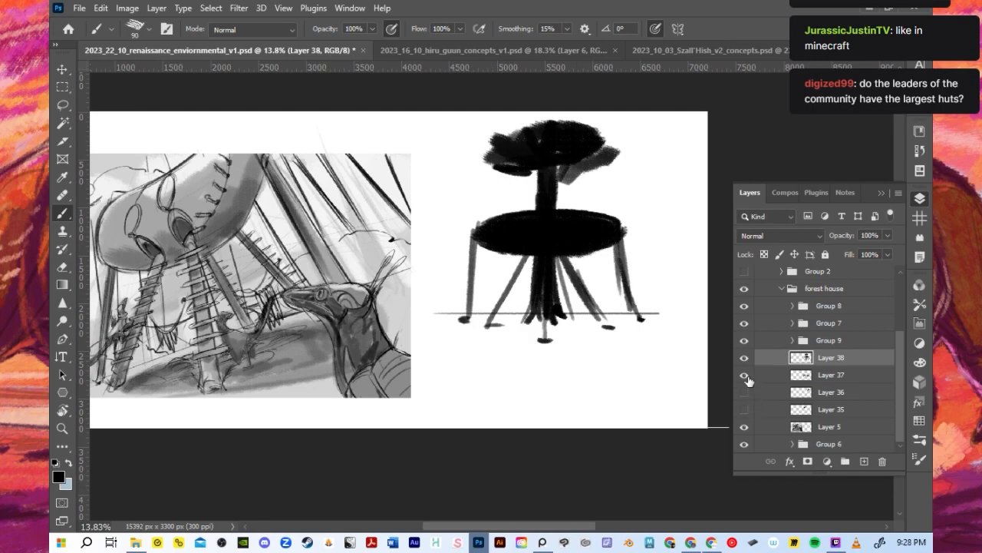
click(746, 376)
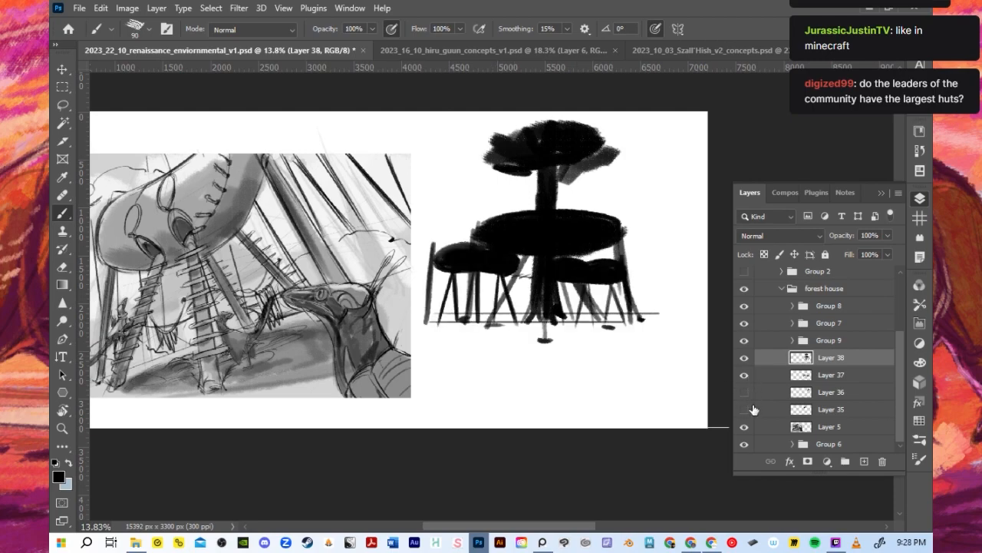
click(66, 72)
drag(588, 278, 608, 313)
drag(476, 188, 651, 259)
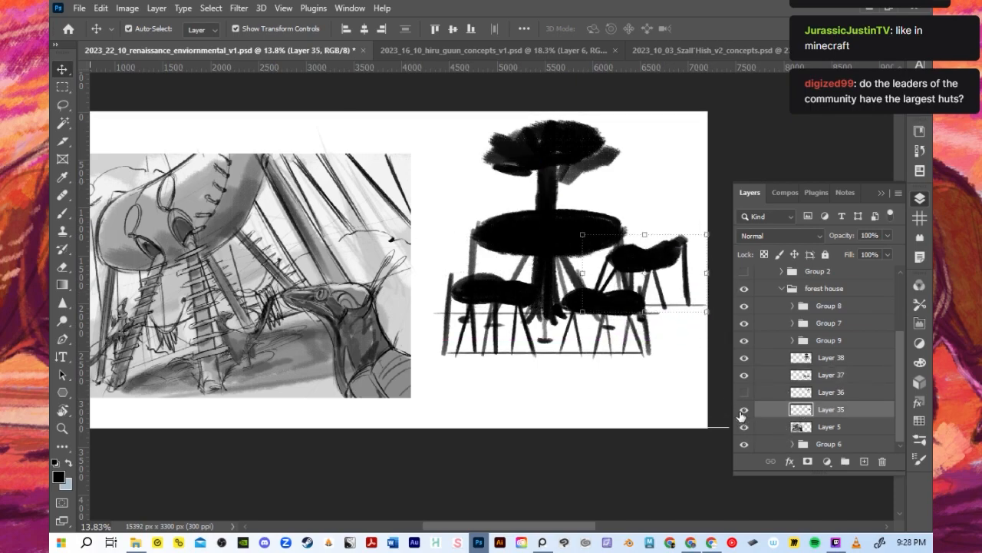
click(744, 392)
drag(623, 175, 447, 269)
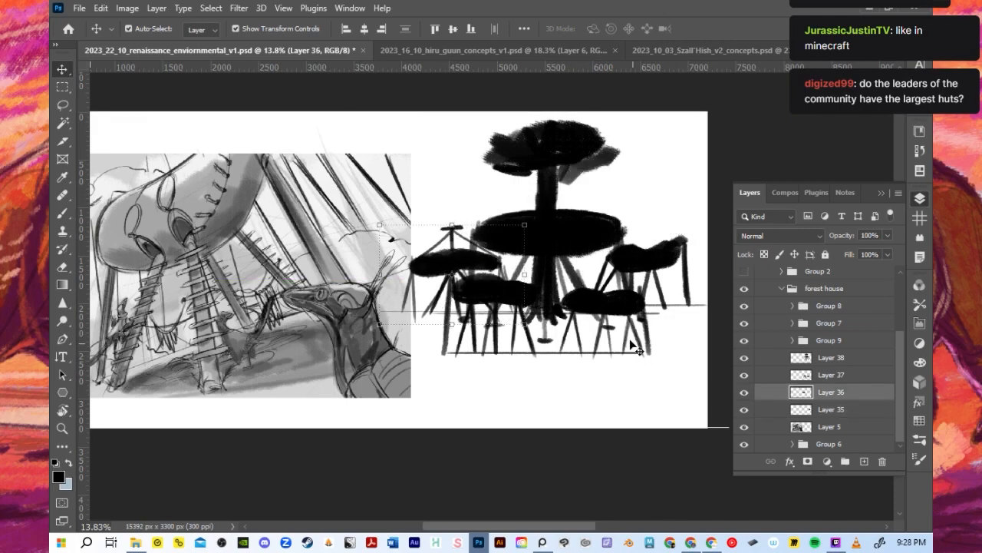
- Undo the small hut arrangement until Layer 35, Layer 36 and Layer 37 are hidden
key(ctrl+z)
key(ctrl+z)
key(ctrl+z)
key(ctrl+z)
key(ctrl+z)
key(ctrl+z)
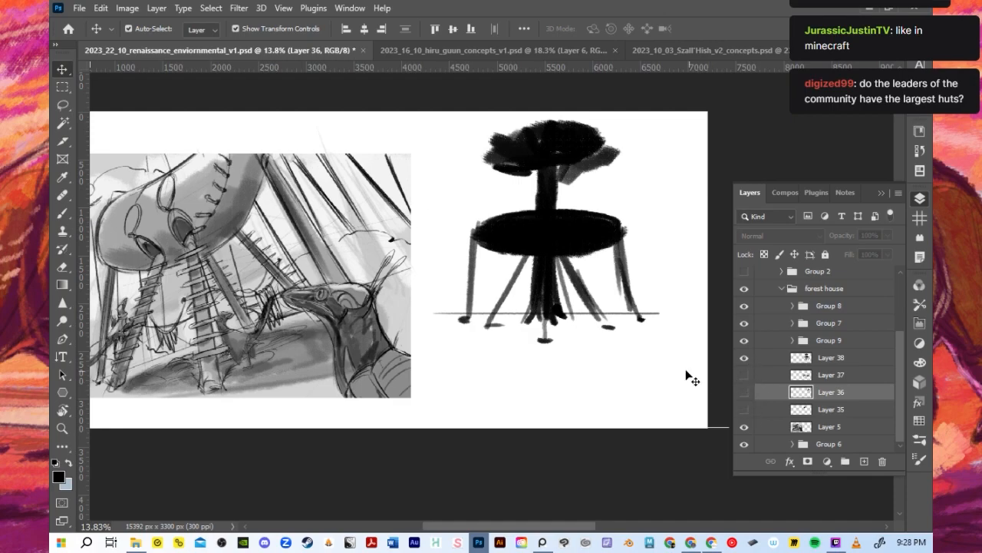
- Move the tree hut silhouette straight down on the canvas, return to the Brush tool and save the document
scroll(361, 197, down, 2)
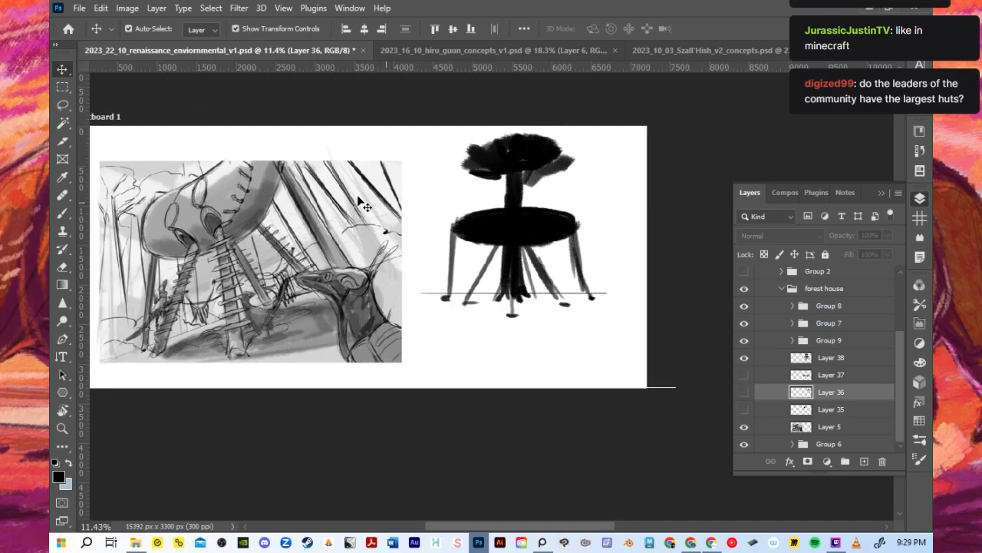
scroll(355, 212, down, 1)
scroll(306, 193, up, 2)
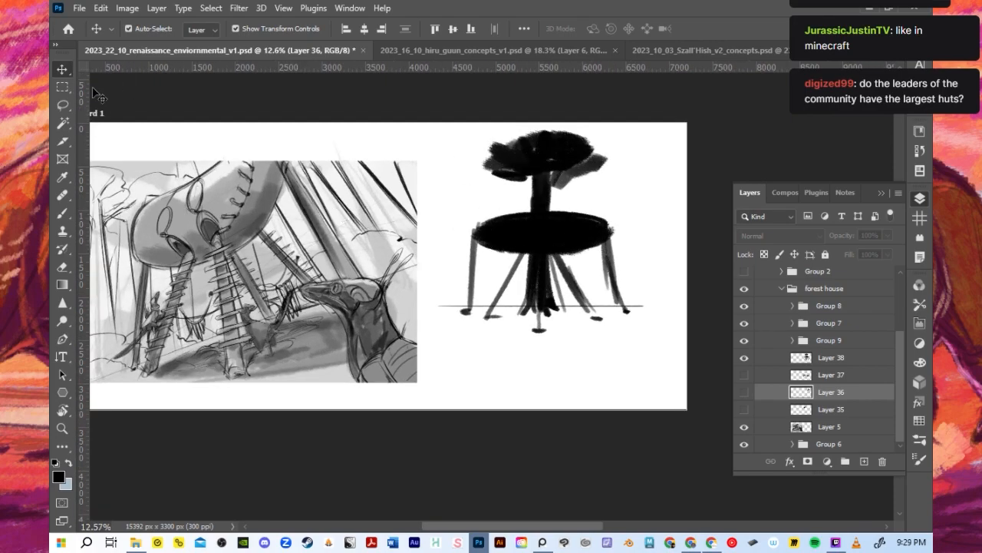
scroll(440, 212, up, 2)
drag(583, 243, 579, 322)
key(b)
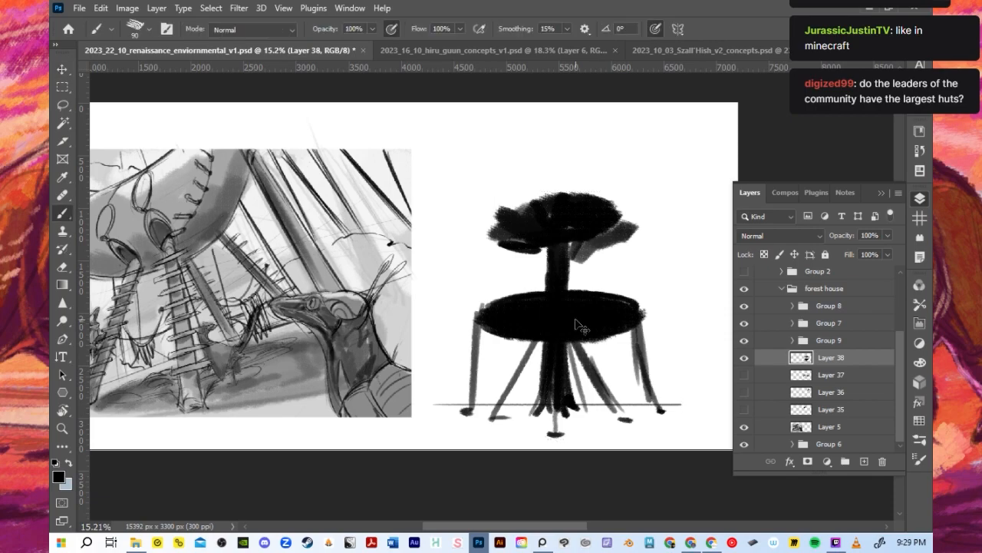
key(ctrl+s)
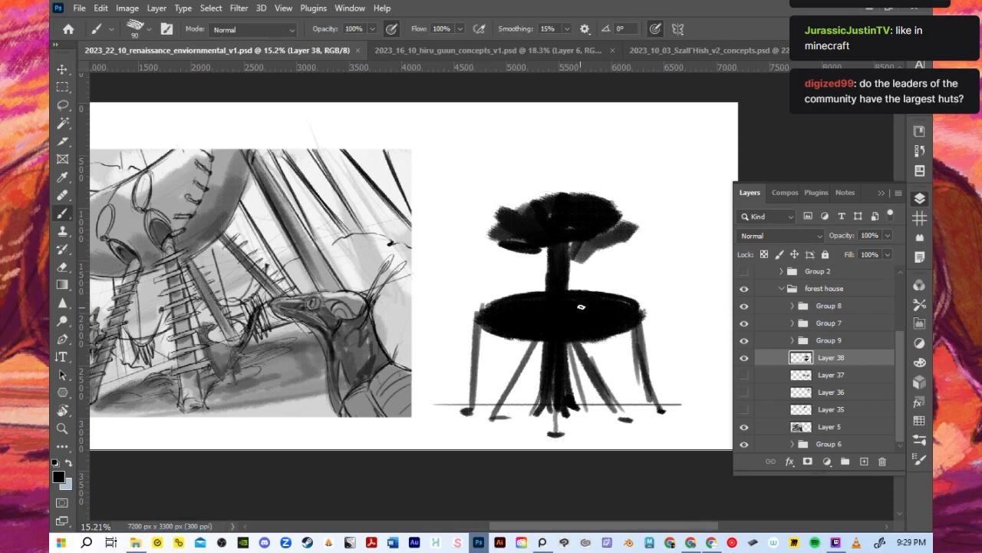
- Fade the tree hut silhouette to light grey, collapse the layer list and reduce the brush size to 50
key(e)
mouse_move(577, 208)
mouse_down()
mouse_move(572, 185)
mouse_move(551, 250)
mouse_move(598, 233)
mouse_move(576, 278)
mouse_move(491, 358)
mouse_move(475, 390)
mouse_move(569, 368)
mouse_move(661, 382)
mouse_move(658, 409)
mouse_move(528, 436)
mouse_move(648, 342)
mouse_move(586, 388)
mouse_up()
mouse_move(595, 335)
mouse_down()
mouse_move(484, 323)
mouse_move(614, 215)
mouse_move(502, 211)
mouse_up()
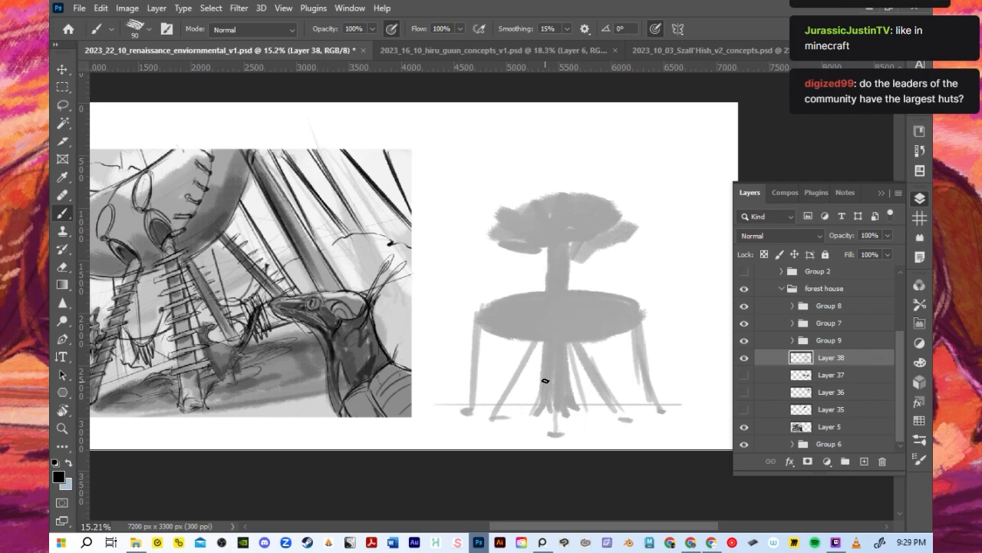
click(882, 193)
scroll(562, 259, up, 3)
key(bracketleft)
key(bracketleft)
key(bracketleft)
key(bracketleft)
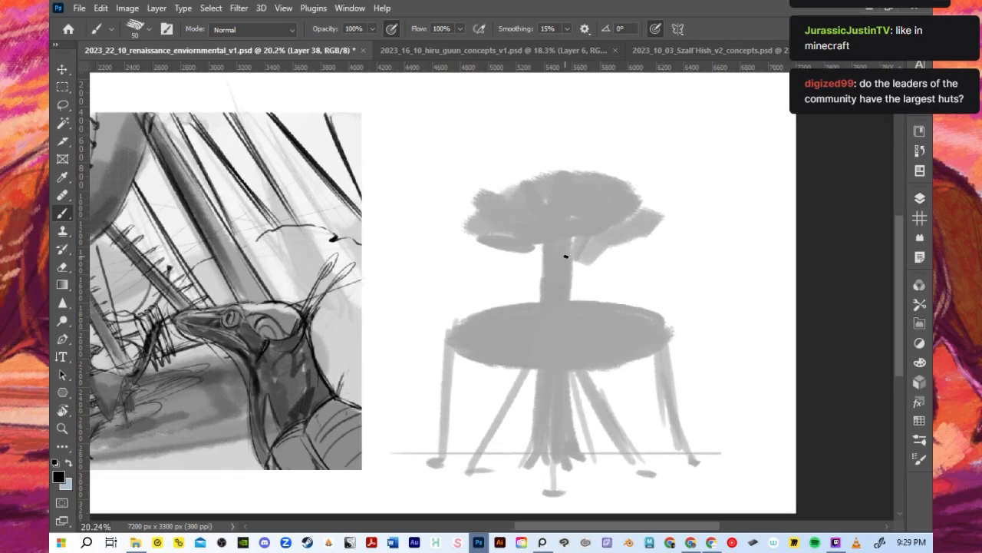
- Draw thin dark outlines along both sides of the trunk down to its roots and sketch the lowest branches, using brush size 30
drag(569, 239, 572, 302)
key(ctrl+z)
key(ctrl+z)
drag(545, 243, 546, 370)
key(ctrl+z)
key(ctrl+z)
drag(547, 248, 542, 420)
drag(569, 240, 581, 463)
drag(547, 357, 523, 466)
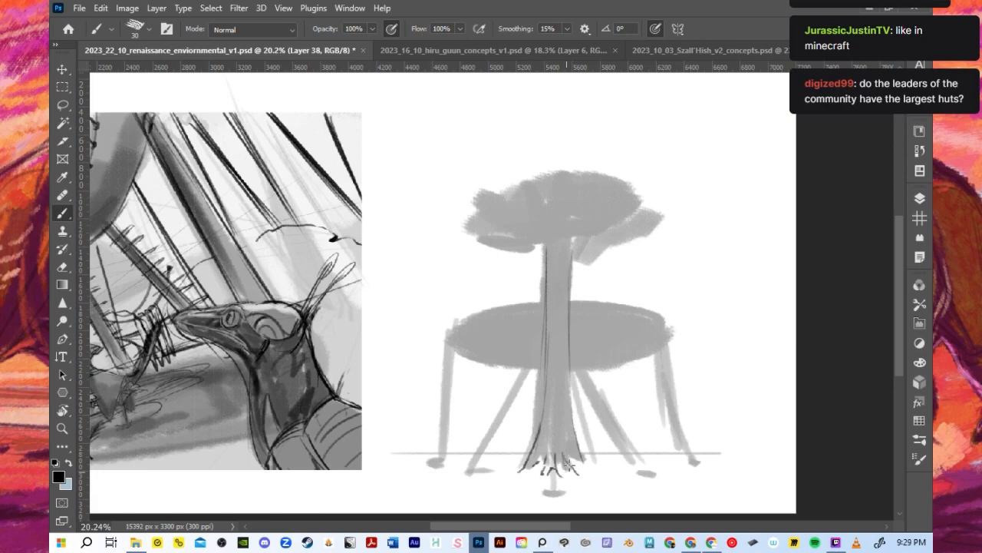
drag(568, 420, 588, 460)
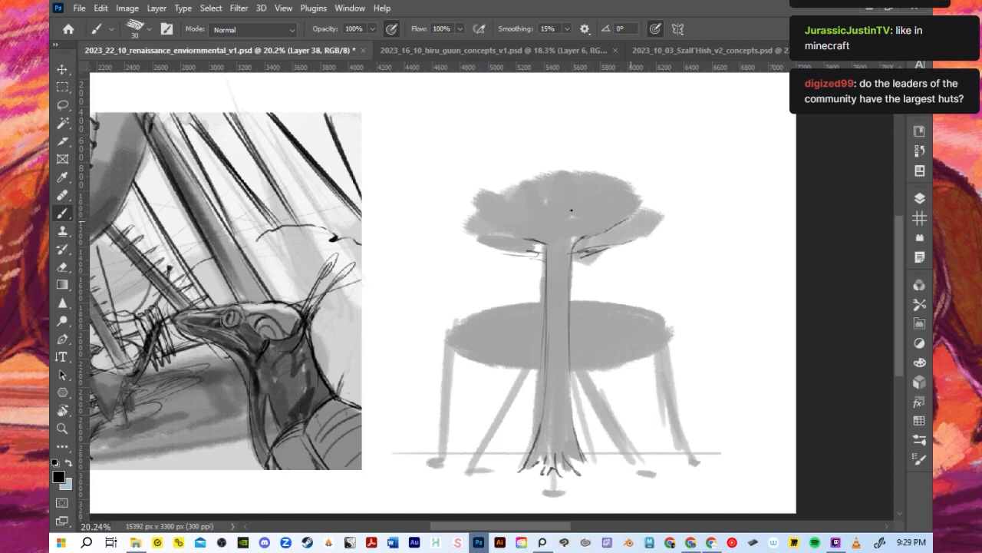
- Outline the irregular edge of the tree canopy and sketch branches fanning out from the top of the trunk
mouse_move(511, 244)
mouse_down()
mouse_move(472, 236)
mouse_move(492, 243)
mouse_move(468, 217)
mouse_move(499, 194)
mouse_up()
mouse_move(560, 177)
mouse_down()
mouse_move(601, 172)
mouse_move(639, 198)
mouse_up()
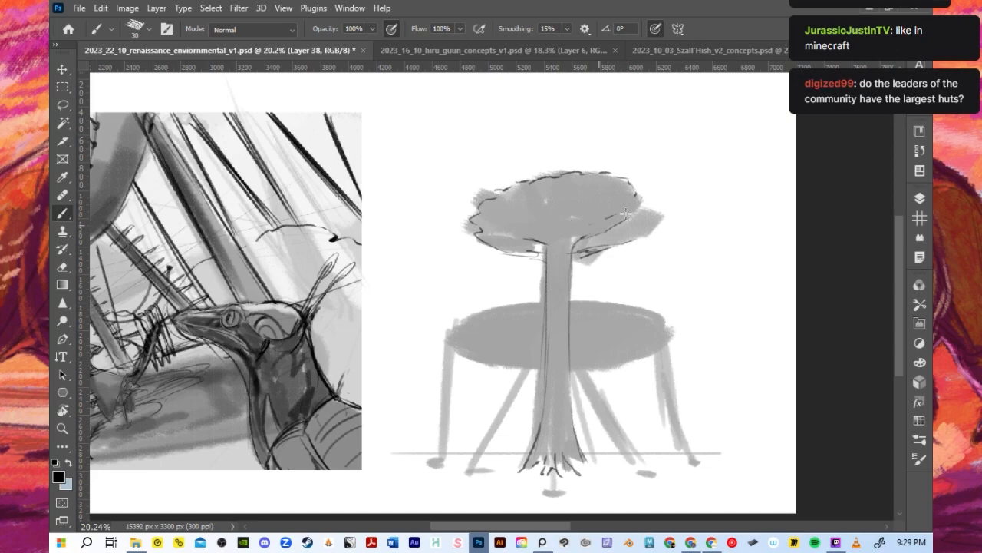
mouse_move(649, 218)
mouse_down()
mouse_move(572, 259)
mouse_move(569, 285)
mouse_up()
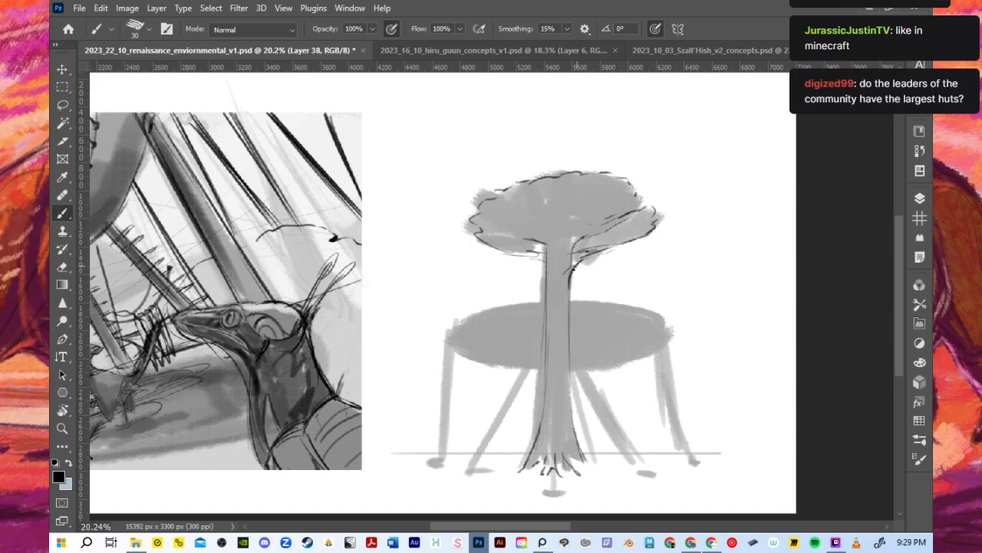
drag(522, 249, 544, 240)
key(ctrl+z)
key(ctrl+z)
drag(544, 233, 567, 231)
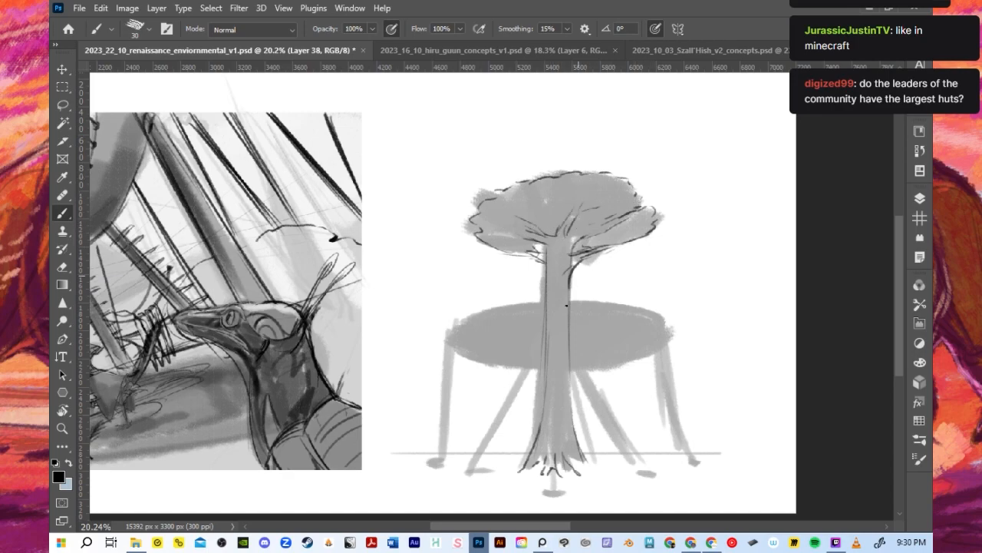
- Lighten the middle of the hut body over the trunk, outline the body's ellipse and start a round opening at its lower edge
mouse_move(541, 348)
mouse_down()
mouse_move(570, 339)
mouse_move(576, 318)
mouse_move(574, 360)
mouse_up()
key(ctrl+z)
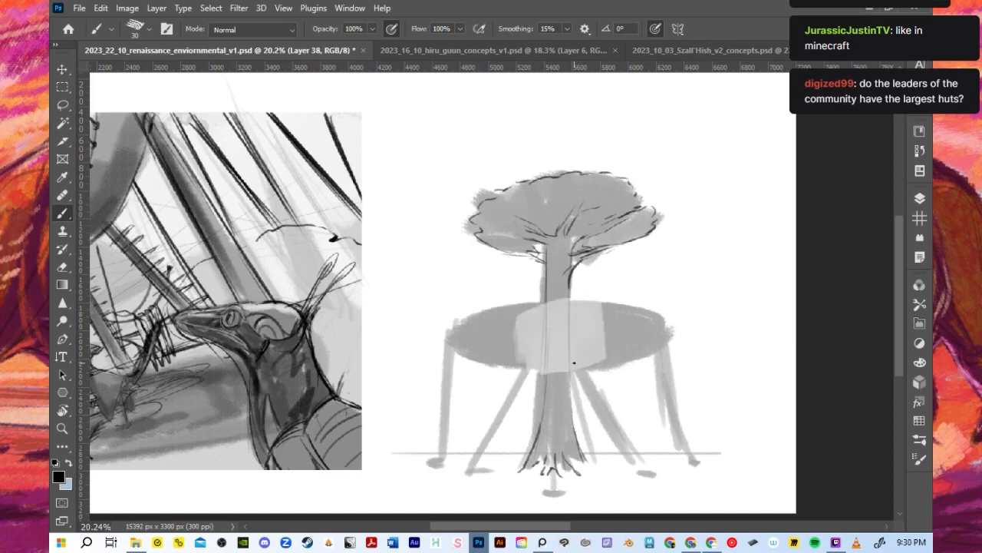
mouse_move(563, 302)
mouse_down()
mouse_move(581, 298)
mouse_move(557, 303)
mouse_up()
mouse_move(456, 329)
mouse_down()
mouse_move(540, 302)
mouse_move(678, 318)
mouse_up()
drag(585, 299, 668, 323)
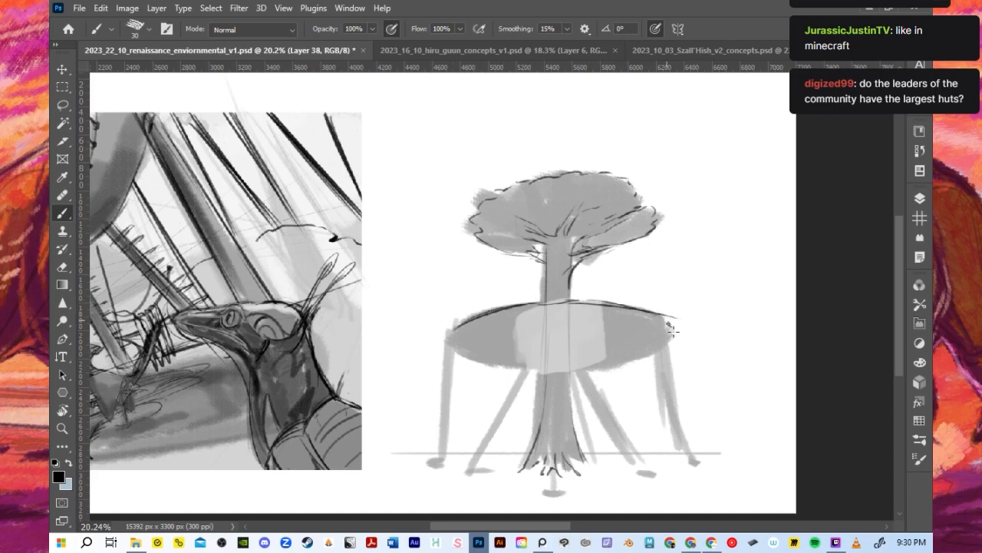
mouse_move(477, 354)
mouse_down()
mouse_move(525, 372)
mouse_move(614, 365)
mouse_move(673, 338)
mouse_up()
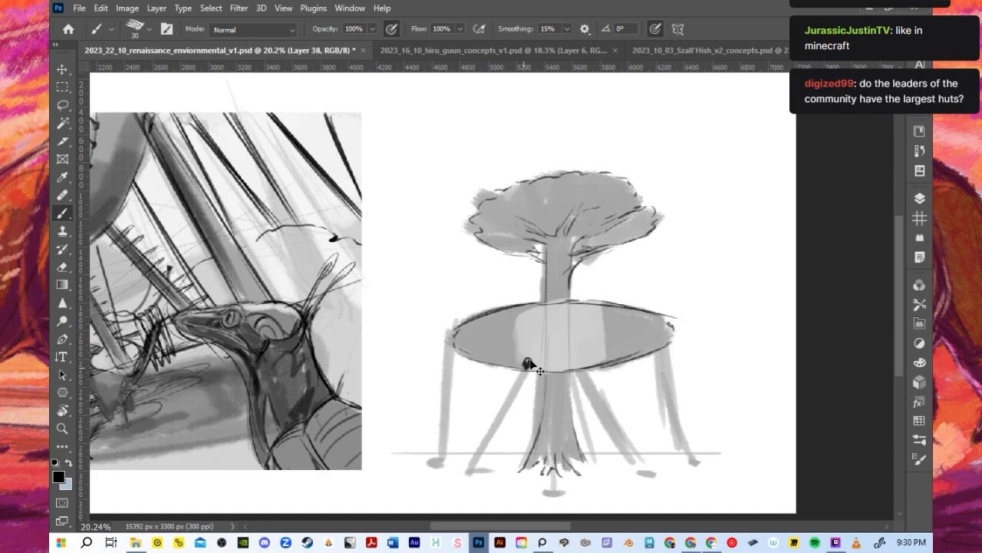
- Draw two more dark round openings along the lower front edge of the hut body, at the centre and right
click(581, 364)
click(559, 365)
mouse_move(558, 369)
mouse_down()
mouse_move(559, 356)
mouse_move(525, 368)
mouse_move(588, 363)
mouse_up()
- Outline the left outer stilt leg from the hut's end down to its foot
mouse_move(453, 343)
mouse_down()
mouse_move(450, 330)
mouse_move(443, 430)
mouse_up()
drag(452, 346, 448, 355)
key(ctrl+z)
mouse_move(445, 322)
mouse_down()
mouse_move(453, 342)
mouse_move(447, 334)
mouse_move(442, 451)
mouse_up()
mouse_move(451, 349)
mouse_down()
mouse_move(445, 462)
mouse_move(435, 463)
mouse_up()
- Outline the right outer stilt leg with its foot and touch up the left outer leg's foot
mouse_move(670, 311)
mouse_down()
mouse_move(667, 398)
mouse_move(683, 434)
mouse_up()
drag(669, 341, 687, 456)
drag(679, 455, 693, 462)
drag(681, 409, 689, 456)
drag(683, 459, 695, 465)
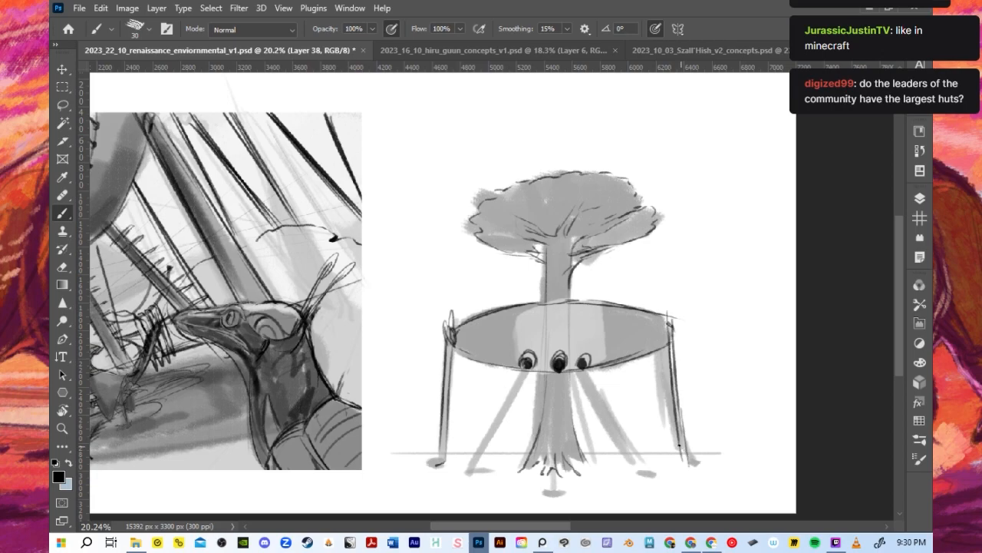
drag(670, 360, 685, 461)
drag(435, 462, 431, 463)
- Outline the three front stilt legs descending from the round openings to the ground
drag(522, 370, 468, 475)
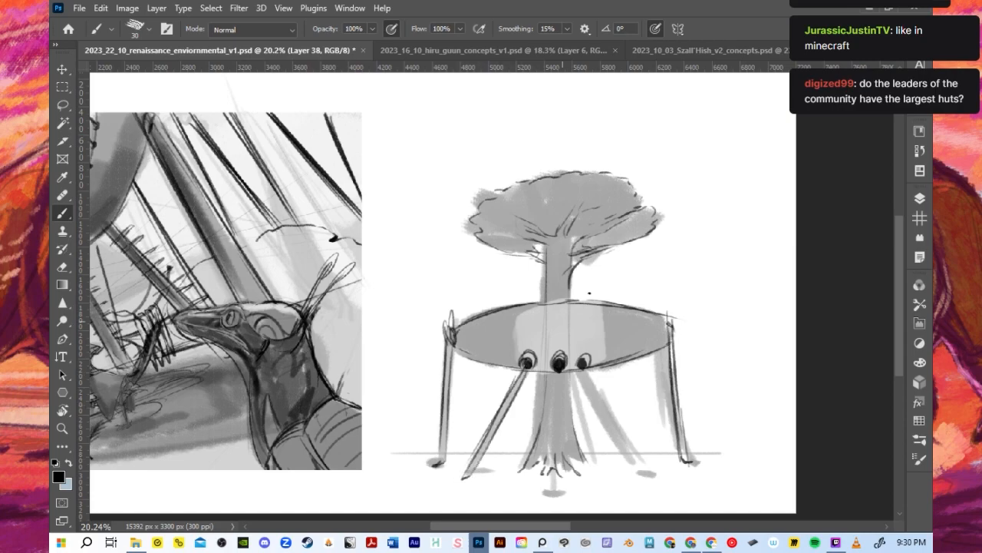
mouse_move(584, 368)
mouse_down()
mouse_move(633, 470)
mouse_move(641, 468)
mouse_move(586, 374)
mouse_move(643, 468)
mouse_up()
key(ctrl+z)
drag(555, 373, 555, 499)
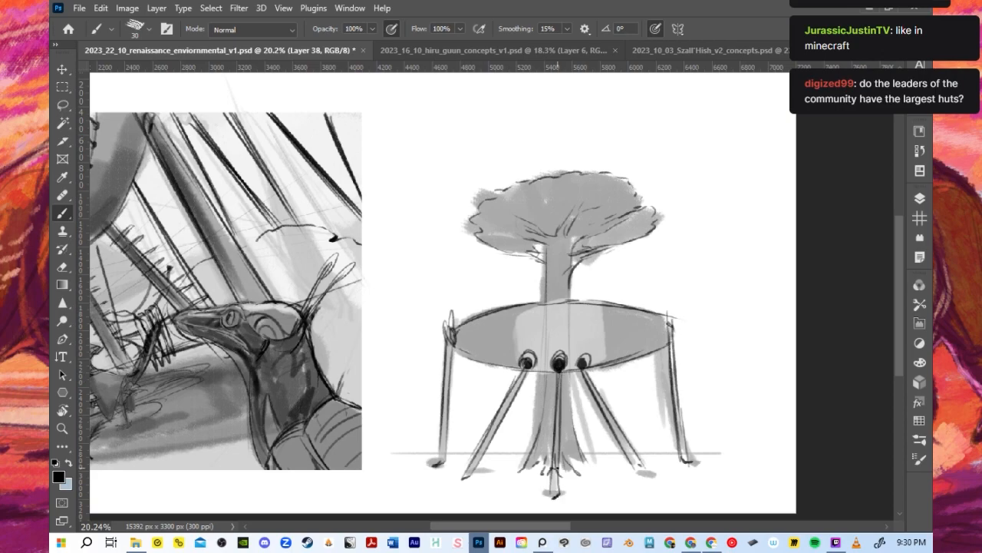
drag(559, 374, 554, 474)
drag(561, 408, 552, 480)
- Sketch the trunk's flared roots behind the front legs and refine the edge line of the hut body
mouse_move(558, 373)
mouse_down()
mouse_move(555, 470)
mouse_move(575, 410)
mouse_move(594, 477)
mouse_up()
drag(535, 450, 515, 472)
drag(644, 312, 670, 340)
mouse_move(571, 373)
mouse_down()
mouse_move(595, 458)
mouse_move(585, 439)
mouse_move(591, 461)
mouse_move(528, 441)
mouse_up()
drag(542, 391, 515, 468)
key(ctrl+z)
drag(548, 383, 514, 467)
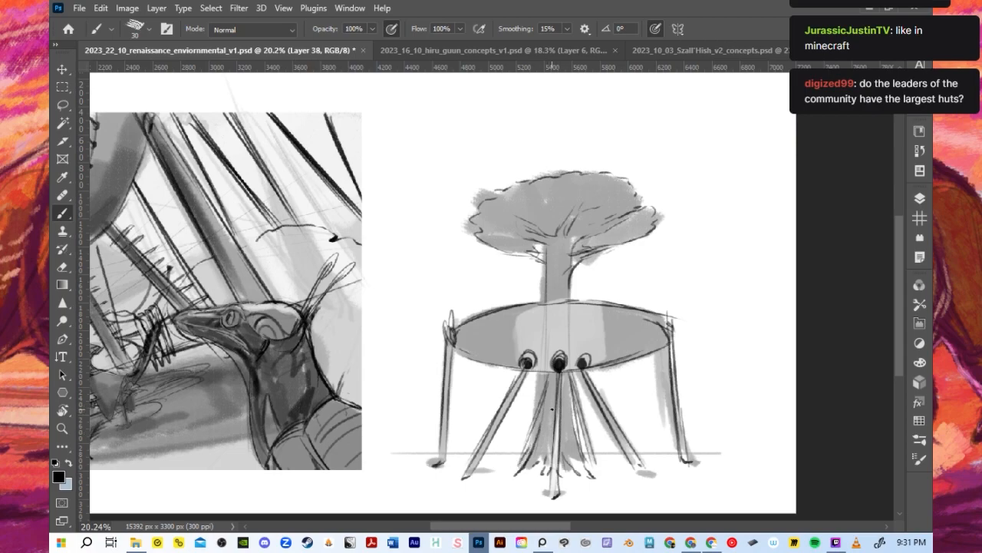
key(ctrl+z)
drag(548, 374, 512, 466)
drag(537, 404, 514, 470)
mouse_move(547, 376)
mouse_down()
mouse_move(586, 407)
mouse_move(603, 473)
mouse_up()
key(ctrl+z)
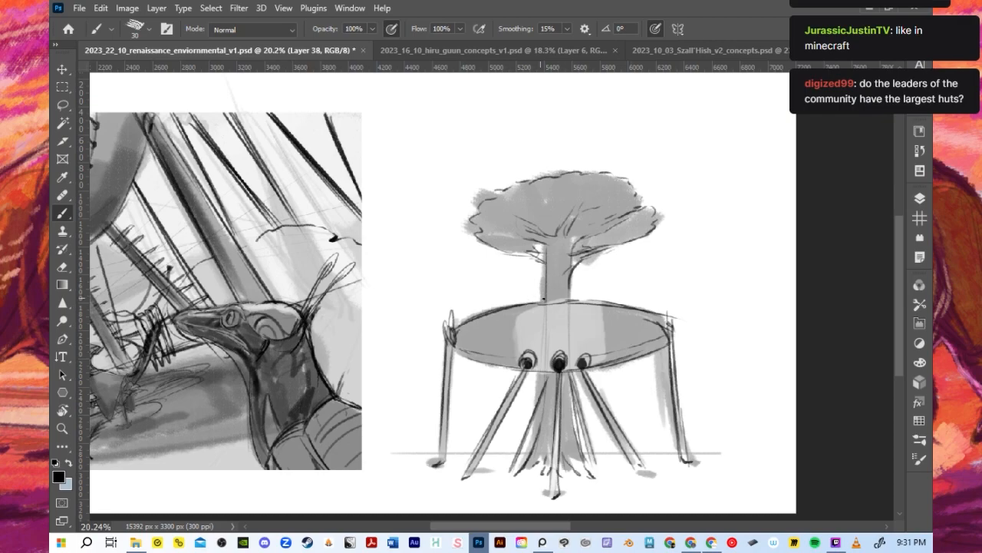
- Draw a flat, thin rim across the top of the hut body around the trunk
mouse_move(476, 316)
mouse_down()
mouse_move(636, 310)
mouse_move(551, 305)
mouse_up()
drag(477, 309, 542, 304)
key(ctrl+z)
key(ctrl+z)
drag(479, 308, 676, 310)
drag(582, 306, 631, 311)
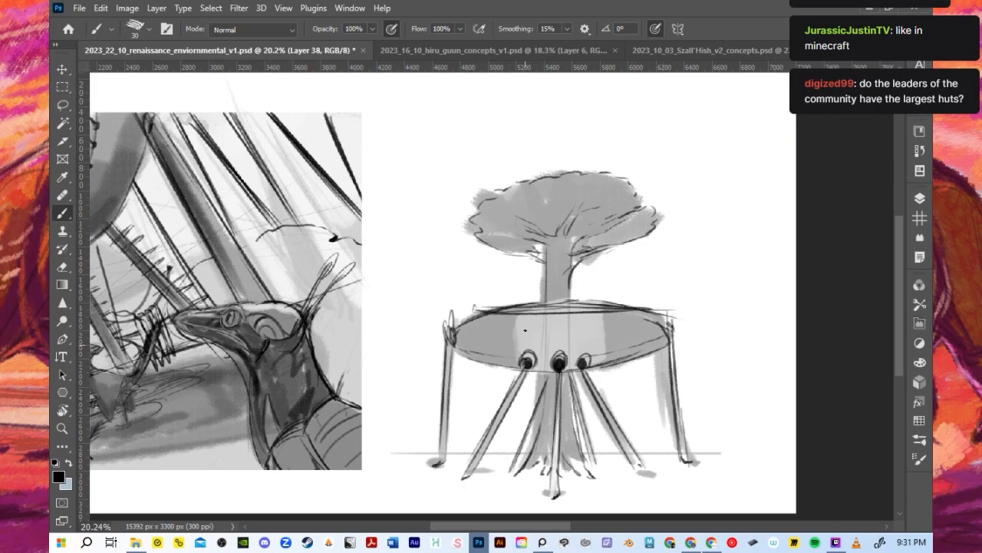
drag(500, 302, 540, 304)
mouse_move(611, 304)
mouse_down()
mouse_move(663, 307)
mouse_move(637, 315)
mouse_up()
key(ctrl+z)
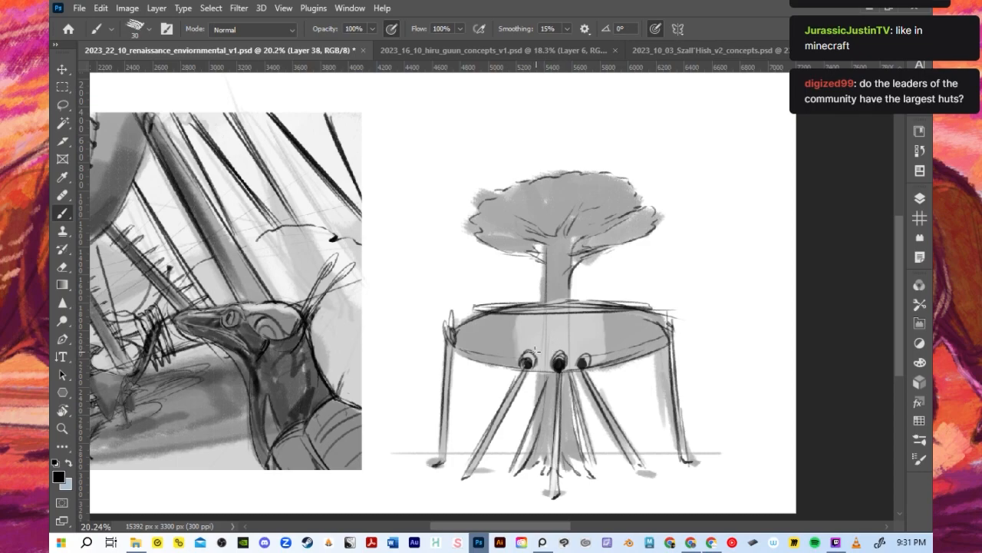
- Draw dashed diagonal guide lines across the hut body above the round openings and save the document
drag(566, 323, 571, 318)
drag(609, 338, 617, 330)
key(ctrl+s)
- Scale down the hut-around-tree sketch and move it up beside the upper part of the grey-value thumbnail
scroll(517, 226, down, 3)
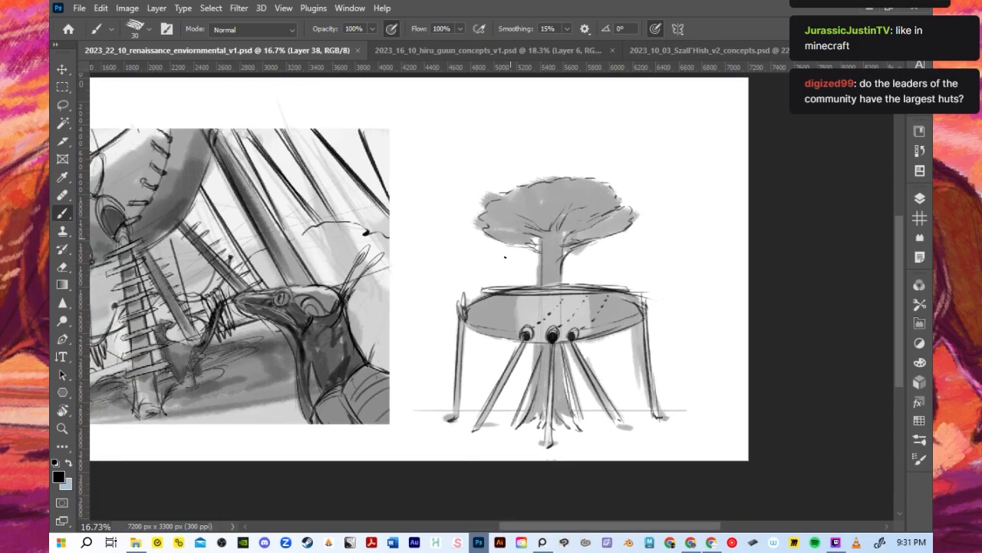
key(ctrl+t)
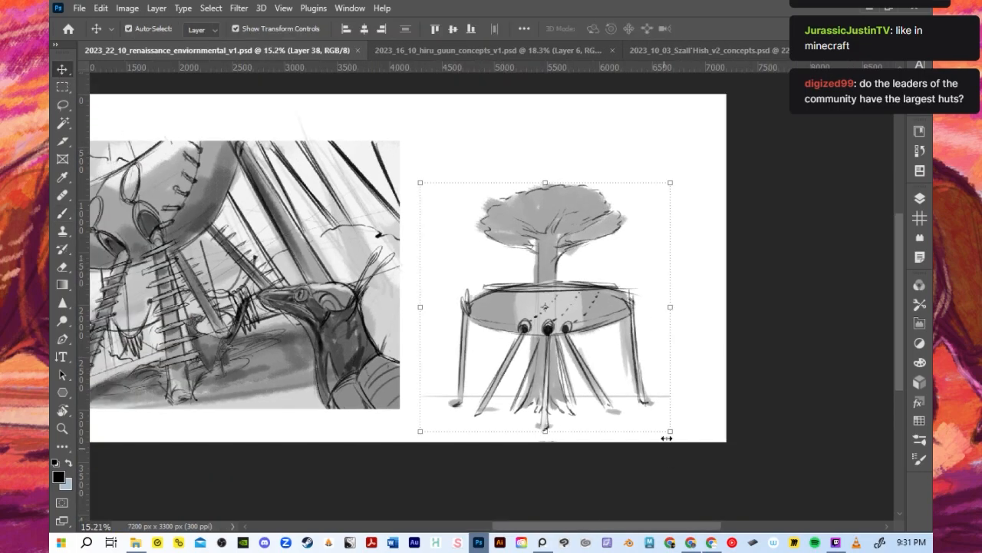
drag(656, 425, 594, 368)
drag(542, 255, 526, 198)
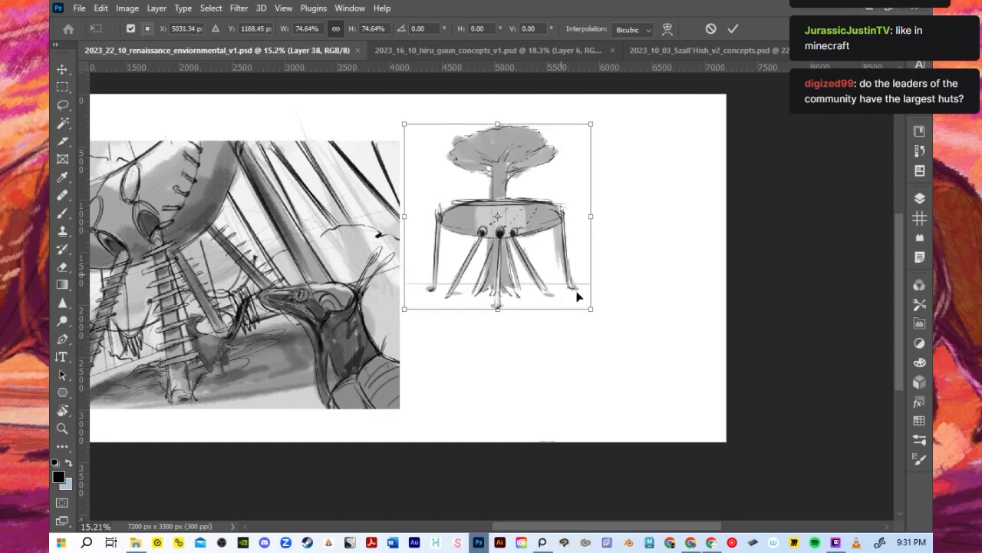
drag(588, 302, 559, 276)
click(733, 29)
- Show Layer 37 and move its linked twin-hut silhouettes into the empty space below the tree hut
click(920, 199)
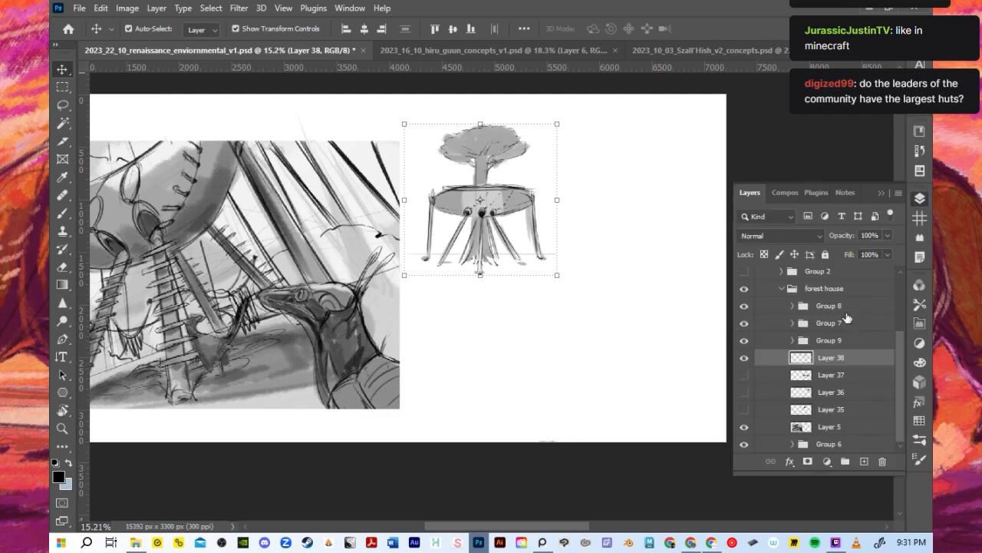
click(744, 374)
click(473, 251)
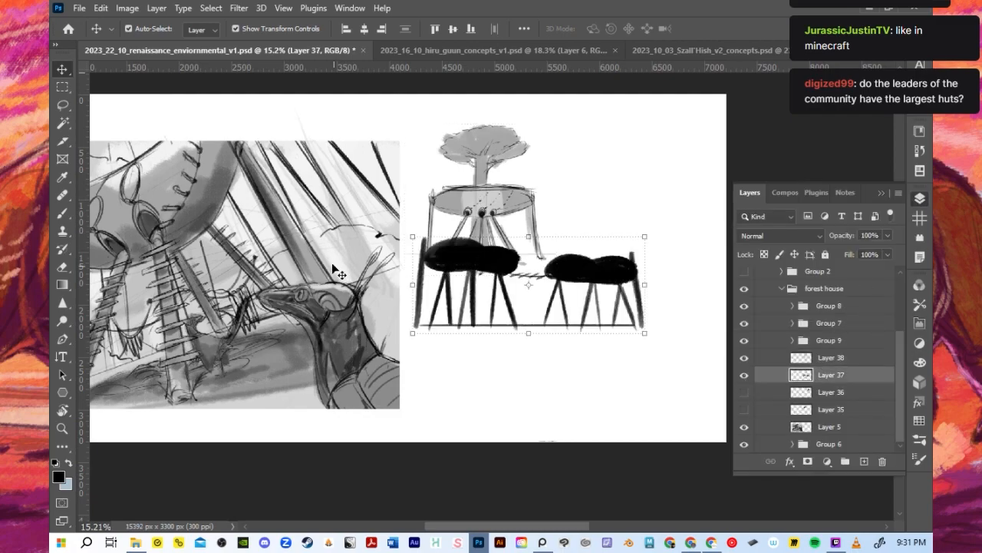
drag(570, 278, 578, 351)
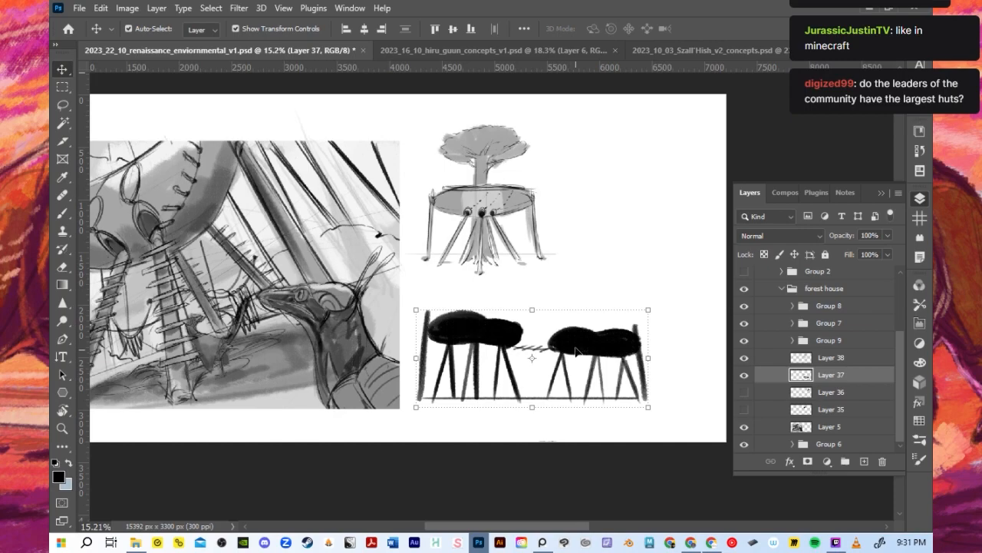
- Lighten the black twin-hut silhouettes to a mid grey
key(b)
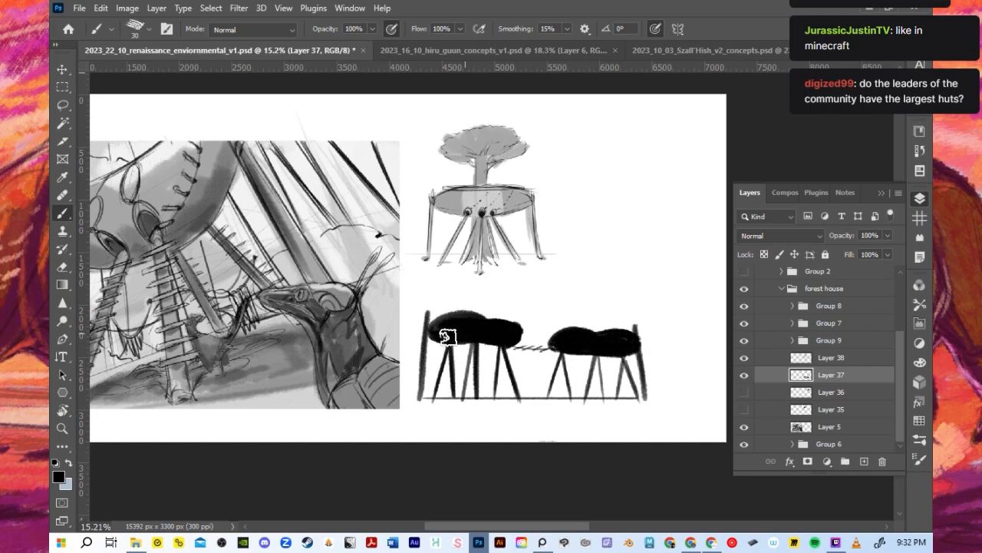
drag(442, 313, 434, 333)
mouse_move(415, 372)
mouse_down()
mouse_move(461, 338)
mouse_move(576, 353)
mouse_move(633, 330)
mouse_move(638, 383)
mouse_move(598, 395)
mouse_up()
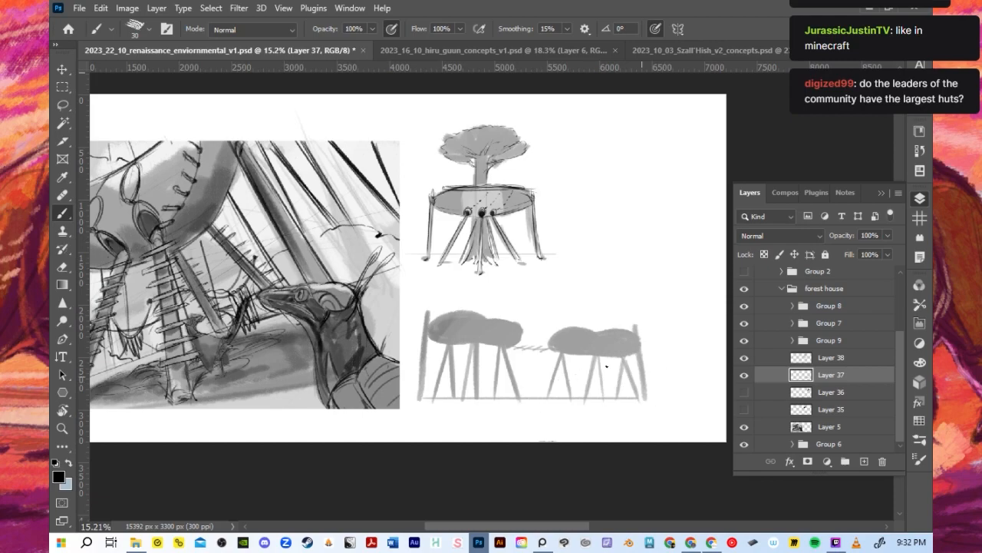
scroll(431, 335, up, 2)
click(880, 193)
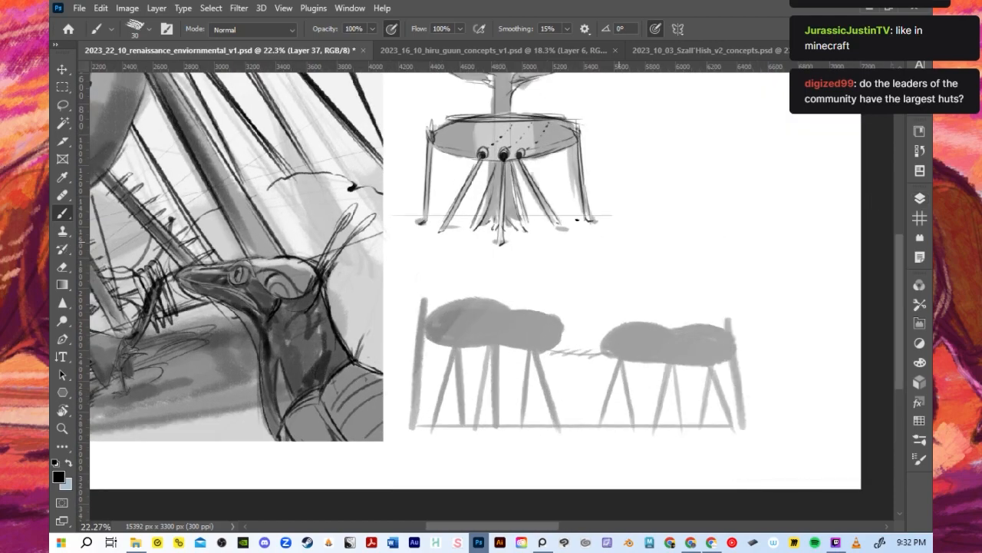
- Outline the top contour of the left twin hut with a black size 25 brush
key(bracketleft)
mouse_move(427, 314)
mouse_down()
mouse_move(539, 311)
mouse_move(542, 344)
mouse_up()
key(ctrl+z)
drag(510, 313, 560, 337)
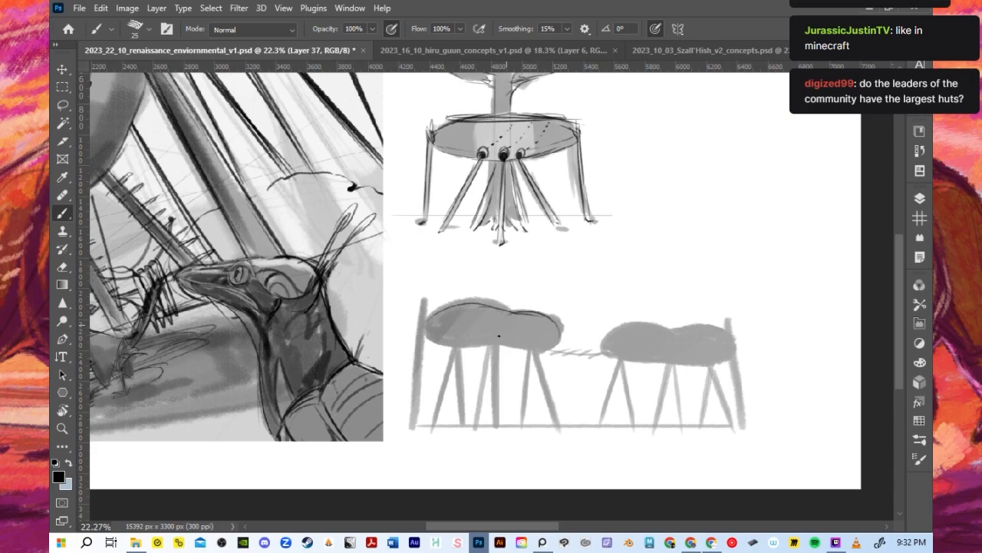
- Paint three dark oval openings on the left twin hut and outline the legs beneath the first two
drag(457, 344, 462, 417)
key(ctrl+z)
mouse_move(458, 344)
mouse_down()
mouse_move(459, 330)
mouse_move(457, 348)
mouse_up()
mouse_move(536, 329)
mouse_down()
mouse_move(492, 329)
mouse_move(501, 332)
mouse_move(490, 346)
mouse_move(489, 336)
mouse_move(492, 409)
mouse_up()
mouse_move(500, 344)
mouse_down()
mouse_move(492, 418)
mouse_move(497, 341)
mouse_move(481, 418)
mouse_up()
drag(458, 338, 459, 421)
drag(453, 350, 431, 430)
drag(549, 416, 535, 349)
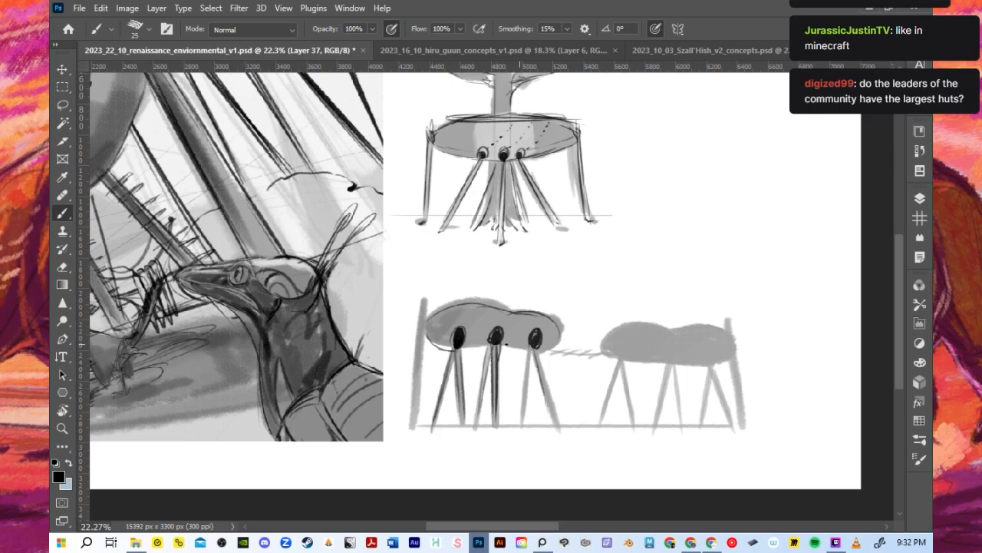
- Outline the pair of legs under the left hut's third opening and complete the hut's underside line
mouse_move(465, 351)
mouse_down()
mouse_move(487, 347)
mouse_move(554, 415)
mouse_up()
drag(537, 348, 560, 423)
drag(546, 374, 558, 420)
drag(527, 353, 525, 421)
drag(537, 359, 526, 411)
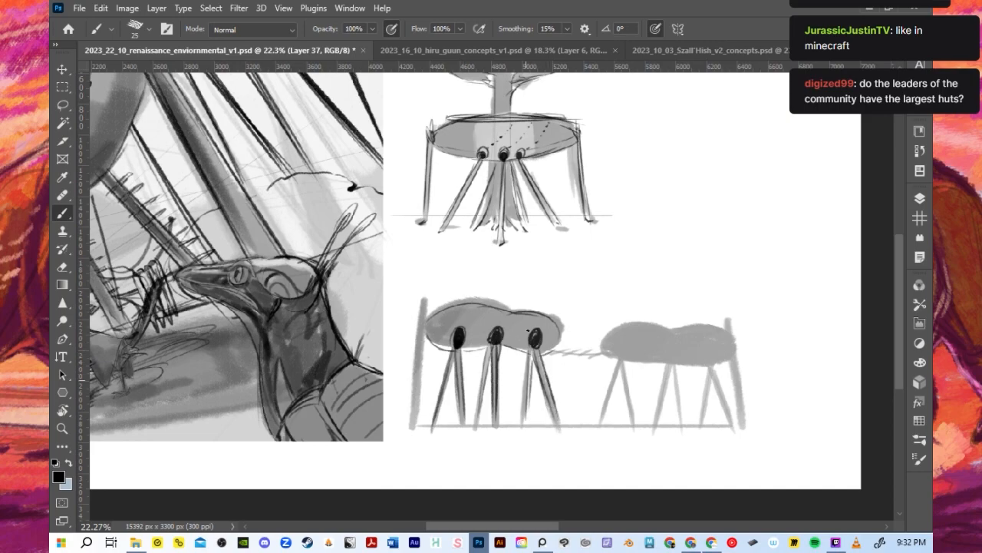
- Draw a slanted outer support pole for each hut on either side of the gap between them
mouse_move(553, 352)
mouse_down()
mouse_move(603, 351)
mouse_move(559, 403)
mouse_up()
drag(558, 329, 561, 429)
key(ctrl+z)
key(ctrl+z)
drag(558, 342, 559, 393)
mouse_move(557, 342)
mouse_down()
mouse_move(568, 422)
mouse_move(572, 412)
mouse_up()
drag(605, 338, 587, 423)
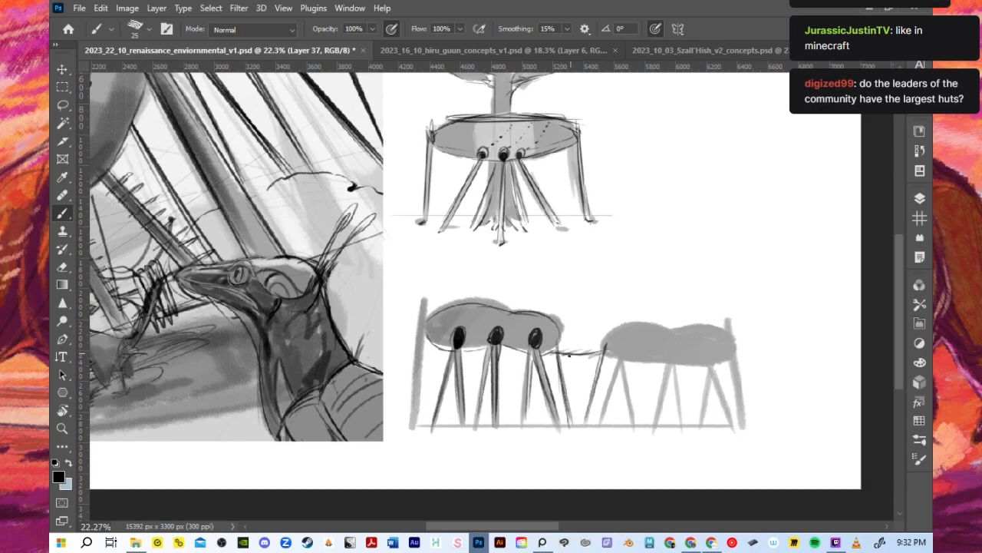
- Ink the rope bridge joining the two huts and outline the tall pole at the left hut's outer end
drag(587, 351, 629, 328)
drag(424, 293, 411, 421)
drag(422, 315, 415, 431)
mouse_move(427, 337)
mouse_down()
mouse_move(453, 350)
mouse_move(496, 348)
mouse_up()
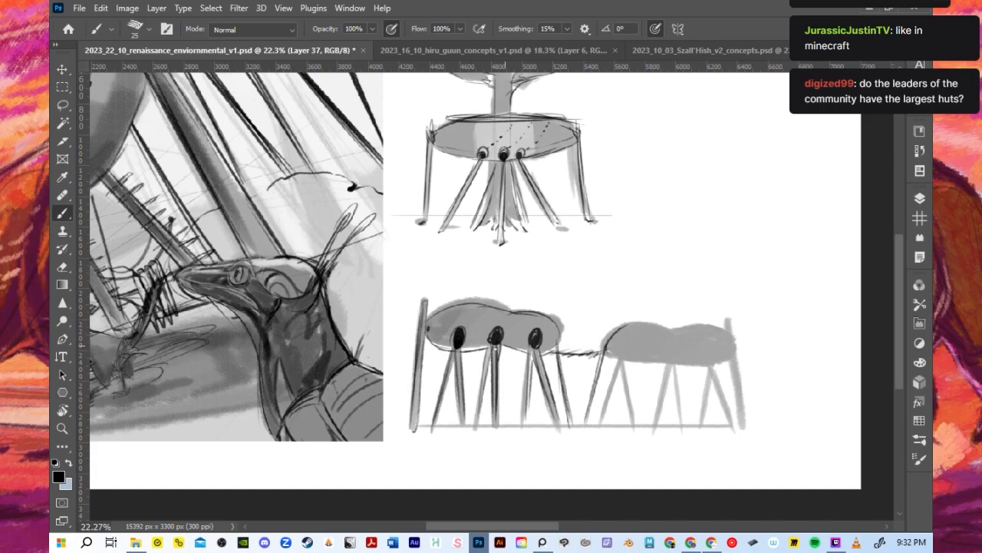
- Outline the three pairs of legs under the right twin hut along with its underside line
drag(619, 344, 636, 427)
mouse_move(619, 361)
mouse_down()
mouse_move(634, 428)
mouse_move(605, 422)
mouse_move(596, 432)
mouse_up()
drag(613, 388, 596, 433)
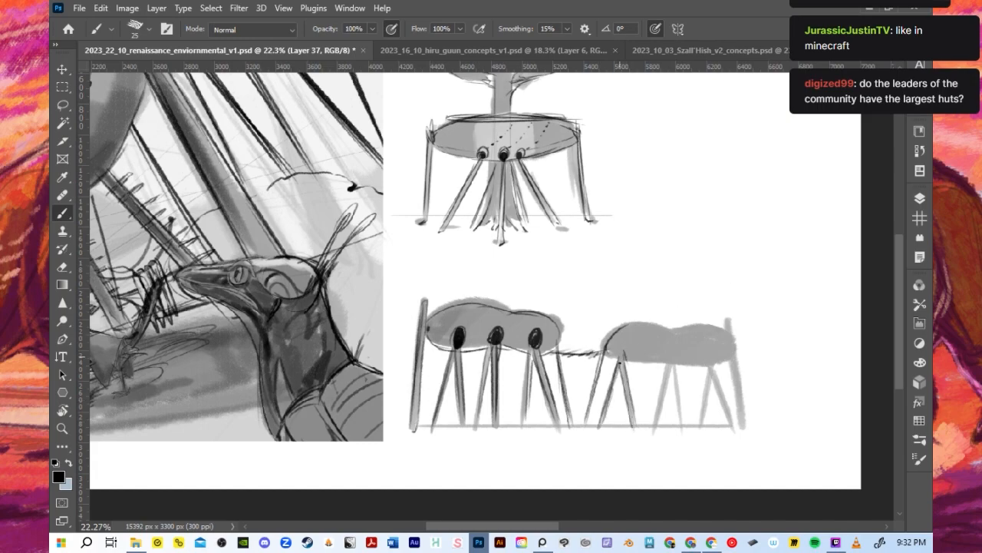
mouse_move(627, 363)
mouse_down()
mouse_move(669, 365)
mouse_move(680, 430)
mouse_up()
mouse_move(671, 363)
mouse_down()
mouse_move(682, 431)
mouse_move(675, 367)
mouse_move(653, 428)
mouse_up()
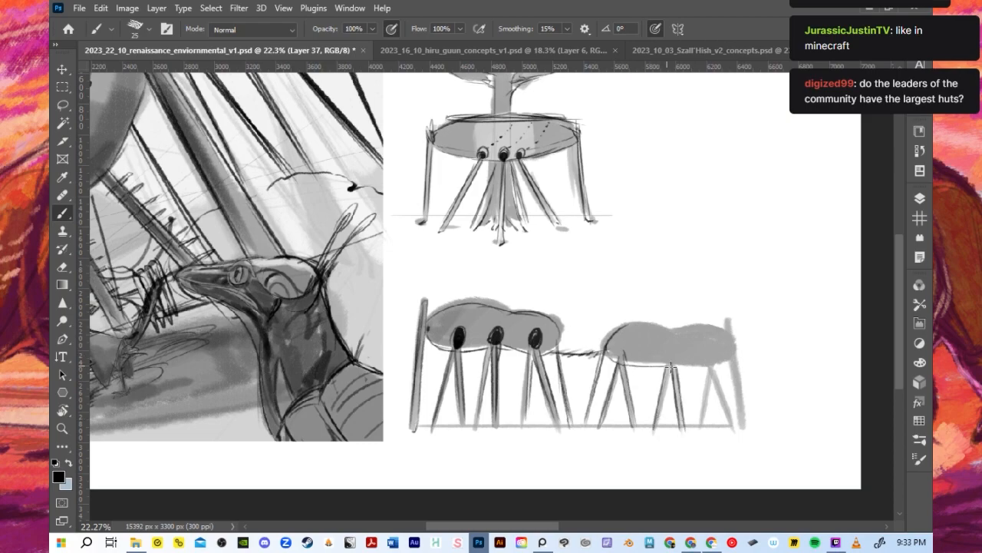
mouse_move(683, 366)
mouse_down()
mouse_move(711, 368)
mouse_move(732, 428)
mouse_up()
mouse_move(713, 360)
mouse_down()
mouse_move(733, 422)
mouse_move(704, 426)
mouse_up()
mouse_move(712, 362)
mouse_down()
mouse_move(706, 428)
mouse_move(719, 361)
mouse_up()
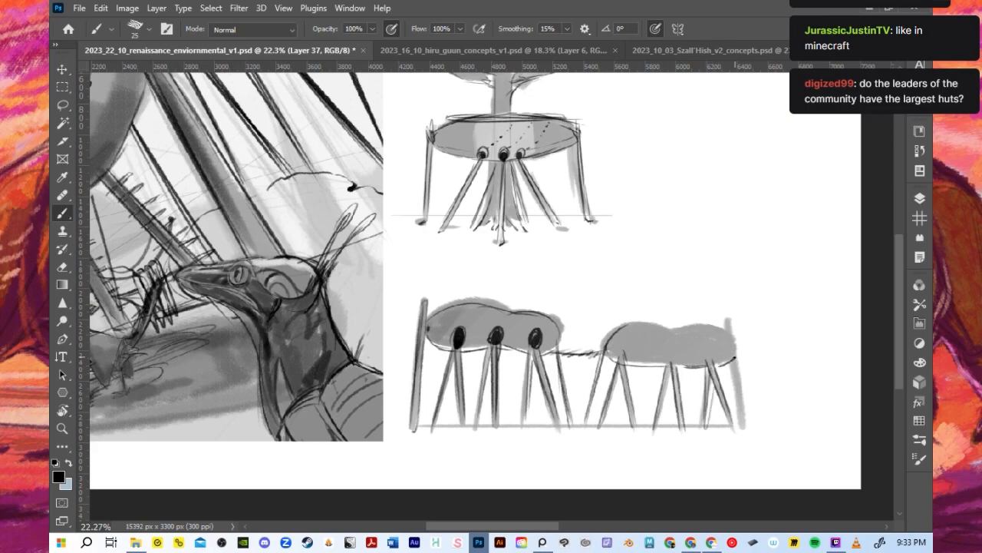
- Outline the right twin hut's end pole and top contour and paint three dark openings above its legs
drag(732, 322, 741, 419)
drag(729, 344, 745, 434)
drag(621, 329, 730, 326)
mouse_move(624, 347)
mouse_down()
mouse_move(624, 358)
mouse_move(712, 366)
mouse_up()
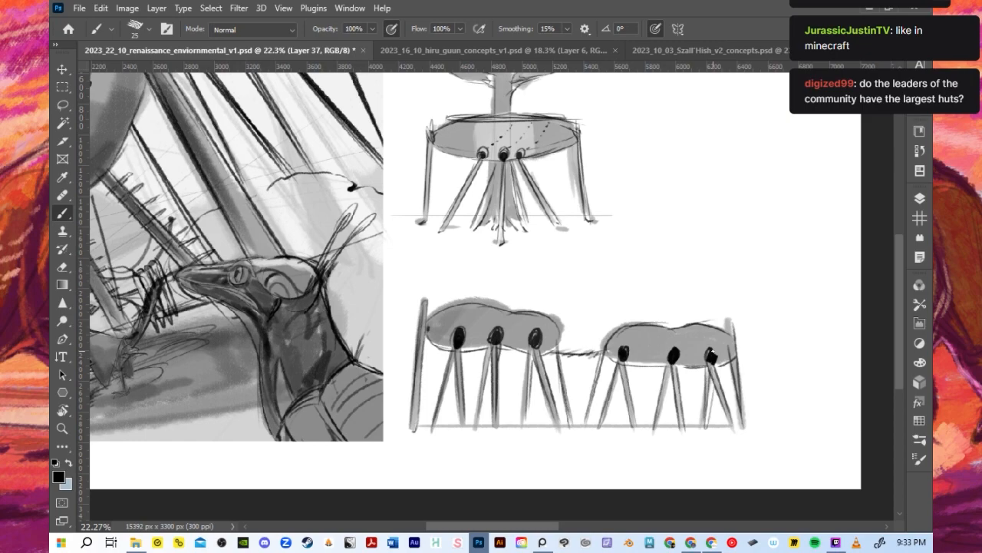
- Scale the twin-hut sketch to about 74% and place it directly beneath the tree hut
scroll(682, 322, down, 3)
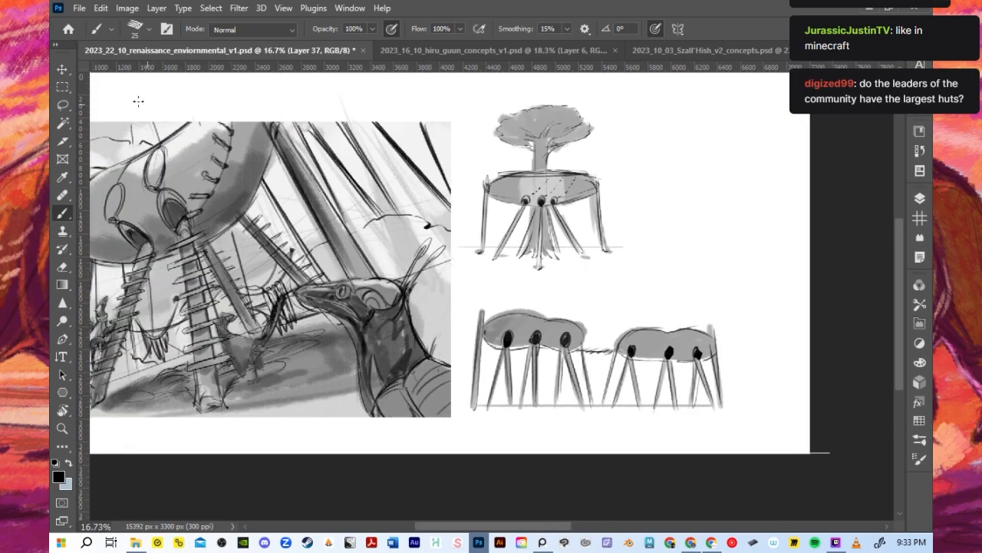
click(62, 70)
drag(647, 363, 688, 293)
drag(508, 239, 575, 263)
drag(655, 294, 552, 303)
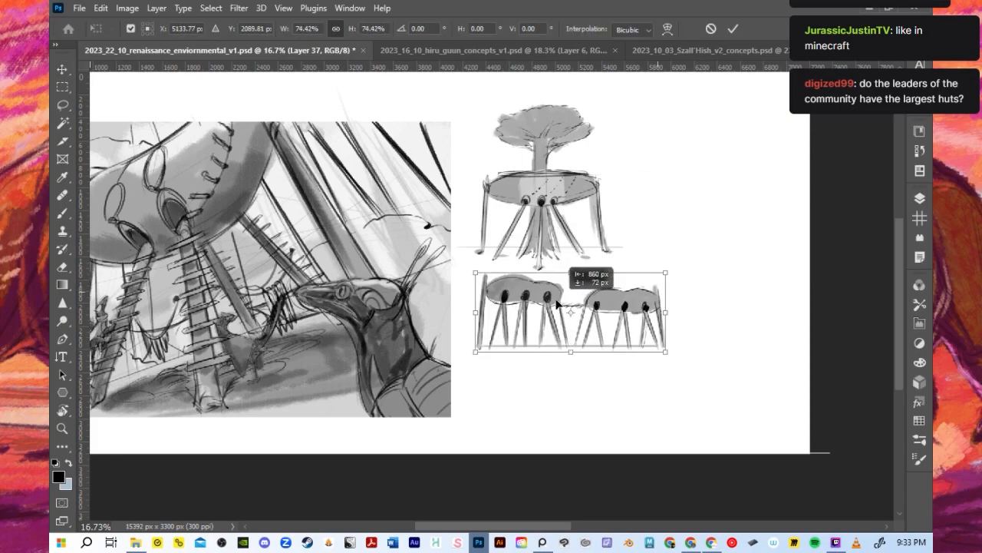
click(733, 29)
- Show Layer 36 with the black silhouette of the hut hung from a central mast
scroll(631, 233, down, 1)
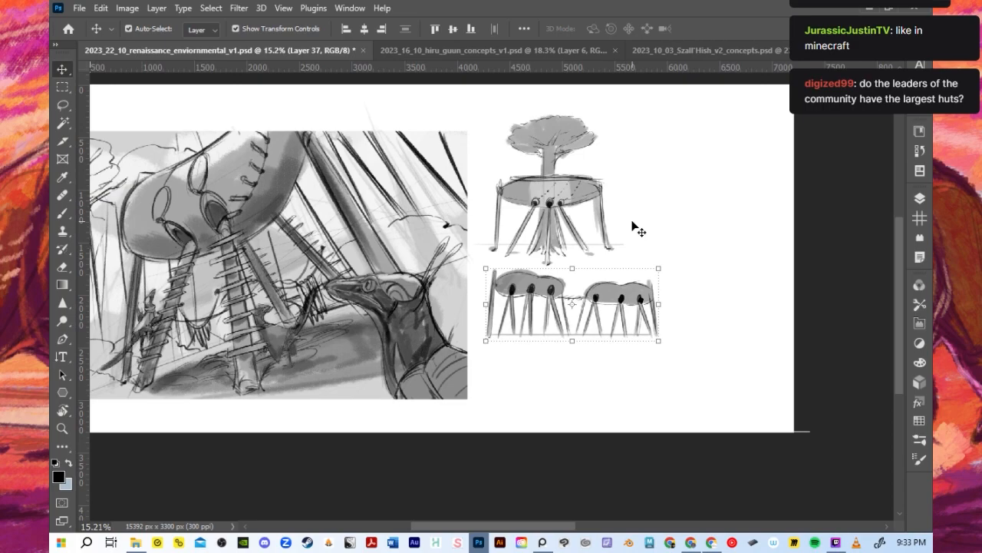
key(b)
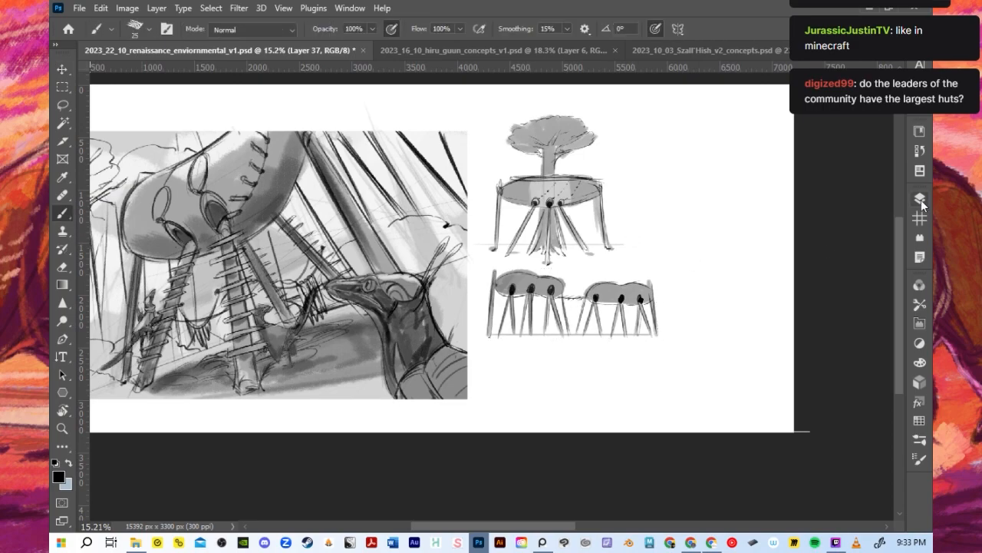
click(919, 198)
click(744, 392)
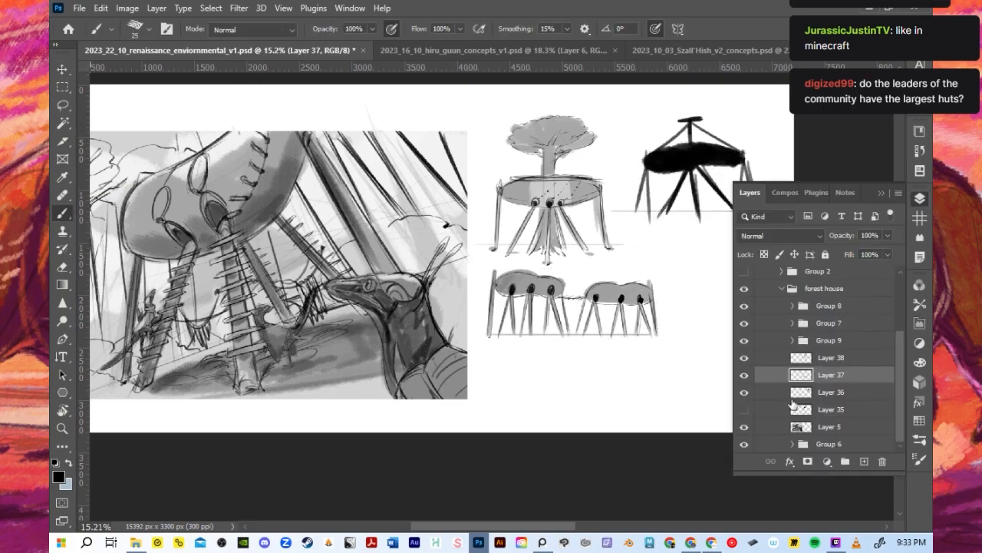
click(883, 193)
scroll(762, 173, up, 2)
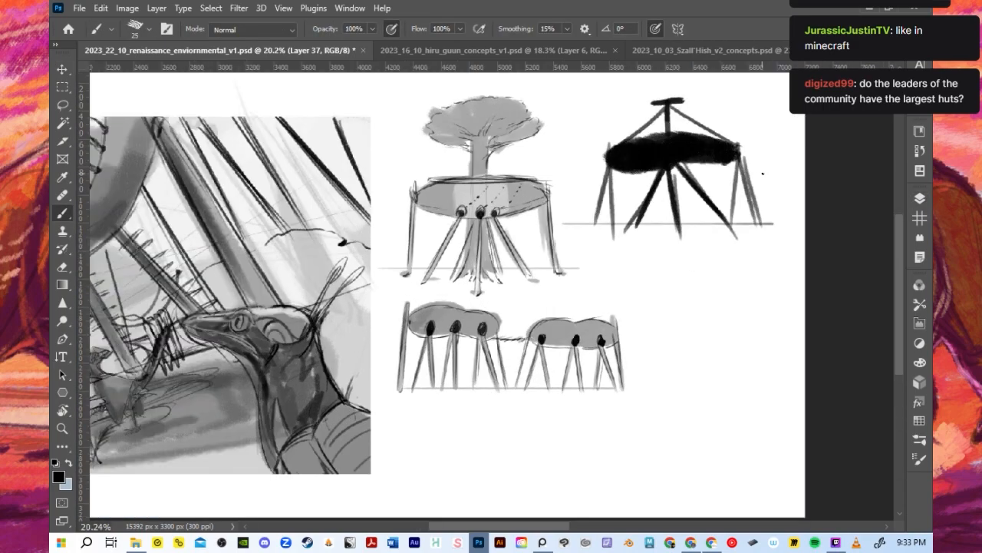
- Move the mast-hut silhouette level with the tree hut and scale it to about 81%
click(63, 69)
drag(693, 156, 691, 215)
scroll(680, 222, down, 1)
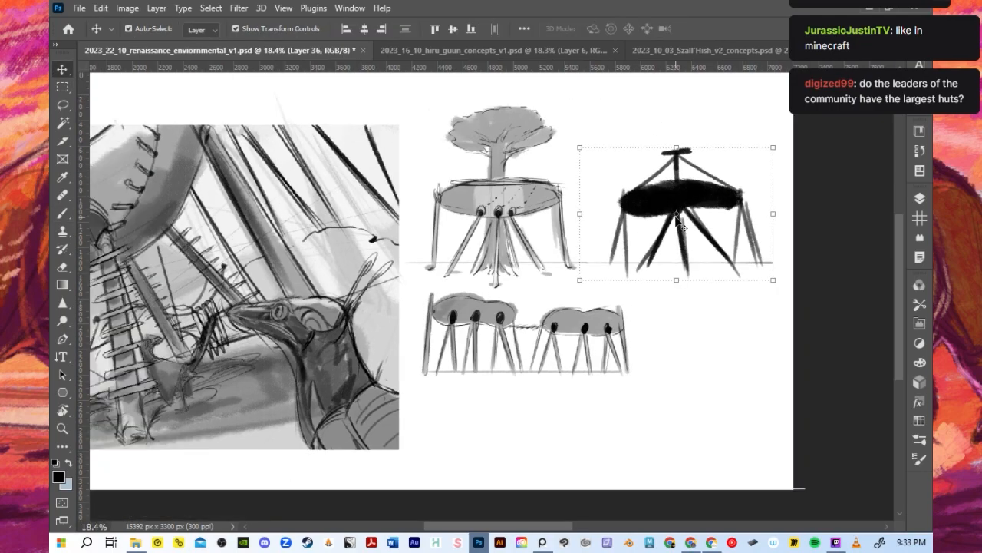
drag(579, 146, 616, 172)
drag(678, 221, 648, 217)
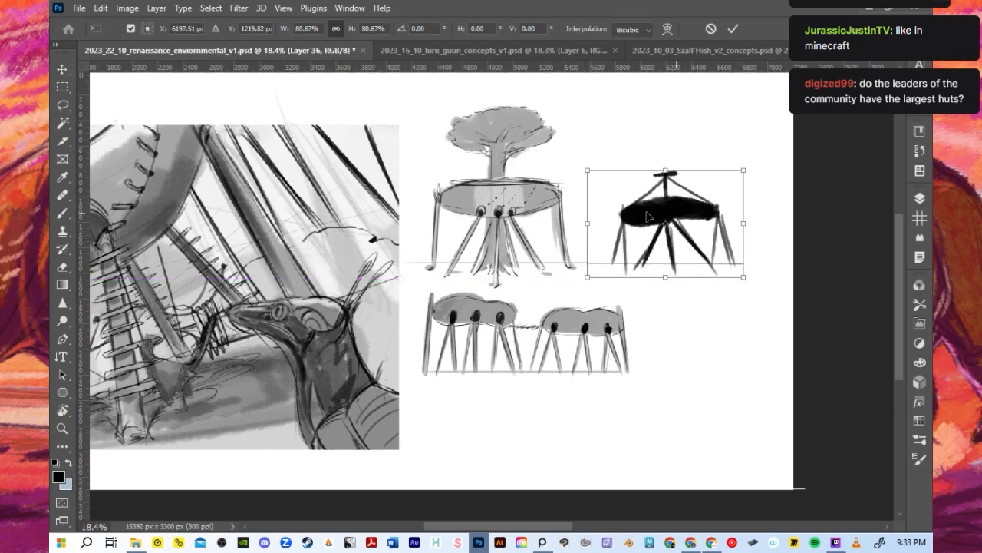
click(733, 30)
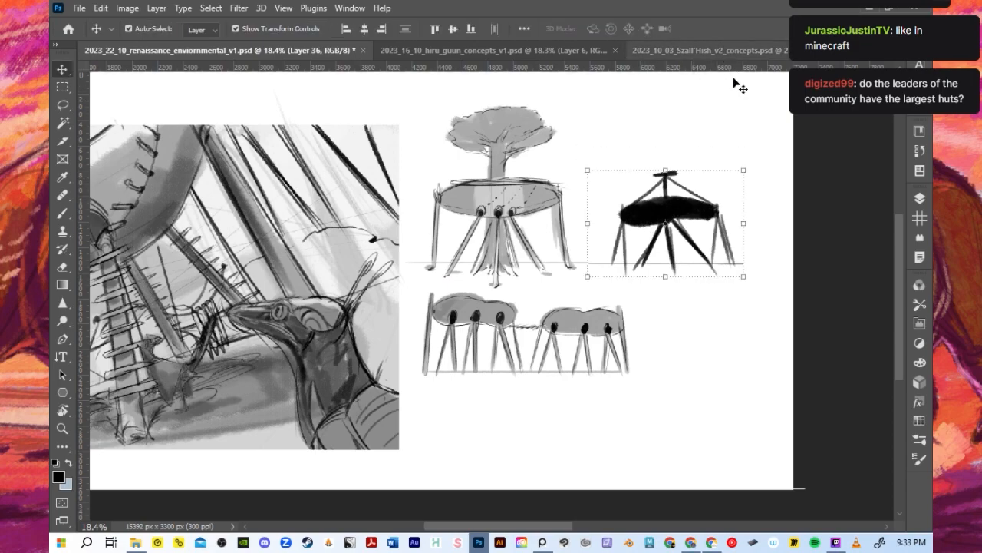
- Lighten the black mast-hut silhouette to a mid grey
key(b)
mouse_move(654, 228)
mouse_down()
mouse_move(710, 234)
mouse_move(675, 250)
mouse_up()
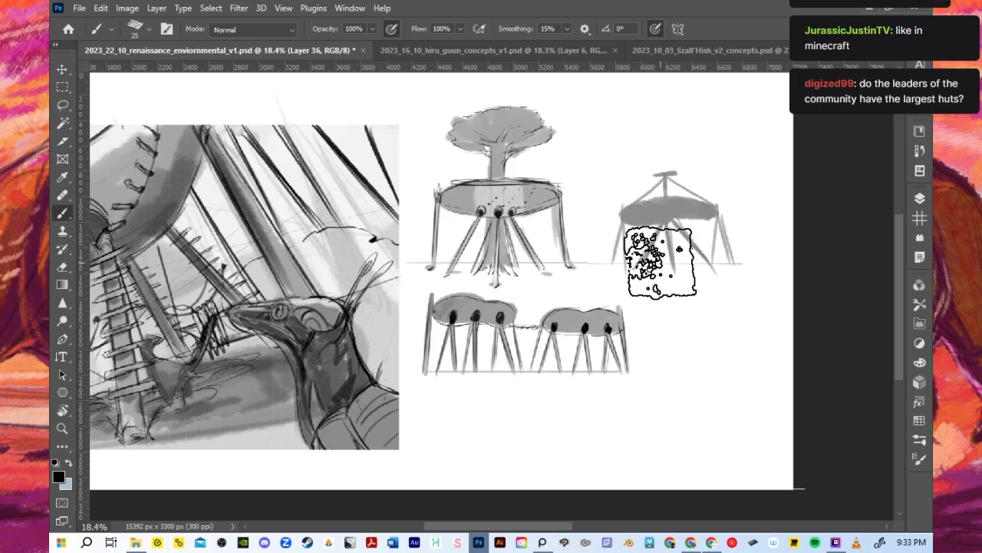
scroll(660, 261, up, 3)
- Outline the mast hut's oval body and central mast with a black size 15 brush
key(bracketleft)
key(bracketleft)
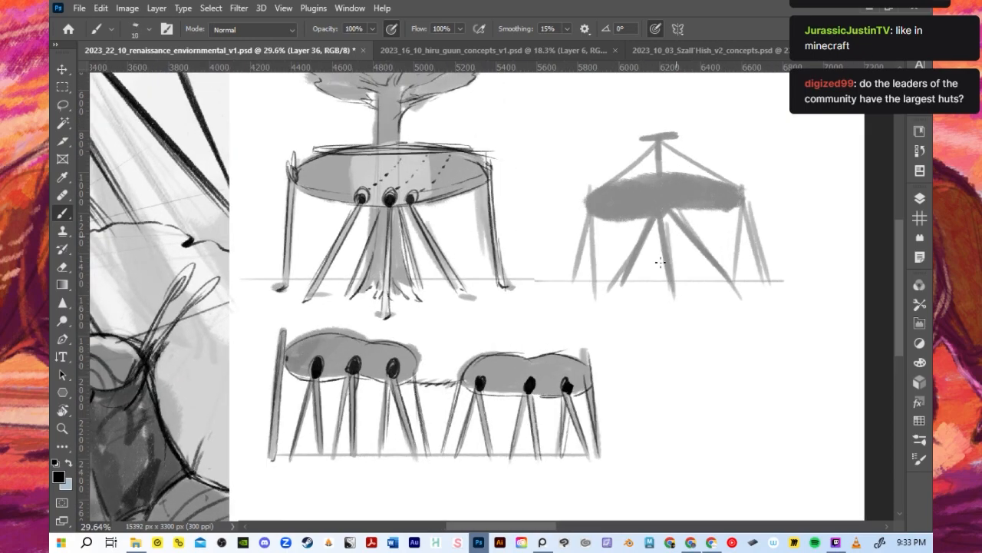
mouse_move(589, 198)
mouse_down()
mouse_move(686, 177)
mouse_move(723, 180)
mouse_move(674, 176)
mouse_up()
key(ctrl+z)
key(bracketright)
key(bracketright)
key(ctrl+z)
mouse_move(654, 217)
mouse_down()
mouse_move(710, 202)
mouse_move(684, 211)
mouse_move(743, 193)
mouse_up()
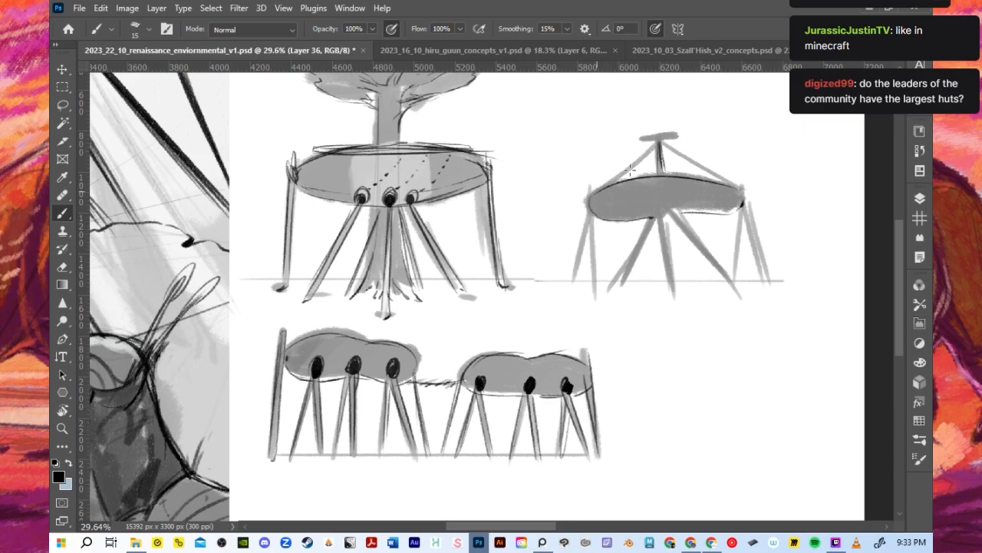
- Draw twisted support ropes from the mast top to both ends of the hut body and outline the mast's crossbar
mouse_move(599, 186)
mouse_down()
mouse_move(669, 127)
mouse_move(630, 175)
mouse_move(626, 165)
mouse_move(638, 167)
mouse_move(629, 173)
mouse_move(656, 139)
mouse_move(601, 184)
mouse_move(664, 134)
mouse_move(622, 171)
mouse_move(665, 141)
mouse_up()
key(ctrl+z)
key(ctrl+z)
key(ctrl+z)
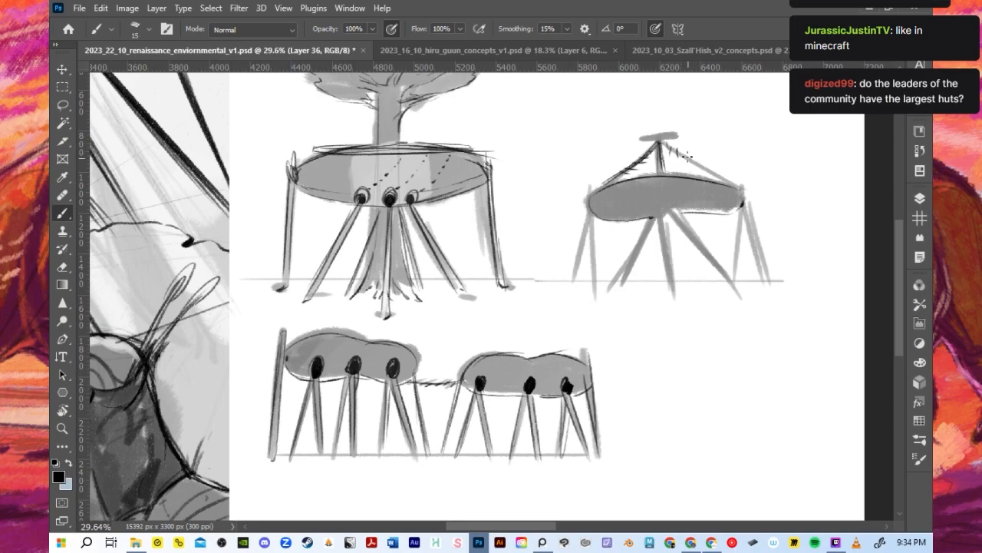
drag(665, 143, 748, 190)
drag(684, 152, 733, 184)
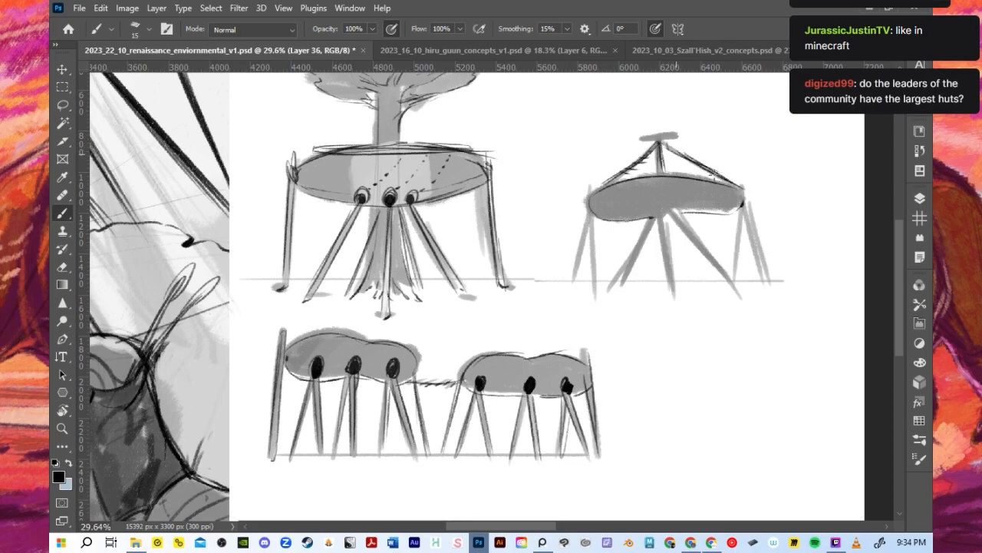
drag(641, 138, 682, 136)
- Paint a large dark opening at the centre of the mast hut's underside and ink the central leg below it
key(])
key(])
key(])
key(])
key(])
key(])
key(])
mouse_move(660, 193)
mouse_down()
mouse_move(673, 216)
mouse_move(649, 200)
mouse_move(664, 208)
mouse_move(654, 217)
mouse_move(652, 207)
mouse_move(656, 215)
mouse_move(681, 191)
mouse_move(661, 208)
mouse_move(668, 192)
mouse_move(675, 207)
mouse_move(662, 224)
mouse_move(664, 213)
mouse_move(672, 295)
mouse_up()
key(ctrl+z)
key([)
key([)
key([)
key([)
key([)
drag(666, 220, 674, 292)
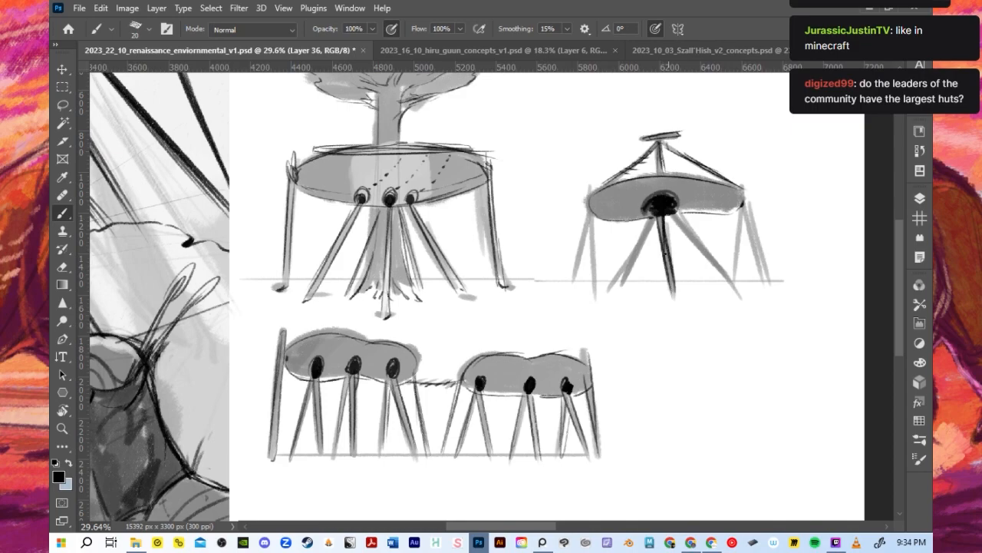
- Ink the splayed legs fanning out from the mast hut's central opening to the ground
mouse_move(651, 221)
mouse_down()
mouse_move(610, 285)
mouse_move(617, 277)
mouse_up()
drag(677, 221, 734, 293)
drag(683, 225, 731, 289)
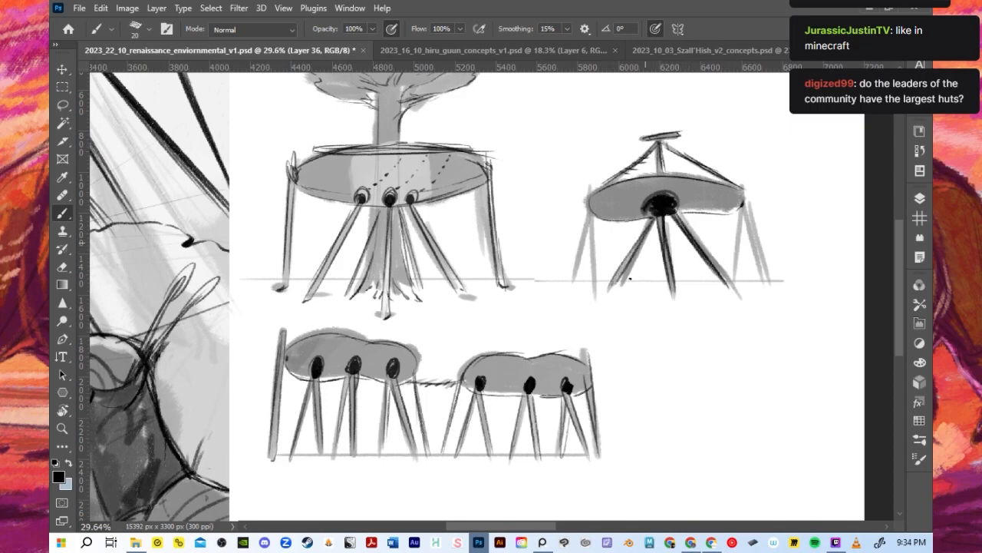
drag(658, 222, 647, 275)
alt+right_click(661, 214)
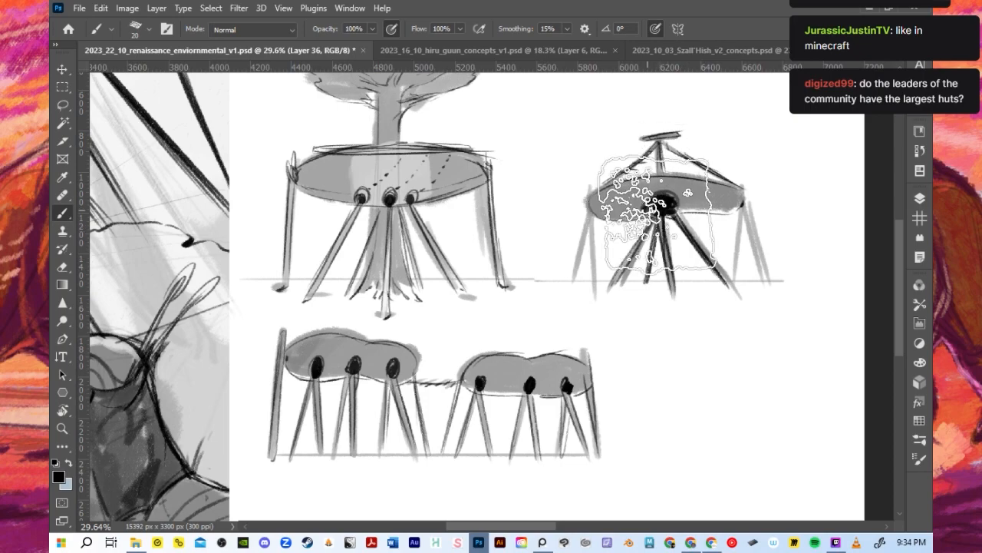
- Paint a grey platform below the mast hut's dark central opening and a light oval above it, using a size 40 brush
drag(660, 212, 669, 212)
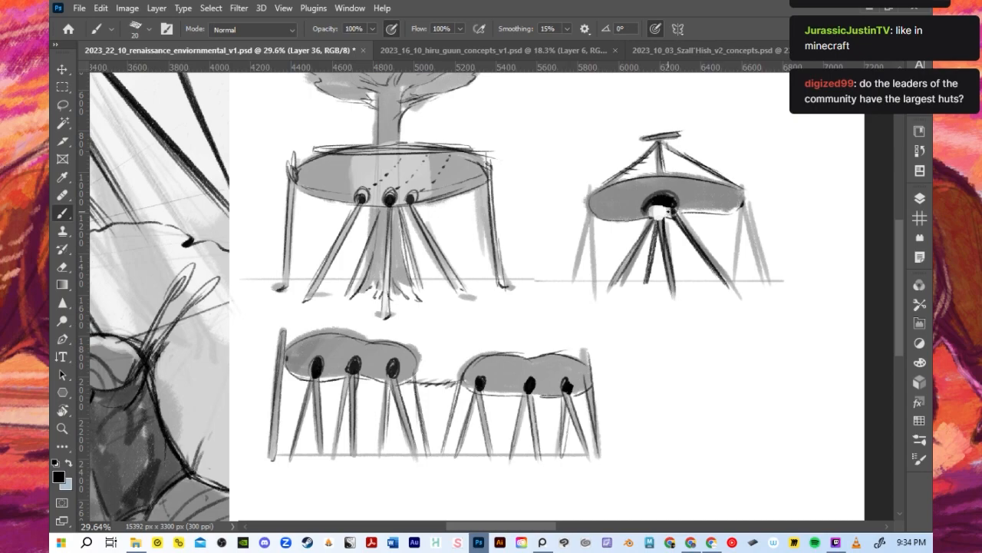
key(bracketright)
key(bracketright)
mouse_move(652, 215)
mouse_down()
mouse_move(666, 185)
mouse_move(655, 220)
mouse_move(678, 185)
mouse_move(649, 208)
mouse_move(642, 198)
mouse_move(696, 159)
mouse_move(703, 178)
mouse_move(692, 235)
mouse_move(644, 160)
mouse_move(664, 173)
mouse_up()
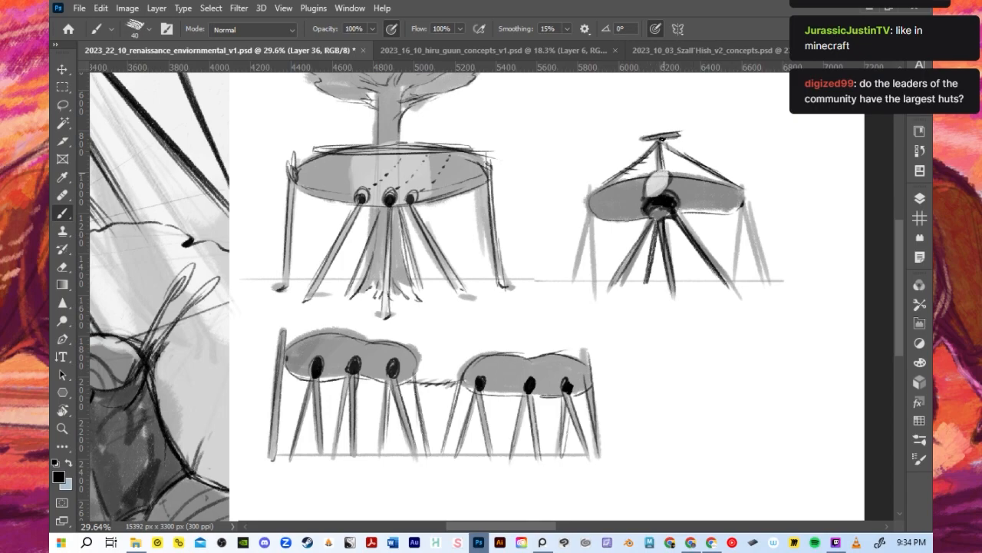
- Ink the mast hut's right outer legs and dash a line across the body with a size 25 brush
key(bracketleft)
key(bracketleft)
key(bracketleft)
mouse_move(745, 201)
mouse_down()
mouse_move(760, 288)
mouse_move(735, 296)
mouse_move(739, 260)
mouse_up()
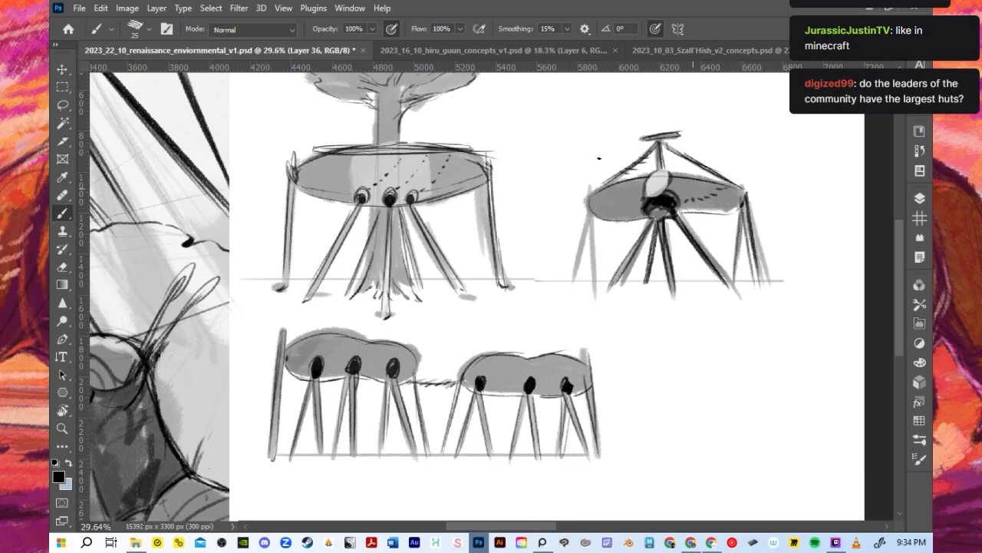
- Ink the mast hut's left outer legs and outline the light oval above the central opening
drag(591, 193, 593, 289)
drag(585, 217, 571, 289)
drag(585, 244, 580, 278)
mouse_move(646, 189)
mouse_down()
mouse_move(672, 174)
mouse_move(652, 193)
mouse_up()
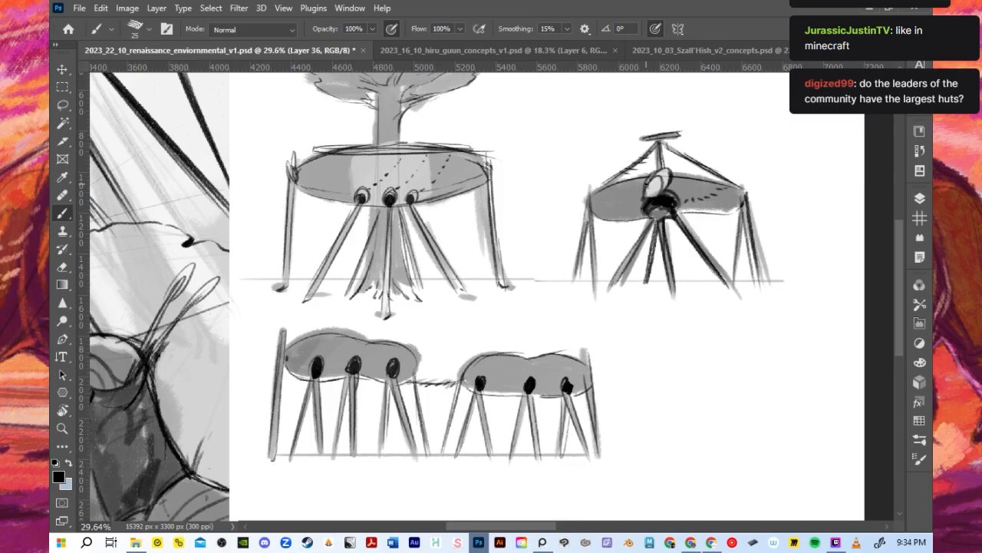
- Show and select Layer 35, which holds the black hut silhouette
scroll(647, 206, down, 4)
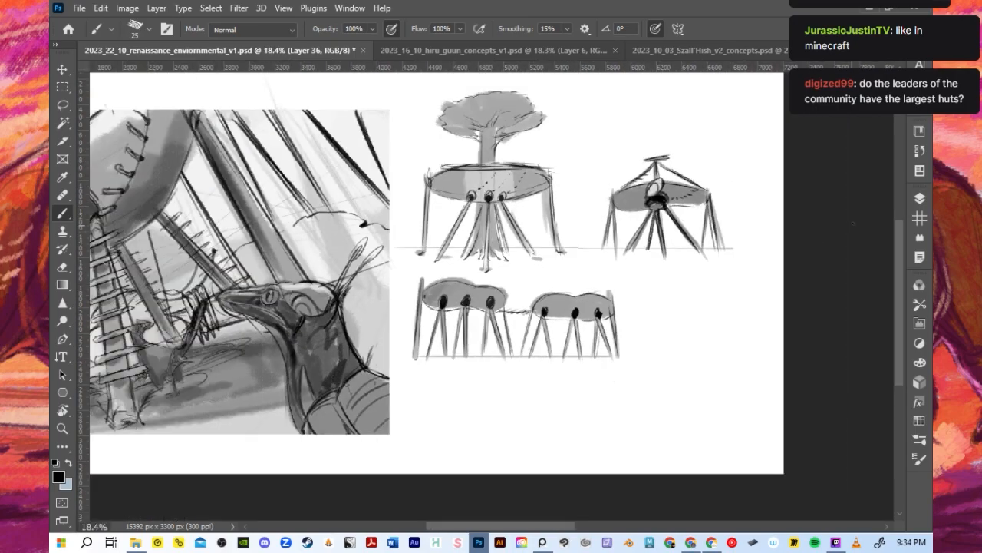
click(919, 197)
click(744, 410)
click(804, 413)
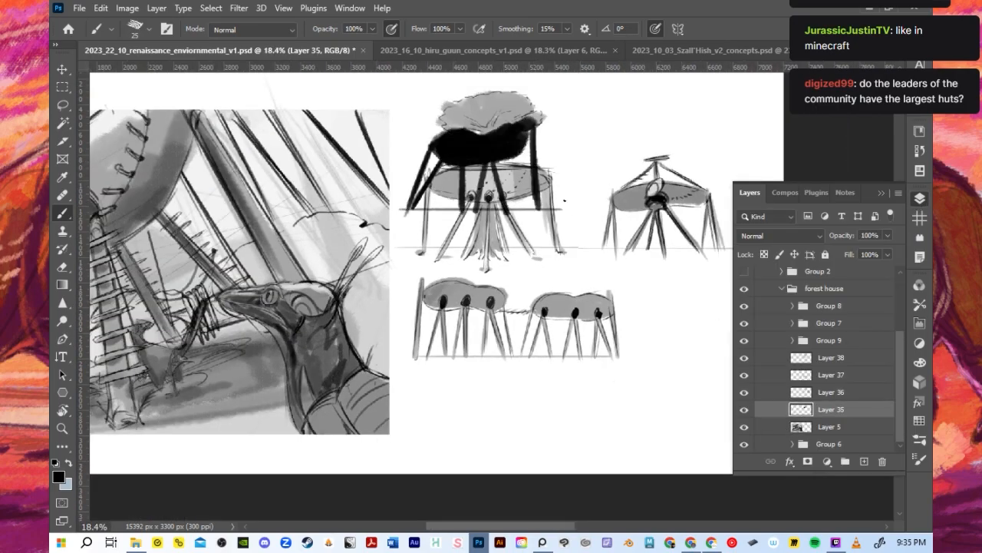
scroll(484, 198, down, 2)
click(69, 30)
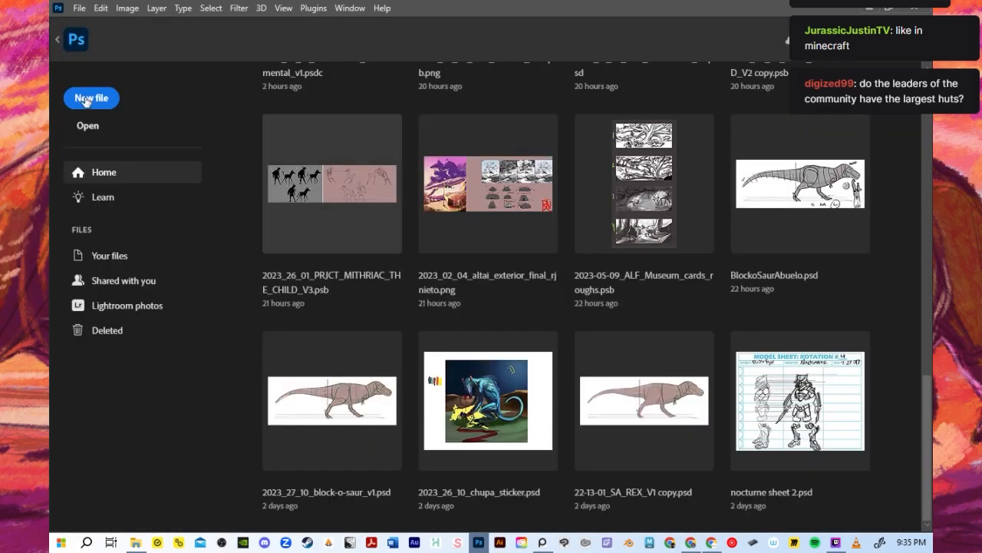
click(57, 40)
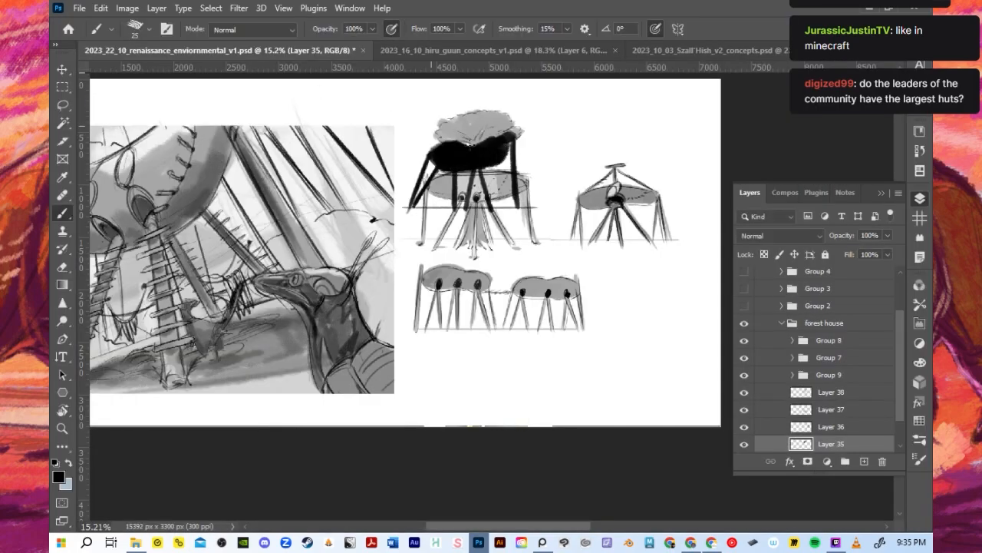
- Move the black hut silhouette to the empty area at the artboard's lower right, below the mast hut
click(61, 70)
drag(483, 150, 663, 357)
key(ctrl+z)
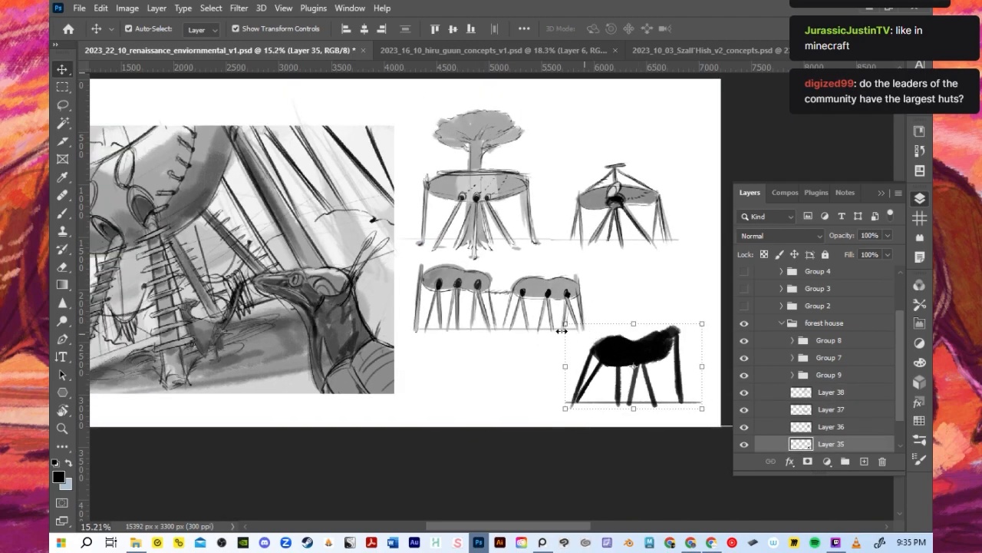
scroll(542, 315, down, 2)
scroll(768, 400, up, 2)
scroll(798, 406, down, 3)
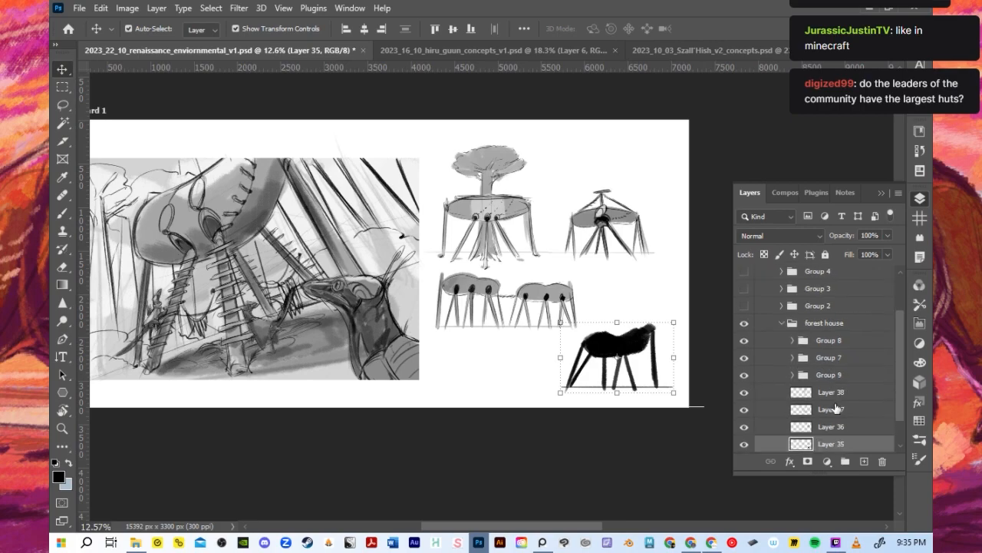
- Lighten the black hut silhouette to a light grey so it can serve as an underlay for line work
key(b)
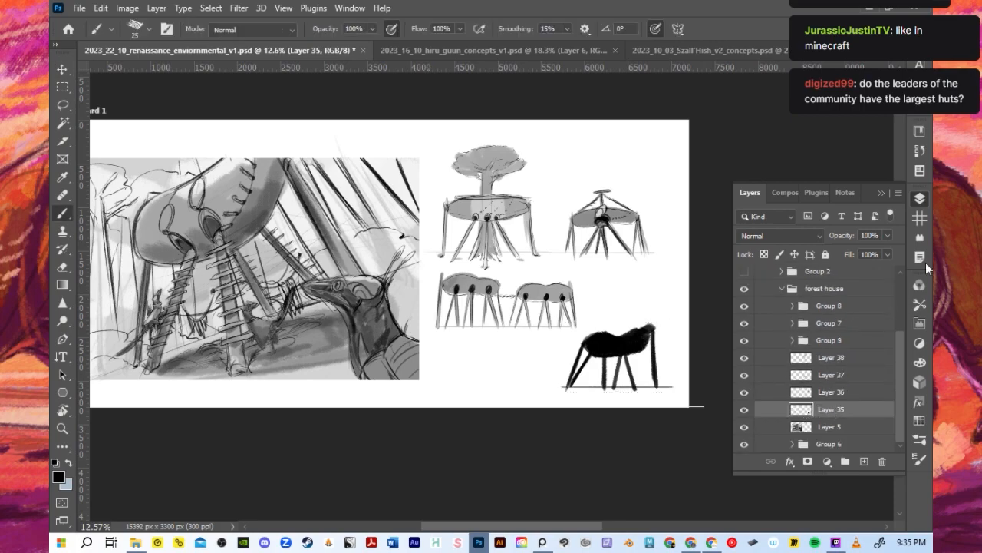
click(882, 192)
scroll(703, 342, up, 2)
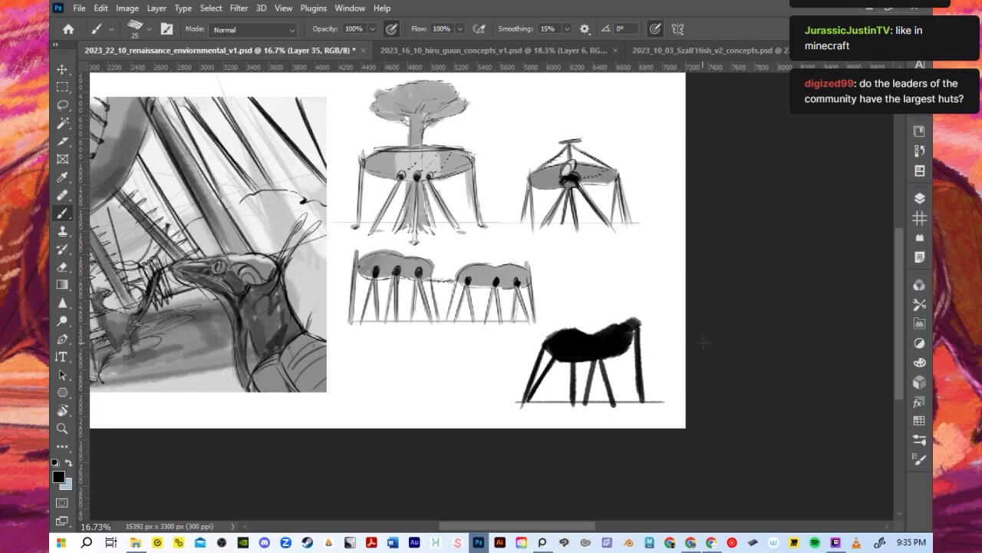
alt+click(615, 349)
key(ctrl+z)
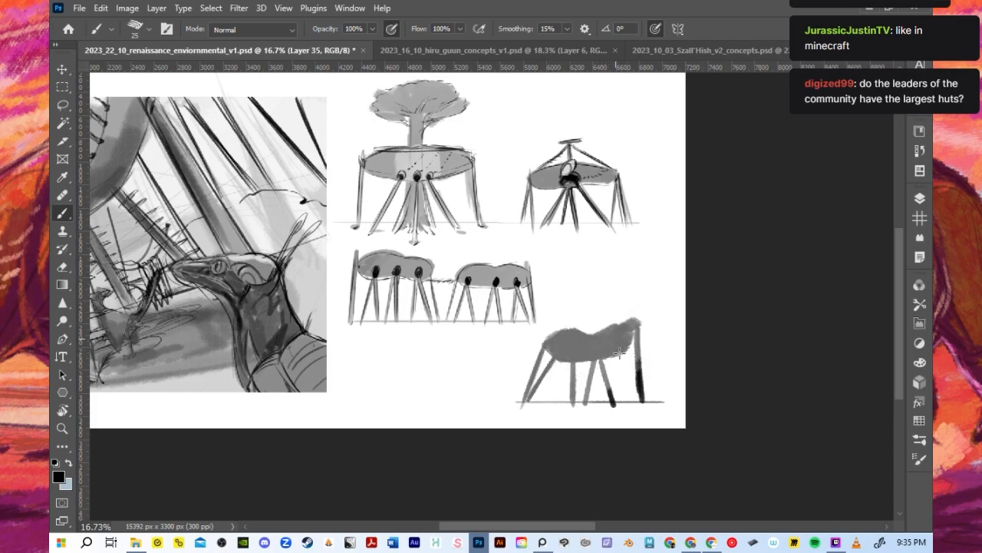
key(ctrl+z)
key(ctrl+z)
key(ctrl+z)
key(ctrl+z)
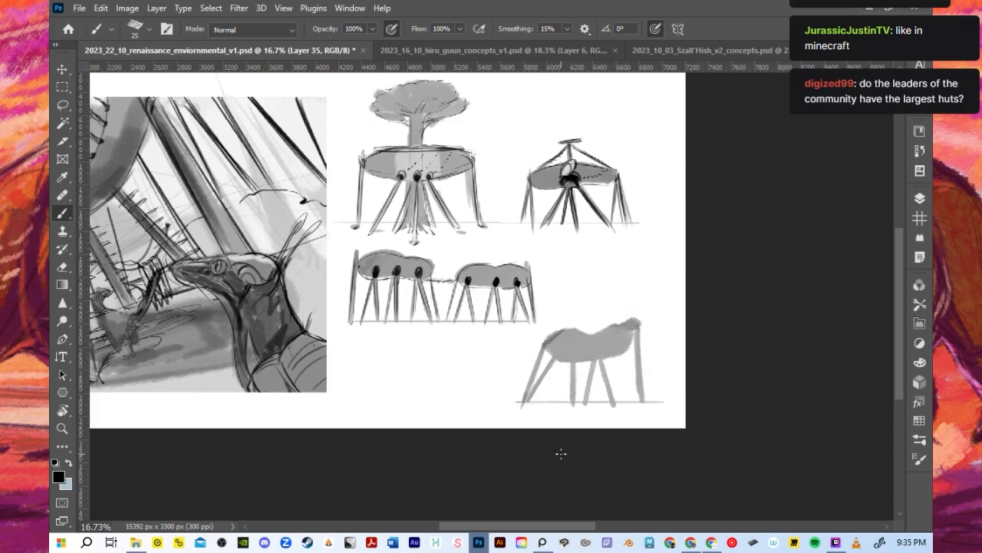
- Outline the grey hut's curved body, including its raised right end and underside, with a black size 30 brush
scroll(545, 403, up, 2)
key(bracketright)
mouse_move(548, 321)
mouse_down()
mouse_move(599, 297)
mouse_move(663, 286)
mouse_move(690, 286)
mouse_move(691, 301)
mouse_up()
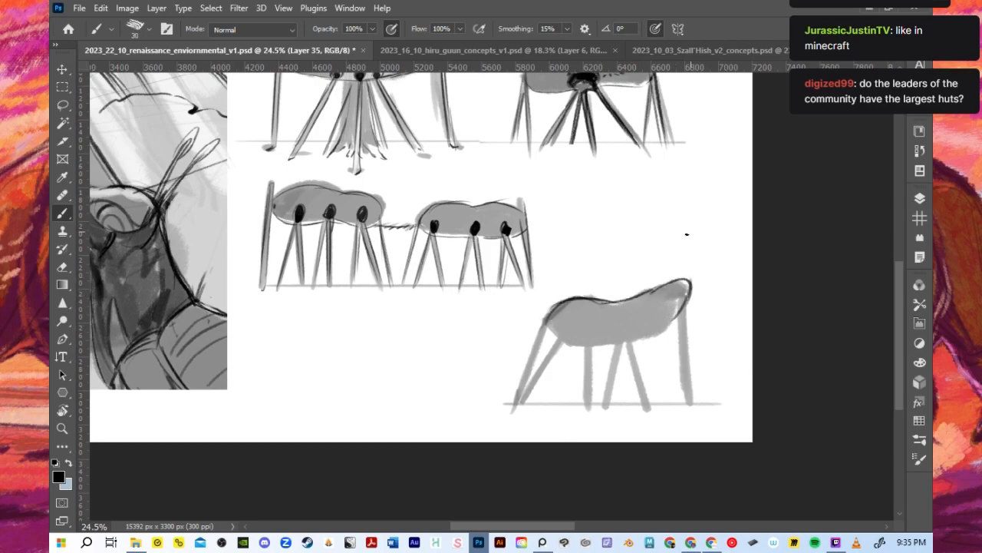
mouse_move(548, 333)
mouse_down()
mouse_move(644, 345)
mouse_move(674, 324)
mouse_up()
key(ctrl+z)
scroll(515, 310, down, 2)
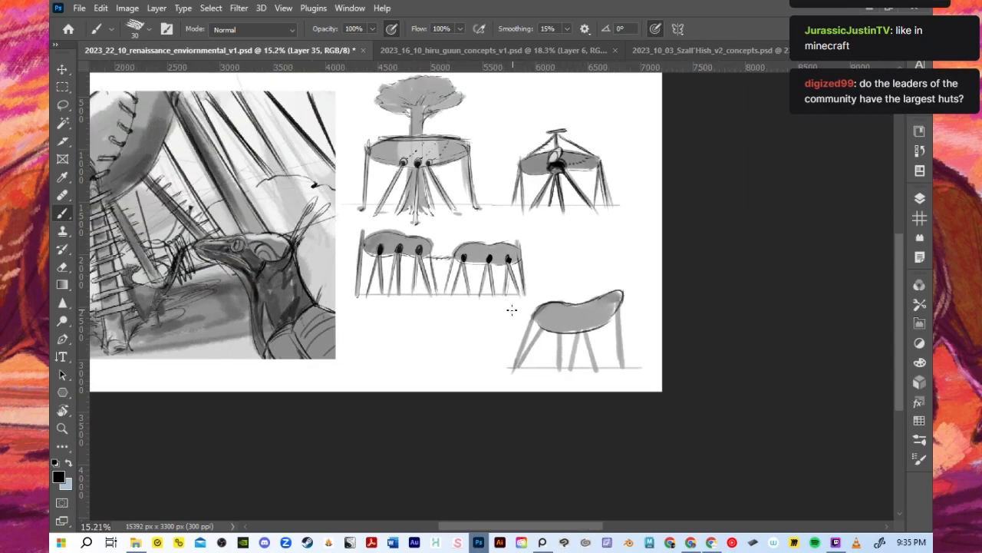
scroll(587, 340, up, 2)
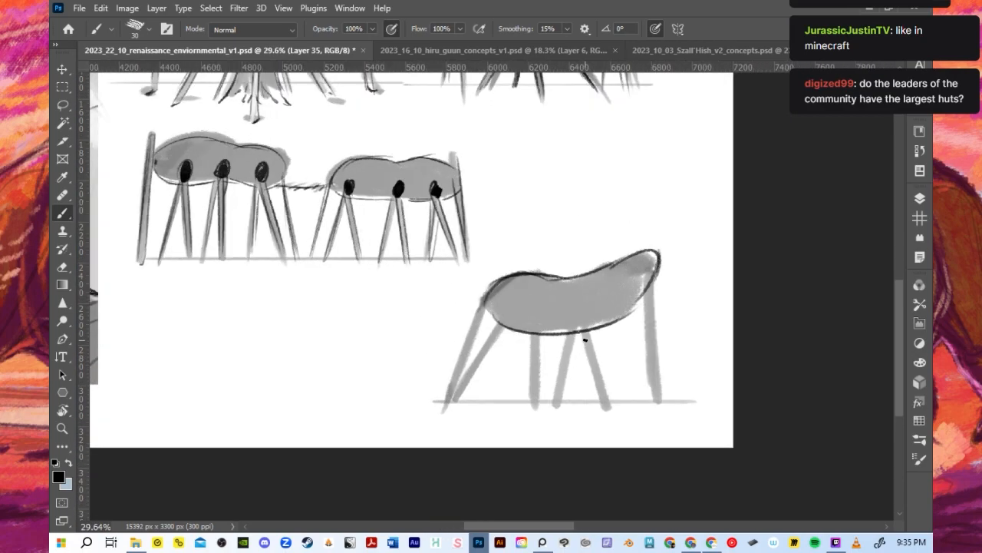
- Draw two oval openings side by side along the lower edge of the grey hut's body
key(ctrl+z)
drag(529, 328, 543, 330)
mouse_move(534, 310)
mouse_down()
mouse_move(535, 330)
mouse_move(593, 322)
mouse_move(582, 329)
mouse_up()
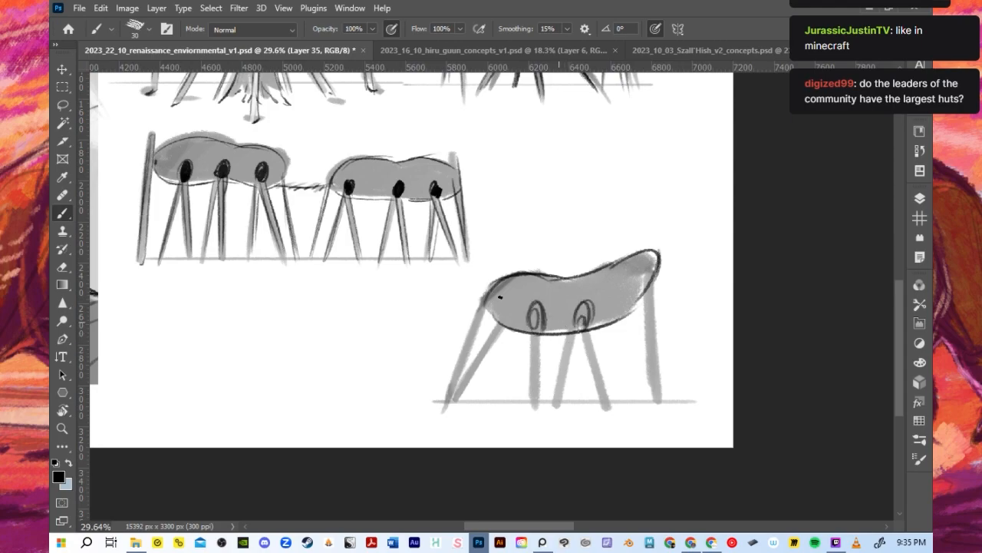
scroll(499, 297, down, 4)
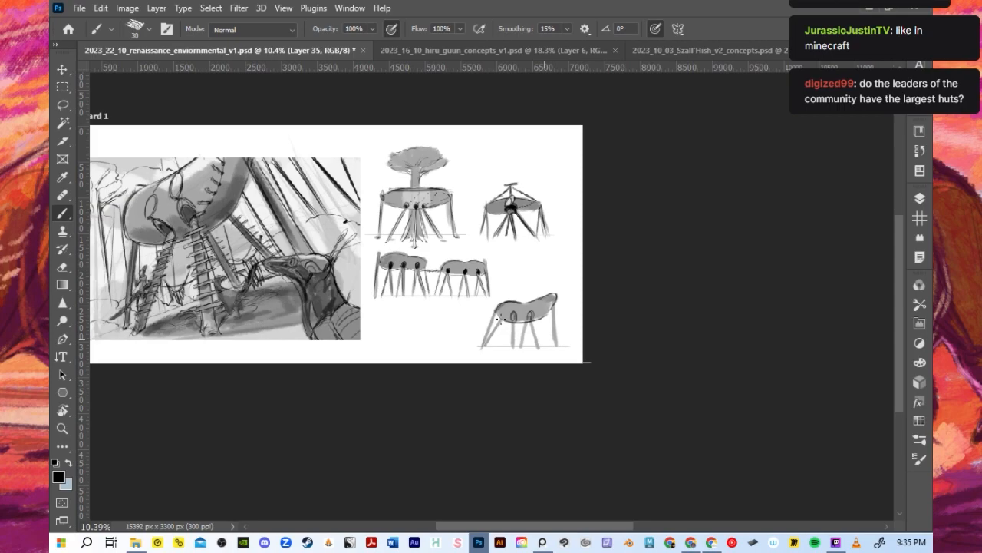
scroll(498, 319, up, 5)
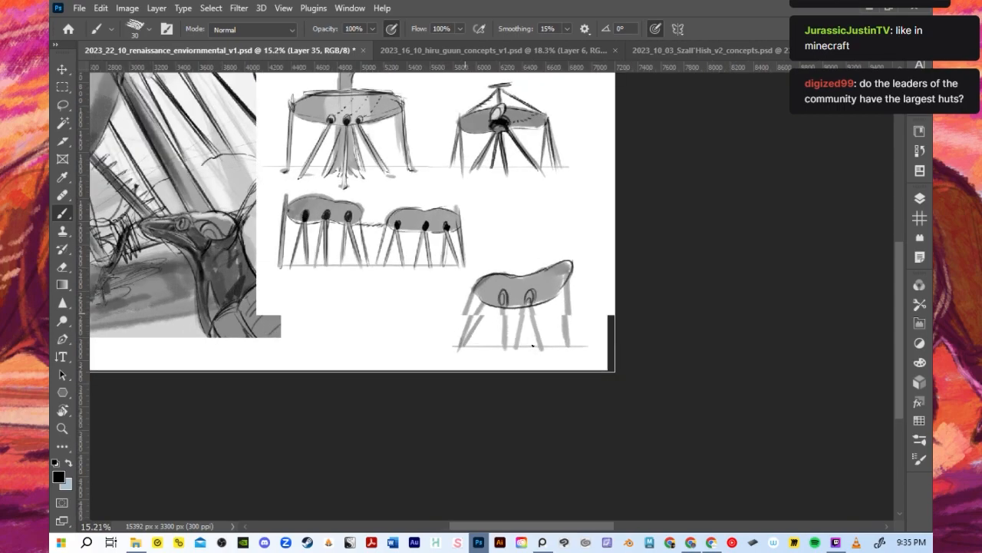
- Ink a pair of splayed legs running from each of the two openings down to the ground line
drag(474, 269, 430, 352)
key(ctrl+z)
mouse_move(472, 271)
mouse_down()
mouse_move(424, 356)
mouse_move(479, 264)
mouse_move(556, 353)
mouse_up()
drag(526, 266, 554, 355)
mouse_move(478, 273)
mouse_down()
mouse_move(496, 361)
mouse_move(495, 350)
mouse_up()
key(ctrl+z)
key(ctrl+z)
drag(478, 271, 485, 354)
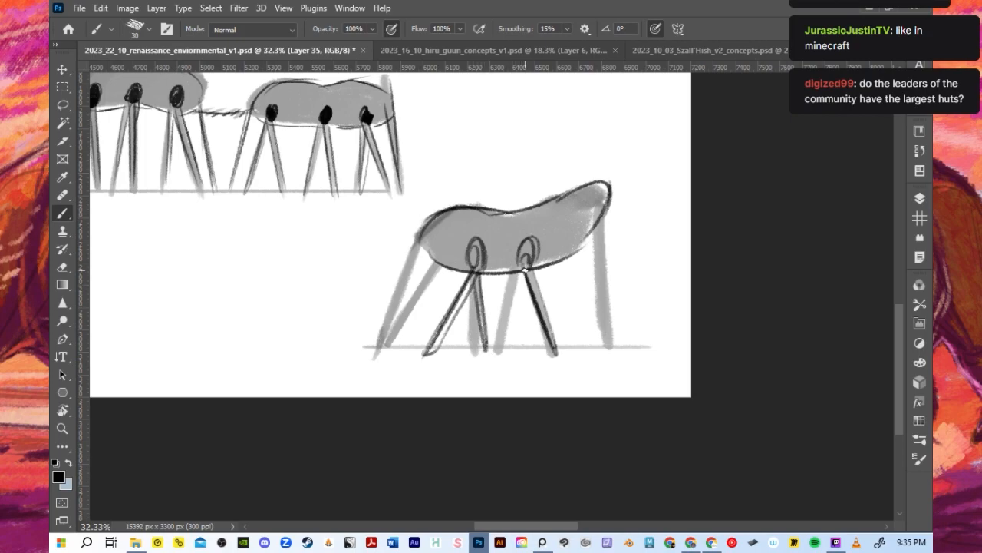
drag(533, 269, 581, 350)
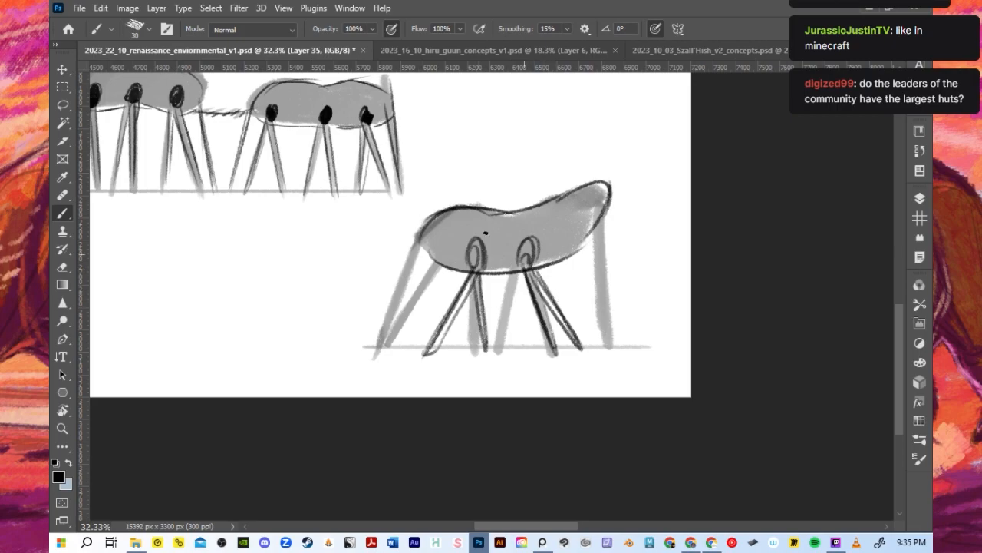
- Ink the leftmost outer leg and paint out the surplus grey legs under the hut
drag(419, 241, 379, 346)
key([)
key([)
key([)
key([)
key([)
key([)
key([)
key([)
key([)
key([)
key([)
key([)
mouse_move(506, 323)
mouse_down()
mouse_move(510, 291)
mouse_move(505, 336)
mouse_move(471, 341)
mouse_move(482, 283)
mouse_move(471, 315)
mouse_move(427, 278)
mouse_move(399, 331)
mouse_up()
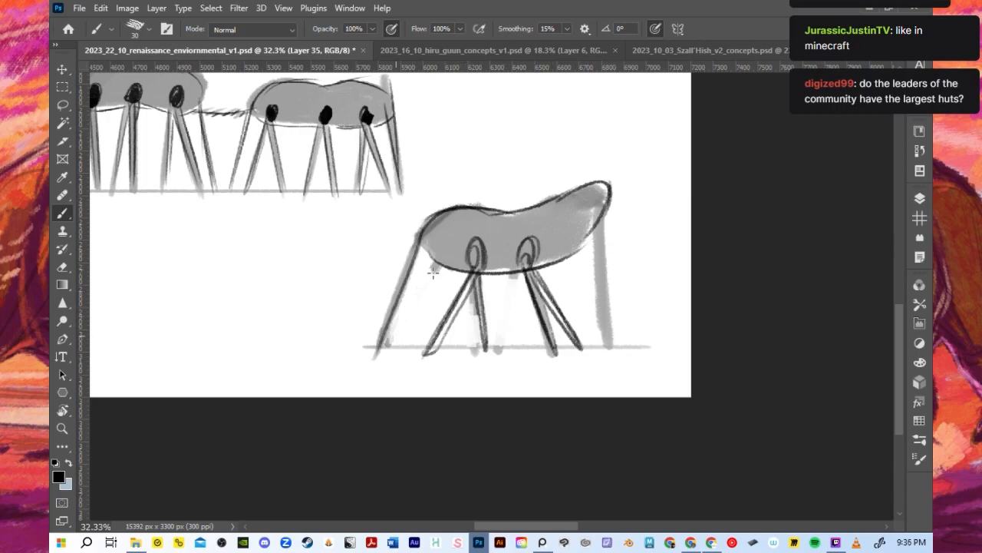
drag(592, 265, 594, 325)
- Ink the inner side of the left outer leg and the right outer leg with a size 25 brush
key(bracketleft)
mouse_move(426, 248)
mouse_down()
mouse_move(386, 353)
mouse_move(395, 304)
mouse_up()
mouse_move(603, 227)
mouse_down()
mouse_move(600, 338)
mouse_move(612, 345)
mouse_move(607, 334)
mouse_up()
- Draw a sagging double line between the two inner leg pairs and fill the centres of both openings black
mouse_move(458, 316)
mouse_down()
mouse_move(553, 294)
mouse_move(516, 299)
mouse_move(547, 314)
mouse_up()
key(ctrl+z)
drag(459, 310, 560, 300)
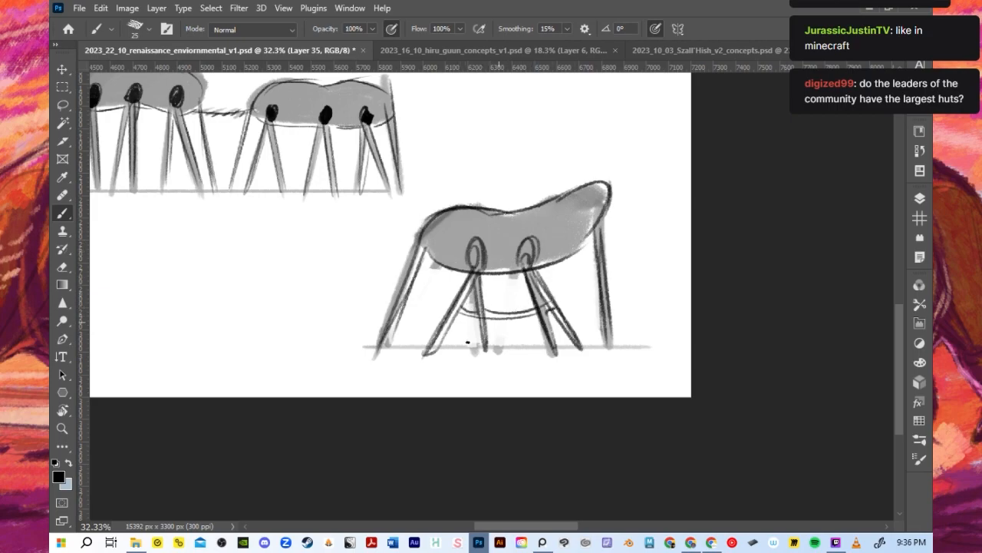
drag(526, 256, 525, 264)
drag(473, 244, 475, 258)
- Reinforce the right and left outer legs with darker strokes
drag(599, 203, 608, 335)
drag(597, 255, 610, 337)
drag(427, 244, 388, 343)
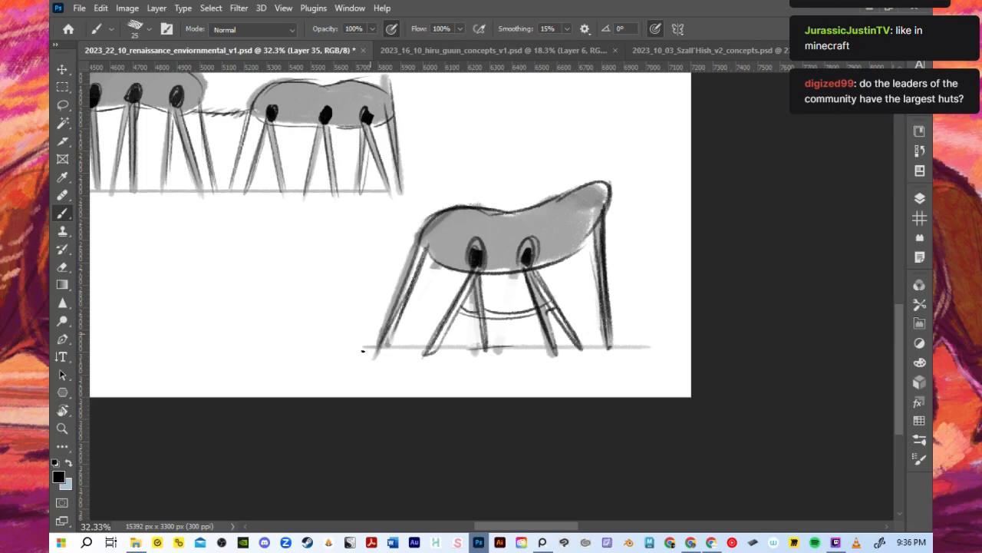
- Dot a curved line of short black marks from the right opening up into the hut's raised end
scroll(363, 350, down, 3)
scroll(366, 344, down, 4)
scroll(363, 335, up, 5)
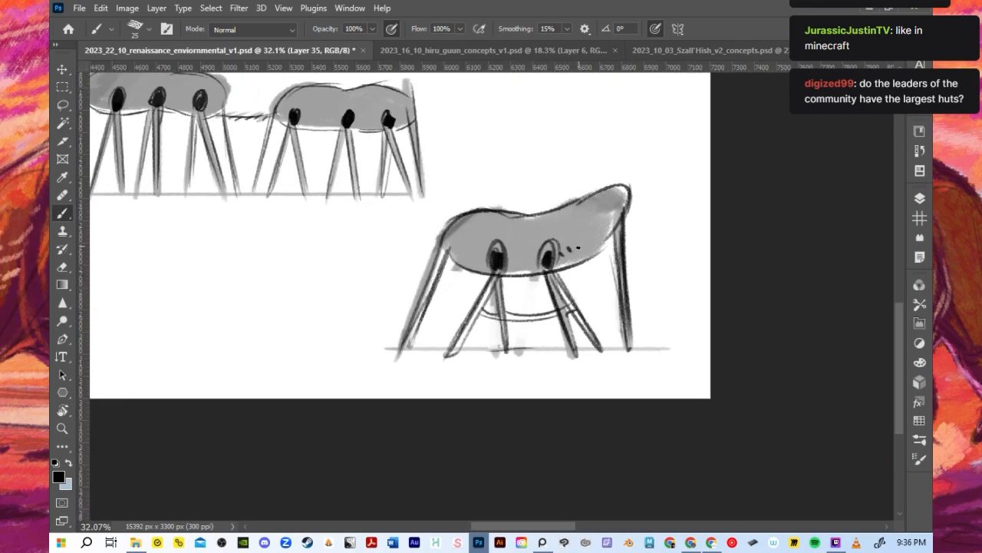
click(583, 232)
click(587, 225)
click(591, 218)
click(595, 212)
click(597, 206)
click(595, 201)
click(592, 196)
scroll(568, 206, down, 5)
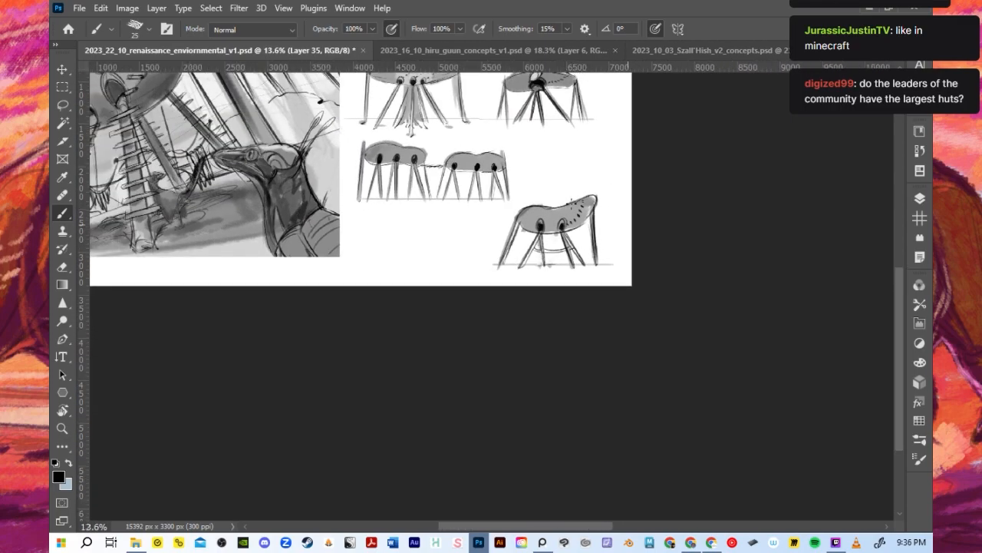
- Draw a small oval outline above each of the hut's two dark openings
scroll(493, 225, up, 3)
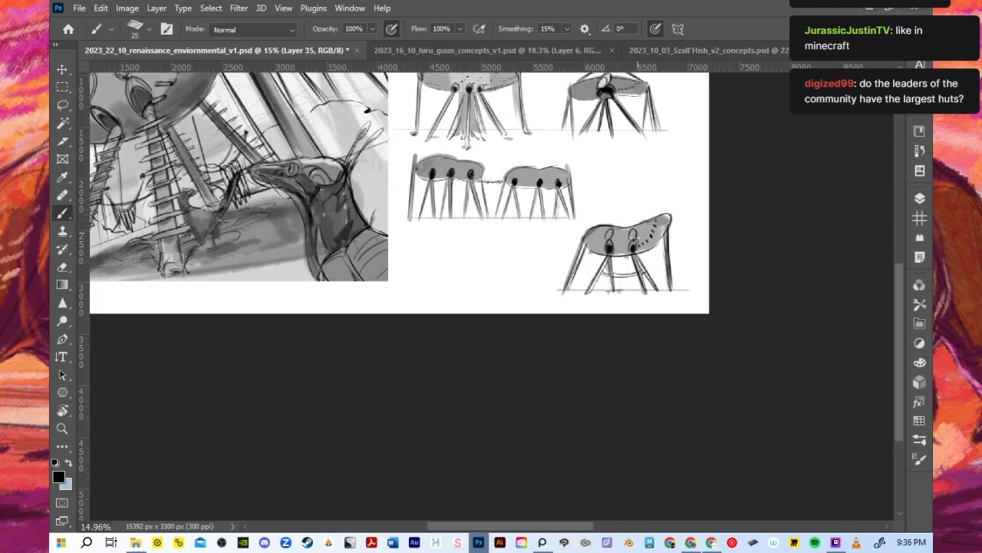
scroll(632, 243, down, 2)
scroll(613, 223, up, 3)
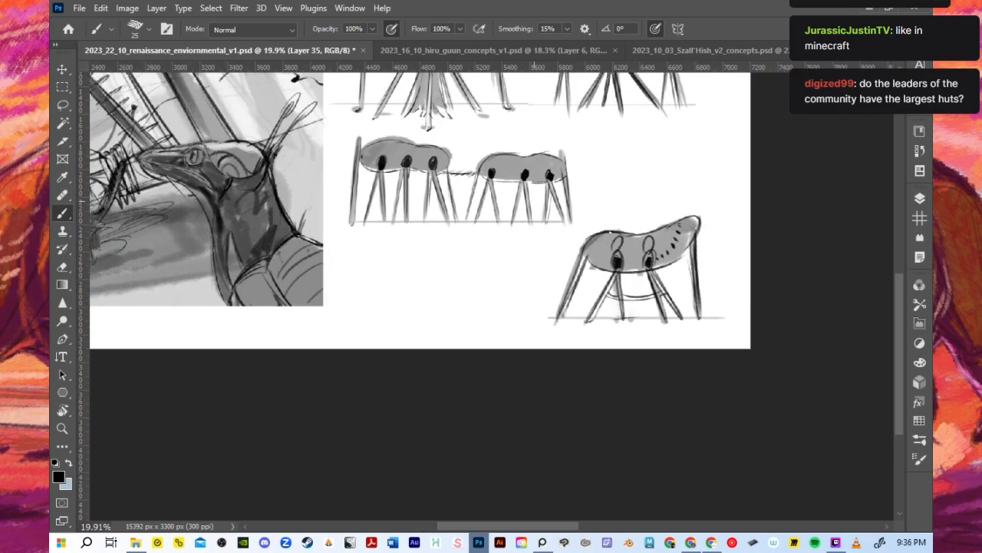
scroll(603, 300, down, 3)
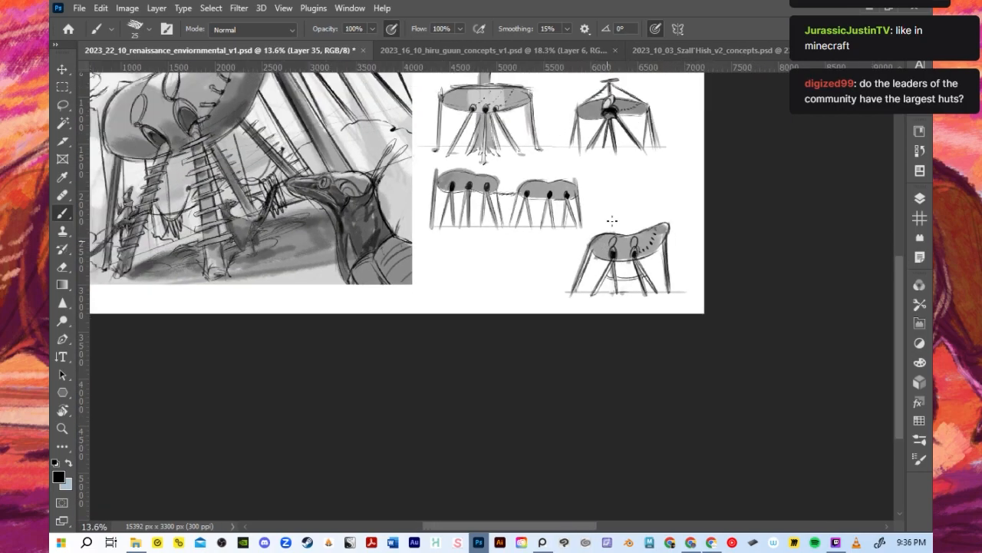
scroll(584, 253, up, 1)
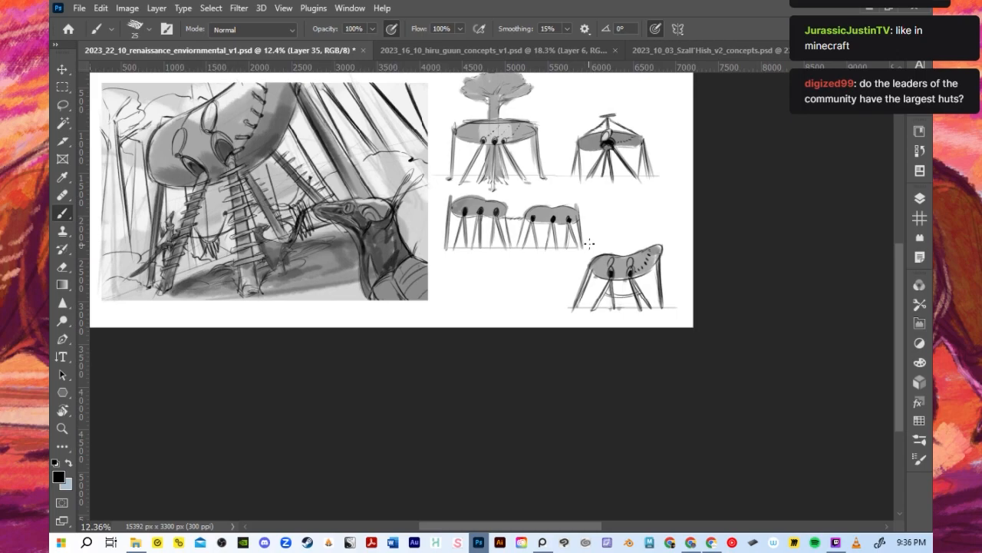
- Save the document with the new hut designs
key(ctrl+s)
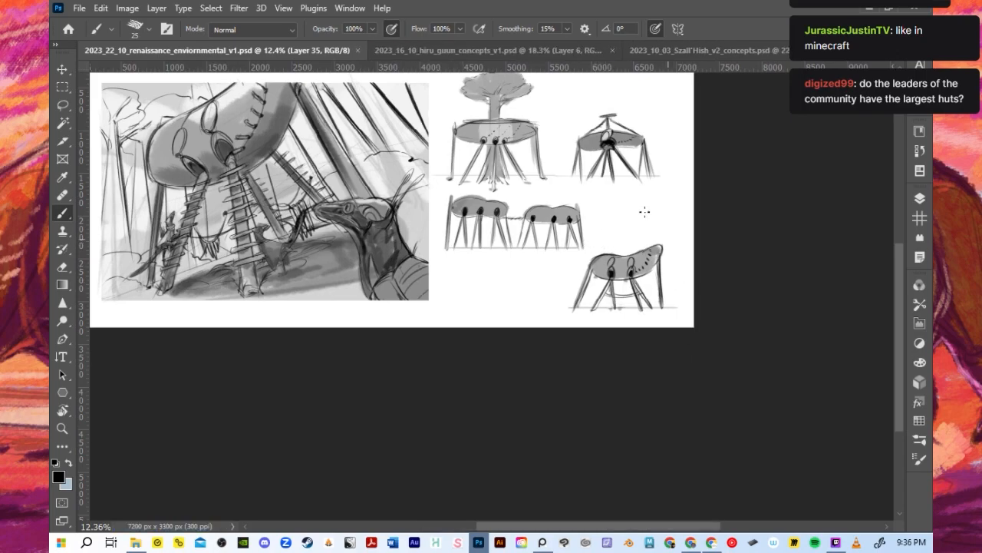
scroll(569, 396, down, 2)
scroll(591, 265, down, 1)
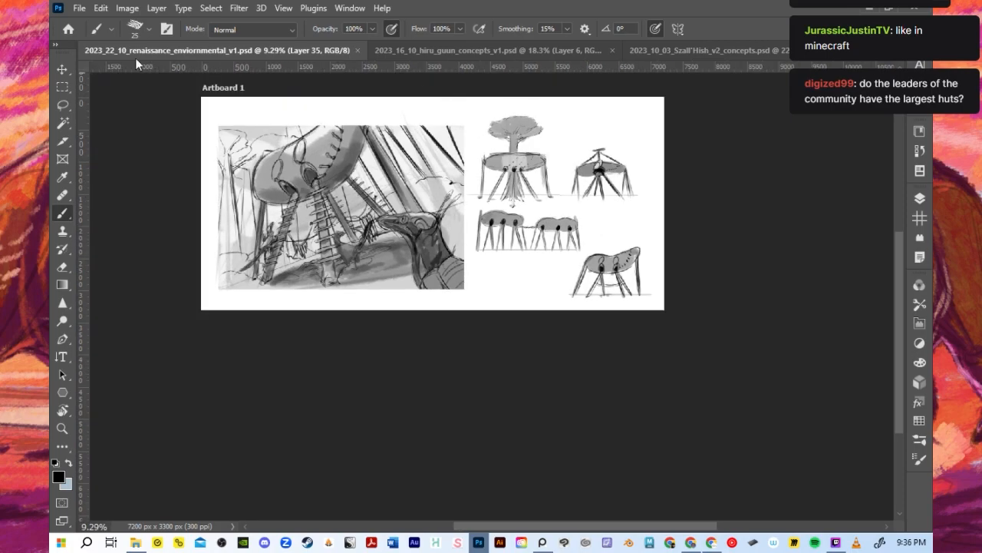
- Open the recent cloud document 2023_29_10_renaissance_ideation.psdc
click(79, 8)
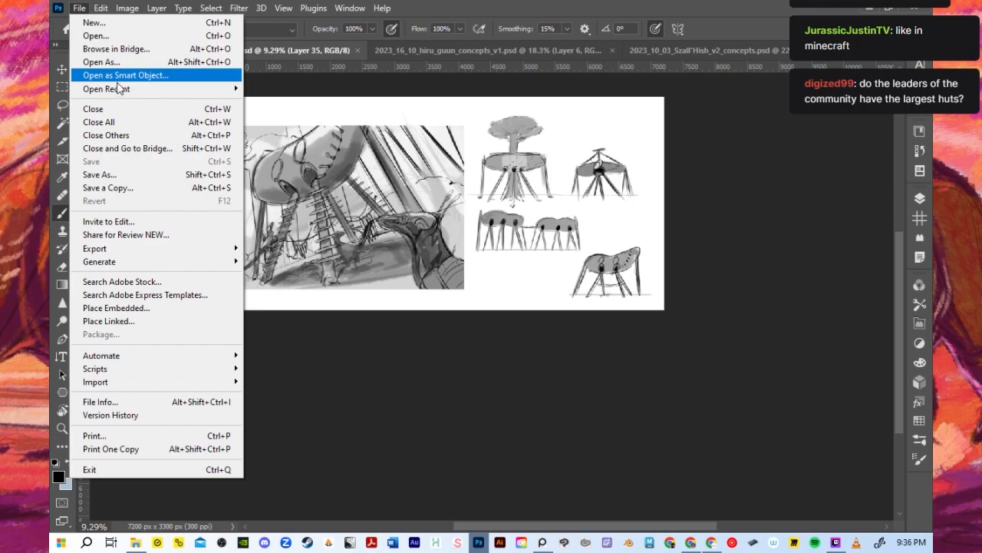
mouse_move(119, 89)
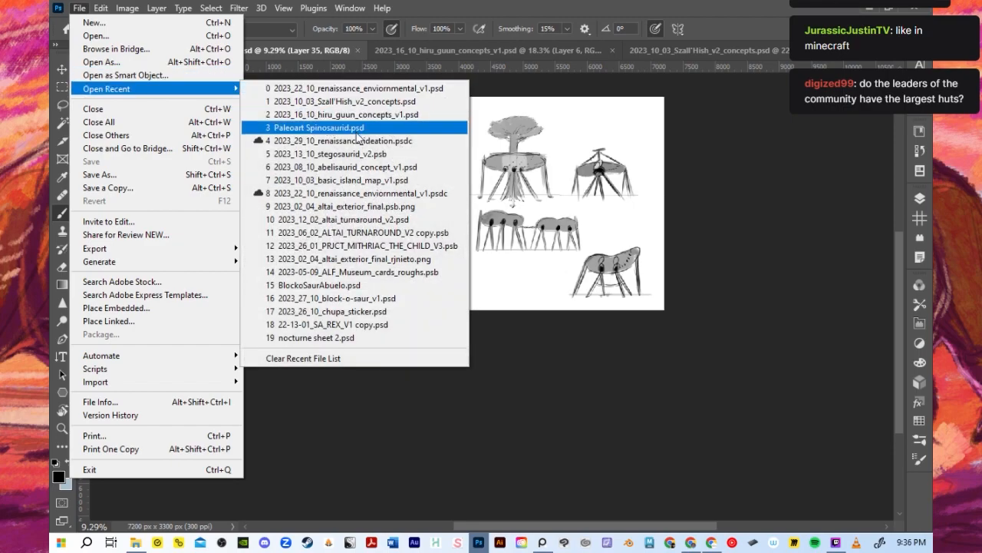
click(313, 141)
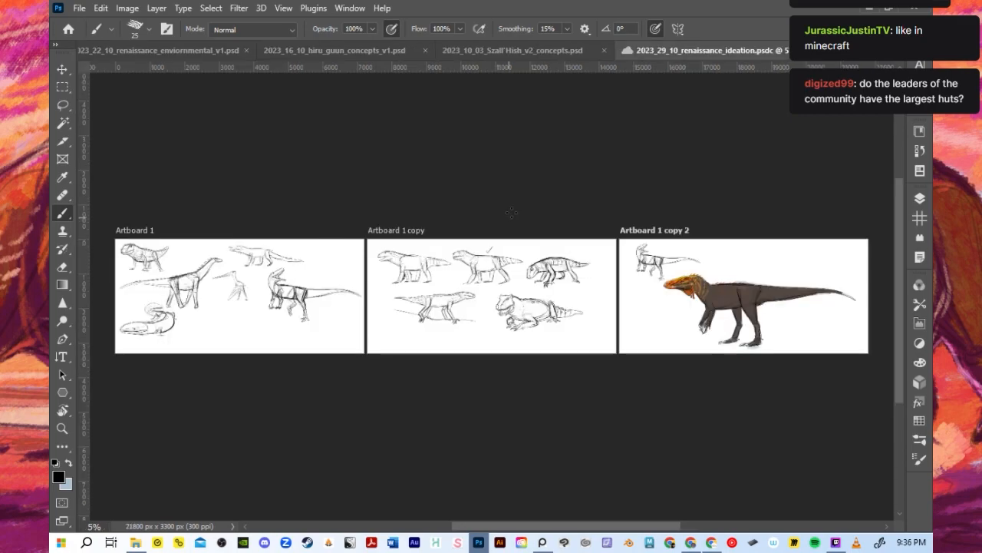
- Close 2023_10_03_Szall'Hish_v2_concepts.psd with its changes saved, and close 2023_16_10_hiru_guun_concepts_v1.psd
click(522, 51)
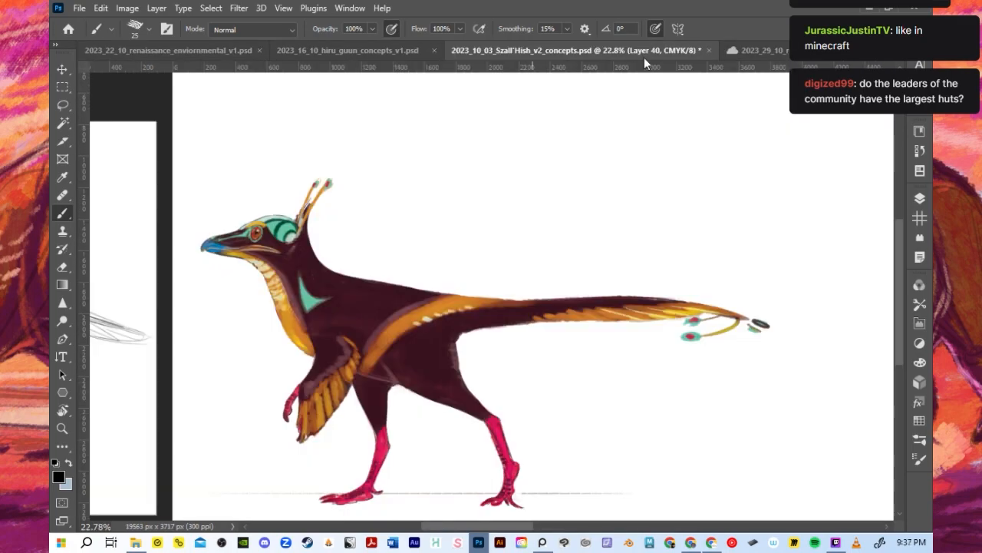
click(709, 49)
click(414, 211)
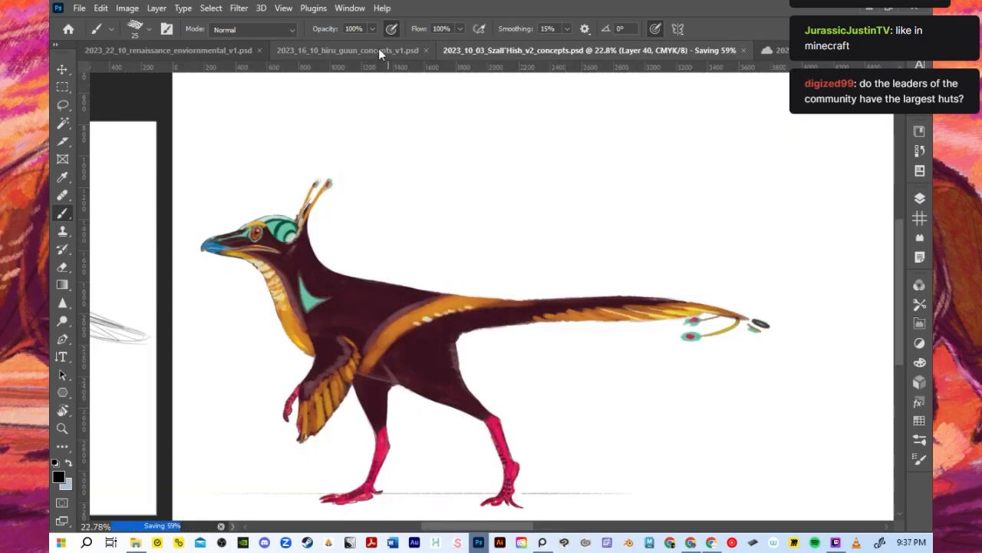
click(378, 48)
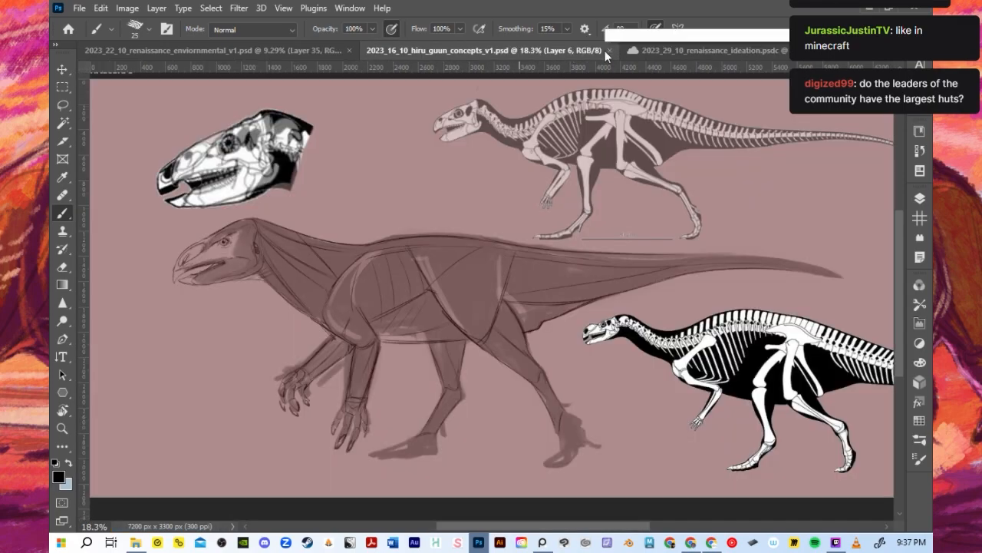
click(608, 50)
- Look over the creature sketches on the three artboards of the renaissance ideation document
scroll(397, 368, up, 3)
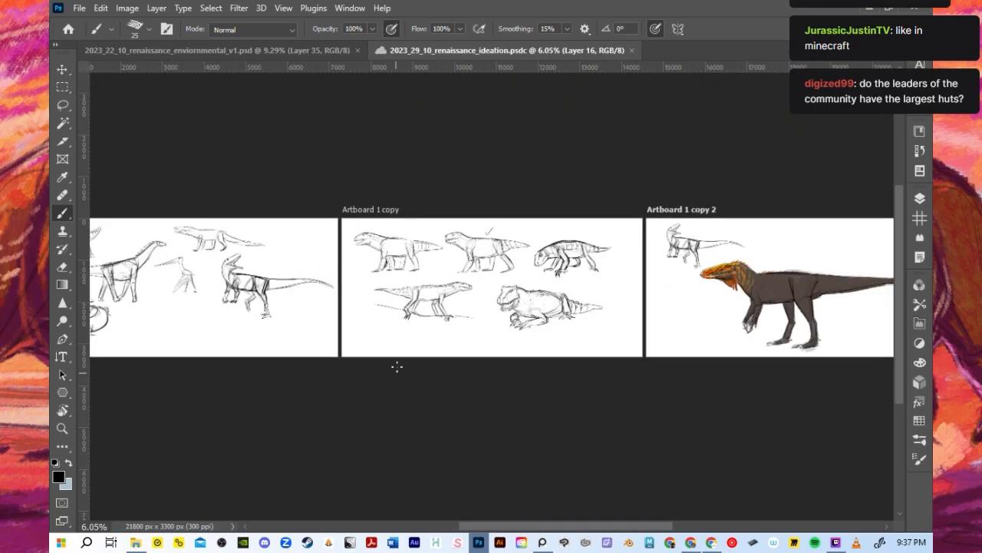
scroll(473, 484, up, 1)
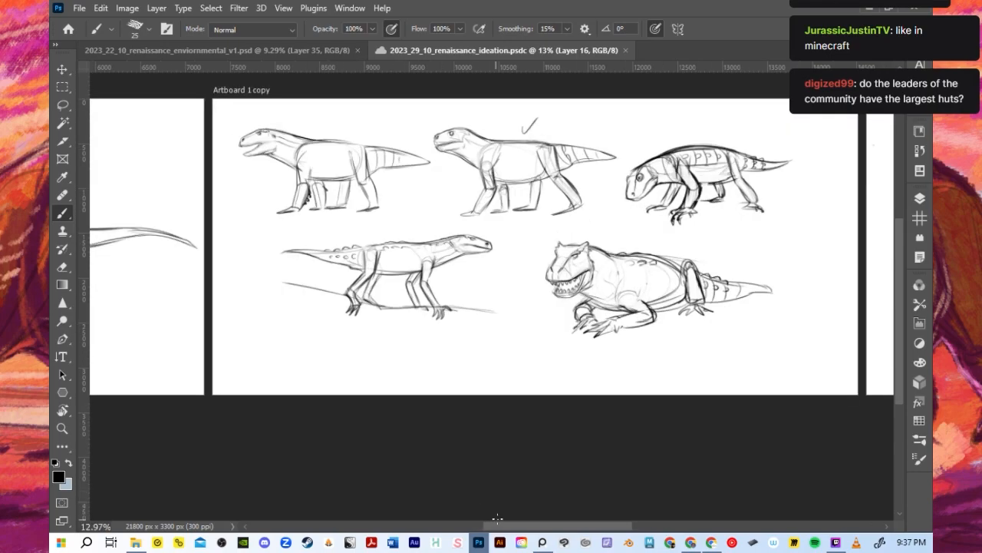
drag(498, 528, 361, 529)
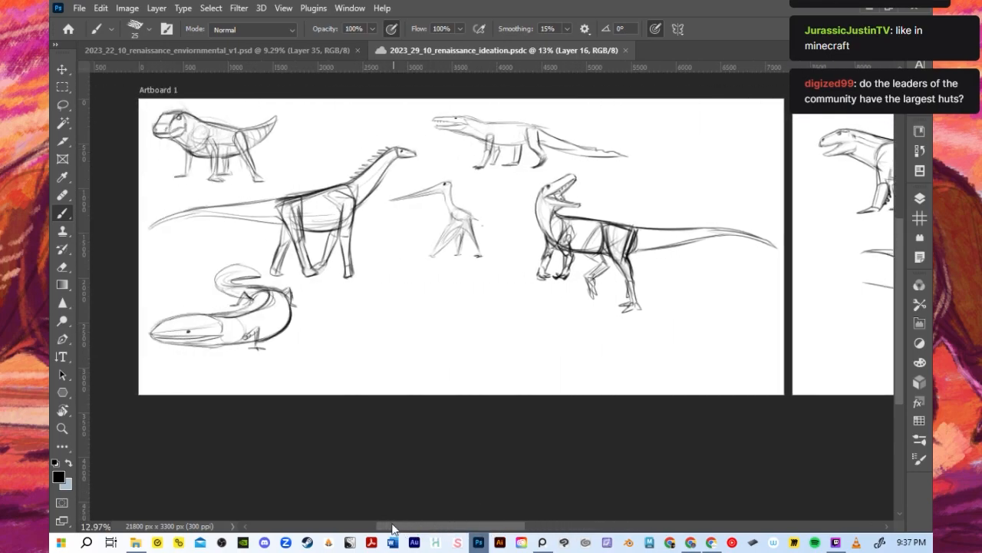
scroll(369, 369, up, 2)
drag(393, 526, 530, 516)
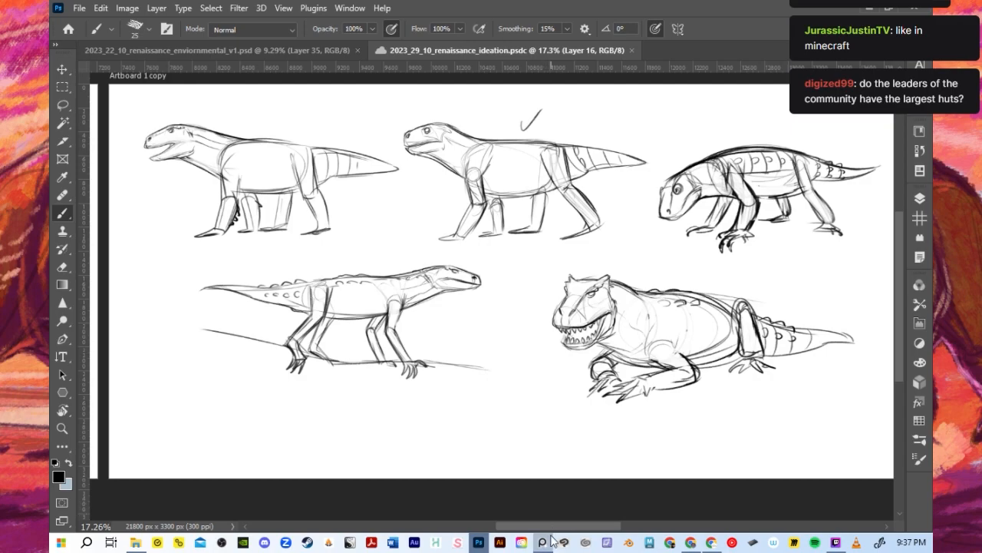
drag(554, 530, 700, 525)
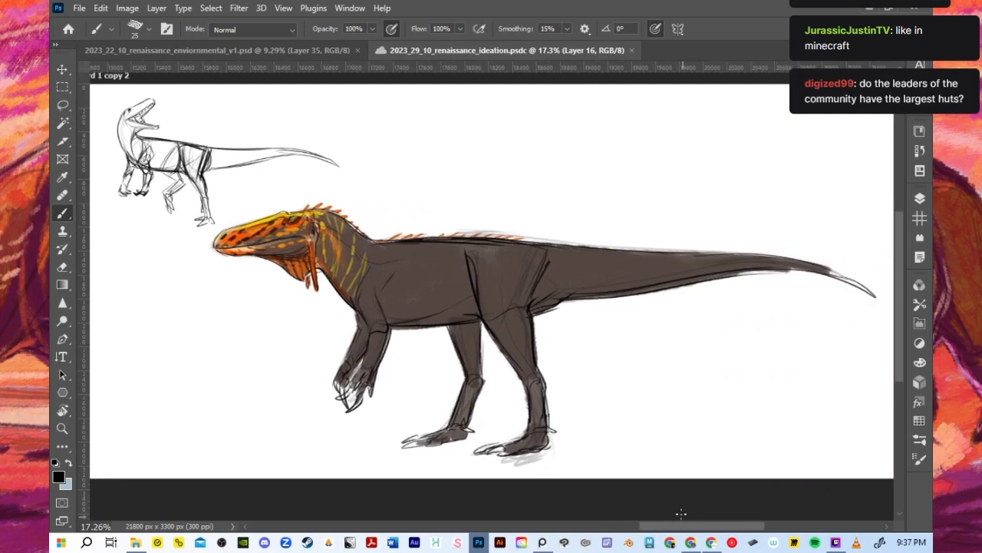
- Examine the coloured dinosaur design on Artboard 1 copy 2, both up close and as a whole
scroll(675, 511, down, 1)
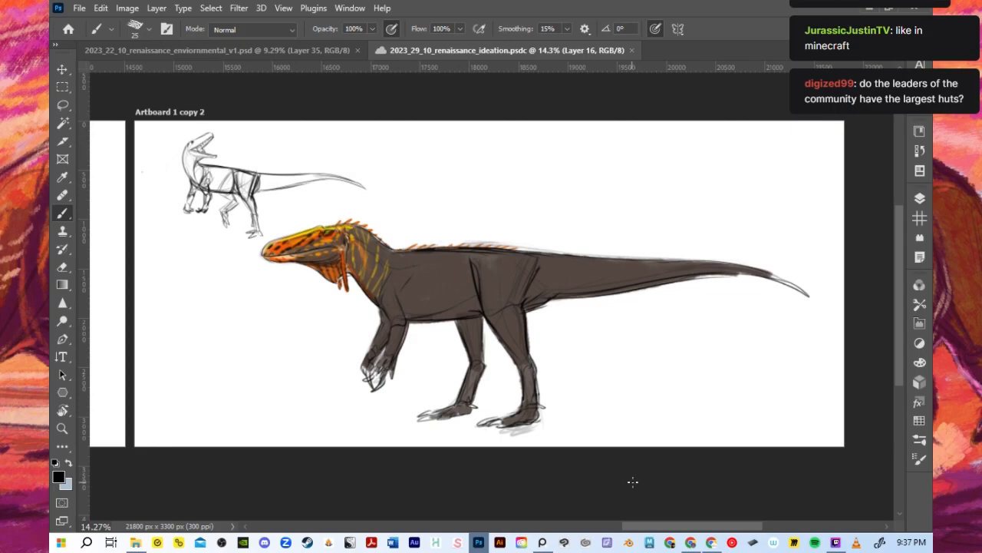
scroll(565, 343, up, 1)
scroll(566, 345, down, 5)
scroll(547, 389, up, 4)
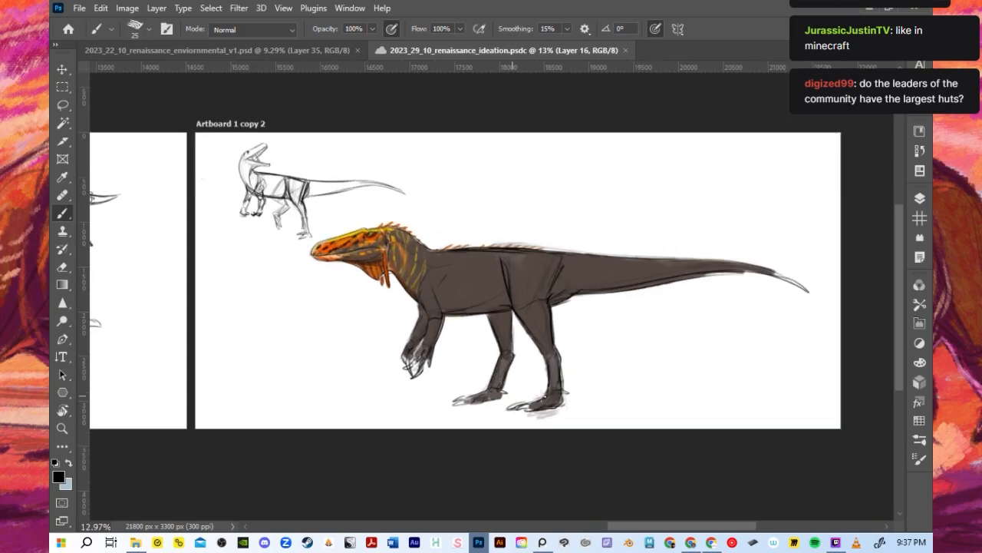
scroll(495, 251, up, 1)
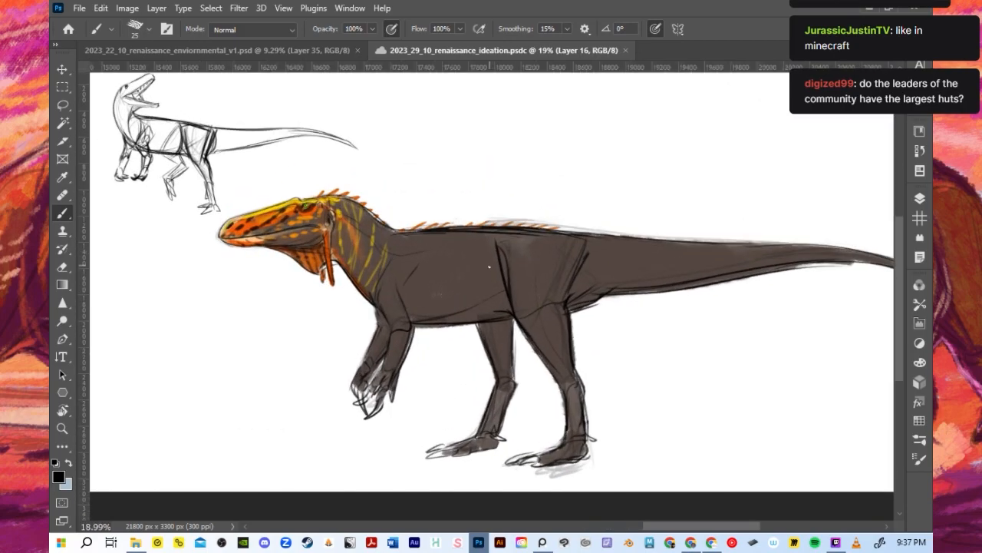
scroll(489, 266, down, 1)
scroll(489, 266, down, 1)
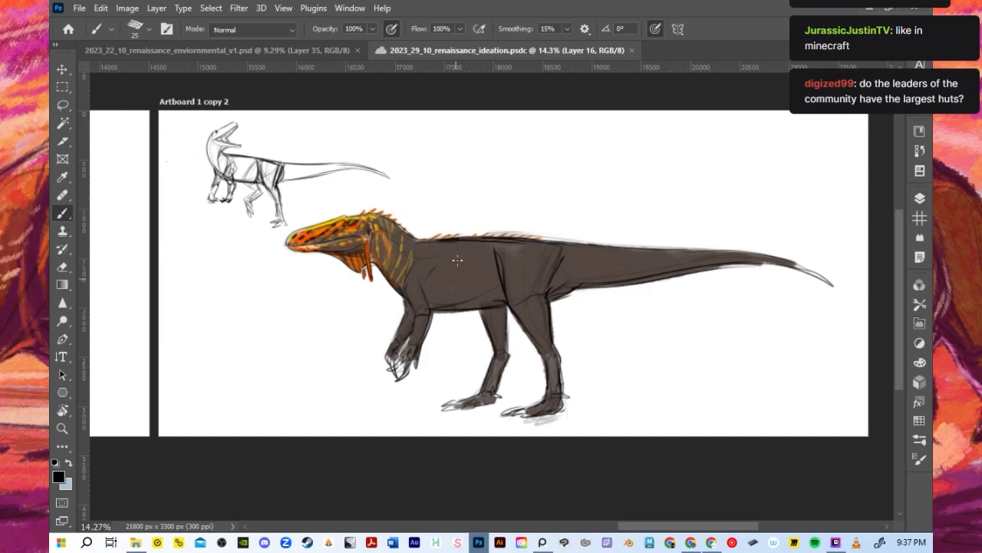
scroll(458, 260, up, 2)
scroll(504, 309, down, 2)
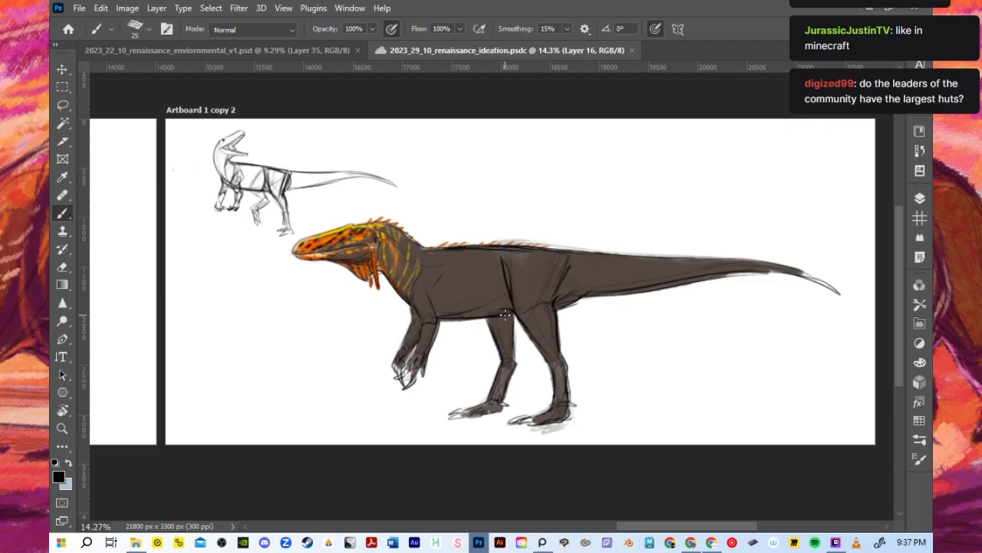
scroll(505, 314, up, 1)
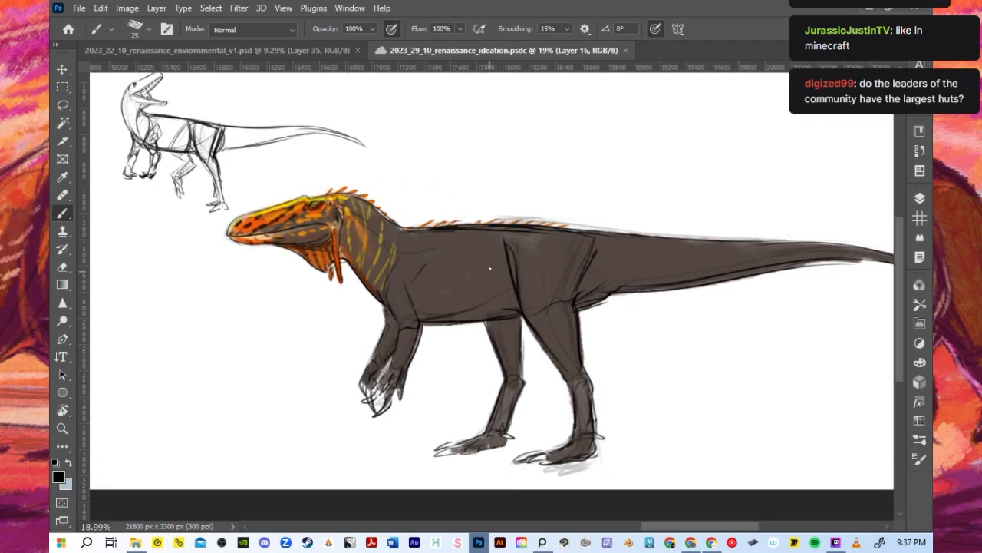
scroll(485, 260, down, 1)
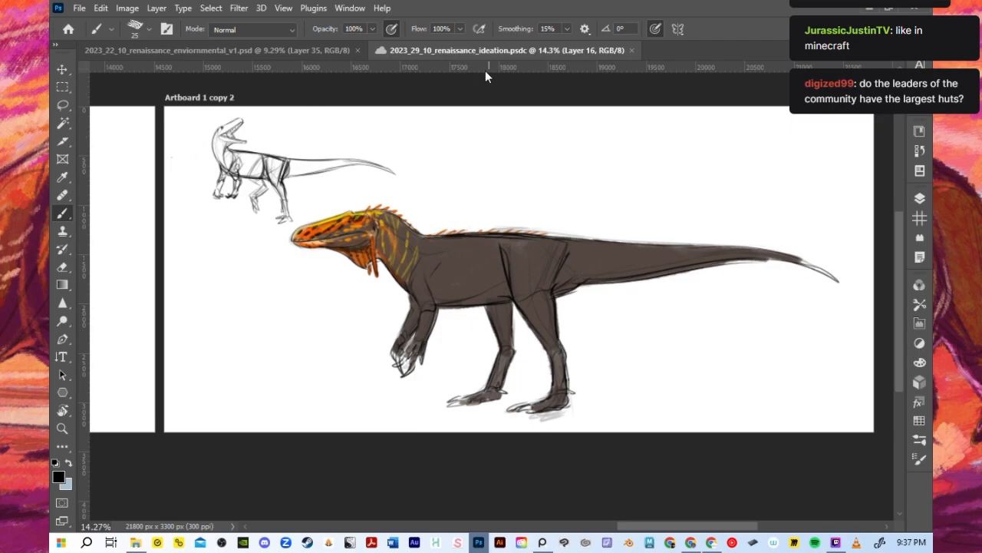
- Return to 2023_22_10_renaissance_enviornmental_v1.psd and review the grey-value forest scene alongside the stilted hut designs
click(278, 48)
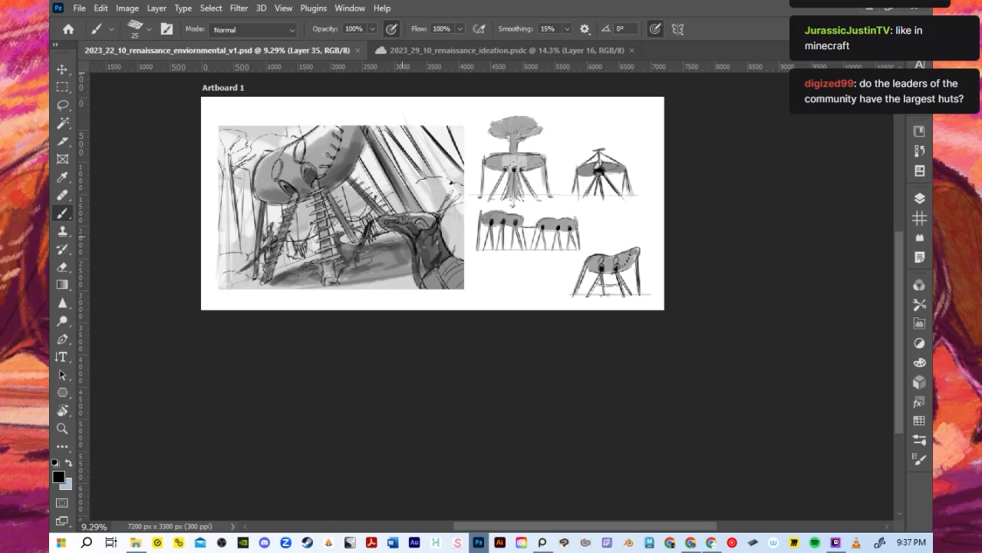
scroll(411, 147, up, 2)
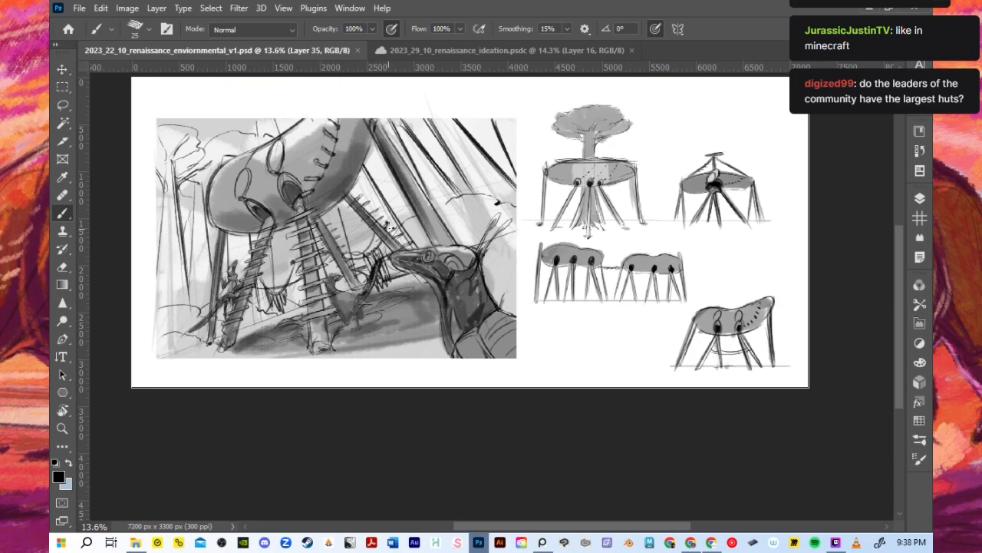
scroll(391, 226, down, 1)
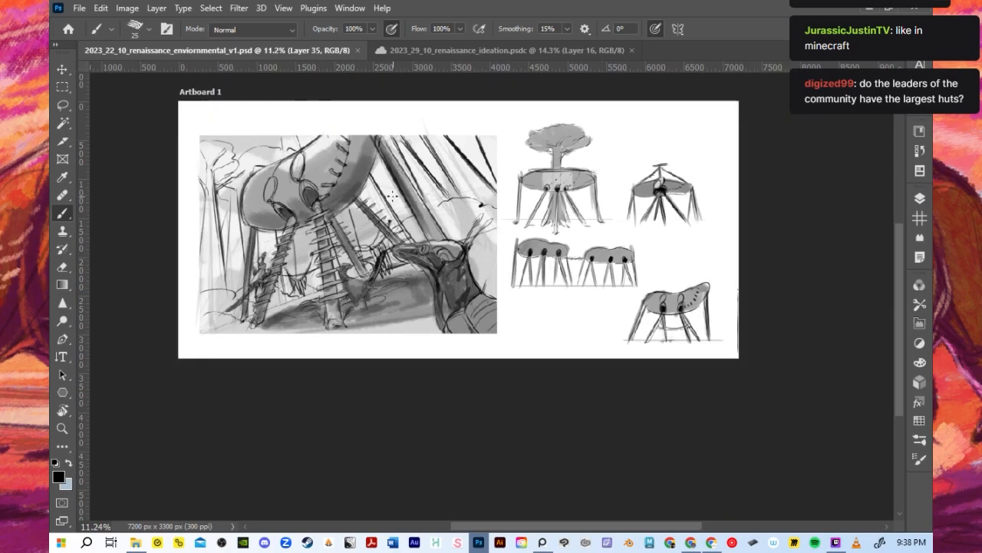
scroll(392, 197, up, 2)
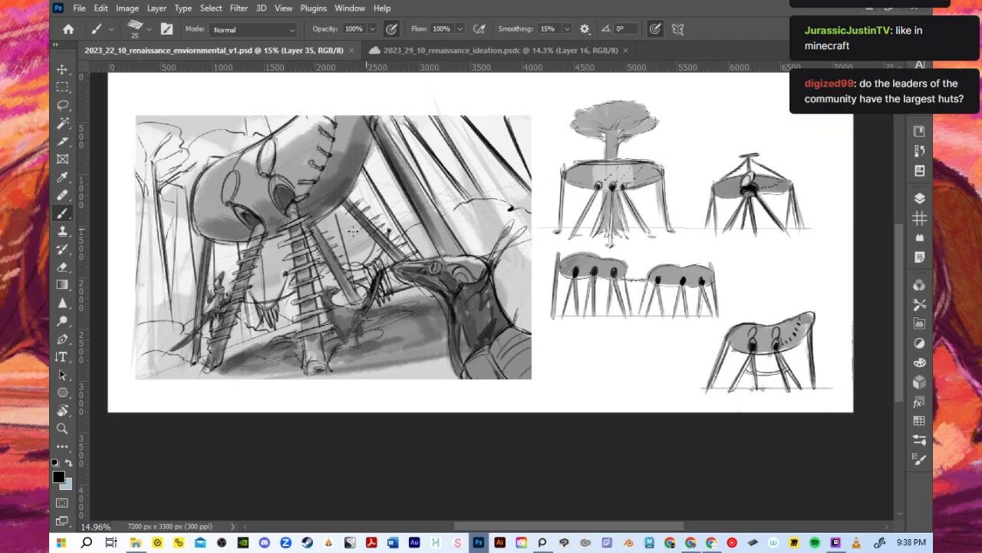
scroll(266, 231, up, 1)
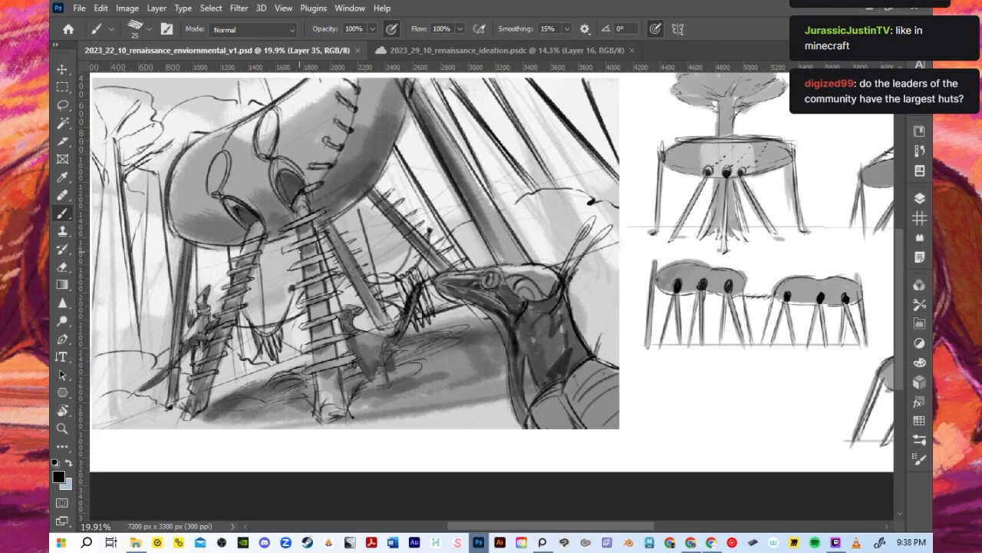
scroll(298, 250, down, 1)
scroll(299, 252, down, 1)
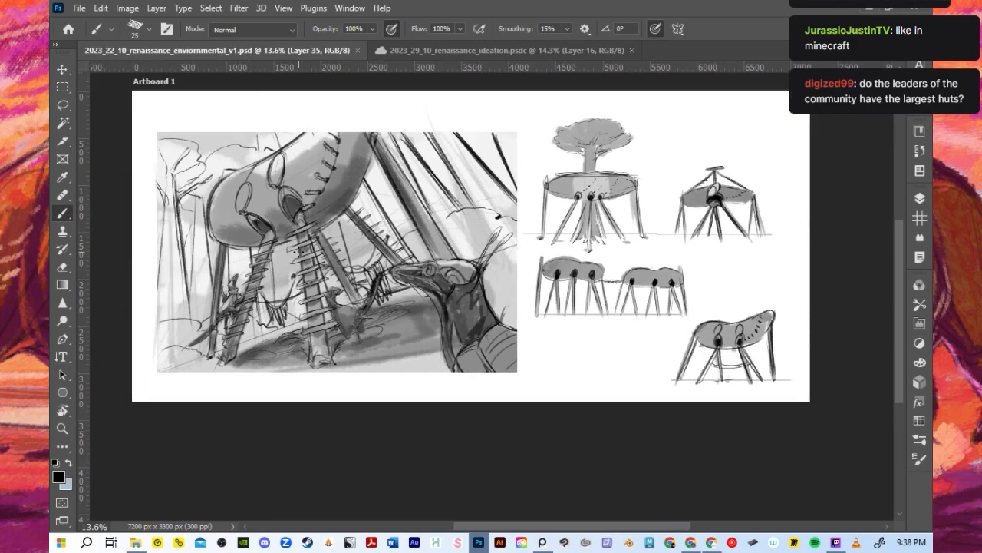